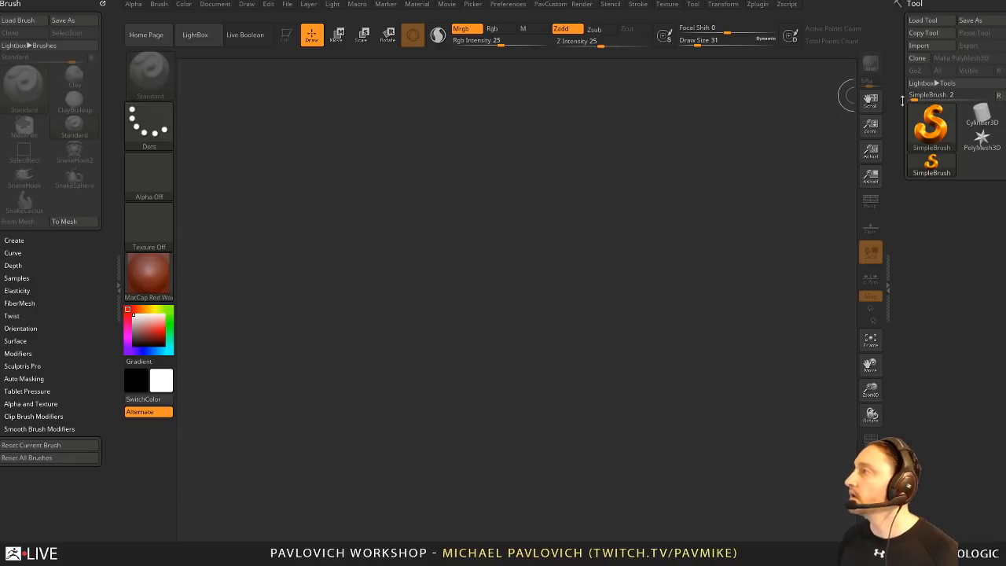
Step: Dock the Preferences palette in the side tray and turn on Enable Customize in its Config section
mouse_move(911, 128)
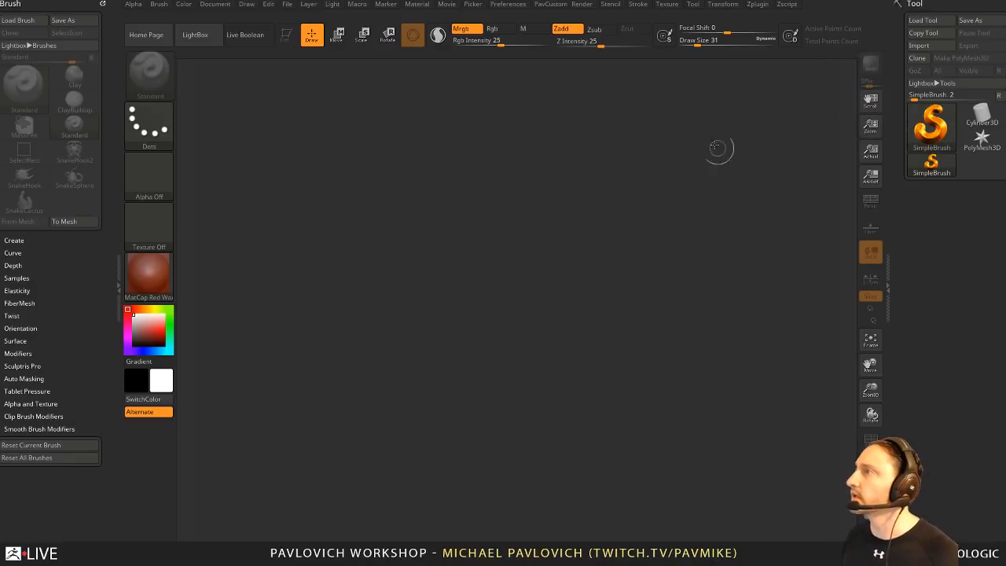
left_click(510, 5)
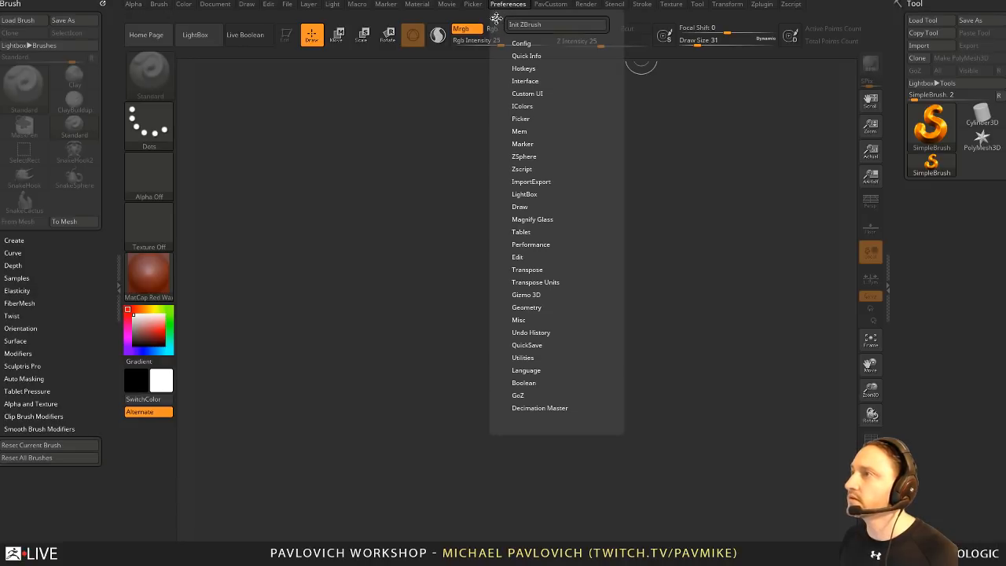
left_click_drag(496, 17, 47, 78)
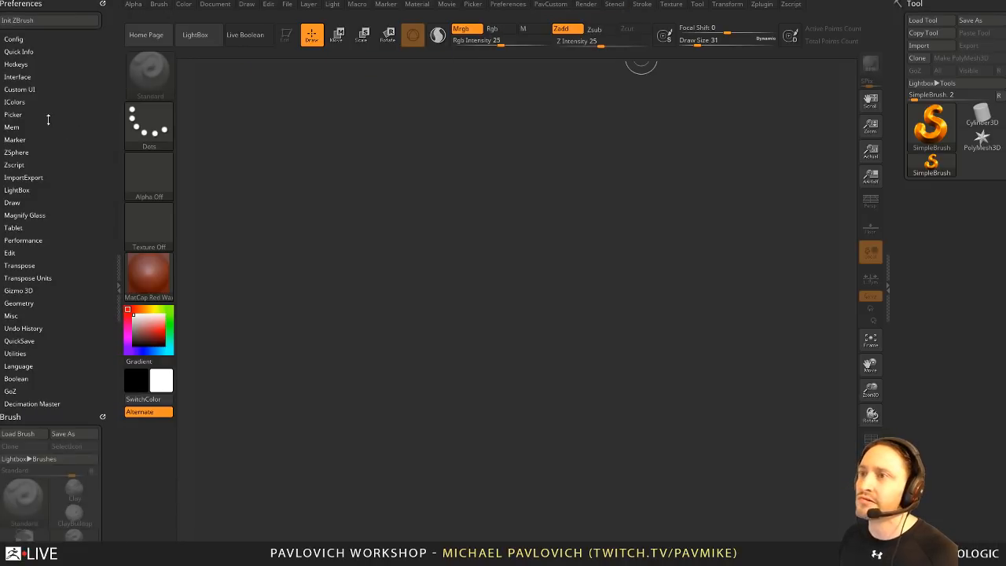
left_click(13, 39)
left_click(27, 99)
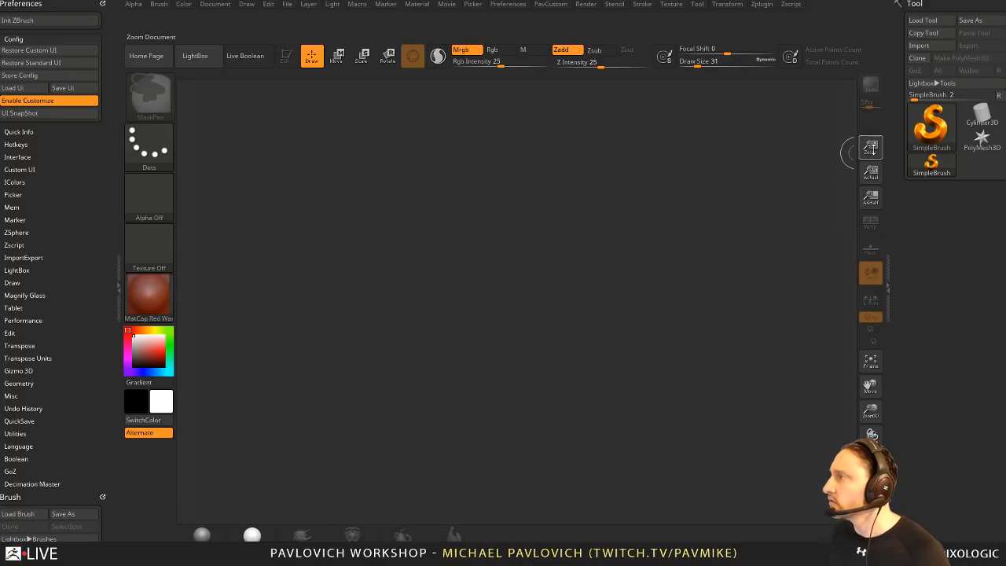
Step: Remove the document Zoom, Actual and AAHalf buttons from the canvas shelf and stack Persp, Floor, Local and L.Sym directly beneath SPix
left_click_drag(872, 149, 778, 171, "ctrl+alt")
left_click_drag(874, 179, 760, 223, "ctrl+alt")
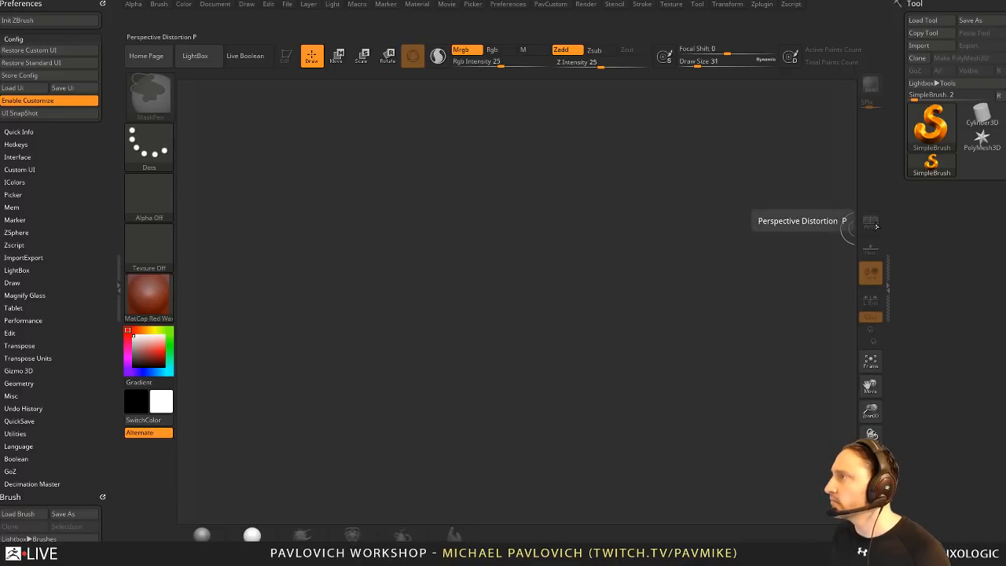
left_click_drag(876, 227, 870, 121, "ctrl+alt")
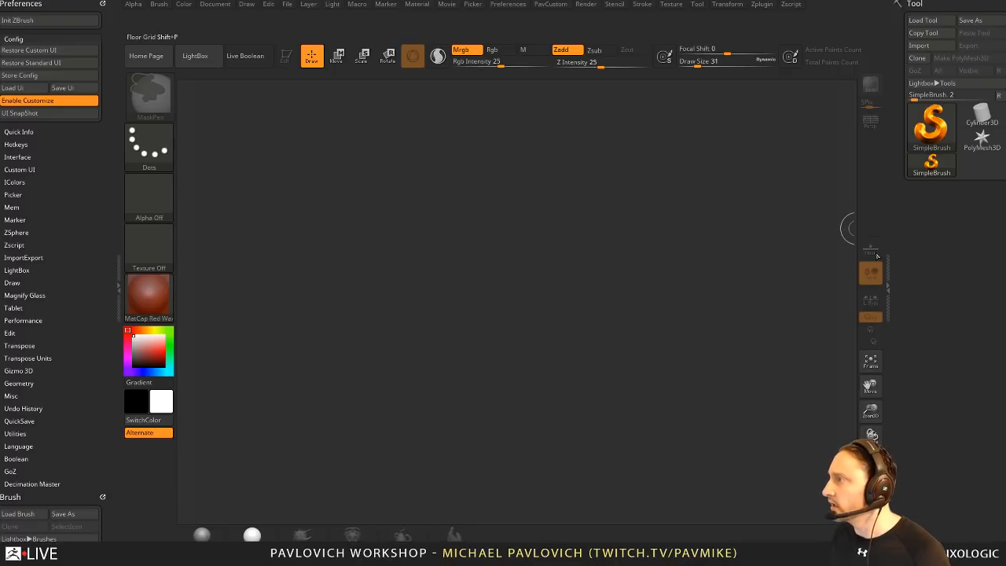
left_click_drag(877, 256, 870, 152, "ctrl+alt")
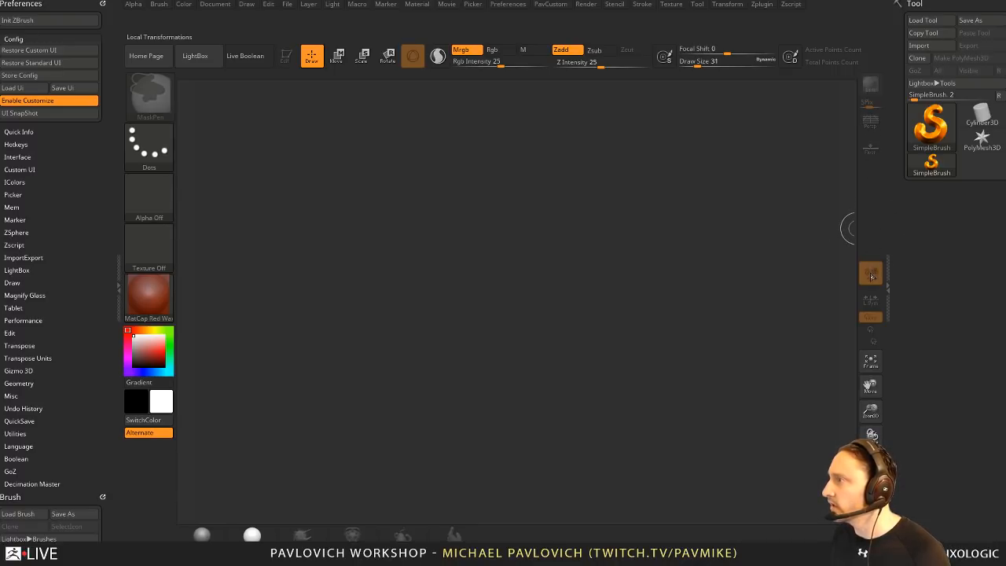
left_click_drag(871, 275, 870, 171, "ctrl+alt")
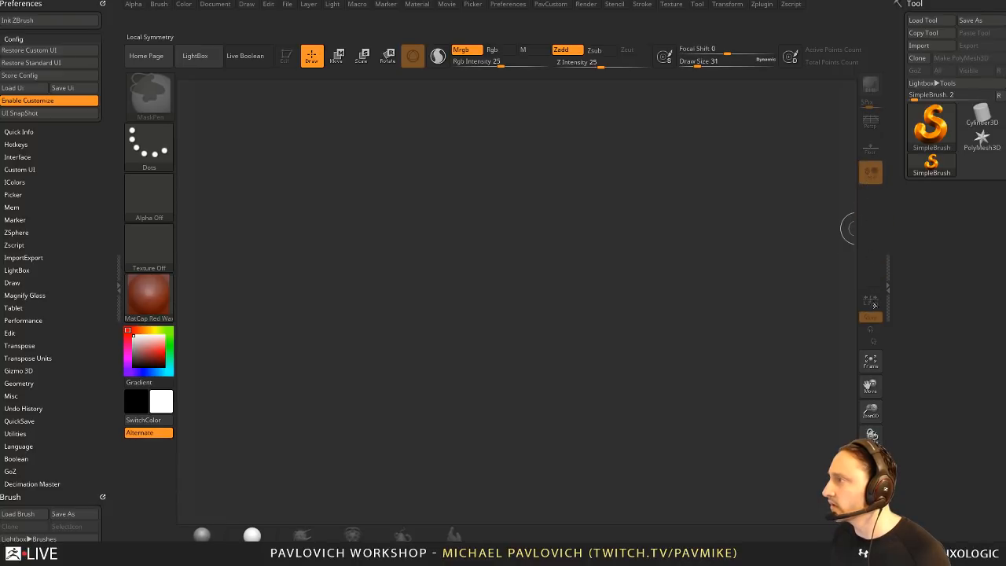
left_click_drag(874, 305, 870, 200, "ctrl+alt")
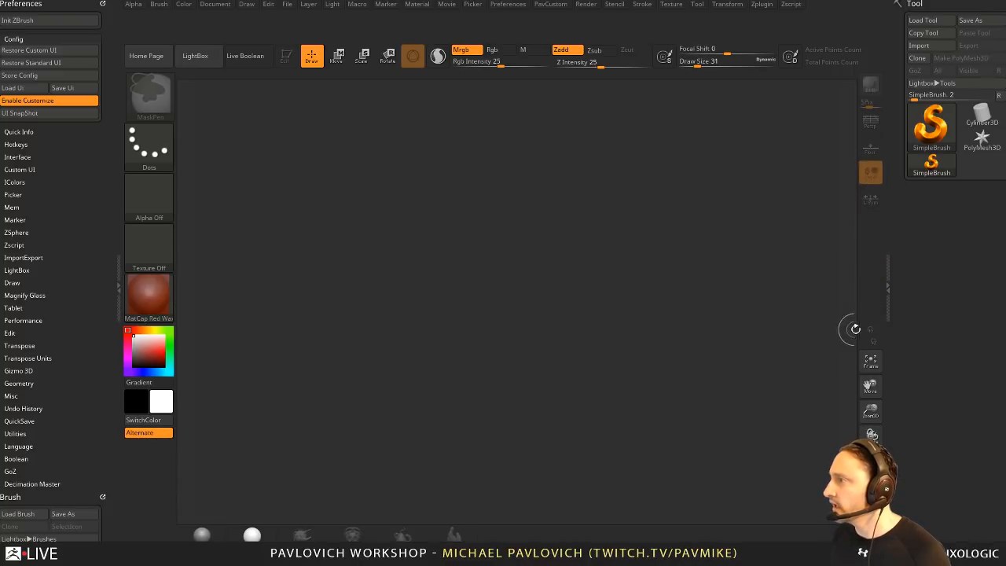
Step: Place the Frame button directly beneath L.Sym and remove the Move, Zoom3D and Rotate navigation buttons from the shelf
left_click_drag(870, 362, 870, 223, "ctrl+alt")
left_click_drag(869, 385, 869, 248, "ctrl+alt")
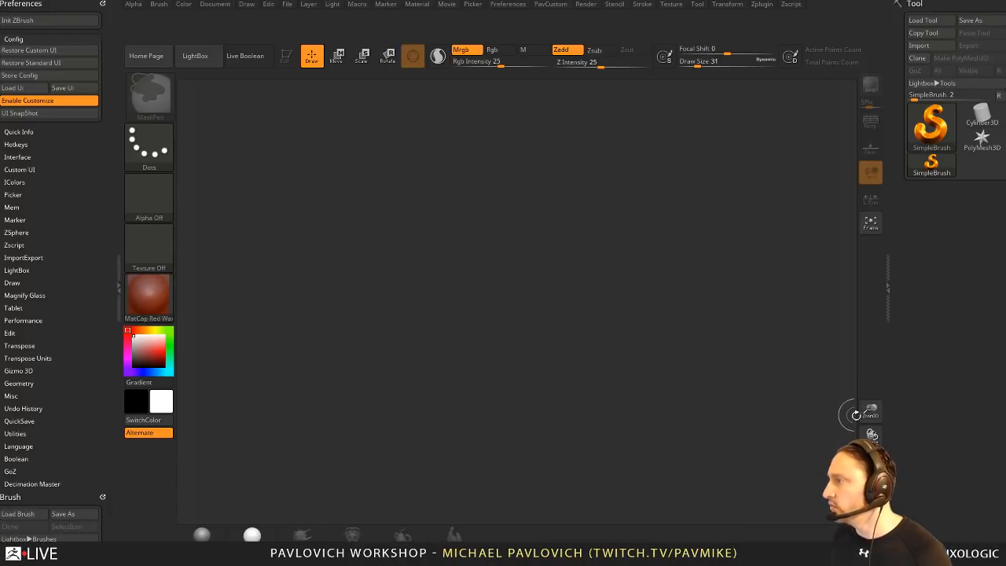
left_click_drag(867, 413, 786, 418, "ctrl+alt")
left_click_drag(869, 436, 790, 450, "ctrl+alt")
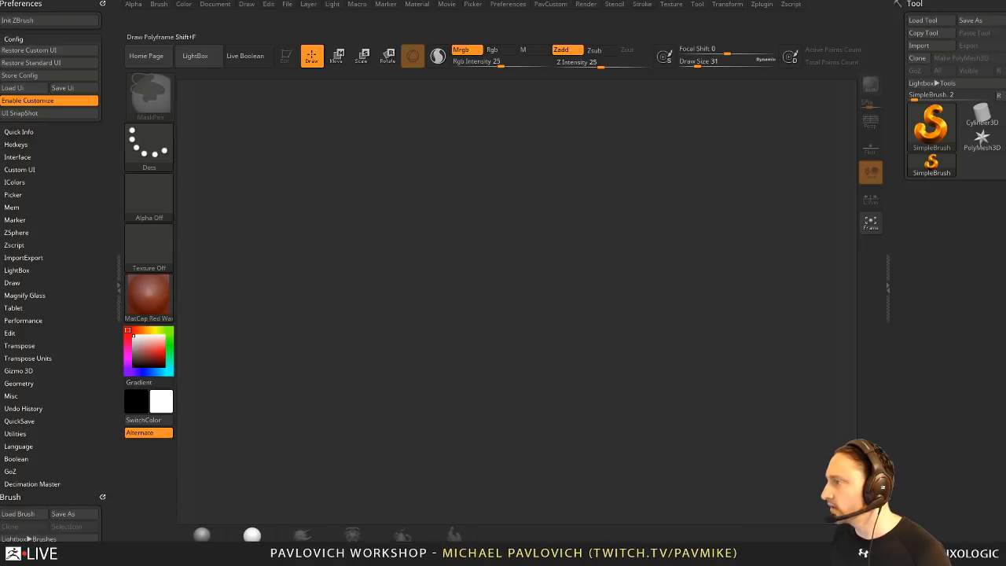
Step: Stack the PolyF, Transp, Ghost and Solo buttons directly beneath Frame on the shelf
left_click_drag(869, 462, 868, 252, "ctrl+alt")
left_click_drag(874, 485, 872, 260, "ctrl+alt")
left_click_drag(871, 512, 871, 310, "ctrl+alt")
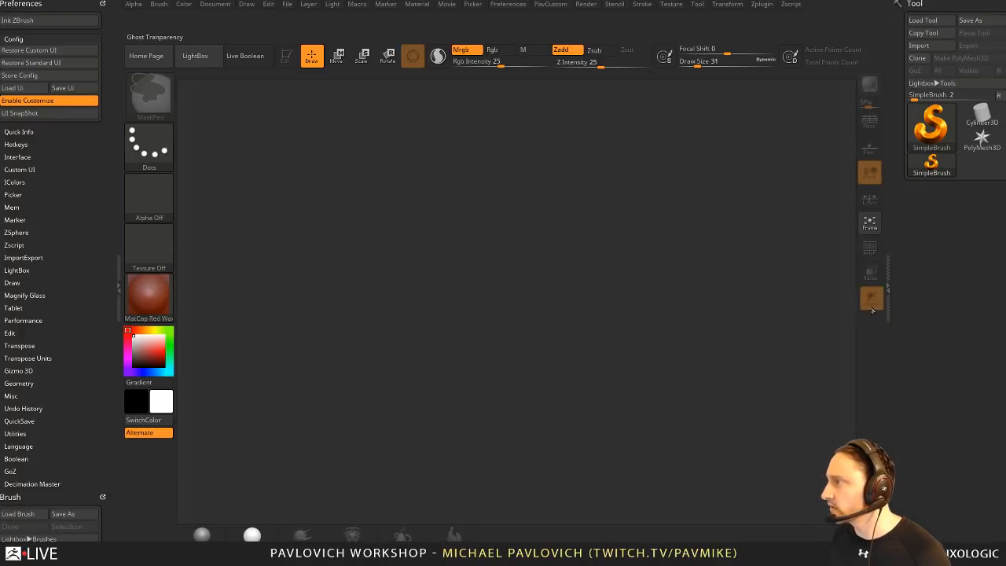
left_click_drag(871, 536, 871, 332, "ctrl+alt")
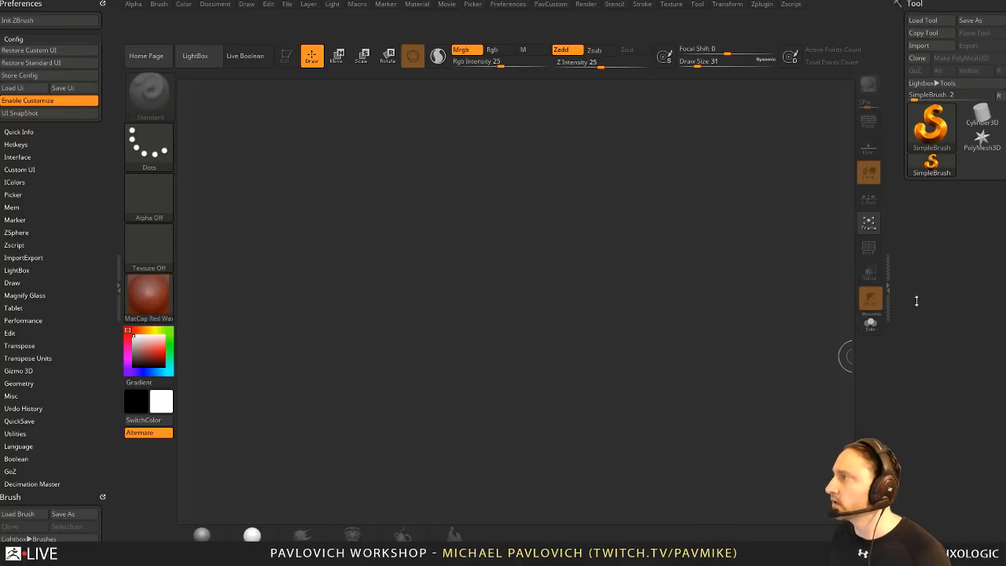
Step: Turn off interface customization and remove the Preferences palette from the tray
left_click(60, 102)
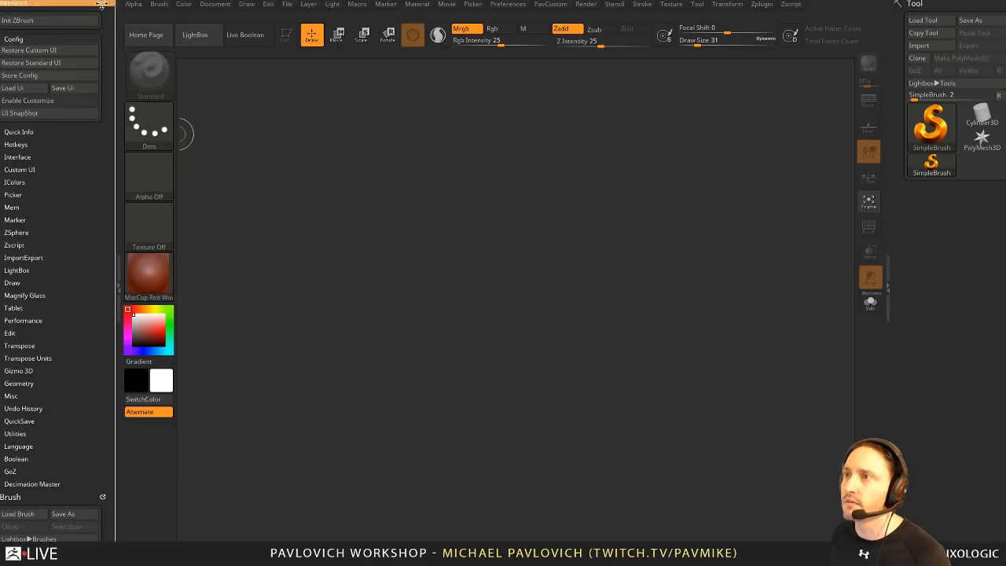
left_click(102, 4)
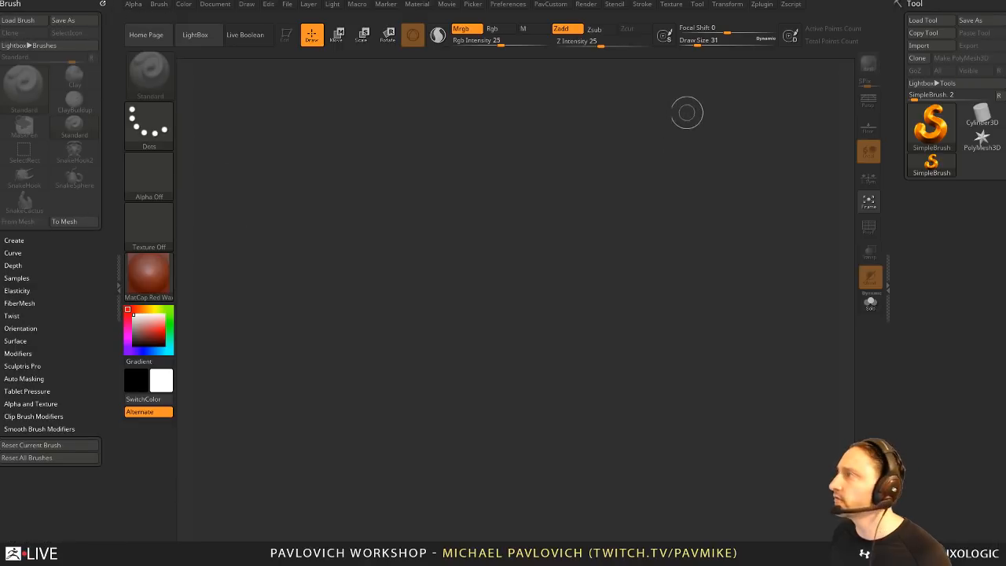
Step: Store the customized interface layout as the saved configuration
left_click(522, 4)
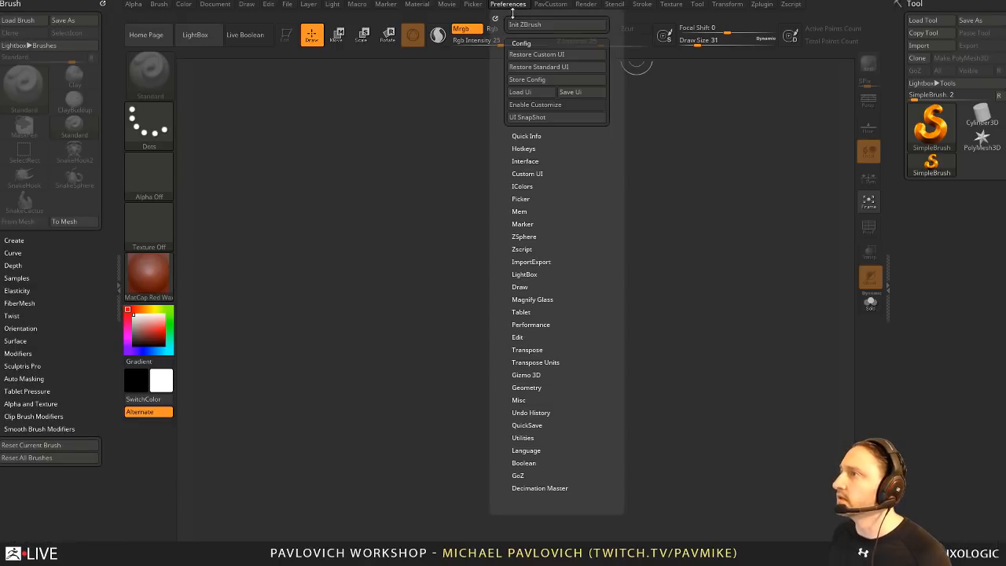
left_click(534, 78)
left_click(575, 248)
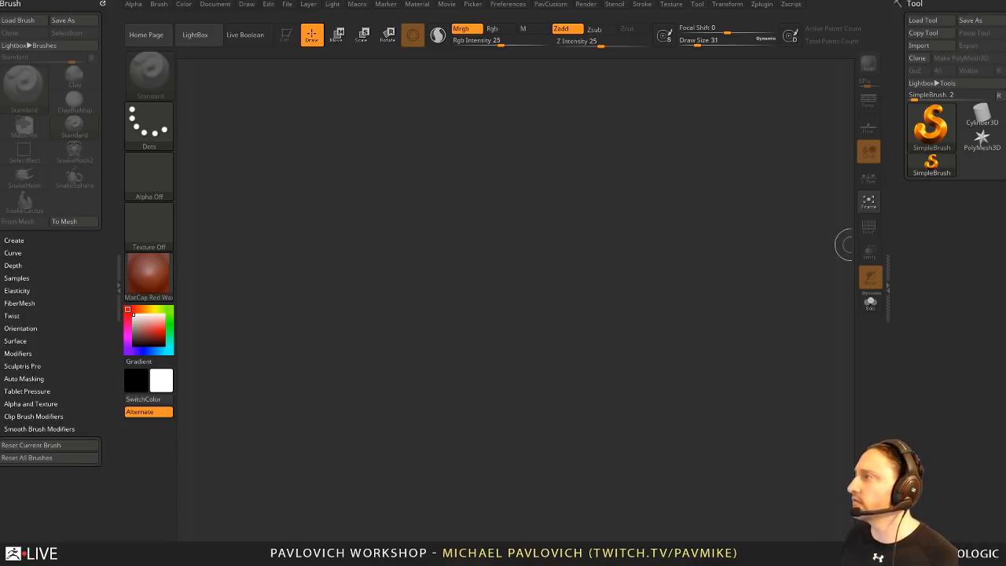
Step: Open the file browser for loading a ZTool
left_click(923, 19)
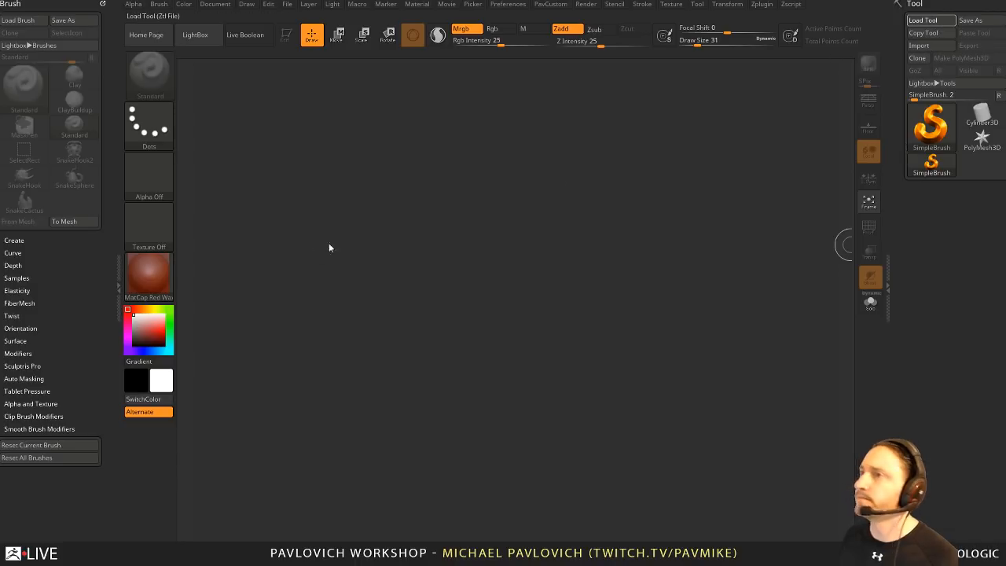
scroll(82, 173, "up", 3)
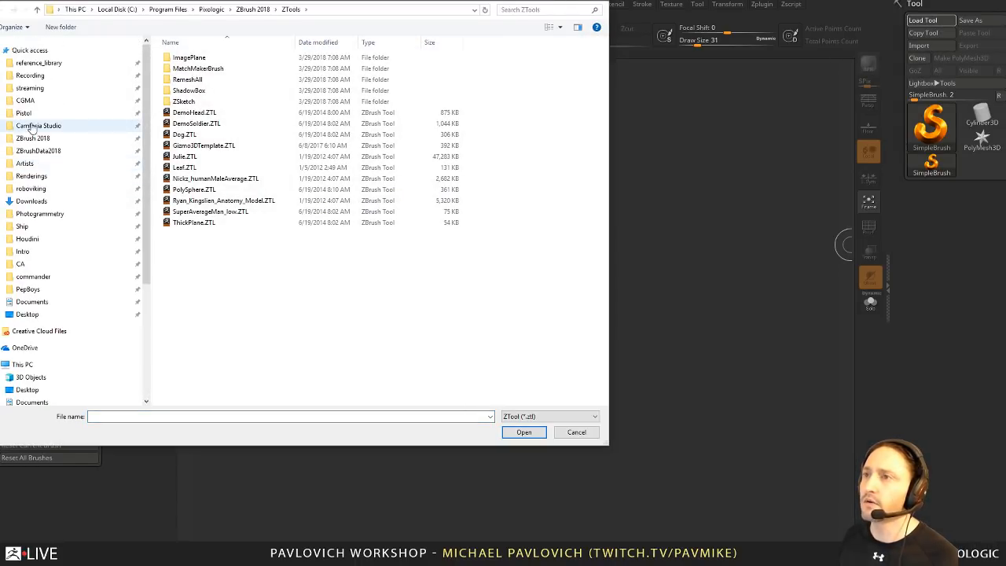
left_click(53, 76)
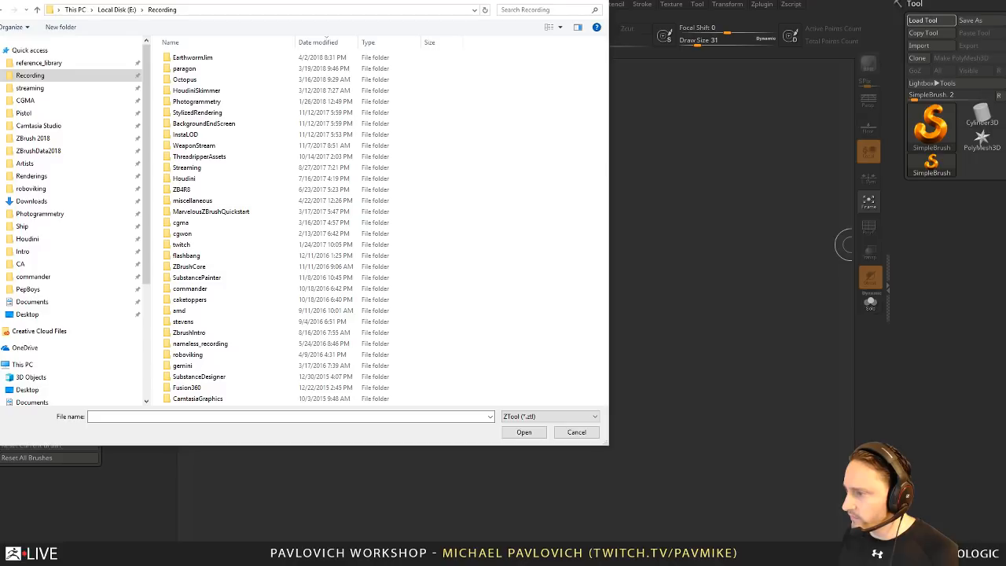
left_click_drag(425, 315, 303, 25)
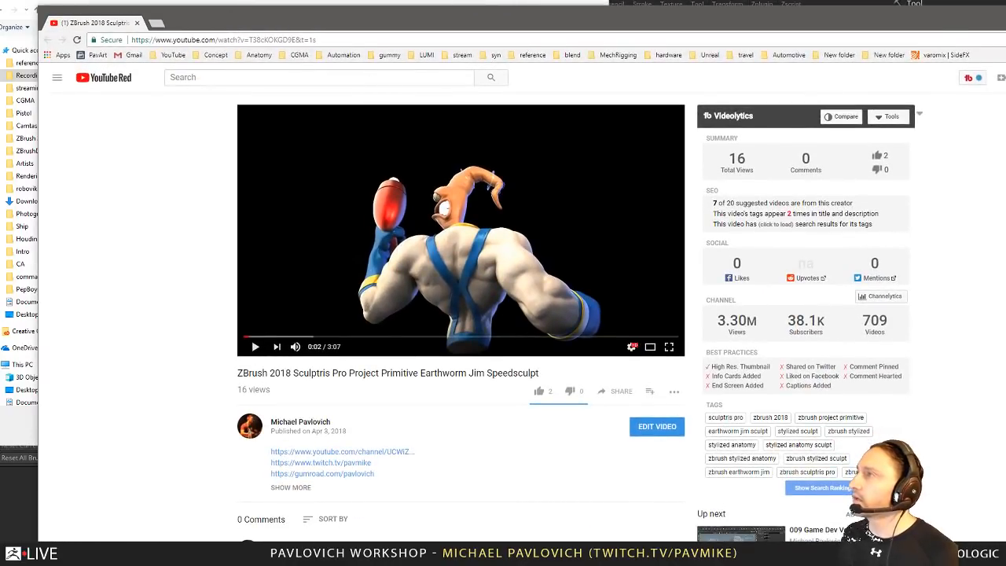
key("alt+Tab")
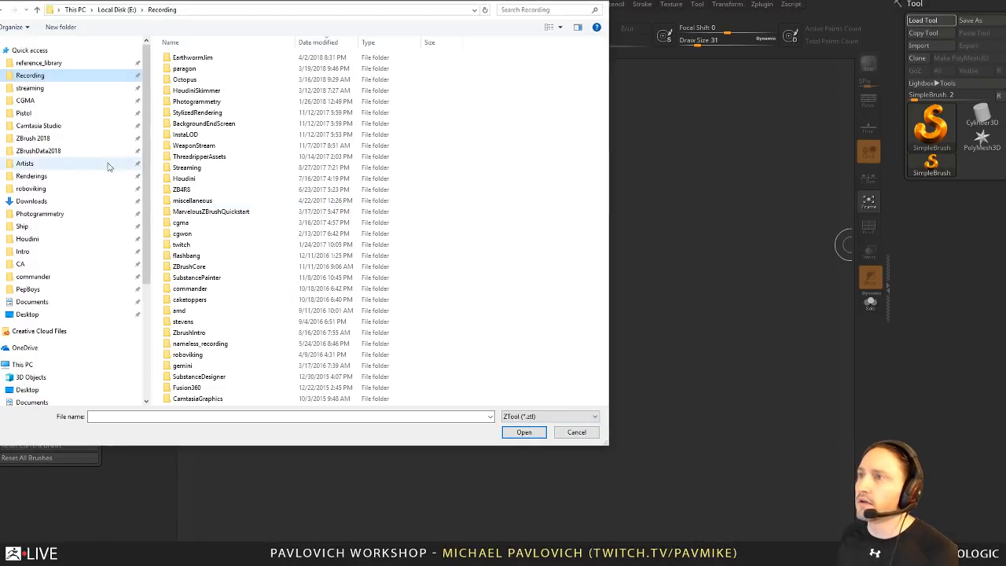
double_click(247, 59)
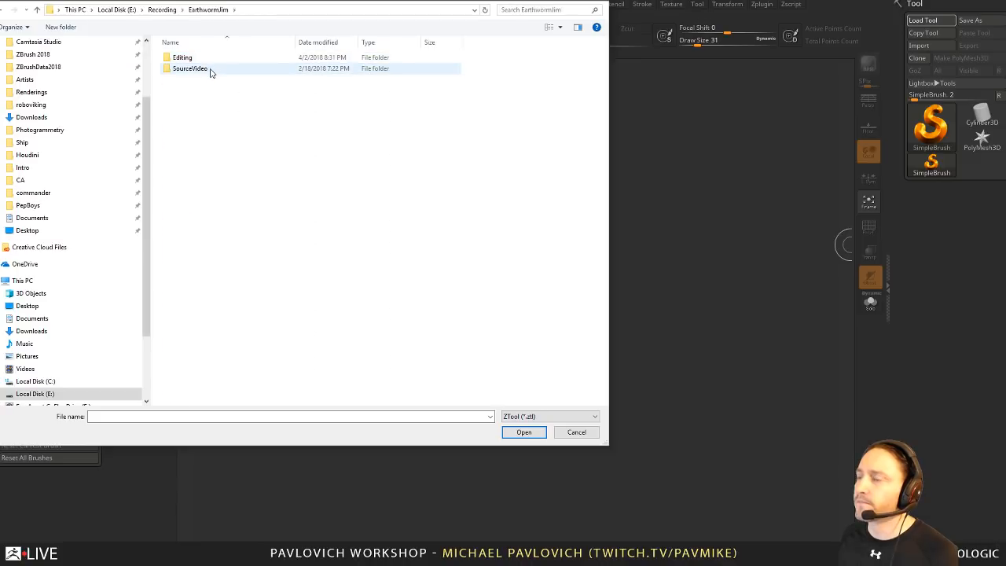
scroll(71, 90, "up", 3)
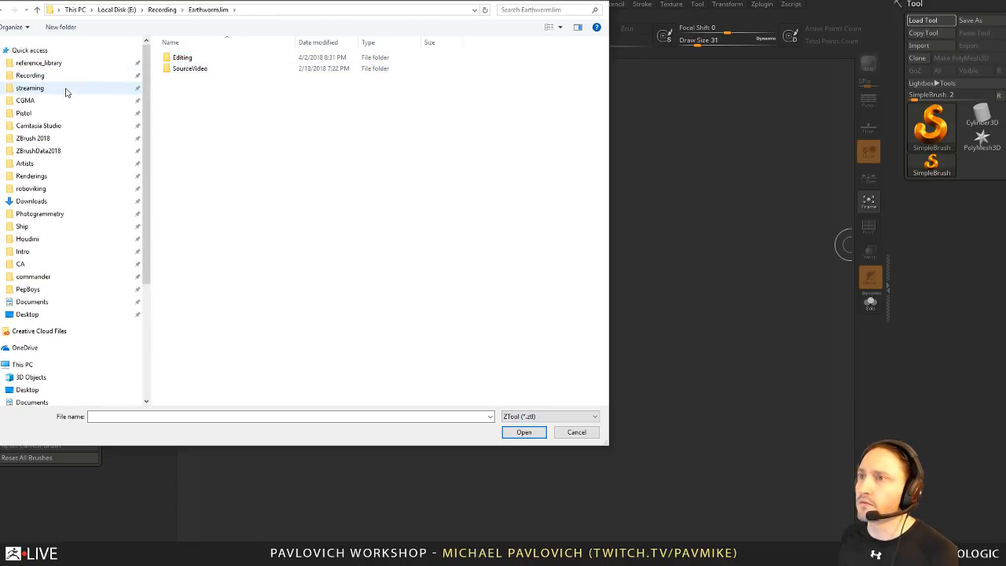
Step: Load EarthwormJim004.ZTL from the EarthwormJim folder inside the streaming folder
left_click(67, 88)
double_click(202, 90)
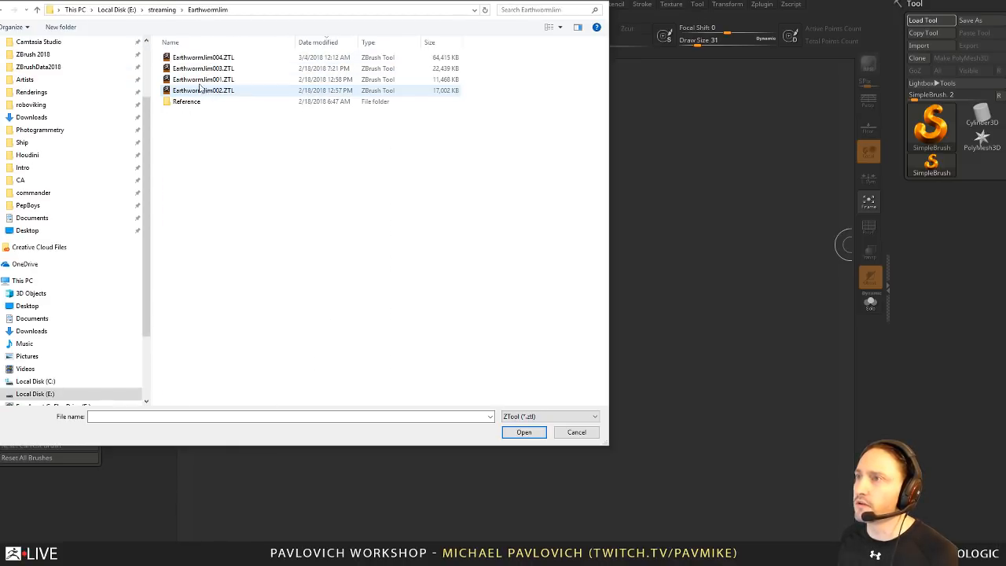
double_click(221, 60)
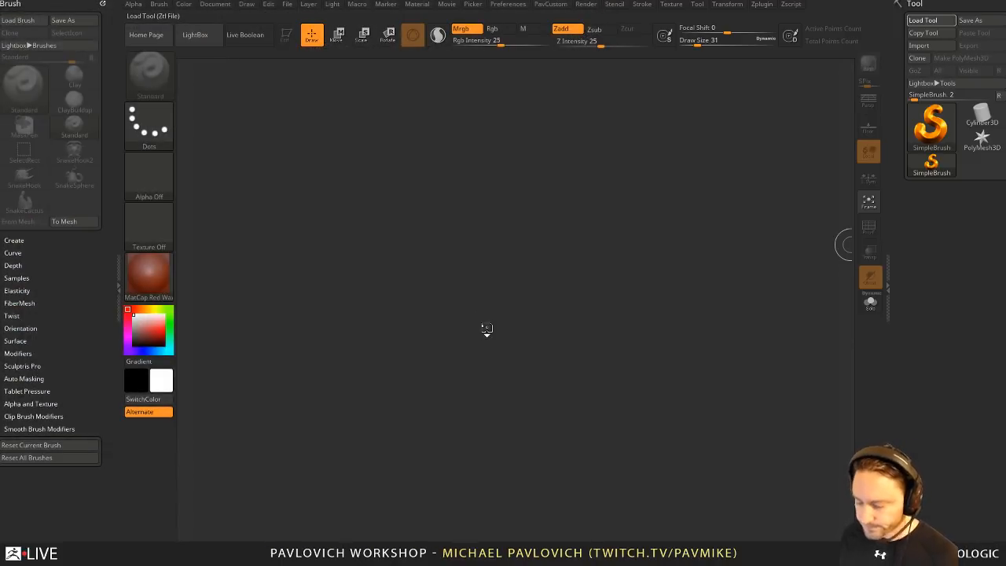
Step: Place the loaded Earthworm Jim model on the canvas, enter Edit mode and show the whole bust from the front
left_click_drag(516, 321, 505, 381)
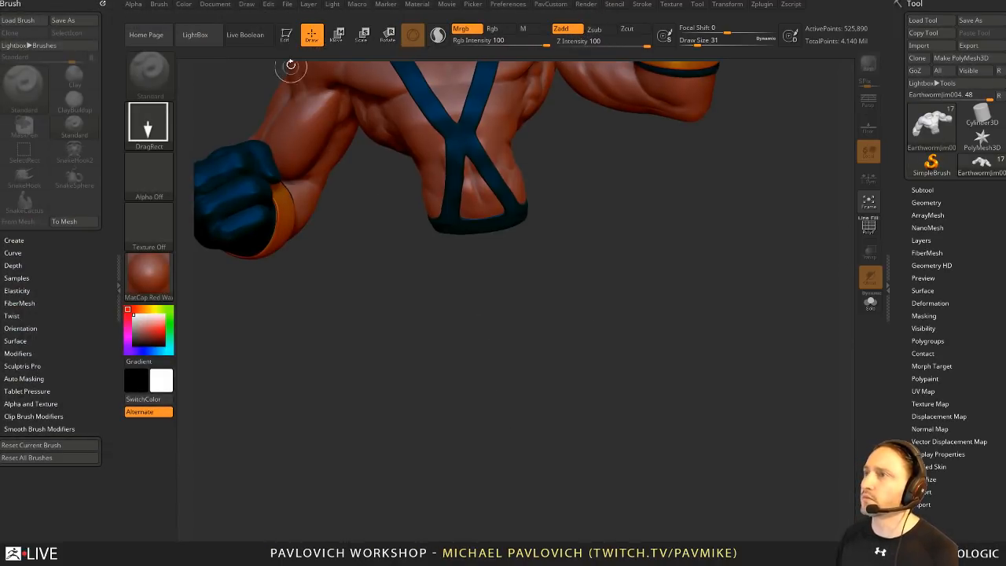
left_click(287, 35)
left_click_drag(660, 263, 697, 267, "shift")
left_click_drag(589, 192, 575, 466, "alt")
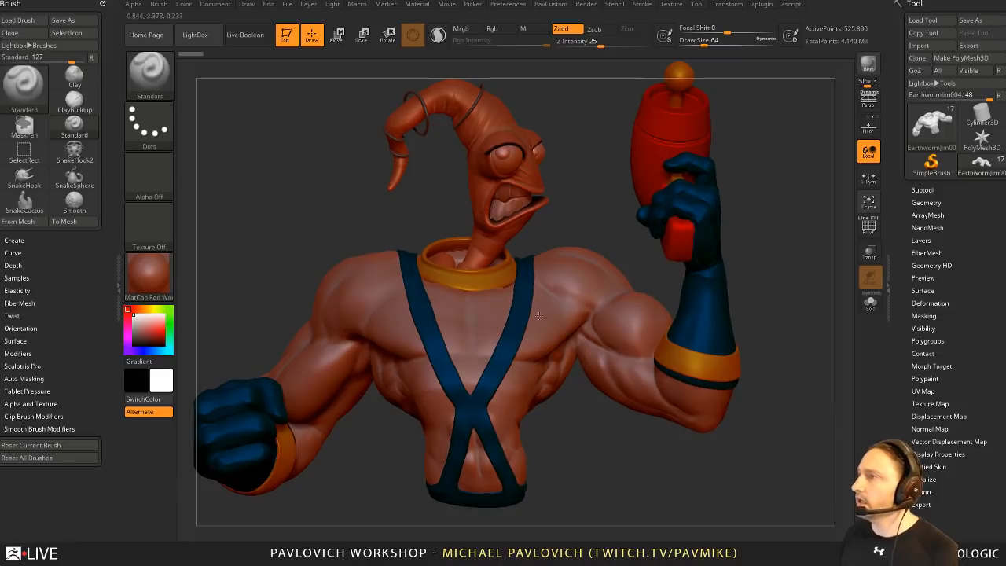
Step: Switch the model's material to SkinShade4 and view it from a slightly turned angle
left_click(248, 549)
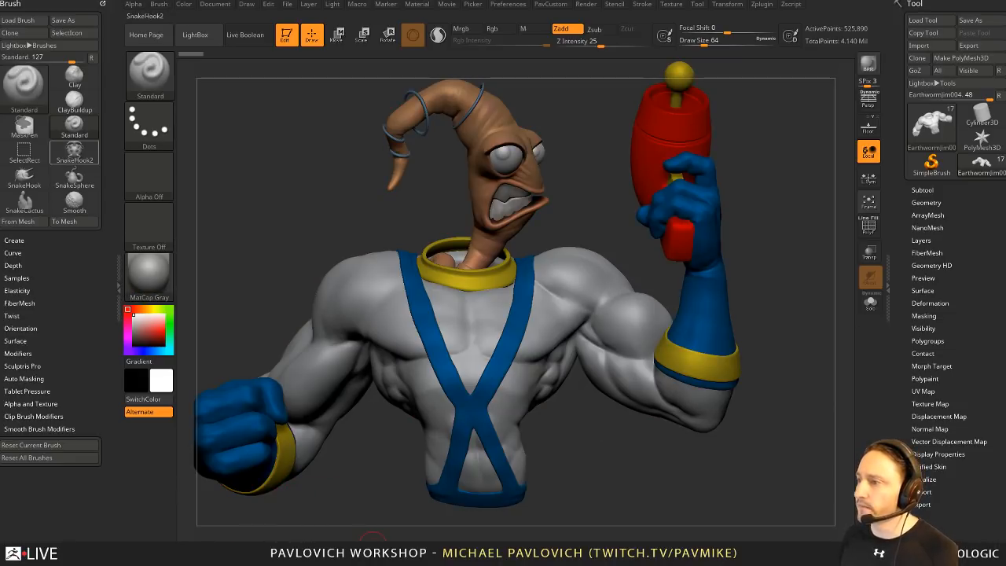
key("m")
left_click_drag(828, 236, 702, 231)
Step: Make the character's eye the active subtool and expand the Subtool section
left_click(504, 195, "alt")
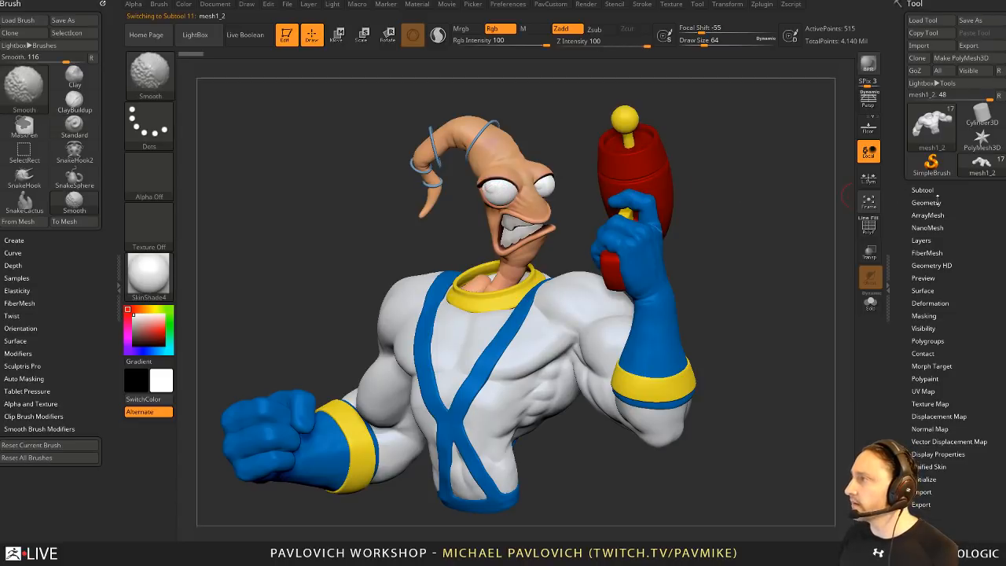
left_click(935, 192)
left_click(969, 225)
left_click_drag(786, 227, 743, 218)
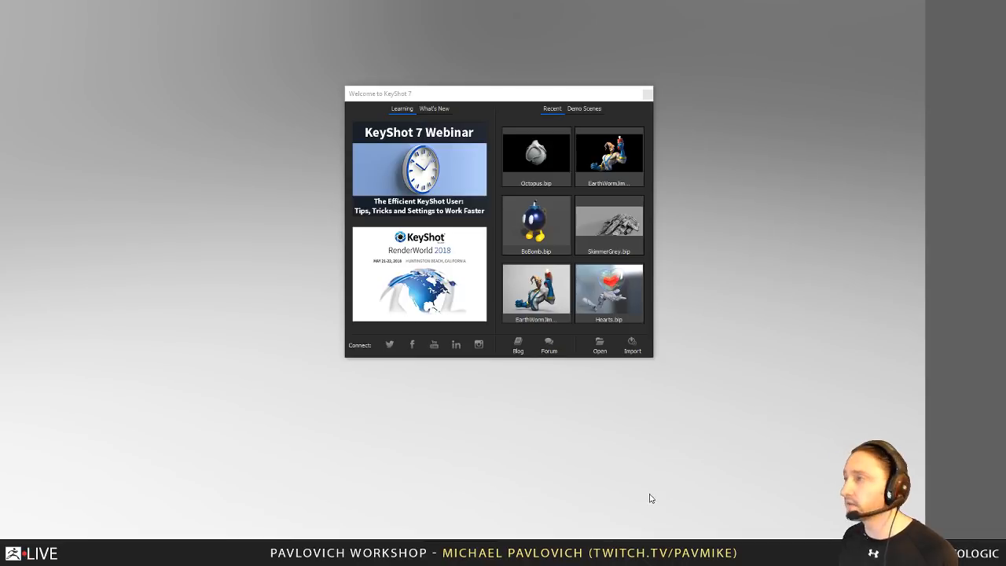
Step: Switch to KeyShot, open the recent EarthWormJim02.bip scene and enlarge the window to fill the screen
left_click(602, 149)
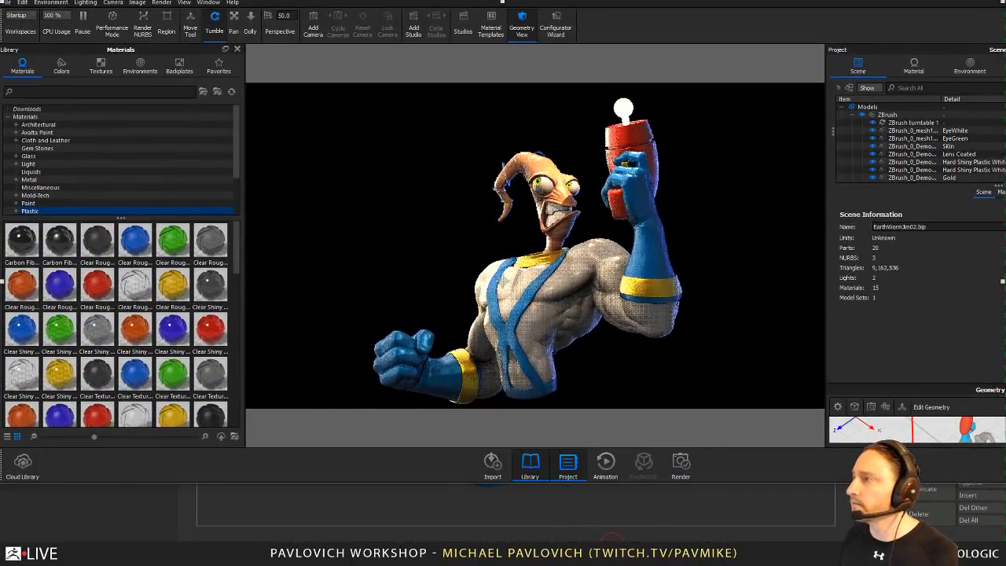
left_click_drag(1005, 482, 1004, 564)
key("n")
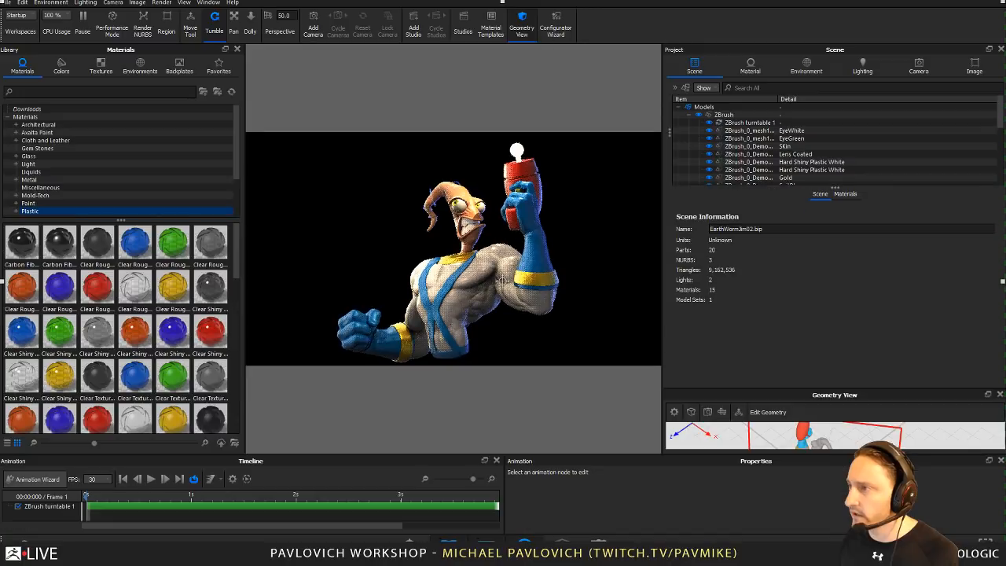
Step: Examine the turntable scene from the start of the timeline, viewing the character from other angles and farther away
mouse_move(88, 496)
left_mouse_down()
mouse_move(471, 506)
mouse_move(86, 507)
left_mouse_up()
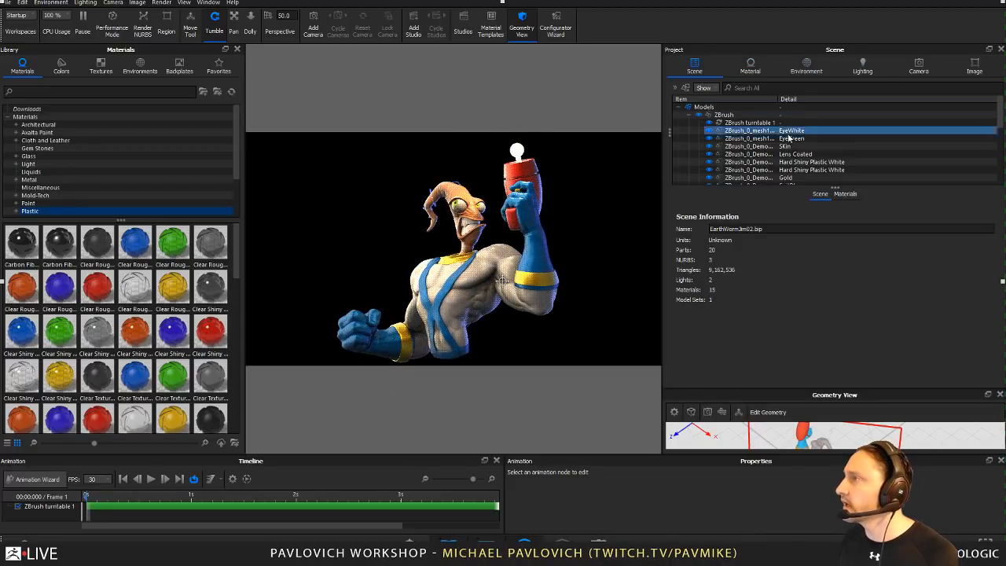
left_click_drag(432, 200, 101, 143)
scroll(419, 187, "down", 10)
left_click_drag(420, 188, 538, 197)
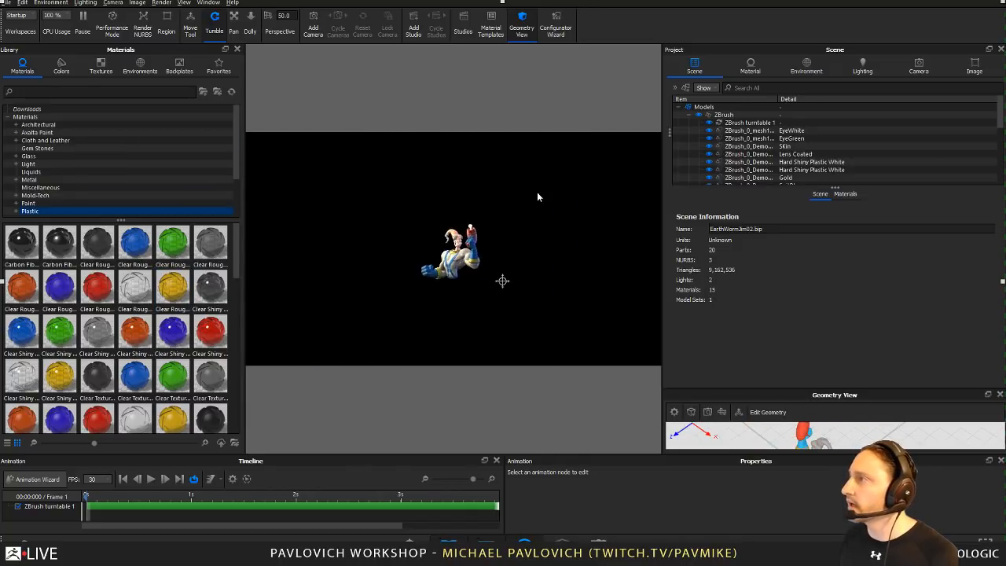
Step: Show the disc area light from the scene tree and make its material visible to the camera
left_click(689, 115)
left_click(729, 147)
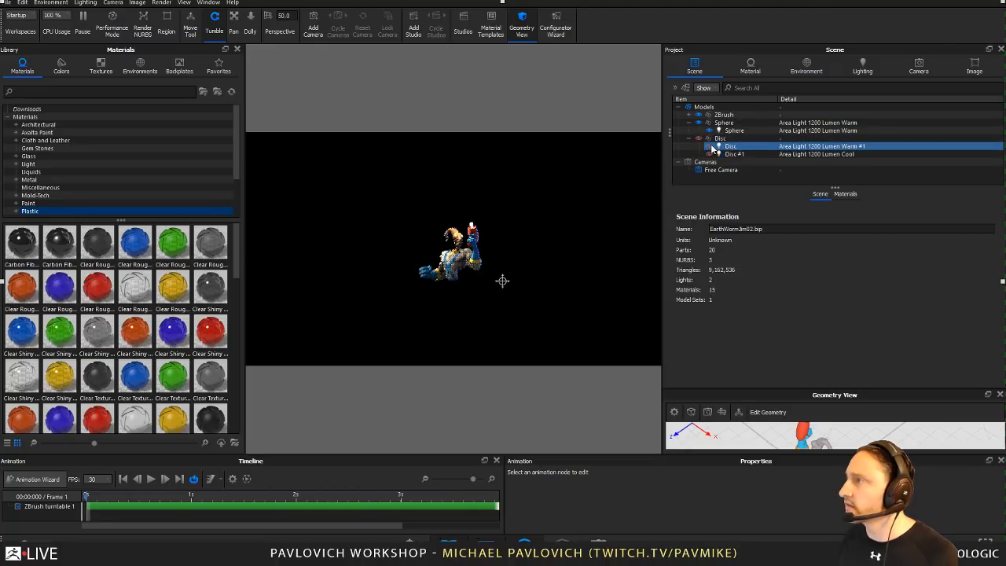
double_click(719, 147)
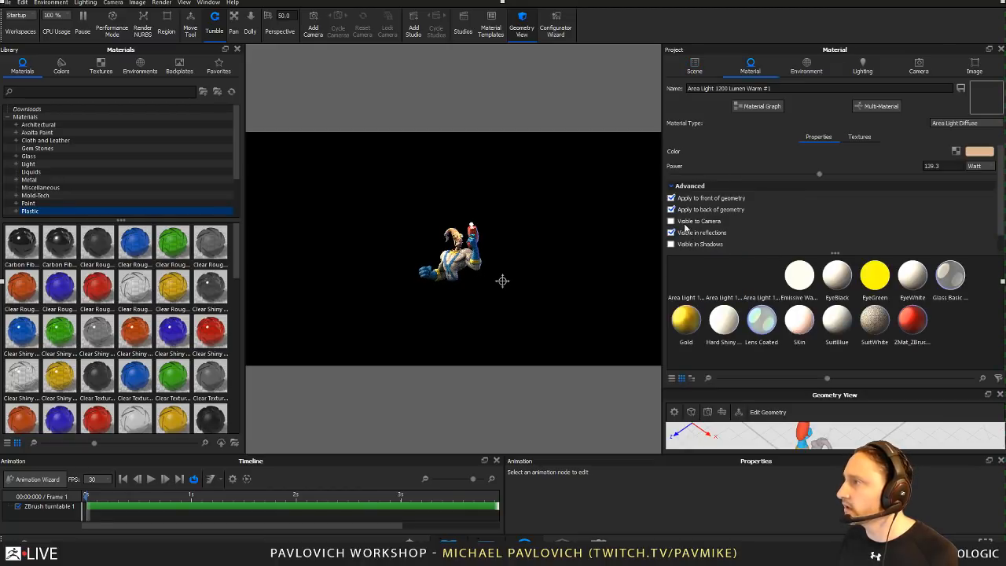
scroll(537, 196, "up", 4)
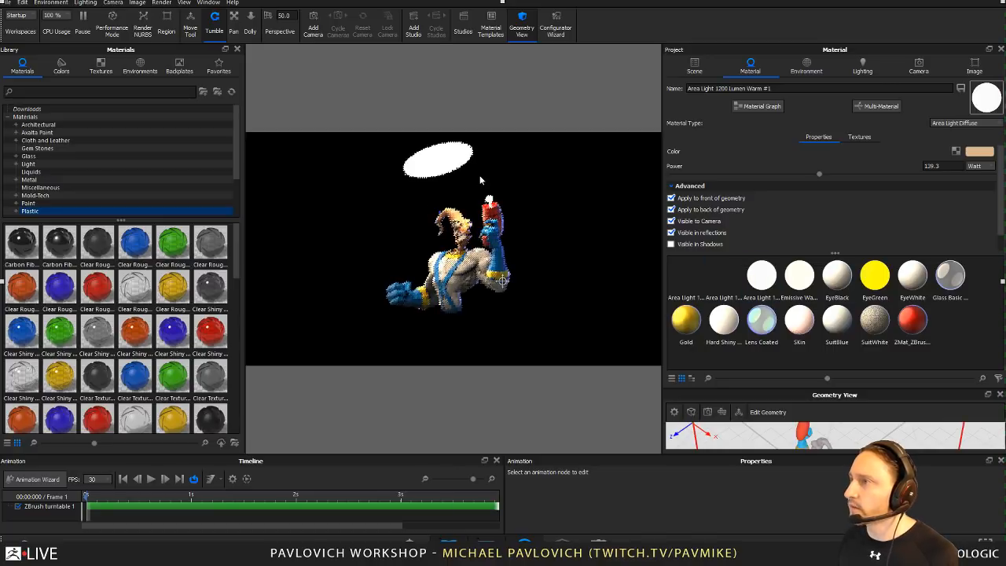
Step: Add two light pins to the environment in the HDRI editor, the second a rectangular one placed from the raised arm
left_click(806, 66)
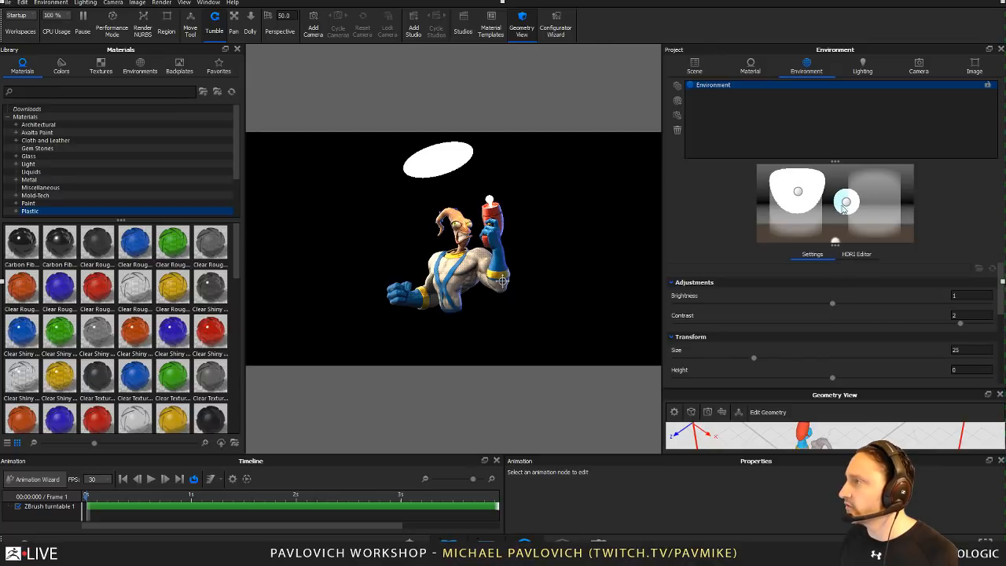
scroll(446, 200, "up", 3)
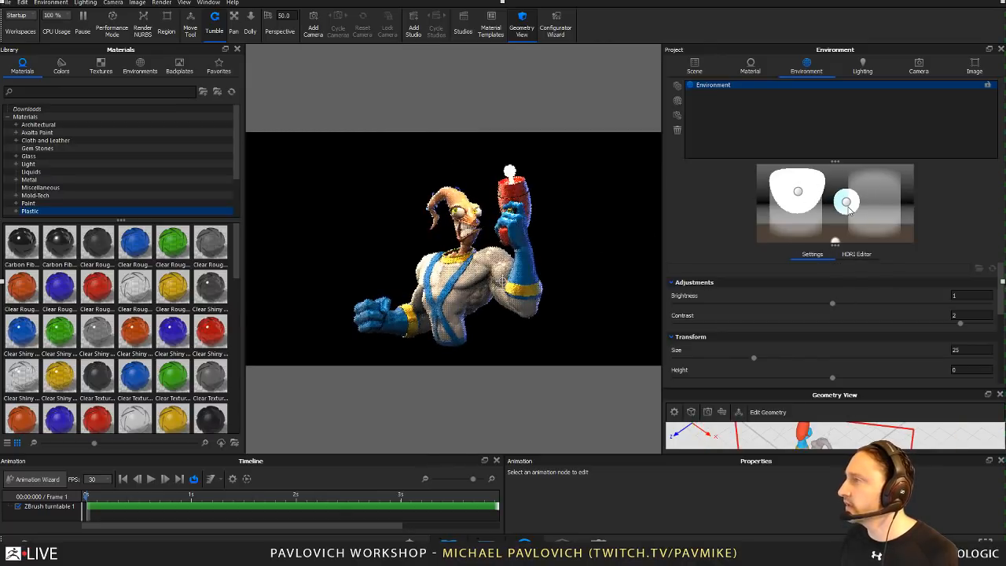
scroll(617, 250, "up", 3)
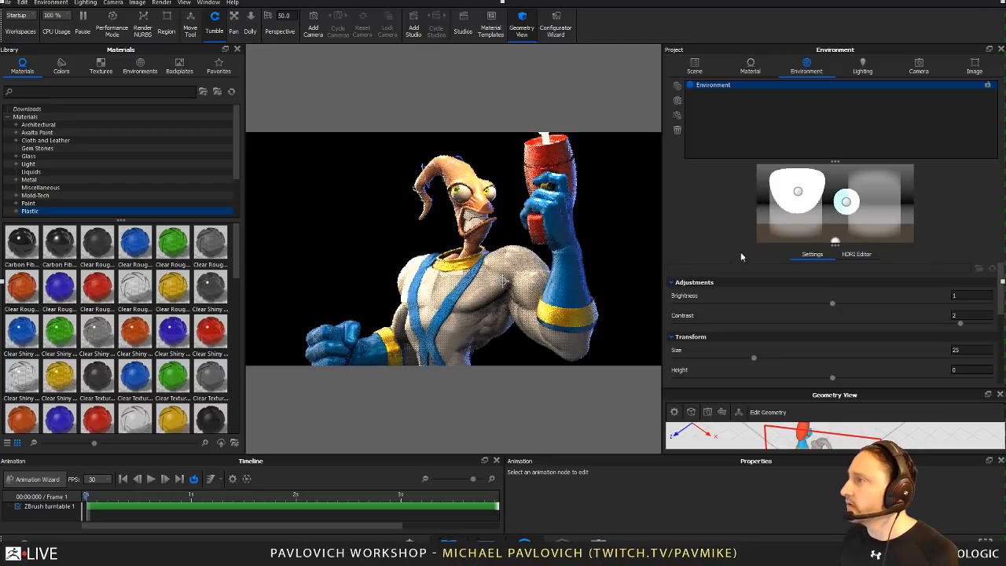
left_click(857, 255)
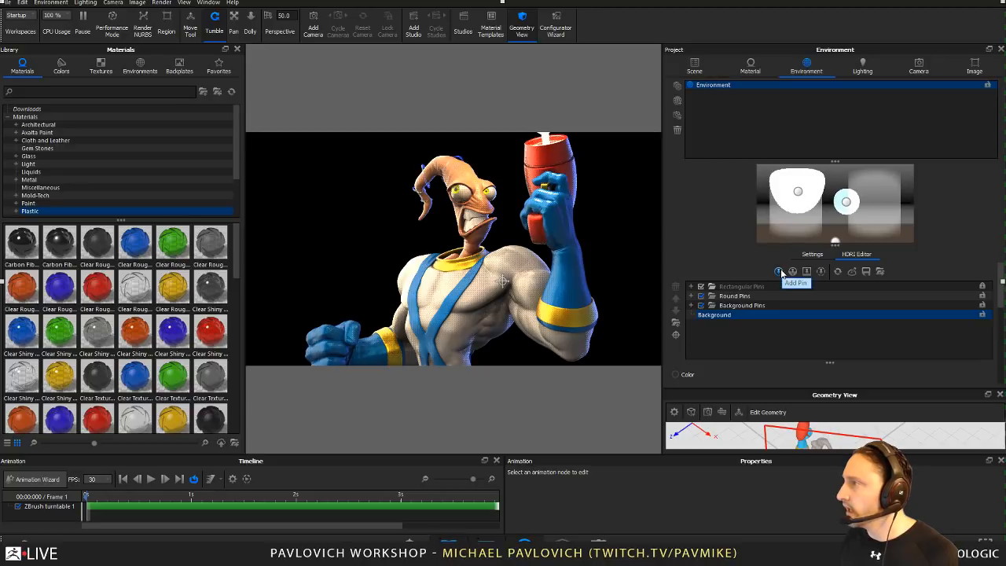
left_click(778, 271)
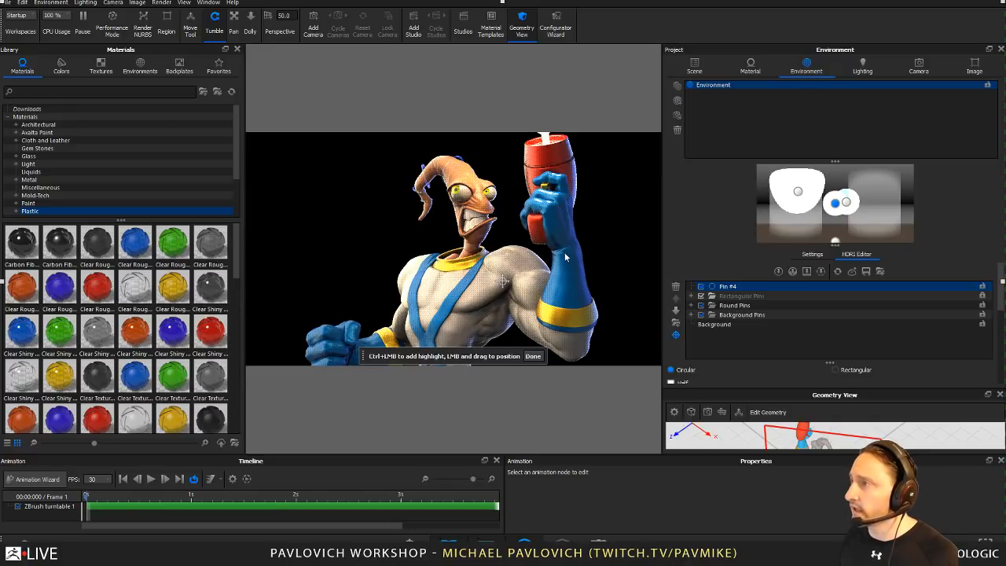
left_click(561, 227, "ctrl")
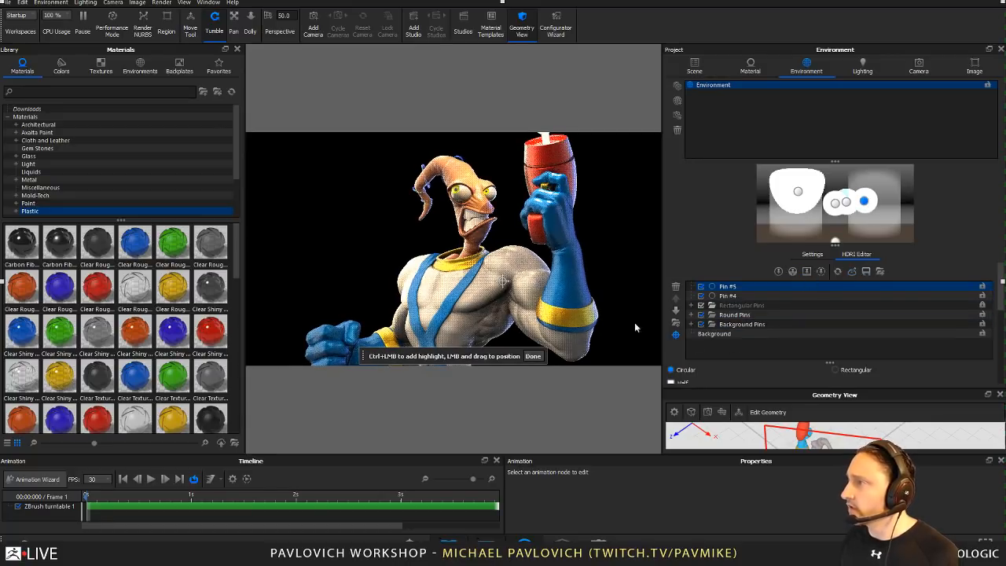
scroll(890, 305, "down", 4)
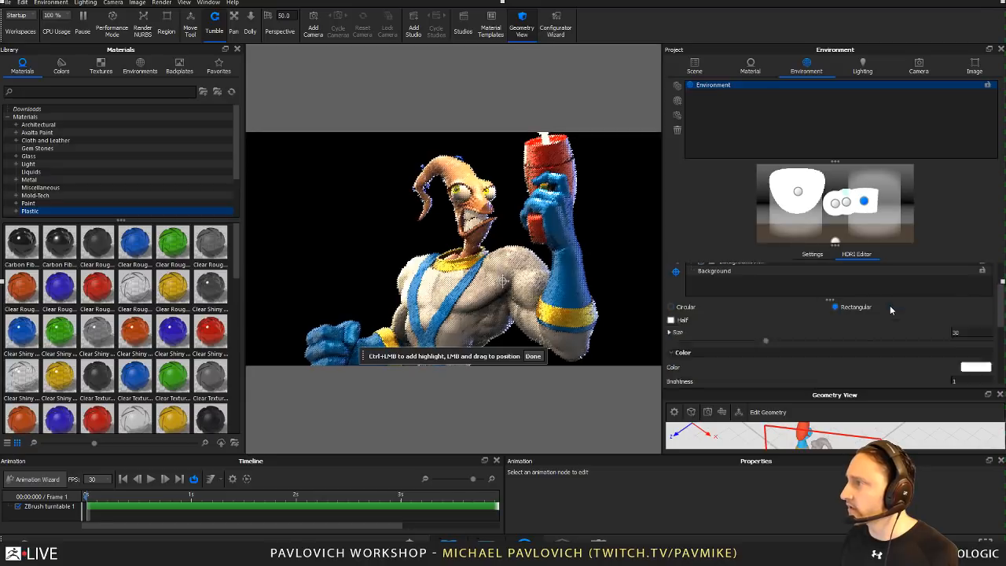
scroll(875, 309, "up", 1)
Step: Try a yellow color on the rectangular light pin
left_click(976, 335)
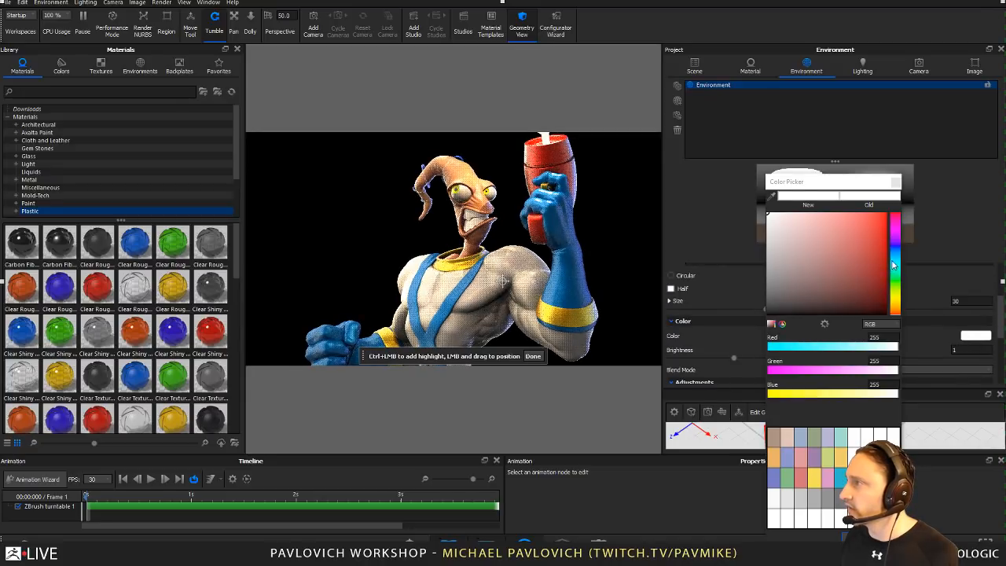
left_click(892, 262)
left_click(896, 295)
left_click_drag(877, 268, 890, 211)
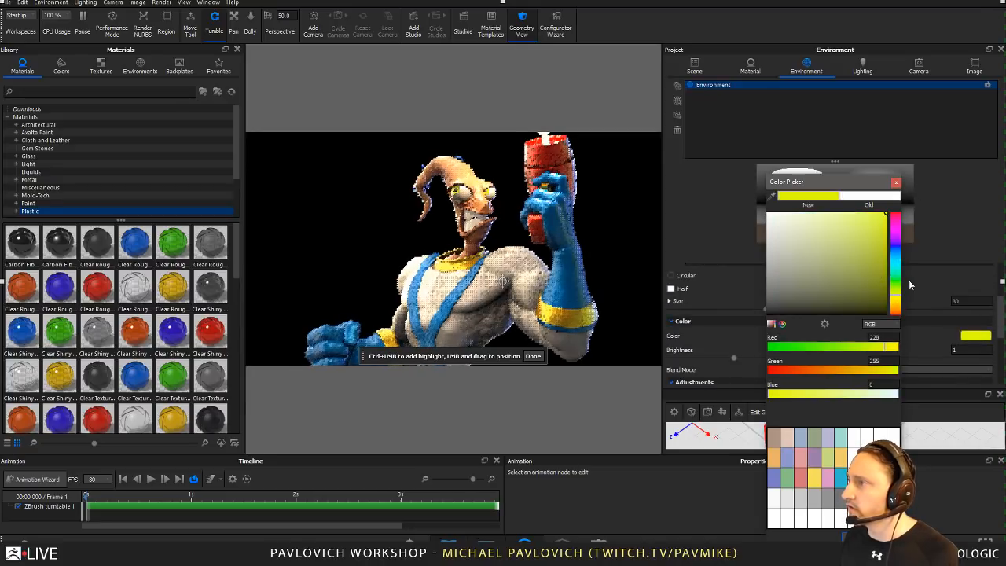
left_click(896, 183)
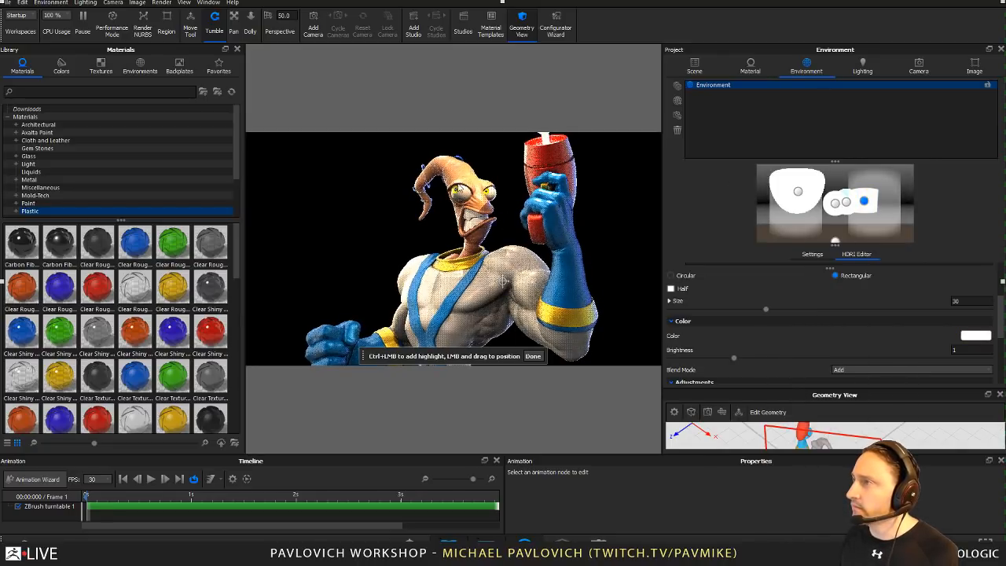
Step: Examine the character and the lights from other angles with the area light's material open, and advance the turntable to frame 2
left_click_drag(493, 220, 419, 184)
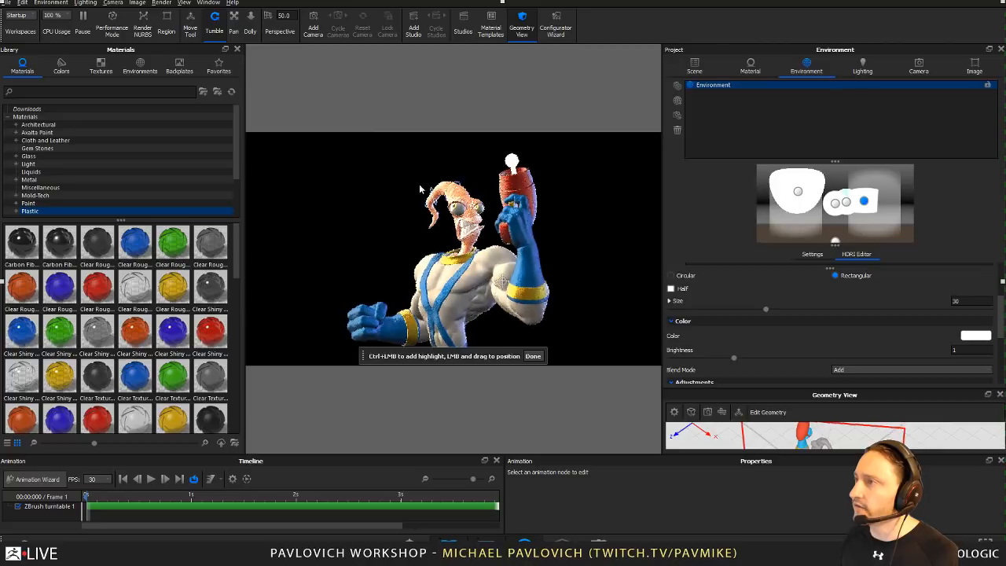
left_click_drag(577, 230, 339, 183)
left_click_drag(537, 208, 496, 201)
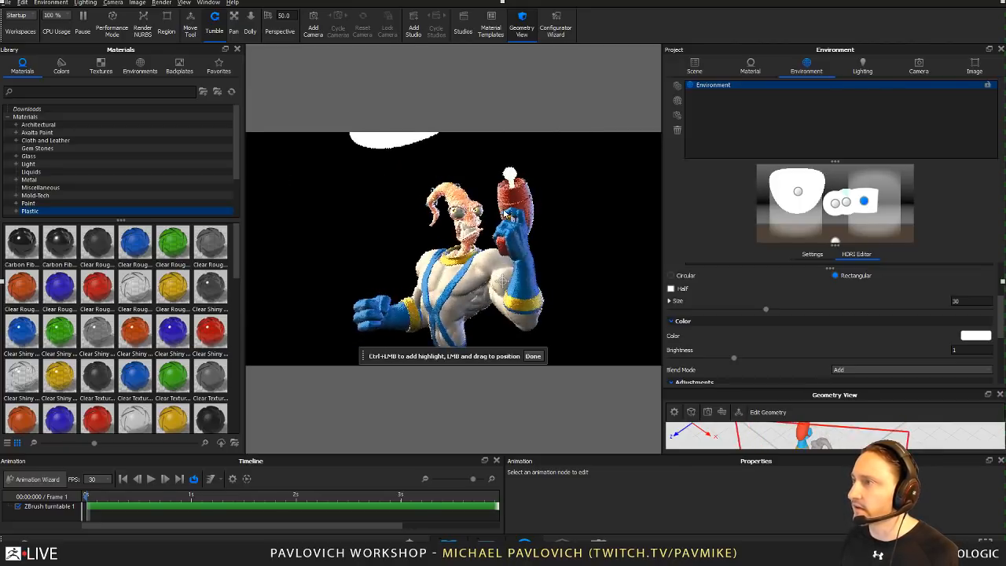
double_click(509, 173)
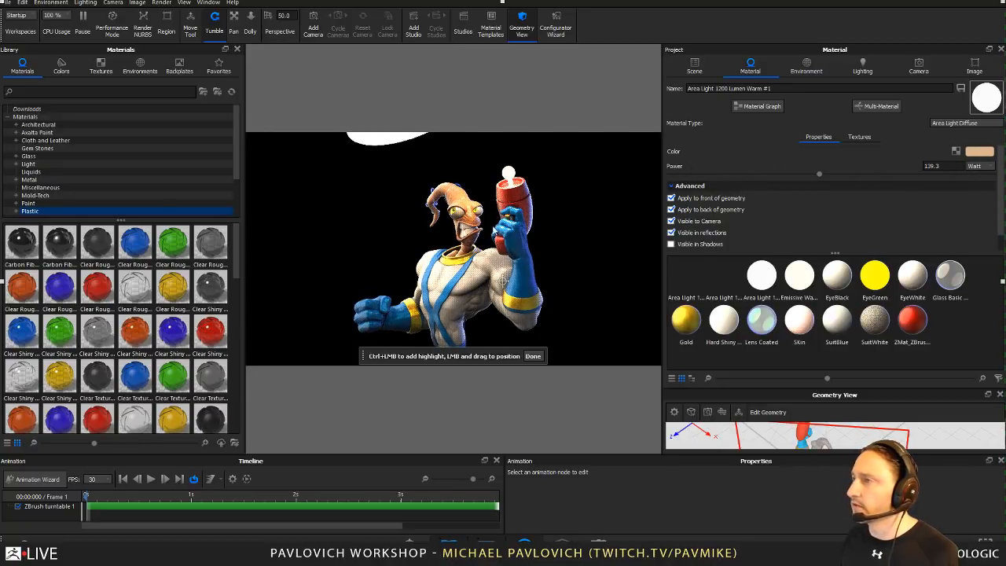
left_click_drag(493, 229, 592, 213)
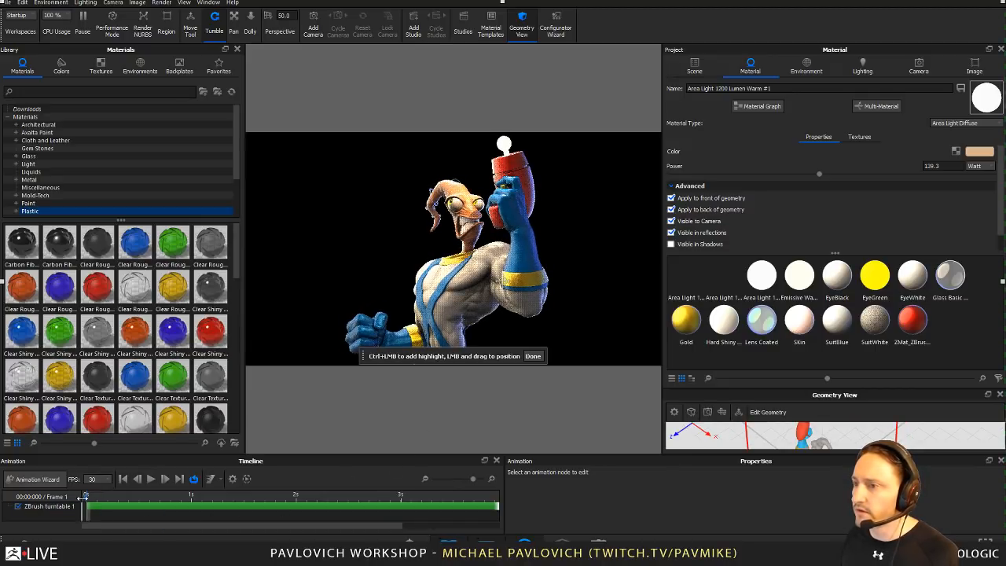
mouse_move(83, 497)
left_mouse_down()
mouse_move(346, 489)
mouse_move(96, 495)
left_mouse_up()
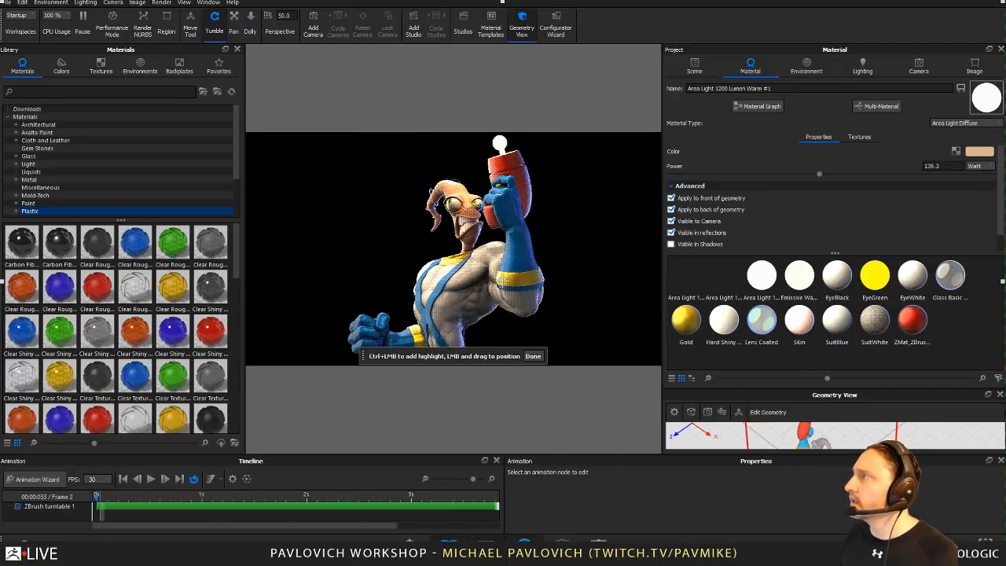
Step: Switch to ZBrush, leave edit mode and clear the character from the canvas
left_click(613, 559)
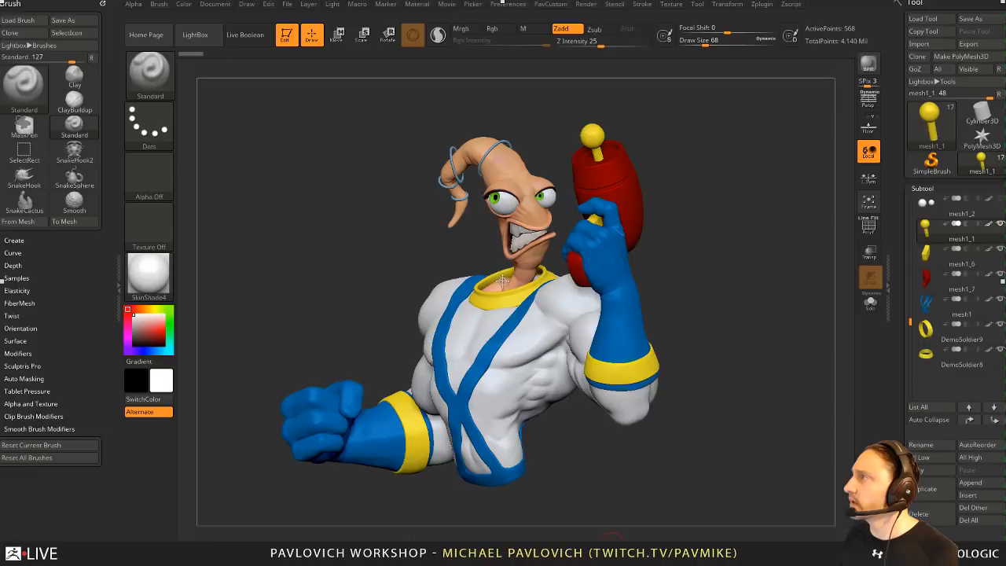
left_click(287, 36)
key("ctrl+n")
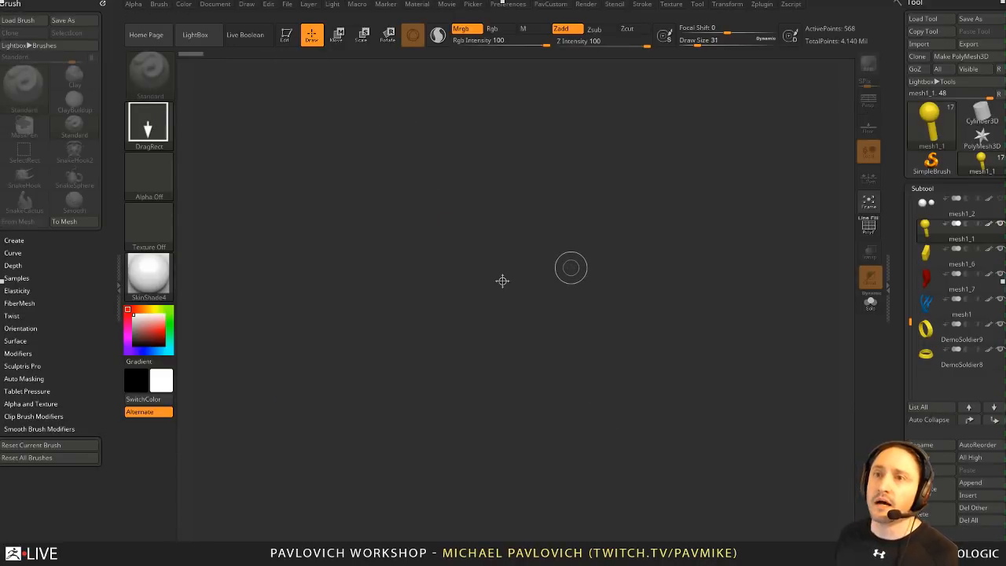
Step: Draw a Cylinder3D on the empty canvas, convert it to a PolyMesh3D and turn on its polyframe
left_click(981, 118)
left_click_drag(563, 337, 594, 404)
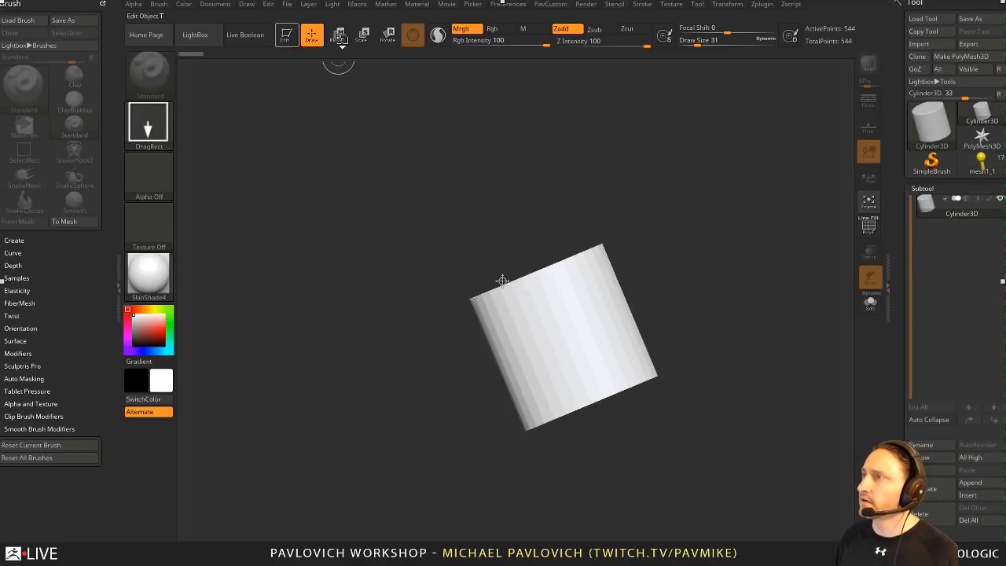
left_click(287, 36)
left_click(942, 60)
right_click_drag(718, 236, 849, 286, "ctrl")
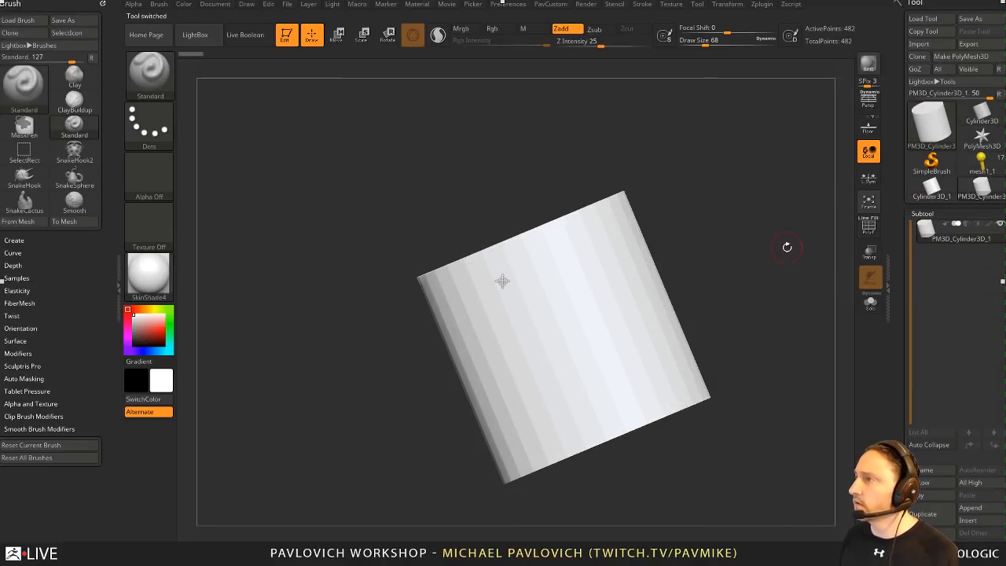
mouse_move(787, 247)
right_mouse_down()
mouse_move(825, 254)
mouse_move(774, 236)
right_mouse_up()
left_click(869, 227)
Step: Hide one vertical half of the cylinder and delete the hidden polygons
left_click_drag(428, 191, 575, 481, "ctrl+alt+shift")
key("2")
left_click(744, 227)
right_click_drag(673, 218, 730, 249)
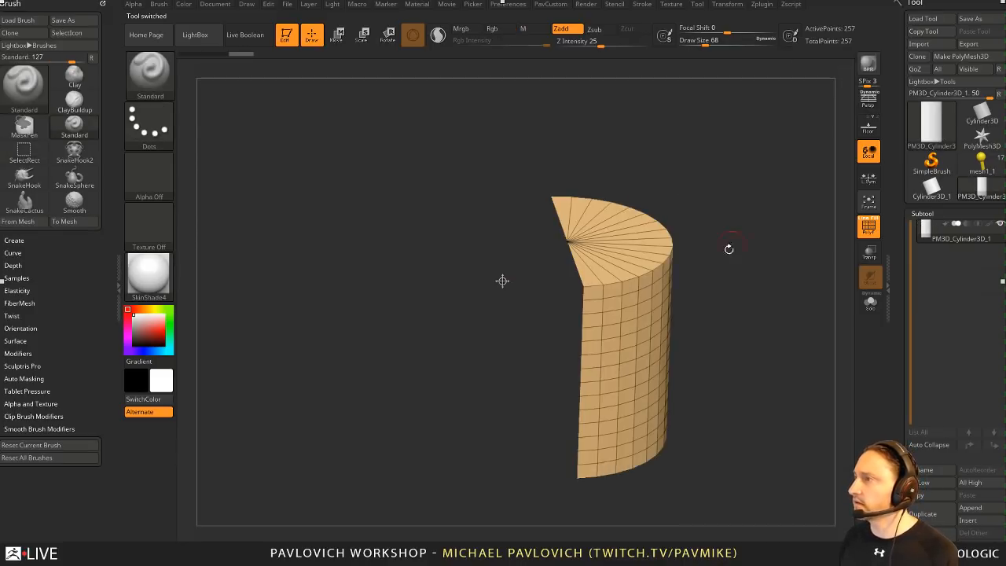
Step: Extrude the half cylinder with the ZModeler brush, using Polygroup All as the target
key("b")
key("z")
key("m")
key("space")
left_click(690, 293)
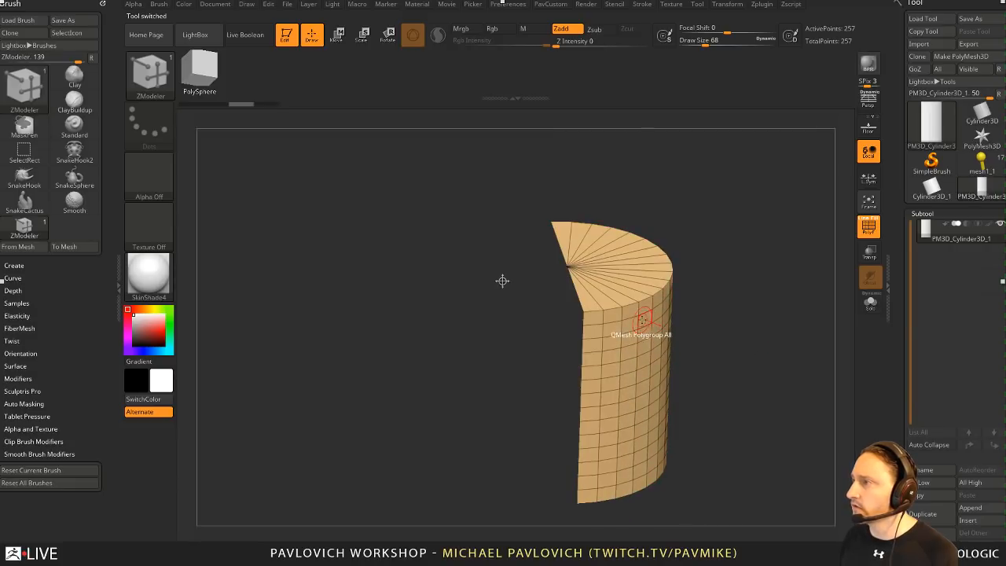
key("space")
left_click(542, 236)
left_click(701, 292)
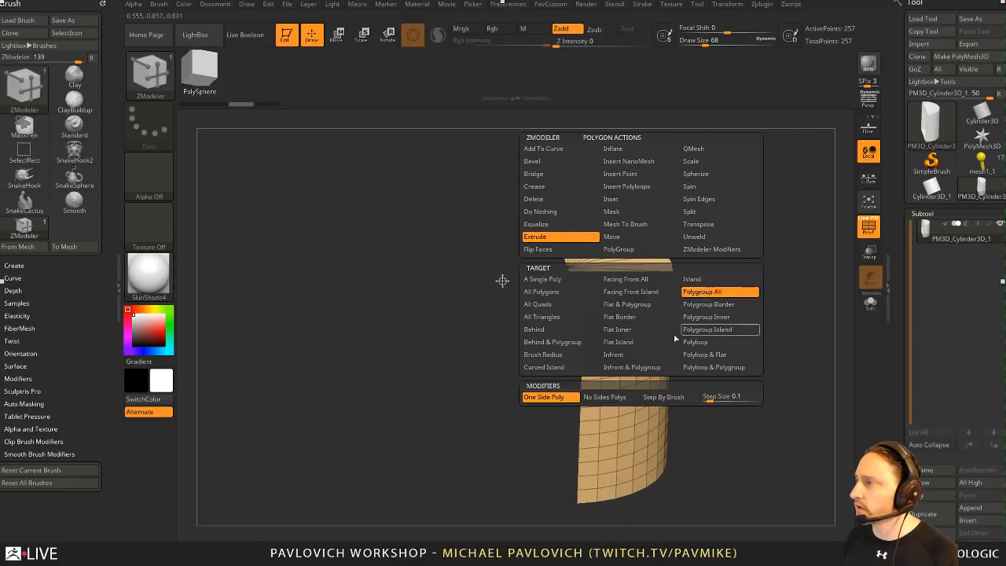
left_click_drag(649, 332, 746, 297)
Step: Undo the ZModeler extrusion and the removal of the cylinder's half
key("ctrl+z")
key("ctrl+z")
key("ctrl+z")
key("4")
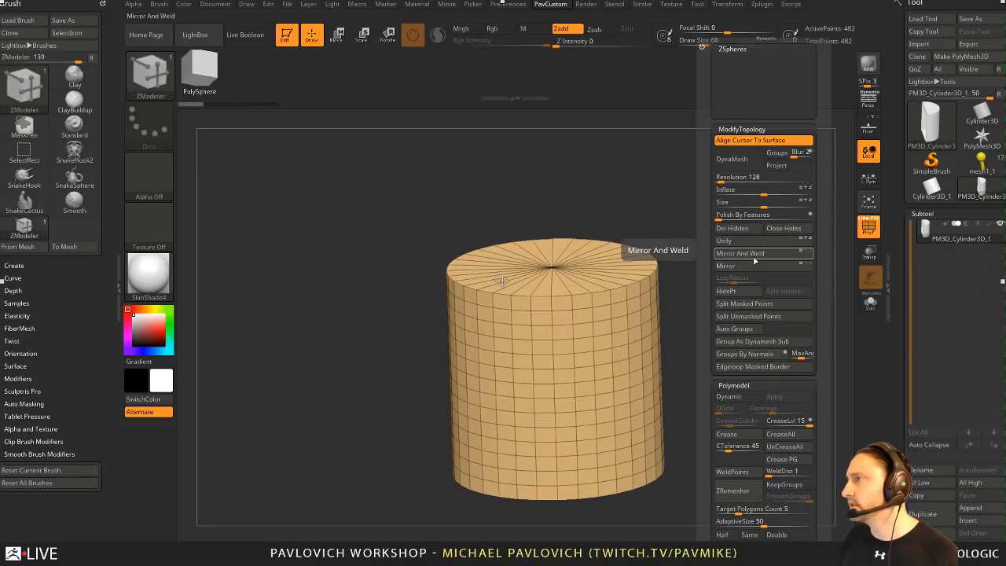
Step: DynaMesh the cylinder at resolution 128 and open the DynaMesh settings of its geometry
left_click(745, 167)
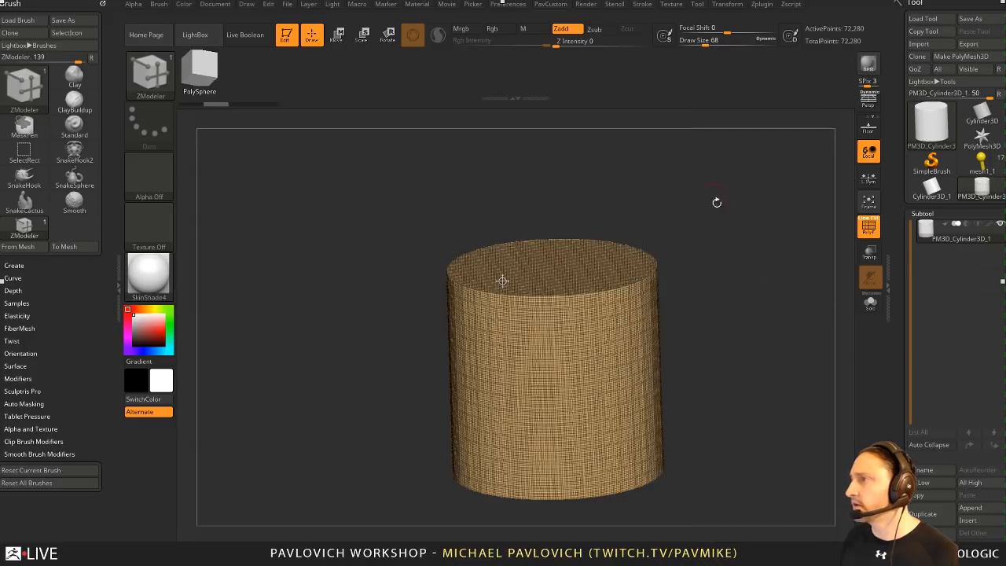
left_click_drag(748, 308, 697, 259, "alt")
left_click_drag(902, 319, 896, 78)
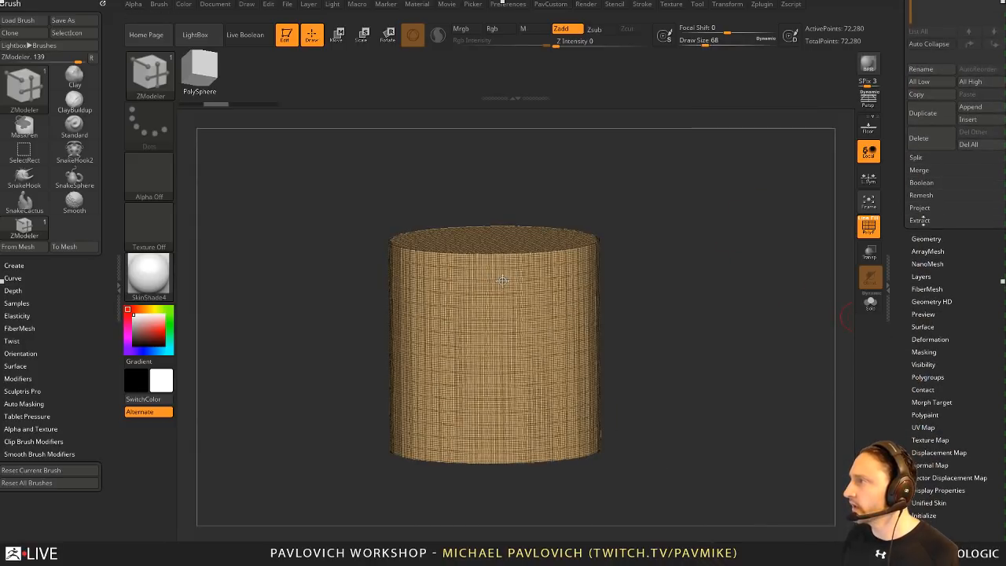
left_click(926, 237)
key("shift")
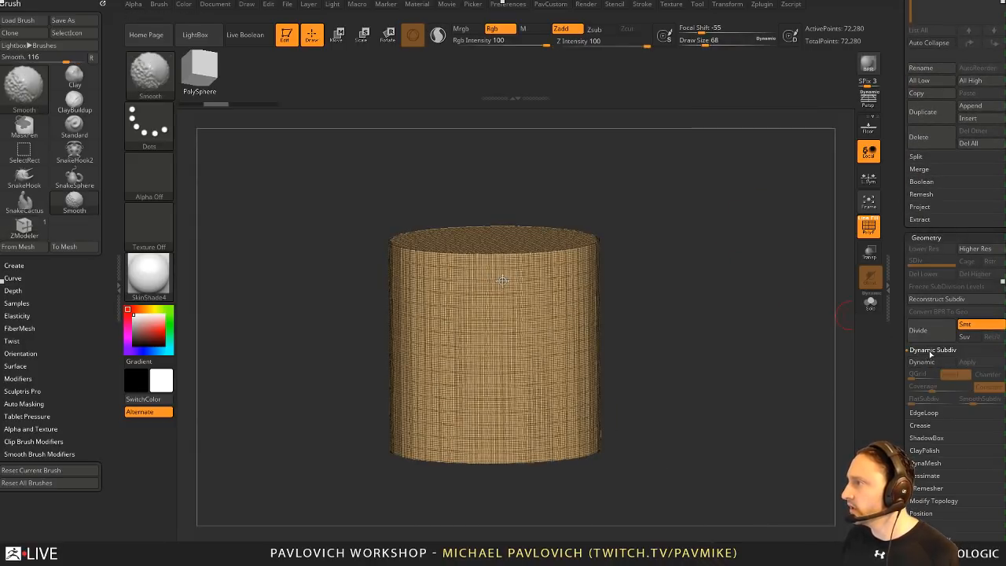
left_click(926, 413)
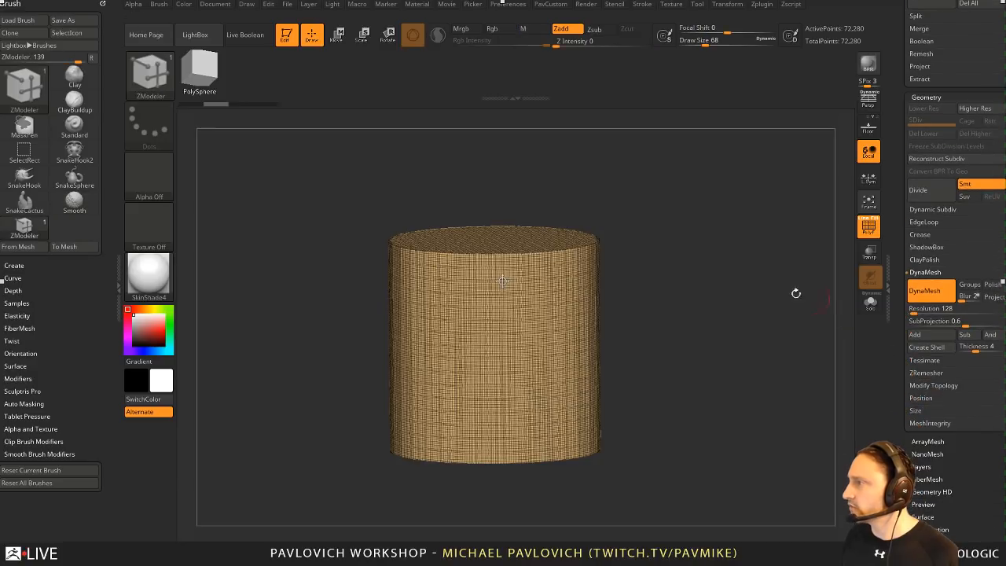
Step: Insert a Cylinder32 primitive from the IMM primitives brush near the center of the cylinder's top cap
left_click_drag(689, 235, 688, 345)
left_click_drag(710, 209, 716, 331, "alt")
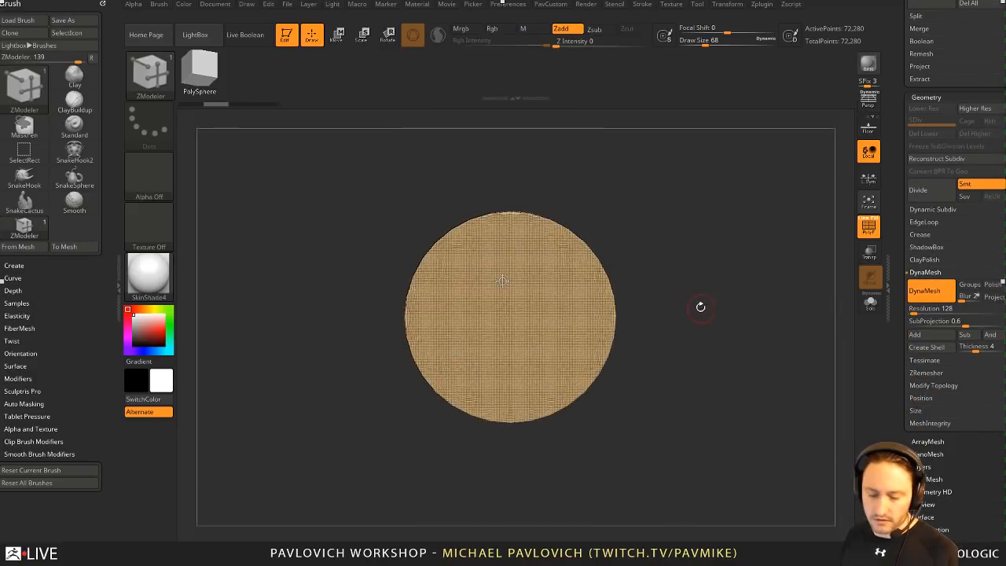
key("b")
key("i")
key("p")
key("m")
left_click(827, 350)
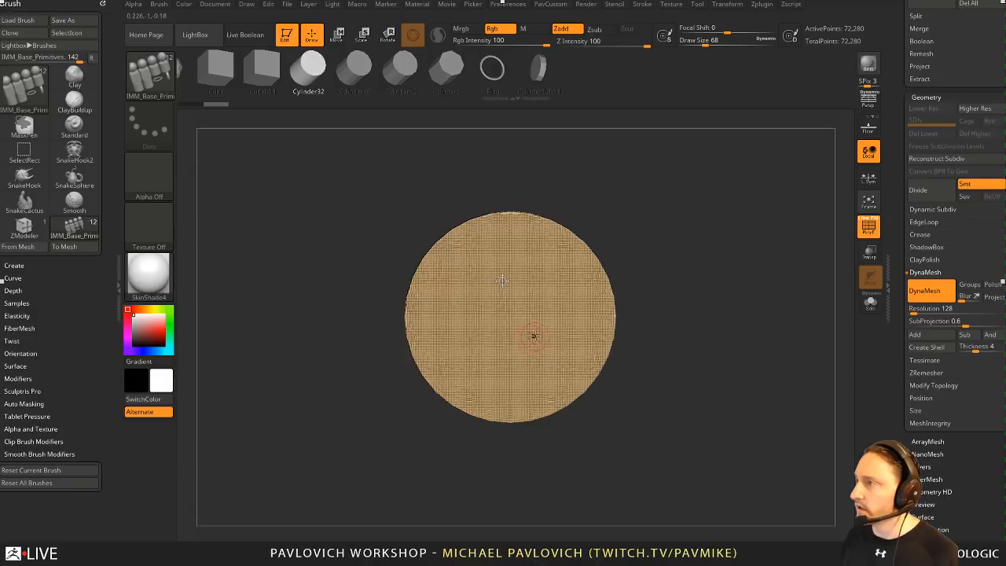
left_click_drag(517, 318, 548, 341)
Step: Move the inserted cylinder slightly up out of the top cap, return to draw mode and clear the mask
left_click_drag(696, 322, 693, 245)
key("w")
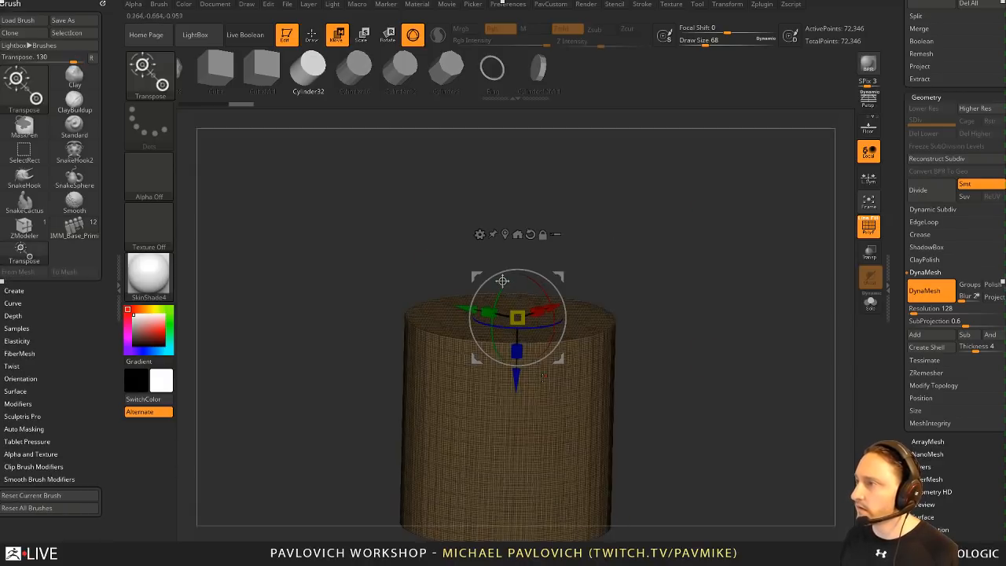
left_click_drag(515, 379, 515, 360)
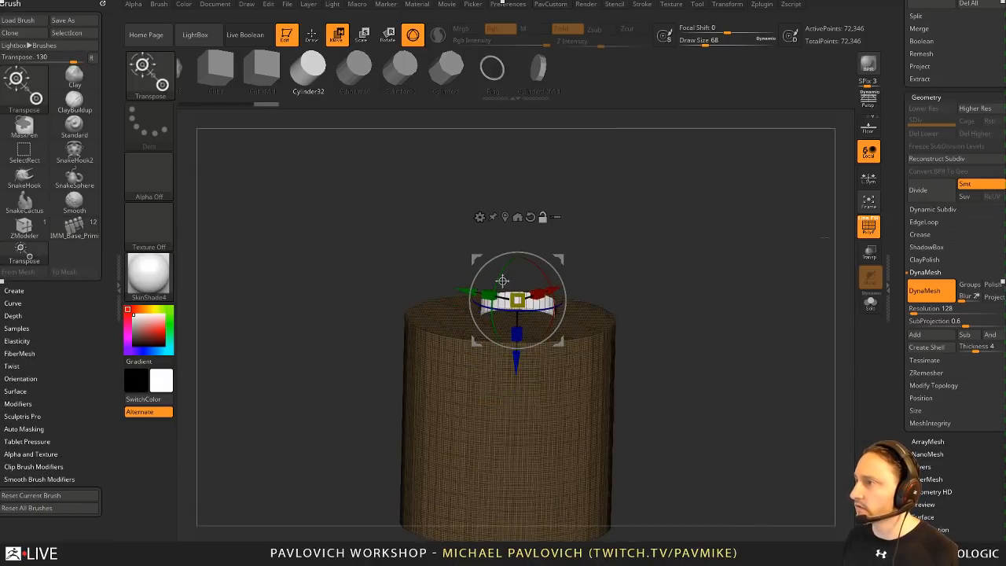
key("q")
left_click_drag(756, 321, 738, 338)
key("ctrl+z")
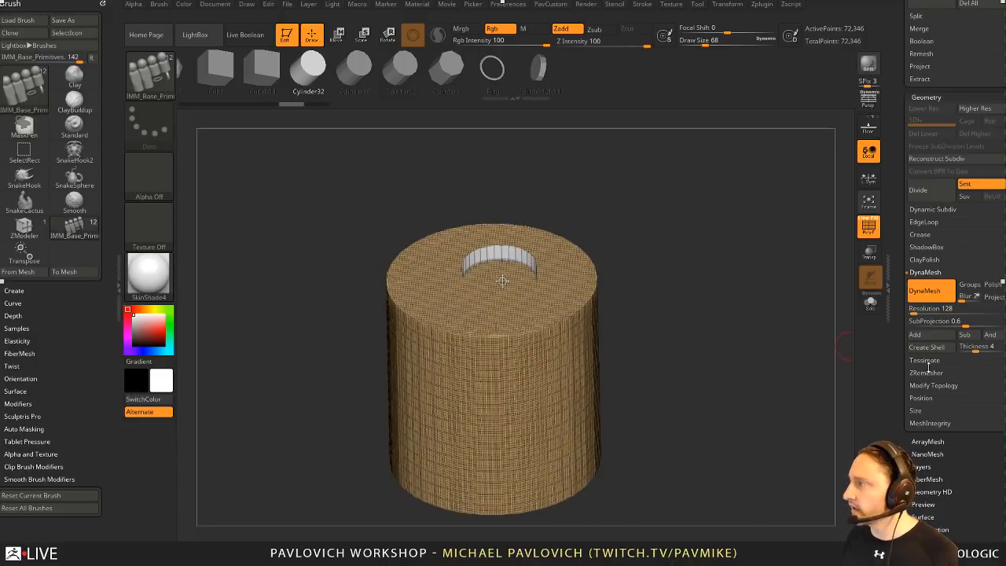
Step: Update the DynaMesh to subtract the inserted cylinder from the large one, and assign the whole mesh to a single polygroup
left_click_drag(732, 285, 803, 346)
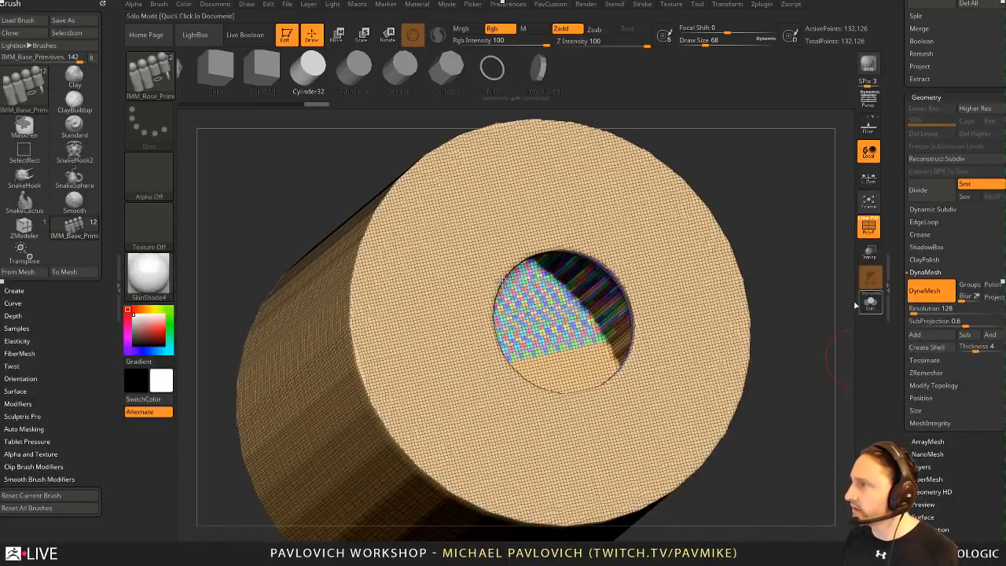
left_click_drag(771, 206, 774, 228)
key("ctrl+w")
left_click_drag(774, 228, 730, 220, "alt")
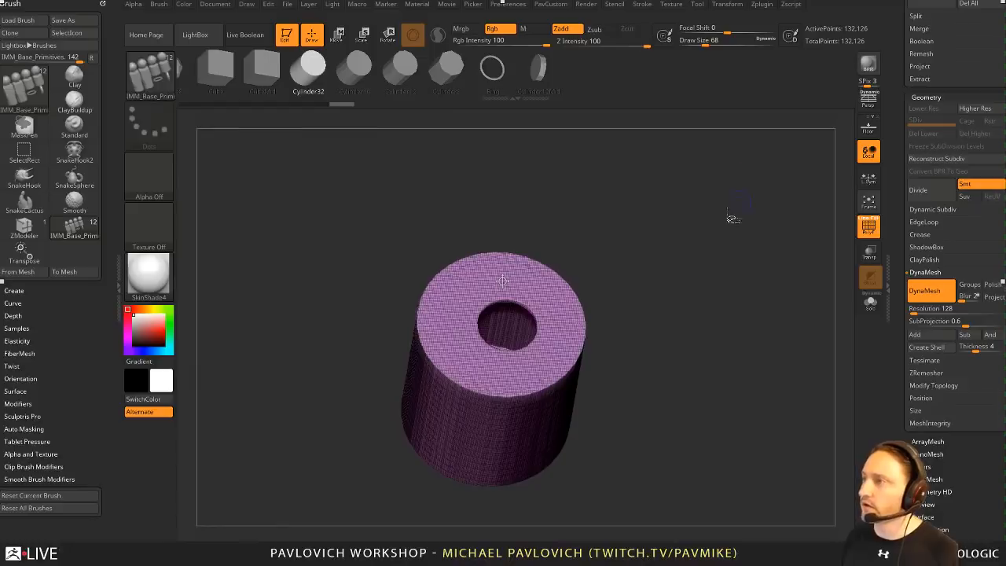
Step: Hide the front half of the hollowed cylinder and look into the cut from above
left_click_drag(731, 184, 522, 526, "ctrl+shift")
mouse_move(654, 393)
left_mouse_down()
mouse_move(699, 275)
mouse_move(752, 299)
mouse_move(748, 316)
mouse_move(643, 253)
mouse_move(741, 272)
mouse_move(742, 247)
left_mouse_up()
left_click(643, 253, "ctrl+shift")
left_click(901, 300)
Step: Undo the hiding, the regrouping and the DynaMesh subtraction back to the solid cylinder
key("ctrl+z")
key("ctrl+z")
key("ctrl+z")
key("ctrl+z")
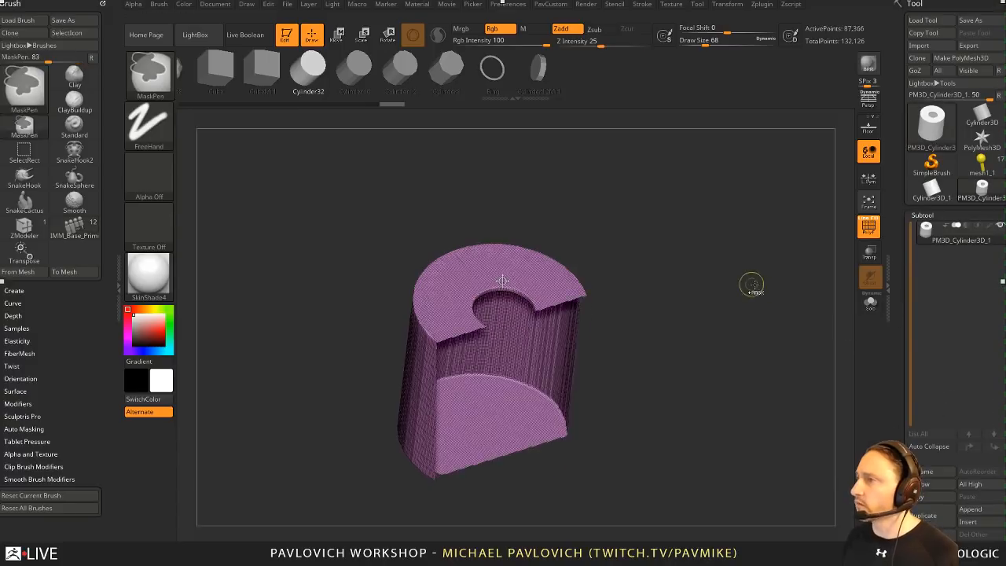
key("ctrl+z")
key("ctrl+z")
key("ctrl+z")
key("ctrl+z")
key("ctrl+z")
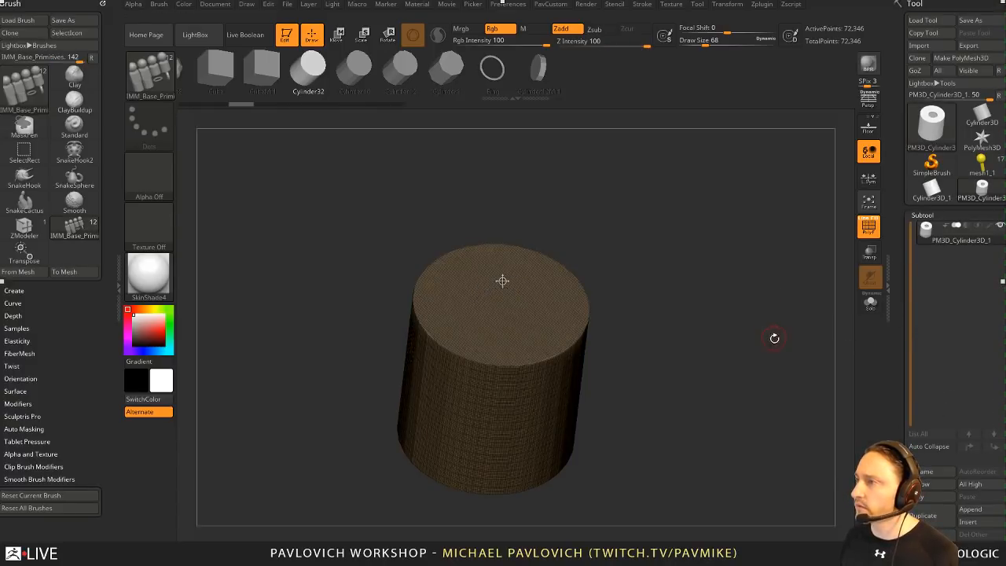
Step: Mask a large round patch on the cylinder's side and try extracting it with a thickness of 0.02
left_click_drag(756, 305, 649, 335)
key("s")
mouse_move(526, 381)
left_mouse_down()
mouse_move(544, 381)
mouse_move(544, 393)
mouse_move(514, 402)
left_mouse_up()
left_click_drag(693, 348, 720, 300)
left_click_drag(901, 319, 903, 253)
left_click_drag(895, 162, 920, 248)
left_click(920, 254)
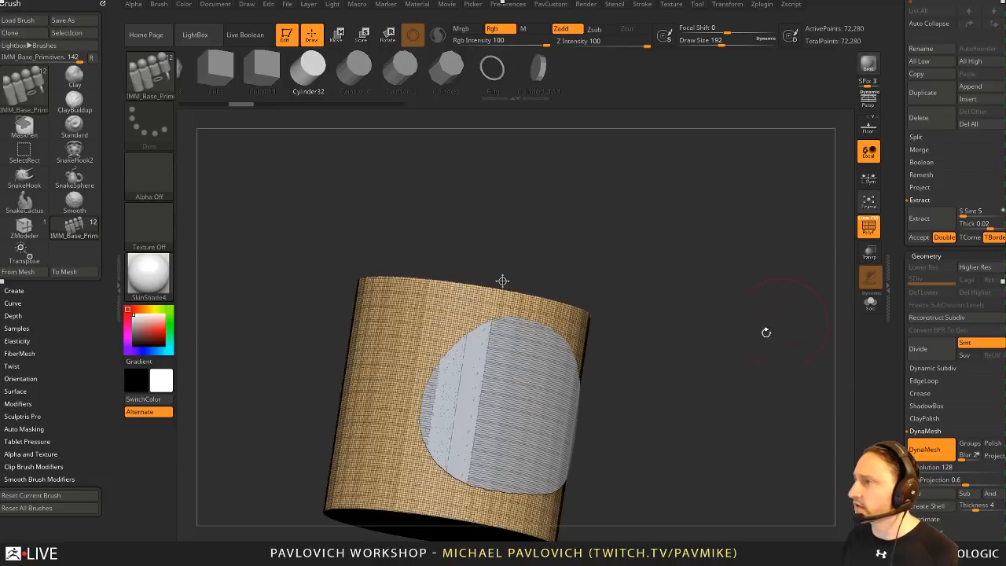
left_click_drag(765, 332, 767, 347)
left_click(912, 238)
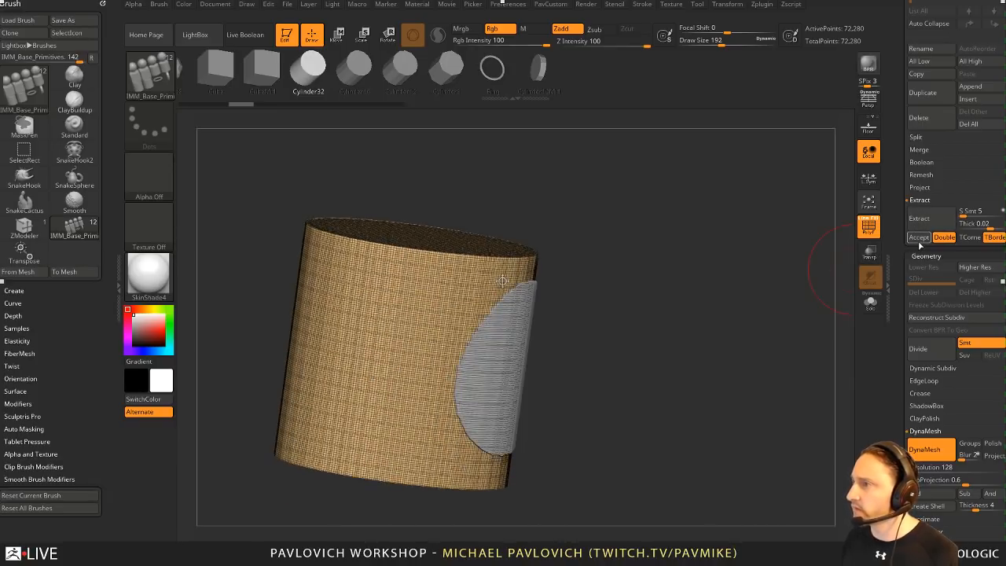
Step: Mask the right-hand part of the cylinder and extract it as a new subtool with a thickness of 0.04176
left_click_drag(803, 269, 741, 330, "shift")
left_click_drag(528, 194, 729, 519, "ctrl")
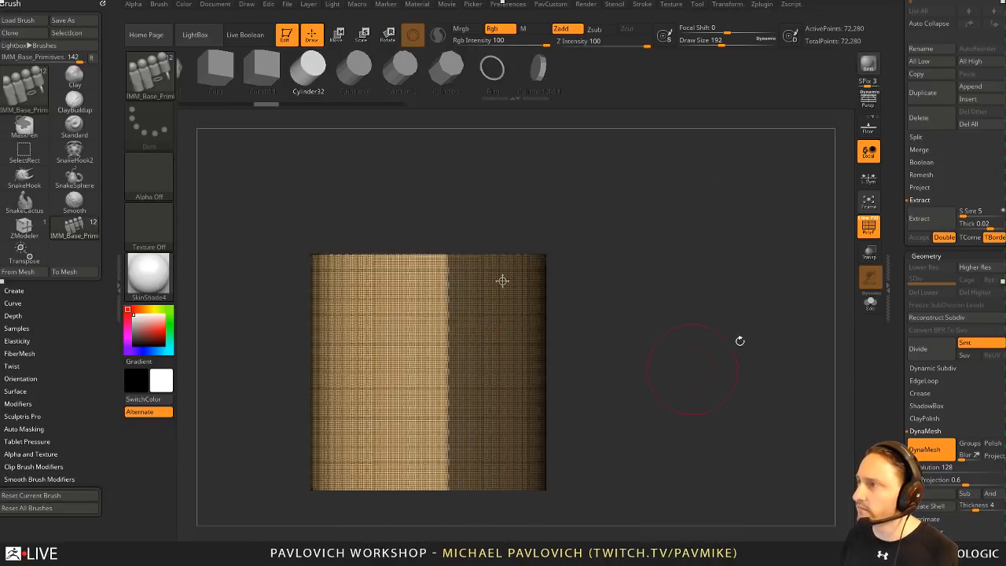
left_click_drag(738, 339, 760, 379)
left_click(919, 218)
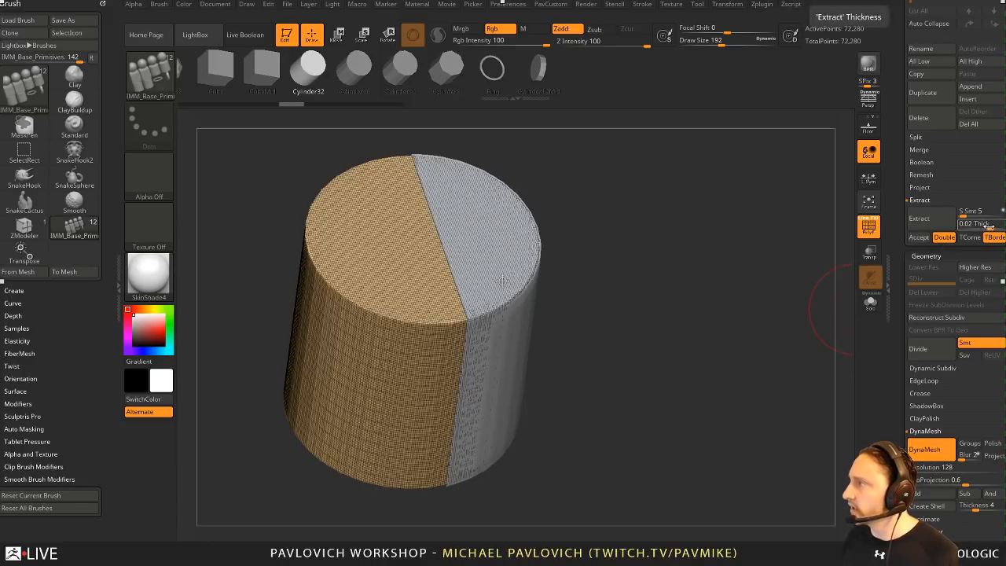
left_click_drag(989, 228, 991, 226)
left_click(943, 219)
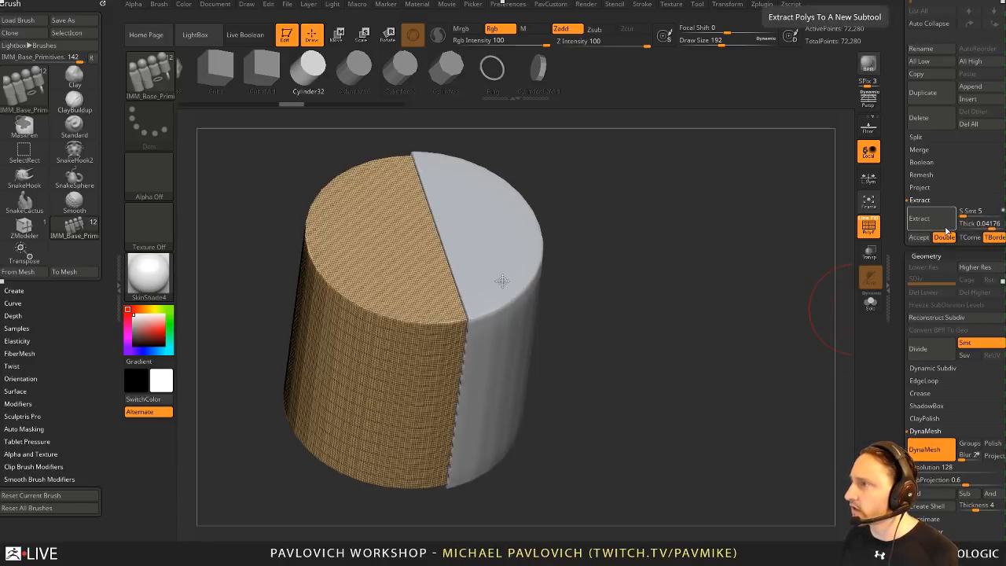
left_click(920, 236)
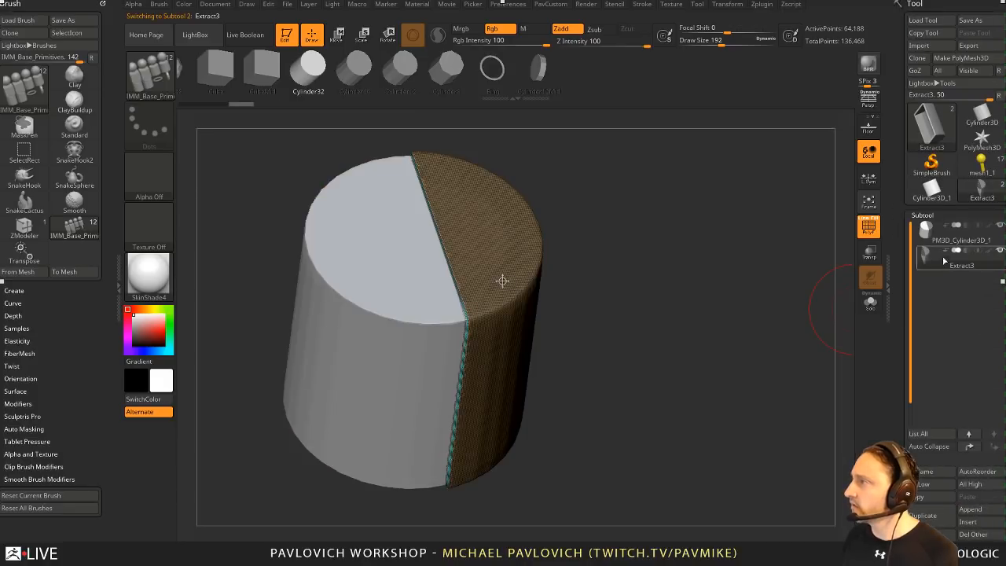
Step: Isolate the extracted shell to inspect its inside, and delete its subtool
left_click(869, 303)
left_click_drag(740, 407, 736, 302)
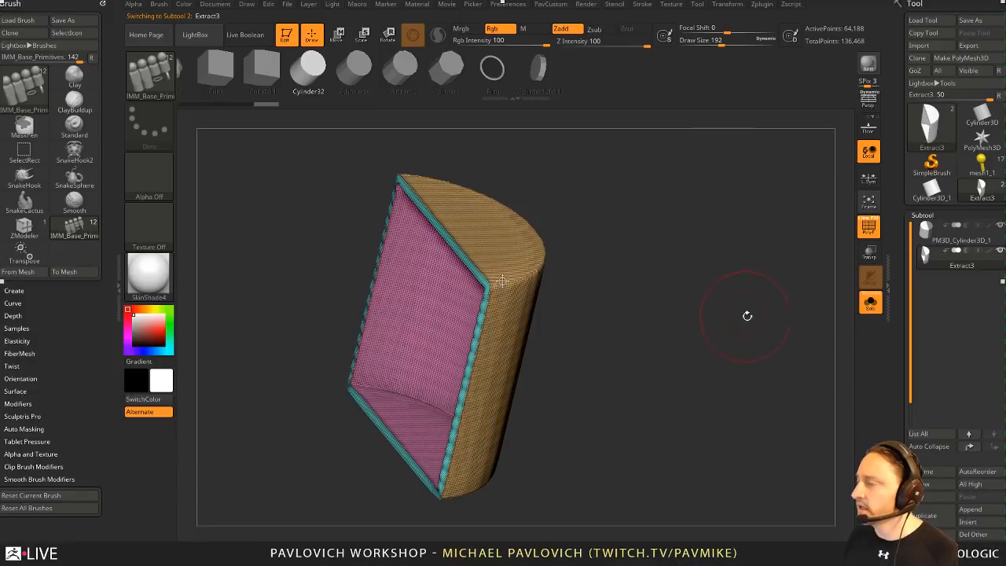
left_click(955, 236)
left_click(963, 263)
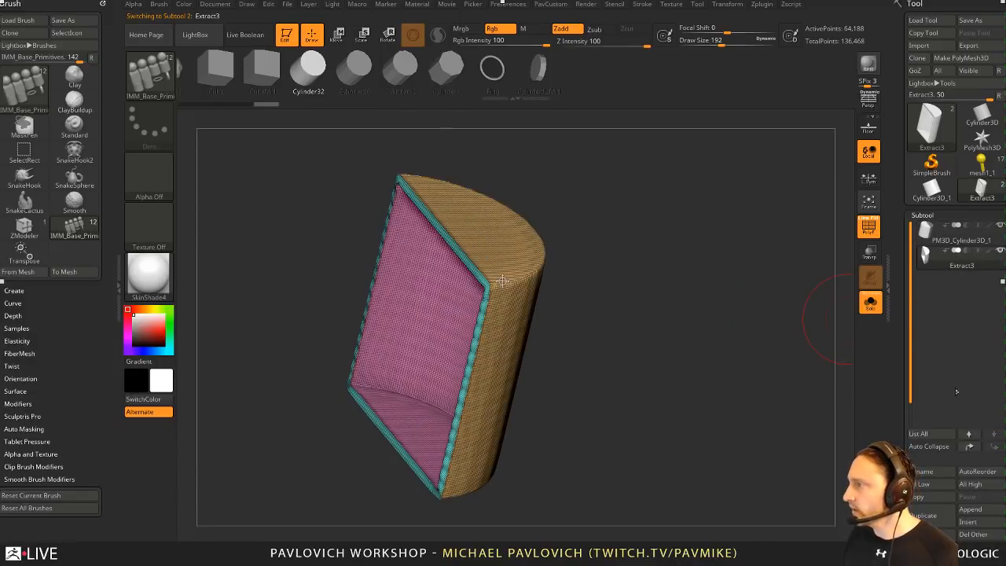
left_click(934, 534)
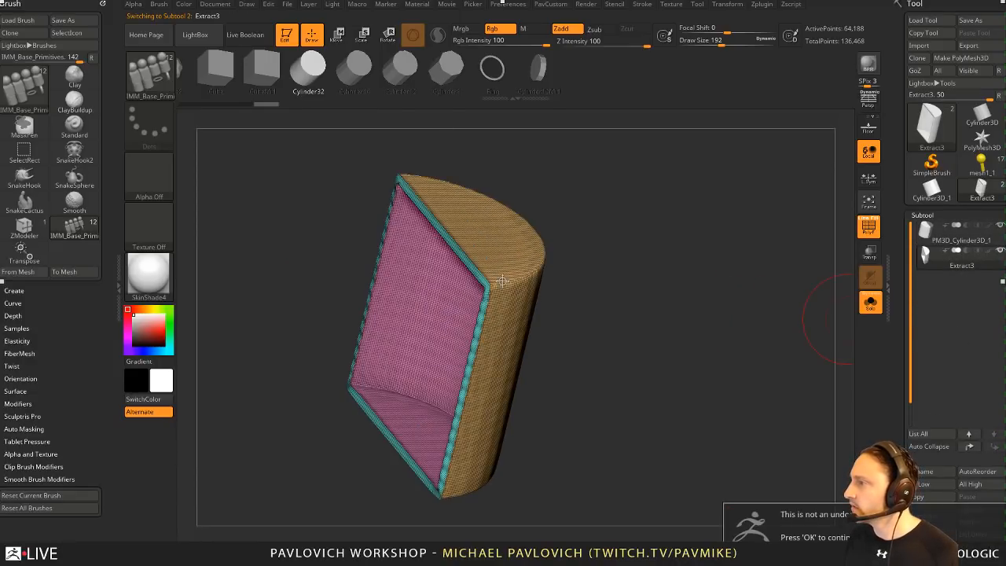
key("Return")
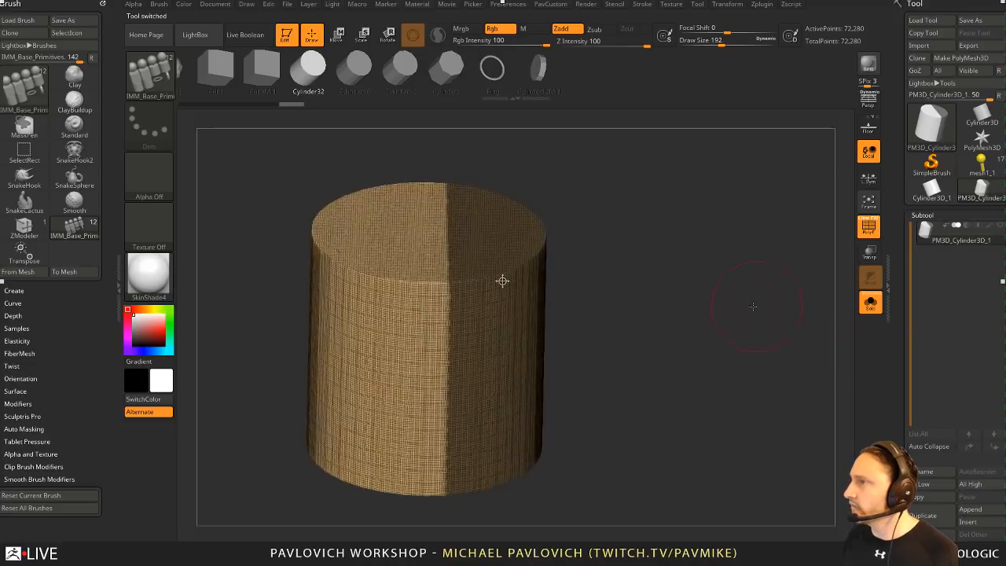
Step: Switch to the Plane3D primitive and convert it to a PolyMesh3D
right_click_drag(753, 306, 741, 299, "ctrl")
key("s")
left_click(738, 301)
right_click_drag(722, 220, 676, 227, "alt")
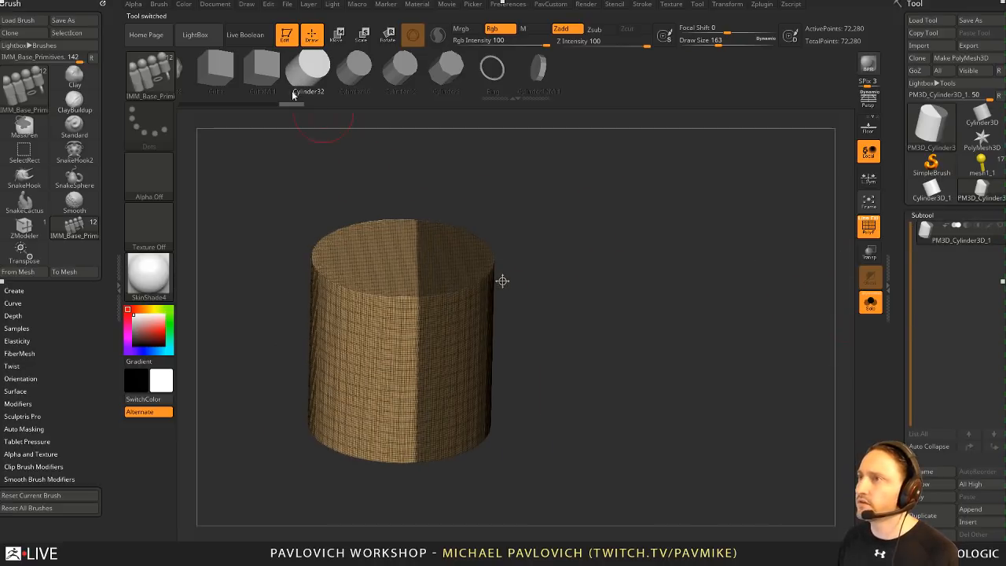
left_click(930, 124)
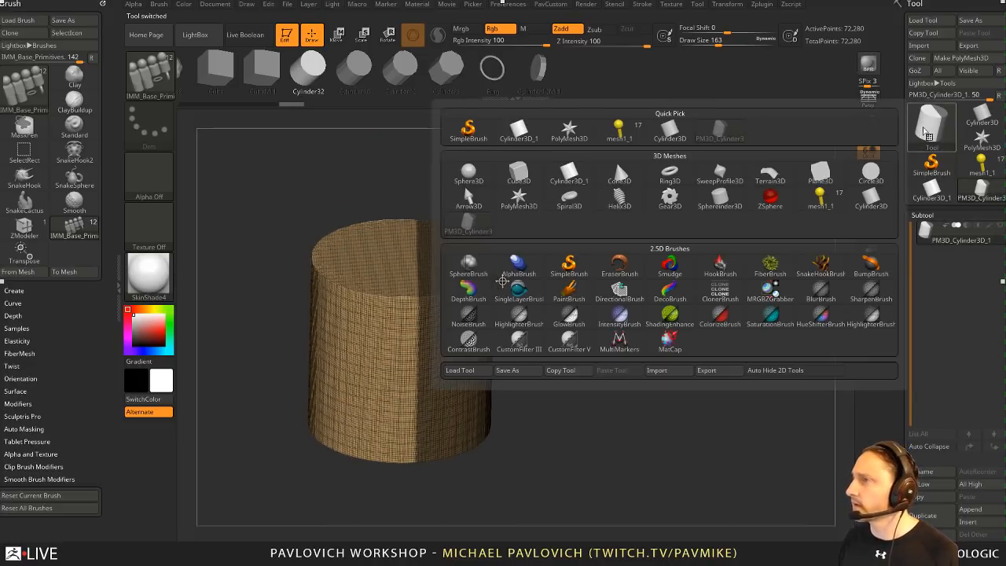
mouse_move(817, 182)
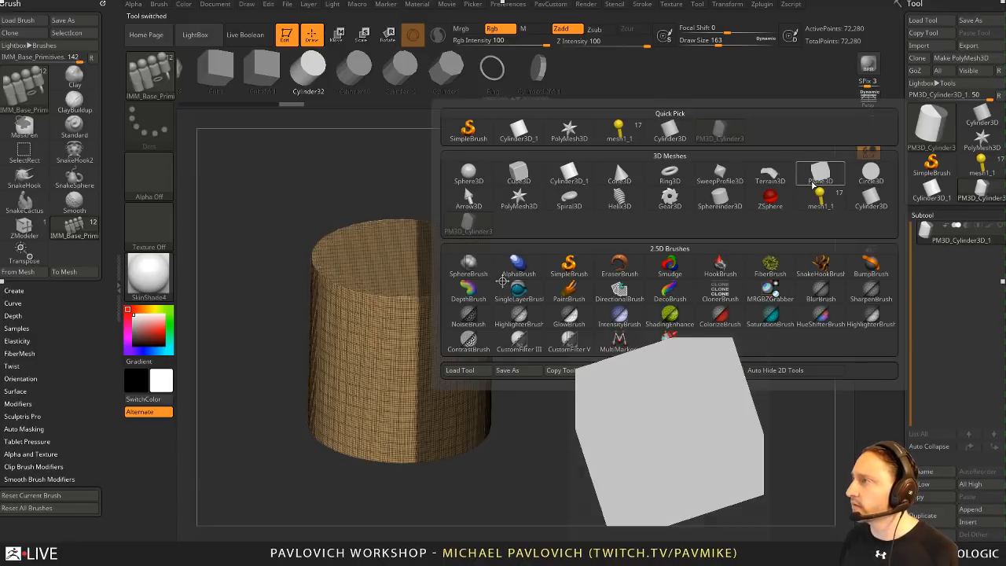
left_click(820, 180)
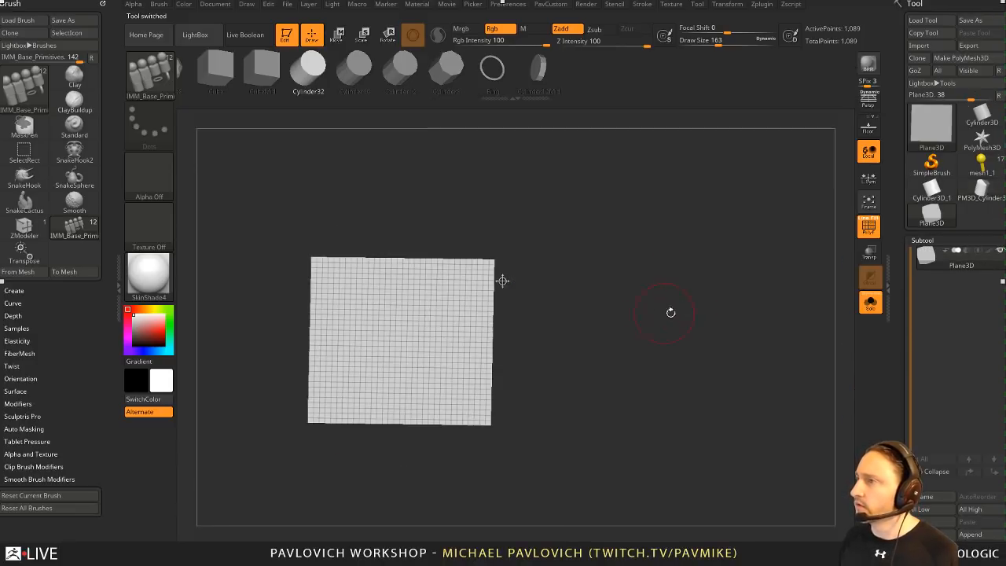
left_click_drag(671, 312, 820, 211)
left_click(946, 60)
left_click_drag(707, 189, 640, 240)
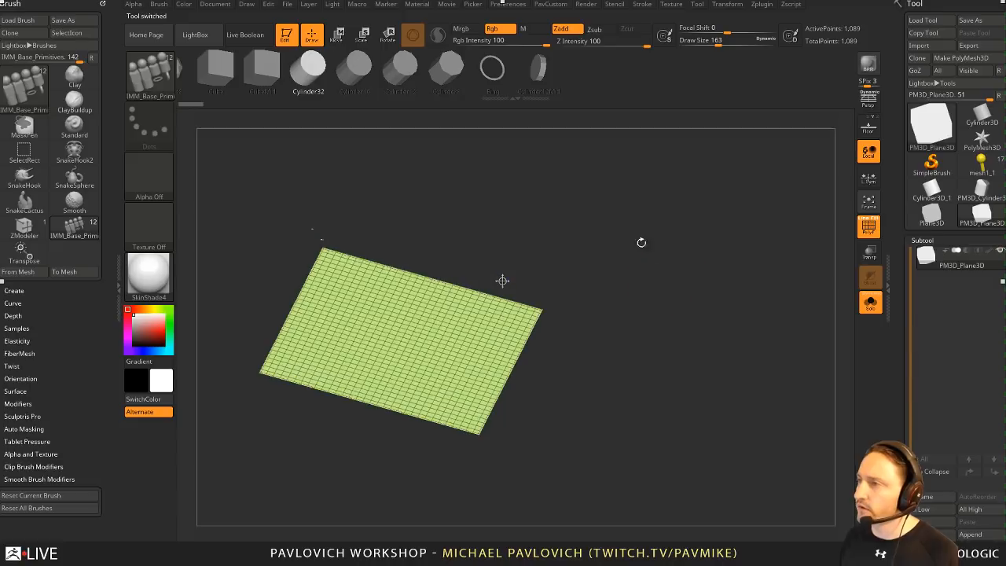
Step: Pull the middle and front edge of the plane into deep cloth-like folds with the Move brush
key("w")
key("q")
key("b")
key("m")
key("v")
left_click_drag(392, 337, 418, 292)
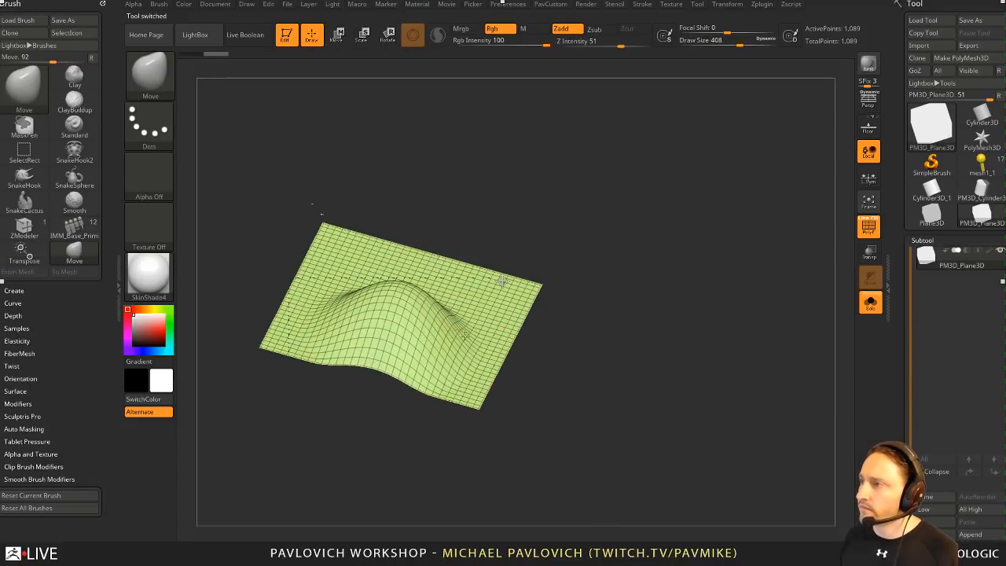
left_click_drag(462, 346, 489, 401)
left_click_drag(432, 303, 420, 250)
mouse_move(593, 202)
left_mouse_down()
mouse_move(685, 236)
mouse_move(685, 253)
mouse_move(669, 257)
left_mouse_up()
key("s")
key("s")
mouse_move(668, 257)
left_mouse_down()
mouse_move(680, 237)
mouse_move(676, 274)
mouse_move(675, 225)
left_mouse_up()
Step: Try thickening the folded plane with ZModeler at draw size 56, setting the edge action to QMesh with the EdgeLoop Complete target
key("s")
key("b")
key("z")
key("m")
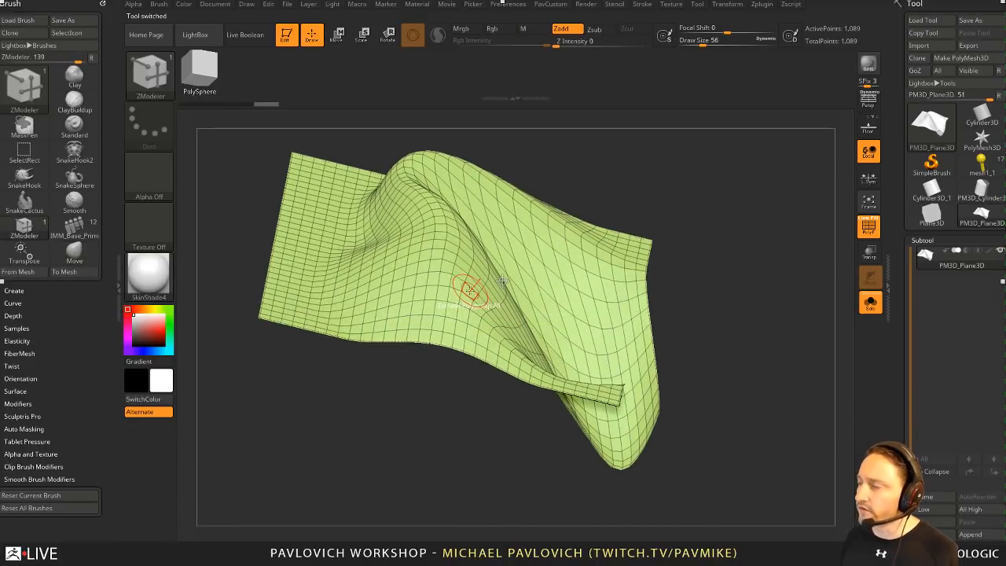
key("space")
left_click(525, 264)
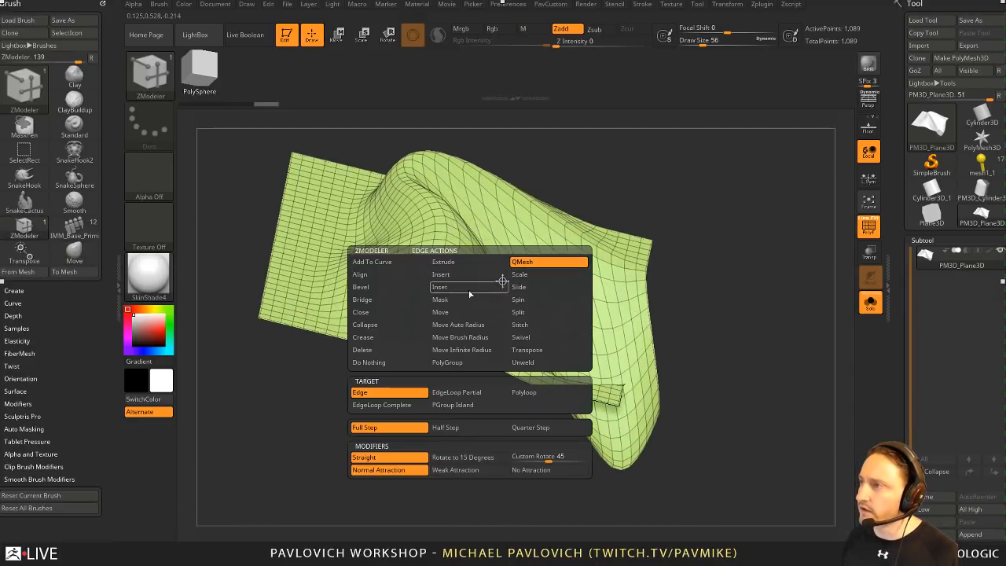
left_click(381, 404)
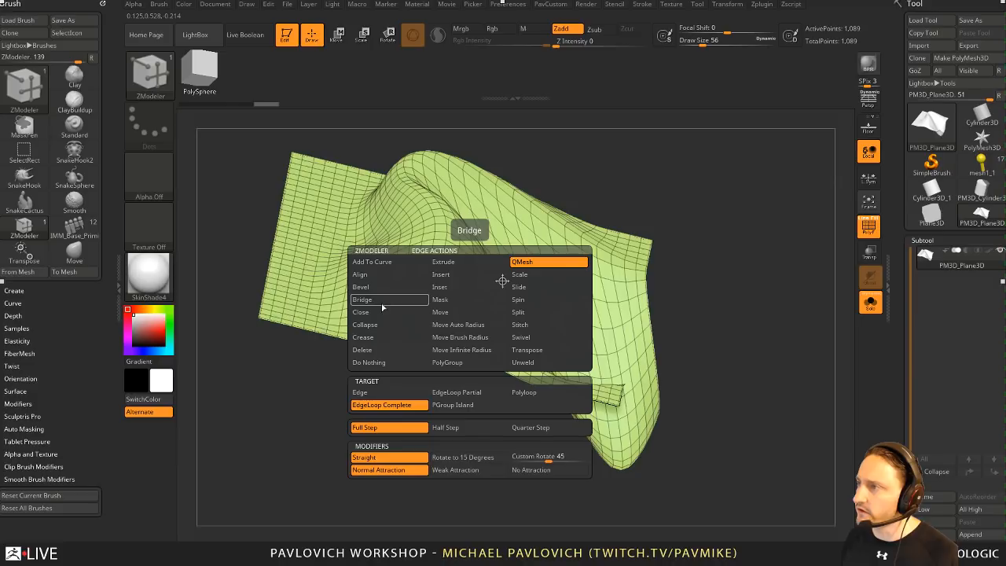
key("space")
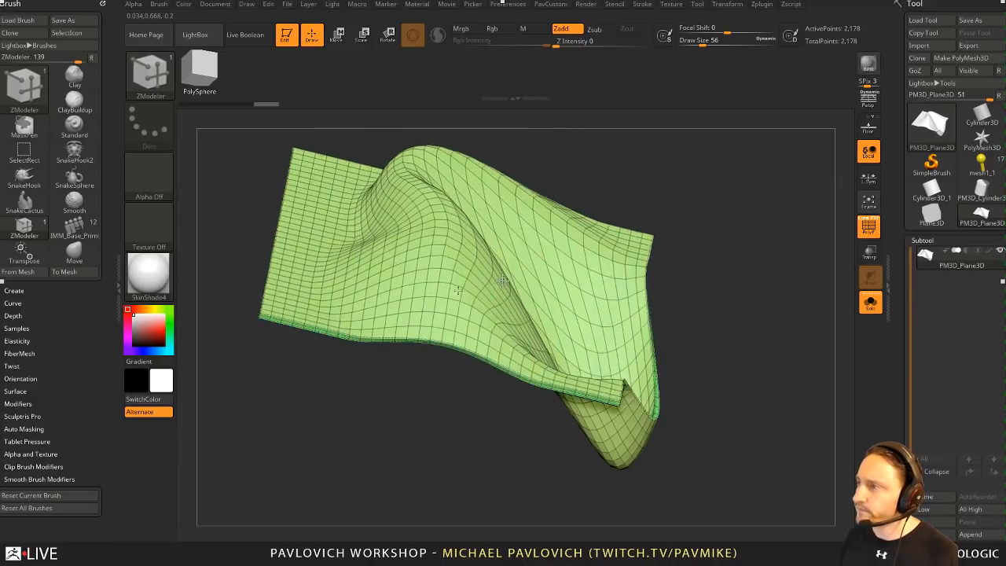
Step: Store the folded plane's current shape as a morph target
mouse_move(829, 323)
left_mouse_down()
mouse_move(782, 310)
mouse_move(813, 324)
left_mouse_up()
left_click_drag(900, 345, 894, 8)
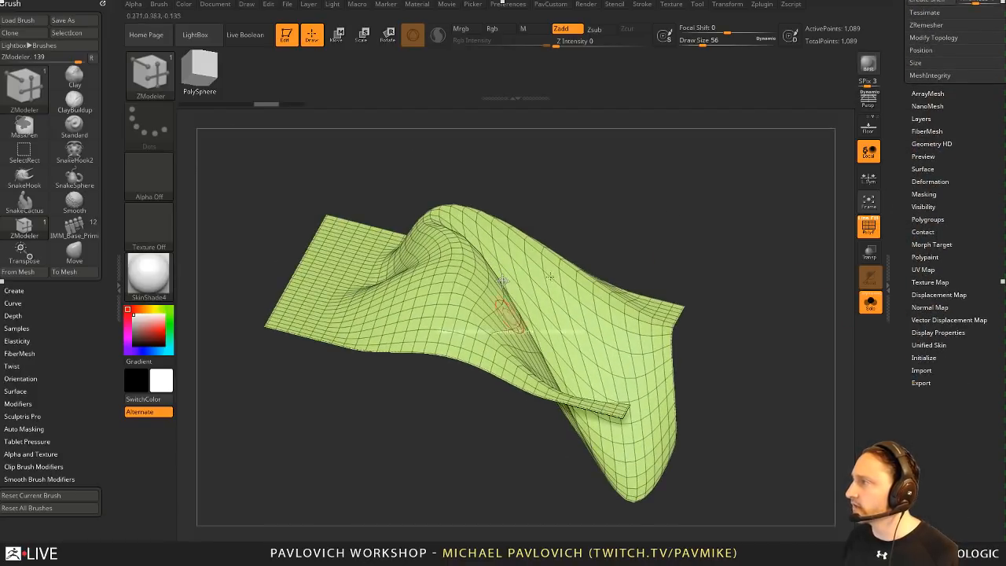
key("shift")
left_click(933, 244)
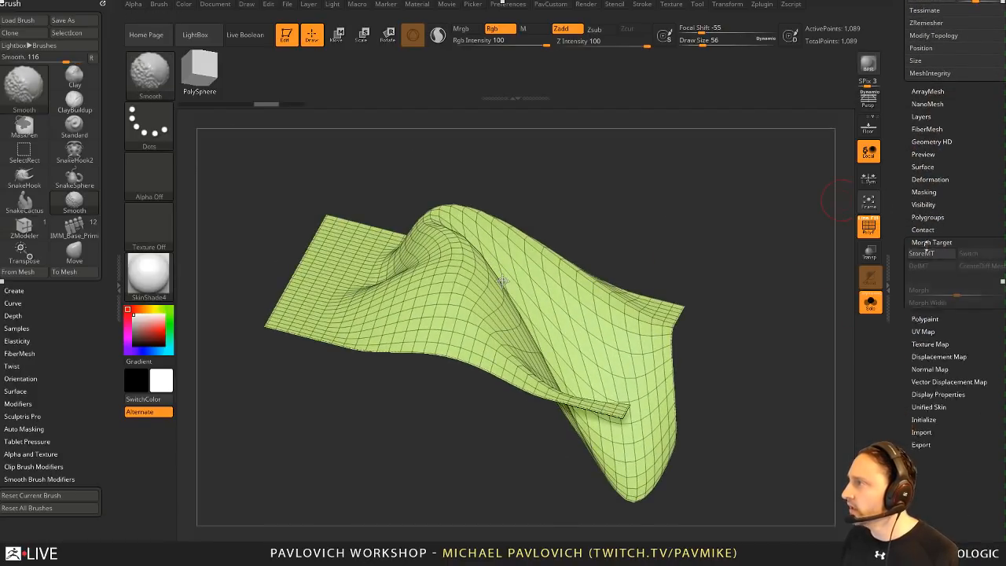
Step: Inflate the folded plane slightly with the Inflate deformation
left_click(930, 179)
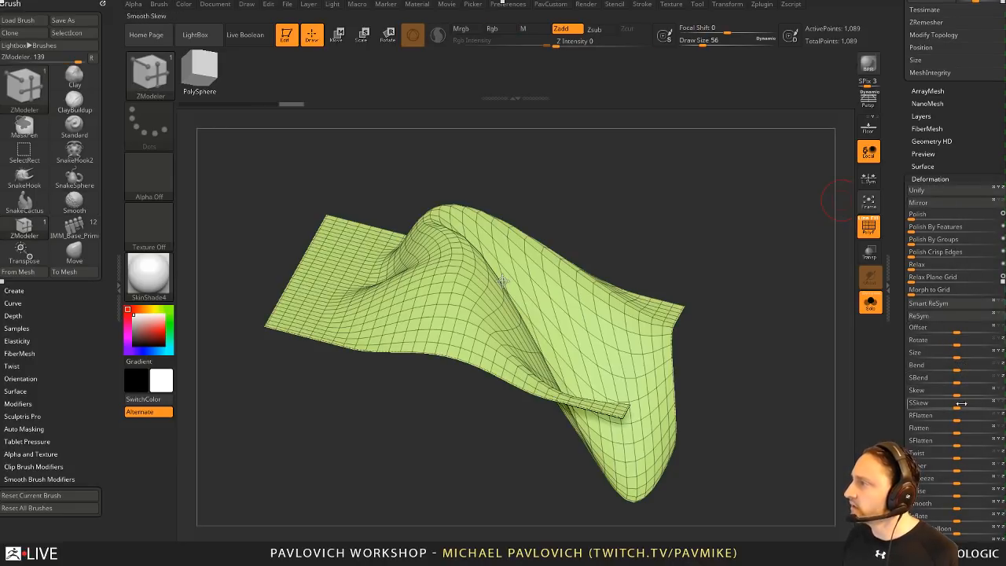
scroll(960, 408, "down", 3)
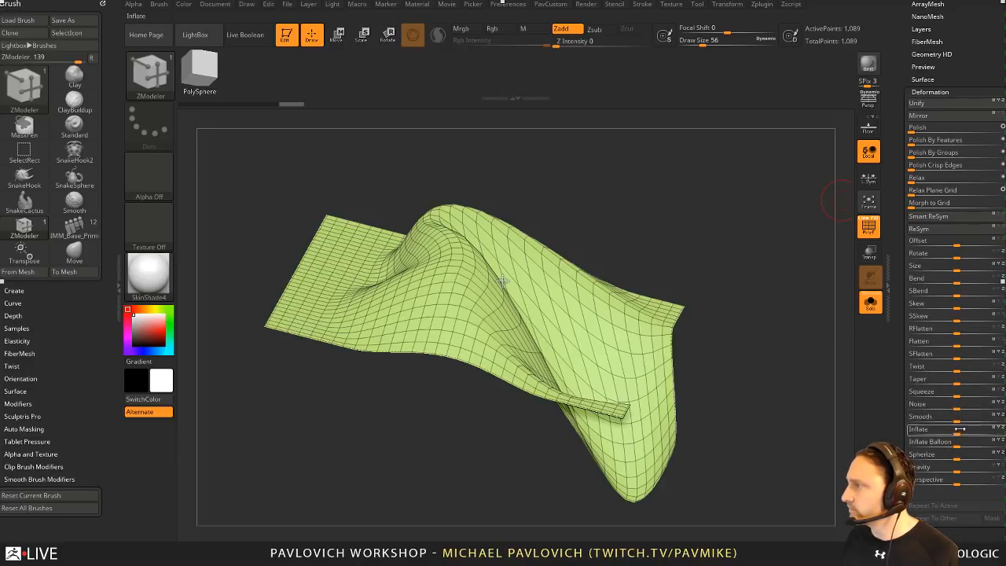
left_click_drag(960, 429, 965, 426)
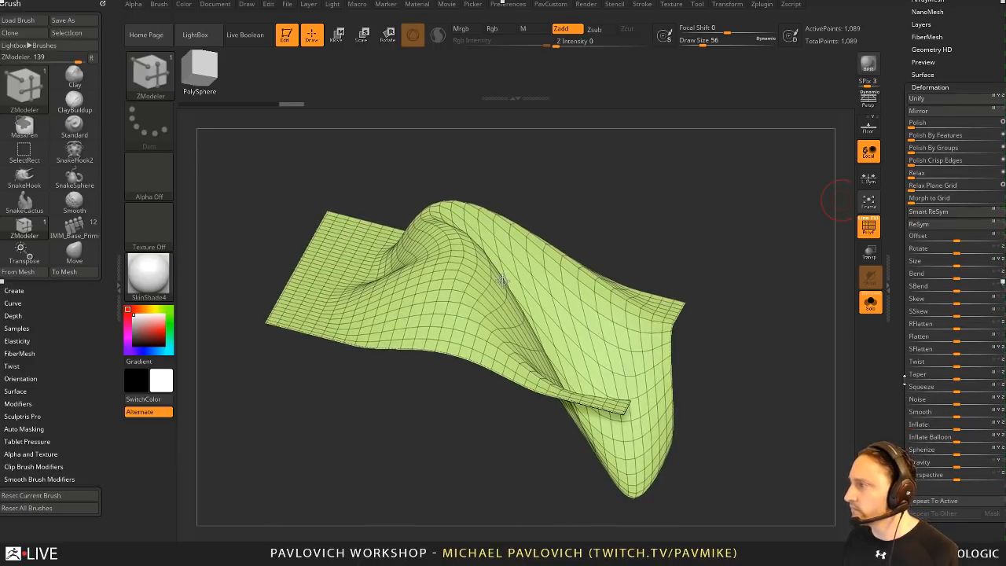
Step: Create a difference mesh between the inflated plane and its morph target, and switch to that mesh to inspect its thickness
scroll(943, 377, "down", 5)
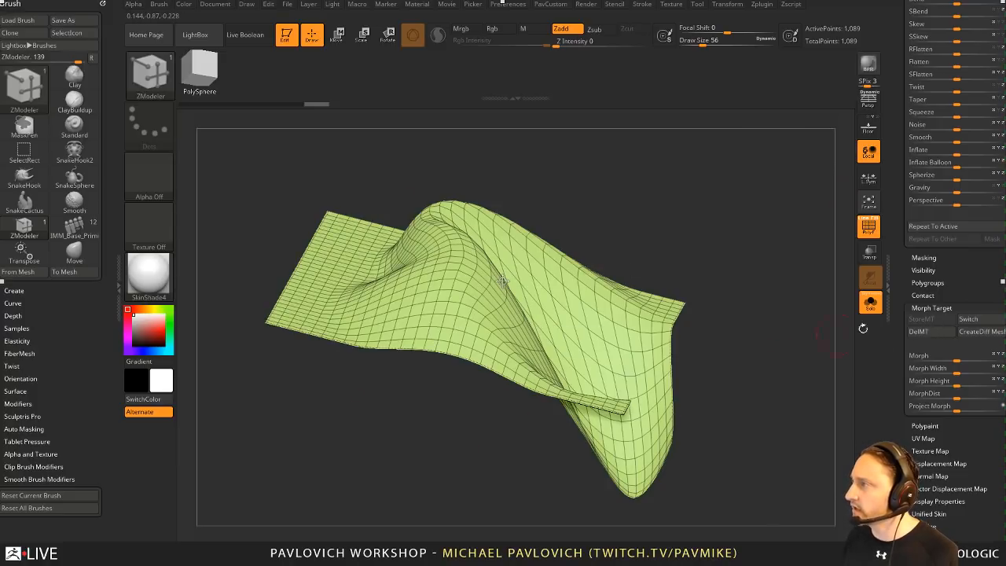
left_click(980, 335)
scroll(903, 301, "up", 15)
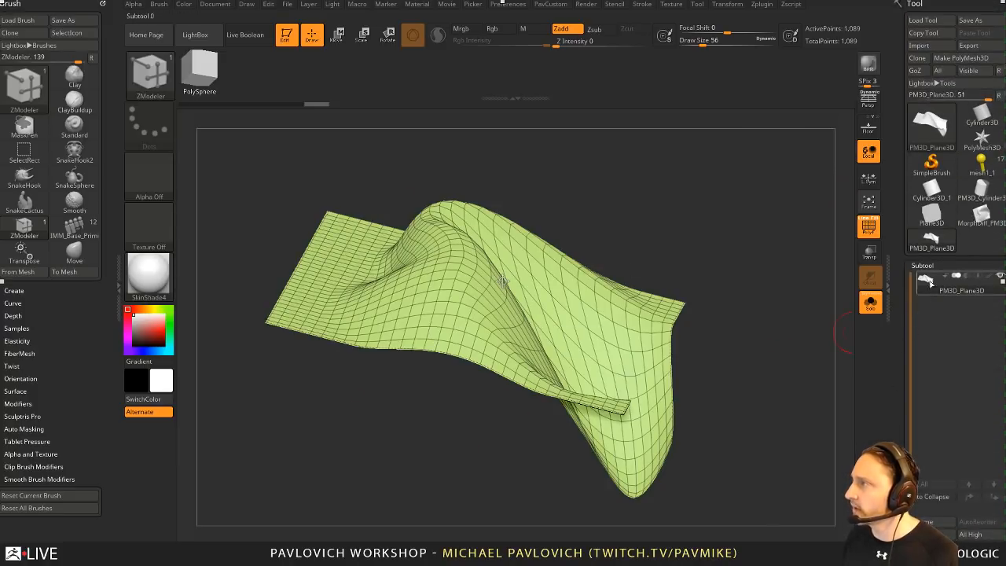
left_click(981, 217)
left_click_drag(755, 382, 702, 287)
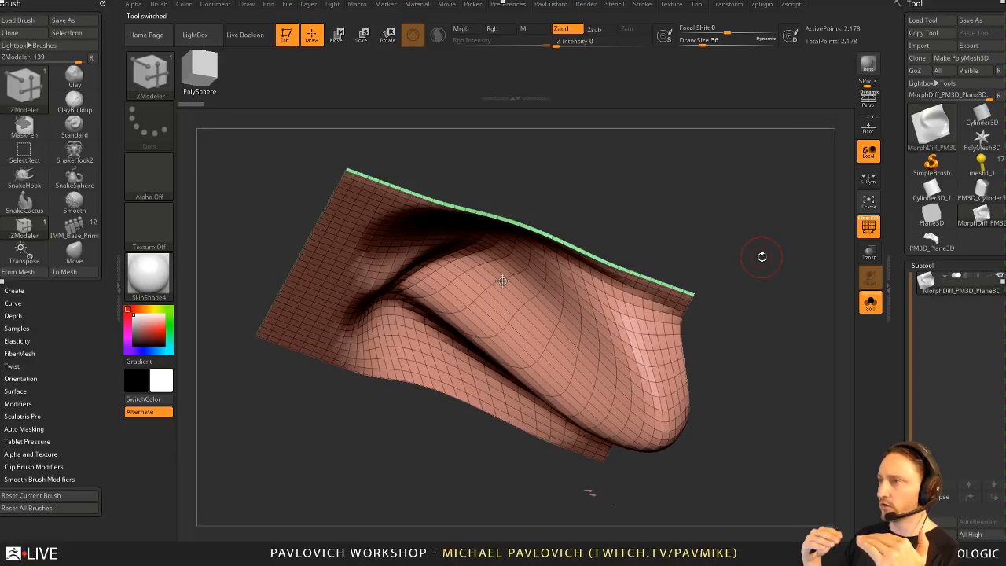
Step: Switch back to the original folded plane and pull its corners and edges into more folds with the Move brush at draw size 251
left_click(931, 239)
mouse_move(794, 251)
left_mouse_down()
mouse_move(788, 330)
mouse_move(774, 251)
left_mouse_up()
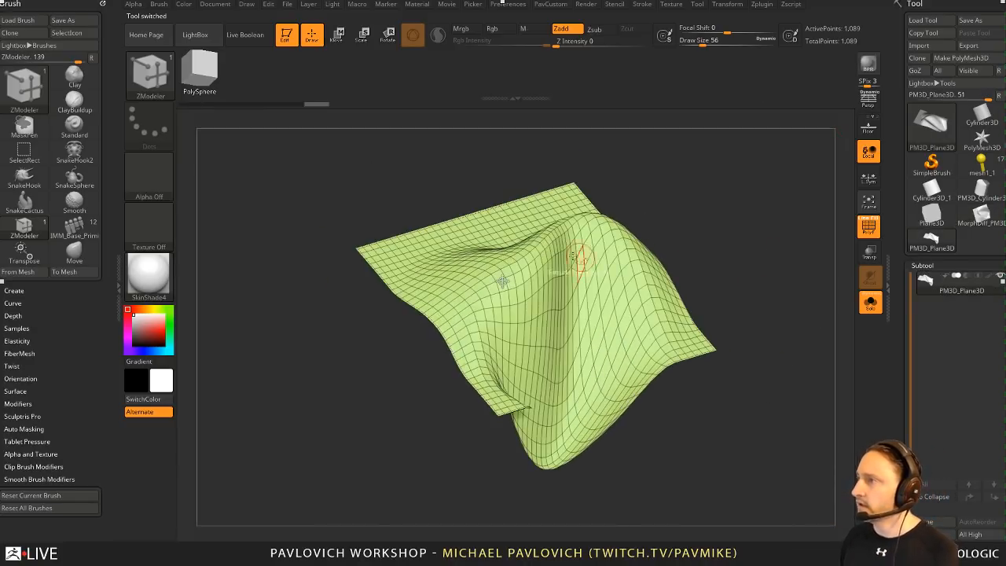
key("s")
left_click_drag(540, 236, 566, 236)
key("b")
key("m")
key("v")
left_click_drag(400, 213, 408, 148)
left_click_drag(501, 117, 525, 88)
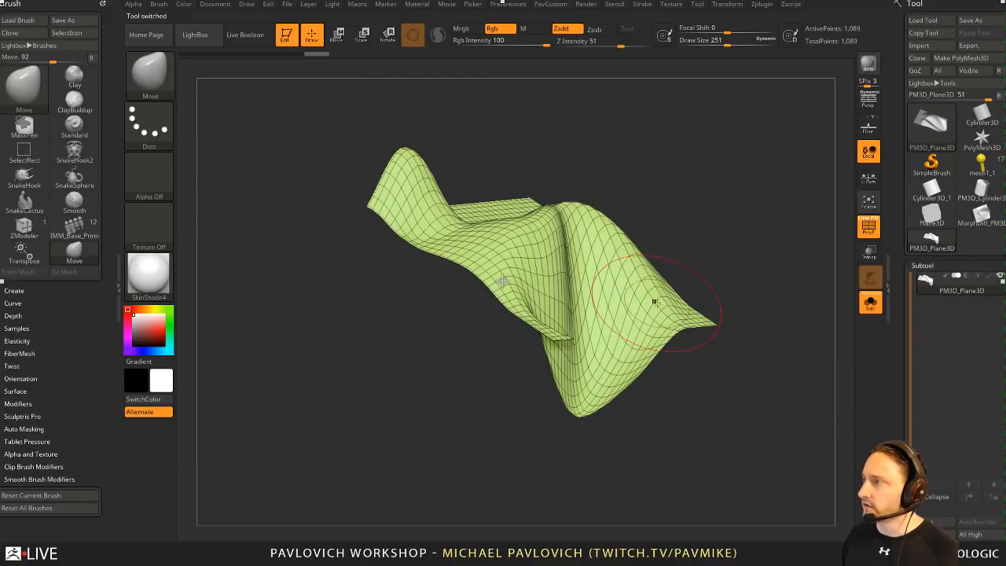
left_click_drag(669, 302, 694, 240)
left_click_drag(806, 250, 744, 292)
left_click_drag(646, 218, 586, 210)
left_click_drag(610, 166, 707, 160)
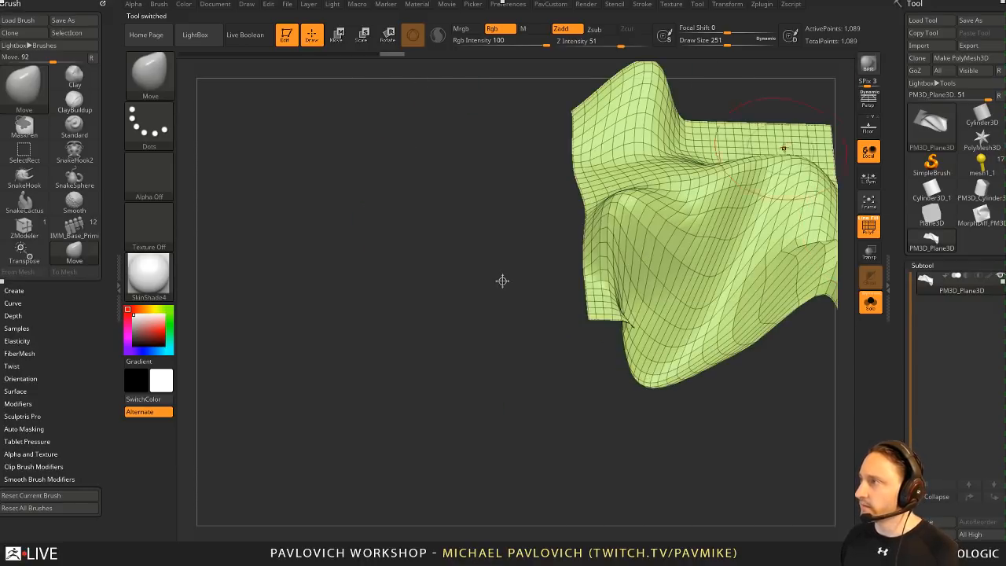
Step: Pull the plane's straight far edge up into another fold, and switch between the sculpted shape and its morph target to compare them
left_click_drag(785, 142, 803, 91)
left_click_drag(779, 384, 610, 436)
left_click_drag(903, 326, 892, 102)
left_click_drag(819, 108, 845, 177)
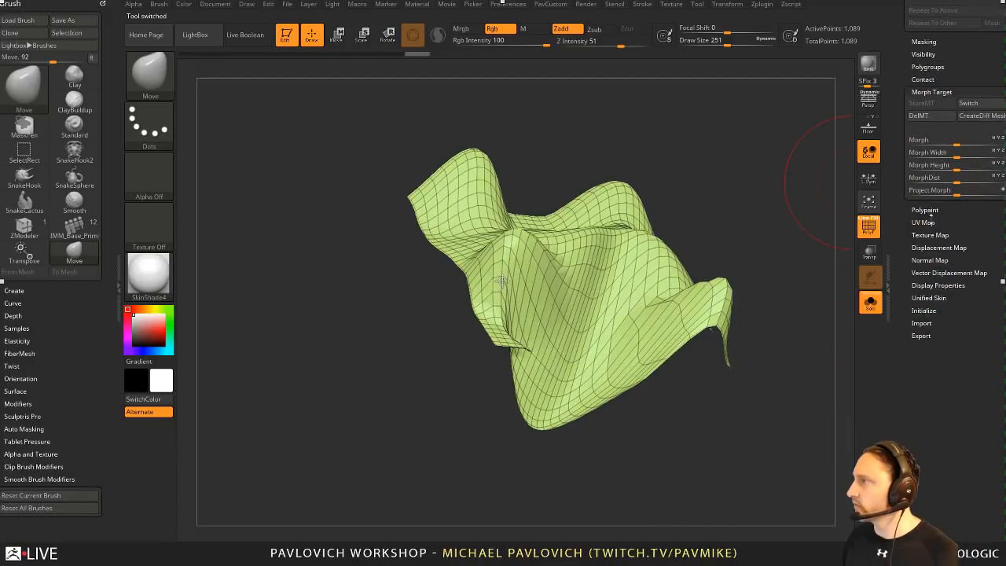
left_click(982, 105)
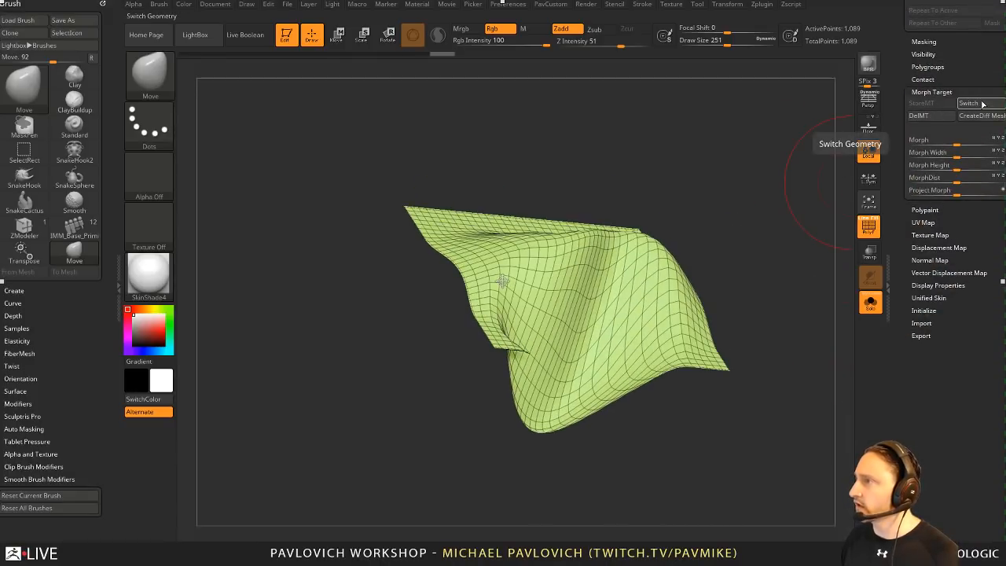
left_click(983, 106)
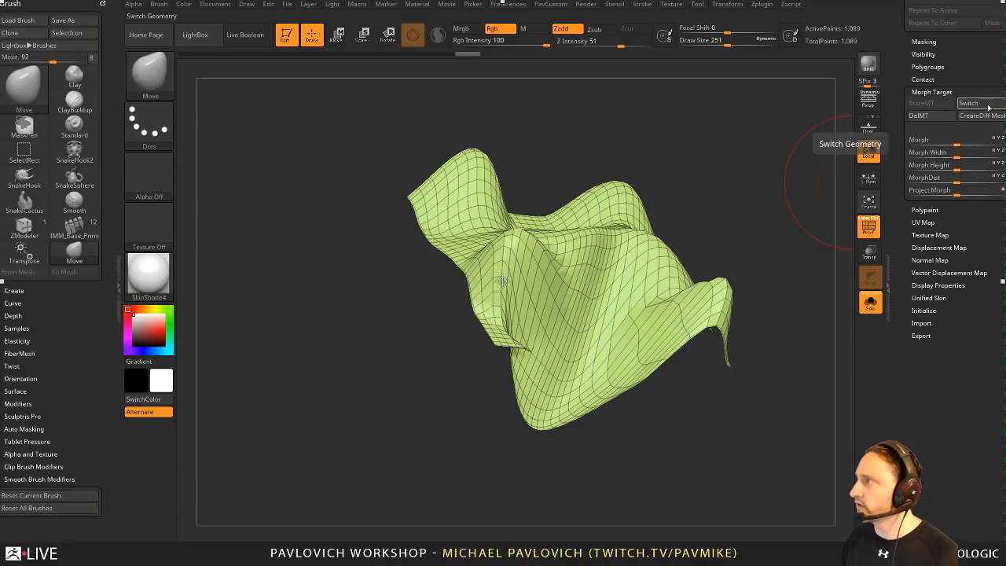
left_click(987, 106)
left_click(987, 106)
left_click(987, 106)
left_click(986, 106)
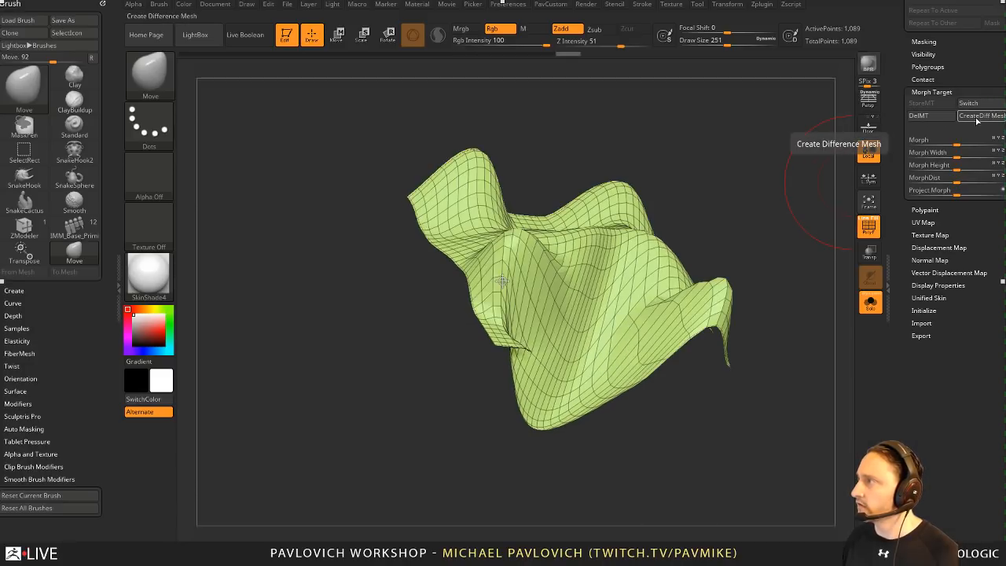
Step: Create a difference mesh from the newly folded plane and its morph target, and switch to that mesh to inspect it
left_click(977, 117)
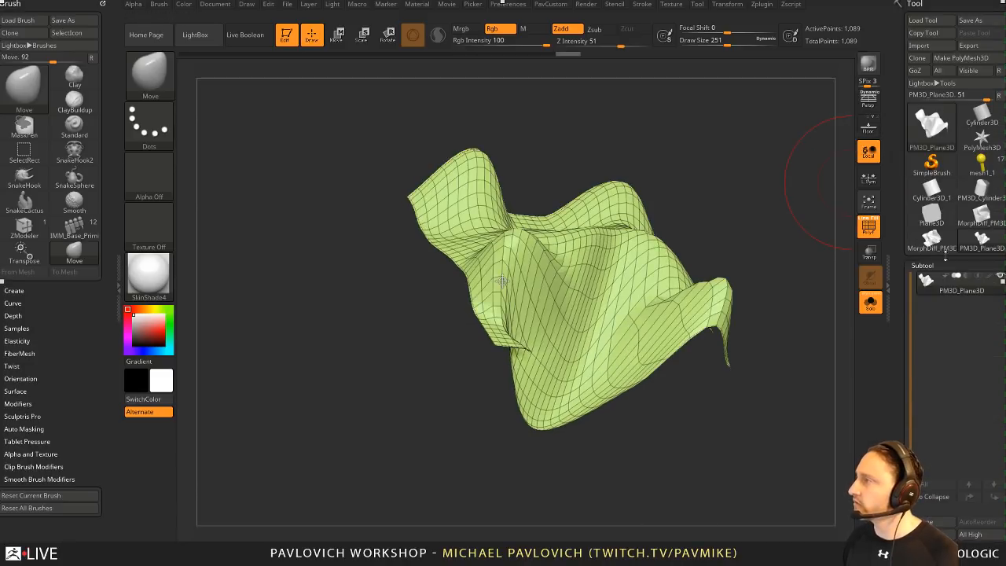
left_click(934, 246)
mouse_move(790, 344)
left_mouse_down()
mouse_move(809, 236)
mouse_move(833, 216)
mouse_move(782, 381)
mouse_move(833, 344)
mouse_move(770, 330)
left_mouse_up()
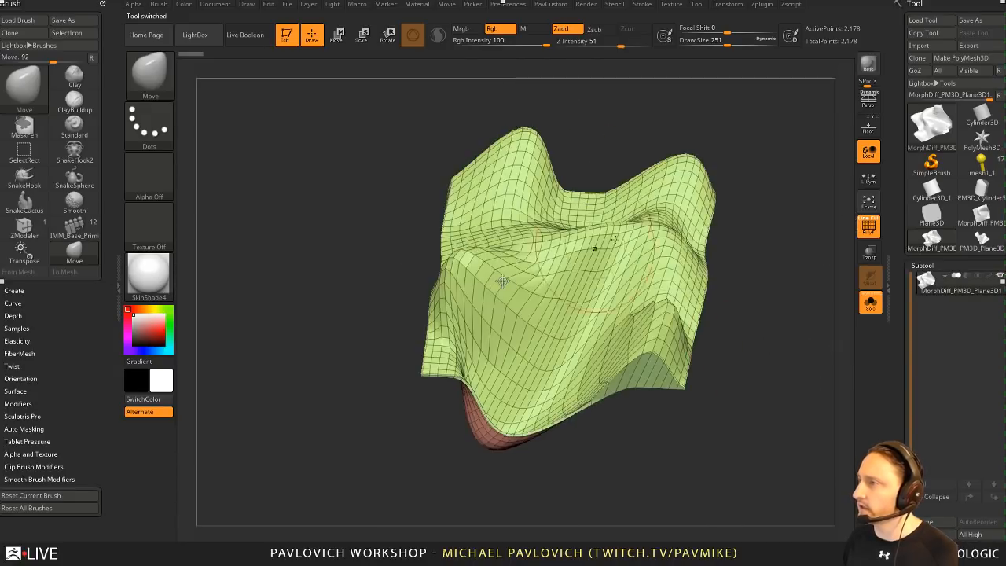
key("s")
left_click(748, 289)
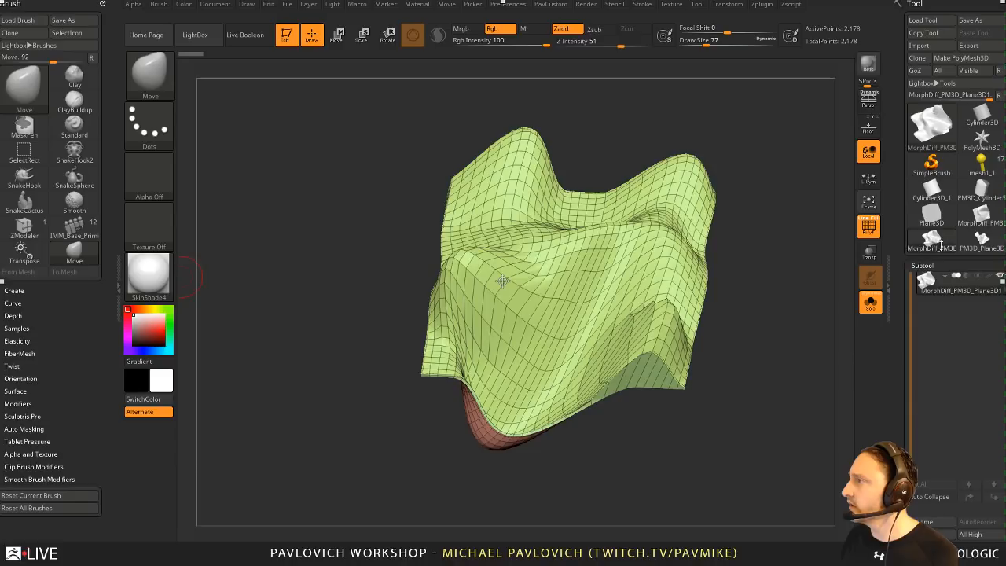
Step: Switch to the mesh1_1 tool of the Earthworm Jim model, frame it, and turn off Solo to show every subtool
left_click(980, 169)
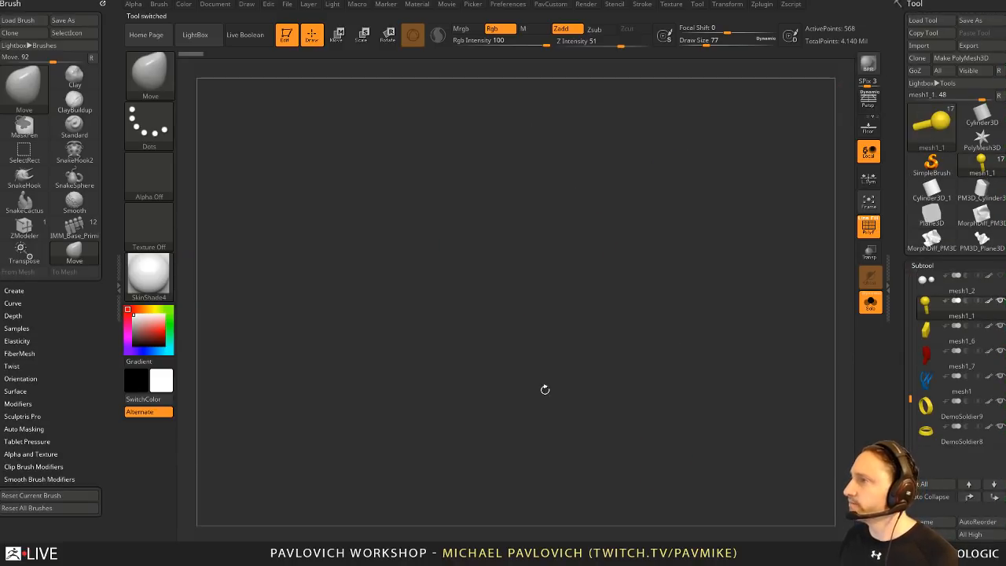
key("g")
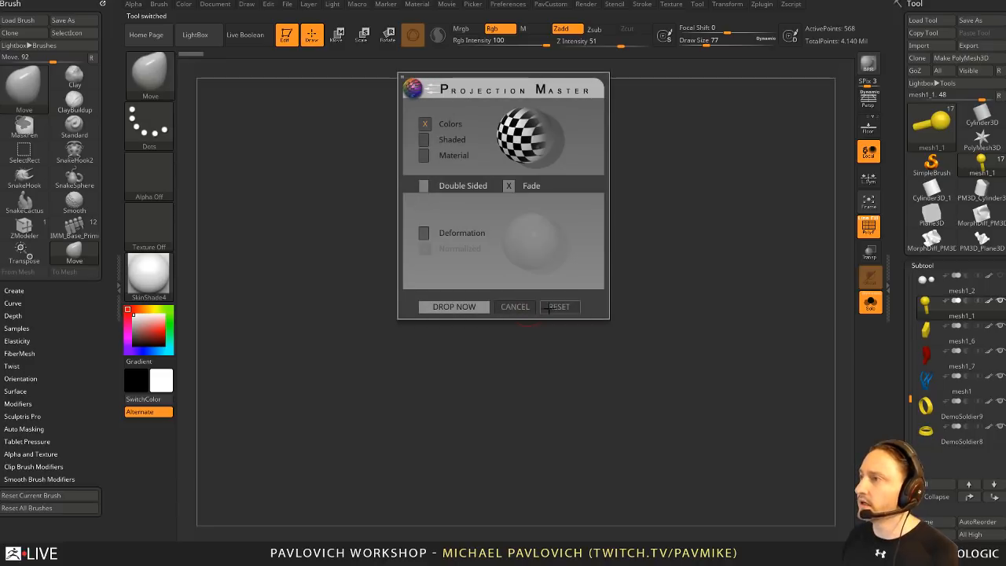
left_click(553, 306)
key("f")
mouse_move(714, 284)
left_mouse_down()
mouse_move(705, 265)
mouse_move(681, 268)
left_mouse_up()
key("s")
left_click(868, 305)
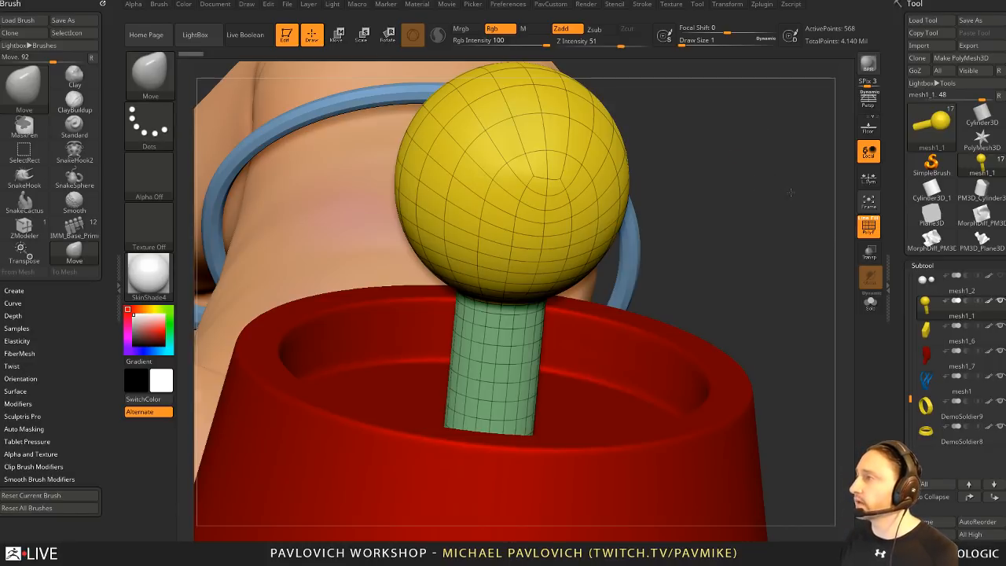
Step: Select the character's torso subtool, isolate it with Solo, and bring up its Geometry settings
mouse_move(790, 192)
left_mouse_down()
mouse_move(708, 196)
mouse_move(671, 107)
left_mouse_up()
key("s")
mouse_move(689, 240)
left_mouse_down()
mouse_move(723, 241)
mouse_move(676, 227)
mouse_move(692, 242)
left_mouse_up()
mouse_move(682, 354)
left_mouse_down("alt")
mouse_move(705, 242)
mouse_move(727, 251)
left_mouse_up("alt")
key("s")
mouse_move(725, 255)
left_mouse_down()
mouse_move(715, 255)
mouse_move(765, 242)
left_mouse_up()
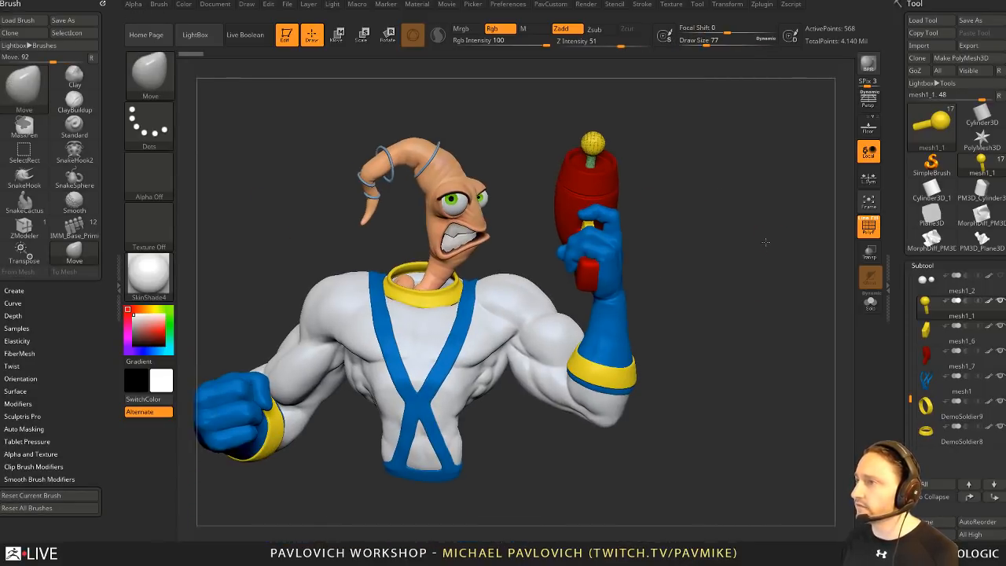
left_click(530, 318, "alt")
left_click(870, 302)
left_click_drag(833, 319, 896, 172)
left_click_drag(900, 359, 913, 227)
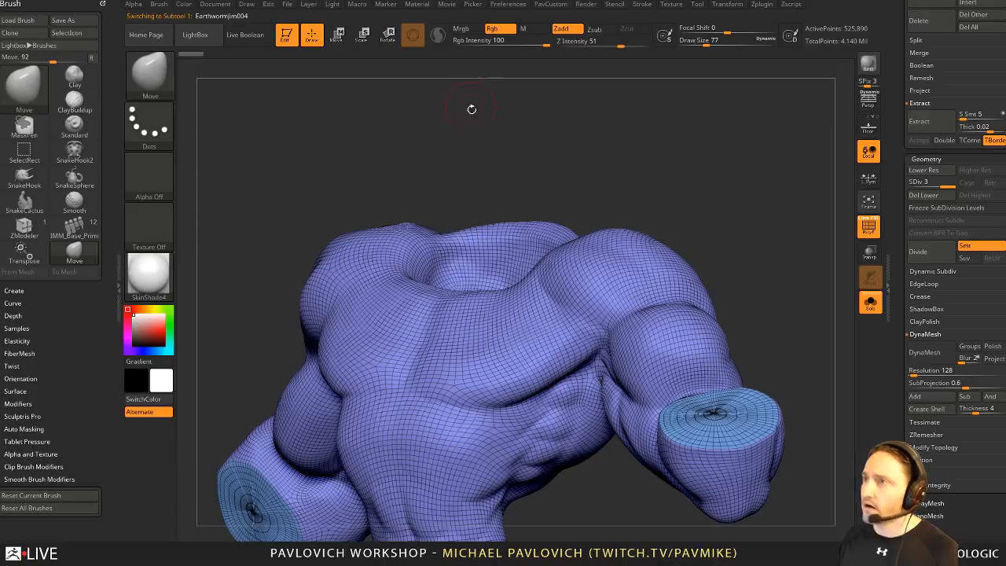
Step: Select the Standard brush and try sculpting the subdivided torso with Sculptris Pro mode enabled
left_click_drag(472, 110, 478, 112)
key("b")
key("s")
key("t")
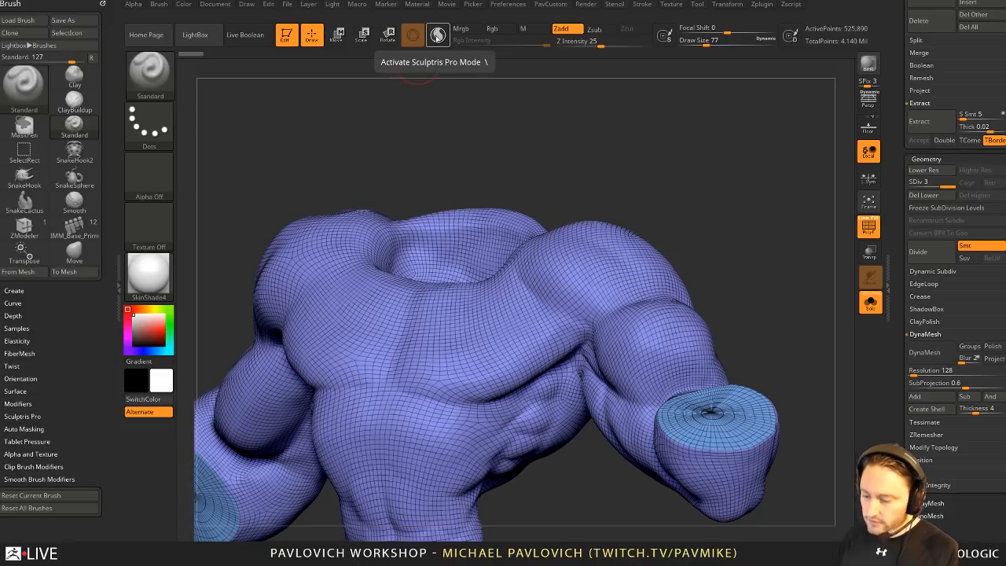
left_click(437, 35)
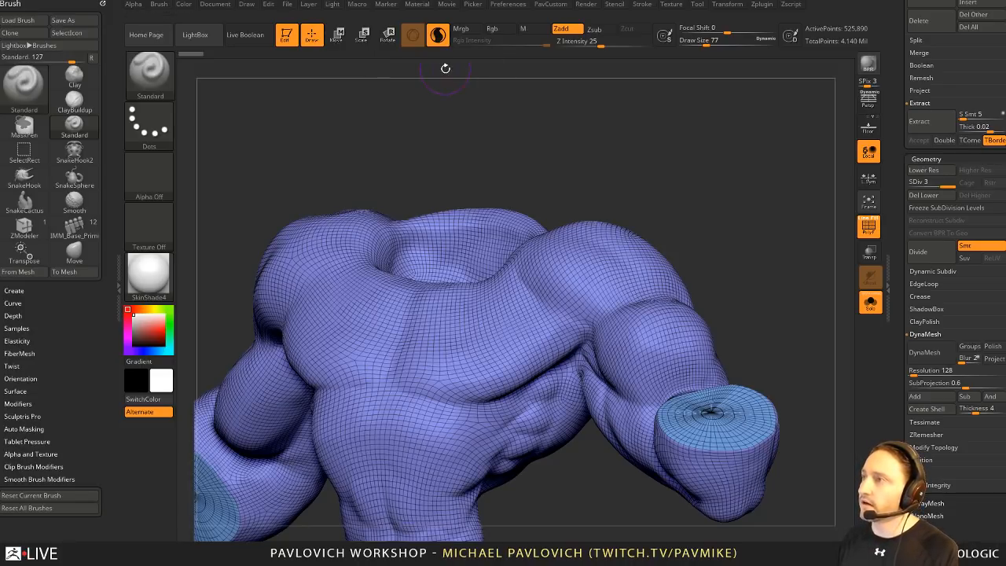
left_click(566, 312)
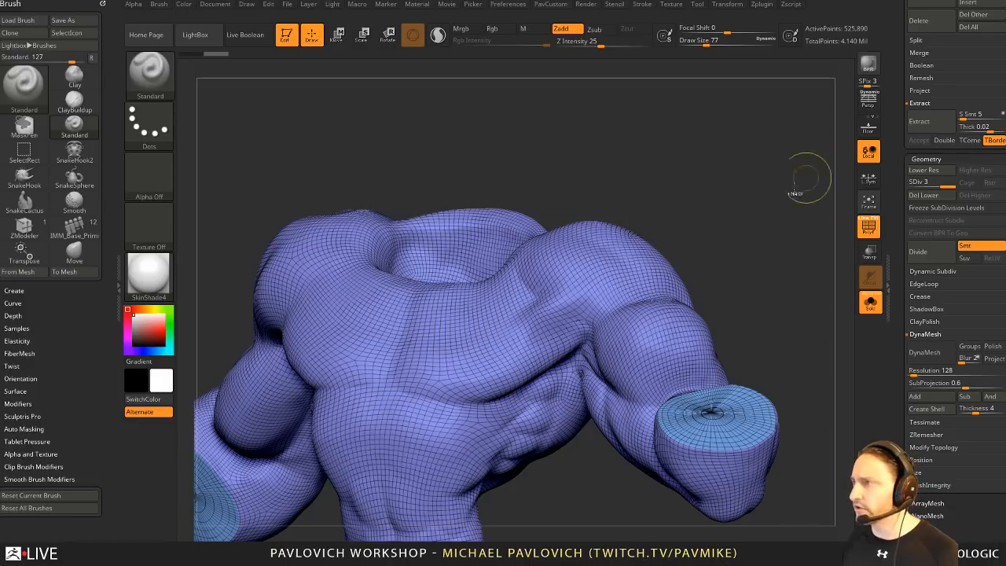
Step: Delete the torso's lower subdivision levels and activate Sculptris Pro mode
left_click_drag(775, 207, 778, 228)
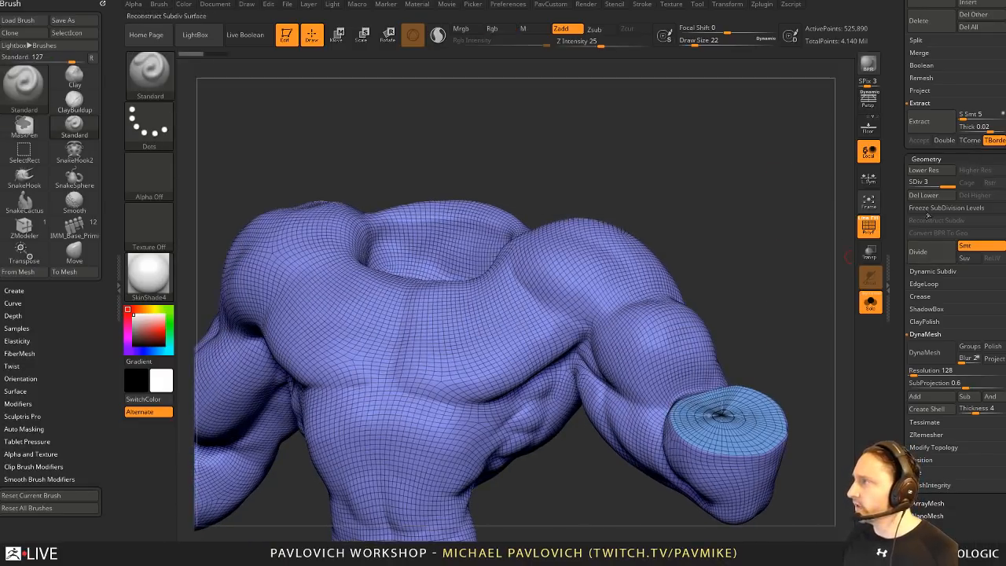
left_click(923, 195)
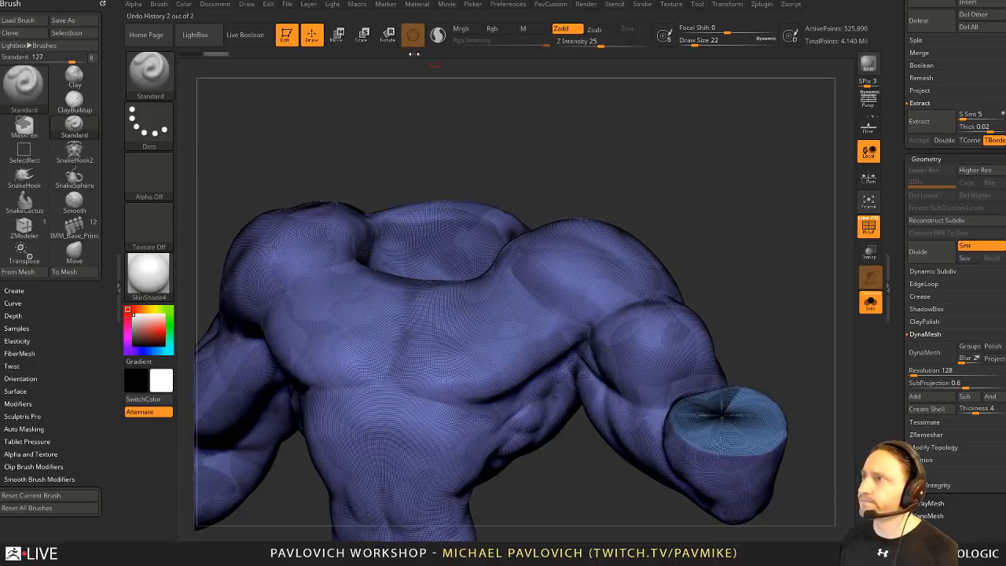
left_click(437, 35)
Step: Sculpt a Standard brush stroke from the shoulder across the chest, and smooth the area around it
mouse_move(757, 191)
left_mouse_down("alt")
mouse_move(781, 168)
mouse_move(783, 197)
left_mouse_up("alt")
left_click_drag(605, 289, 482, 308)
mouse_move(550, 315)
left_mouse_down("shift")
mouse_move(582, 275)
mouse_move(572, 292)
left_mouse_up("shift")
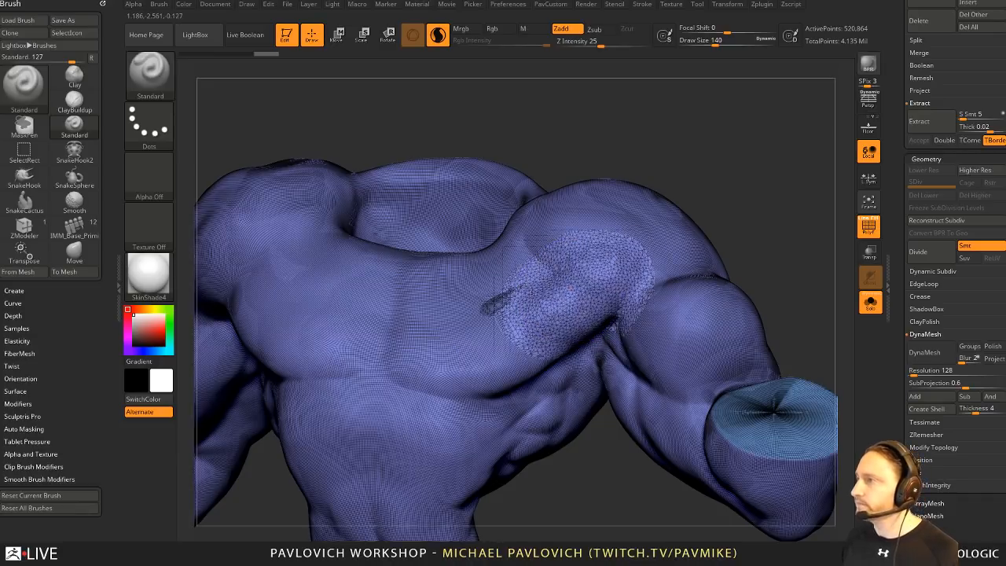
Step: Show the whole character again, select the worm head subtool, and delete its lower subdivision levels
left_click(870, 302)
left_click_drag(619, 121, 713, 295)
left_click(613, 216, "alt")
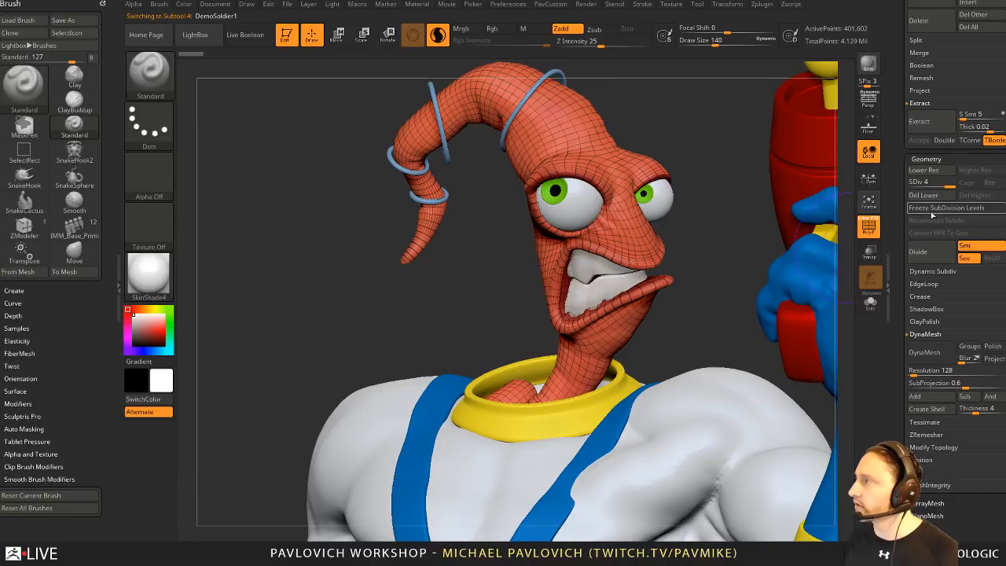
left_click(925, 195)
Step: Try pulling the worm's tapered tip out into a long tendril with the SnakeHook brush at draw size 101, and undo it
left_click_drag(731, 184, 685, 271, "alt")
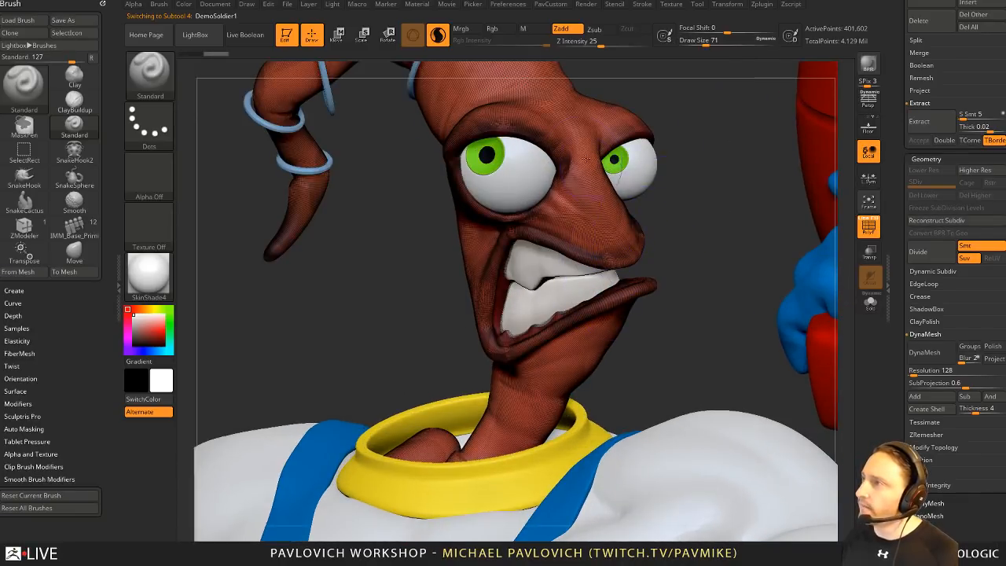
left_click_drag(674, 130, 542, 196)
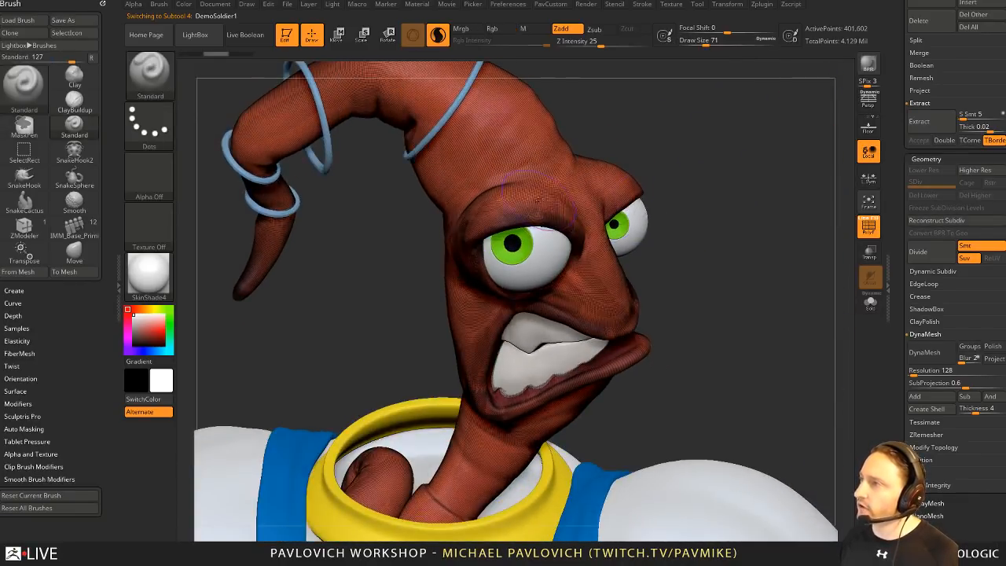
left_click_drag(678, 143, 531, 230)
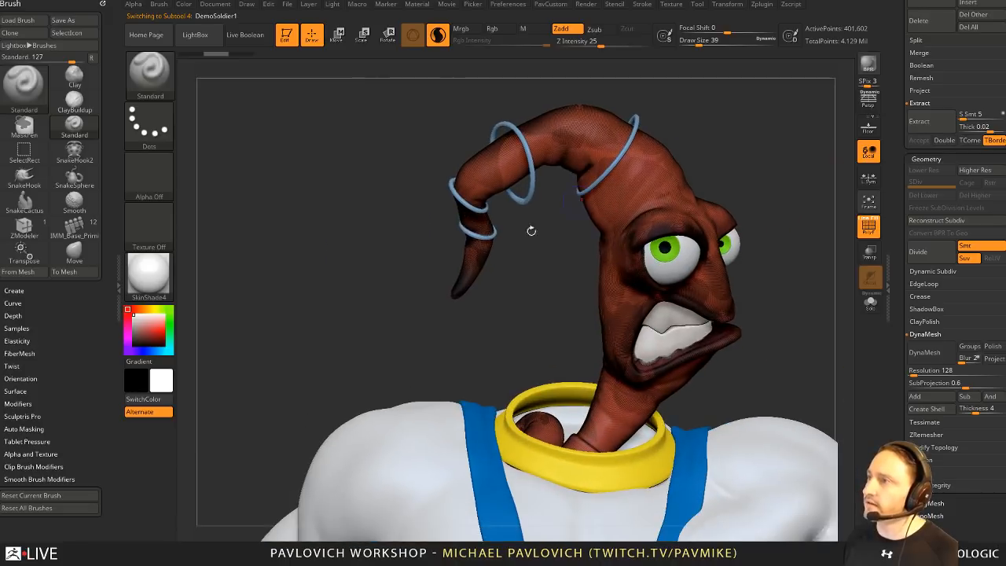
key("b")
key("m")
key("v")
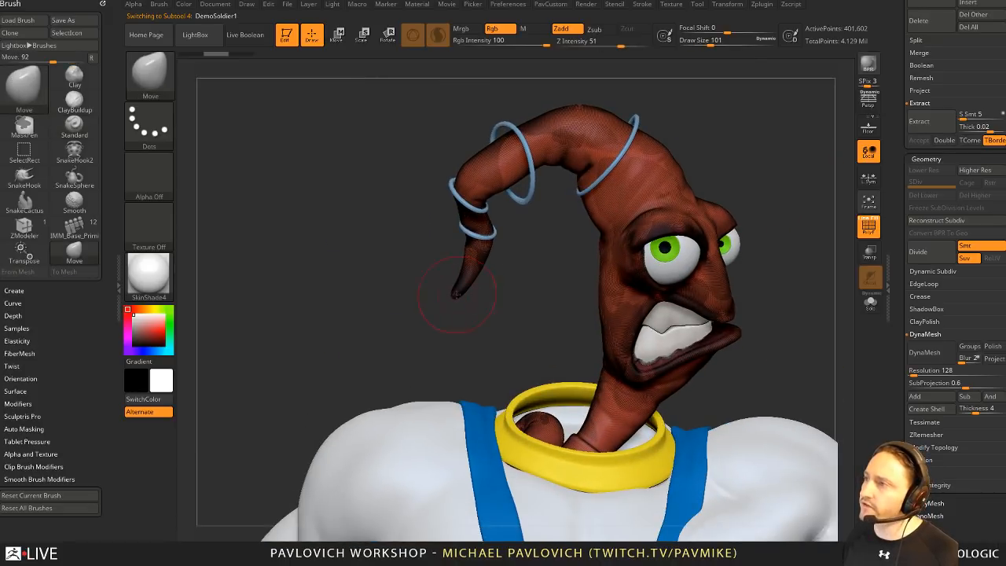
key("b")
key("s")
key("h")
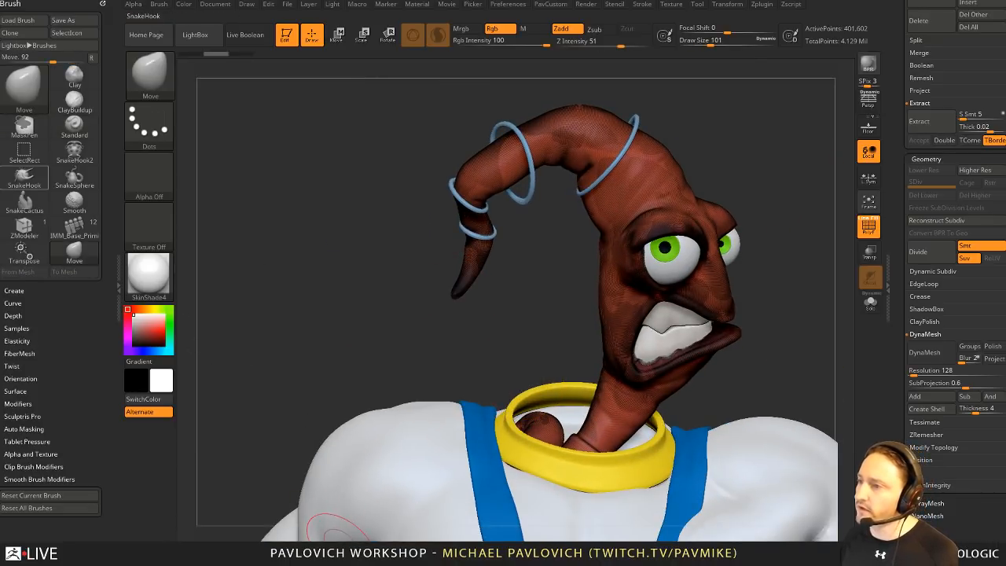
left_click_drag(455, 294, 360, 292)
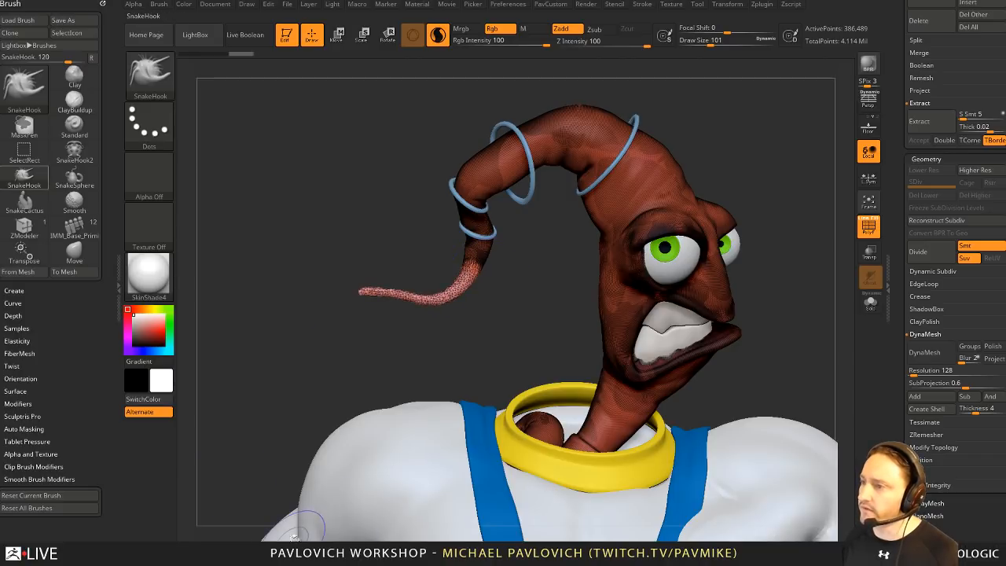
key("ctrl+z")
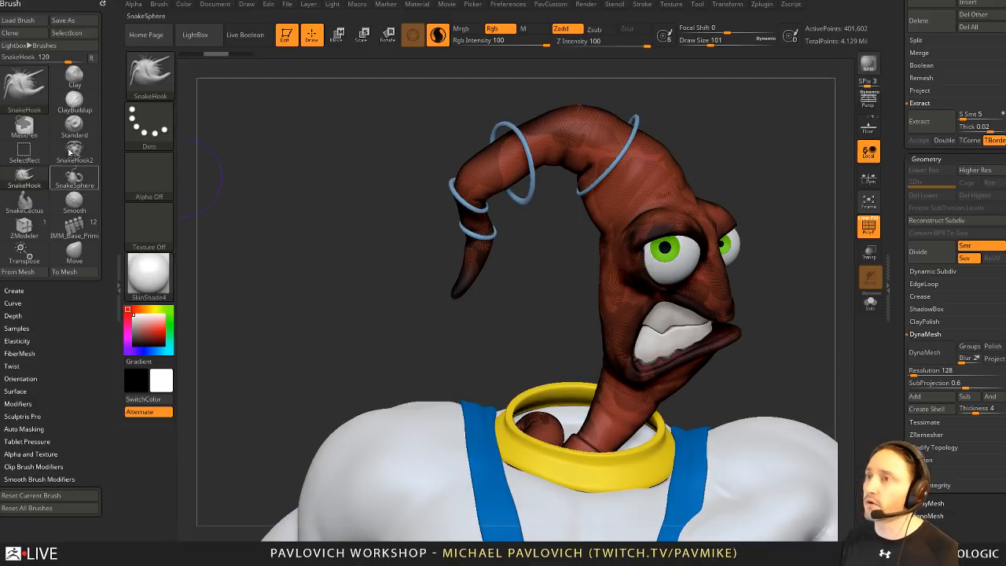
Step: Enable interface customization, add the ClayBuildup brush to the brush shelf below the canvas, and turn customization off again
left_click(518, 5)
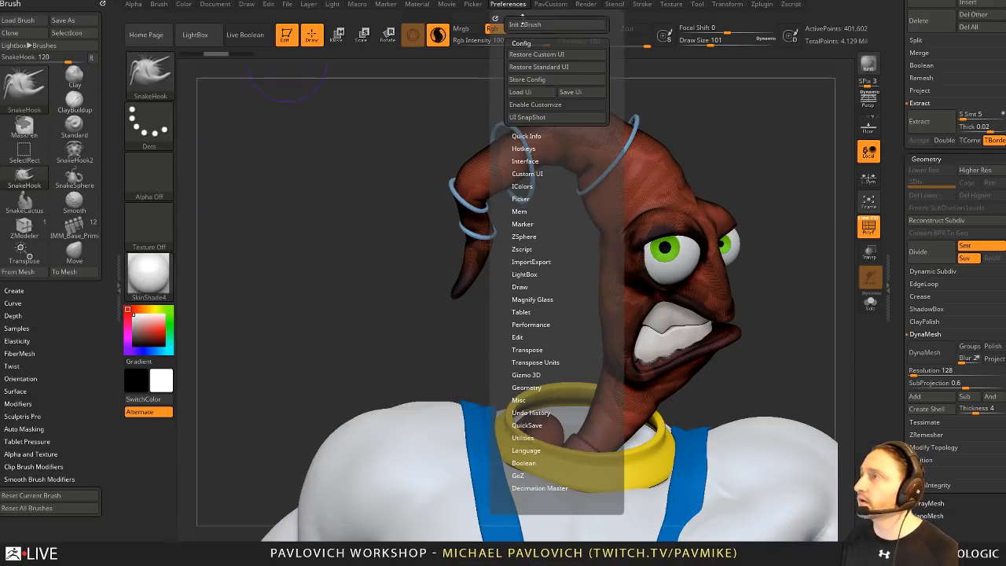
left_click(539, 107)
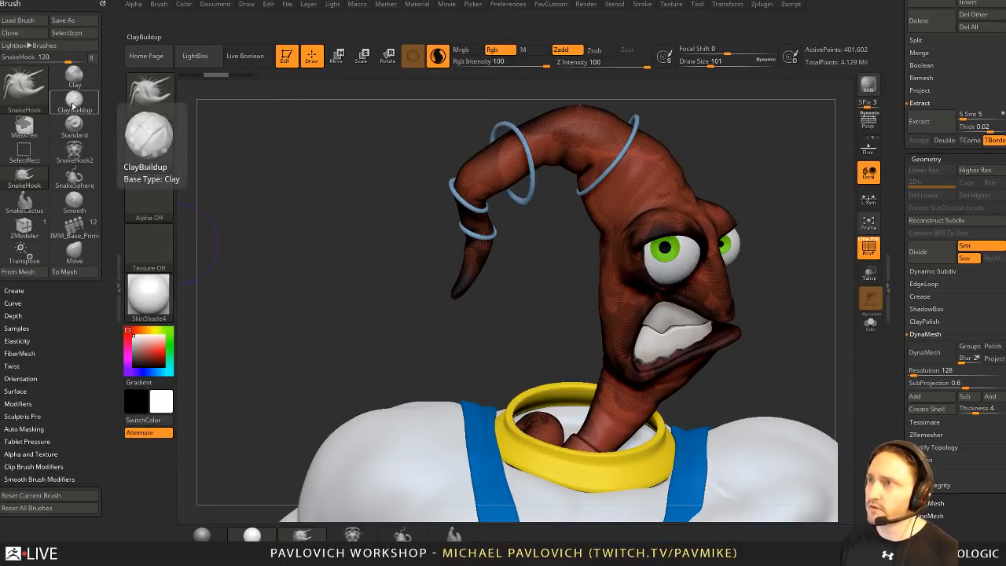
mouse_move(72, 104)
left_mouse_down("ctrl+alt")
mouse_move(482, 479)
mouse_move(487, 536)
left_mouse_up("ctrl+alt")
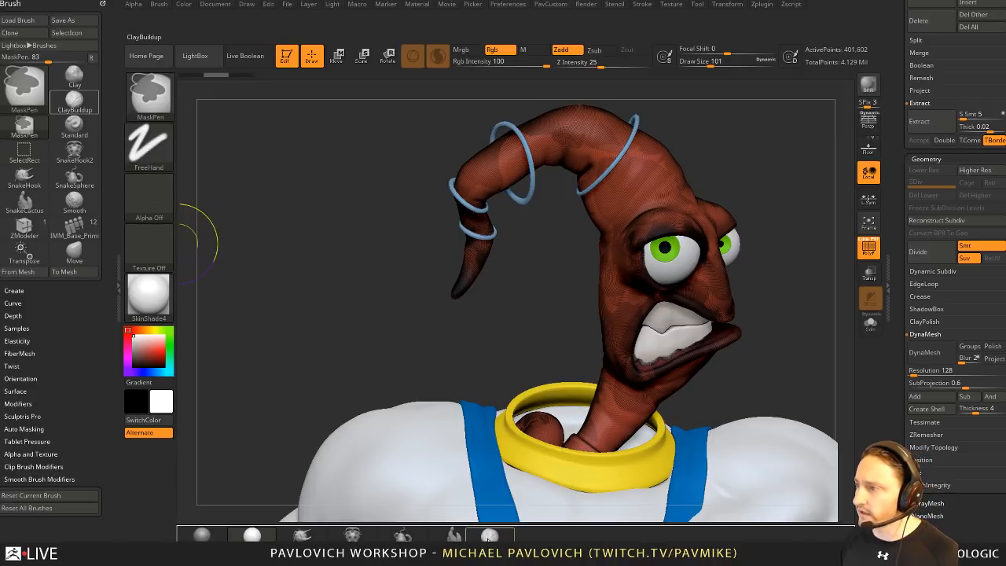
left_click(558, 5)
left_click(557, 105)
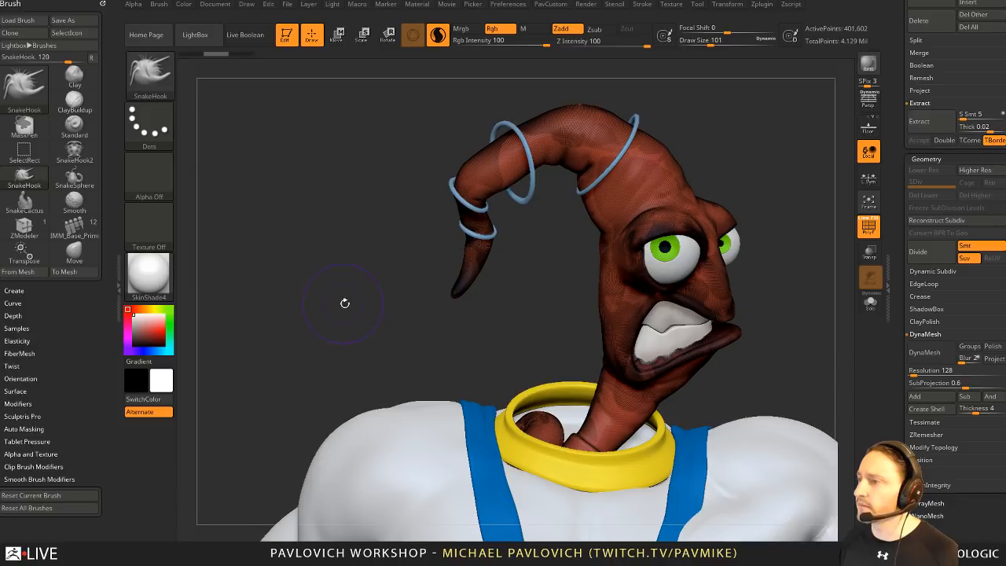
left_click(509, 5)
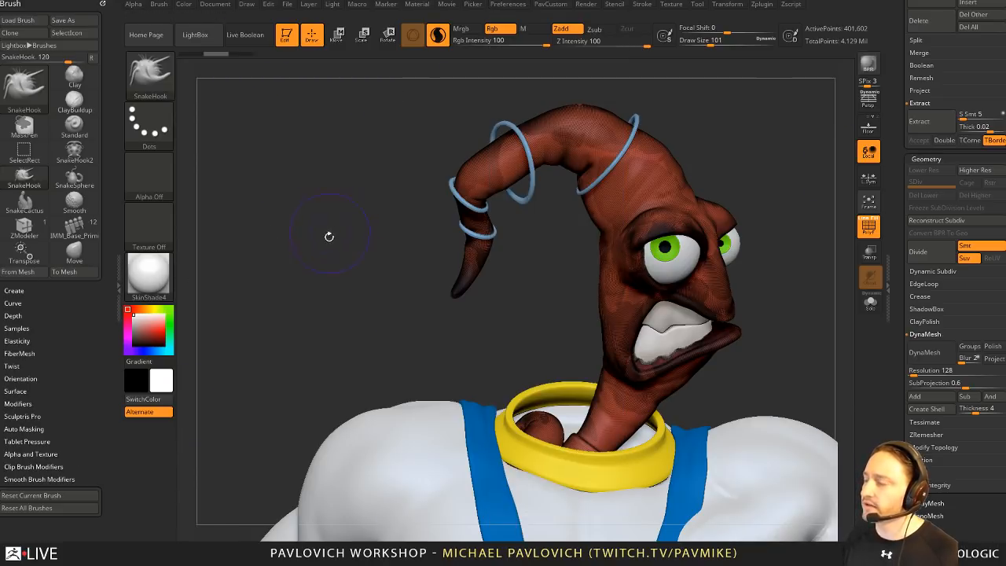
Step: Try stretching the worm's tapered tip with the SnakeHook2 brush at draw sizes 101 and 41, undoing each pull
left_click(74, 152)
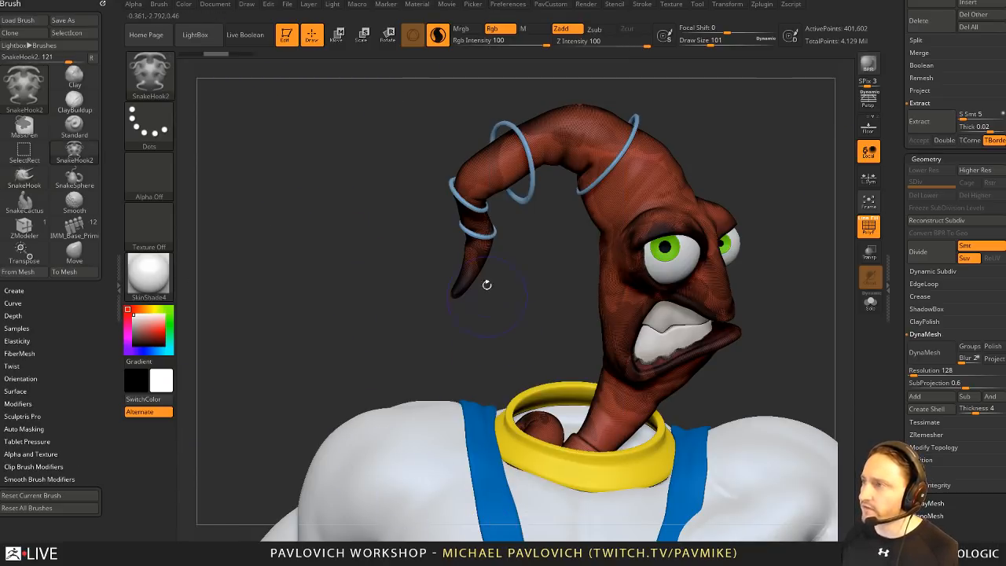
mouse_move(467, 281)
left_mouse_down()
mouse_move(440, 287)
mouse_move(201, 270)
left_mouse_up()
key("ctrl+z")
key("ctrl+z")
key("s")
key("s")
mouse_move(432, 288)
left_mouse_down()
mouse_move(416, 288)
mouse_move(445, 309)
left_mouse_up()
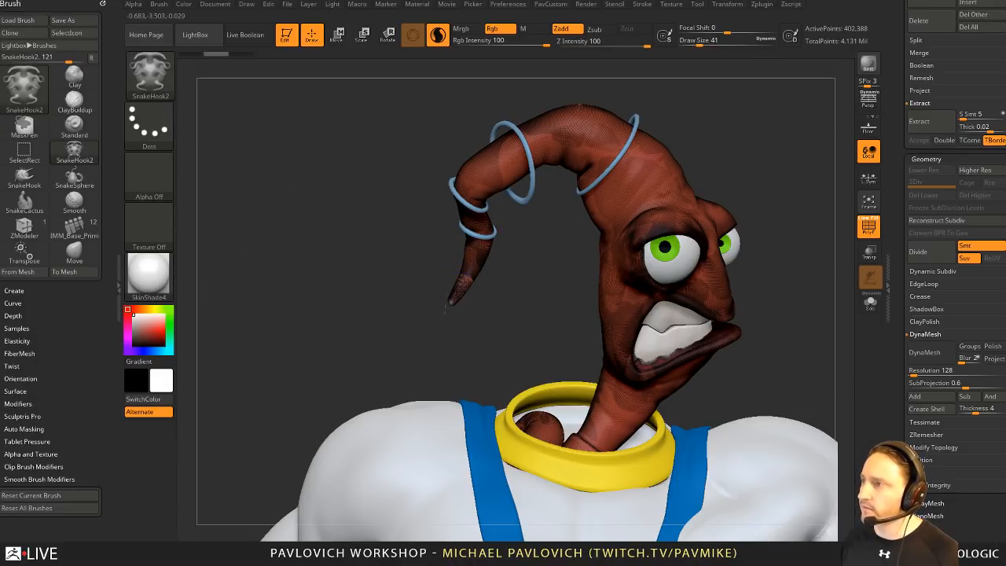
key("ctrl+z")
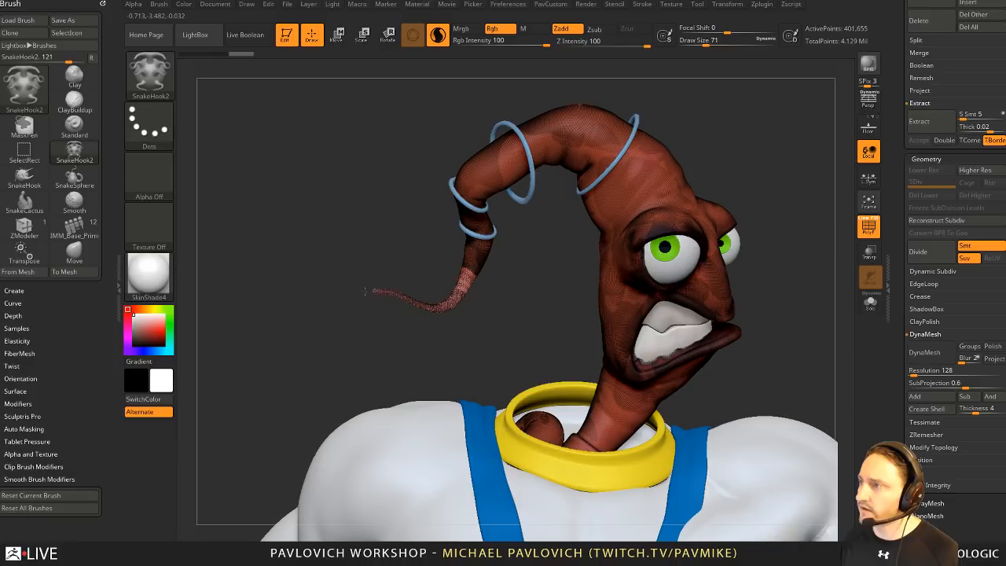
Step: Pull the worm's tapered tip with further SnakeHook2 strokes at different draw sizes, and smooth it down to a short point
key("s")
mouse_move(510, 269)
left_mouse_down()
mouse_move(524, 269)
mouse_move(470, 282)
mouse_move(482, 288)
mouse_move(451, 301)
mouse_move(472, 271)
left_mouse_up()
key("ctrl+z")
key("s")
left_click_drag(403, 303, 325, 310)
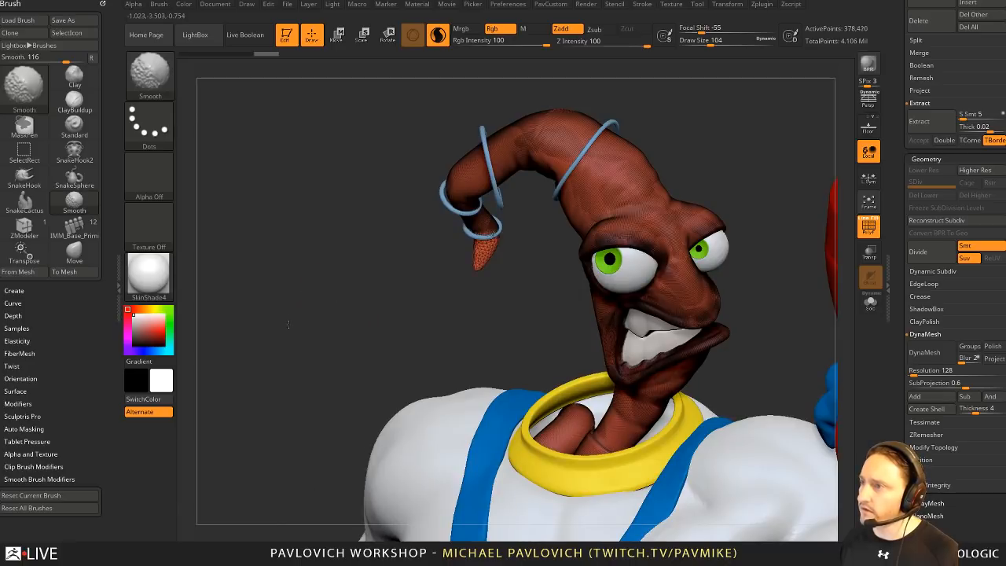
Step: Pull a long wavy tendril out of the back of the worm's head above the eyes with the SnakeHook brush at draw size 104
mouse_move(434, 313)
left_mouse_down()
mouse_move(495, 268)
mouse_move(443, 276)
mouse_move(437, 206)
mouse_move(561, 170)
mouse_move(556, 211)
mouse_move(608, 191)
left_mouse_up()
mouse_move(669, 163)
left_mouse_down()
mouse_move(583, 206)
mouse_move(618, 180)
mouse_move(604, 177)
left_mouse_up()
key("b")
key("m")
key("v")
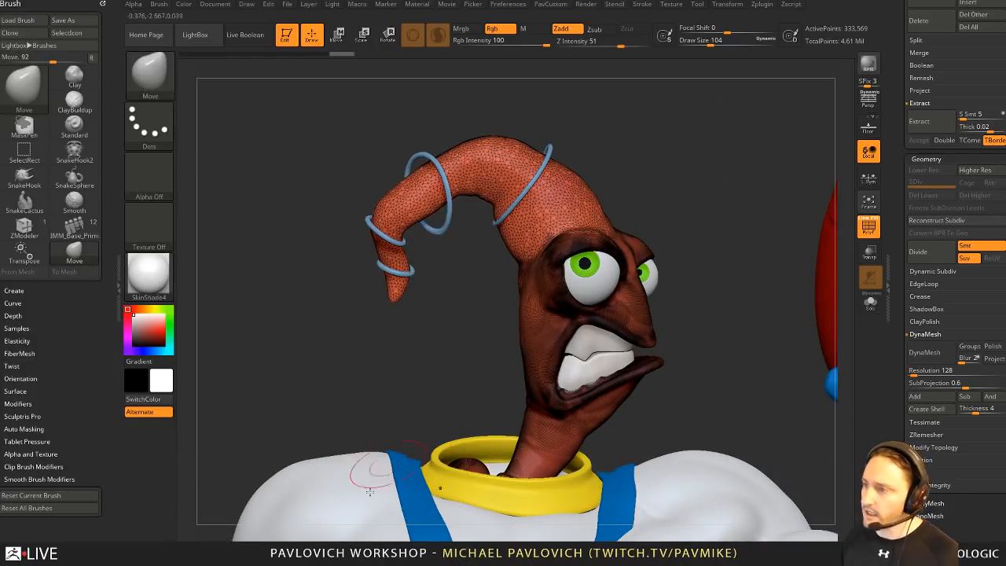
key("b")
key("s")
key("h")
mouse_move(577, 193)
left_mouse_down()
mouse_move(656, 126)
mouse_move(696, 118)
left_mouse_up()
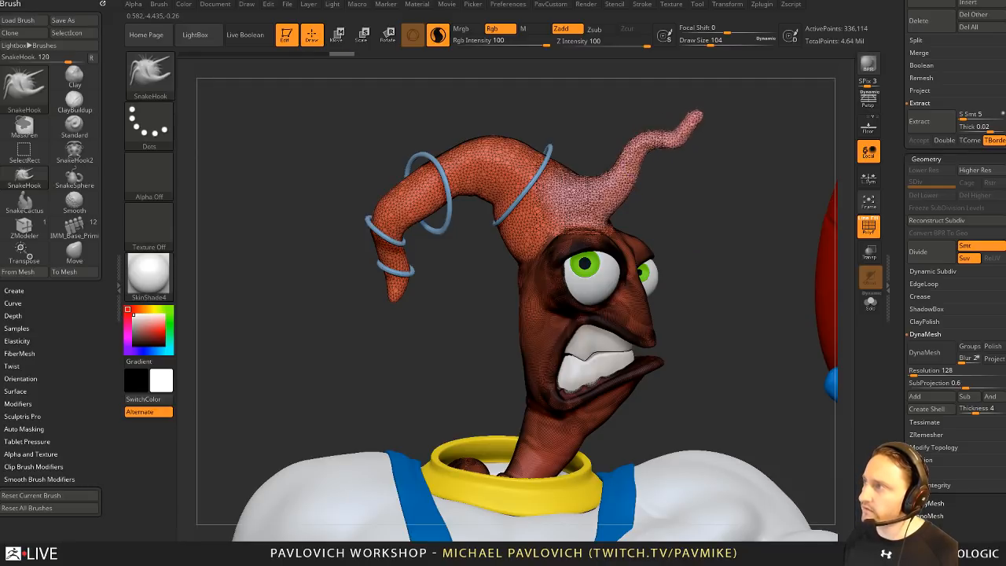
Step: Try pulling further forms out of the worm's curved head with the SnakeHook2 brush, undoing each pull
left_click_drag(733, 187, 710, 219, "alt")
key("2")
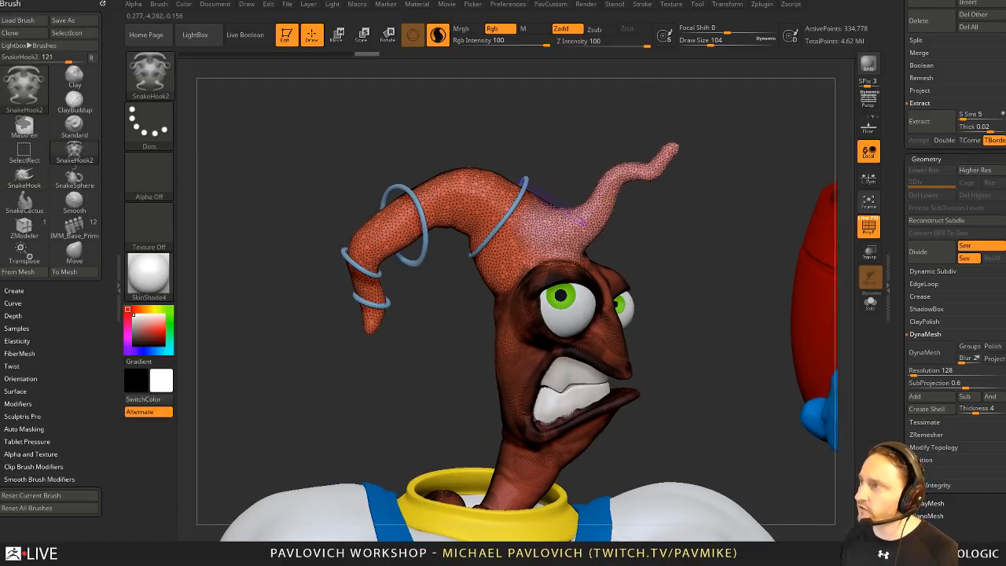
left_click_drag(554, 205, 550, 209)
left_click_drag(668, 247, 649, 235)
key("ctrl+z")
left_click_drag(482, 195, 479, 188)
mouse_move(673, 240)
left_mouse_down()
mouse_move(707, 230)
mouse_move(666, 246)
mouse_move(668, 260)
left_mouse_up()
key("ctrl+z")
Step: Try pulling round bulges out of the top of the worm's head with the SnakeSphere brush at draw size 71, undoing each one
left_click(75, 177)
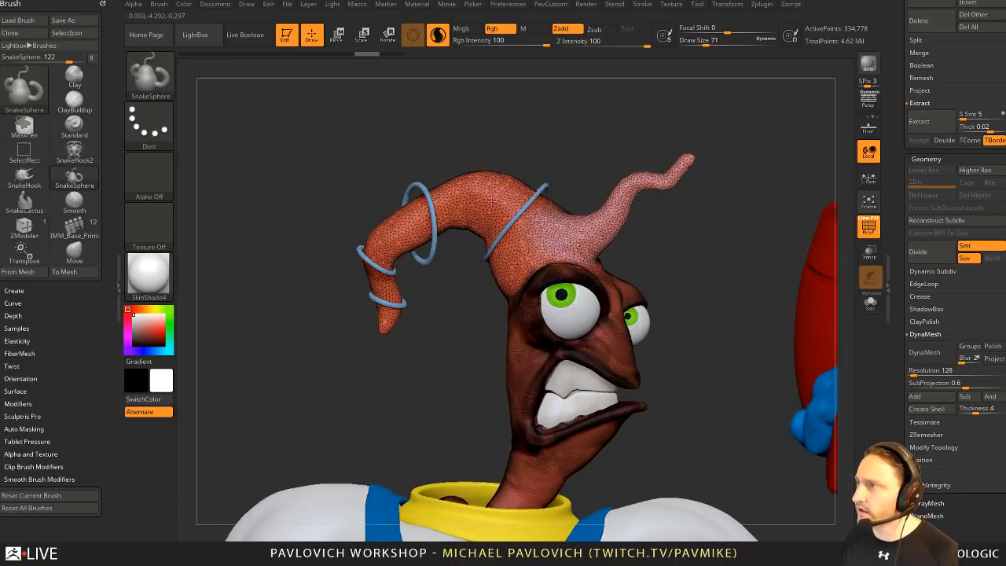
mouse_move(495, 196)
left_mouse_down()
mouse_move(502, 205)
mouse_move(497, 195)
left_mouse_up()
mouse_move(551, 162)
left_mouse_down()
mouse_move(628, 163)
mouse_move(616, 164)
left_mouse_up()
key("ctrl+z")
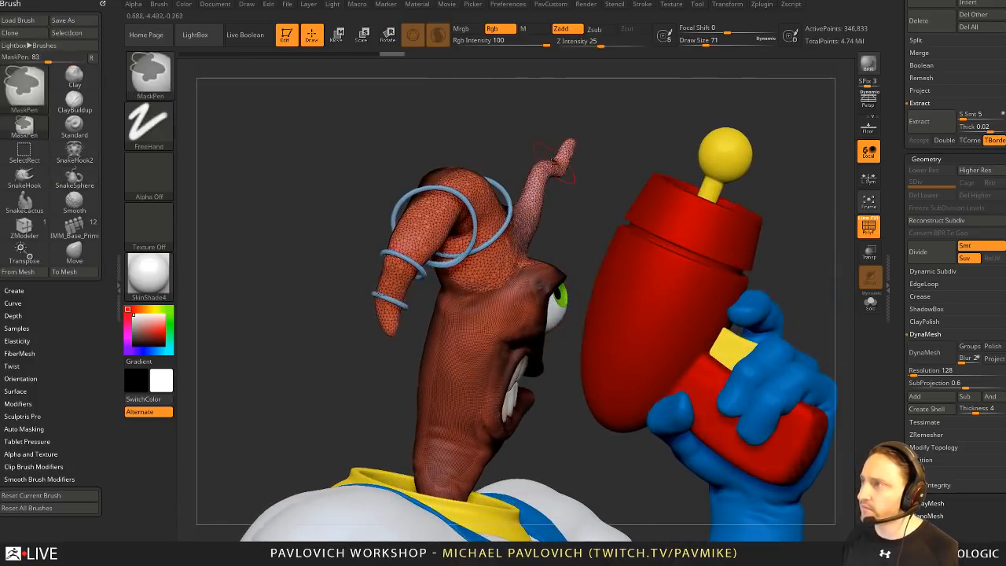
left_click_drag(469, 178, 474, 171)
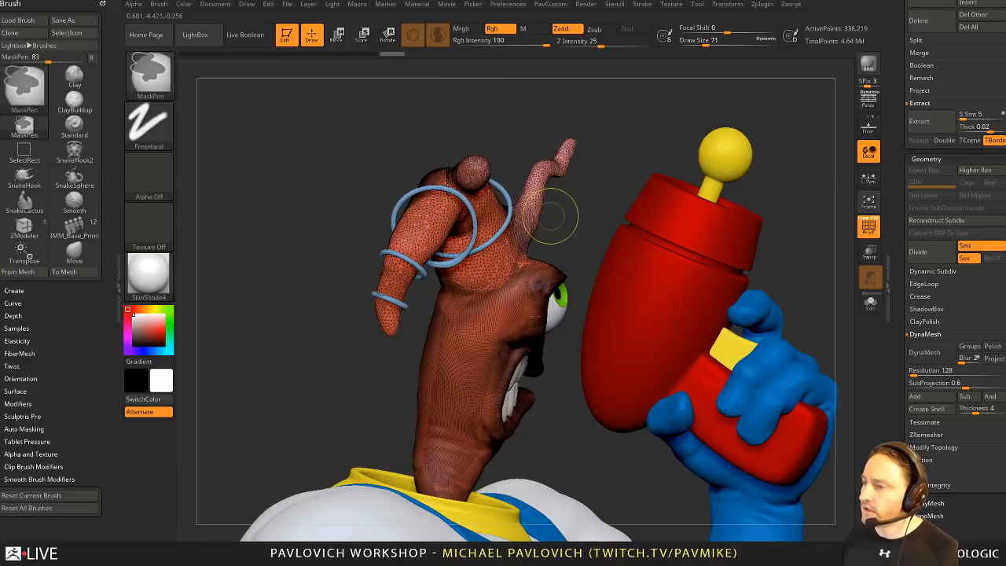
key("ctrl+z")
Step: Try a SnakeCactus brush pull at draw size 71 on the top of the worm's head, and undo it
left_click(24, 201)
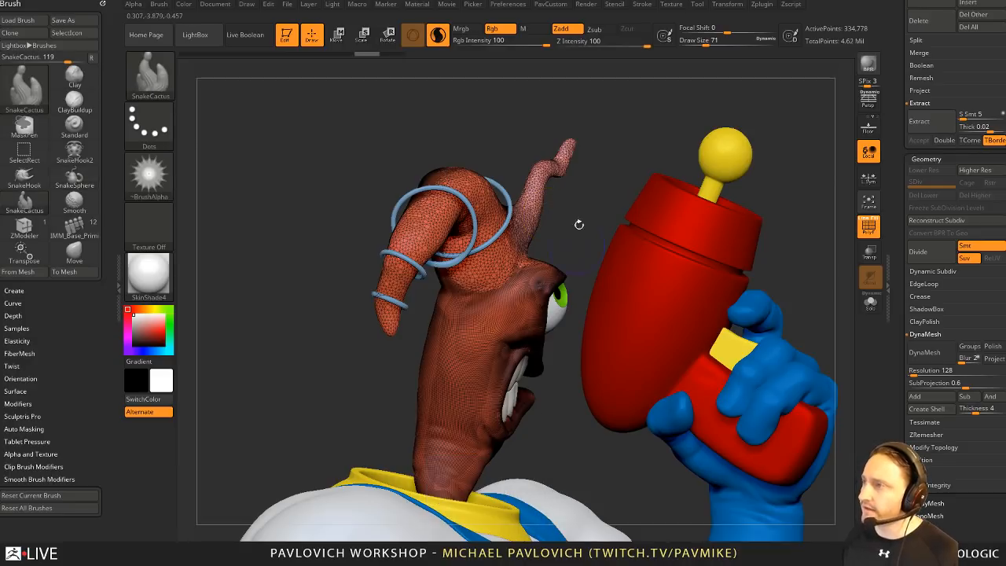
mouse_move(580, 163)
left_mouse_down()
mouse_move(487, 177)
mouse_move(489, 156)
left_mouse_up()
key("ctrl+z")
Step: Turn off the polyframe display and hide the painted colour on all subtools
left_click(868, 226)
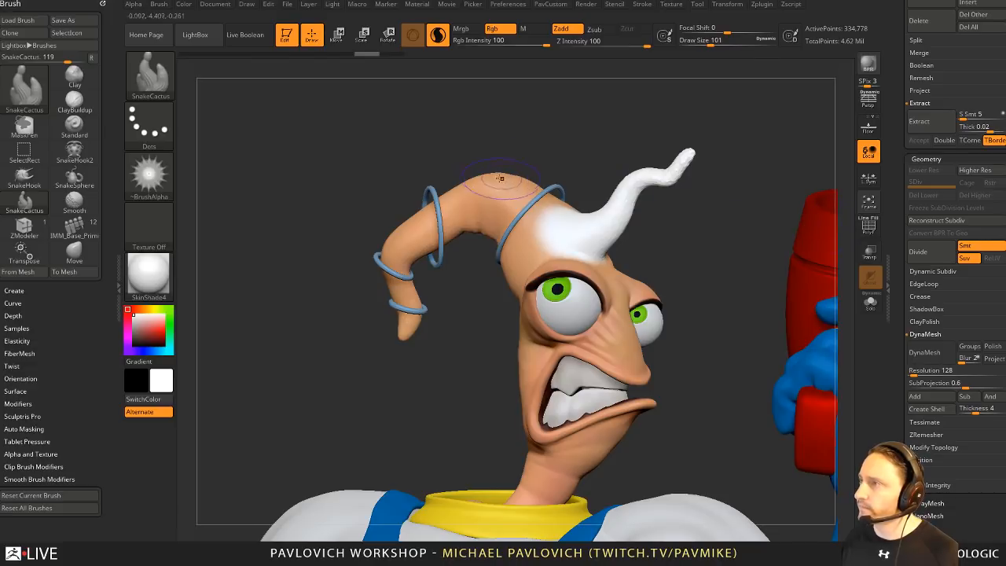
left_click_drag(912, 174, 913, 268)
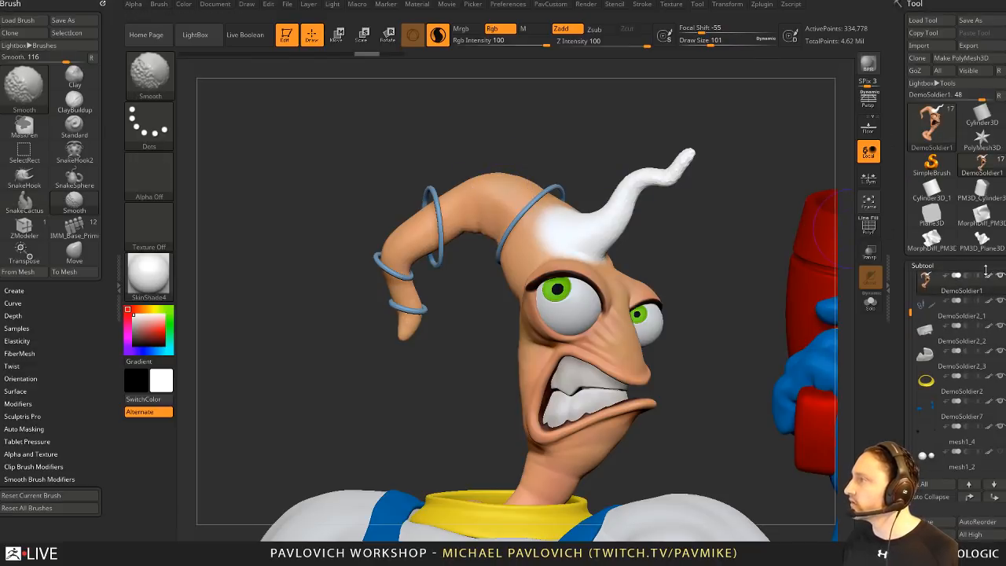
left_click(994, 278, "shift")
Step: Try pulling a long ridged tentacle from the worm's head with SnakeCactus at draw size 101, undo it, and look through the available alphas
left_click_drag(566, 162, 560, 188)
mouse_move(524, 220)
left_mouse_down()
mouse_move(518, 210)
mouse_move(553, 209)
left_mouse_up()
mouse_move(567, 182)
left_mouse_down()
mouse_move(521, 206)
mouse_move(536, 177)
mouse_move(609, 177)
mouse_move(632, 118)
mouse_move(499, 134)
mouse_move(278, 187)
mouse_move(416, 303)
mouse_move(243, 370)
mouse_move(295, 428)
left_mouse_up()
key("ctrl+z")
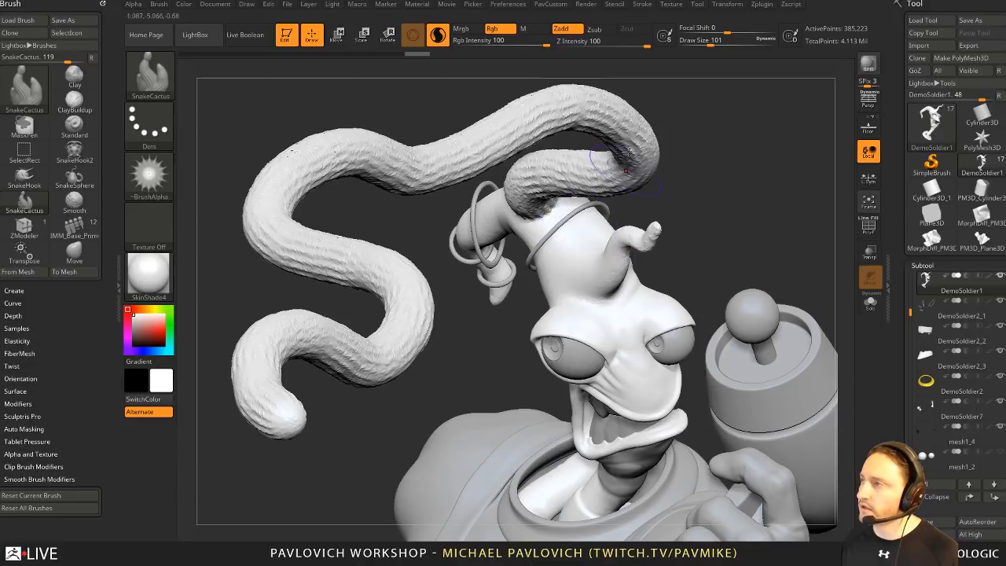
left_click(149, 174)
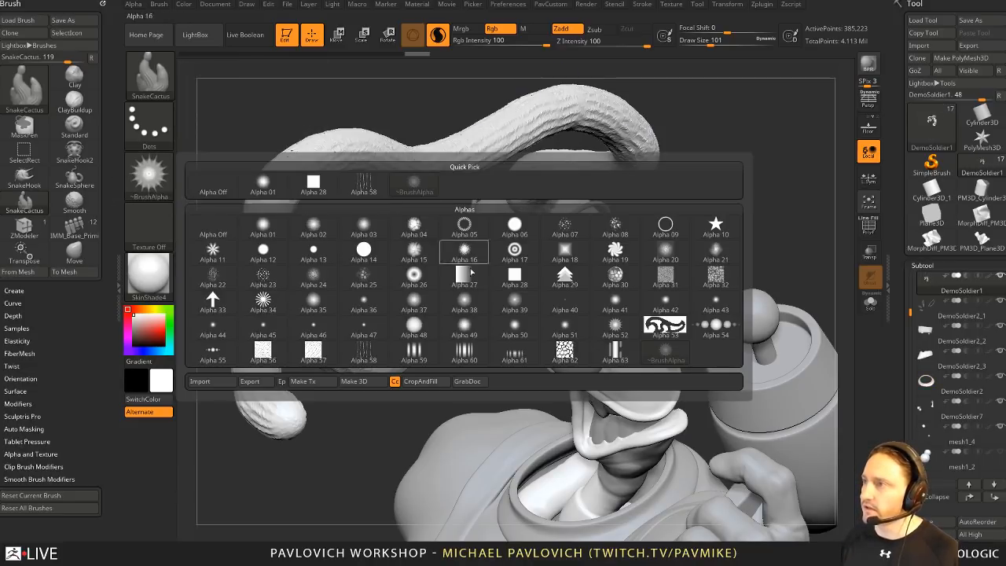
key("Escape")
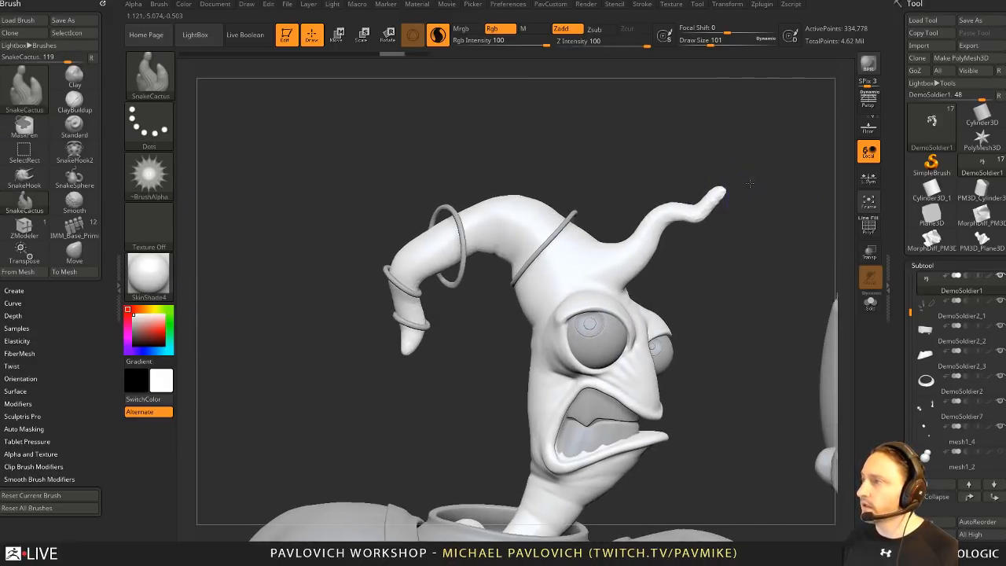
Step: Show the polyframe, try pulling a short bump out of the top of the worm's head with SnakeCactus, and undo it
mouse_move(739, 177)
left_mouse_down()
mouse_move(665, 163)
mouse_move(721, 168)
mouse_move(768, 195)
mouse_move(783, 177)
mouse_move(759, 218)
mouse_move(799, 170)
mouse_move(819, 175)
left_mouse_up()
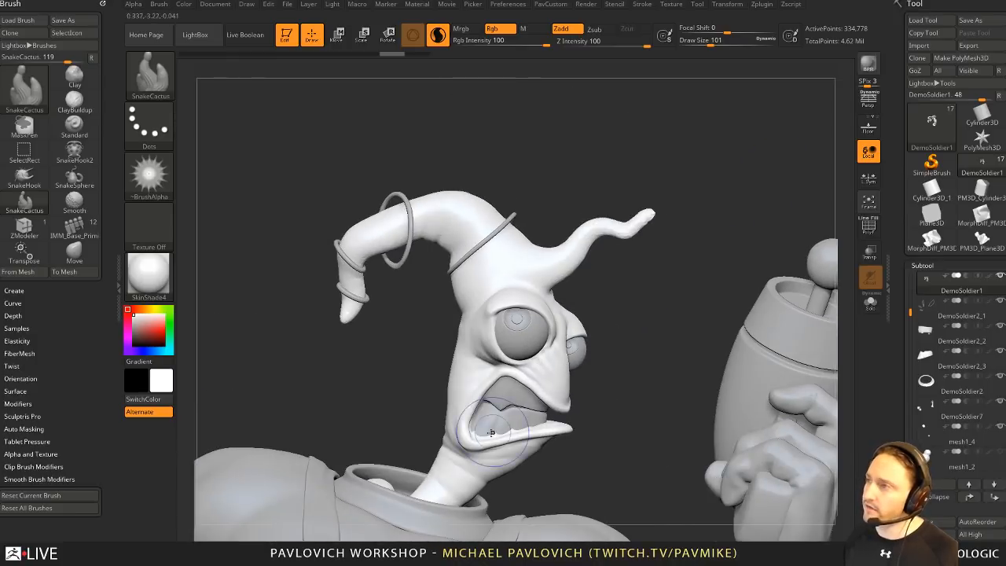
mouse_move(673, 147)
left_mouse_down()
mouse_move(729, 175)
mouse_move(781, 166)
left_mouse_up()
left_click(869, 229)
left_click_drag(519, 205, 515, 177)
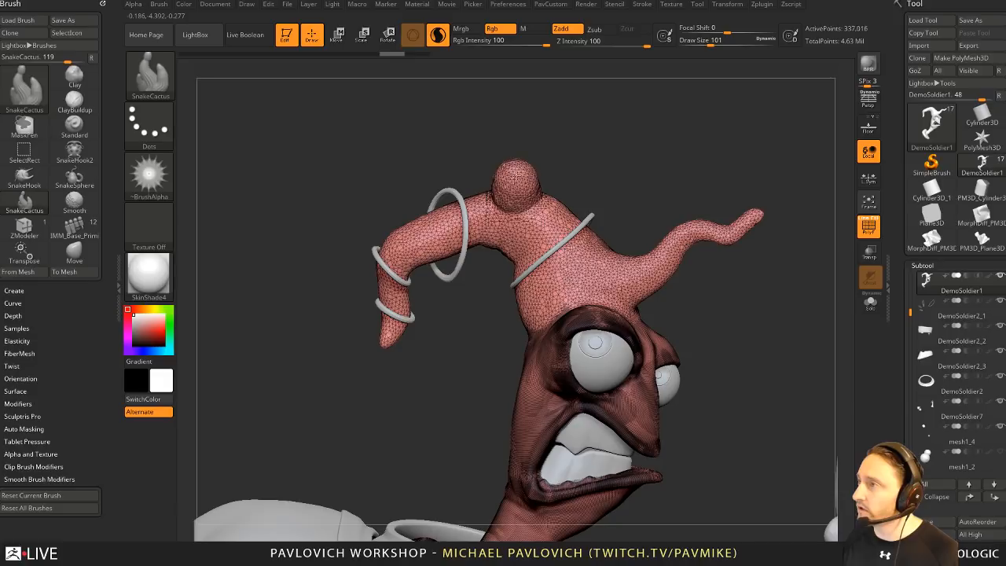
mouse_move(737, 320)
left_mouse_down("alt")
mouse_move(731, 270)
mouse_move(629, 220)
left_mouse_up("alt")
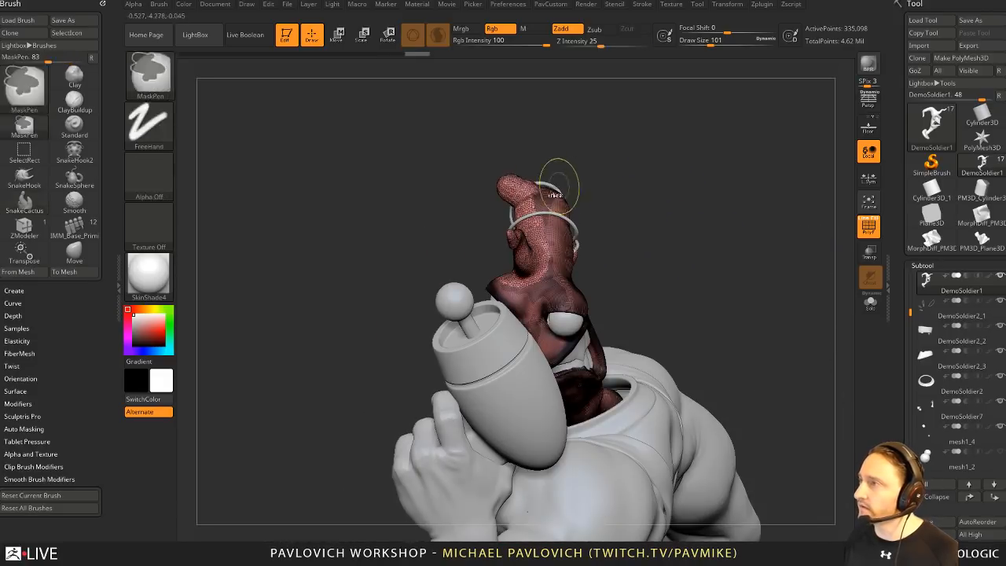
mouse_move(558, 182)
left_mouse_down("shift")
mouse_move(554, 195)
mouse_move(647, 149)
left_mouse_up("shift")
left_click_drag(668, 216, 779, 247)
key("ctrl+z")
Step: Switch to the SnakeHook2 brush and turn off the polyframe display for work on the worm's mouth
key("s")
left_click_drag(701, 246, 694, 246)
left_click(76, 153)
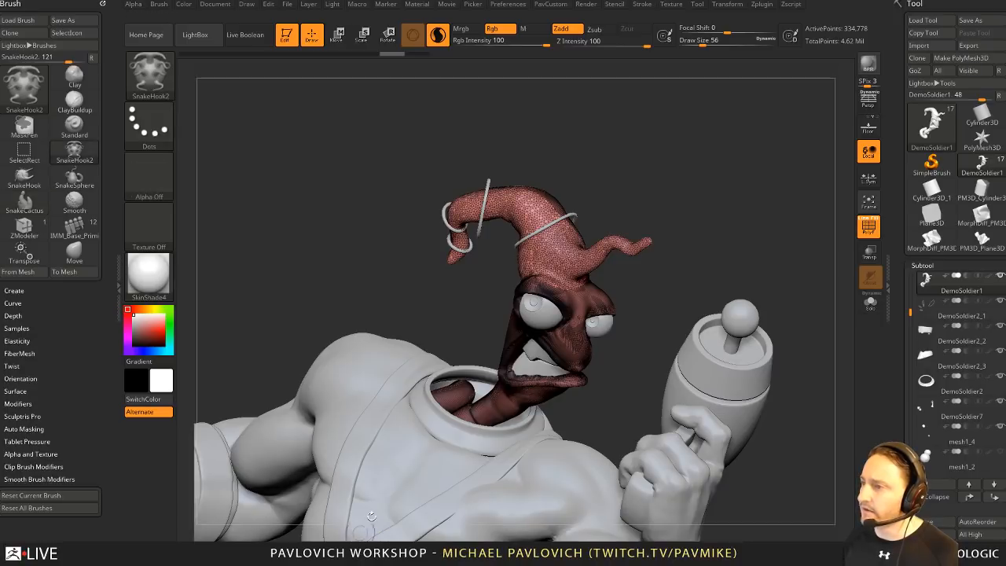
left_click_drag(694, 160, 846, 245, "alt")
left_click_drag(771, 301, 814, 187, "alt")
left_click(868, 226)
left_click_drag(694, 355, 722, 335)
key("s")
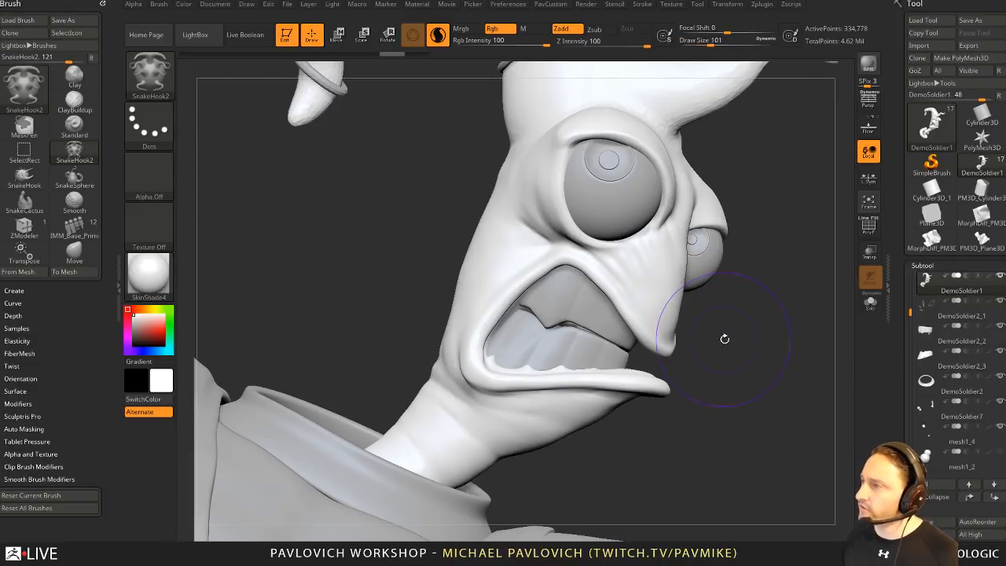
Step: Enable Topological auto masking for the Move brush with a range of 1.5, and set the draw size to 182
key("b")
key("m")
key("v")
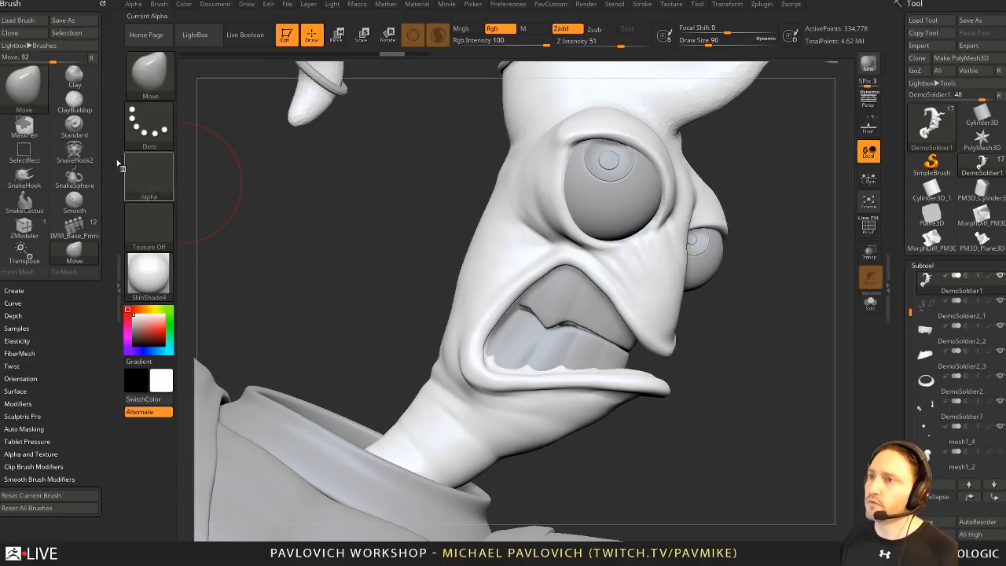
left_click(24, 428)
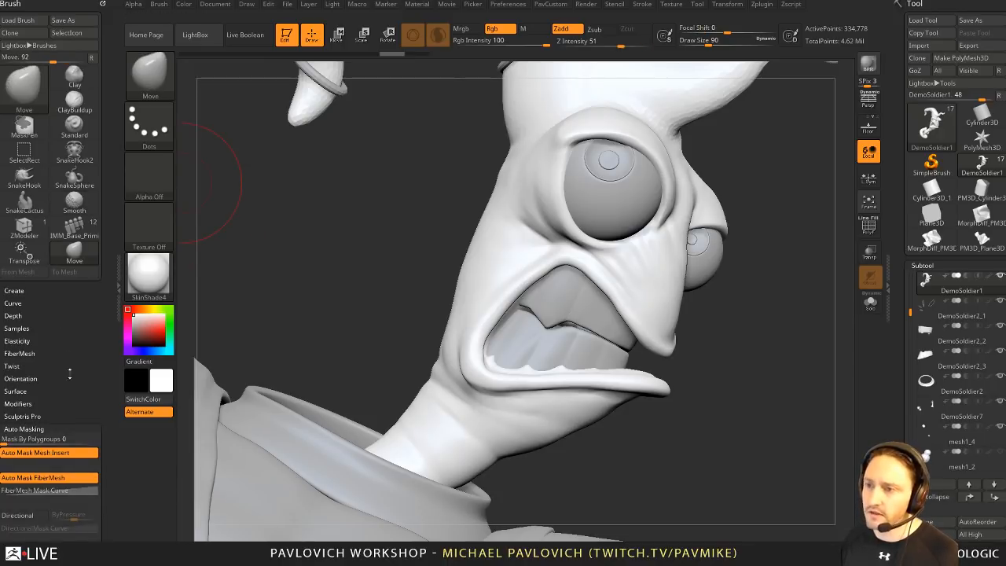
scroll(43, 417, "down", 4)
left_click(27, 497)
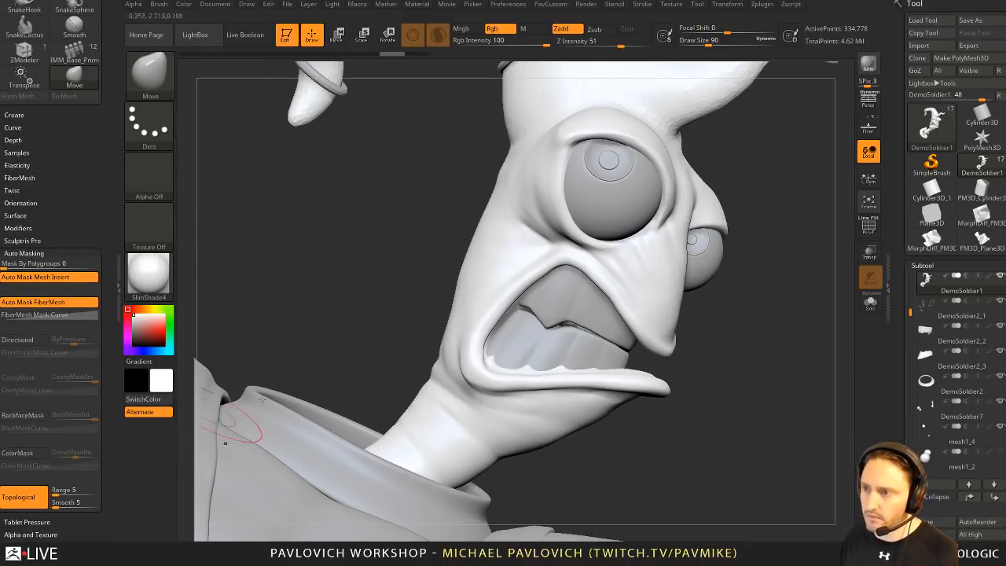
key("s")
left_click_drag(640, 339, 652, 338)
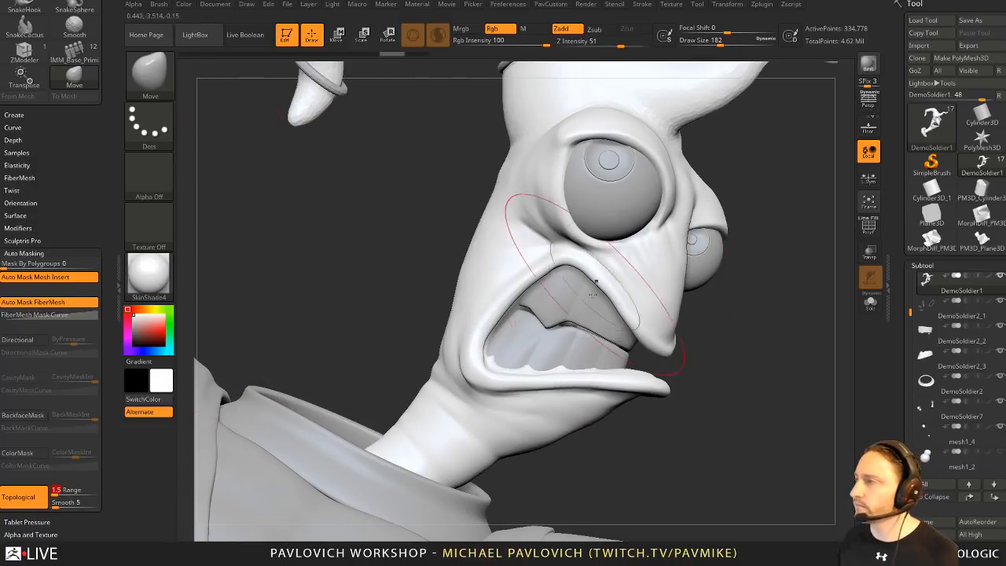
Step: Bring the worm's upper and lower lips together at the front of the mouth with topological Move strokes
mouse_move(663, 341)
left_mouse_down()
mouse_move(642, 382)
mouse_move(660, 319)
left_mouse_up()
right_click_drag(660, 319, 562, 339)
left_click_drag(642, 371, 615, 347)
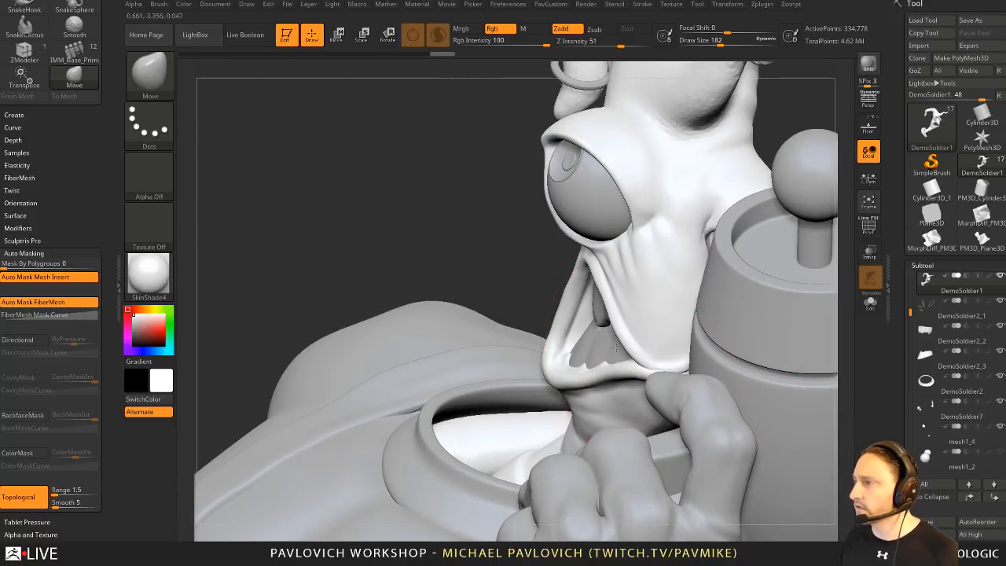
Step: Show the polyframe on the worm's head and switch to the Standard brush at draw size 22
mouse_move(615, 346)
right_mouse_down()
mouse_move(696, 307)
mouse_move(725, 277)
right_mouse_up()
key("s")
left_click_drag(724, 275, 698, 276)
left_click(868, 226)
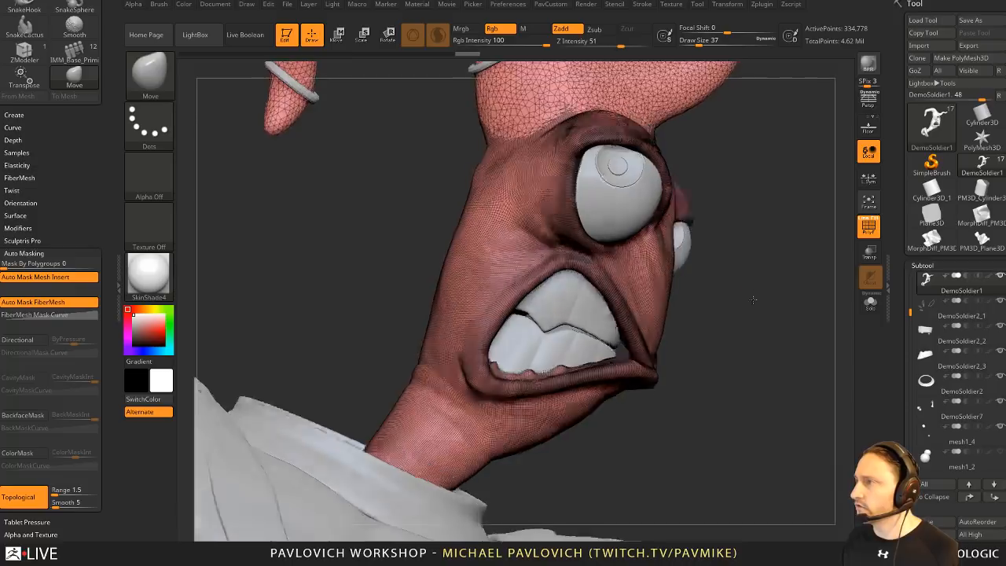
mouse_move(753, 299)
right_mouse_down()
mouse_move(667, 281)
mouse_move(745, 305)
right_mouse_up()
key("s")
left_click_drag(745, 306, 724, 308)
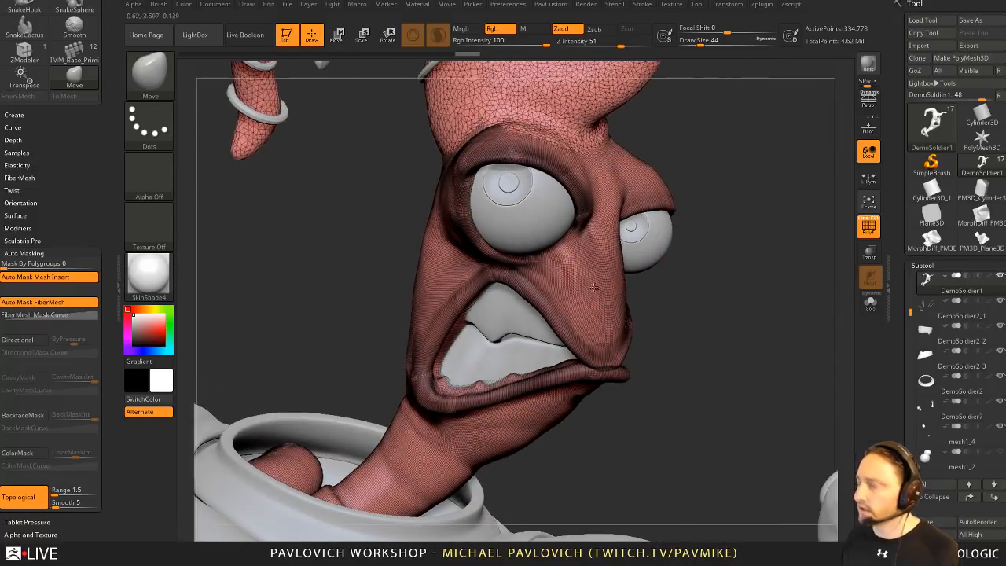
key("b")
key("s")
key("t")
key("s")
Step: Try Standard brush strokes above and along the worm's upper lip, hide the polyframe, and undo the strokes
mouse_move(575, 296)
left_mouse_down()
mouse_move(586, 333)
mouse_move(594, 324)
left_mouse_up()
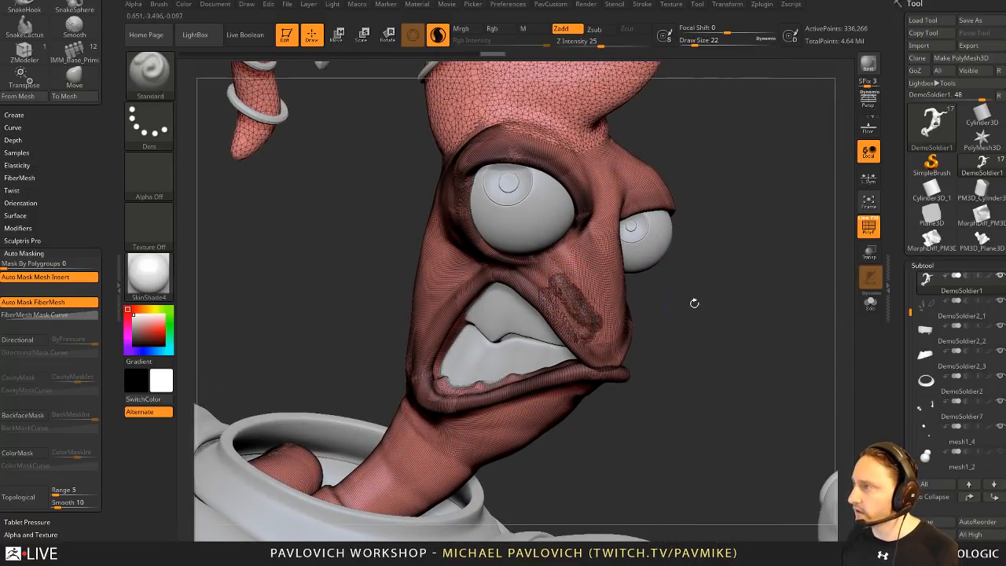
left_click(861, 235)
right_click_drag(753, 263, 746, 328, "ctrl")
key("ctrl+z")
key("ctrl+z")
mouse_move(559, 323)
left_mouse_down()
mouse_move(591, 379)
mouse_move(658, 420)
left_mouse_up()
key("ctrl+z")
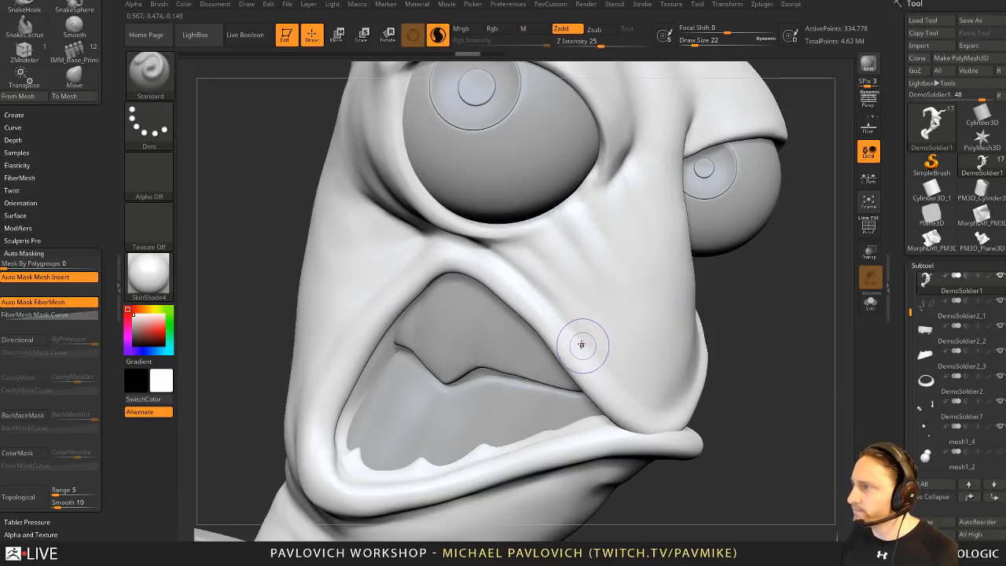
Step: Sculpt along the worm's upper lip down to its front tip with the Standard brush at draw size 22
key("shift")
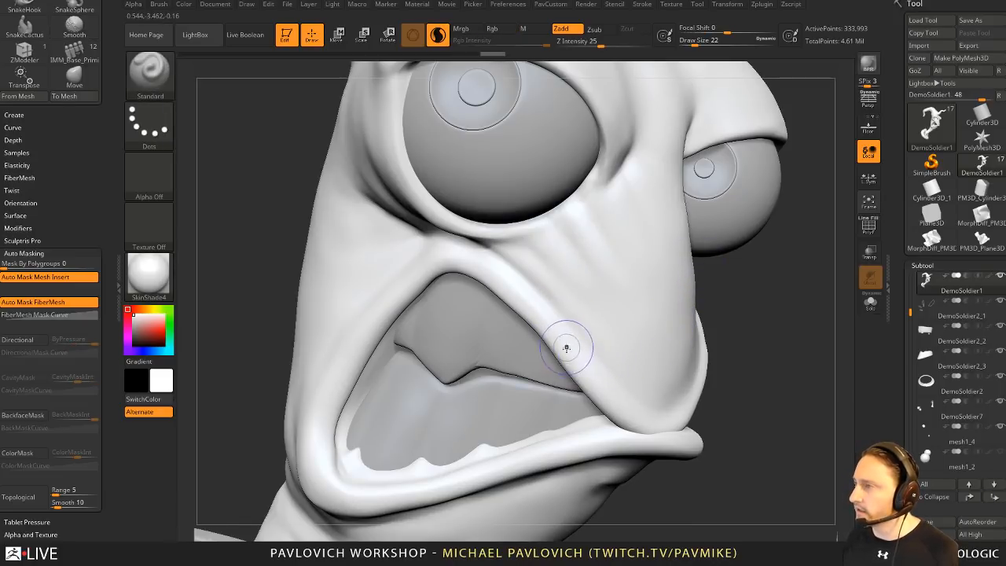
left_click_drag(566, 348, 668, 416)
left_click_drag(743, 382, 686, 376)
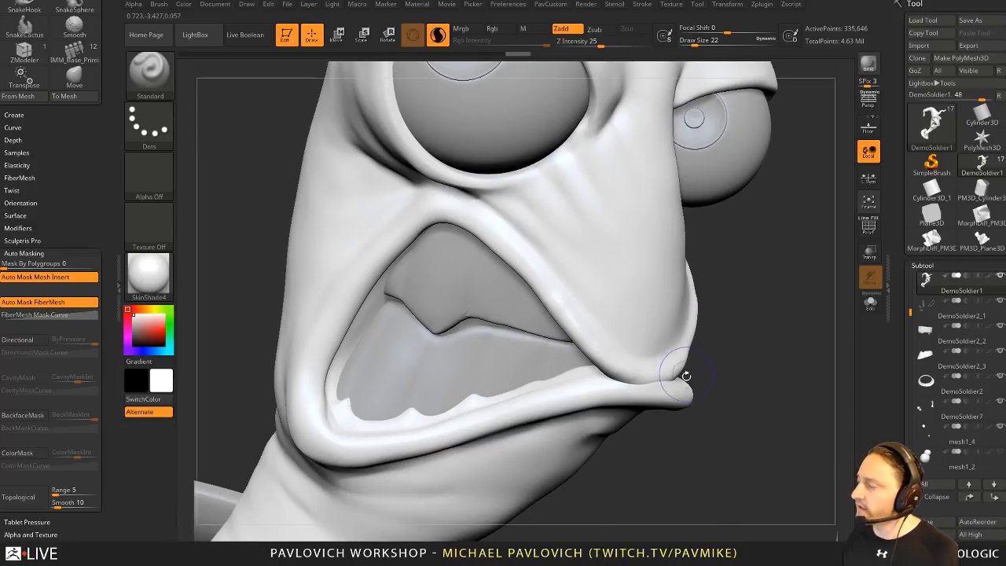
Step: Examine the DynaMesh blur, project and resolution options in the custom popup palette
key("space")
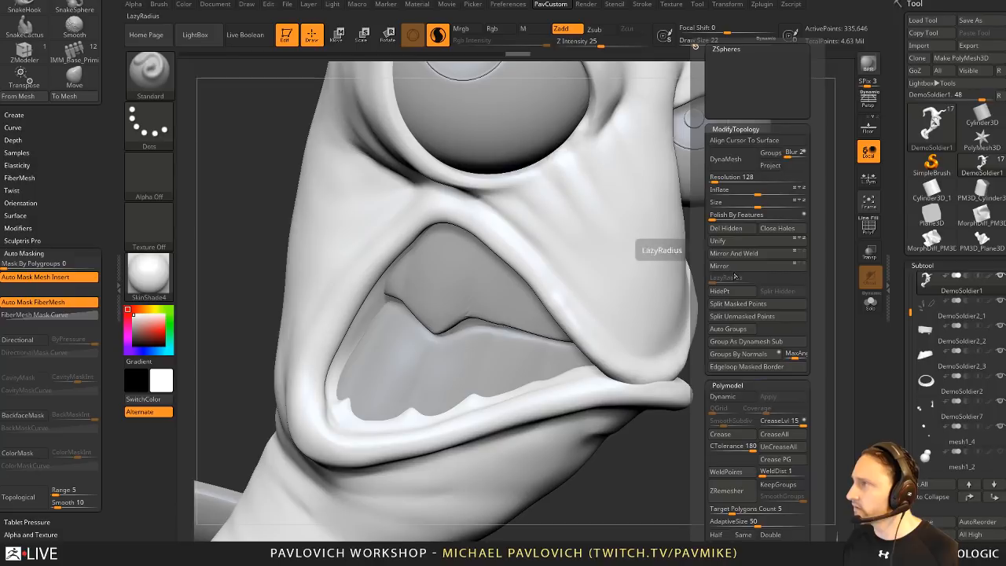
left_click_drag(793, 152, 781, 158)
left_click(732, 159)
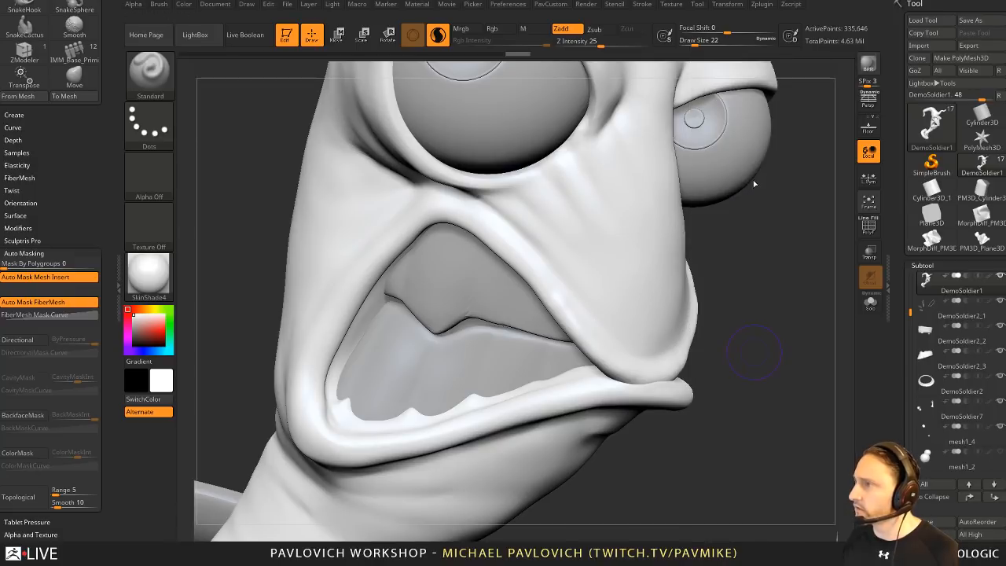
key("ctrl+z")
key("2")
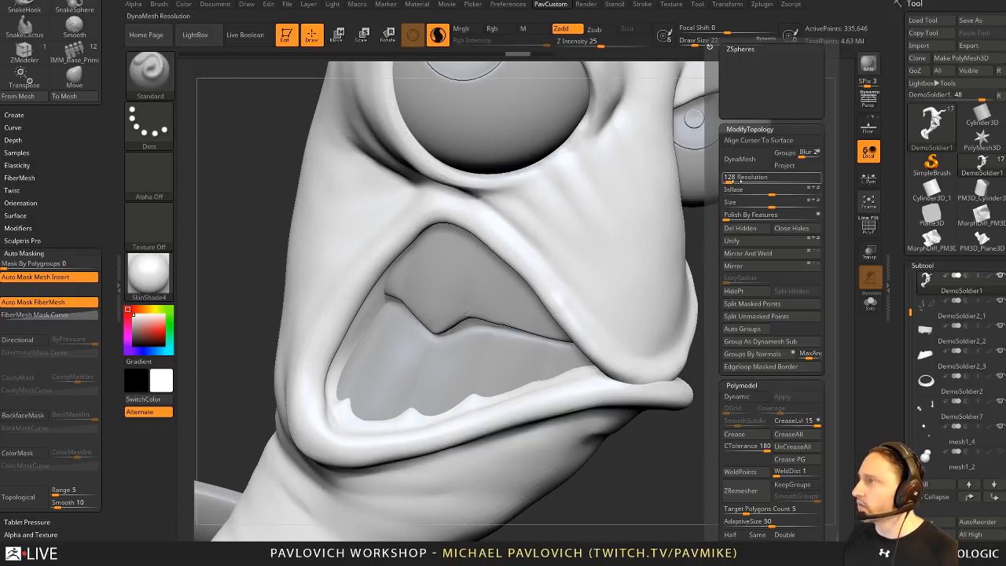
left_click(774, 178)
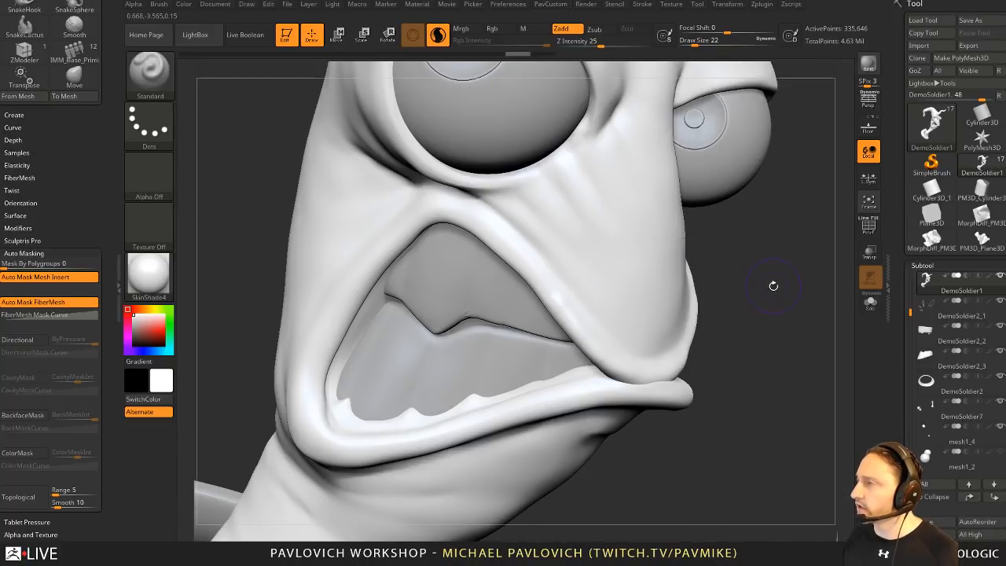
Step: Show the polyframe on the worm's head and replace the docked Brush palette with the Zplugin palette
key("shift+f")
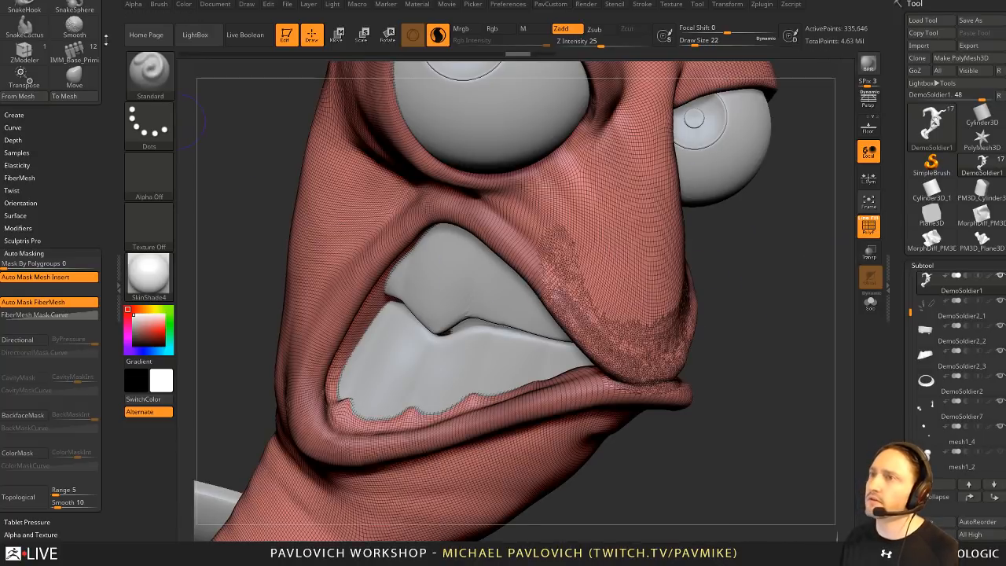
left_click_drag(111, 24, 124, 252)
left_click(102, 4)
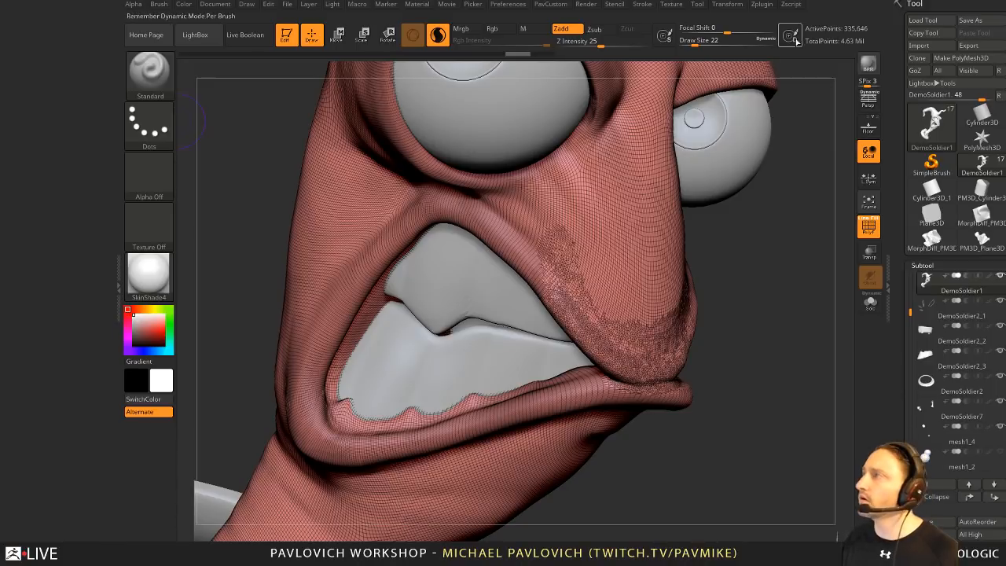
left_click(759, 4)
left_click_drag(754, 16, 45, 157)
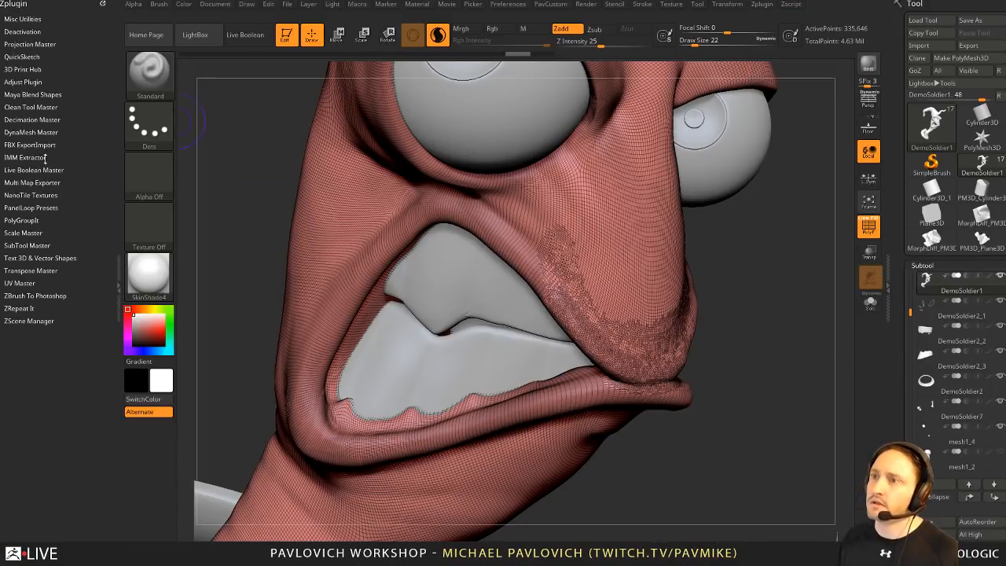
Step: Pre-process the worm subtool with Decimation Master, and isolate it with the polyframe hidden
left_click(31, 119)
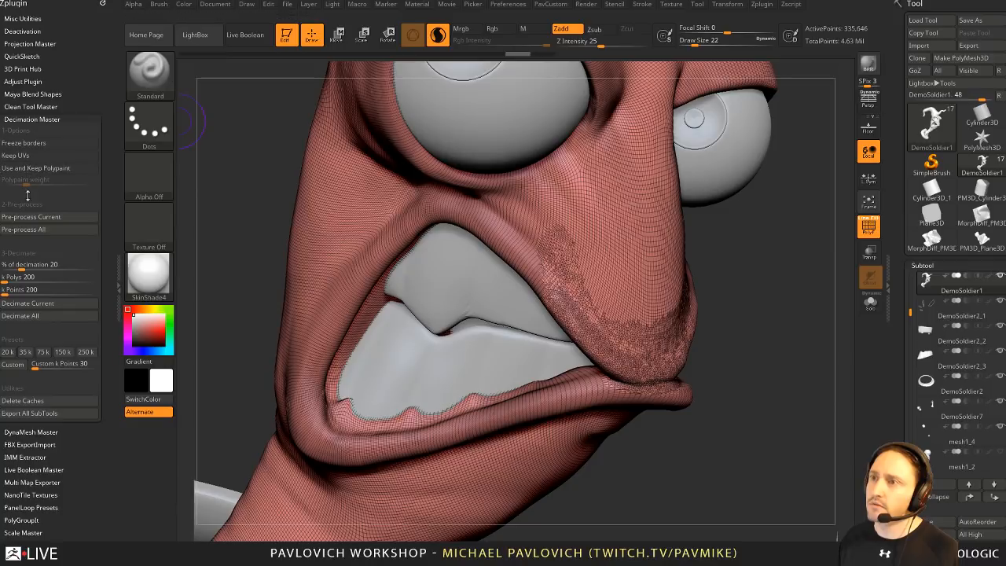
left_click(47, 217)
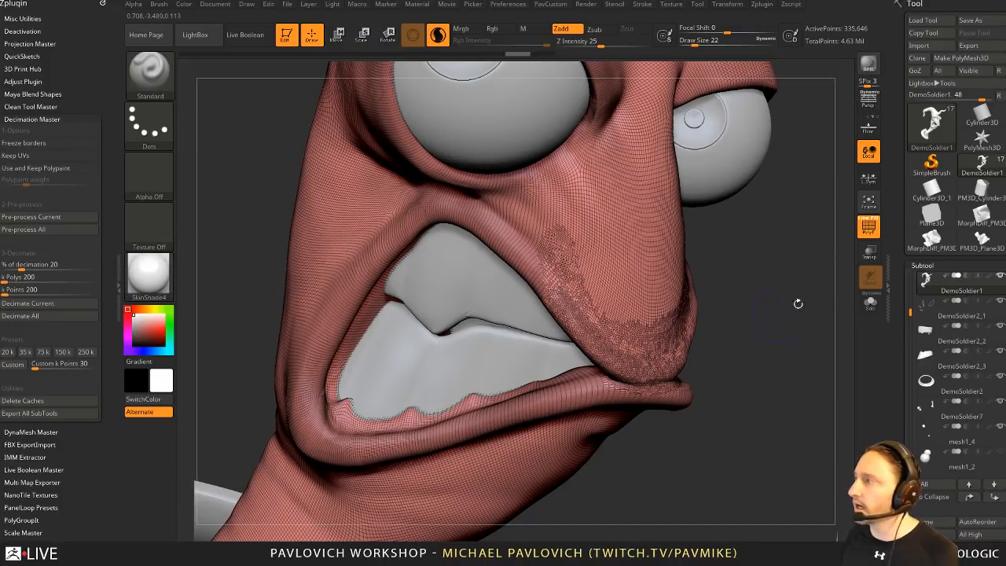
left_click(862, 234)
left_click_drag(752, 270, 707, 226, "alt")
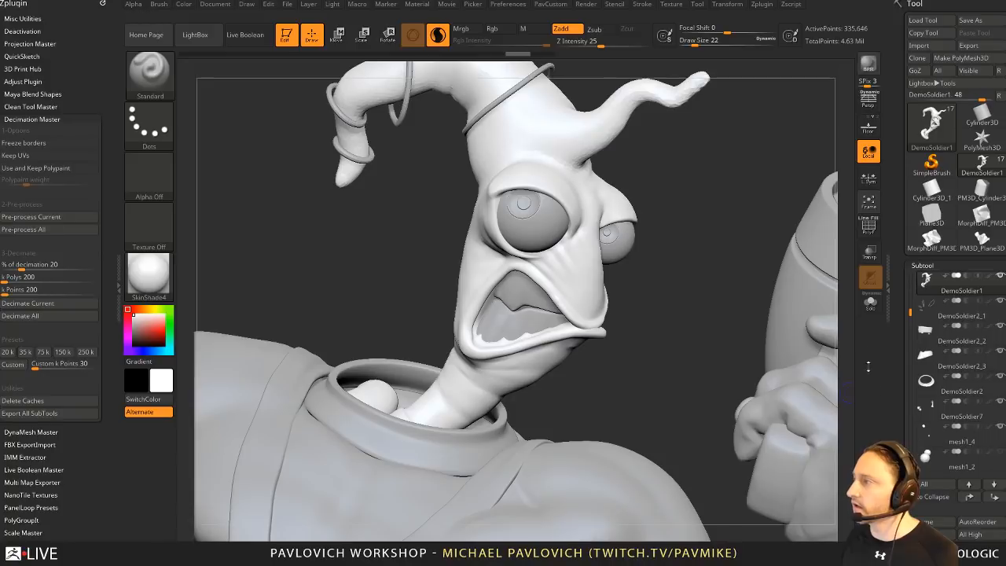
left_click(870, 304)
mouse_move(711, 258)
left_mouse_down()
mouse_move(774, 262)
mouse_move(707, 259)
mouse_move(730, 260)
mouse_move(720, 259)
left_mouse_up()
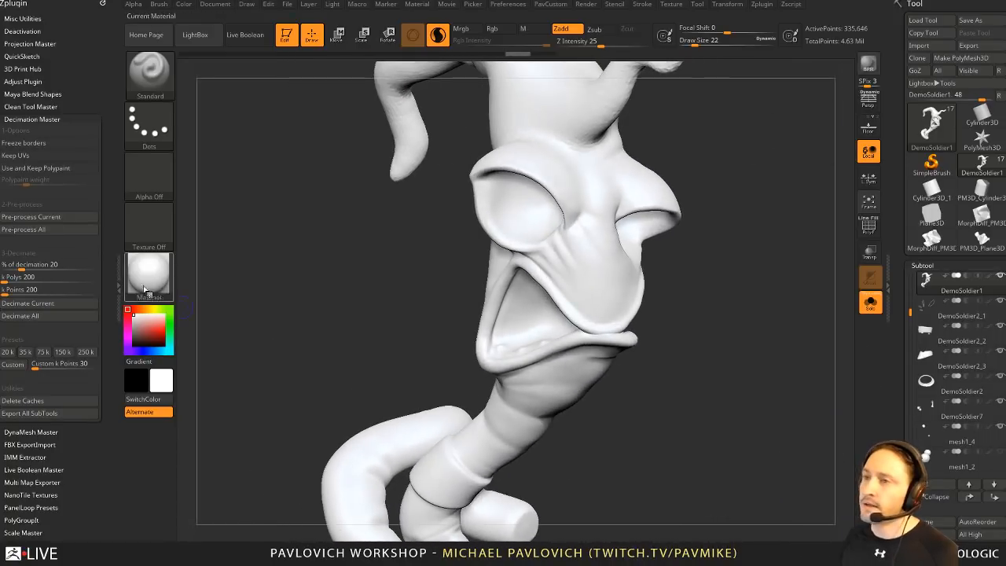
Step: Decimate the worm subtool to 10 k polys and switch the material to MatCap Gray
left_click(43, 277)
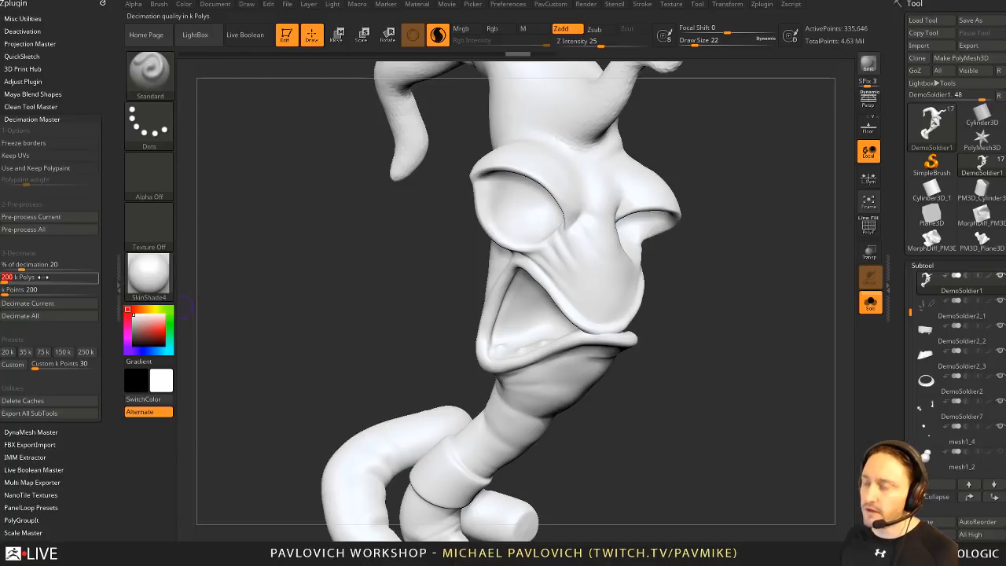
type("10")
key("Return")
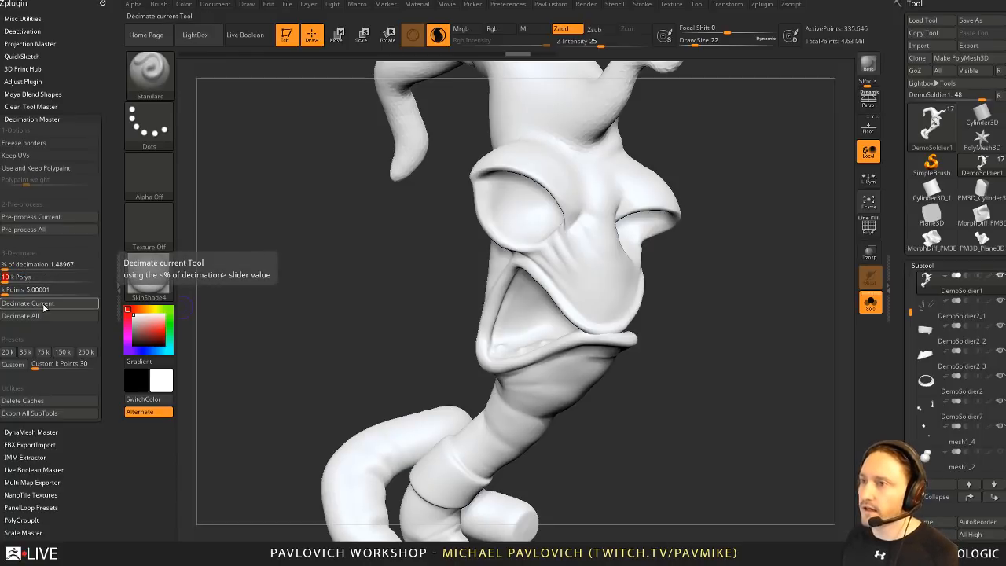
left_click(32, 303)
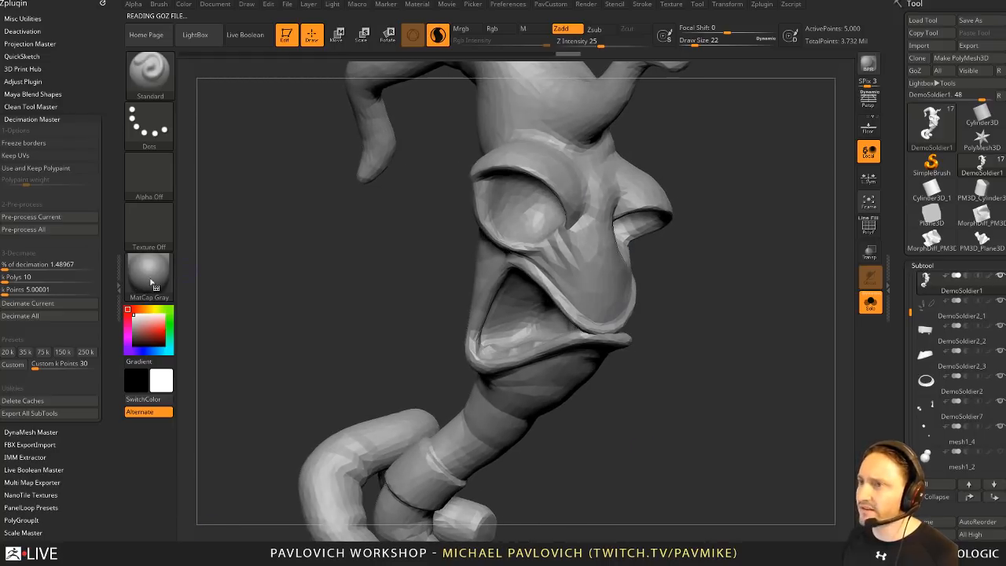
Step: Decimate the worm subtool to 50 k polys and again to 75 k polys for comparison
left_click(40, 279)
key("Return")
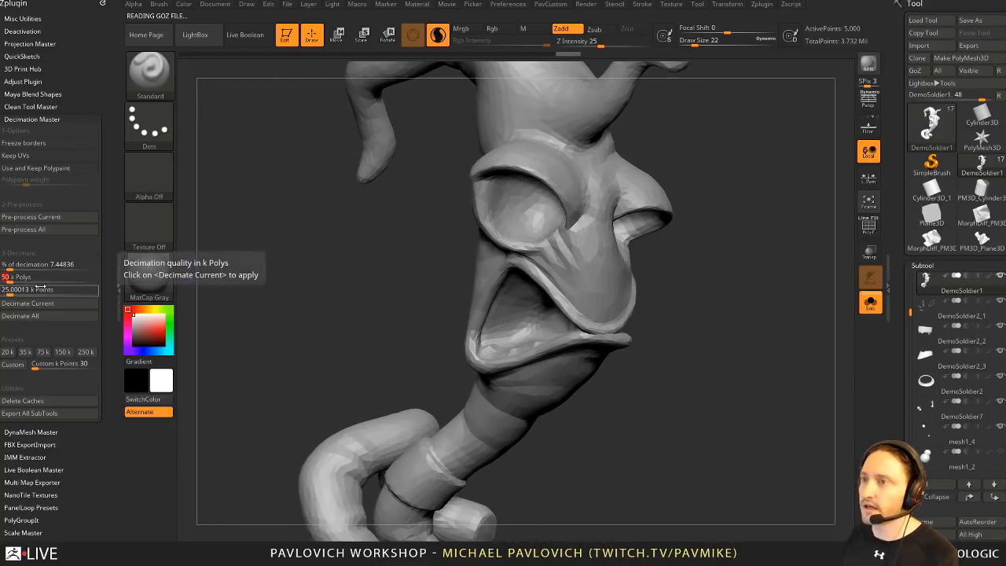
left_click(41, 303)
left_click(35, 277)
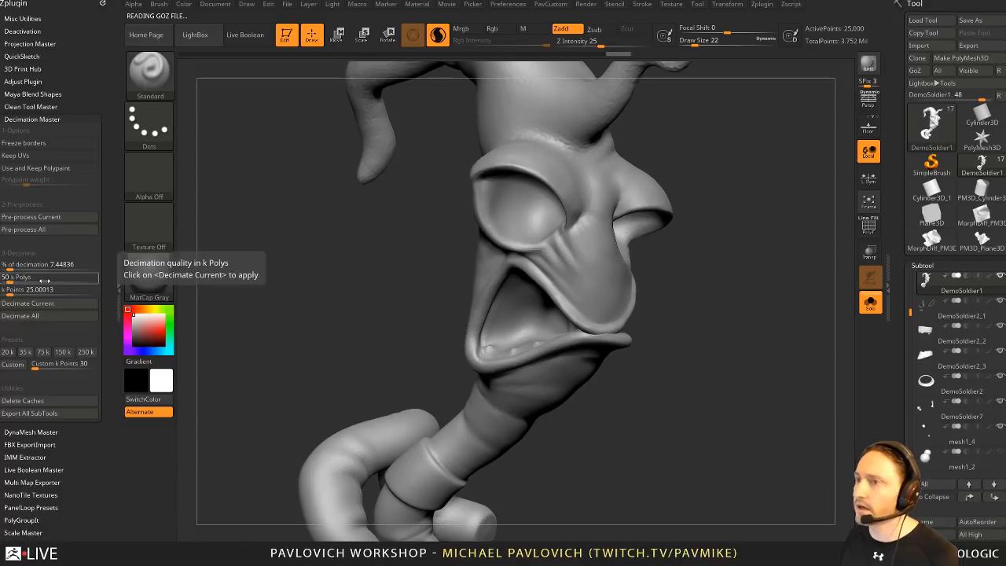
type("75")
key("Return")
left_click(41, 304)
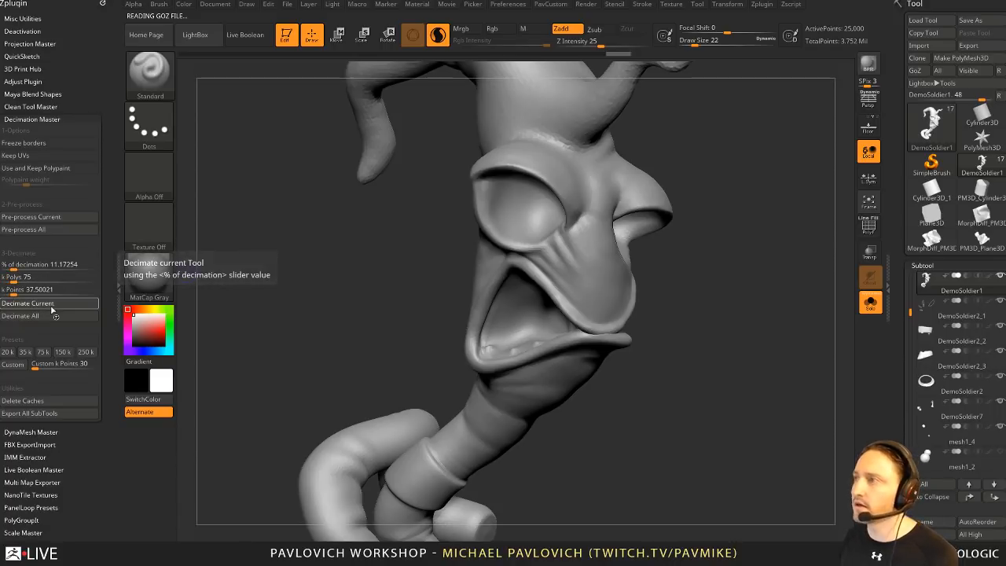
Step: Decimate the worm subtool to 125 k polys and inspect its face with the polyframe shown
left_click(35, 277)
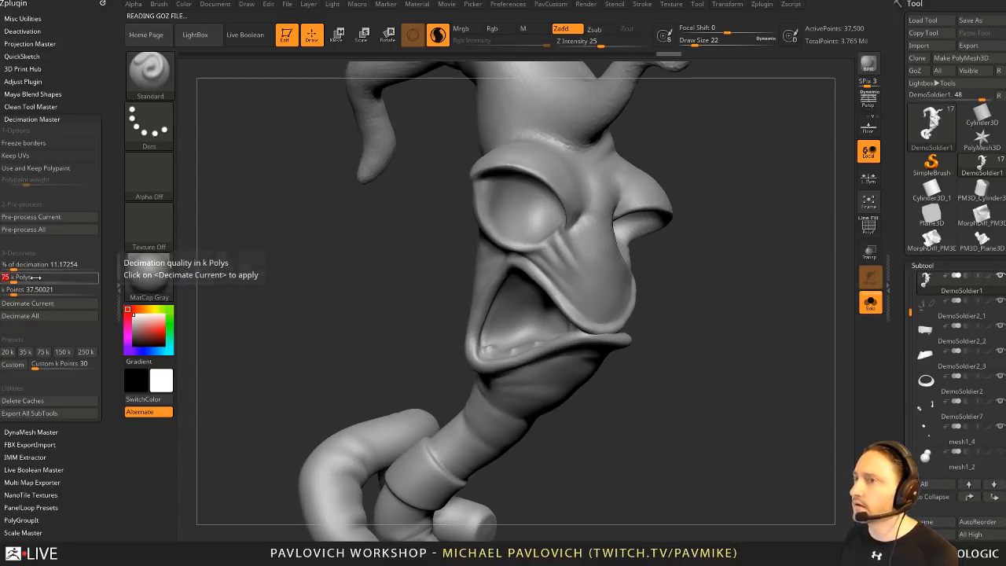
type("125")
left_click(36, 290)
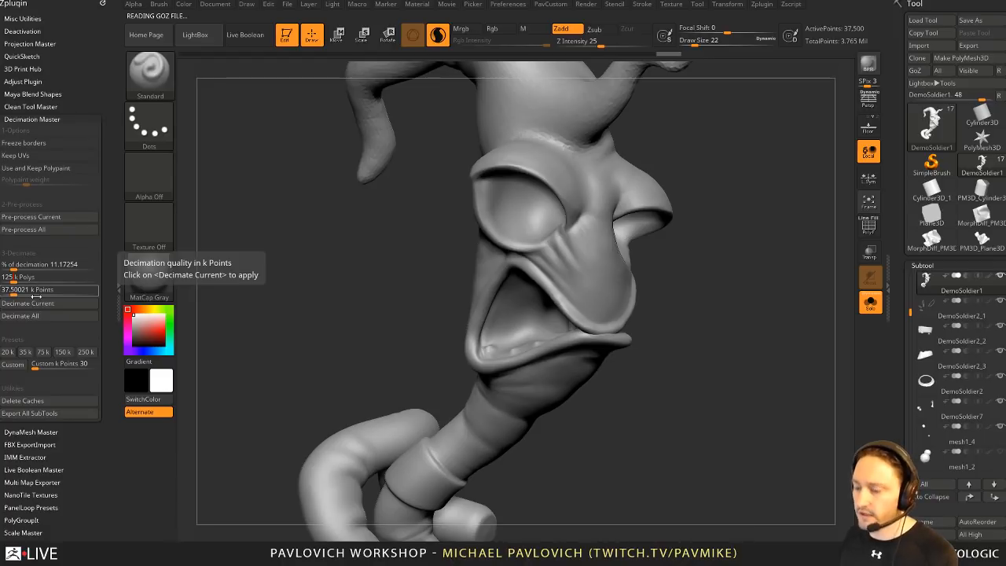
left_click(44, 304)
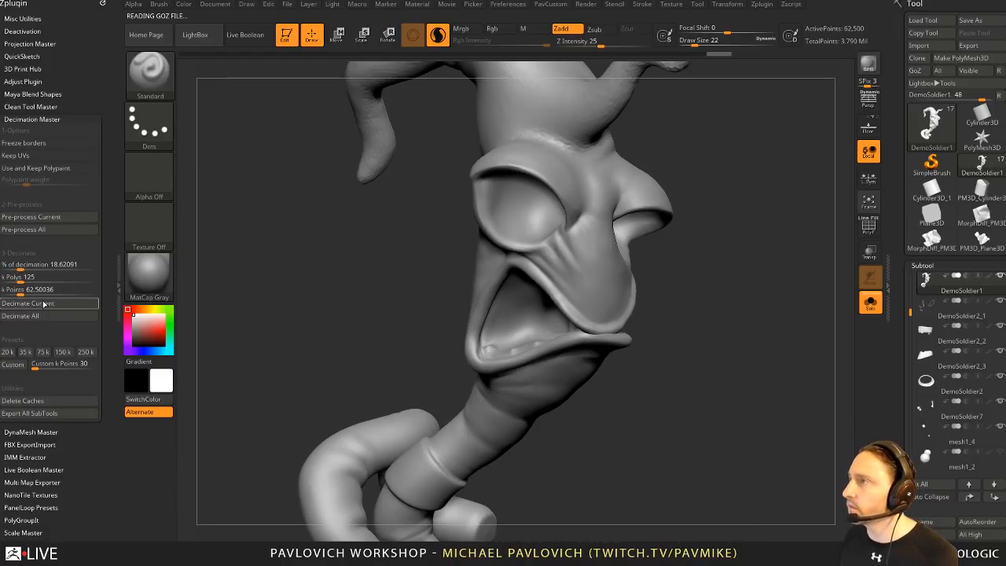
left_click_drag(663, 402, 775, 494)
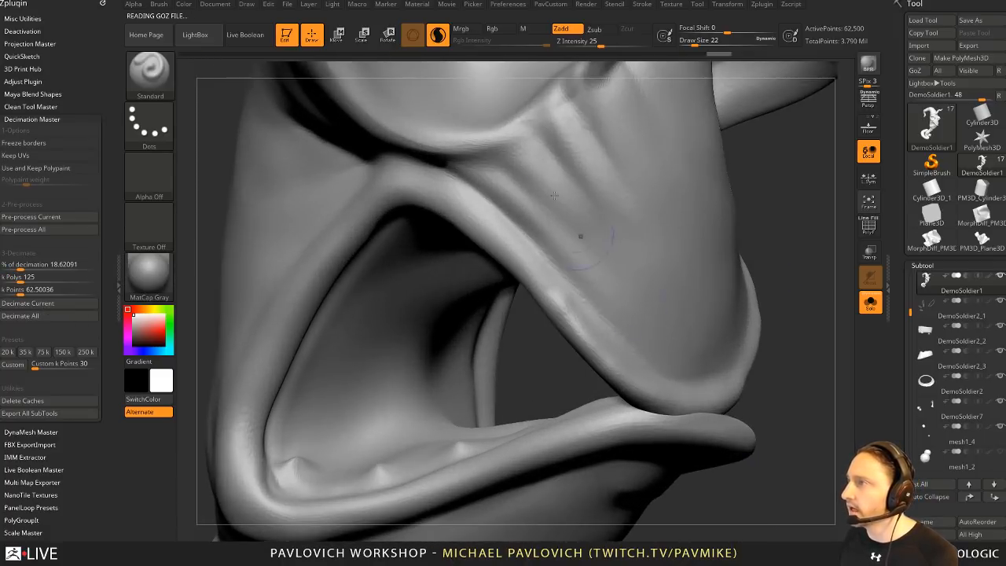
mouse_move(812, 292)
left_mouse_down("alt")
mouse_move(696, 173)
mouse_move(809, 224)
mouse_move(860, 105)
mouse_move(817, 312)
mouse_move(652, 280)
mouse_move(764, 312)
left_mouse_up("alt")
left_click(868, 236)
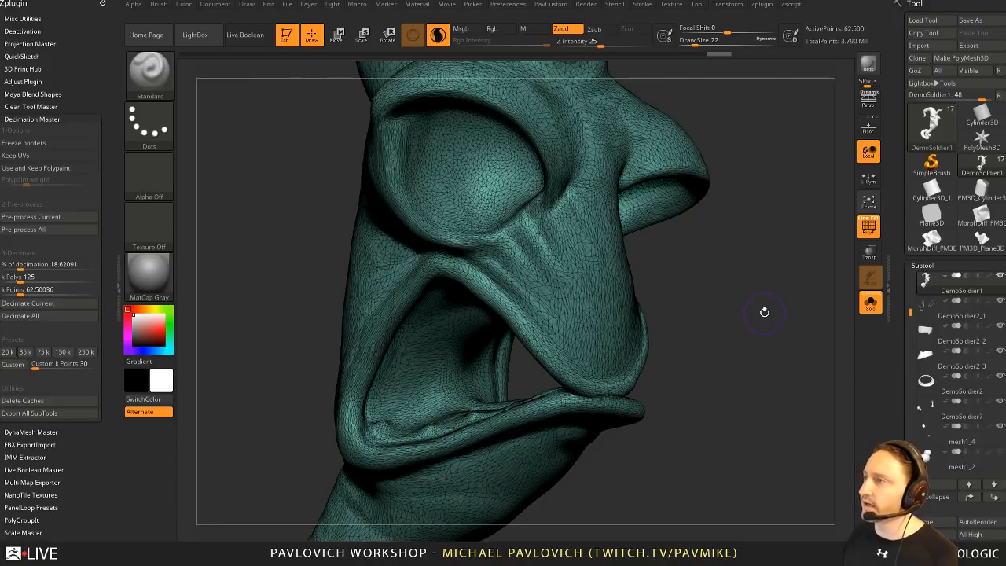
Step: Decimate the worm subtool back to 50 k polys and show the whole figure without the polyframe
left_click(18, 277)
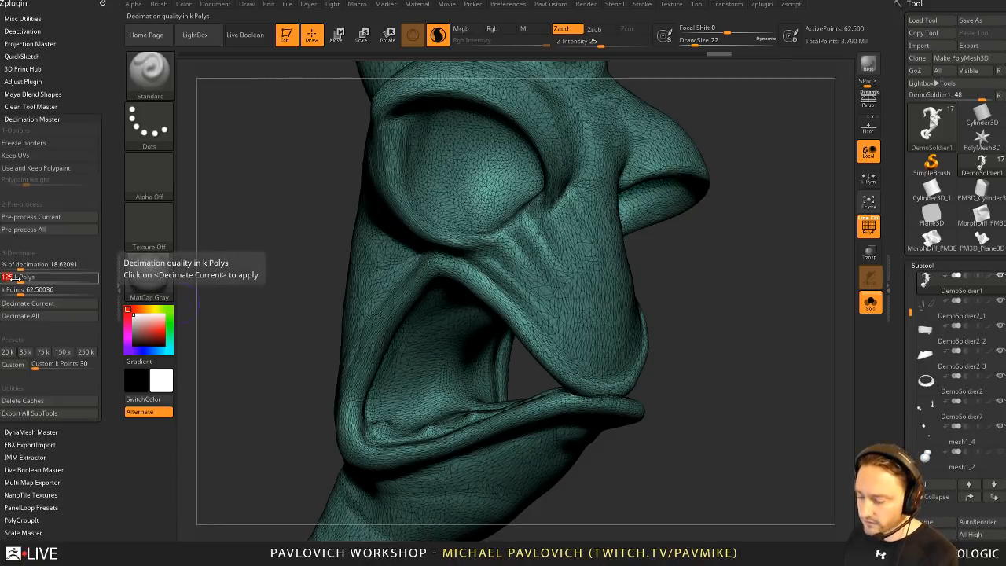
type("50")
key("Return")
left_click(27, 303)
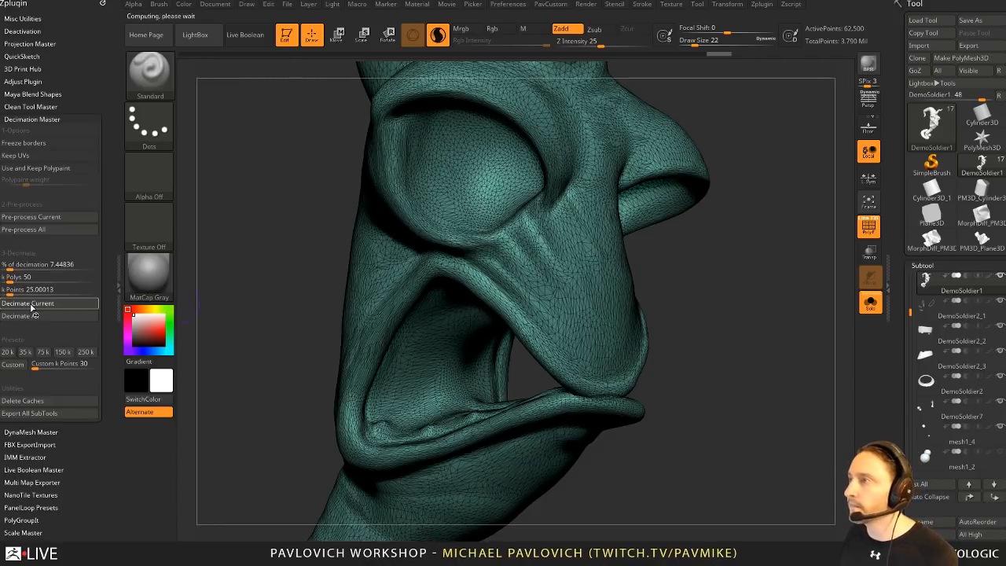
left_click(868, 305)
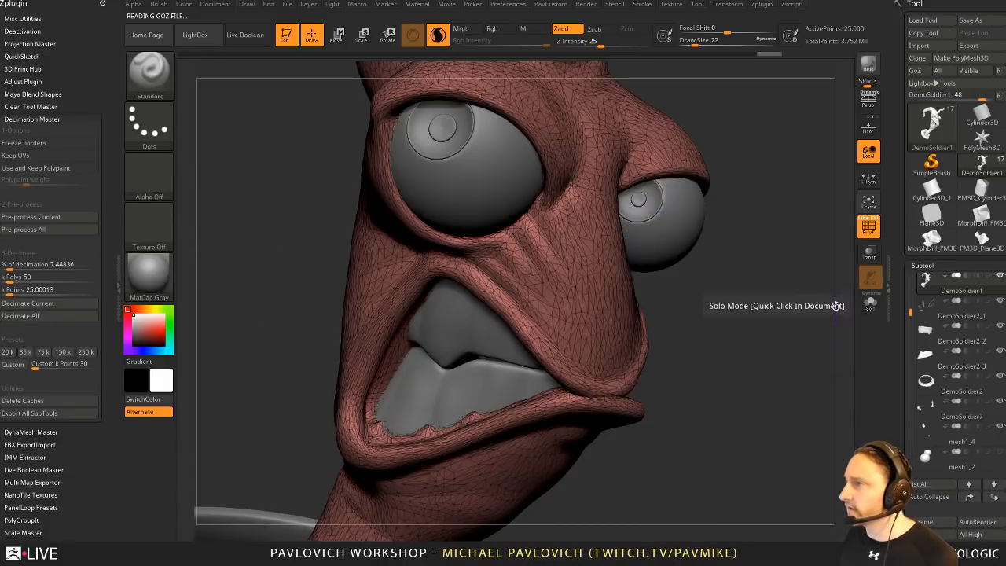
left_click_drag(795, 297, 707, 222)
left_click(868, 229)
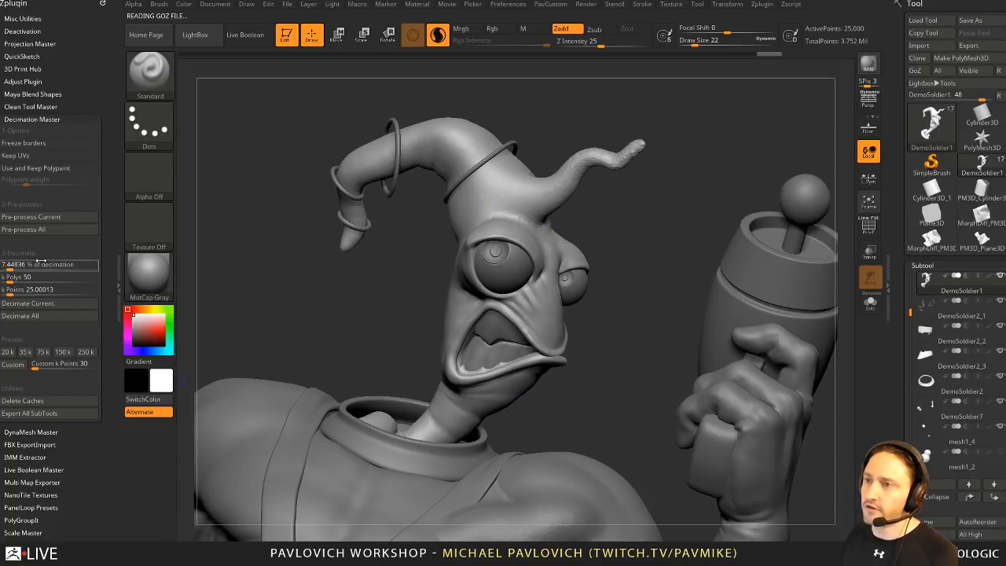
Step: Try Standard brush strokes between the worm's eye and upper lip at draw size 23 with the polyframe shown, and undo them
left_click_drag(621, 248, 680, 362, "alt")
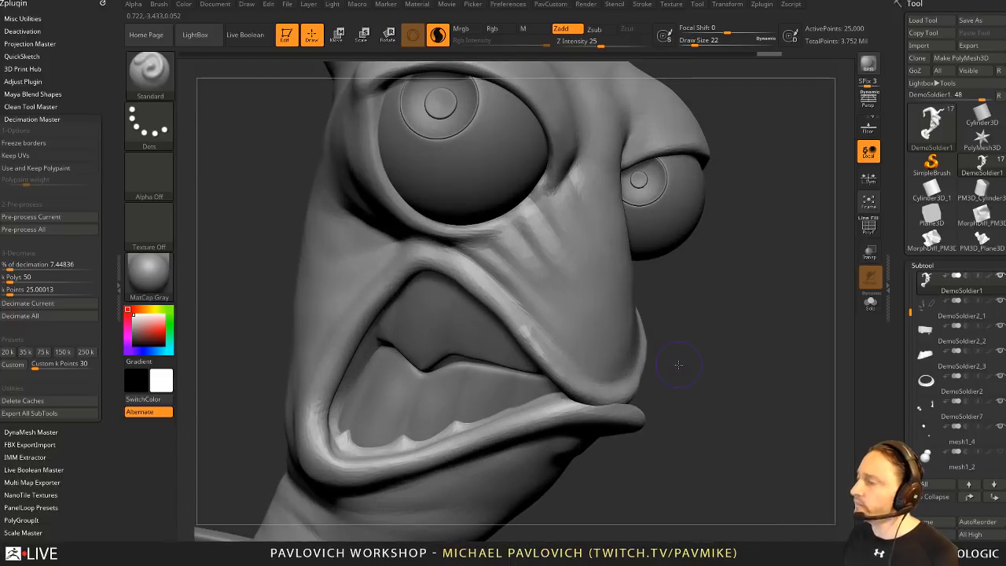
key("shift+f")
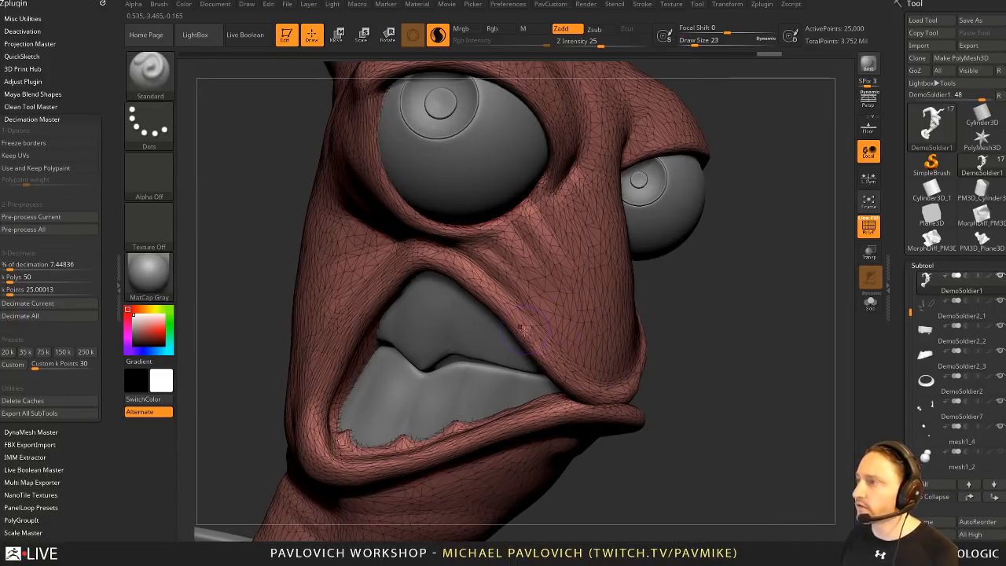
mouse_move(520, 329)
left_mouse_down()
mouse_move(581, 365)
mouse_move(585, 298)
mouse_move(550, 252)
mouse_move(554, 200)
left_mouse_up()
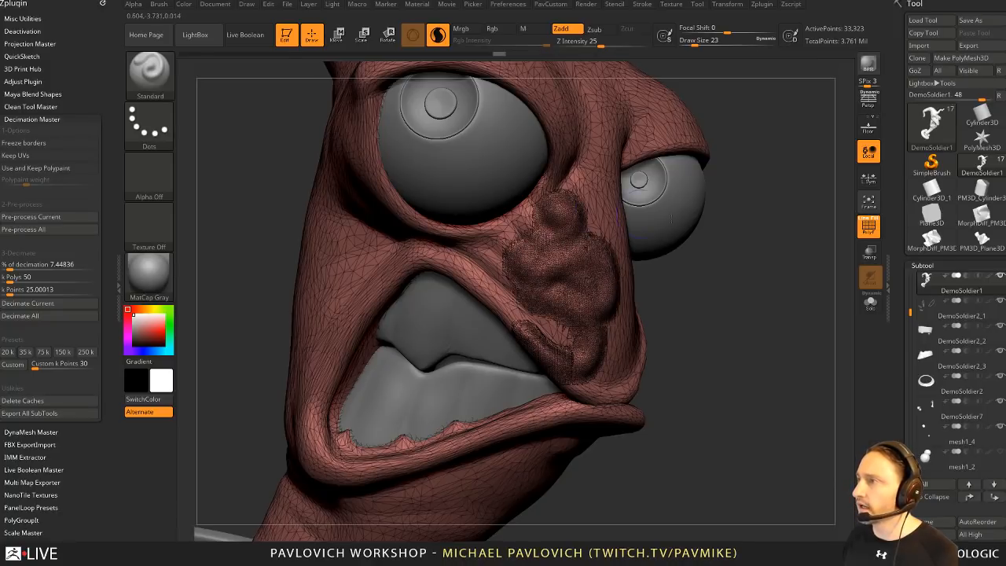
left_click(877, 232)
key("ctrl+z")
Step: Carve sharper wrinkle creases between the large eye and the upper lip with the DamStandard brush at draw size 18
mouse_move(767, 266)
left_mouse_down("alt")
mouse_move(550, 206)
mouse_move(507, 181)
mouse_move(548, 165)
left_mouse_up("alt")
left_click_drag(771, 240, 763, 277, "alt")
key("b")
key("d")
key("s")
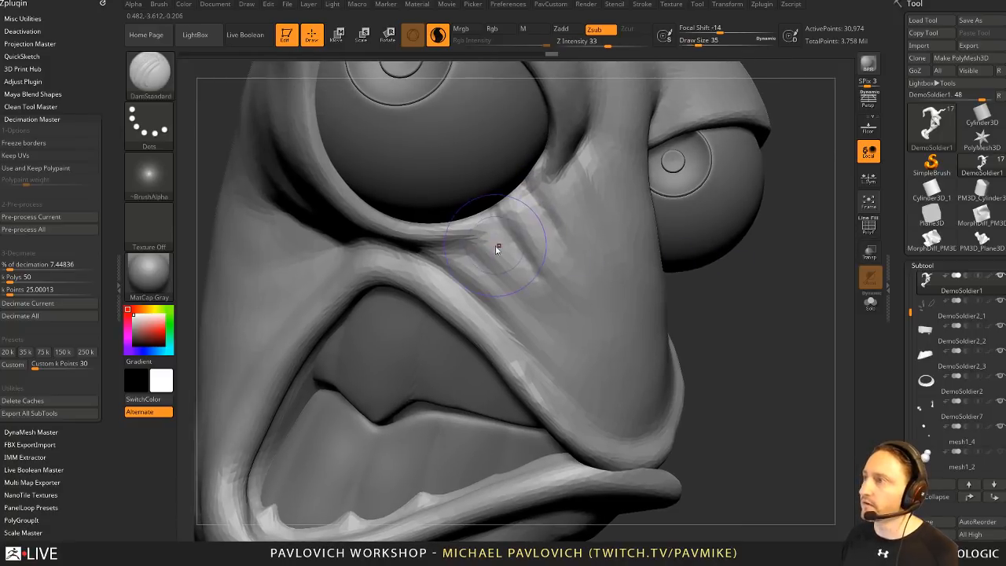
left_click_drag(503, 216, 550, 289)
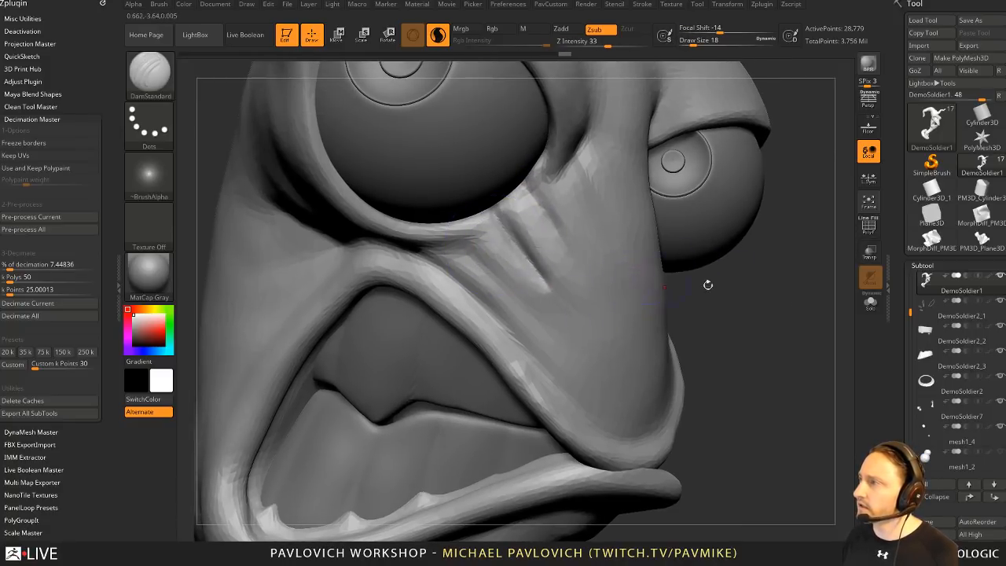
left_click(868, 227)
key("shift+f")
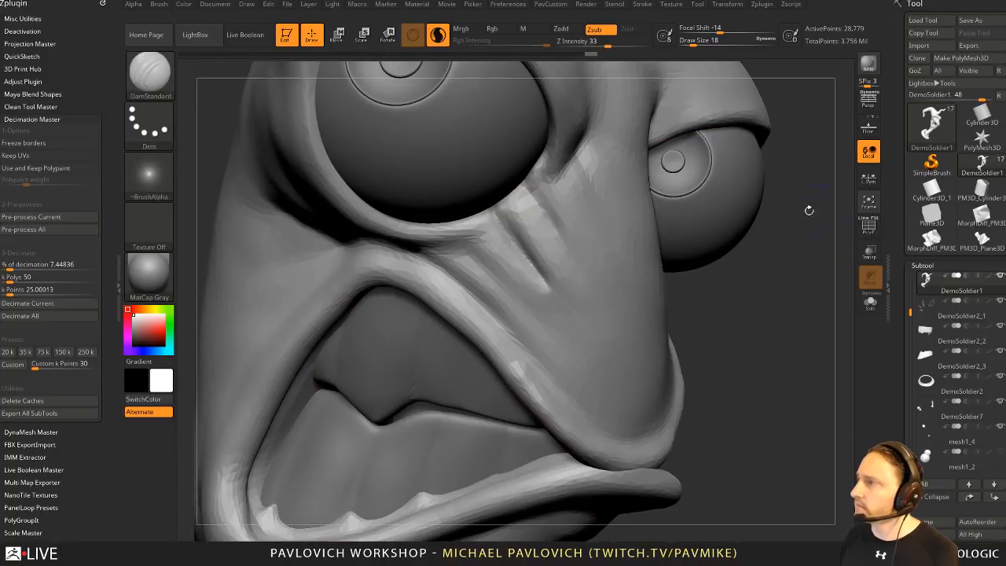
left_click_drag(469, 251, 537, 323)
Step: Carve more creases below the eye, along the brow and at the front antenna's base with DamStandard at draw size 22
left_click_drag(745, 301, 742, 470, "alt")
key("s")
mouse_move(566, 317)
left_mouse_down()
mouse_move(576, 318)
mouse_move(525, 375)
mouse_move(559, 366)
left_mouse_up()
left_click_drag(745, 162, 567, 188)
left_click_drag(432, 225, 492, 211)
left_click_drag(659, 181, 588, 161)
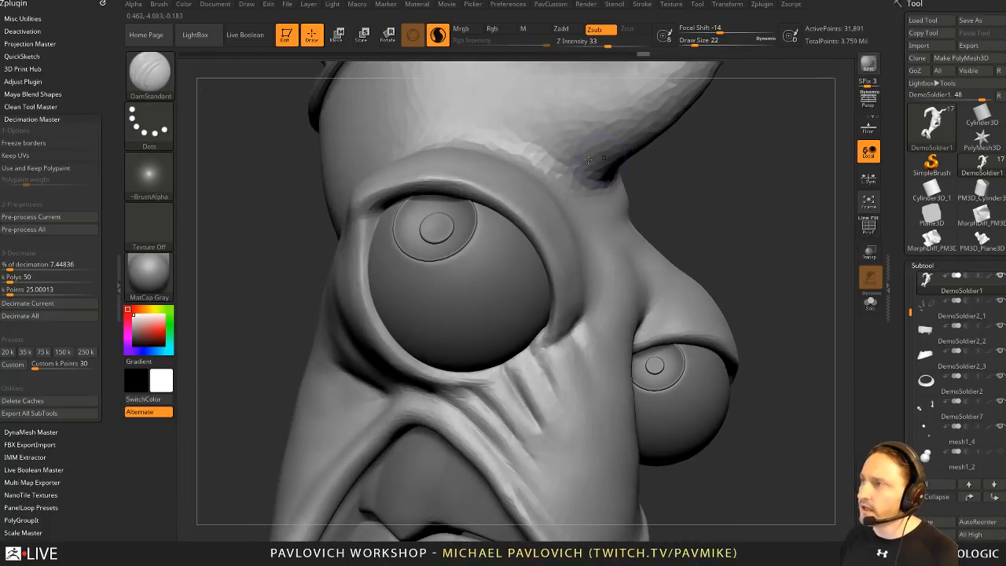
Step: Pull small lash-like spikes out of the large eye's outer upper eyelid with the SnakeHook brush at draw size 18
left_click_drag(241, 418, 282, 460, "alt")
key("b")
key("s")
key("h")
mouse_move(284, 538)
left_mouse_down()
mouse_move(258, 503)
mouse_move(250, 452)
left_mouse_up()
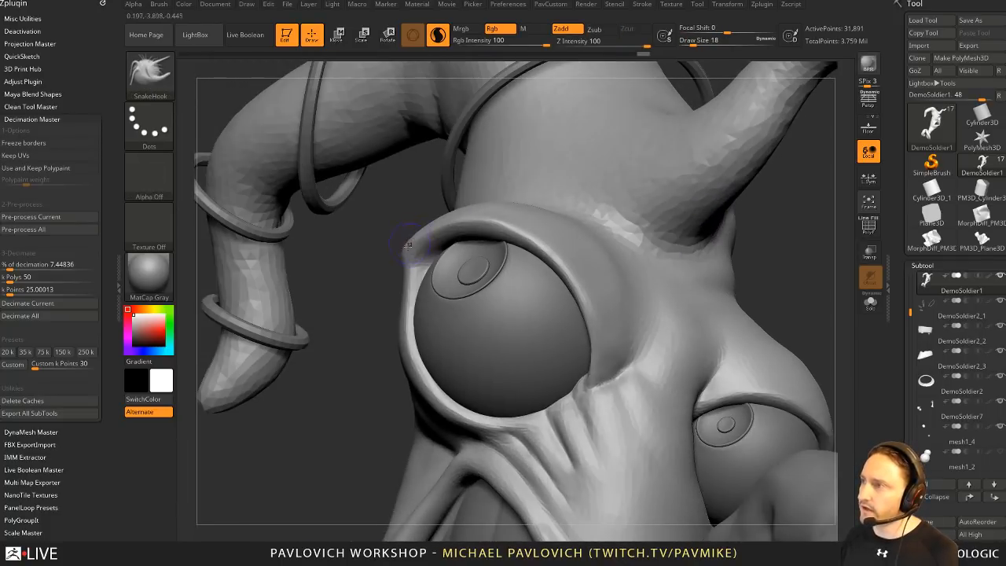
mouse_move(402, 251)
left_mouse_down()
mouse_move(372, 234)
mouse_move(379, 200)
mouse_move(402, 209)
left_mouse_up()
left_click_drag(202, 425, 318, 435)
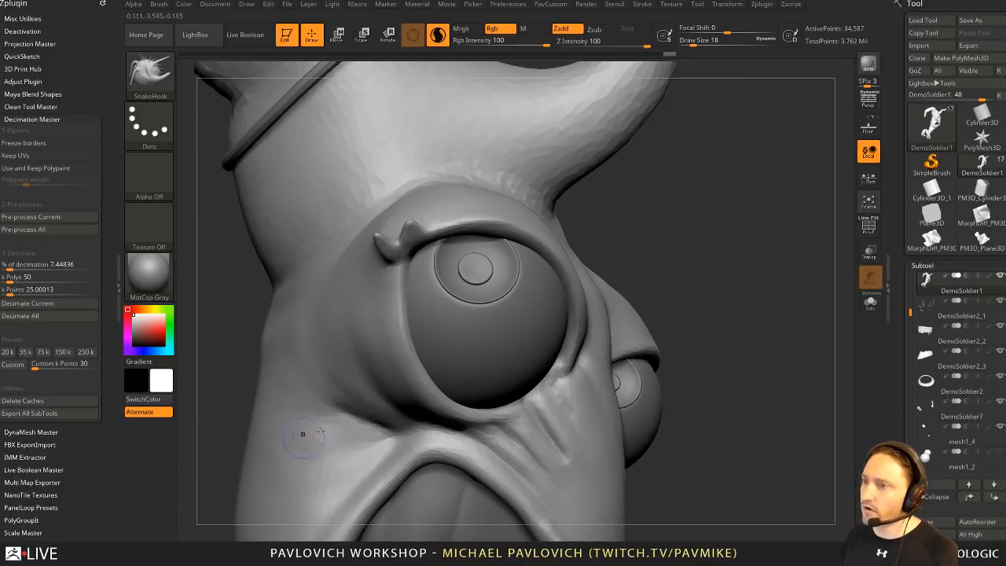
Step: Select the Spiral brush, try twisting the large eye's lash spikes at draw size 65, and undo the twist
key("b")
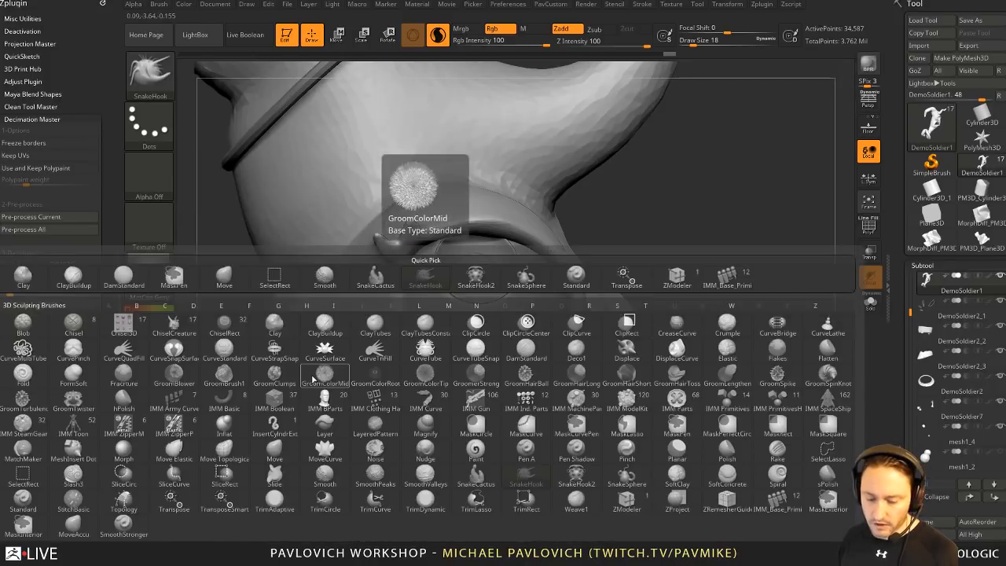
key("s")
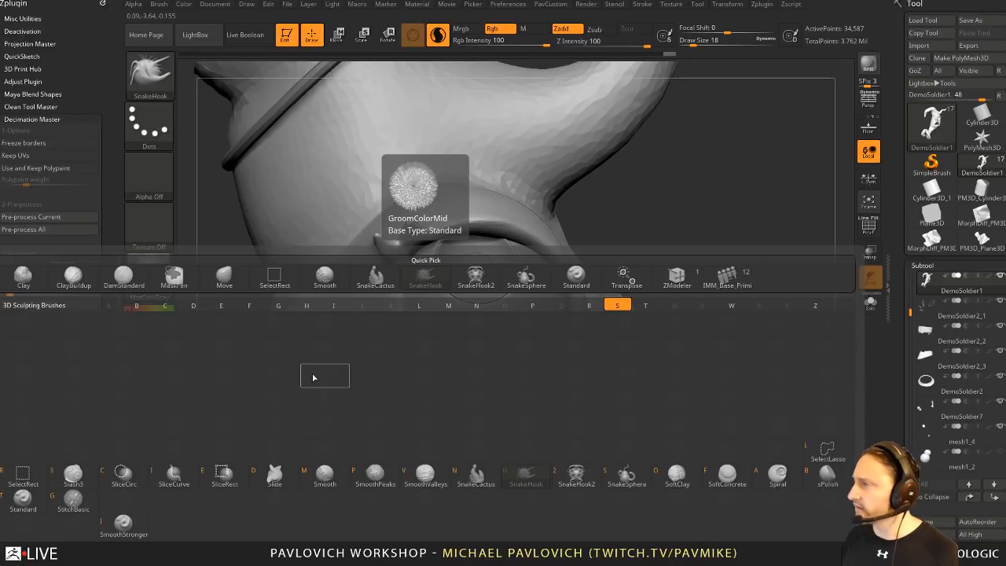
key("p")
key("s")
mouse_move(378, 268)
left_mouse_down()
mouse_move(392, 267)
mouse_move(387, 251)
left_mouse_up()
mouse_move(660, 283)
left_mouse_down("alt")
mouse_move(660, 228)
mouse_move(618, 269)
left_mouse_up("alt")
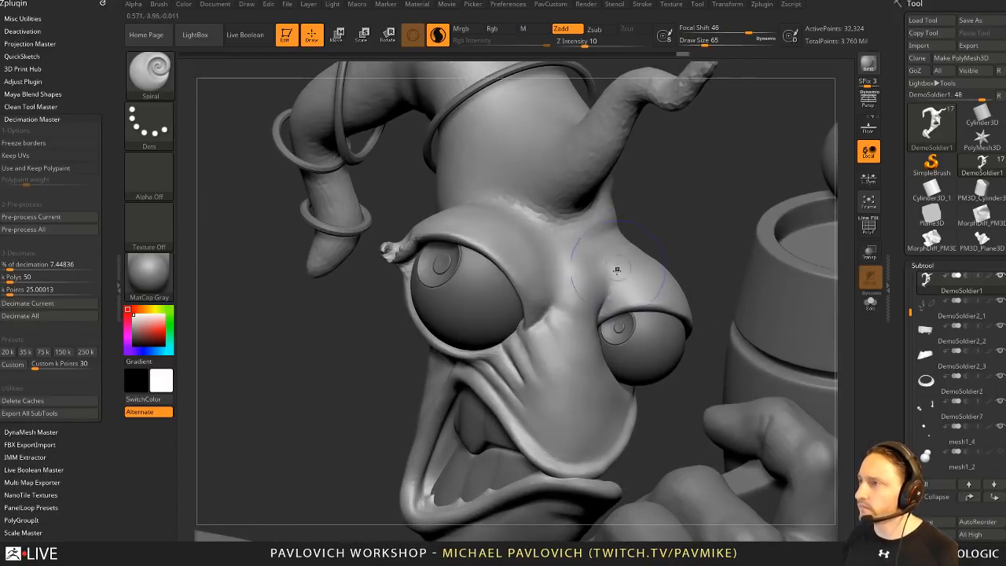
key("ctrl+z")
Step: Try curling the large eye's lash spikes with the Spiral brush at draw size 51, and undo the strokes
key("s")
left_click_drag(406, 251, 383, 245)
key("ctrl+z")
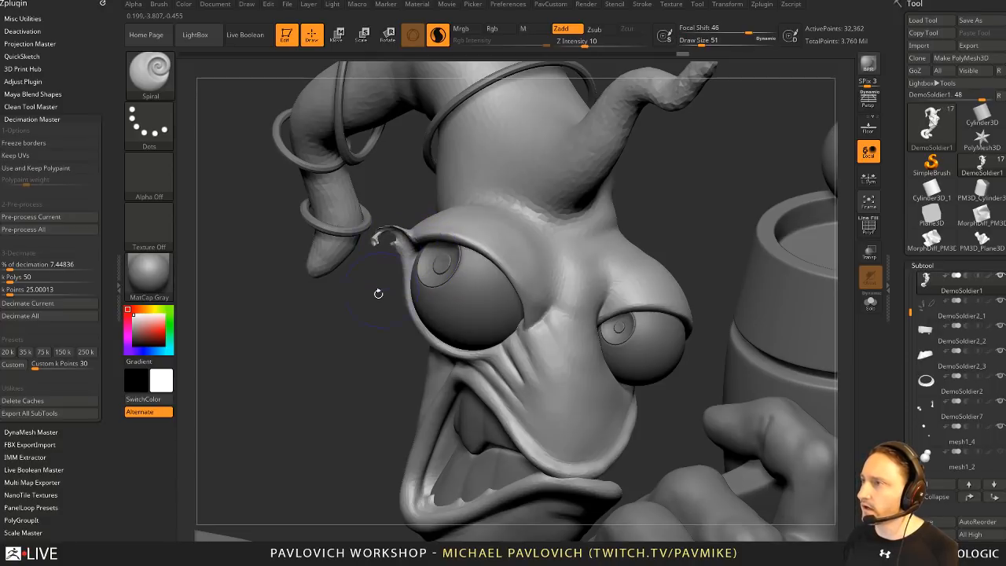
key("ctrl+z")
Step: Twist the outer upper eyelid of the smaller eye with the Spiral brush, trying draw sizes 23 and 33
key("s")
left_click_drag(685, 275, 676, 276)
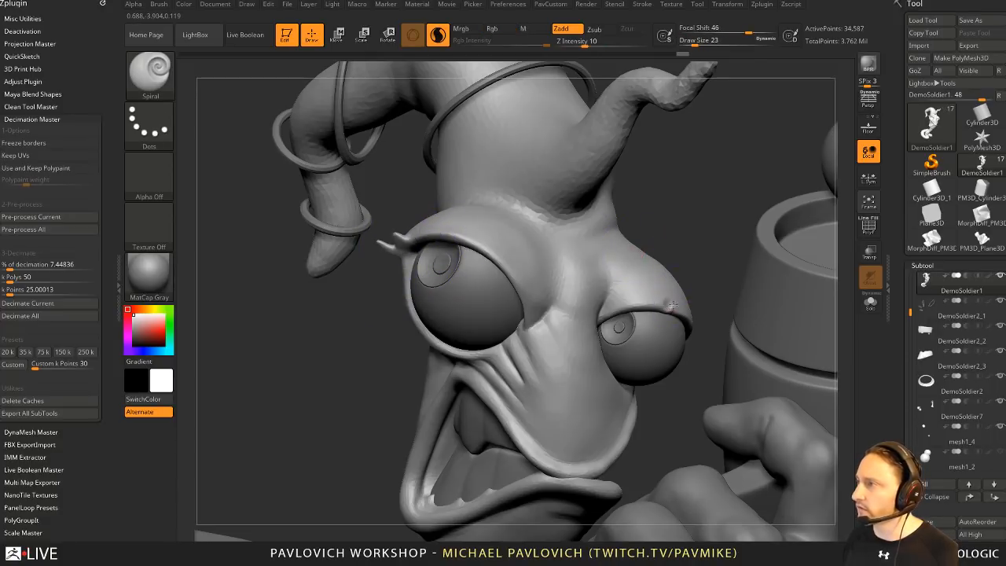
key("ctrl+z")
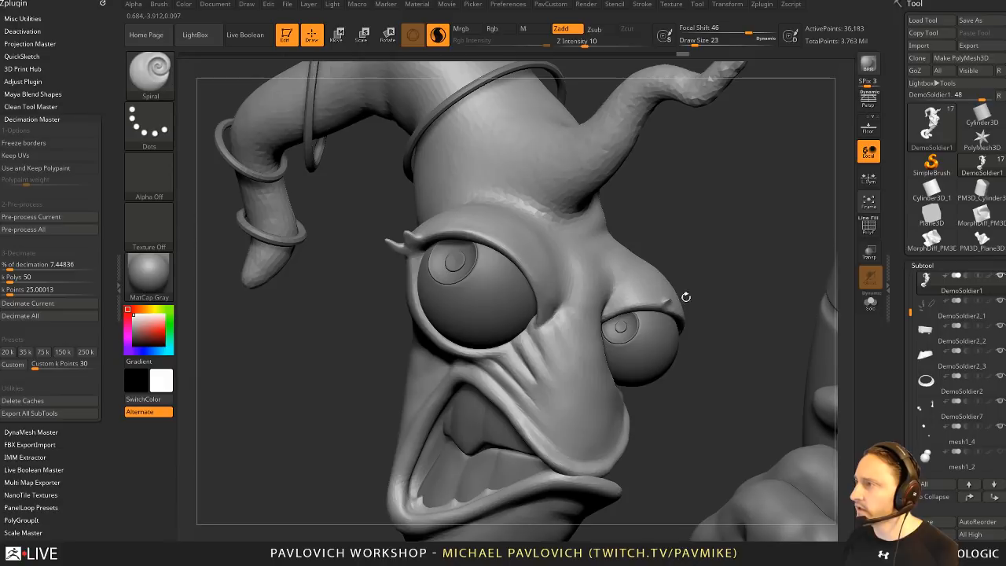
key("ctrl+z")
key("s")
left_click_drag(664, 303, 667, 303)
left_click_drag(666, 304, 687, 316)
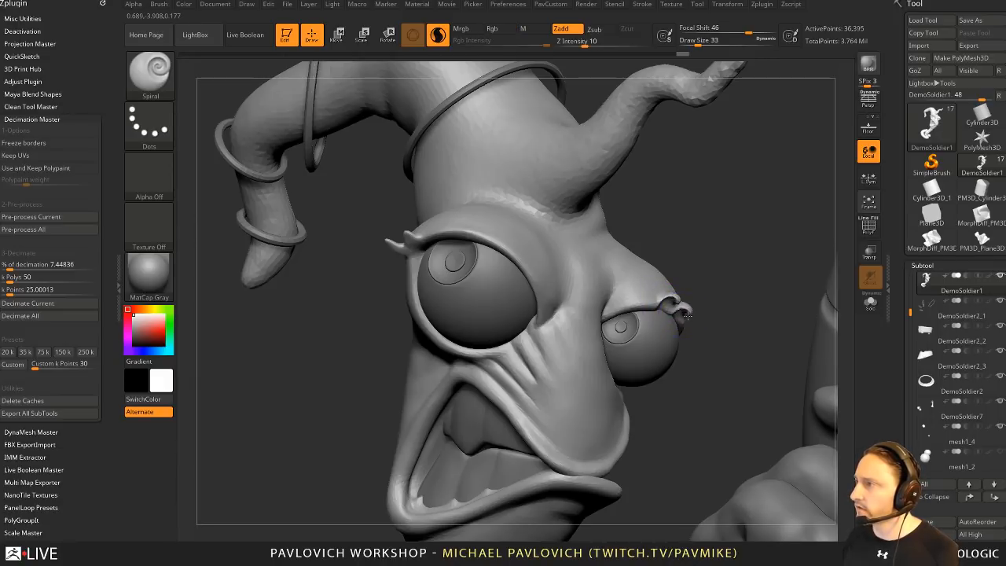
Step: Curl the smaller eye's upper eyelid edge into small spirals with the Spiral brush at draw size 33
right_click_drag(688, 316, 692, 330)
mouse_move(686, 333)
left_mouse_down()
mouse_move(691, 314)
mouse_move(643, 293)
mouse_move(619, 296)
left_mouse_up()
right_click_drag(675, 246, 697, 313)
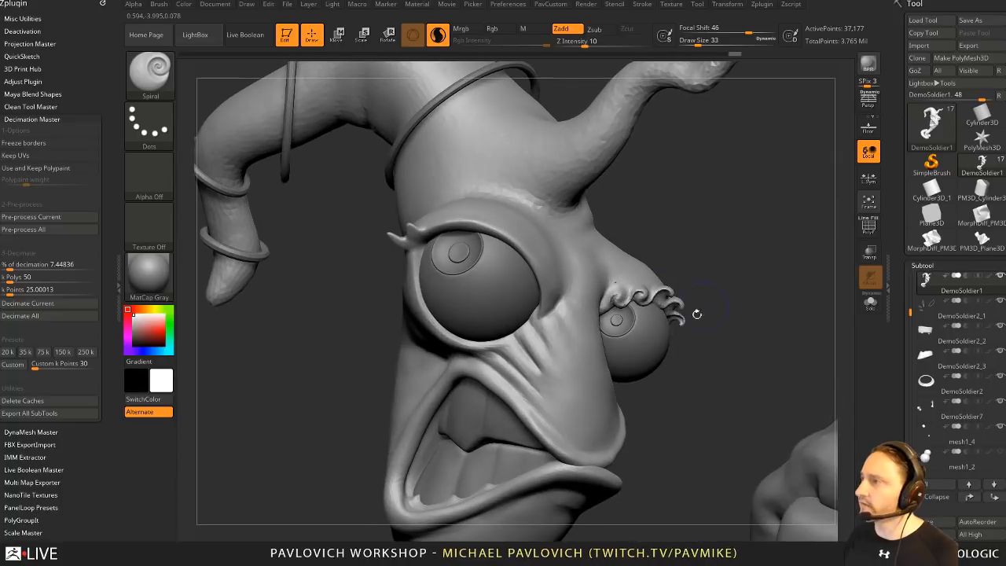
Step: Twist the large eye's outer lashes with the Spiral brush, then continue at draw size 41
left_click_drag(436, 221, 439, 213)
mouse_move(676, 226)
right_mouse_down("ctrl")
mouse_move(655, 189)
mouse_move(631, 271)
right_mouse_up("ctrl")
key("s")
left_click_drag(631, 276, 618, 252)
right_click_drag(626, 253, 655, 252)
mouse_move(651, 246)
left_mouse_down()
mouse_move(658, 234)
mouse_move(612, 249)
mouse_move(609, 240)
mouse_move(663, 230)
mouse_move(608, 237)
mouse_move(619, 250)
mouse_move(589, 258)
mouse_move(662, 272)
left_mouse_up()
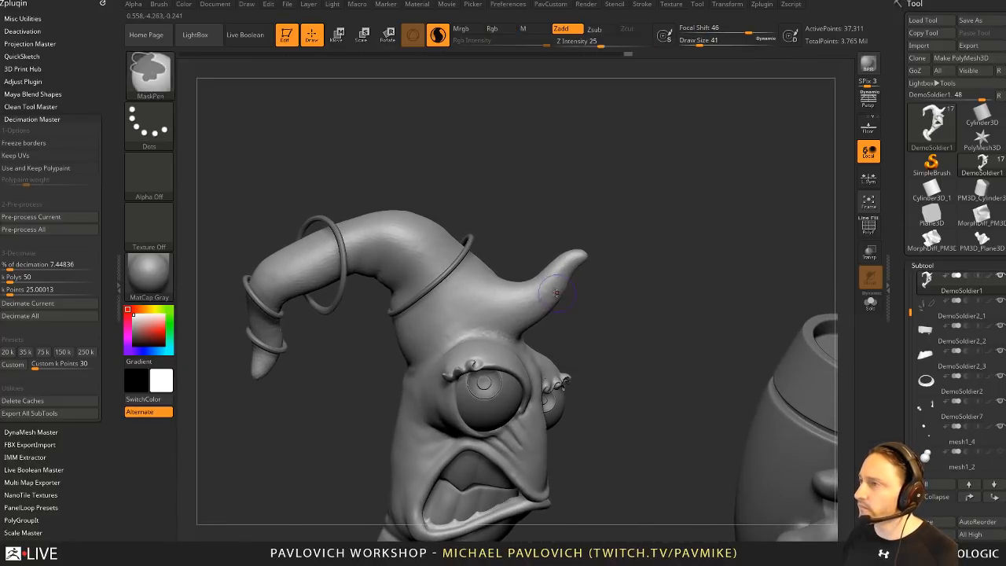
Step: Select the Standard brush, try a stroke from the head's horn across its base, and undo the stroke
key("b")
key("s")
key("t")
left_click_drag(559, 277, 454, 310)
key("ctrl+z")
Step: Examine the Sculptris Pro and Lazy Mouse options in the stroke settings
mouse_move(642, 4)
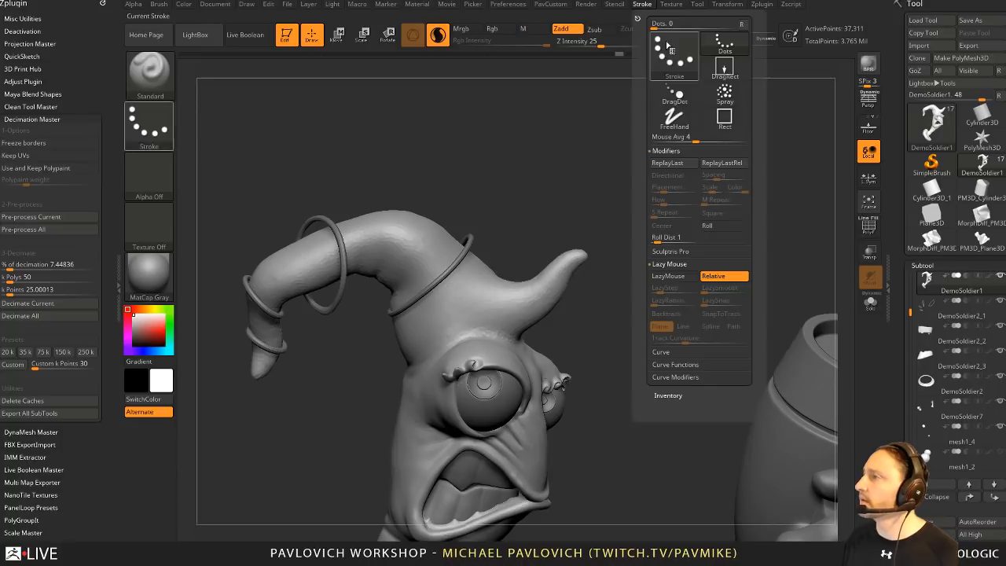
left_click(674, 251)
left_click(699, 277)
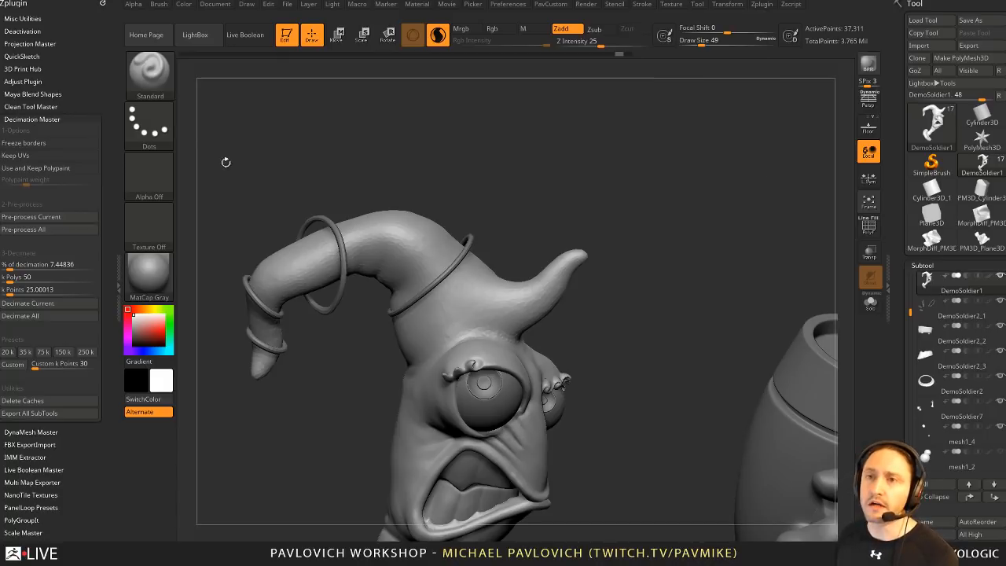
Step: Select the torso subtool and inspect its polygon density with the wireframe shown briefly
left_click_drag(685, 173, 641, 163)
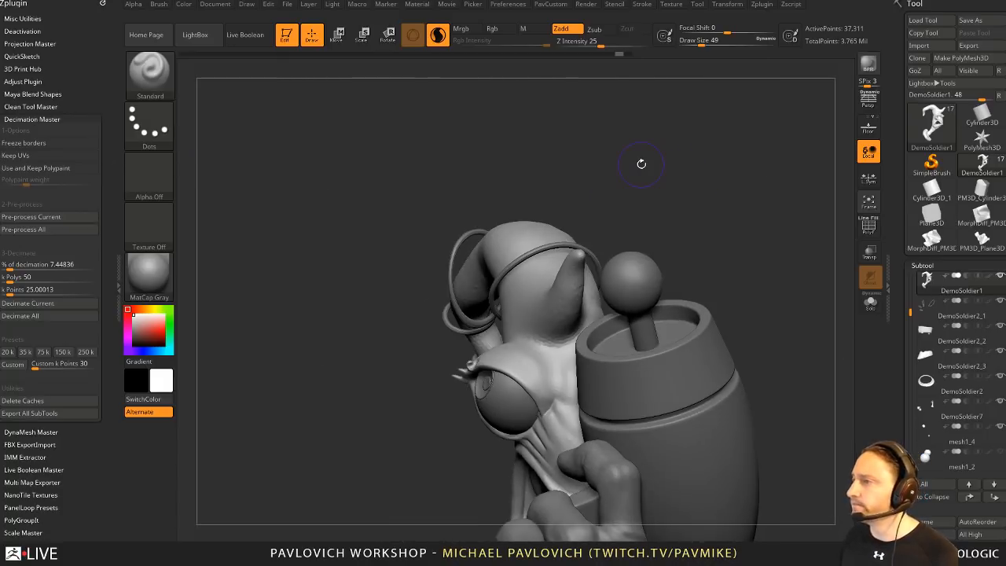
left_click_drag(703, 105, 773, 142)
left_click_drag(773, 177, 769, 173)
left_click(612, 392, "alt")
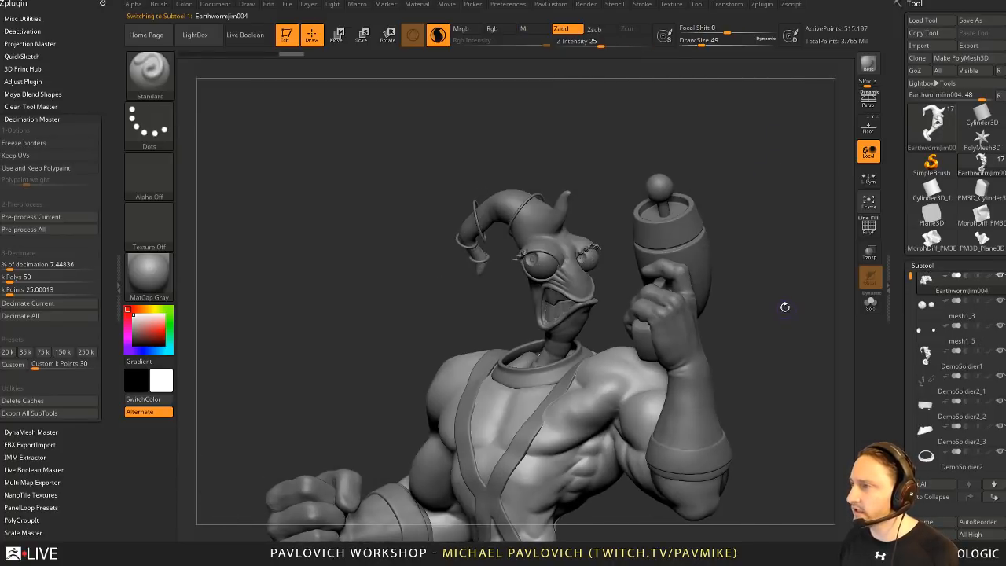
left_click_drag(784, 306, 797, 312)
left_click(797, 313, "ctrl")
left_click(868, 226)
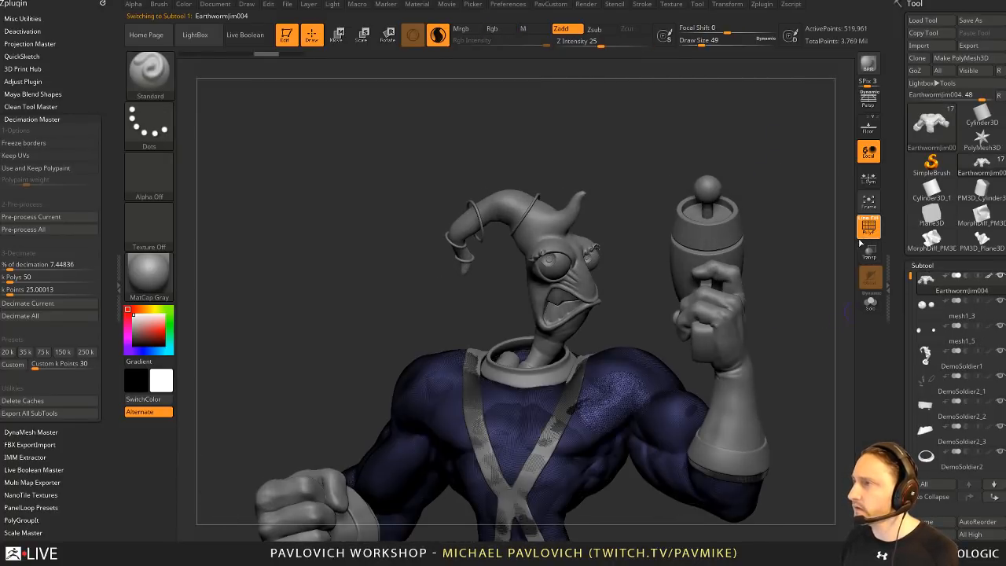
left_click(868, 226)
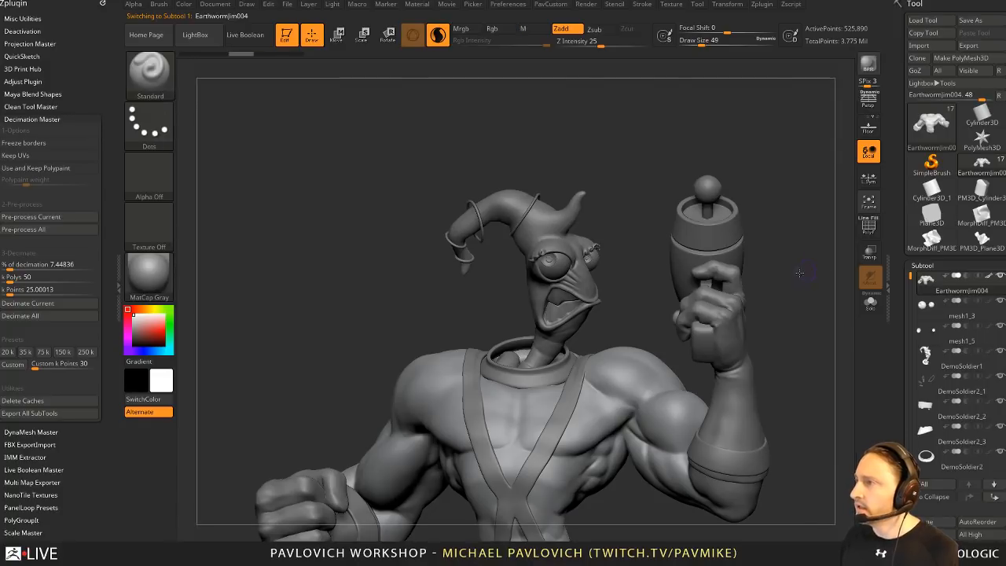
left_click_drag(799, 273, 776, 273)
Step: Switch to the worm's head subtool and pull the snout beside the mouth with the Move brush at draw size 74
key("s")
left_click_drag(572, 279, 578, 282)
left_click(581, 283, "alt")
mouse_move(778, 262)
left_mouse_down()
mouse_move(791, 256)
mouse_move(780, 258)
left_mouse_up()
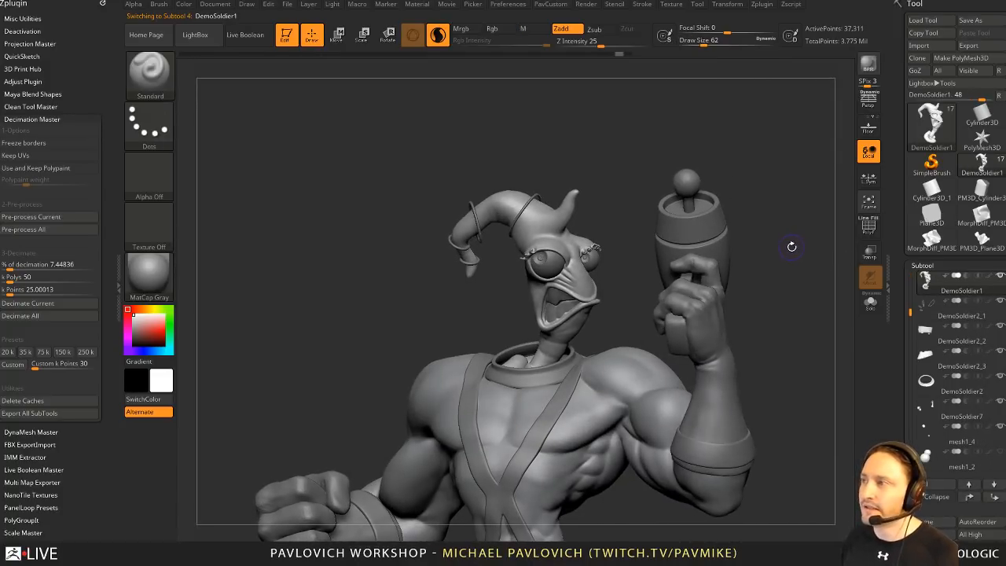
left_click_drag(621, 154, 715, 345, "alt")
key("s")
key("s")
key("b")
key("m")
key("v")
left_click_drag(653, 297, 587, 240)
Step: Add fine strokes along the upper lip near the mouth's corner with the Standard brush at draw size 13
key("b")
key("s")
key("t")
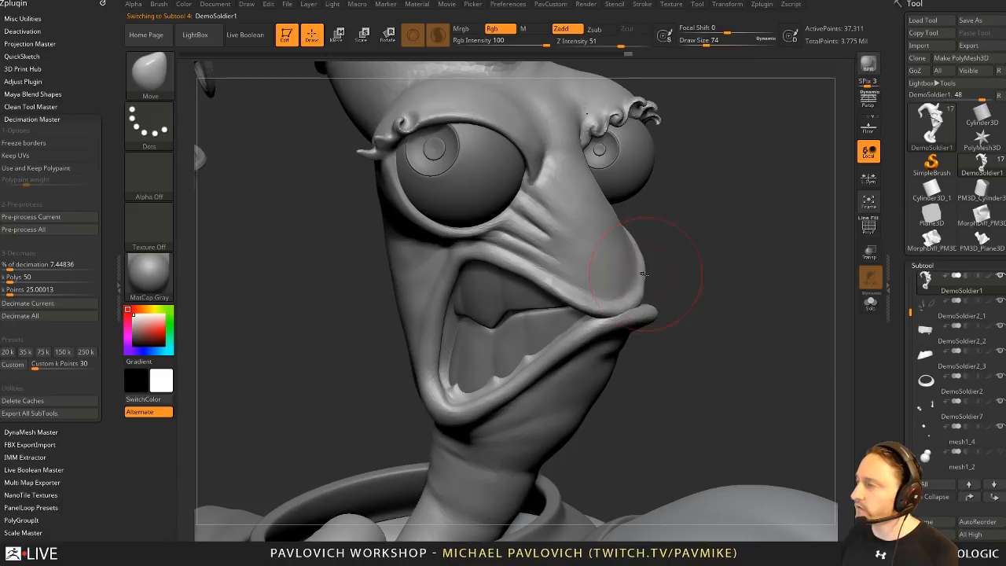
key("s")
left_click_drag(586, 307, 567, 297)
key("s")
left_click_drag(678, 269, 662, 313, "alt")
mouse_move(610, 349)
left_mouse_down()
mouse_move(693, 318)
mouse_move(594, 355)
left_mouse_up()
left_click_drag(628, 318, 668, 315)
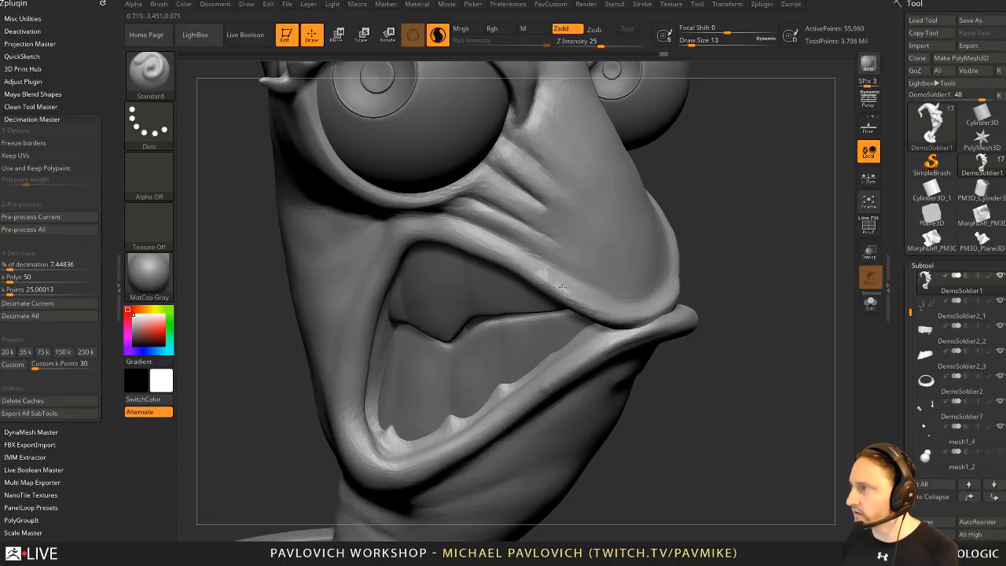
left_click_drag(597, 313, 628, 316)
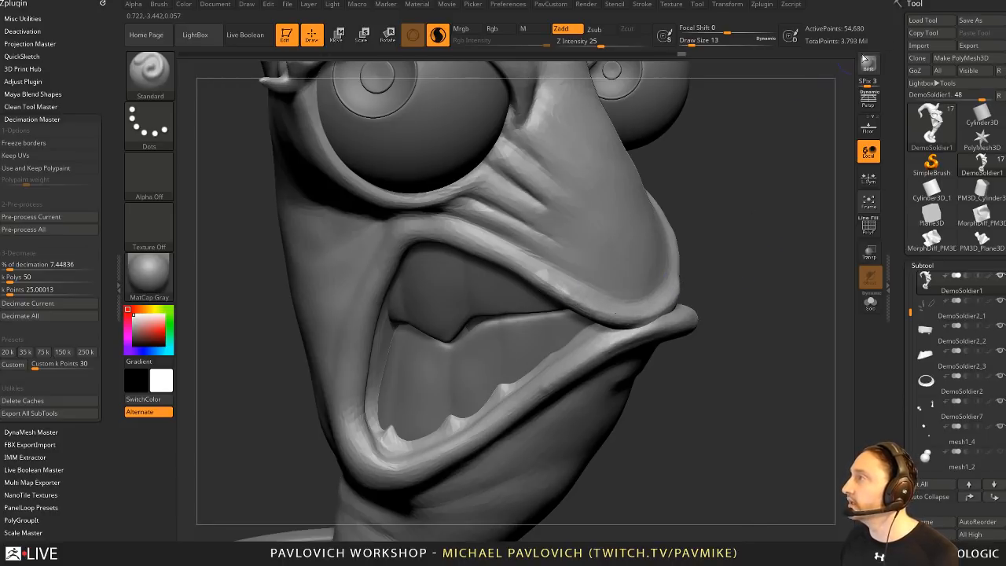
Step: Load the tool PavlovichSphereChallenge.ZTL from the Octopus folder inside Recording
left_click(922, 19)
scroll(126, 142, "up", 5)
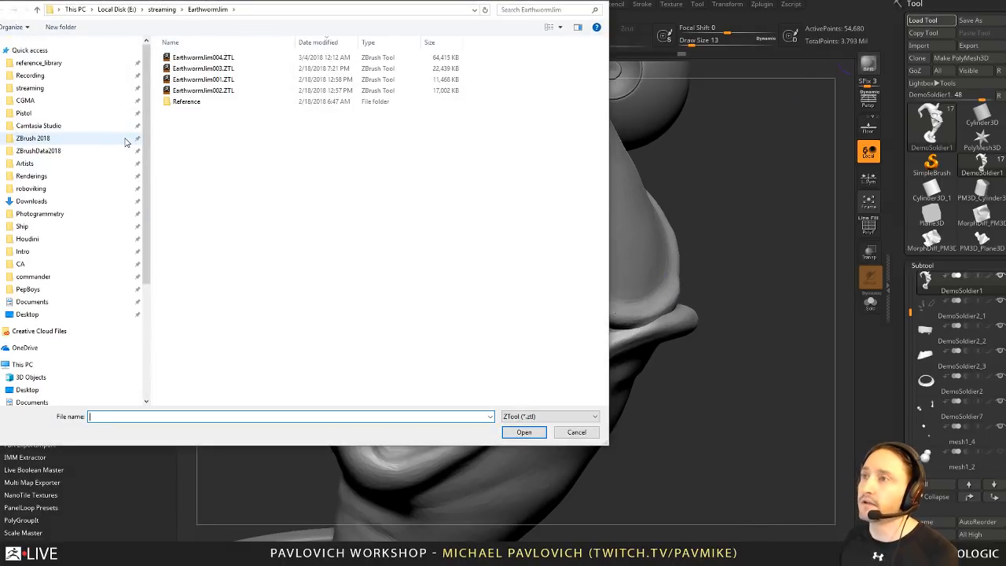
left_click(161, 9)
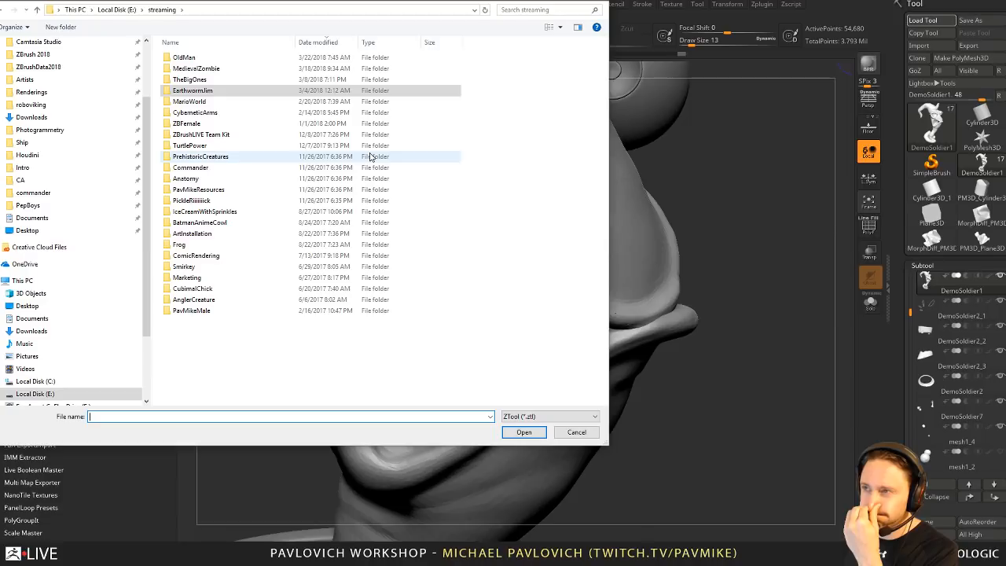
scroll(50, 101, "up", 4)
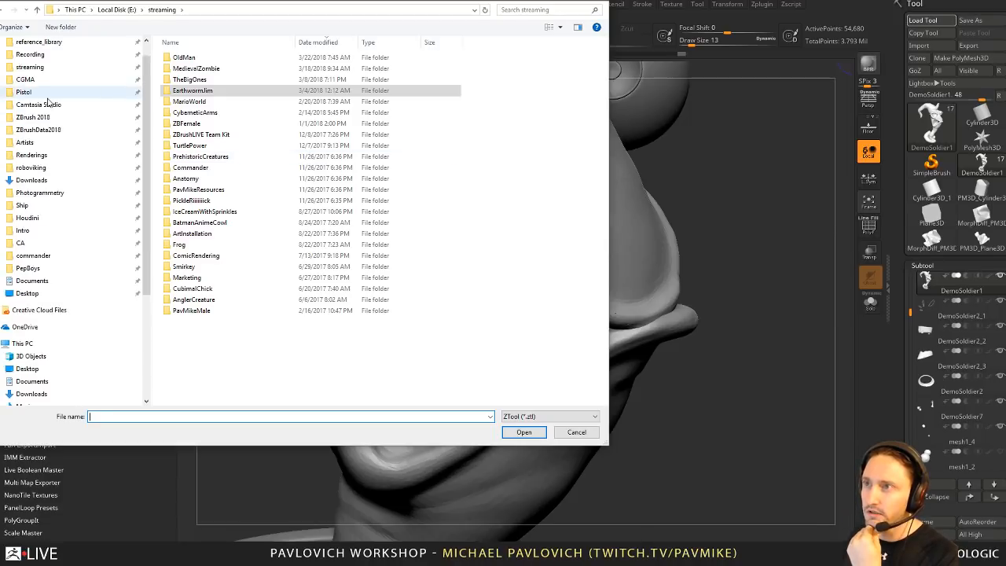
left_click(118, 78)
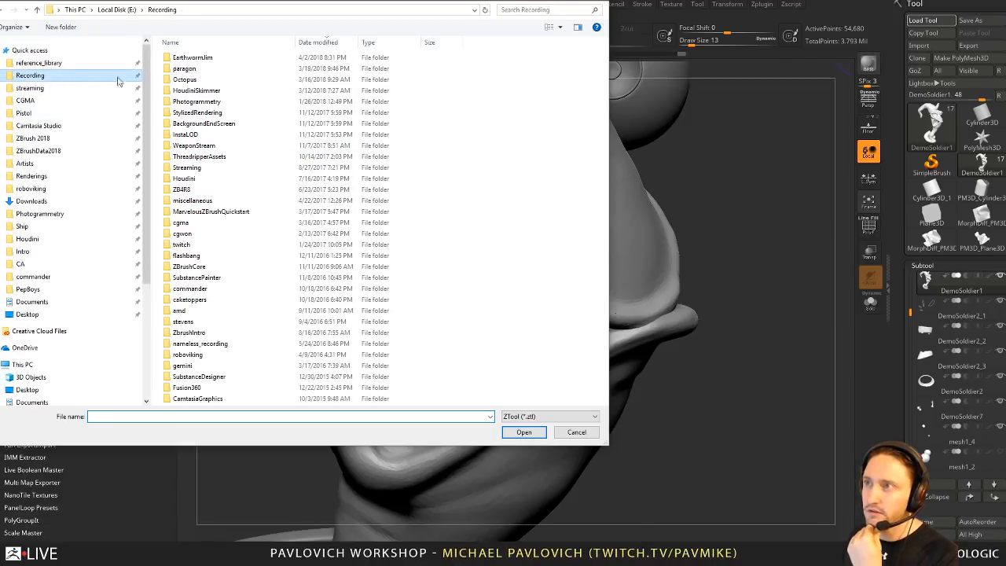
double_click(208, 80)
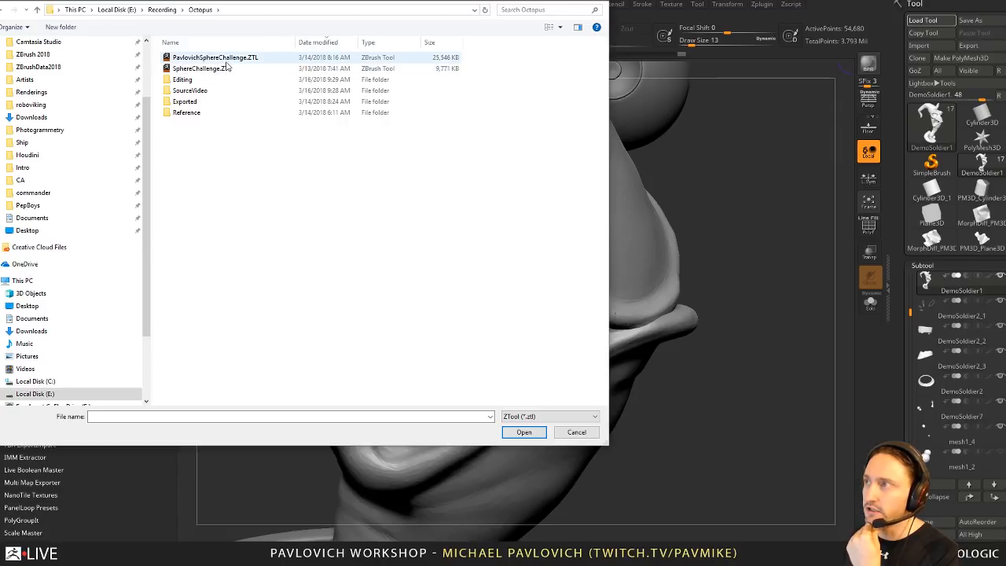
double_click(229, 63)
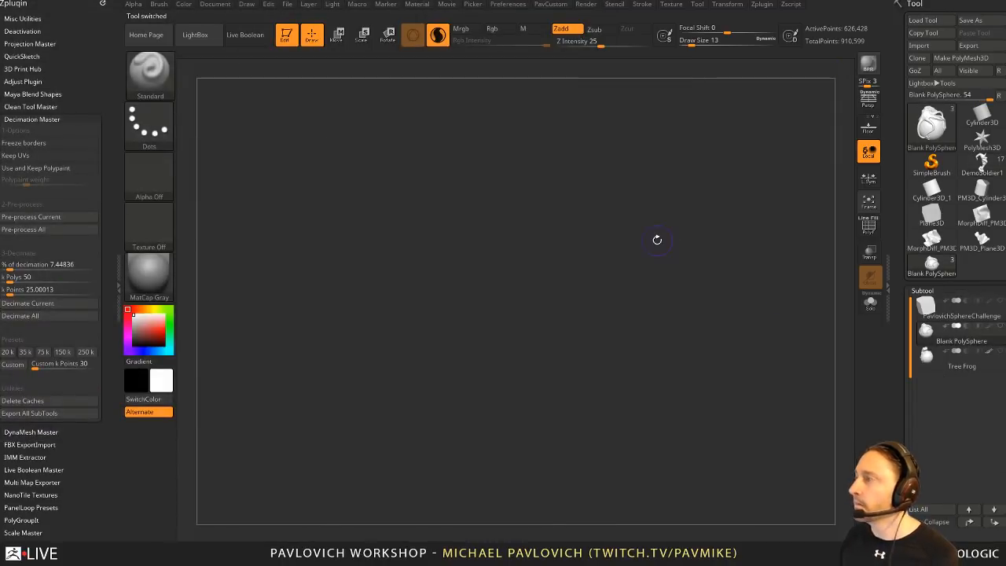
Step: Show the octopus model's wireframe and examine its mesh density and polygroups around the sphere
left_click_drag(822, 138, 517, 191)
left_click(868, 227)
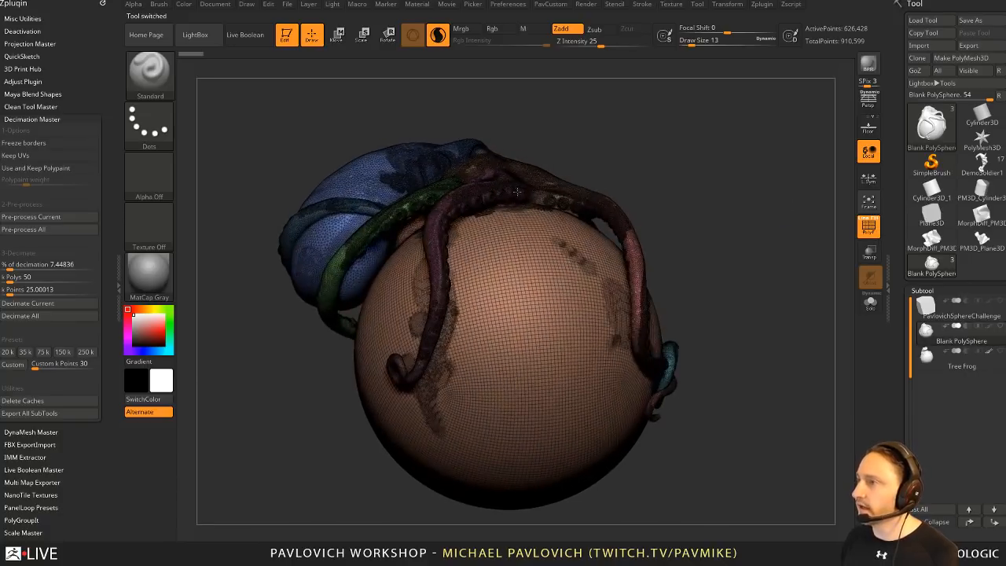
left_click_drag(801, 232, 757, 265)
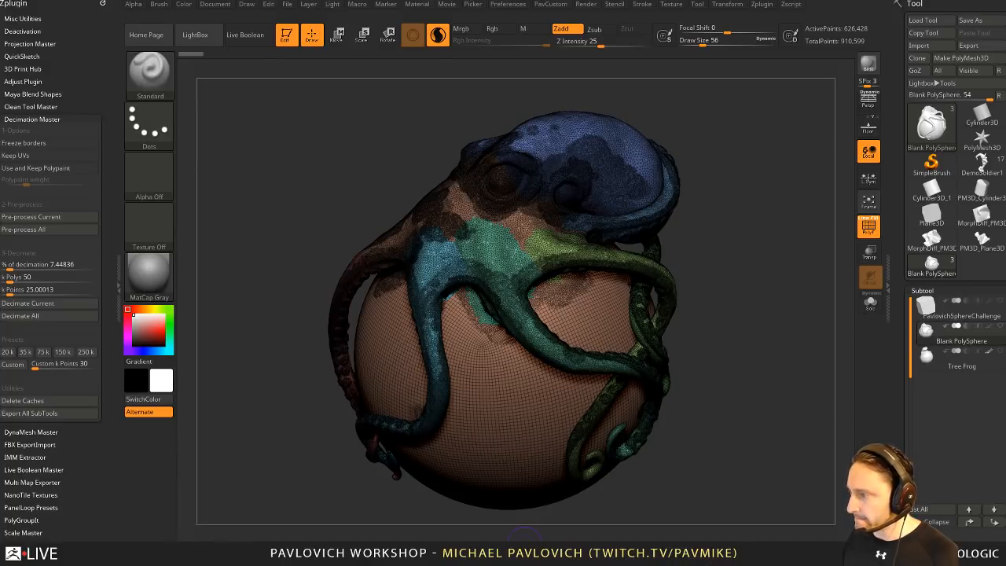
Step: Switch to YouTube in the browser and open the Sculptris Pro Project Primitive Earthworm Jim speedsculpt video in the enlarged player
left_click_drag(525, 542, 429, 2)
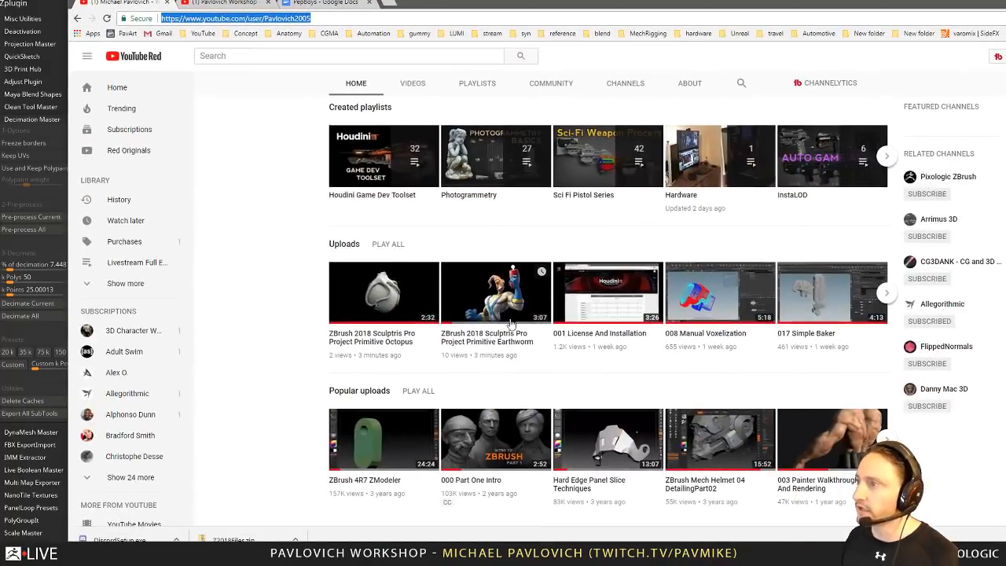
left_click(482, 333)
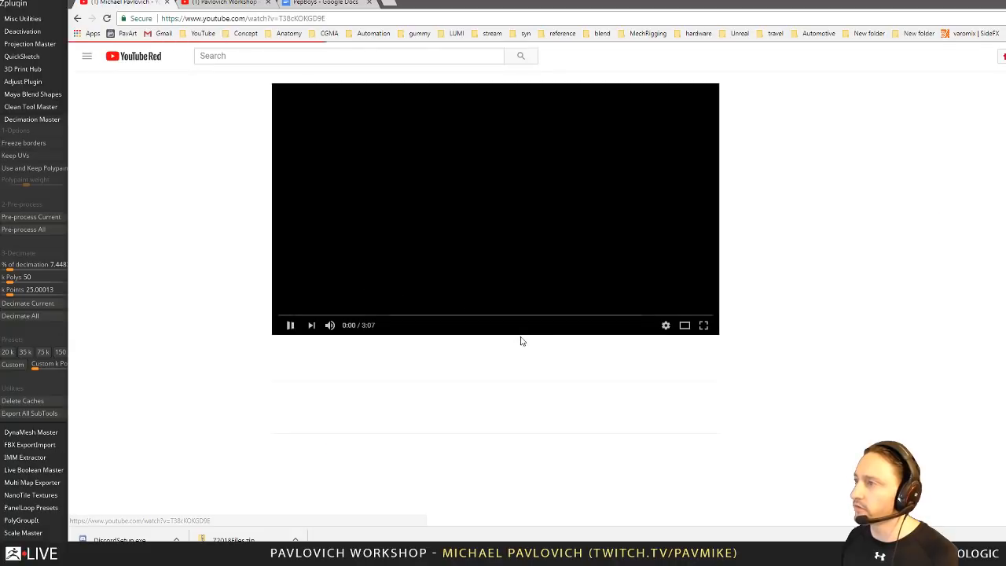
left_click(687, 331)
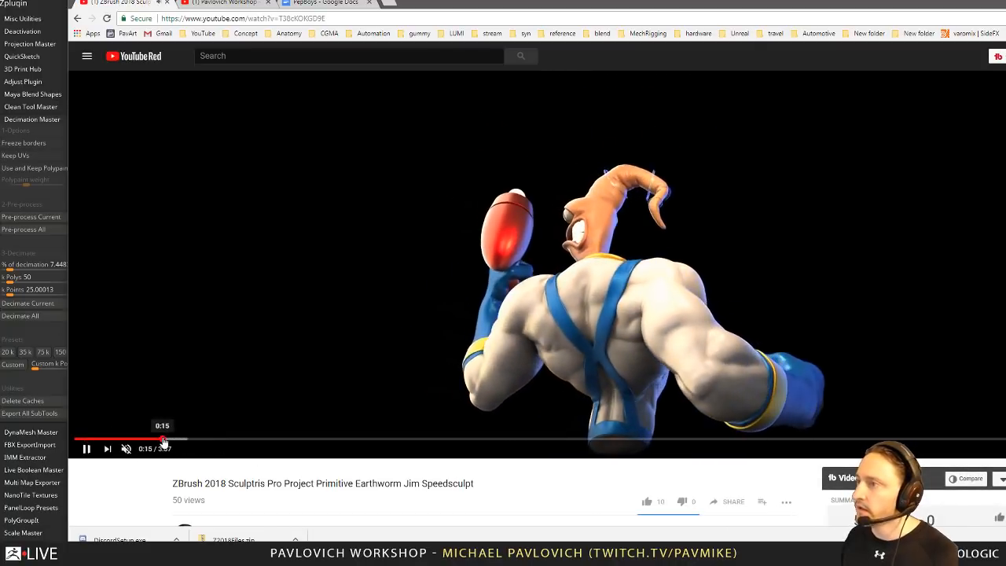
Step: Replay the speedsculpt video from near its beginning and pause it at 1:09
left_click(162, 439)
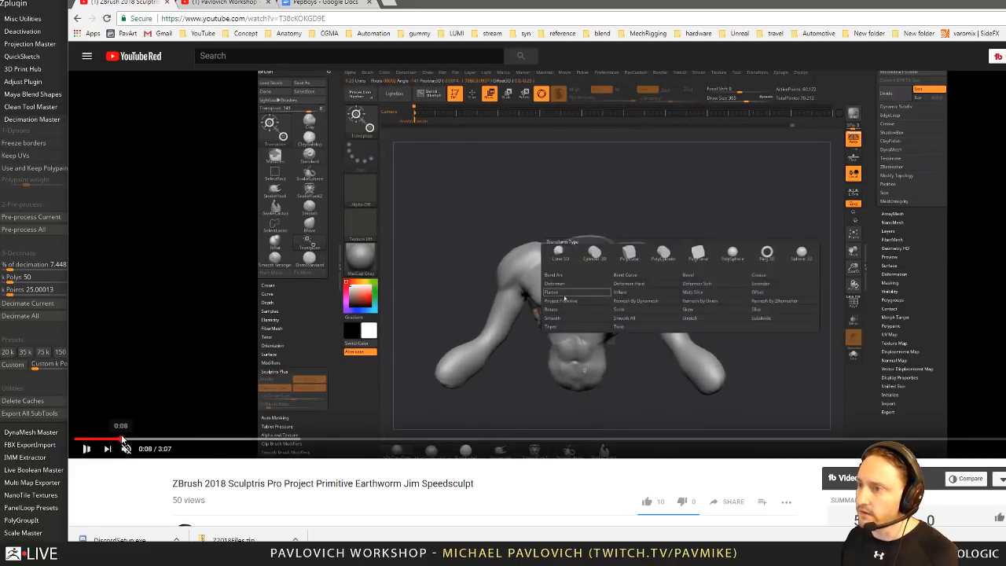
left_click(90, 438)
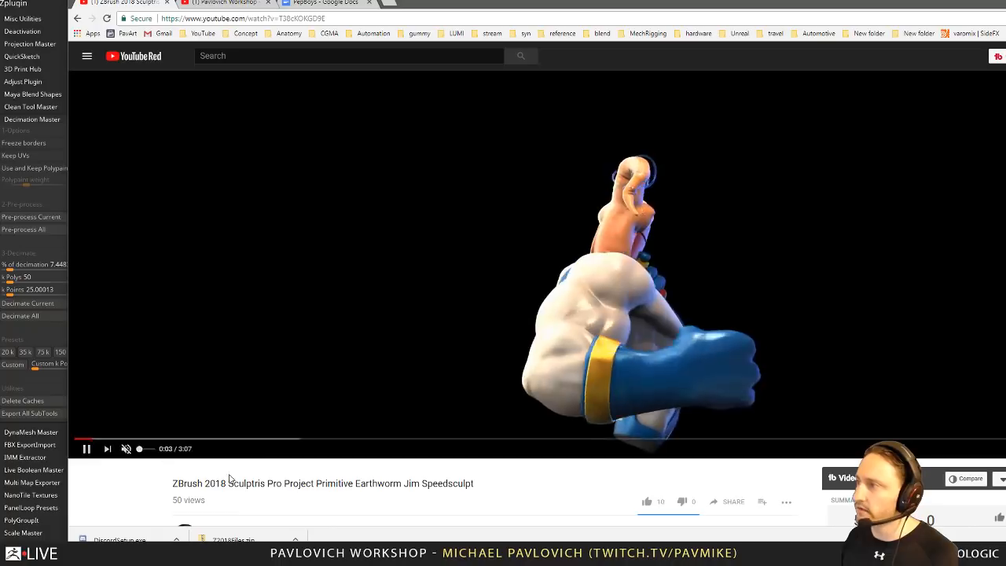
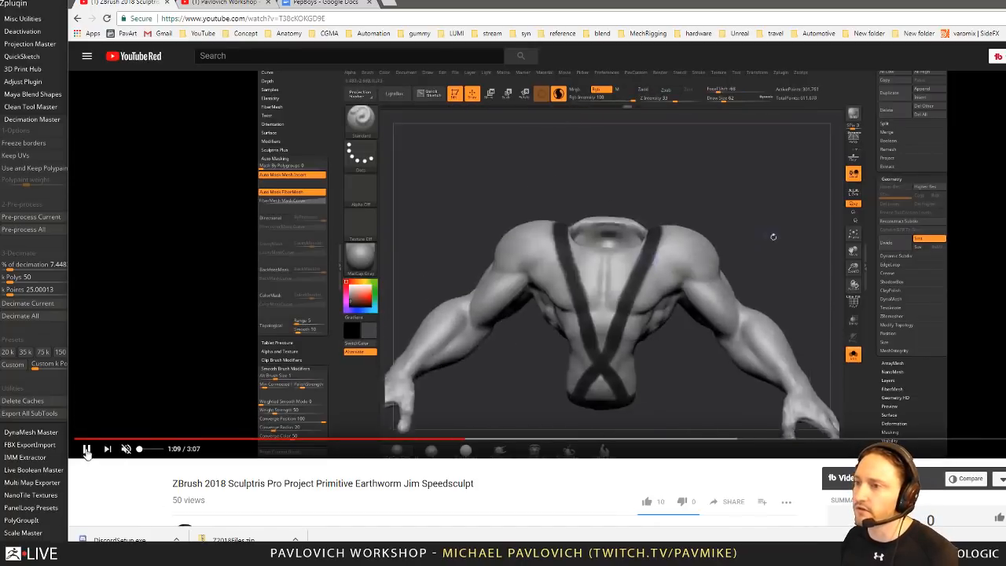
left_click(87, 450)
Step: Return to ZBrush, hide the octopus model's wireframe, and view the model from another side
left_click(31, 0)
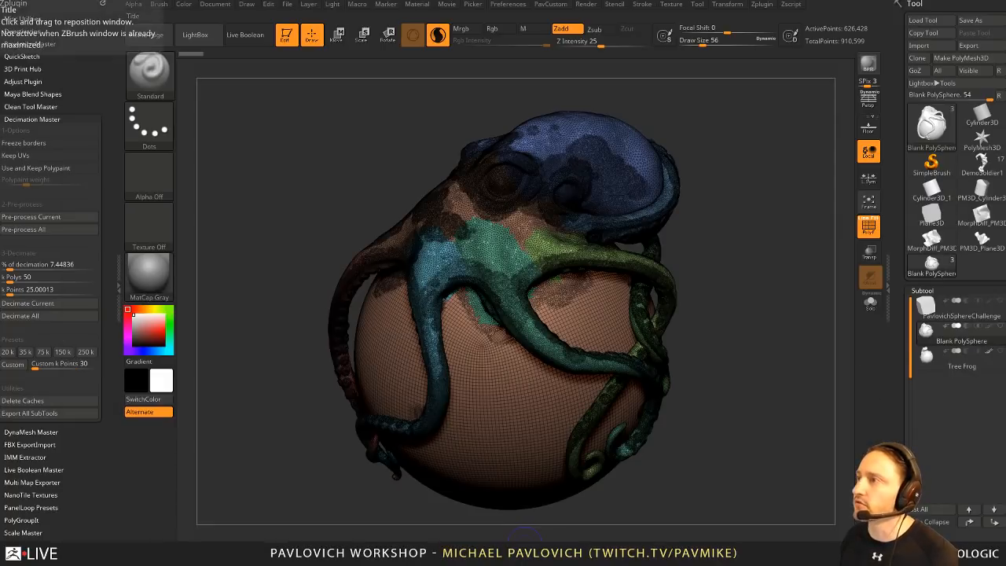
left_click_drag(758, 169, 882, 258)
left_click(871, 228)
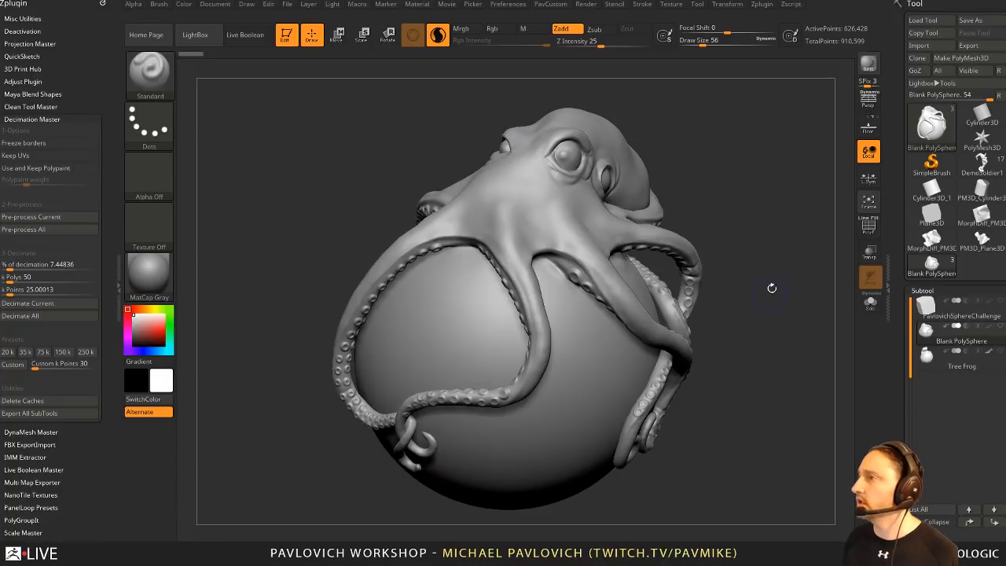
left_click_drag(792, 225, 796, 247)
Step: Switch to the Cylinder3D primitive and convert it to a PolyMesh3D
left_click(981, 114)
left_click_drag(746, 283, 710, 272)
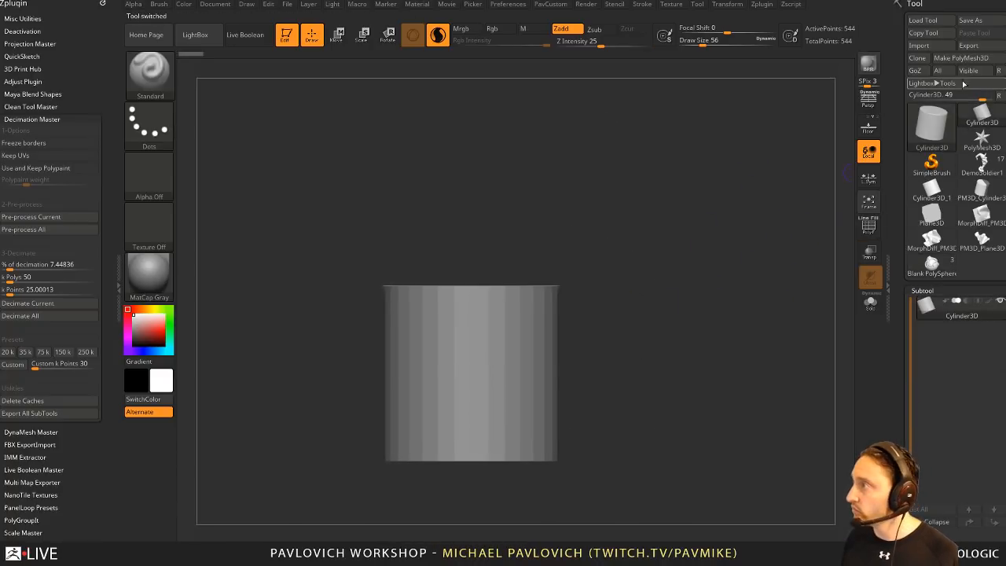
Step: Select the IMM Curve brush and choose its Necklace Link insert mesh
key("b")
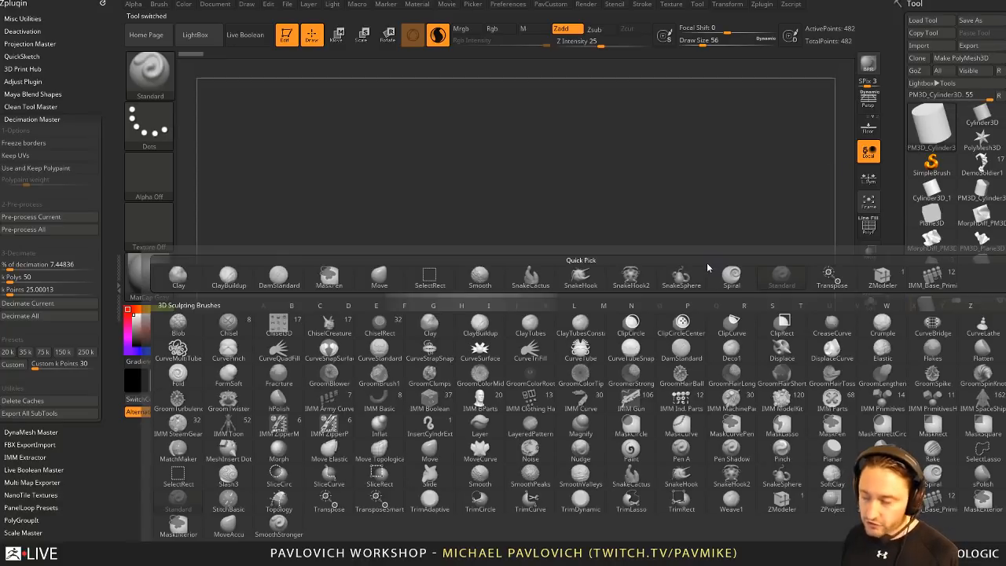
left_click(438, 354)
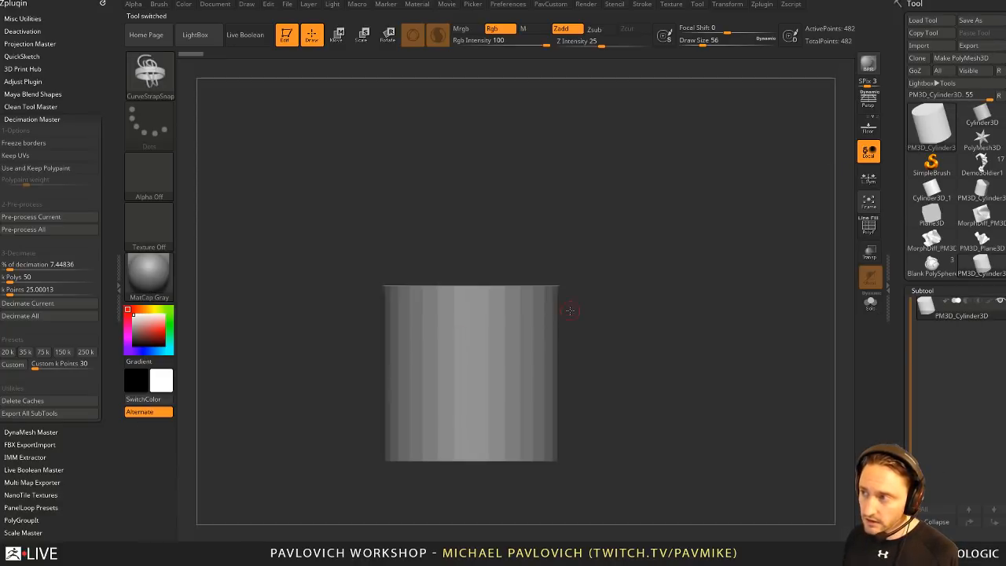
key("b")
key("c")
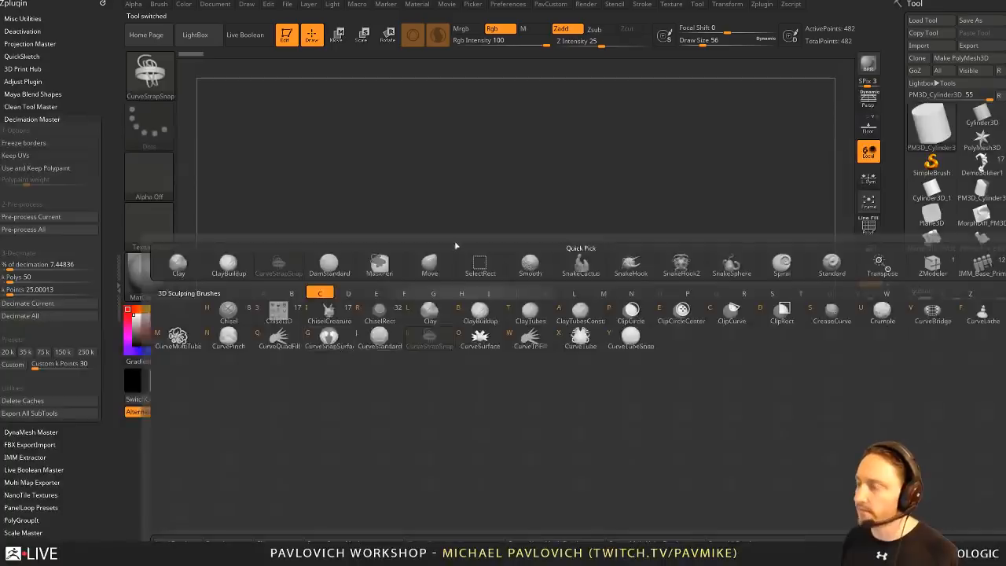
key("b")
key("i")
left_click(525, 284)
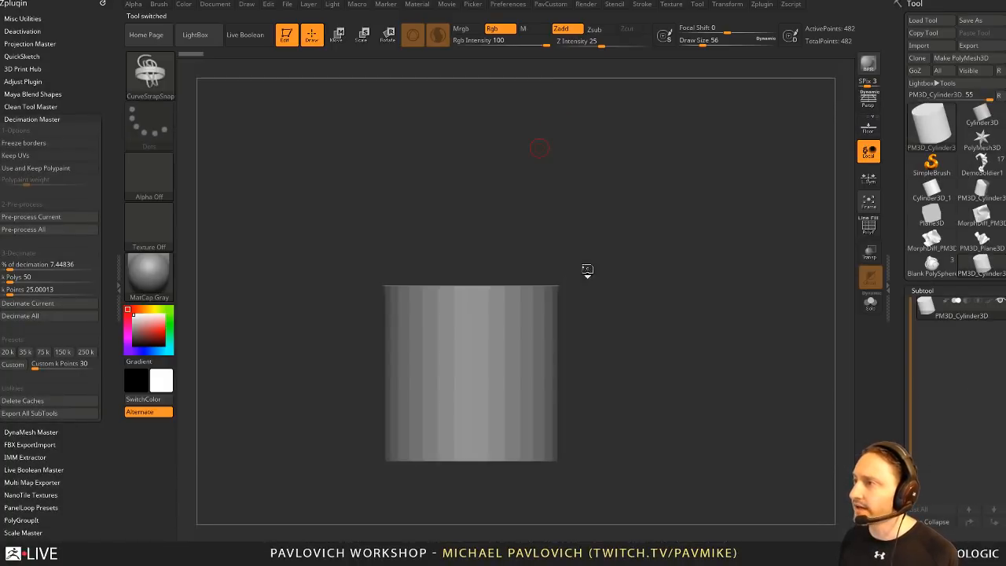
key("m")
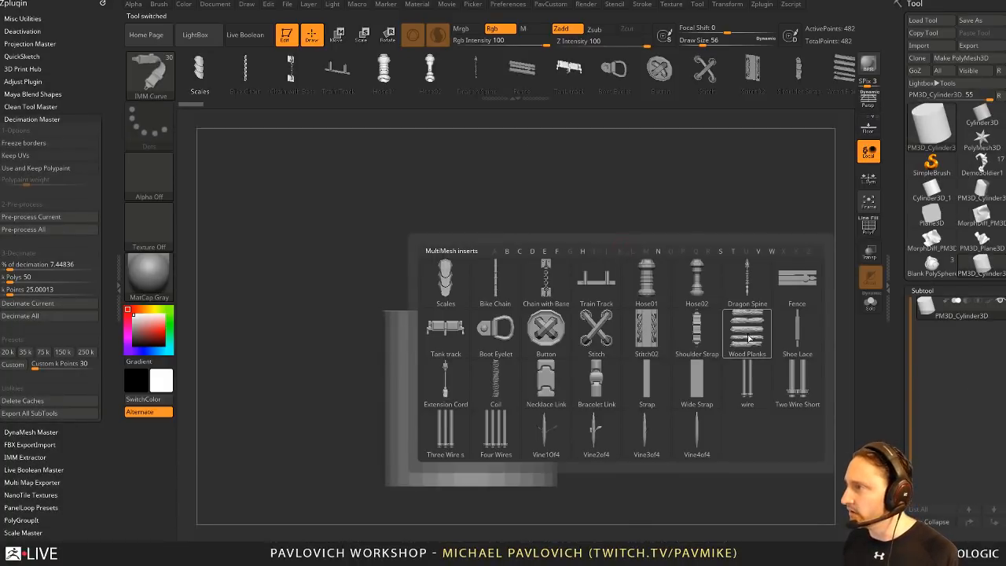
left_click(540, 384)
Step: Set the draw size to 120 and draw a wavy strand of necklace links outward from the cylinder's side
key("s")
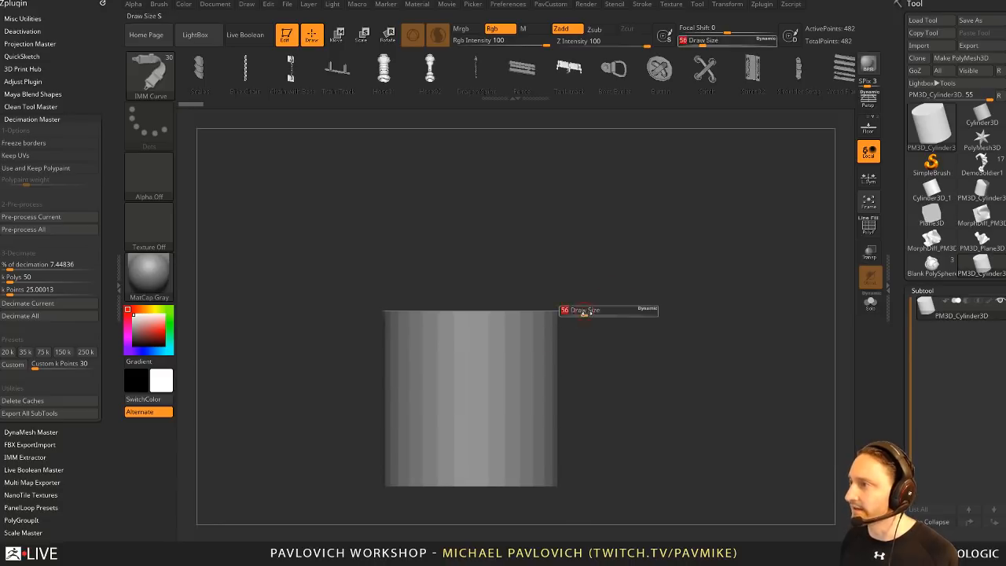
left_click_drag(464, 367, 774, 225)
mouse_move(747, 416)
left_mouse_down()
mouse_move(662, 359)
mouse_move(656, 338)
left_mouse_up()
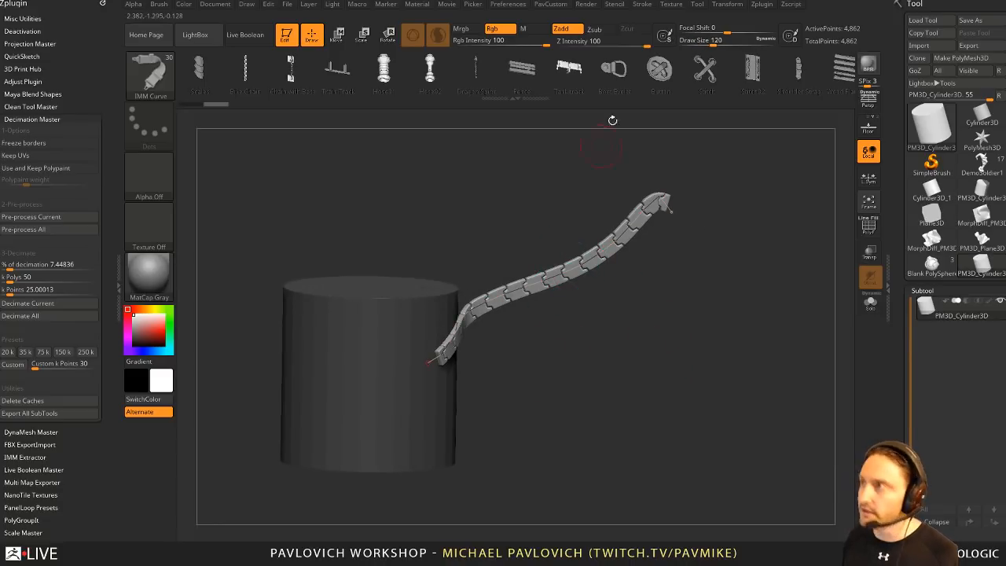
key("alt+Tab")
key("alt+Tab")
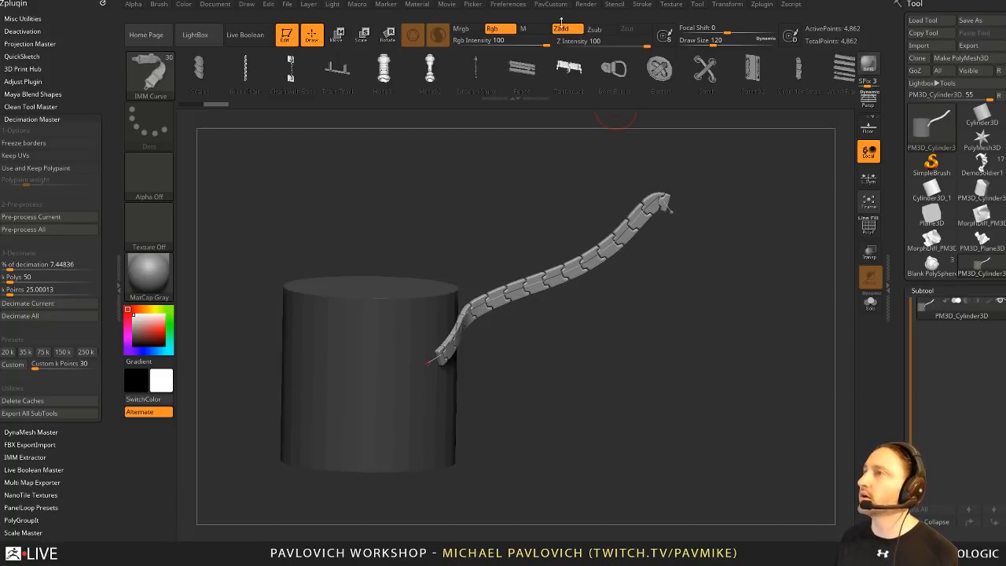
Step: Dock the Stroke palette, expand its Curve and Curve Functions settings, and enable Elastic curve editing
left_click(643, 8)
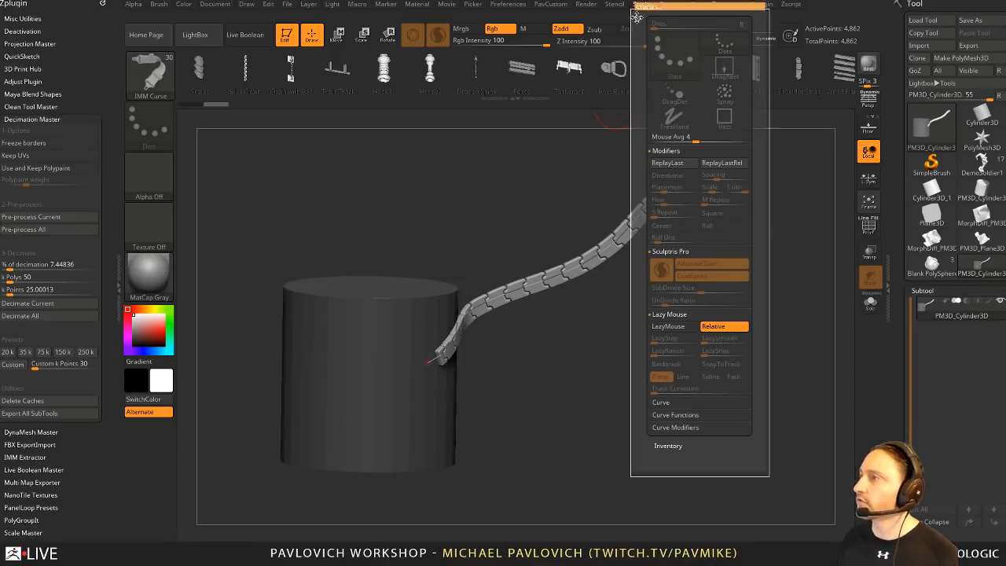
left_click(636, 14)
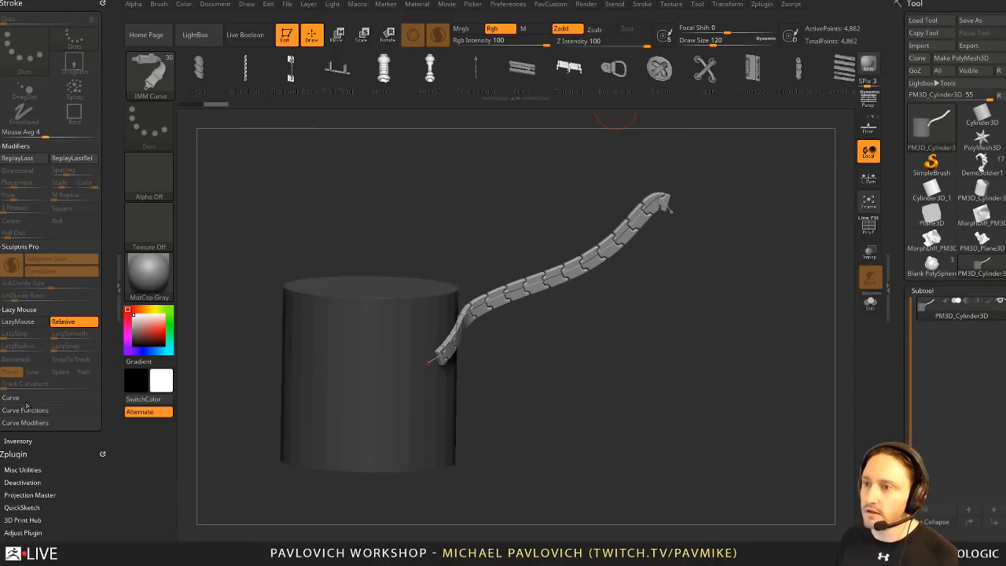
left_click(24, 399)
left_click(31, 460)
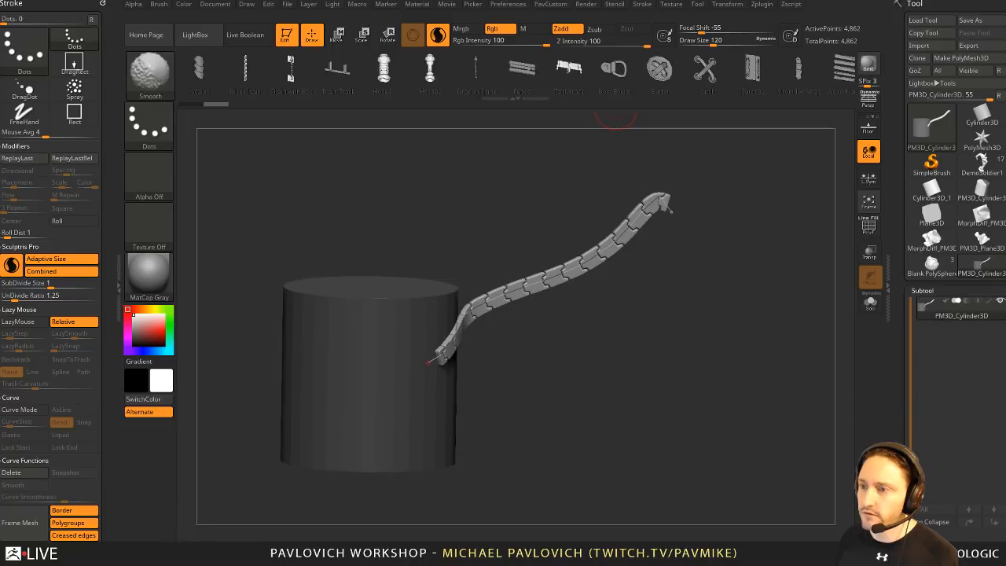
left_click_drag(106, 467, 115, 356)
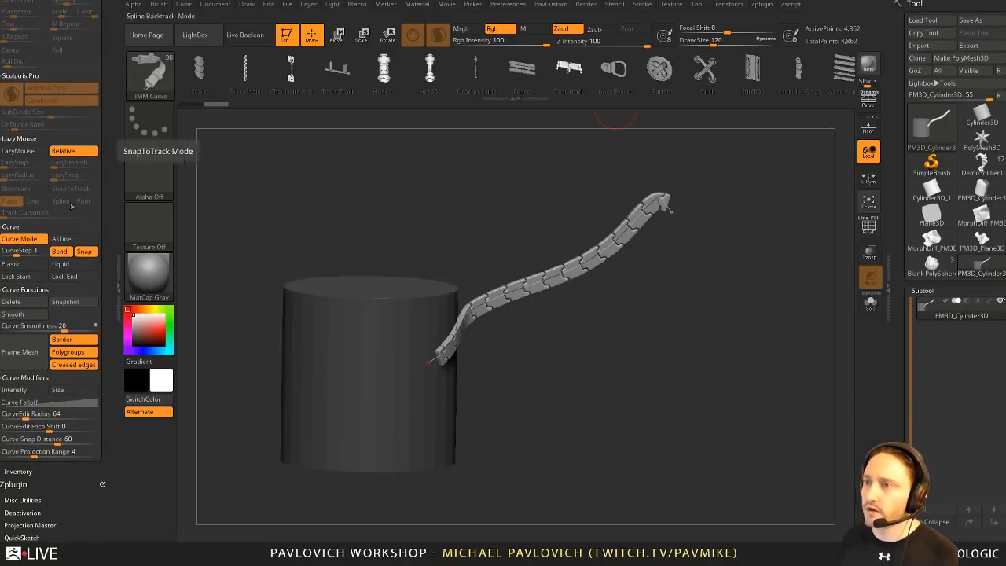
left_click(69, 264)
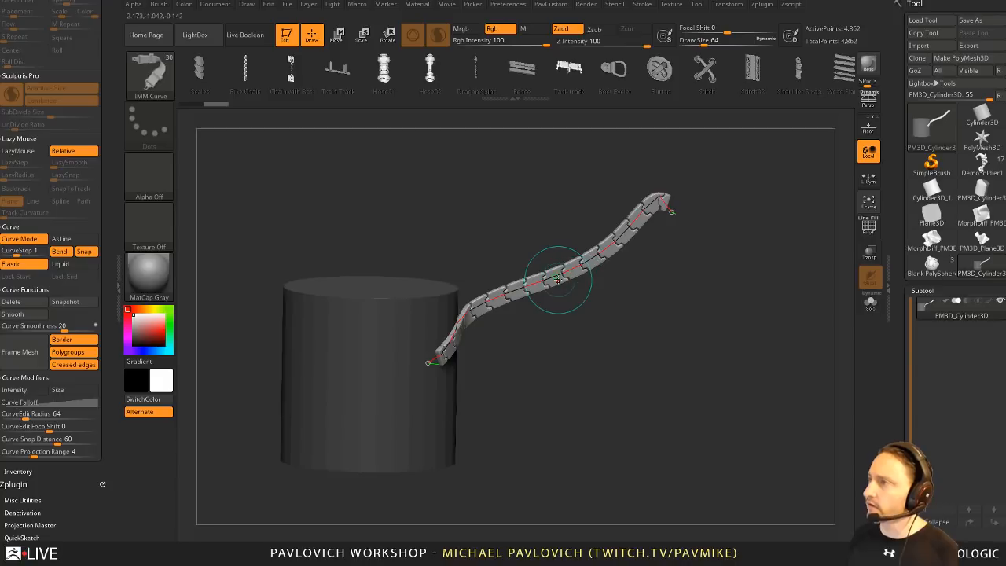
Step: Reshape the link strand by pulling the middle of its elastic curve, and set the CurveEdit Radius to 197
key("ctrl")
key("ctrl")
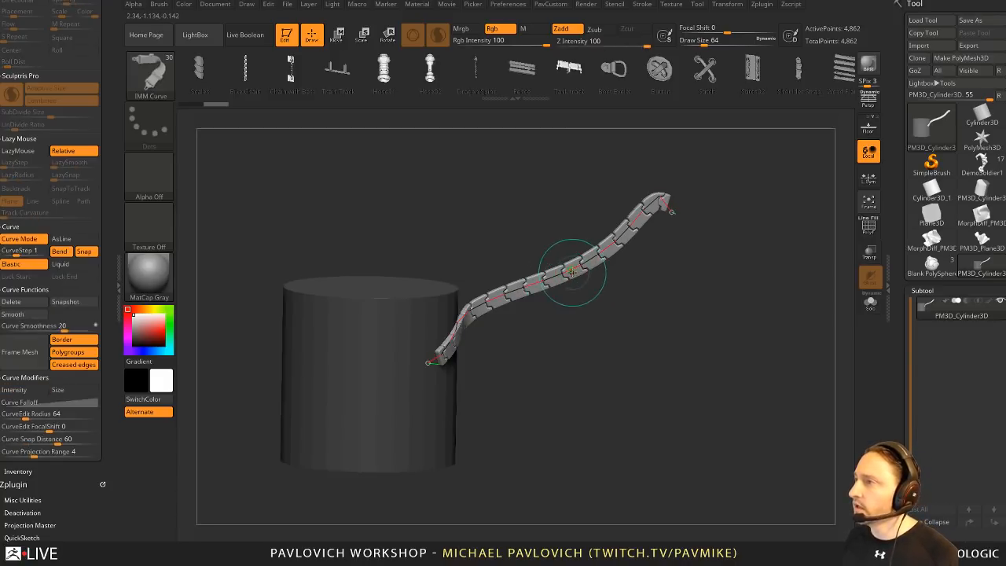
left_click_drag(554, 251, 553, 246)
left_click_drag(539, 208, 546, 224, "ctrl")
left_click_drag(559, 274, 576, 268)
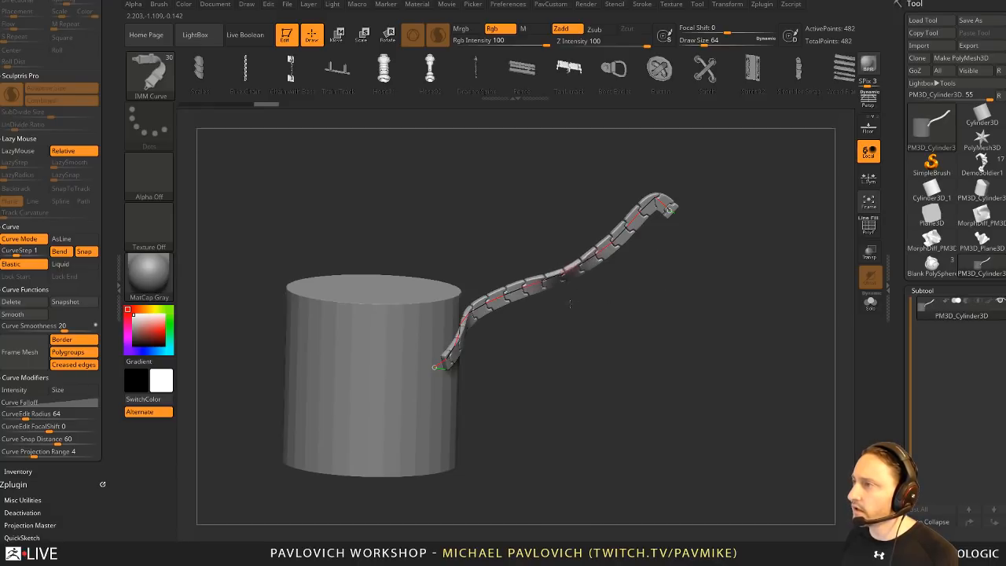
left_click_drag(502, 320, 507, 318)
left_click_drag(542, 313, 561, 308, "ctrl")
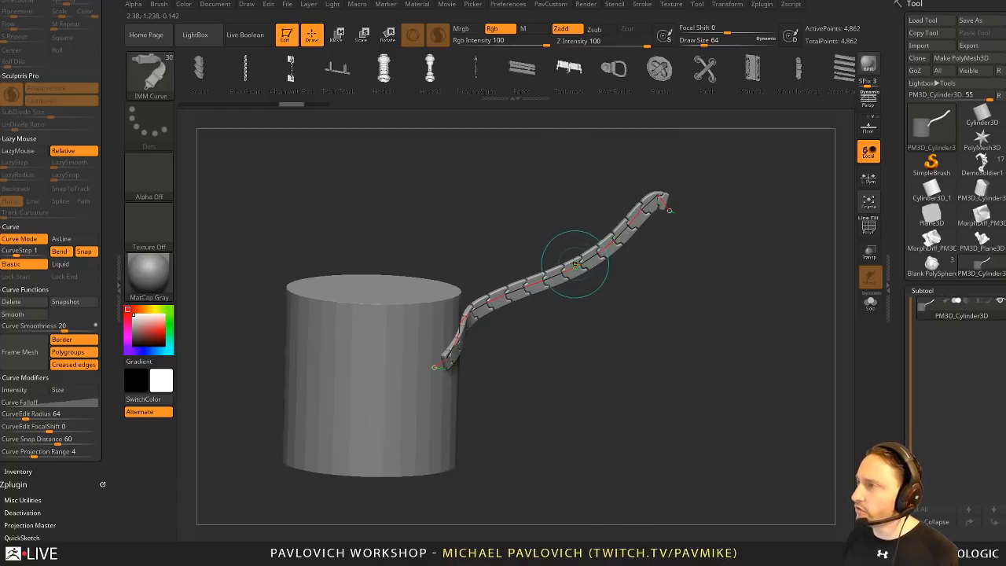
left_click_drag(572, 261, 583, 267)
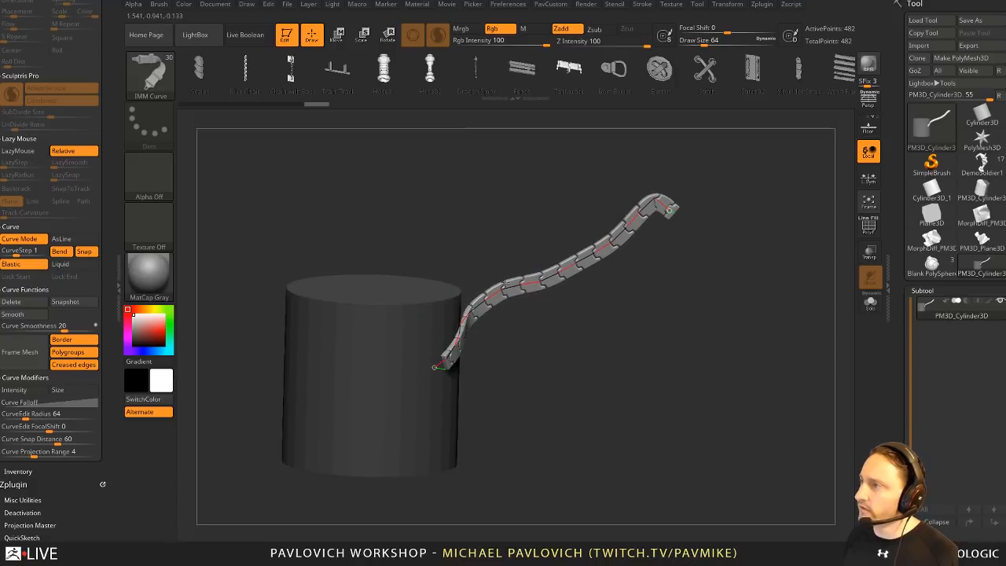
left_click_drag(510, 288, 525, 277)
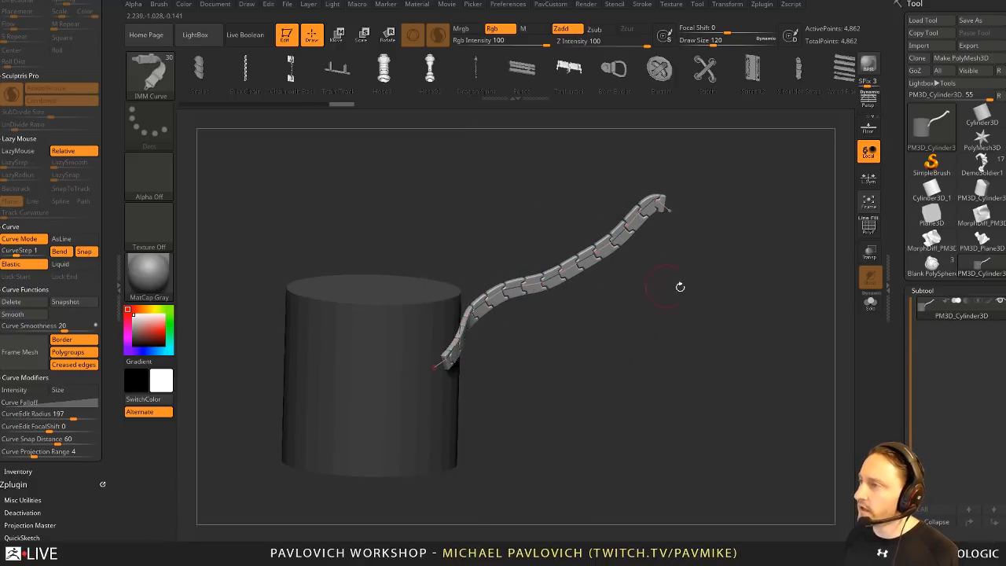
Step: Rebuild the link strand along its curve at draw size 182, and reduce the draw size to 83
key("s")
left_click_drag(739, 300, 744, 300)
left_click(599, 253)
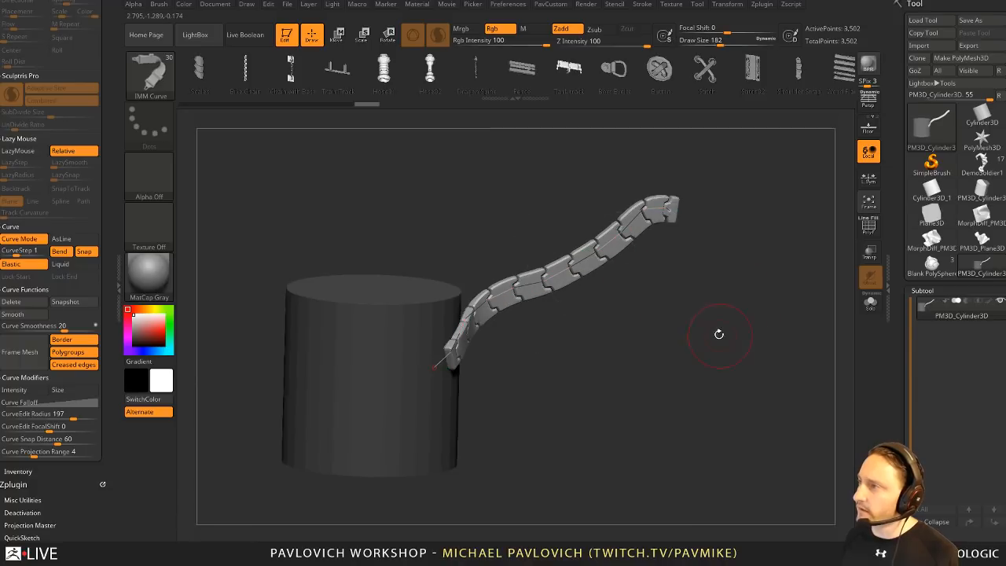
key("s")
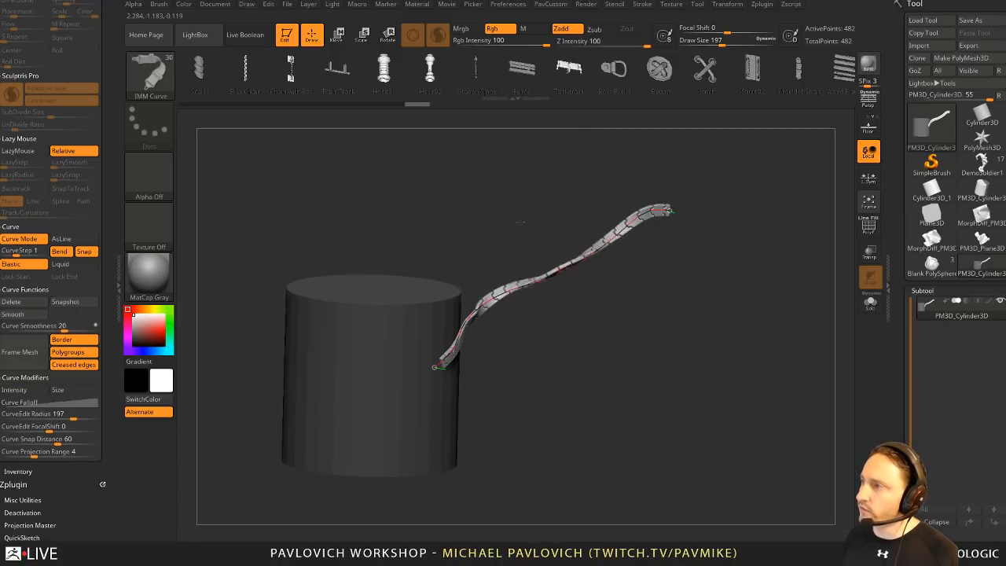
left_click(620, 352)
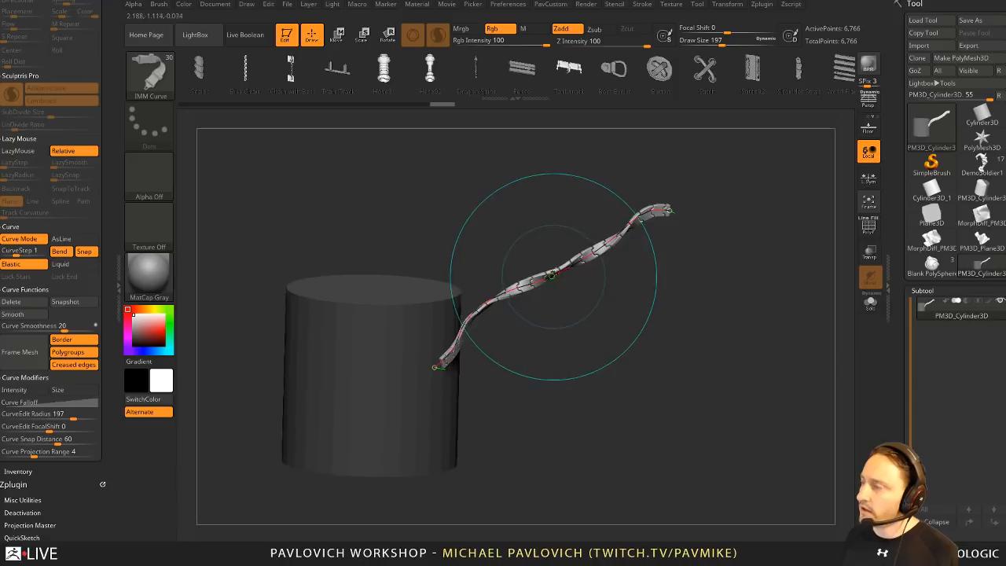
key("m")
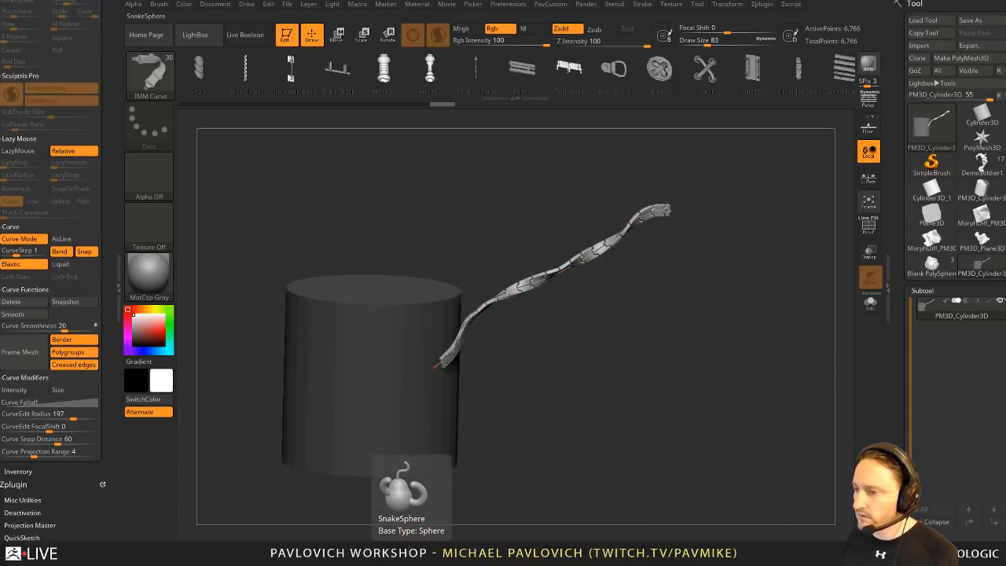
Step: Switch to YouTube, resume the Earthworm Jim speedsculpt video, and skip through it to the finished model near 2:58
key("alt+Tab")
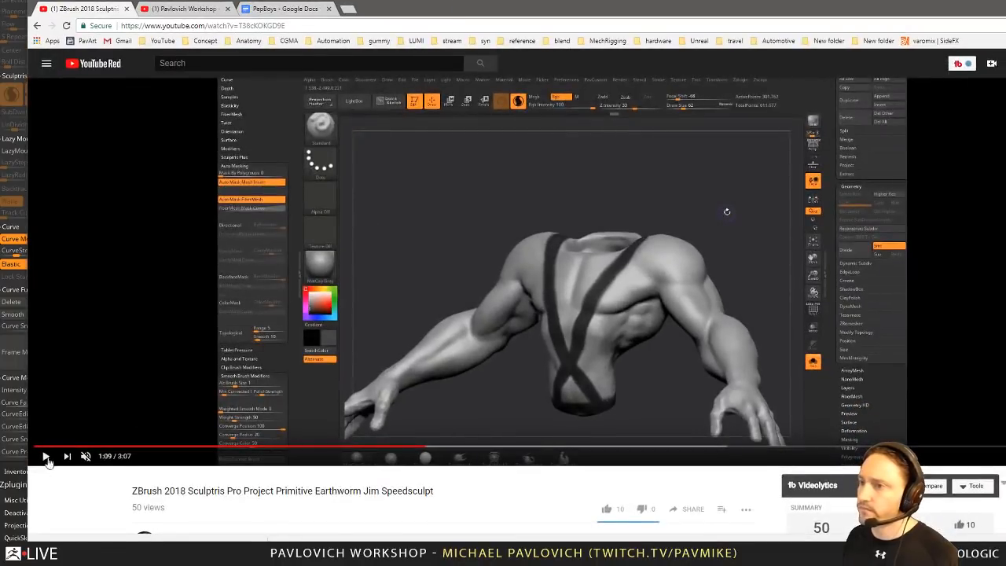
left_click(46, 456)
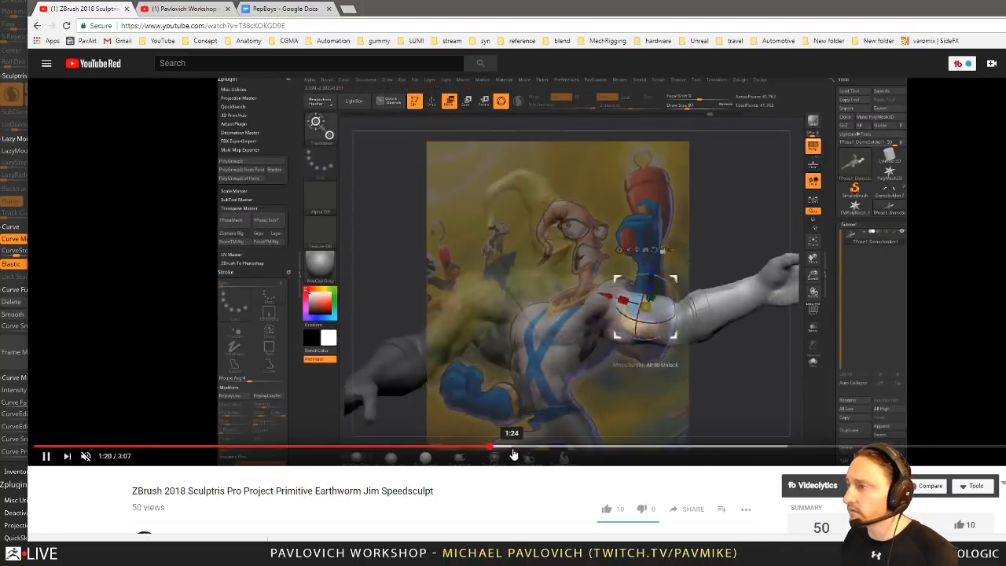
left_click(519, 449)
left_click(563, 446)
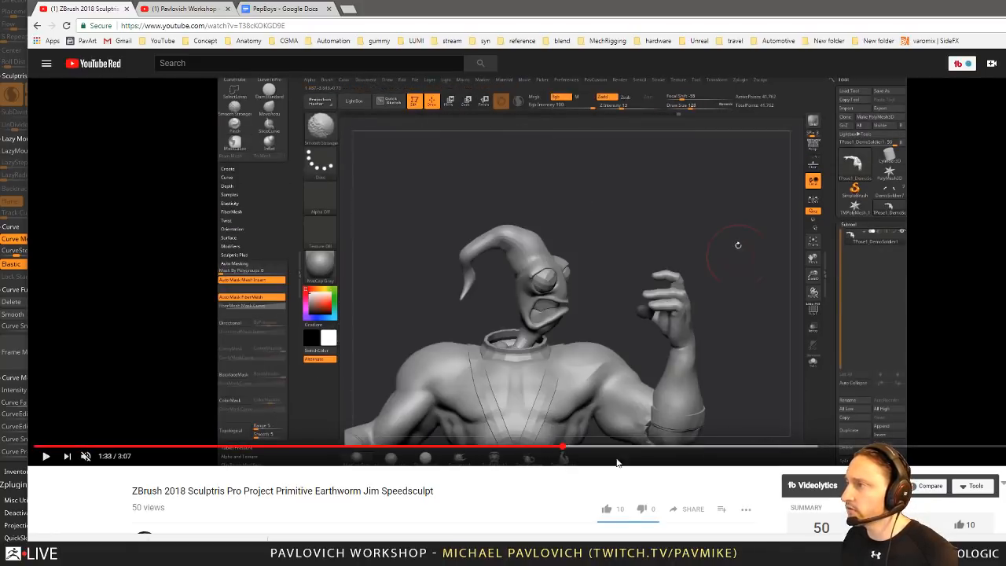
left_click(557, 447)
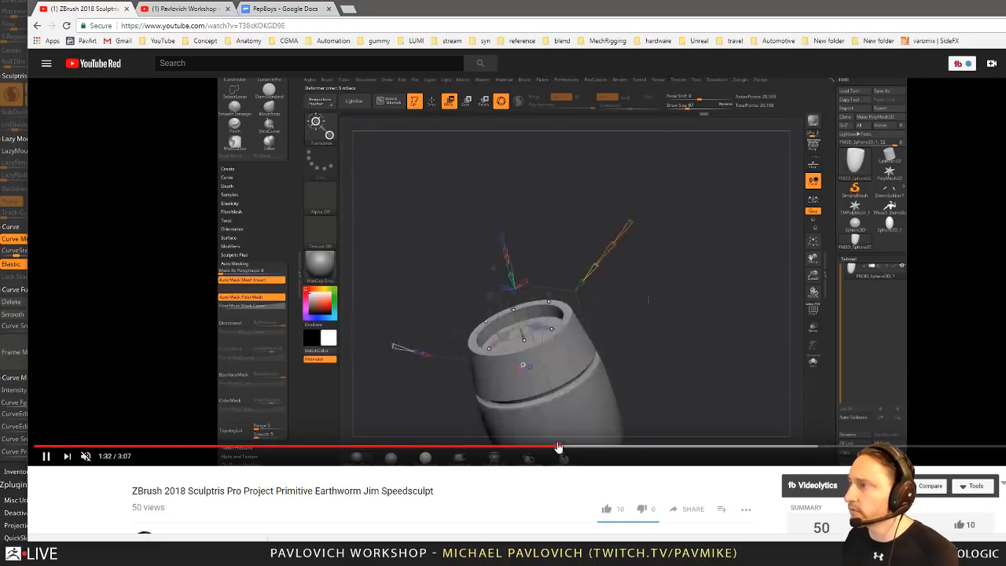
left_click(541, 447)
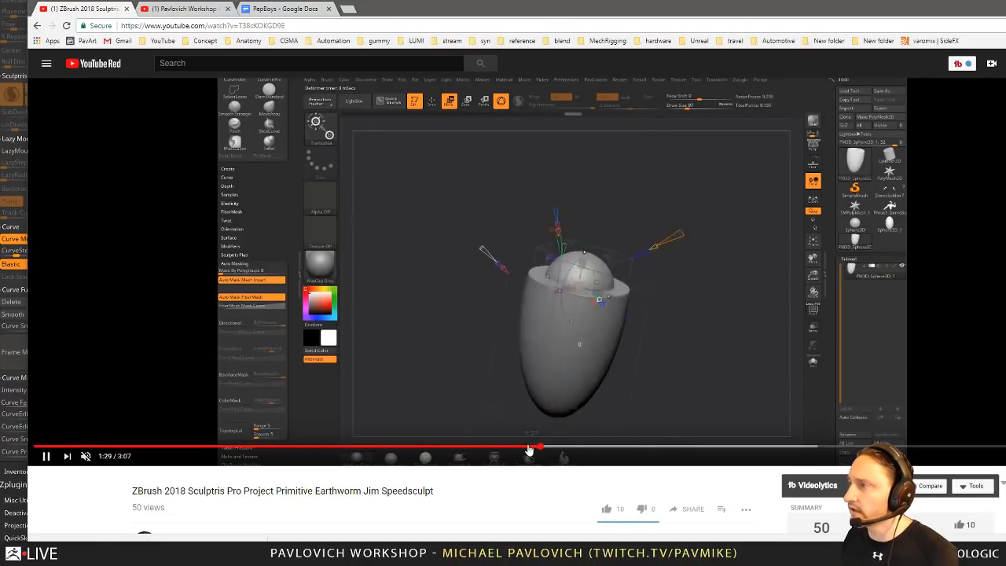
left_click(528, 449)
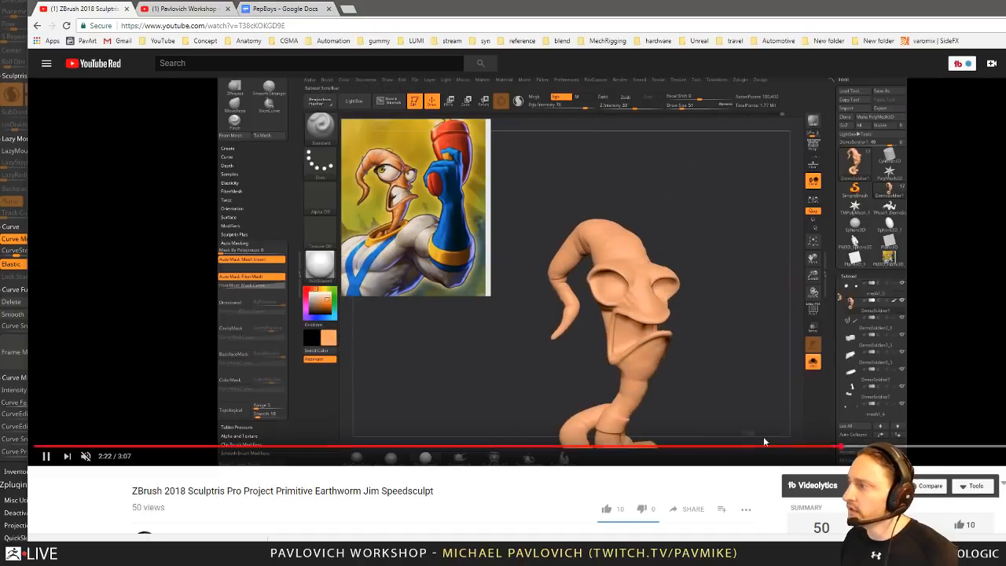
left_click(912, 446)
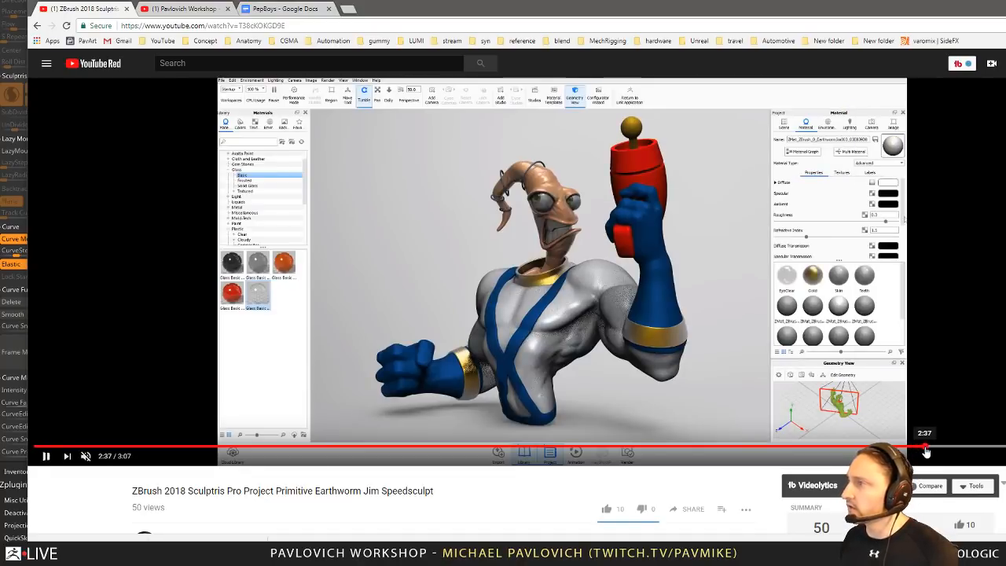
left_click_drag(926, 452, 993, 446)
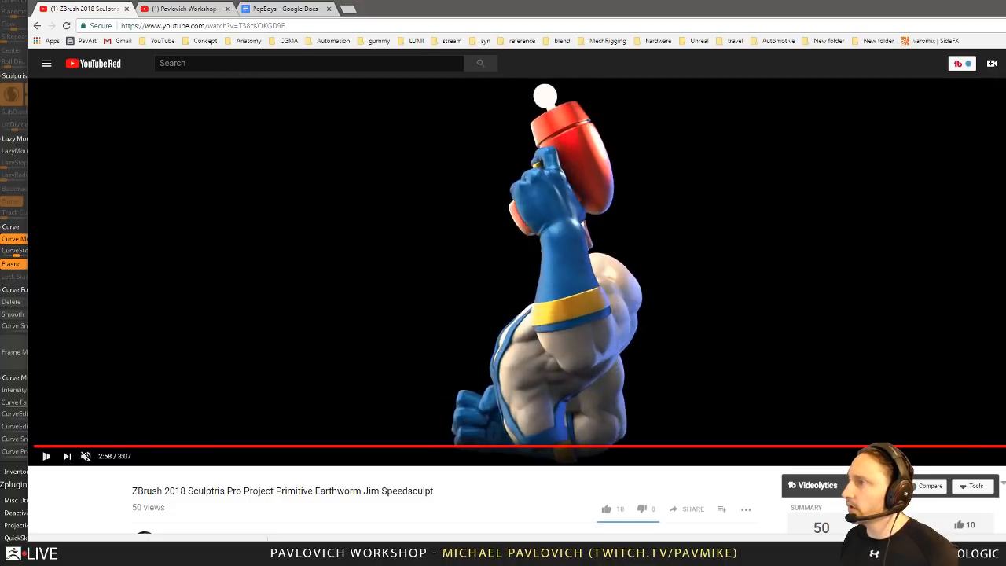
Step: Check the Pavlovich Workshop playlist, return to the YouTube channel page, and open the Sculptris Pro Project Primitive Octopus speedsculpt video
left_click(180, 9)
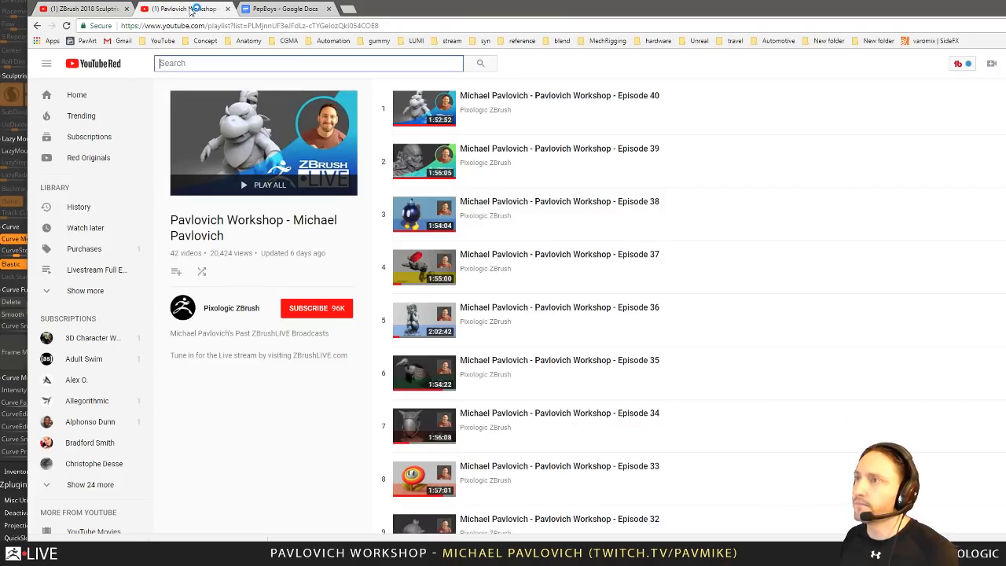
left_click(101, 10)
left_click(38, 26)
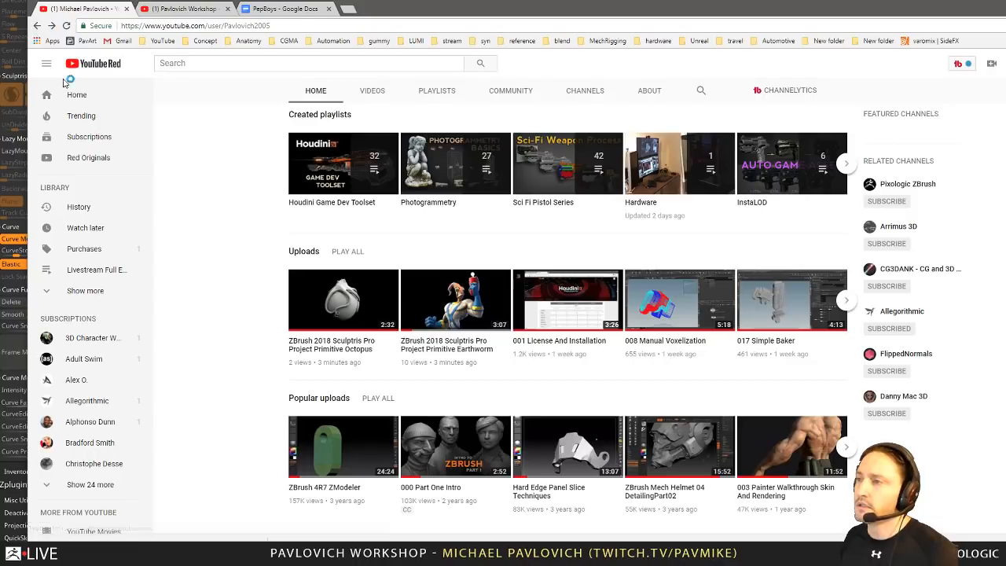
left_click(329, 296)
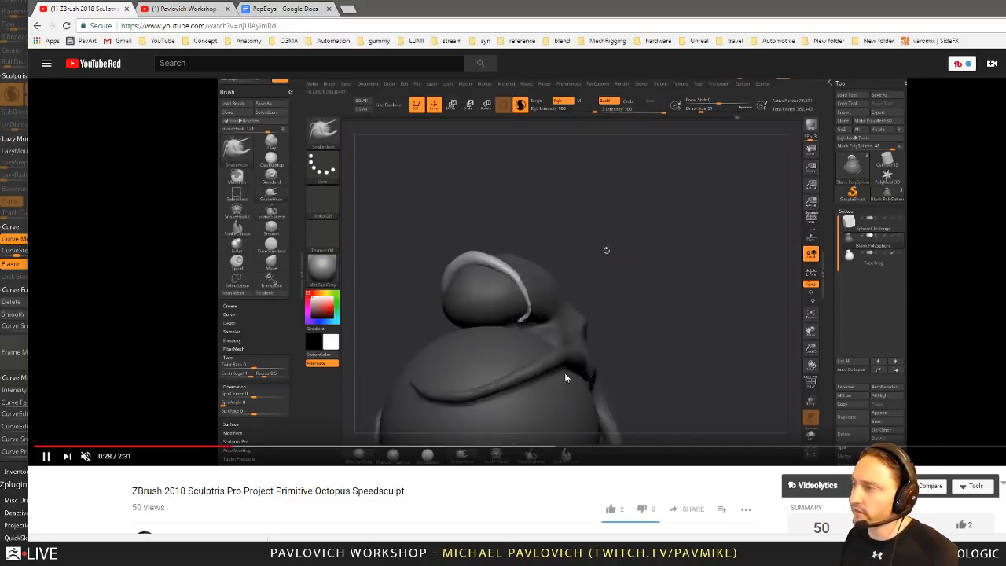
Step: Skip ahead through the octopus speedsculpt video to 1:13 and 1:36
left_click_drag(290, 449, 452, 447)
left_click(542, 450)
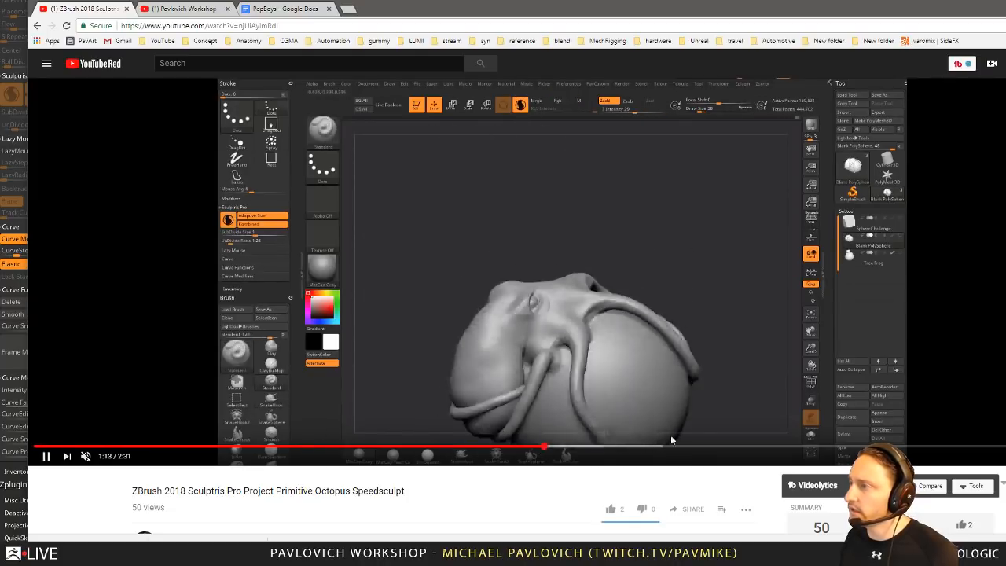
left_click(707, 447)
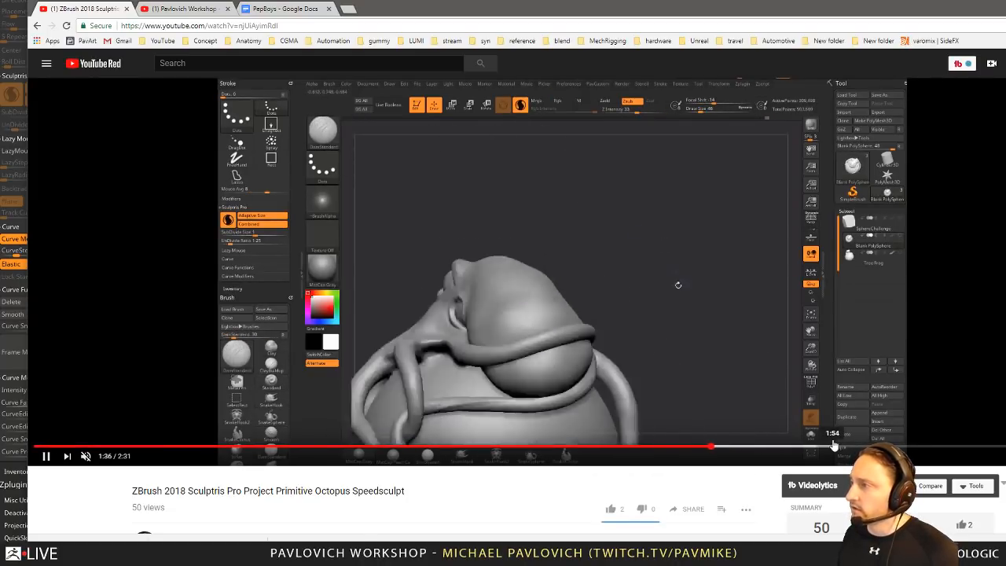
Step: Skip ahead through the octopus speedsculpt video from 1:54 to the finished model near 2:18
left_click(834, 446)
left_click(929, 448)
left_click(996, 447)
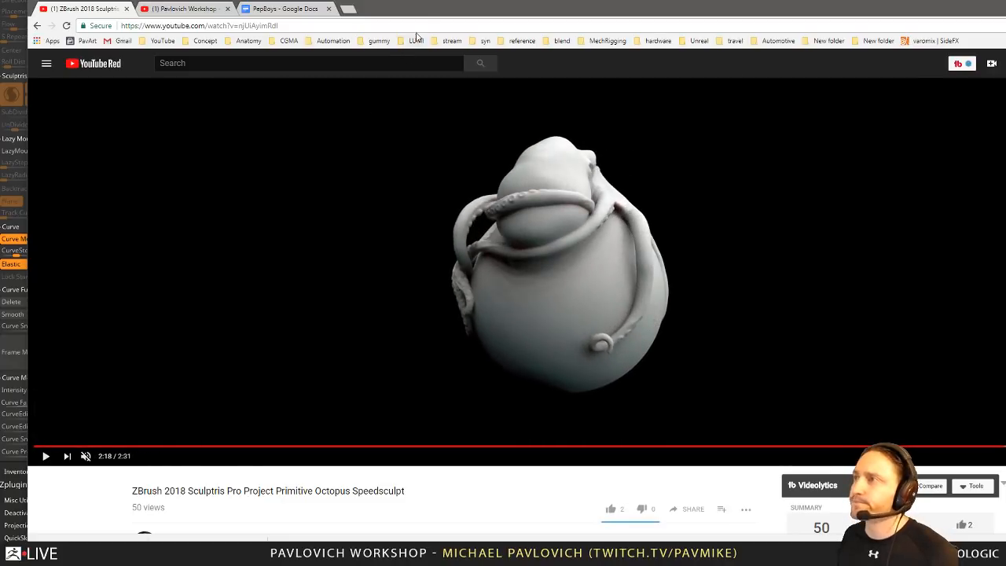
Step: Switch back to ZBrush, bring up the octopus Blank PolySphere tool, and set the draw size to 58
key("alt+Tab")
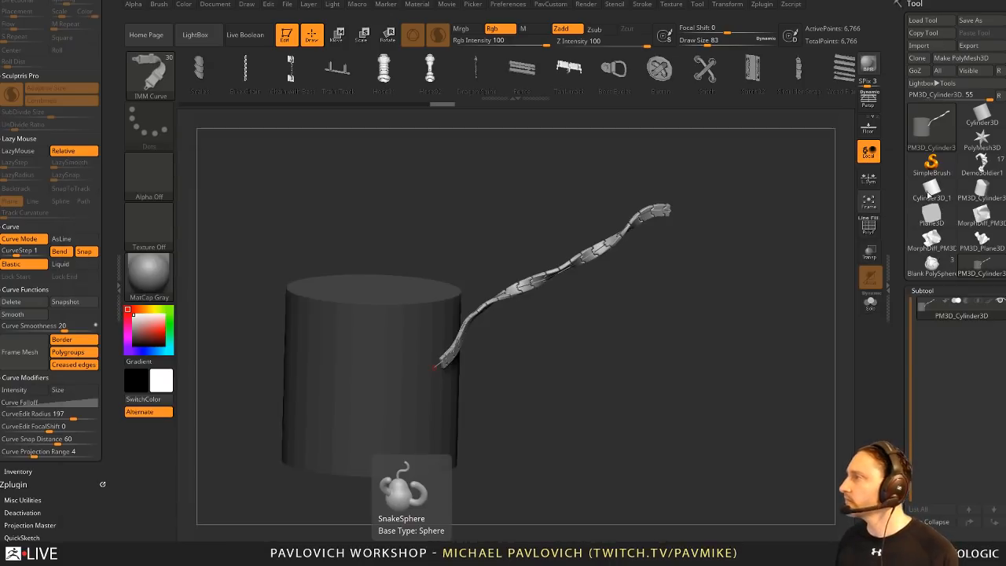
right_click_drag(734, 272, 731, 267)
mouse_move(731, 268)
right_mouse_down("ctrl")
mouse_move(736, 278)
mouse_move(693, 258)
mouse_move(663, 211)
mouse_move(747, 265)
mouse_move(759, 225)
mouse_move(653, 225)
mouse_move(729, 228)
mouse_move(704, 308)
mouse_move(660, 309)
mouse_move(758, 234)
mouse_move(726, 287)
mouse_move(792, 288)
mouse_move(723, 291)
mouse_move(697, 273)
mouse_move(697, 226)
mouse_move(741, 198)
mouse_move(707, 236)
mouse_move(497, 322)
mouse_move(677, 151)
mouse_move(668, 175)
mouse_move(675, 199)
mouse_move(376, 328)
right_mouse_up("ctrl")
left_click(870, 227)
left_click(870, 227)
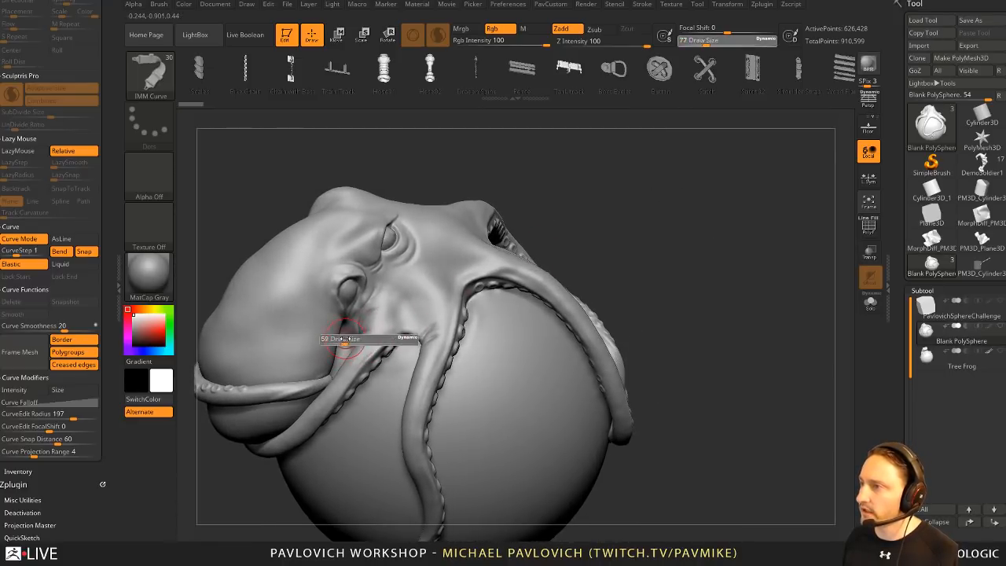
key("ctrl")
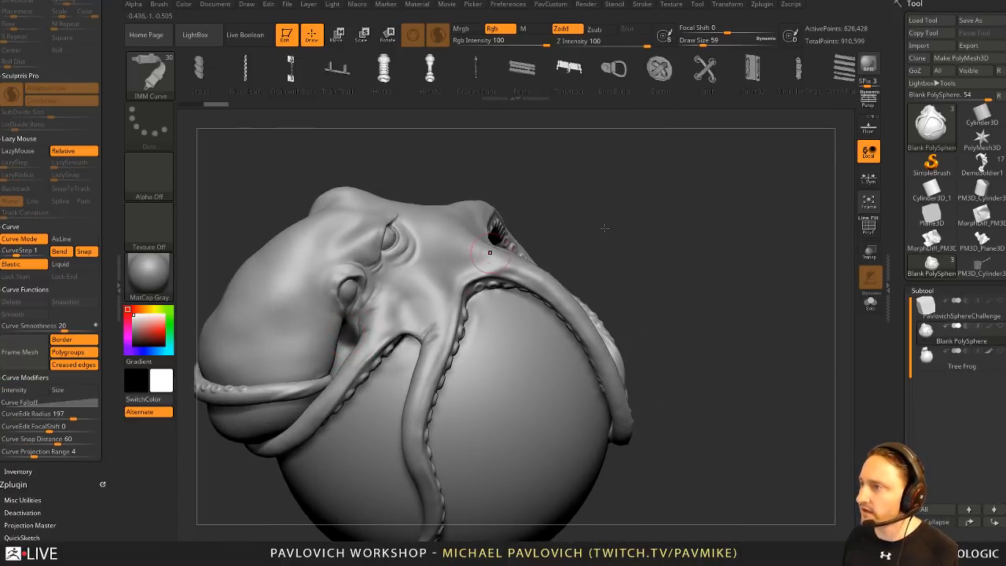
Step: Examine the octopus head's polygroups and mesh density with PolyFrame, and return to plain shading
mouse_move(489, 253)
right_mouse_down()
mouse_move(784, 211)
mouse_move(763, 202)
right_mouse_up()
key("shift+f")
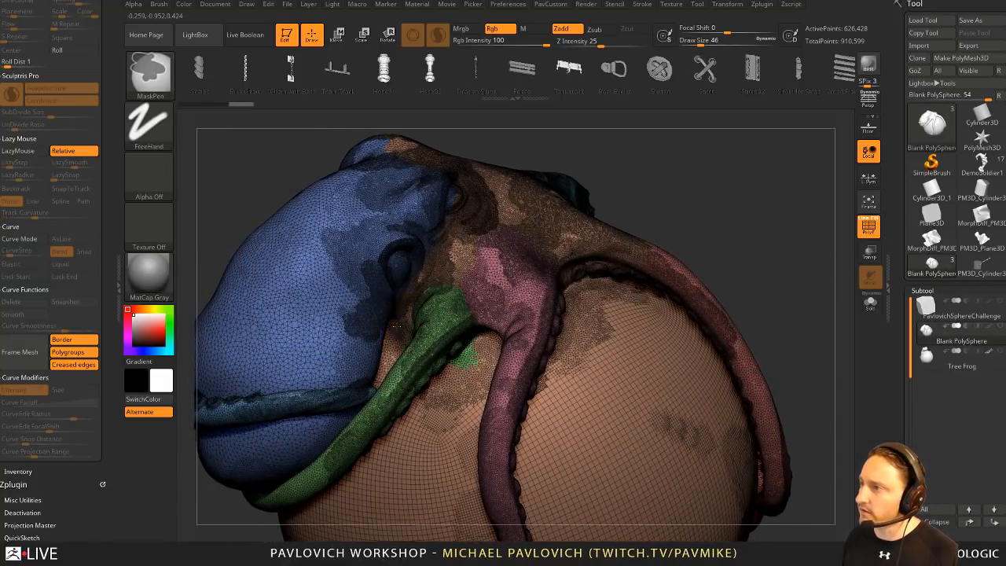
left_click(867, 229)
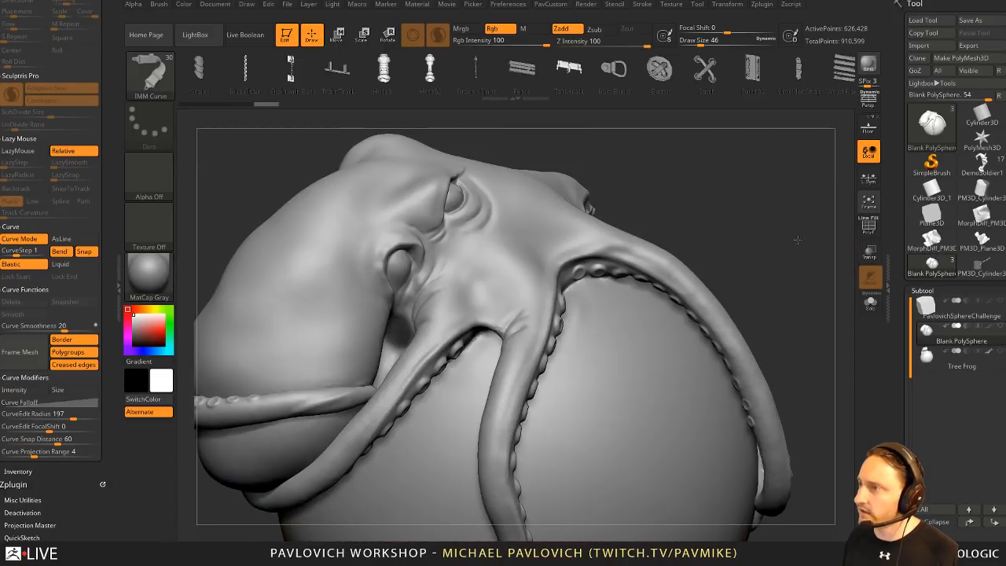
right_click_drag(797, 239, 788, 241)
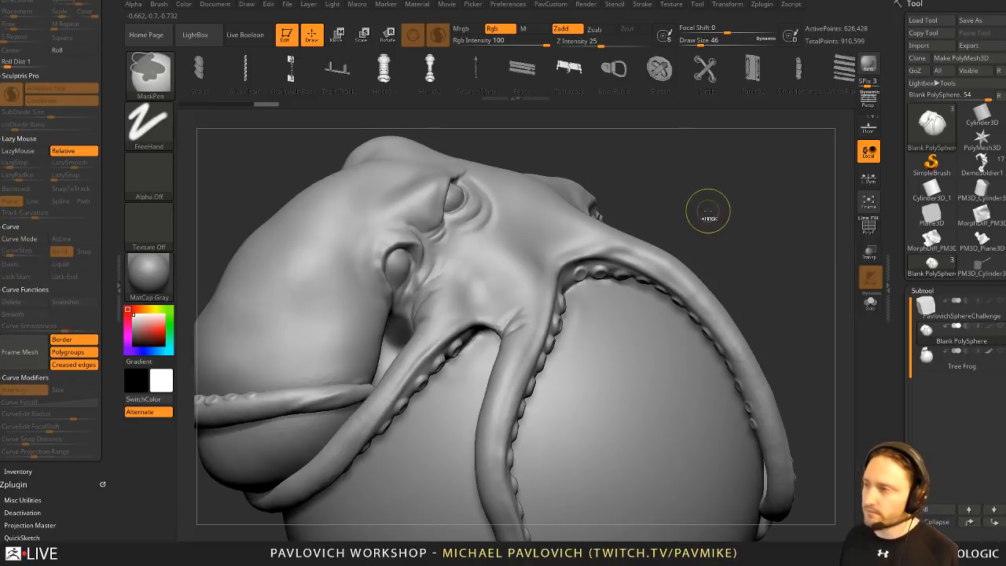
Step: Mask the octopus and grow a short stub below its eye with the SnakeSphere brush at draw size 71
right_click_drag(705, 193, 691, 186)
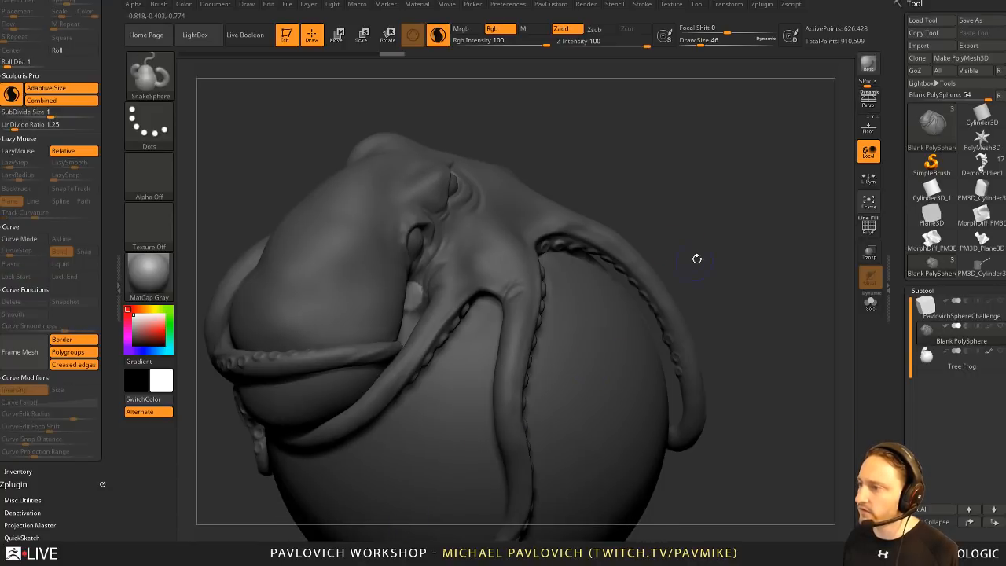
right_click_drag(697, 258, 450, 296)
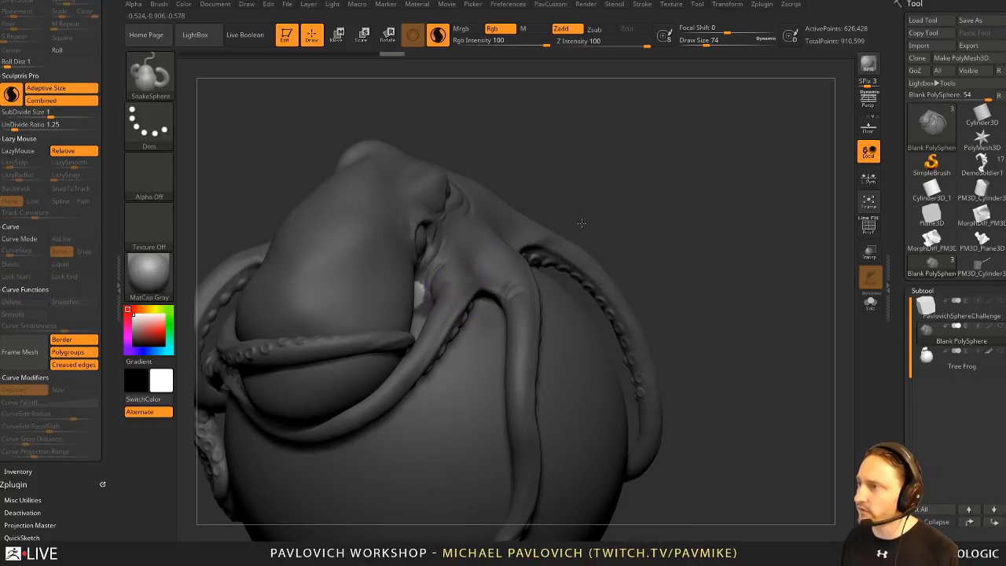
right_click_drag(582, 223, 424, 286)
key("s")
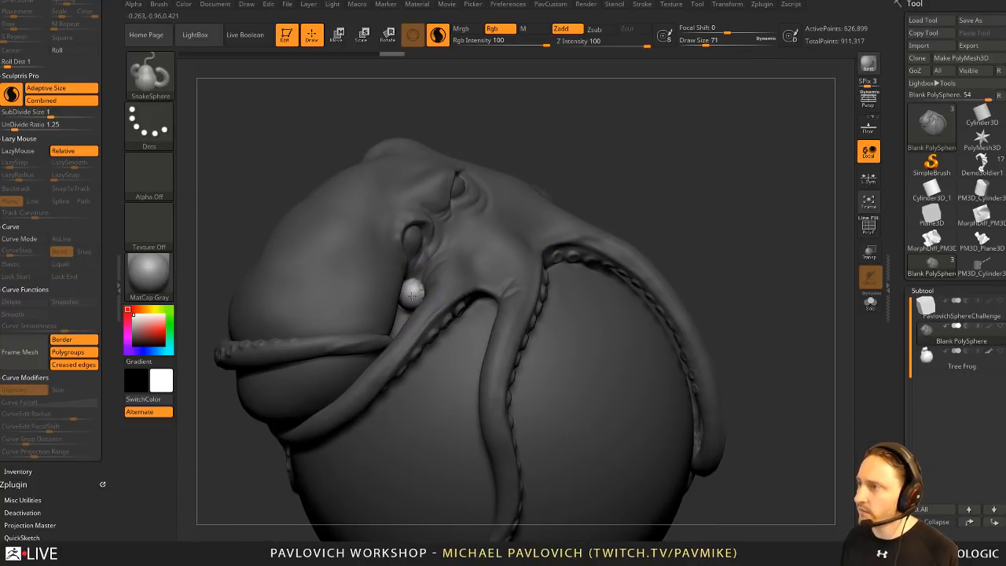
left_click_drag(411, 295, 408, 302)
mouse_move(408, 302)
right_mouse_down()
mouse_move(367, 308)
mouse_move(350, 354)
mouse_move(409, 293)
right_mouse_up()
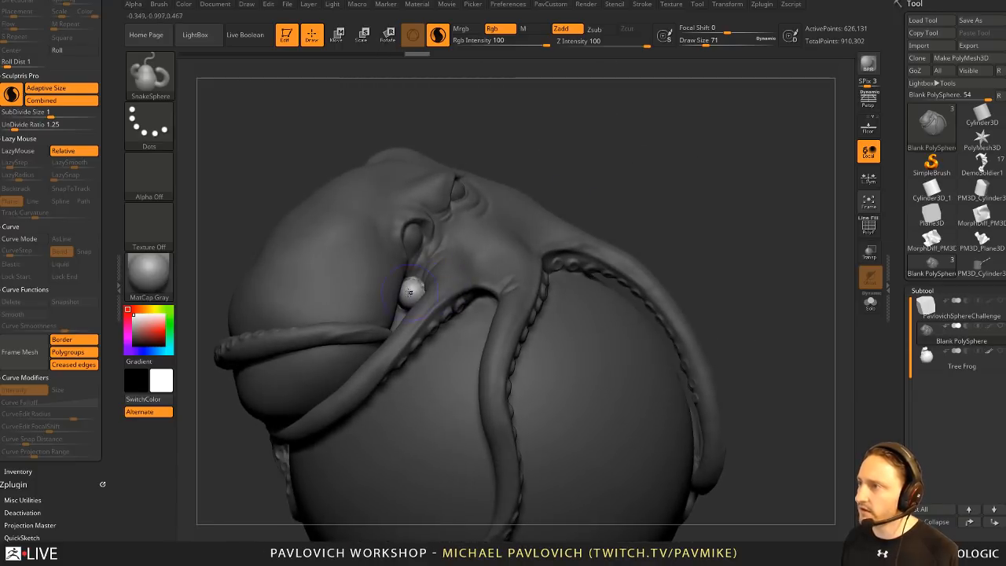
left_click_drag(414, 281, 414, 314)
right_click_drag(414, 314, 395, 146)
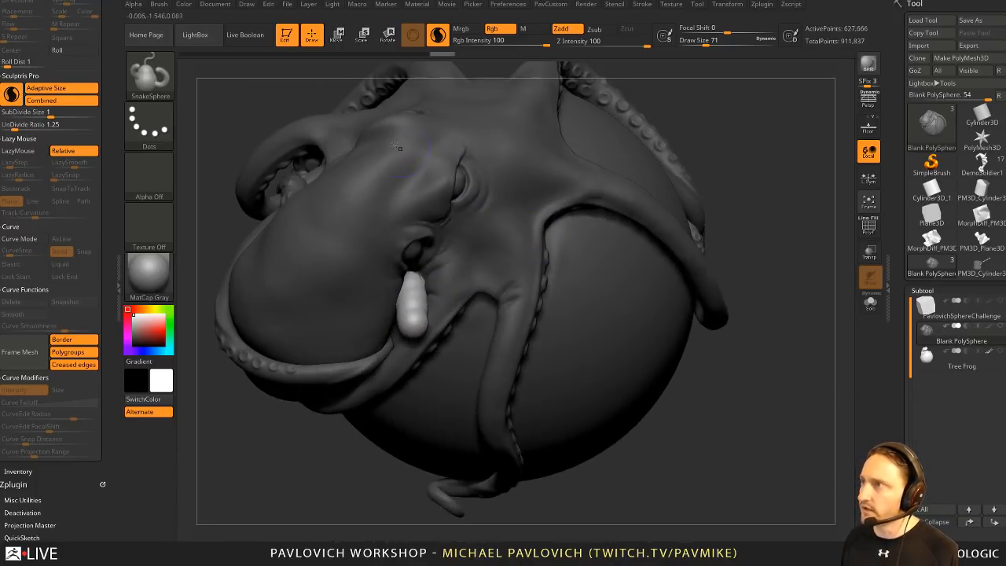
Step: Show the polygroup wireframe and pull the stub into a long tapered tentacle with the SnakeHook brush at draw size 101
key("shift+f")
right_click_drag(798, 276, 564, 231)
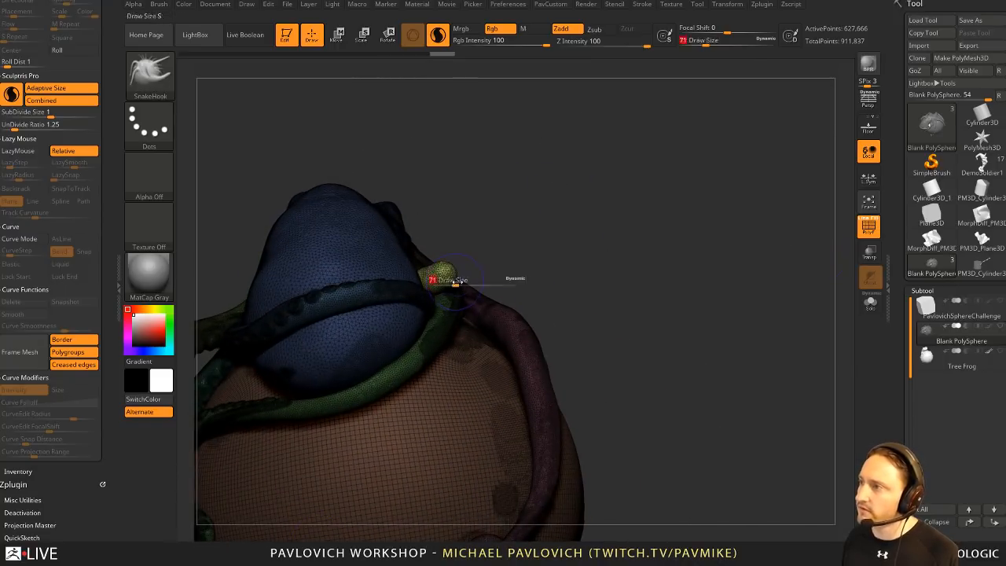
right_click_drag(531, 265, 464, 336)
right_click_drag(416, 388, 447, 370)
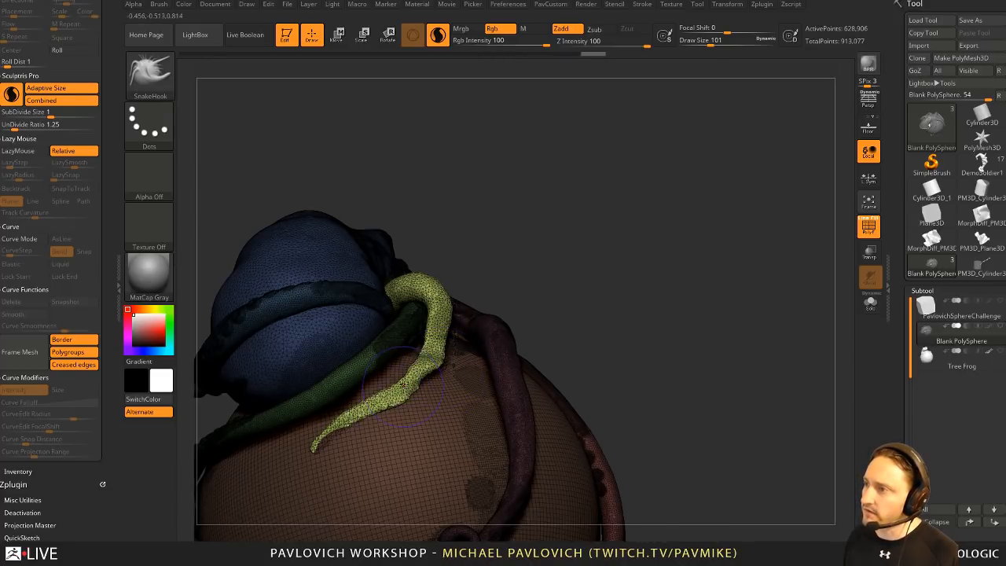
Step: Thicken the new tentacle toward its tip with Inflat at draw size 101, and adjust its bend with Move at draw size 167
right_click_drag(401, 375, 553, 255)
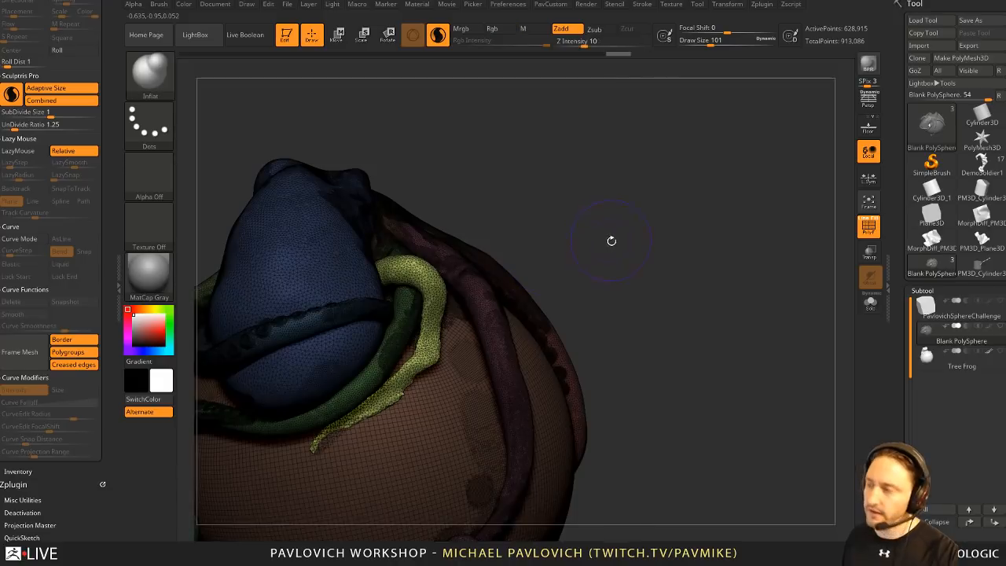
right_click_drag(611, 240, 451, 318)
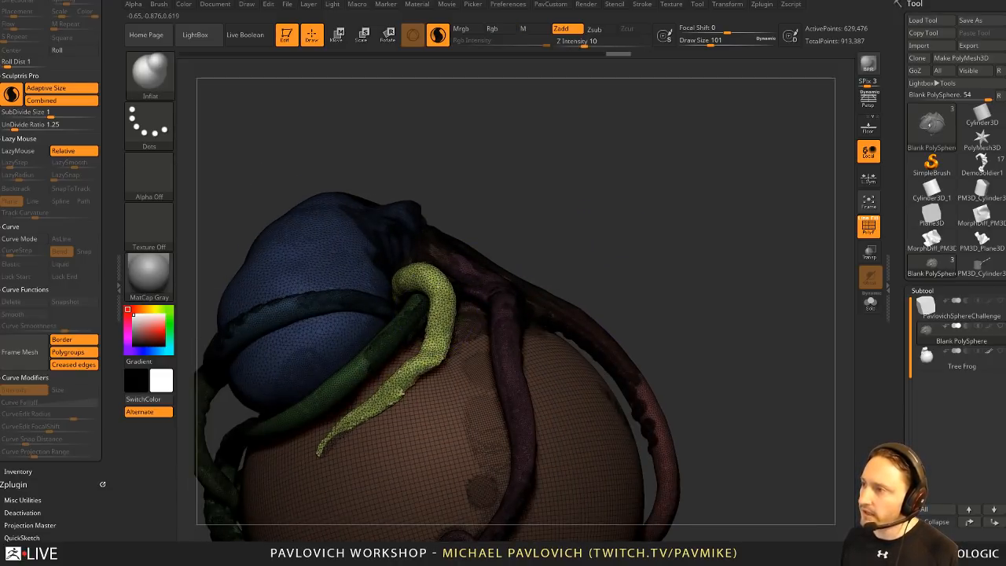
left_click_drag(341, 429, 328, 443)
mouse_move(334, 436)
right_mouse_down()
mouse_move(357, 330)
mouse_move(346, 302)
mouse_move(436, 312)
right_mouse_up()
key("s")
left_click_drag(440, 312, 447, 311)
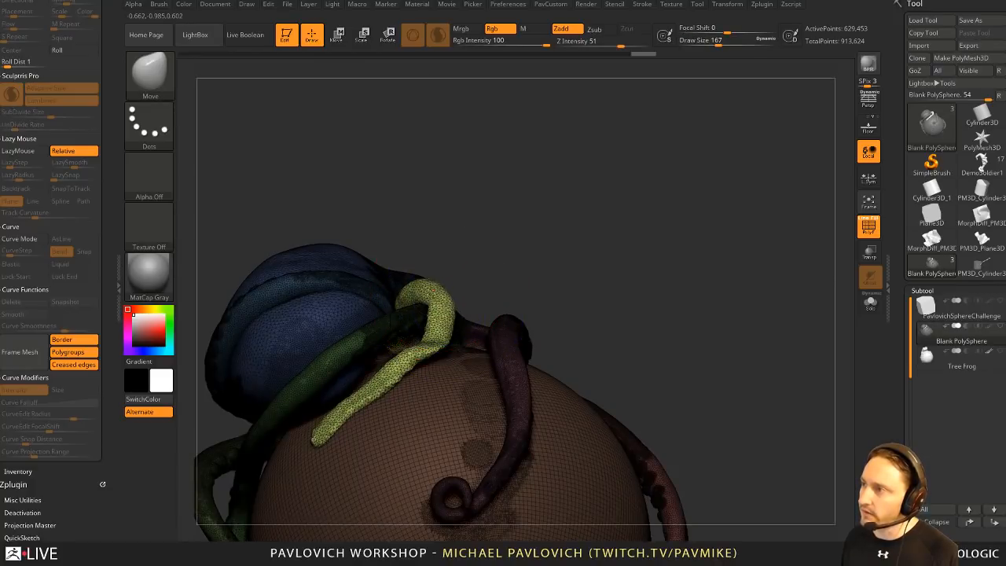
Step: Replace the docked Stroke and Zplugin settings with the Brush settings, showing the Auto Masking and Topological options
right_click_drag(495, 266, 515, 267)
left_click_drag(108, 424, 108, 394)
left_click_drag(19, 91, 19, 188)
left_click_drag(100, 72, 89, 125)
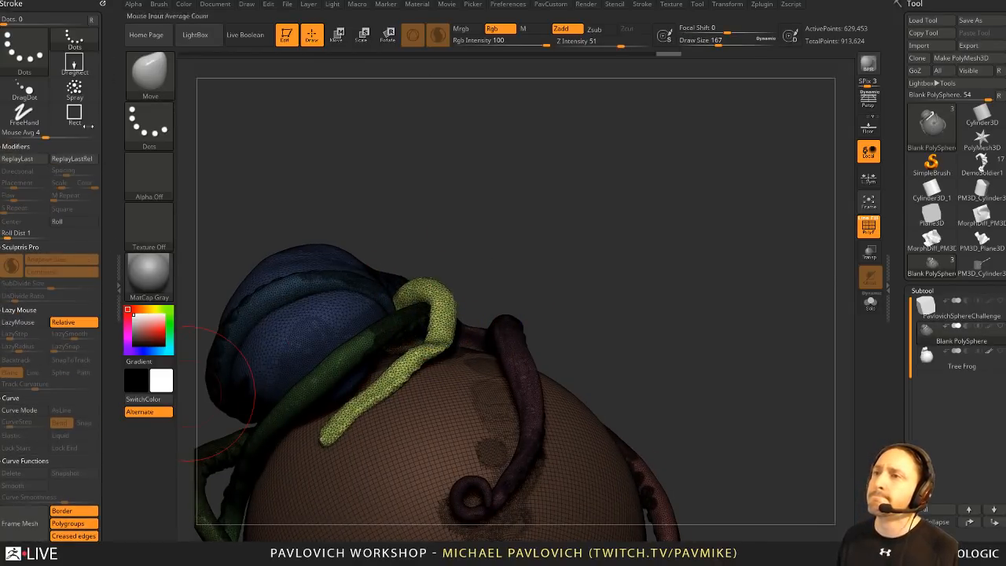
left_click(100, 4)
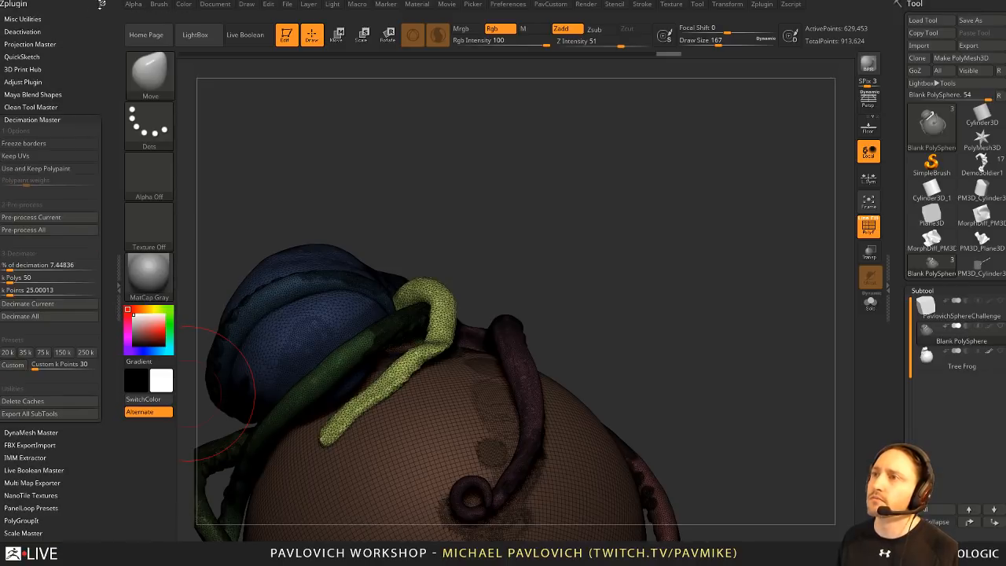
left_click(101, 5)
left_click(158, 4)
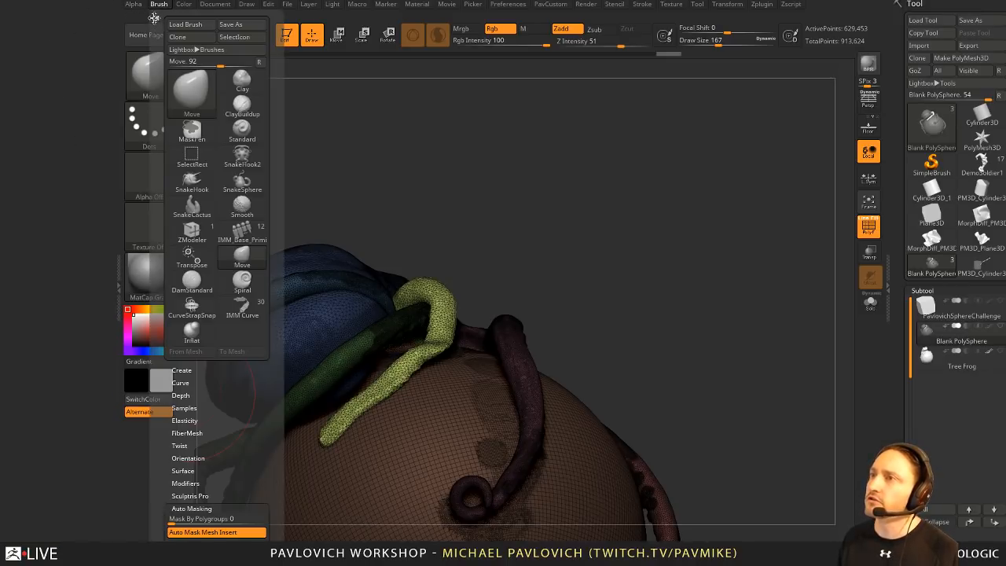
left_click(155, 17)
left_click(22, 507)
left_click(26, 450)
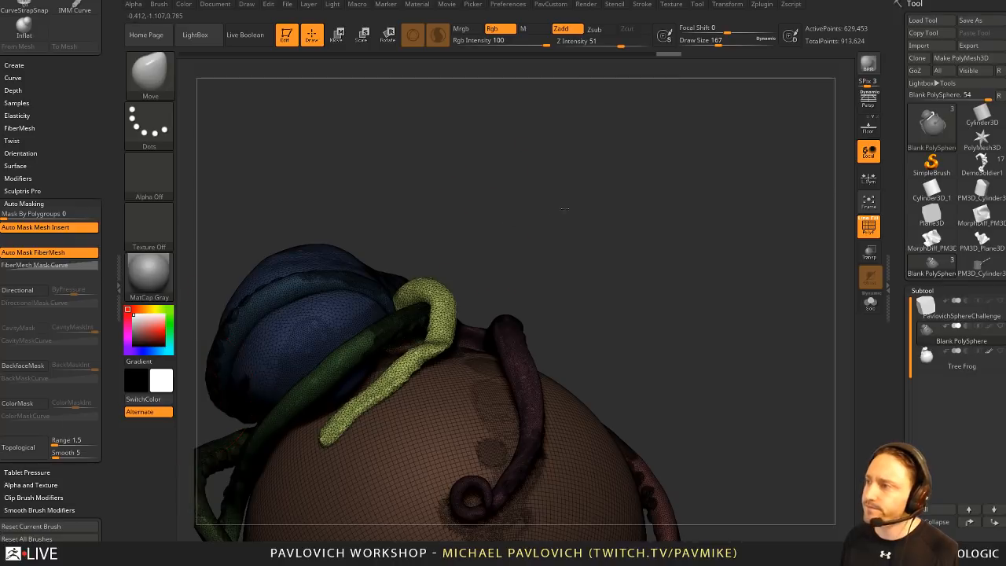
Step: Smooth the new tentacle's tip and refine its arc with the Move brush, reducing the draw size to 97
left_click_drag(564, 209, 450, 336)
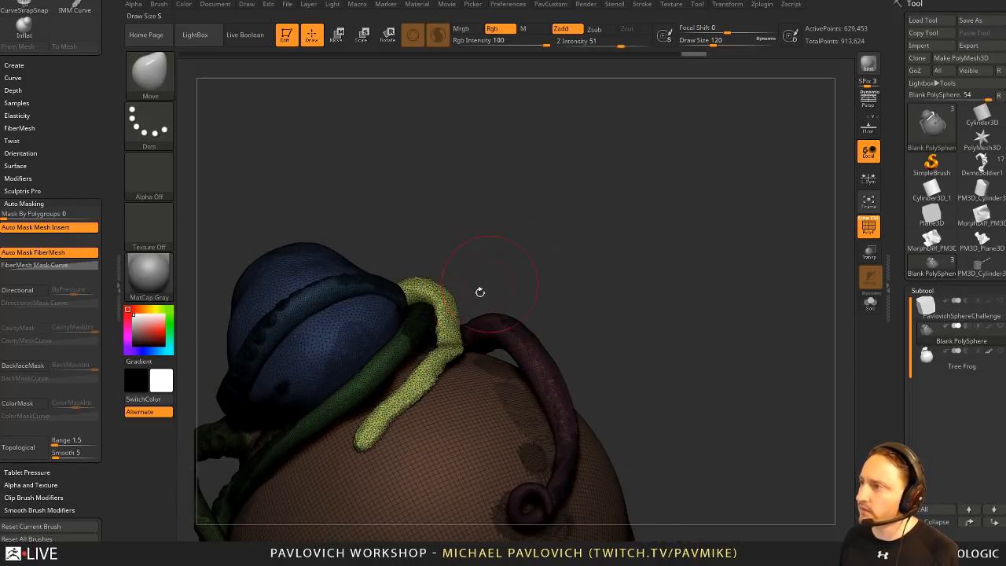
left_click_drag(385, 412, 365, 442, "shift")
left_click_drag(504, 245, 489, 297)
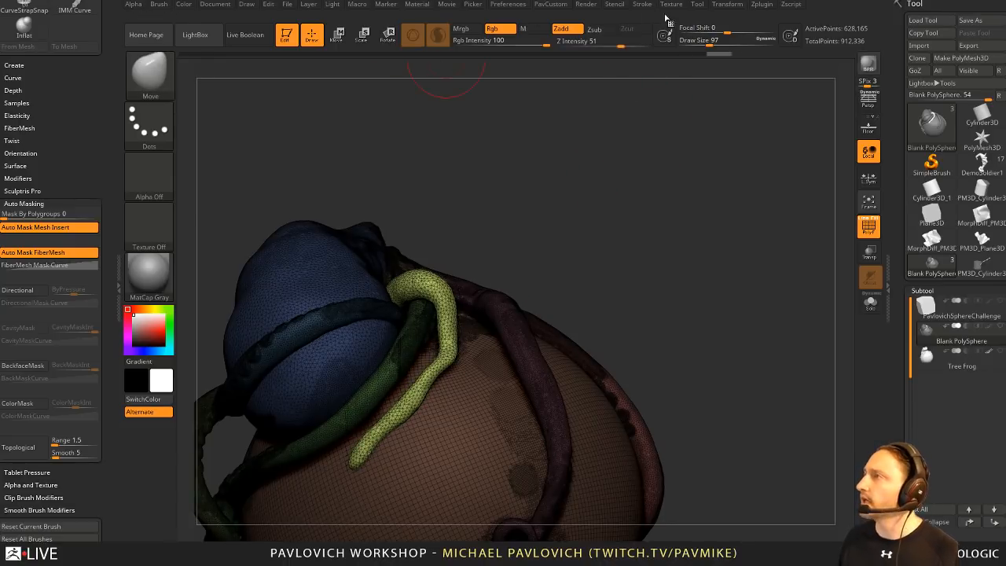
Step: Select the Standard brush and set its Sculptris Pro UnDivide Ratio to 1
left_click(159, 4)
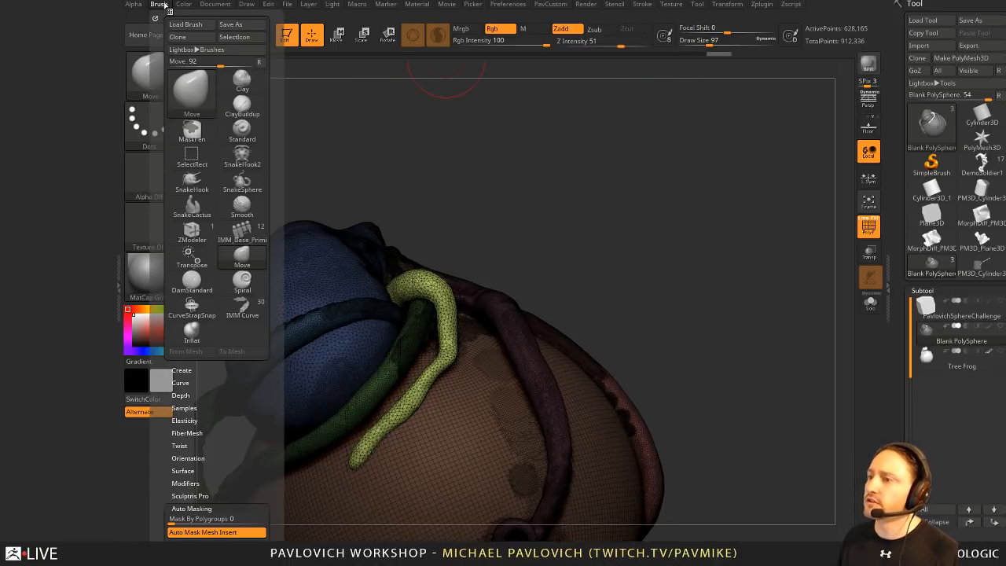
left_click(154, 18)
left_click(643, 5)
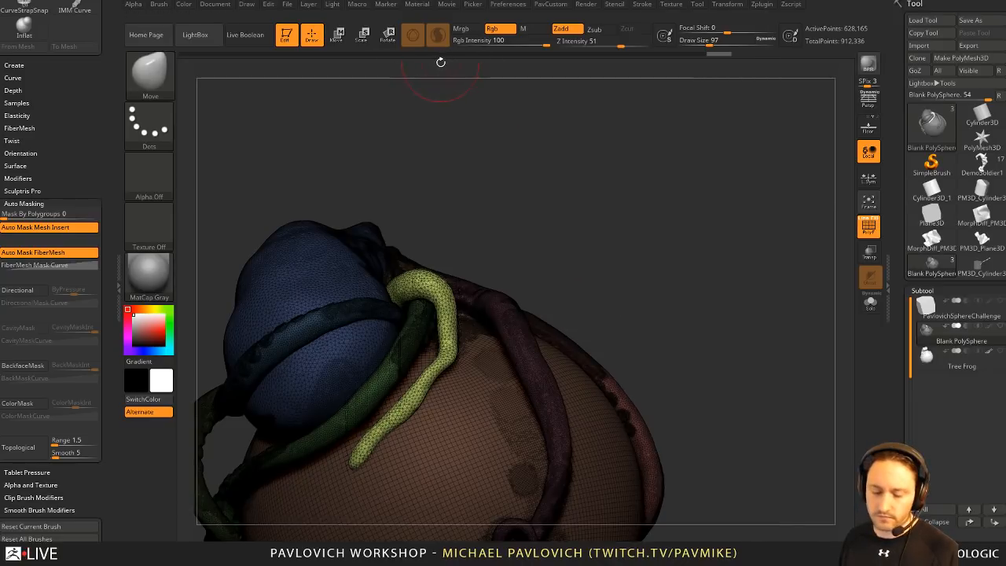
key("b")
key("s")
key("t")
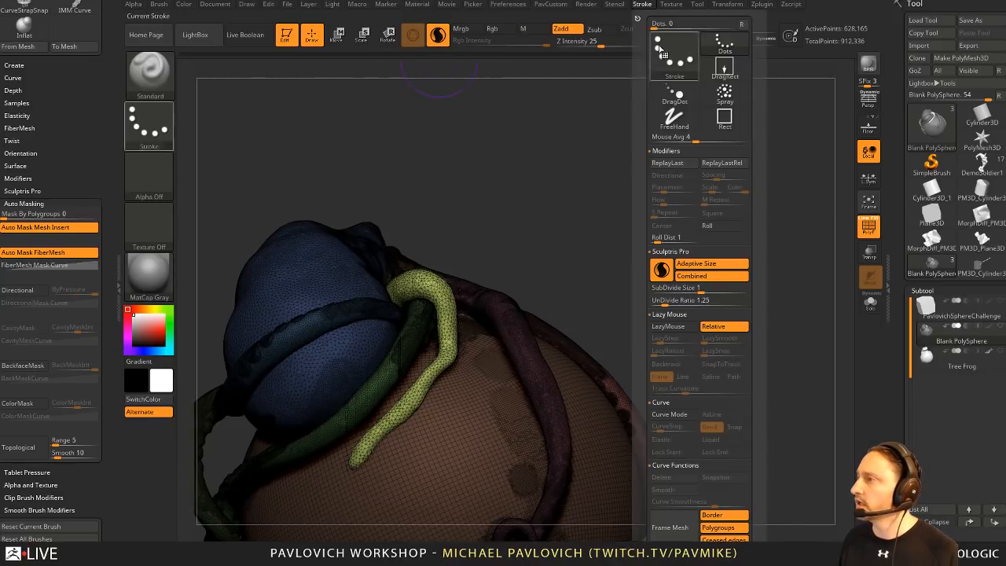
left_click(643, 4)
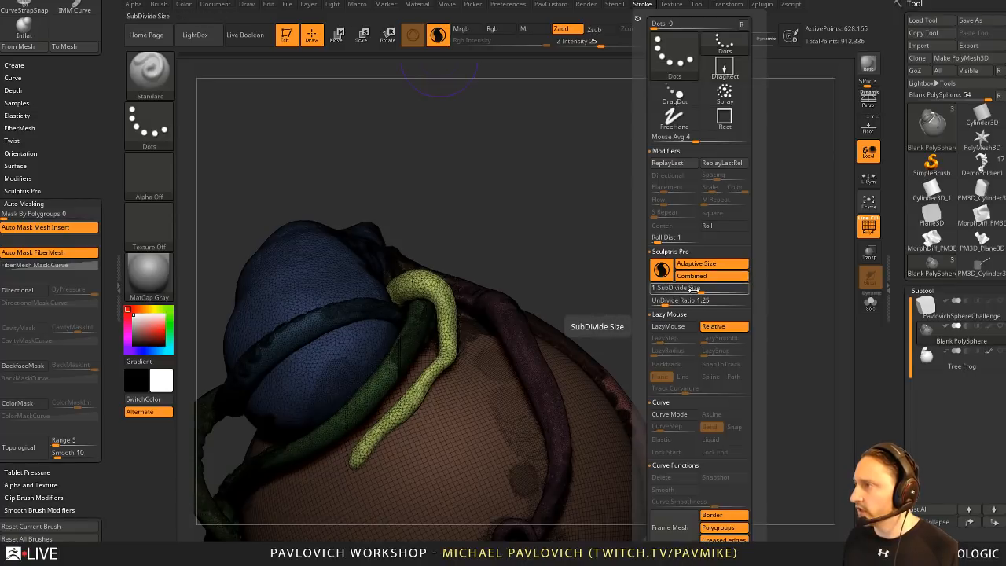
left_click(664, 304)
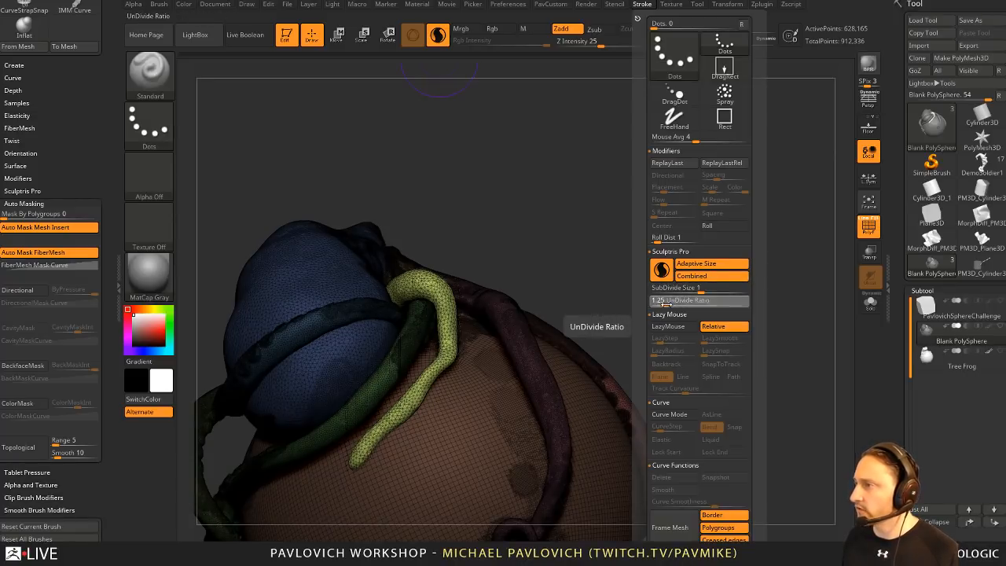
type("1")
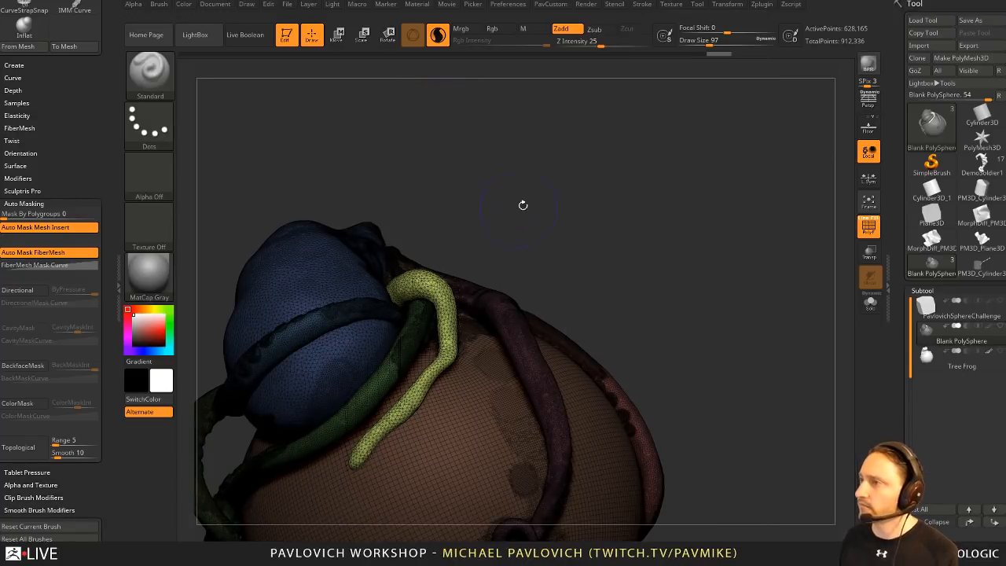
Step: Smooth the new tentacle along its length from the base to the tip
left_click_drag(523, 205, 548, 207)
mouse_move(398, 282)
left_mouse_down("shift")
mouse_move(443, 307)
mouse_move(417, 402)
mouse_move(364, 459)
left_mouse_up("shift")
left_click_drag(581, 266, 552, 269)
mouse_move(442, 357)
left_mouse_down("shift")
mouse_move(445, 350)
mouse_move(440, 360)
left_mouse_up("shift")
Step: Thicken the middle and lower part of the new tentacle with the Inflat brush at draw size 97
right_click_drag(450, 360, 453, 341)
key("b")
key("i")
key("n")
mouse_move(450, 344)
left_mouse_down()
mouse_move(440, 365)
mouse_move(445, 327)
mouse_move(420, 387)
left_mouse_up()
left_click_drag(638, 248, 606, 205)
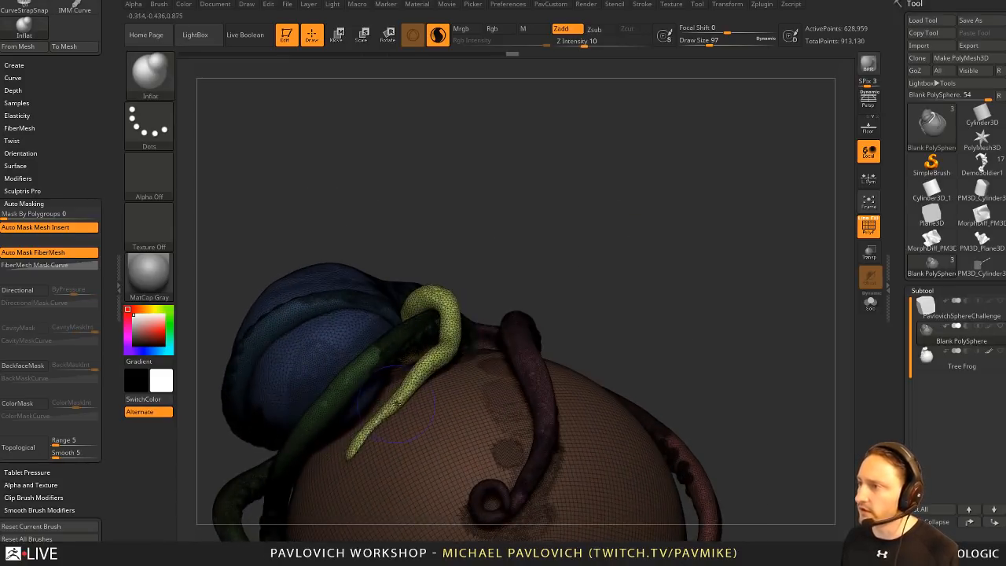
mouse_move(399, 402)
left_mouse_down()
mouse_move(358, 445)
mouse_move(423, 367)
left_mouse_up()
Step: Turn off the wireframe display, isolate the new tentacle's polygroup, and mask the rest of the octopus
left_click_drag(652, 212, 688, 283)
left_click(868, 226)
mouse_move(775, 223)
left_mouse_down()
mouse_move(747, 168)
mouse_move(772, 262)
mouse_move(688, 208)
mouse_move(786, 248)
left_mouse_up()
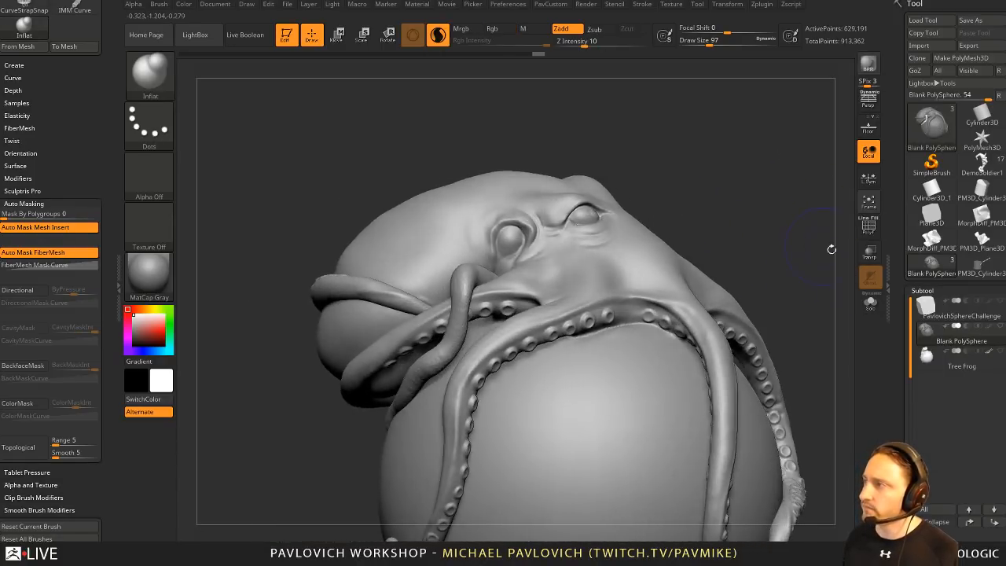
key("ctrl+shift")
left_click(448, 291, "ctrl+shift")
left_click_drag(747, 197, 731, 176)
left_click(732, 176, "ctrl+shift")
Step: Reshape the new tentacle's arch and bend over the sphere, using the Move brush at draw size 128
key("s")
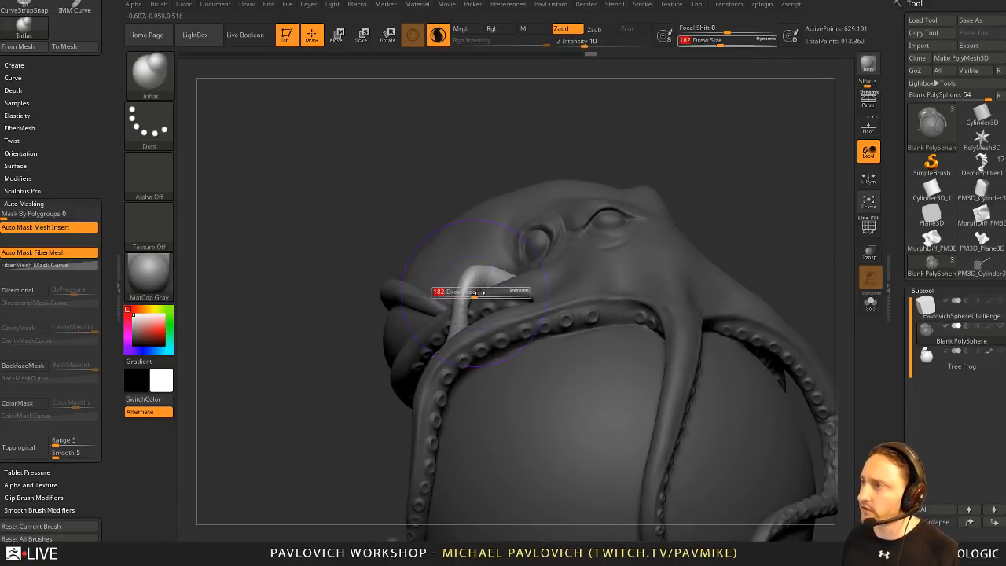
left_click_drag(484, 274, 479, 283)
left_click_drag(353, 197, 545, 218)
key("s")
mouse_move(508, 312)
left_mouse_down()
mouse_move(520, 313)
mouse_move(513, 346)
left_mouse_up()
key("s")
key("s")
right_click_drag(564, 303, 518, 348)
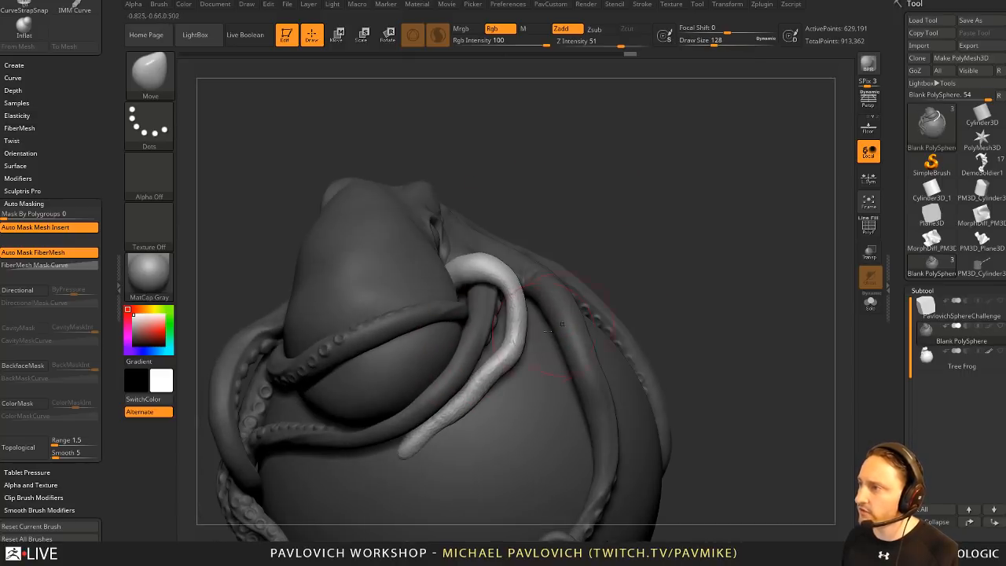
mouse_move(518, 347)
left_mouse_down()
mouse_move(508, 343)
mouse_move(511, 327)
mouse_move(509, 337)
left_mouse_up()
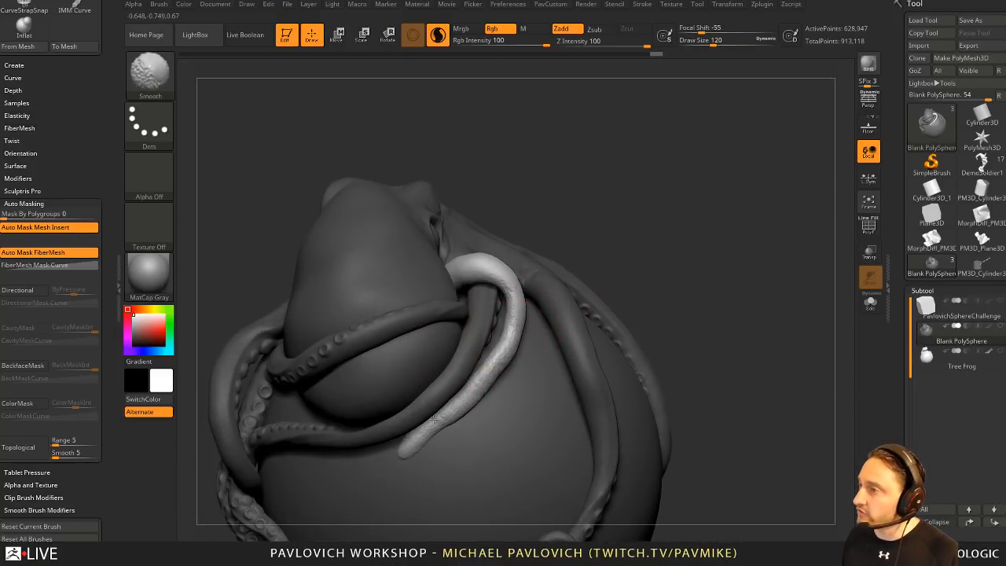
Step: Smooth the lower part of the new tentacle at draw size 120
key("s")
left_click_drag(465, 398, 462, 399)
left_click_drag(451, 413, 470, 384, "shift")
mouse_move(682, 307)
left_mouse_down("alt")
mouse_move(684, 213)
mouse_move(710, 203)
mouse_move(658, 238)
mouse_move(720, 237)
left_mouse_up("alt")
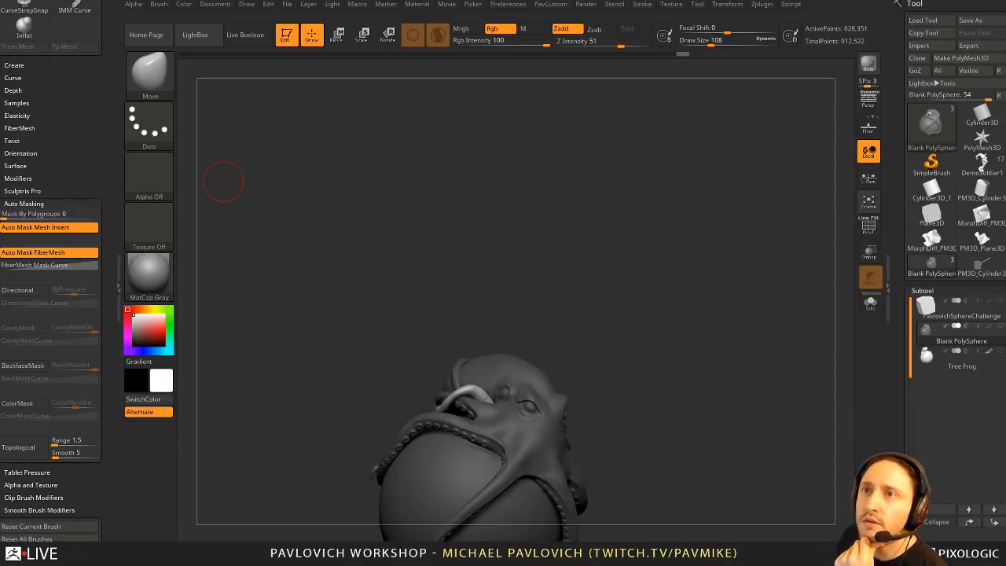
Step: Switch to the DemoSoldier1 tool and open the creation options of its UV Map settings
scroll(928, 236, "down", 1)
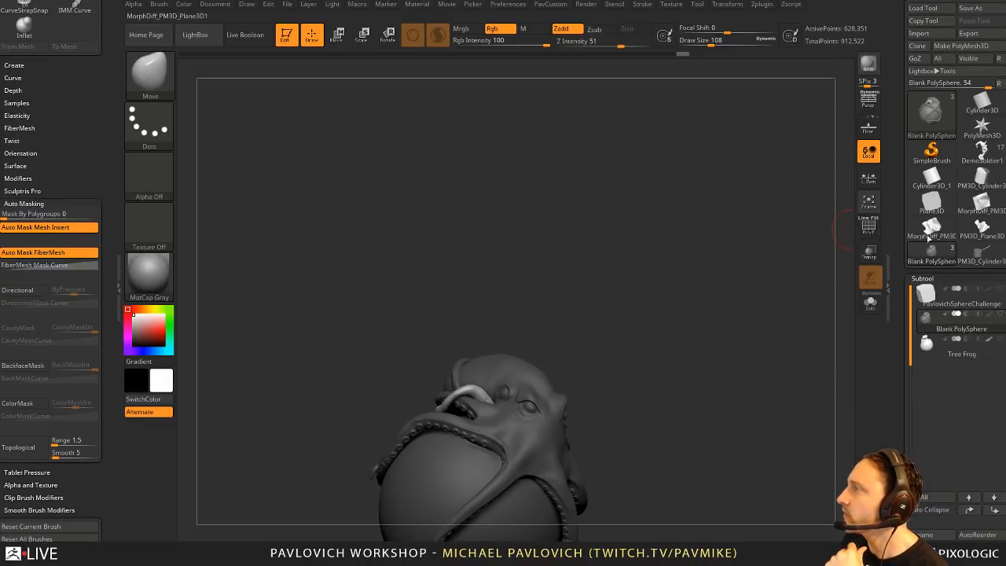
left_click(990, 160)
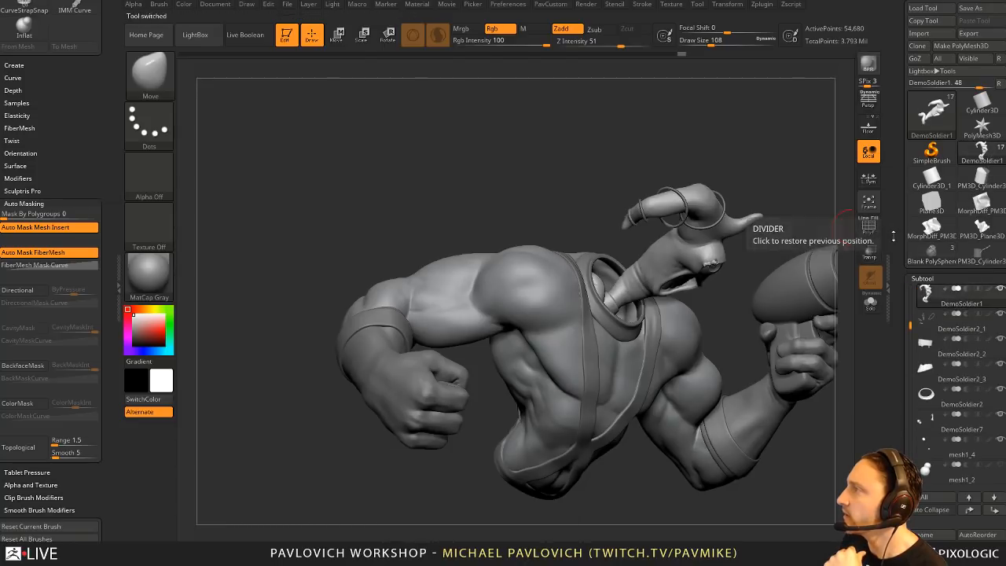
left_click_drag(897, 238, 885, 39)
left_click_drag(901, 408, 899, 47)
left_click_drag(893, 397, 906, 262)
left_click_drag(908, 128, 910, 291)
left_click(929, 355, "shift")
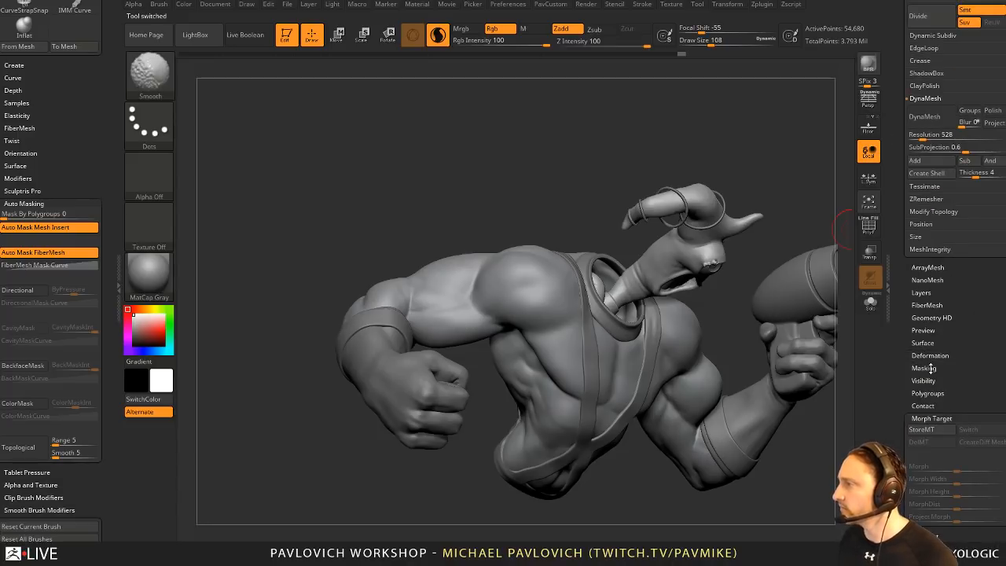
left_click(925, 417, "shift")
left_click_drag(912, 419, 912, 370, "shift")
left_click(916, 394)
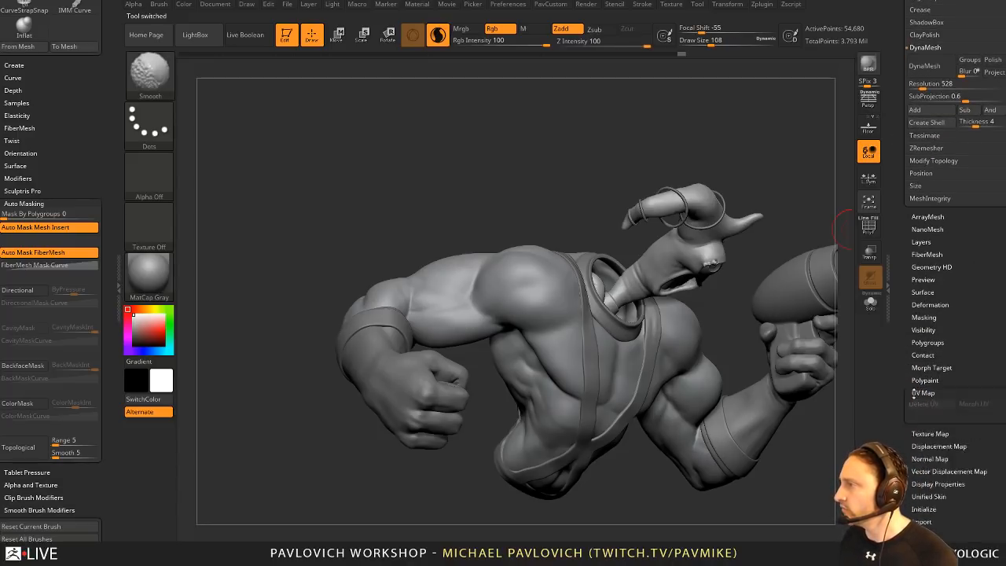
left_click_drag(908, 434, 907, 361)
left_click(925, 395)
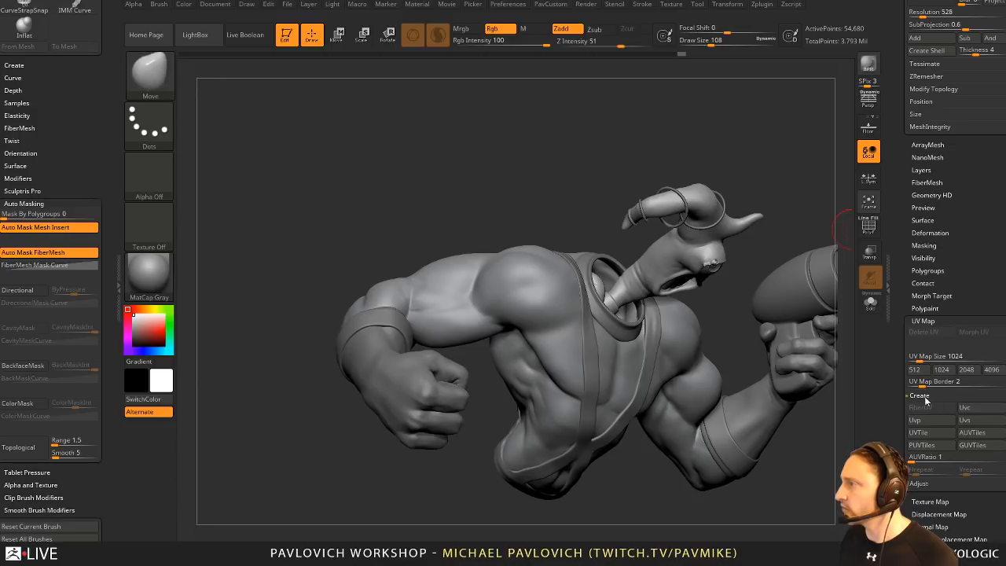
left_click_drag(905, 476, 912, 341)
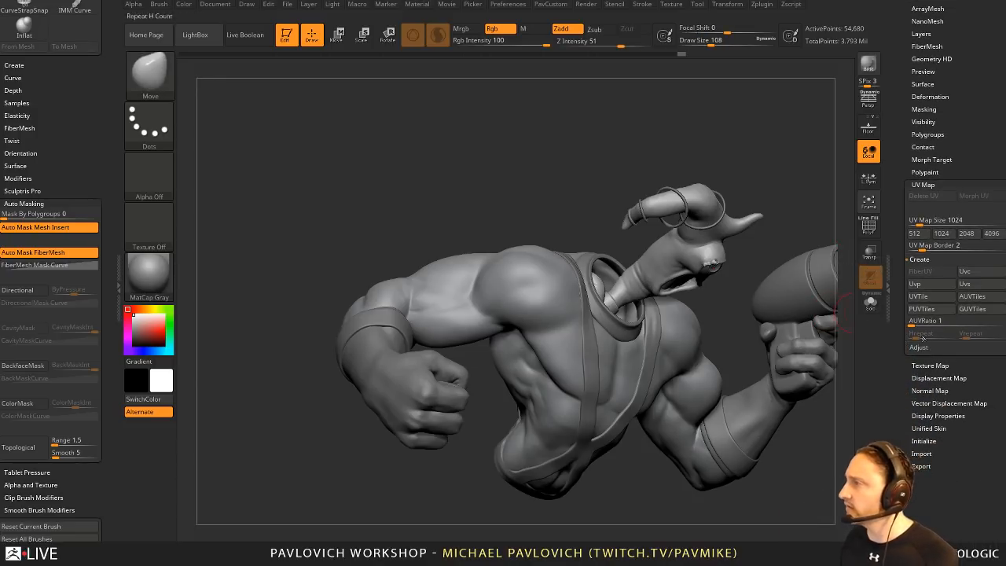
Step: Show the character's wireframe and select the torso subtool
mouse_move(773, 151)
left_mouse_down()
mouse_move(738, 216)
mouse_move(794, 206)
left_mouse_up()
left_click(868, 201)
left_click(868, 225)
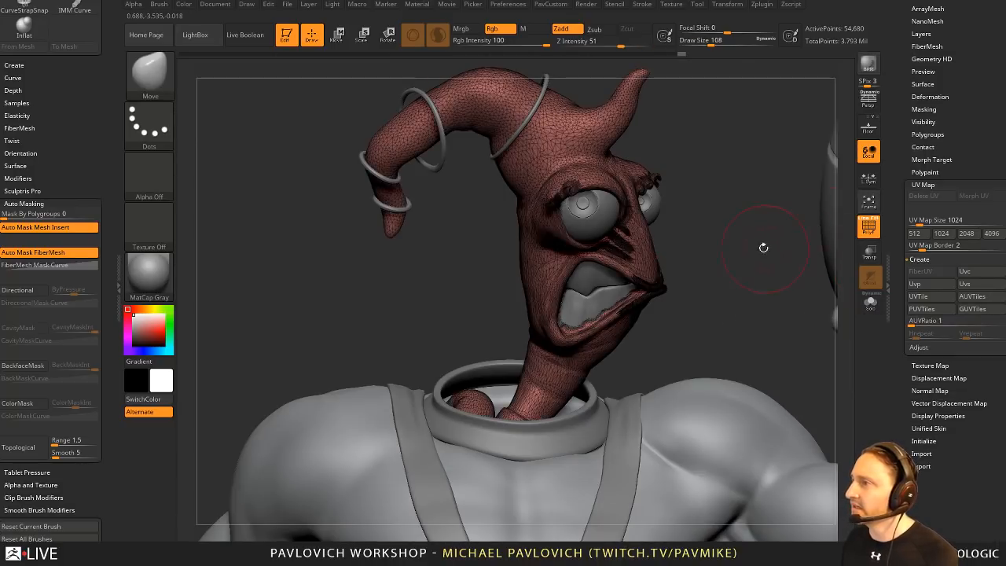
left_click_drag(763, 248, 756, 169, "alt")
left_click(628, 385, "alt")
left_click_drag(785, 327, 831, 264, "alt")
Step: Lower the torso to subdivision level 1 and isolate it in Solo mode, with draw size 49
scroll(913, 326, "up", 10)
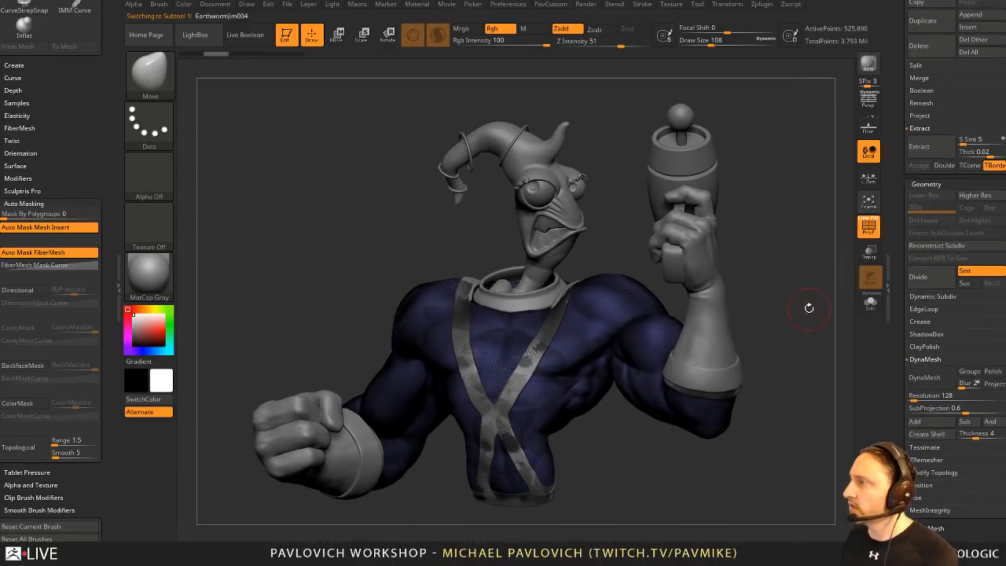
key("d")
key("d")
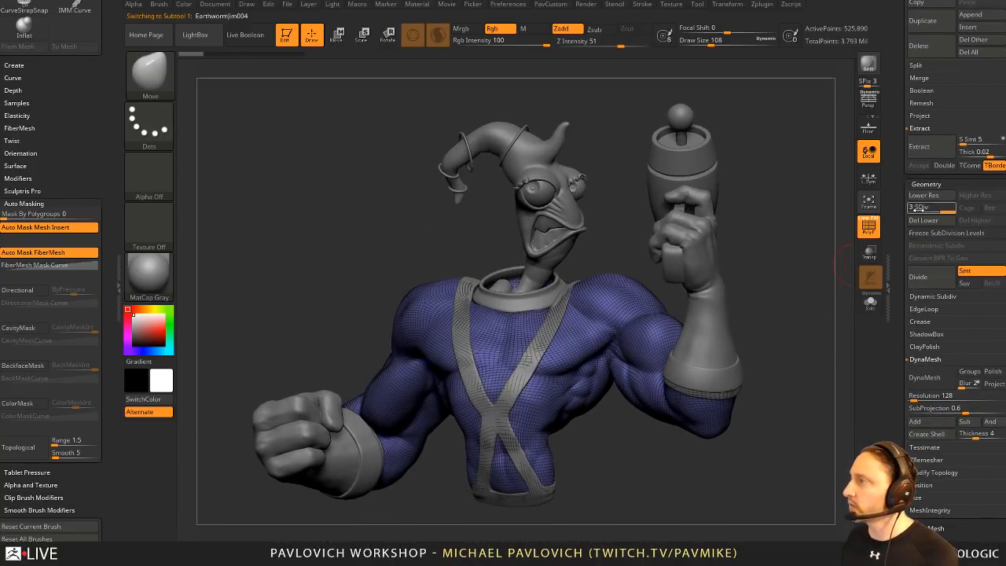
left_click(916, 209)
key("s")
left_click_drag(743, 248, 737, 245)
left_click(872, 305)
mouse_move(810, 314)
left_mouse_down()
mouse_move(781, 357)
mouse_move(808, 294)
left_mouse_up()
Step: Dock the plugin palette in place of the brush palette and open the UV Master options
left_click_drag(88, 80, 103, 258)
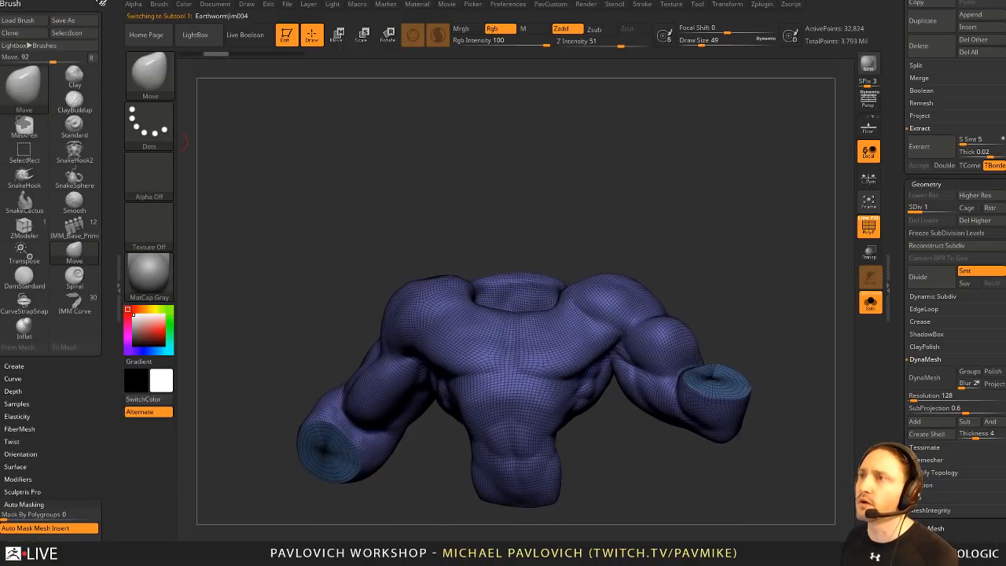
left_click(101, 3)
left_click(761, 5)
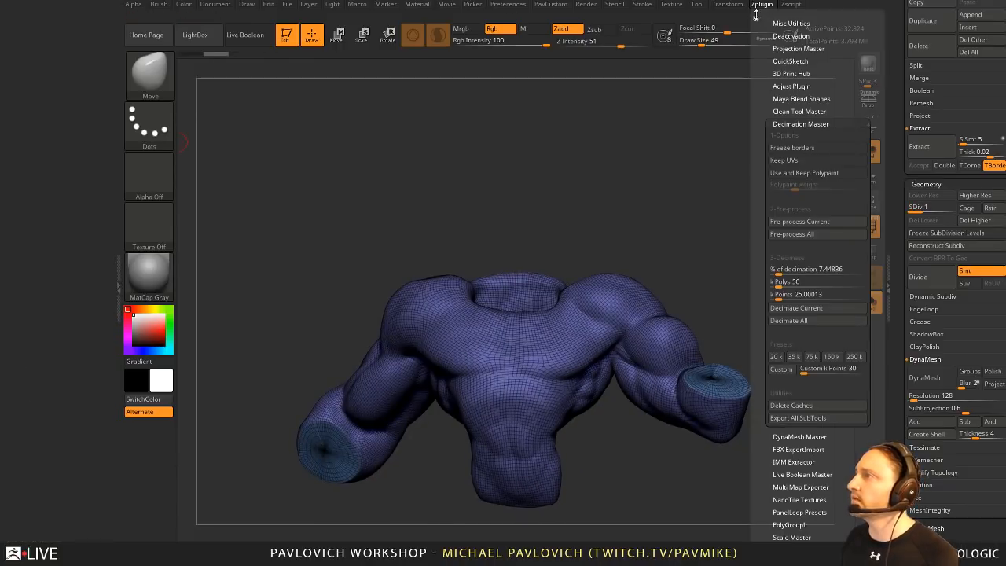
left_click_drag(751, 11, 27, 99)
key("shift")
left_click(24, 119)
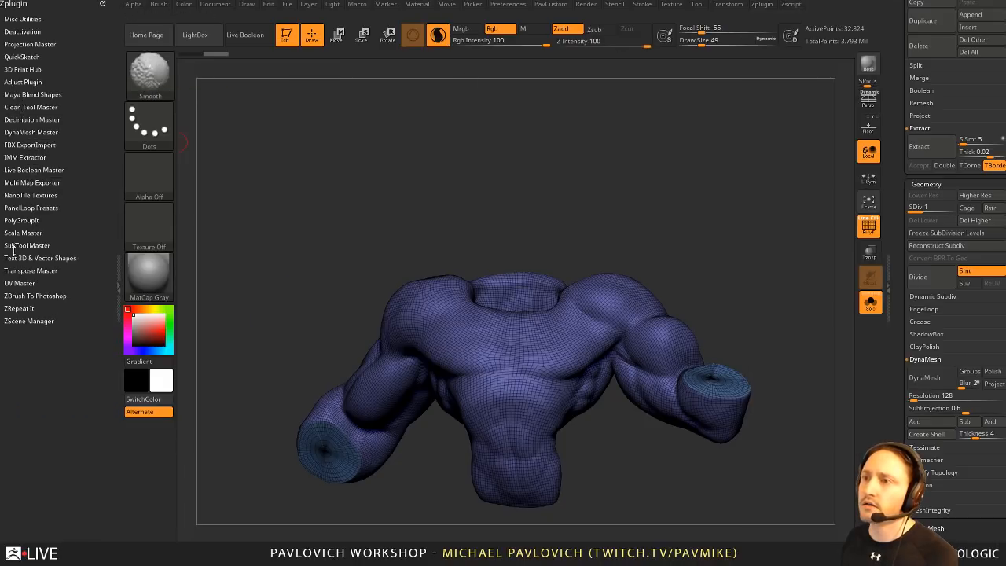
left_click(11, 281)
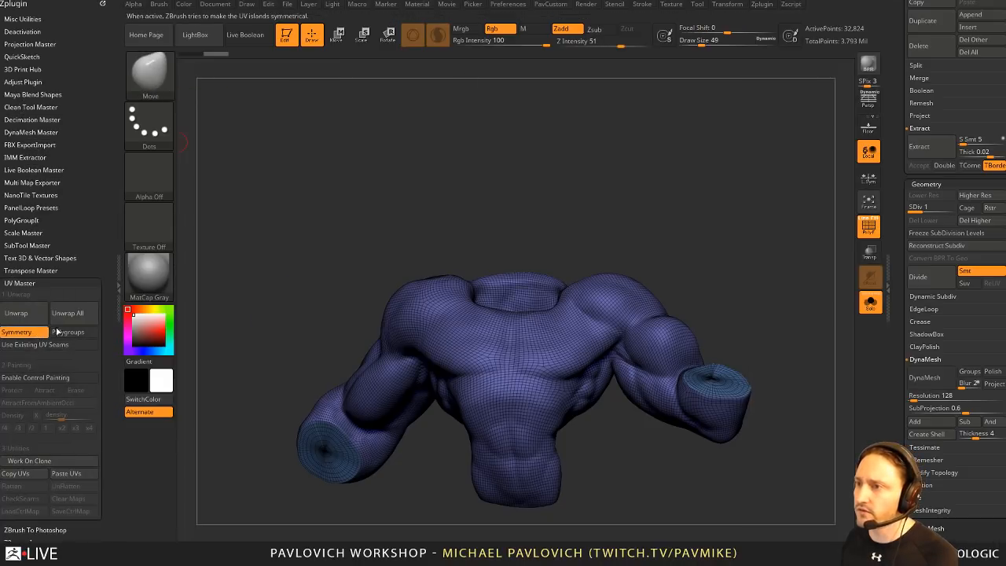
Step: Configure UV Master with Symmetry off and Polygroups on, and create a working clone of the torso
left_click(19, 332)
left_click(69, 333)
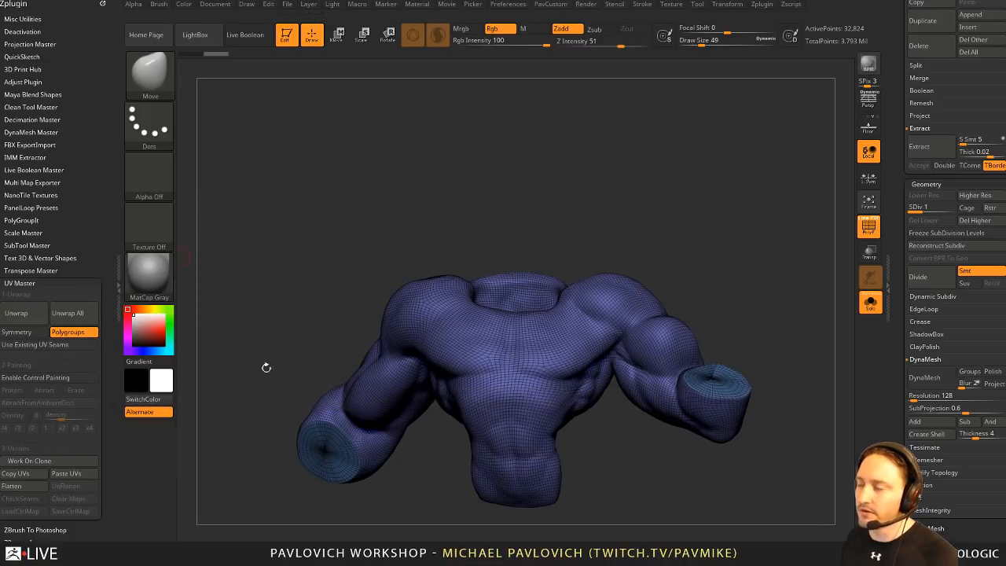
left_click_drag(148, 444, 179, 419)
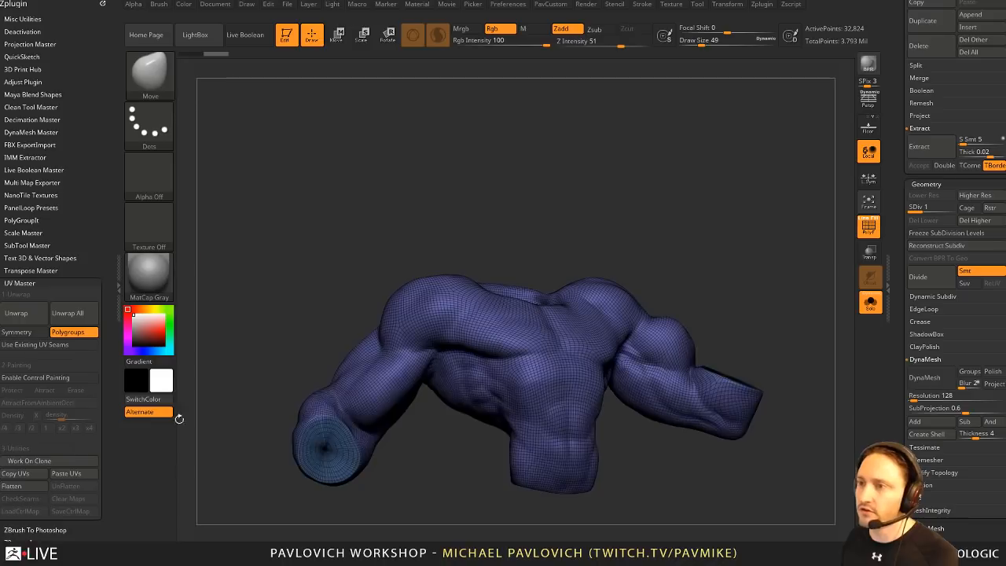
left_click(31, 463)
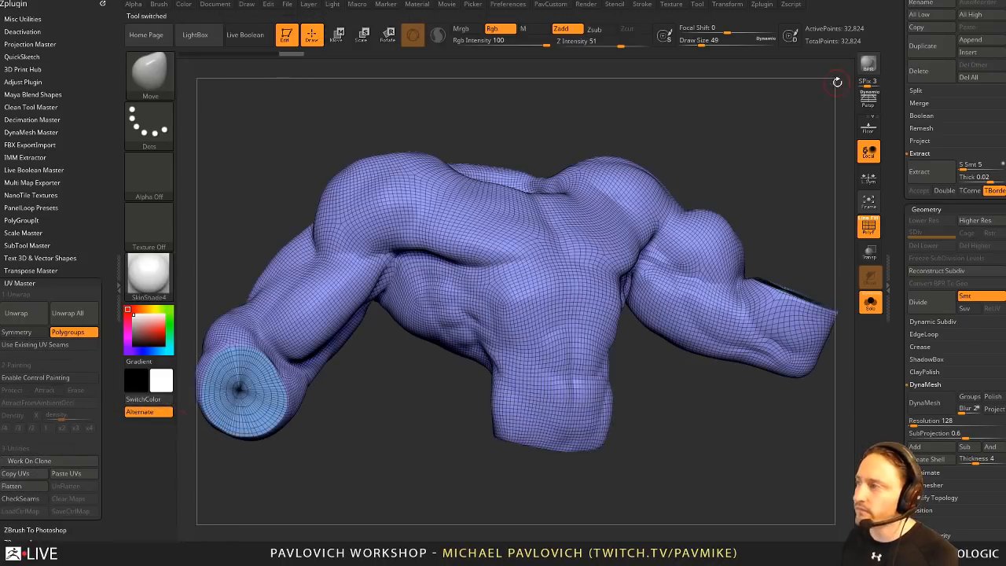
Step: Unwrap the torso clone by its polygroups, and preview the flattened UV layout before restoring the 3D shape
left_click_drag(798, 104, 843, 201)
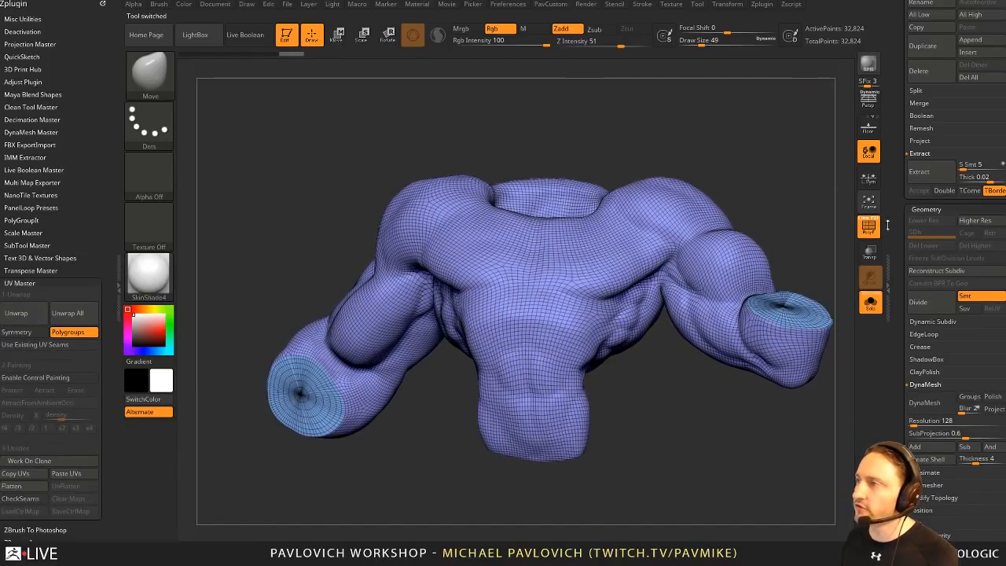
left_click(19, 313)
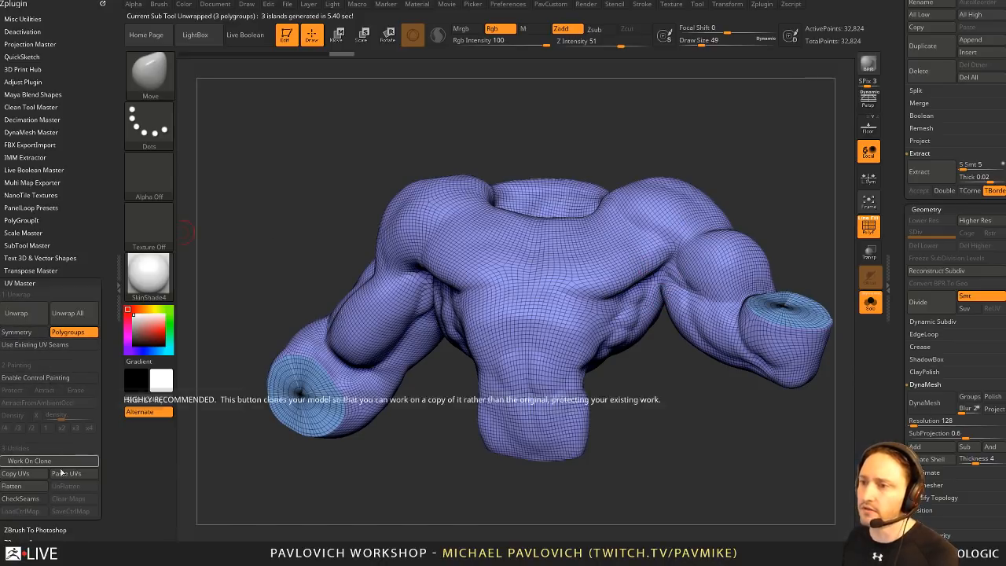
left_click(12, 485)
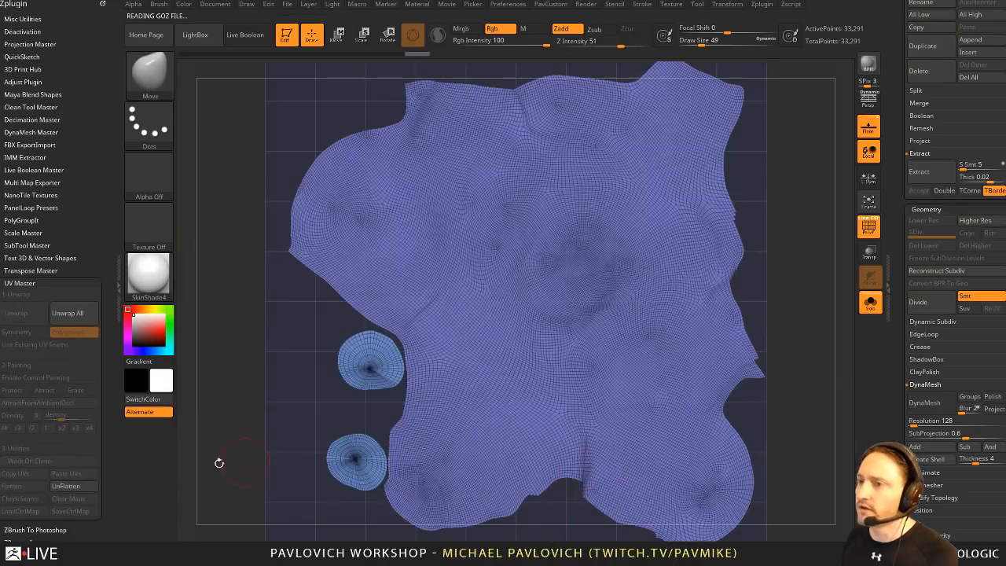
left_click(66, 485)
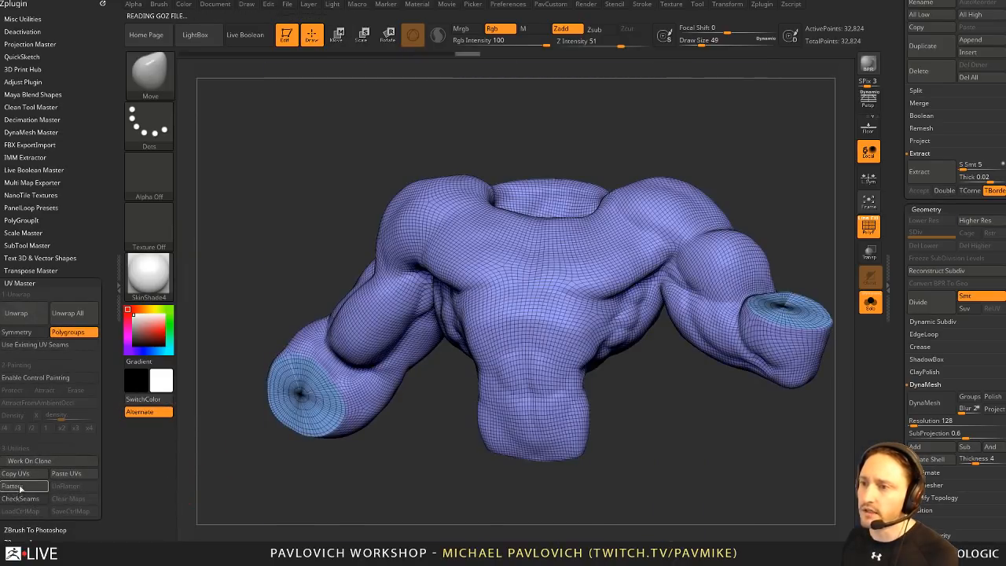
Step: Transfer the clone's UVs to the torso of the original Earthwormjim004 tool, and turn off Solo and the wireframe display
left_click_drag(900, 119, 901, 277)
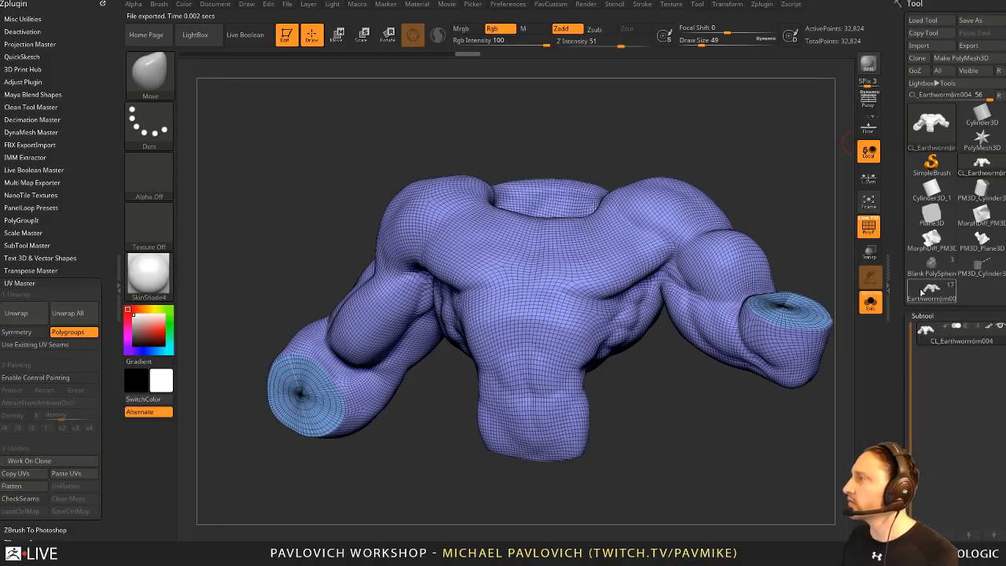
left_click(933, 290)
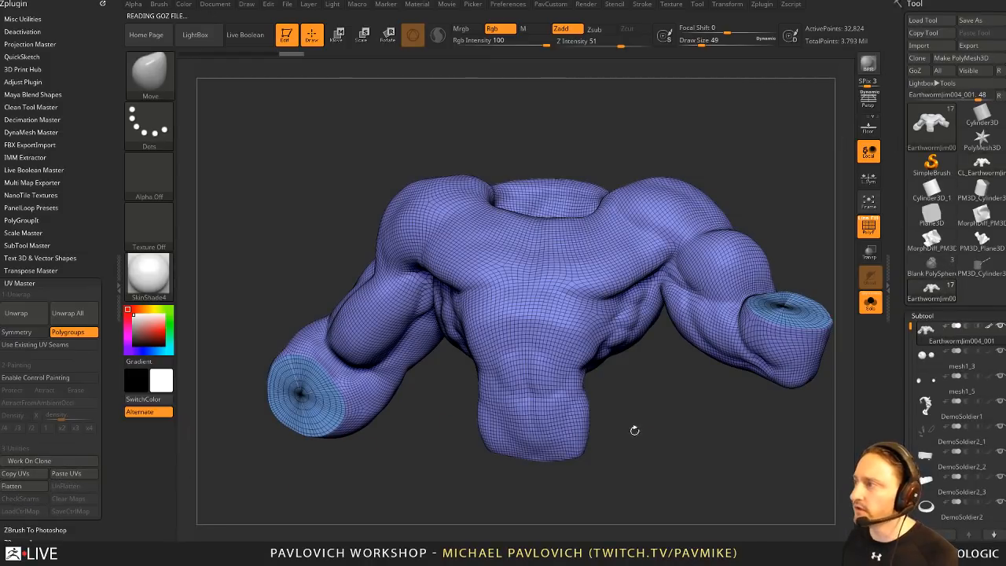
left_click(869, 305)
left_click(875, 230)
left_click_drag(680, 469, 821, 429)
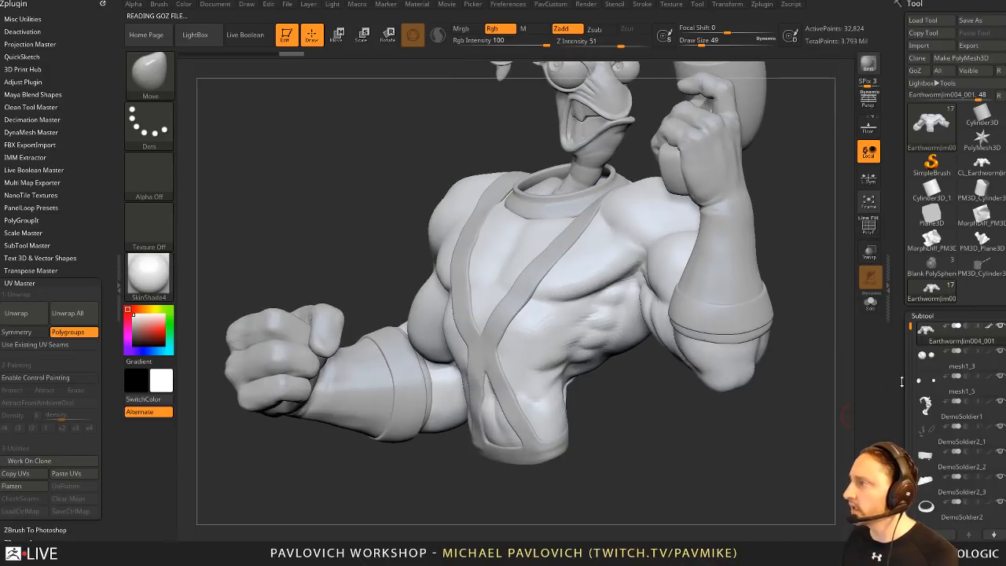
Step: Create a new texture map for the torso from UV Check
left_click_drag(900, 375, 895, 184)
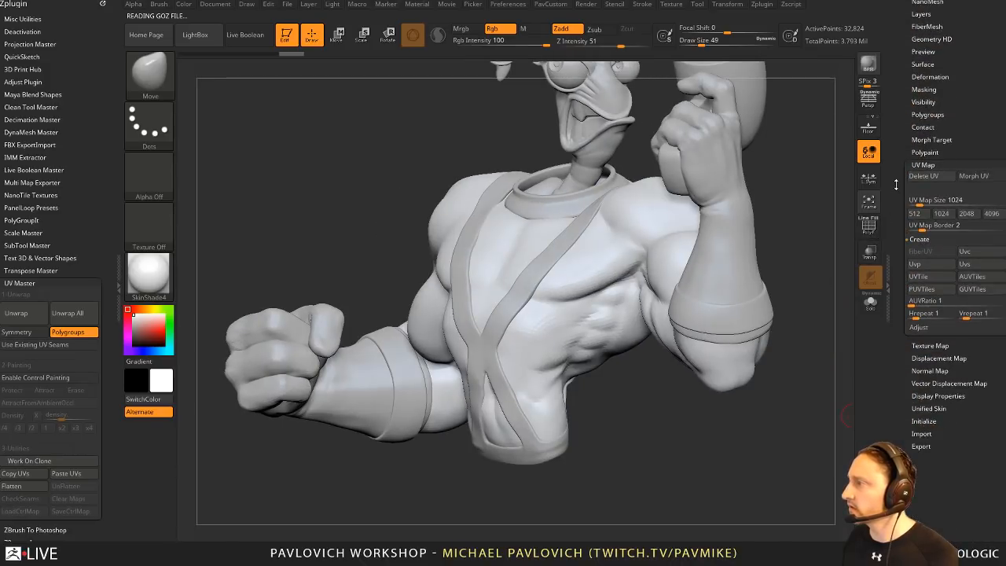
left_click(932, 166)
left_click(929, 178)
left_click(919, 264)
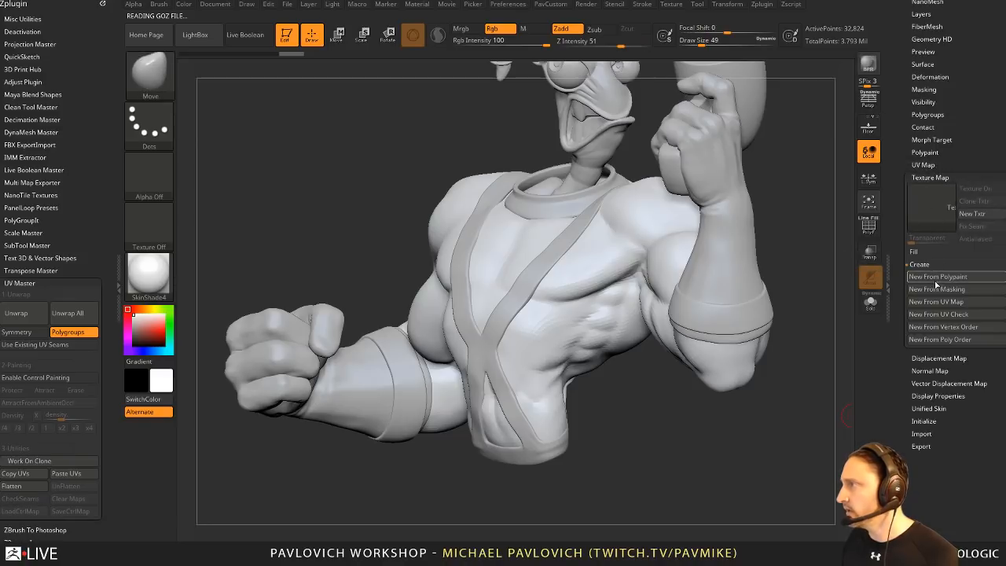
left_click(939, 314)
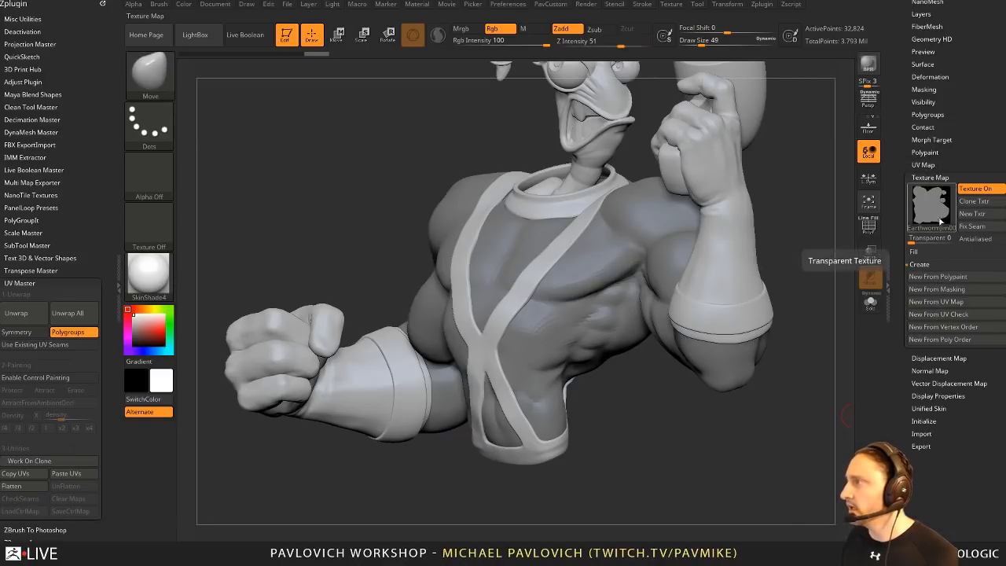
Step: Create a new texture map for the torso from its UV map, inspect it on the model, and turn the texture off
mouse_move(941, 209)
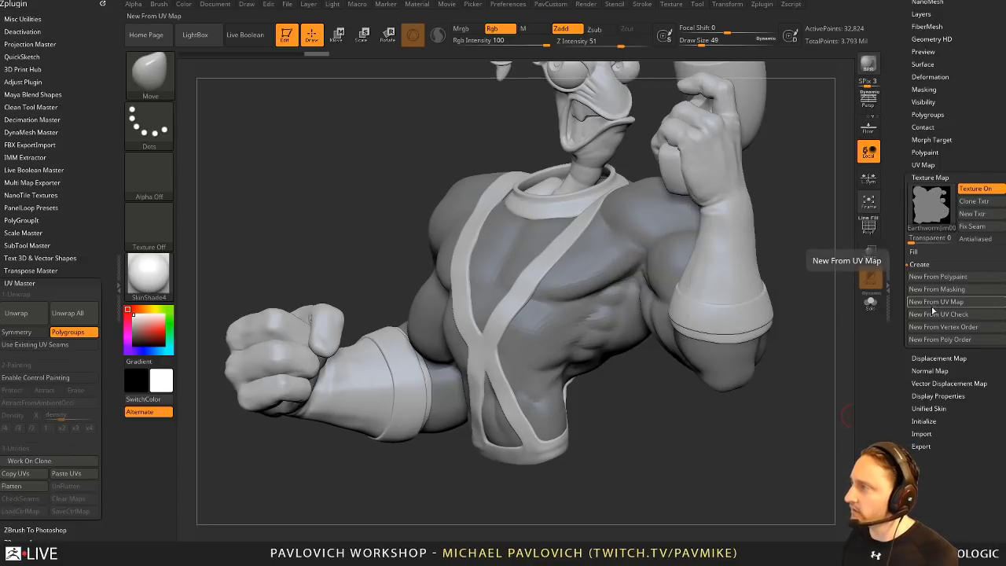
left_click(934, 303)
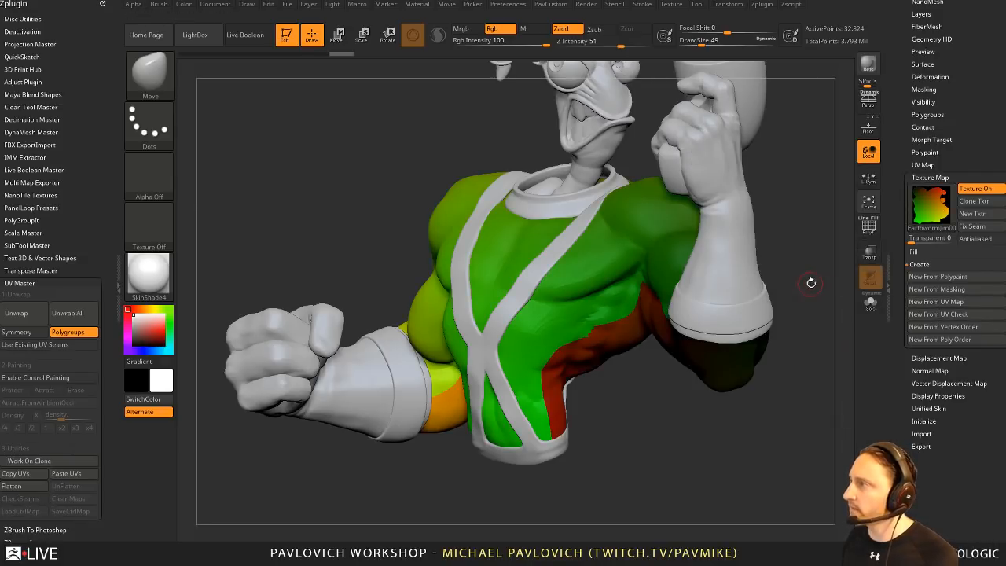
left_click_drag(820, 276, 666, 440)
mouse_move(921, 201)
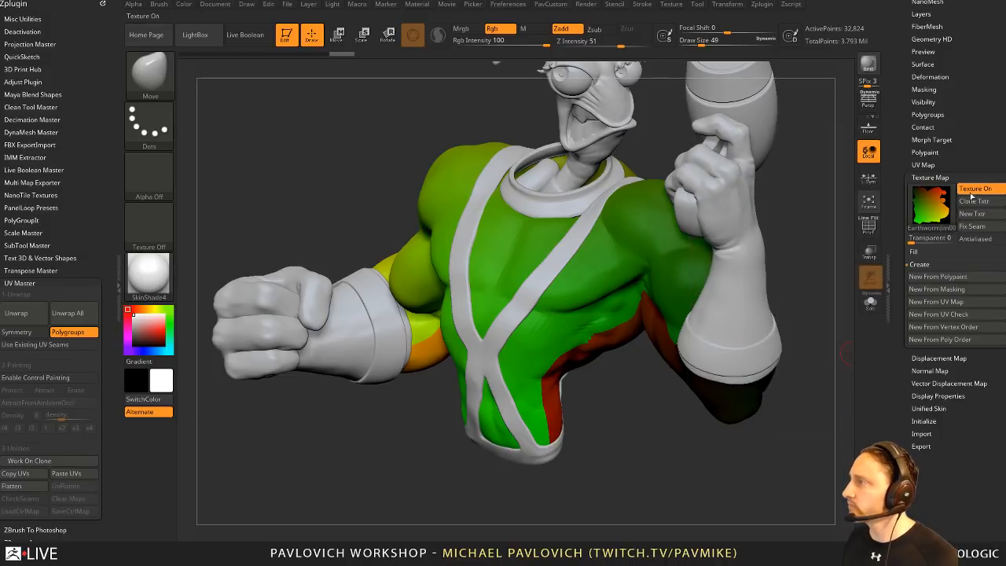
left_click(969, 191)
left_click(931, 178)
Step: Switch to the PolyMesh3D star and look through its tool settings, including the Contact options
left_click(903, 130)
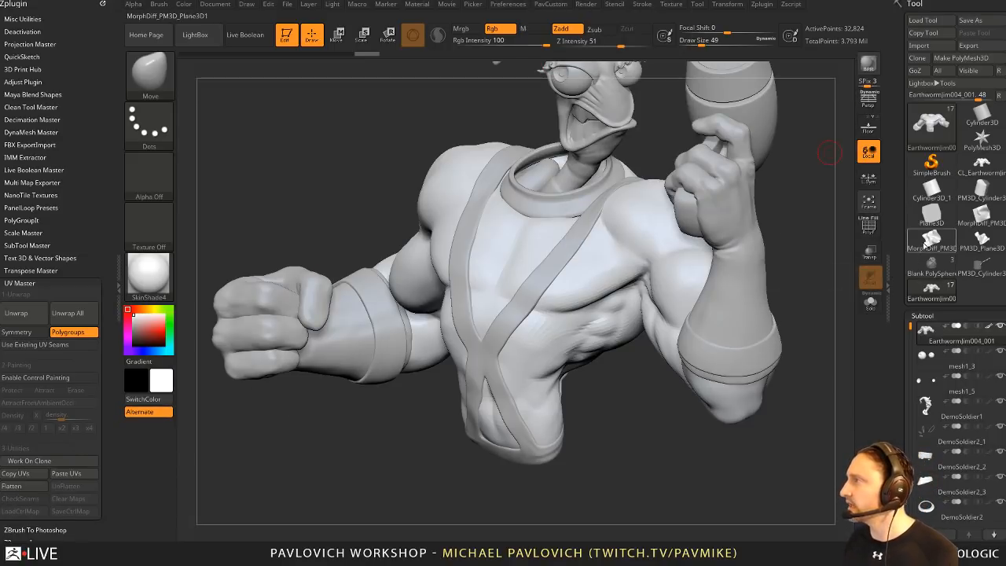
left_click(982, 138)
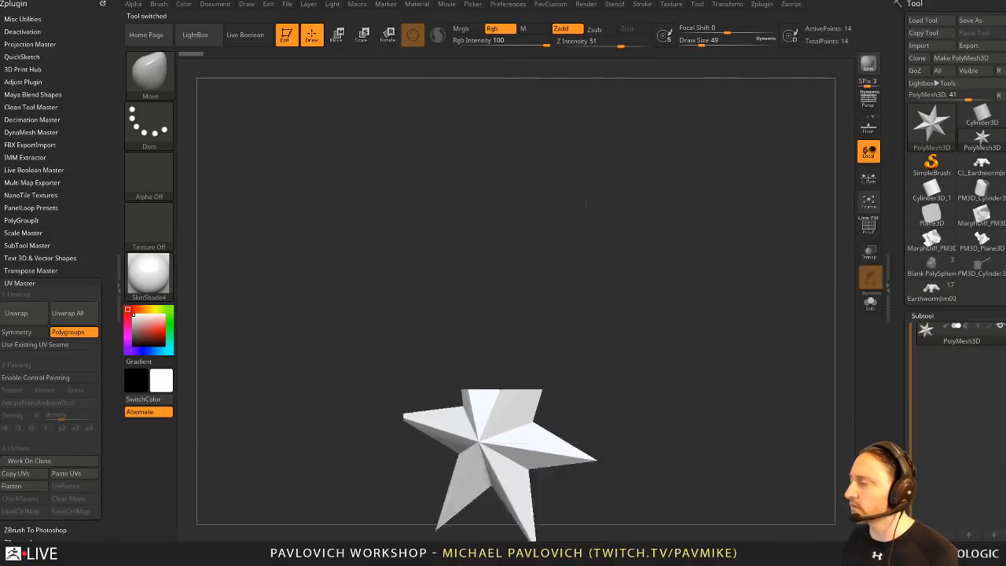
left_click_drag(586, 203, 540, 56, "alt")
scroll(897, 275, "down", 10)
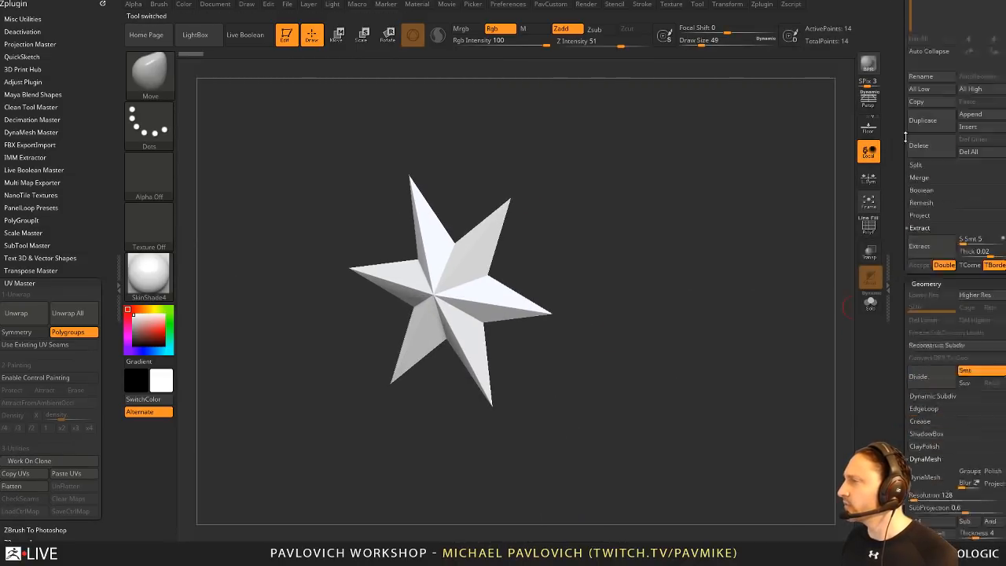
scroll(924, 316, "down", 4)
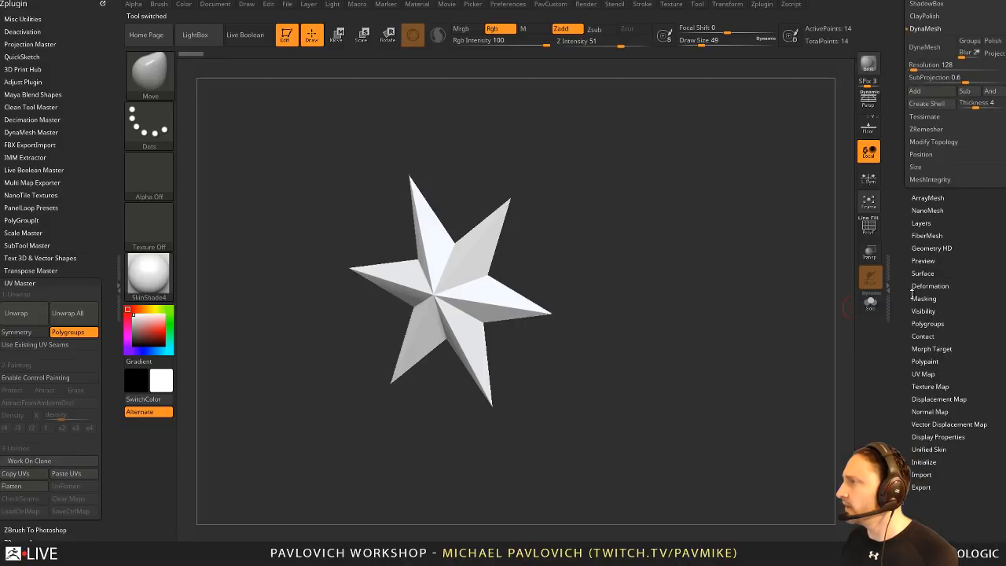
left_click(927, 337)
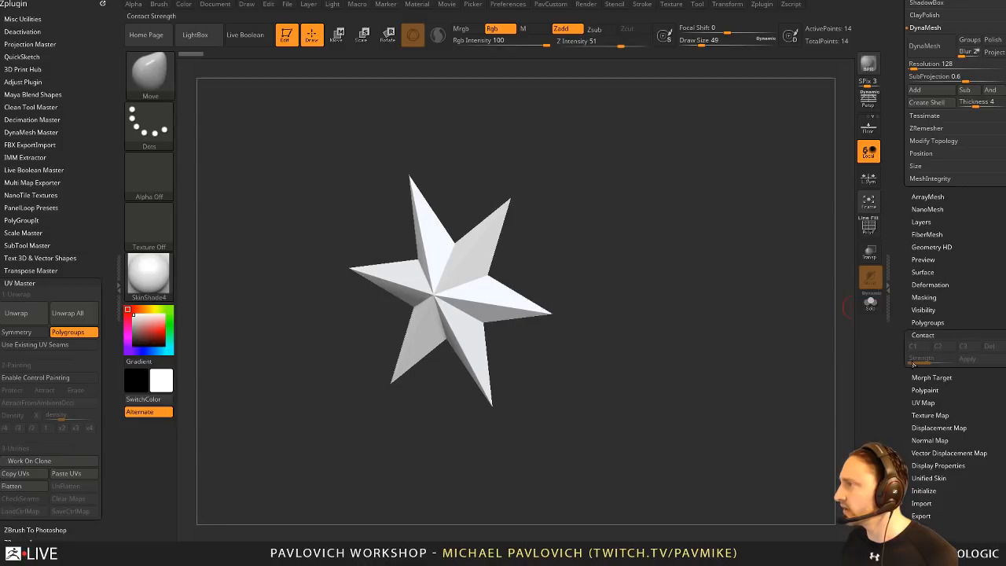
scroll(911, 353, "up", 10)
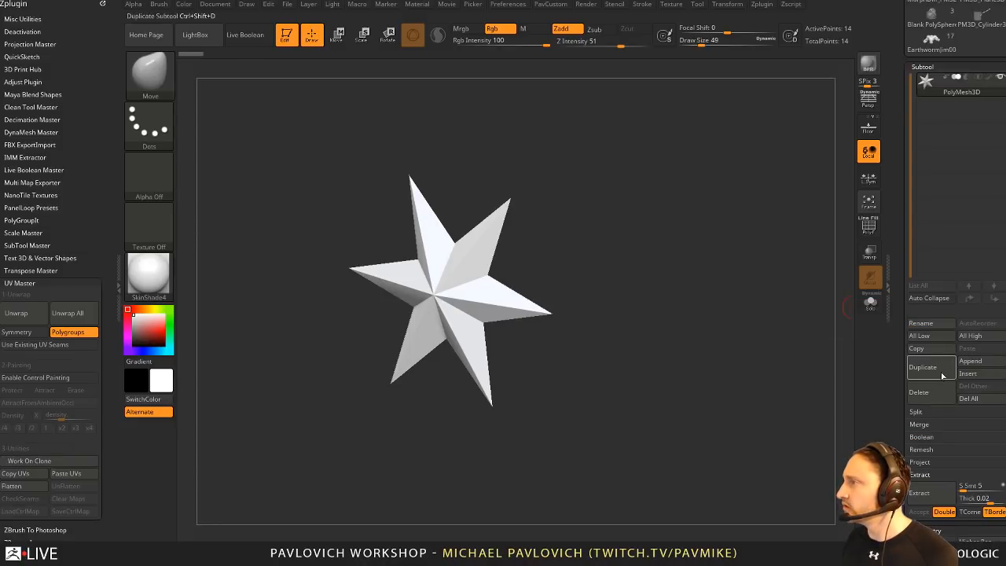
Step: Append a Cylinder3D subtool to the star and move it straight up above the star
left_click(970, 361)
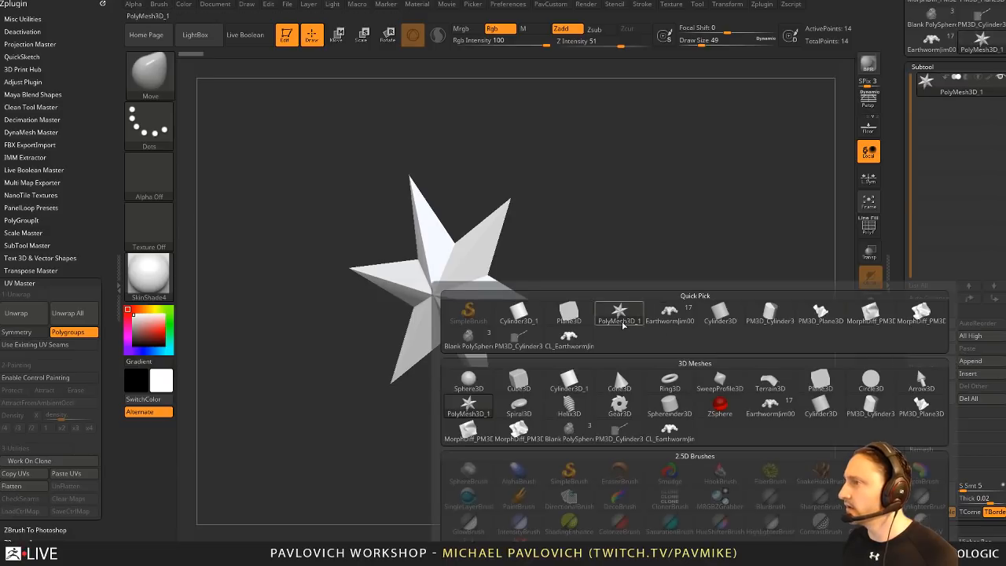
left_click(731, 319)
left_click_drag(718, 176, 707, 179, "shift")
key("w")
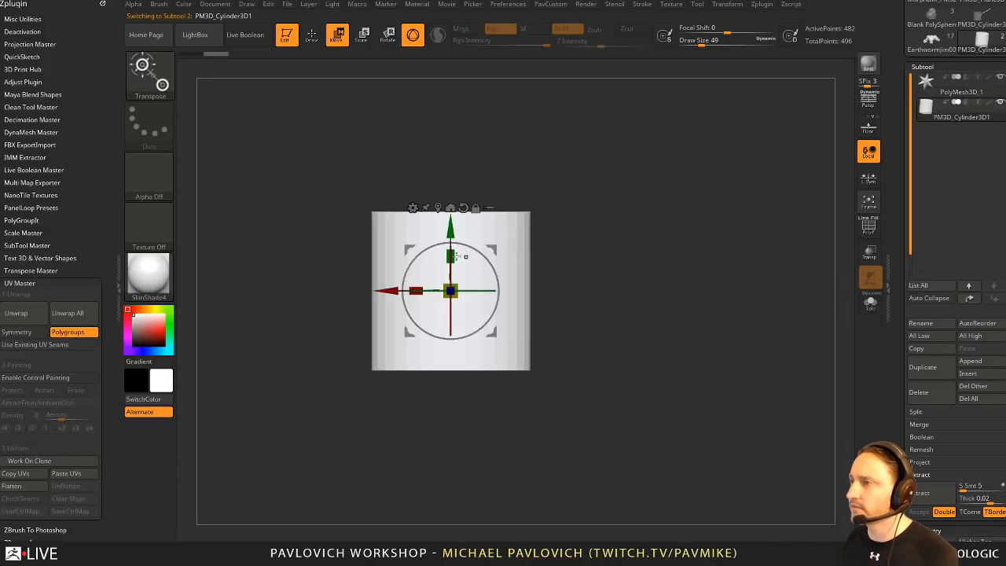
left_click_drag(453, 228, 454, 52)
mouse_move(611, 152)
left_mouse_down("alt")
mouse_move(611, 422)
mouse_move(644, 451)
mouse_move(673, 334)
left_mouse_up("alt")
Step: Return to Draw mode, apply the MatCap Gray material, and bring up the Contact options
key("q")
left_click(212, 550)
left_click_drag(895, 321, 914, 171)
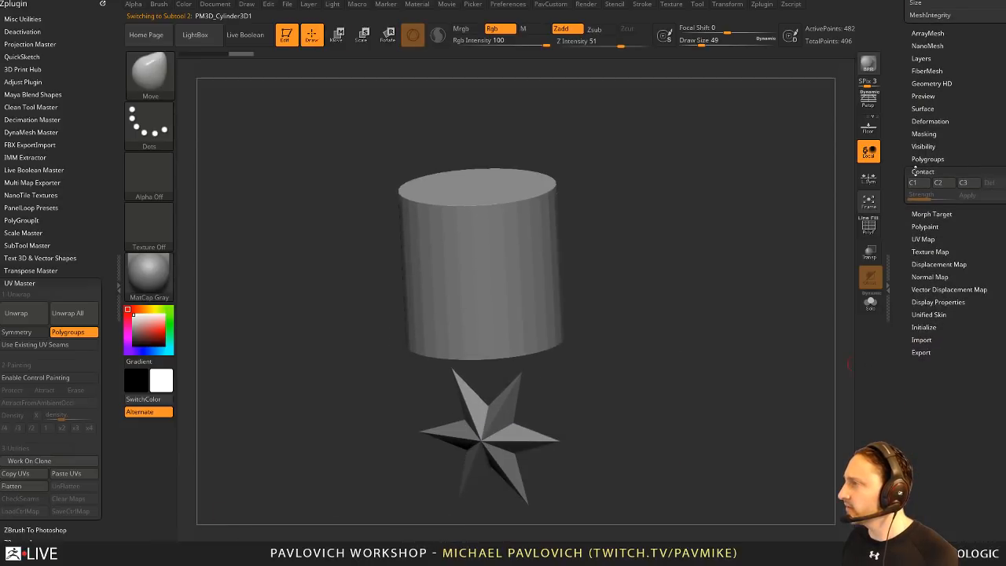
key("ctrl")
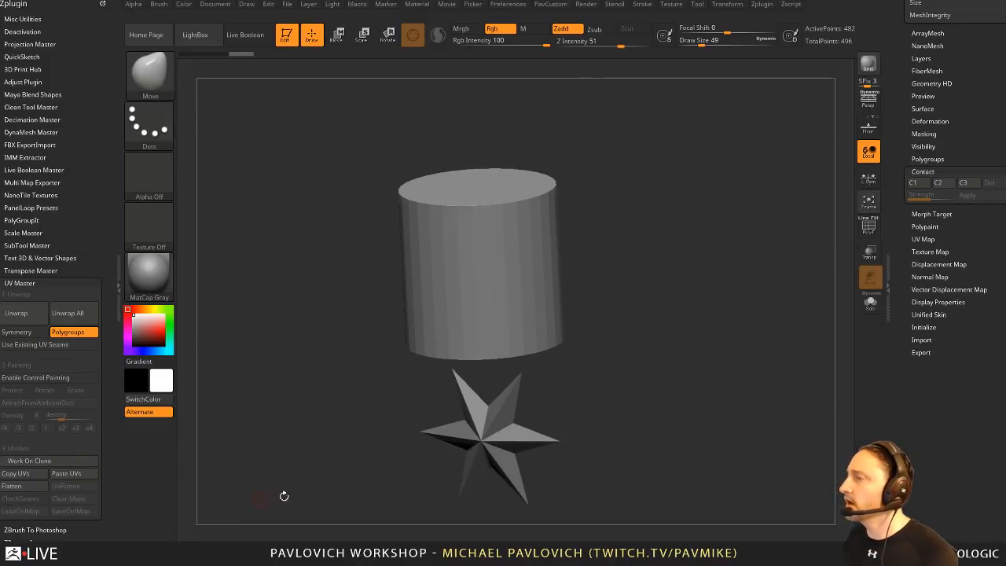
Step: Load the DemoSoldier.ZTL tool from LightBox, hide LightBox, and frame the soldier's upper body
left_click_drag(701, 230, 704, 232)
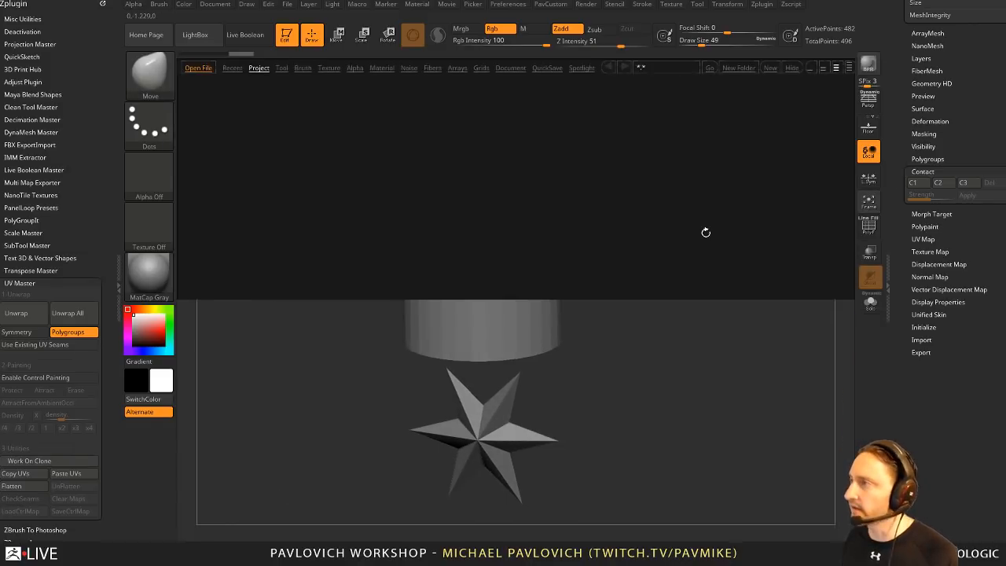
left_click(287, 70)
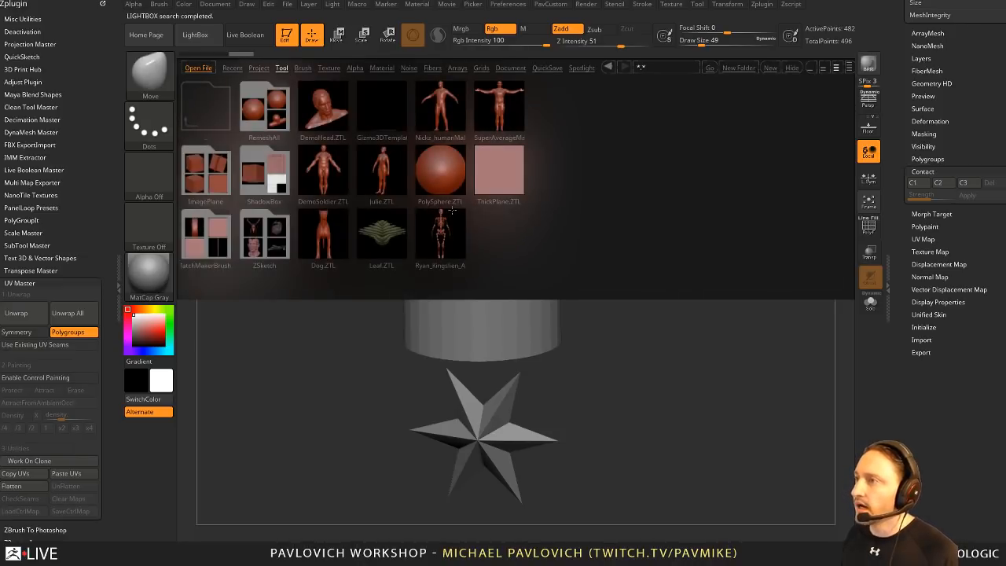
double_click(333, 179)
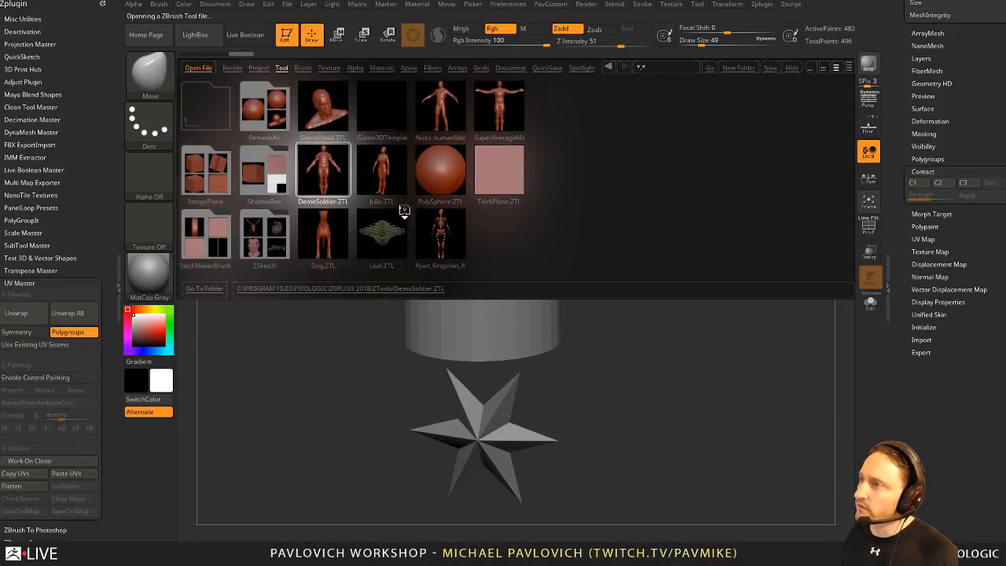
left_click(792, 68)
left_click_drag(718, 273, 700, 362, "alt")
Step: Hide every subtool except glove and DemoSoldier, and make DemoSoldier the active subtool
left_click_drag(904, 82, 967, 339)
left_click(735, 412, "alt")
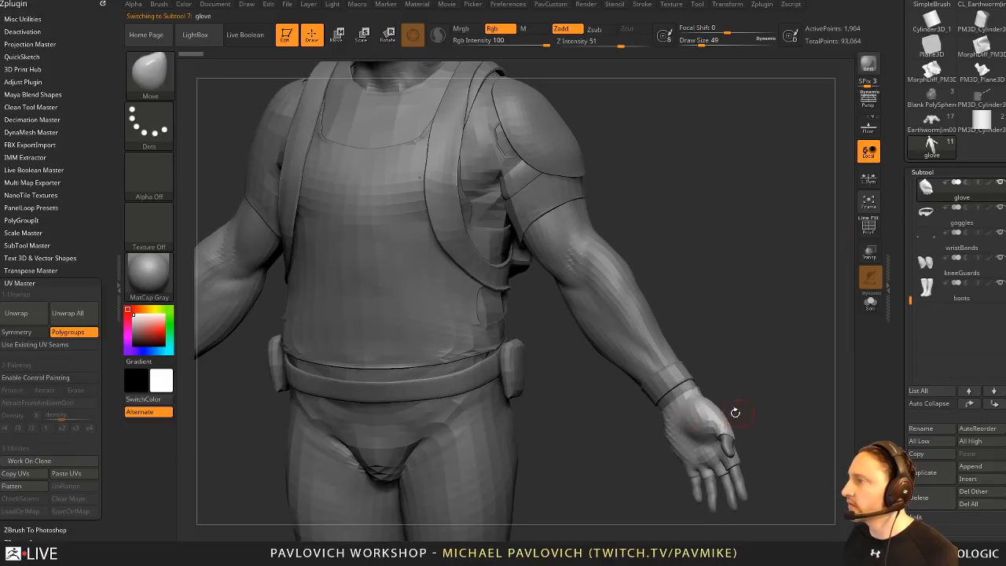
left_click(968, 404, "shift")
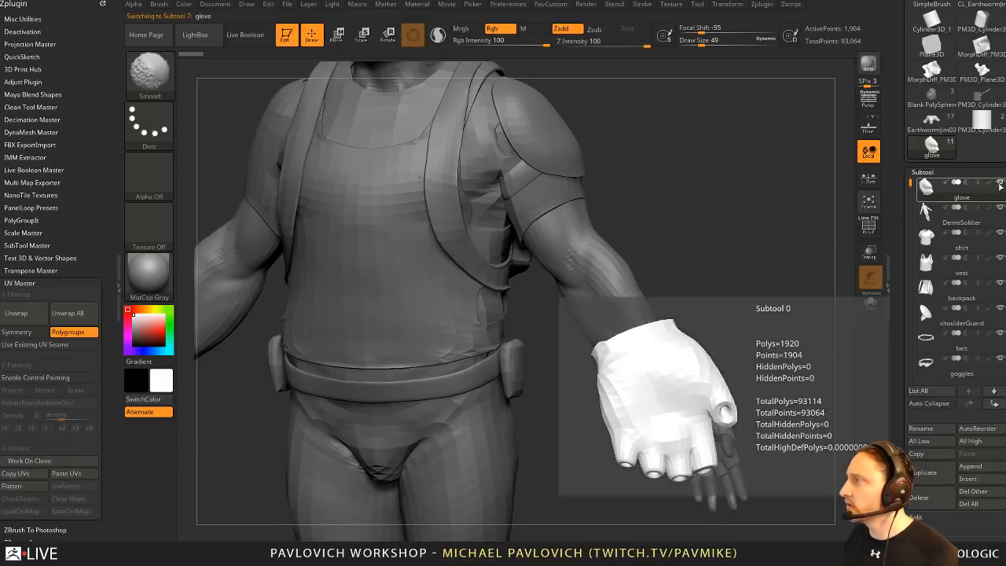
left_click(999, 183)
left_click(999, 208)
left_click(618, 301, "alt")
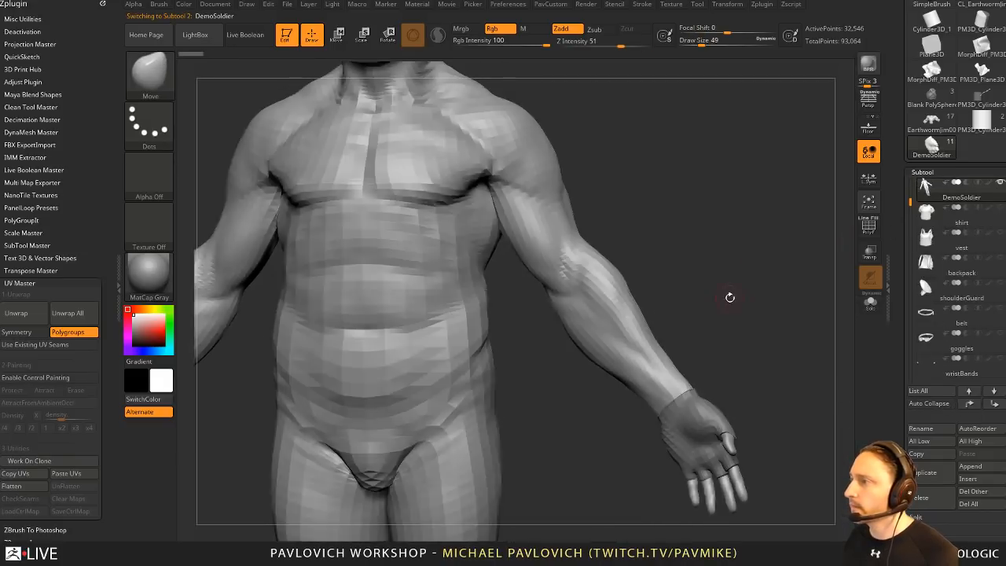
mouse_move(728, 296)
left_mouse_down()
mouse_move(695, 276)
mouse_move(722, 297)
left_mouse_up()
Step: Draw a transpose line about 0.43 units long from the DemoSoldier's wrist onto the glove and store it as contact C1
key("w")
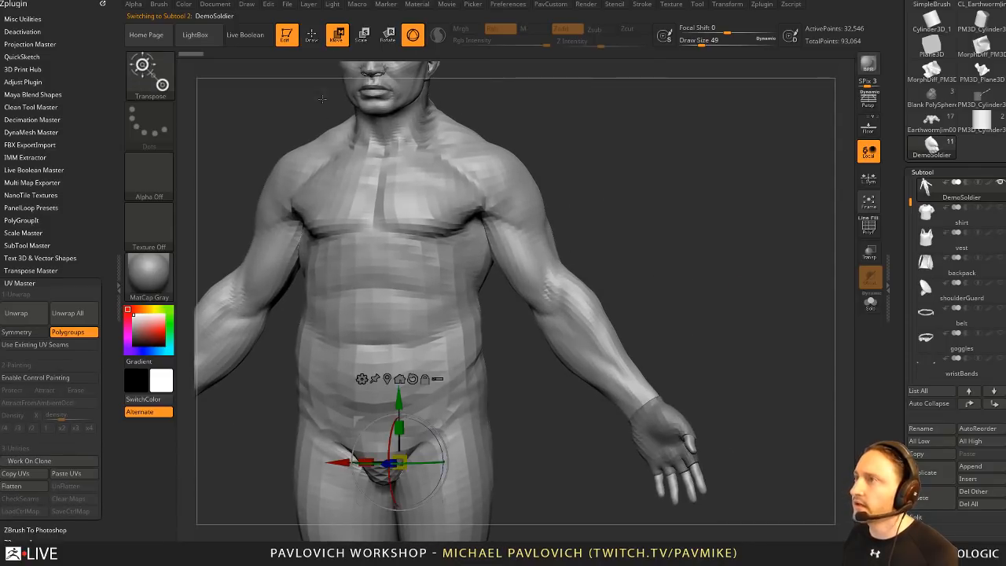
key("y")
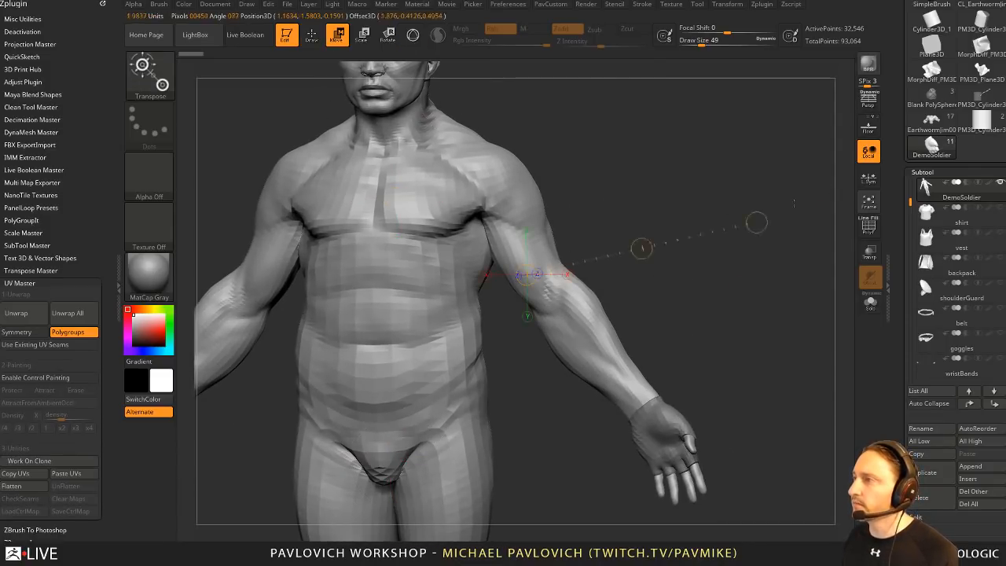
left_click_drag(762, 322, 409, 304, "alt")
left_click_drag(402, 354, 660, 279)
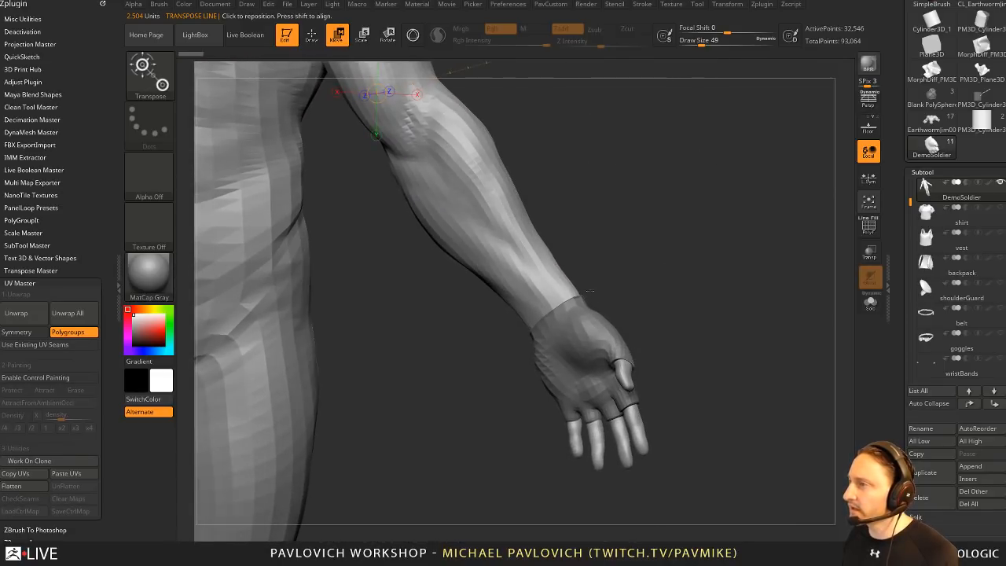
left_click_drag(893, 305, 898, 77)
left_click_drag(704, 266, 740, 268)
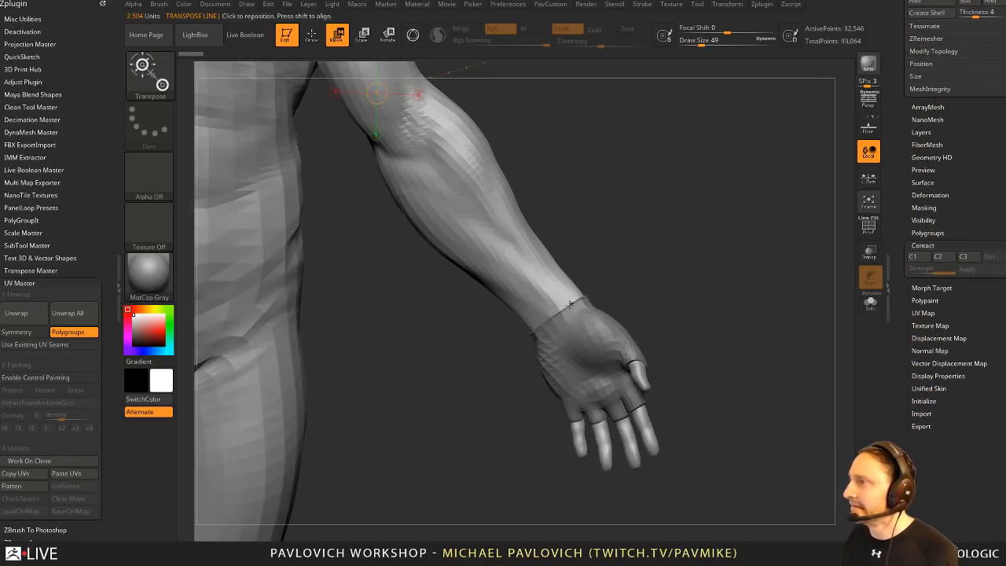
mouse_move(547, 283)
left_mouse_down()
mouse_move(591, 305)
mouse_move(608, 336)
left_mouse_up()
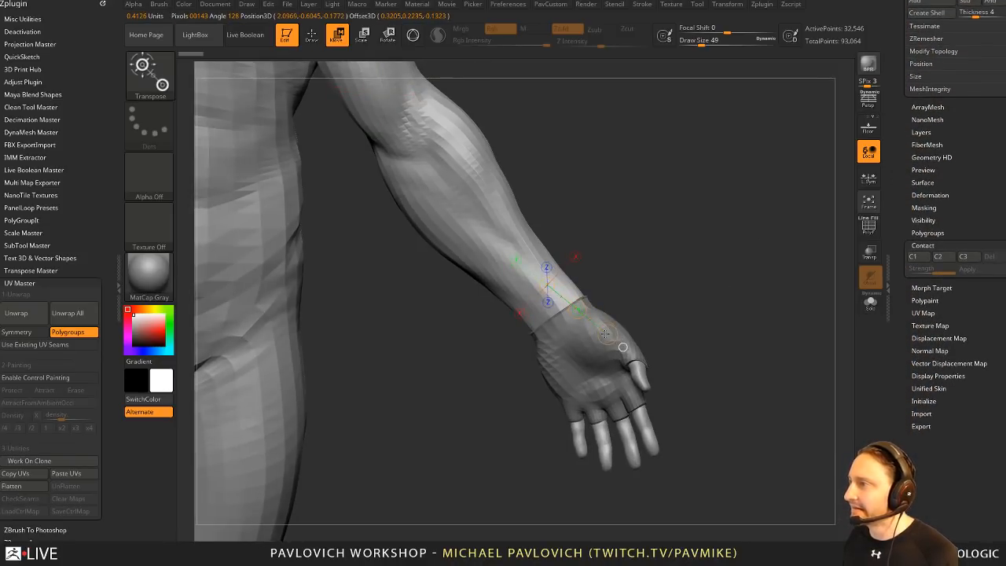
left_click(913, 258)
Step: Store contact C2 from a transpose line at the fingers and contact C3 from one running from the lower forearm to the glove
left_click_drag(748, 290, 682, 295)
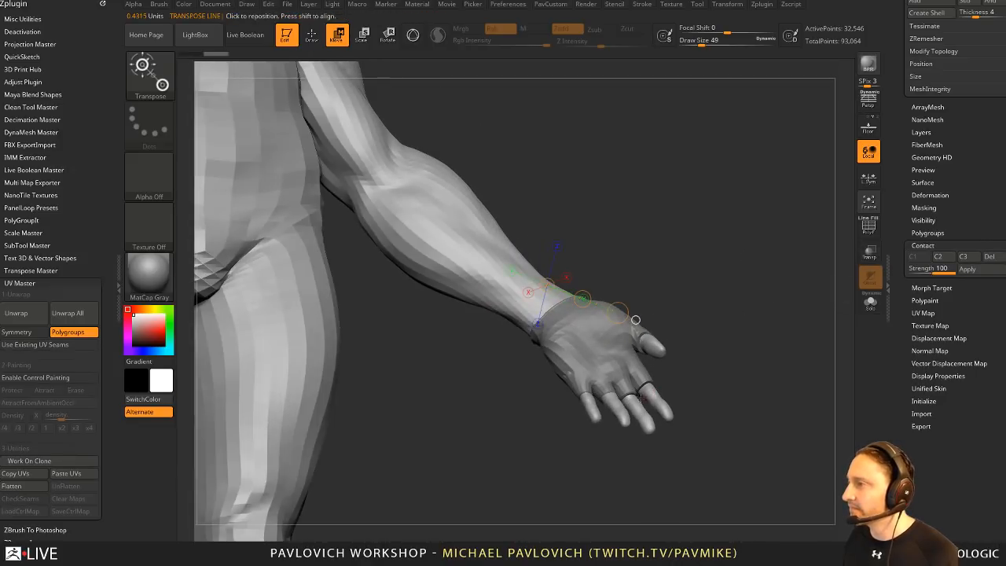
left_click_drag(618, 403, 599, 380)
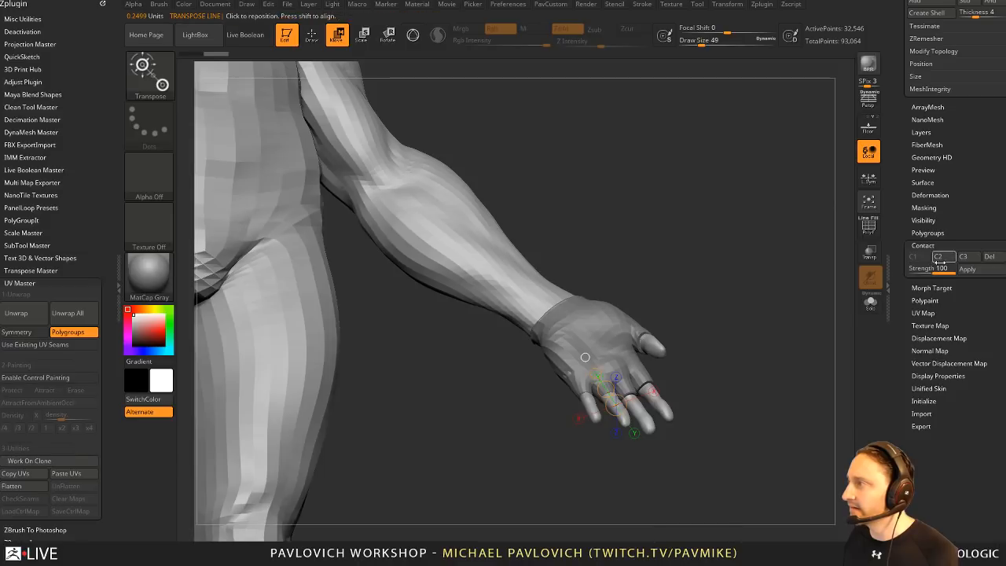
left_click_drag(488, 285, 563, 341)
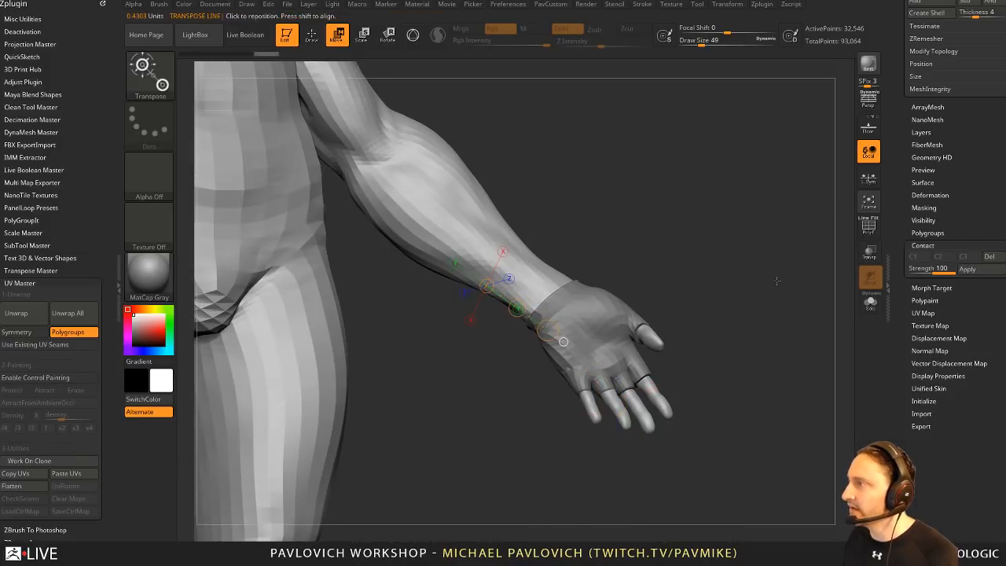
left_click_drag(748, 250, 694, 236)
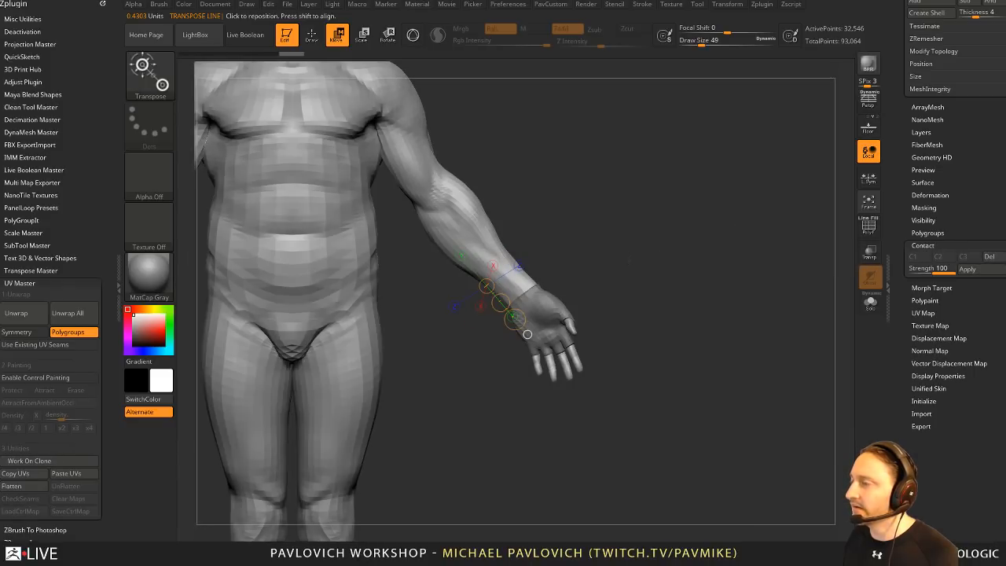
Step: Draw a near-horizontal transpose line about 1.16 units long outward from the forearm, and return to Draw mode
left_click_drag(469, 224, 683, 241)
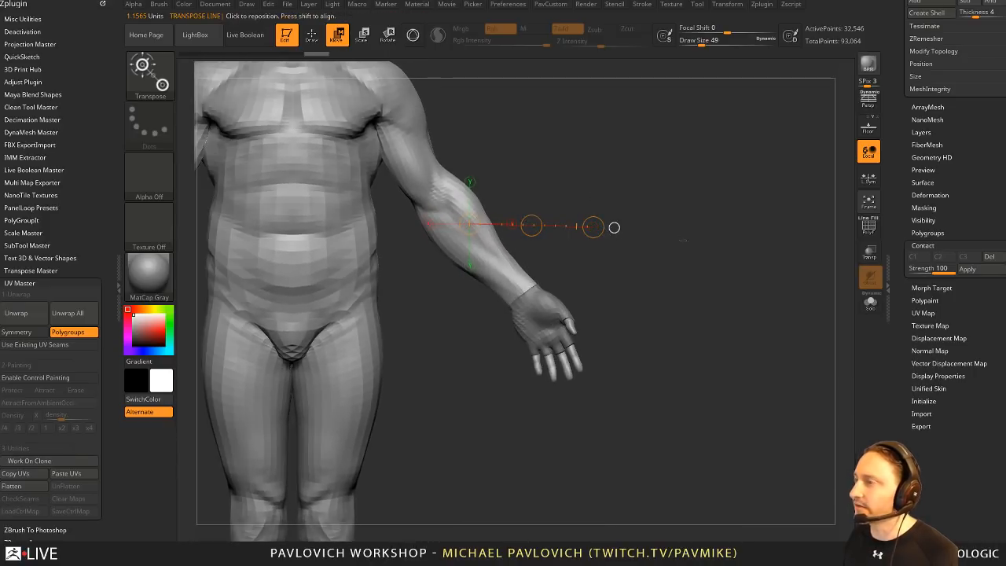
key("q")
left_click_drag(901, 218, 897, 4)
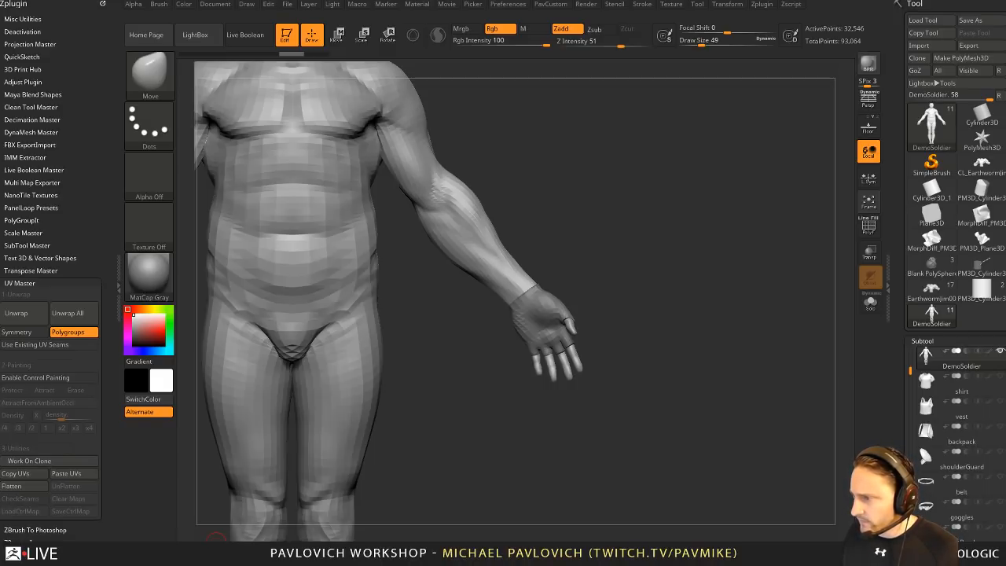
Step: Switch to the YouTube playlist in the browser, open the Pixologic ZBrush channel, and look through its uploaded videos
key("alt+Tab")
left_click(510, 39)
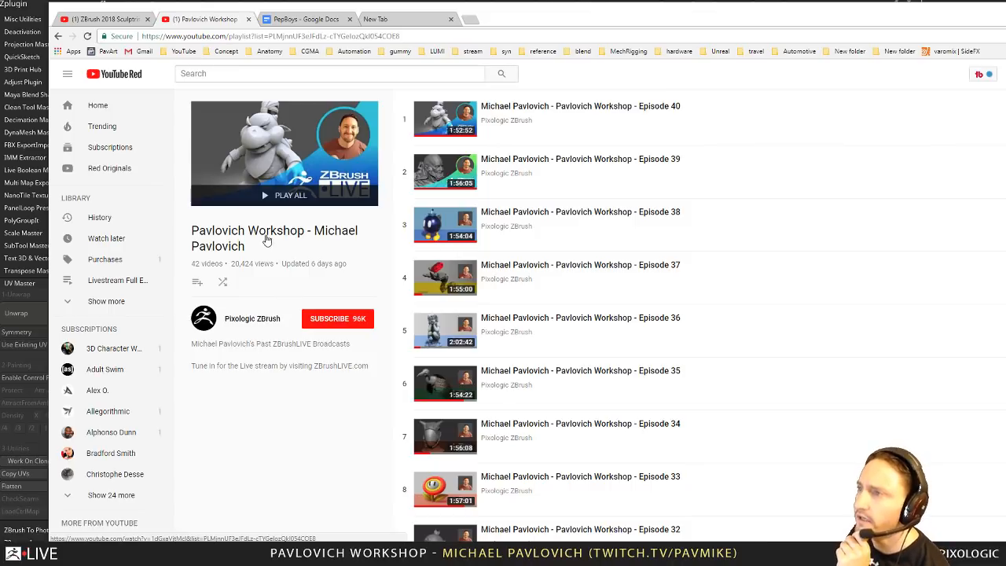
left_click(237, 318)
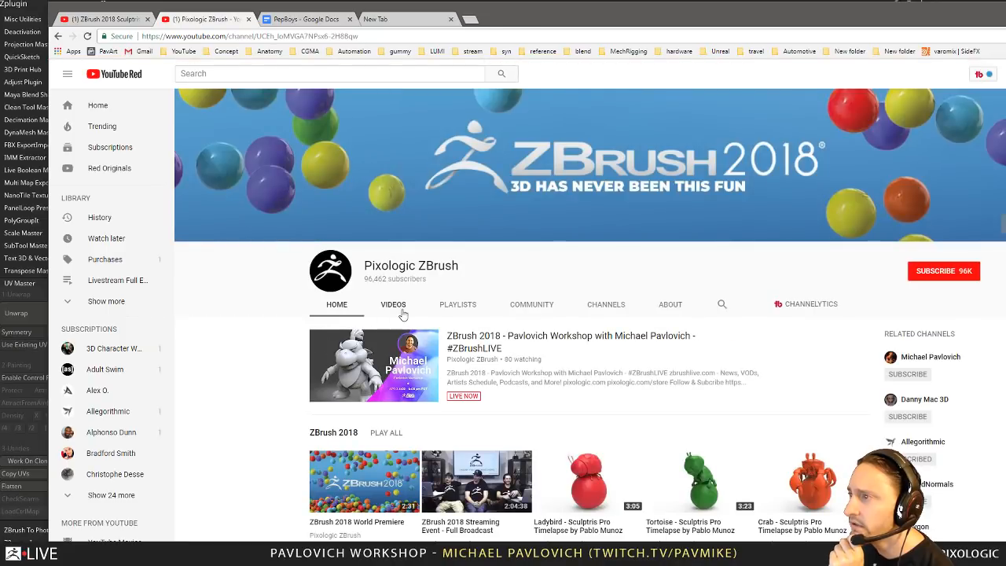
left_click(401, 306)
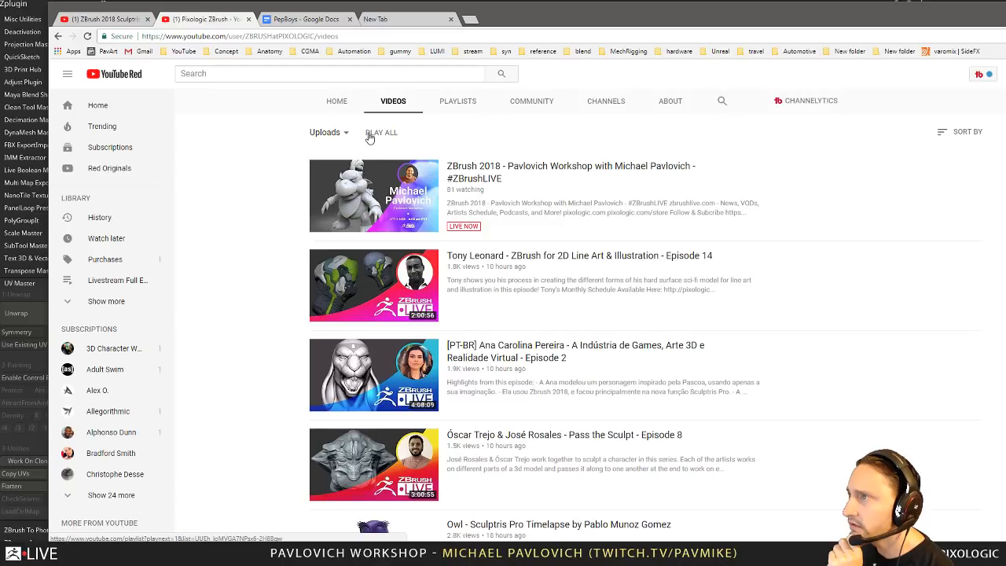
scroll(292, 176, "down", 15)
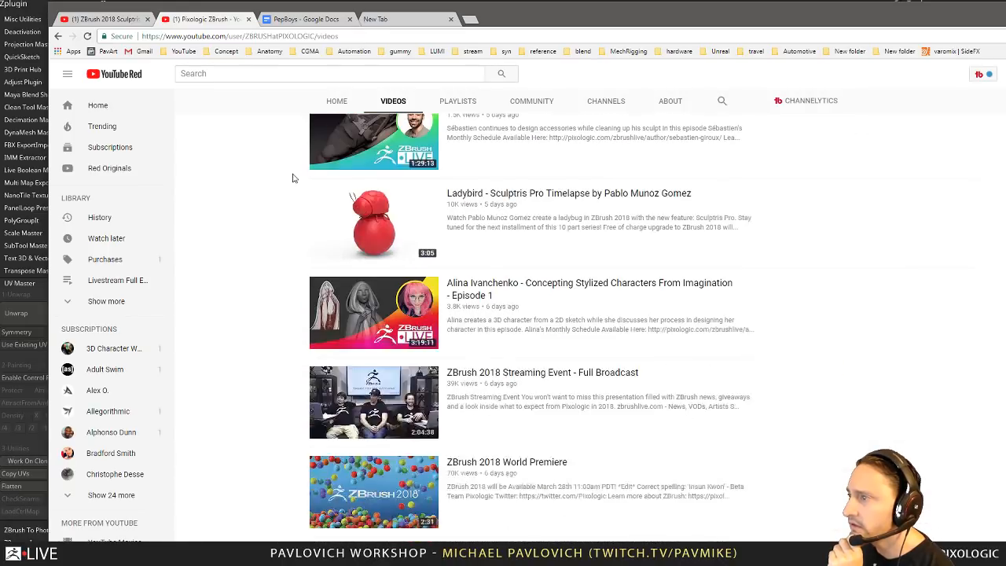
scroll(292, 177, "down", 10)
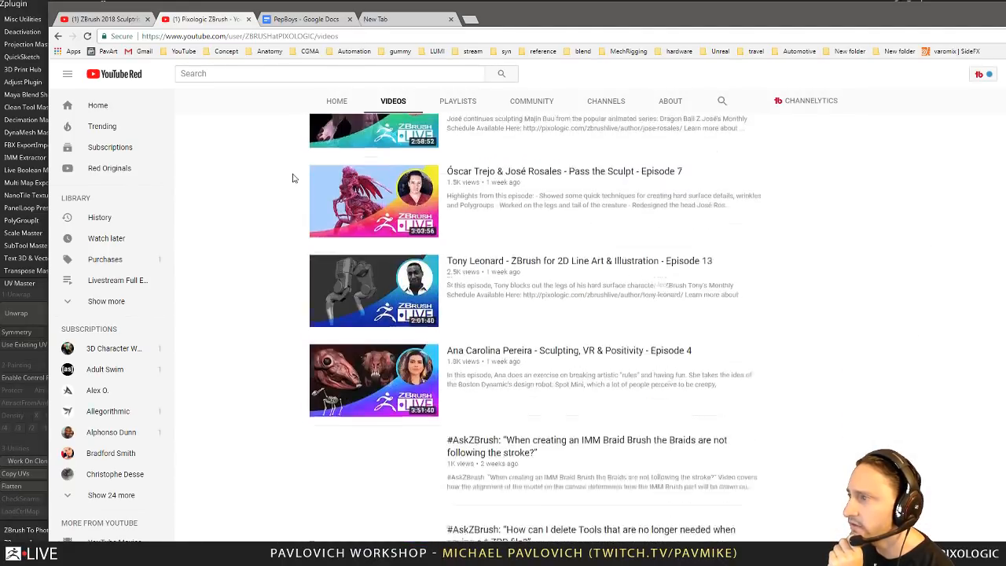
scroll(292, 178, "up", 20)
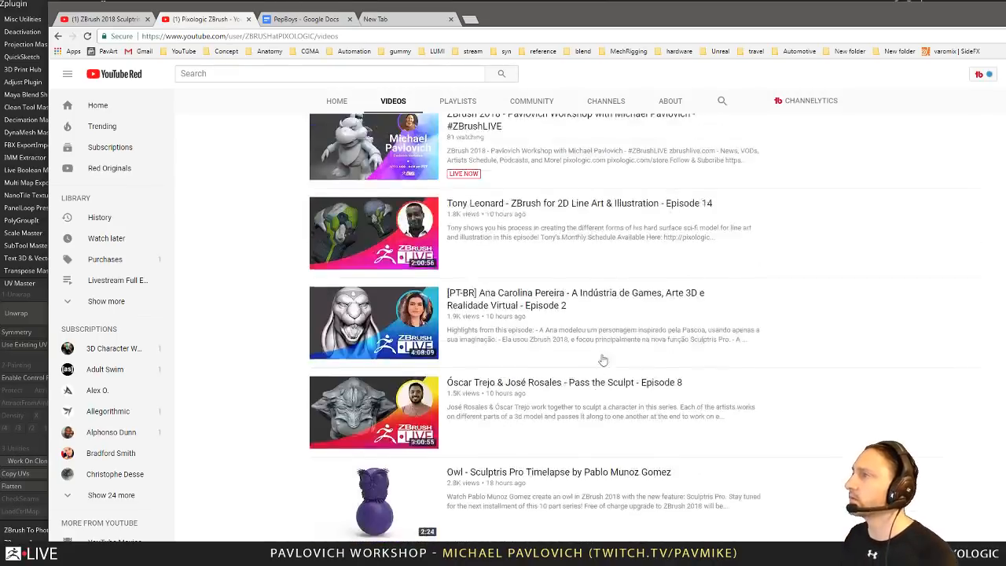
scroll(603, 359, "up", 4)
Step: Search the channel for the presenter's first name with "hd geometry" and look through the results
left_click(720, 306)
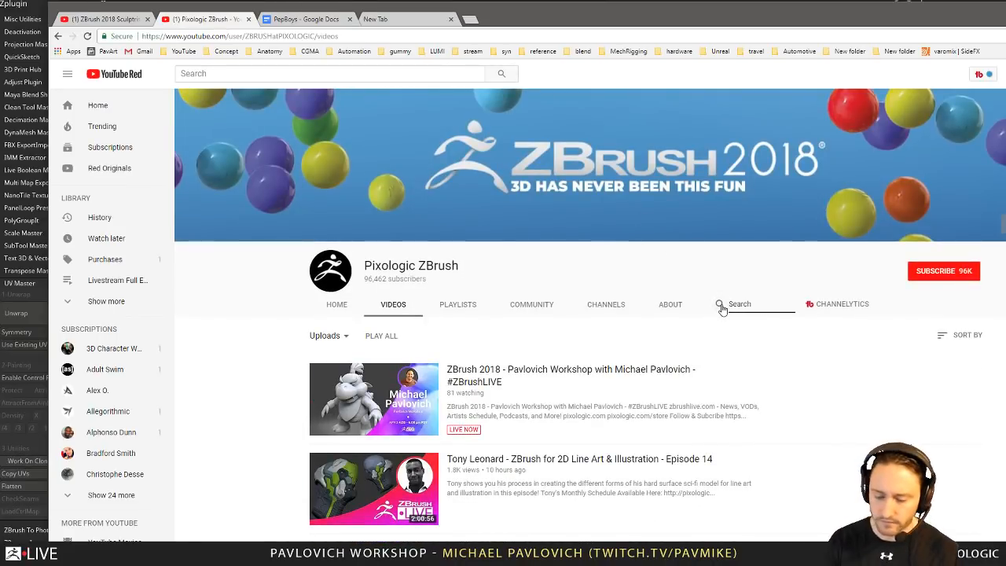
type("paul hd ")
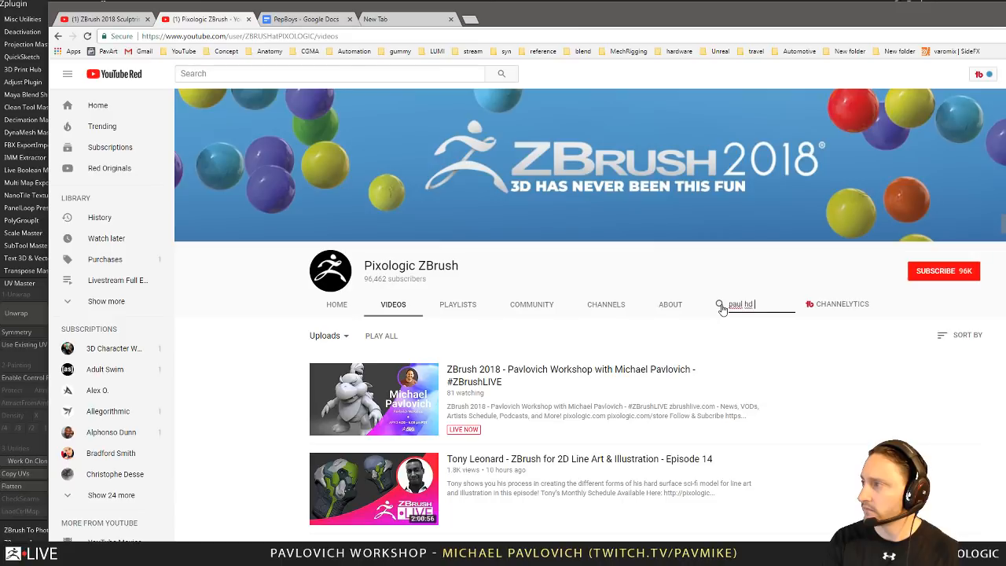
type("geometry")
key("Return")
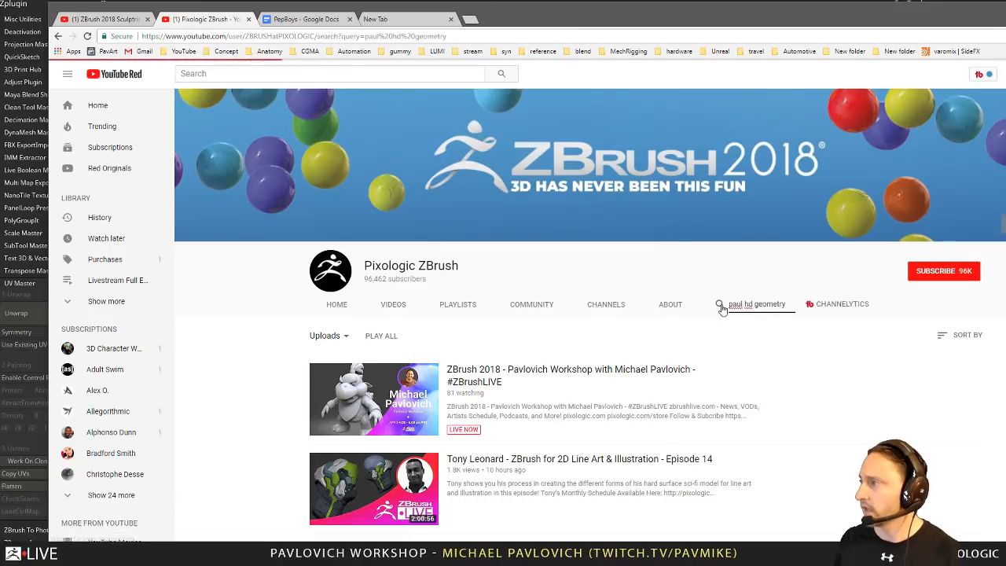
scroll(255, 386, "down", 3)
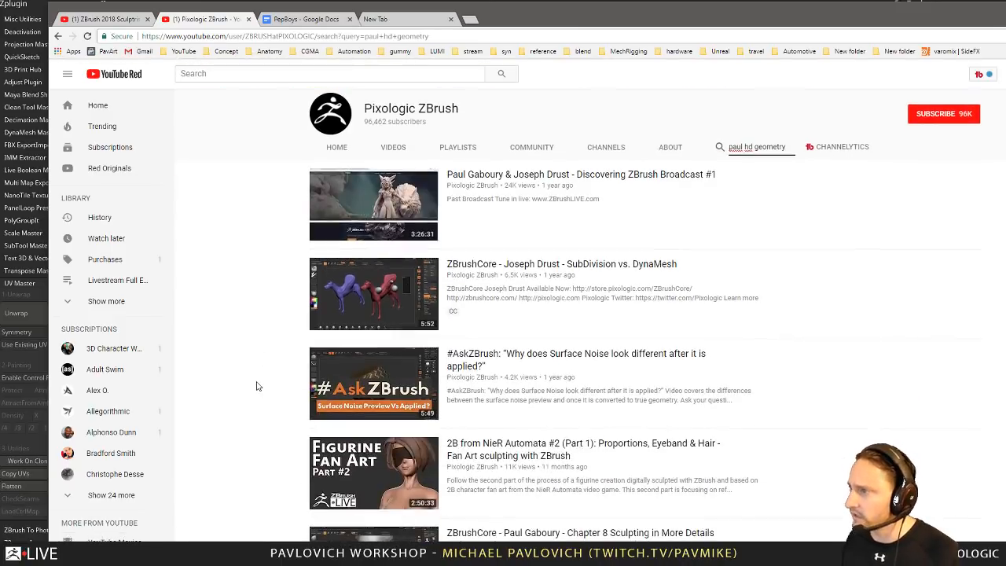
scroll(255, 386, "down", 2)
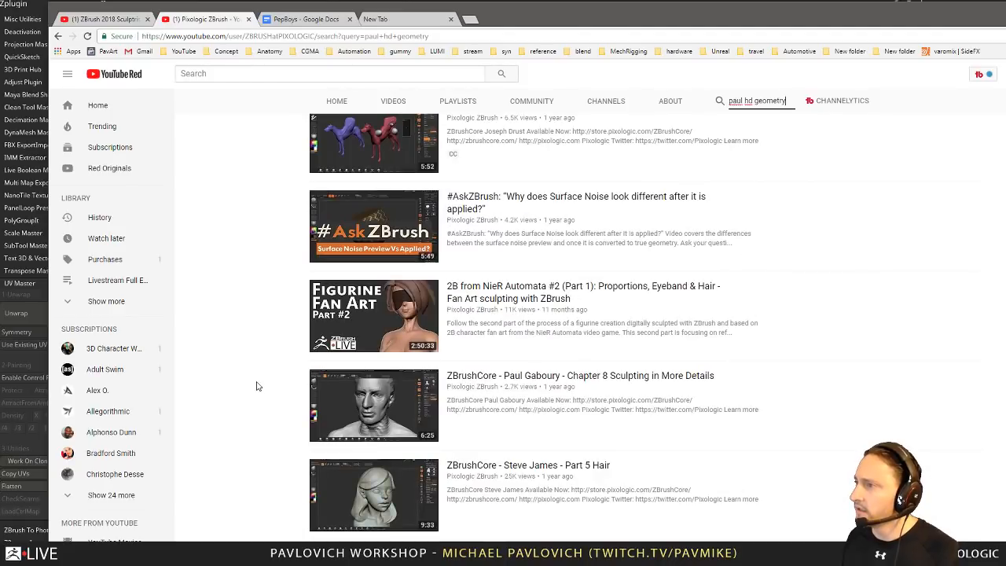
Step: Open the ZBrushCore video "Chapter 8 Sculpting in More Details", skip to 0:26, and mute it
left_click(603, 378)
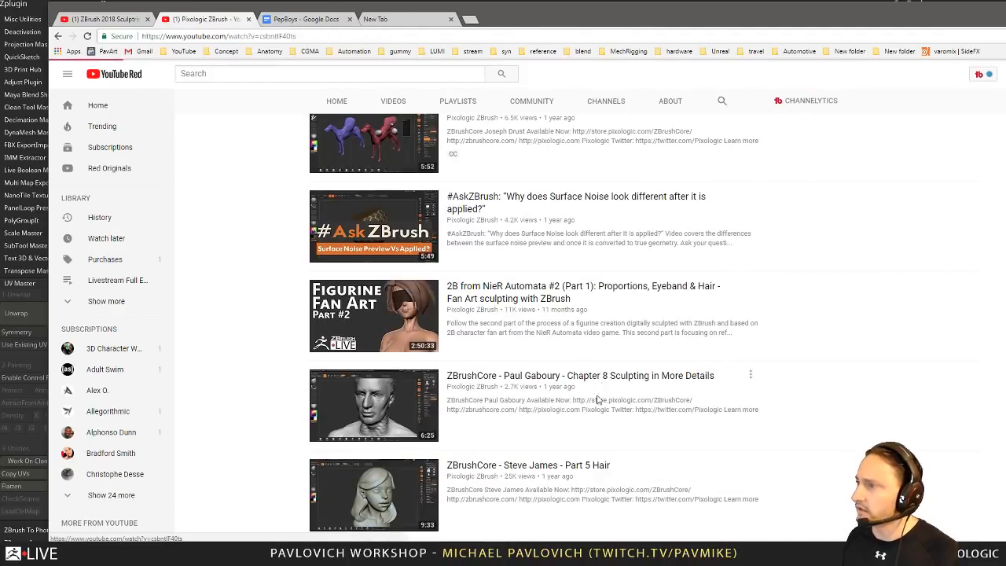
left_click(127, 457)
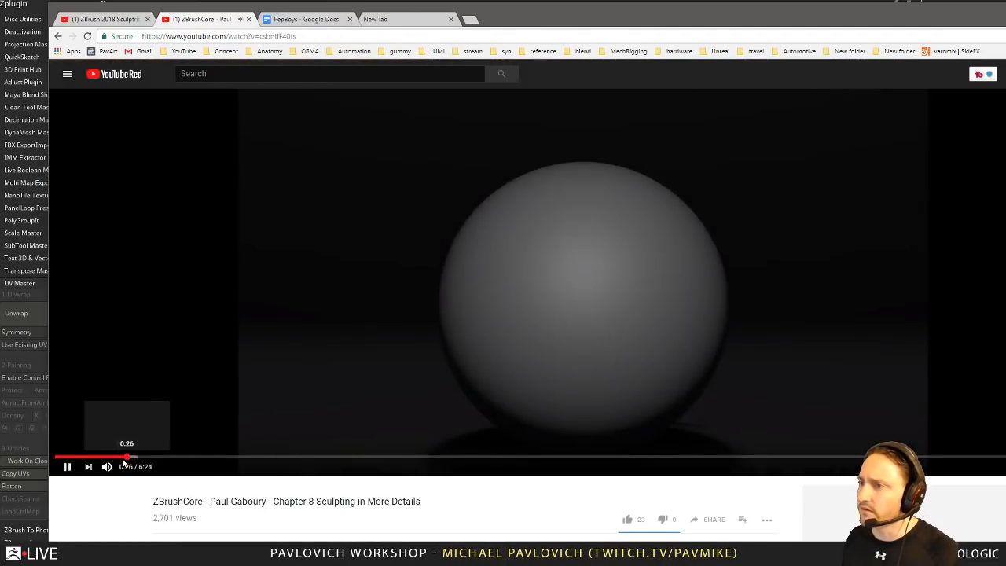
left_click(108, 467)
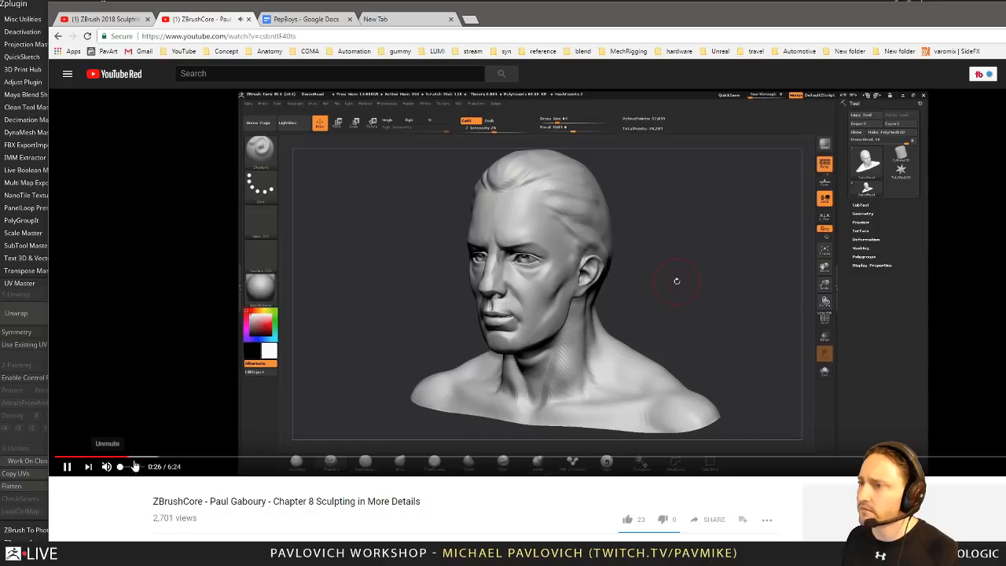
Step: Leave the ZBrushCore video, go back through the search results to the Pixologic channel's uploads, and return to the soldier model in ZBrush
left_click(58, 37)
scroll(577, 304, "up", 4)
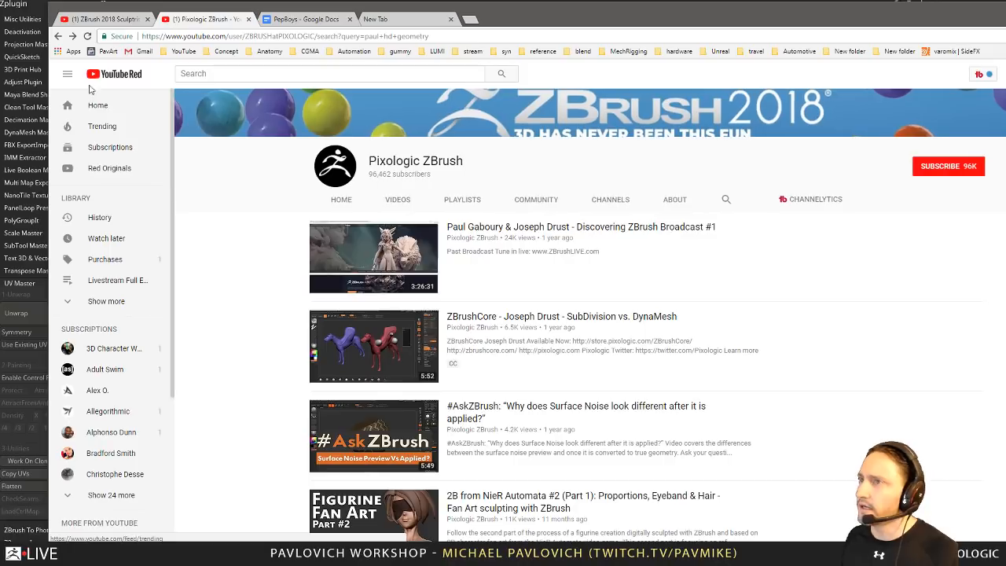
left_click(58, 37)
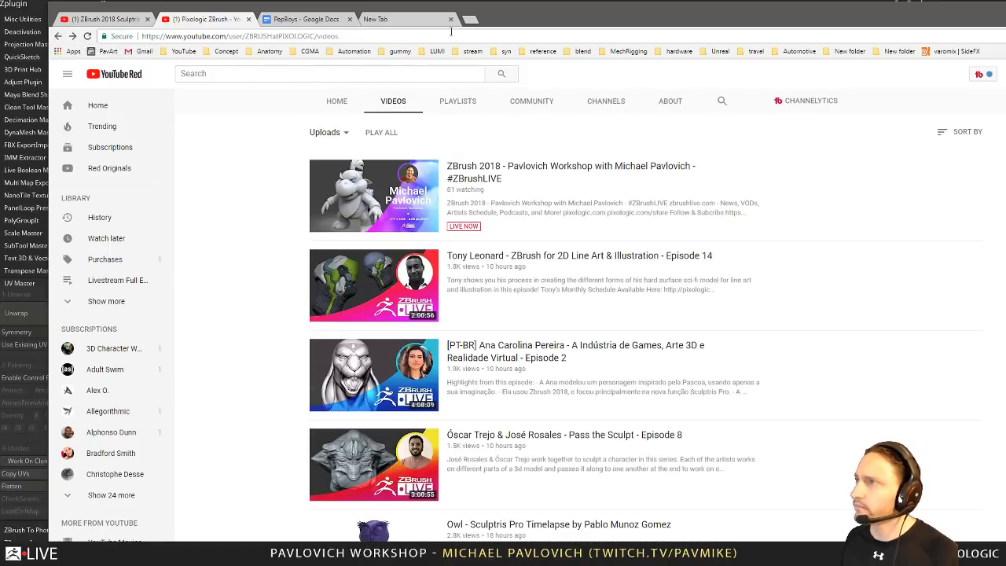
left_click_drag(494, 18, 581, 565)
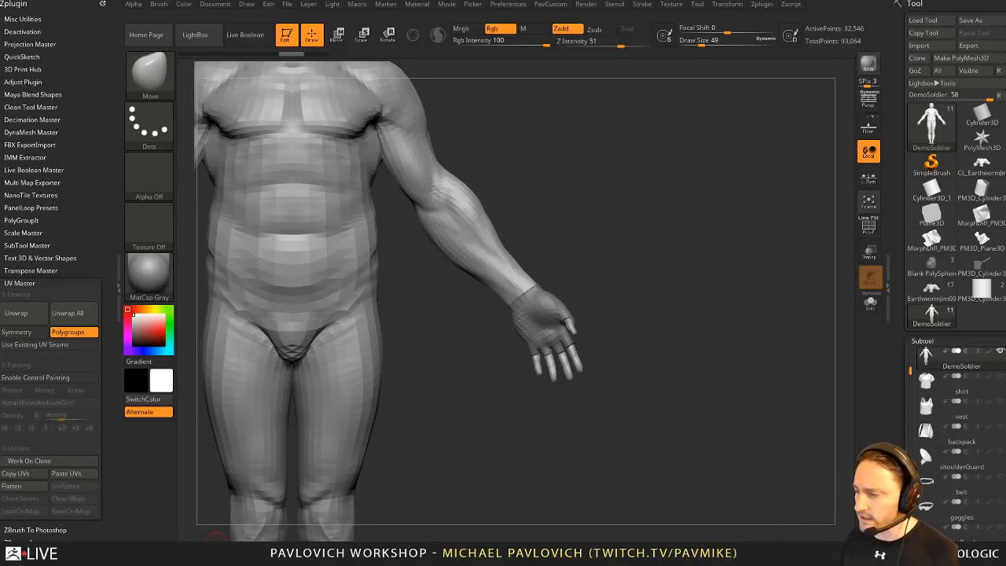
Step: Switch to the browser window with the "Did You Know That" video, select its web address, and return to ZBrush
key("ctrl+s")
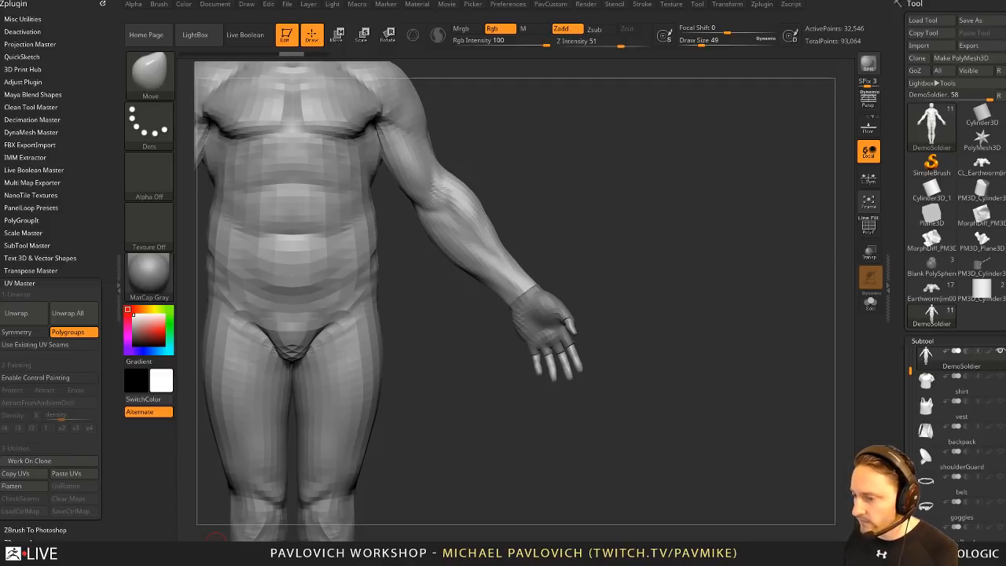
key("alt+Tab")
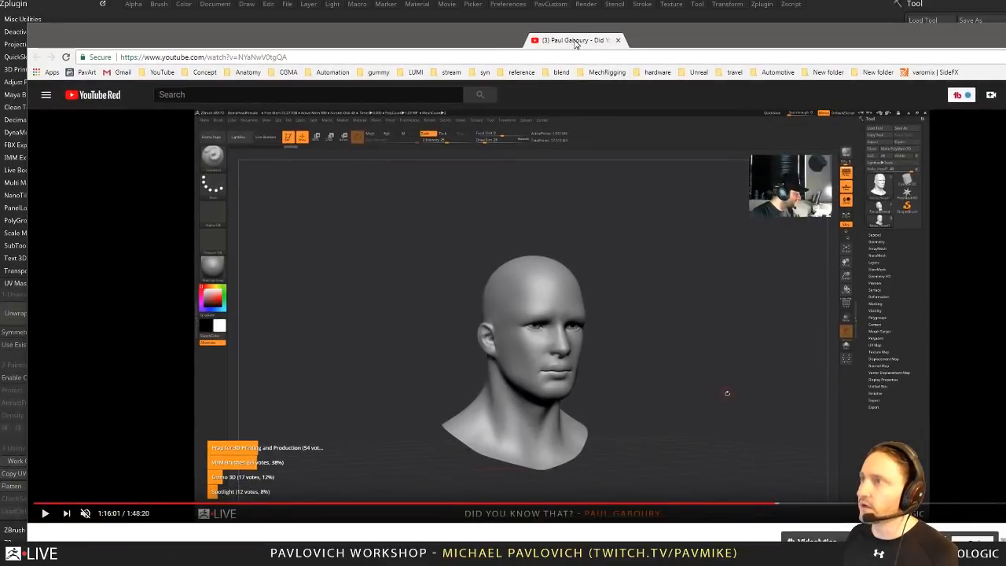
left_click(288, 57)
key("alt+Tab")
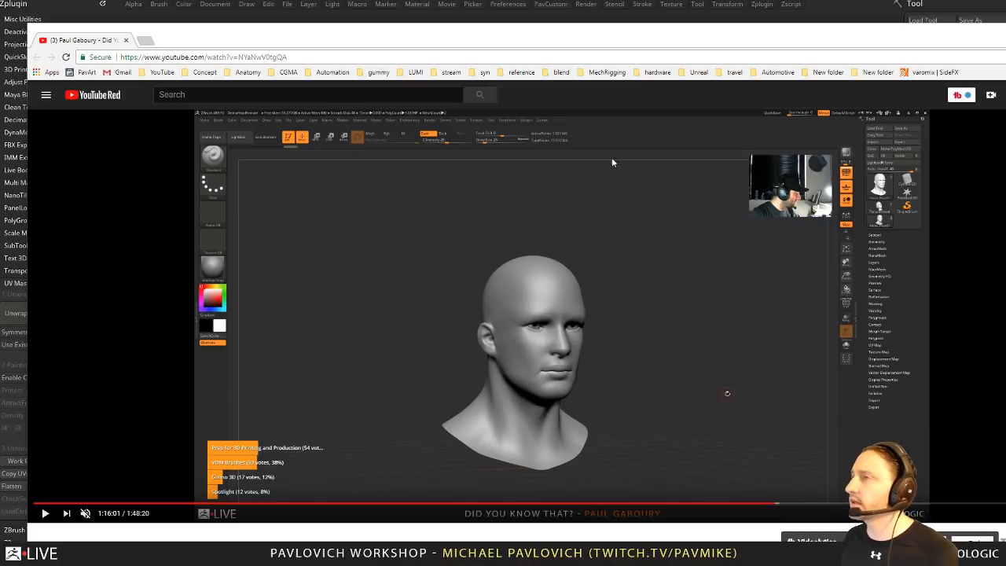
left_click_drag(472, 41, 216, 559)
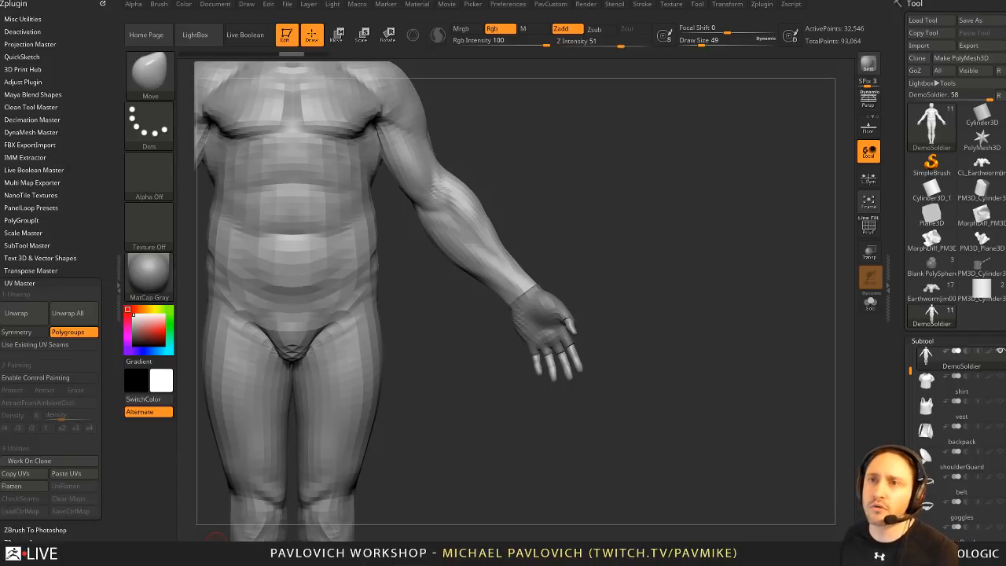
Step: Inspect the polygroups around the soldier's head with PolyFrame, and divide the body mesh twice to SDiv 5
right_click_drag(543, 175, 935, 401)
left_click(870, 228)
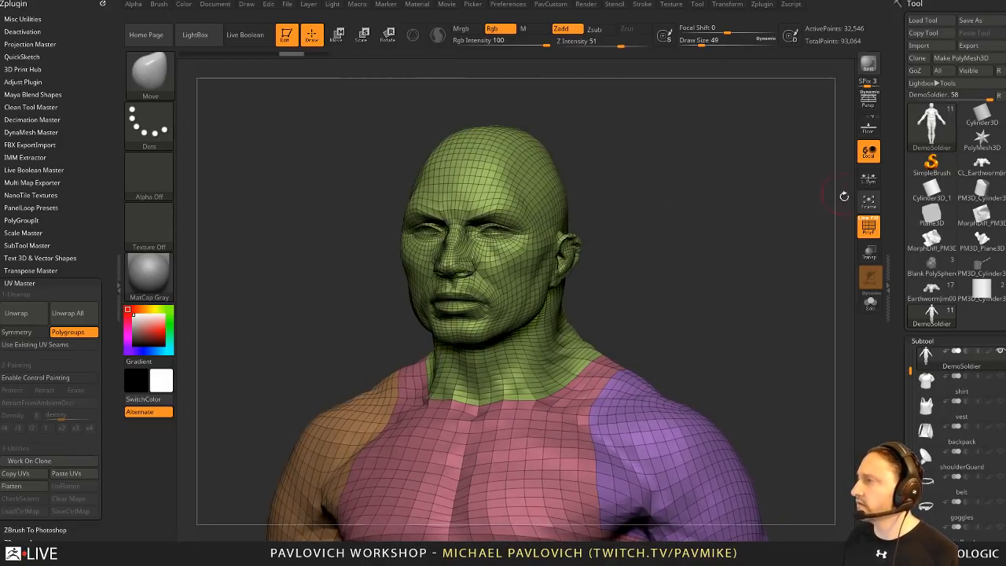
scroll(943, 267, "down", 10)
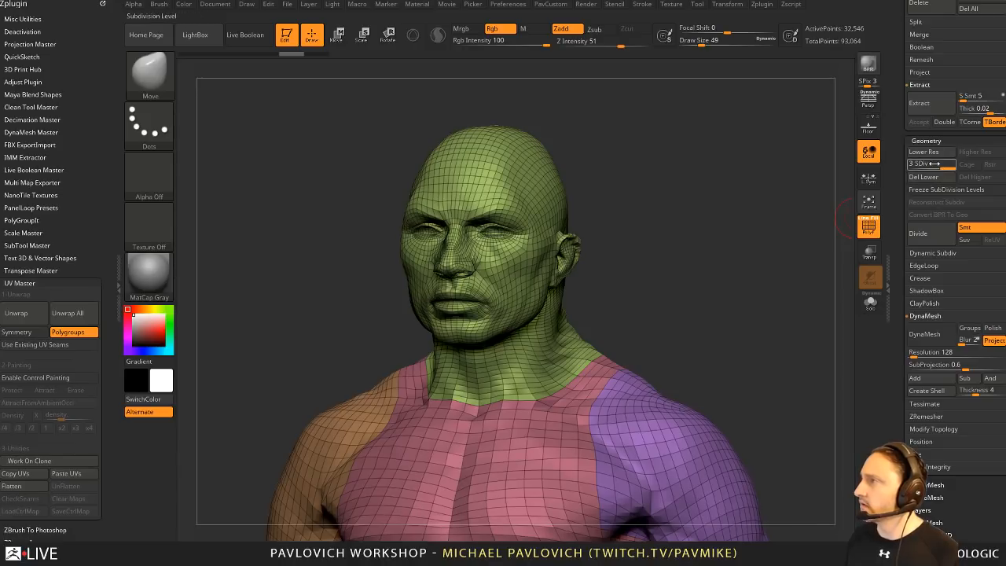
left_click(870, 234)
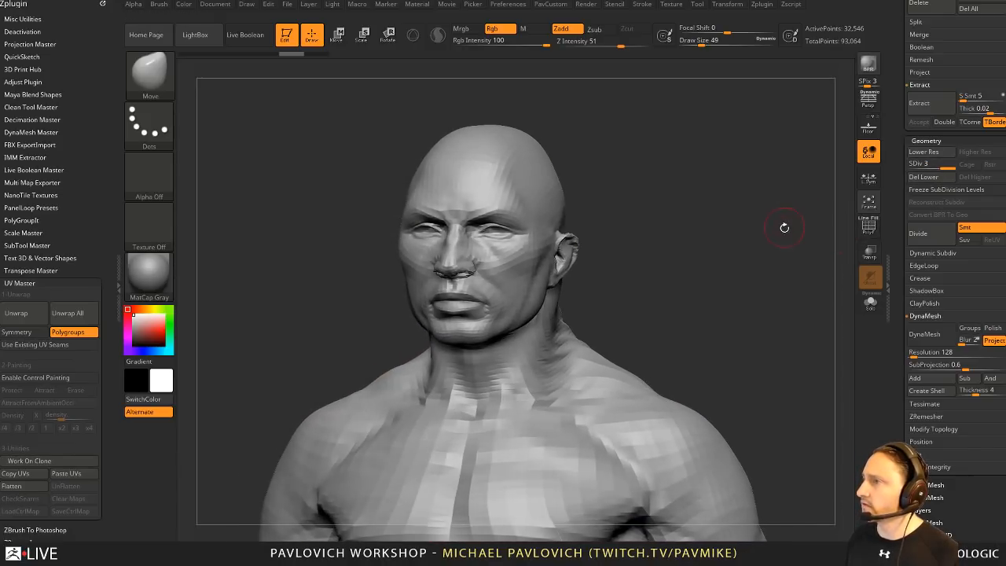
key("ctrl+d")
key("ctrl+d")
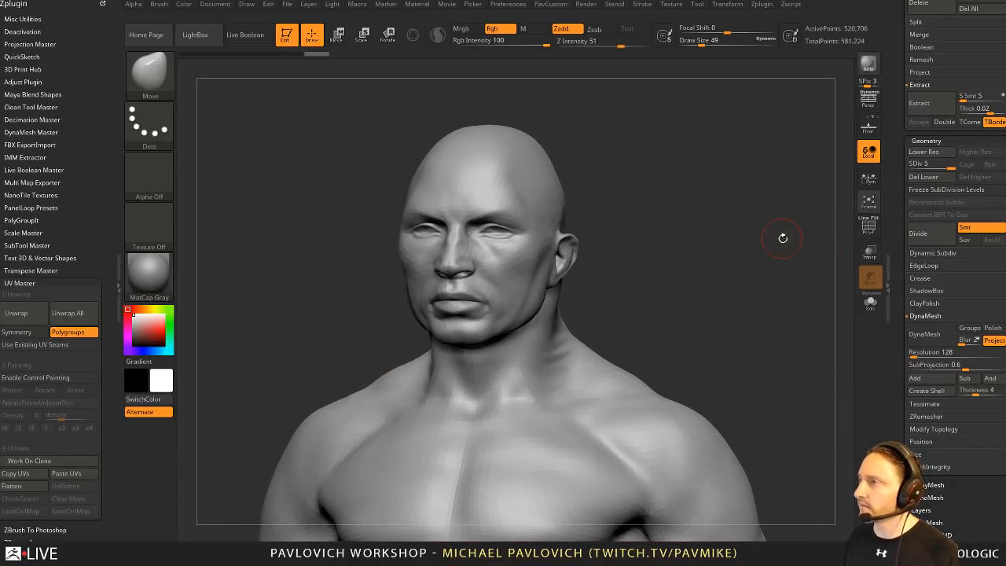
Step: Delete the body's lower subdivision levels and reduce the mesh to the head polygroup by deleting everything else as hidden geometry
left_click(918, 178)
left_click(564, 254, "ctrl+shift")
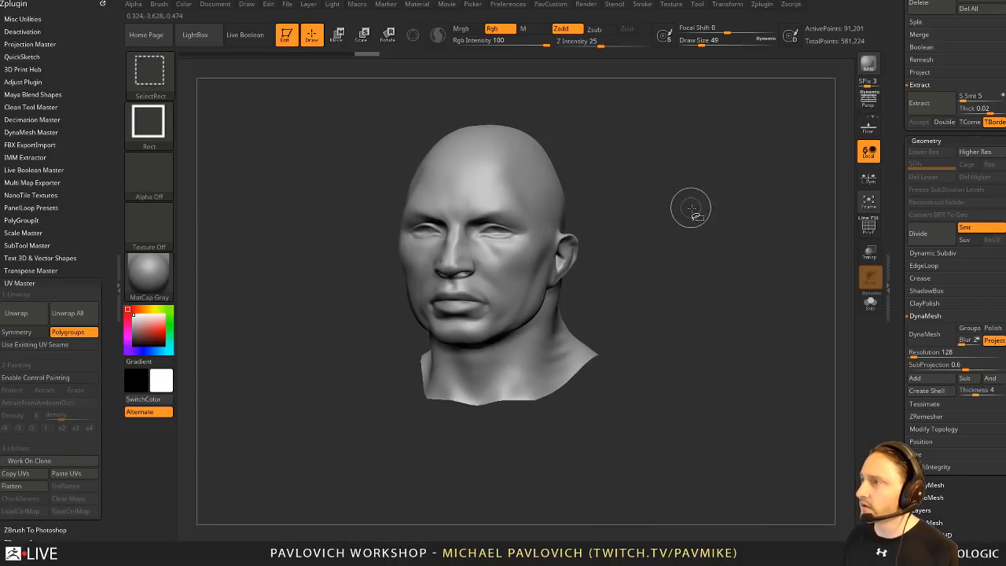
key("space")
left_click(676, 215)
key("space")
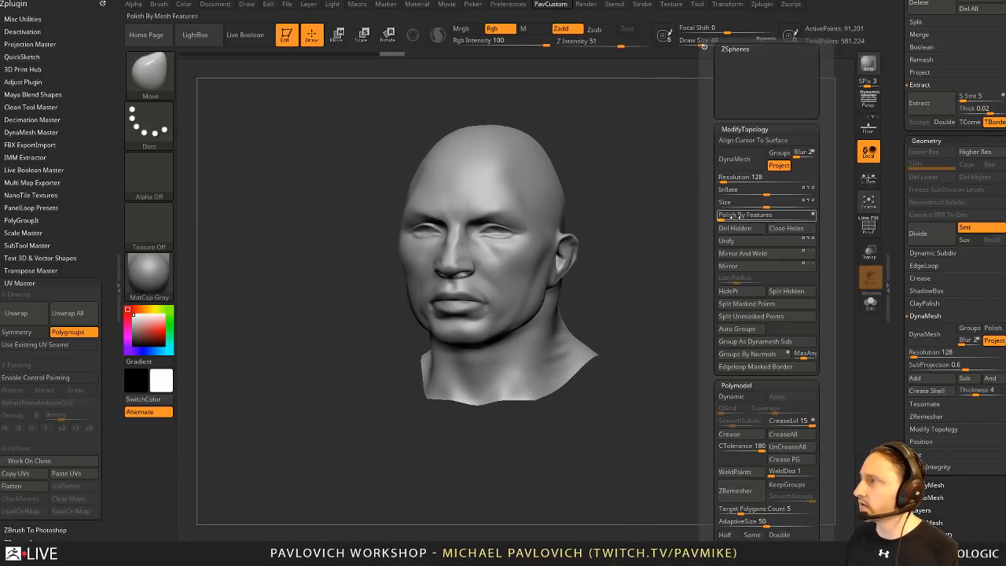
key("f")
key("space")
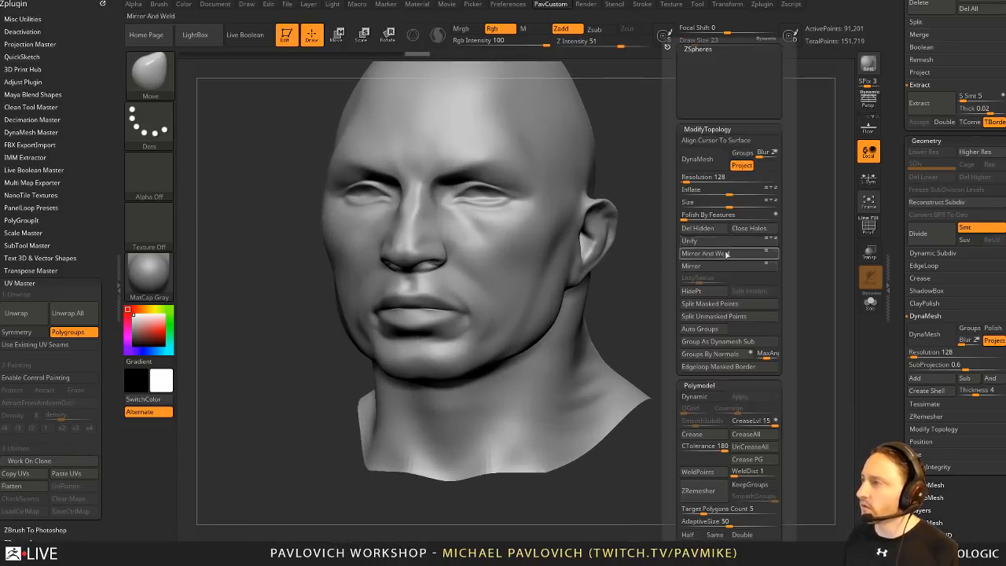
Step: Mirror and weld the head mesh
left_click(749, 228)
left_click_drag(647, 254, 502, 275)
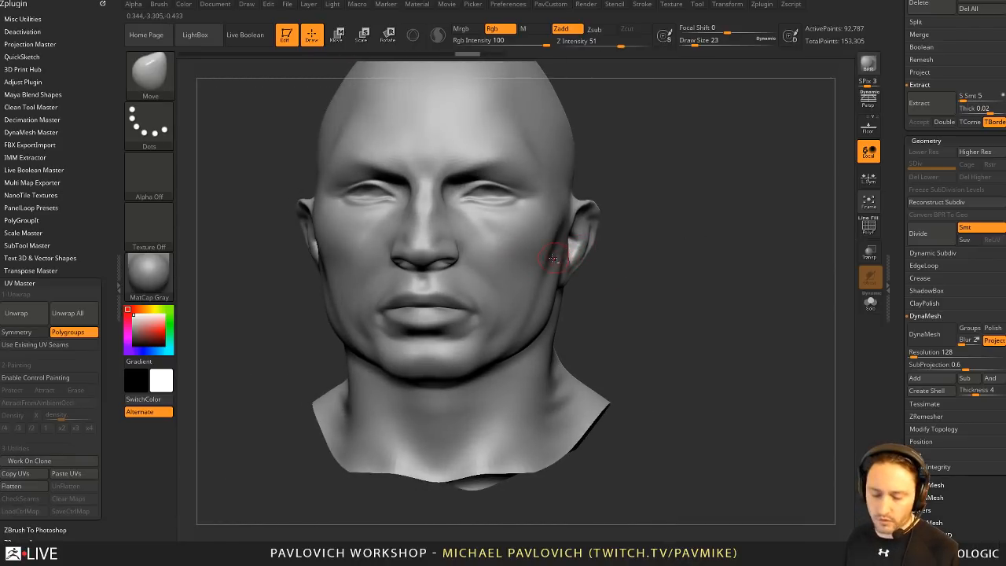
Step: Select the Standard brush, enable Sculptris Pro and try a stroke on the face
key("b")
key("s")
key("t")
left_click(437, 35)
left_click_drag(519, 232, 507, 289)
key("ctrl+z")
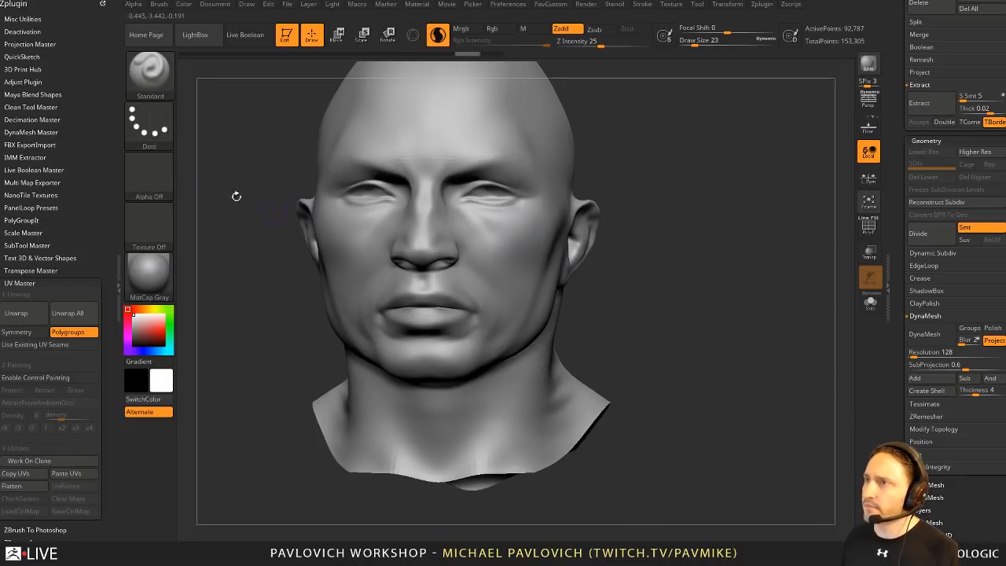
Step: Set the Standard brush to the Spray stroke with Alpha 07
left_click(157, 131)
left_click(405, 135)
left_click(163, 173)
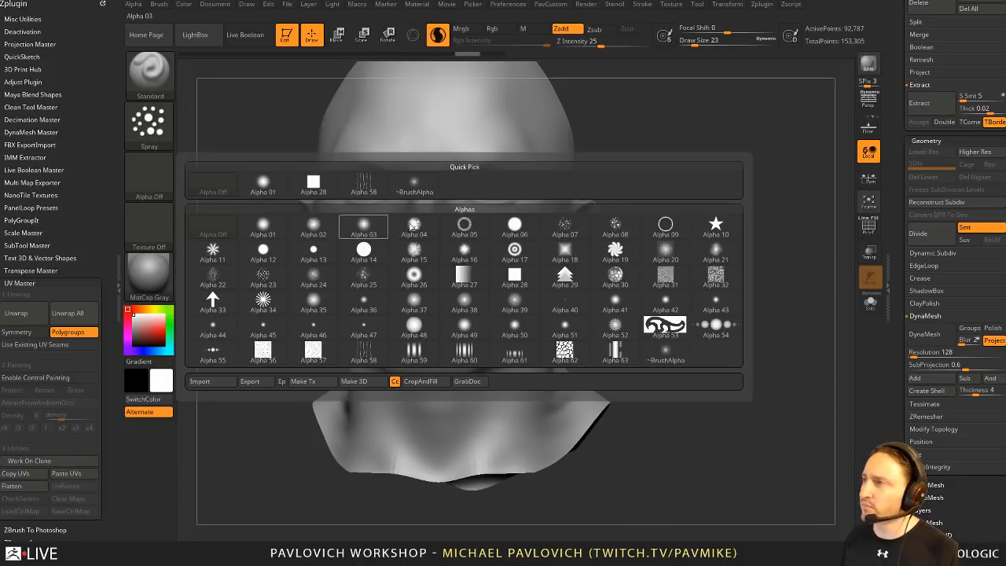
left_click(565, 233)
Step: Try spraying texture on the cheek at draw size 65, check it in wireframe, and undo the stroke
left_click_drag(684, 253, 589, 254)
key("s")
mouse_move(530, 272)
left_mouse_down()
mouse_move(541, 272)
mouse_move(550, 247)
left_mouse_up()
left_click(868, 229)
left_click_drag(818, 236, 802, 240, "alt")
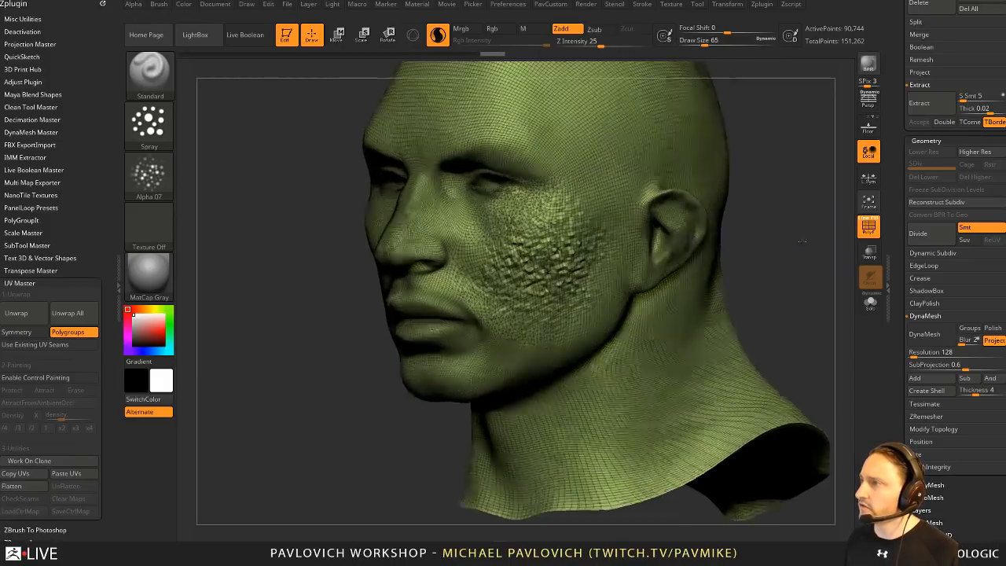
left_click_drag(738, 242, 810, 246)
key("ctrl+z")
Step: Reduce the brush's draw size to 12, trying it with a short spray stroke on the cheek
key("bracketleft")
key("bracketleft")
key("bracketleft")
mouse_move(513, 241)
left_mouse_down()
mouse_move(507, 250)
mouse_move(534, 264)
mouse_move(515, 258)
left_mouse_up()
key("ctrl+z")
key("s")
Step: Spray fine texture over the cheek, inspect it from another angle, and undo the strokes
left_click_drag(498, 243, 541, 287)
mouse_move(747, 330)
left_mouse_down()
mouse_move(675, 318)
mouse_move(684, 314)
left_mouse_up()
mouse_move(503, 330)
left_mouse_down()
mouse_move(509, 368)
mouse_move(582, 353)
mouse_move(621, 235)
mouse_move(495, 385)
left_mouse_up()
left_click(865, 233)
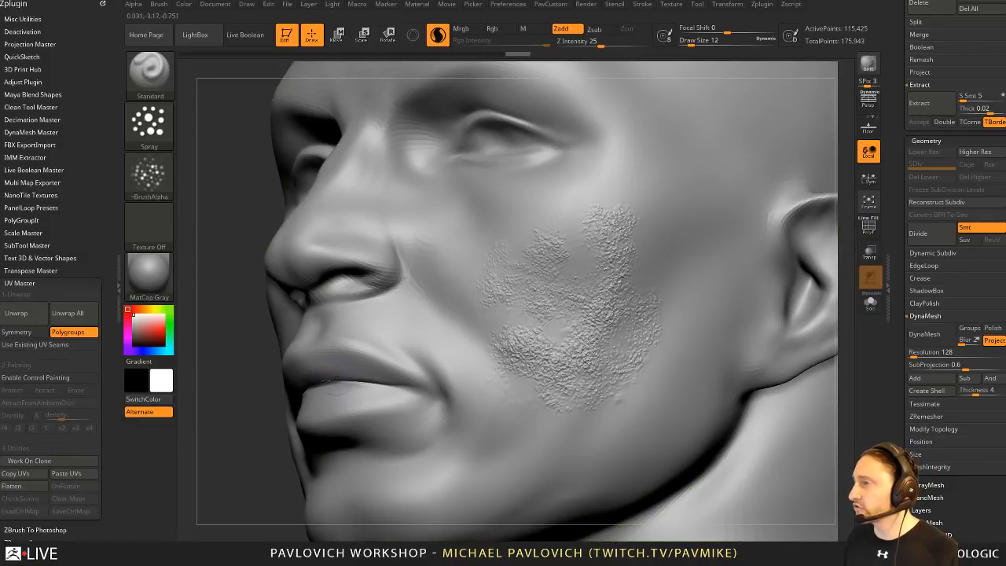
left_click_drag(259, 418, 306, 401)
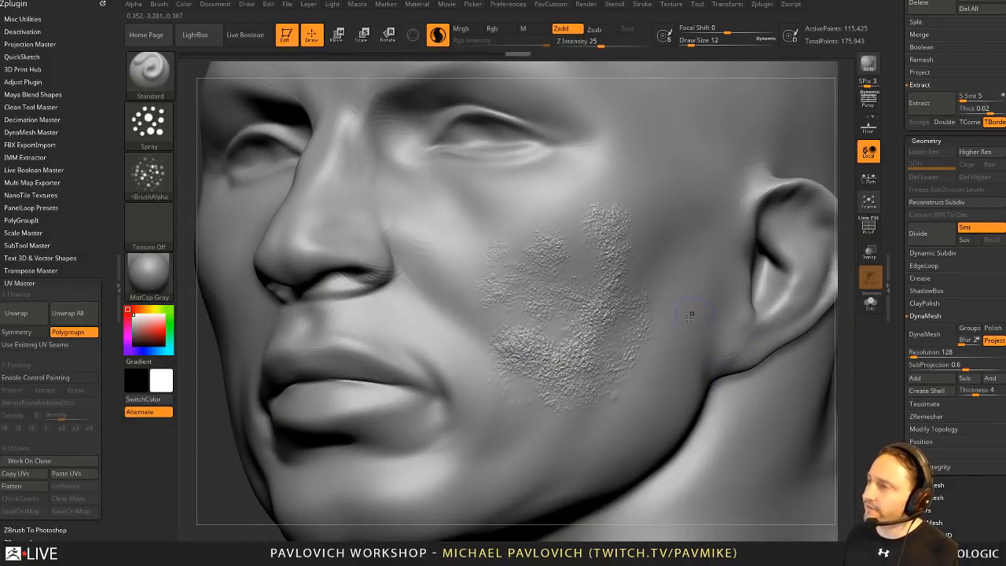
key("ctrl+z")
key("ctrl+z")
key("ctrl+z")
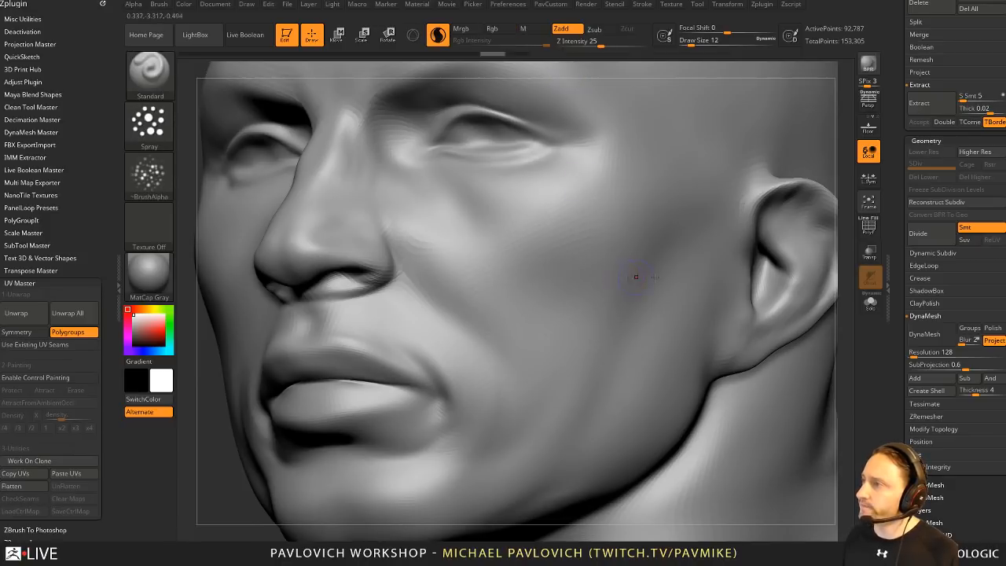
Step: Try to reconstruct a lower subdivision level, and undo back to the mesh that still has its subdivision levels
left_click(943, 202)
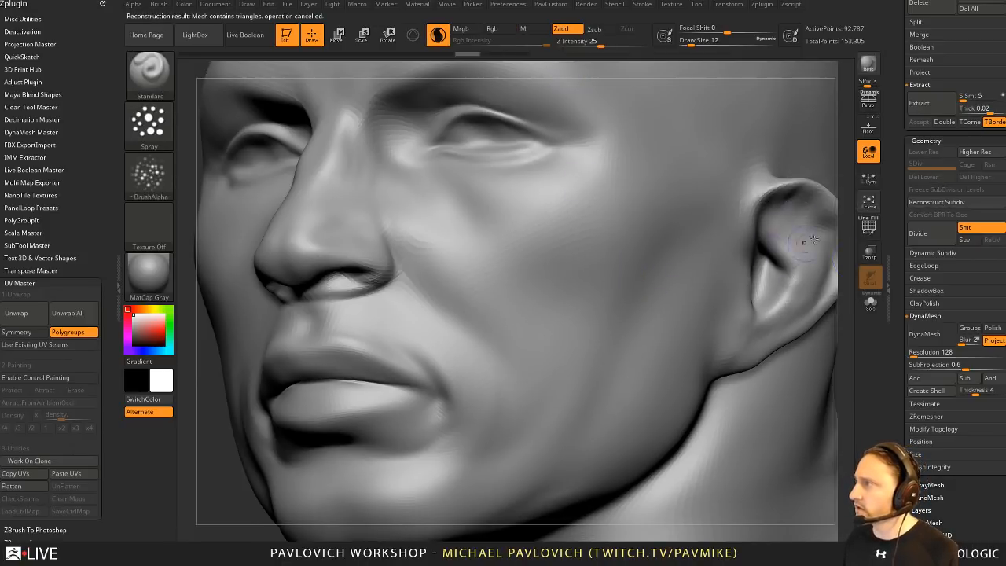
key("ctrl+z")
key("ctrl+z")
key("ctrl+z")
key("ctrl+z")
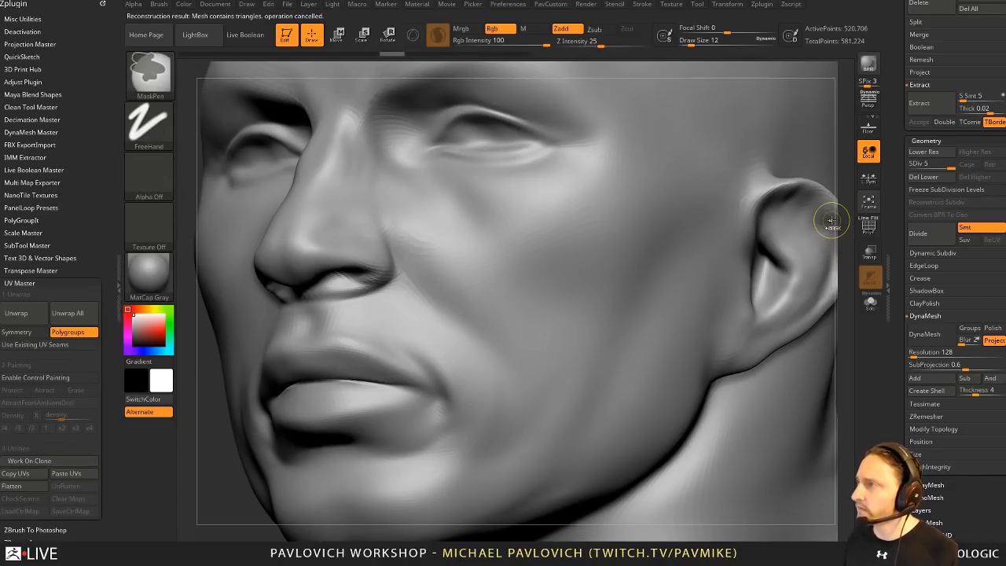
Step: Delete the levels above and below subdivision level 4, and mirror and weld the head mesh
left_click(933, 165)
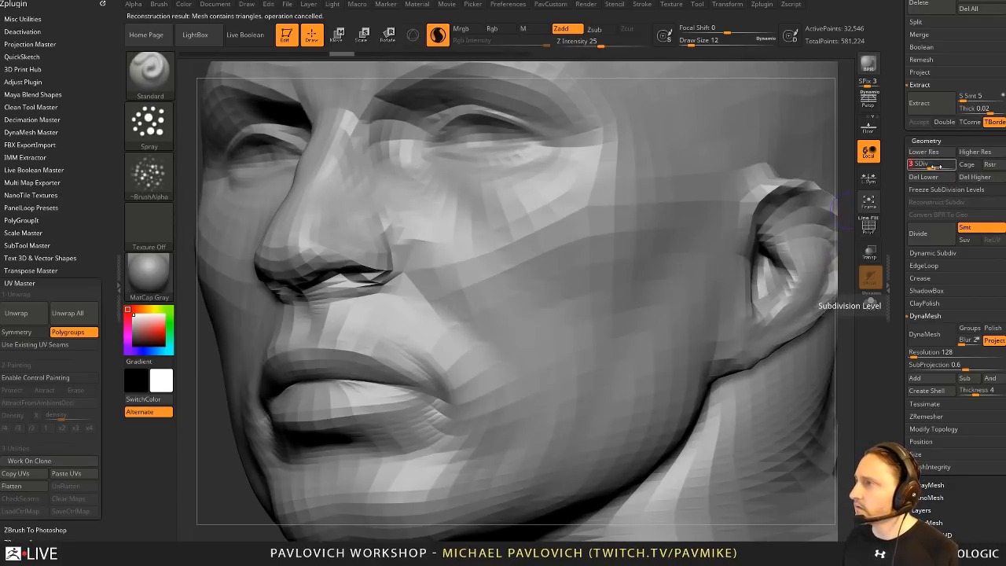
left_click(980, 179)
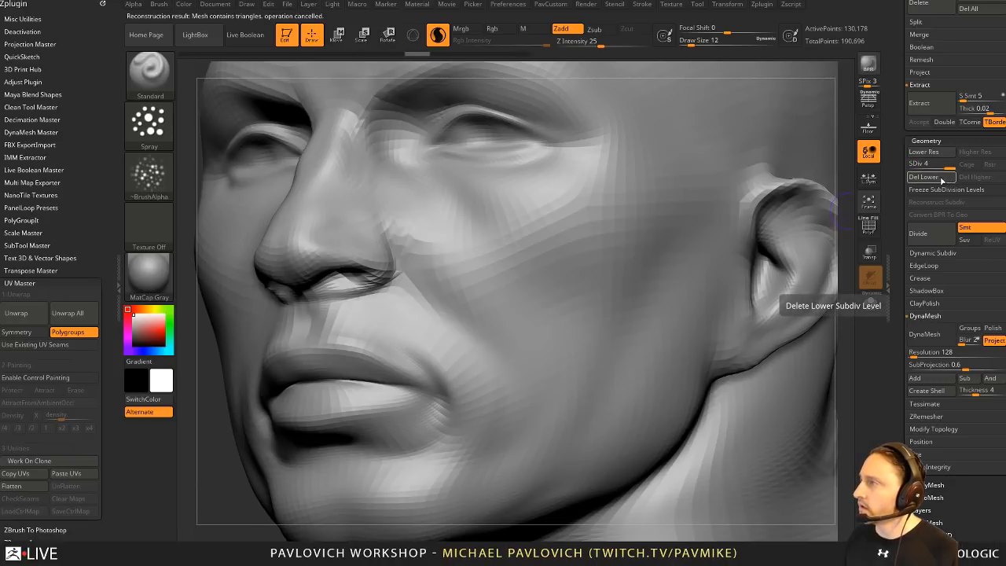
left_click(941, 180)
key("2")
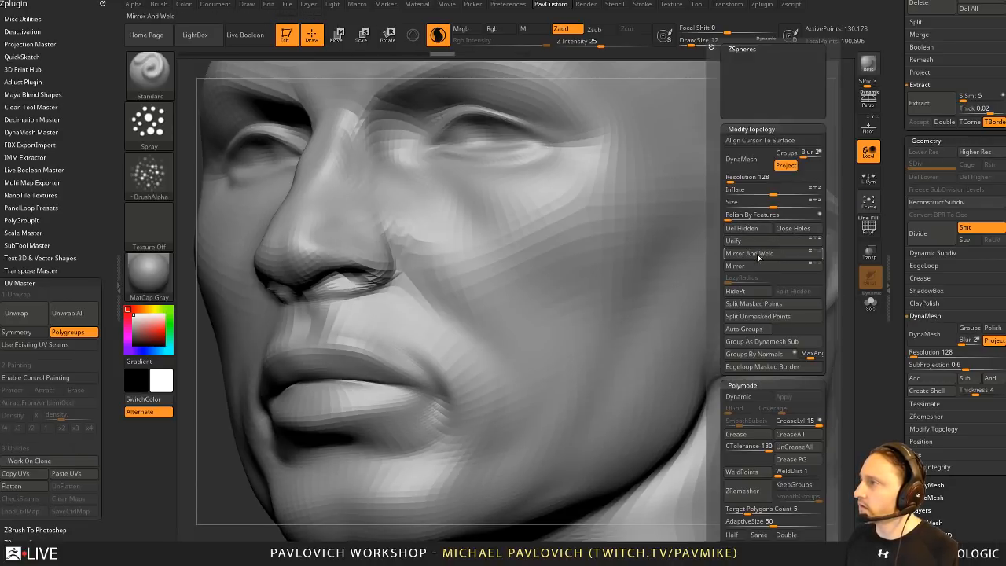
left_click(758, 255)
Step: Compare sprayed texture on the cheek with Sculptris Pro on and off, and undo the test strokes
mouse_move(522, 250)
left_mouse_down()
mouse_move(562, 271)
mouse_move(582, 303)
mouse_move(478, 251)
left_mouse_up()
key("ctrl+z")
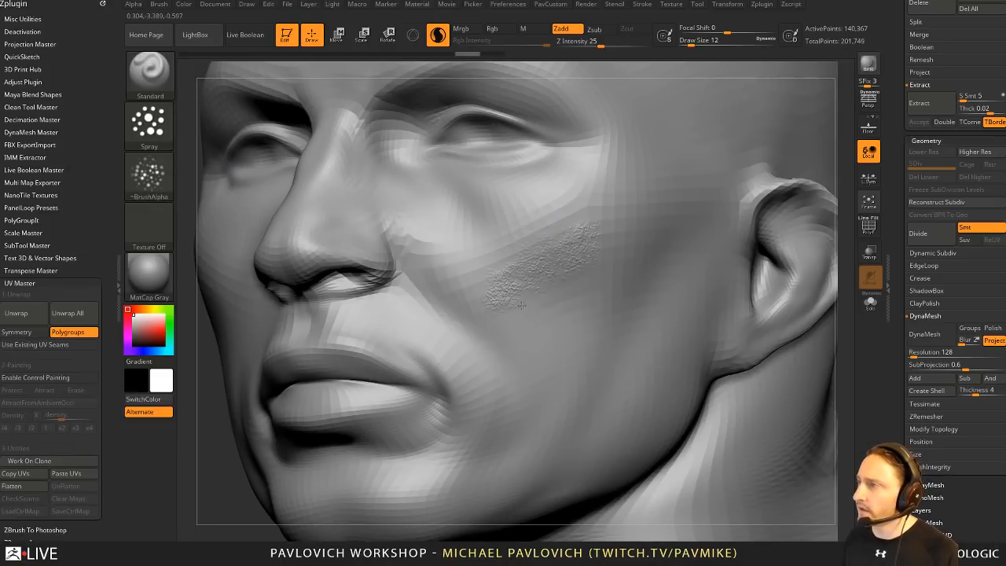
key("ctrl+z")
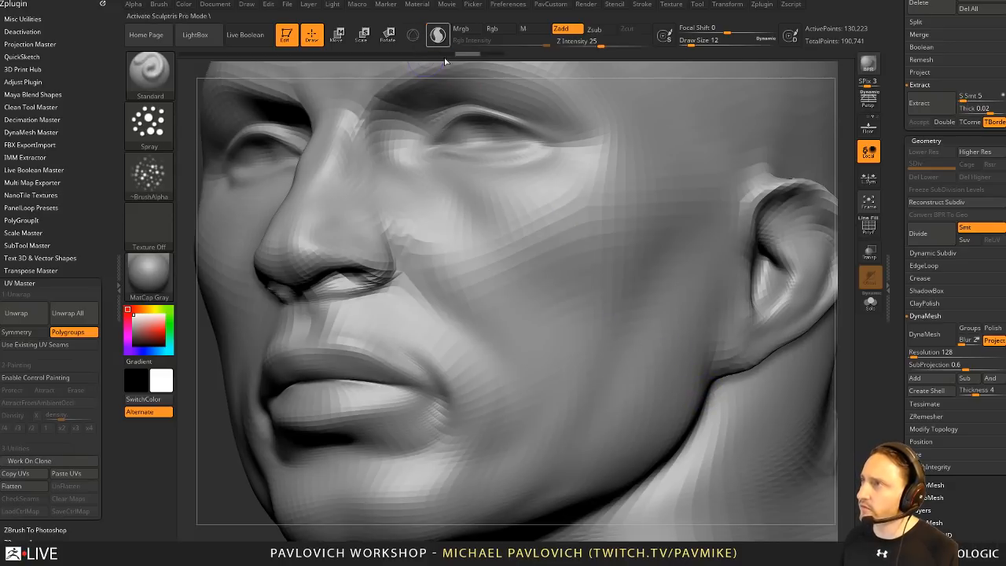
mouse_move(594, 257)
left_mouse_down()
mouse_move(550, 330)
mouse_move(498, 255)
left_mouse_up()
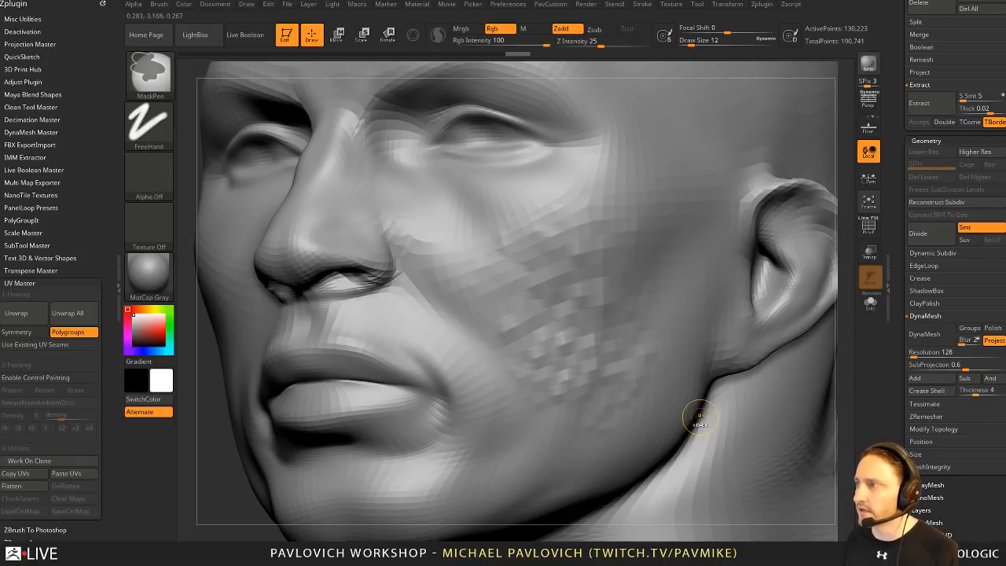
key("ctrl+z")
key("ctrl+z")
left_click(437, 34)
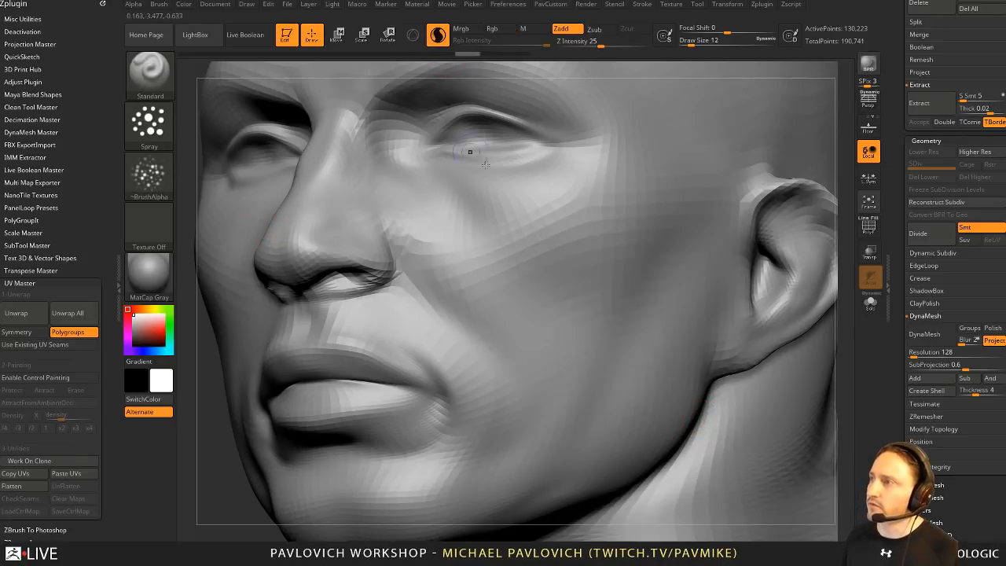
Step: Spray the cheek with Sculptris Pro, examine the wireframe of the cheek and lips, and undo the strokes
mouse_move(553, 230)
left_mouse_down()
mouse_move(511, 291)
mouse_move(539, 331)
mouse_move(621, 298)
mouse_move(581, 318)
left_mouse_up()
left_click(868, 227)
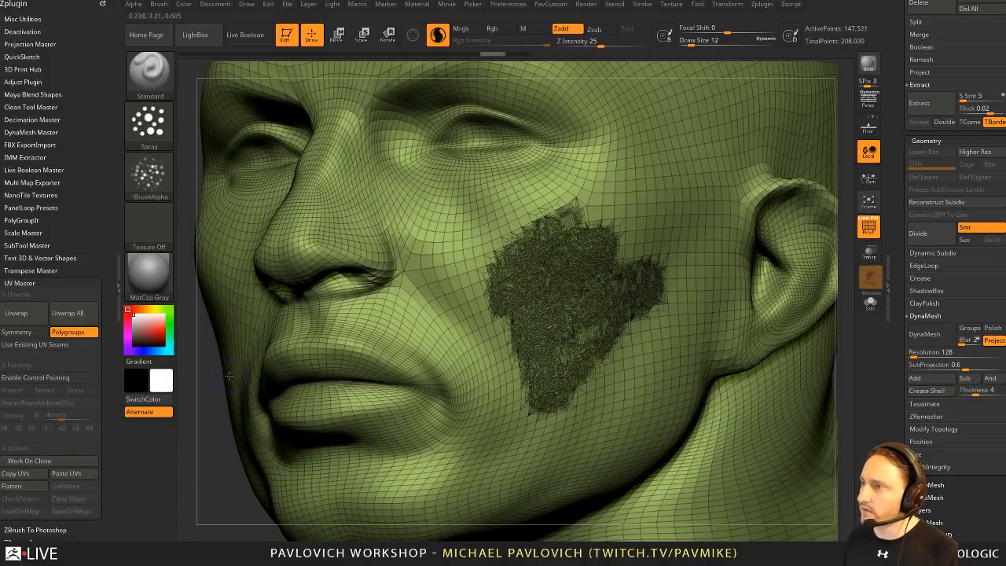
left_click_drag(202, 392, 172, 411)
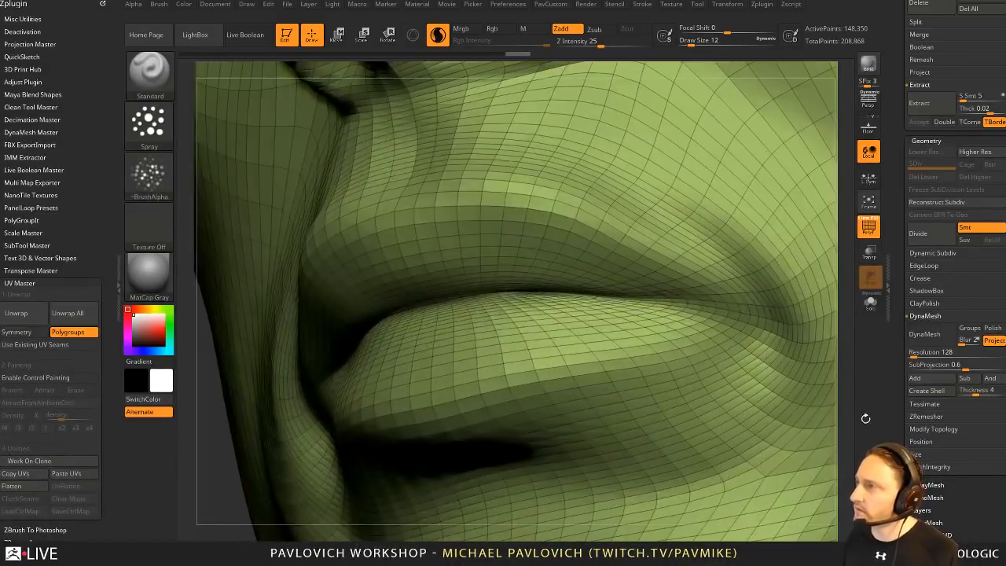
left_click_drag(865, 418, 754, 282, "alt")
left_click_drag(704, 308, 786, 393, "alt")
left_click_drag(250, 401, 278, 456)
key("shift+f")
mouse_move(257, 376)
left_mouse_down()
mouse_move(210, 420)
mouse_move(227, 420)
left_mouse_up()
key("ctrl+z")
key("ctrl+z")
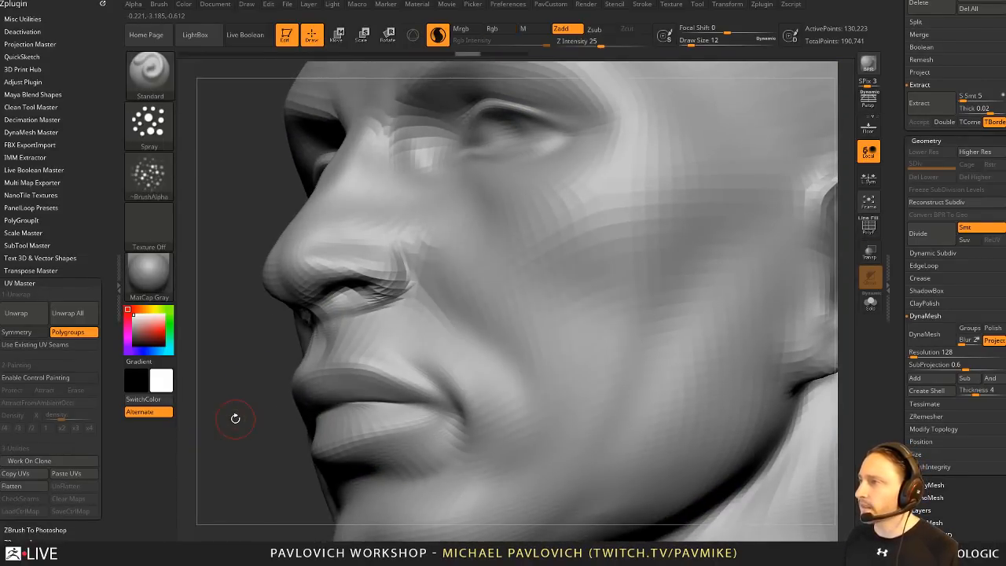
Step: Subdivide the head up to subdivision level 4 and try spraying texture on the cheek without Sculptris Pro
key("ctrl+d")
key("ctrl+d")
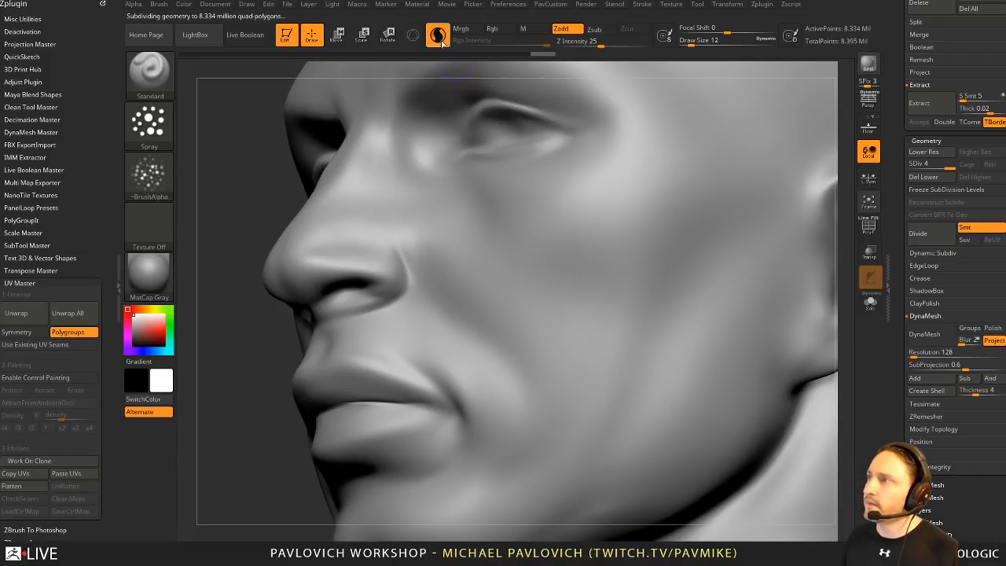
mouse_move(565, 266)
left_mouse_down()
mouse_move(550, 271)
mouse_move(608, 271)
mouse_move(579, 334)
mouse_move(567, 259)
left_mouse_up()
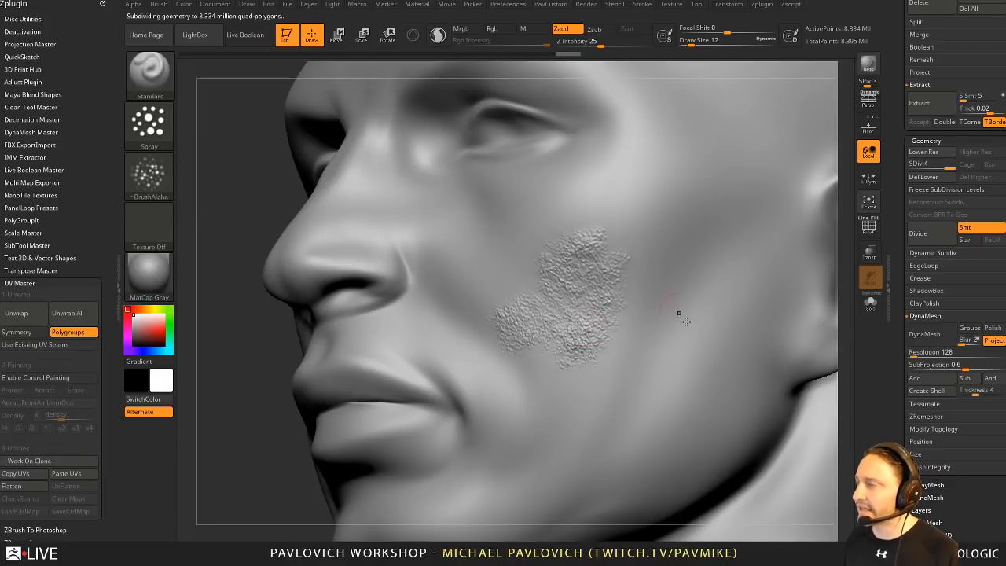
key("ctrl+z")
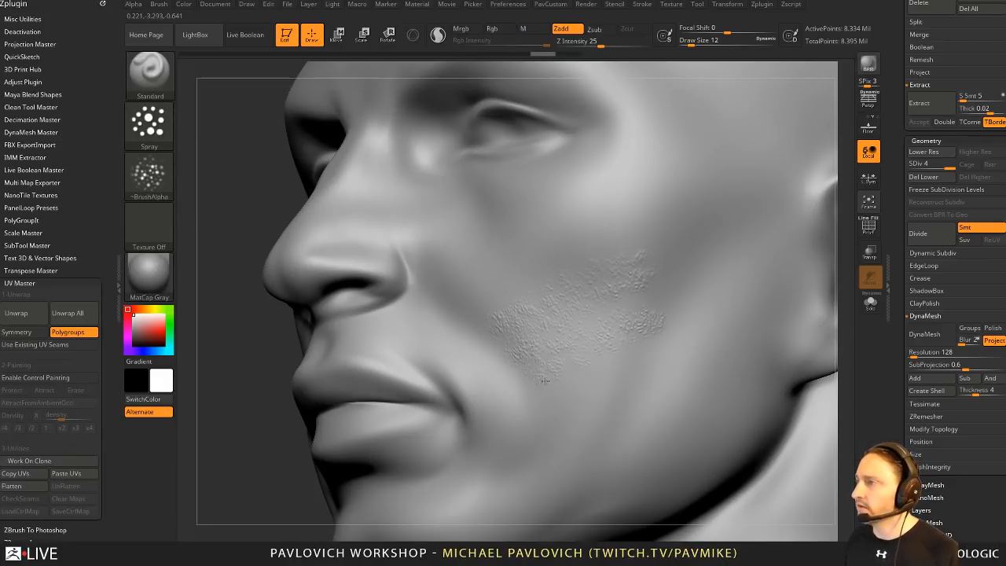
Step: Lower the head to subdivision level 3 and examine its wireframe from the side
left_click_drag(236, 447, 739, 224)
mouse_move(334, 381)
right_mouse_down("ctrl")
mouse_move(364, 479)
mouse_move(260, 245)
mouse_move(287, 224)
mouse_move(341, 322)
right_mouse_up("ctrl")
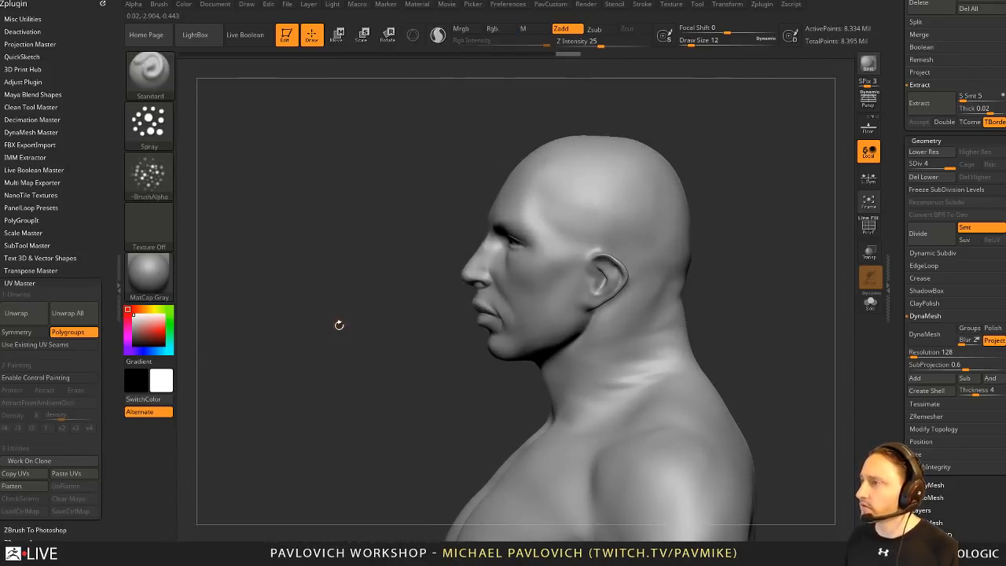
left_click_drag(337, 325, 353, 319)
key("shift+d")
right_click_drag(308, 329, 440, 326, "ctrl")
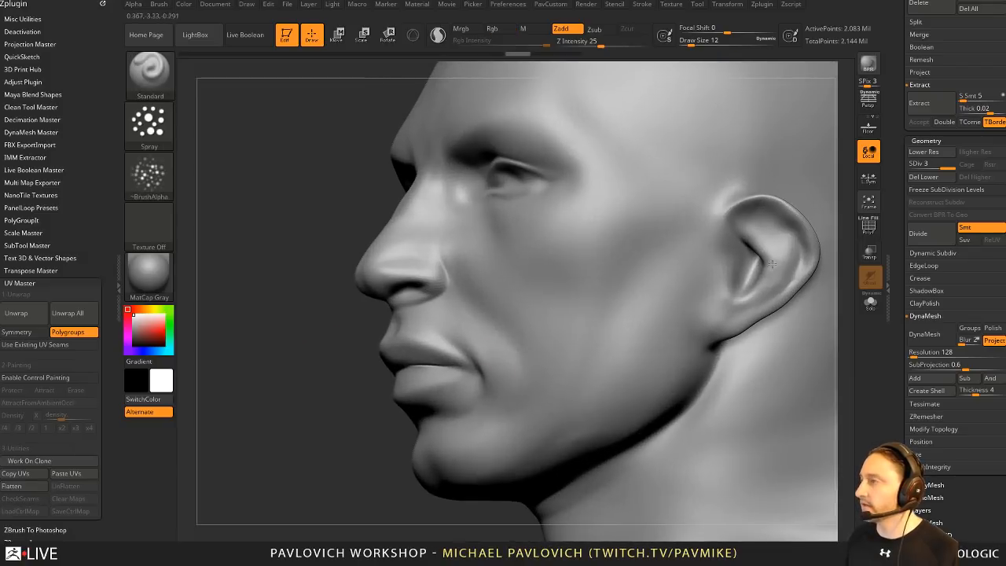
key("shift+f")
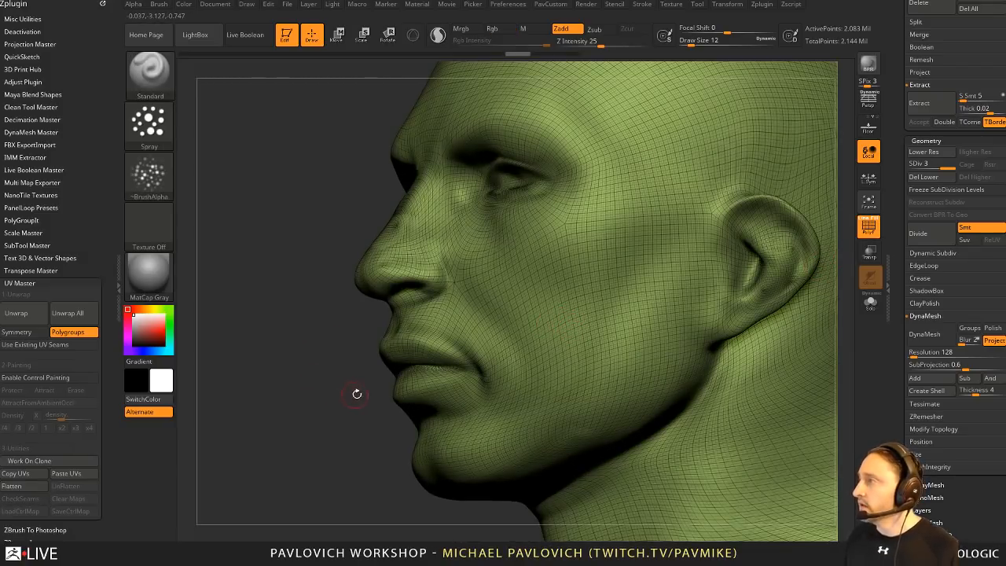
Step: Set the head to subdivision level 1, delete the higher levels and hide the wireframe
left_click(919, 165)
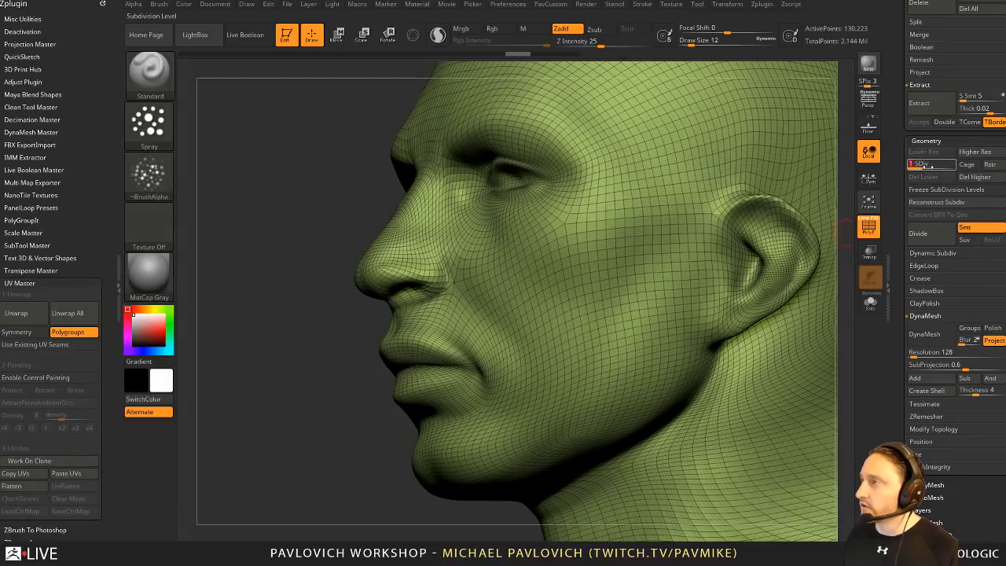
left_click(975, 178)
right_click_drag(259, 380, 440, 330, "ctrl")
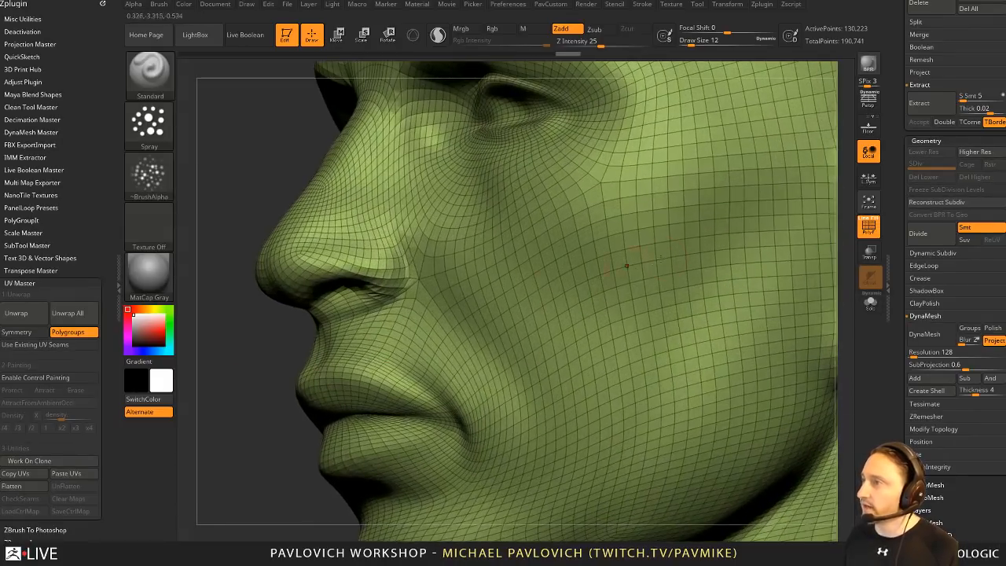
left_click(868, 226)
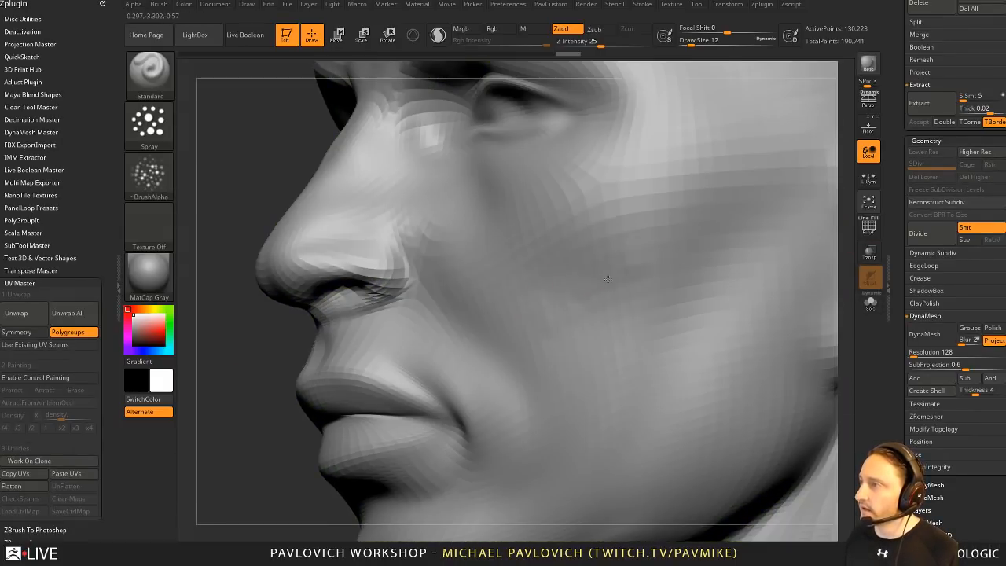
key("ctrl+z")
Step: Enable Sculptris Pro and spray fine skin texture across the cheek
left_click(438, 36)
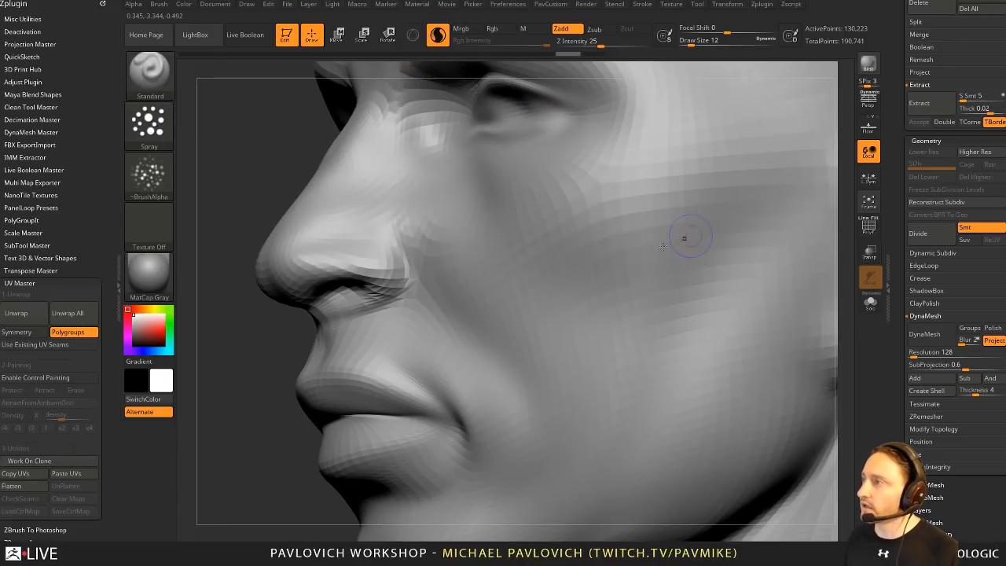
mouse_move(652, 328)
left_mouse_down()
mouse_move(704, 283)
mouse_move(788, 268)
mouse_move(756, 269)
mouse_move(687, 368)
mouse_move(554, 404)
left_mouse_up()
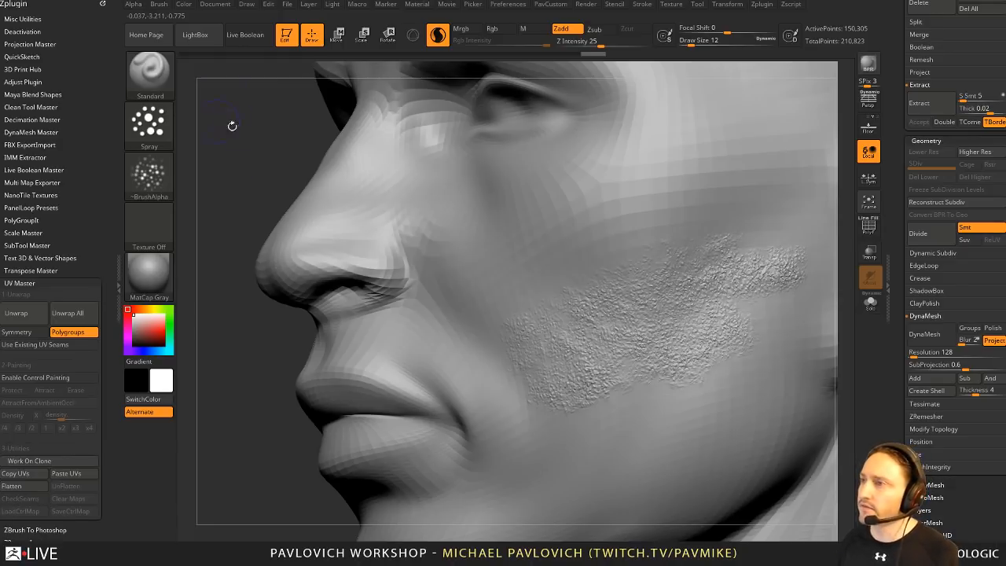
left_click_drag(232, 126, 384, 196, "alt")
left_click_drag(216, 206, 326, 192)
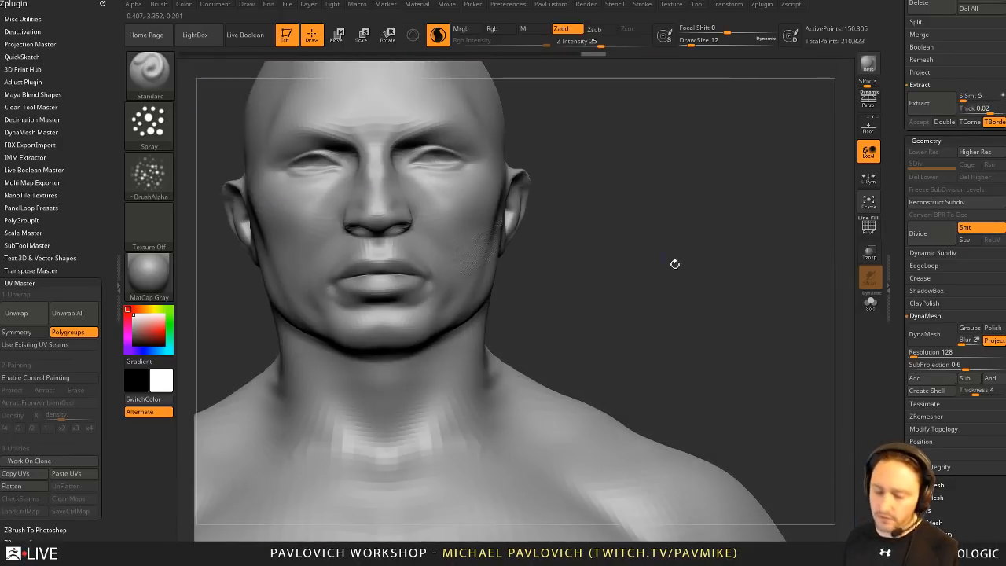
Step: Select the Spiral brush, enlarge its draw size to about 94, and try a stroke on the jaw
key("b")
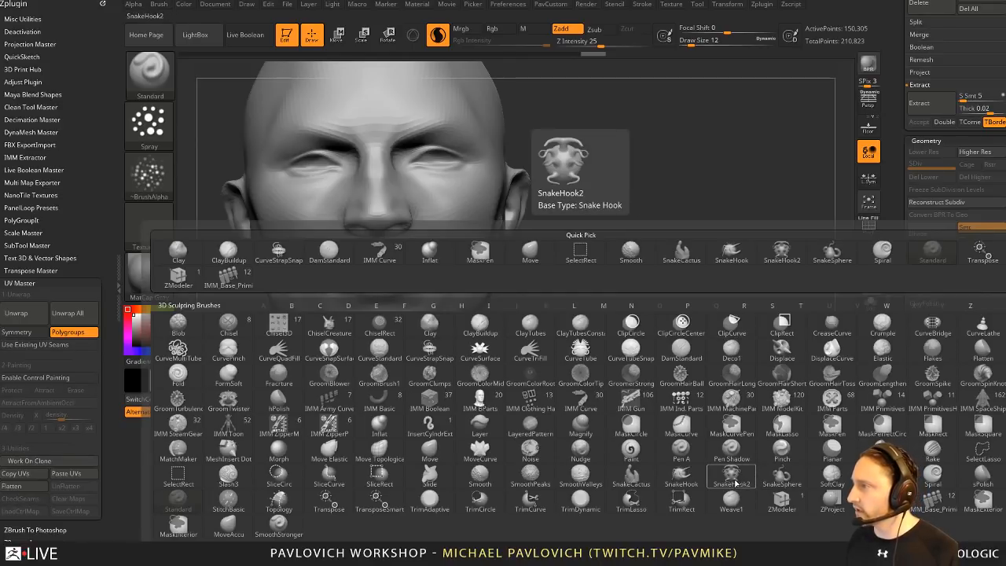
left_click(932, 477)
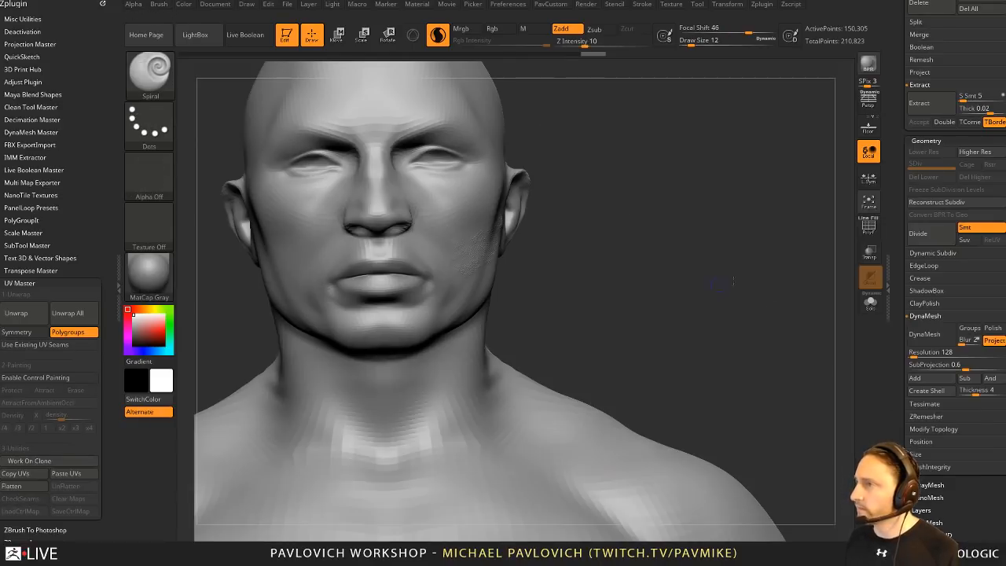
right_click_drag(529, 292, 605, 280, "alt")
key("s")
left_click(587, 280)
key("s")
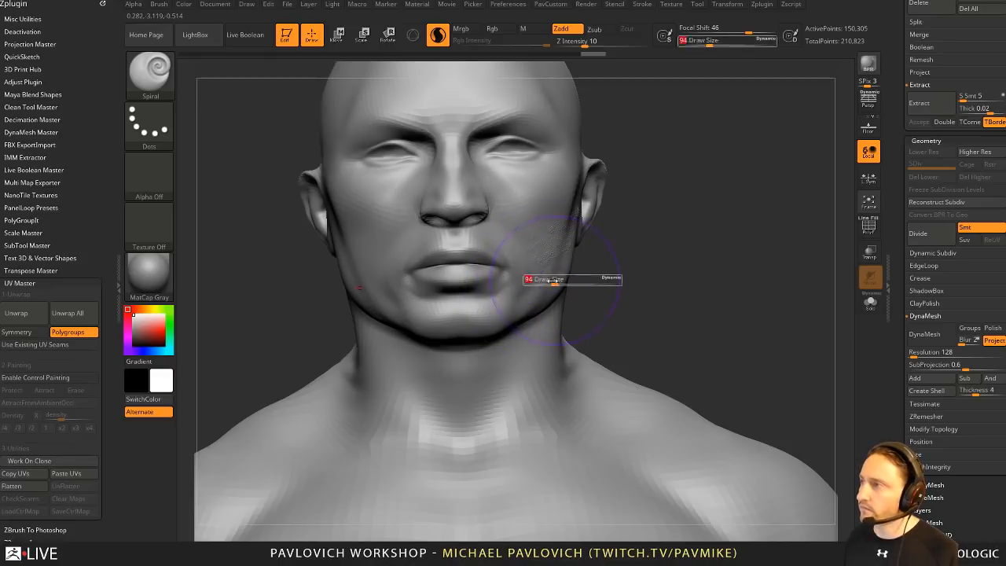
left_click(549, 282)
mouse_move(548, 287)
left_mouse_down()
mouse_move(566, 284)
mouse_move(538, 318)
mouse_move(469, 330)
left_mouse_up()
key("ctrl+z")
Step: Sculpt twisted, curling forms along the jawline and chin with the Spiral brush
left_click_drag(679, 315, 578, 316)
left_click_drag(606, 269, 611, 263)
mouse_move(416, 356)
left_mouse_down()
mouse_move(615, 315)
mouse_move(657, 291)
left_mouse_up()
left_click_drag(721, 282, 746, 285)
mouse_move(647, 310)
left_mouse_down()
mouse_move(668, 332)
mouse_move(642, 314)
left_mouse_up()
key("s")
left_click_drag(631, 308, 658, 310)
left_click_drag(723, 298, 686, 304)
right_click_drag(686, 303, 577, 313, "alt")
mouse_move(572, 311)
left_mouse_down()
mouse_move(594, 320)
mouse_move(632, 315)
mouse_move(666, 286)
left_mouse_up()
mouse_move(766, 252)
left_mouse_down()
mouse_move(628, 250)
mouse_move(851, 242)
mouse_move(749, 235)
mouse_move(770, 187)
mouse_move(719, 195)
mouse_move(594, 534)
mouse_move(271, 535)
left_mouse_up()
Step: Switch to the SnakeHook brush
key("b")
key("s")
key("h")
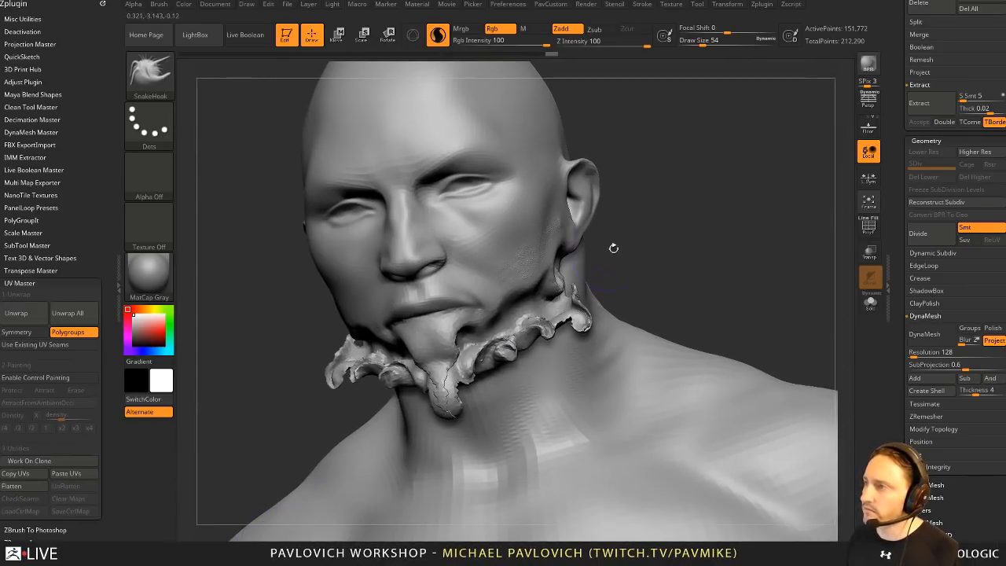
Step: Set the draw size to about 37 and pull long spikes out of the cheeks and upper lip with the SnakeHook brush
key("s")
left_click_drag(617, 234, 613, 234)
left_click_drag(548, 229, 668, 210)
left_click_drag(747, 203, 616, 213)
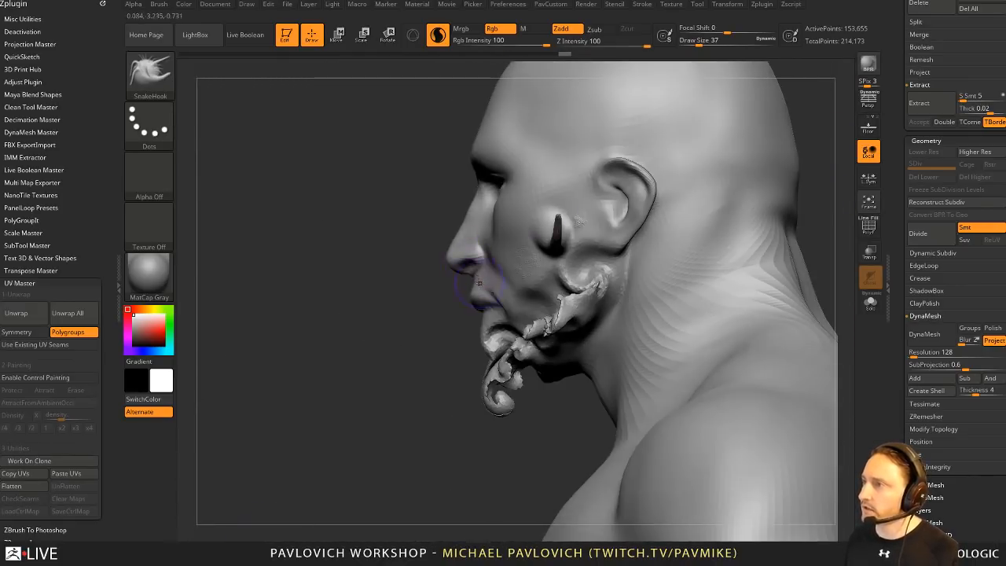
left_click_drag(478, 283, 436, 385)
left_click_drag(377, 412, 546, 302)
left_click_drag(419, 314, 413, 370)
Step: Undo the last pulled spike and pull two new short spikes out of the cheek
left_click_drag(574, 287, 463, 290)
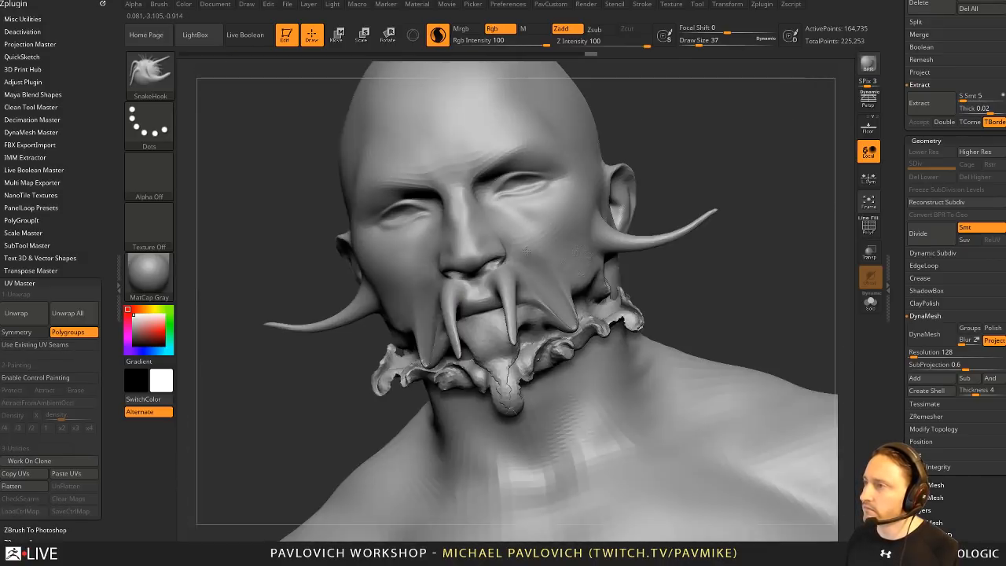
key("ctrl+z")
left_click_drag(542, 275, 580, 299)
left_click_drag(603, 257, 631, 291)
left_click_drag(688, 277, 673, 315)
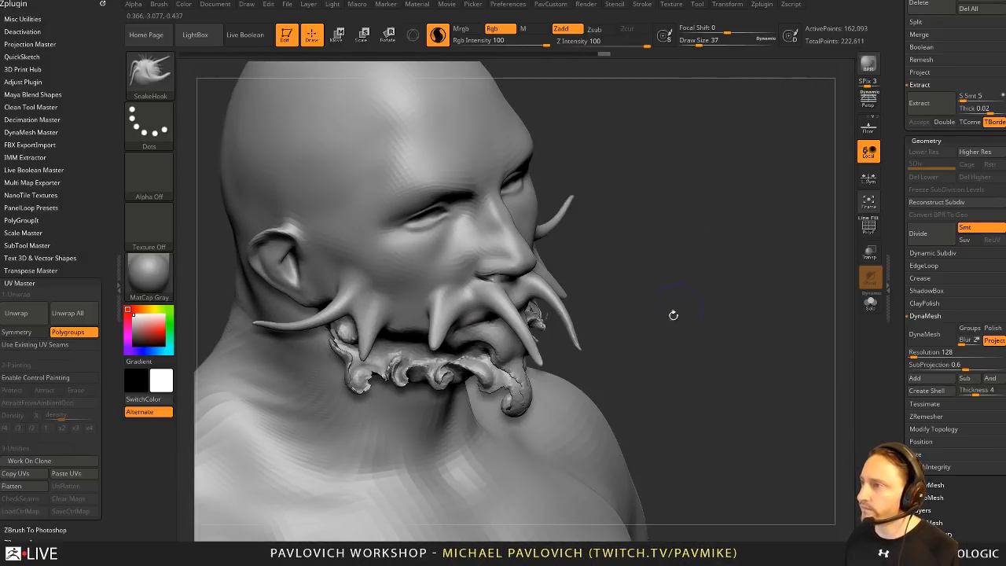
Step: Switch to the SnakeHook2 brush at draw size 41 and pull a thick horn out of the cheek
left_click(377, 542)
right_click_drag(466, 437, 460, 315)
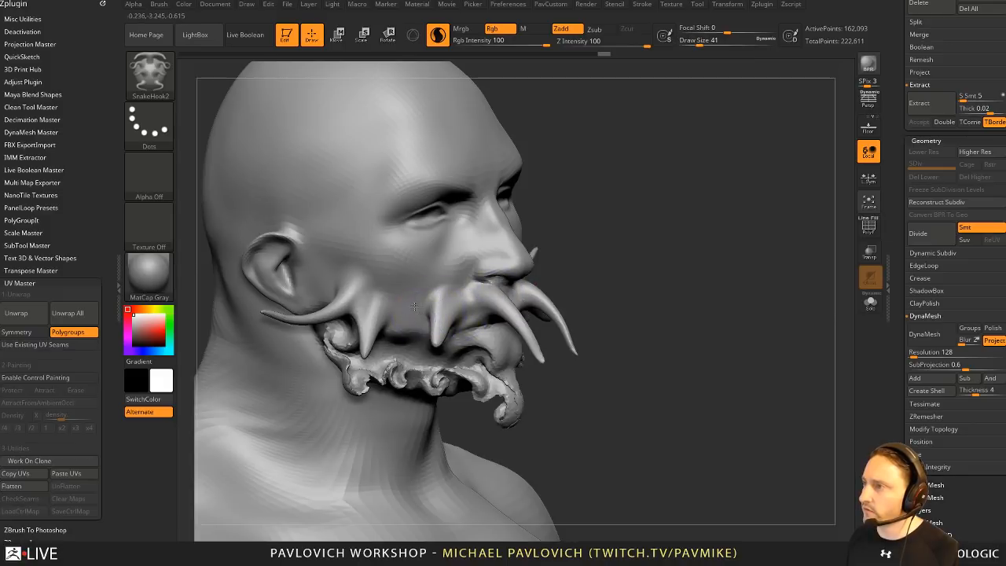
left_click_drag(414, 306, 412, 339)
Step: Review the global Sculptris Pro settings among the stroke options
left_click(641, 4)
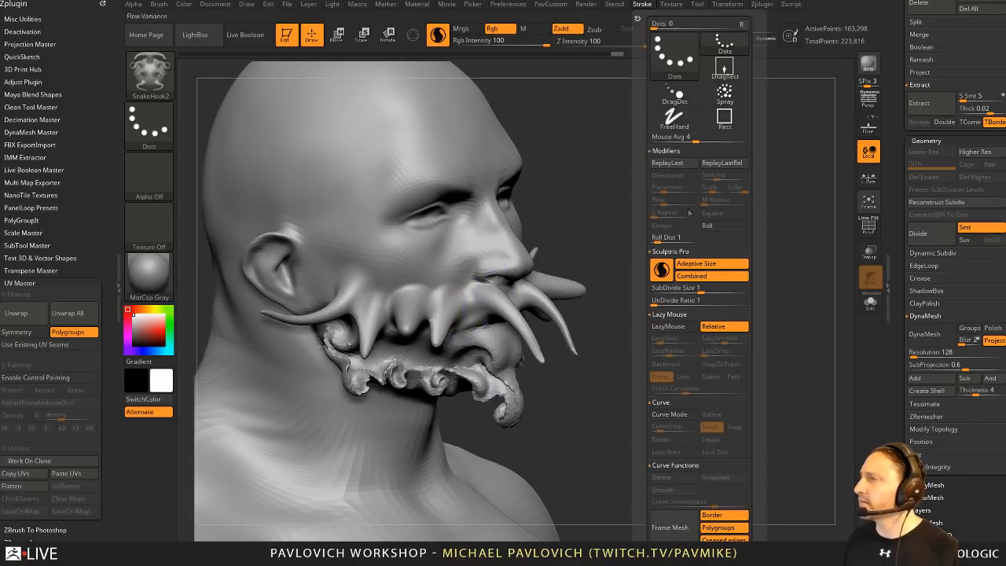
scroll(650, 196, "down", 2)
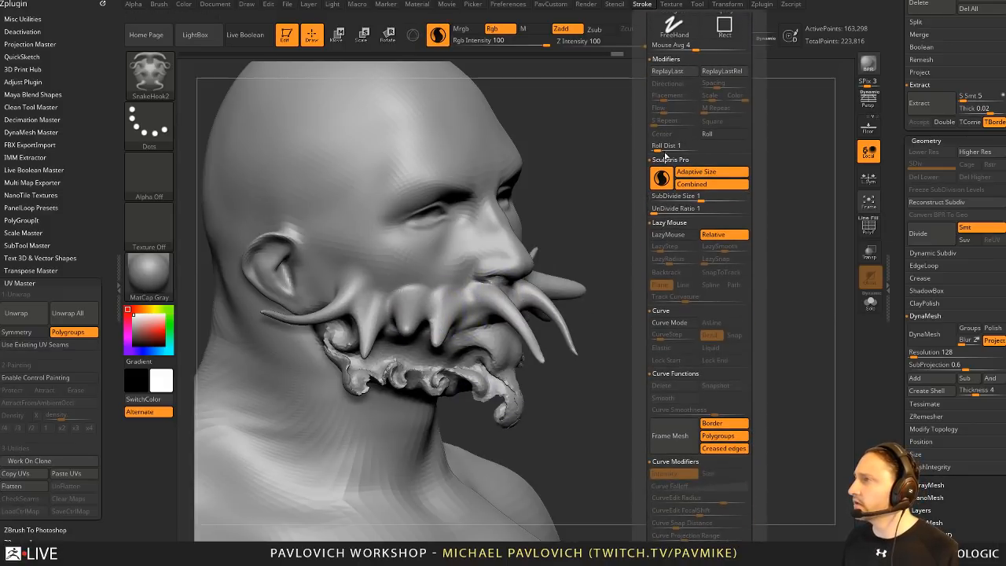
mouse_move(646, 236)
left_mouse_down()
mouse_move(643, 203)
mouse_move(641, 310)
left_mouse_up()
Step: Expand the SnakeHook2 brush's own Sculptris Pro settings and turn Use Global off and back on
left_click(159, 4)
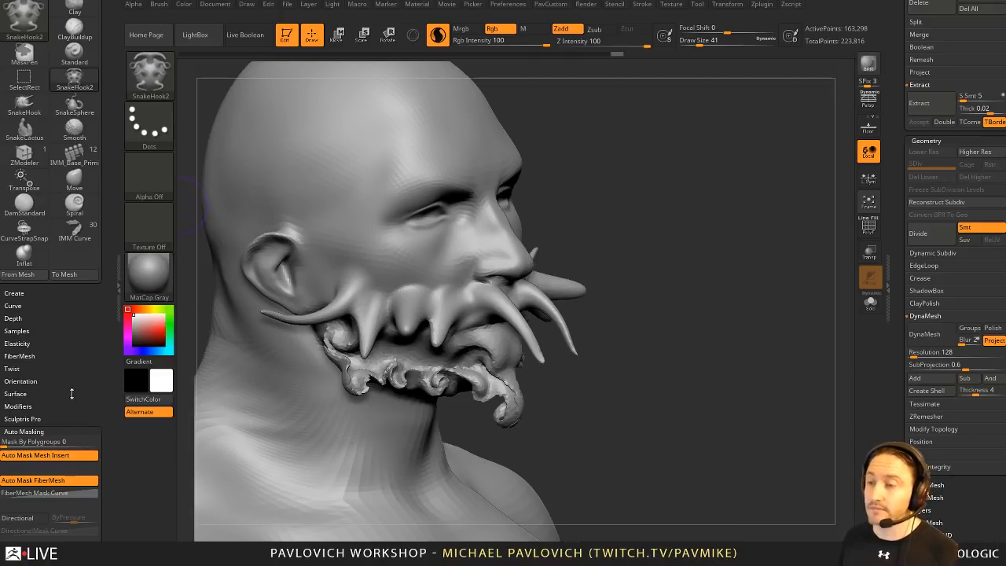
left_click_drag(71, 394, 72, 373)
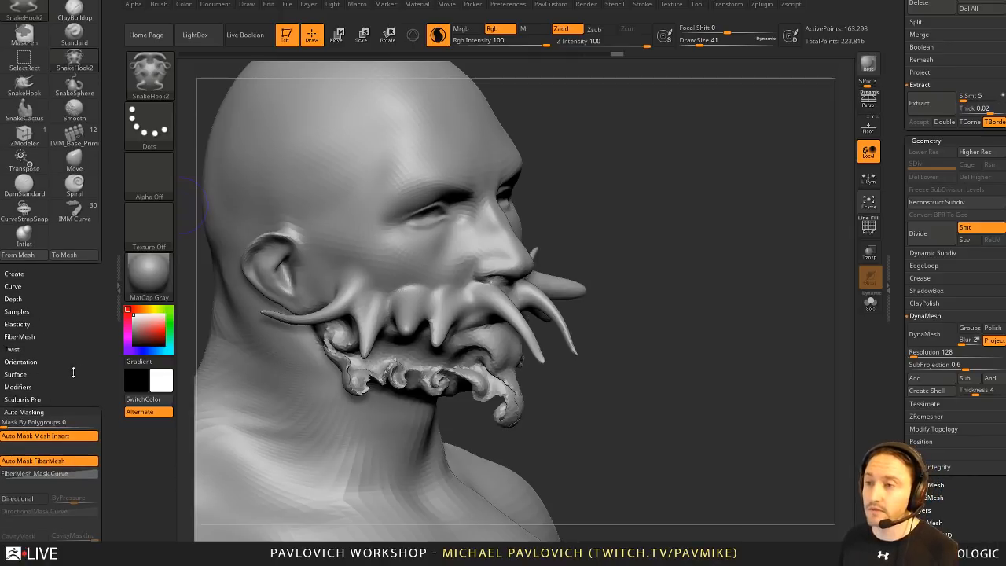
left_click(14, 400)
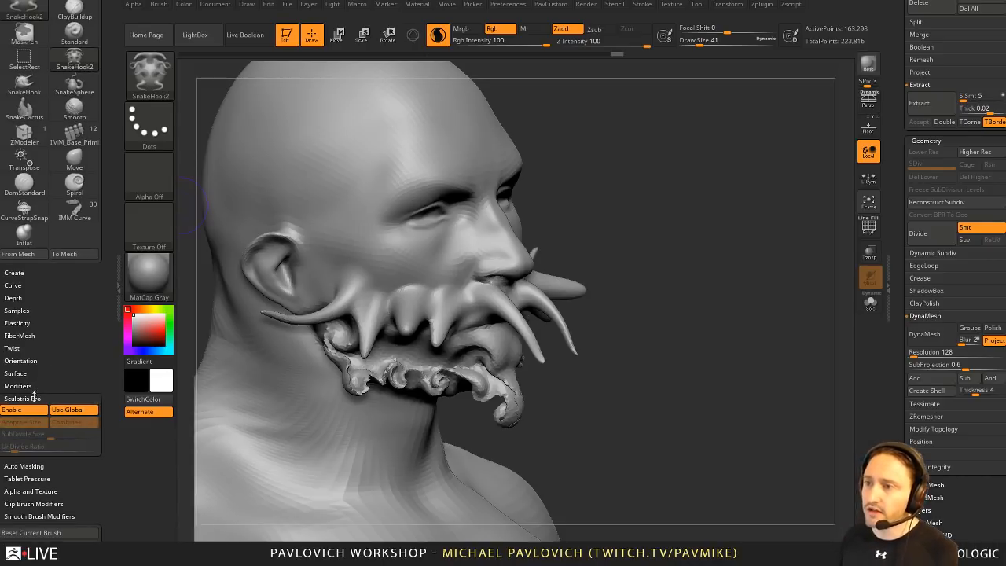
left_click_drag(62, 385, 62, 318)
left_click(67, 345)
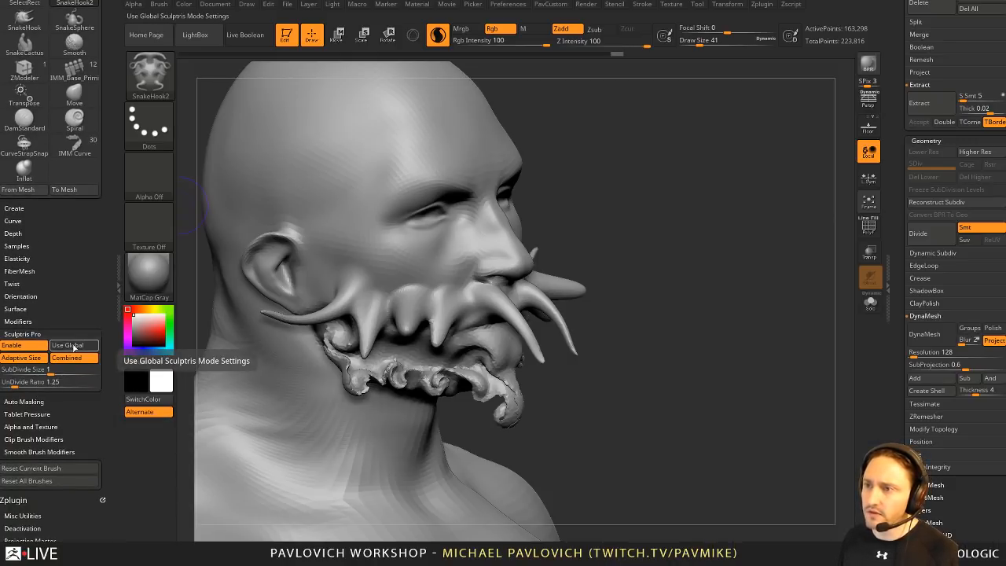
left_click(74, 348)
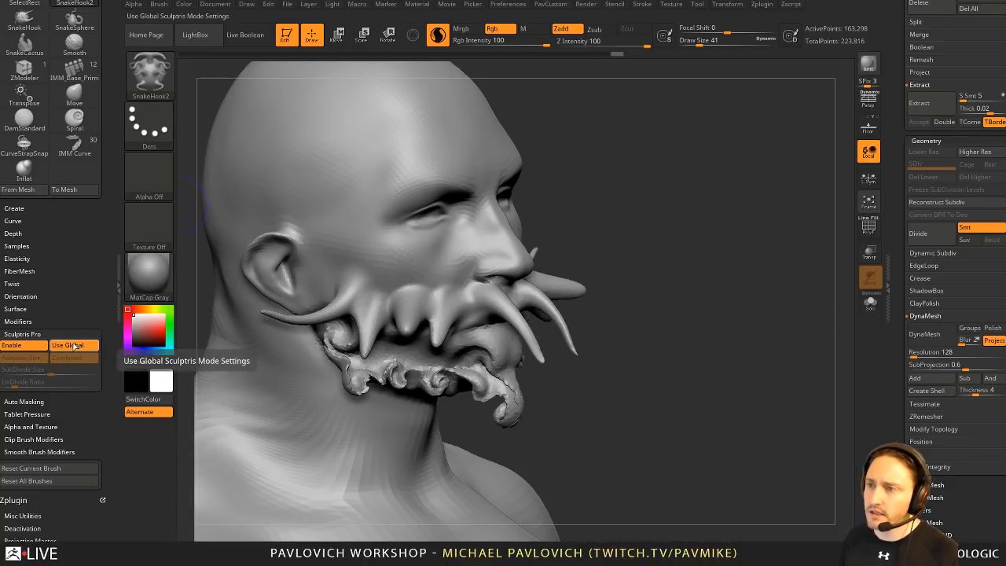
left_click_drag(67, 312, 69, 520)
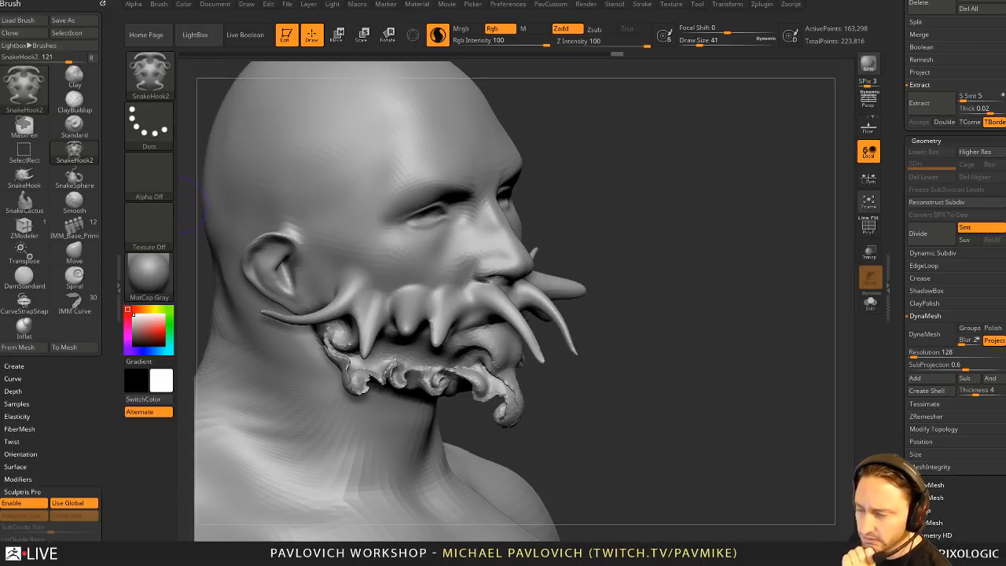
left_click_drag(189, 550, 424, 558)
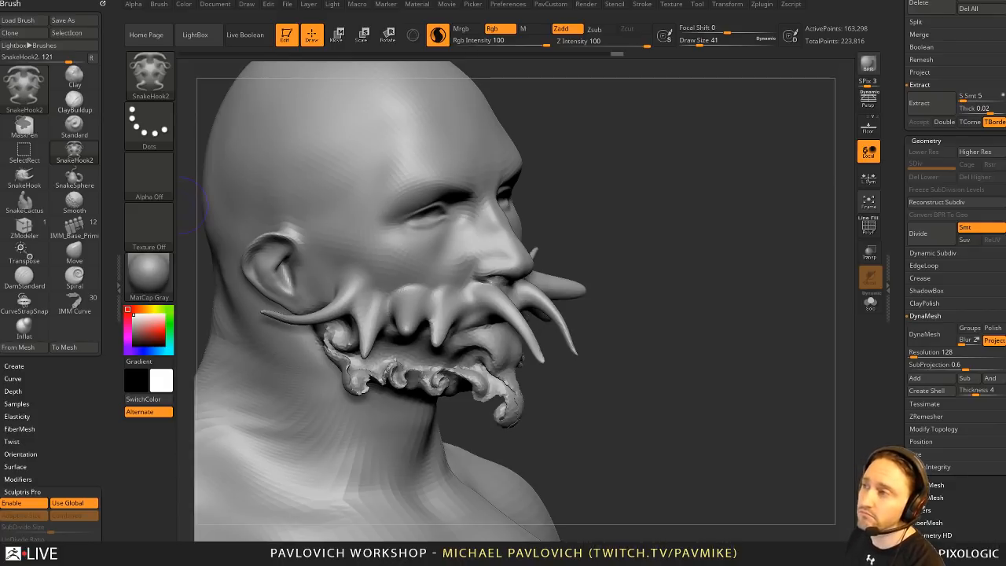
left_click_drag(699, 188, 713, 158)
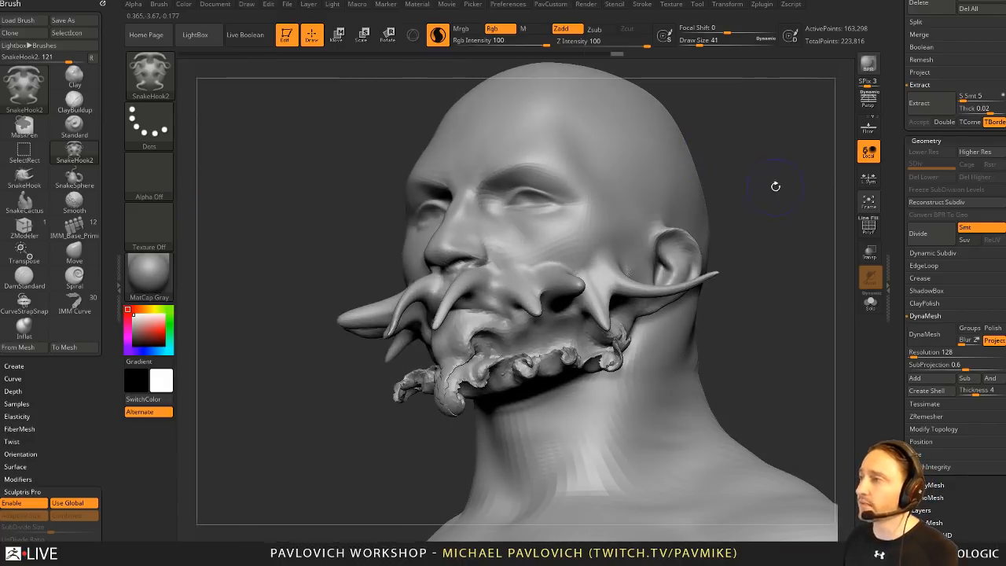
left_click_drag(774, 186, 749, 206)
mouse_move(702, 287)
left_mouse_down("alt")
mouse_move(685, 240)
mouse_move(642, 240)
mouse_move(671, 250)
left_mouse_up("alt")
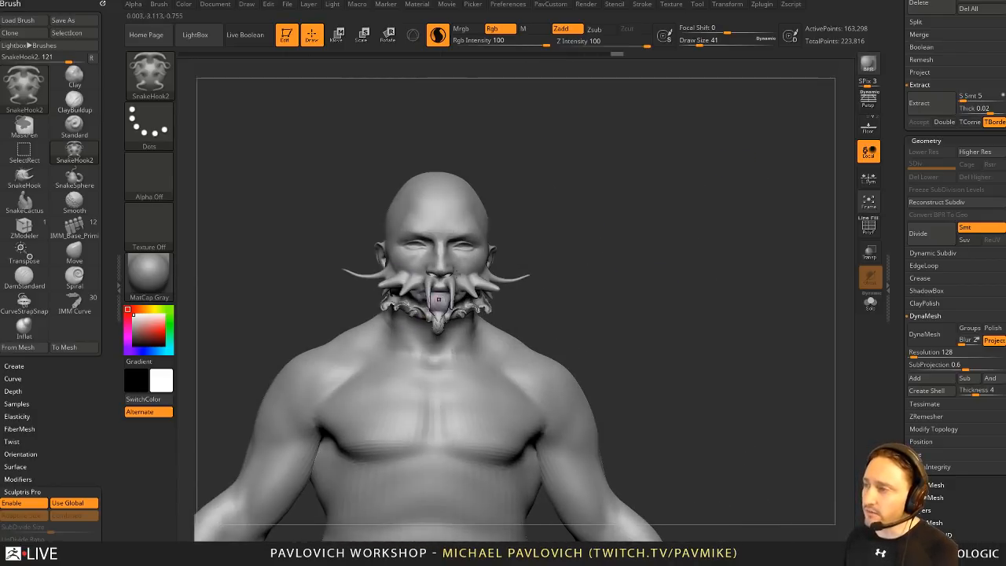
left_click_drag(547, 259, 810, 213)
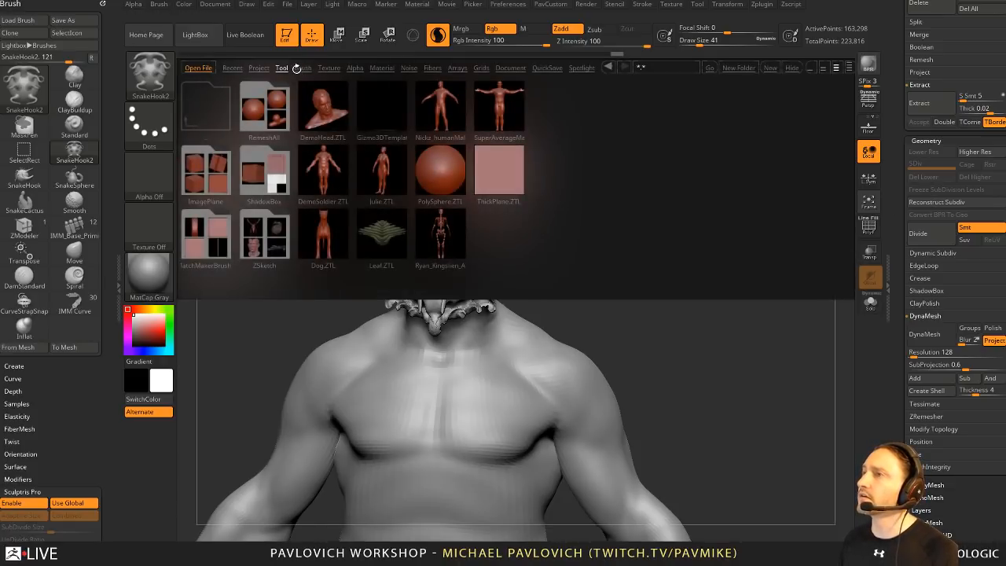
Step: Load the DemoHead.ZTL model from LightBox, hide LightBox and frame the model in the view
double_click(342, 107)
left_click(794, 69)
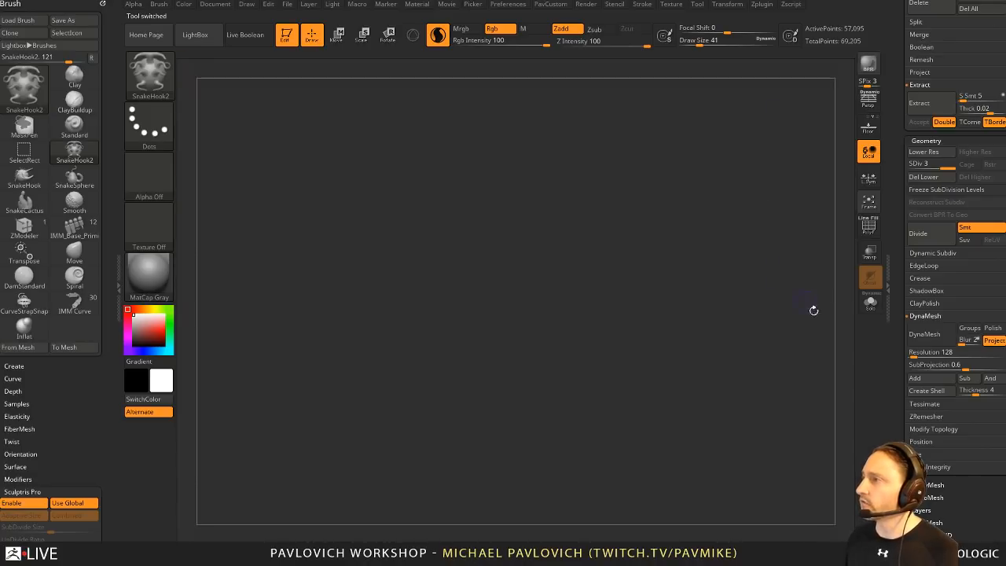
key("f")
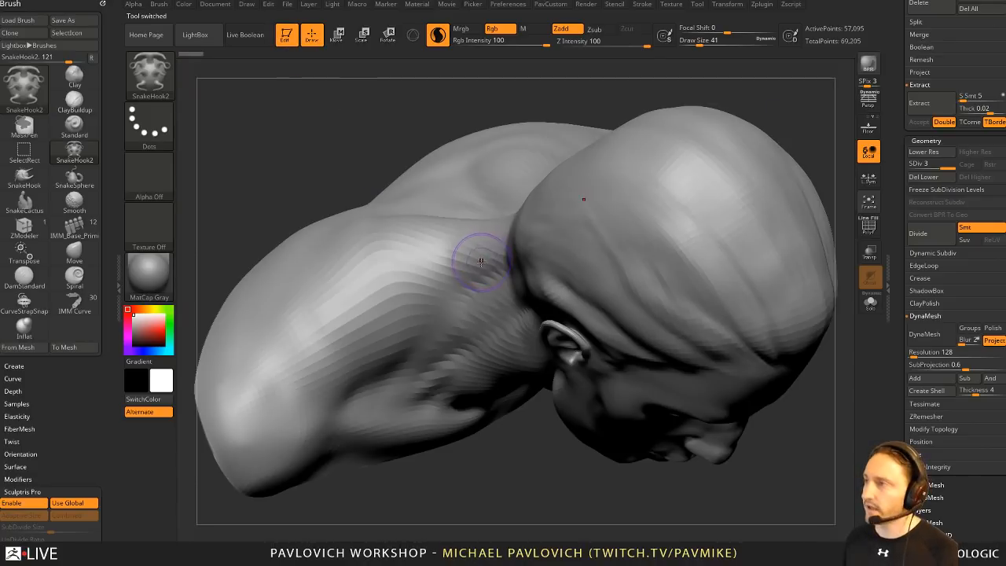
Step: Select the Standard brush and delete the head's lower subdivision levels
key("b")
key("s")
key("t")
left_click(487, 265)
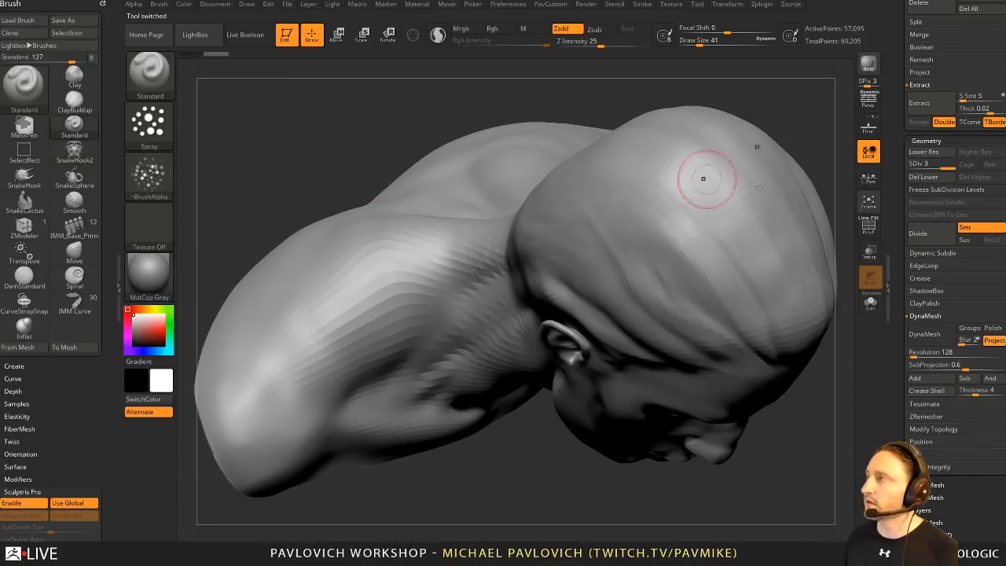
left_click(923, 176)
Step: Turn the brush alpha off, set the stroke type to Dots and reduce the draw size to 9
mouse_move(836, 230)
left_mouse_down()
mouse_move(838, 114)
mouse_move(689, 254)
mouse_move(692, 314)
mouse_move(763, 313)
mouse_move(711, 287)
mouse_move(498, 300)
left_mouse_up()
key("s")
left_click(150, 176)
left_click(211, 184)
left_click(149, 125)
left_click(220, 135)
key("s")
mouse_move(567, 238)
left_mouse_down()
mouse_move(575, 228)
mouse_move(556, 225)
left_mouse_up()
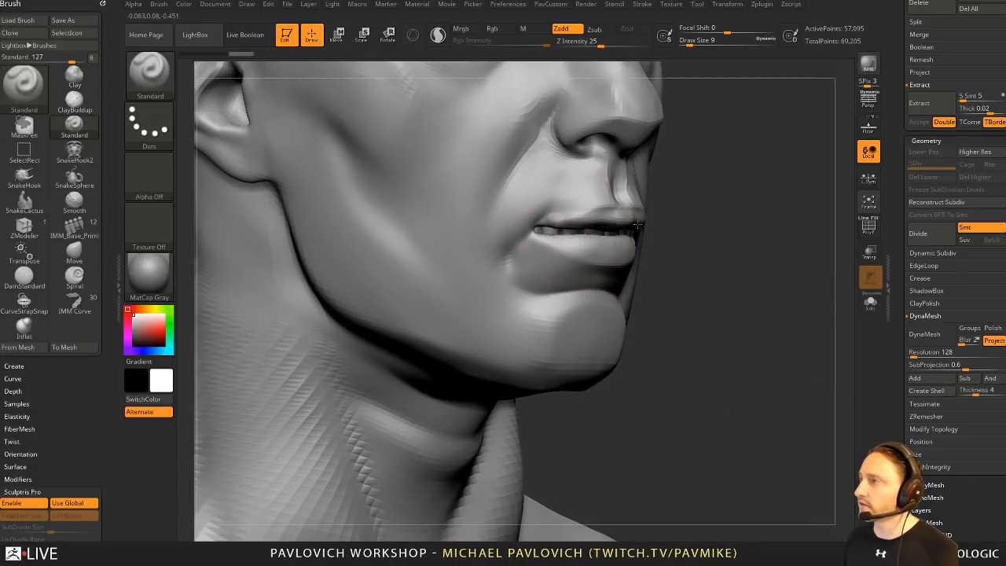
Step: Enable Sculptris Pro, set the draw size to 22 and sculpt along the mouth with the Standard brush
left_click_drag(707, 224, 597, 206)
key("s")
left_click(438, 36)
mouse_move(413, 241)
left_mouse_down("alt")
mouse_move(361, 299)
mouse_move(550, 266)
left_mouse_up("alt")
key("s")
left_click_drag(557, 267, 555, 267)
left_click_drag(498, 295, 580, 272)
Step: Rework the corner of the mouth and smooth along the lips
left_click_drag(707, 242, 737, 250)
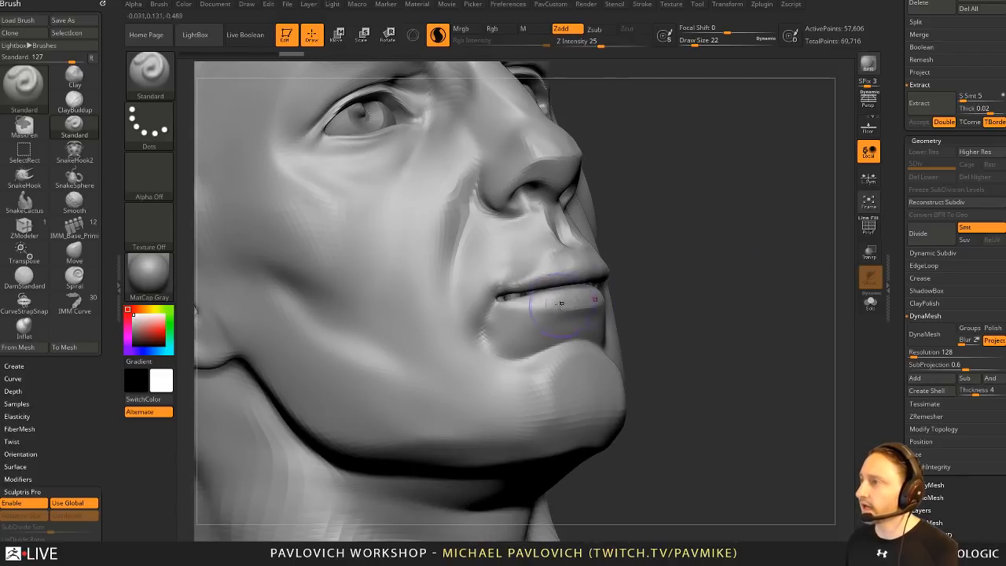
mouse_move(508, 302)
left_mouse_down()
mouse_move(591, 297)
mouse_move(501, 291)
left_mouse_up()
mouse_move(701, 252)
left_mouse_down()
mouse_move(637, 259)
mouse_move(704, 253)
left_mouse_up()
left_click_drag(506, 298, 580, 273, "shift")
left_click_drag(646, 240, 673, 243)
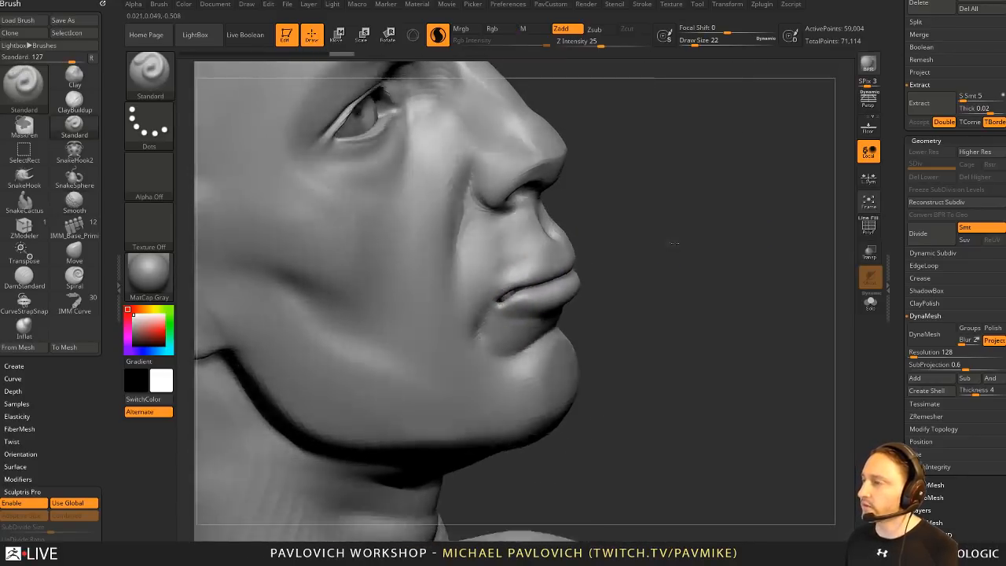
Step: Select the Move brush and enable its Topological auto masking
key("b")
key("m")
key("v")
mouse_move(74, 418)
left_mouse_down()
mouse_move(68, 240)
mouse_move(91, 205)
left_mouse_up()
left_click_drag(50, 244, 71, 367)
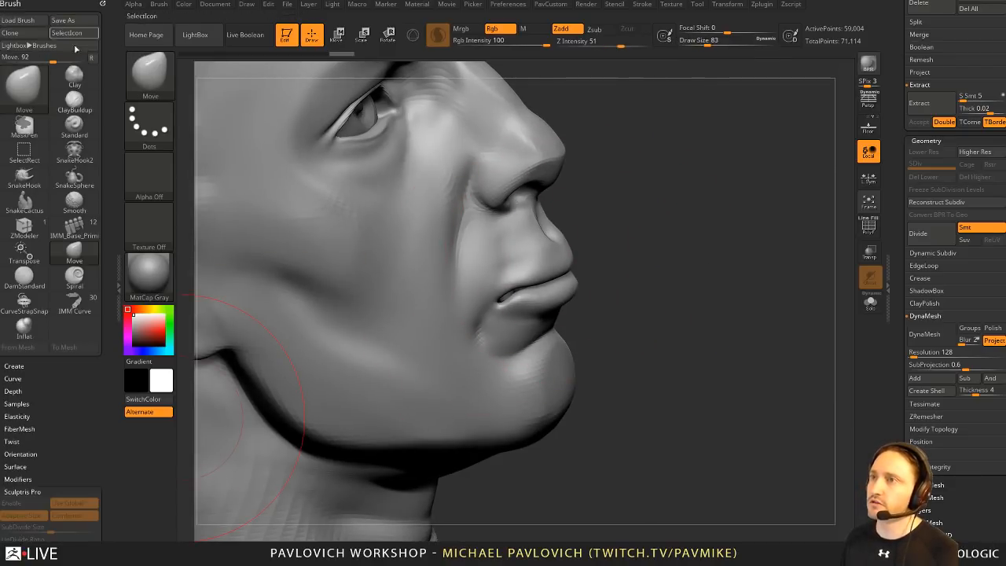
left_click_drag(46, 417, 39, 239)
left_click(28, 314, "shift")
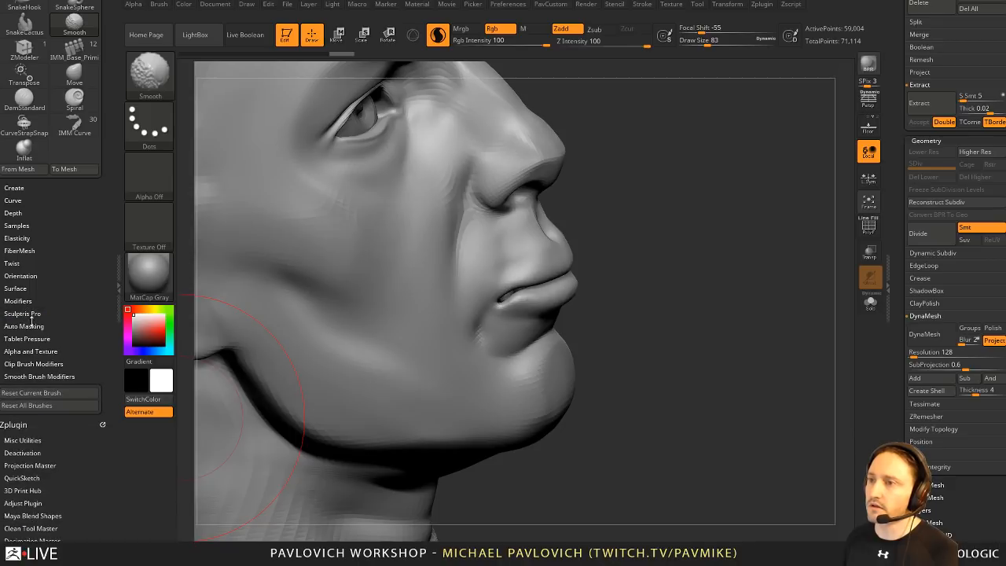
left_click(31, 325, "shift")
left_click_drag(58, 274, 62, 155)
left_click(30, 451)
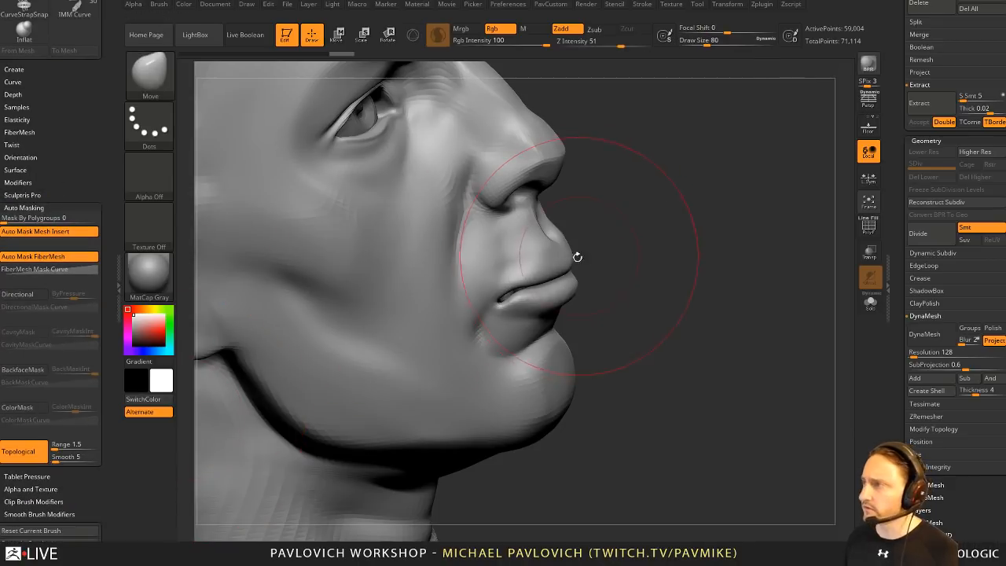
Step: Pull the upper lip forward and reshape the corner of the mouth with the Move brush, reducing the draw size to 20
left_click_drag(576, 256, 613, 269)
left_click_drag(554, 302, 492, 298)
key("s")
left_click(499, 314)
key("s")
left_click(495, 316)
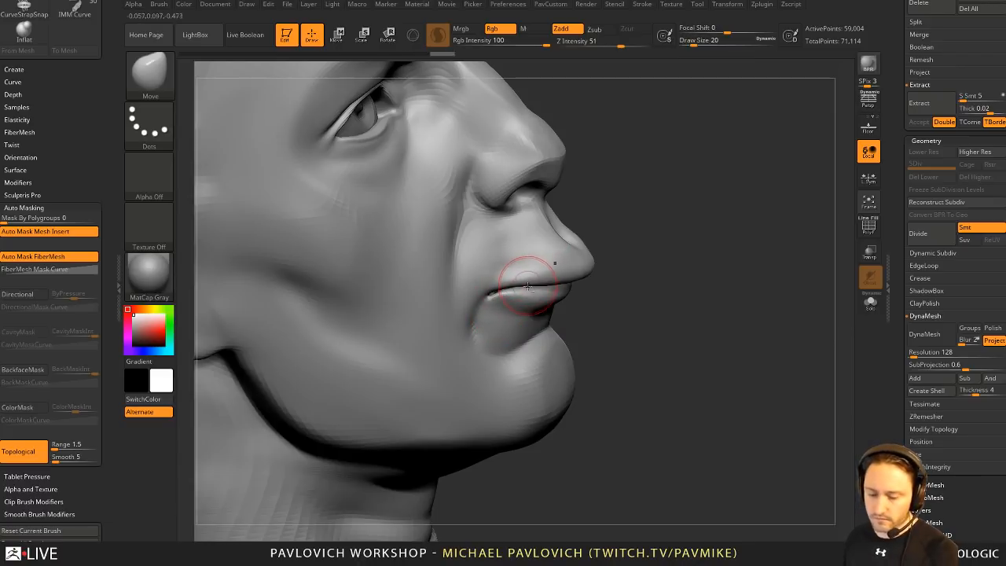
Step: Select the Pinch brush, reduce its draw size to 25 and tighten the crease between the lips
key("b")
key("p")
key("i")
key("ctrl+z")
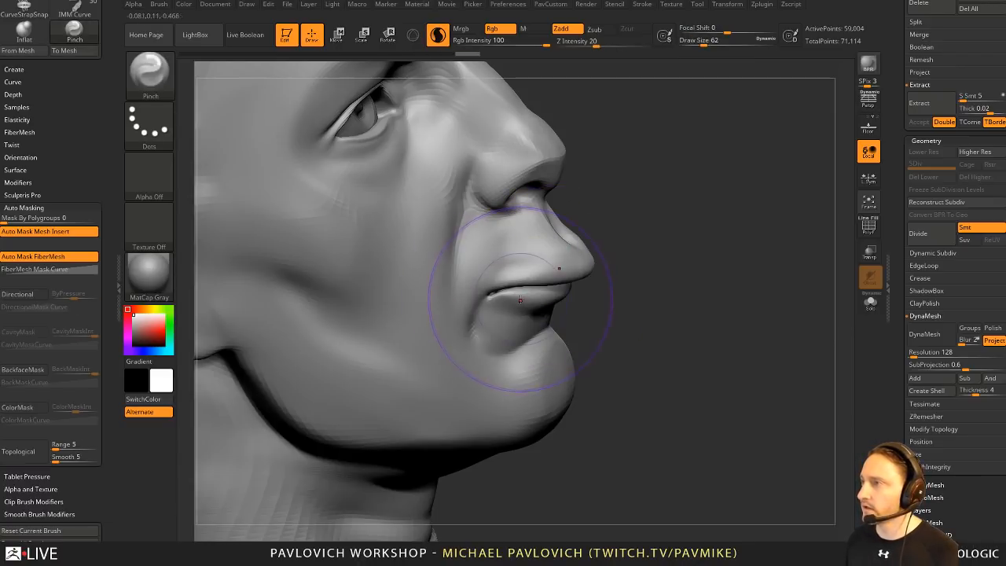
key("s")
left_click(509, 301)
left_click_drag(506, 286, 493, 293)
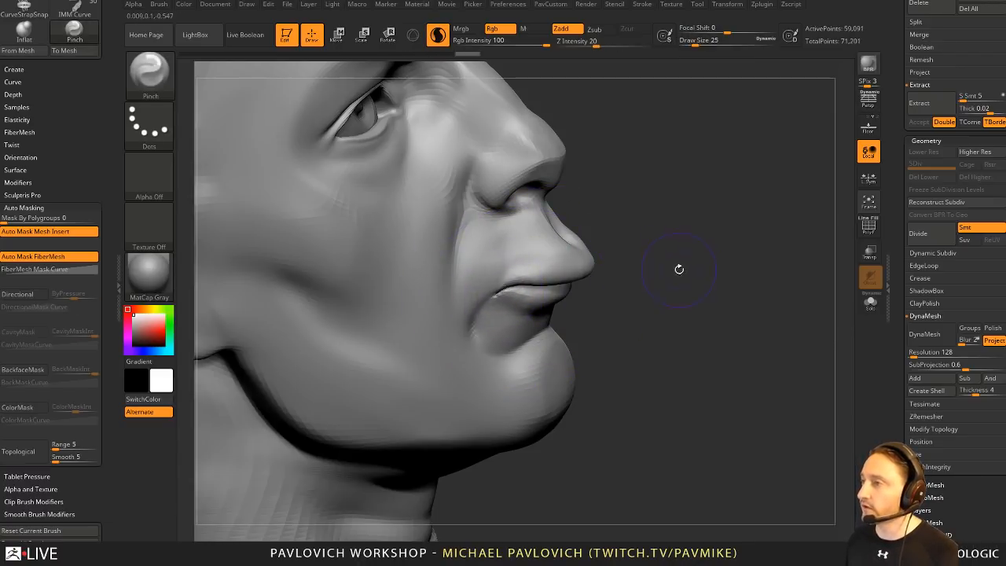
mouse_move(680, 271)
left_mouse_down()
mouse_move(554, 228)
mouse_move(676, 255)
left_mouse_up()
mouse_move(529, 290)
left_mouse_down()
mouse_move(511, 284)
mouse_move(534, 281)
left_mouse_up()
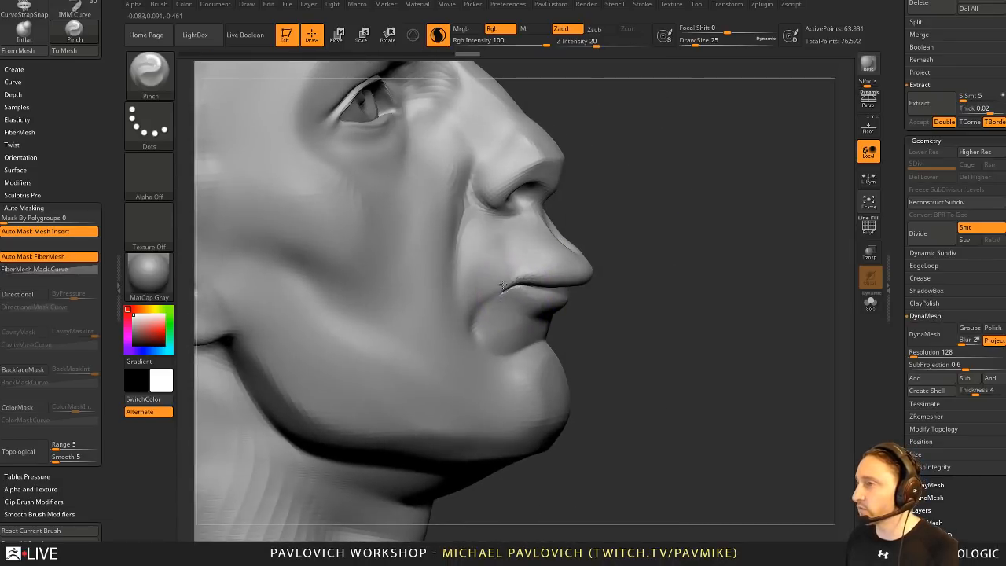
Step: Smooth the corners of the mouth and the area around the lips from several angles
left_click_drag(633, 269, 614, 271)
mouse_move(496, 297)
left_mouse_down("shift")
mouse_move(478, 327)
mouse_move(498, 296)
left_mouse_up("shift")
mouse_move(640, 275)
left_mouse_down()
mouse_move(621, 275)
mouse_move(642, 273)
left_mouse_up()
left_click_drag(510, 297, 518, 308, "shift")
left_click_drag(660, 275, 486, 267)
left_click_drag(553, 275, 585, 289, "shift")
left_click_drag(424, 310, 495, 341)
left_click_drag(503, 271, 517, 284, "shift")
mouse_move(602, 252)
left_mouse_down()
mouse_move(448, 261)
mouse_move(495, 266)
mouse_move(459, 281)
mouse_move(502, 275)
left_mouse_up()
Step: Return to the Standard brush at draw size 8 and smooth along the crease between the lips
key("b")
key("s")
key("t")
key("s")
left_click_drag(676, 243, 558, 224)
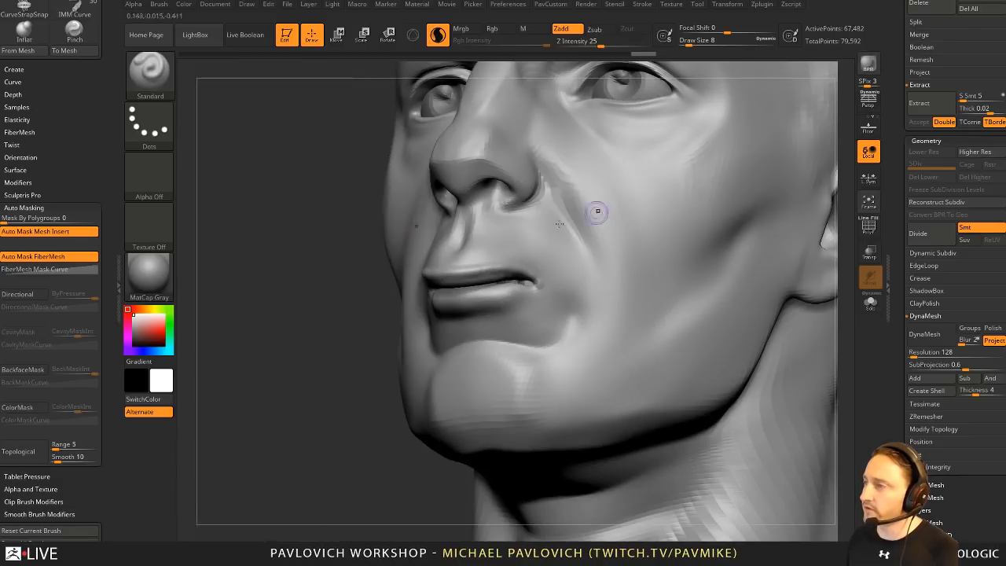
left_click_drag(440, 283, 501, 271, "shift")
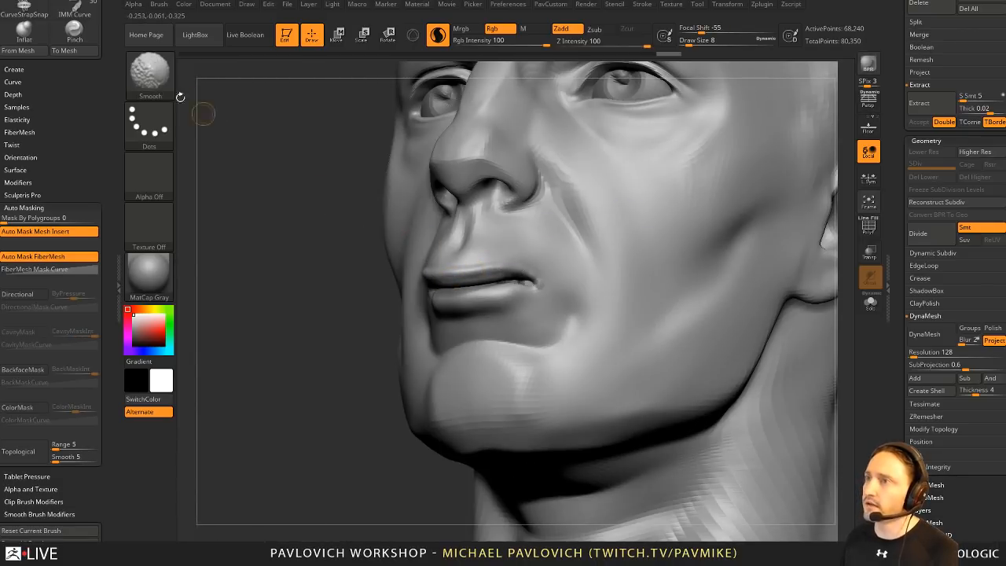
Step: Assign SmoothStronger as the smoothing brush and try it on the corner of the mouth
left_click(157, 82, "shift")
left_click(269, 355, "shift")
left_click_drag(326, 318, 492, 302)
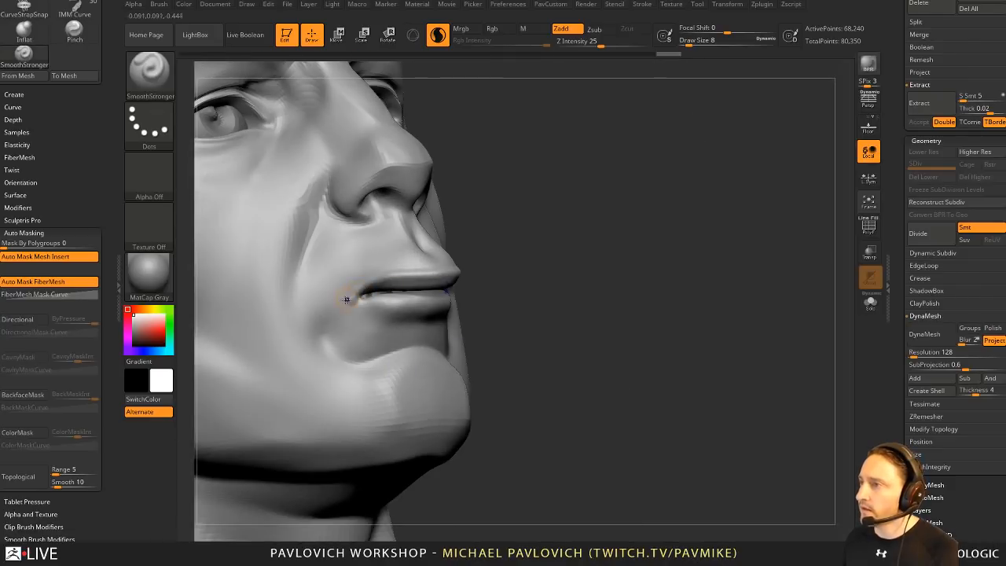
left_click_drag(348, 297, 444, 274)
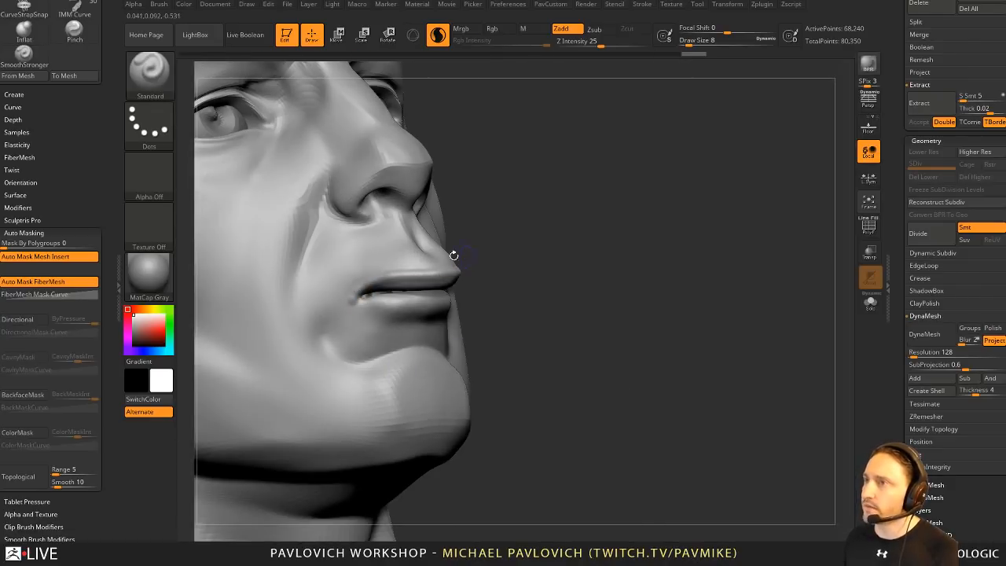
Step: Load the Smooth Stronger brush from the LightBox library's Smooth brush folder as the smoothing brush
left_click(149, 72, "shift")
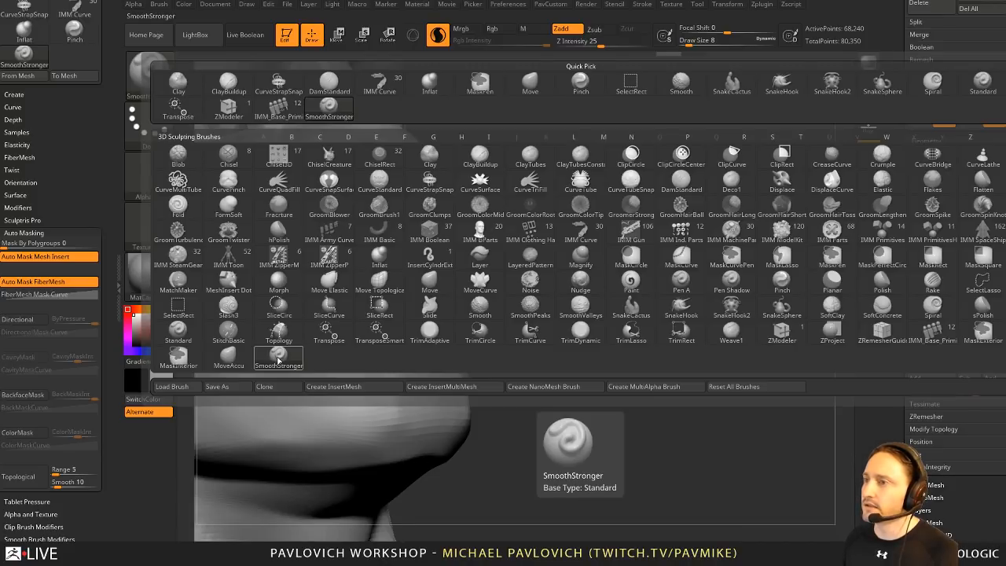
left_click(278, 359)
key("comma")
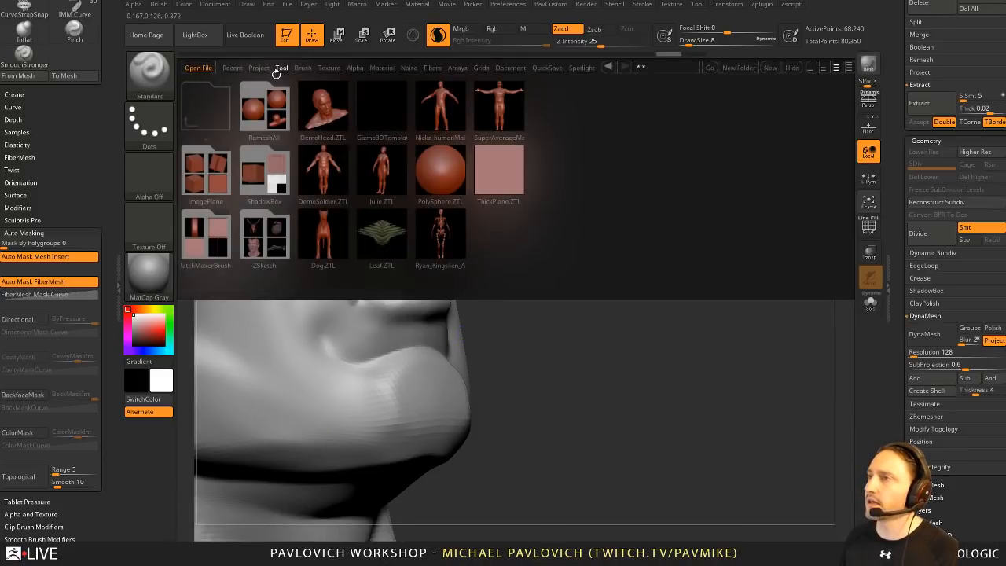
left_click(303, 68)
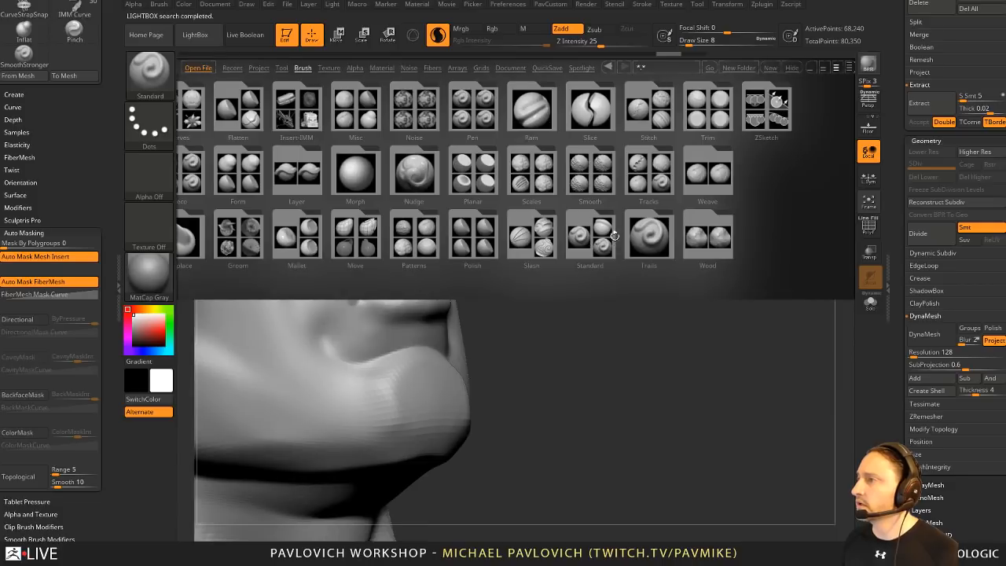
double_click(583, 194)
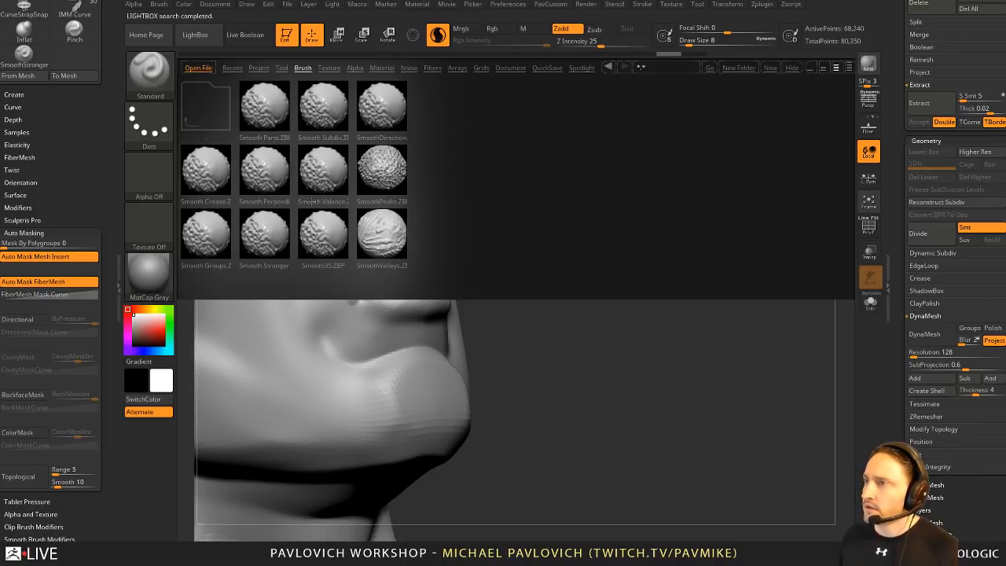
double_click(275, 234)
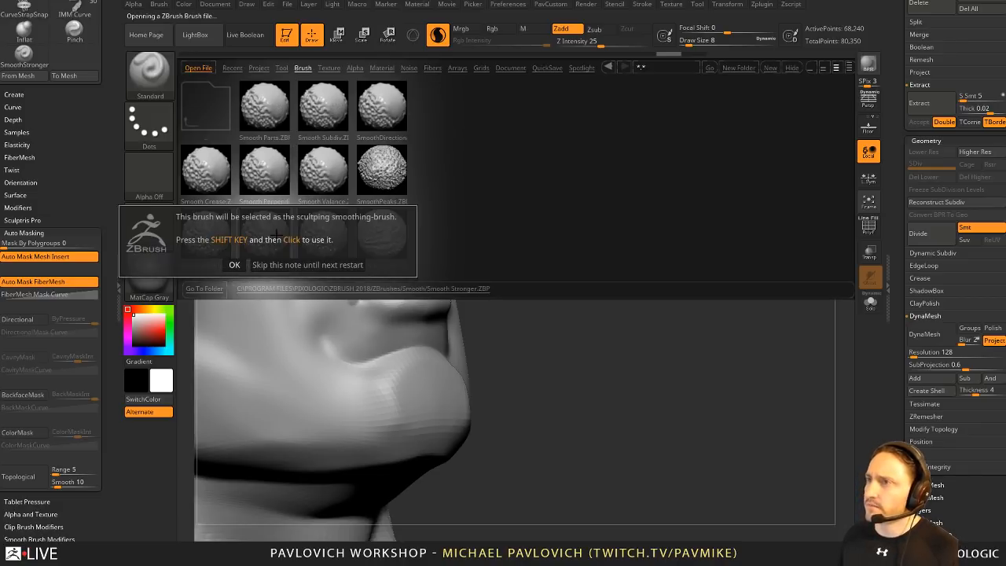
left_click(234, 265)
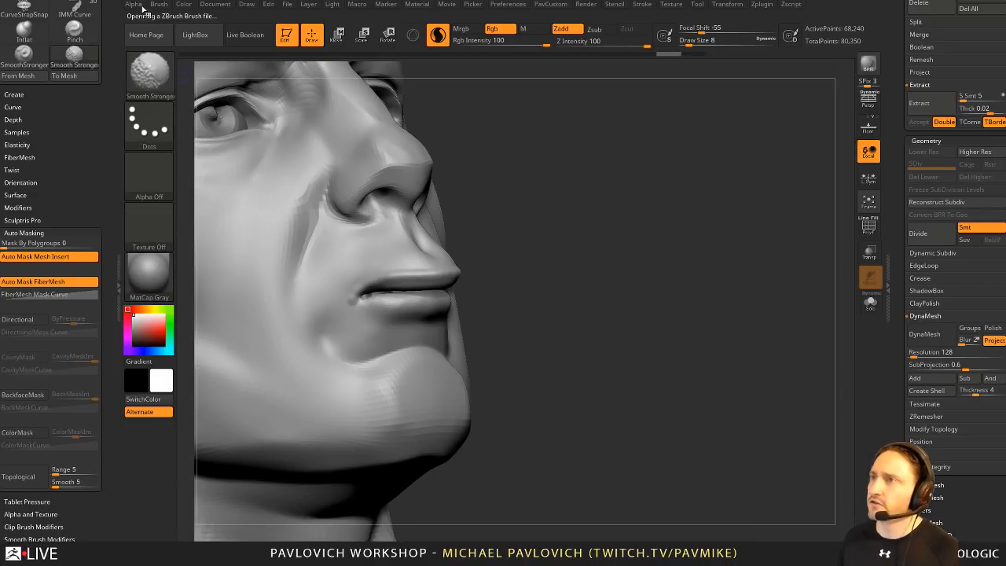
Step: Save the current smoothing brush over SmoothStronger.ZBP in ZBrush 2018's ZStartup BrushPresets folder
left_click(159, 4)
left_click(230, 25)
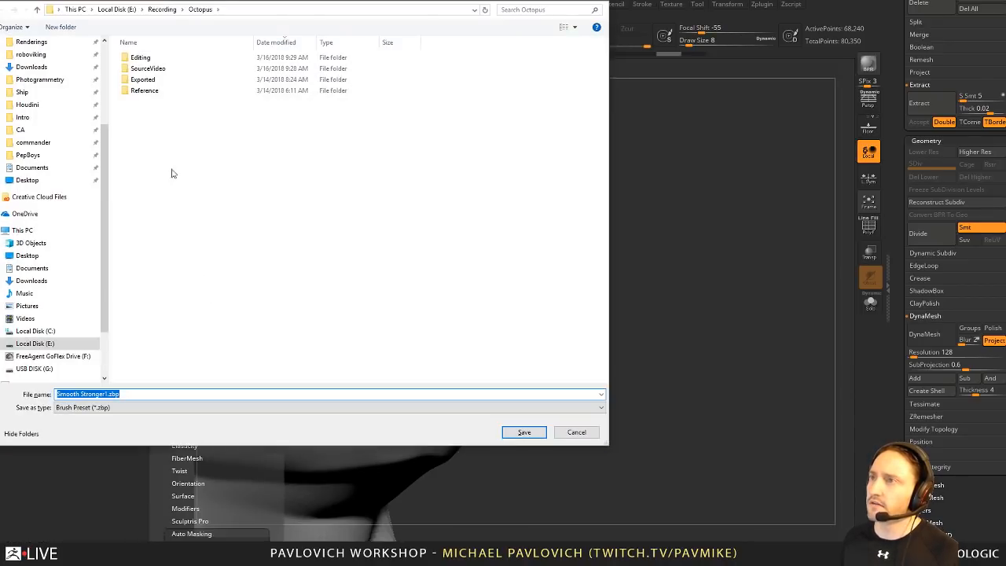
scroll(107, 134, "up", 4)
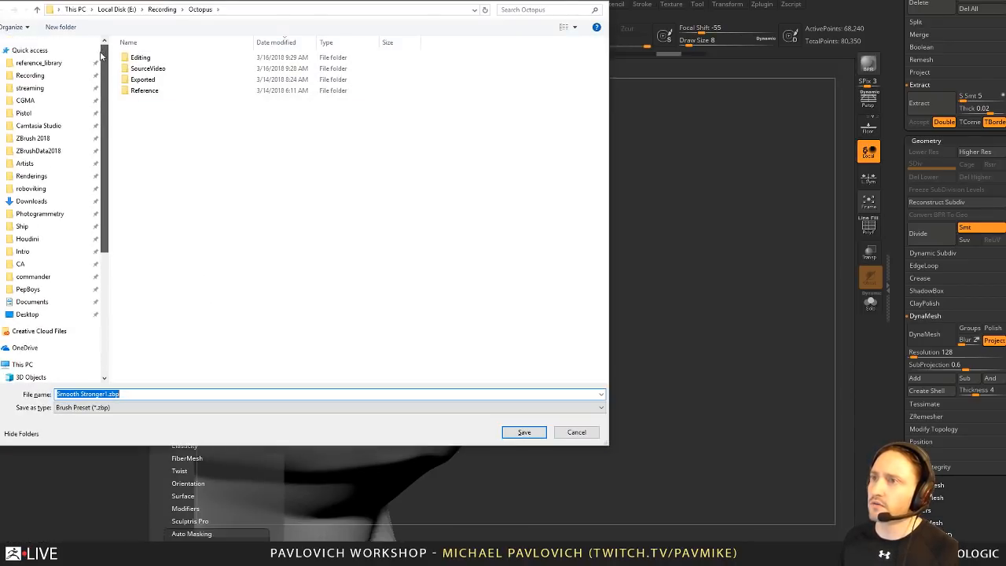
left_click(51, 138)
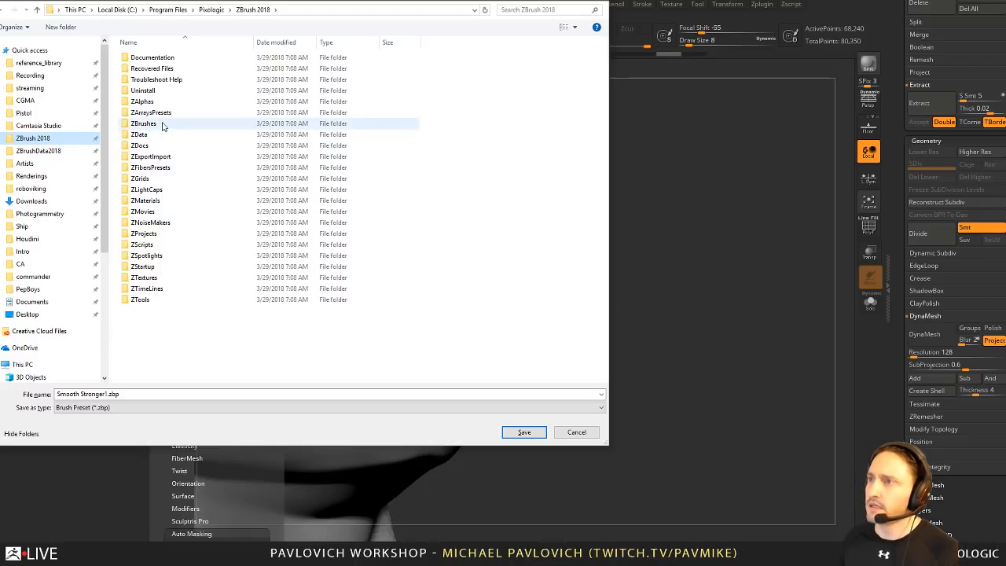
double_click(143, 267)
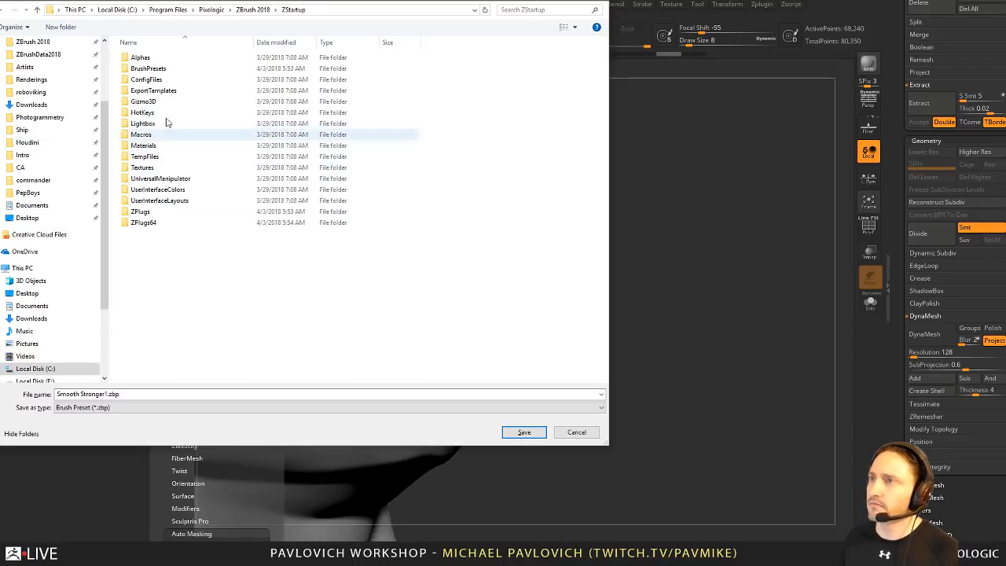
left_click(161, 69)
double_click(162, 70)
double_click(391, 72)
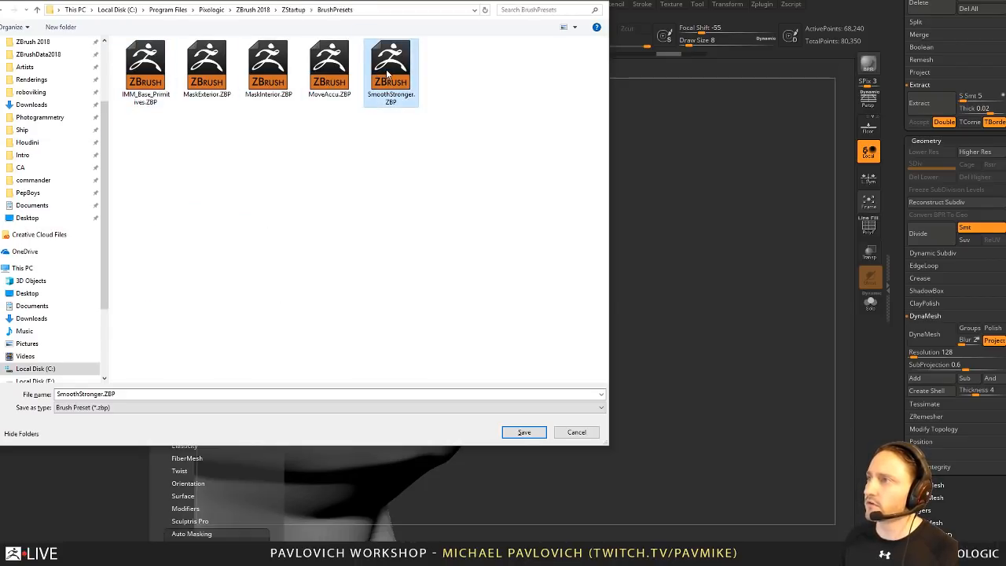
left_click(525, 214)
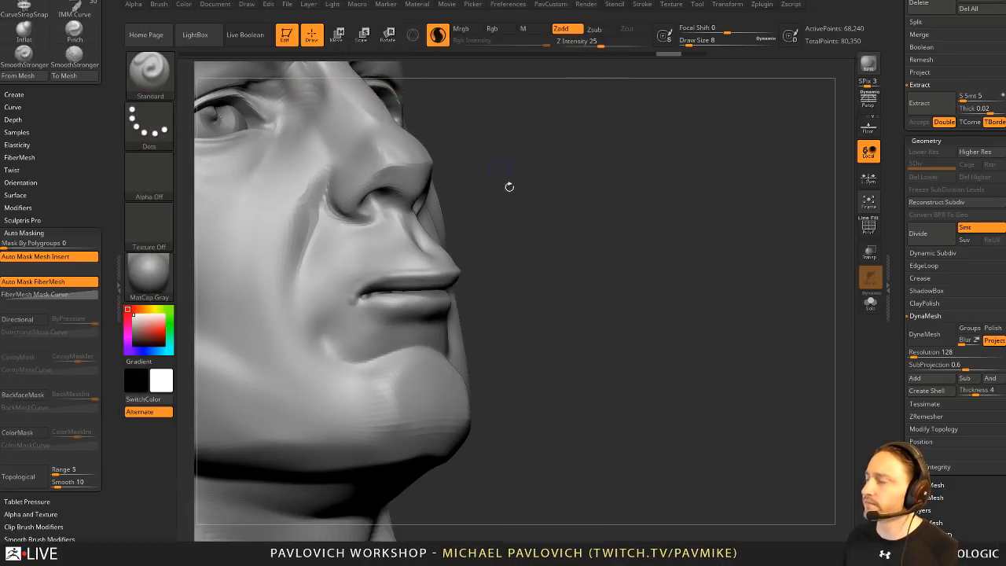
Step: Smooth the lips and both corners of the mouth with the SmoothStronger brush
mouse_move(613, 257)
left_mouse_down()
mouse_move(594, 244)
mouse_move(743, 177)
left_mouse_up()
key("shift")
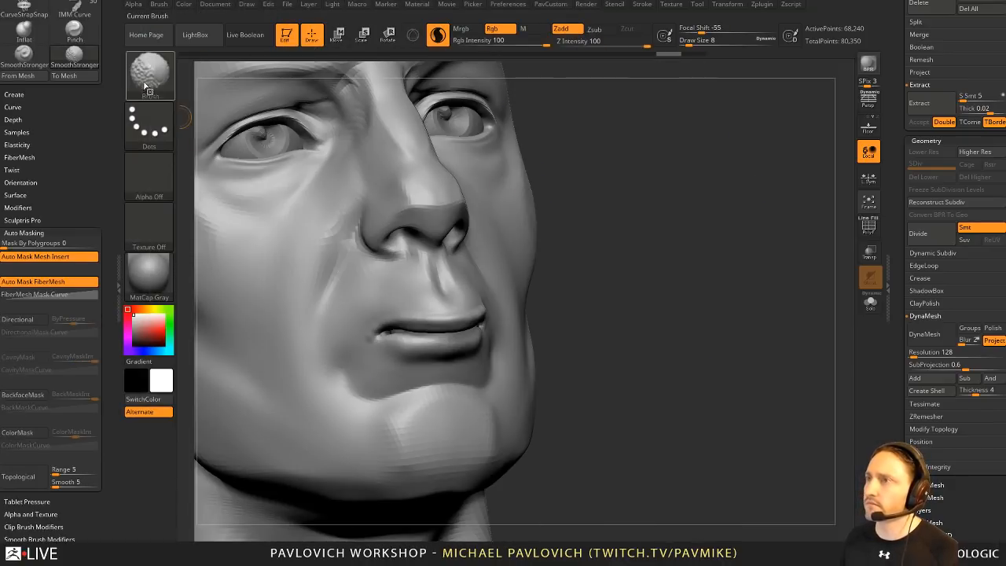
left_click_drag(423, 324, 369, 339, "shift")
mouse_move(731, 263)
left_mouse_down()
mouse_move(518, 263)
mouse_move(714, 261)
mouse_move(609, 258)
left_mouse_up()
left_click_drag(495, 322, 507, 314, "shift")
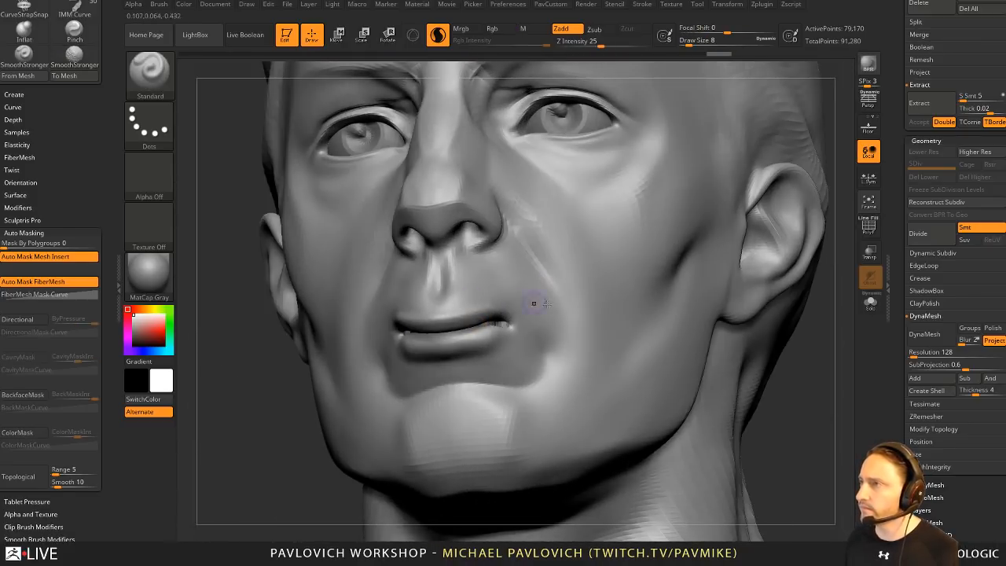
Step: Show the head's wireframe to examine how mesh density varies around the mouth, and hide it again
key("shift+f")
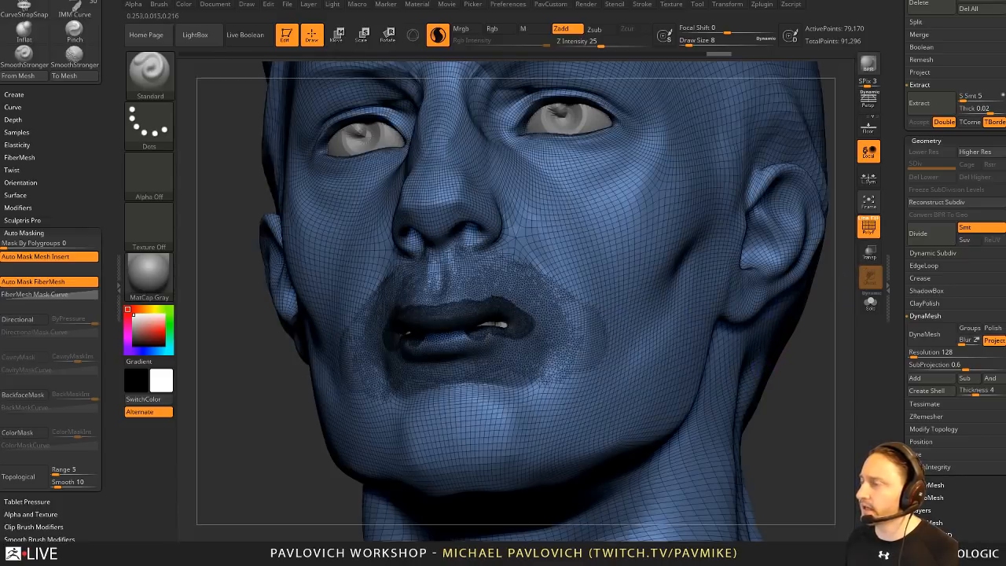
left_click(774, 363)
right_click_drag(800, 375, 764, 280, "ctrl")
left_click_drag(765, 279, 752, 295)
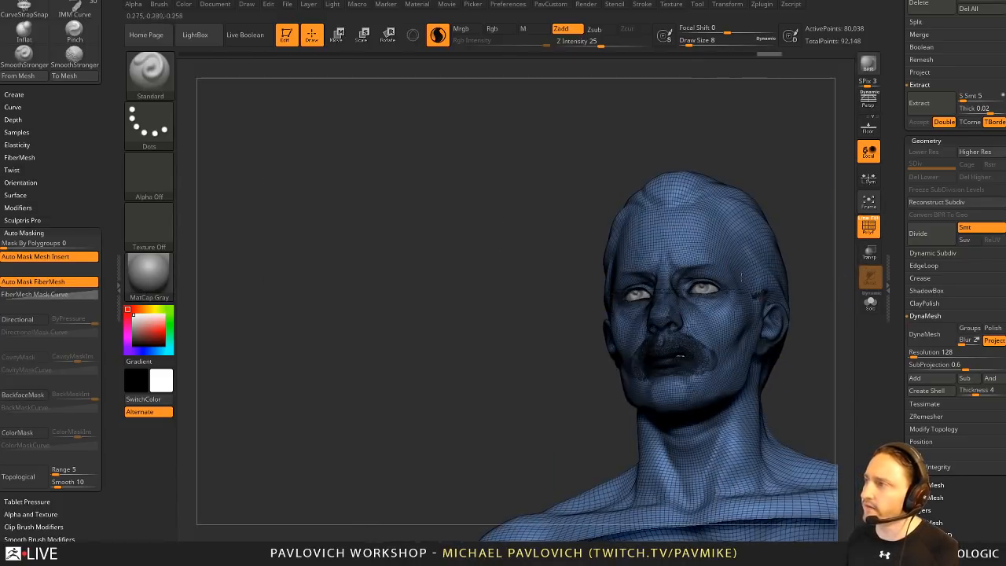
mouse_move(835, 177)
left_mouse_down("alt")
mouse_move(663, 178)
mouse_move(675, 271)
left_mouse_up("alt")
left_click(868, 227)
left_click_drag(825, 240, 917, 207, "alt")
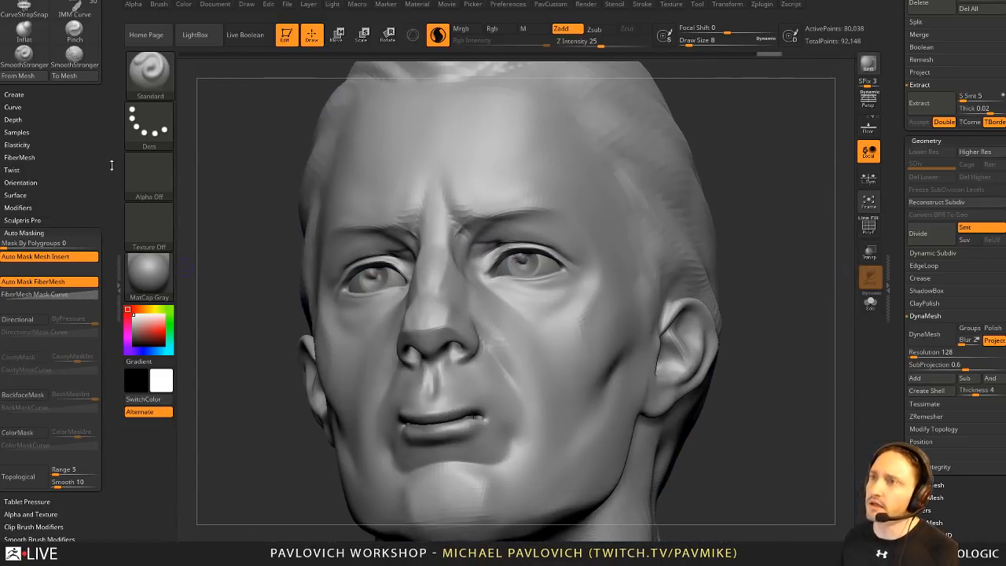
Step: Open Decimation Master and pre-process the current head mesh for decimation
left_click_drag(112, 132, 96, 257)
left_click(13, 6)
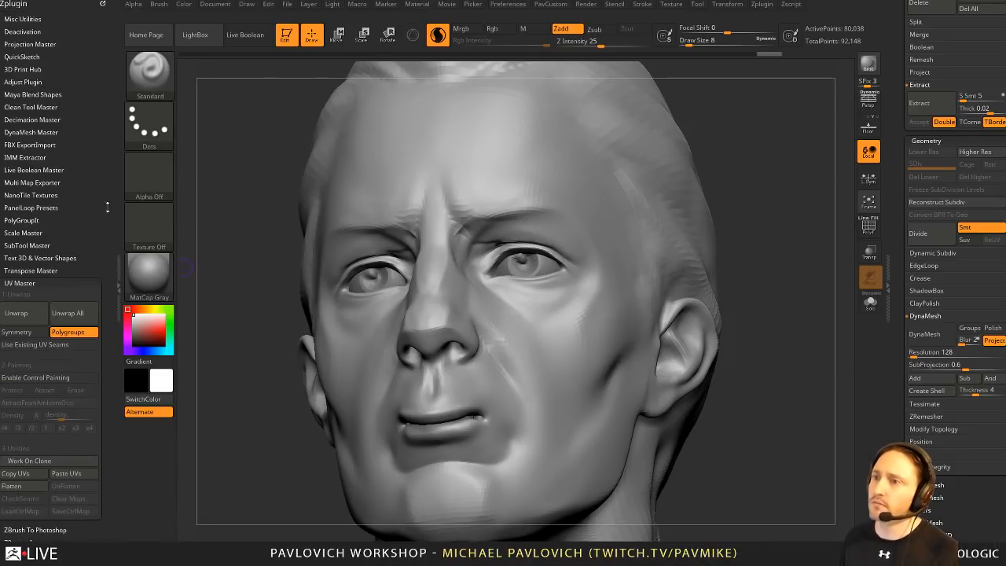
left_click_drag(107, 207, 104, 177)
left_click(35, 252, "shift")
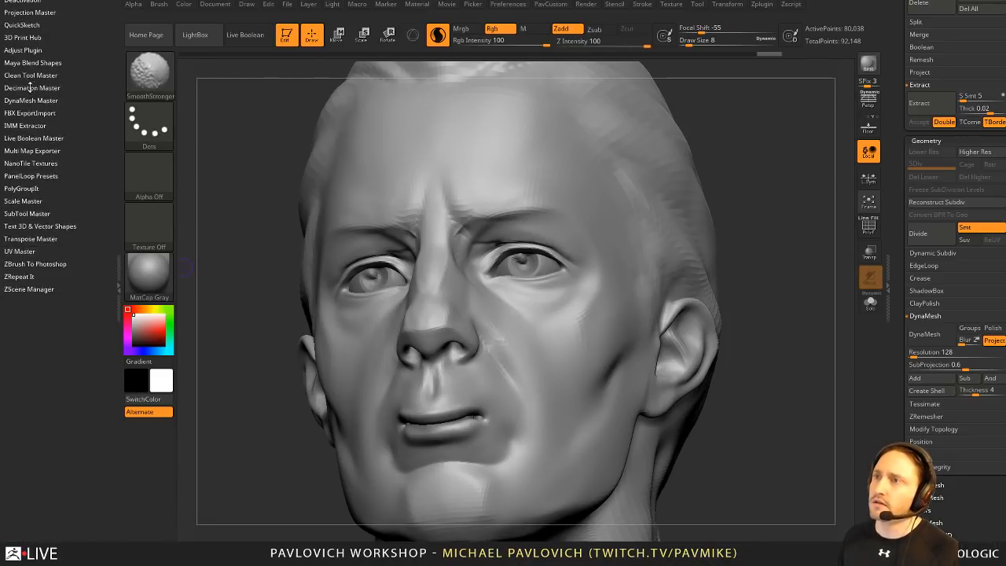
left_click(32, 88)
left_click(31, 184)
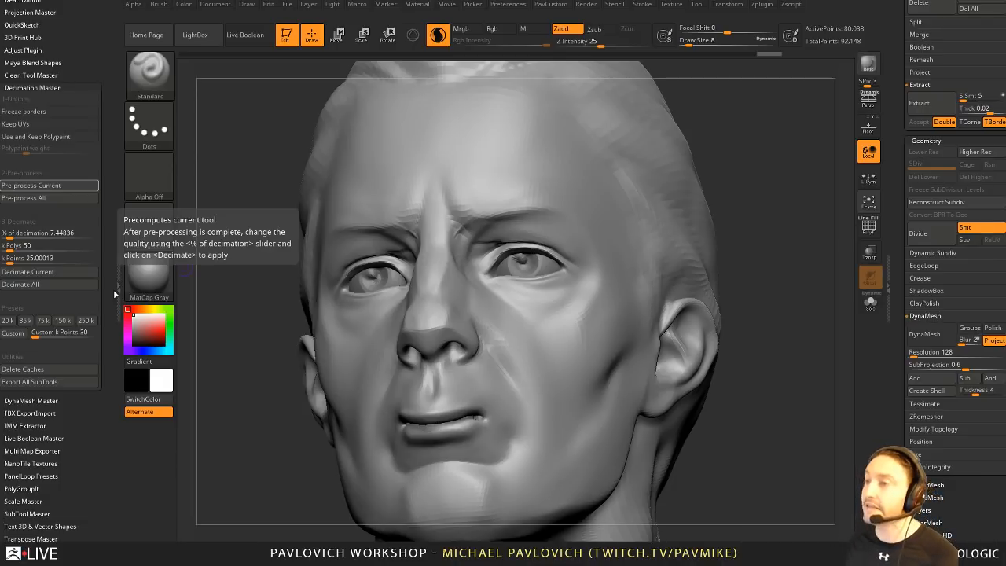
Step: Set the decimation target to 20 k polys and decimate the current head
left_click(55, 245)
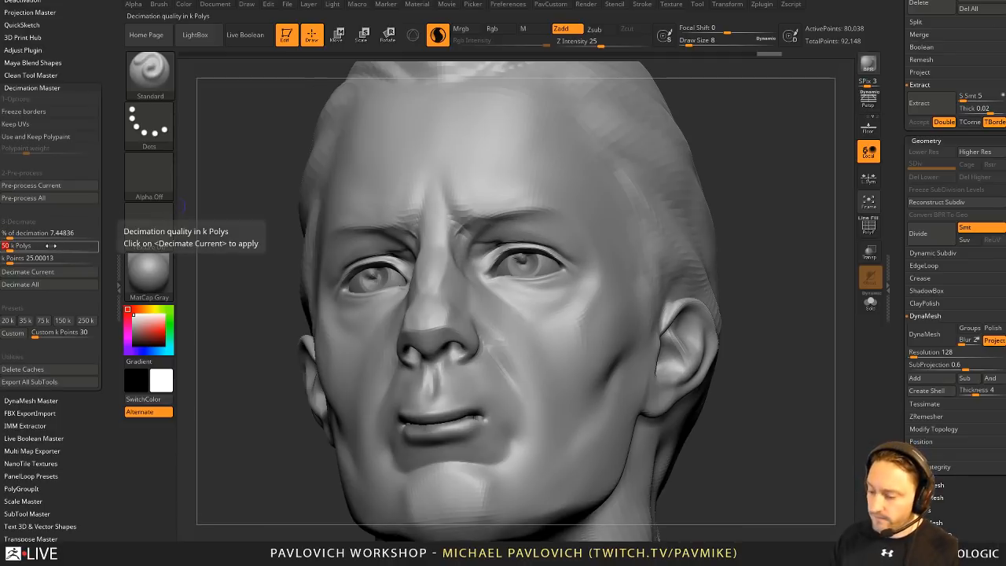
type("20")
key("Return")
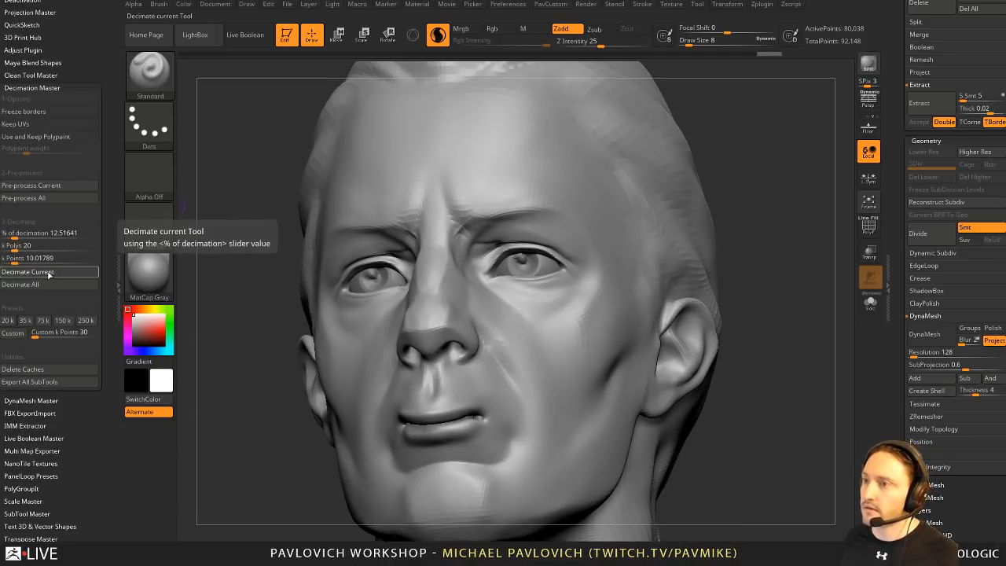
left_click(31, 271)
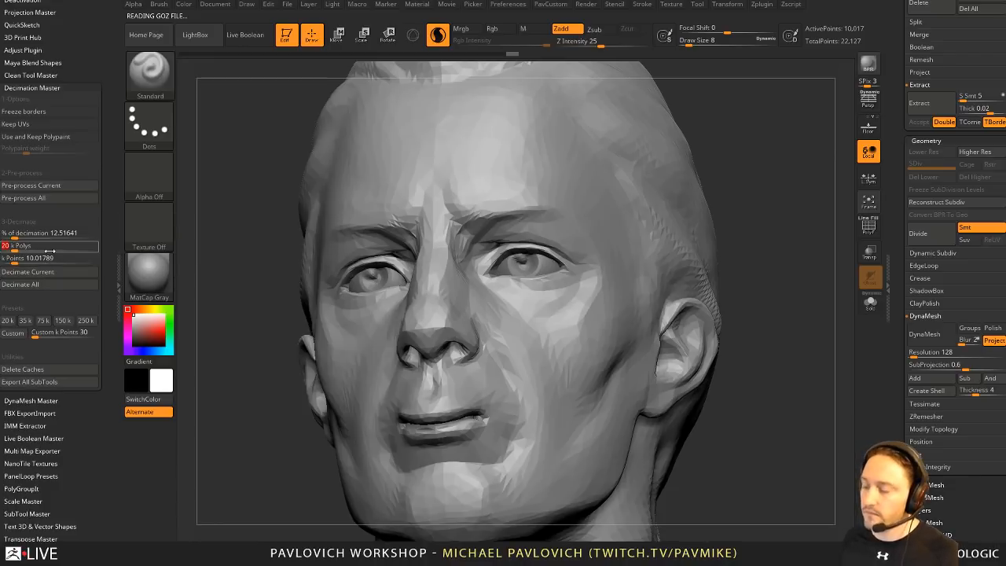
Step: Set the decimation target to 70 k polys, decimate the current head and check its mesh
left_click(50, 246)
type("70")
key("Return")
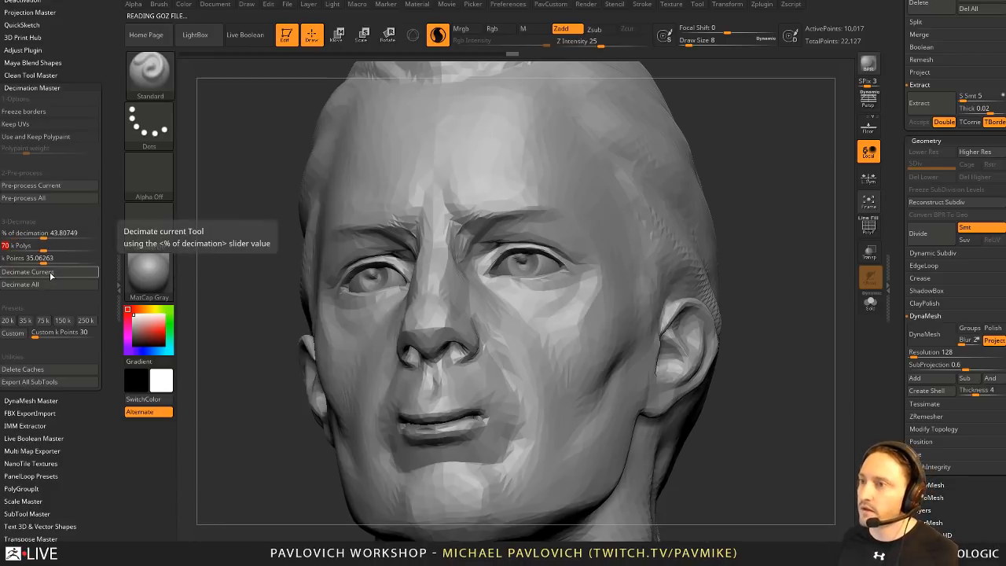
left_click(43, 271)
left_click_drag(747, 350, 829, 216)
left_click(868, 225)
left_click(876, 230)
left_click_drag(801, 285, 762, 226)
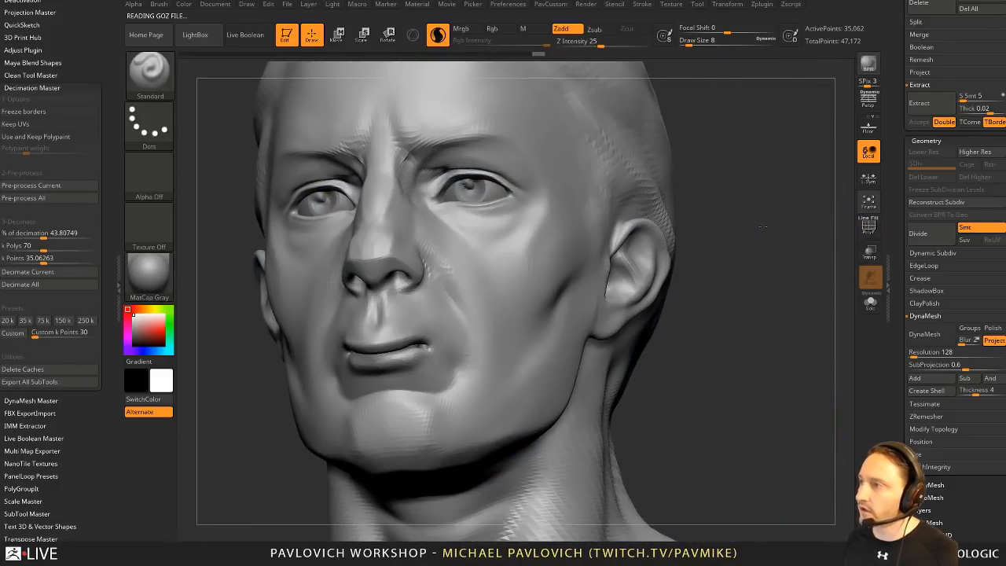
Step: Select the DamStandard brush at draw size 9 and carve creases beneath the lower eyelid and at the inner upper lid
mouse_move(793, 158)
left_mouse_down("alt")
mouse_move(794, 146)
mouse_move(792, 176)
mouse_move(766, 182)
left_mouse_up("alt")
key("b")
key("d")
key("s")
key("s")
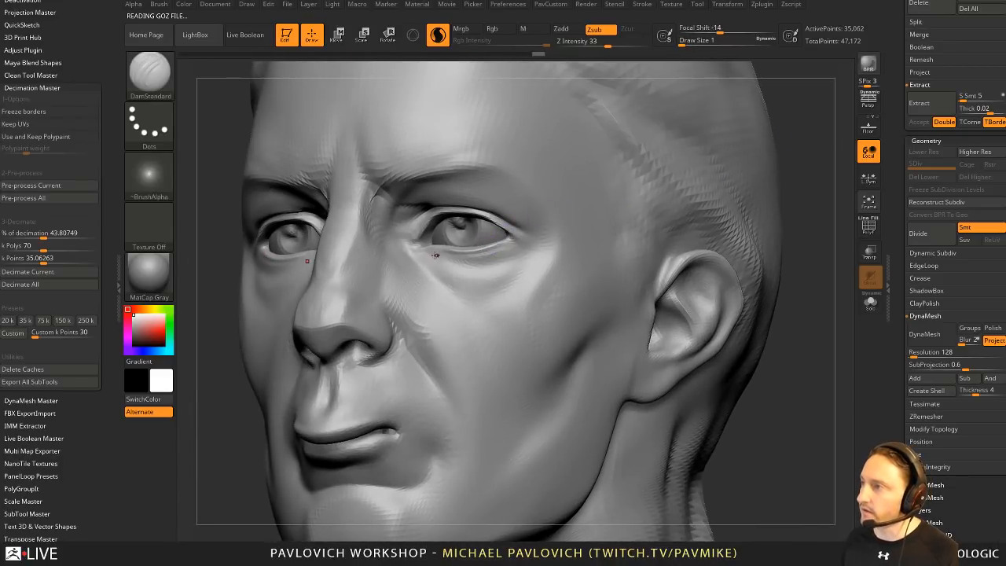
key("s")
mouse_move(435, 256)
left_mouse_down()
mouse_move(516, 240)
mouse_move(506, 259)
mouse_move(485, 260)
left_mouse_up()
mouse_move(828, 152)
left_mouse_down()
mouse_move(812, 171)
mouse_move(830, 168)
left_mouse_up()
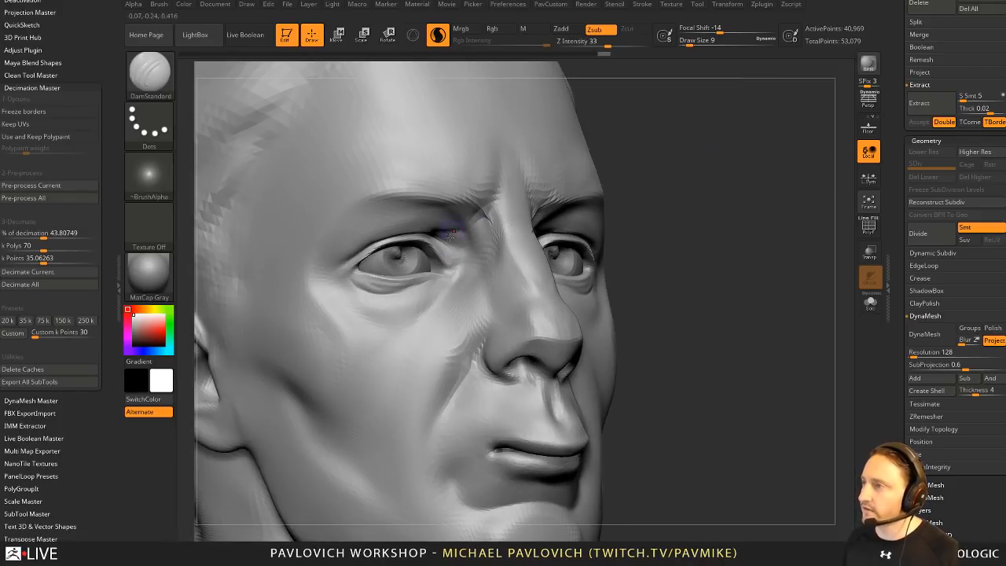
left_click_drag(449, 229, 440, 234)
Step: Smooth the eyelids, both eye corners and the side of the nose bridge from several angles
left_click_drag(722, 166, 727, 228, "alt")
left_click_drag(521, 210, 511, 198, "shift")
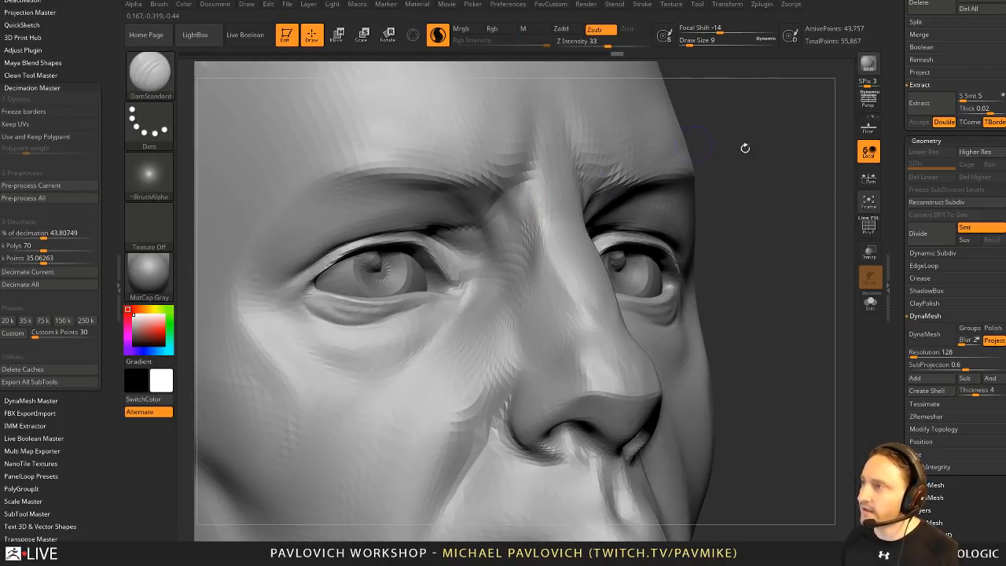
left_click_drag(745, 148, 725, 113)
mouse_move(446, 245)
left_mouse_down("shift")
mouse_move(429, 235)
mouse_move(291, 278)
left_mouse_up("shift")
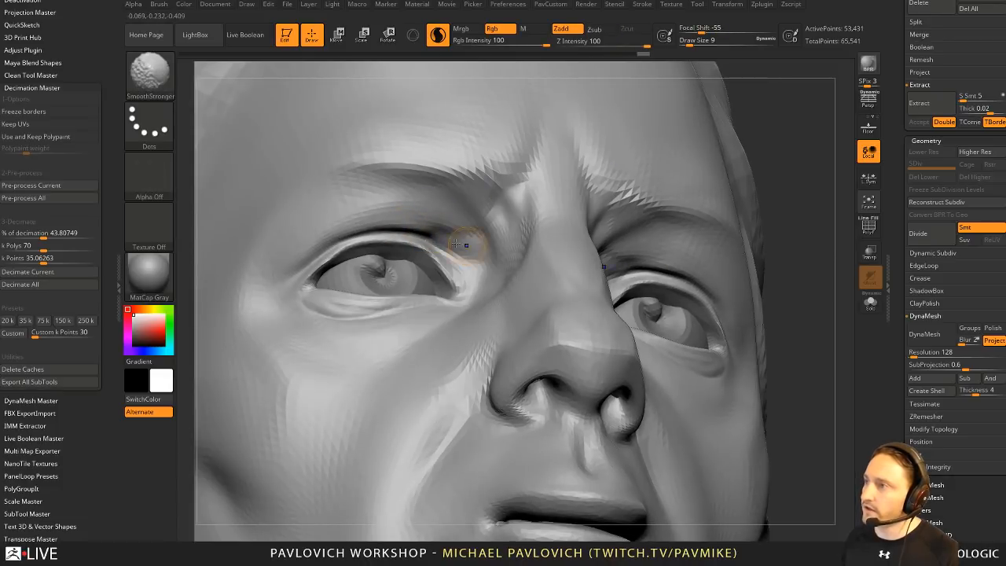
left_click_drag(512, 250, 522, 222, "shift")
left_click_drag(737, 140, 579, 281)
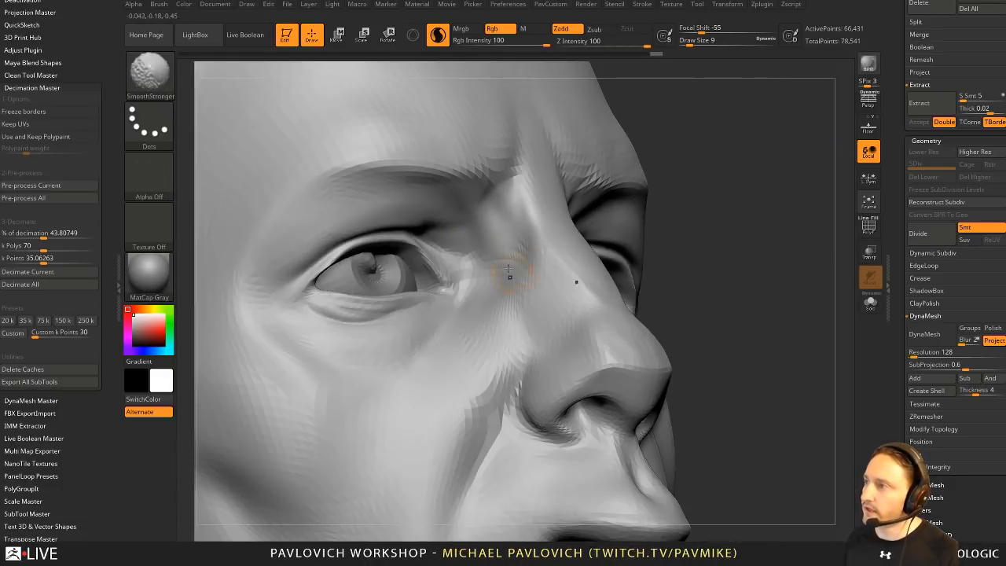
left_click_drag(285, 307, 296, 297, "shift")
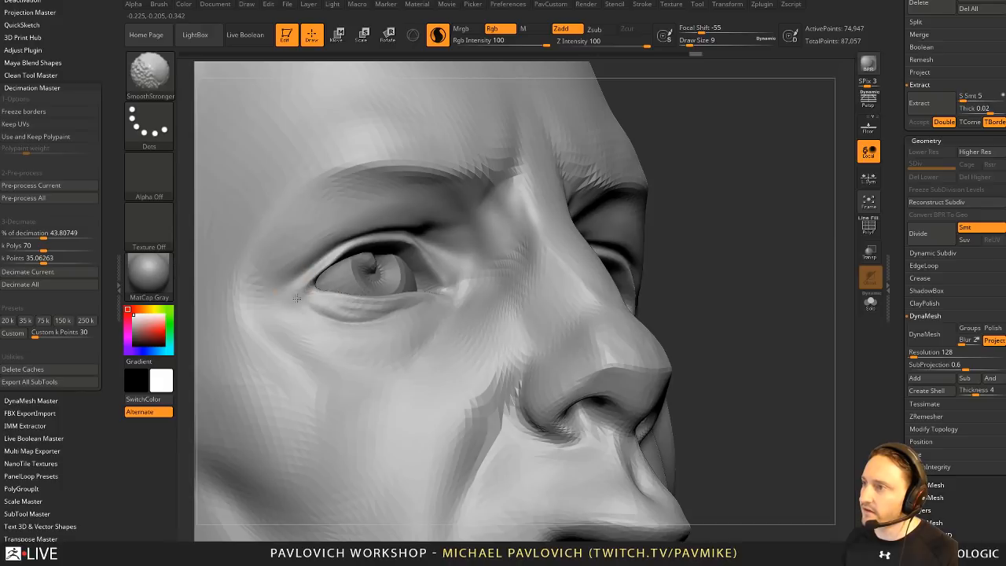
left_click_drag(395, 299, 445, 286, "shift")
Step: Carve the fold above the inner corner of the eye with DamStandard strokes from several angles
left_click_drag(747, 235, 542, 236)
left_click_drag(623, 259, 746, 263)
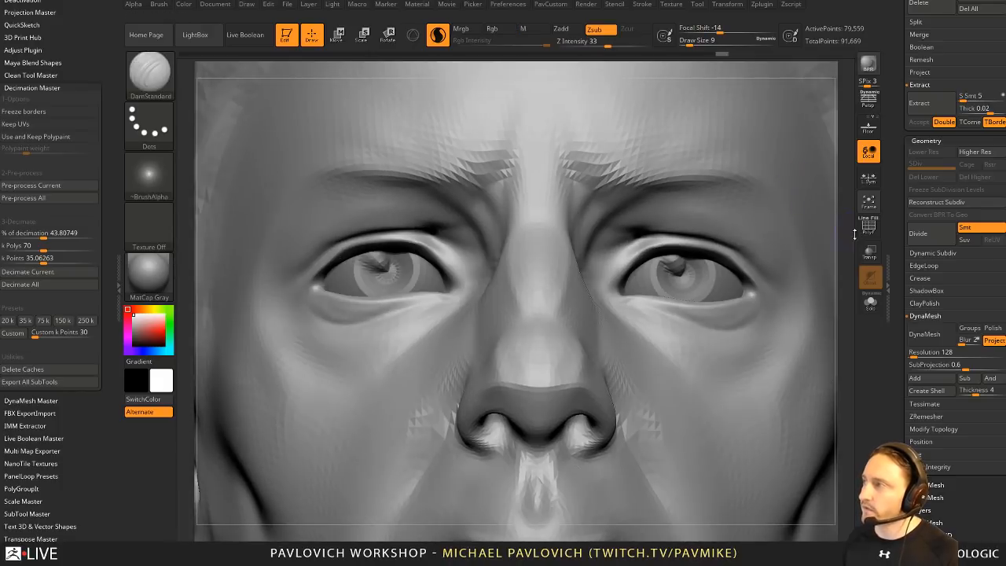
mouse_move(851, 233)
left_mouse_down("alt")
mouse_move(798, 154)
mouse_move(738, 175)
left_mouse_up("alt")
left_click_drag(629, 235, 750, 330)
left_click_drag(437, 244, 459, 259)
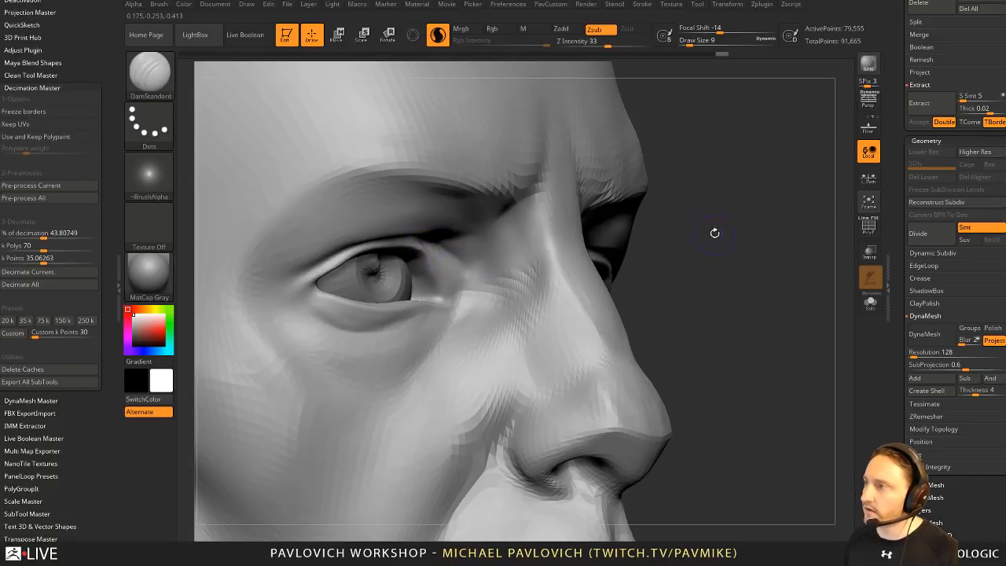
left_click_drag(714, 233, 680, 210)
mouse_move(427, 234)
left_mouse_down()
mouse_move(460, 262)
mouse_move(462, 242)
left_mouse_up()
left_click_drag(726, 256, 700, 193)
left_click_drag(415, 225, 448, 240)
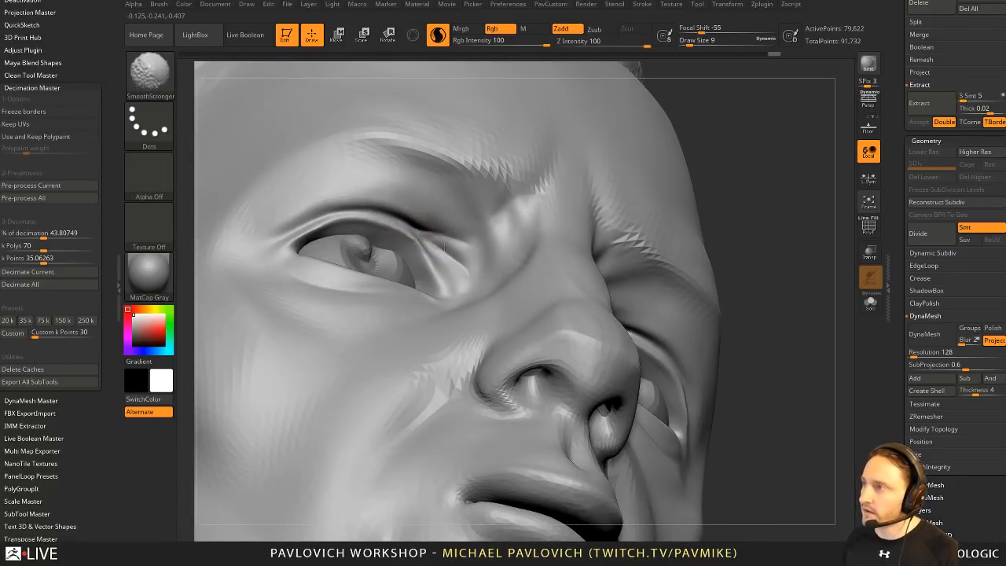
Step: Deepen the upper eyelid crease out to the outer corner and refine it beside the inner corner
left_click_drag(734, 185, 778, 227, "ctrl")
left_click_drag(392, 214, 306, 251)
left_click_drag(354, 219, 291, 254)
mouse_move(716, 150)
left_mouse_down()
mouse_move(625, 184)
mouse_move(680, 180)
left_mouse_up()
left_click_drag(453, 218, 488, 270)
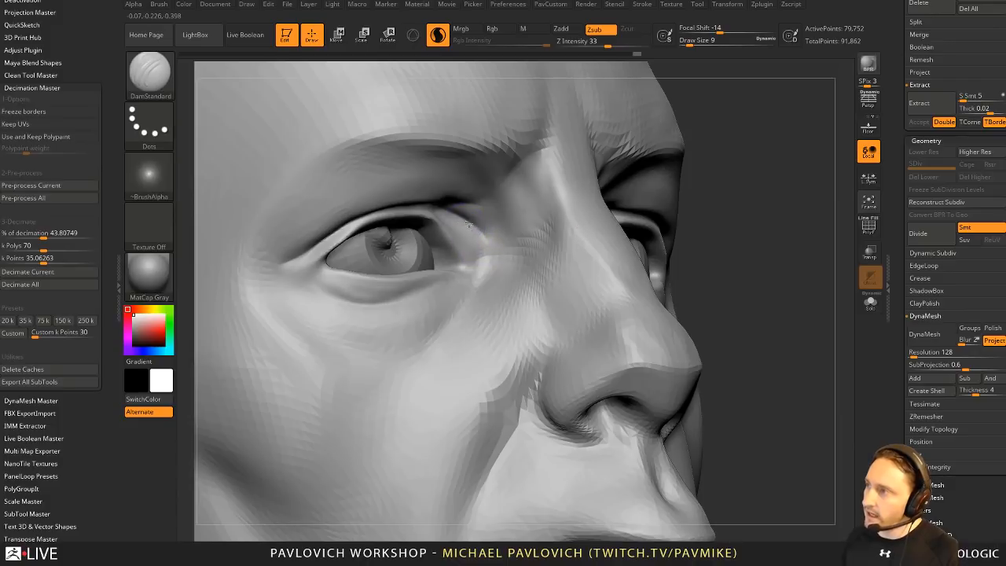
Step: Smooth the inner corner of the eye and the area beneath the lower eyelid from the side
left_click_drag(812, 190, 847, 187)
left_click_drag(505, 253, 488, 254, "shift")
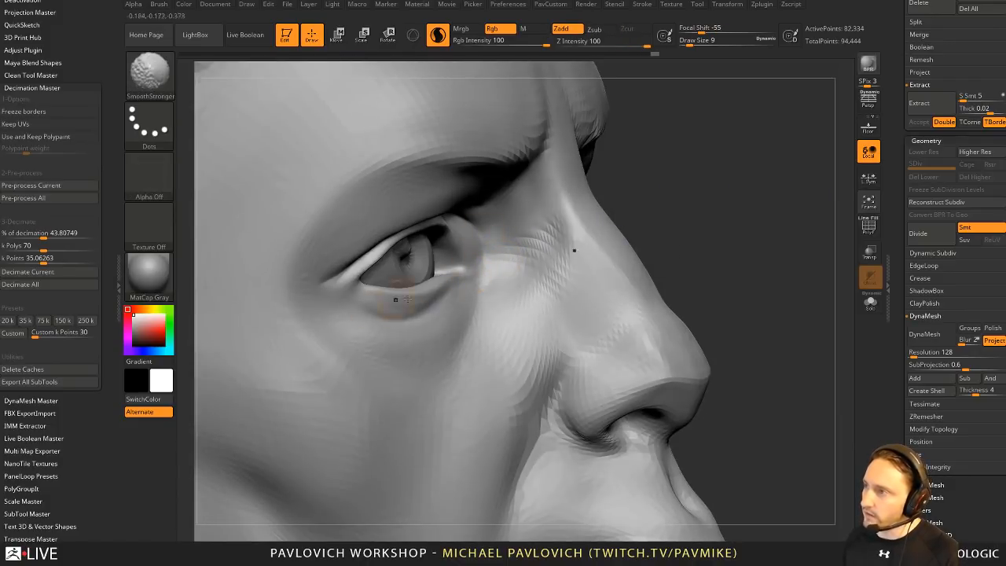
left_click_drag(438, 308, 330, 301)
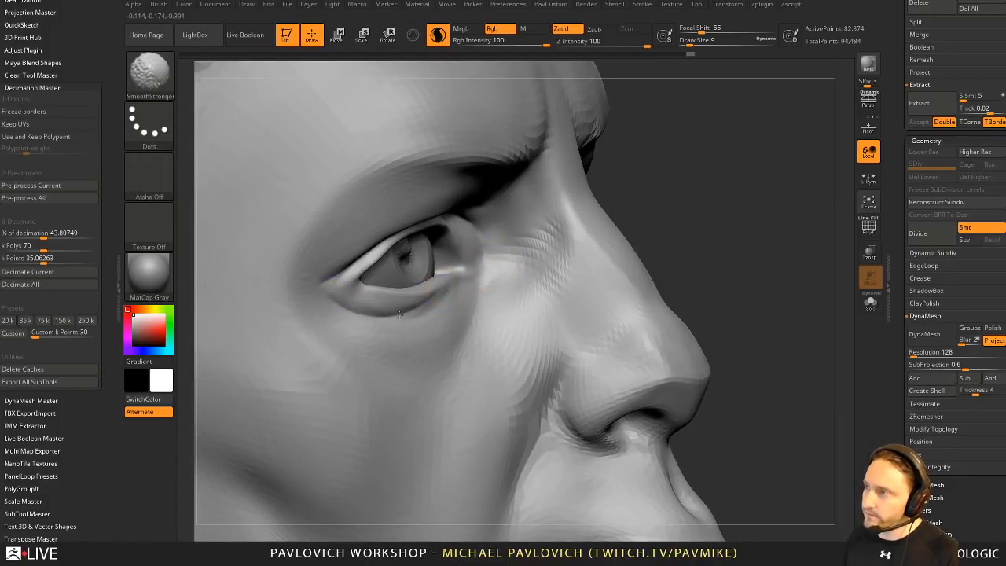
left_click_drag(407, 314, 374, 316, "shift")
mouse_move(799, 249)
left_mouse_down()
mouse_move(713, 207)
mouse_move(775, 223)
left_mouse_up()
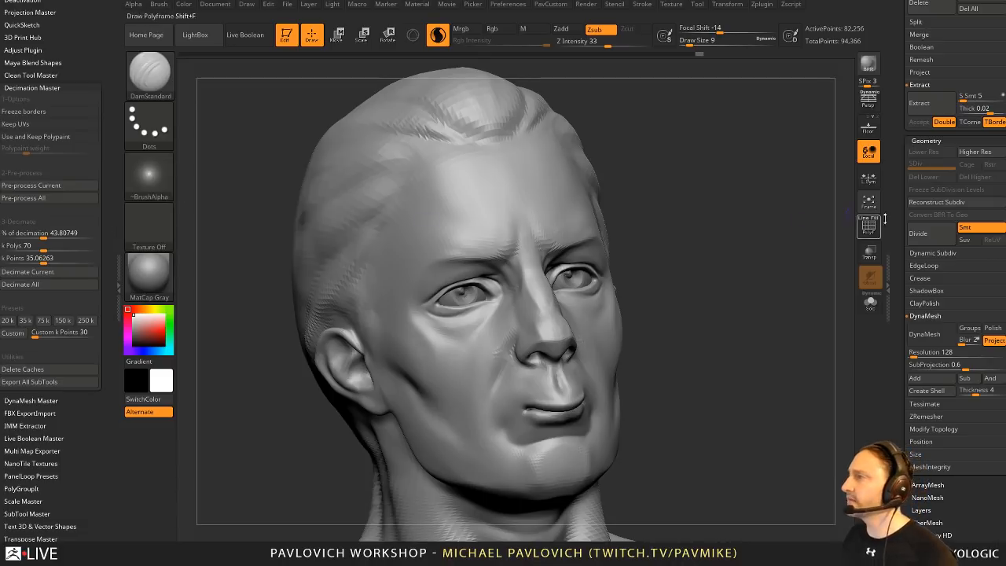
scroll(897, 100, "down", 5)
scroll(936, 343, "up", 5)
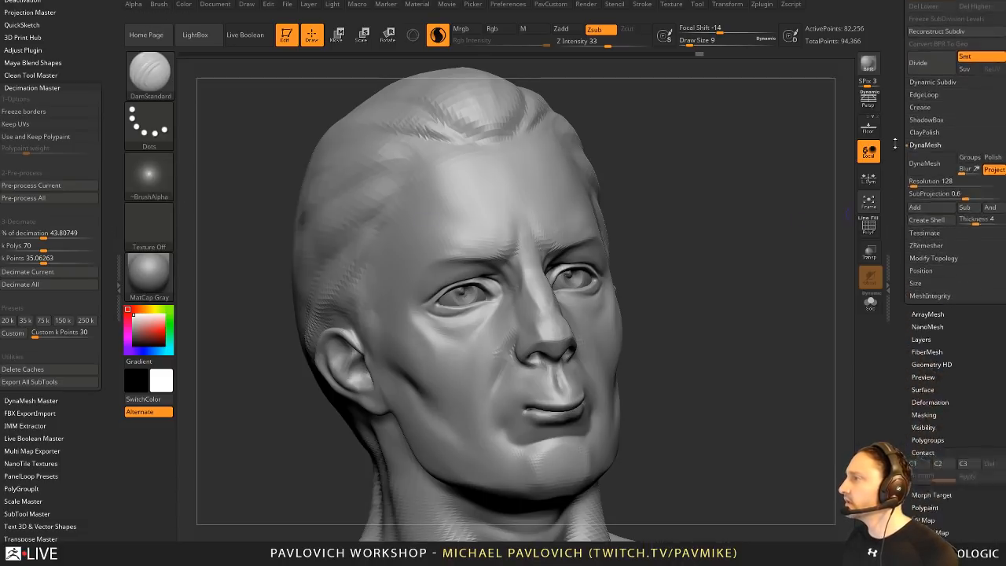
key("shift")
left_click(926, 386)
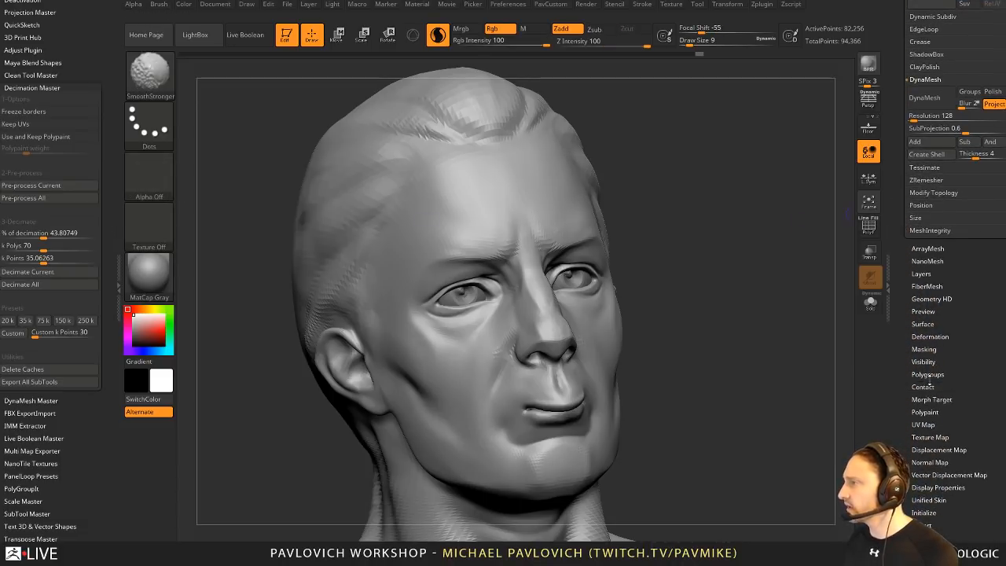
scroll(924, 250, "up", 5)
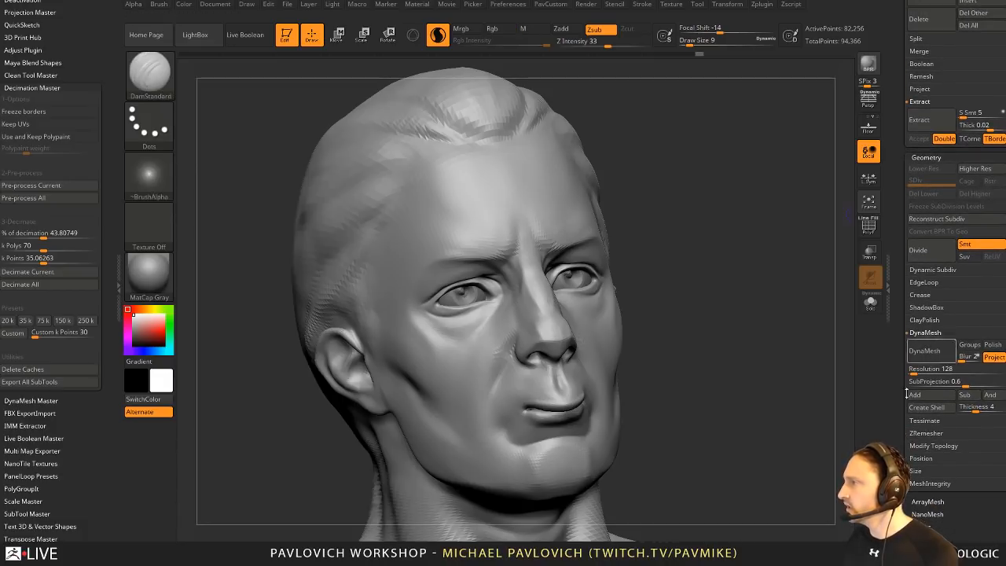
mouse_move(736, 337)
left_mouse_down()
mouse_move(736, 287)
mouse_move(735, 298)
mouse_move(680, 285)
mouse_move(624, 316)
left_mouse_up()
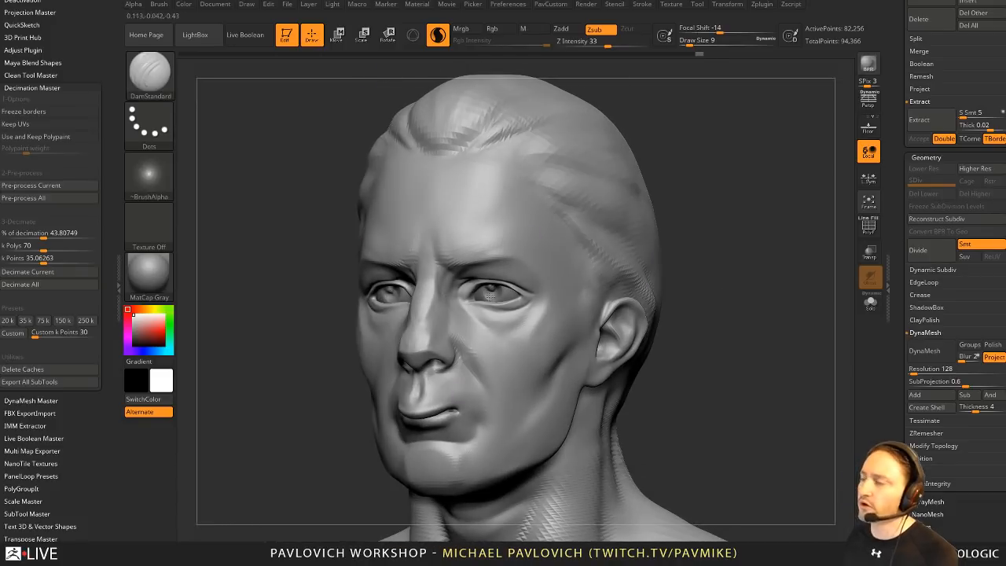
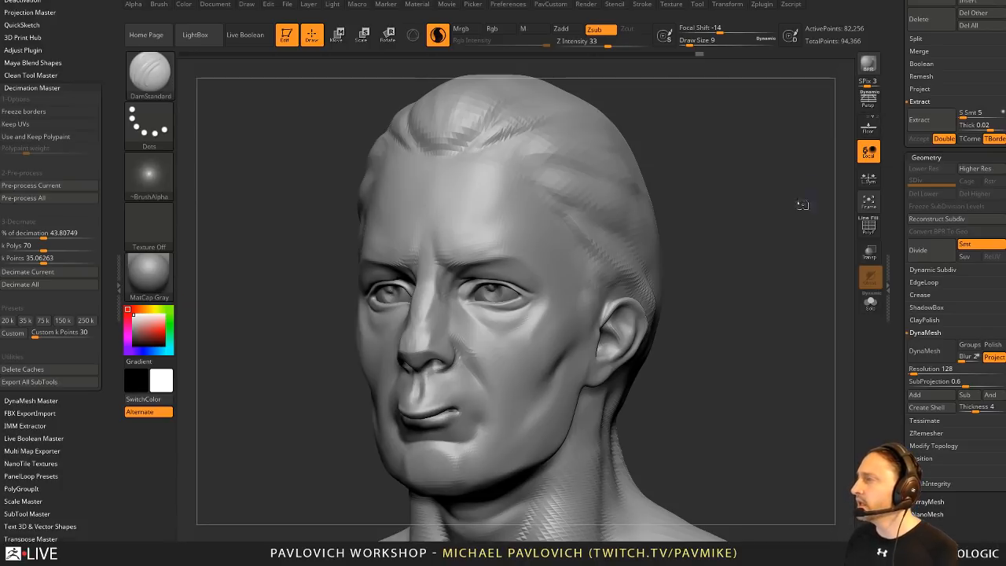
Step: Switch to the CL_Earthwormjim004 torso tool, frame it in view and set the draw size to 116
left_click_drag(802, 204, 813, 200, "shift")
left_click_drag(896, 191, 893, 438)
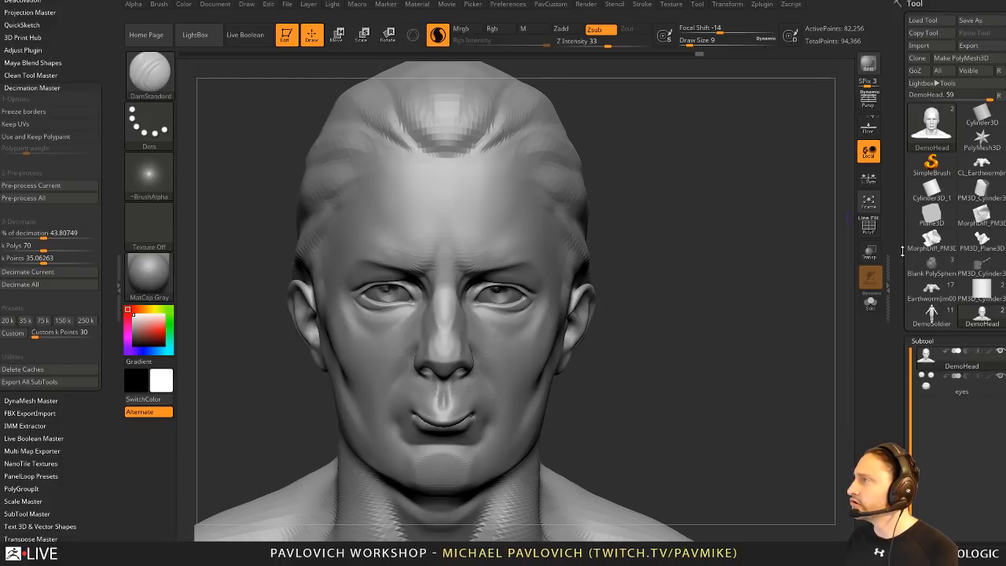
left_click_drag(756, 329, 739, 262, "alt")
left_click_drag(740, 262, 732, 269)
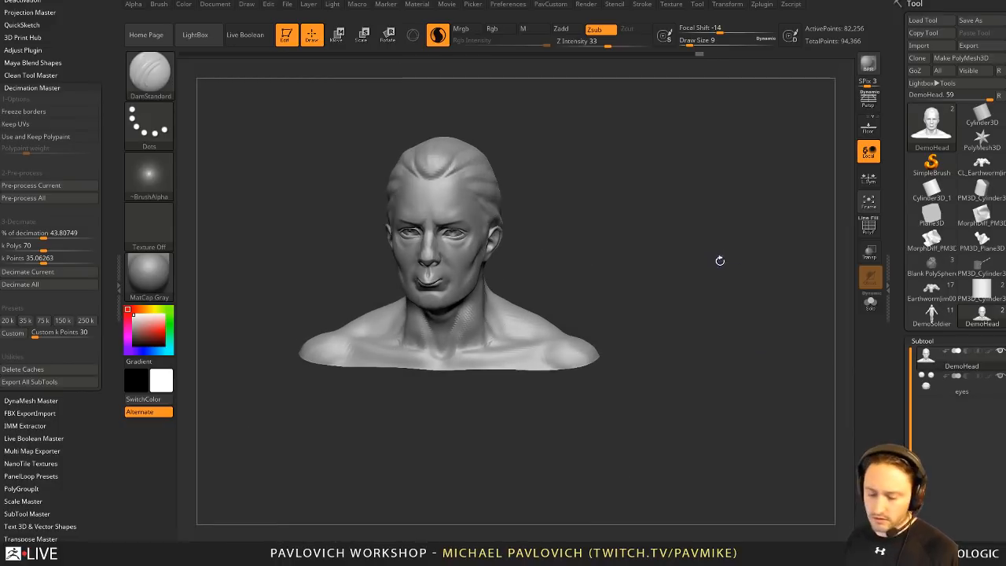
left_click(982, 164)
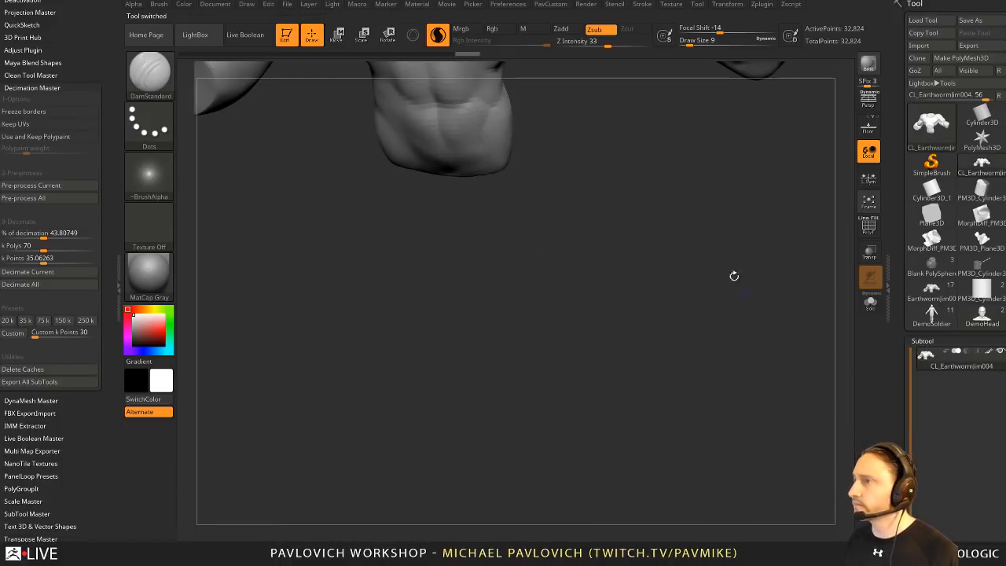
mouse_move(697, 237)
left_mouse_down("alt")
mouse_move(750, 301)
mouse_move(711, 293)
left_mouse_up("alt")
key("s")
mouse_move(664, 270)
left_mouse_down()
mouse_move(675, 273)
mouse_move(697, 239)
left_mouse_up()
key("s")
left_click_drag(698, 239, 793, 246)
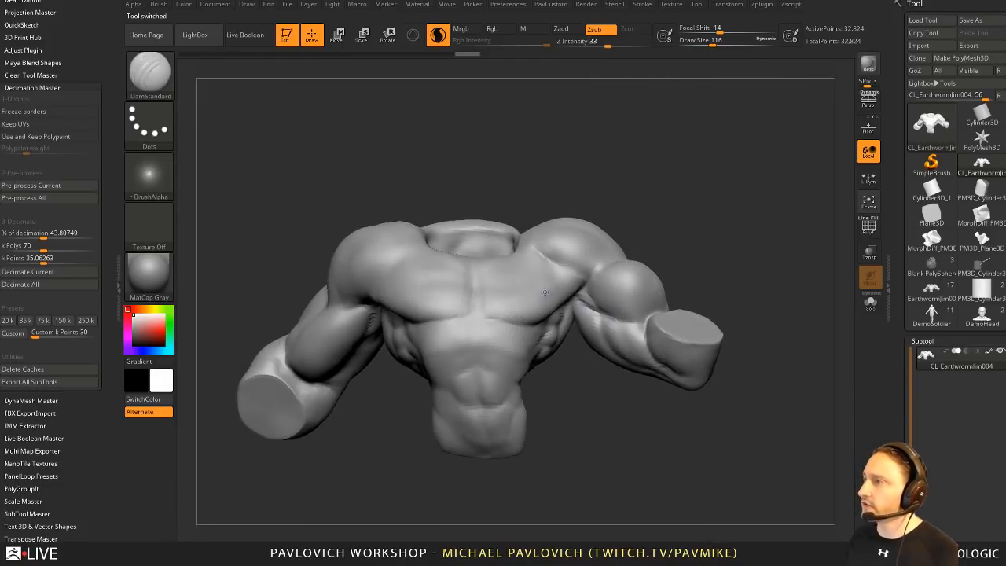
left_click_drag(740, 206, 756, 238, "alt")
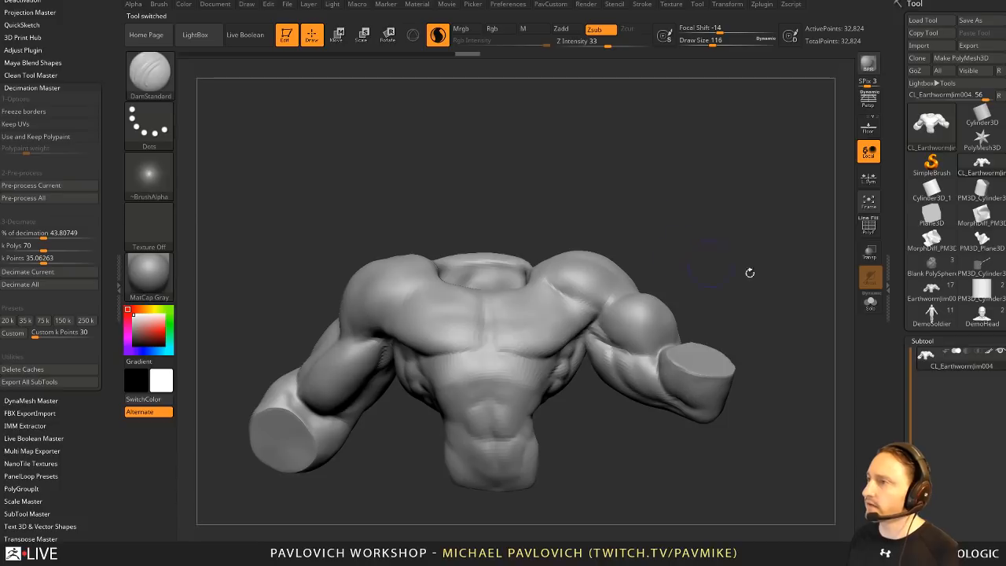
Step: Paint a mask across the chest and shoulders, and extend it over the whole upper torso with the MaskLasso brush
mouse_move(366, 236)
left_mouse_down("ctrl")
mouse_move(424, 310)
mouse_move(472, 330)
left_mouse_up("ctrl")
mouse_move(389, 283)
left_mouse_down("ctrl")
mouse_move(502, 323)
mouse_move(580, 263)
left_mouse_up("ctrl")
left_click(149, 73, "ctrl")
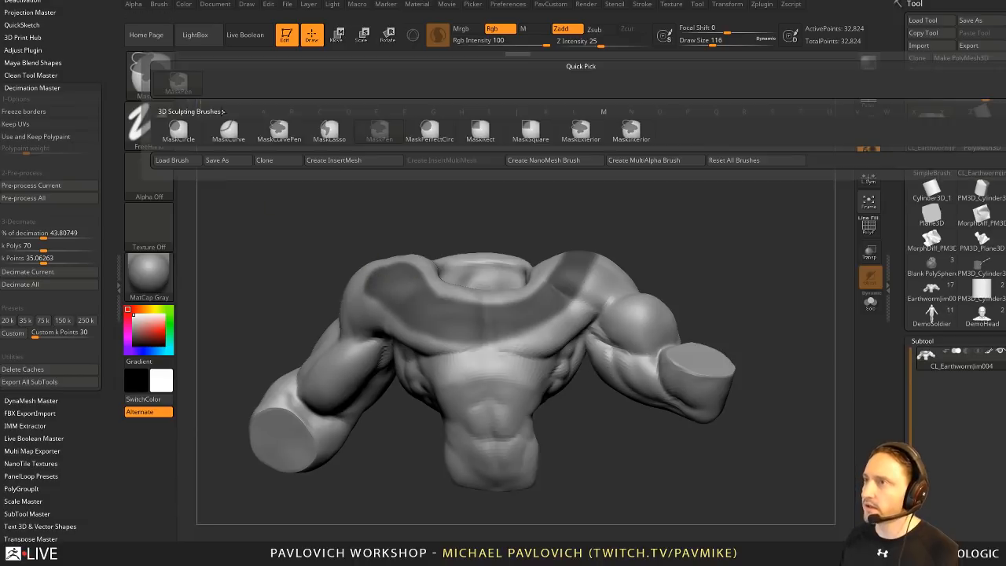
left_click(324, 133)
mouse_move(385, 192)
left_mouse_down("ctrl")
mouse_move(388, 366)
mouse_move(469, 374)
mouse_move(587, 348)
mouse_move(644, 216)
mouse_move(643, 206)
mouse_move(542, 206)
mouse_move(713, 218)
left_mouse_up("ctrl")
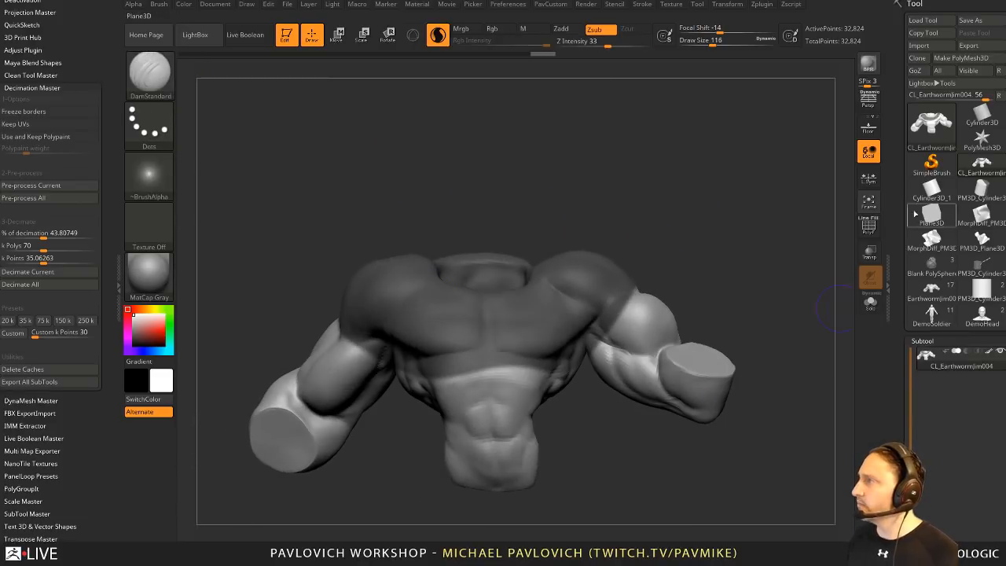
Step: Switch to the DemoSoldier tool and lasso a T-shirt-shaped mask over the torso and upper arms
left_click(931, 318)
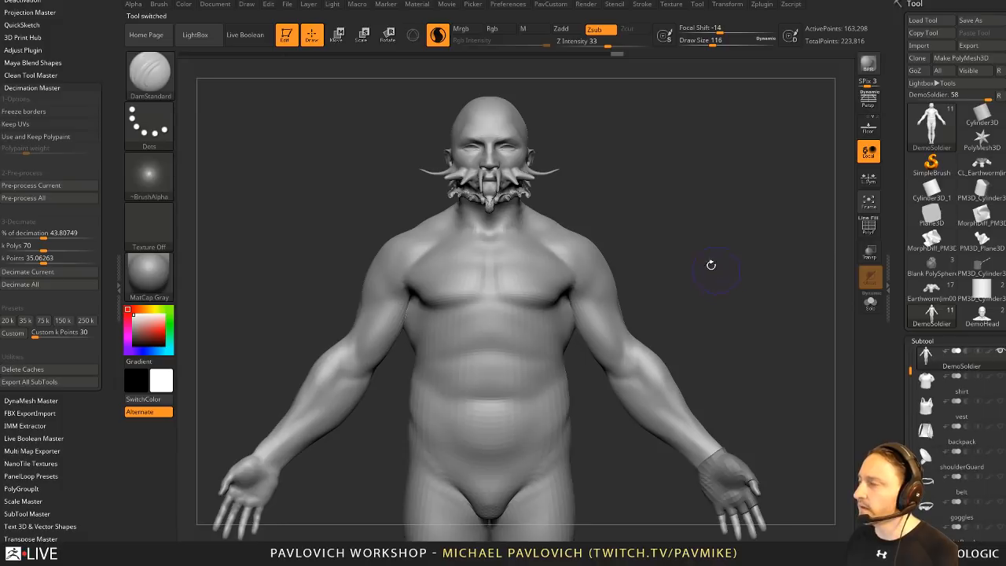
mouse_move(393, 193)
left_mouse_down("ctrl")
mouse_move(328, 271)
mouse_move(338, 318)
mouse_move(397, 409)
mouse_move(578, 455)
mouse_move(675, 205)
left_mouse_up("ctrl")
mouse_move(766, 145)
left_mouse_down()
mouse_move(588, 165)
mouse_move(462, 102)
mouse_move(448, 247)
mouse_move(542, 196)
left_mouse_up()
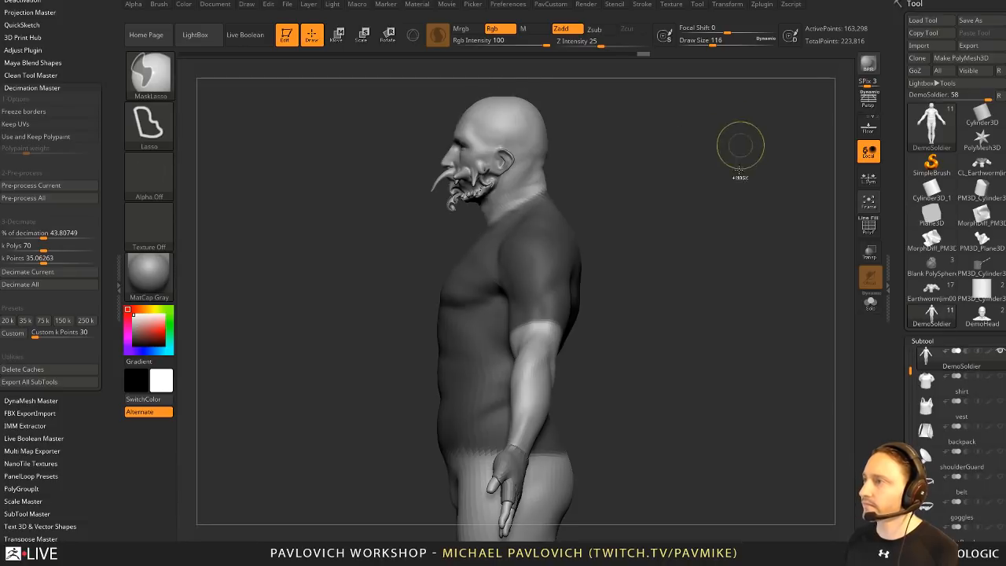
mouse_move(621, 212)
left_mouse_down()
mouse_move(737, 238)
mouse_move(713, 246)
left_mouse_up()
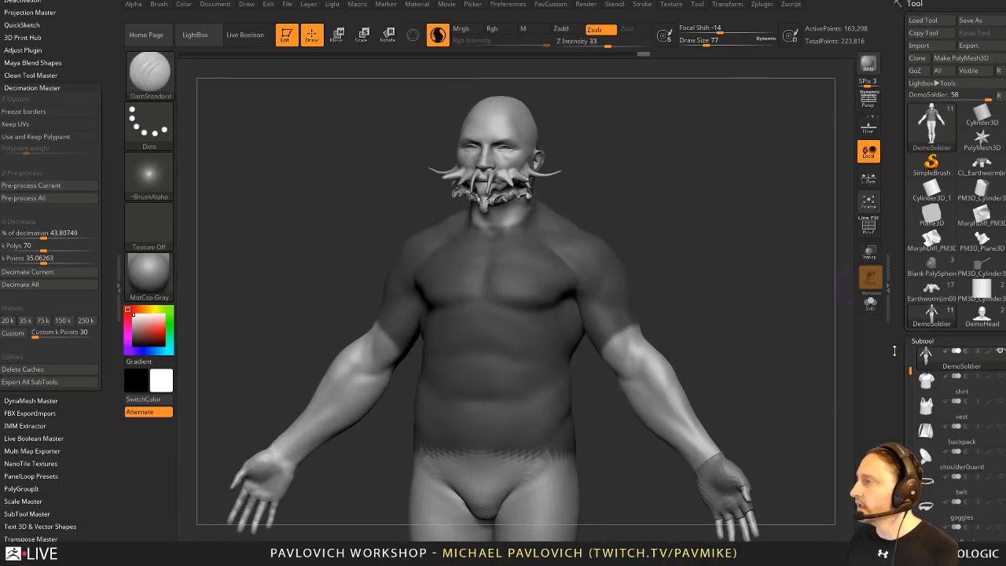
Step: Duplicate the DemoSoldier subtool and clear the mask on the copy
scroll(935, 315, "down", 5)
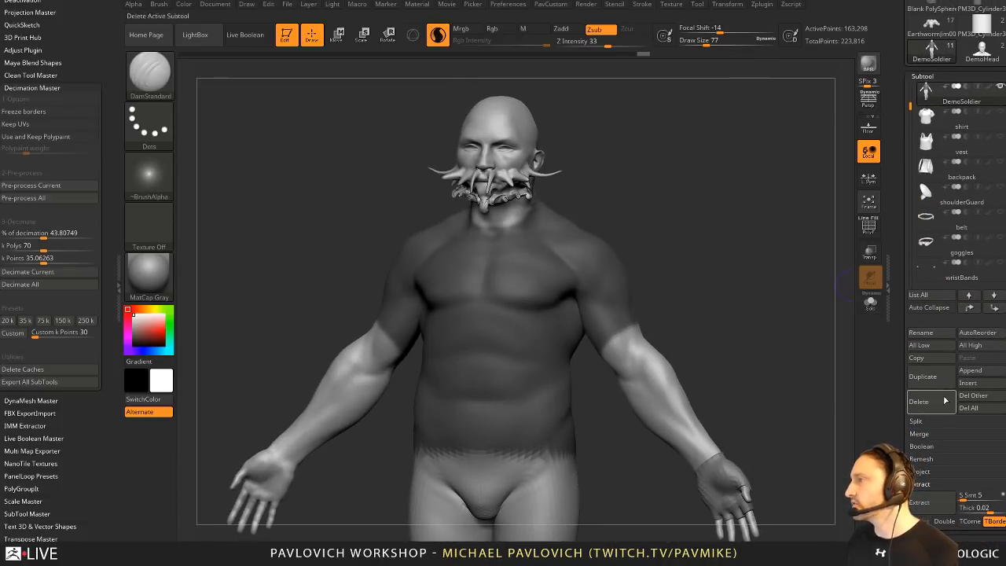
left_click(923, 377)
left_click_drag(689, 263, 665, 287, "ctrl")
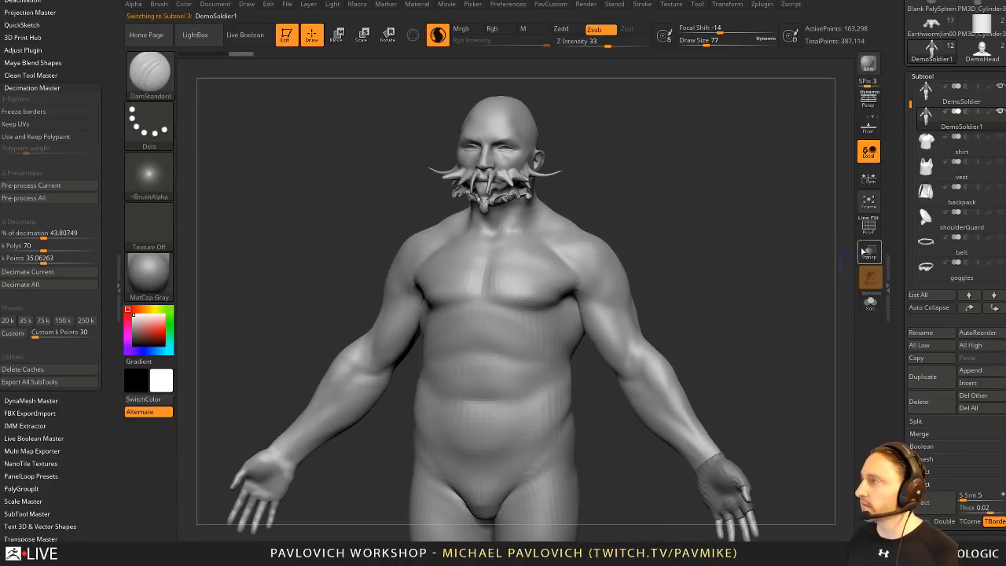
Step: Show the polyframe, isolate the shirt-shaped polygroup on the duplicate and delete the hidden geometry
left_click(867, 230)
left_click(571, 288, "ctrl+shift")
key("grave")
left_click(702, 234)
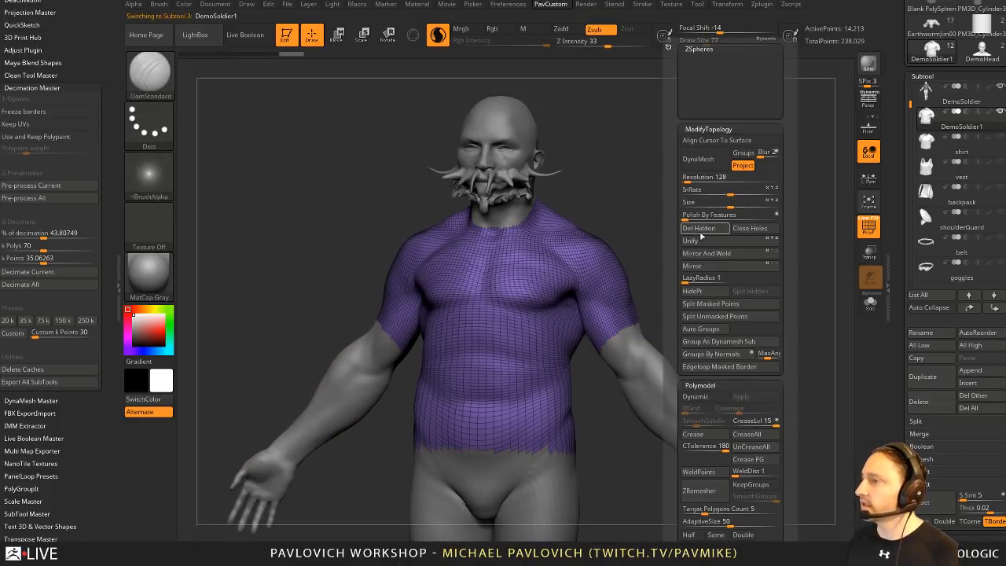
Step: Mask everything except the shirt's open borders and polish the exposed edges by features with the mask display hidden
left_click_drag(898, 362, 897, 210)
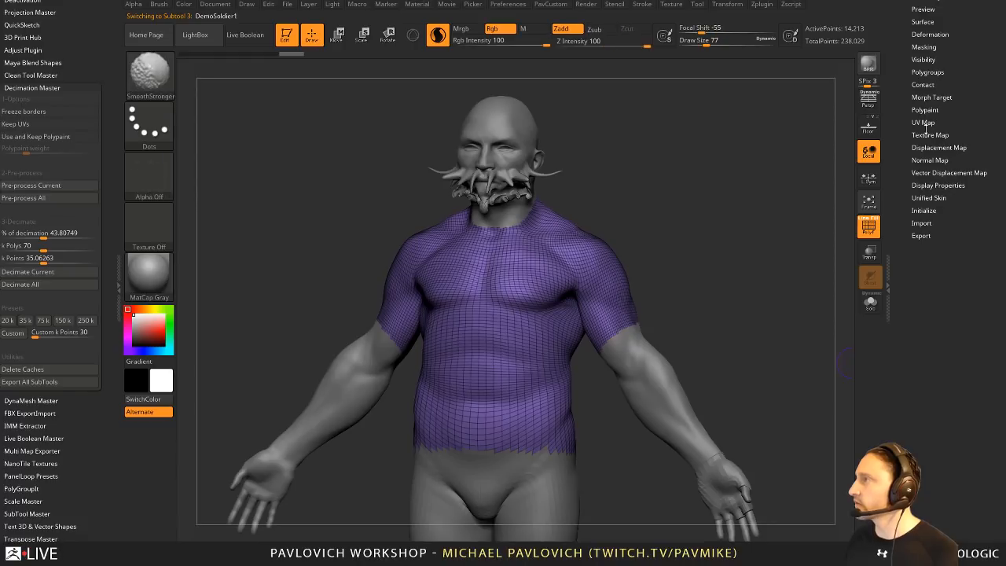
left_click(925, 47)
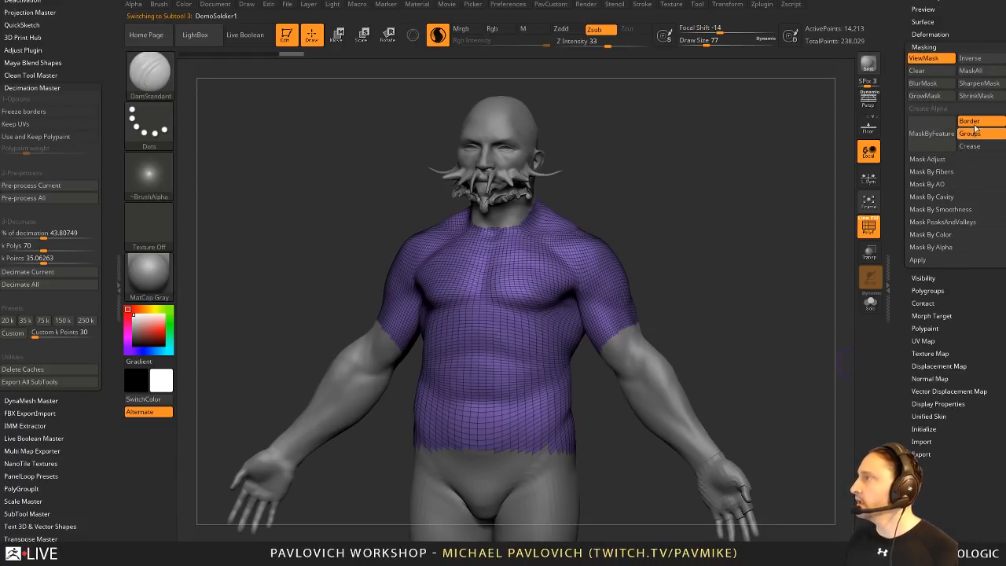
left_click(930, 135)
left_click(720, 276, "ctrl")
key("grave")
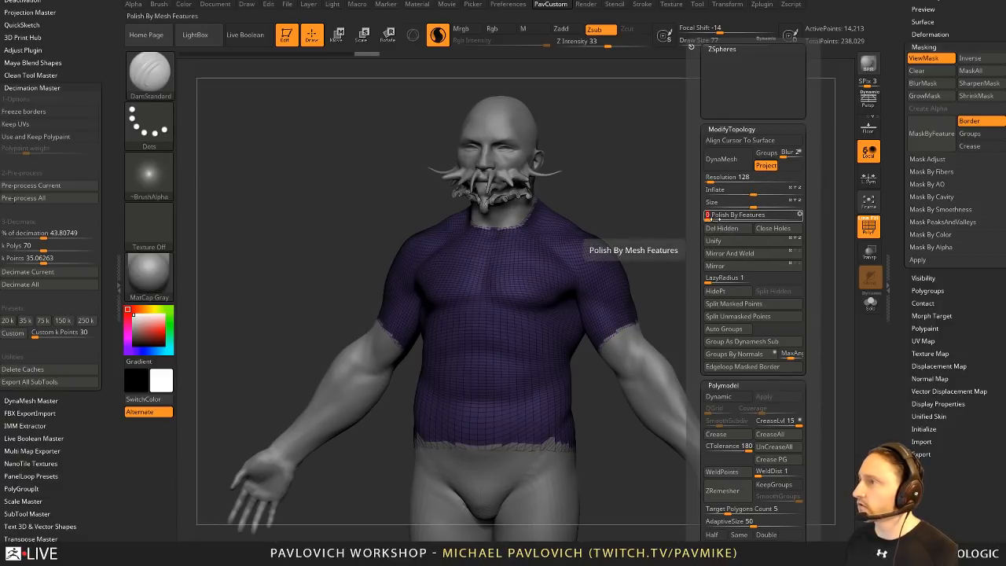
key("ctrl+h")
key("2")
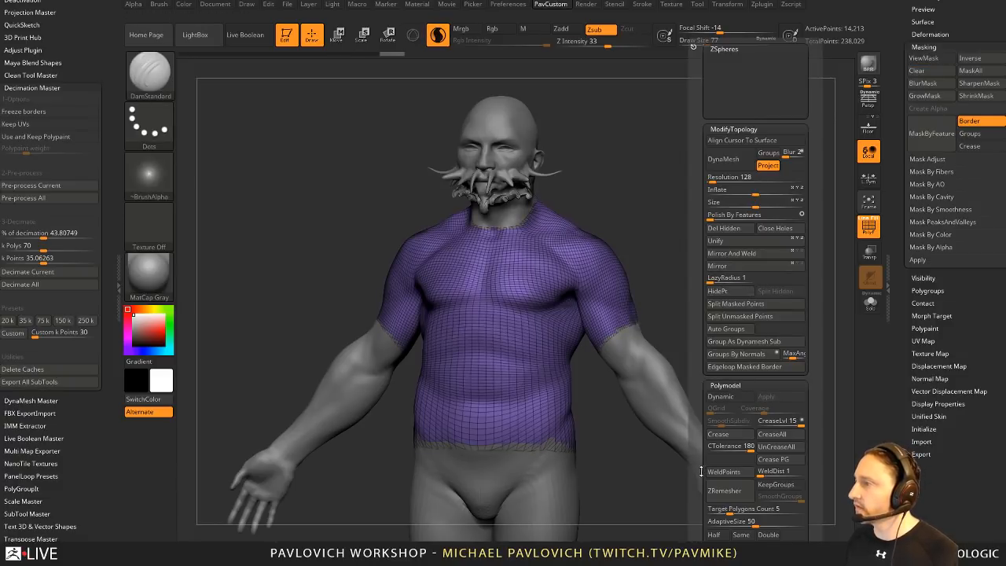
Step: ZRemesh the shirt twice with Half enabled and AdaptiveSize 0, and check the result in Solo mode
scroll(700, 472, "down", 3)
left_click(731, 409)
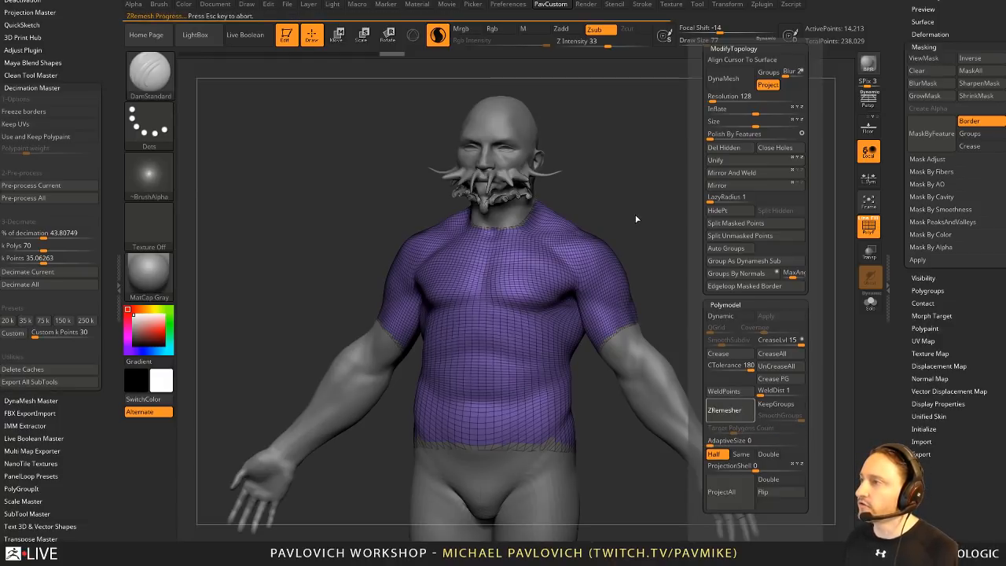
right_click_drag(681, 193, 777, 304, "ctrl")
key("space")
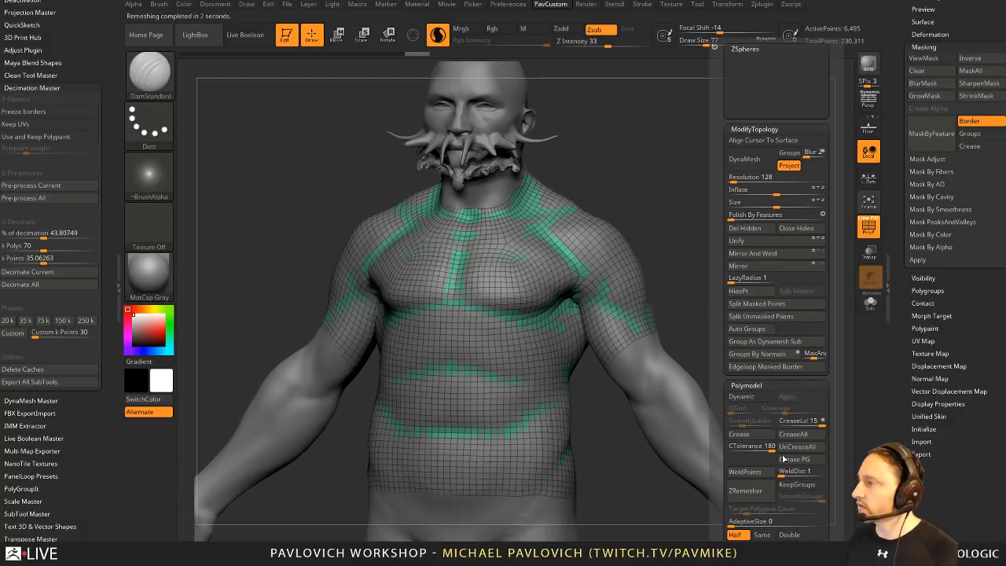
left_click(744, 490)
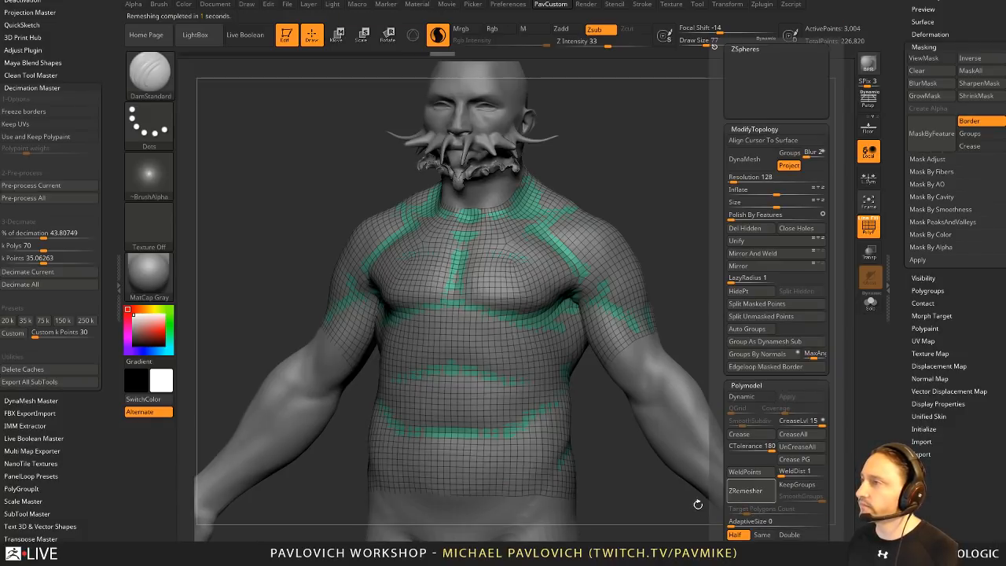
left_click(870, 308)
right_click_drag(740, 299, 761, 270, "alt")
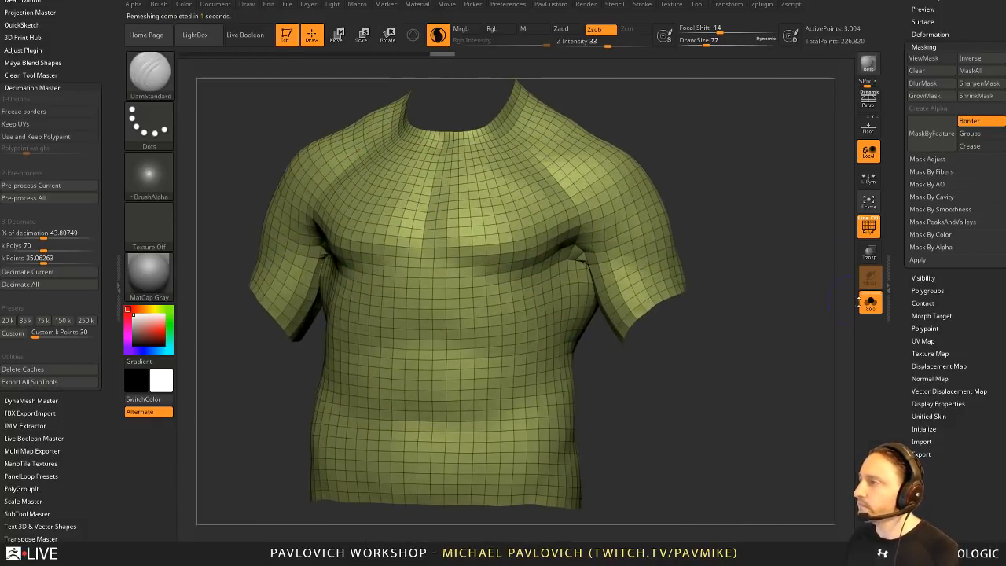
left_click(870, 304)
Step: Inflate the shirt mesh slightly so that it sits outside the soldier's body
key("space")
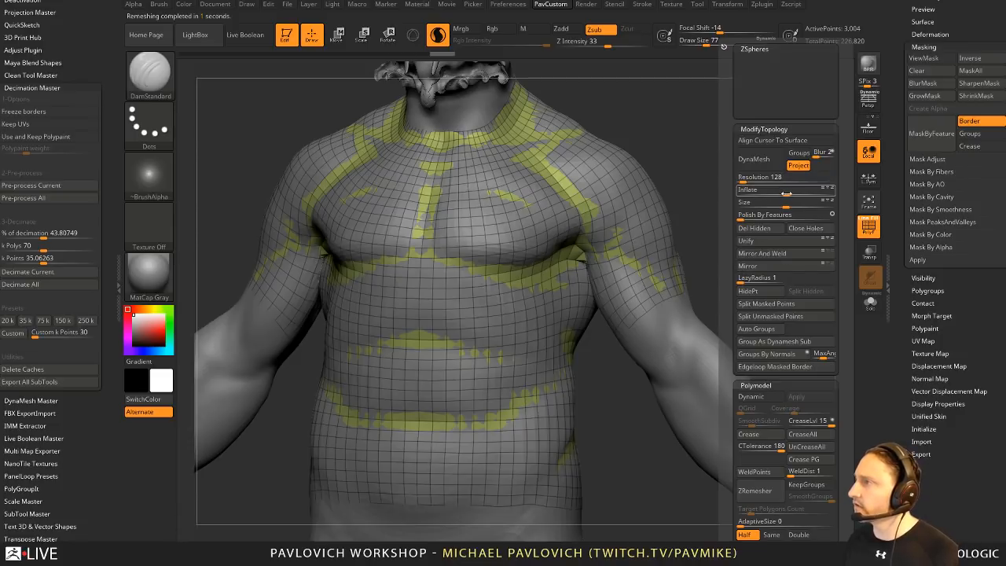
key("ctrl+w")
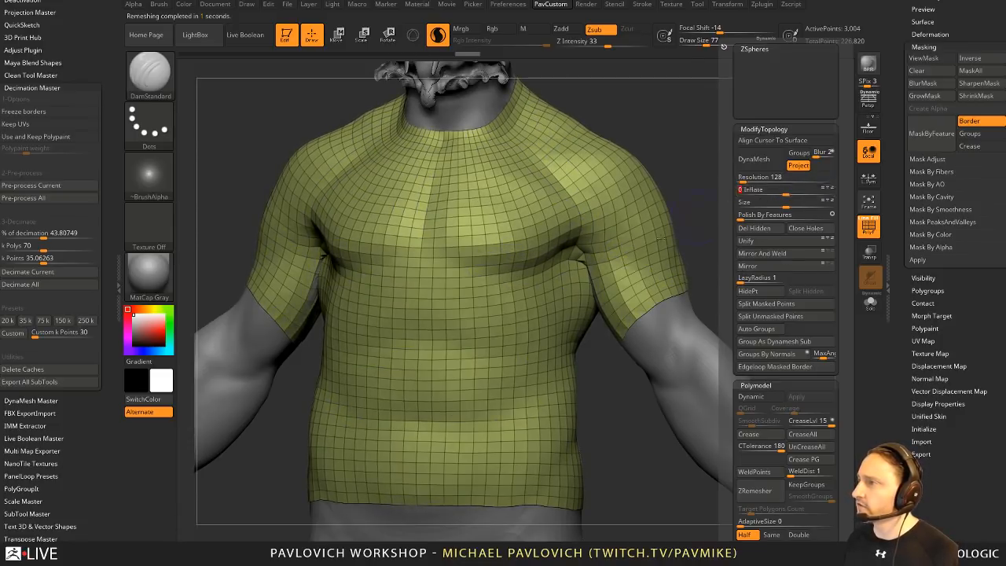
key("f")
right_click_drag(732, 222, 503, 405)
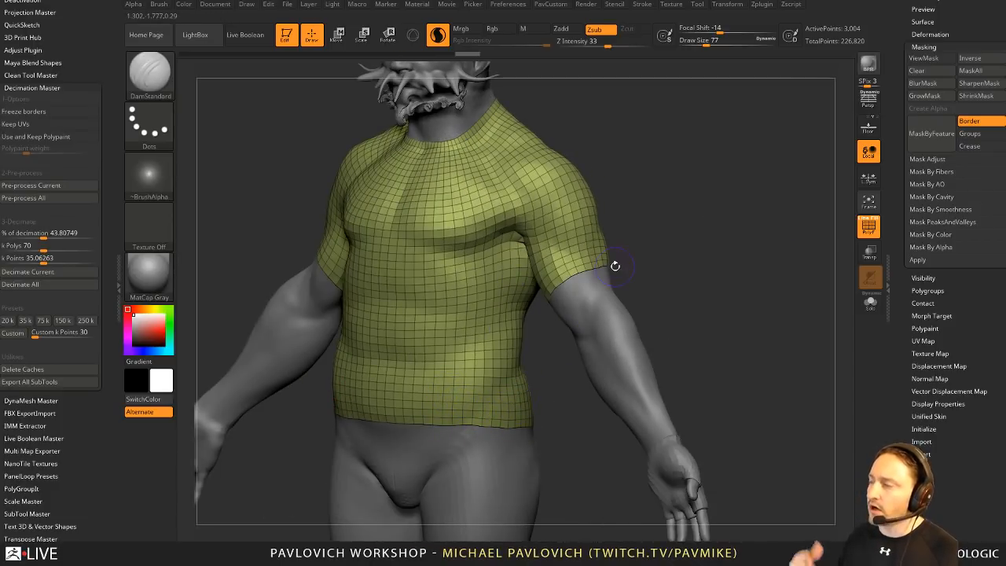
Step: Switch to ZModeler with the QMesh polygon action on Polygroup All and thicken the shirt mesh into a shell
mouse_move(745, 245)
right_mouse_down()
mouse_move(763, 238)
mouse_move(764, 257)
mouse_move(759, 207)
mouse_move(777, 233)
right_mouse_up()
key("s")
left_click(736, 261)
key("b")
key("z")
key("m")
key("space")
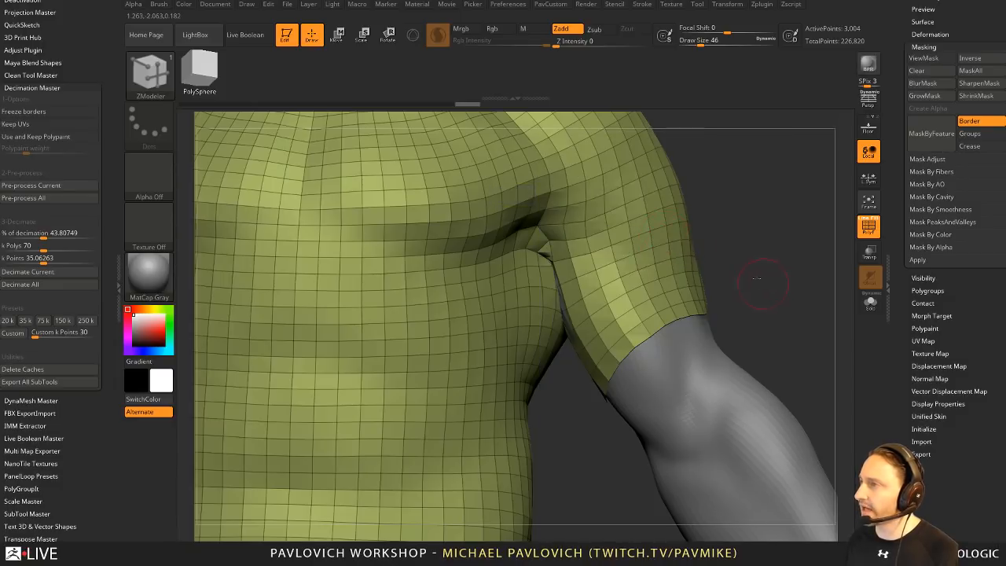
right_click_drag(763, 274, 747, 236, "ctrl")
right_click_drag(660, 227, 536, 393, "ctrl")
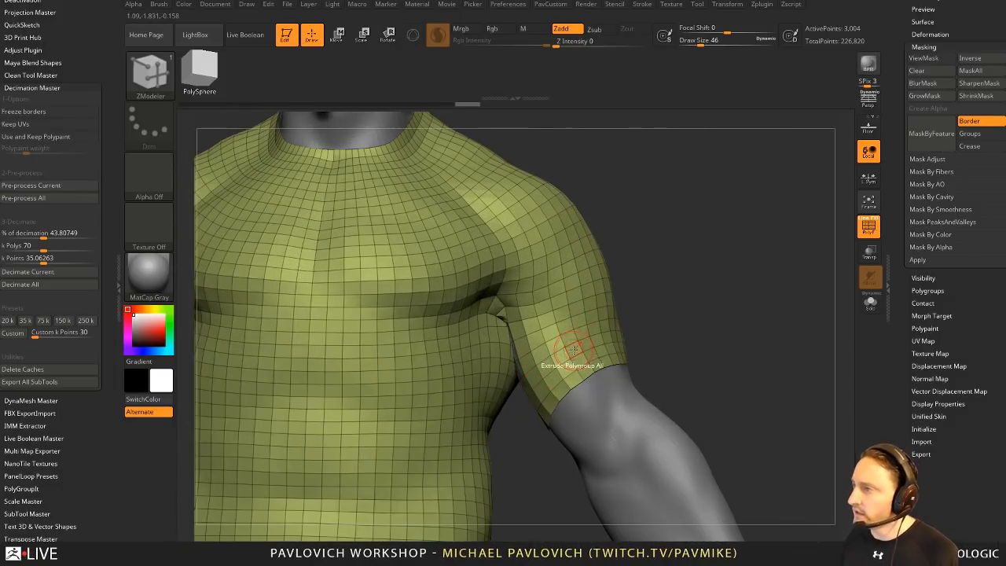
key("space")
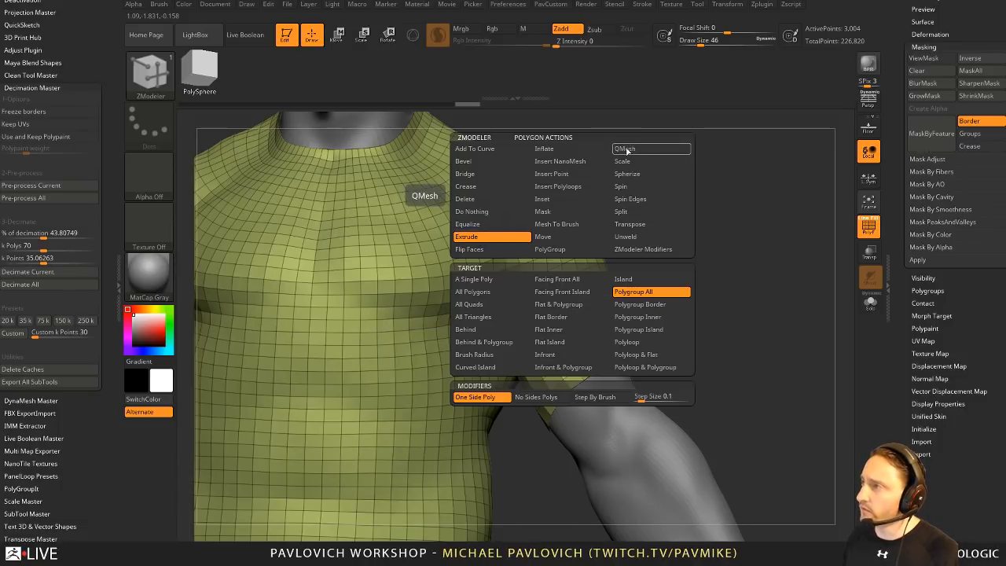
left_click_drag(752, 270, 588, 366)
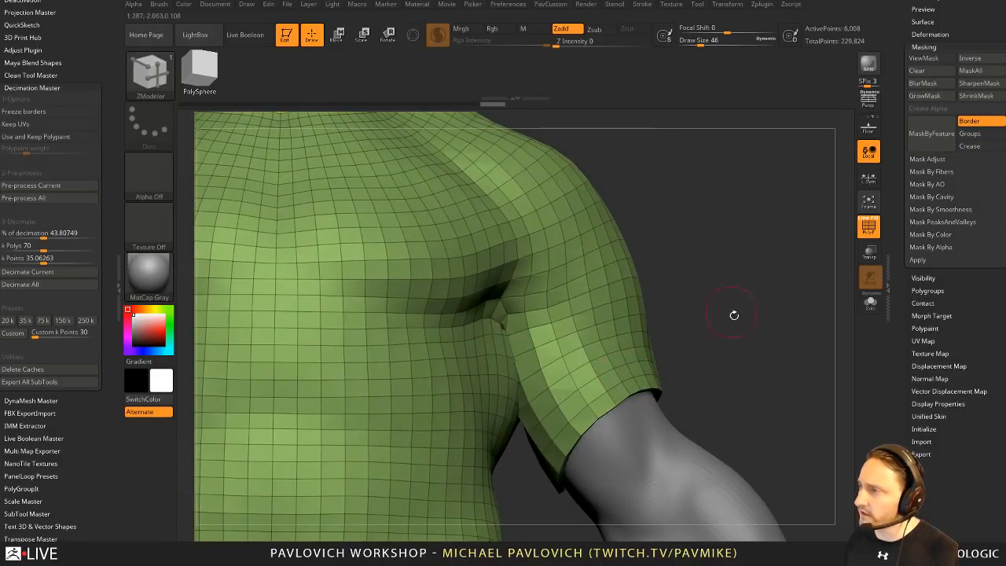
Step: Set the edge action to PolyGroup PolyLoop and assign a new polygroup to a polygon loop around the sleeve
left_click_drag(733, 314, 696, 321)
left_click_drag(780, 311, 742, 294)
mouse_move(742, 259)
left_mouse_down("alt")
mouse_move(751, 318)
mouse_move(721, 314)
mouse_move(717, 289)
left_mouse_up("alt")
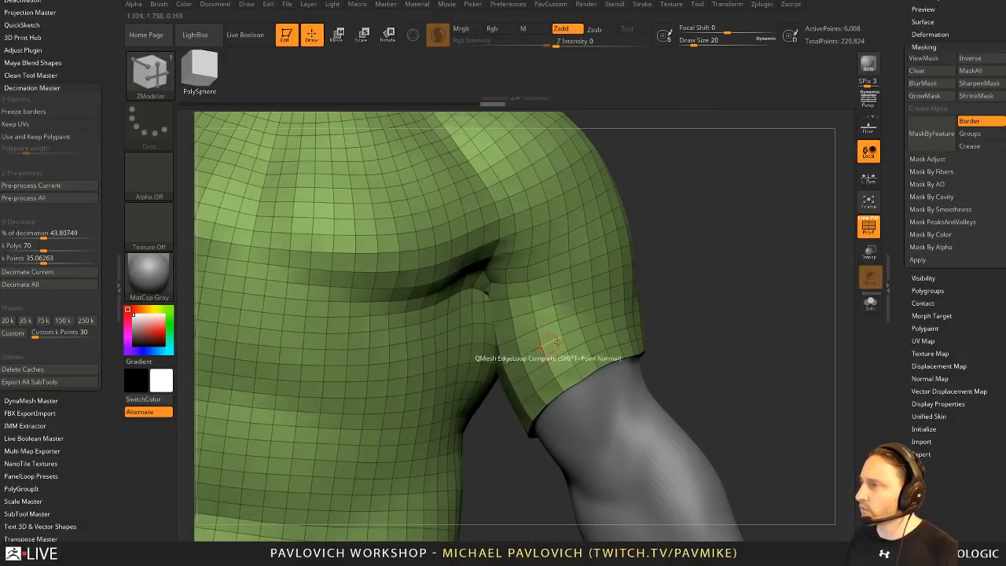
left_click_drag(679, 349, 700, 309)
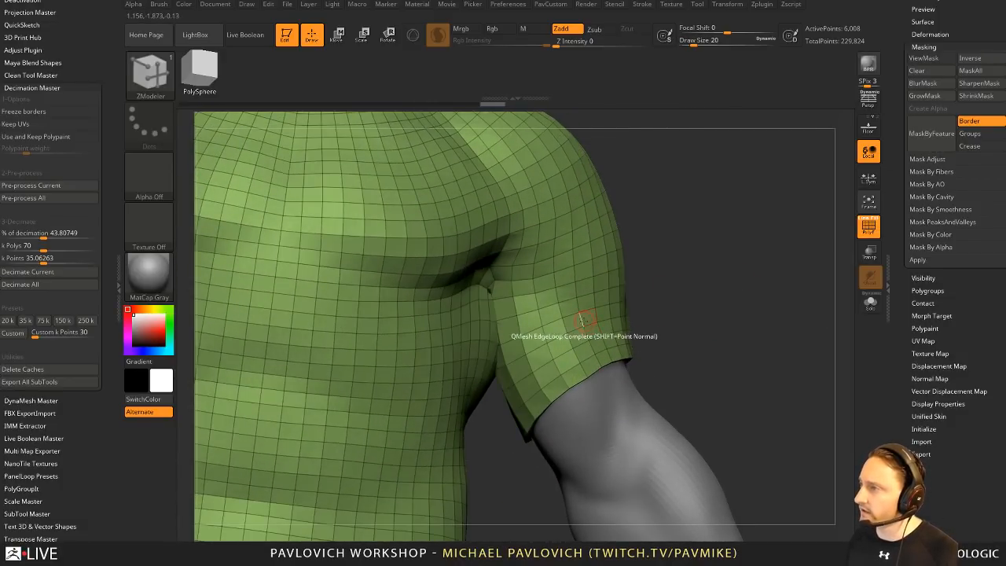
key("space")
left_click(563, 364)
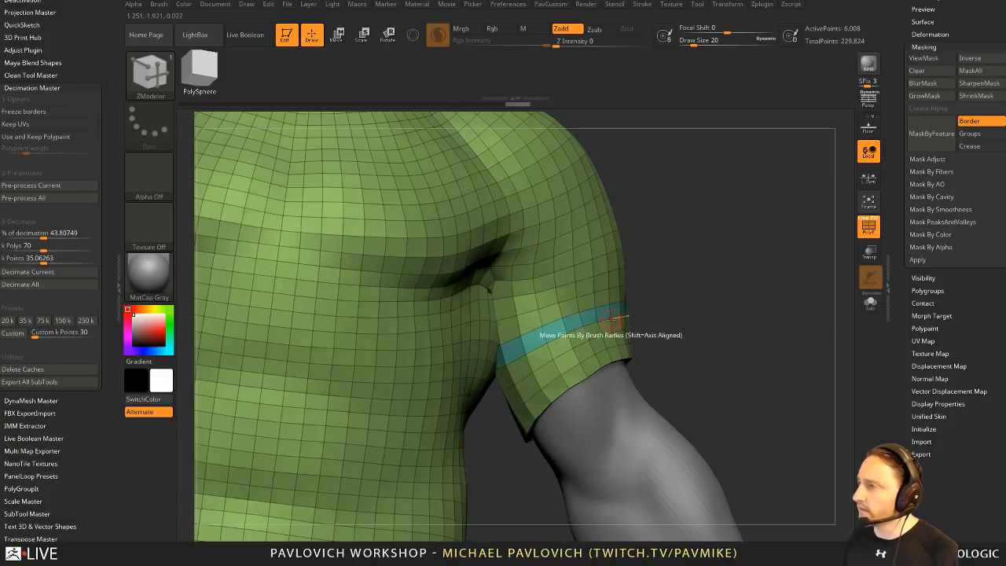
Step: Set the polygon action to QMesh on Polygroup All, solo the shirt and extend the cuff polygroup to the sleeve hem at Draw Size 7
key("space")
left_click(651, 149)
left_click(666, 292)
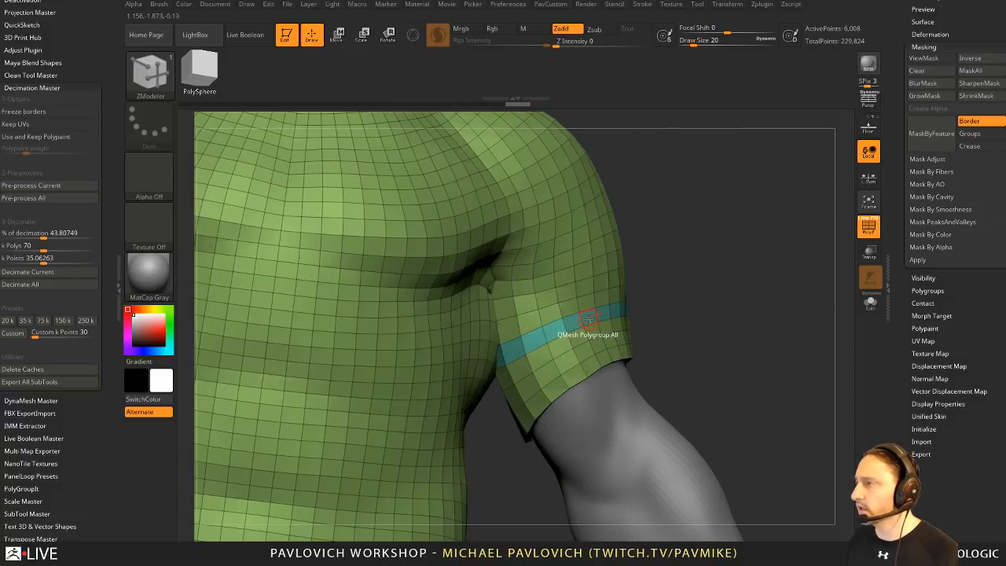
left_click(870, 304)
mouse_move(755, 301)
right_mouse_down("ctrl")
mouse_move(758, 322)
mouse_move(727, 323)
right_mouse_up("ctrl")
key("s")
left_click(717, 321)
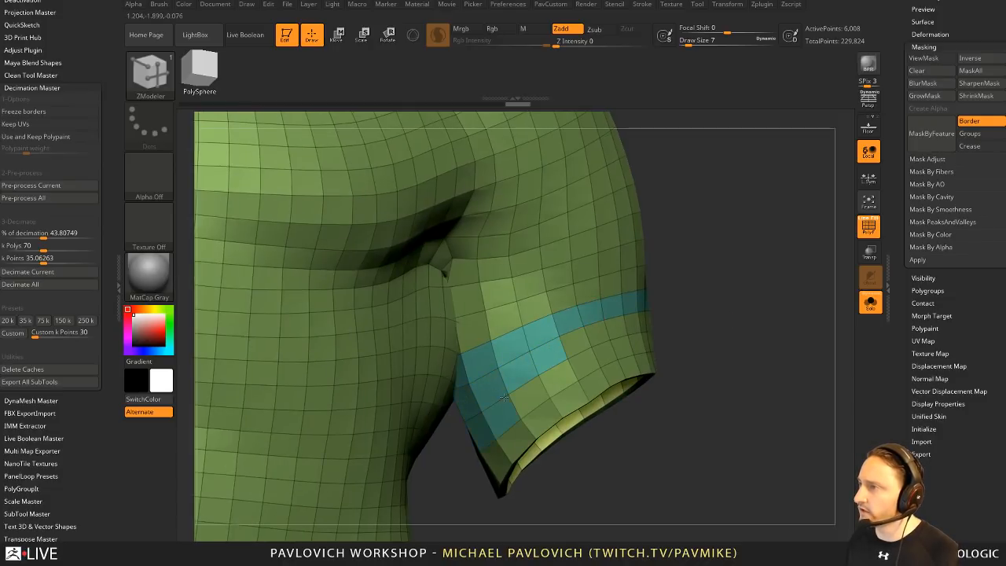
key("ctrl+z")
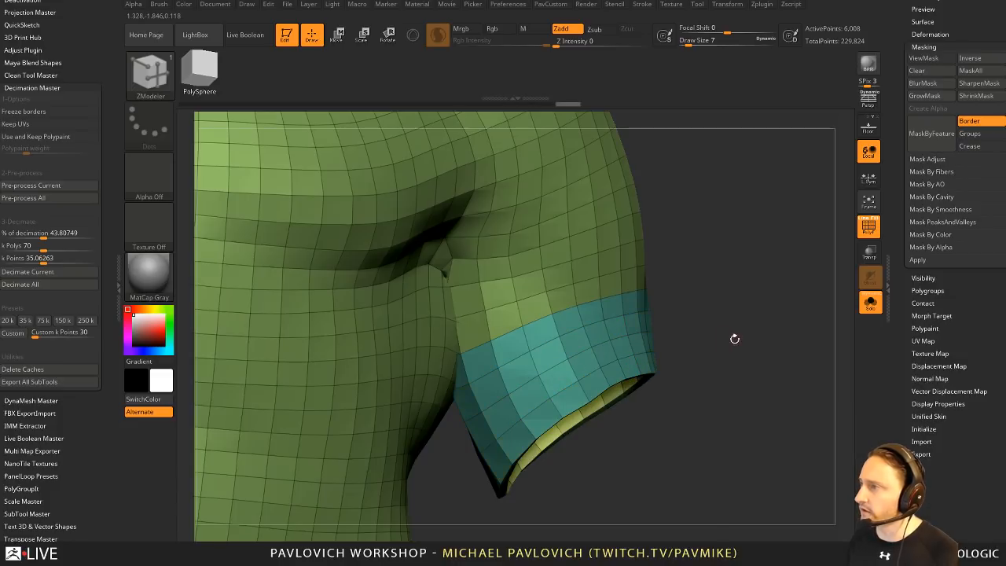
Step: Try to extrude the sleeve cuff polygroup outward on the shirt with QMesh on Polygroup All
key("space")
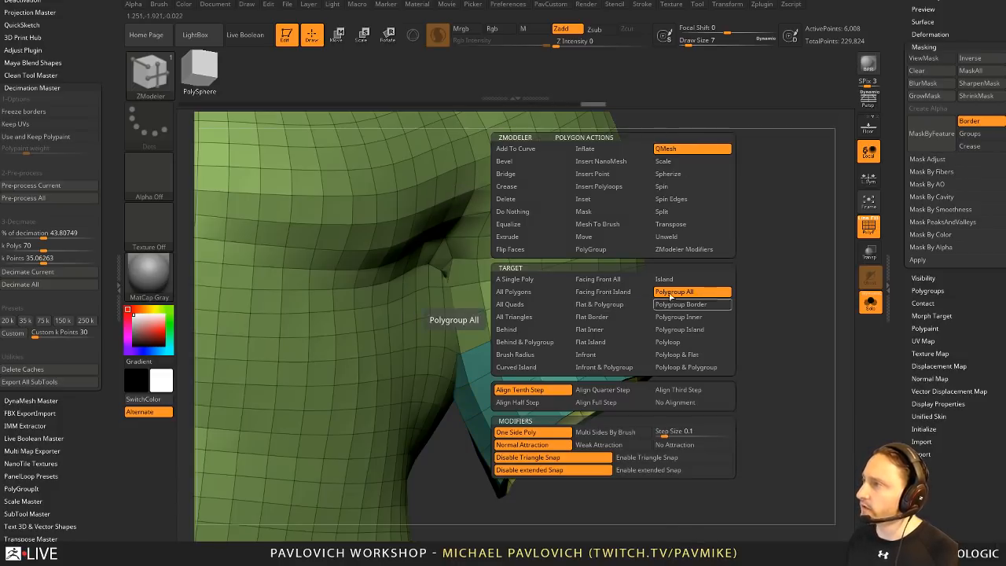
right_click_drag(665, 297, 621, 312)
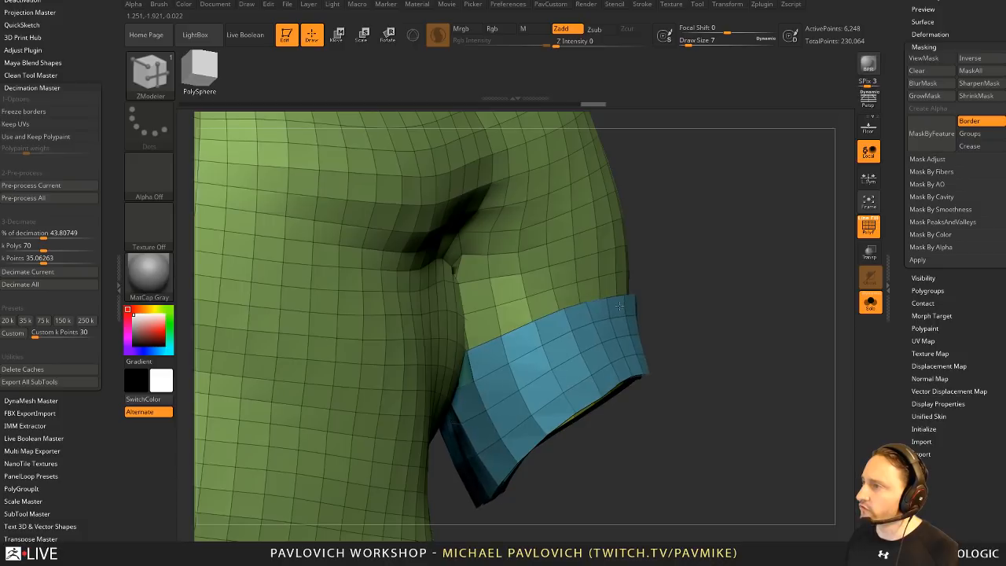
mouse_move(665, 320)
right_mouse_down()
mouse_move(671, 241)
mouse_move(658, 314)
mouse_move(629, 305)
mouse_move(660, 297)
mouse_move(672, 312)
right_mouse_up()
Step: Duplicate the shirt subtool, isolate the cuff polygroup on the copy and delete the hidden geometry
left_click_drag(904, 206, 905, 381)
left_click(932, 450)
key("Down")
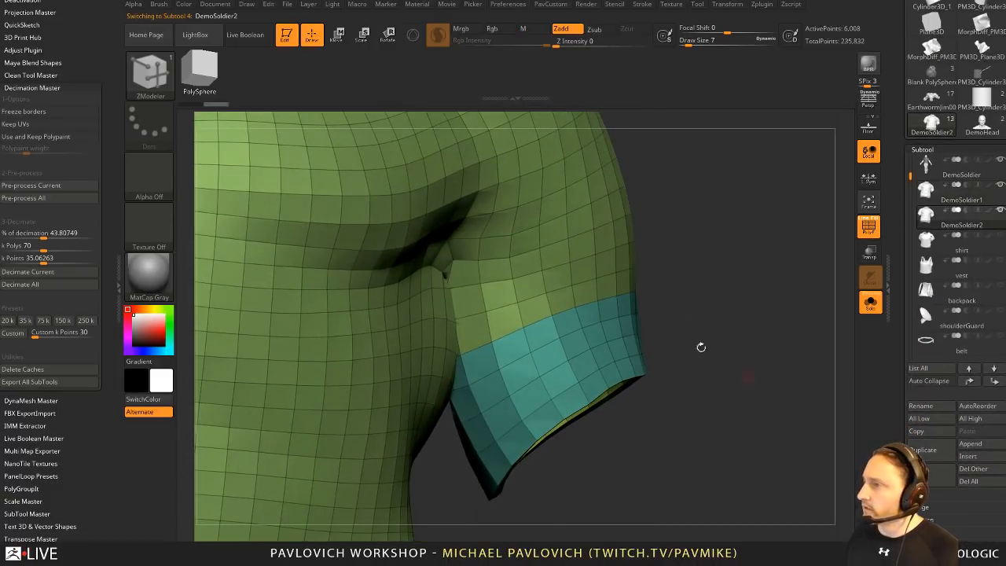
left_click(570, 359, "ctrl+shift")
key("2")
left_click(741, 228)
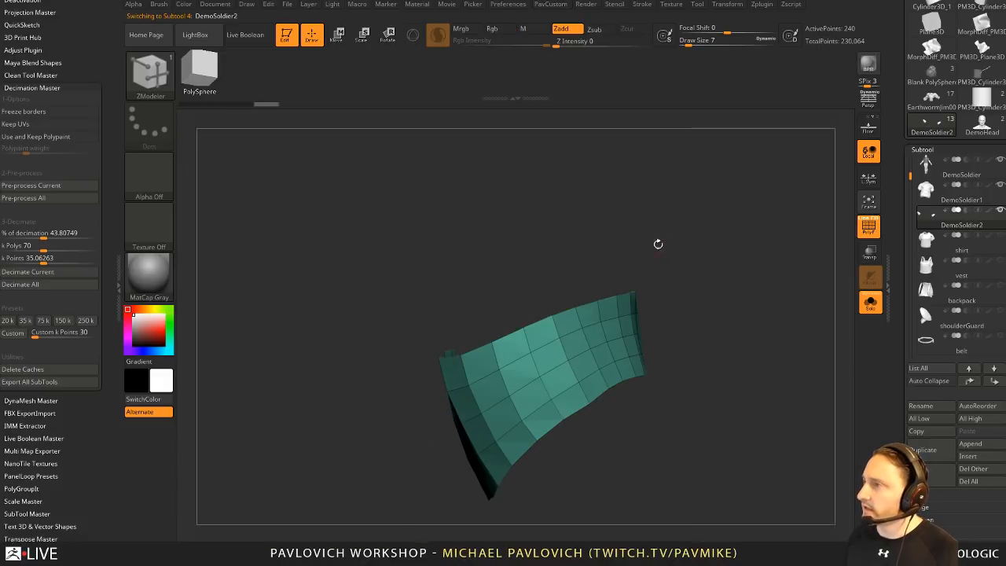
Step: Thicken the separate cuff bands with QMesh on Polygroup All and check them on the body outside Solo mode
right_click_drag(657, 243, 639, 290)
key("space")
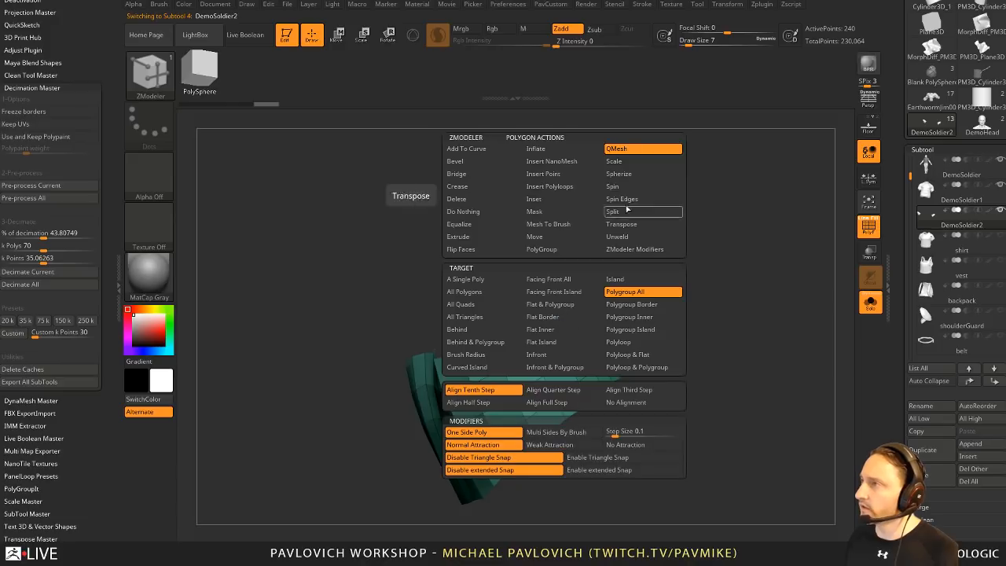
left_click_drag(579, 329, 574, 320)
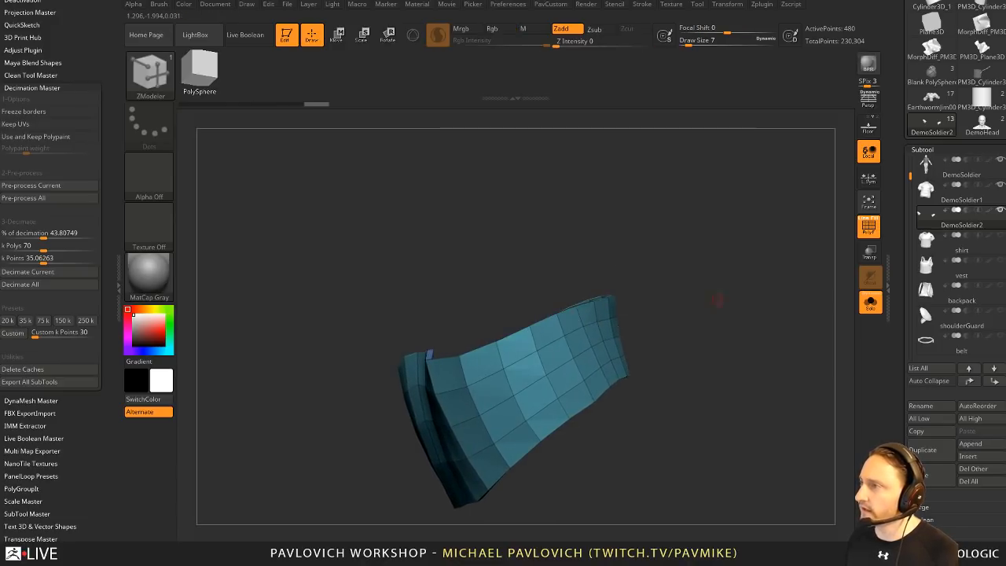
left_click_drag(719, 300, 716, 237)
left_click(869, 302)
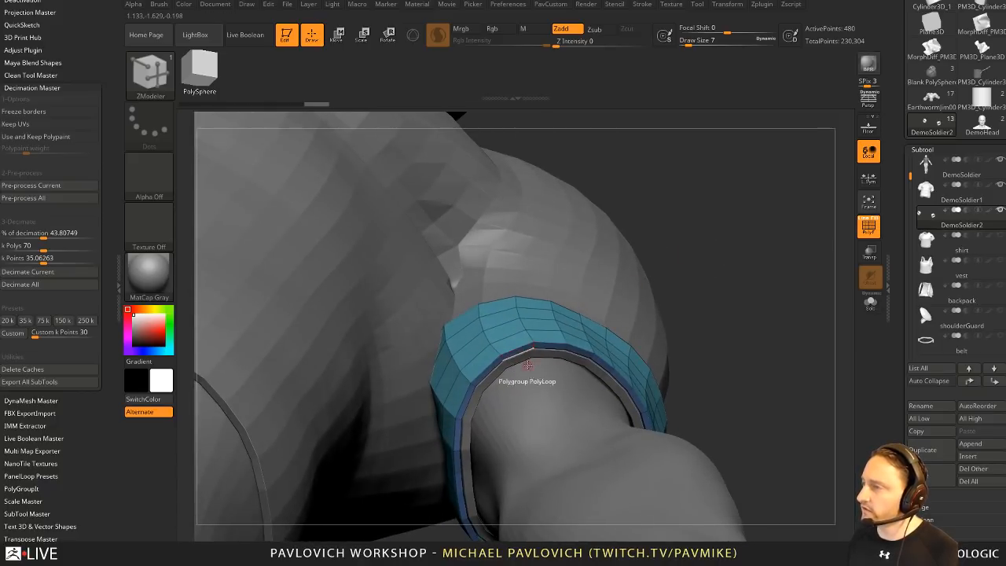
mouse_move(739, 314)
left_mouse_down()
mouse_move(736, 281)
mouse_move(741, 310)
mouse_move(657, 303)
mouse_move(701, 210)
mouse_move(714, 292)
left_mouse_up()
Step: With the Topology brush, draw two diagonal chest curves with short cross curves and generate a strap mesh from them
key("b")
key("m")
key("v")
key("b")
key("t")
key("o")
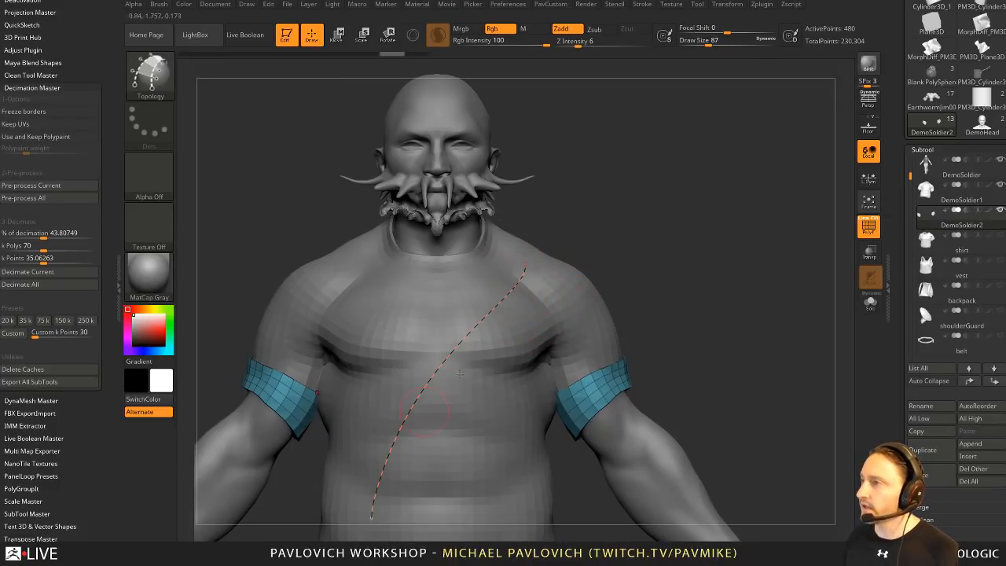
left_click_drag(431, 430, 388, 539)
left_click_drag(690, 269, 676, 221, "alt")
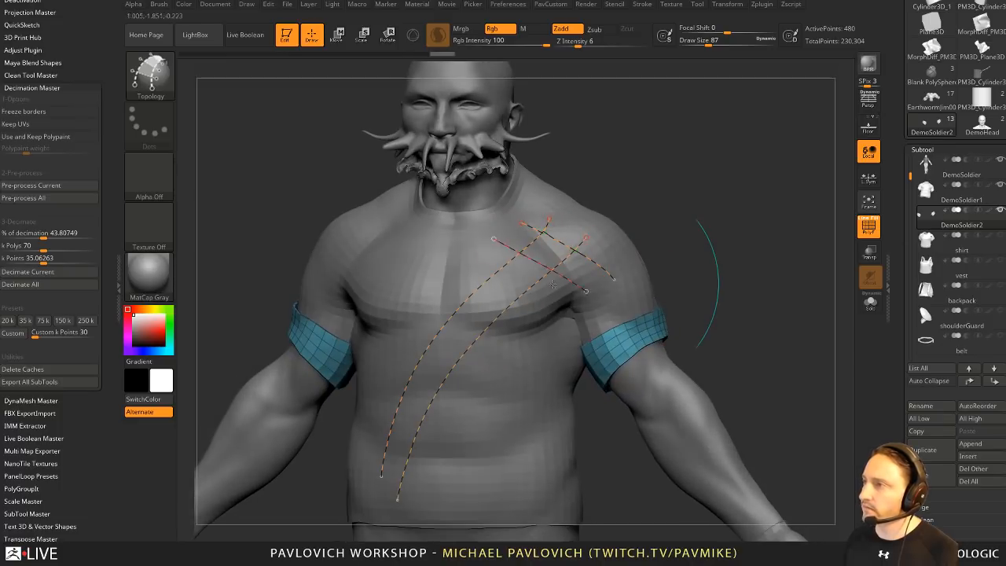
left_click_drag(382, 378, 475, 419)
left_click_drag(375, 413, 454, 439)
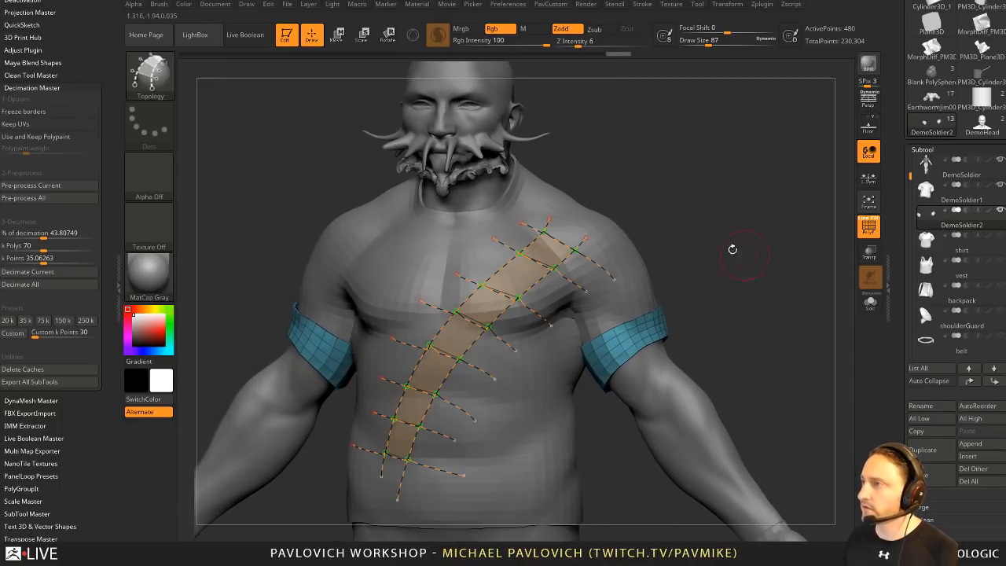
left_click(451, 238)
Step: Split the new strap from the cuff bands into its own subtool with Split Unmasked Points
key("3")
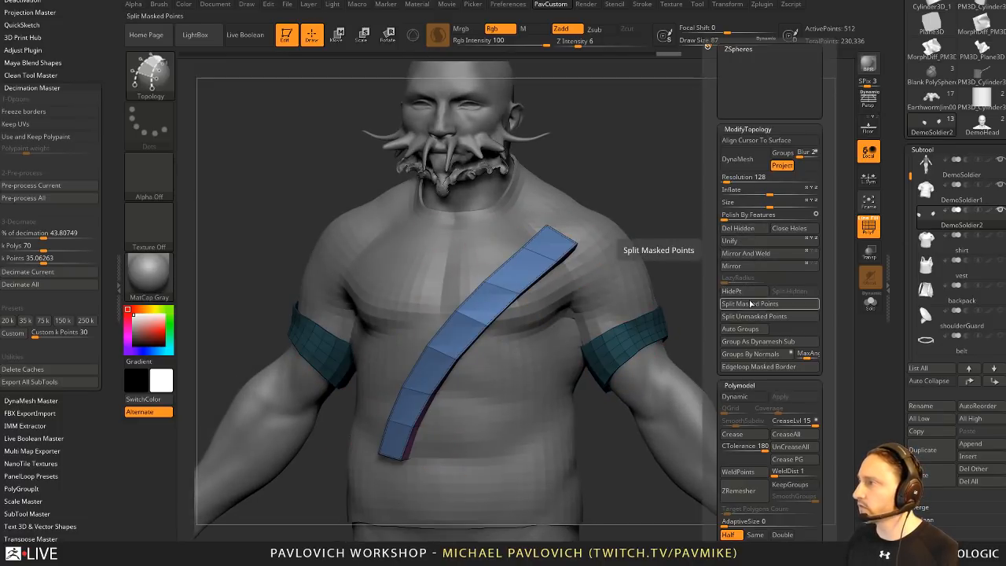
left_click(751, 316)
left_click_drag(736, 207, 774, 134, "alt")
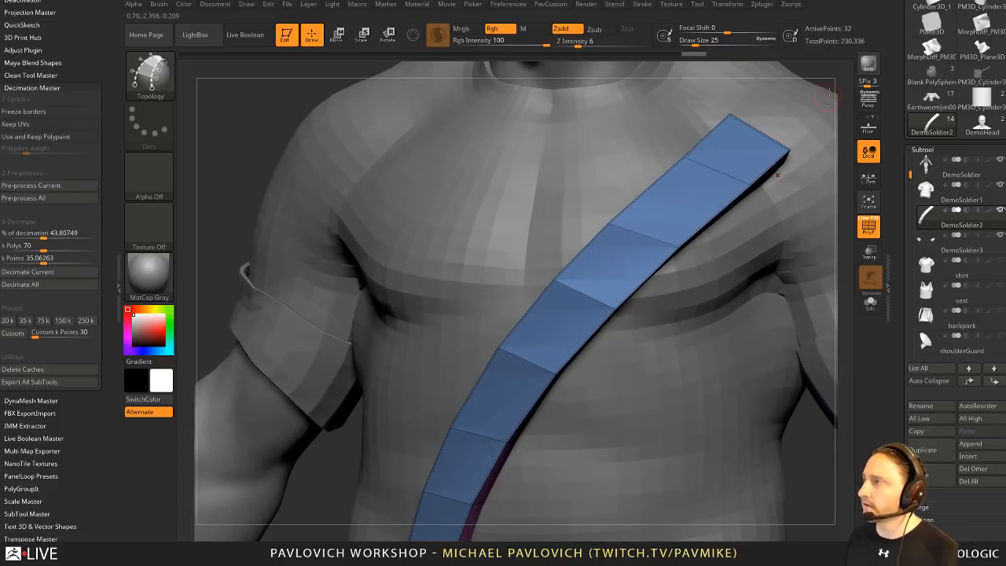
left_click_drag(802, 102, 757, 194, "alt")
Step: Solo the strap and use ZModeler's QMesh on marked faces to extrude a second layer along its upper section
key("b")
key("z")
key("m")
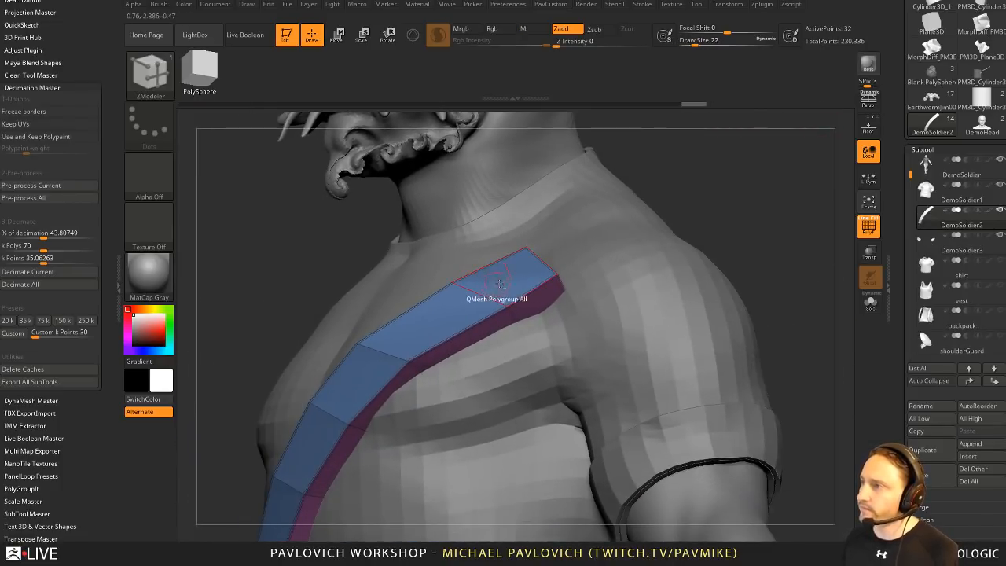
left_click(869, 303)
left_click_drag(743, 281, 646, 363)
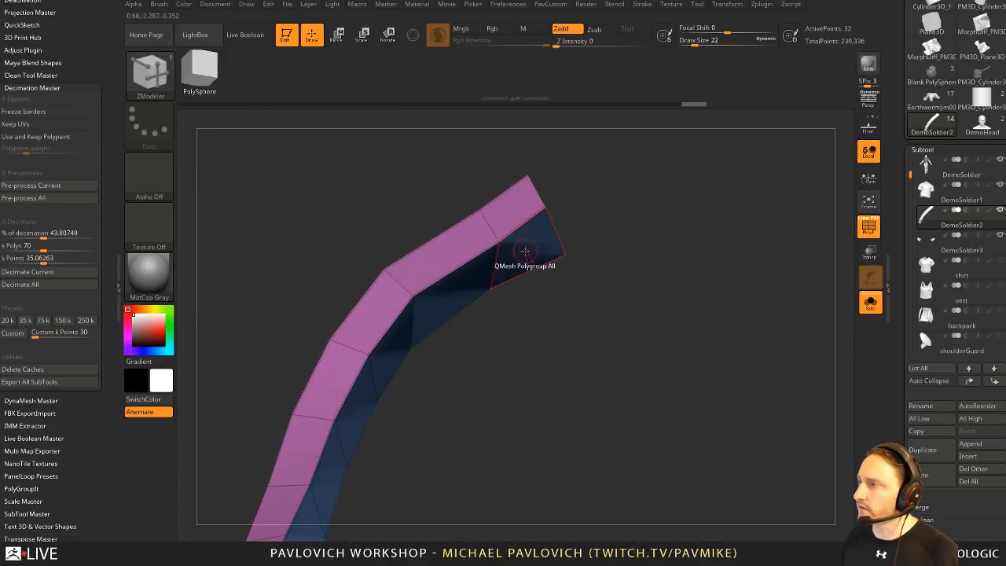
left_click_drag(581, 260, 689, 301)
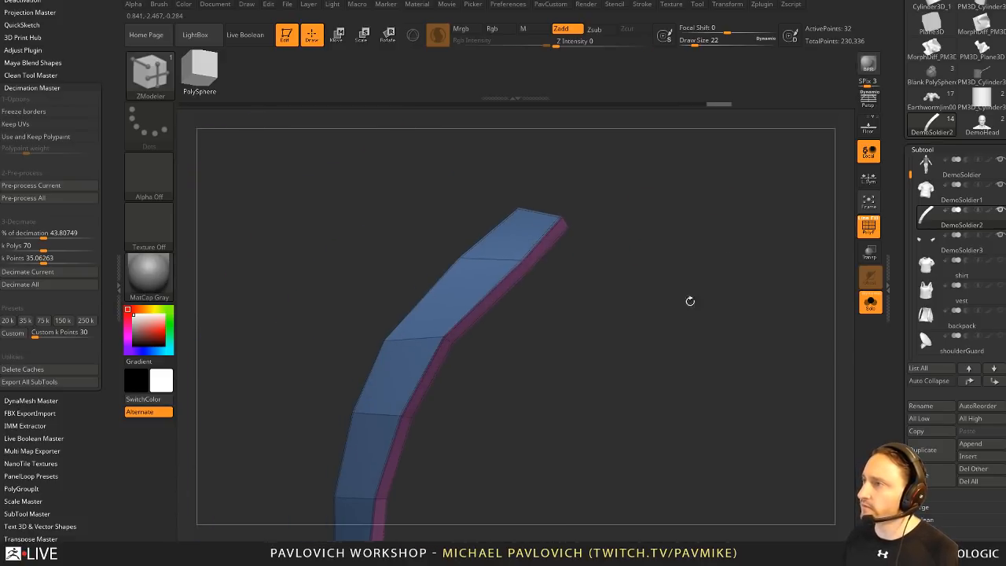
left_click_drag(501, 248, 471, 284, "alt")
left_click_drag(635, 235, 564, 189)
left_click_drag(516, 230, 498, 220)
left_click_drag(638, 207, 617, 263)
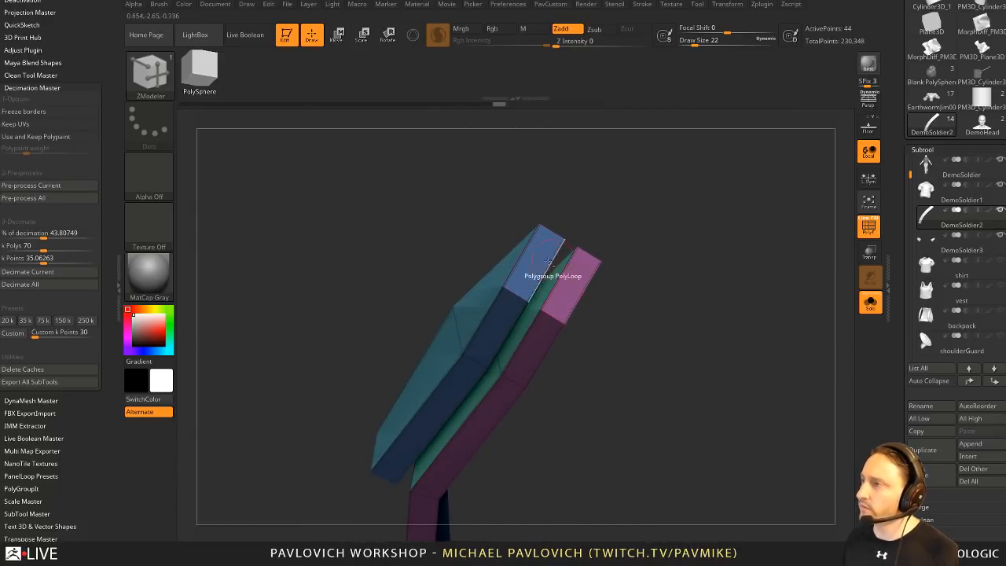
Step: Delete the facing end polygons of the two strap layers and bridge their open edges together
key("space")
left_click(423, 199)
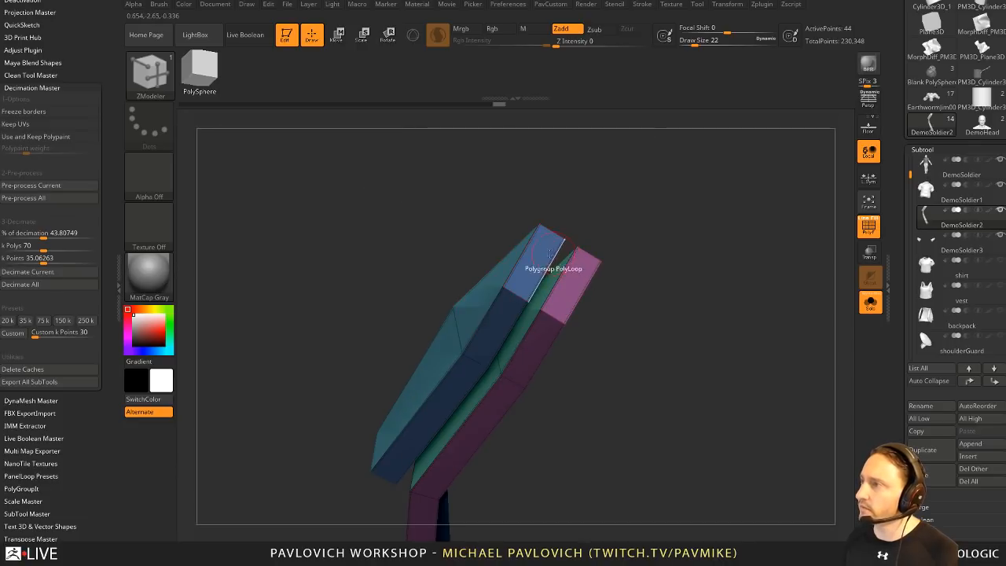
key("space")
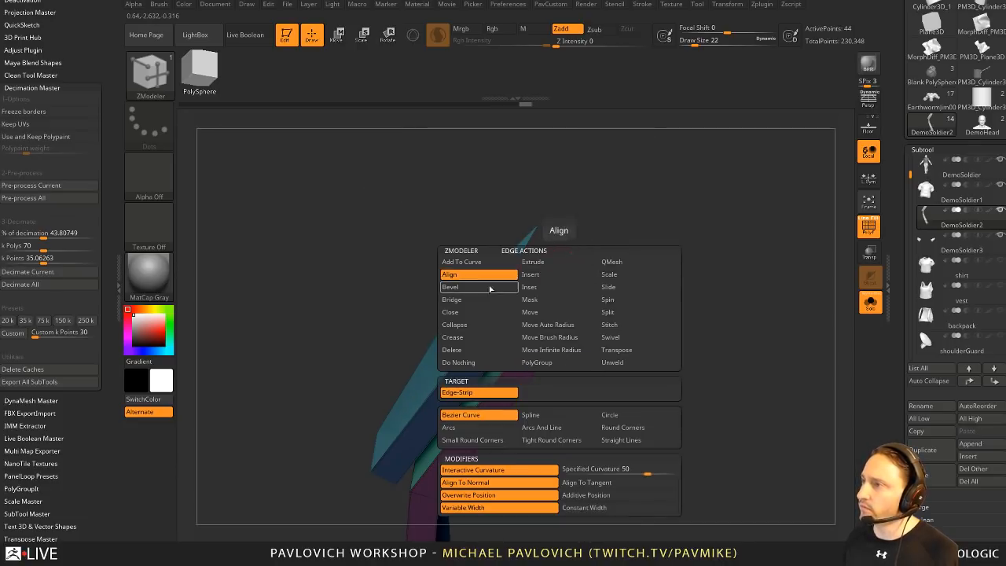
left_click(463, 299)
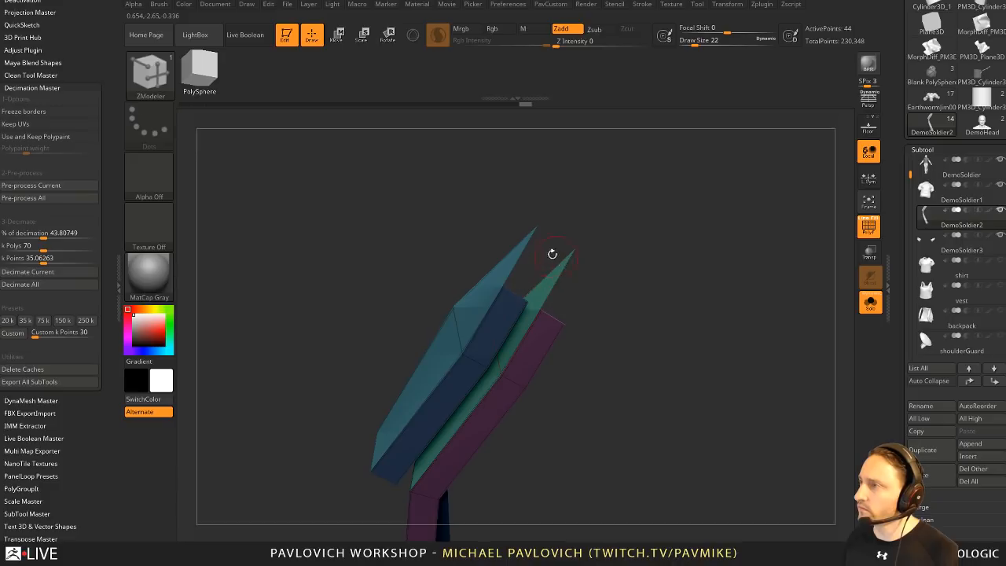
left_click_drag(521, 258, 641, 246)
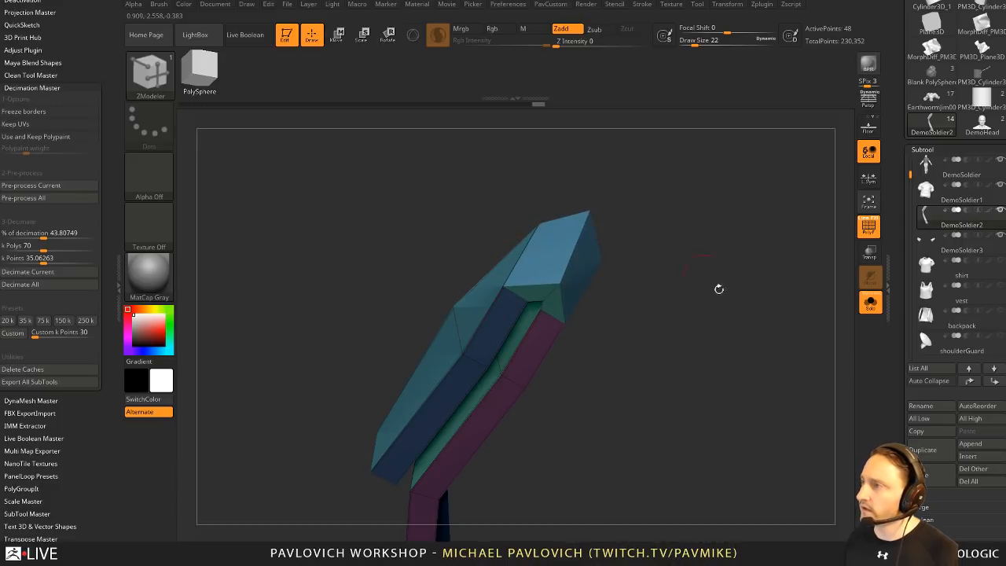
Step: Select the Move brush and enable Topological auto masking for it
mouse_move(718, 289)
left_mouse_down()
mouse_move(767, 293)
mouse_move(640, 309)
mouse_move(670, 259)
mouse_move(634, 285)
mouse_move(682, 281)
mouse_move(640, 292)
mouse_move(648, 319)
left_mouse_up()
key("s")
key("b")
key("m")
key("v")
left_click_drag(104, 426, 111, 327)
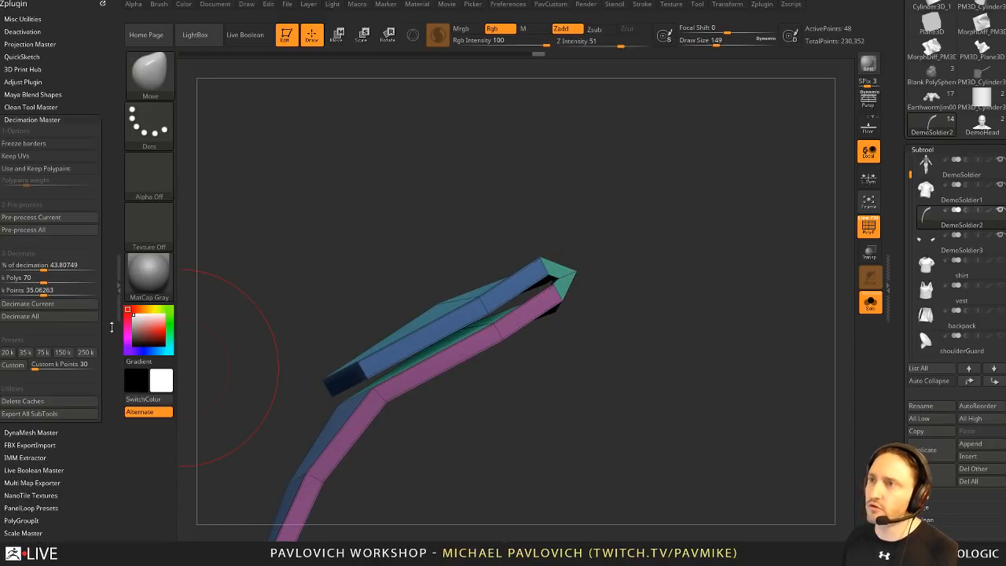
left_click(102, 4)
left_click(155, 11)
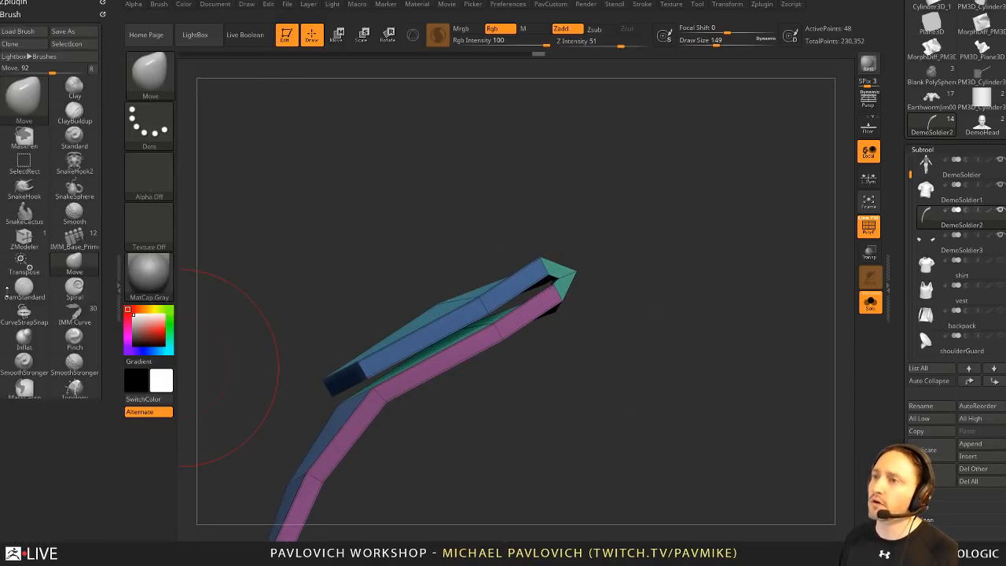
left_click_drag(61, 439, 57, 353)
Step: Try pulling the strap's free flap with the topologically masked Move brush, undo the pull and adjust the draw size
key("s")
left_click_drag(444, 338, 437, 339)
left_click_drag(364, 369, 407, 456)
key("ctrl+z")
key("s")
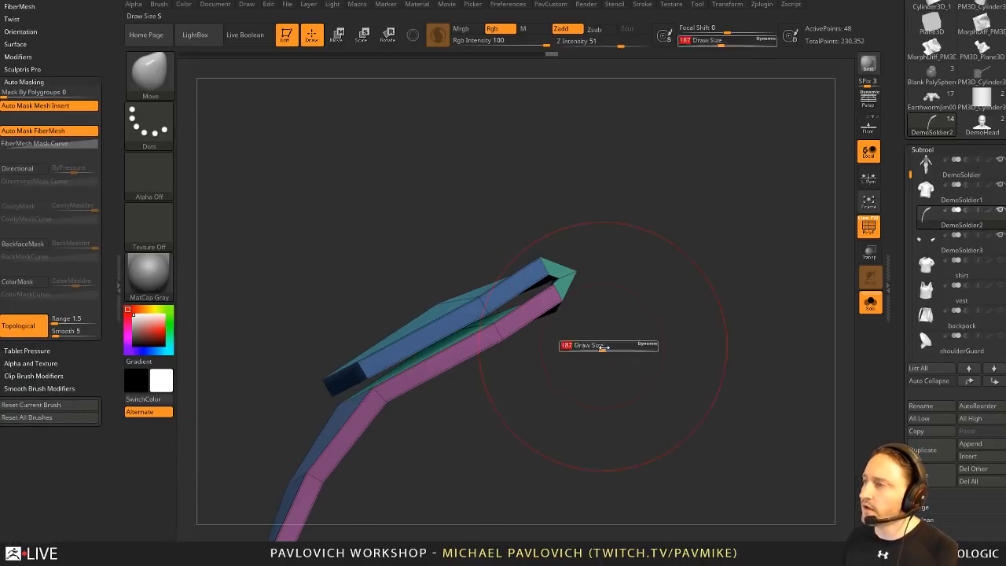
left_click_drag(602, 347, 586, 347)
left_click_drag(585, 347, 597, 348)
Step: Activate the Rotate gizmo and mask the strap's lower layer with topological masking, leaving the upper flap unmasked
key("r")
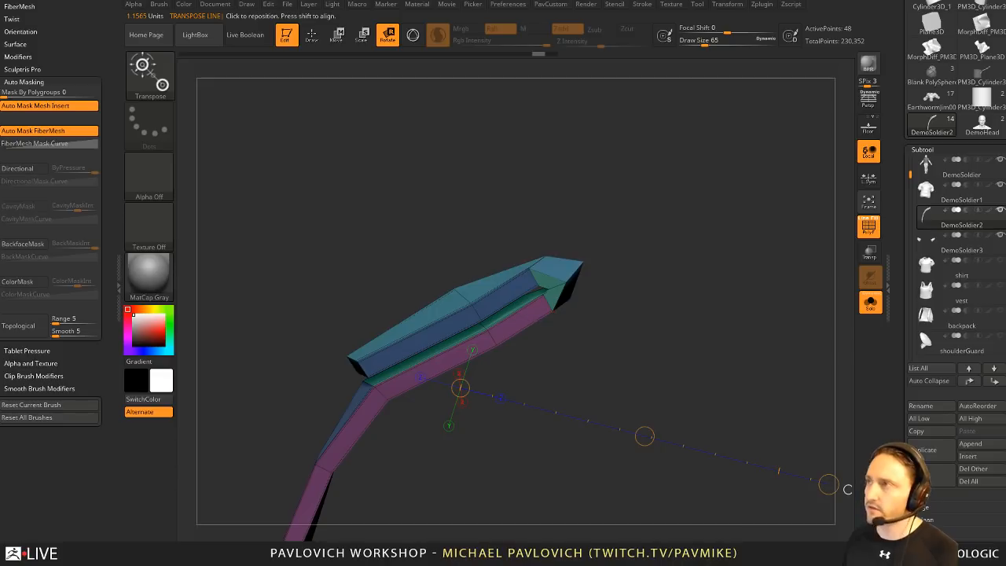
left_click(412, 36)
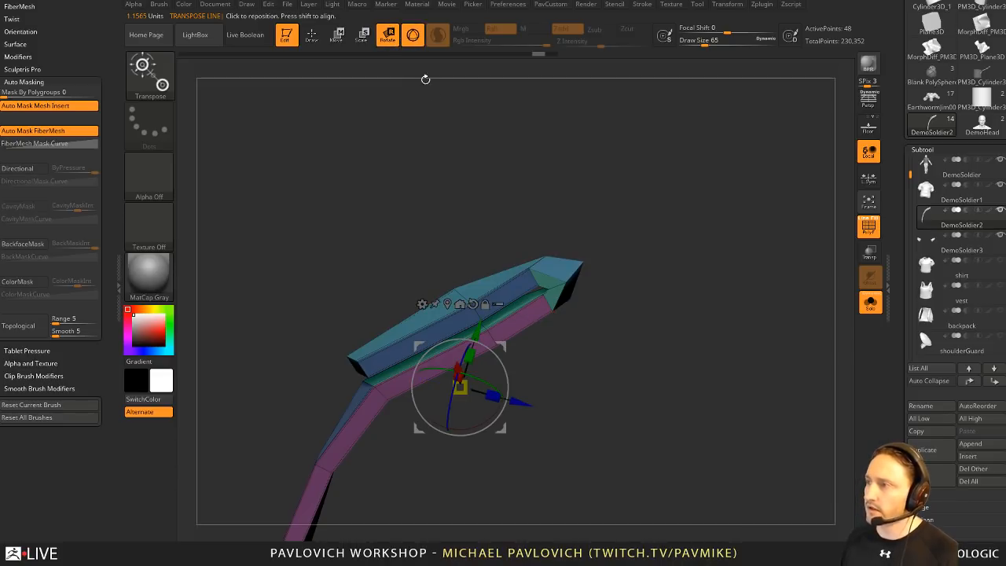
left_click_drag(386, 381, 619, 257, "ctrl")
left_click_drag(487, 338, 570, 298, "ctrl")
Step: Set the Move brush's draw size to about 116 and nudge the unmasked flap's folded top and free end into shape
key("q")
key("s")
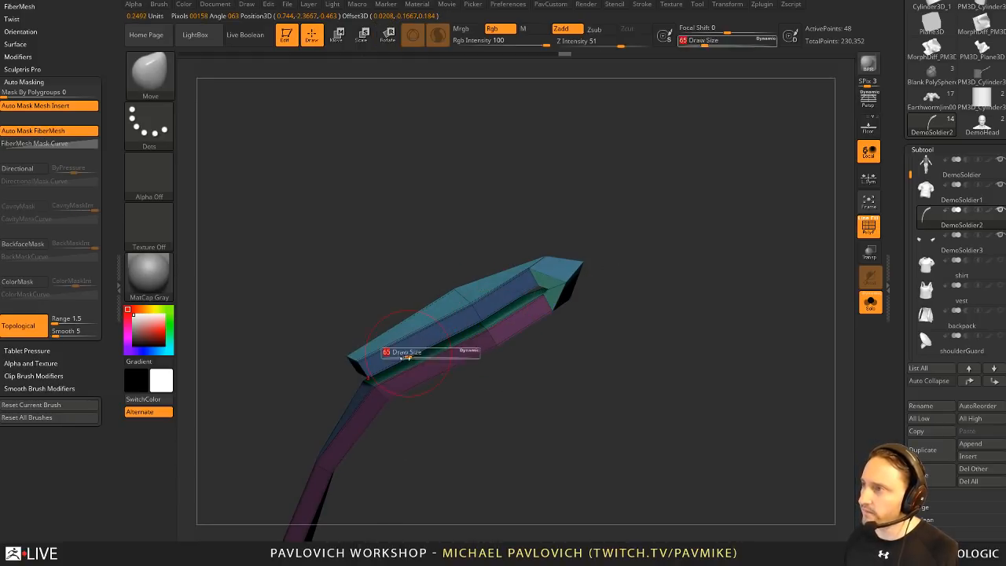
left_click_drag(423, 357, 430, 357)
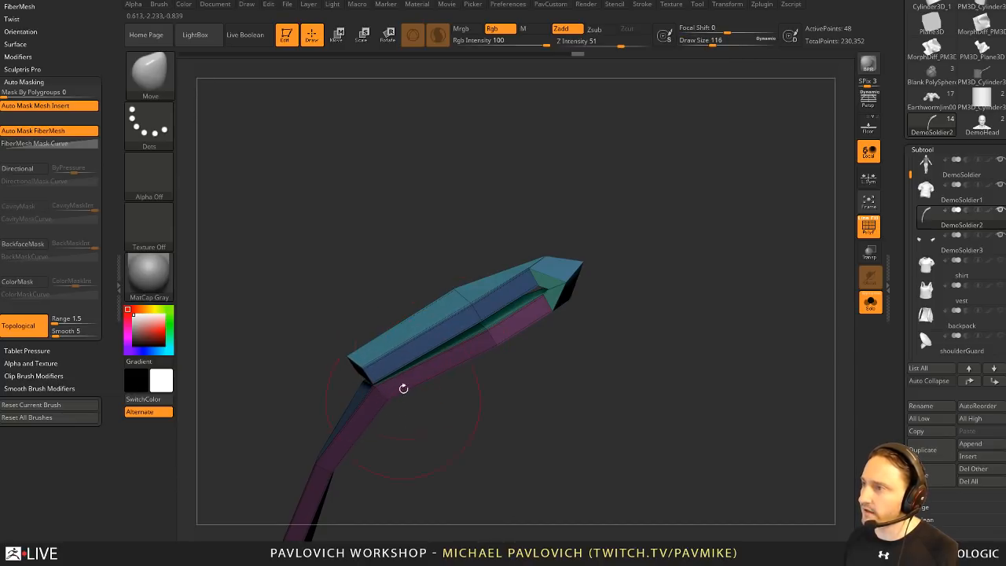
left_click_drag(503, 239, 528, 245)
left_click_drag(348, 360, 341, 367)
Step: Crease the strap along its polygroup borders with Crease PG and preview it with Dynamic Subdiv
mouse_move(590, 286)
left_mouse_down()
mouse_move(568, 295)
mouse_move(630, 322)
left_mouse_up()
key("space")
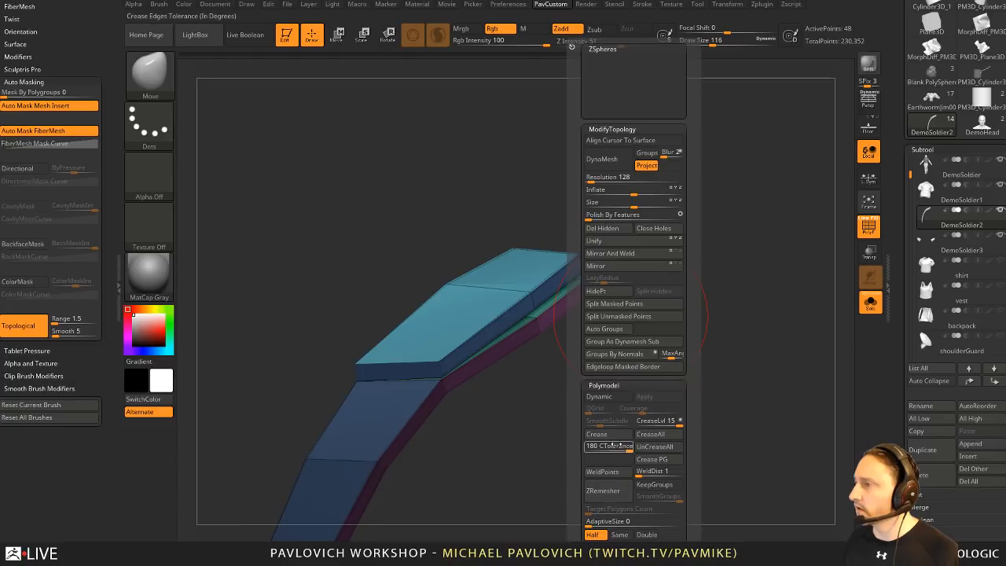
left_click(658, 459)
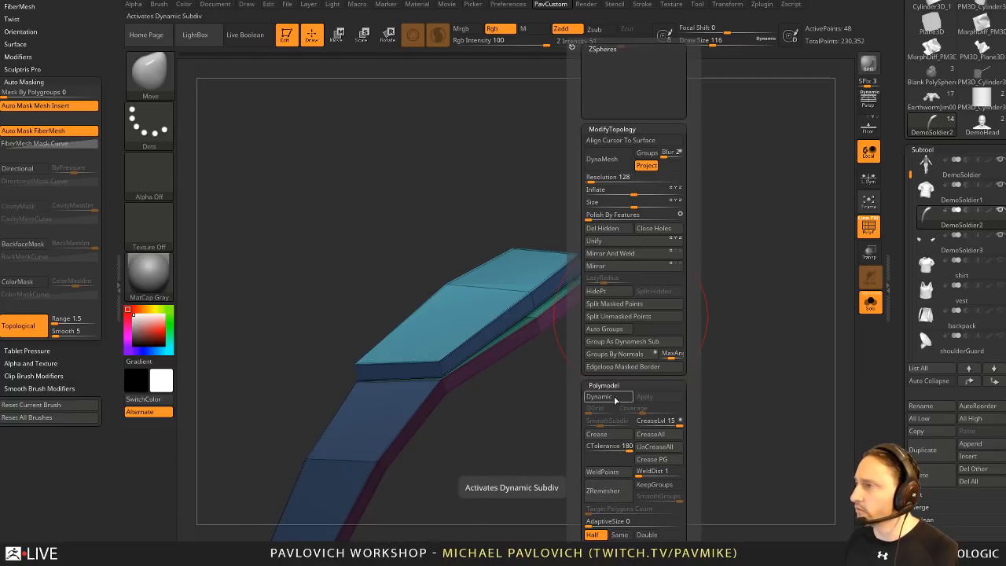
key("d")
Step: Switch to ZModeler at draw size 29 and set its edge action to Crease with EdgeLoop Complete as the target
key("s")
mouse_move(637, 368)
left_mouse_down()
mouse_move(626, 385)
mouse_move(625, 298)
left_mouse_up()
key("b")
key("z")
key("m")
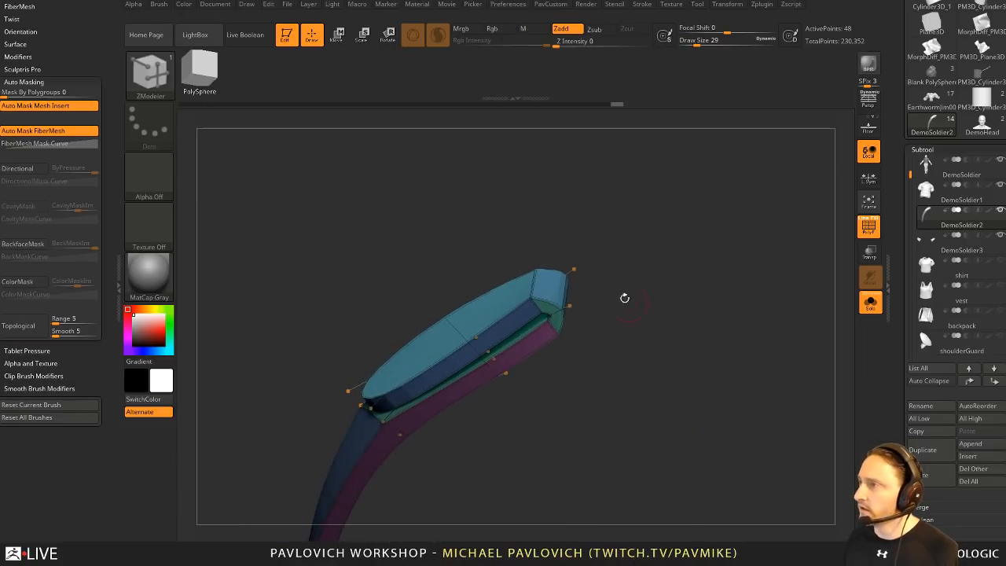
key("space")
left_click(446, 324)
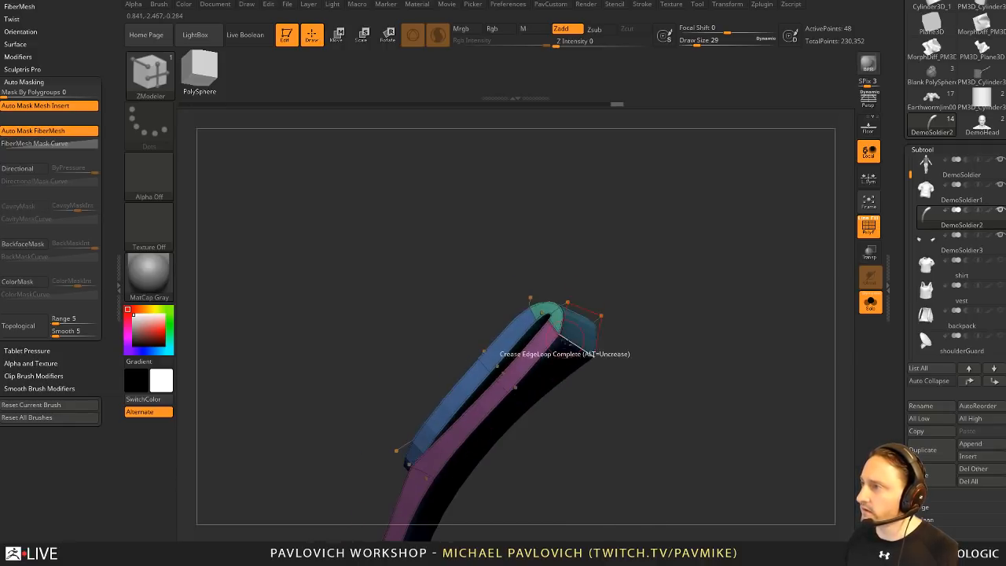
Step: Set the ZModeler crease target to a single edge and crease the short corner edge at the flap's free end
left_click_drag(622, 294, 604, 340)
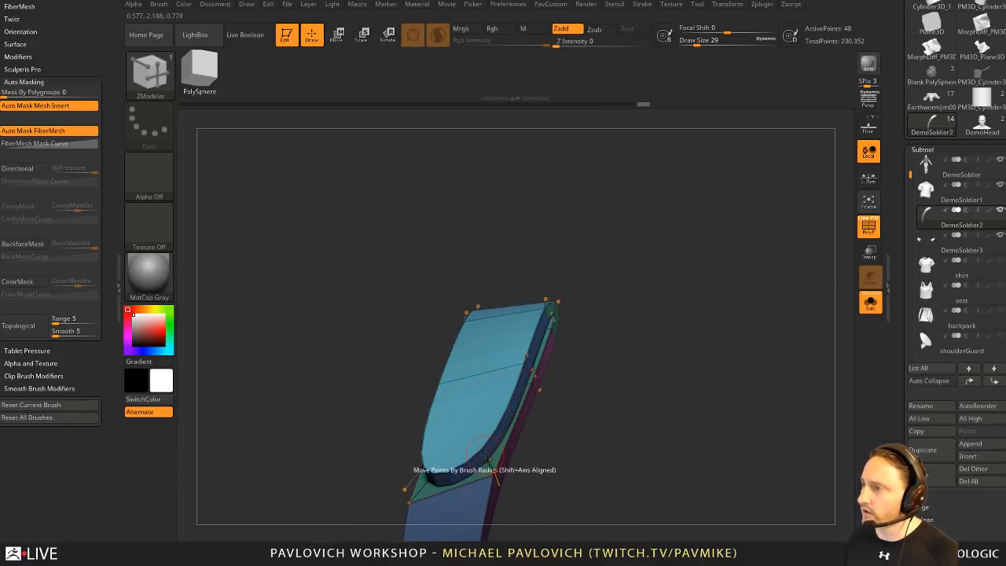
left_click_drag(582, 396, 565, 408)
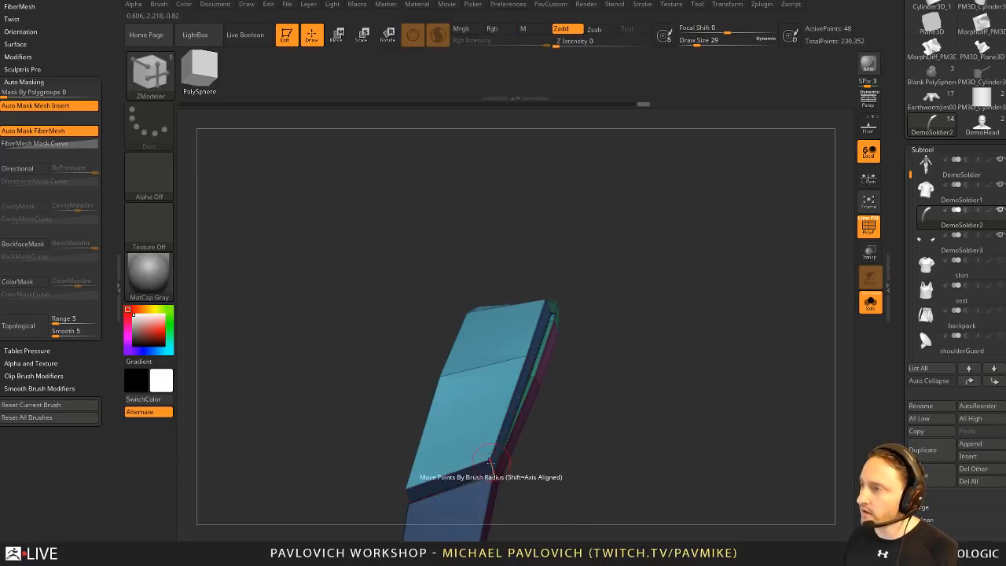
key("space")
left_click(383, 392)
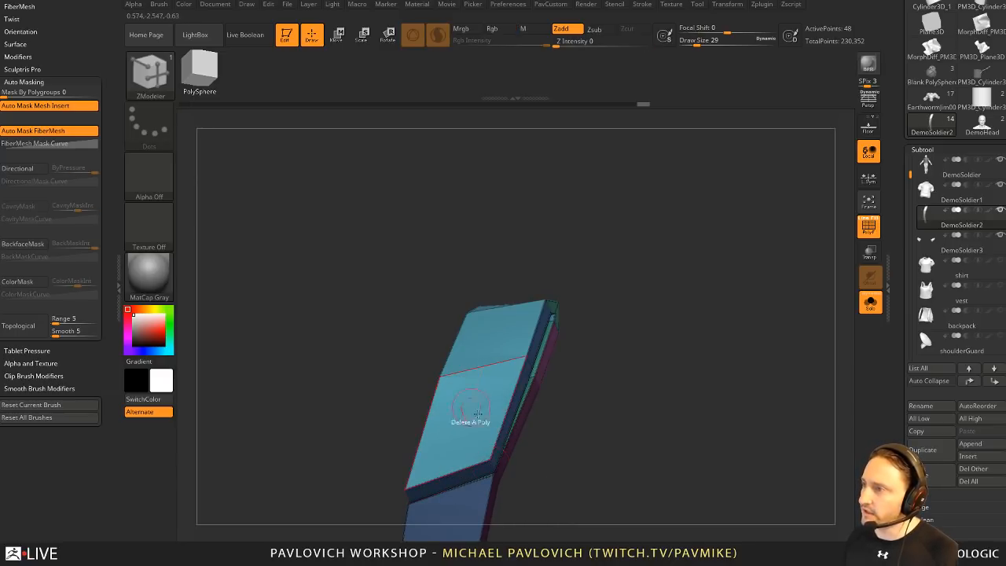
left_click_drag(590, 427, 465, 406)
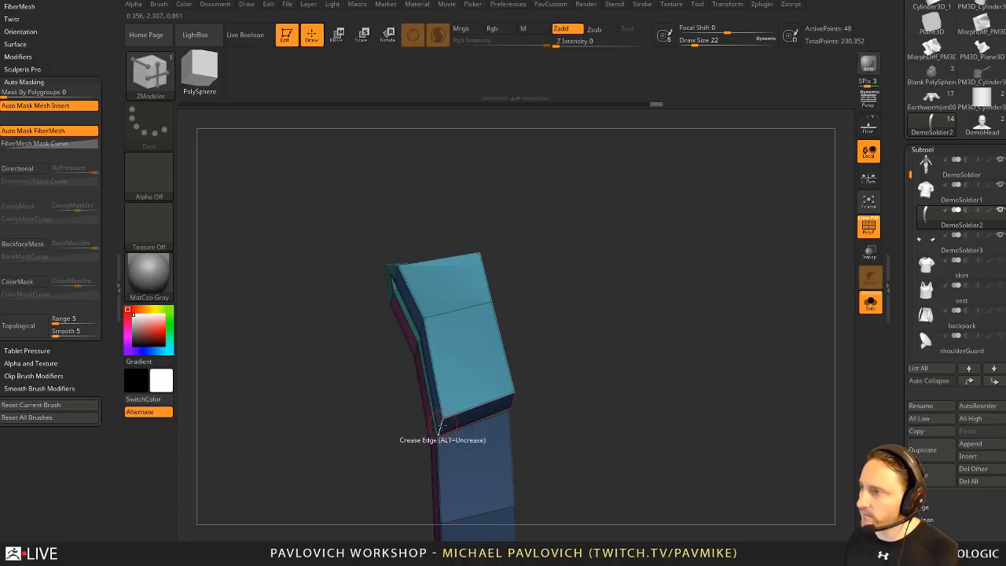
left_click(445, 420)
Step: Turn on Dynamic Subdiv for the creased strap and leave Solo mode to show the whole soldier
left_click_drag(669, 359, 663, 341, "alt")
key("d")
left_click(618, 181)
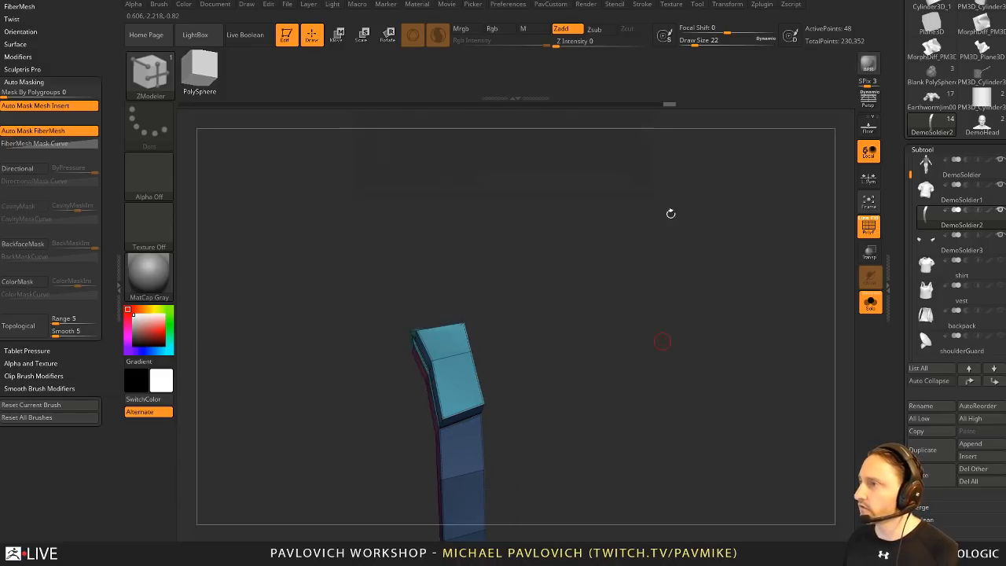
left_click(870, 302)
Step: Set the strap's crease level to 3 and turn off the PolyFrame display
left_click_drag(805, 259, 764, 277)
key("3")
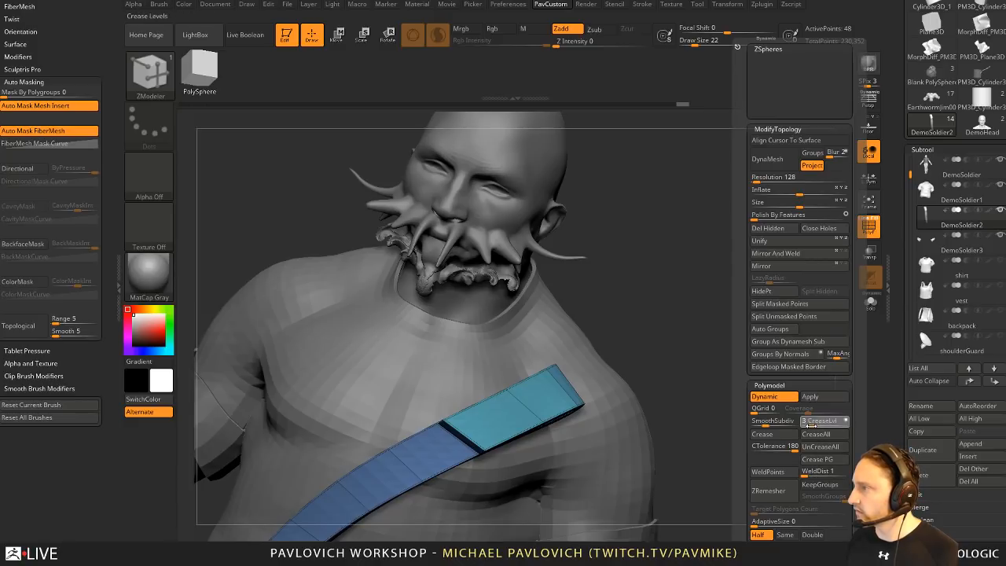
left_click_drag(737, 318, 531, 432, "alt")
key("shift+f")
Step: Inspect how the strap sits on the soldier's chest from the front and the side
mouse_move(627, 374)
left_mouse_down("alt")
mouse_move(727, 320)
mouse_move(732, 290)
left_mouse_up("alt")
key("s")
left_click_drag(733, 289, 722, 287)
left_click_drag(703, 267, 742, 292)
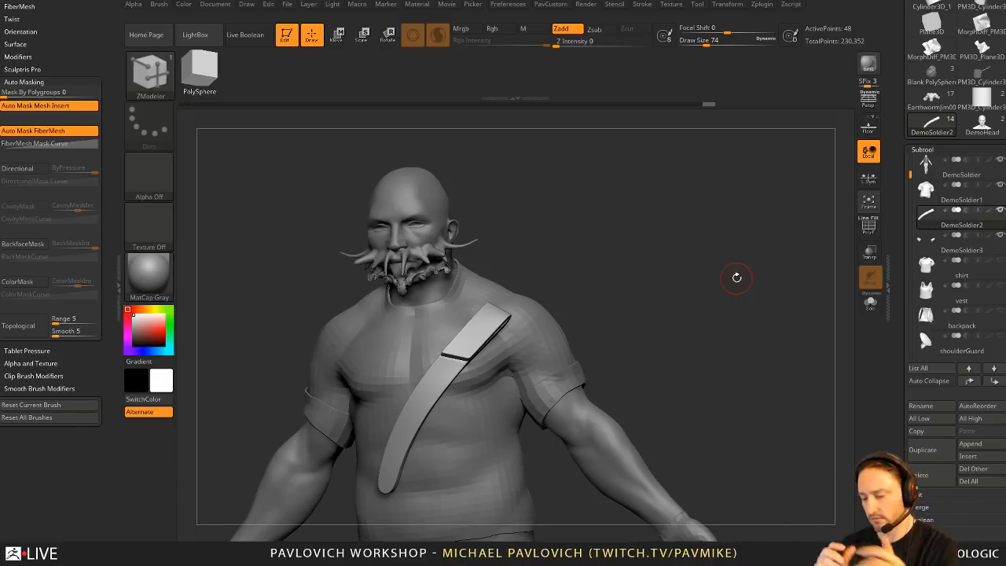
left_click_drag(737, 277, 686, 292)
key("s")
mouse_move(701, 298)
left_mouse_down("alt")
mouse_move(684, 311)
mouse_move(681, 289)
left_mouse_up("alt")
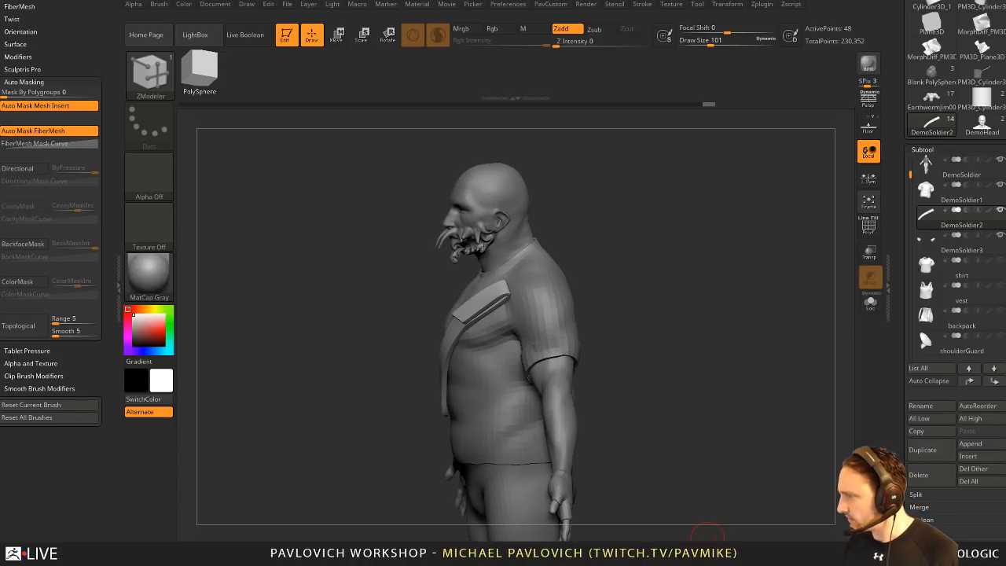
Step: Switch to the web browser, open the Commander - High Res Process artwork on ArtStation and examine its character images
key("alt+Tab")
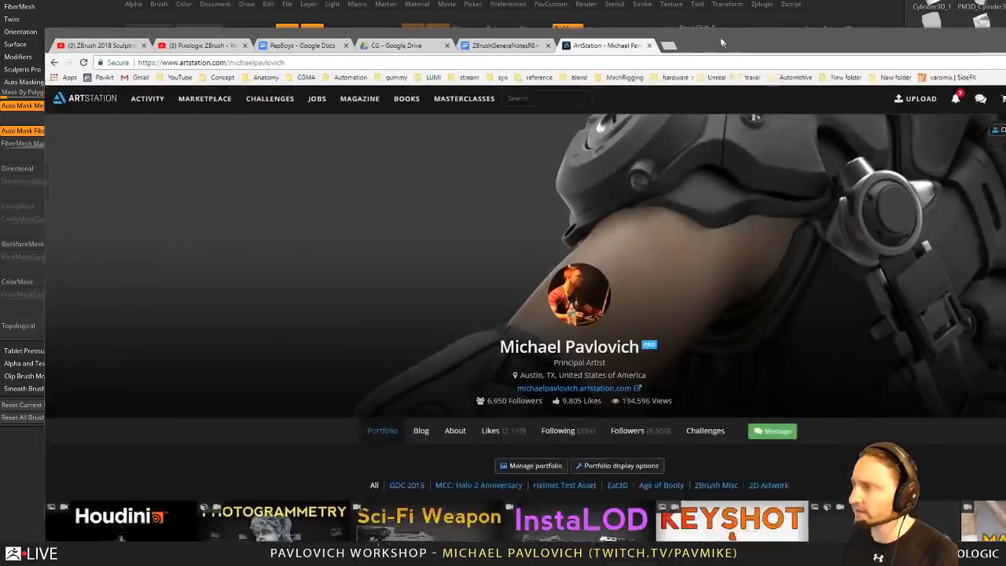
scroll(337, 278, "down", 3)
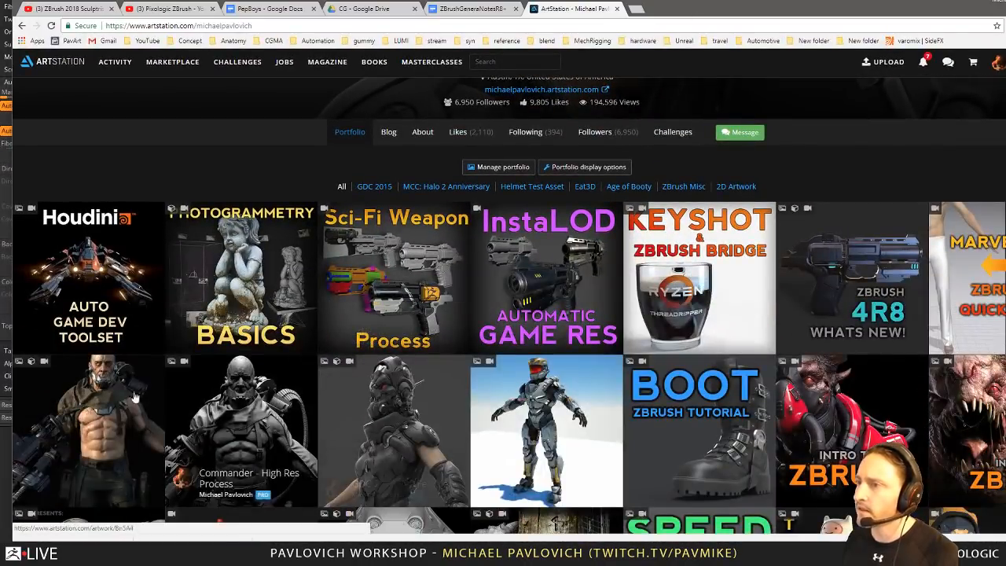
left_click(240, 476)
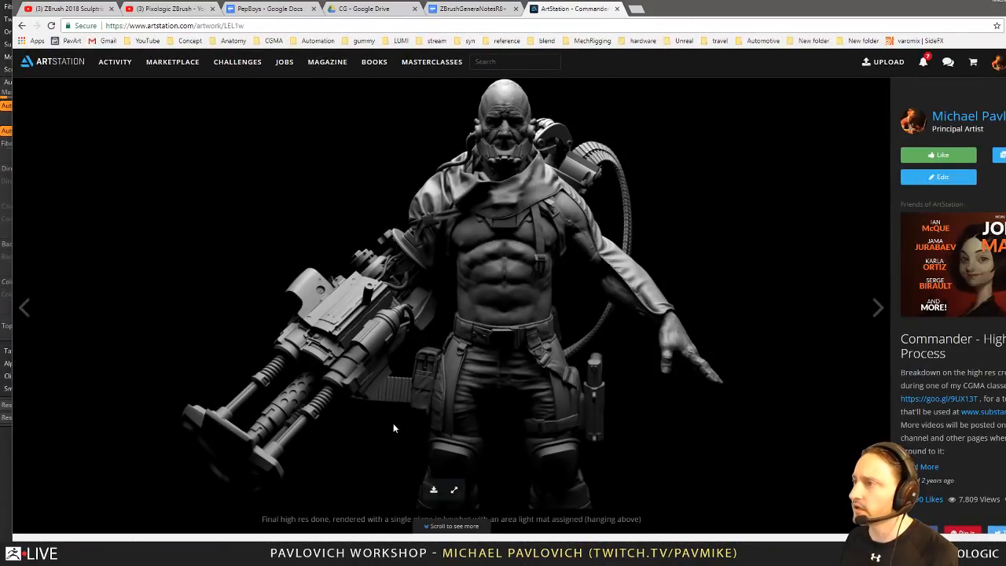
left_click(280, 24)
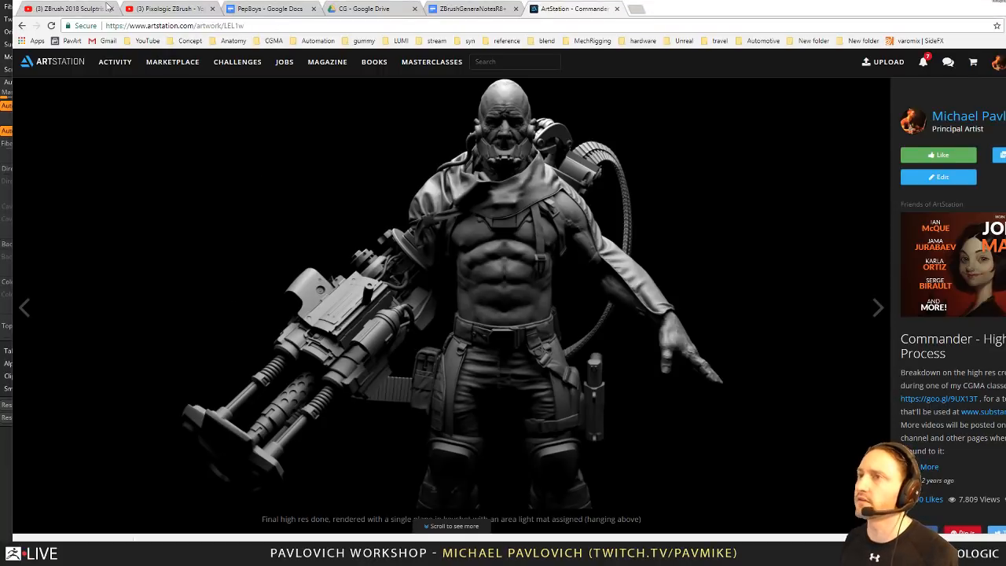
scroll(360, 262, "down", 15)
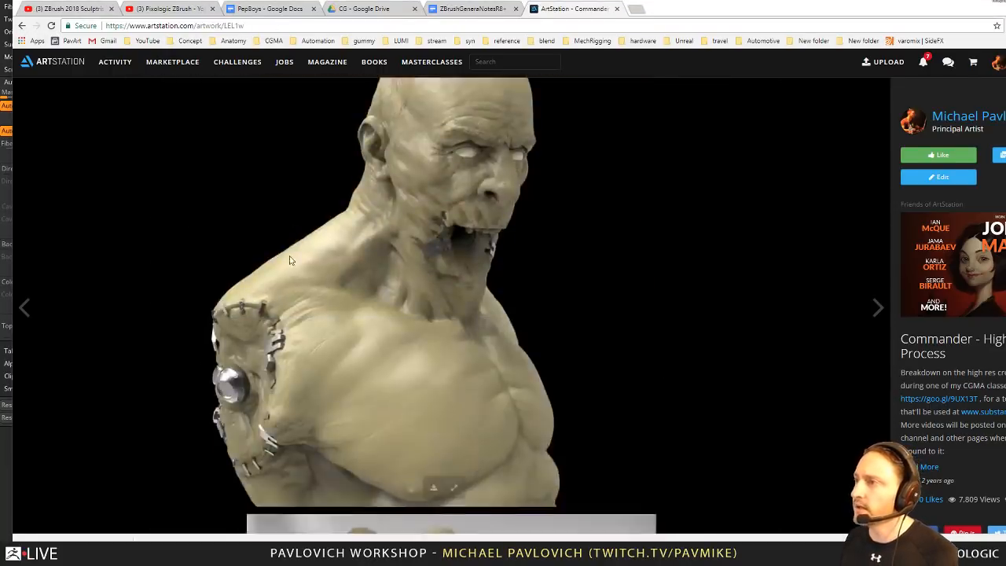
scroll(296, 275, "down", 10)
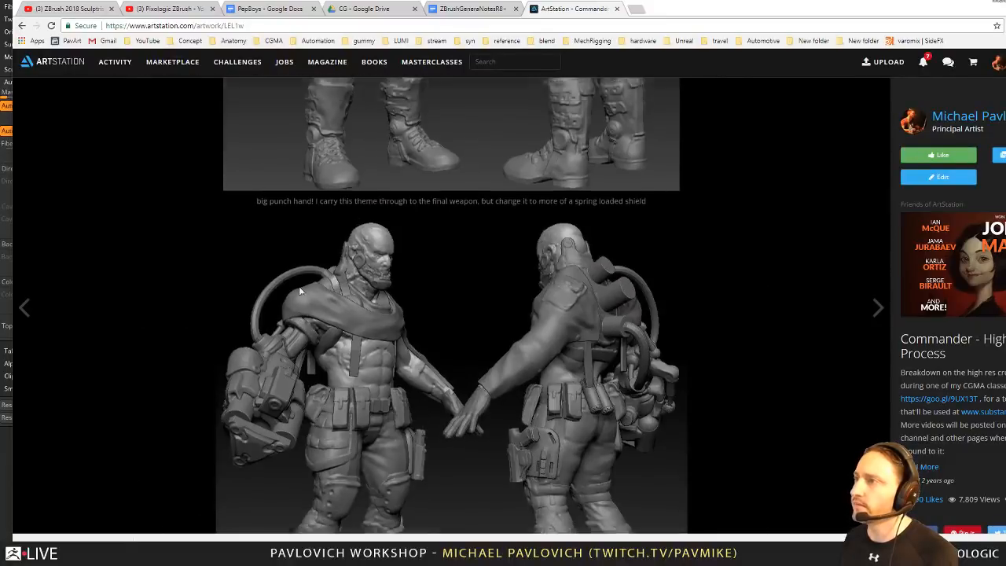
scroll(299, 286, "down", 4)
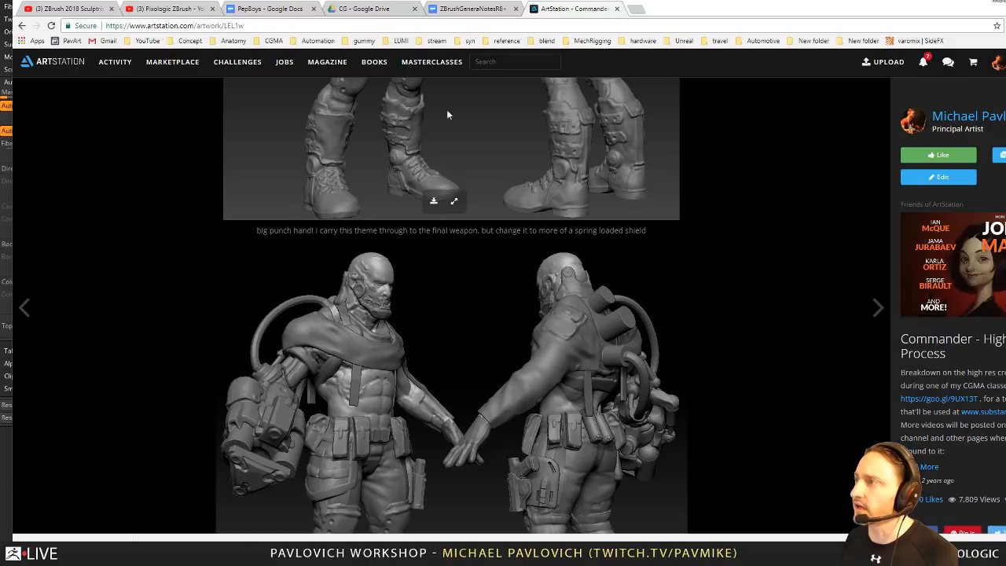
Step: Return to the ArtStation portfolio and open the Boot ZBrush Tutorial artwork
left_click(22, 25)
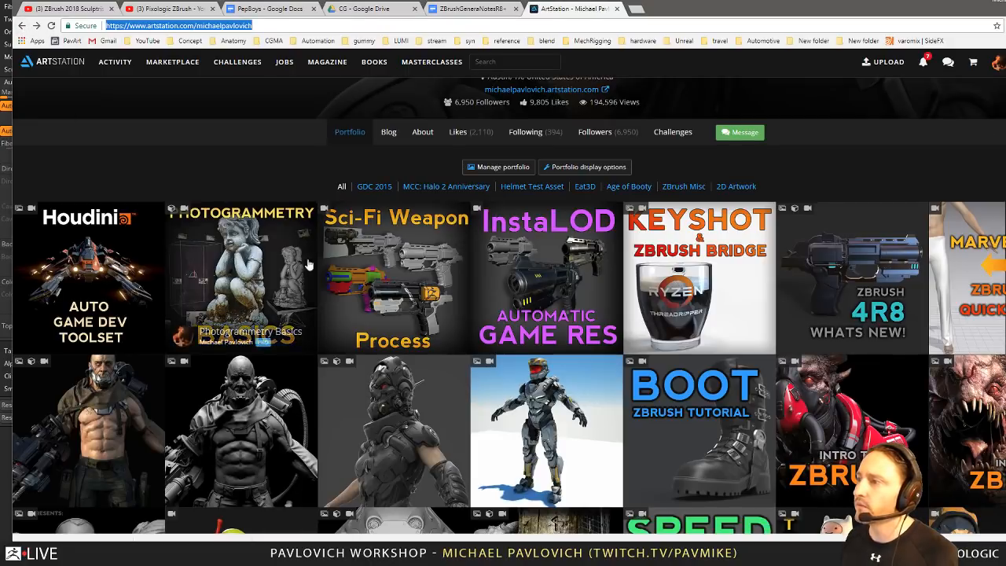
scroll(309, 265, "down", 2)
left_click(714, 309)
left_click(268, 26)
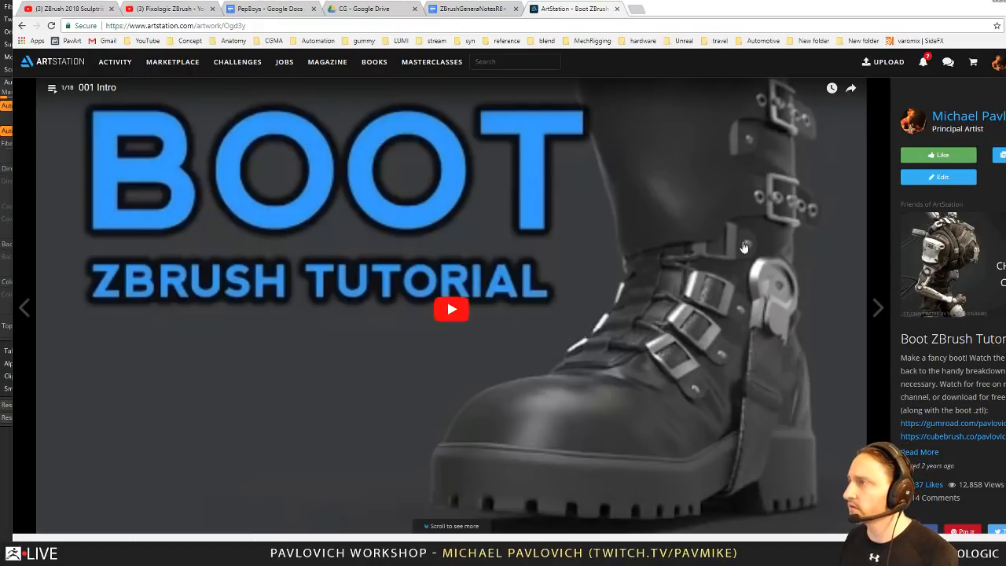
Step: Examine the boot artwork's renders, comparing the straps and buckles between the base and detailed versions
scroll(361, 307, "down", 10)
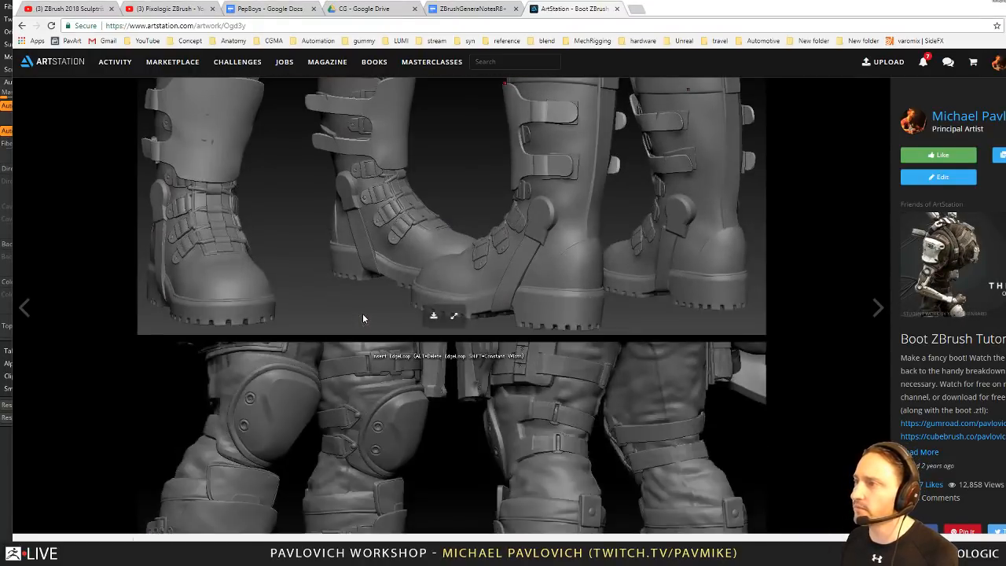
scroll(363, 312, "up", 4)
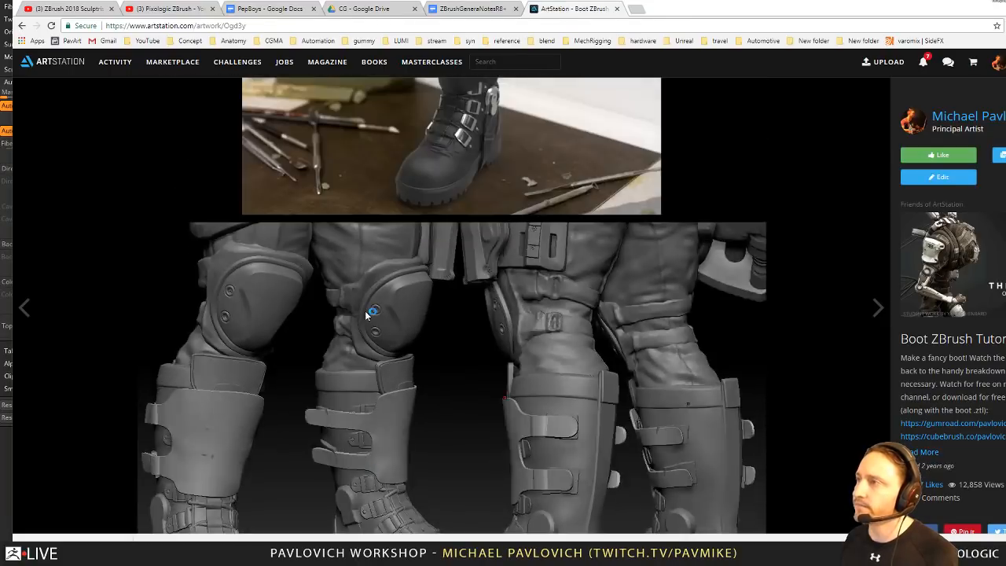
scroll(365, 311, "up", 4)
scroll(407, 267, "down", 6)
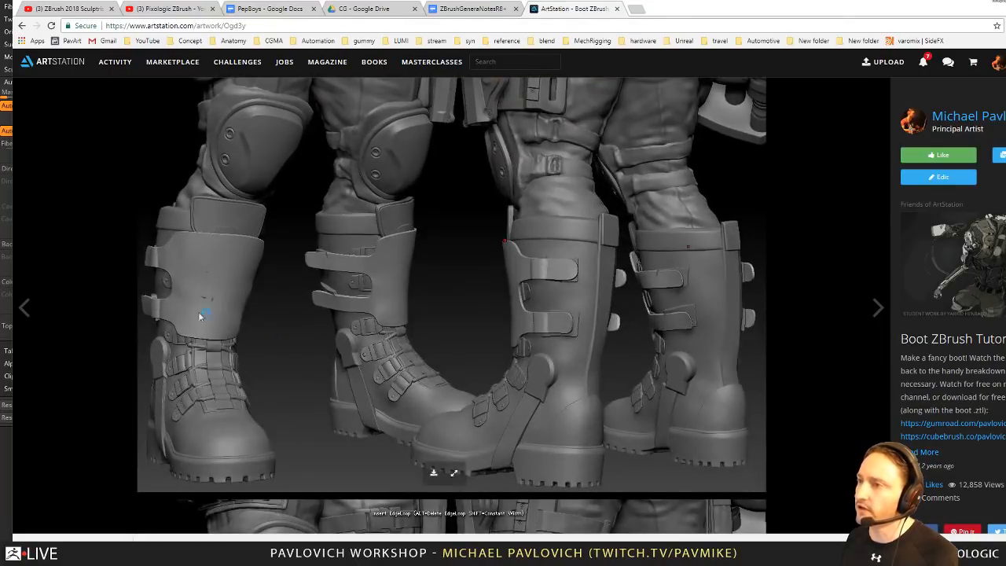
scroll(510, 382, "down", 4)
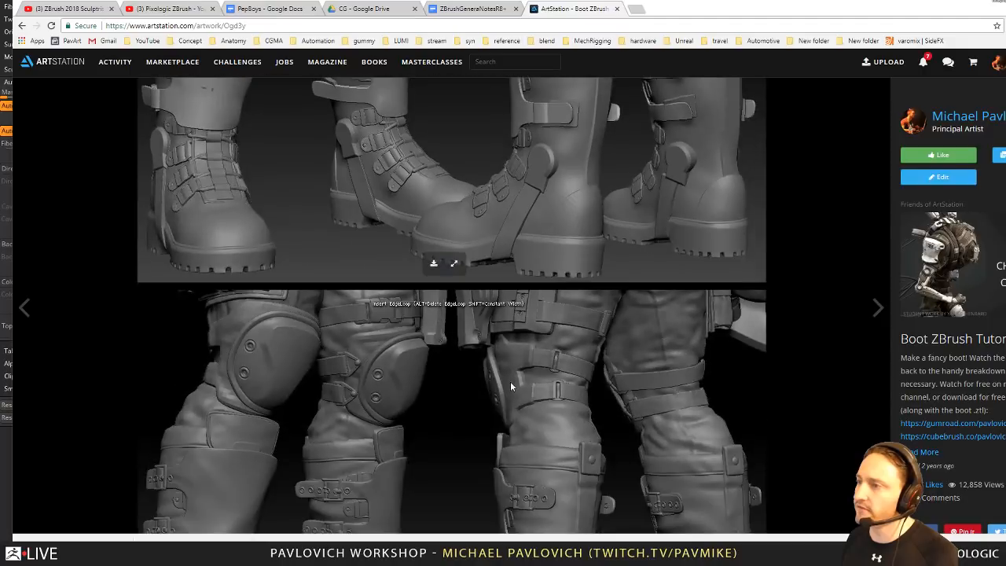
scroll(510, 383, "up", 1)
scroll(510, 381, "down", 2)
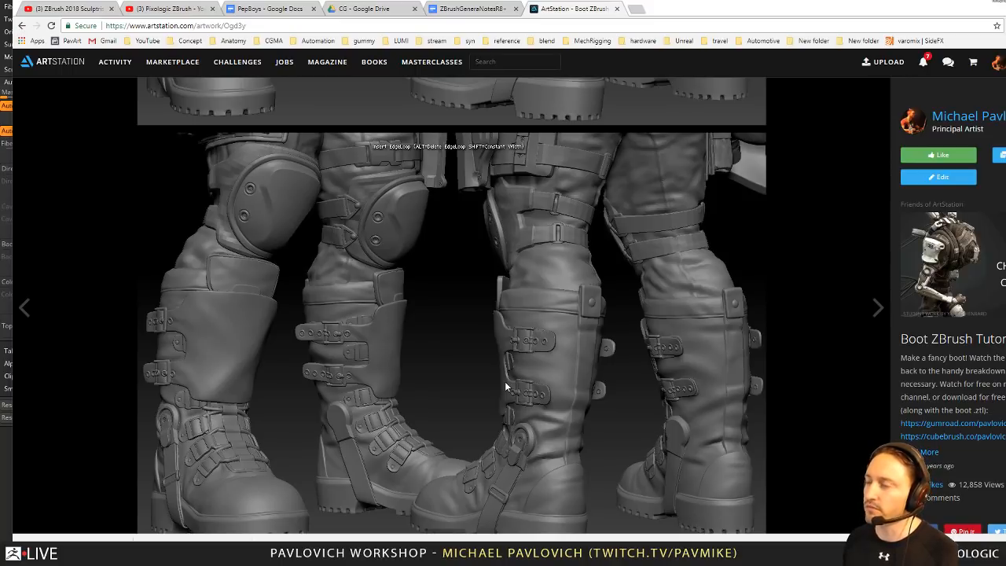
scroll(504, 381, "down", 6)
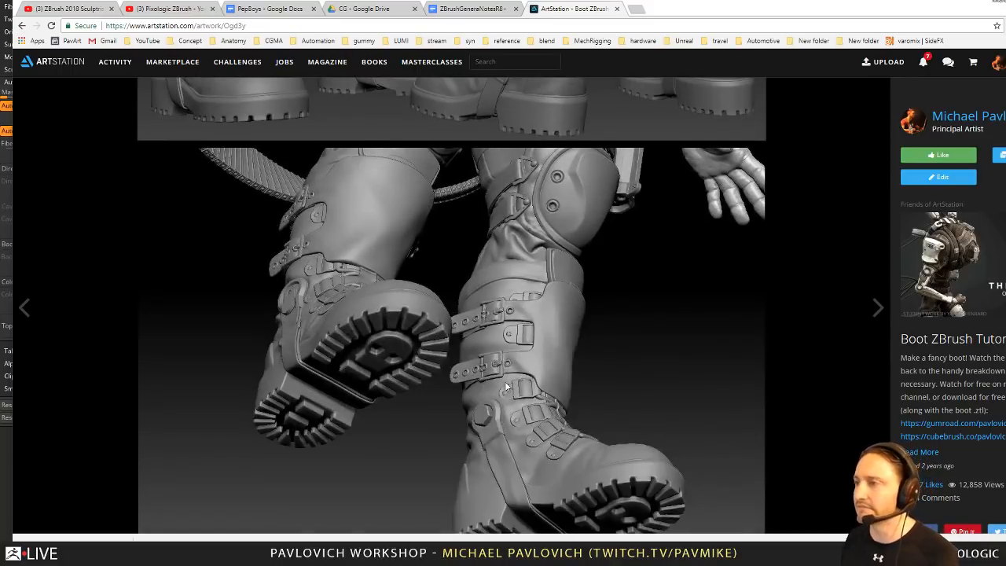
scroll(504, 381, "up", 8)
Step: Switch back to ZBrush, turn the soldier to a front view and select the IMM Curve brush
left_click_drag(672, 7, 707, 550)
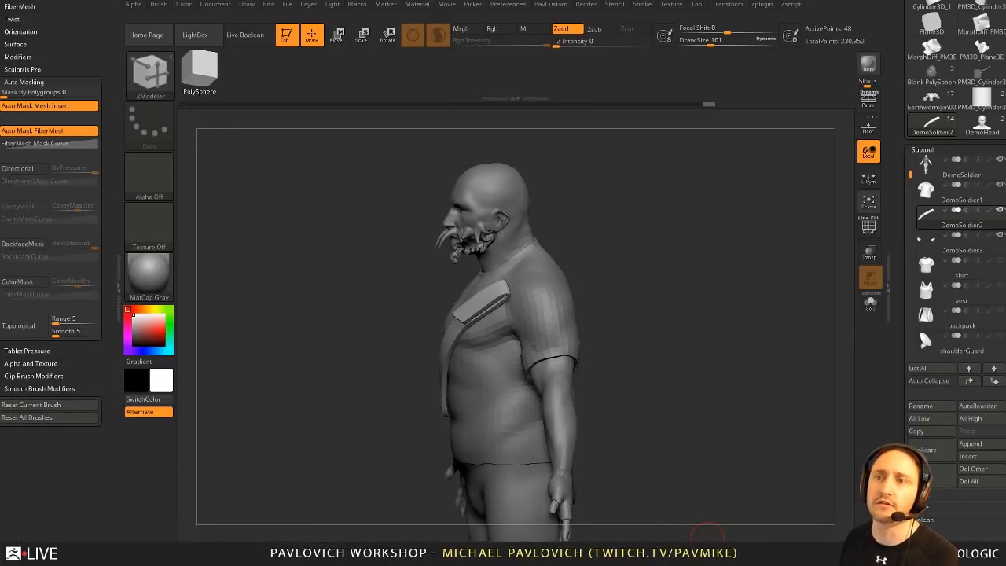
key("ctrl+s")
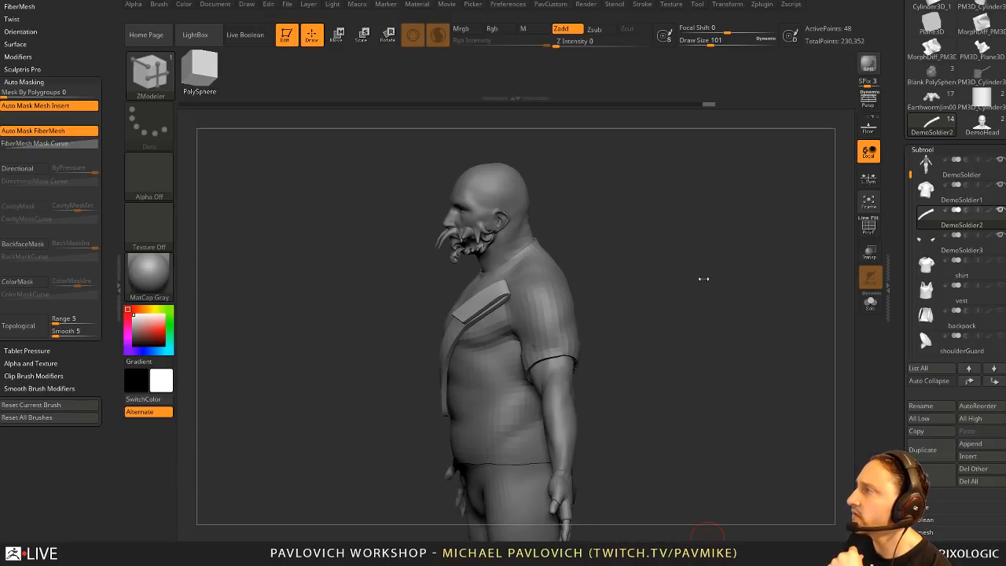
left_click_drag(703, 278, 737, 271)
key("b")
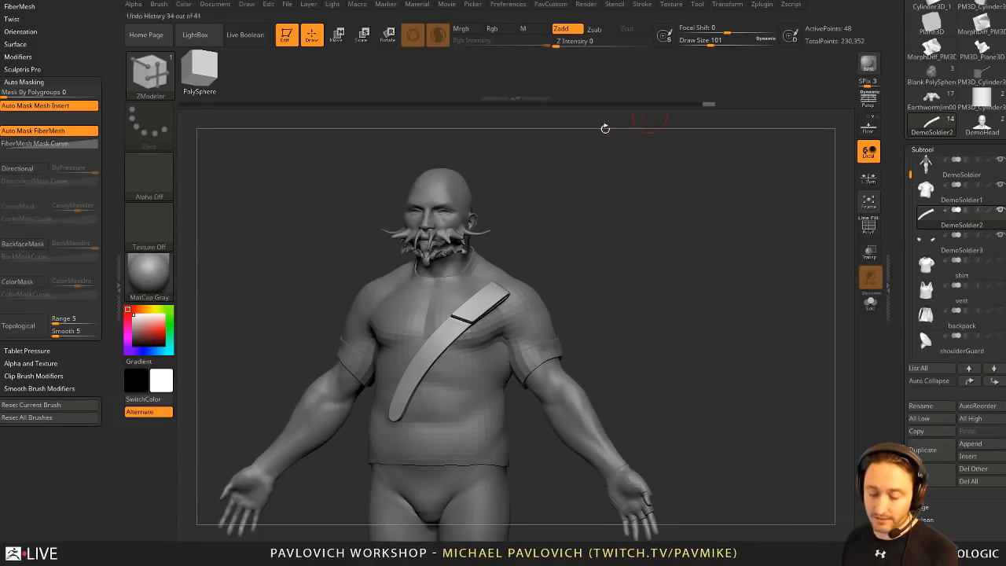
key("b")
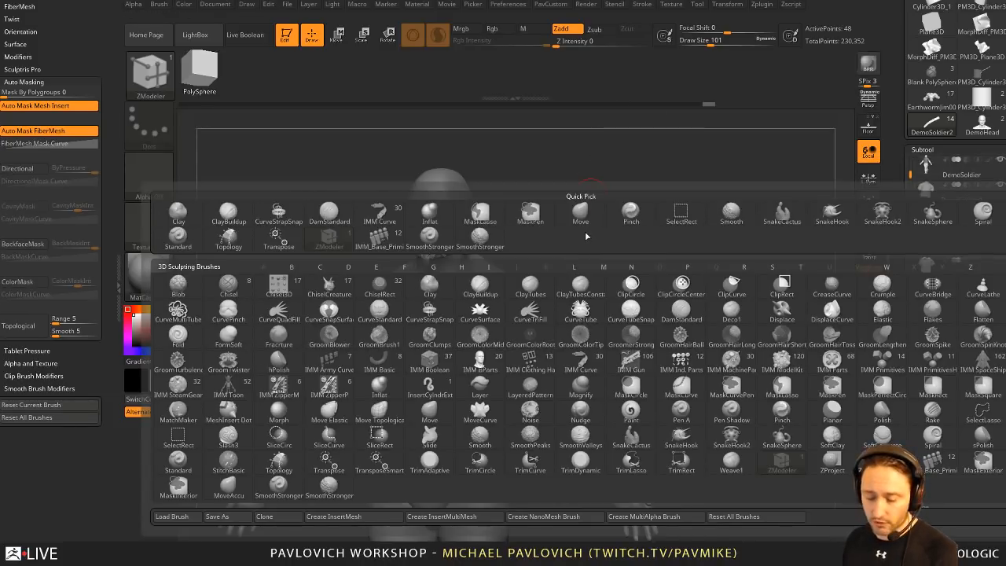
key("i")
key("u")
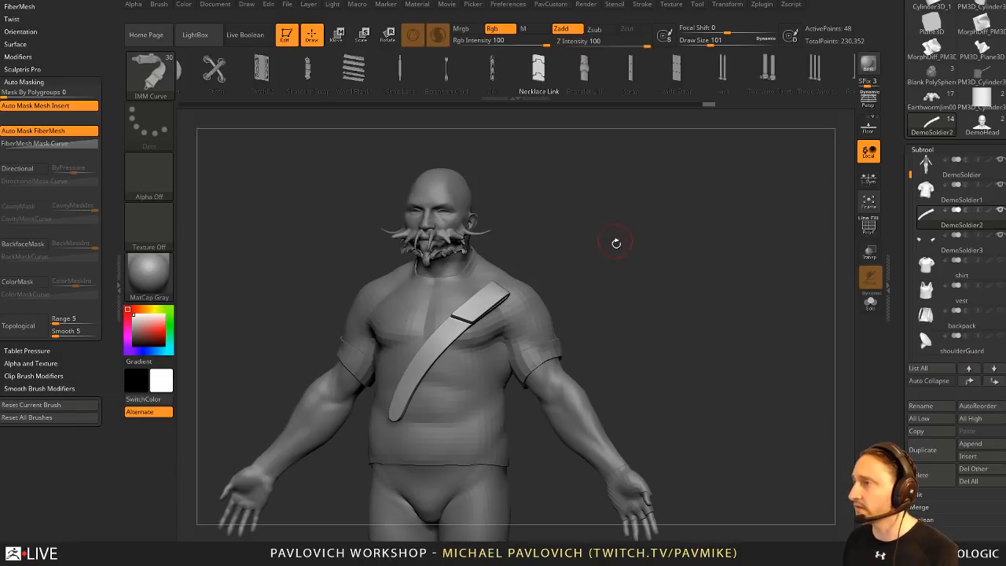
right_click_drag(627, 212, 614, 263, "ctrl")
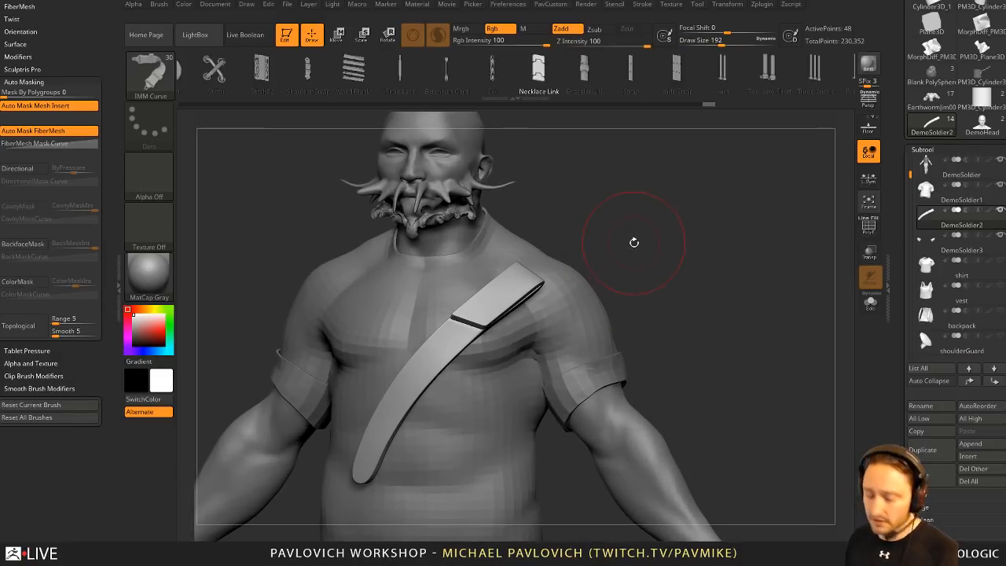
Step: Choose the Necklace Link insert mesh, activate the shirt subtool and draw a curve of links outward from the soldier's upper arm
key("m")
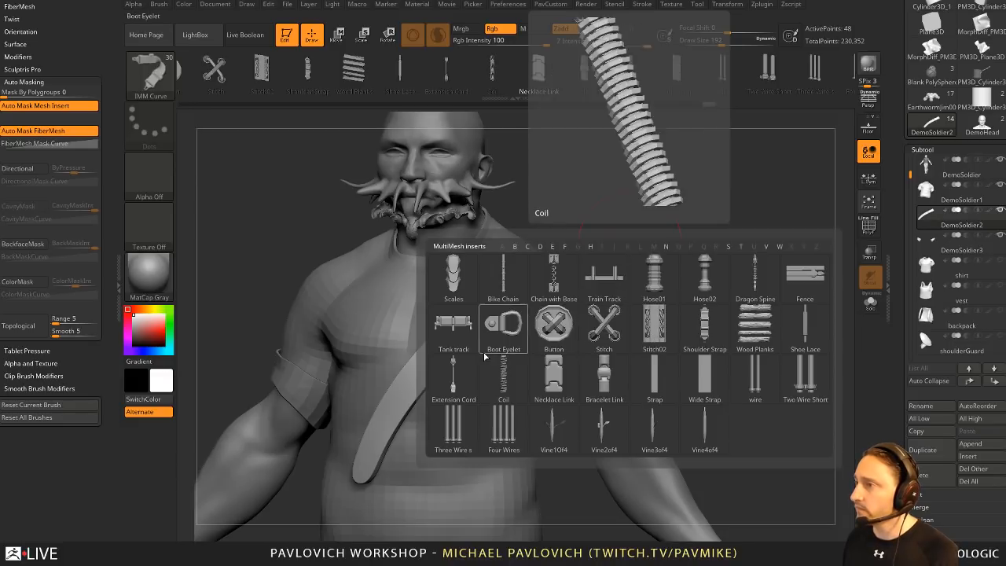
left_click(604, 381)
key("bracketright")
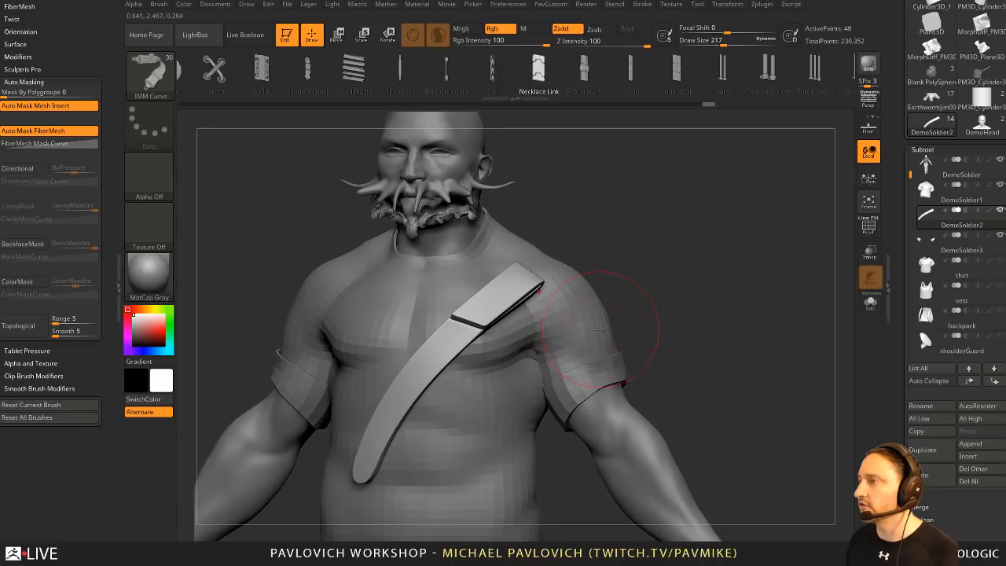
left_click(599, 327, "alt")
mouse_move(554, 332)
left_mouse_down()
mouse_move(709, 269)
mouse_move(727, 157)
left_mouse_up()
left_click_drag(786, 304, 743, 346, "alt")
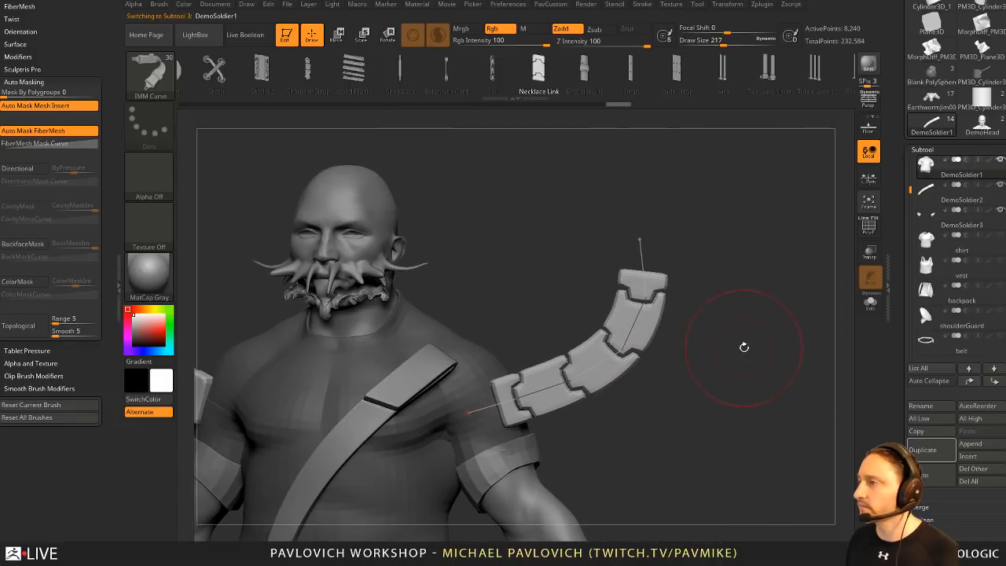
Step: Reduce the draw size to 124 and reshape the link curve into a hook beside the shoulder
key("s")
left_click_drag(685, 262, 675, 263)
left_click_drag(467, 412, 668, 153)
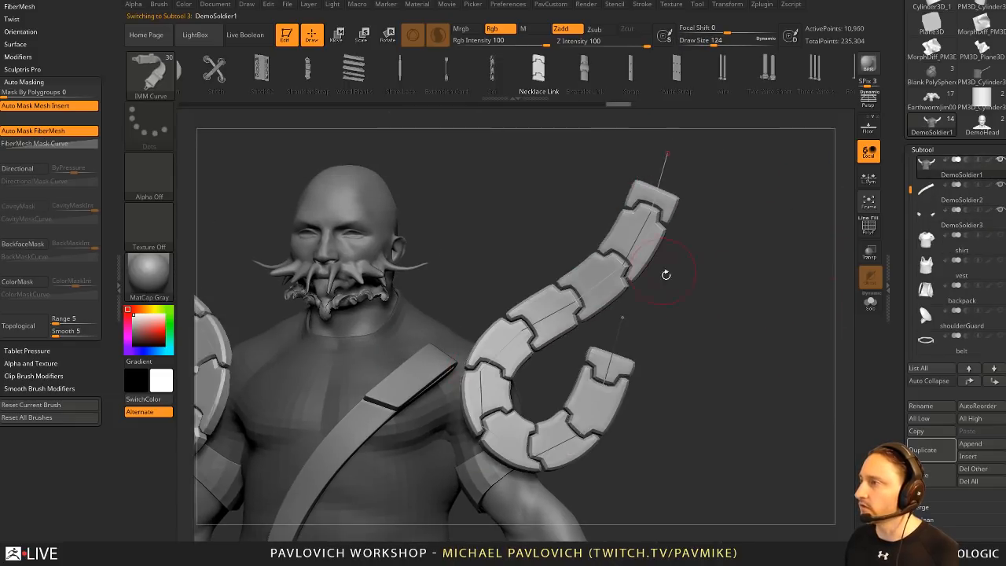
left_click_drag(417, 445, 773, 277, "alt")
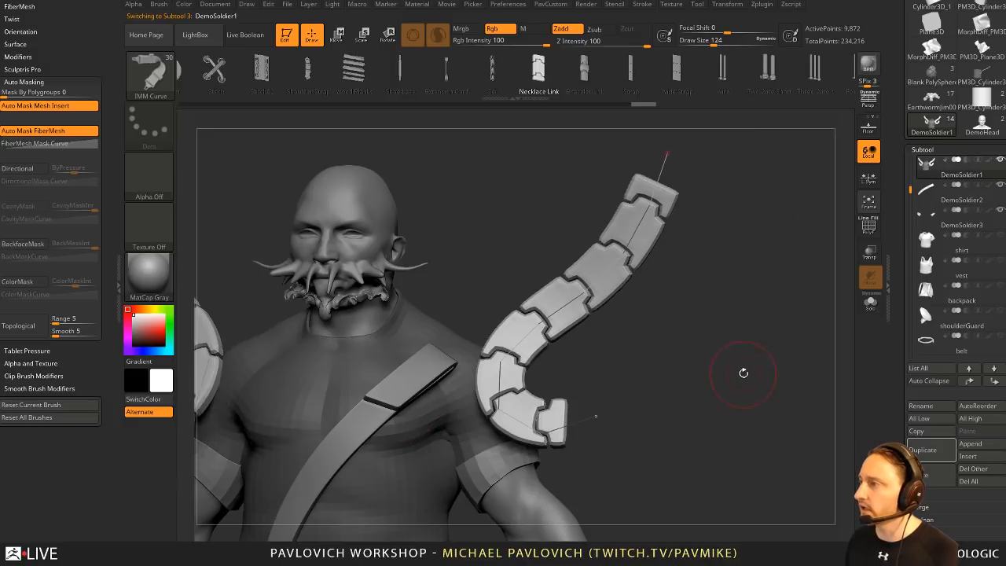
Step: Draw two more Necklace Link chains, one rising beside the neck and a long one running outward from the sleeve
left_click_drag(392, 338, 529, 154)
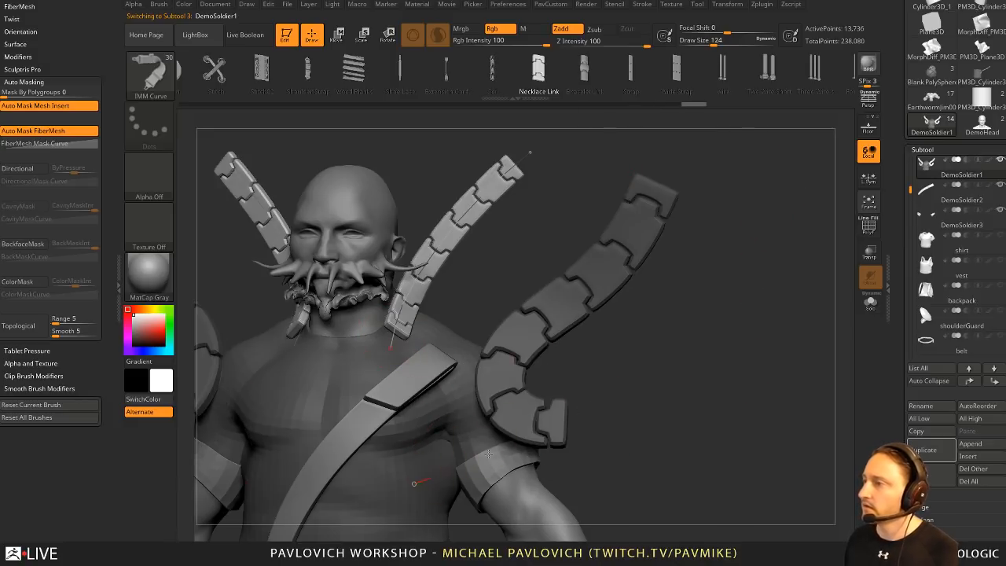
left_click_drag(488, 454, 795, 227)
mouse_move(772, 422)
left_mouse_down("alt")
mouse_move(743, 350)
mouse_move(762, 334)
left_mouse_up("alt")
Step: Resize the links of the sleeve chain by updating its curve with different draw sizes, ending at 68
key("s")
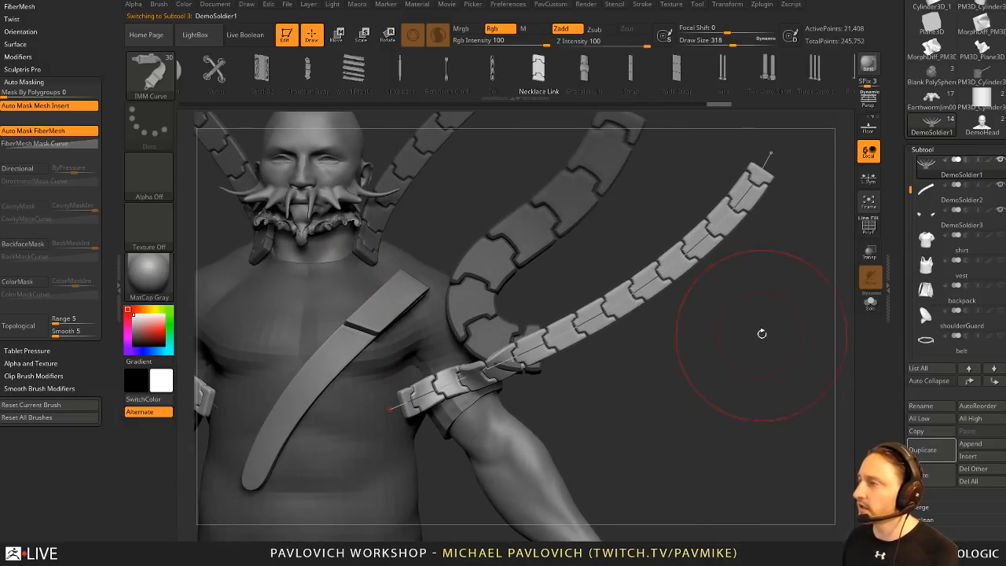
key("s")
mouse_move(701, 341)
left_mouse_down()
mouse_move(678, 343)
mouse_move(668, 283)
mouse_move(623, 285)
mouse_move(572, 323)
left_mouse_up()
left_click(658, 280)
key("s")
left_click(474, 281)
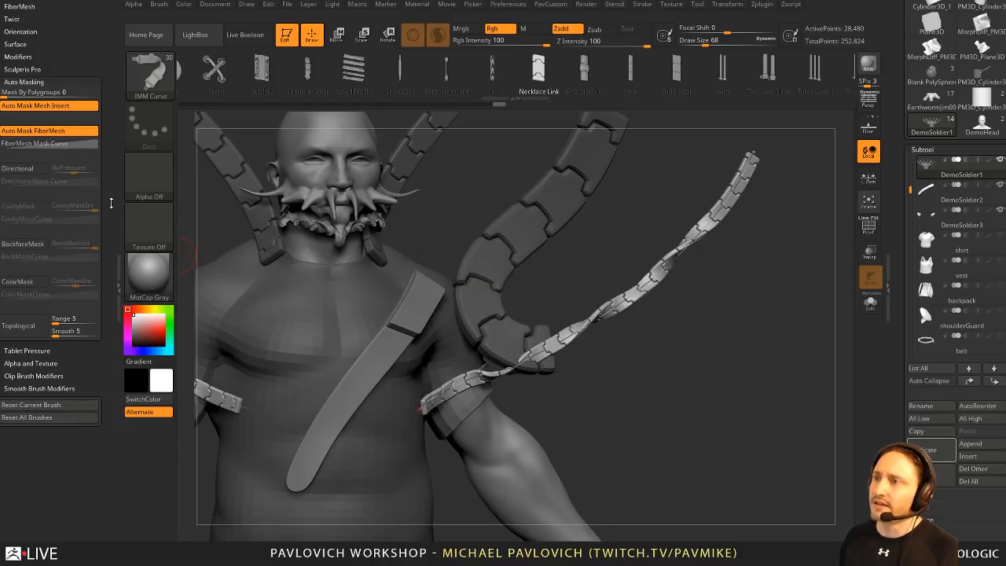
Step: Dock the Zplugin and Stroke palettes in the tray and bring the Stroke palette's Curve settings into view
left_click_drag(111, 202, 105, 351)
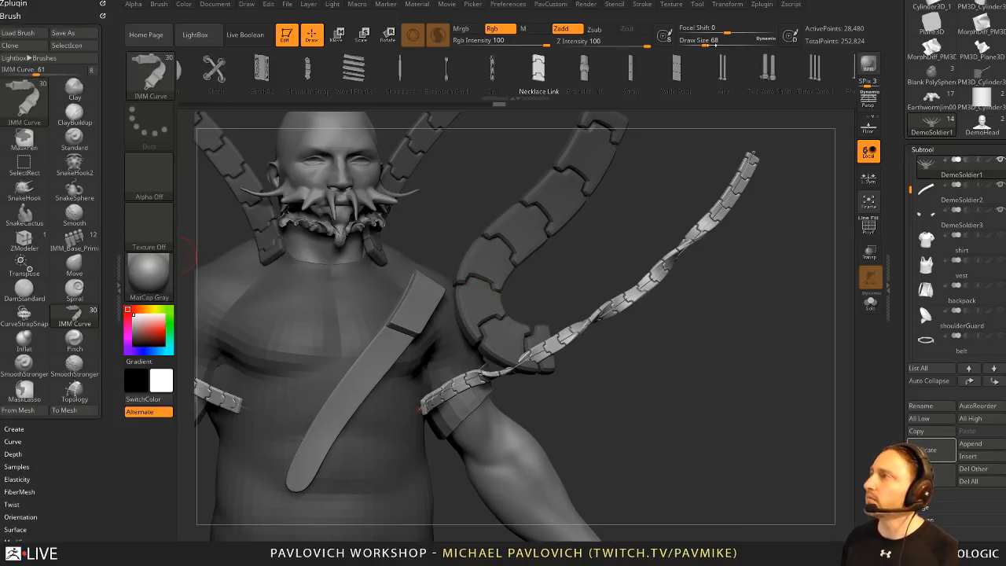
left_click(760, 10)
left_click_drag(755, 19, 115, 207)
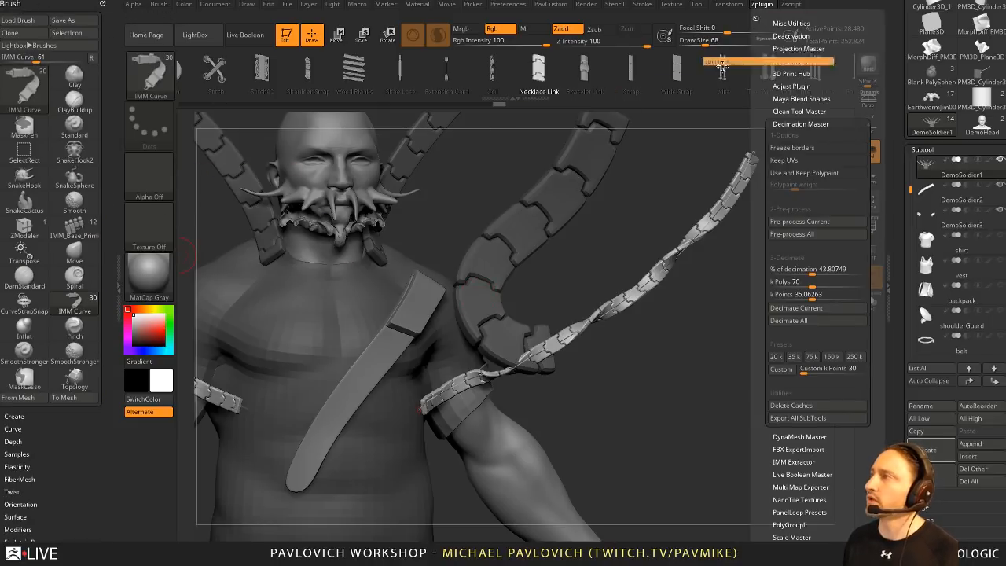
left_click(642, 4)
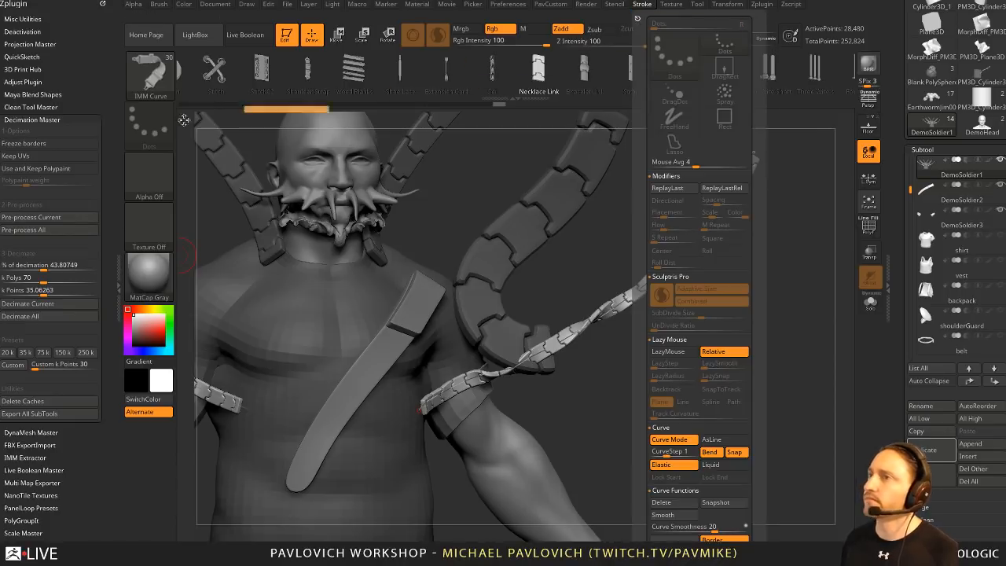
left_click_drag(634, 19, 85, 223)
left_click_drag(108, 371, 106, 296)
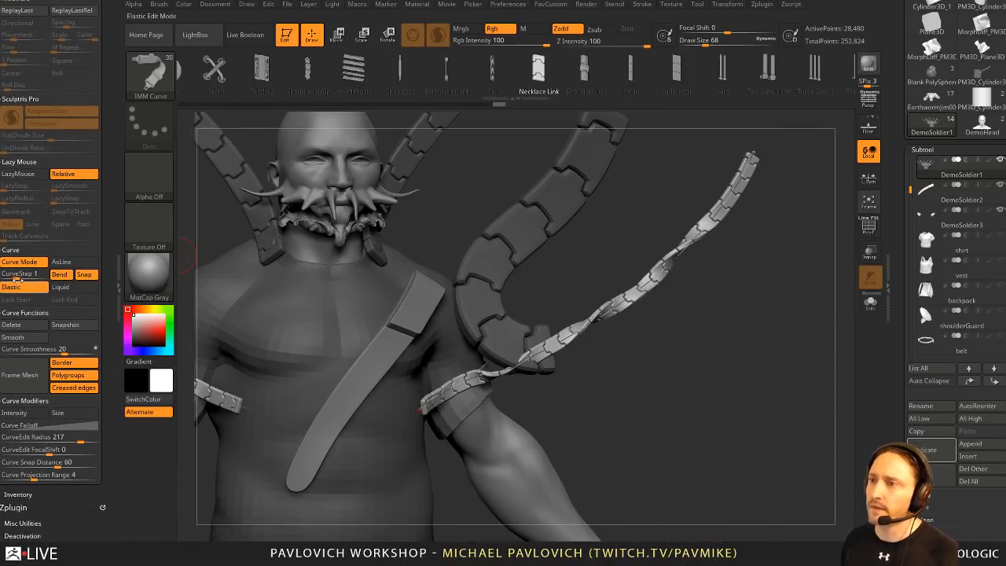
Step: Lower the draw size and pull the sleeve chain's curve into sharp zigzag bends in Elastic mode
key("ctrl")
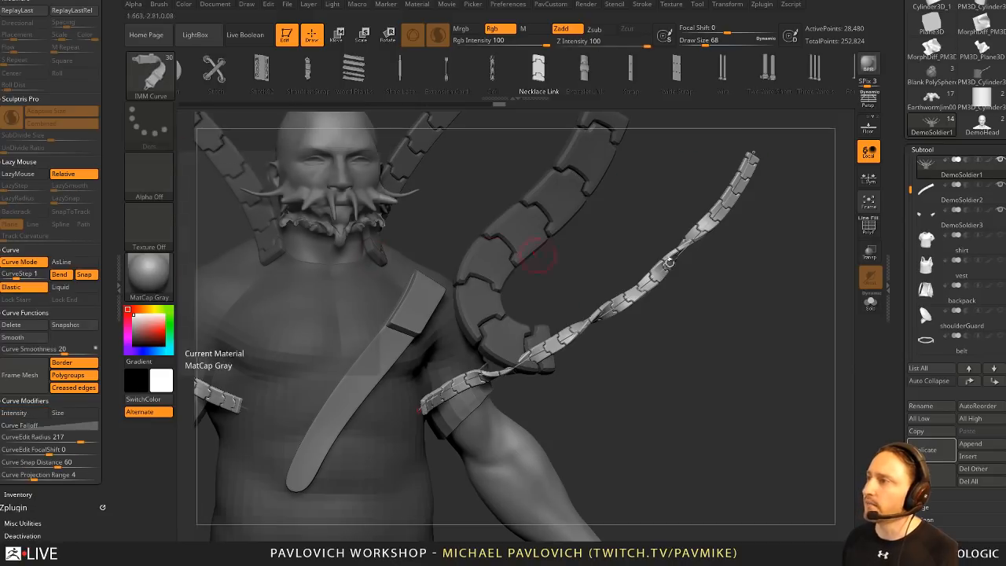
key("s")
mouse_move(702, 264)
left_mouse_down()
mouse_move(681, 262)
mouse_move(696, 252)
mouse_move(701, 263)
mouse_move(715, 253)
mouse_move(815, 267)
left_mouse_up()
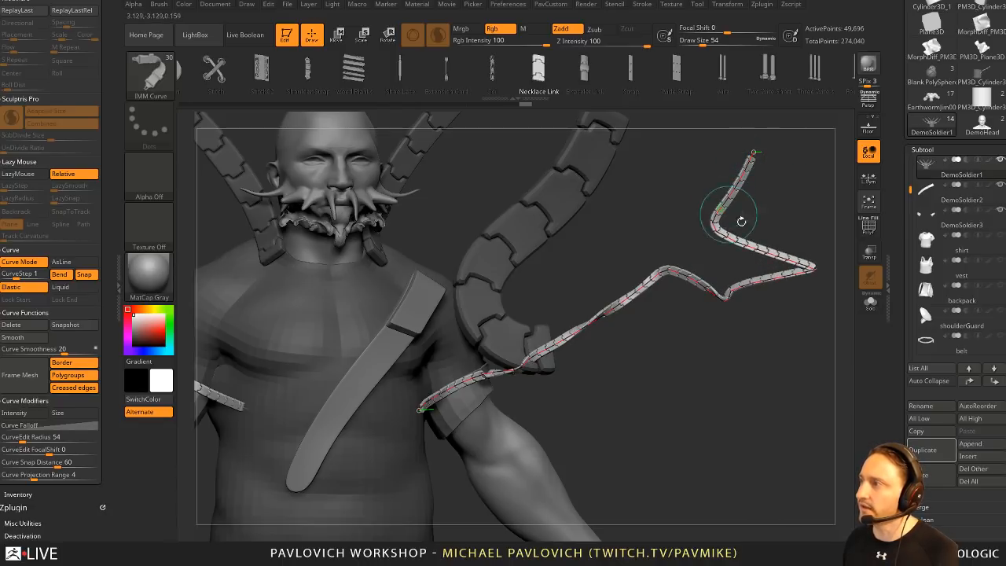
left_click_drag(741, 288, 753, 322)
left_click_drag(636, 291, 686, 356)
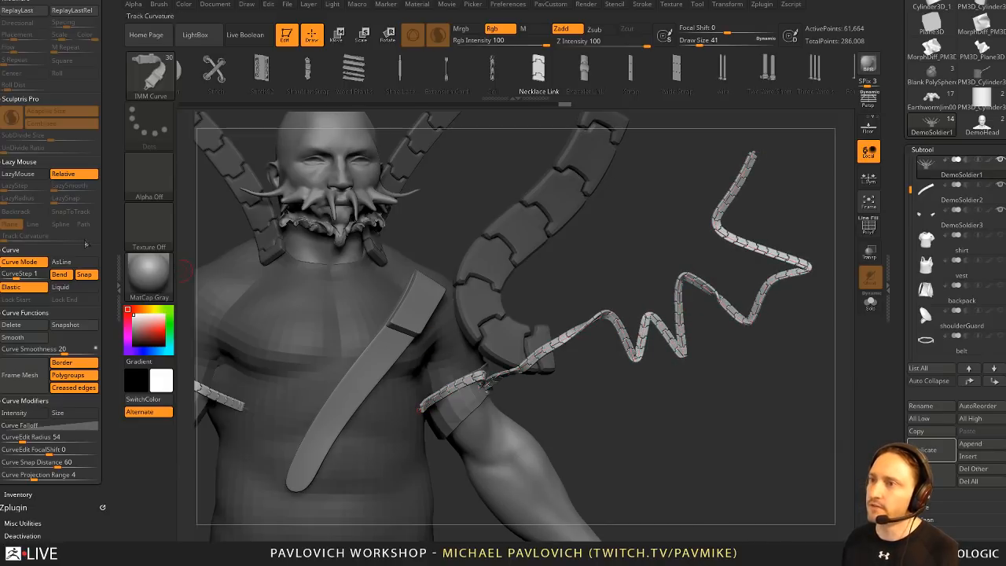
Step: Switch curve editing to Liquid and smooth the zigzags out of the sleeve chain's curve
key("ctrl")
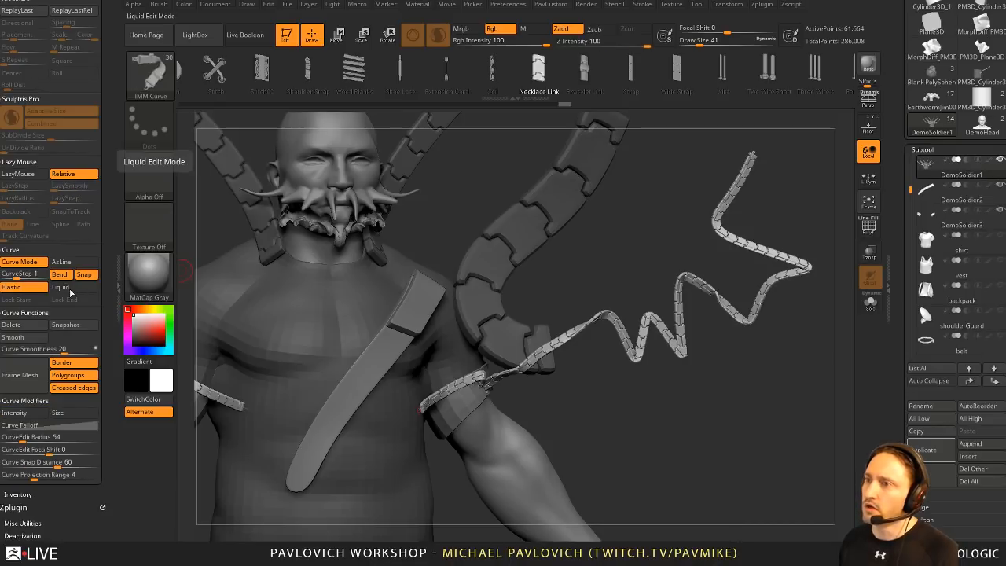
left_click(70, 289)
left_click_drag(674, 281, 698, 304, "shift")
mouse_move(440, 402)
left_mouse_down("shift")
mouse_move(579, 332)
mouse_move(680, 314)
mouse_move(722, 274)
mouse_move(737, 224)
mouse_move(719, 275)
mouse_move(551, 358)
left_mouse_up("shift")
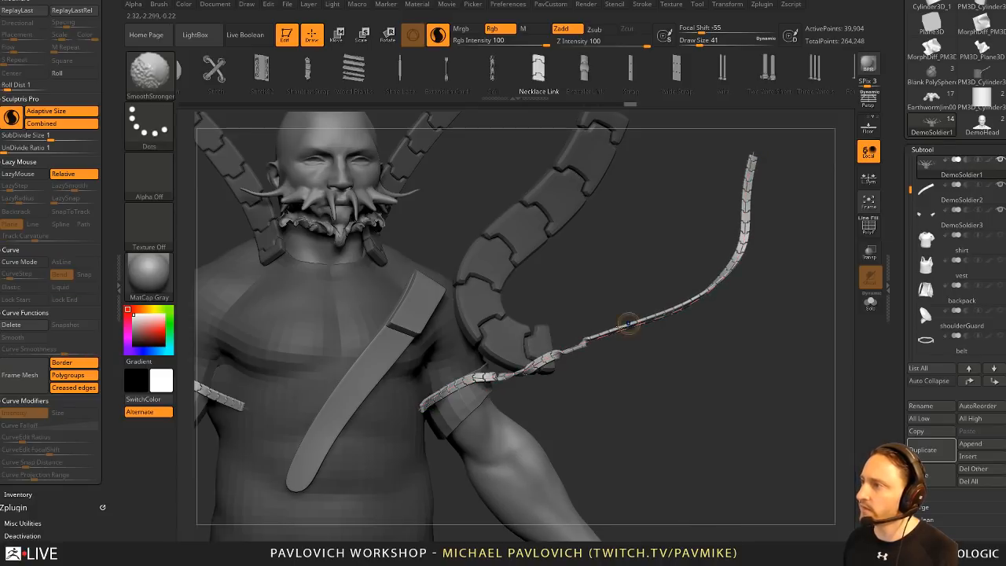
mouse_move(609, 334)
left_mouse_down("shift")
mouse_move(550, 358)
mouse_move(632, 332)
left_mouse_up("shift")
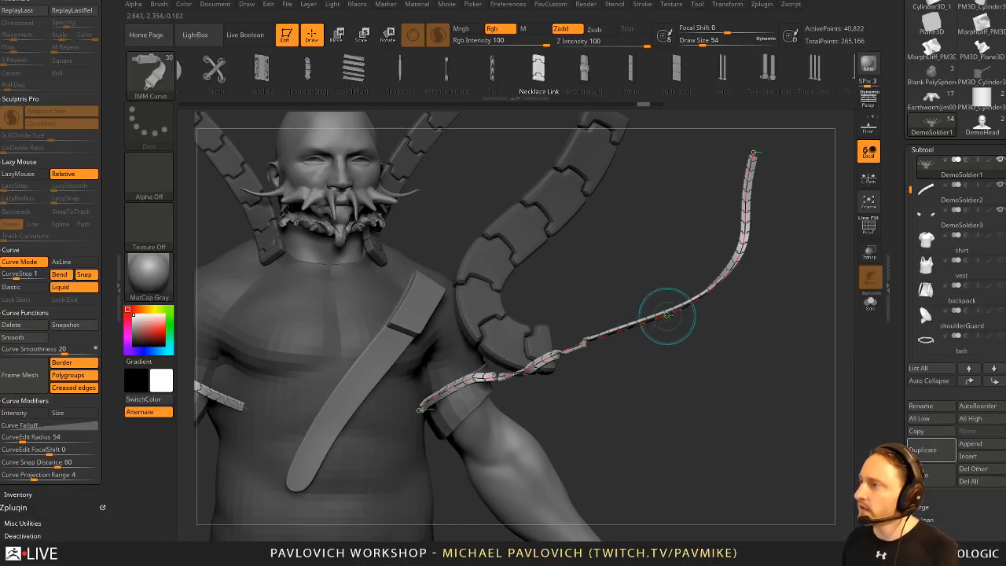
Step: Check the polyframe briefly, then edit the sleeve chain's curve in Liquid mode with a CurveEdit Radius of 116
left_click(868, 225)
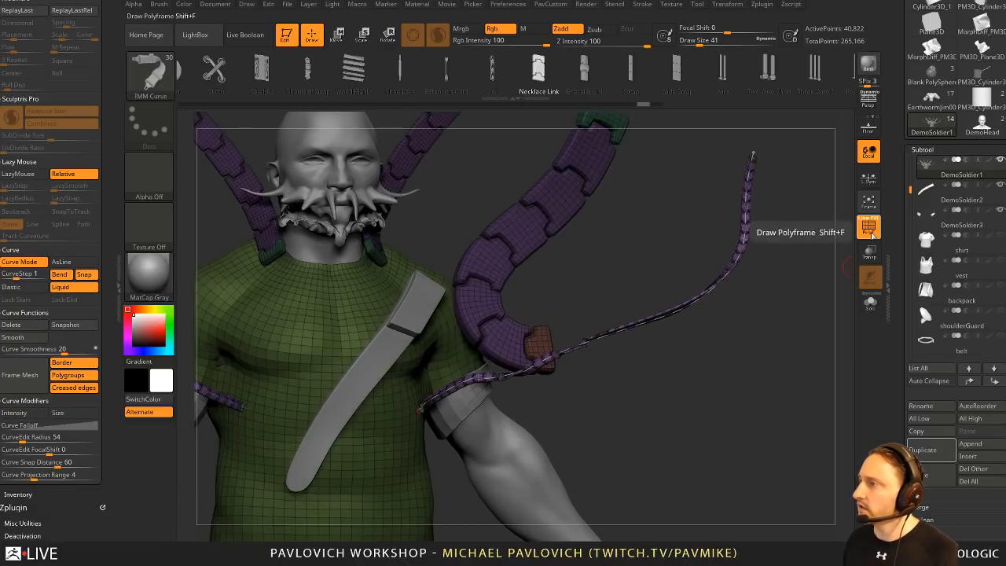
left_click(869, 225)
key("s")
mouse_move(642, 328)
left_mouse_down()
mouse_move(735, 293)
mouse_move(708, 311)
mouse_move(744, 367)
left_mouse_up()
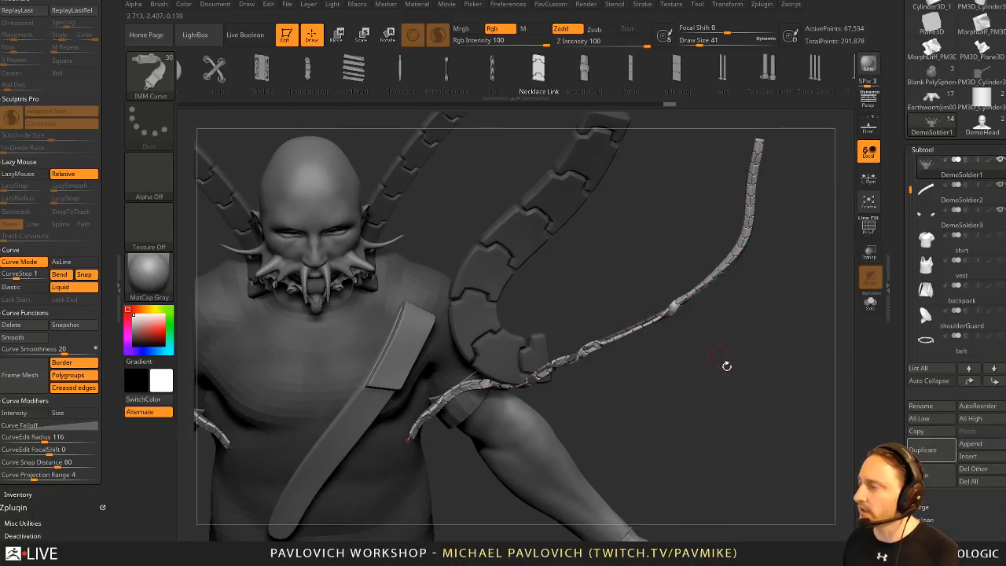
Step: Select the Move brush and enlarge its draw size to 453
key("b")
key("m")
key("v")
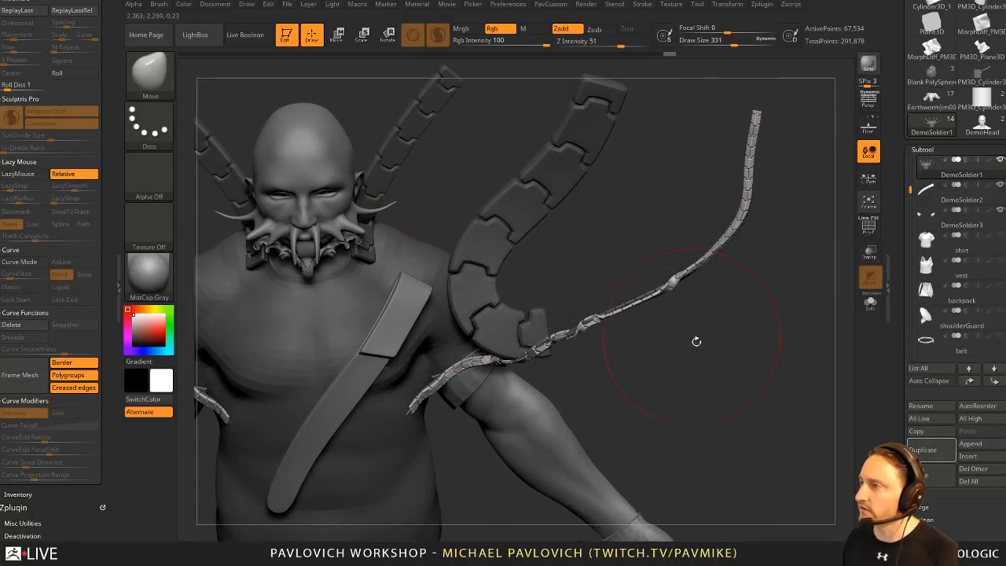
key("s")
left_click_drag(696, 344, 706, 344)
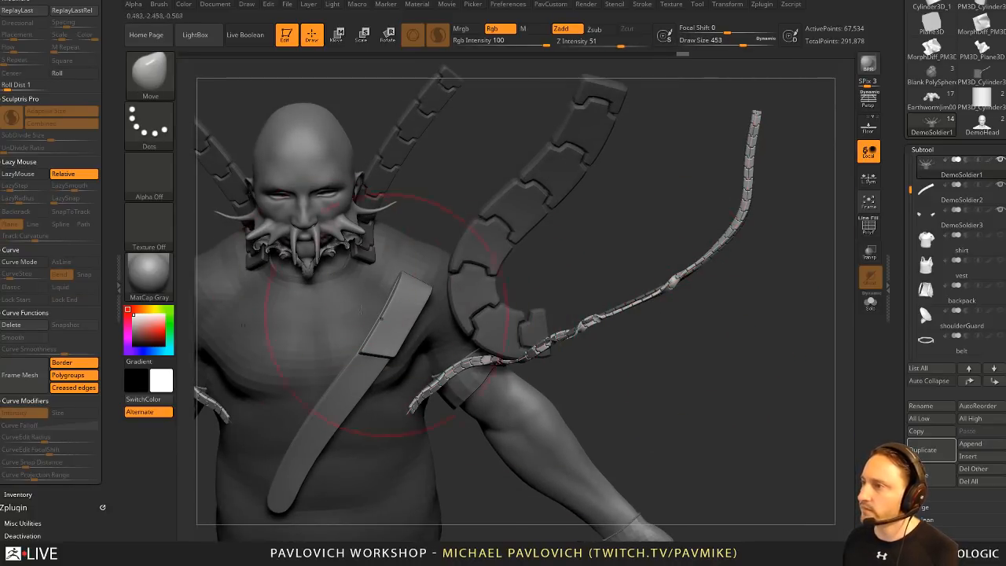
Step: Delete the active curve from the sleeve chain with the Stroke palette's curve functions
left_click_drag(99, 201, 99, 375)
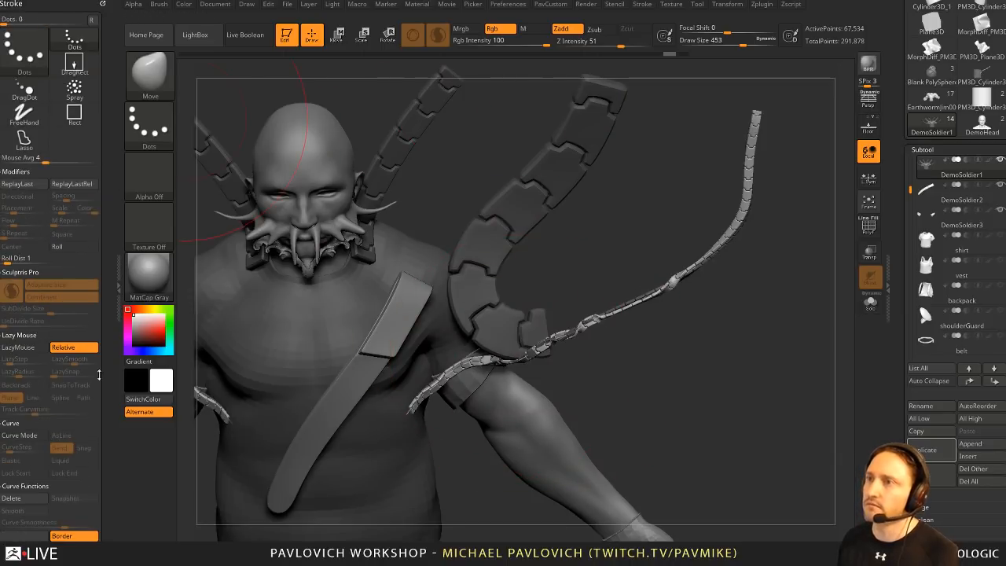
left_click_drag(108, 282, 106, 41)
left_click(26, 257)
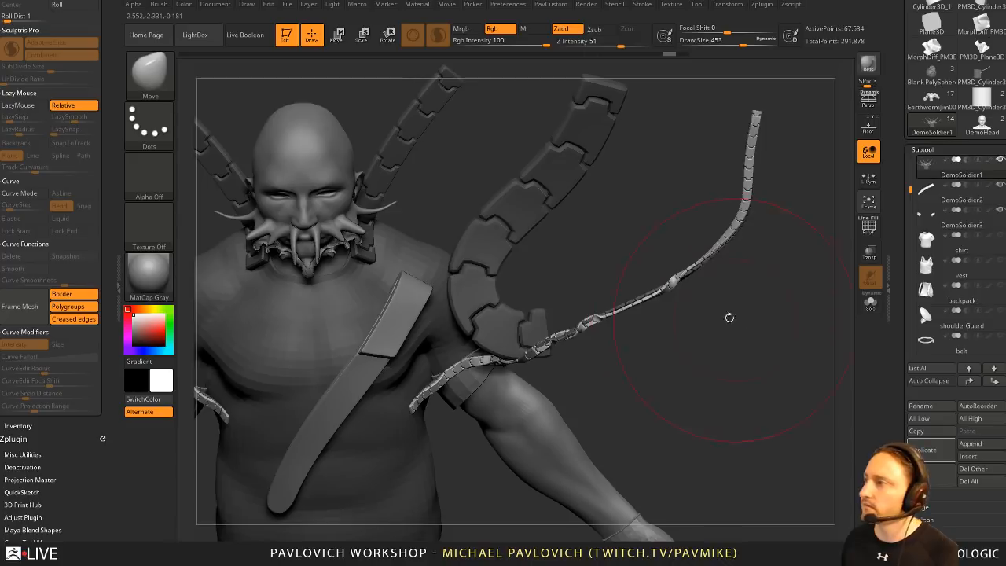
key("ctrl")
Step: Remove the Zplugin palette from the tray and bring the Brush palette's Auto Masking settings, including Topological, into view
mouse_move(71, 475)
left_mouse_down()
mouse_move(58, 327)
mouse_move(61, 518)
left_mouse_up()
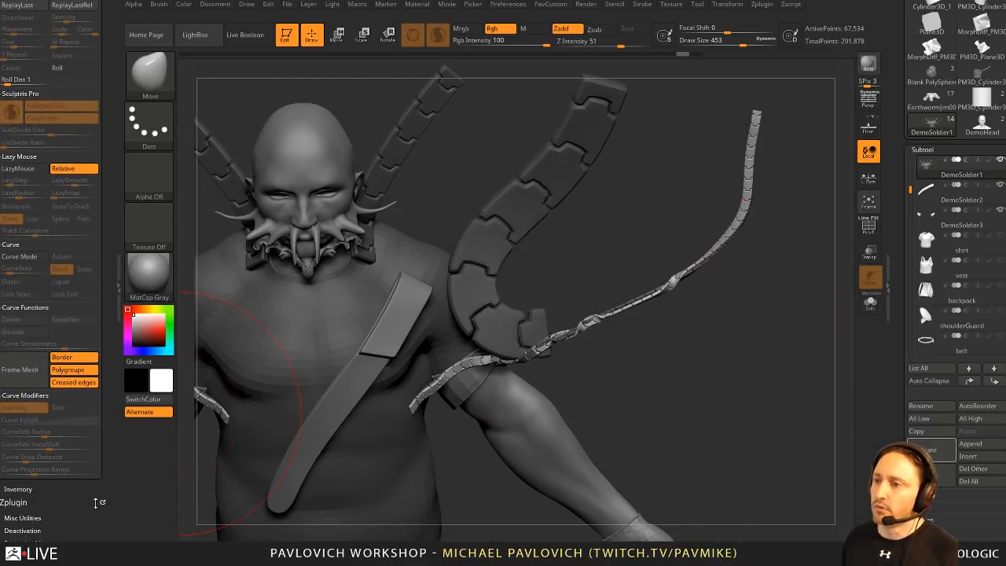
left_click(102, 501)
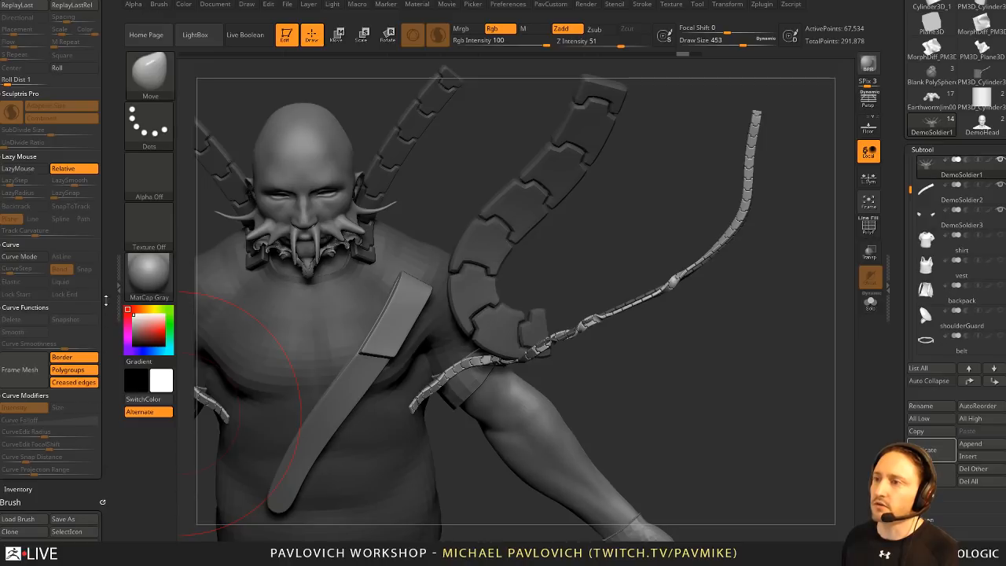
left_click_drag(106, 301, 105, 192)
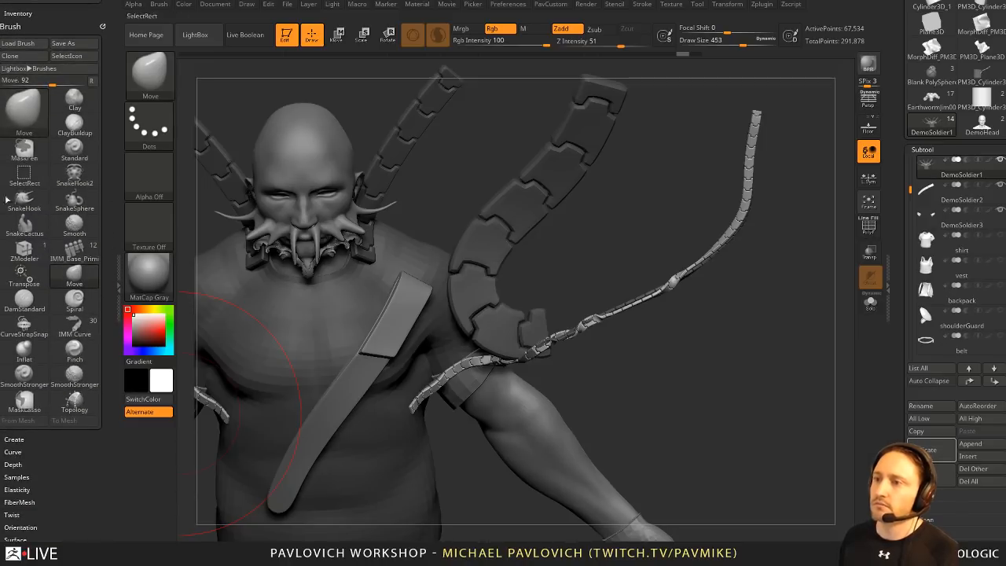
left_click(94, 81)
left_click_drag(46, 388, 68, 222)
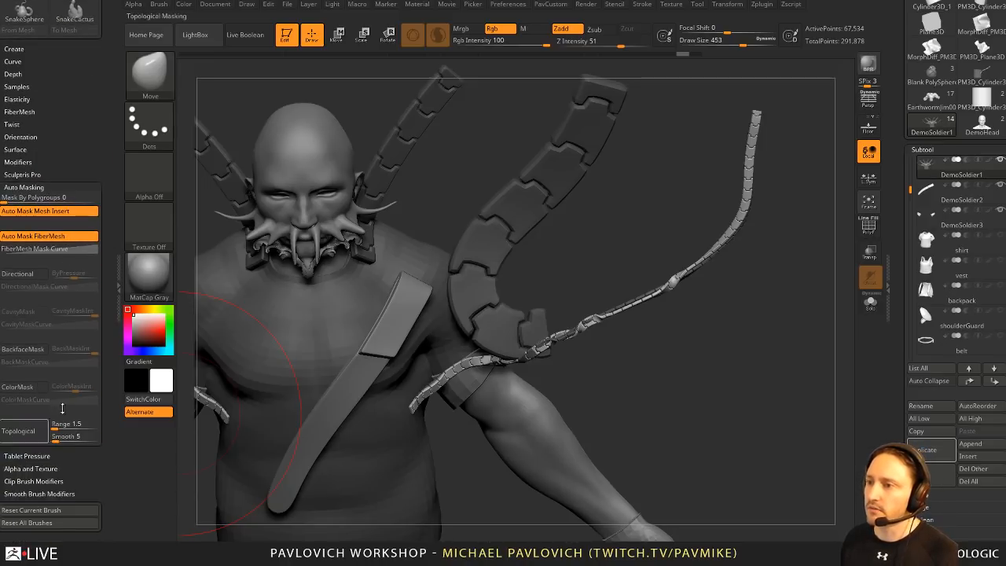
Step: Pull the middle of the sleeve chain downward with the Move brush so it sags, and set the draw size to 132
key("bracketright")
mouse_move(648, 300)
left_mouse_down()
mouse_move(747, 405)
mouse_move(778, 406)
mouse_move(696, 330)
mouse_move(779, 364)
mouse_move(731, 365)
left_mouse_up()
key("s")
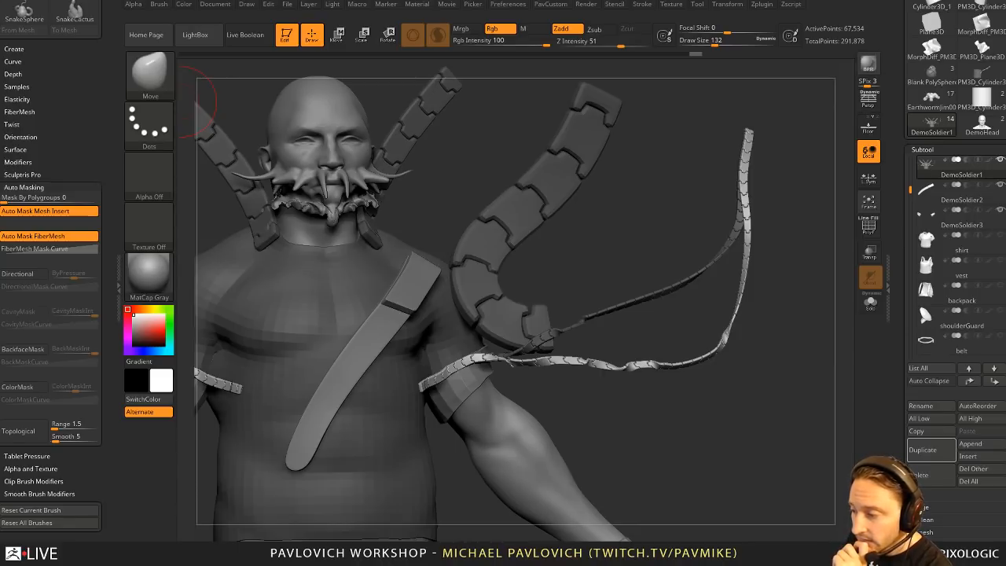
Step: Switch to the browser, open the Photogrammetry Basics project on ArtStation and examine its full description and media
key("alt+Tab")
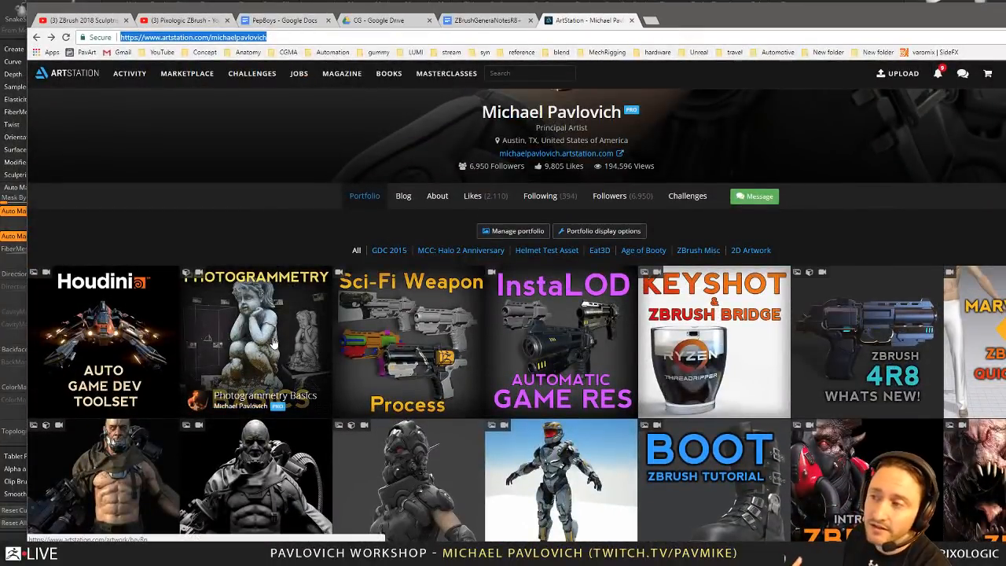
left_click(273, 342)
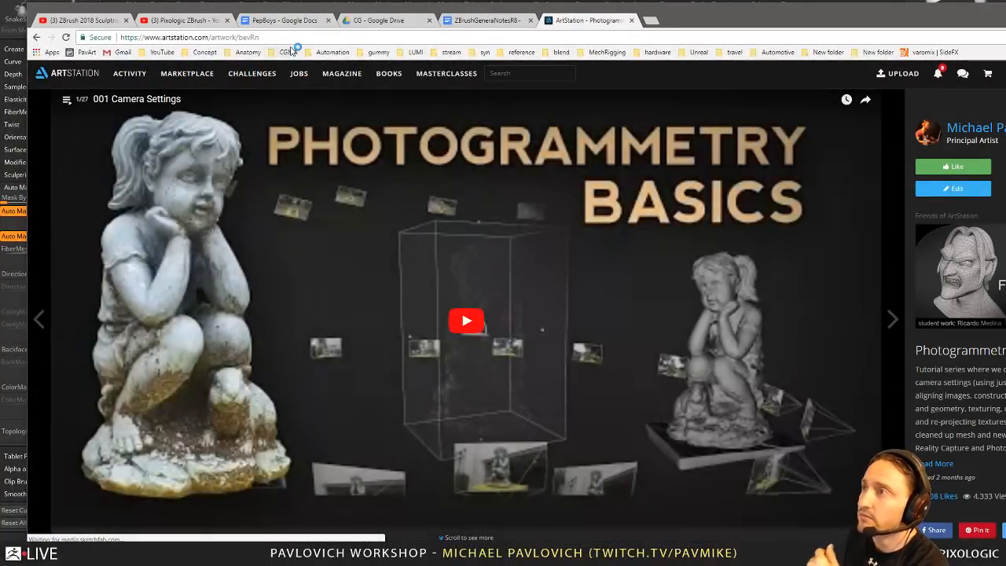
left_click(298, 37)
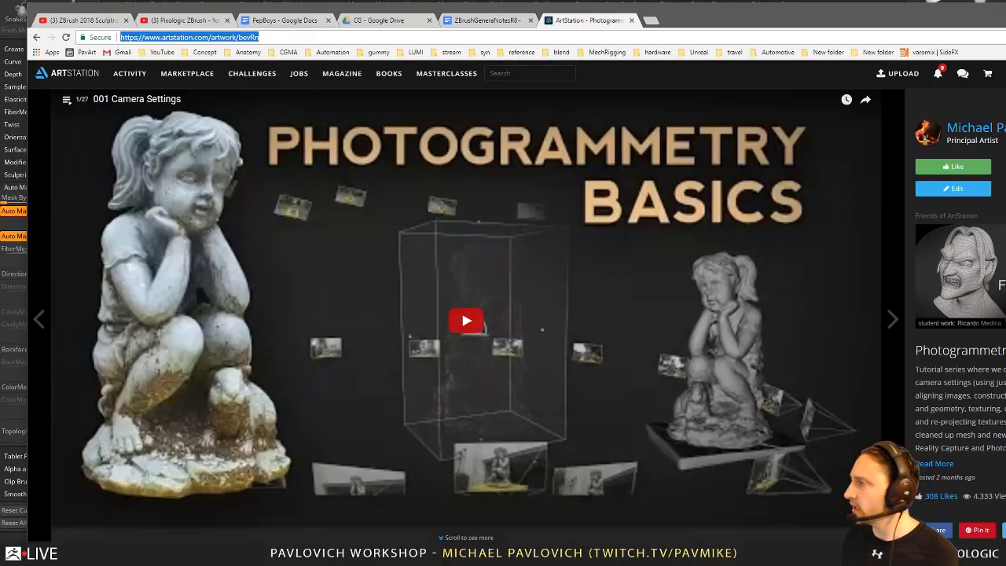
left_click(931, 463)
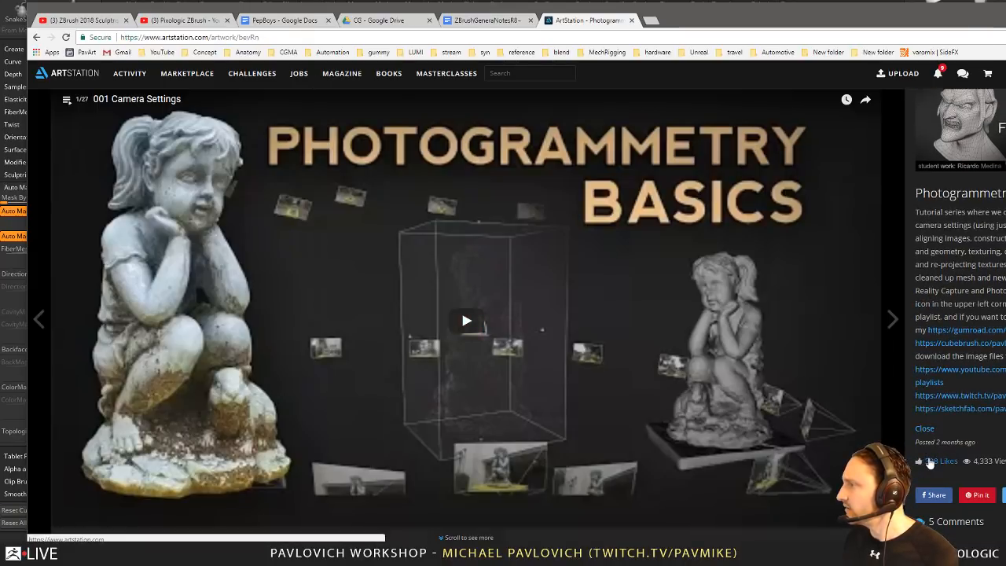
scroll(354, 379, "down", 12)
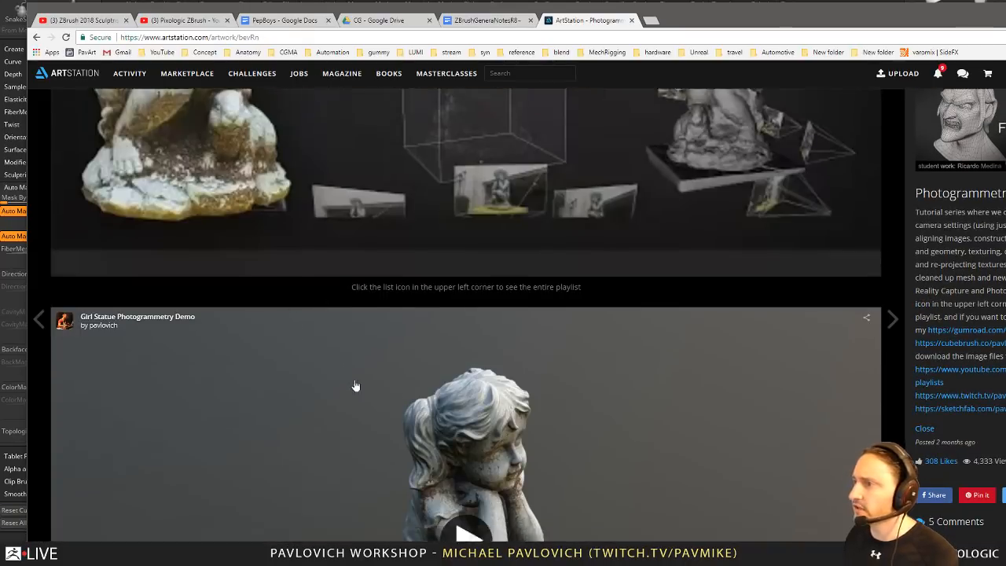
scroll(354, 376, "up", 10)
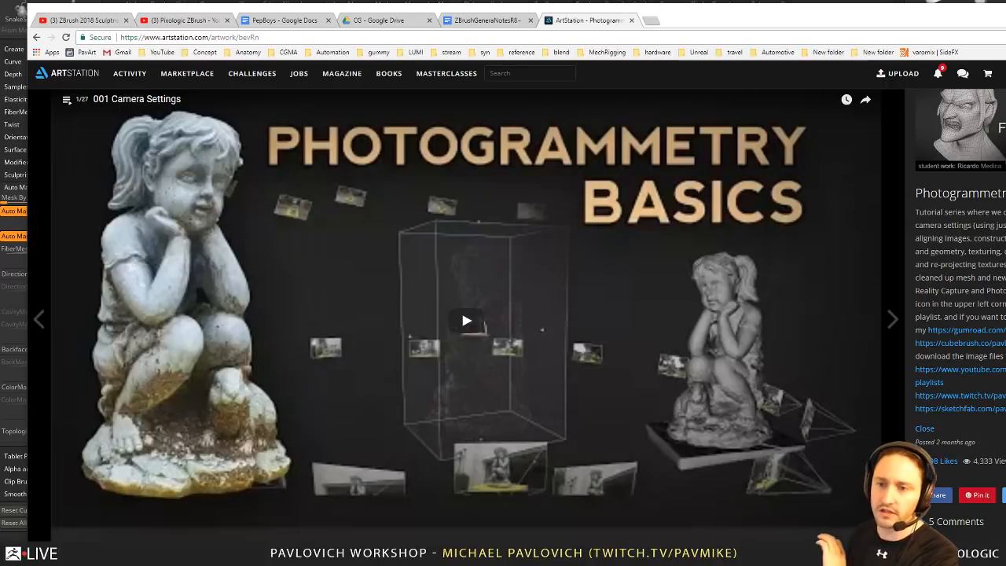
left_click(1001, 11)
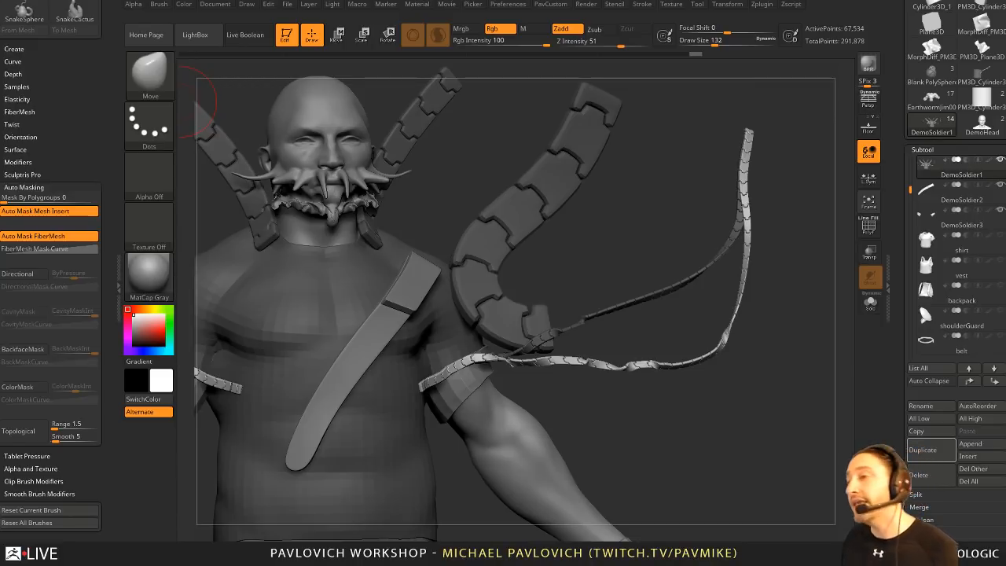
Step: Switch to the Earthwormjim004_001 tool and set the draw size to 51
scroll(919, 302, "up", 5)
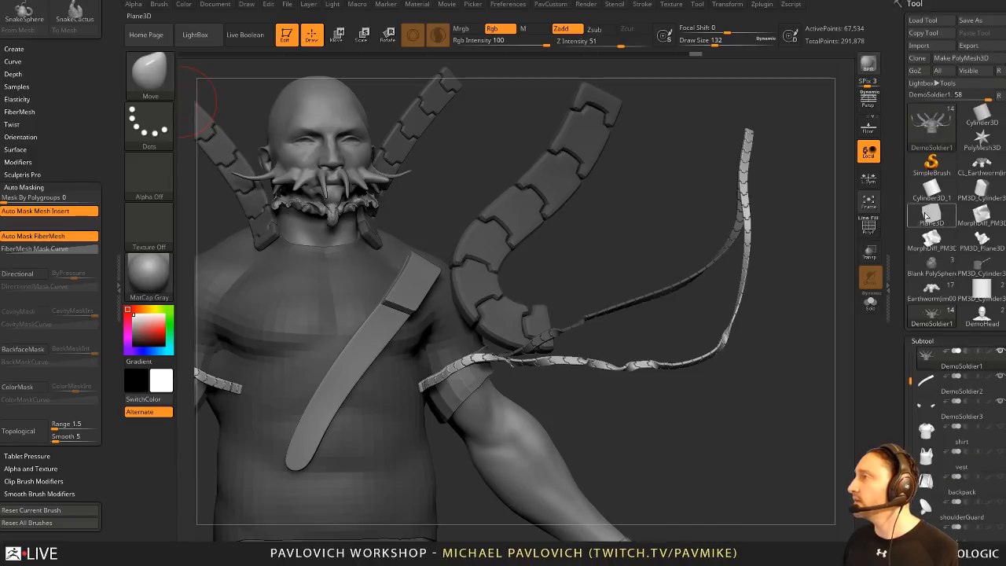
left_click(931, 290)
key("s")
mouse_move(781, 300)
left_mouse_down()
mouse_move(745, 286)
mouse_move(839, 299)
left_mouse_up()
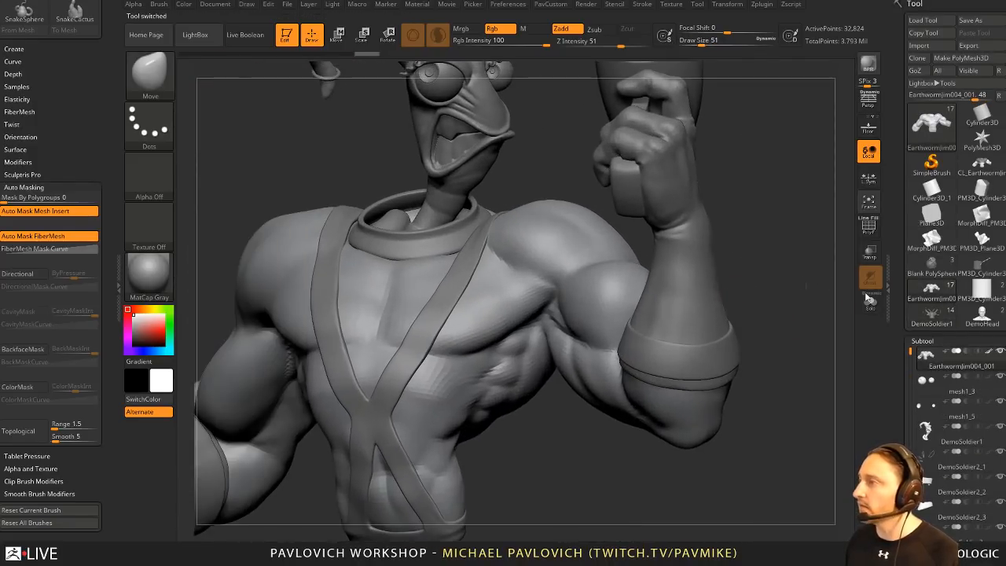
left_click_drag(901, 312, 894, 172)
left_click_drag(900, 330, 897, 171)
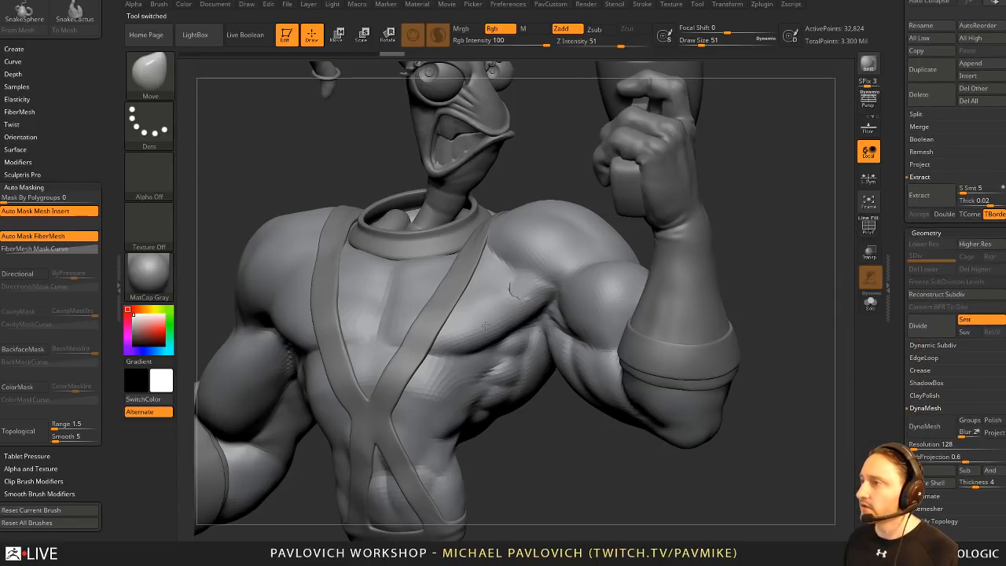
Step: With the Standard brush and Sculptris Pro on, sculpt a ridge along the chest muscle near the raised arm's armpit and smooth it
key("b")
key("s")
key("t")
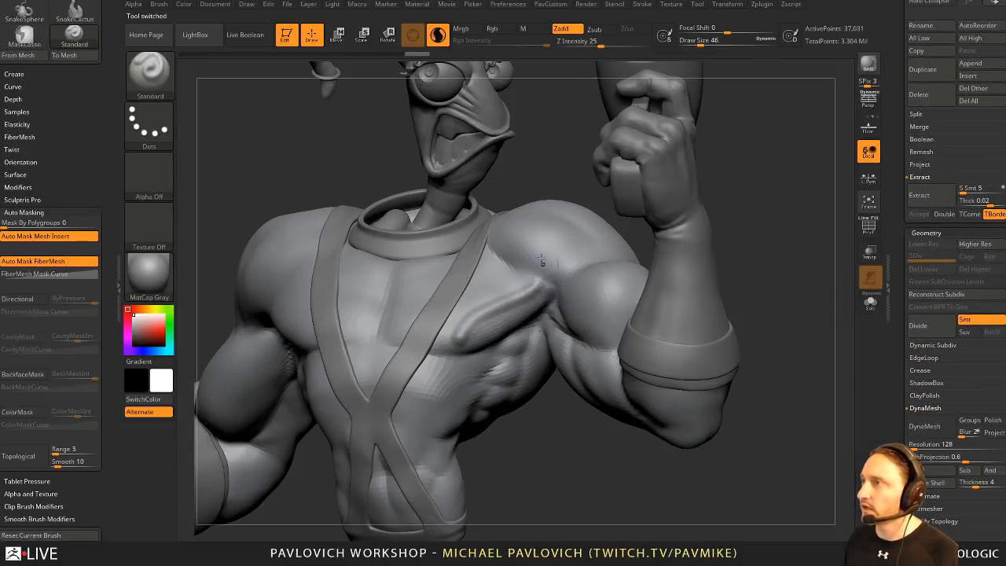
left_click_drag(769, 203, 766, 291, "alt")
mouse_move(377, 399)
left_mouse_down("shift")
mouse_move(542, 294)
mouse_move(544, 280)
mouse_move(516, 270)
left_mouse_up("shift")
mouse_move(544, 300)
left_mouse_down()
mouse_move(510, 304)
mouse_move(523, 262)
left_mouse_up()
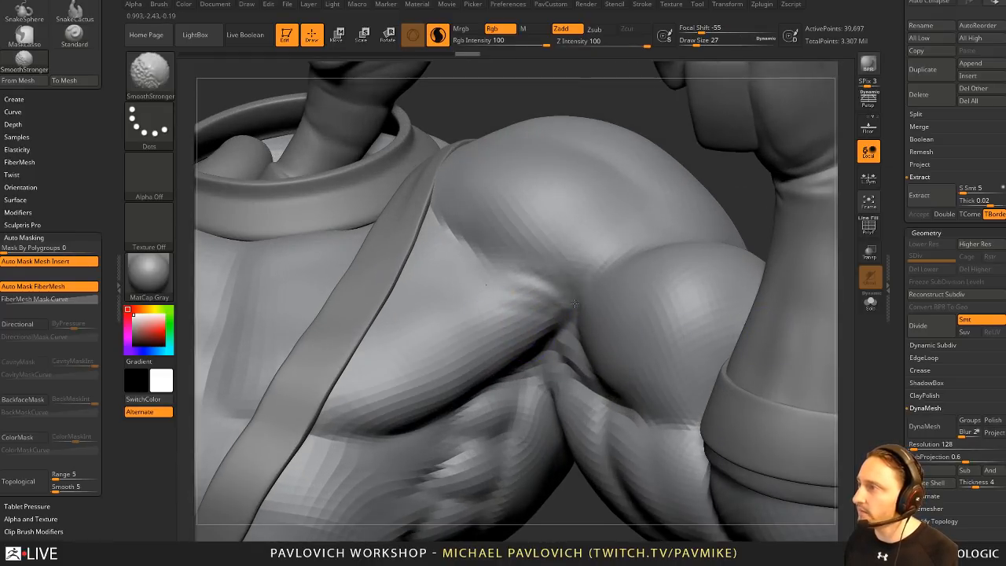
left_click_drag(574, 303, 569, 298, "shift")
Step: Set the Standard brush to Rgb without Zadd and try a paint stroke across the shoulder at draw size 20
left_click_drag(570, 75, 624, 184, "alt")
left_click(502, 30)
left_click(578, 32)
key("s")
left_click(621, 147)
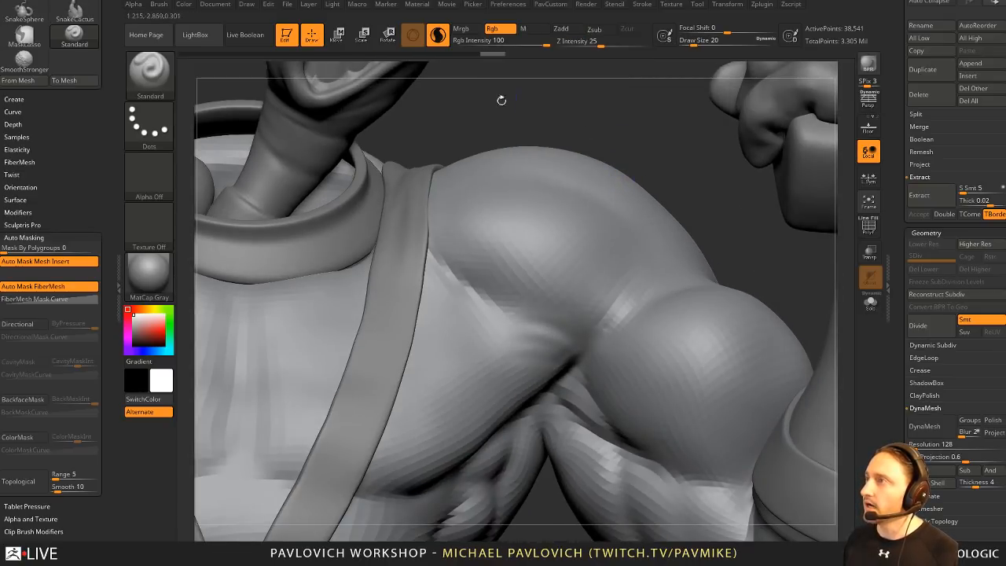
left_click_drag(517, 188, 608, 311)
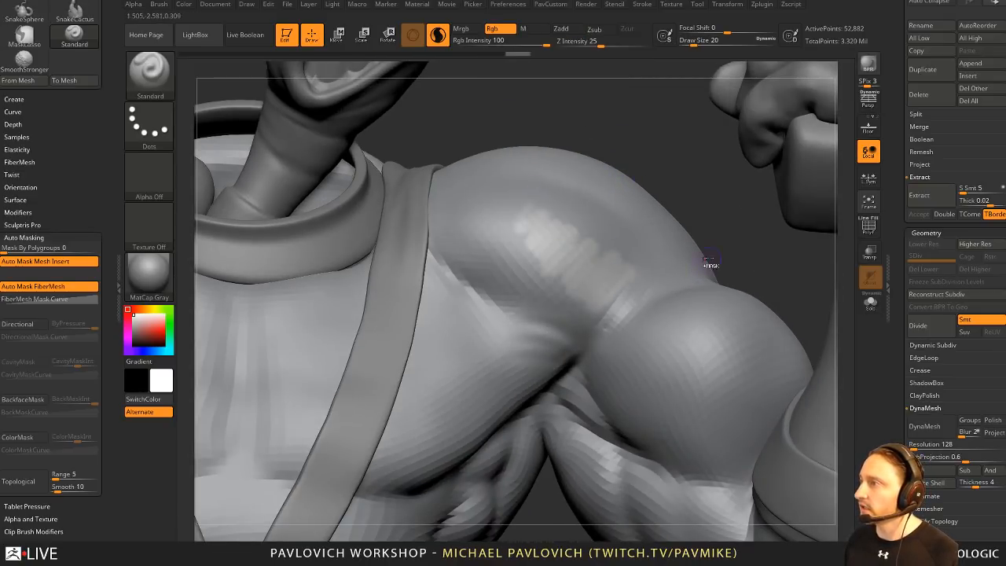
key("ctrl+z")
Step: Turn off Sculptris Pro and try a paint stroke on the shoulder at draw size 44
left_click(443, 38)
key("s")
left_click(630, 136)
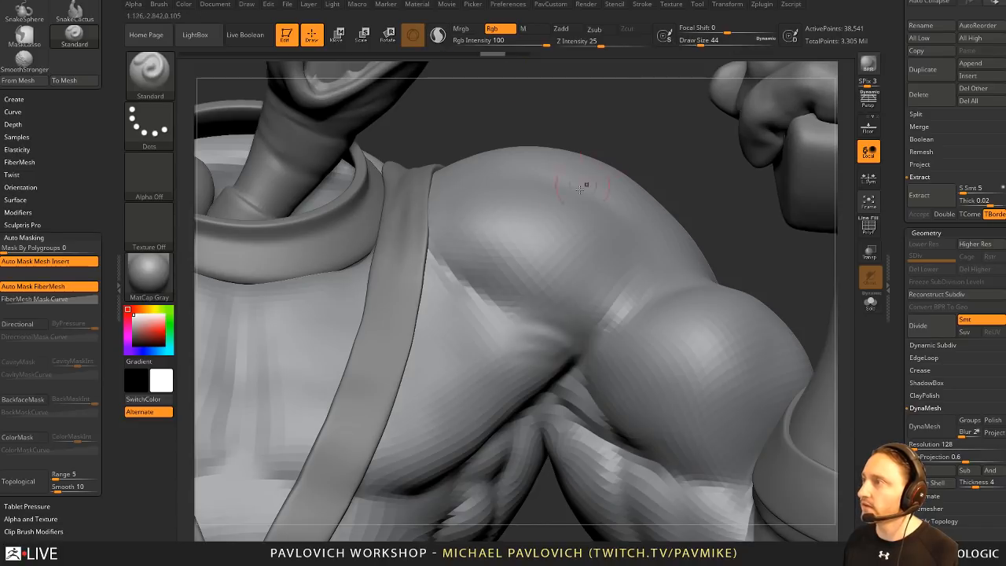
mouse_move(543, 226)
left_mouse_down()
mouse_move(539, 234)
mouse_move(553, 224)
mouse_move(565, 244)
mouse_move(541, 244)
mouse_move(588, 236)
mouse_move(554, 275)
left_mouse_up()
key("ctrl+z")
Step: Choose red as the paint colour and try painting a round spot on the shoulder without Sculptris Pro
left_click(163, 326)
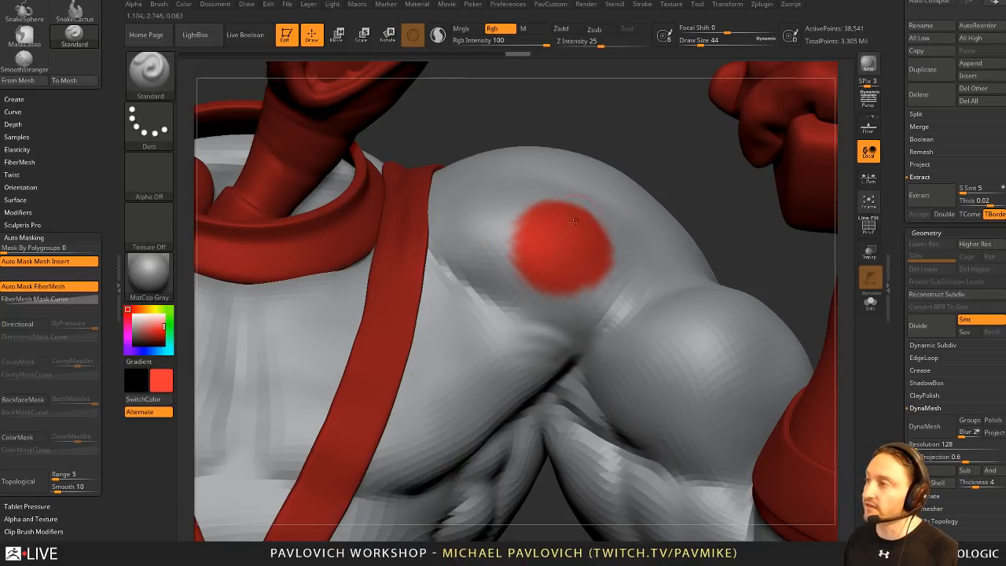
key("ctrl+z")
key("ctrl+z")
key("ctrl+z")
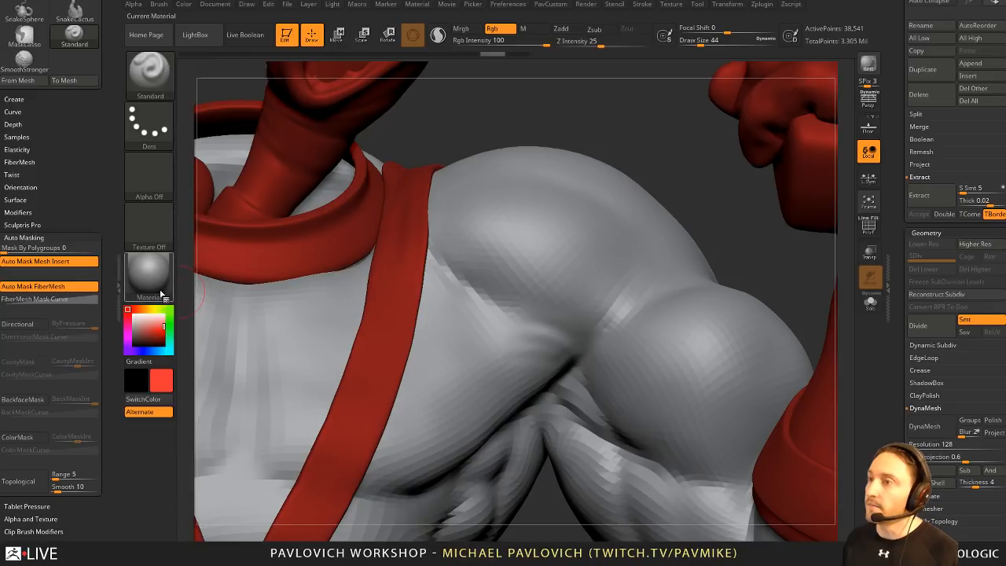
Step: Turn Sculptris Pro on, paint a solid red spot on the shoulder and add small marks beneath it at draw size 7
left_click(438, 35)
mouse_move(535, 228)
left_mouse_down()
mouse_move(550, 236)
mouse_move(549, 218)
left_mouse_up()
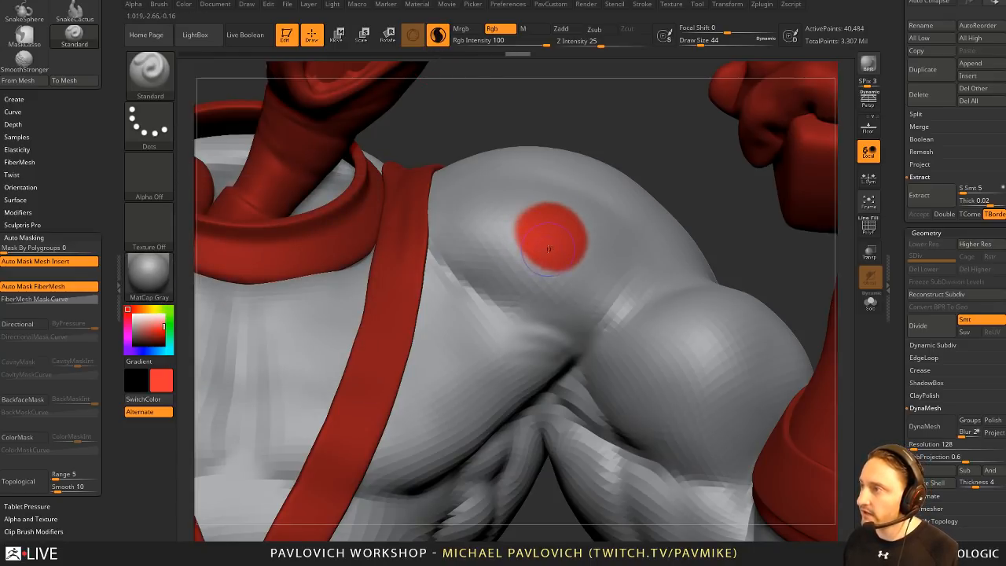
key("s")
mouse_move(546, 253)
left_mouse_down()
mouse_move(524, 268)
mouse_move(536, 279)
left_mouse_up()
key("s")
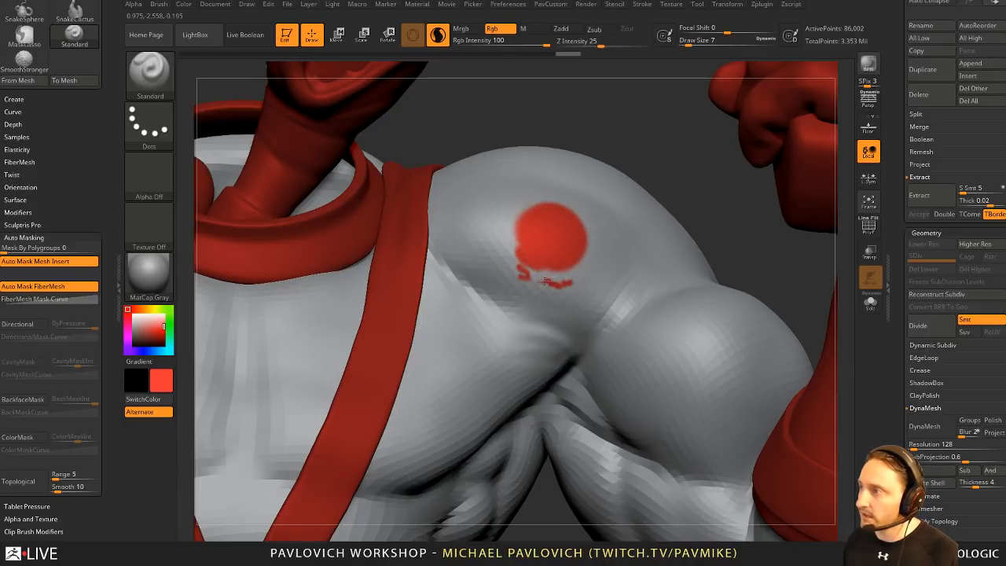
Step: Paint thin, wavy red lines below the shoulder spot with Sculptris Pro on
left_click_drag(687, 190, 675, 177)
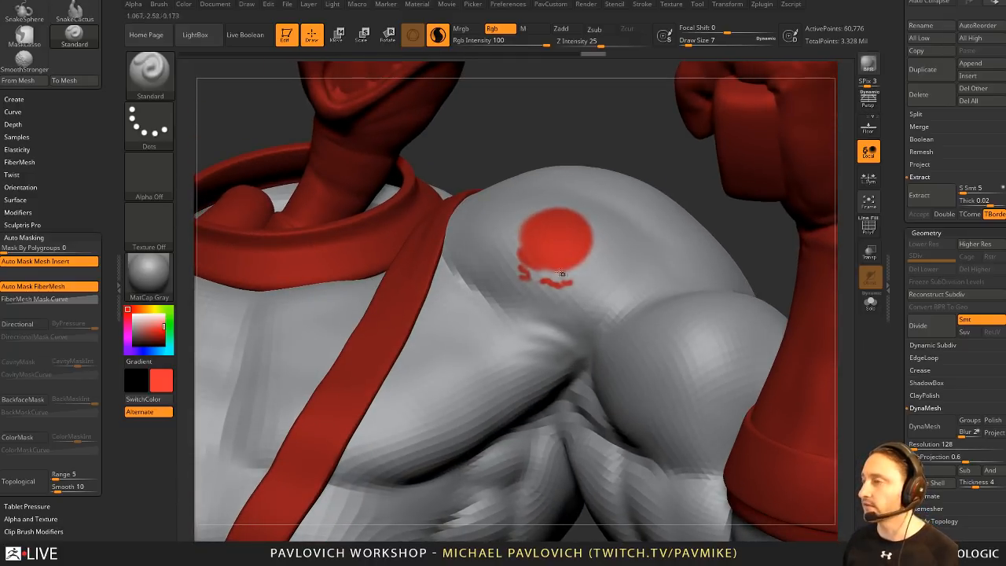
mouse_move(533, 288)
left_mouse_down()
mouse_move(497, 263)
mouse_move(509, 274)
left_mouse_up()
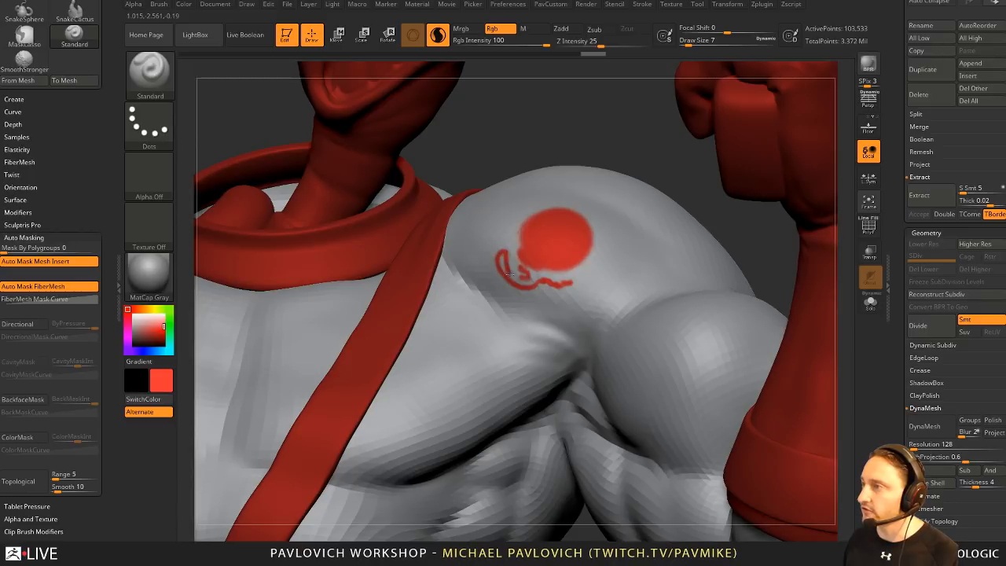
left_click_drag(563, 295, 549, 301)
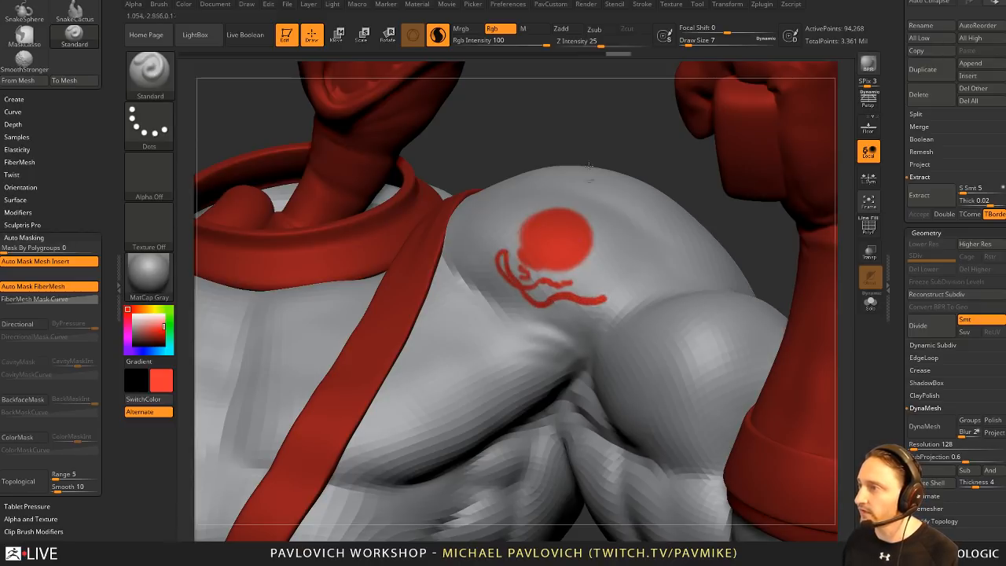
Step: Try painting further lines beneath the wavy strokes on the shoulder with Sculptris Pro off
mouse_move(593, 133)
left_mouse_down()
mouse_move(622, 134)
mouse_move(601, 200)
left_mouse_up()
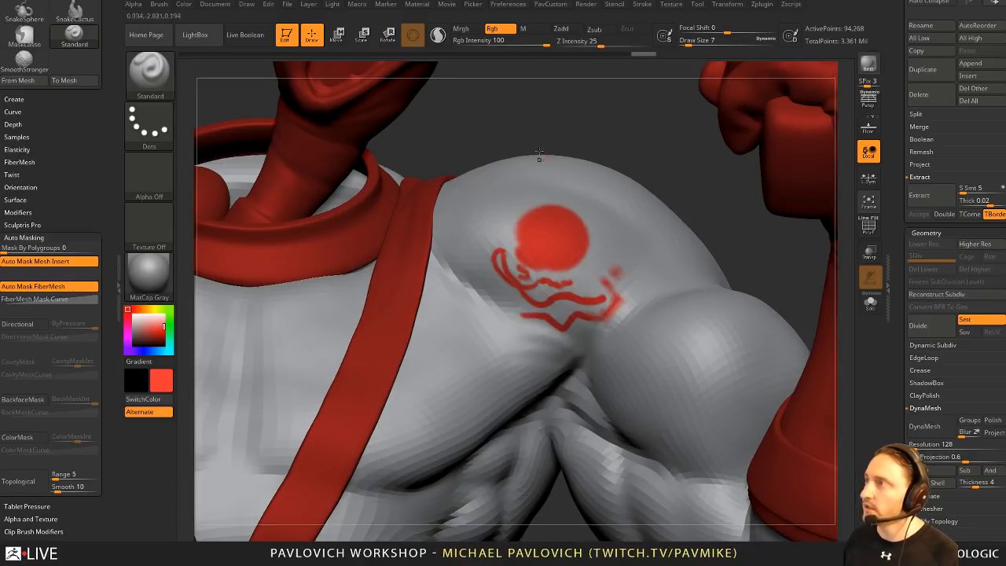
right_click_drag(539, 315, 554, 311)
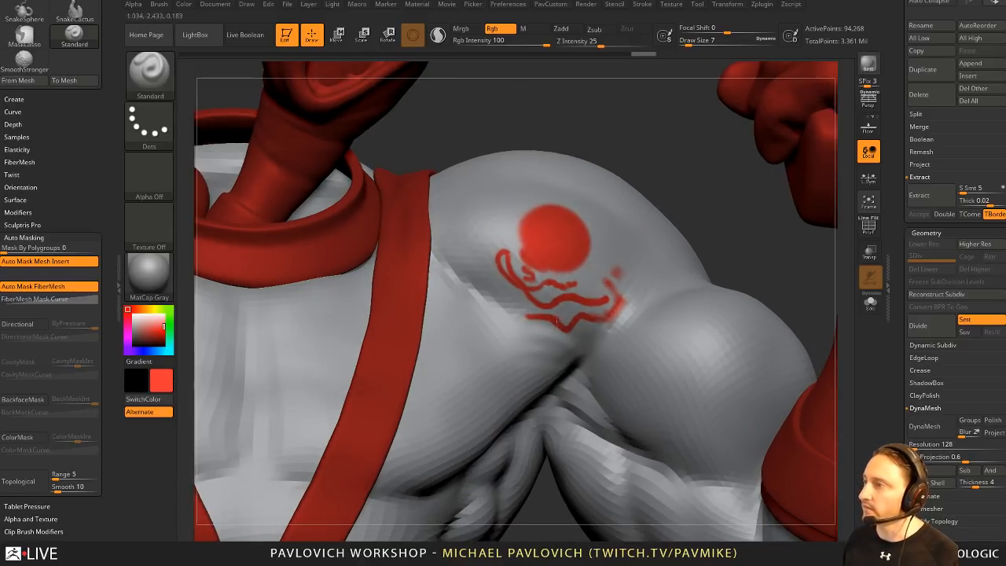
key("ctrl+z")
Step: Paint an arc around the red spot with Sculptris Pro off and a second arc just inside it with Sculptris Pro on
mouse_move(678, 164)
left_mouse_down()
mouse_move(649, 259)
mouse_move(554, 177)
mouse_move(494, 198)
mouse_move(436, 292)
mouse_move(431, 338)
left_mouse_up()
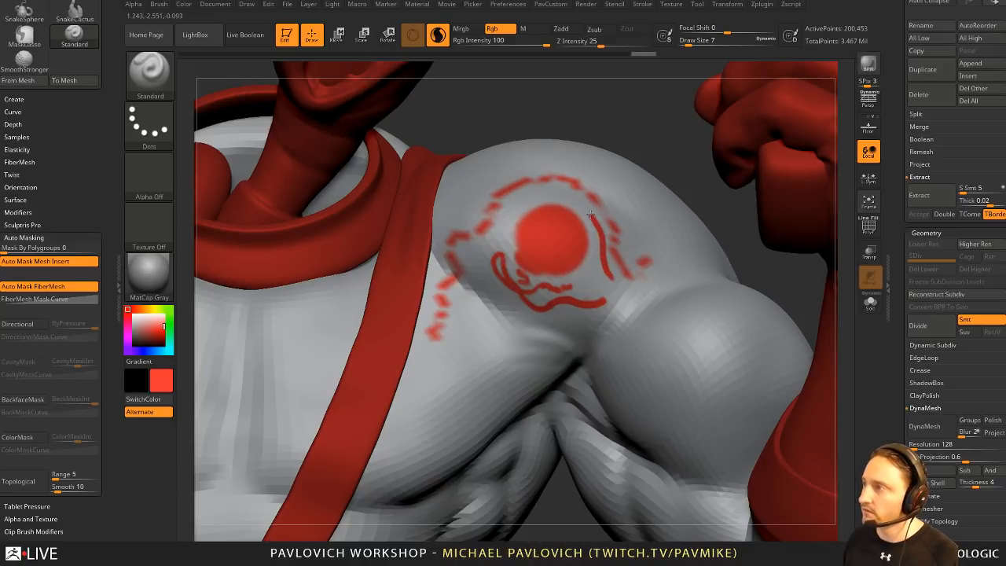
left_click_drag(550, 191, 510, 212)
left_click_drag(485, 249, 451, 339)
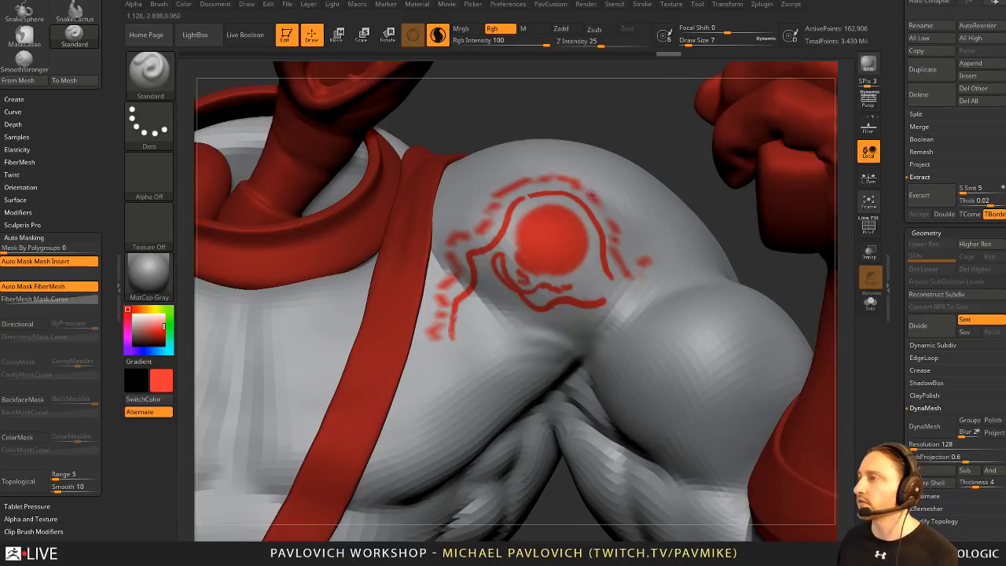
Step: Smooth the painted shoulder lines, set the draw size to 158 and show the body's polygon wireframe
mouse_move(542, 196)
left_mouse_down("shift")
mouse_move(524, 253)
mouse_move(590, 241)
mouse_move(520, 248)
mouse_move(445, 346)
mouse_move(613, 212)
mouse_move(503, 217)
left_mouse_up("shift")
key("s")
left_click(875, 226)
key("f")
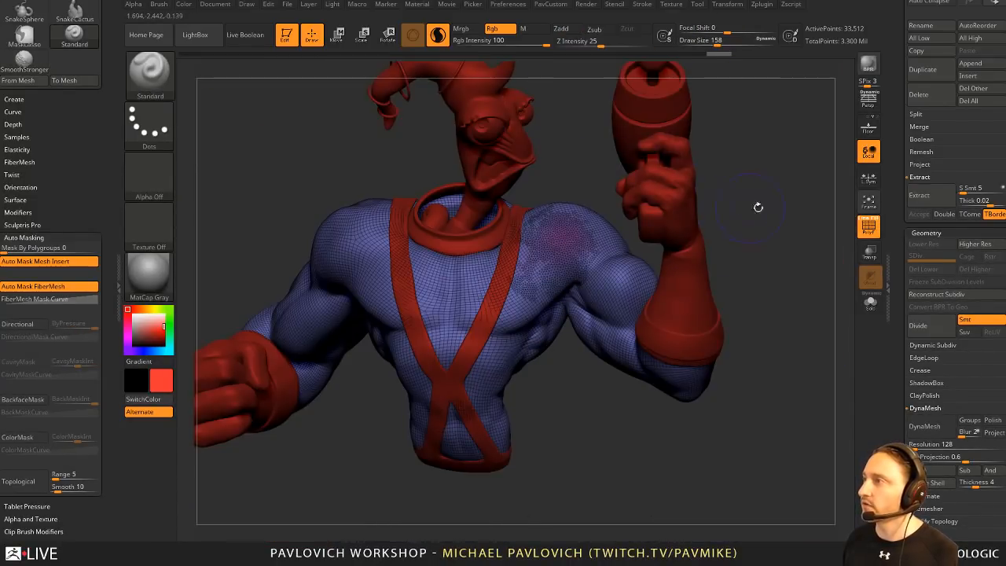
Step: Select the worm's head subtool and smooth away the curled end above its face at draw size 192
left_click_drag(758, 207, 774, 309)
left_click(510, 230, "alt")
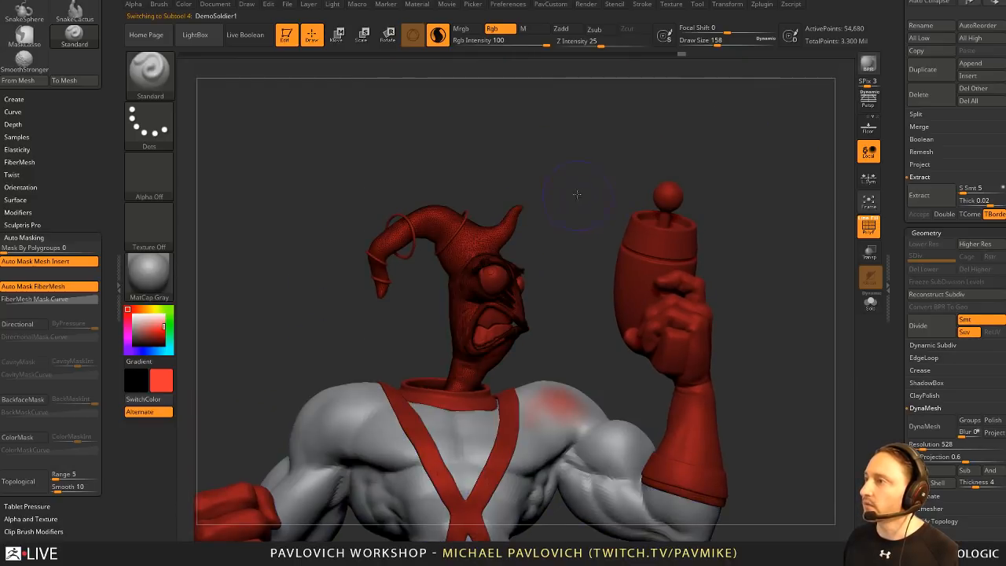
mouse_move(576, 194)
left_mouse_down("alt")
mouse_move(575, 152)
mouse_move(641, 420)
left_mouse_up("alt")
mouse_move(555, 265)
left_mouse_down("shift")
mouse_move(542, 316)
mouse_move(525, 292)
left_mouse_up("shift")
key("bracketleft")
left_click_drag(585, 232, 680, 233)
key("s")
left_click(357, 371)
mouse_move(276, 421)
left_mouse_down("shift")
mouse_move(292, 326)
mouse_move(402, 256)
left_mouse_up("shift")
left_click_drag(613, 228, 634, 245, "ctrl")
mouse_move(633, 245)
left_mouse_down()
mouse_move(572, 242)
mouse_move(619, 241)
left_mouse_up()
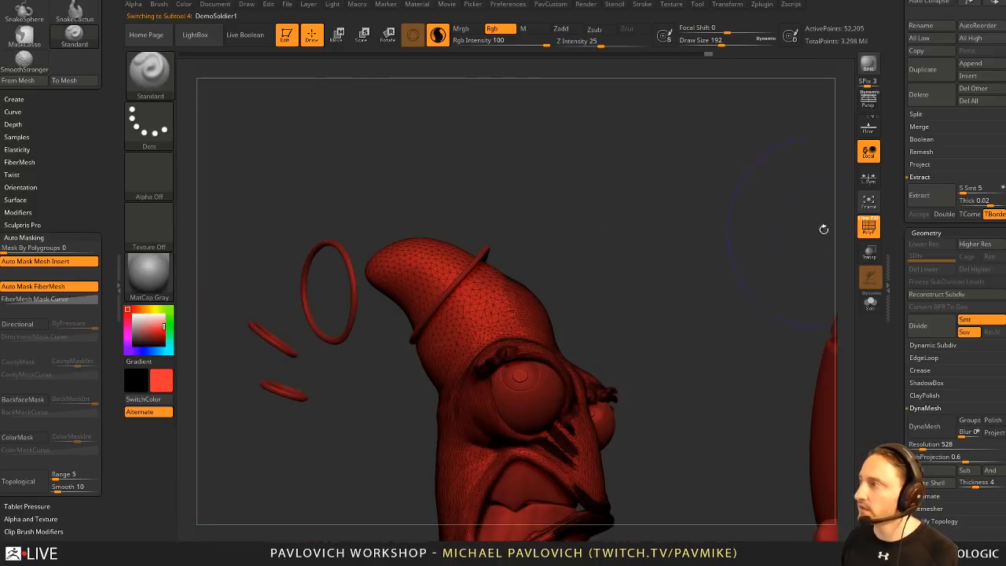
Step: Turn off the wireframe display and set the paint colour back to white
left_click(868, 227)
left_click_drag(723, 236, 749, 160, "alt")
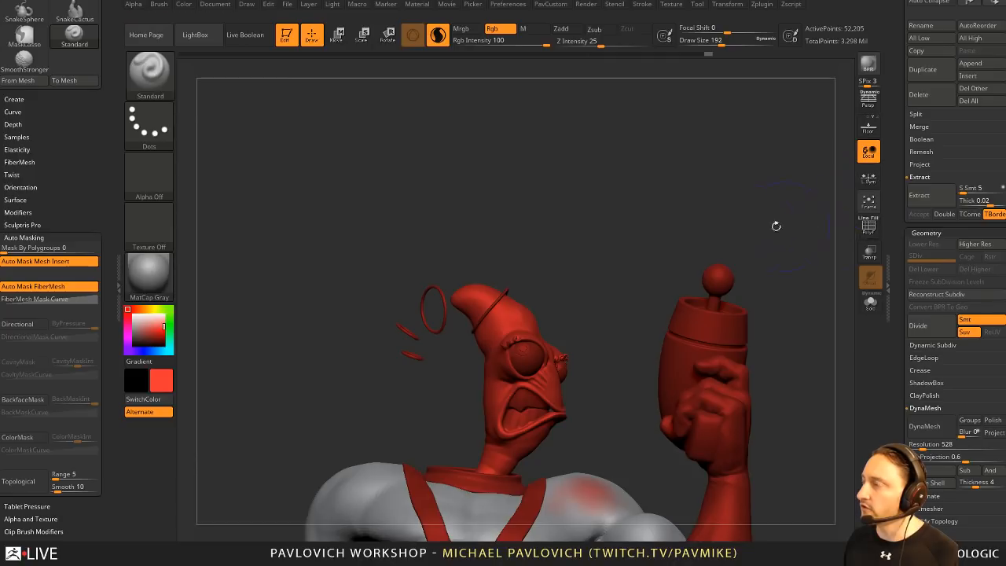
left_click_drag(838, 225, 802, 228)
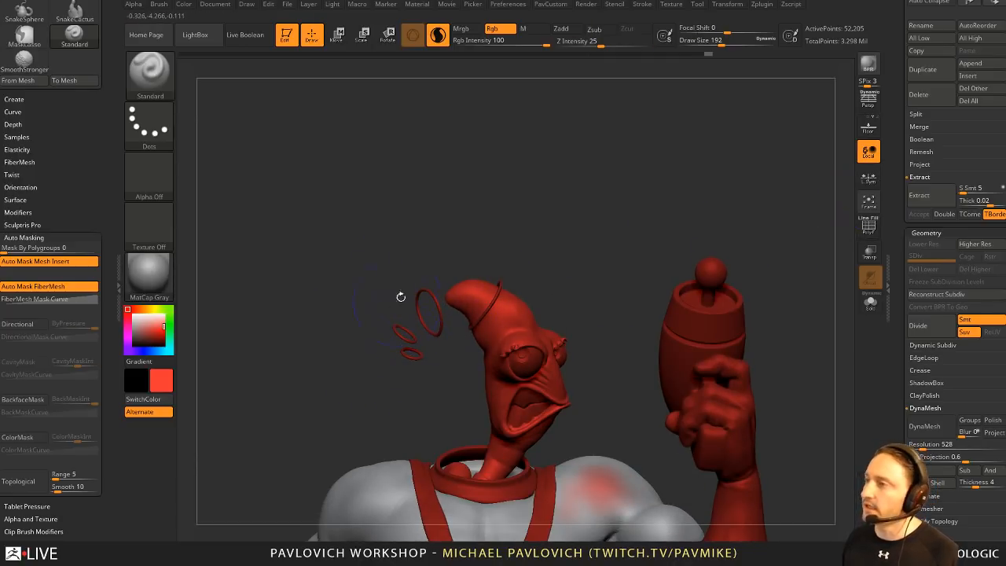
left_click_drag(473, 237, 606, 218)
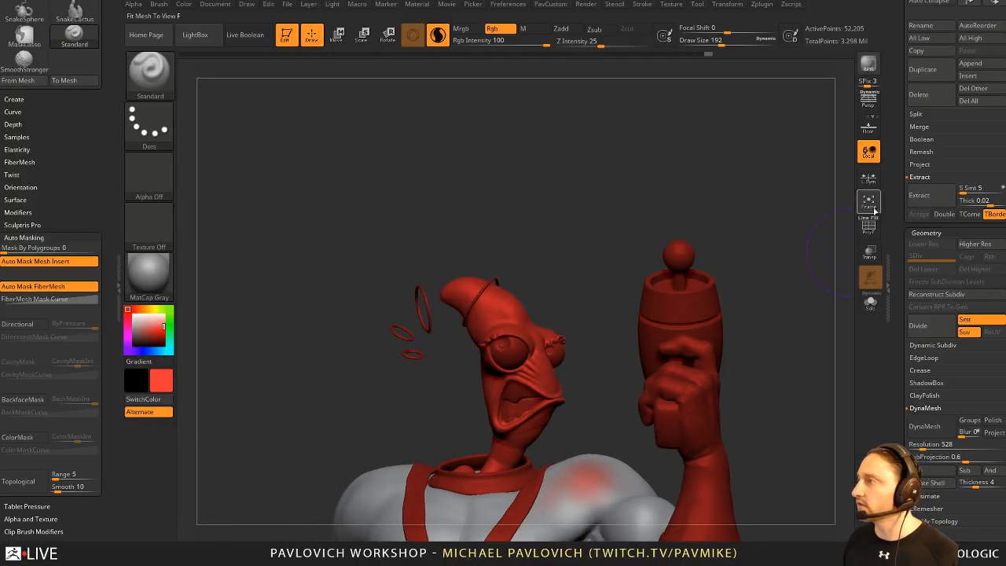
left_click(134, 315)
left_click(489, 312, "alt")
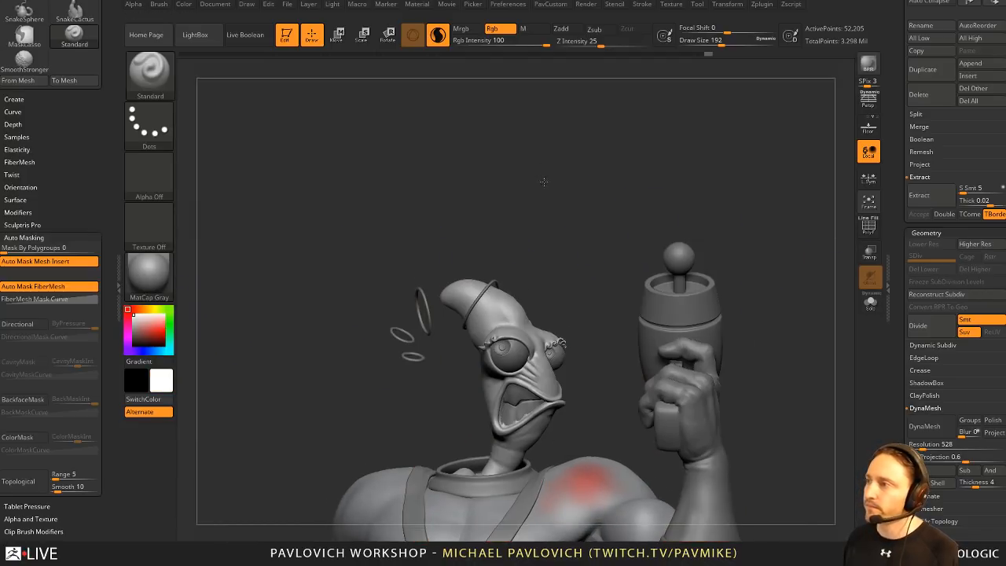
Step: Smooth the remaining pointed crown of the worm's head down into a rounded dome, reducing the draw size to 87
left_click_drag(545, 180, 536, 217)
mouse_move(463, 269)
left_mouse_down("shift")
mouse_move(525, 299)
mouse_move(536, 288)
left_mouse_up("shift")
mouse_move(609, 223)
left_mouse_down()
mouse_move(622, 265)
mouse_move(583, 293)
left_mouse_up()
left_click_drag(548, 326, 528, 301, "shift")
left_click_drag(568, 252, 595, 248)
left_click_drag(498, 334, 512, 303, "shift")
mouse_move(604, 245)
left_mouse_down()
mouse_move(615, 205)
mouse_move(554, 197)
mouse_move(612, 189)
mouse_move(570, 188)
mouse_move(577, 178)
mouse_move(611, 259)
left_mouse_up()
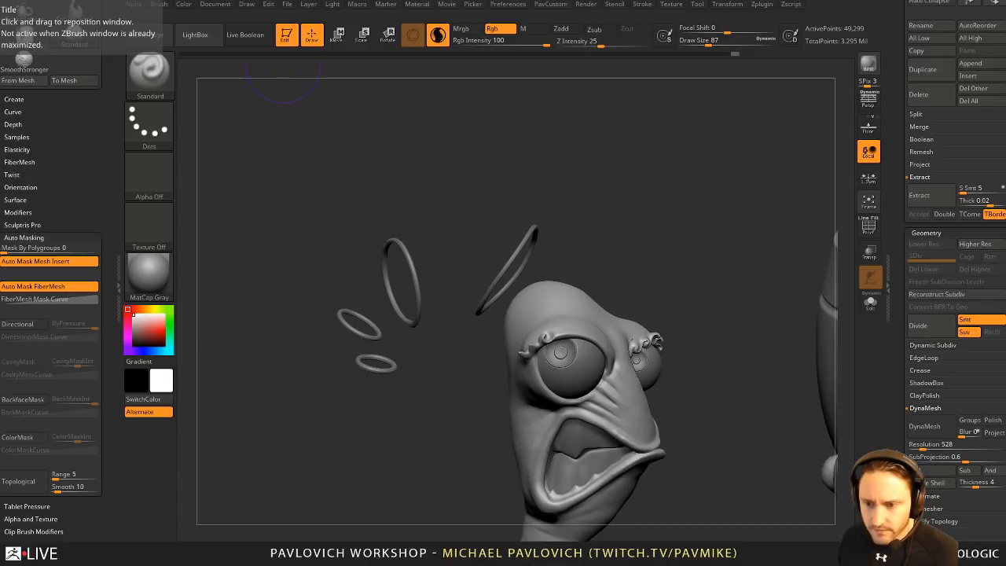
key("ctrl+s")
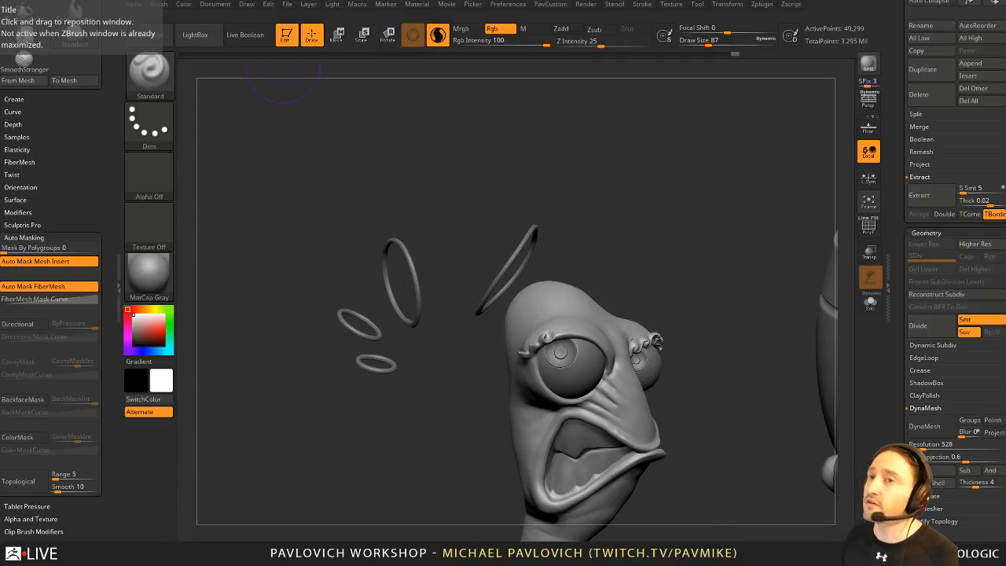
Step: Frame the worm's head and upper body and change the material to DoubleShade1
left_click_drag(608, 209, 681, 162)
left_click_drag(648, 215, 642, 169, "alt")
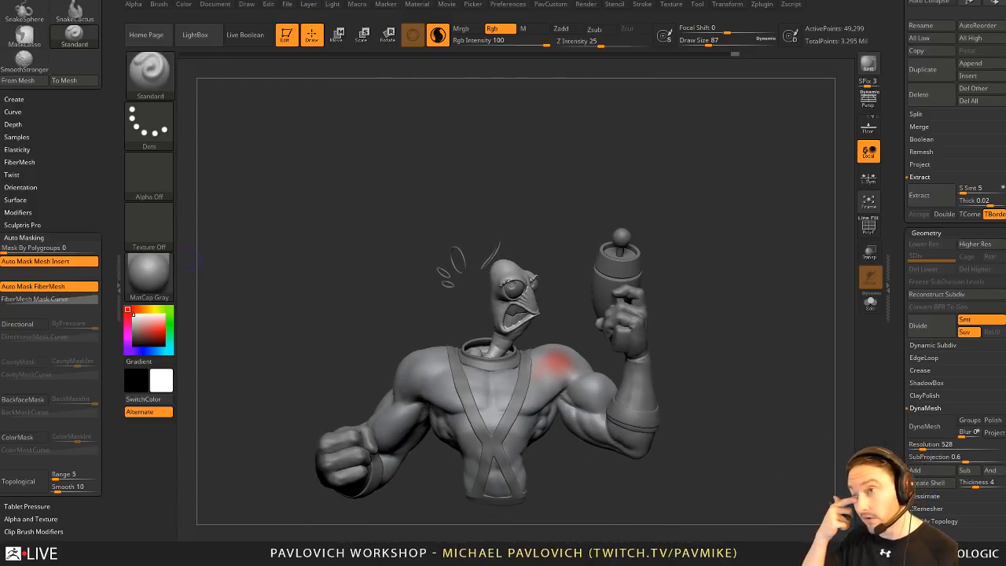
left_click_drag(680, 189, 632, 181)
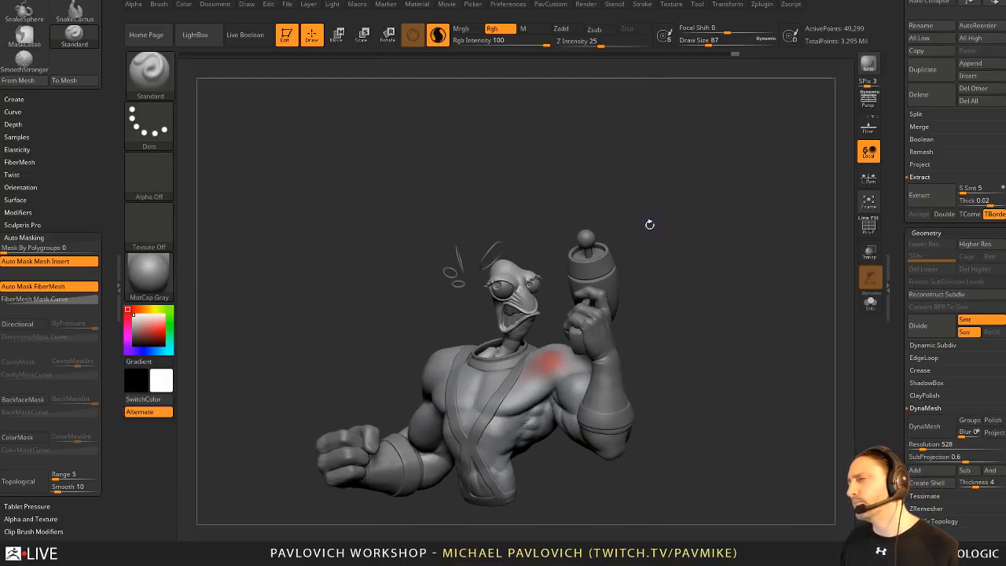
mouse_move(701, 279)
left_mouse_down("alt")
mouse_move(712, 257)
mouse_move(735, 244)
mouse_move(720, 237)
mouse_move(732, 240)
left_mouse_up("alt")
key("s")
key("s")
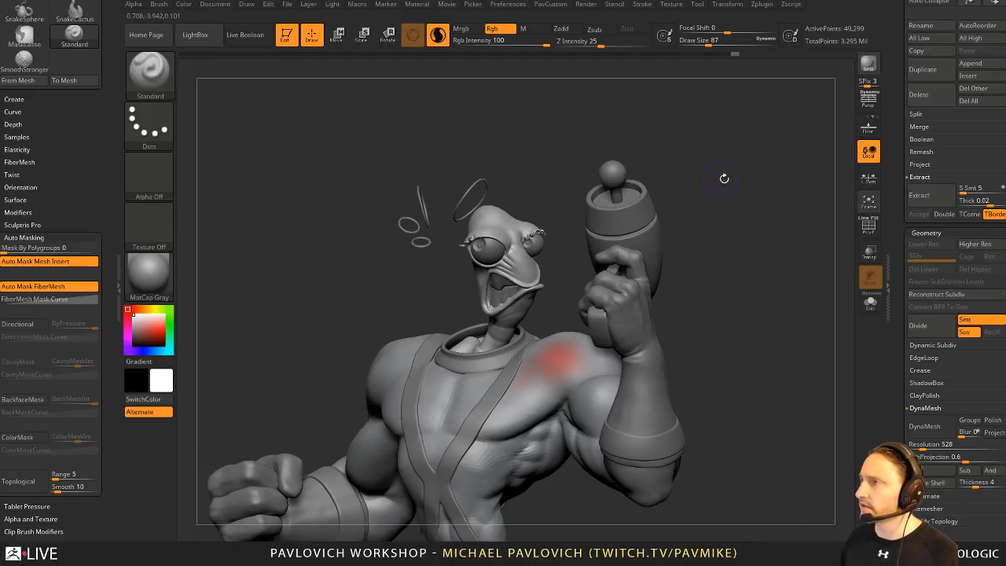
left_click_drag(723, 178, 778, 185)
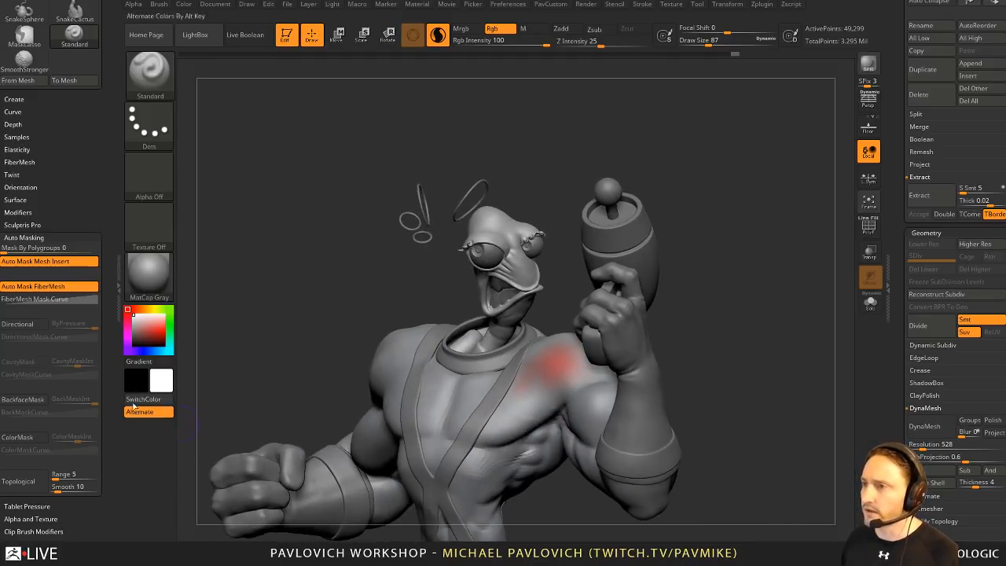
left_click(169, 293)
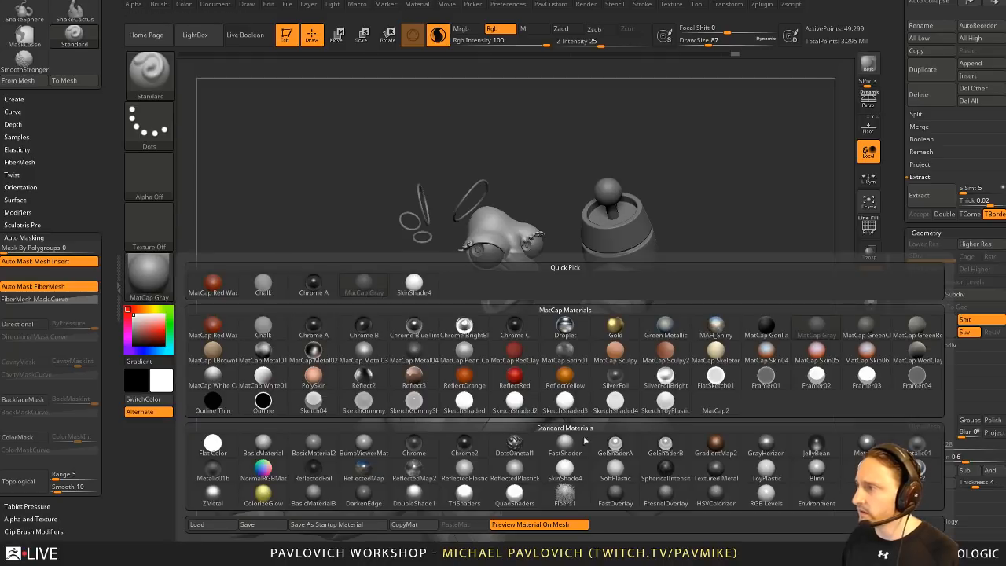
mouse_move(663, 481)
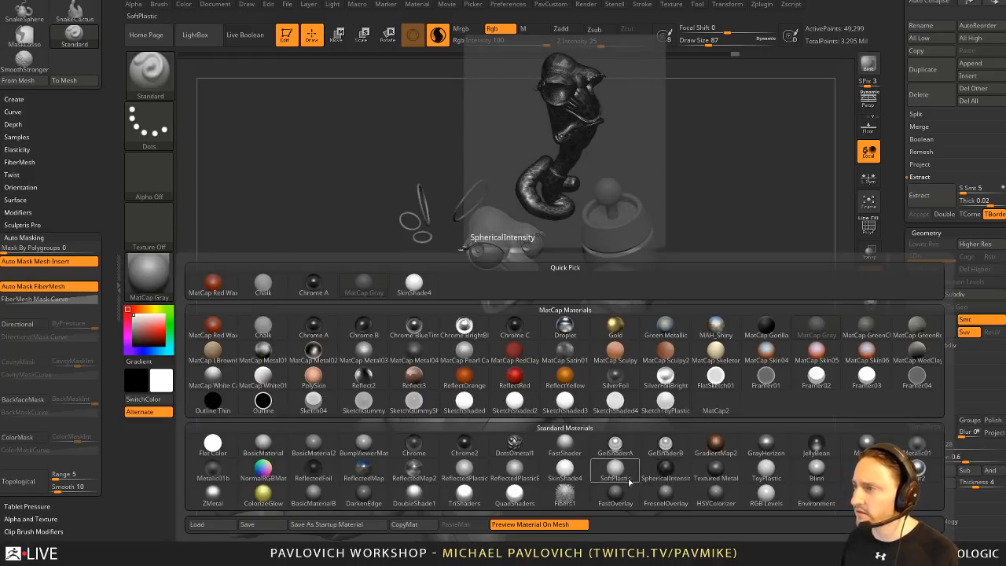
left_click(413, 495)
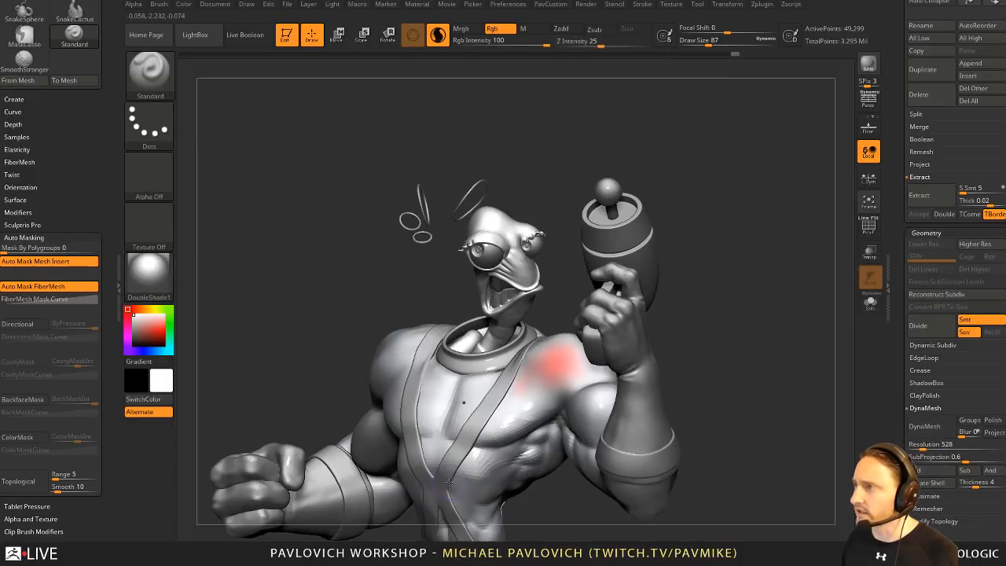
Step: Examine the worm's face, painted shoulder and torso under the DoubleShade1 material
left_click_drag(725, 366, 704, 346)
left_click_drag(694, 305, 727, 312)
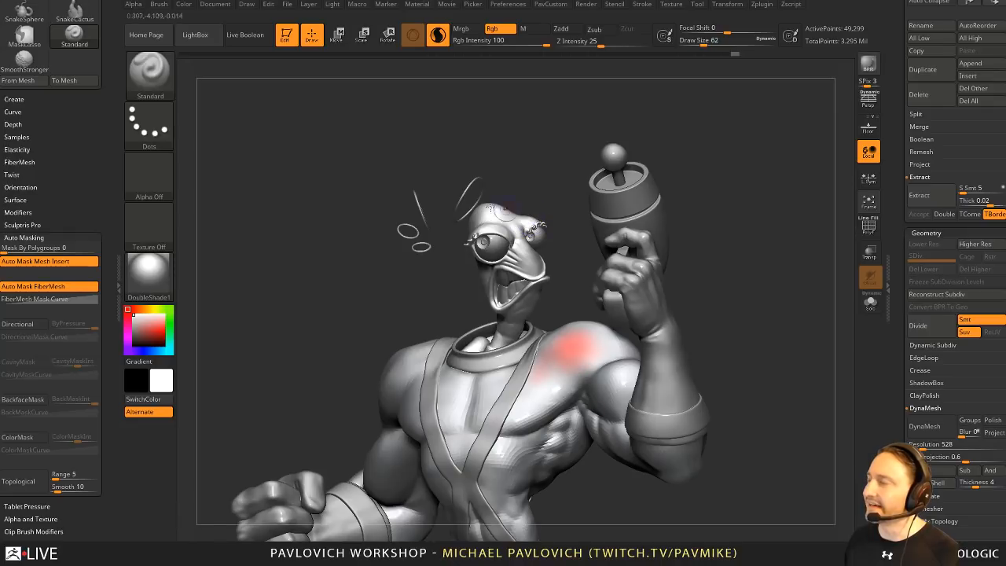
key("ctrl")
left_click_drag(544, 184, 567, 204, "ctrl")
left_click_drag(445, 162, 389, 180, "ctrl")
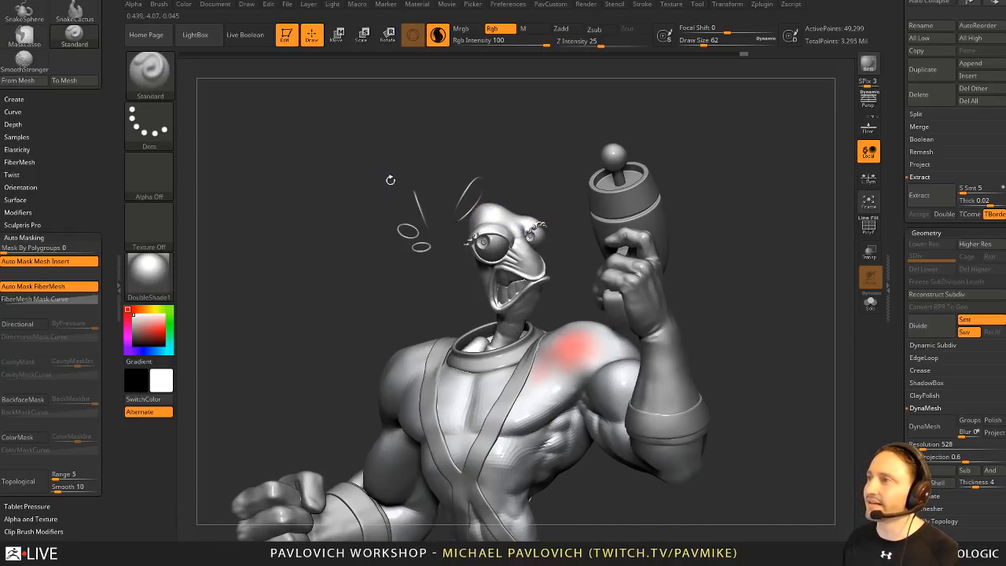
left_click_drag(798, 309, 782, 345, "alt")
left_click_drag(810, 277, 810, 295, "alt")
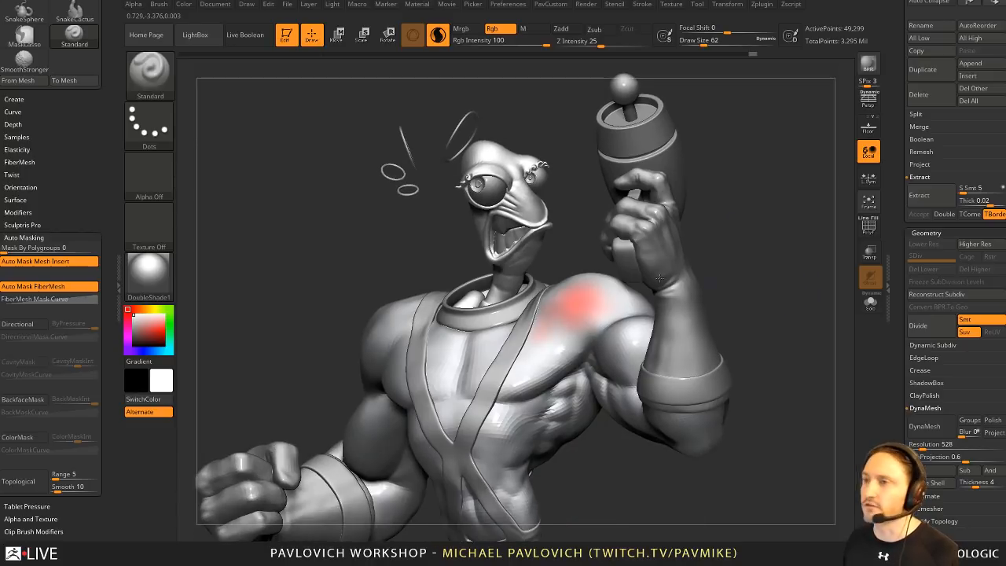
Step: Switch the worm's material back to MatCap Gray
left_click(149, 275)
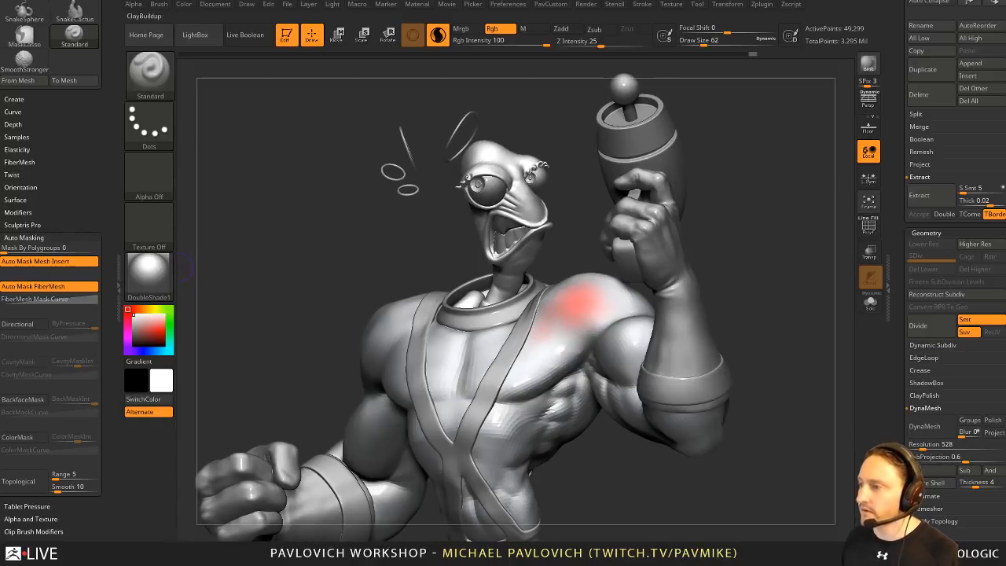
left_click(149, 275)
left_click(414, 283)
left_click(185, 268)
left_click_drag(773, 241, 783, 290, "alt")
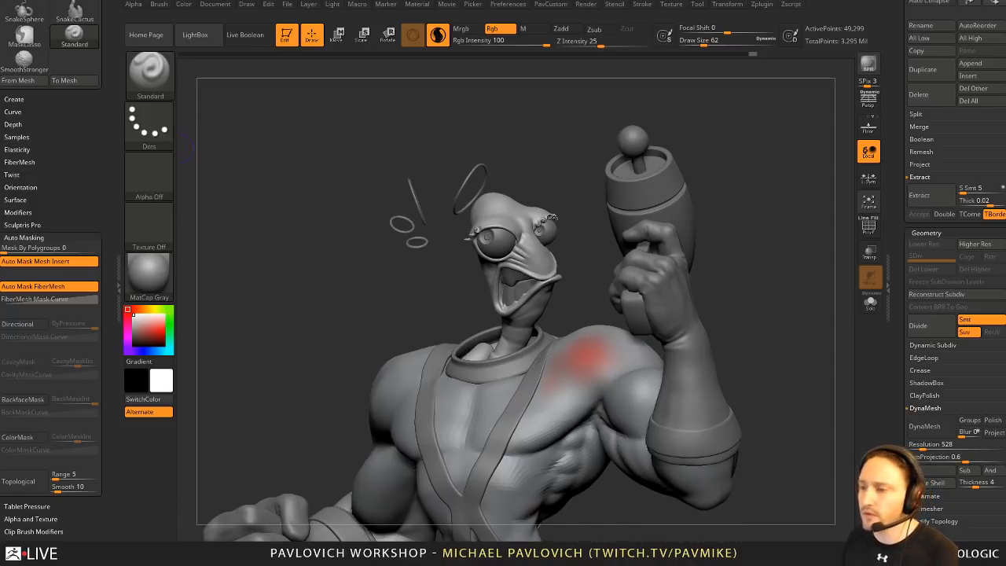
left_click_drag(900, 330, 902, 503)
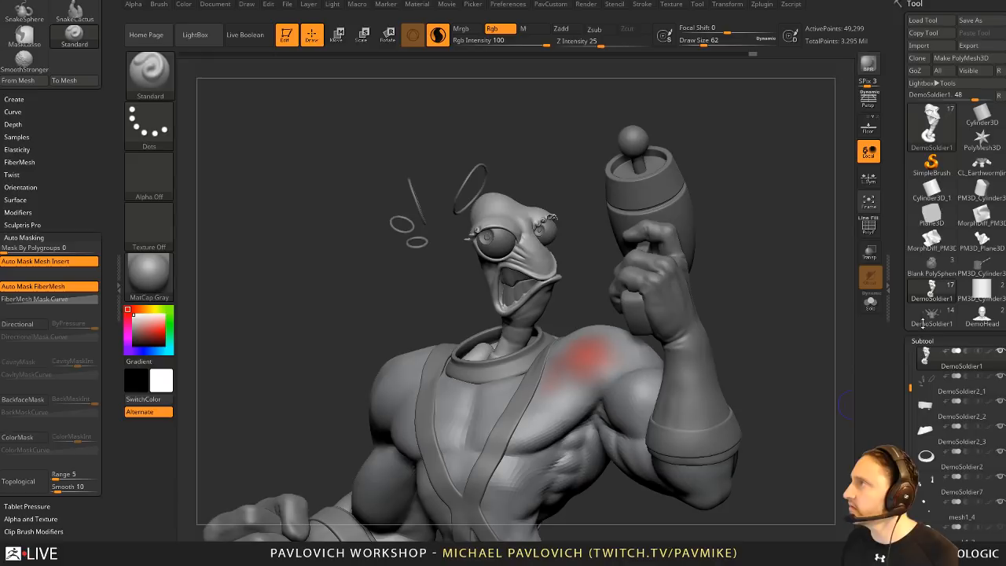
left_click(924, 21)
scroll(141, 169, "up", 5)
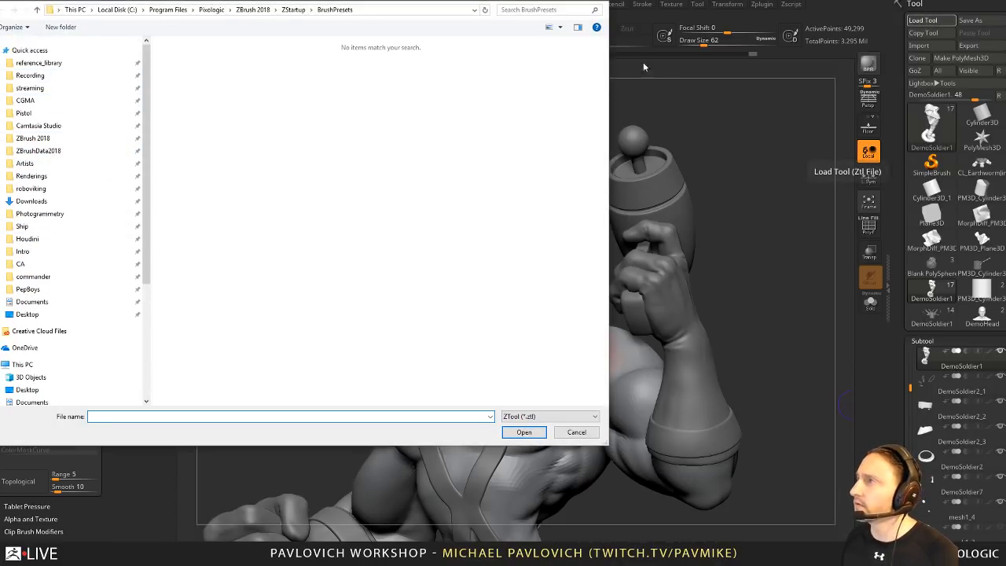
left_click(602, 3)
Step: Initialize ZBrush to clear all loaded tools and remove the gradient from the canvas background
left_click(507, 4)
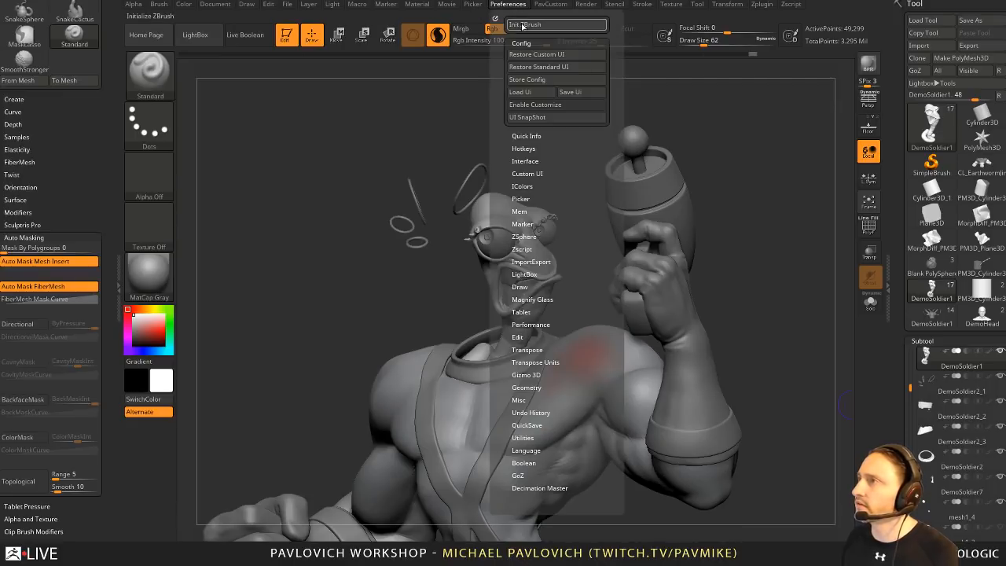
left_click(555, 24)
left_click(534, 252)
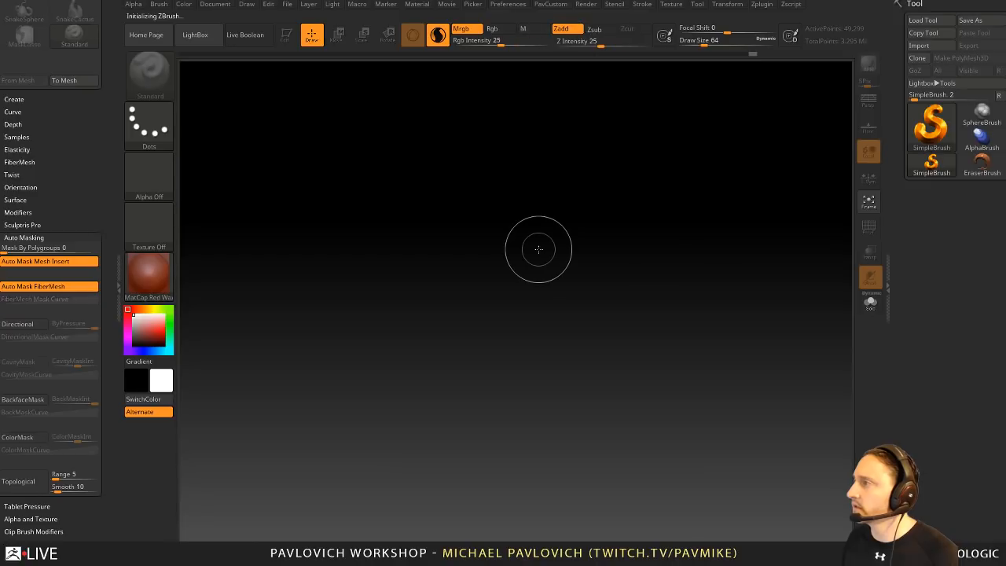
left_click(209, 6)
left_click_drag(236, 215, 206, 223)
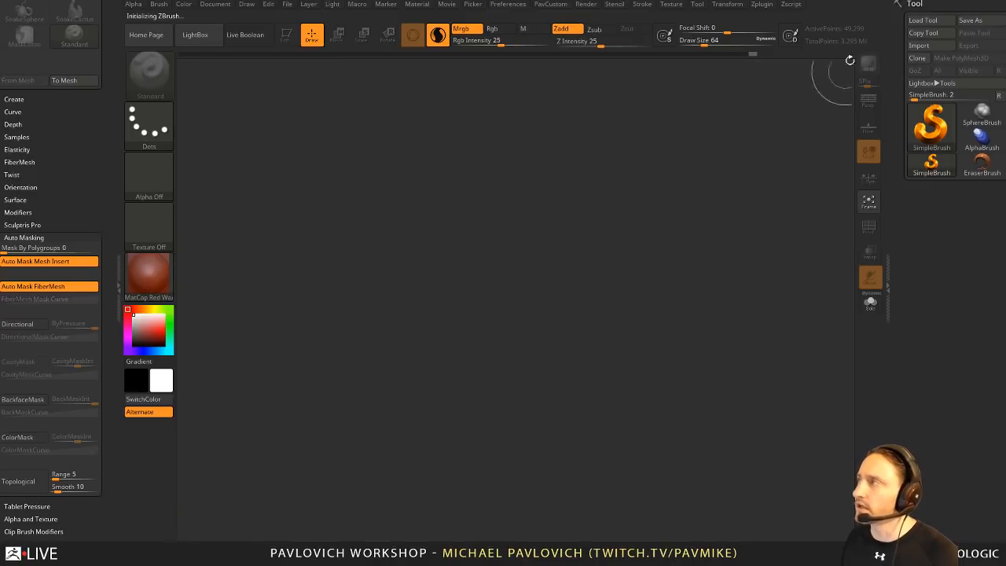
Step: Start loading a tool and search the Houdini project's Ship and Skimmer folders for saved ZBrush files
left_click(916, 22)
scroll(13, 198, "up", 2)
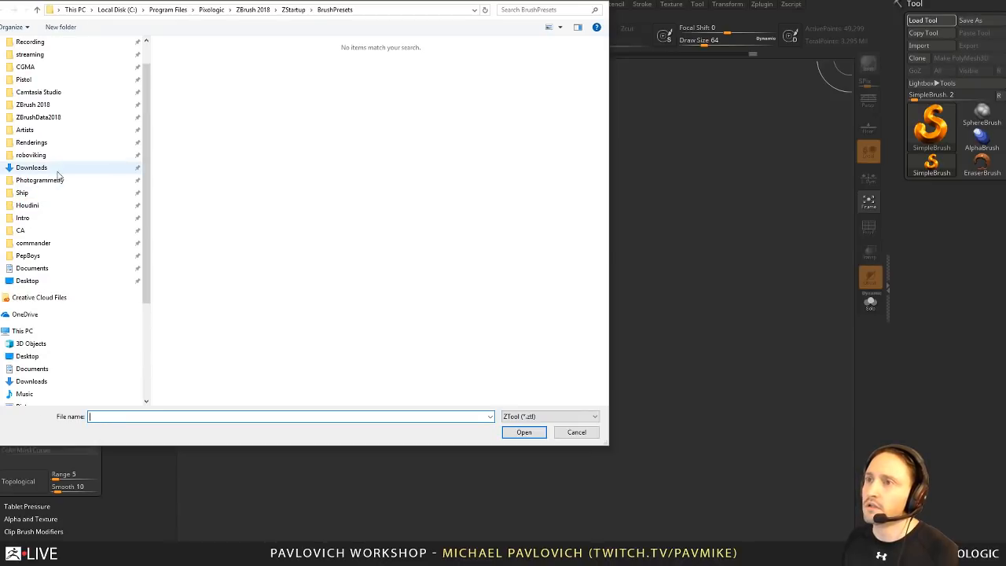
left_click(41, 205)
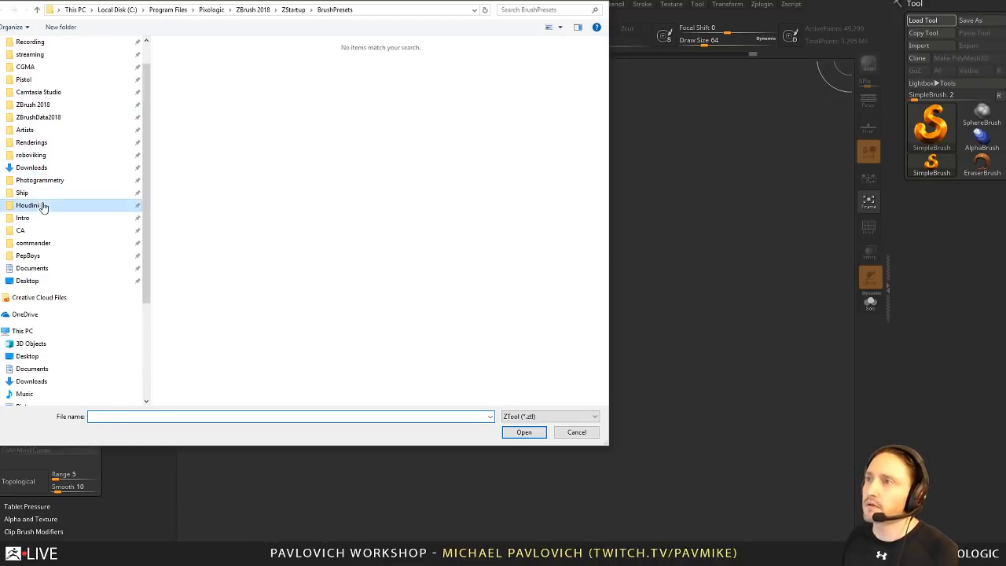
double_click(197, 112)
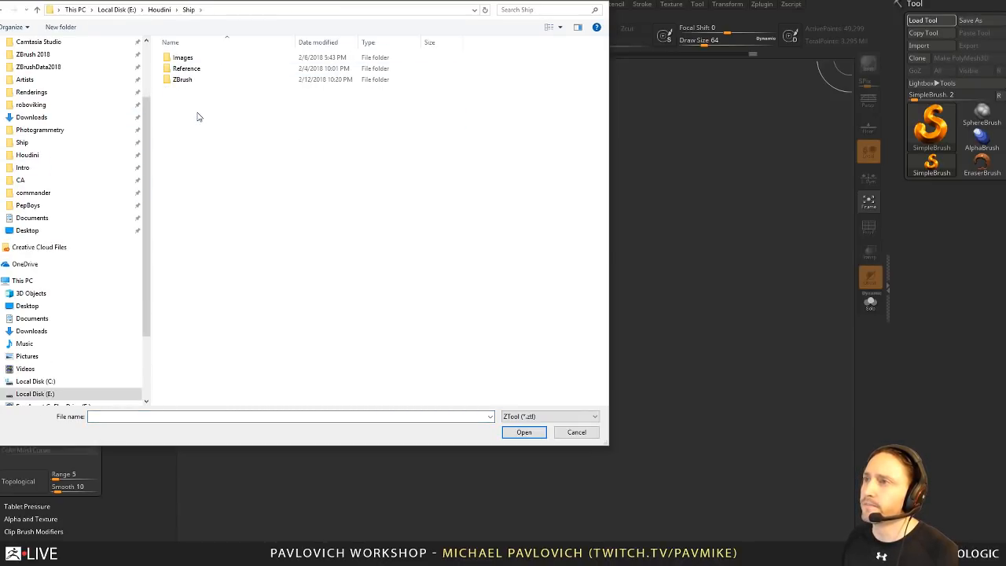
left_click(159, 10)
double_click(193, 123)
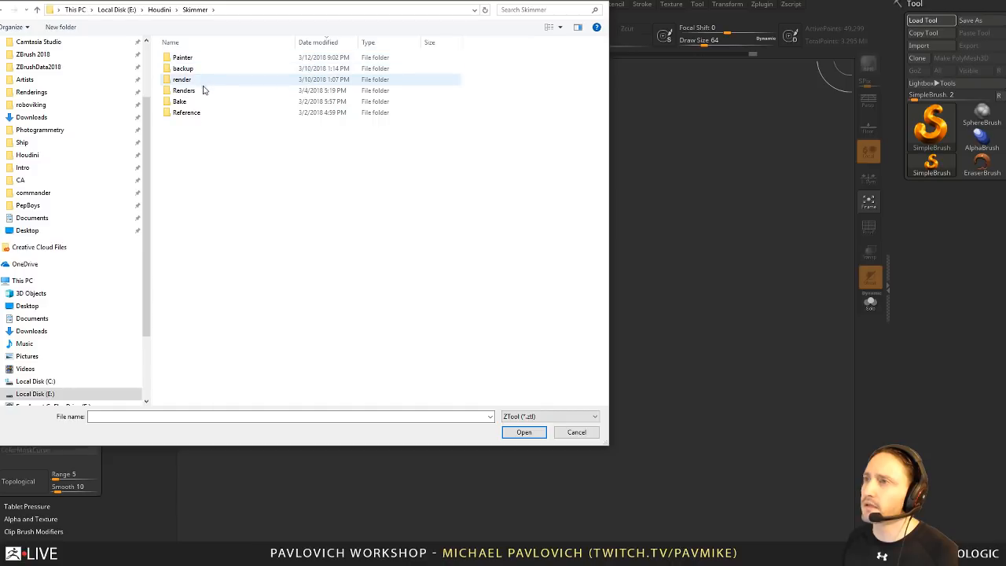
left_click(159, 10)
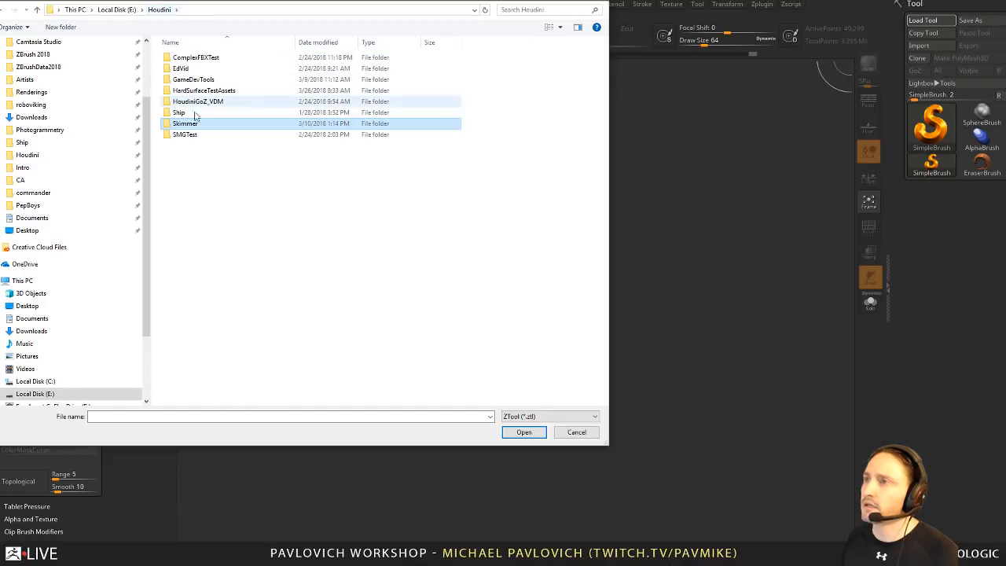
double_click(196, 117)
double_click(195, 80)
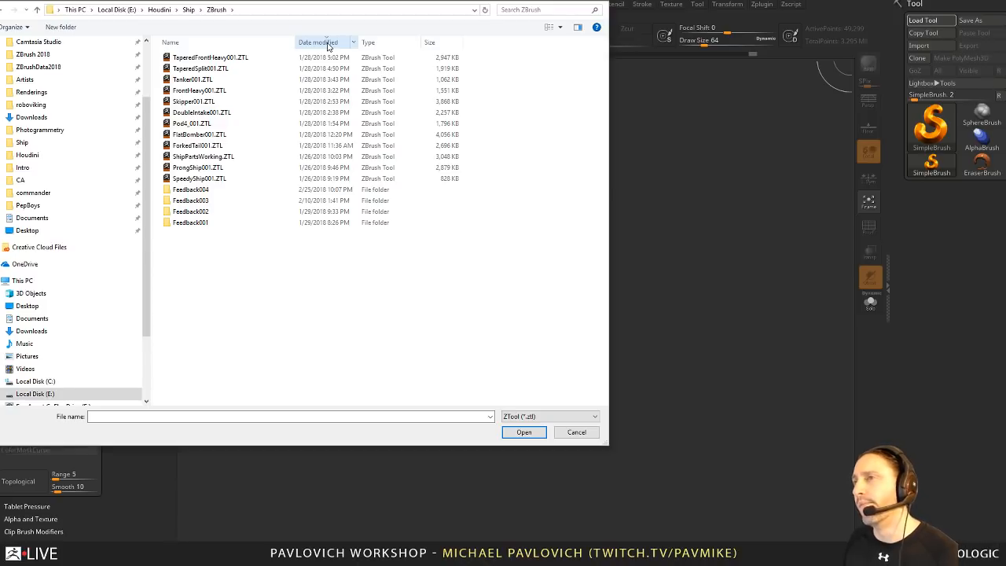
Step: Load HoudiniSkimmer.ZTL from the Feedback004 folder inside the Houdini Ship ZBrush folder
left_click(189, 9)
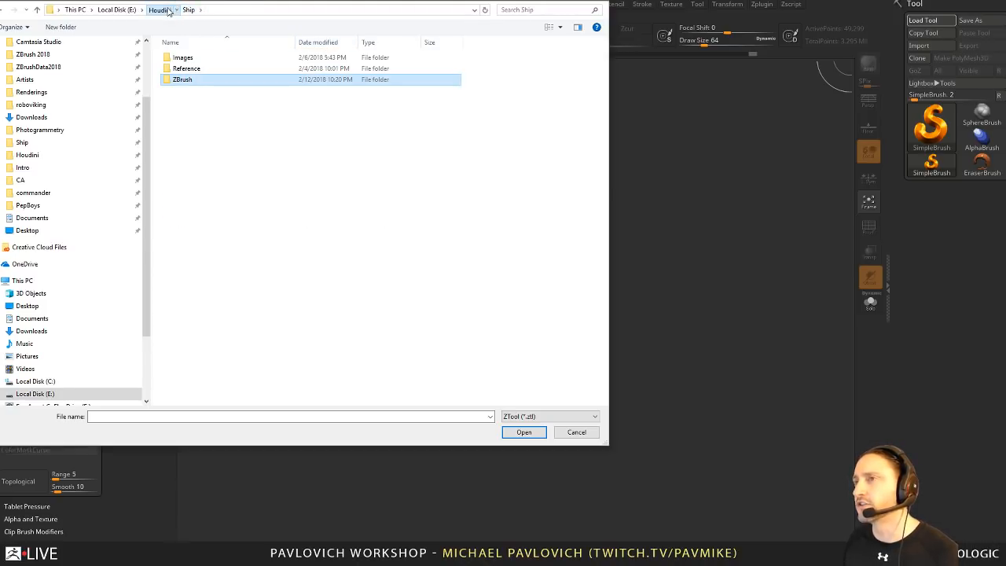
left_click(165, 10)
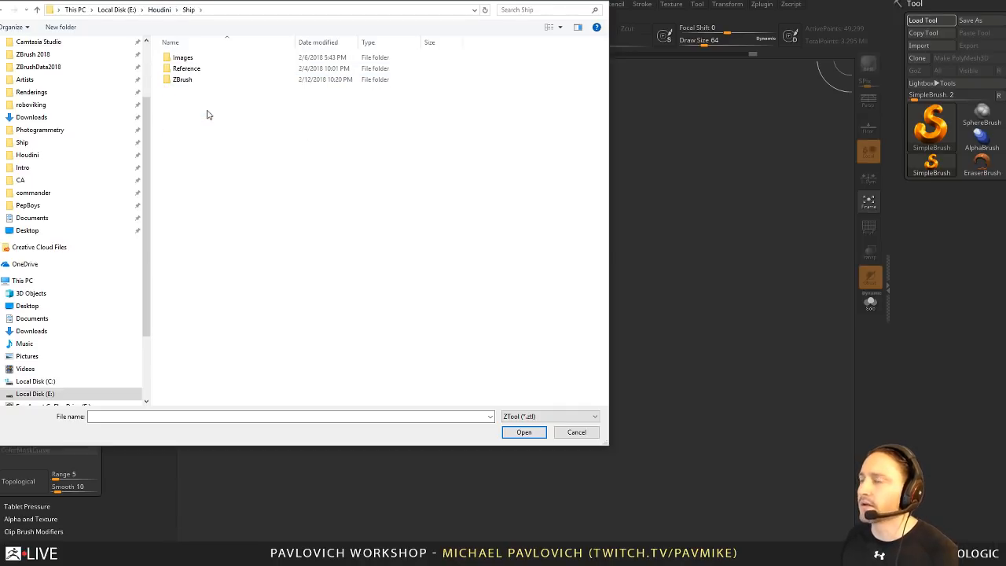
double_click(212, 85)
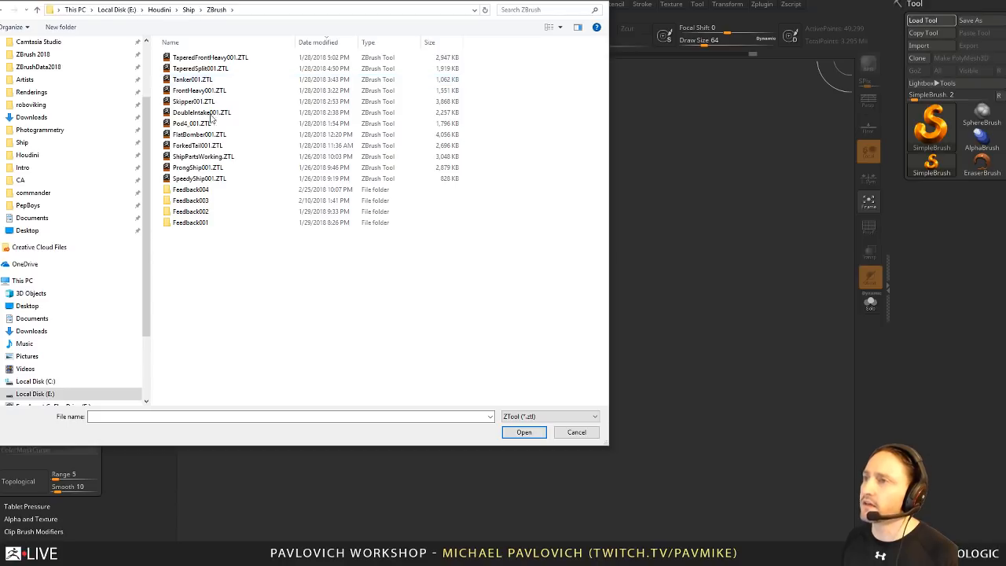
double_click(202, 222)
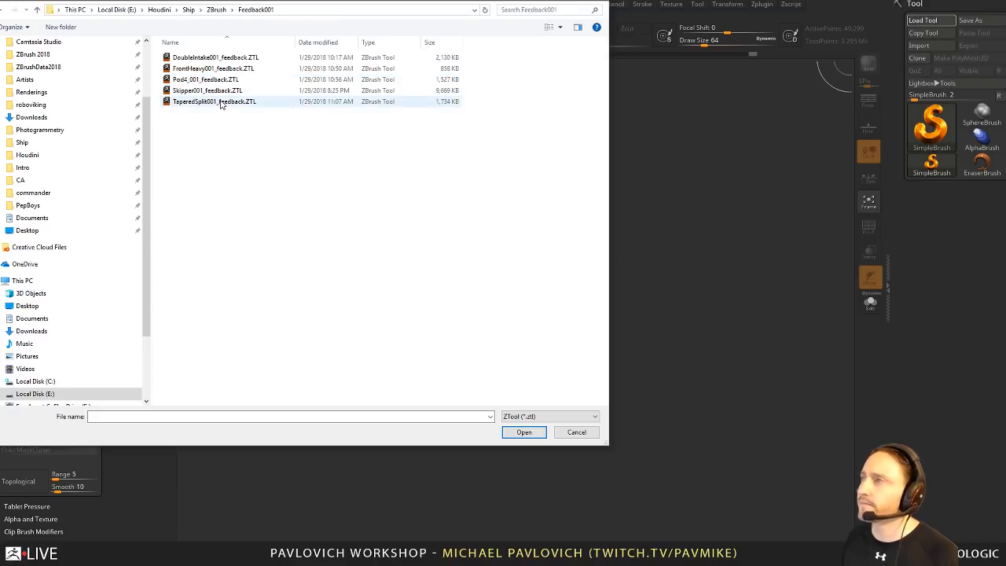
left_click(216, 10)
double_click(206, 190)
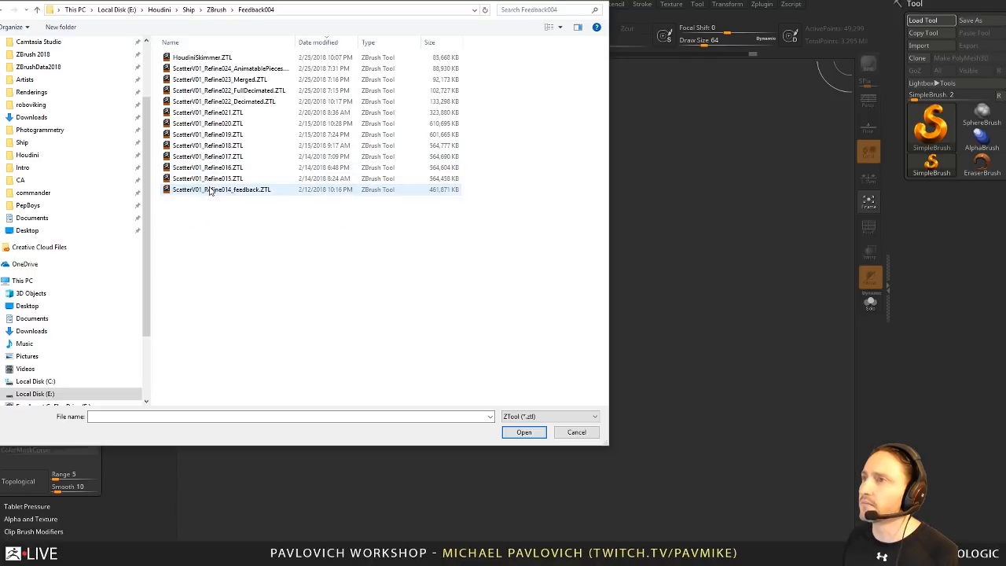
double_click(212, 59)
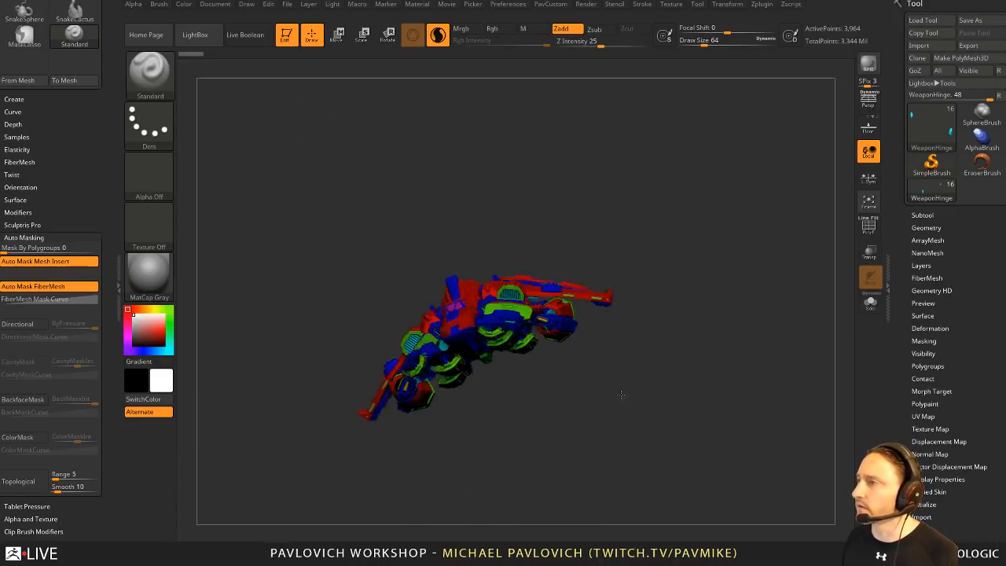
Step: Inspect the loaded ship up close, switch to the browser and open the Houdini auto game dev toolset artwork on ArtStation
key("s")
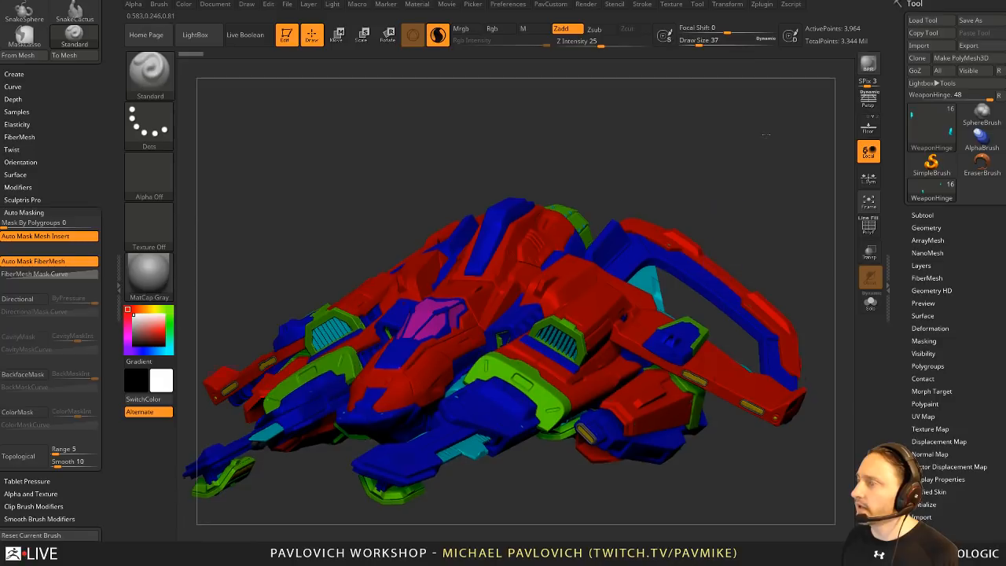
left_click_drag(729, 265, 749, 137)
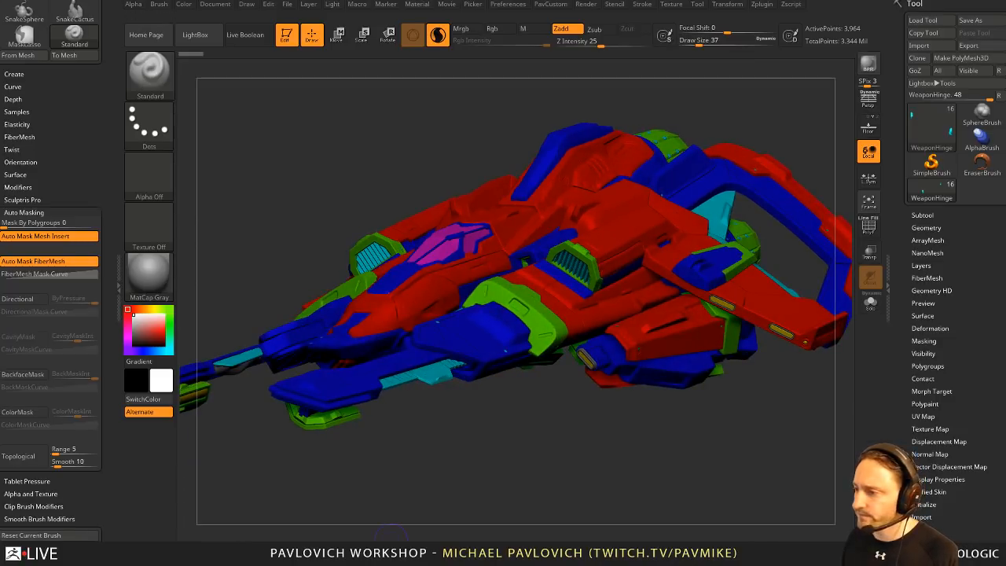
key("alt+Tab")
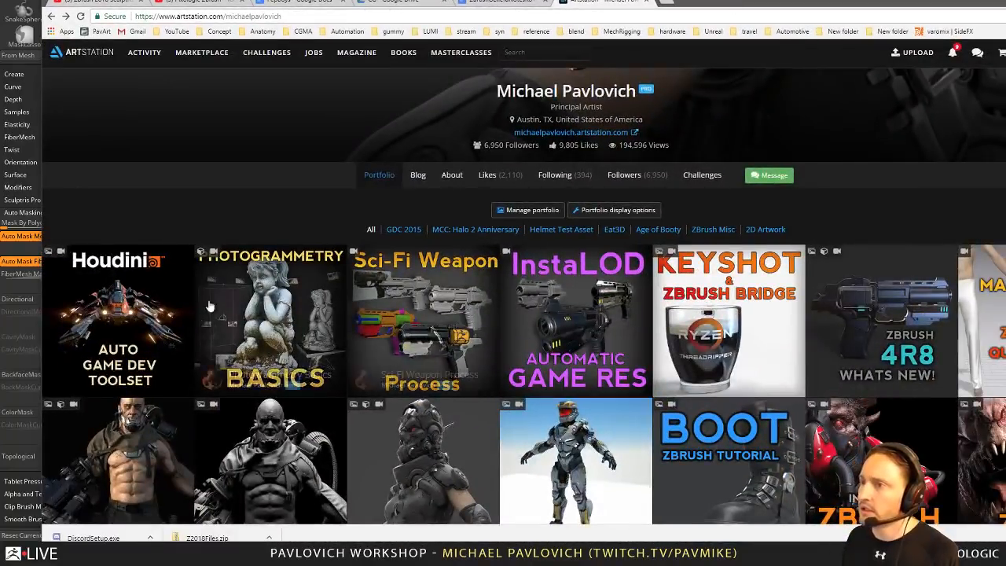
left_click(130, 281)
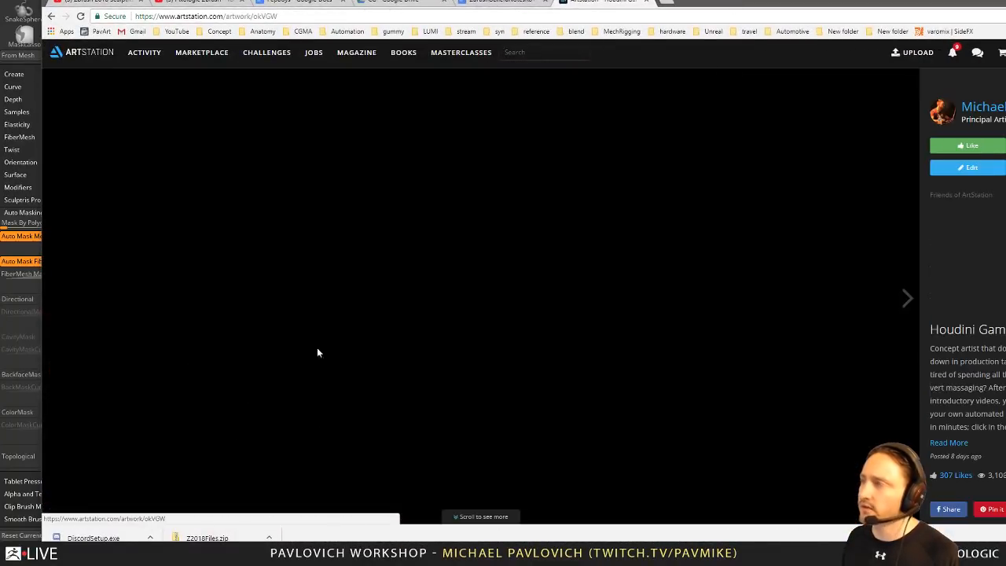
Step: Return to ZBrush, tilt the ship to show its upper side and expand its subtool list
key("alt+Tab")
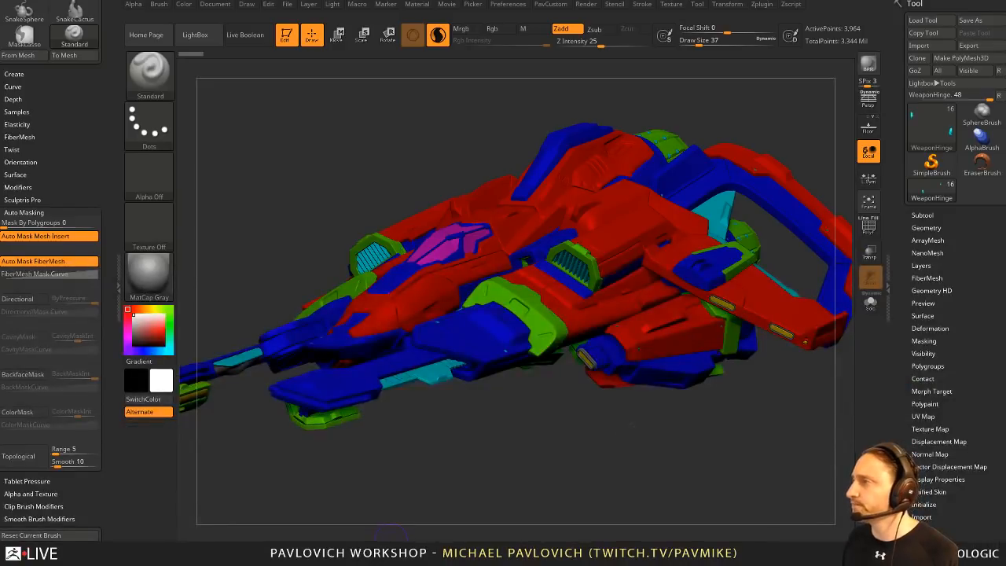
left_click_drag(389, 532, 848, 259)
left_click(922, 215, "shift")
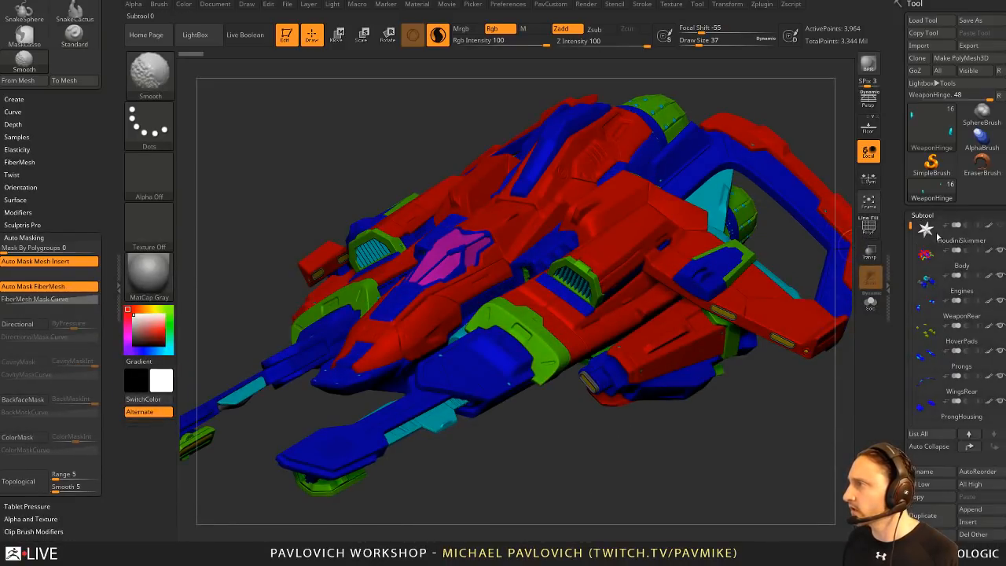
Step: Turn off the colour display on all subtools and examine the grey ship's front, side details and rear engines
left_click(986, 228, "shift")
left_click_drag(640, 444, 664, 457)
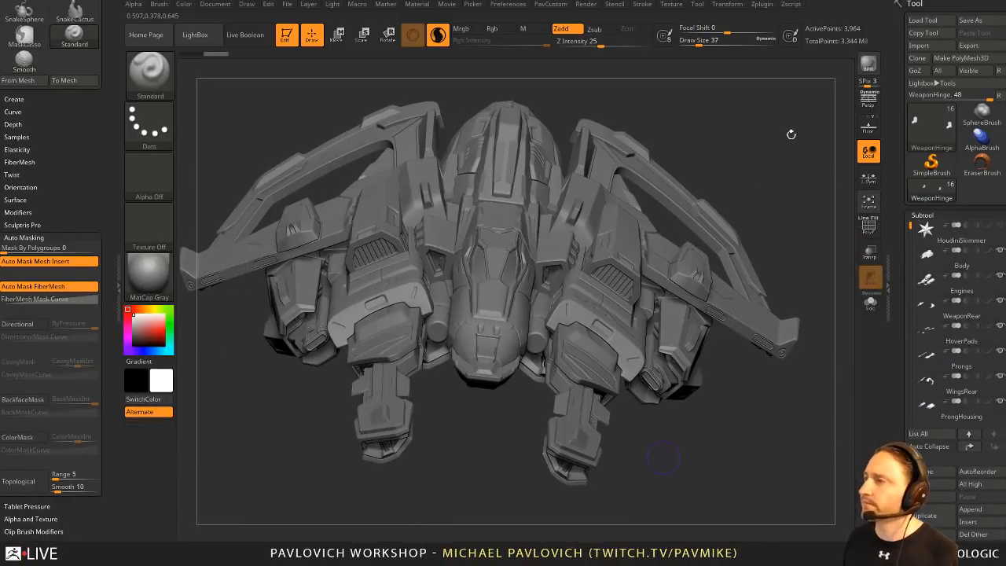
mouse_move(792, 134)
left_mouse_down()
mouse_move(771, 120)
mouse_move(779, 115)
left_mouse_up()
key("s")
mouse_move(779, 115)
left_mouse_down()
mouse_move(791, 116)
mouse_move(773, 103)
mouse_move(815, 118)
mouse_move(783, 117)
mouse_move(791, 169)
mouse_move(676, 160)
mouse_move(682, 218)
left_mouse_up()
key("s")
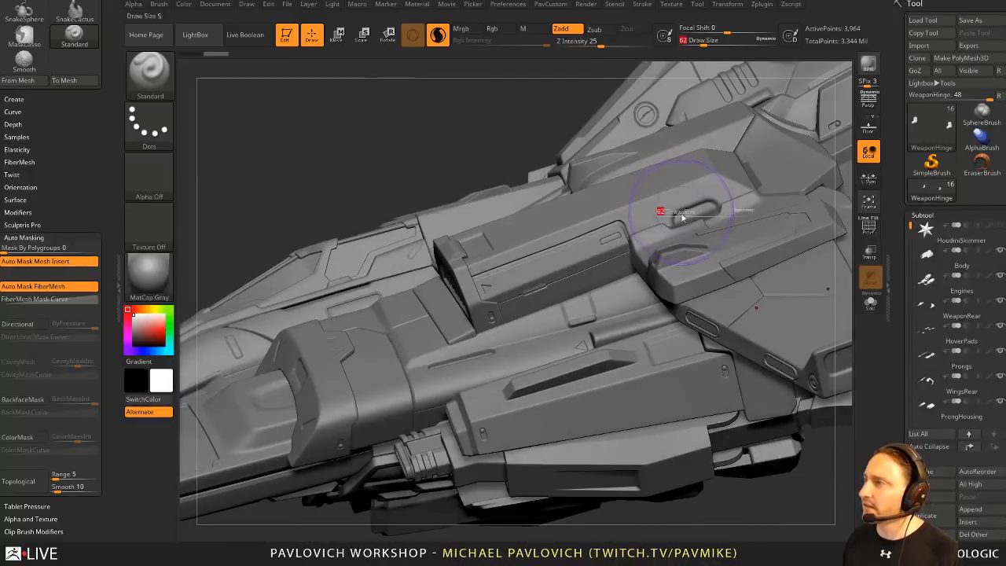
left_click_drag(474, 156, 662, 114)
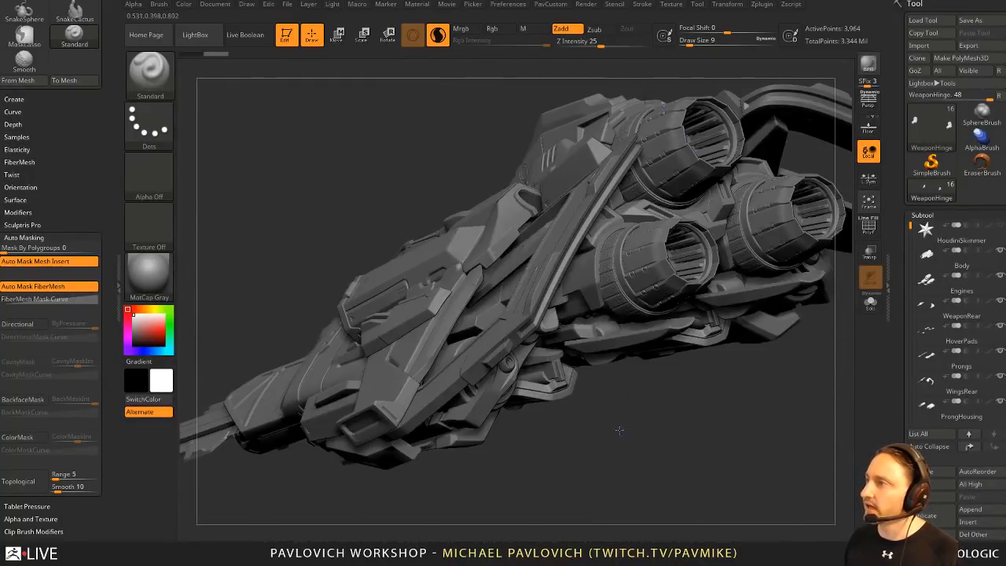
left_click_drag(619, 429, 642, 256)
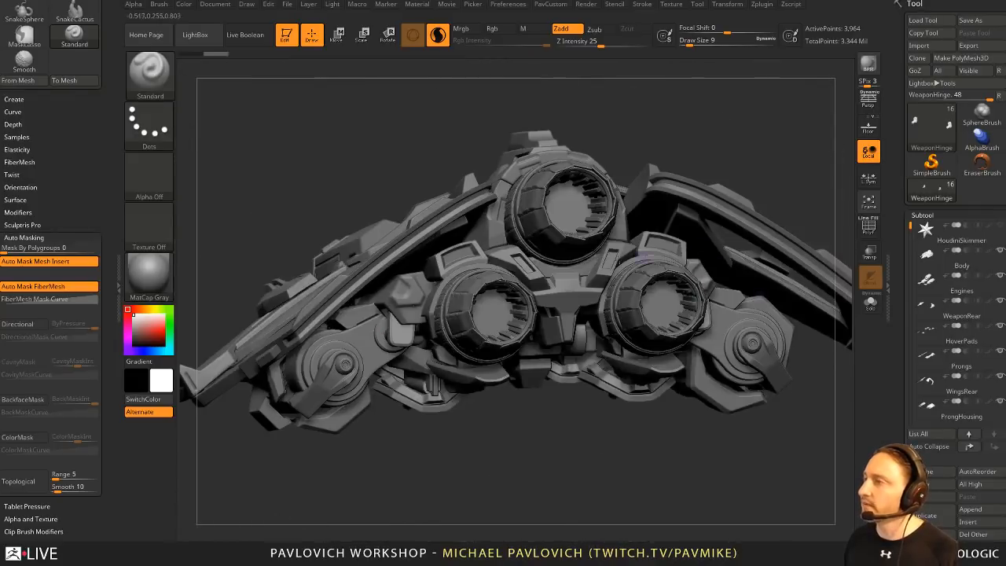
Step: Select the Engines subtool and display its polygroups as solid colour fills without wireframe lines
left_click(523, 230, "alt")
left_click_drag(696, 119, 719, 131)
key("s")
left_click(870, 228)
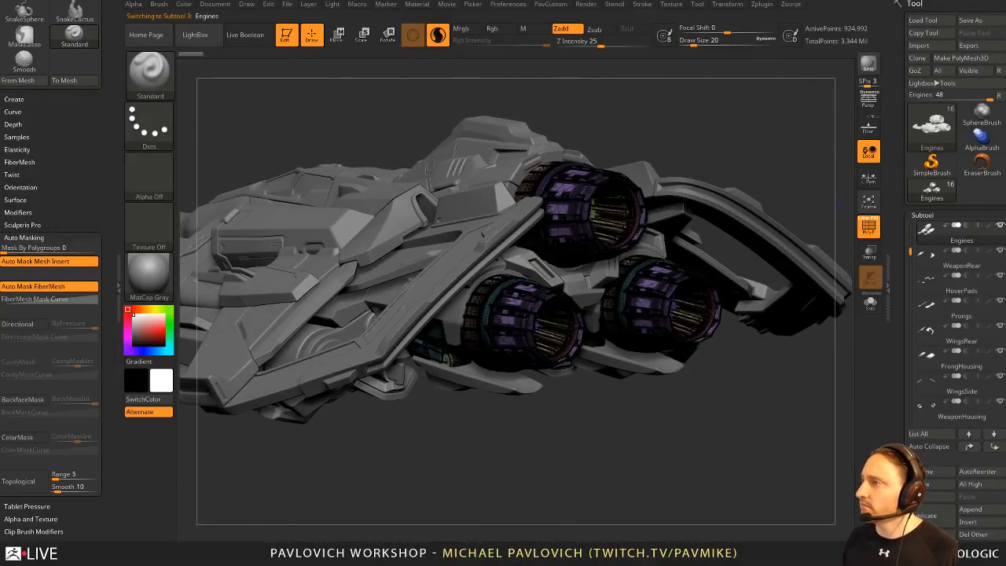
left_click_drag(796, 144, 821, 250)
left_click(864, 218)
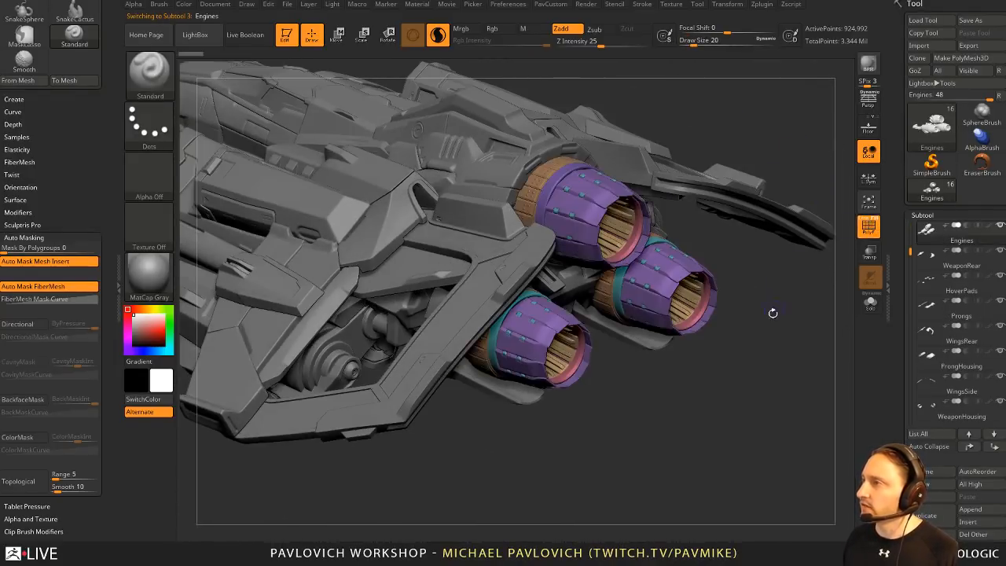
left_click_drag(835, 312, 774, 333)
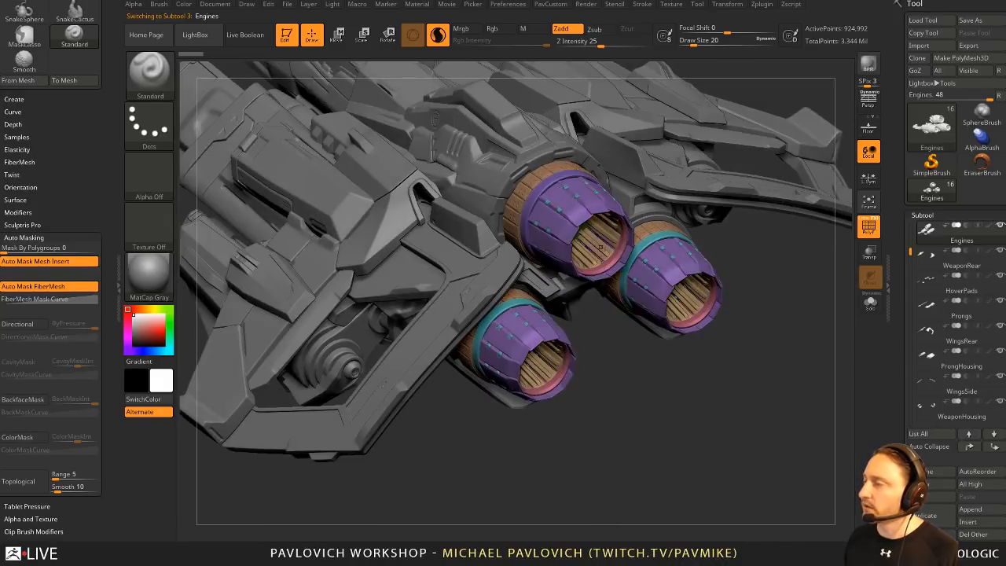
left_click_drag(600, 247, 721, 241)
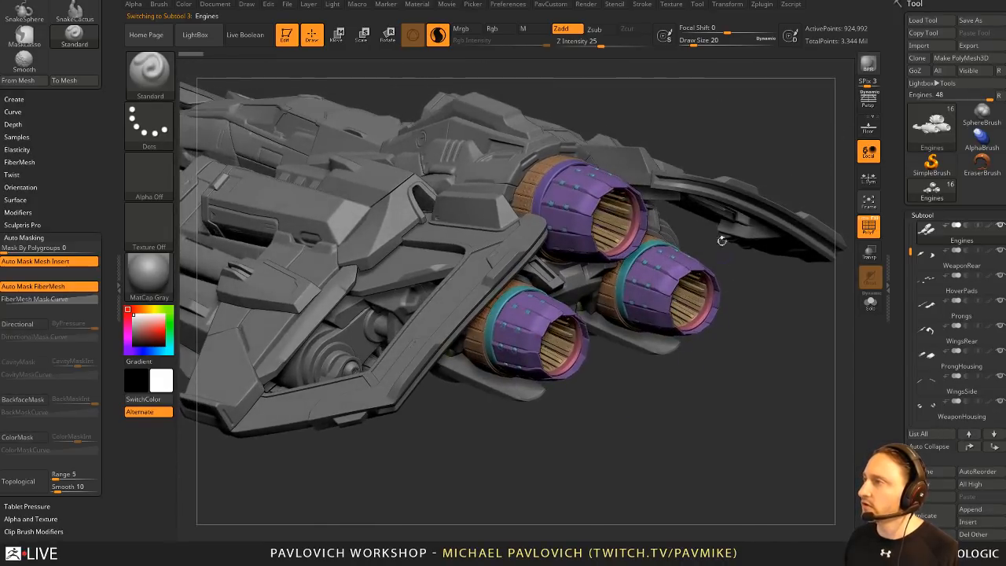
Step: Select the Flaps subtool, place the gizmo on the wing flap in rear view and rotate the flaps by about 28 degrees
left_click(296, 283, "alt")
left_click_drag(505, 437, 552, 440, "alt")
left_click_drag(739, 224, 734, 303, "shift")
key("w")
left_click(665, 307, "alt")
left_click_drag(765, 269, 752, 224, "shift")
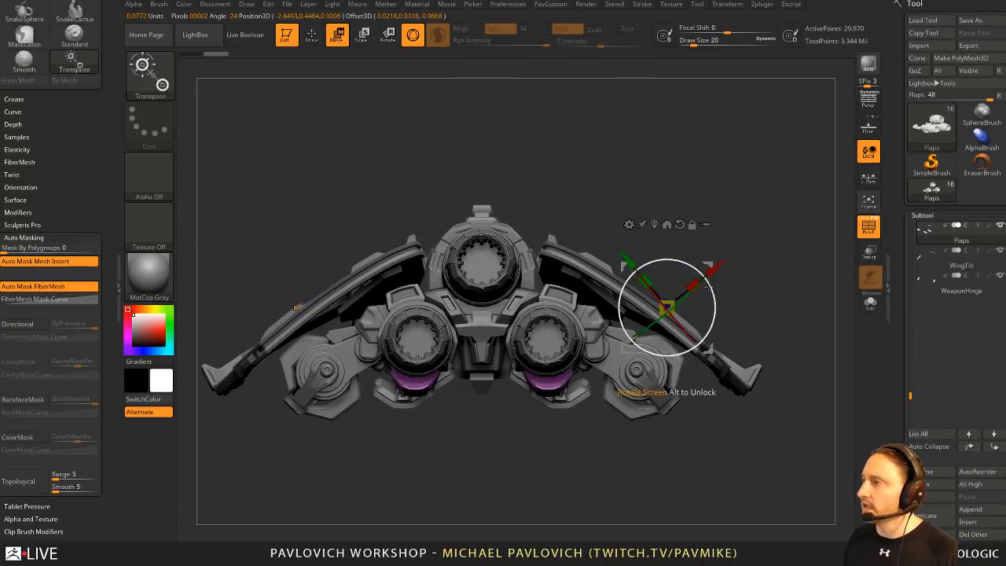
left_click_drag(633, 338, 653, 339)
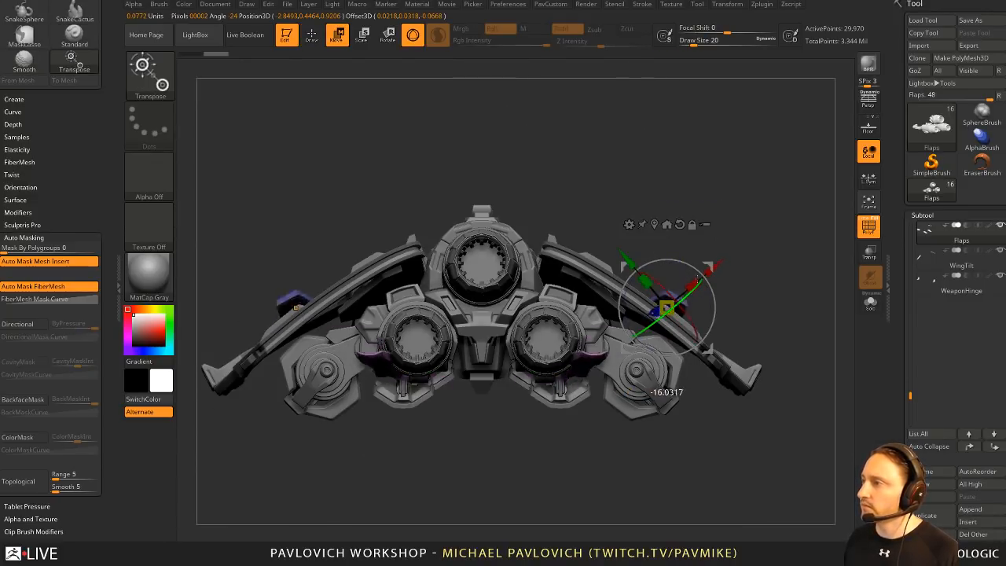
left_click_drag(698, 278, 700, 281)
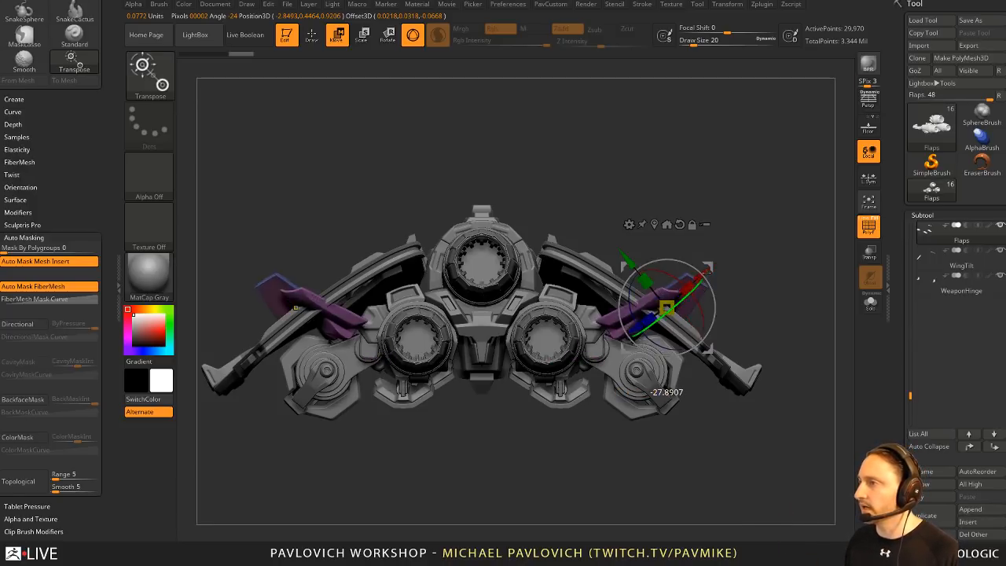
Step: Select the WingsRear subtool and rotate the wings with the gizmo placed on them in side view
mouse_move(743, 225)
left_mouse_down()
mouse_move(773, 252)
mouse_move(768, 239)
mouse_move(778, 263)
left_mouse_up()
key("q")
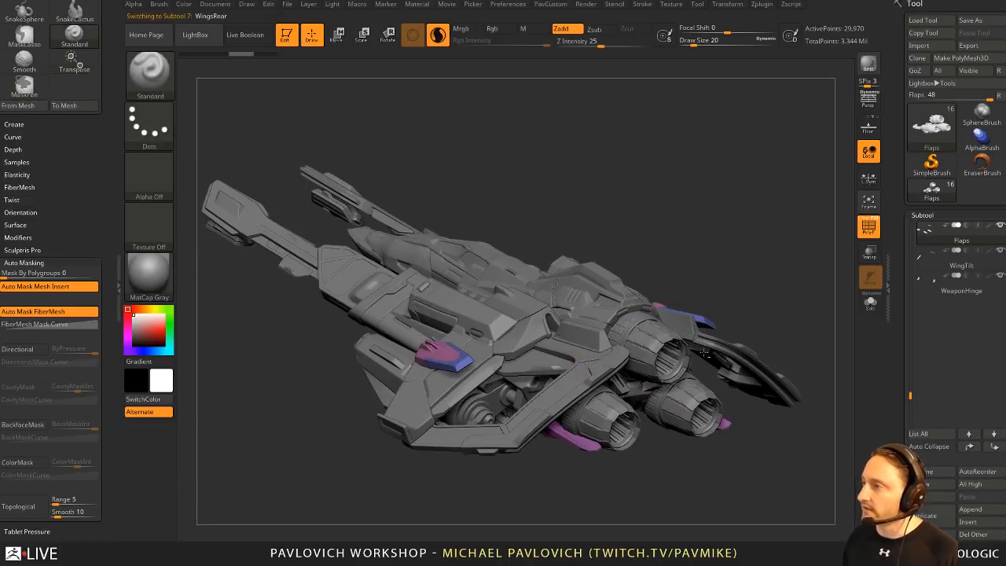
left_click_drag(723, 226, 762, 271)
key("w")
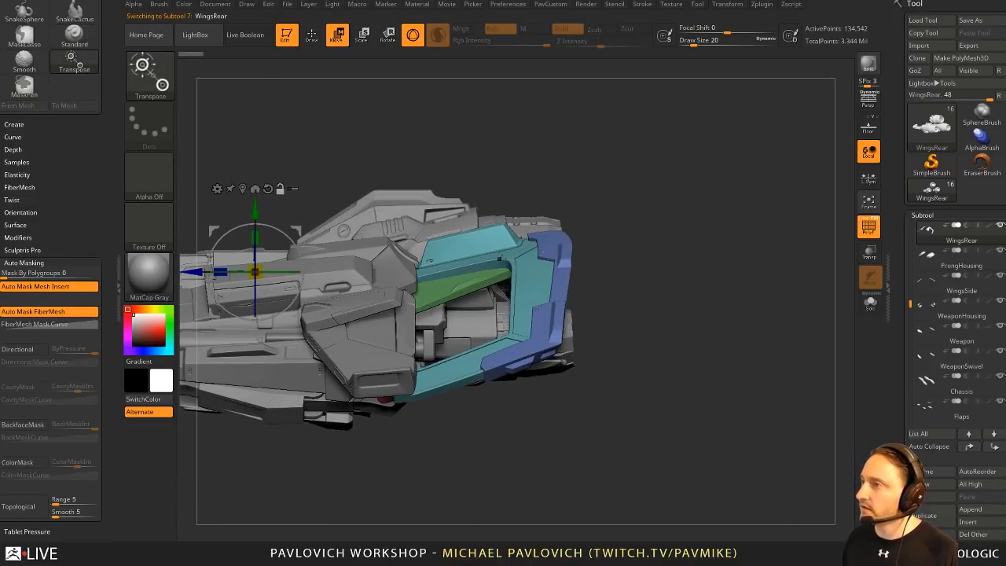
left_click(498, 258)
left_click_drag(498, 258, 413, 273)
left_click_drag(454, 235, 449, 235)
key("q")
Step: Select the Flaps subtool again and examine the ship from its underside
mouse_move(669, 207)
left_mouse_down()
mouse_move(620, 250)
mouse_move(665, 256)
left_mouse_up()
right_click_drag(696, 244, 664, 245)
right_click_drag(664, 245, 749, 248, "ctrl")
left_click(521, 216, "alt")
left_click(467, 364, "alt")
right_click_drag(415, 465, 440, 302)
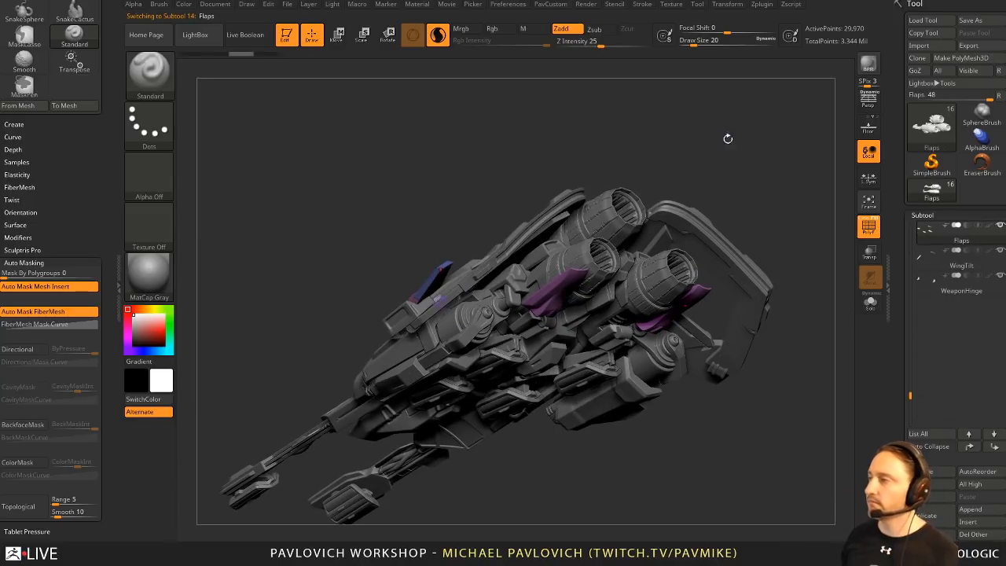
Step: Select the WeaponHousing and Weapon subtools in turn and bring up the move gizmo on each
right_click_drag(728, 138, 758, 319)
left_click(572, 346, "alt")
right_click_drag(651, 361, 671, 314)
key("w")
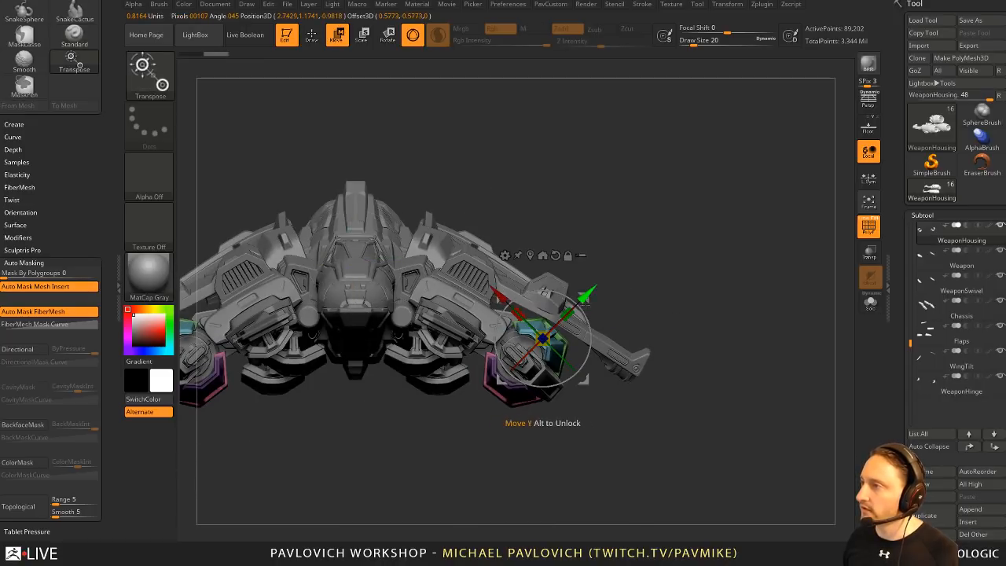
key("q")
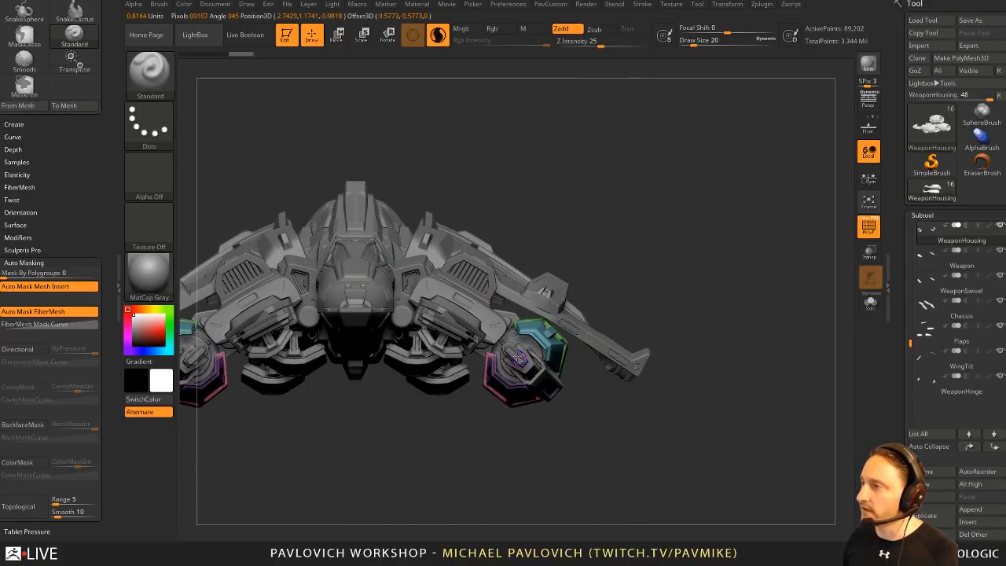
right_click_drag(586, 414, 518, 315, "shift")
key("w")
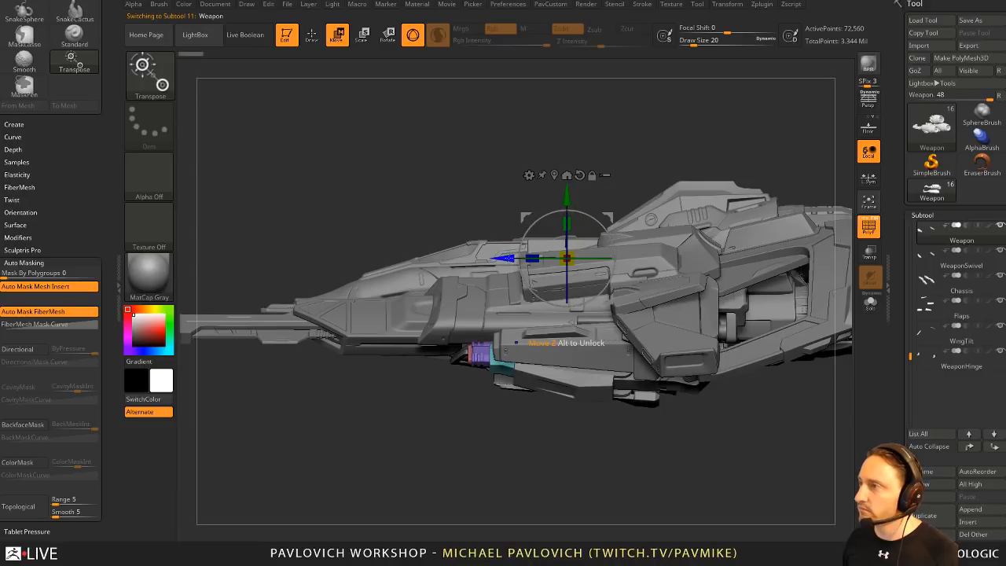
key("q")
right_click_drag(479, 362, 412, 398)
Step: Select the HoverPads subtool and isolate the hover pad under one front prong in top view
left_click(335, 466, "alt")
right_click_drag(335, 467, 691, 205)
key("w")
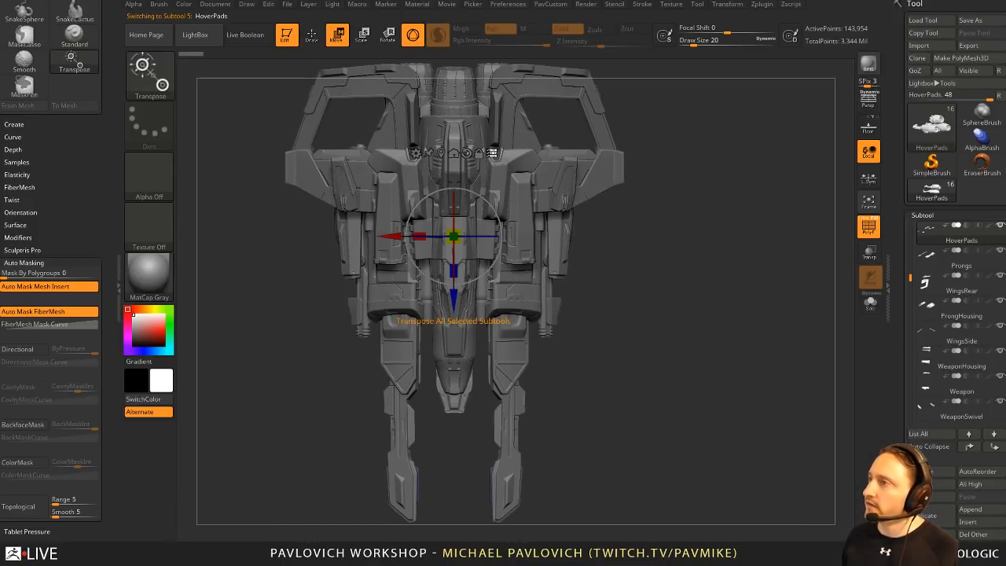
right_click_drag(644, 317, 642, 246, "alt")
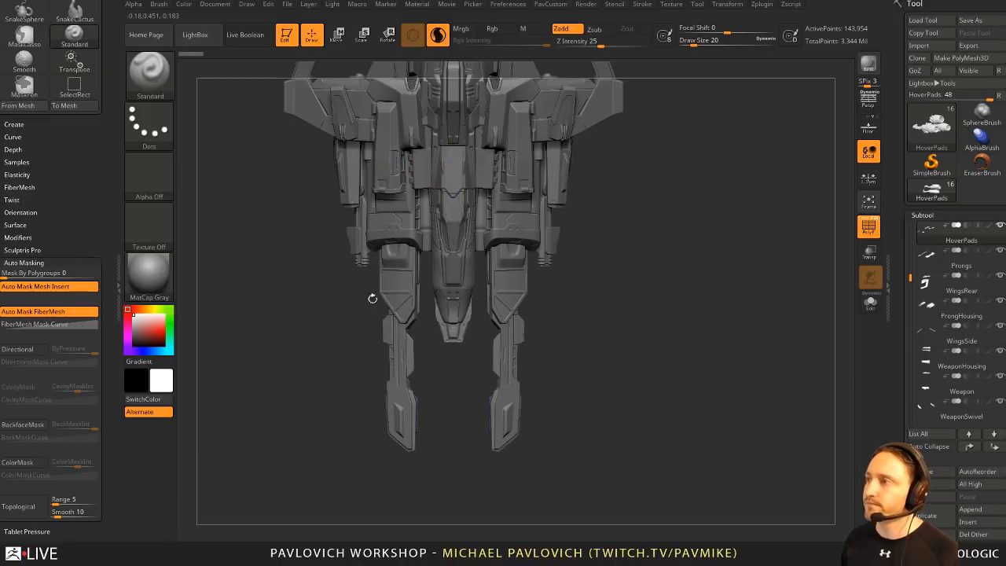
left_click_drag(629, 290, 480, 485, "ctrl+shift")
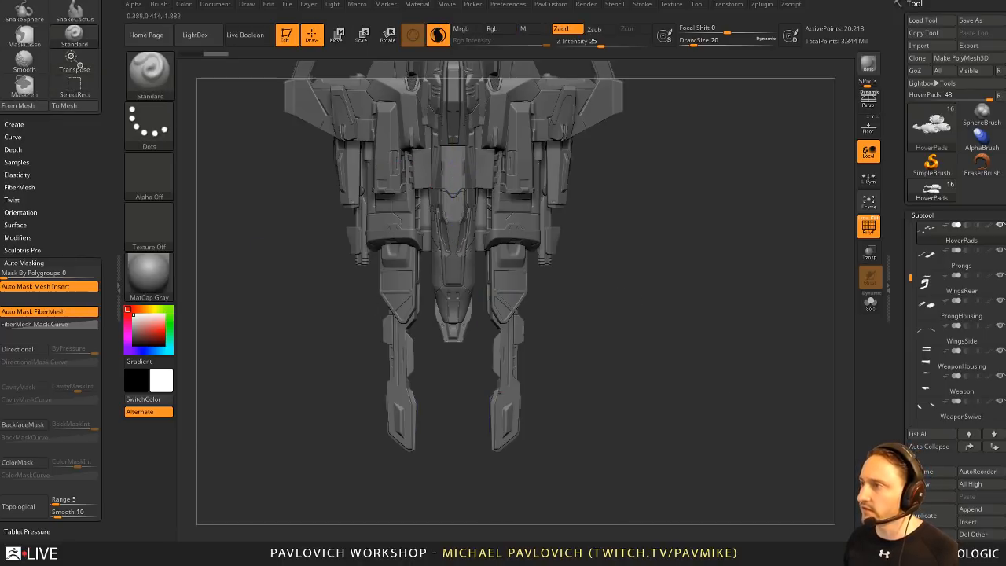
Step: Select the front prong subtools together with the isolated hover pad and slide them back toward the hull
right_click_drag(589, 279, 585, 343, "alt")
key("w")
left_click_drag(609, 364, 478, 529, "ctrl+shift")
right_click_drag(631, 422, 644, 373, "alt")
right_click_drag(645, 373, 600, 299)
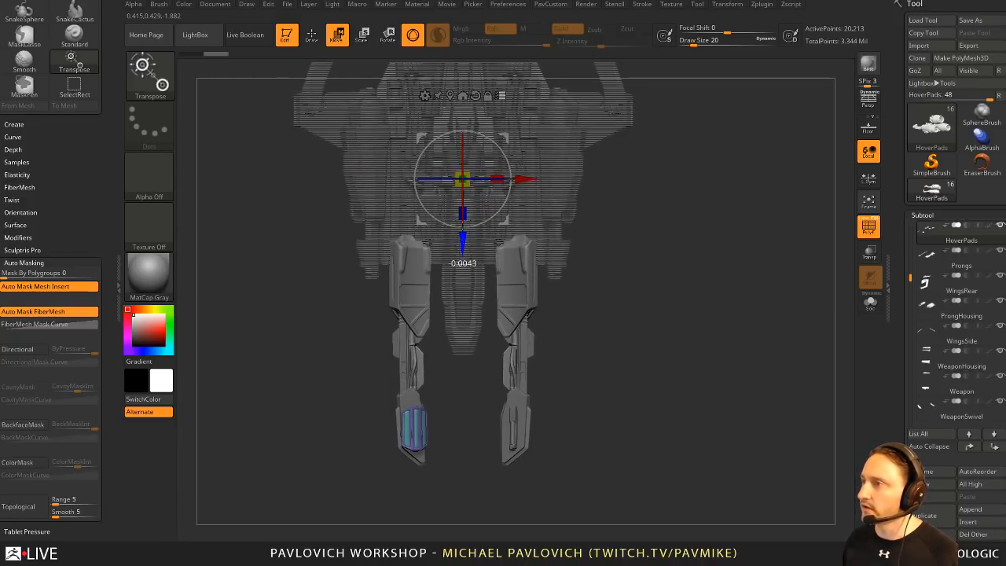
left_click_drag(462, 229, 462, 119)
right_click_drag(660, 253, 638, 315)
left_click_drag(458, 234, 472, 167)
key("q")
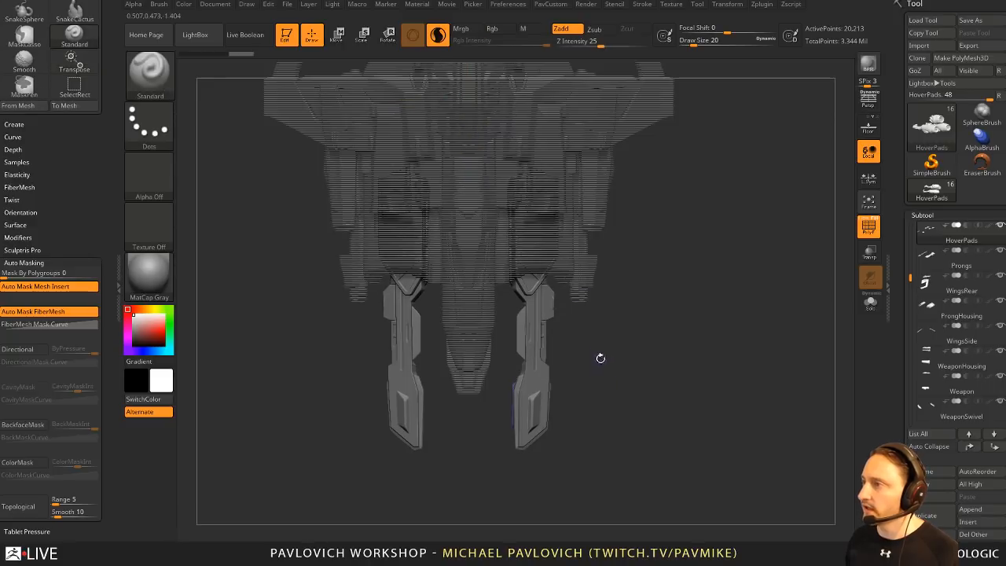
Step: Undo the visibility inversion on the HoverPads subtool and reveal all of its hidden pads
left_click_drag(684, 202, 505, 226, "ctrl+shift")
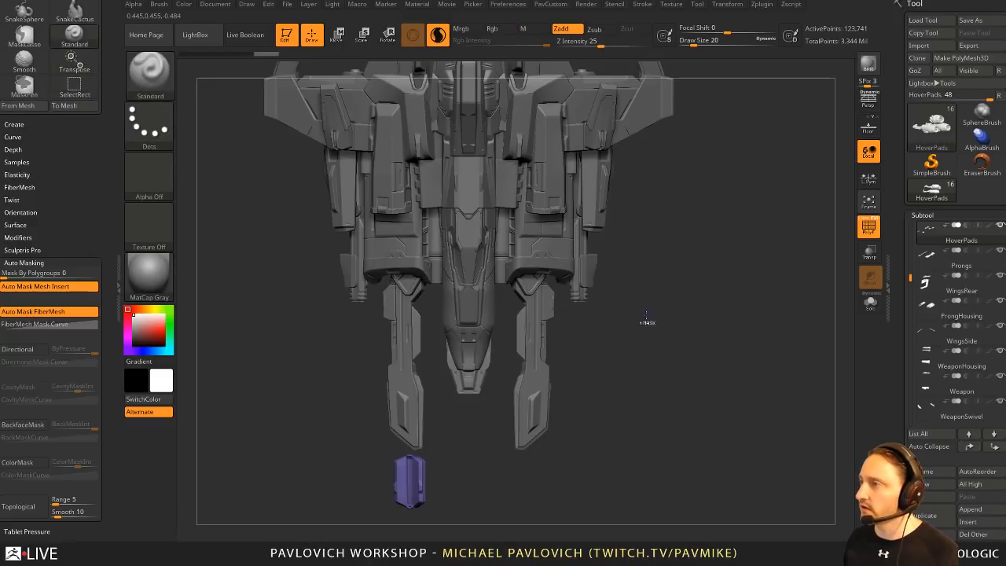
key("ctrl+z")
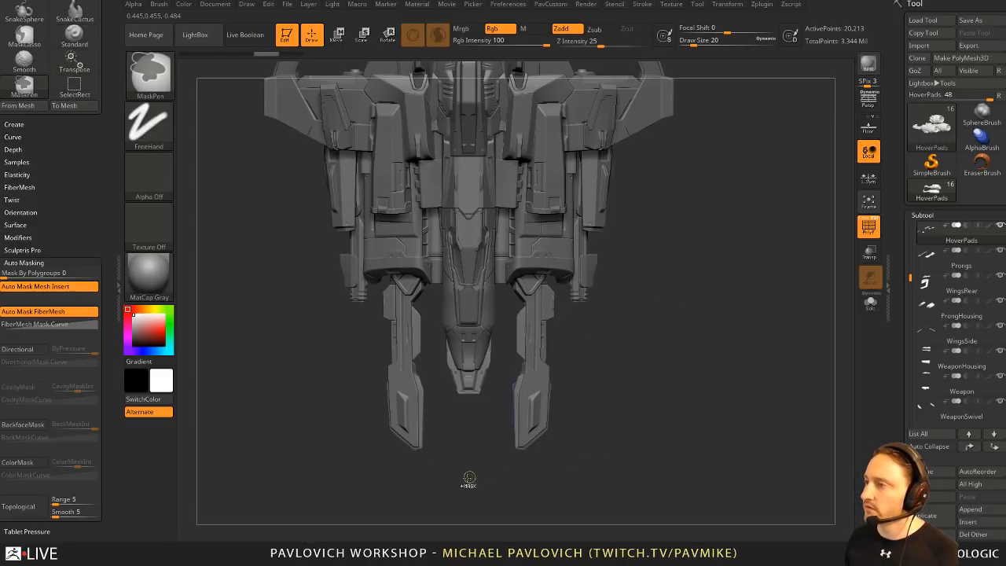
key("ctrl+z")
mouse_move(596, 421)
left_mouse_down()
mouse_move(575, 174)
mouse_move(673, 314)
mouse_move(671, 354)
mouse_move(621, 297)
left_mouse_up()
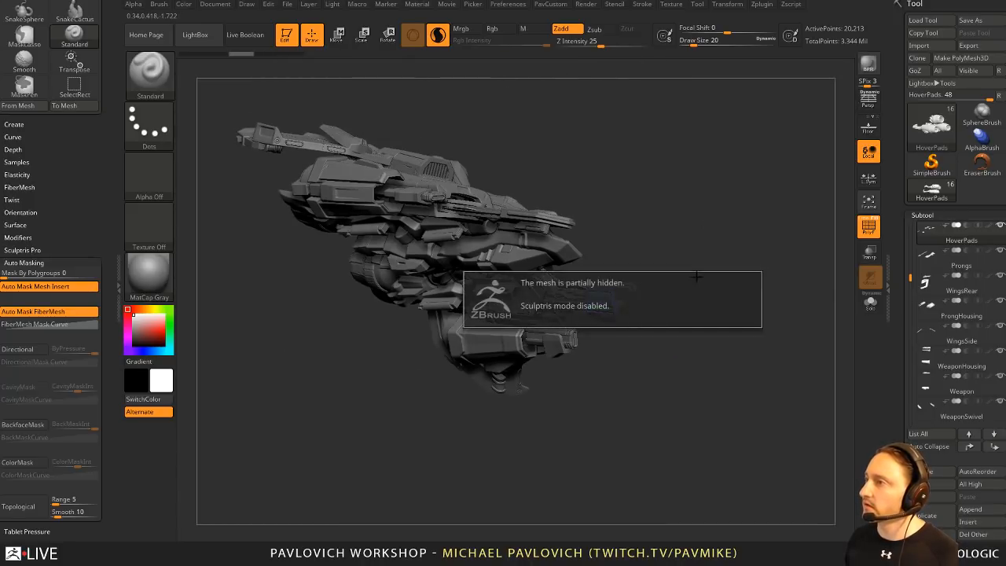
left_click_drag(700, 247, 674, 341)
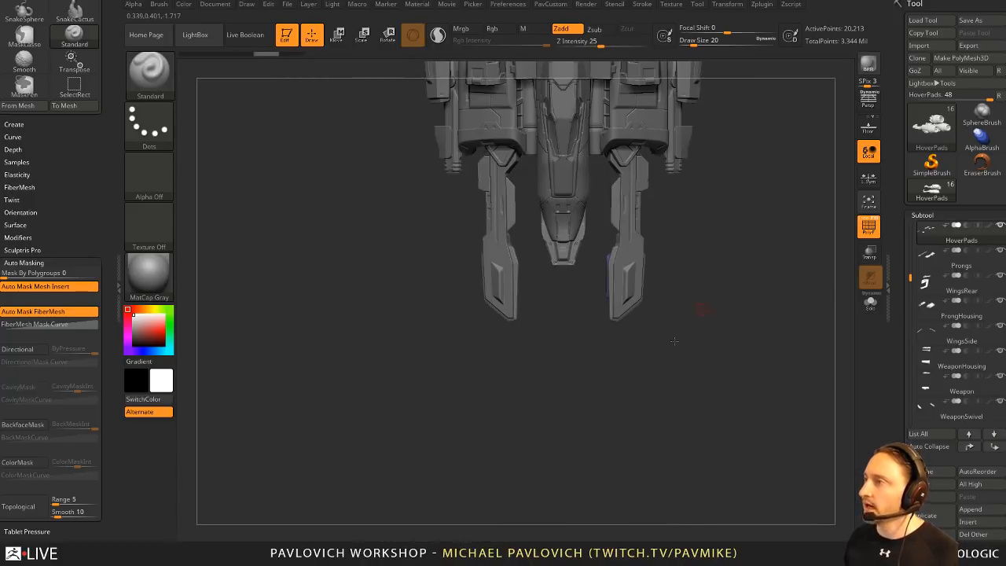
left_click_drag(654, 469, 384, 269, "ctrl+shift")
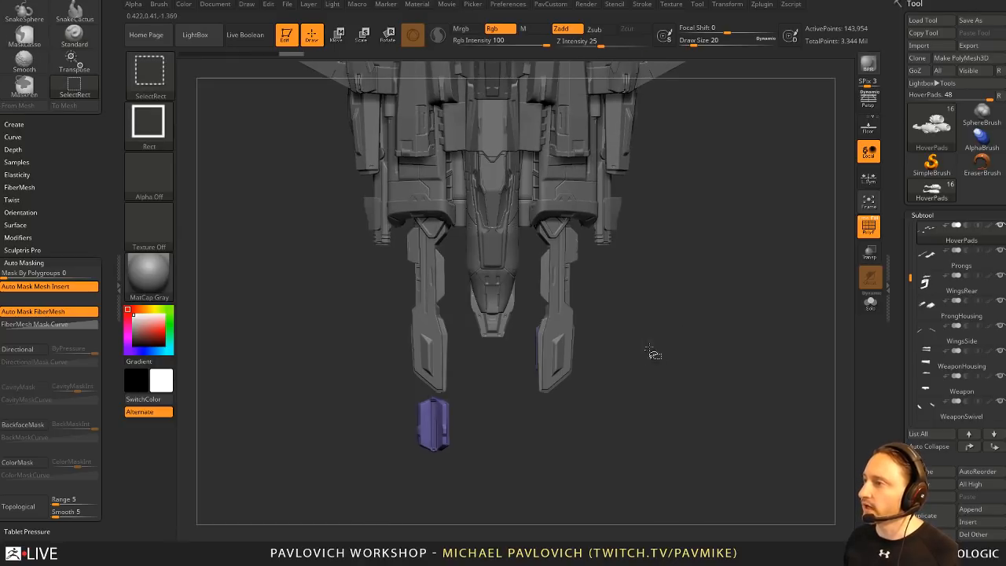
Step: Select the prong parts together with all hover pads, exclude the hull subtools, and move the selection further back along the ship's length
key("w")
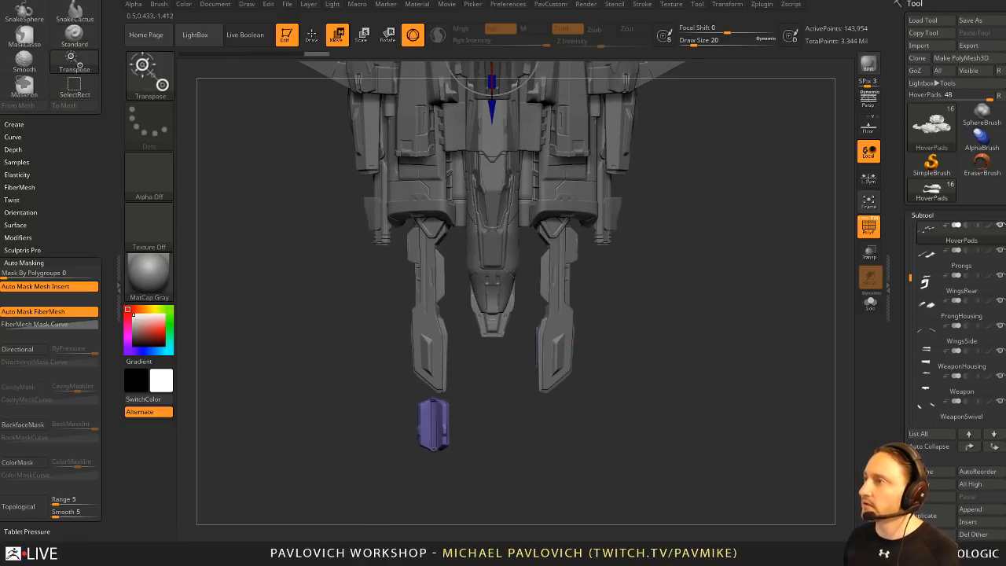
left_click_drag(608, 493, 384, 305, "ctrl+shift")
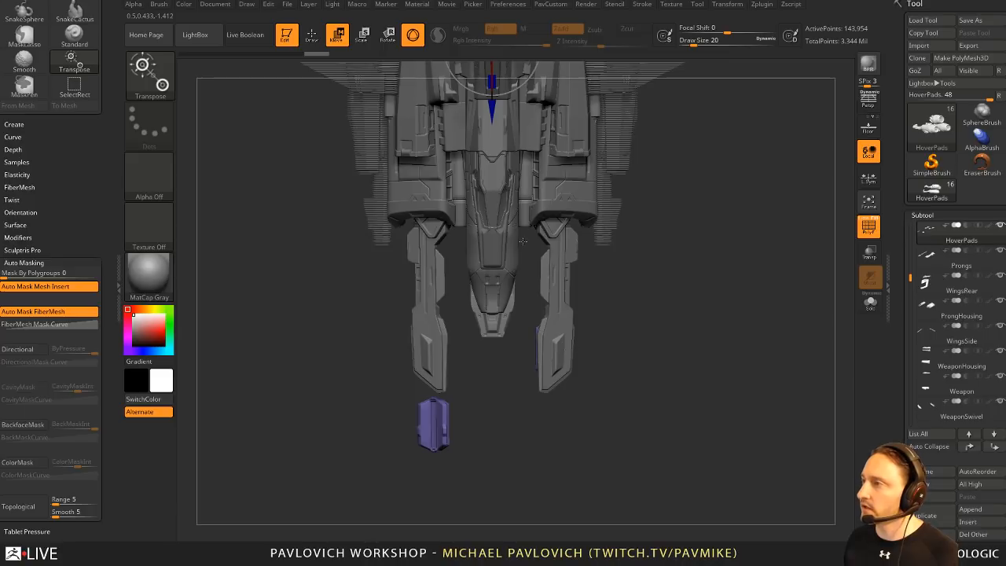
left_click(584, 211, "ctrl+shift")
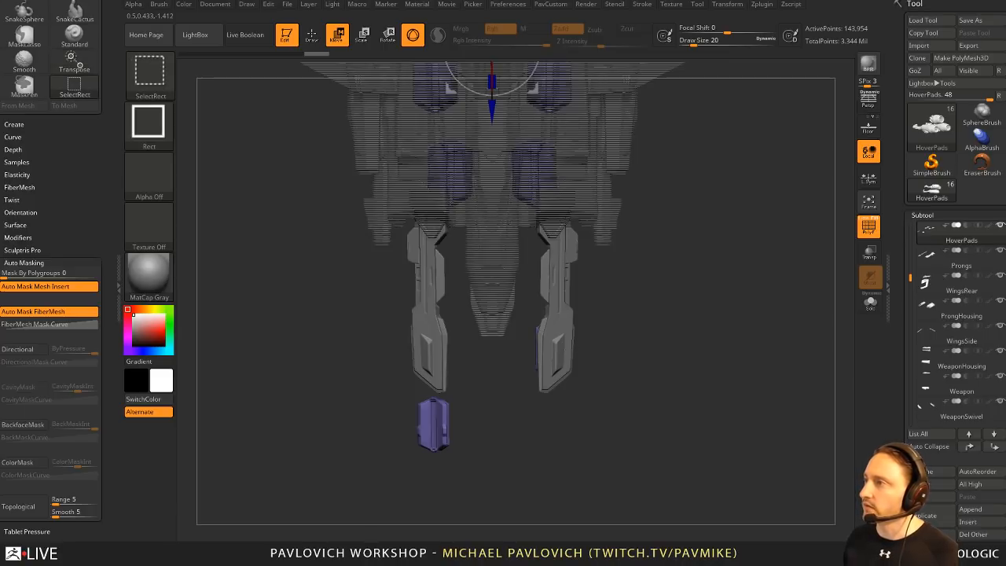
right_click_drag(496, 108, 480, 226, "alt")
left_click_drag(478, 226, 479, 115)
key("q")
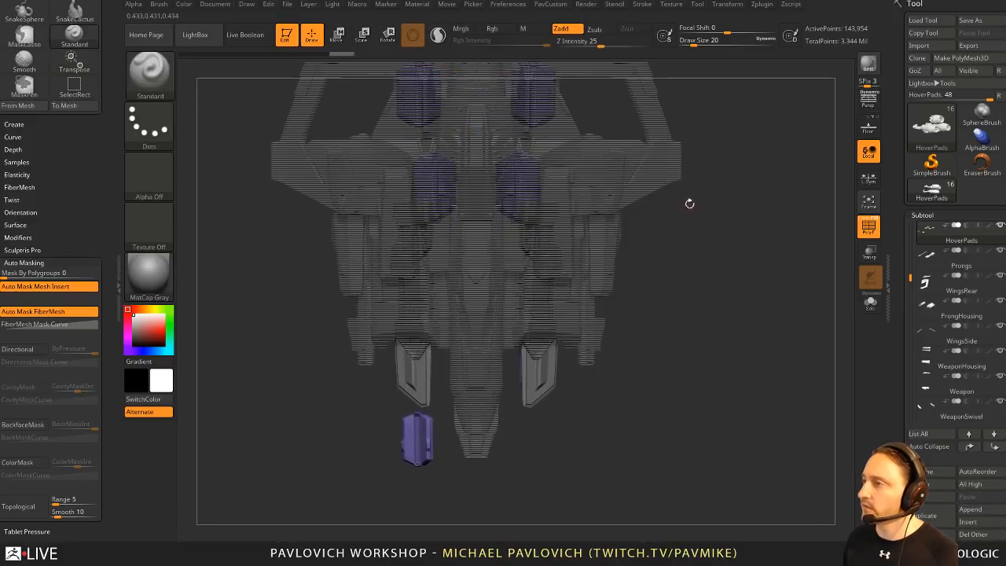
Step: Set the draw size to 71 and view the whole ship with its retracted prongs at an angle
mouse_move(690, 203)
right_mouse_down()
mouse_move(718, 252)
mouse_move(710, 245)
mouse_move(777, 273)
mouse_move(763, 262)
mouse_move(760, 275)
right_mouse_up()
mouse_move(761, 275)
right_mouse_down("ctrl")
mouse_move(760, 245)
mouse_move(680, 250)
mouse_move(739, 344)
mouse_move(716, 307)
mouse_move(672, 276)
mouse_move(711, 279)
mouse_move(758, 257)
right_mouse_up("ctrl")
key("s")
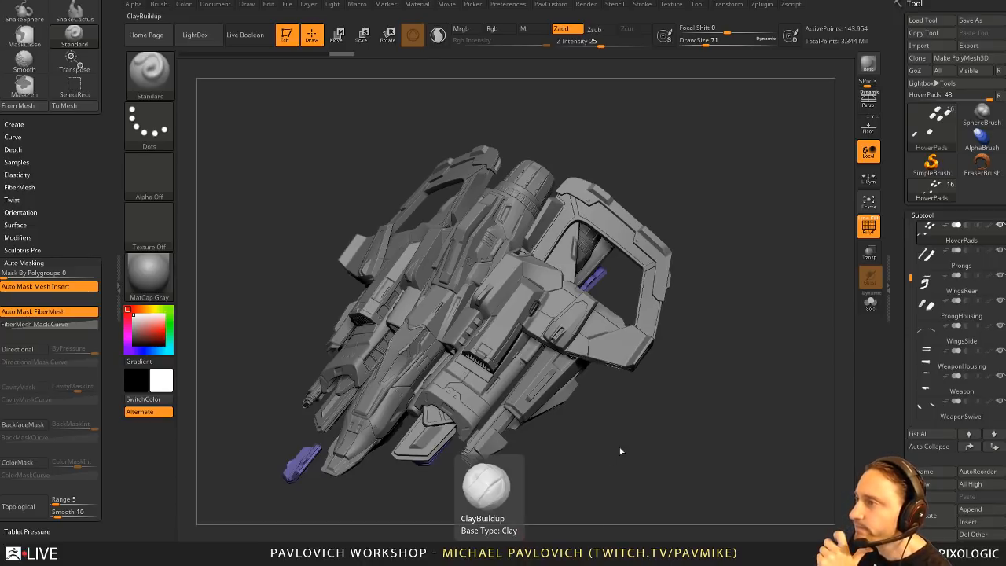
left_click_drag(620, 451, 678, 405)
Step: Load the DoubleIntake001_feedback.ZTL ship concept from the Feedback001 folder and view it at an angle
left_click(925, 22)
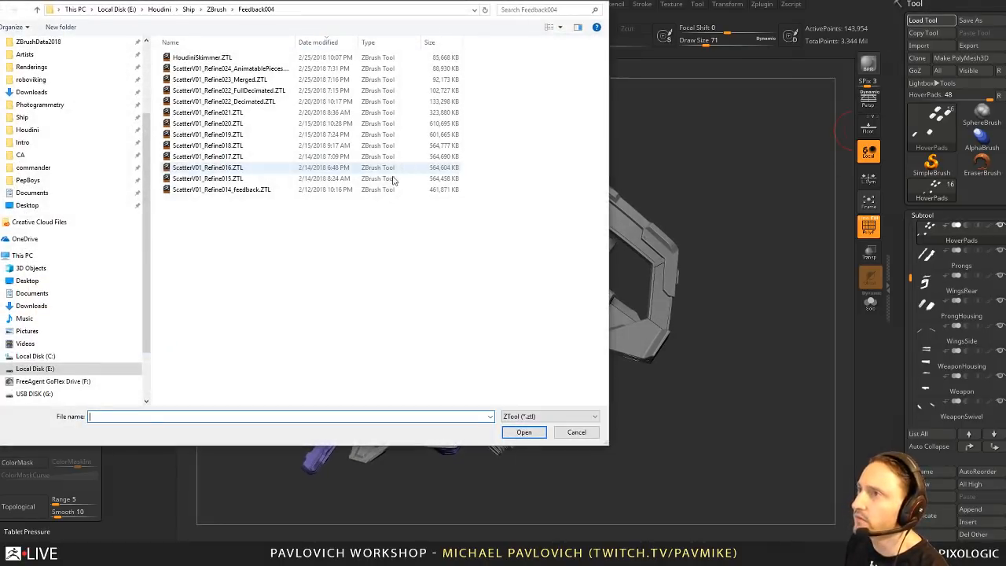
left_click(217, 8)
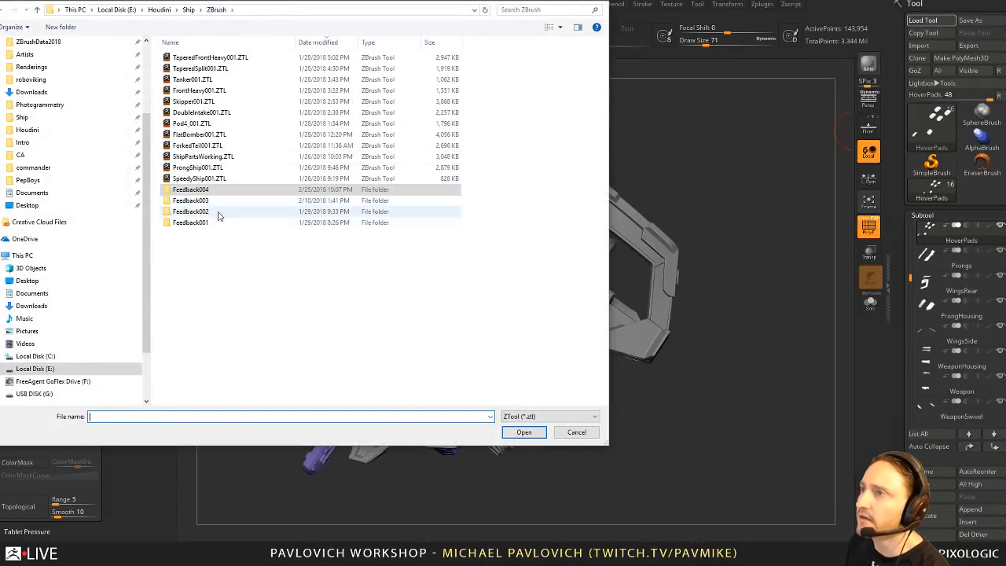
double_click(209, 223)
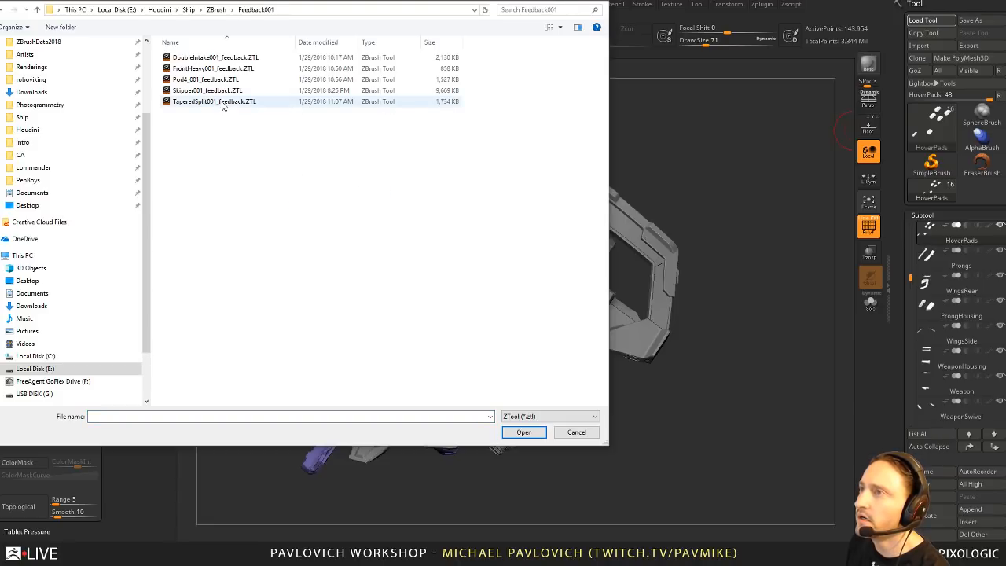
double_click(217, 58)
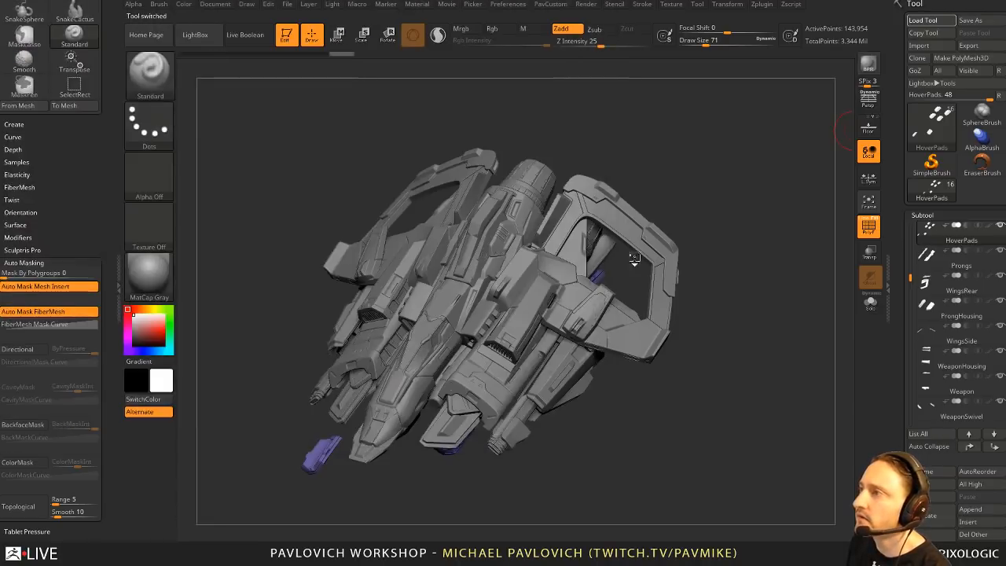
left_click_drag(701, 249, 742, 197)
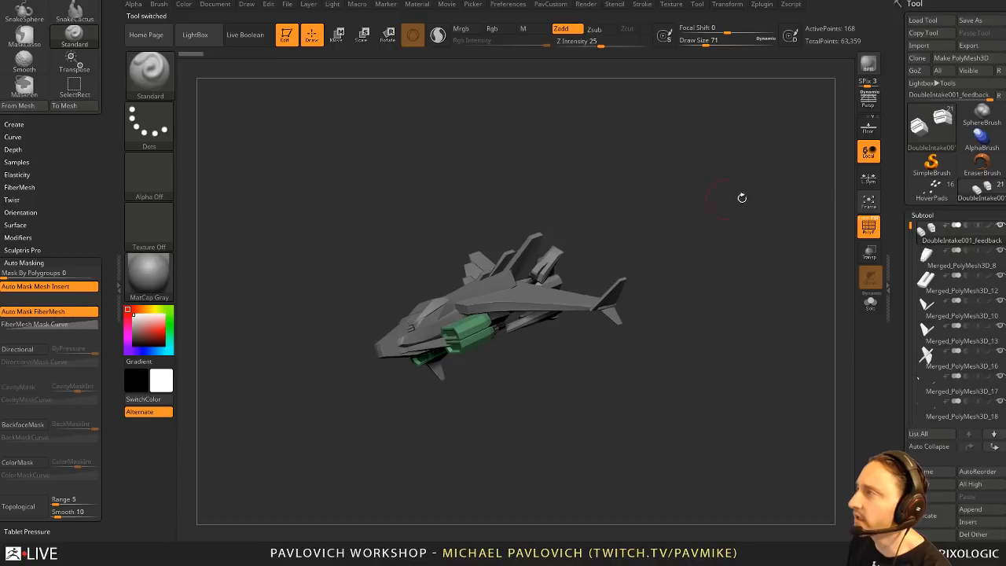
Step: Load another early ship concept, the one with long twin prongs, from the Feedback001 folder and compare it with the detailed HoverPads ship
left_click(937, 23)
double_click(236, 75)
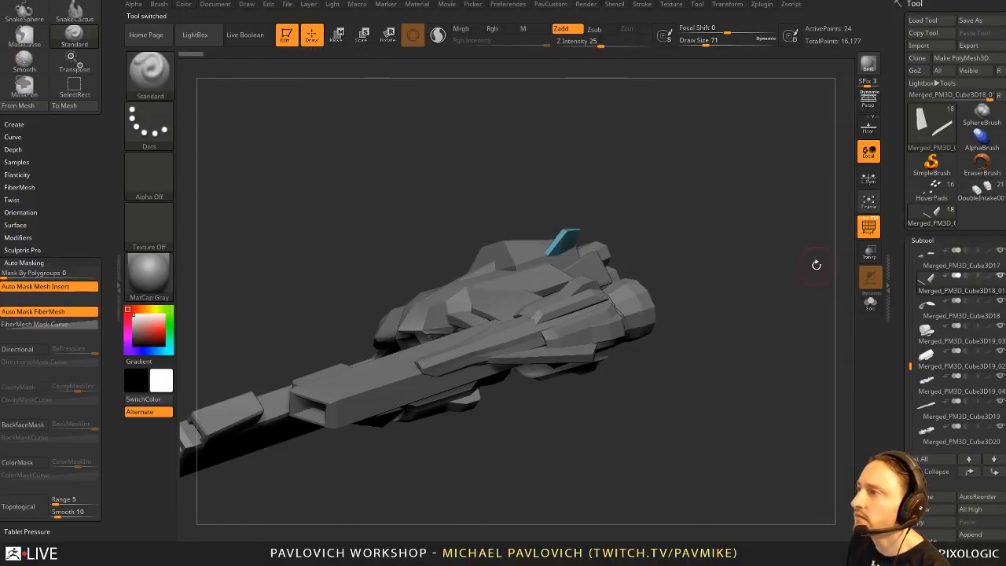
left_click_drag(815, 264, 668, 172)
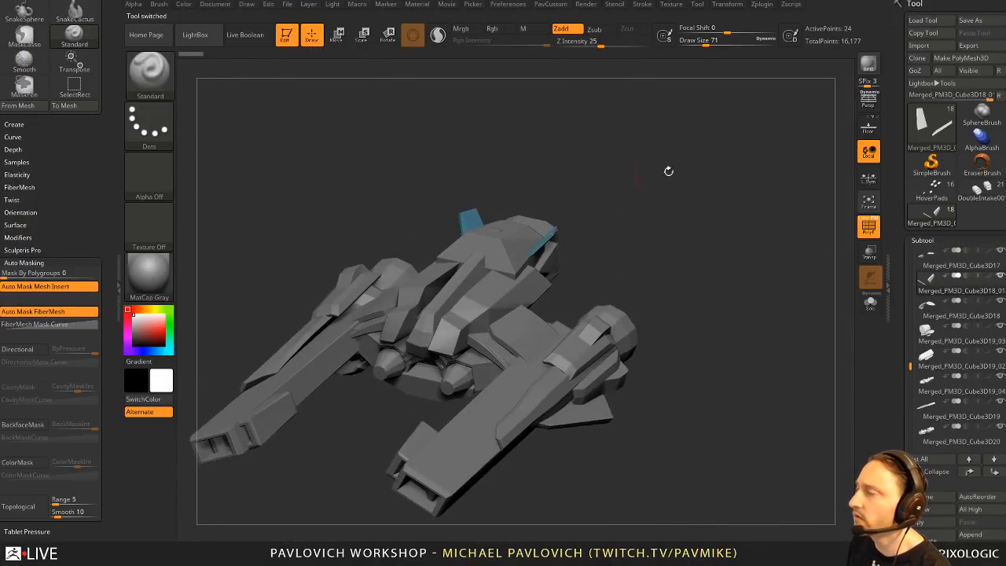
left_click(982, 187)
left_click(948, 197)
left_click_drag(697, 197, 689, 236)
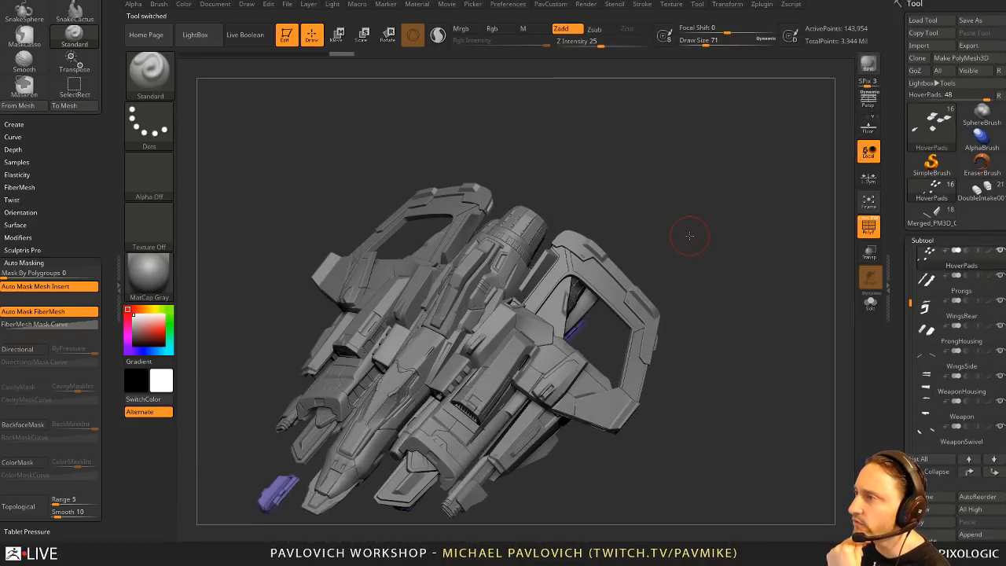
Step: Browse the ZBrush, Feedback002 and Feedback003 folders and load ScatterV01_001.ZTL from Feedback003
left_click(924, 21)
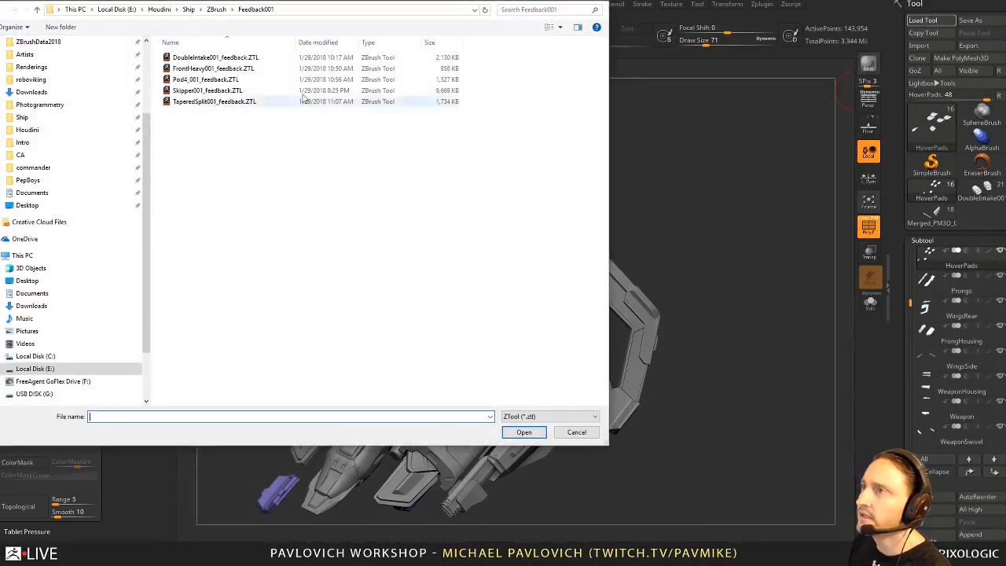
left_click(217, 9)
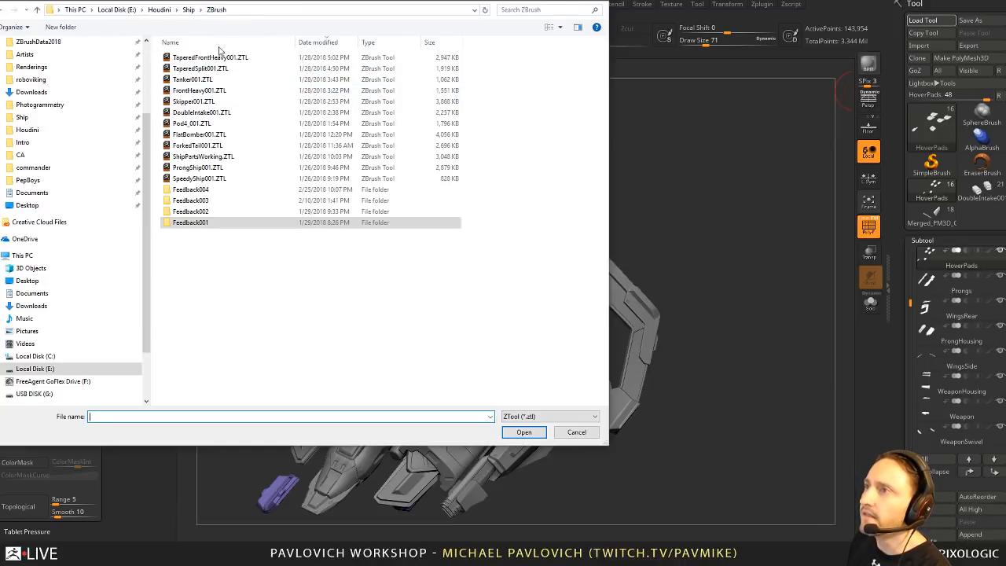
double_click(213, 212)
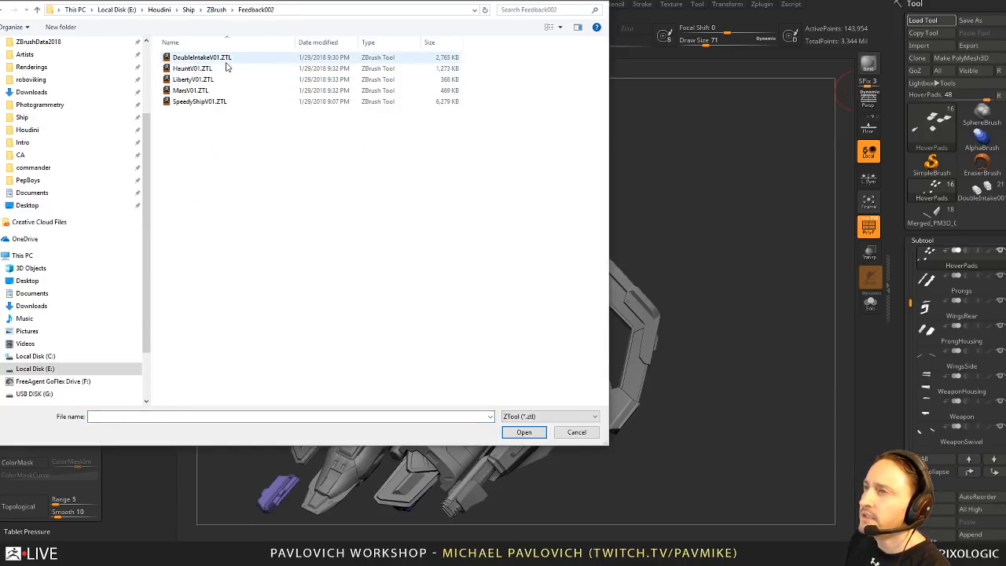
left_click(217, 9)
double_click(197, 204)
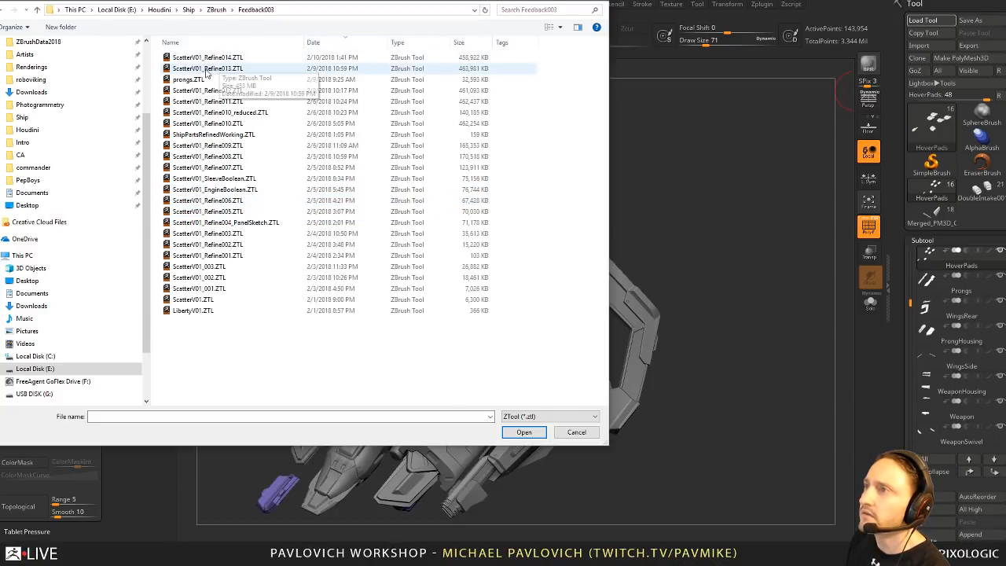
double_click(217, 291)
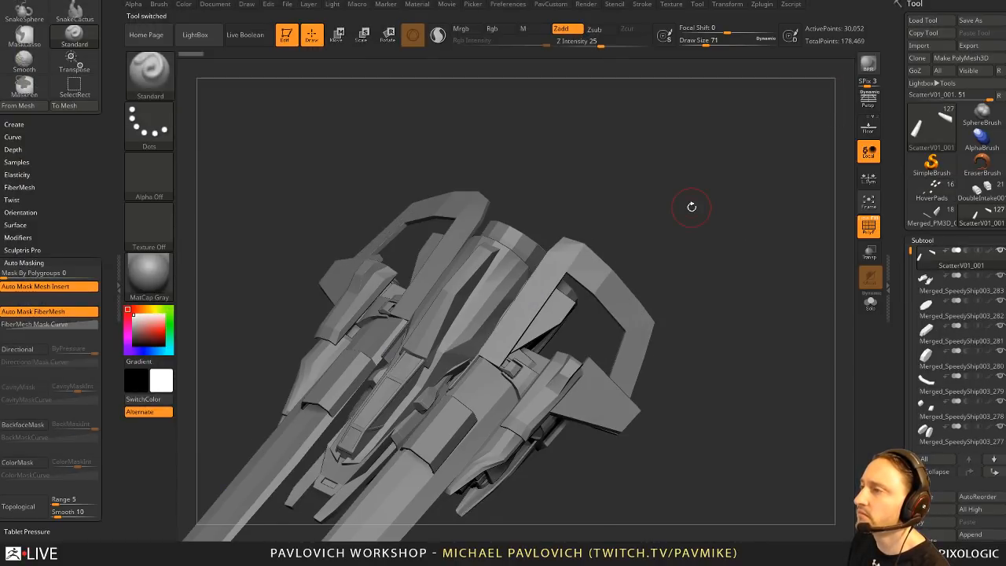
Step: Examine the ScatterV01_001 ship from several angles and turn off the polyframe display
left_click_drag(692, 208, 695, 174)
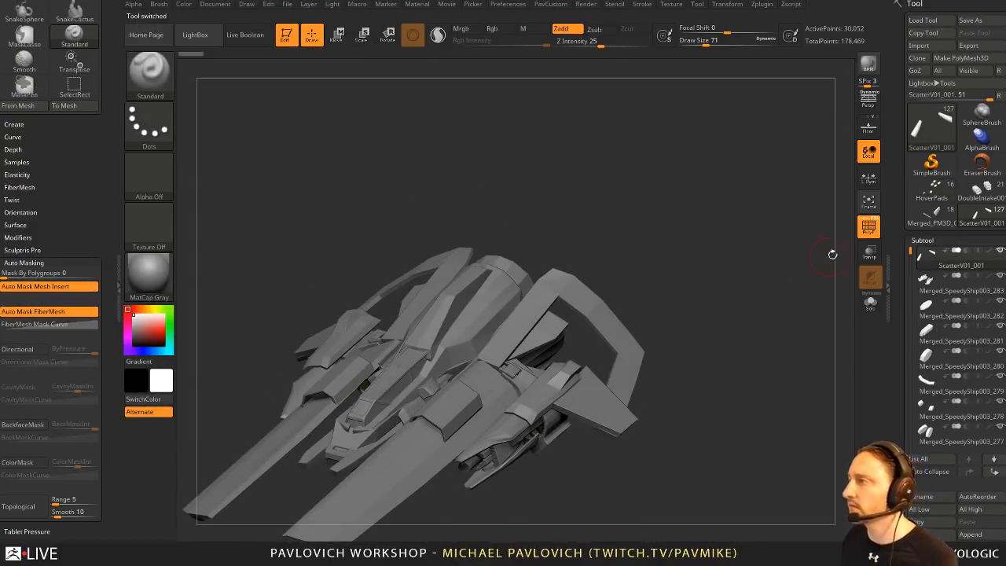
left_click(867, 201)
left_click_drag(746, 198, 826, 237)
Step: Switch to the Merged_PM3D twin-prong concept, view it once more and delete all of its subtools
left_click(929, 224)
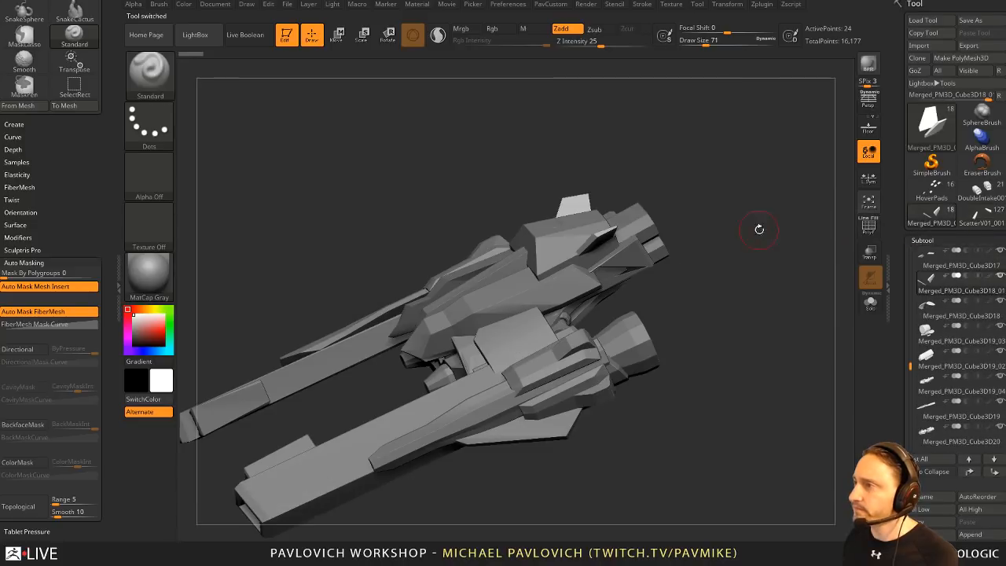
left_click_drag(759, 229, 835, 225)
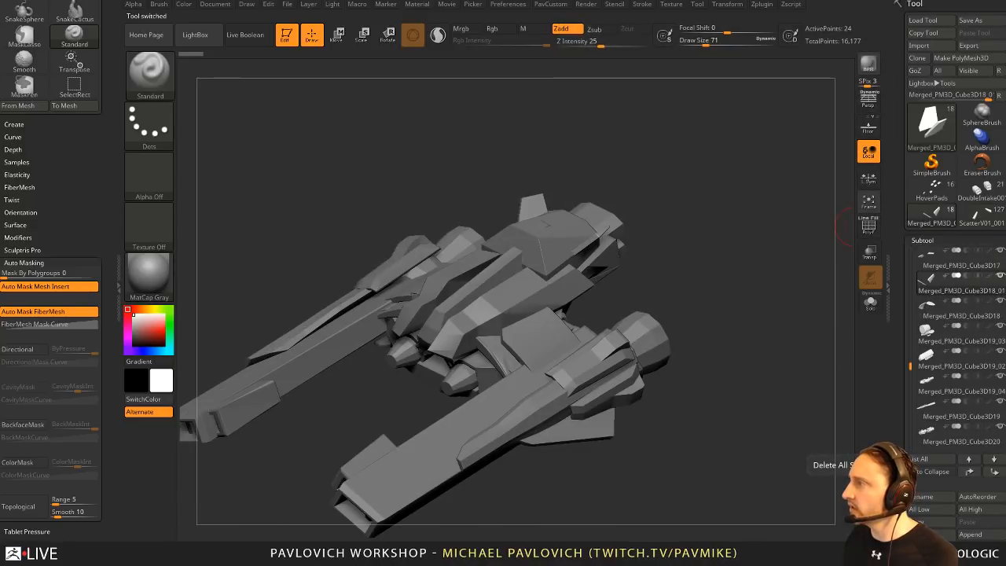
left_click(977, 561)
key("Escape")
Step: Remove the DoubleIntake001_feedback concept and the altered HoverPads ship by deleting all their subtools, and activate the PolyMesh3D star
left_click(990, 198)
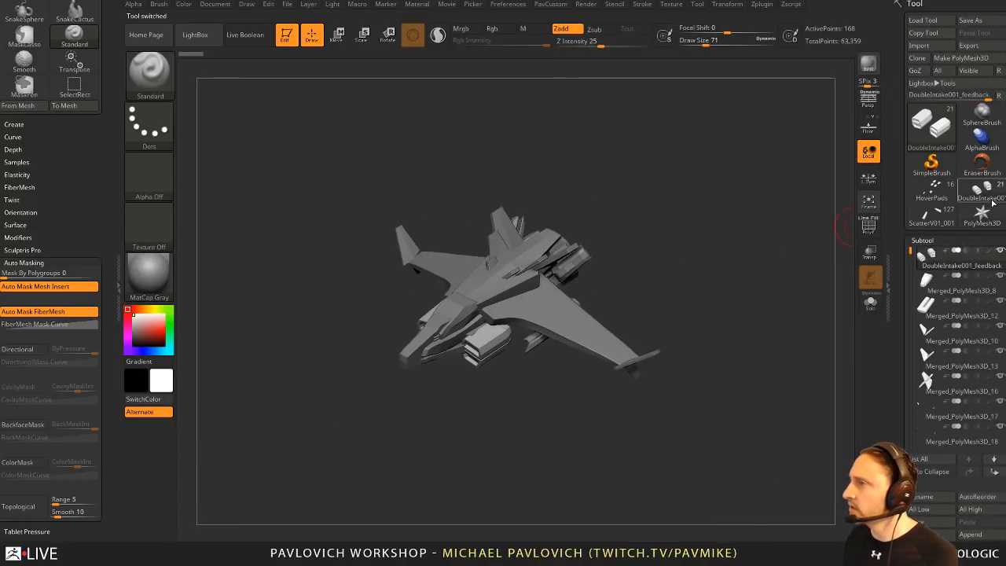
left_click_drag(643, 301, 676, 282)
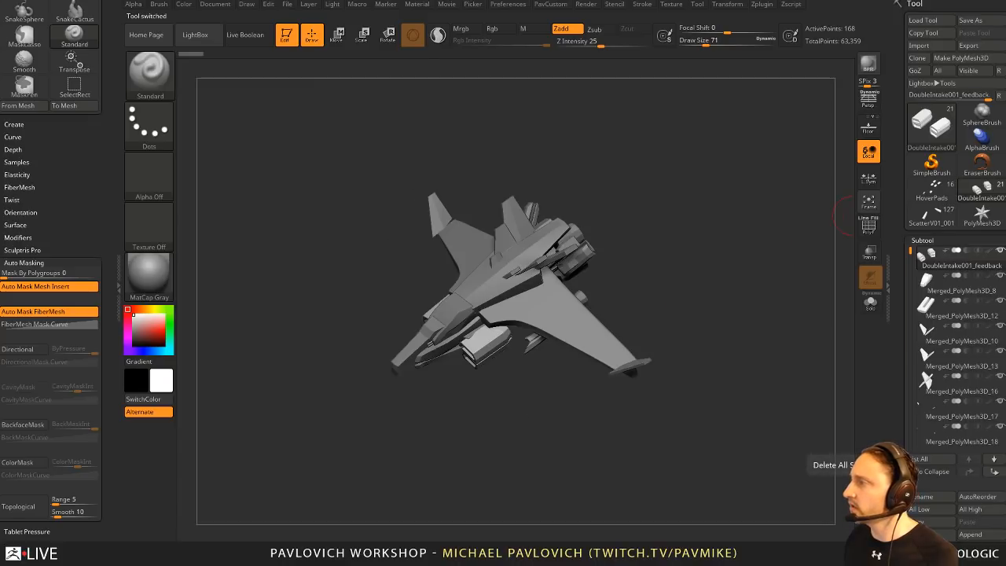
left_click(932, 188)
mouse_move(968, 206)
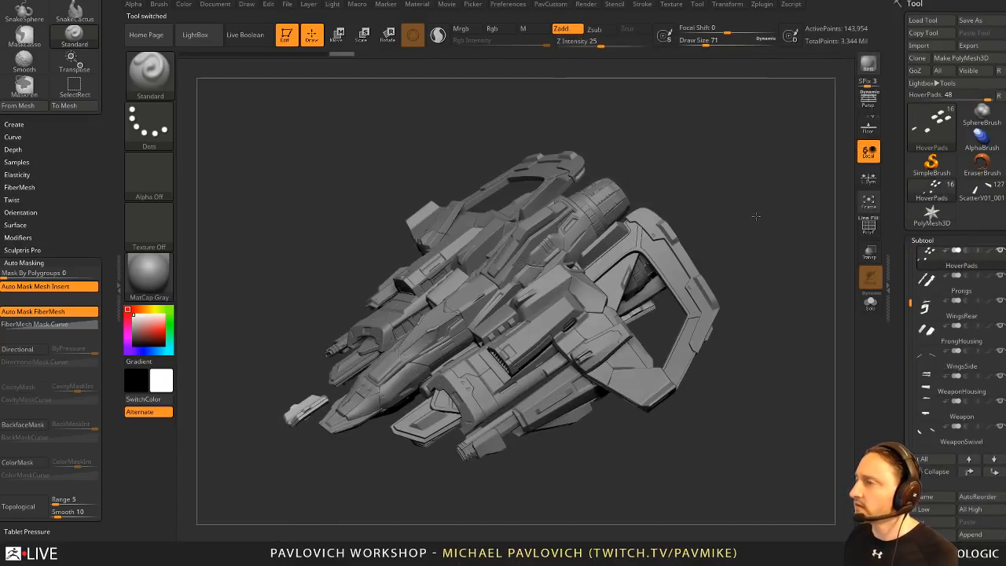
left_click_drag(755, 216, 761, 214)
left_click(931, 212)
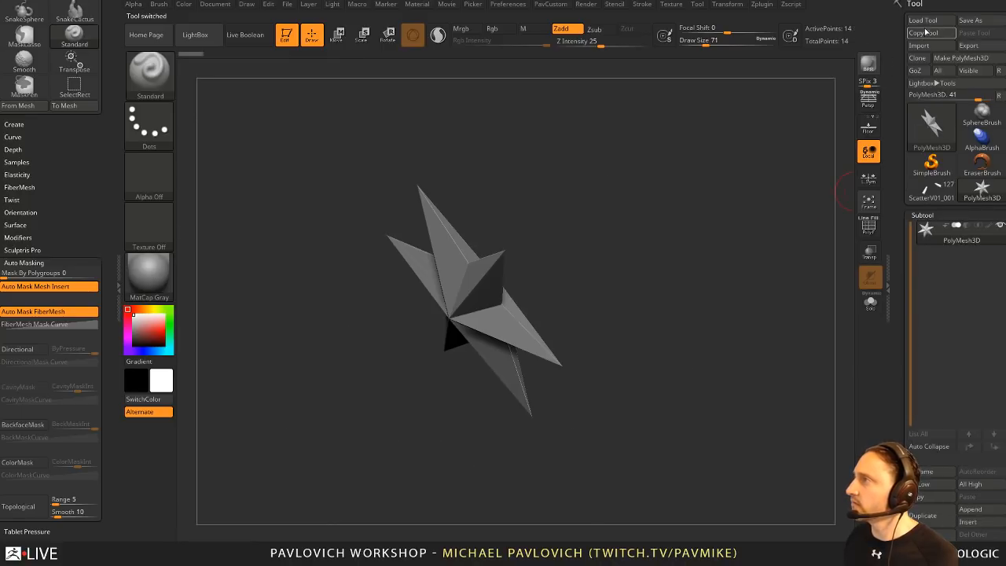
Step: Load a fresh copy of HoudiniSkimmer.ZTL from the Feedback004 folder
key("ctrl+o")
left_click(223, 10)
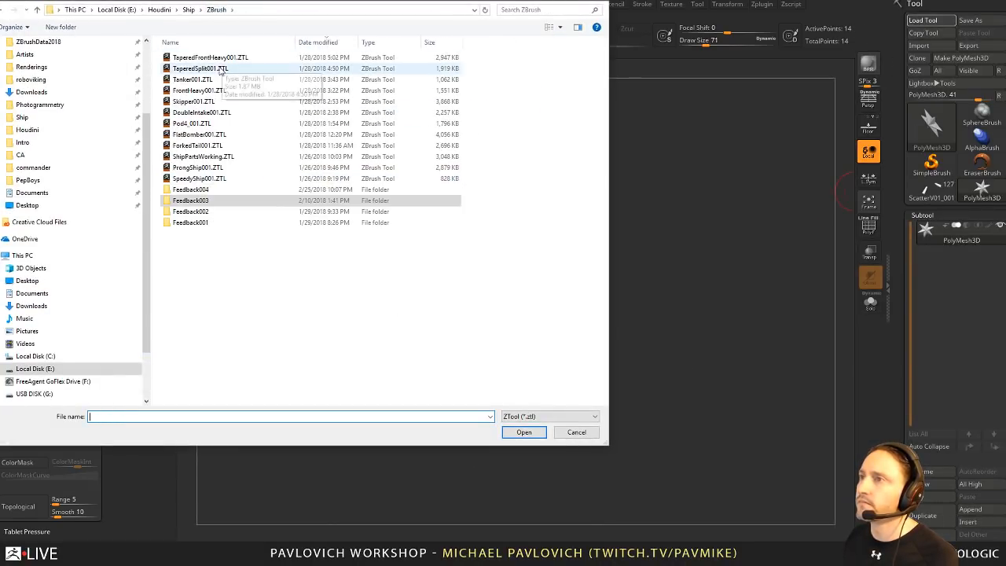
double_click(198, 190)
double_click(209, 60)
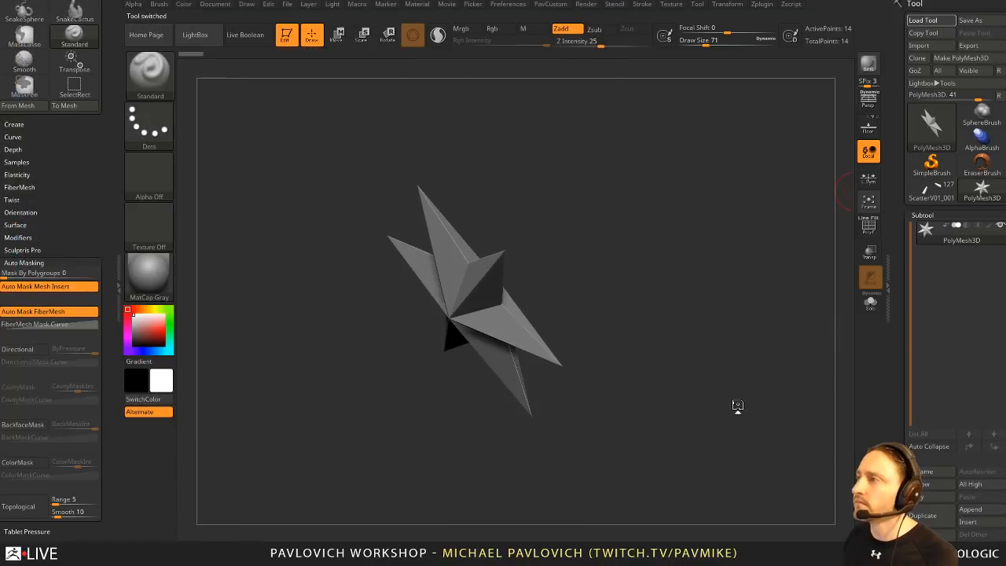
Step: Examine the ScatterV01_001 concept from behind and switch to the reloaded WeaponHinge ship for comparison
left_click(930, 198)
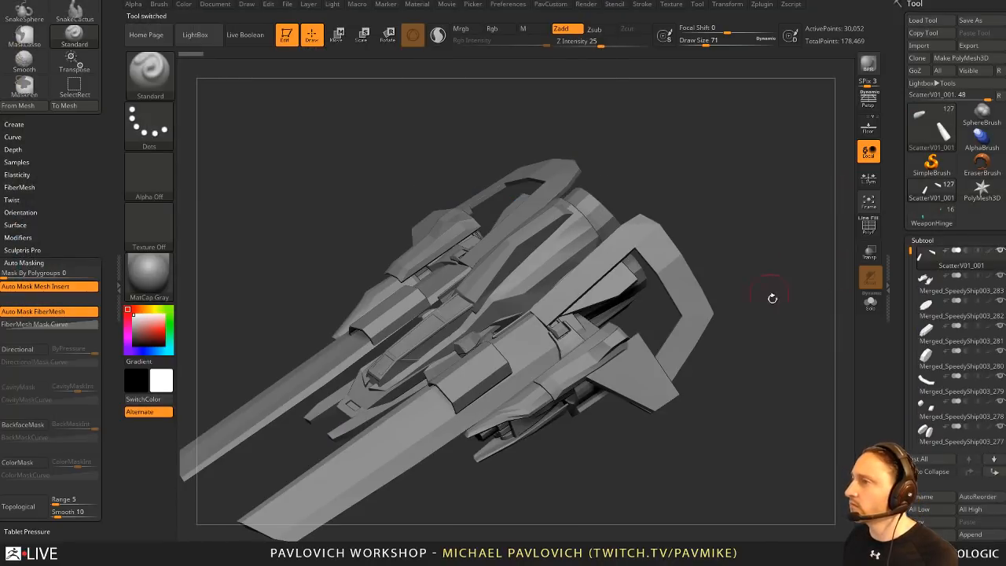
left_click_drag(790, 289, 845, 224)
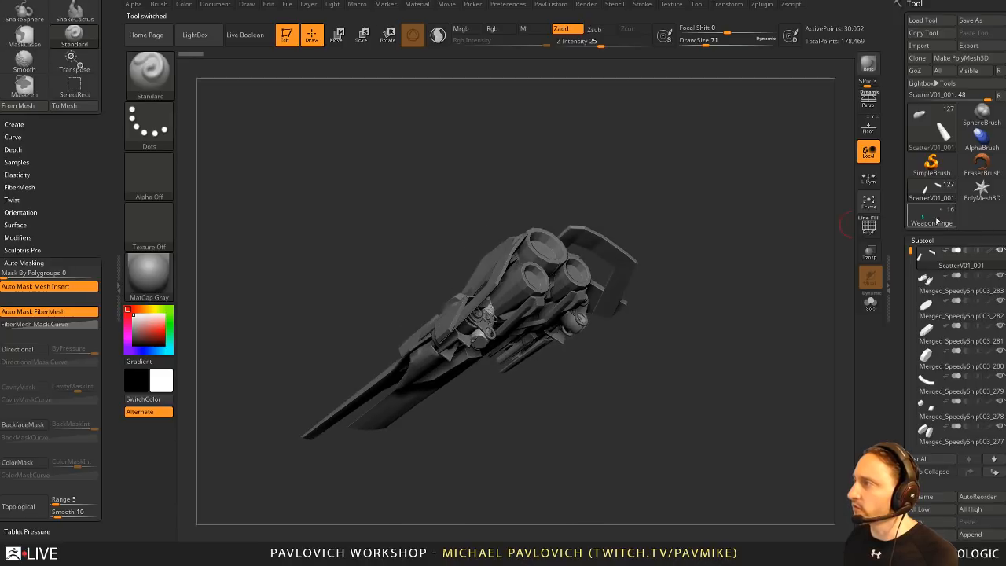
left_click(937, 222)
key("shift+f")
key("shift+f")
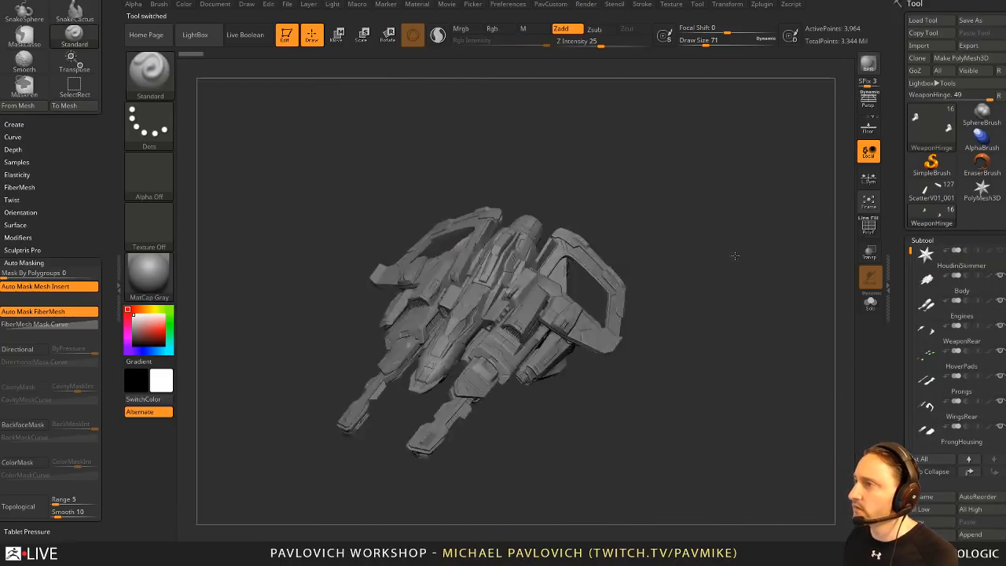
Step: Set the draw size to 44 and make the reloaded ship's Body subtool active
mouse_move(734, 256)
left_mouse_down("alt")
mouse_move(725, 243)
mouse_move(797, 355)
left_mouse_up("alt")
key("s")
left_click(613, 203, "alt")
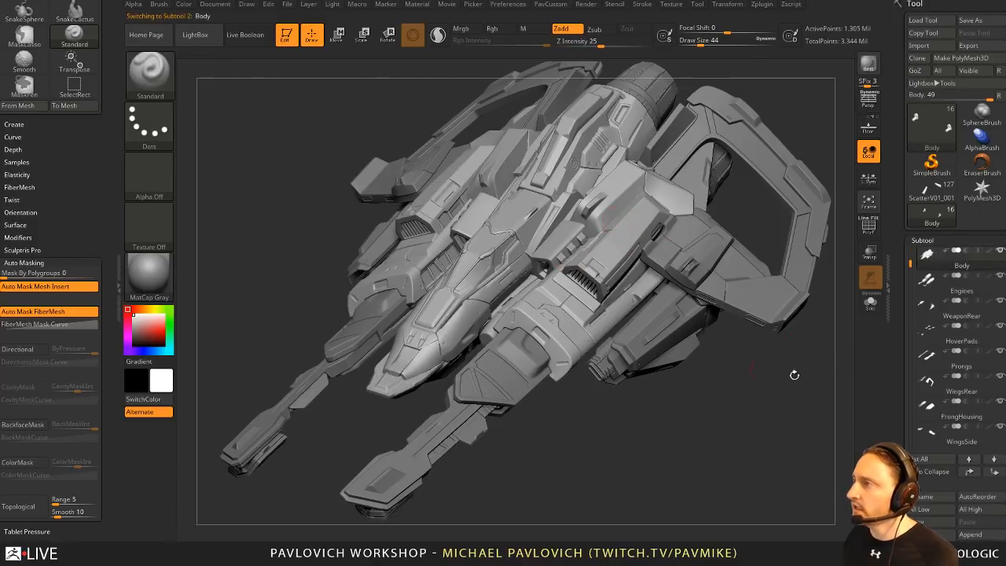
Step: Turn on the polyframe display, make the ProngHousing subtool active and set the draw size to 7
left_click(868, 226)
mouse_move(743, 419)
left_mouse_down()
mouse_move(726, 409)
mouse_move(749, 421)
mouse_move(676, 271)
mouse_move(840, 511)
mouse_move(821, 484)
mouse_move(810, 484)
left_mouse_up()
left_click(555, 372, "alt")
key("s")
left_click_drag(780, 485, 733, 506, "alt")
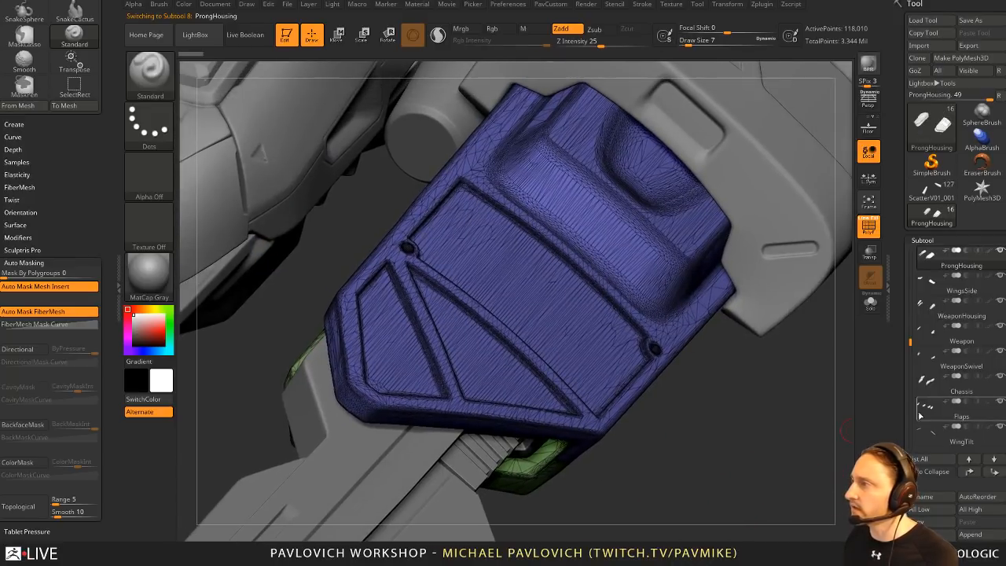
Step: Isolate the ProngHousing subtool to examine its decimated wireframe up close, and show the whole ship again
left_click(870, 302)
mouse_move(768, 338)
left_mouse_down()
mouse_move(770, 355)
mouse_move(460, 337)
left_mouse_up()
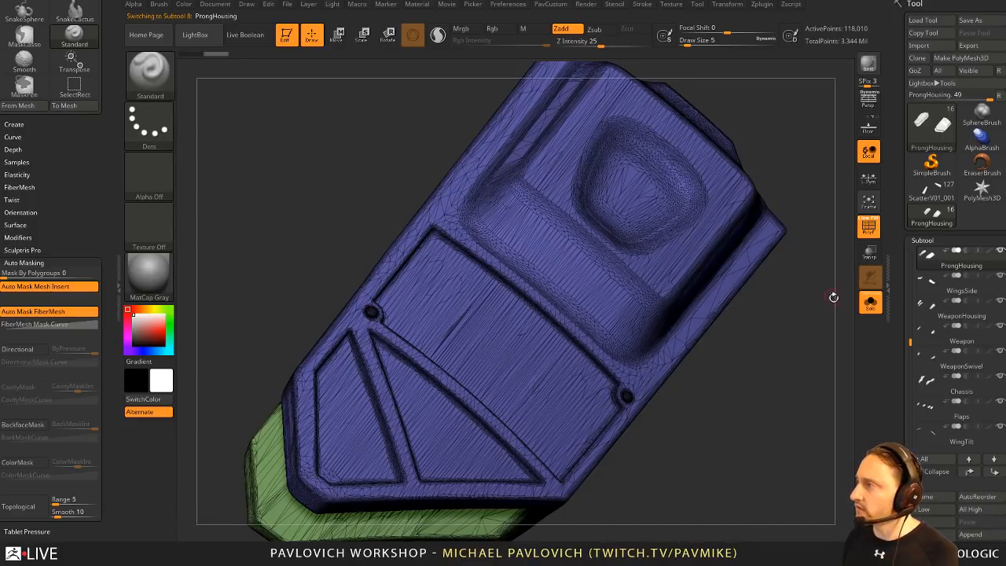
left_click(868, 304)
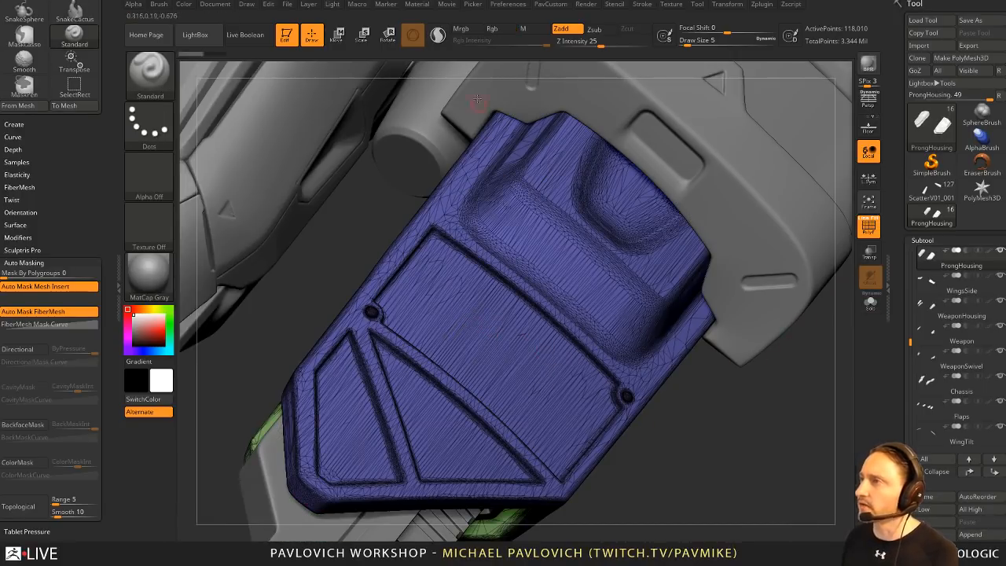
Step: Enable Sculptris Pro, isolate the ProngHousing subtool and hide its polyframe
left_click(438, 35)
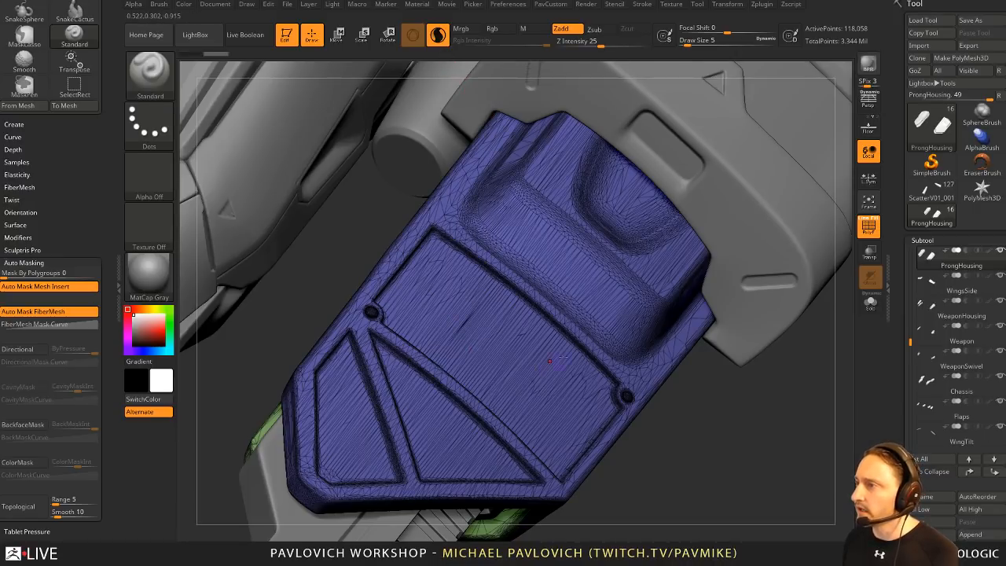
key("ctrl+z")
left_click(869, 303)
mouse_move(744, 423)
left_mouse_down("alt")
mouse_move(767, 364)
mouse_move(774, 380)
left_mouse_up("alt")
left_click(869, 230)
left_click_drag(806, 321, 779, 367, "alt")
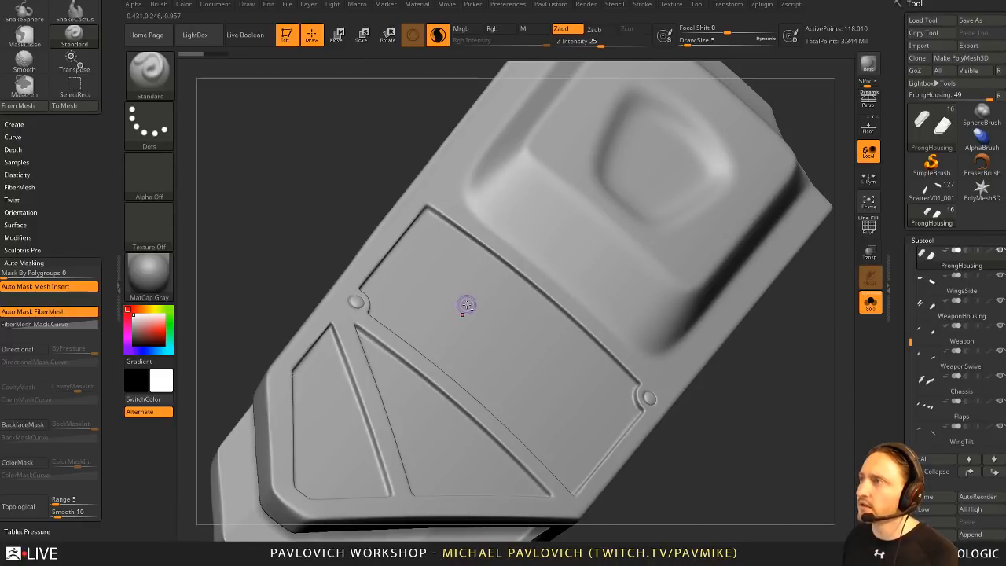
Step: Try a few short Standard brush strokes on the ProngHousing's large panel at draw size 13
key("s")
left_click_drag(466, 302, 470, 301)
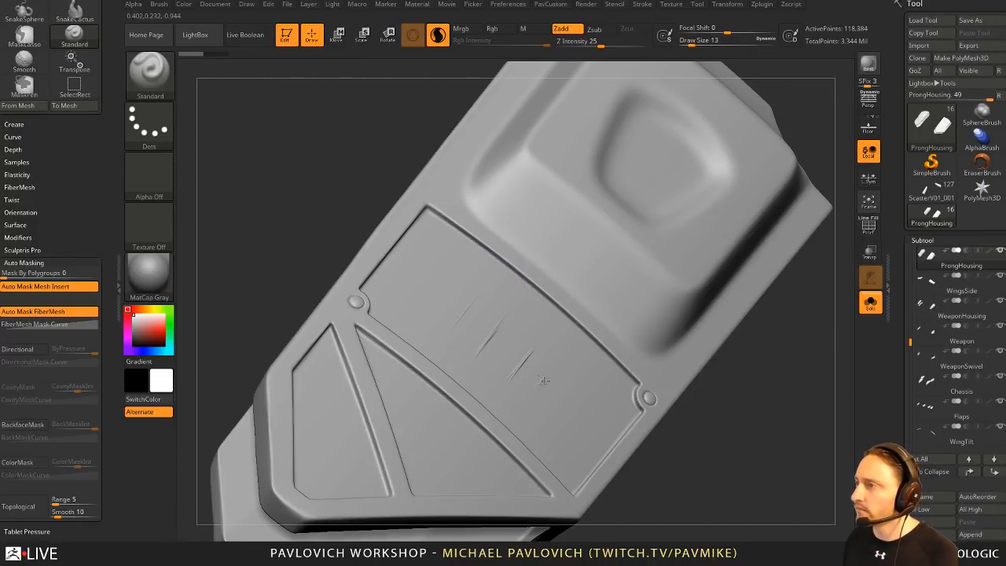
key("ctrl+z")
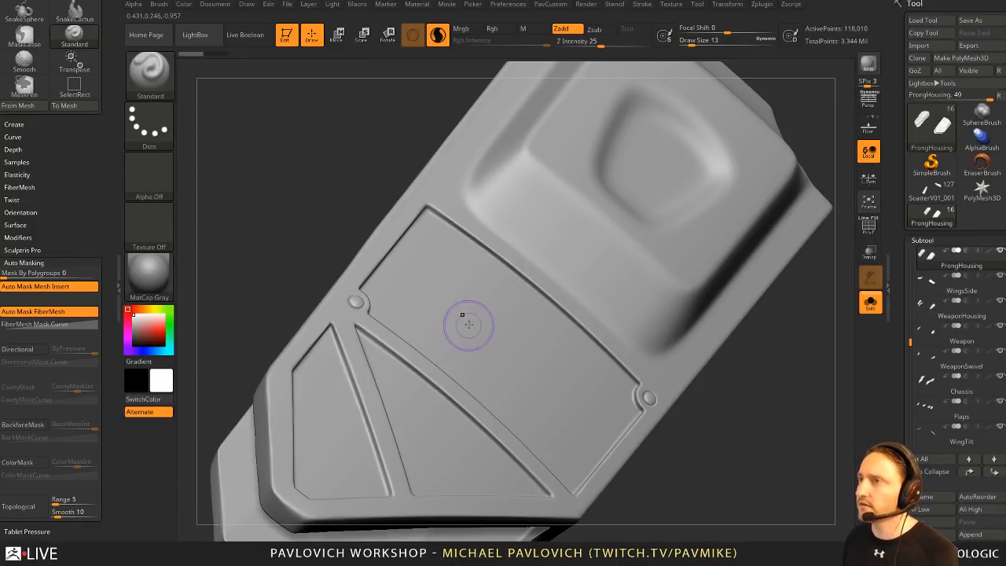
Step: Try another Sculptris Pro stroke on the panel and one at draw size 12 on the raised surface beside it
key("s")
left_click_drag(469, 324, 465, 315)
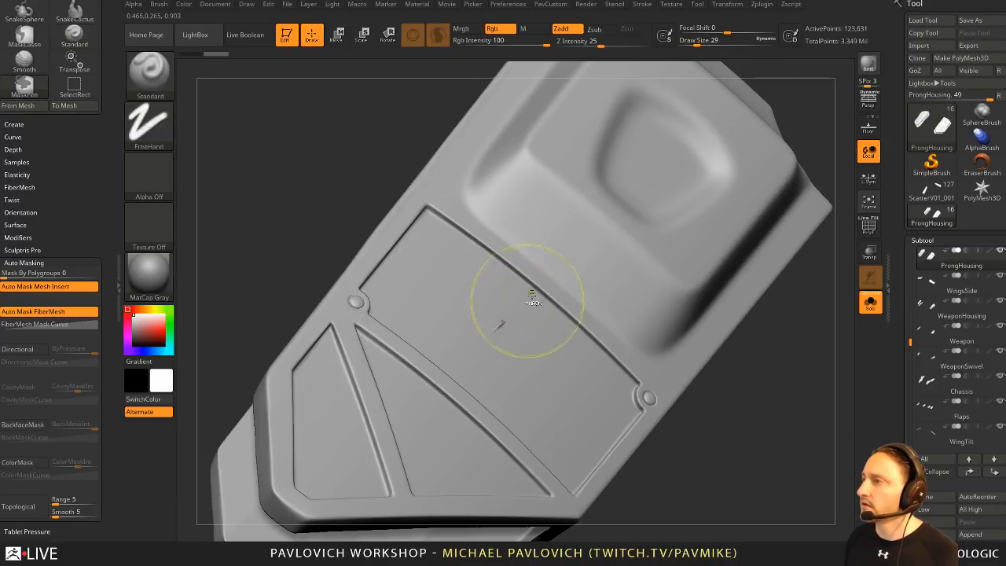
key("ctrl+z")
key("s")
mouse_move(568, 251)
left_mouse_down()
mouse_move(600, 269)
mouse_move(576, 241)
left_mouse_up()
key("ctrl+z")
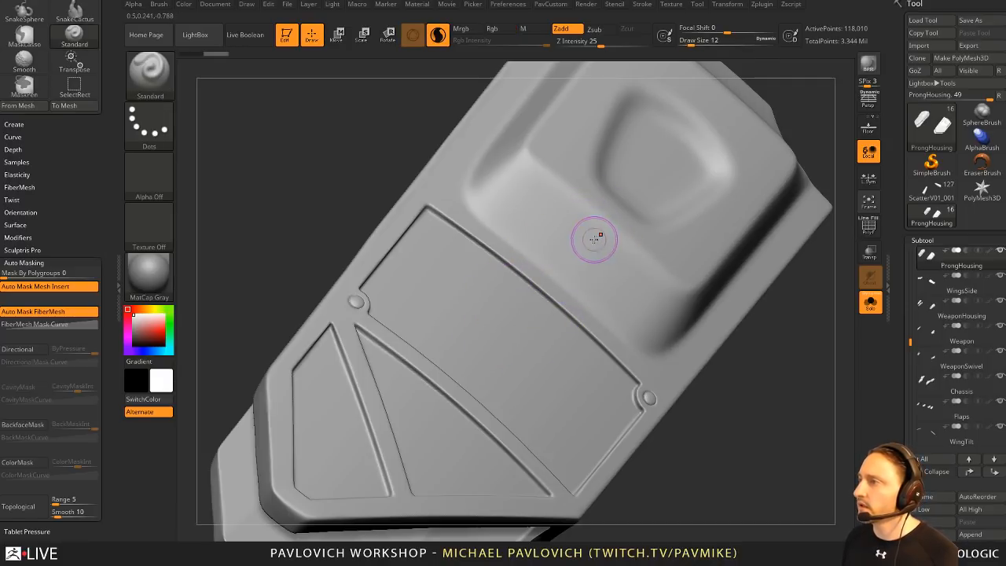
Step: Try a Standard brush stroke at draw size 8 on the raised surface beside the panel, and undo it
left_click_drag(86, 205, 86, 139)
scroll(87, 139, "down", 4)
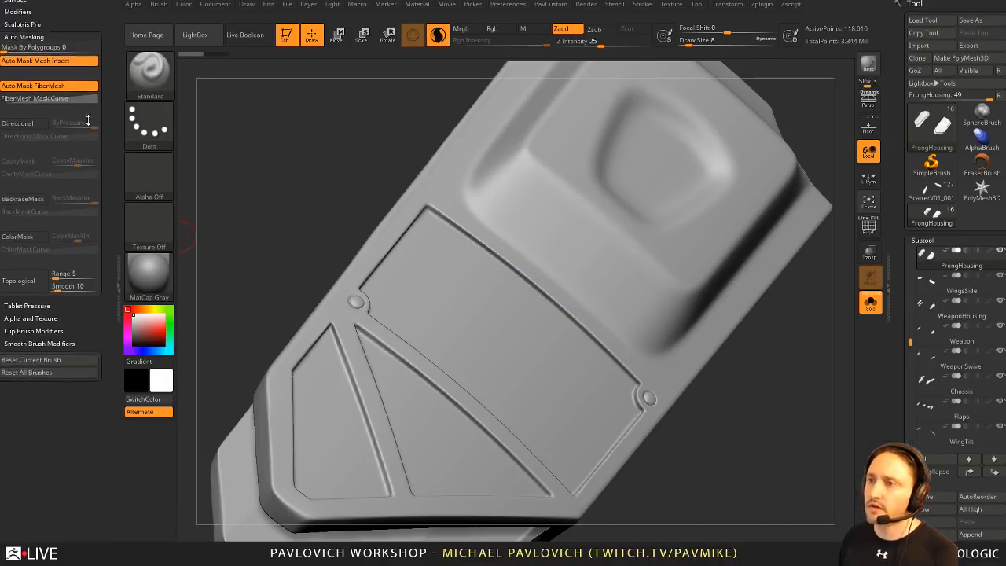
left_click_drag(62, 32, 62, 124)
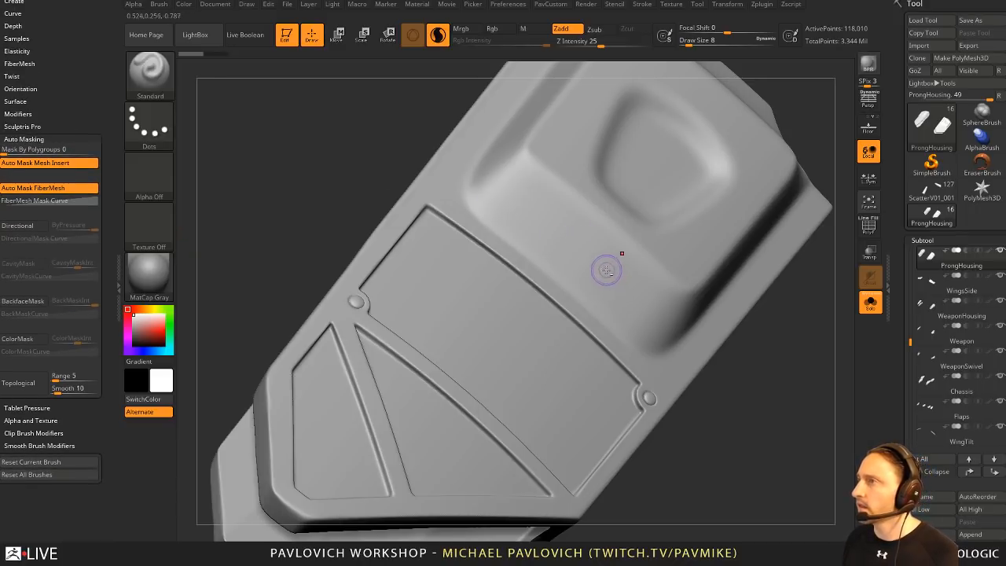
mouse_move(633, 275)
left_mouse_down()
mouse_move(601, 251)
mouse_move(581, 210)
left_mouse_up()
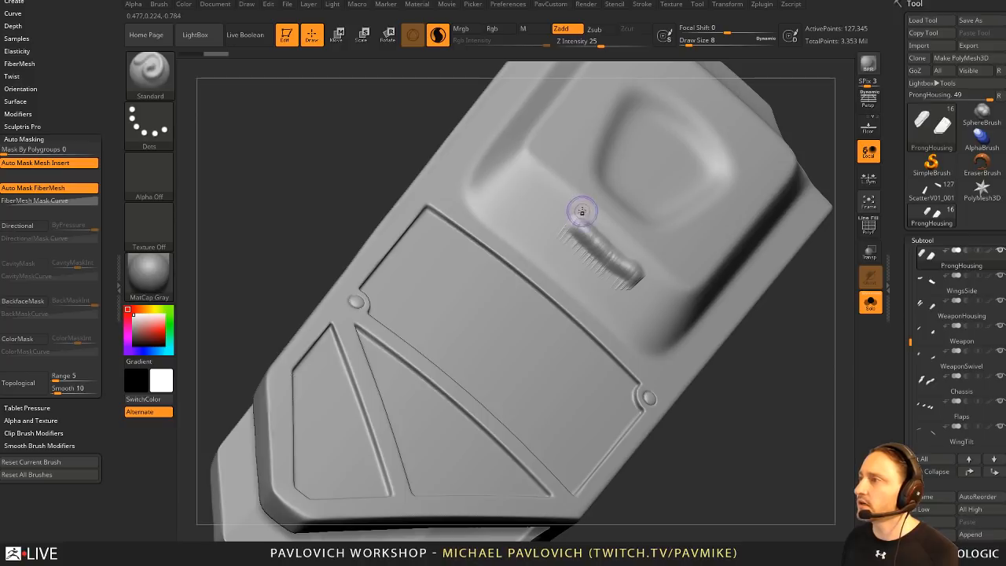
key("ctrl+z")
Step: Try smoothing the ProngHousing's large panel with the polyframe displayed and the draw size set to 18, and undo it
mouse_move(448, 307)
left_mouse_down("shift")
mouse_move(485, 330)
mouse_move(465, 308)
mouse_move(476, 313)
mouse_move(471, 326)
mouse_move(496, 299)
mouse_move(479, 318)
mouse_move(485, 338)
left_mouse_up("shift")
left_click(867, 227)
key("s")
left_click_drag(741, 417, 714, 378, "alt")
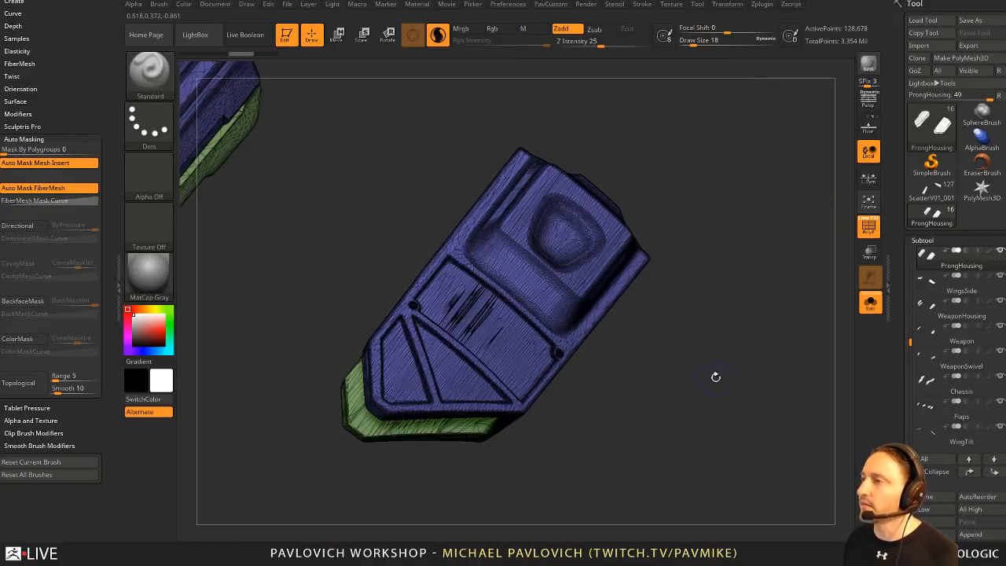
mouse_move(700, 306)
left_mouse_down()
mouse_move(740, 352)
mouse_move(653, 355)
left_mouse_up()
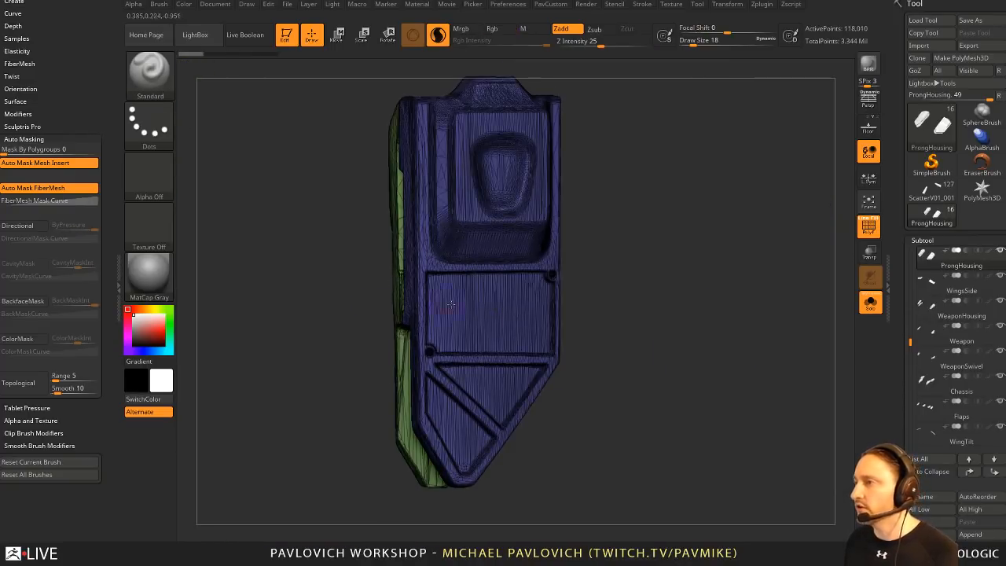
Step: Slice the ProngHousing horizontally across the middle of its large panel with SliceCurve
left_click_drag(599, 317, 611, 313)
left_click(159, 81, "ctrl+shift")
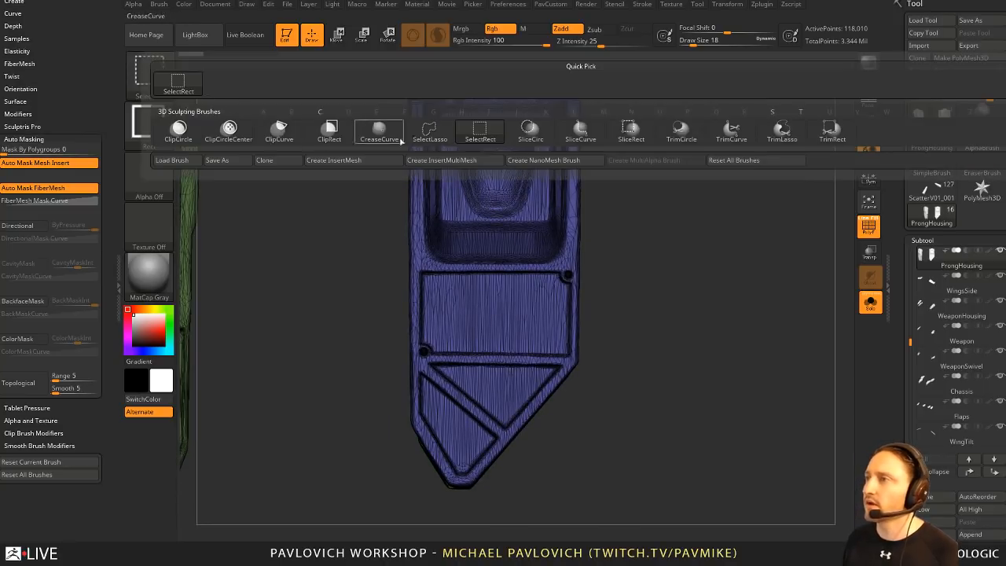
left_click(580, 130, "ctrl+shift")
mouse_move(761, 340)
left_mouse_down("ctrl+shift")
mouse_move(304, 307)
mouse_move(302, 326)
mouse_move(325, 300)
left_mouse_up("ctrl+shift")
mouse_move(689, 279)
left_mouse_down("alt")
mouse_move(709, 338)
mouse_move(813, 303)
left_mouse_up("alt")
Step: Smooth a band of the panel along the slice at draw size 18 and display its wireframe without the polygroup fill
key("shift+f")
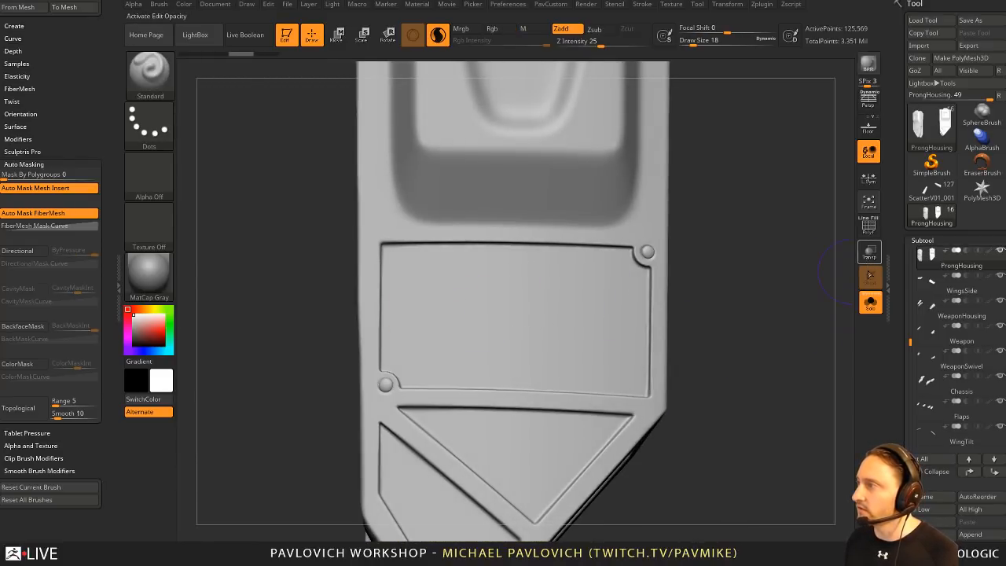
key("shift+f")
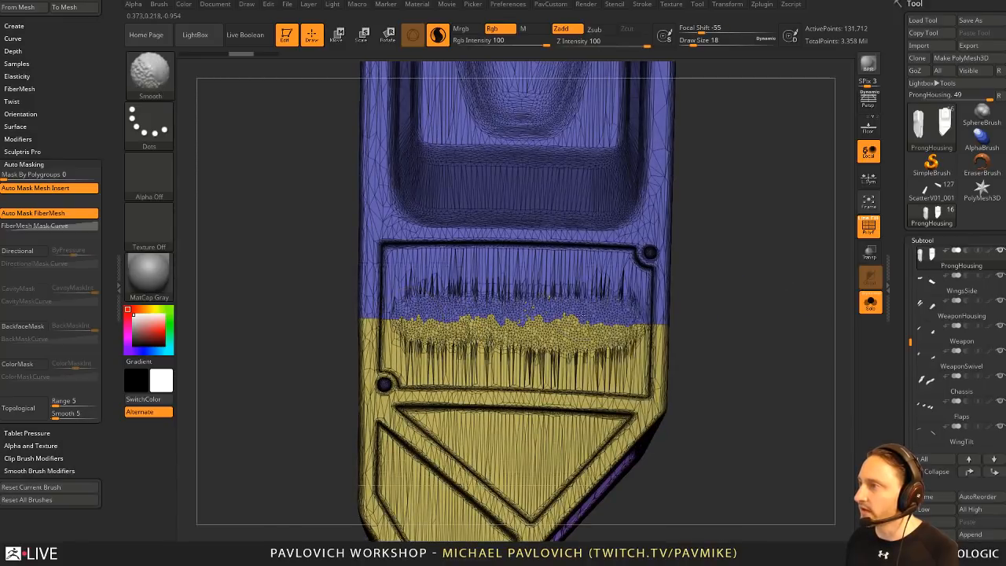
left_click(868, 226)
left_click(868, 226)
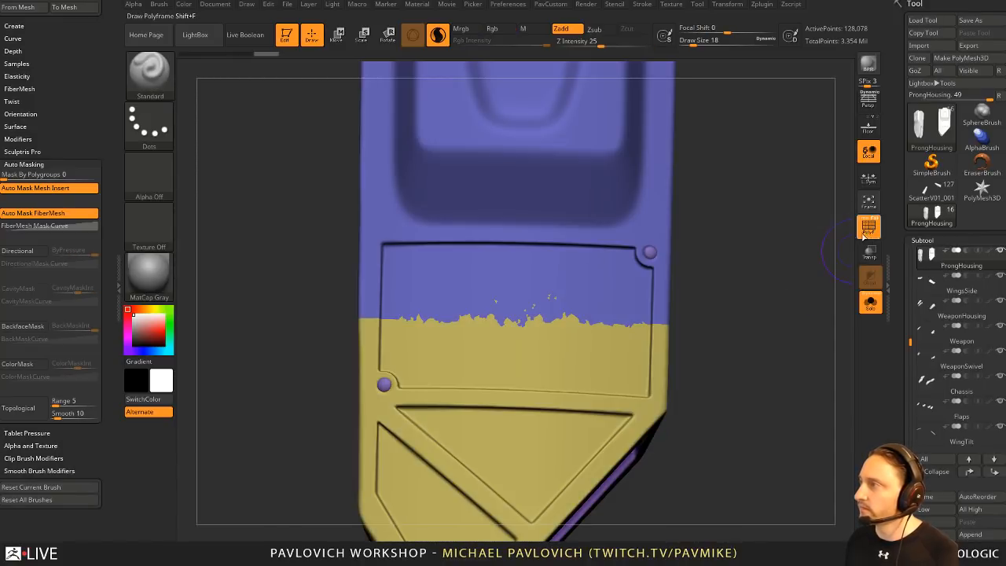
left_click(875, 220)
left_click_drag(786, 253, 789, 271, "alt")
left_click(863, 220)
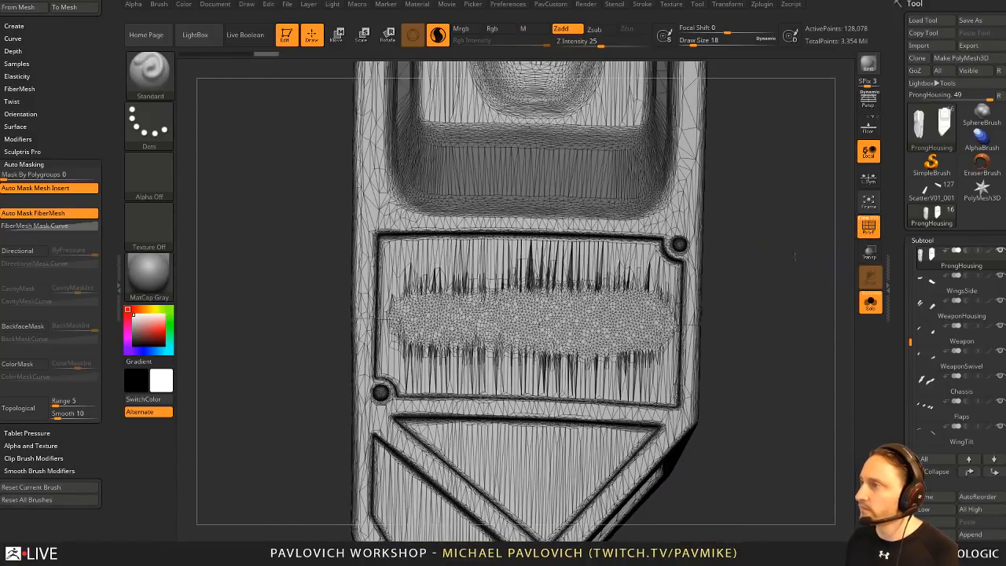
mouse_move(536, 316)
left_mouse_down("shift")
mouse_move(452, 302)
mouse_move(464, 329)
mouse_move(582, 306)
left_mouse_up("shift")
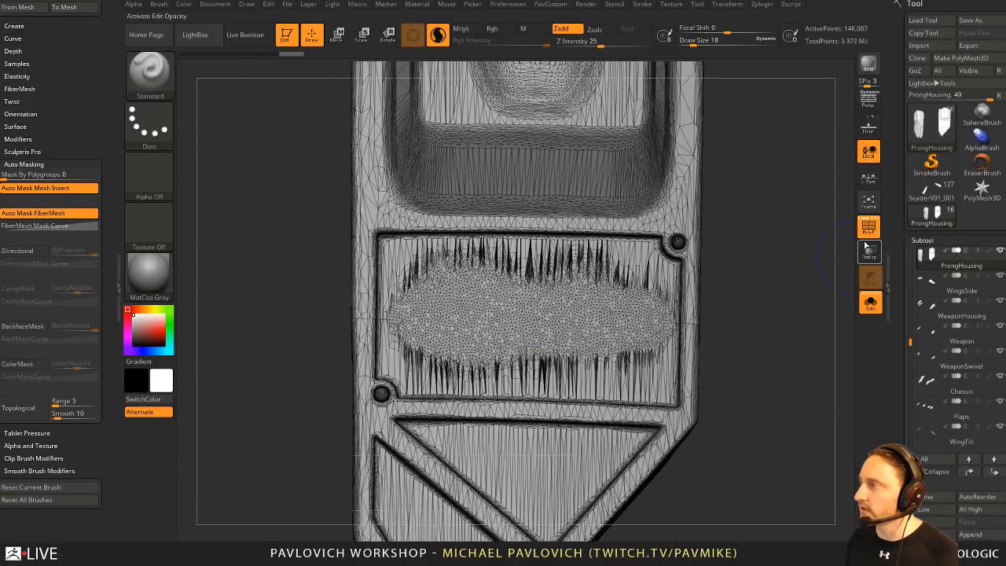
Step: Hide the wireframe and sculpt a short wavy Standard brush stroke across the middle of the panel at draw size 5
left_click(868, 225)
key("bracketleft")
key("bracketleft")
left_click_drag(445, 322, 591, 316)
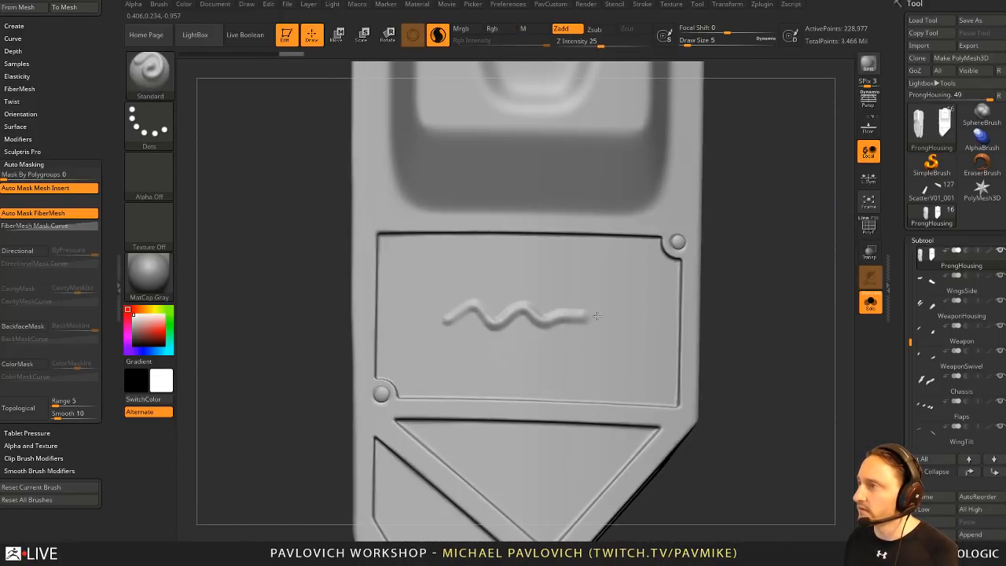
mouse_move(769, 324)
left_mouse_down("alt")
mouse_move(771, 307)
mouse_move(795, 358)
mouse_move(822, 362)
mouse_move(797, 306)
left_mouse_up("alt")
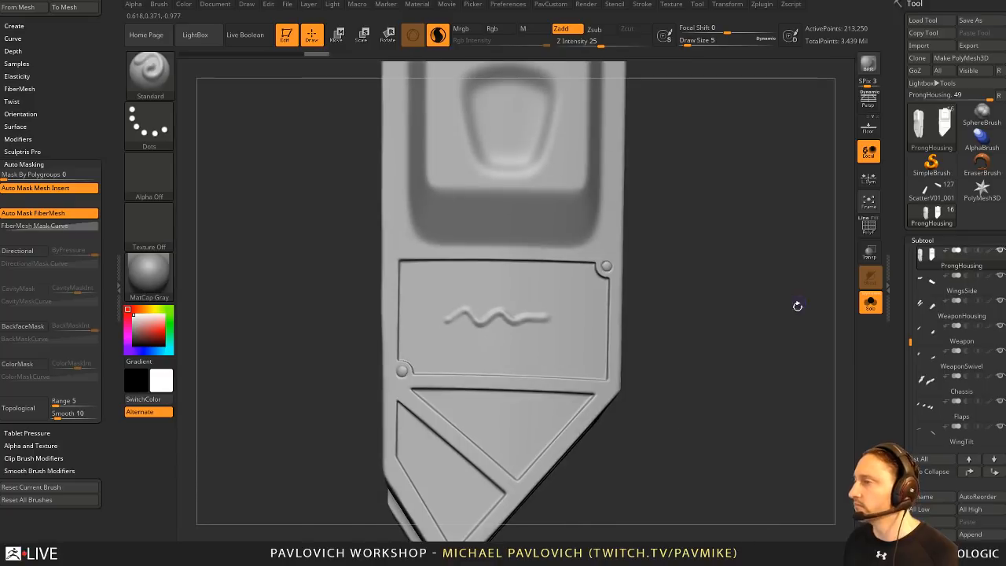
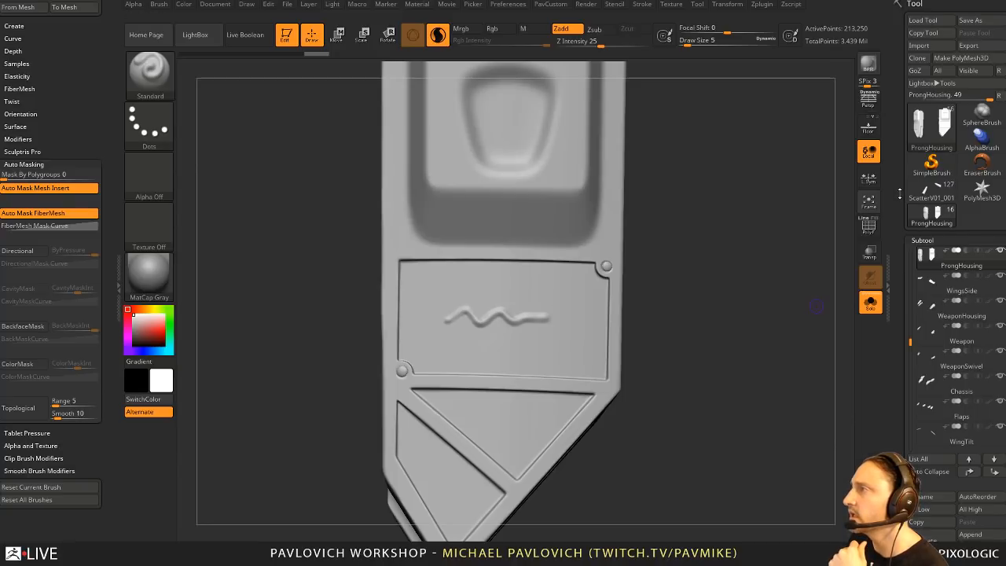
left_click_drag(745, 233, 806, 218)
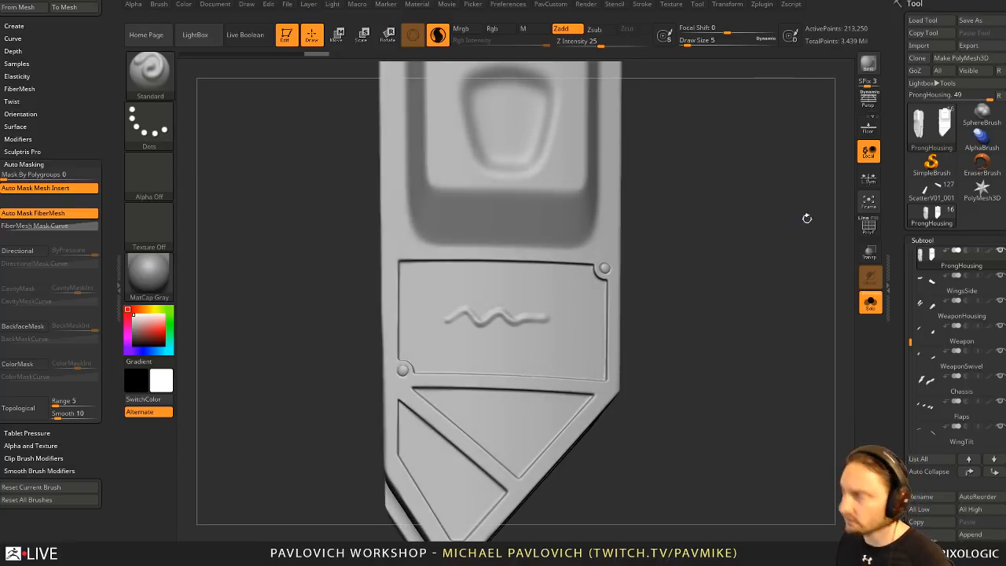
Step: Leave edit mode, clear the canvas and place a large tilted Cylinder3D primitive on it
left_click(286, 35)
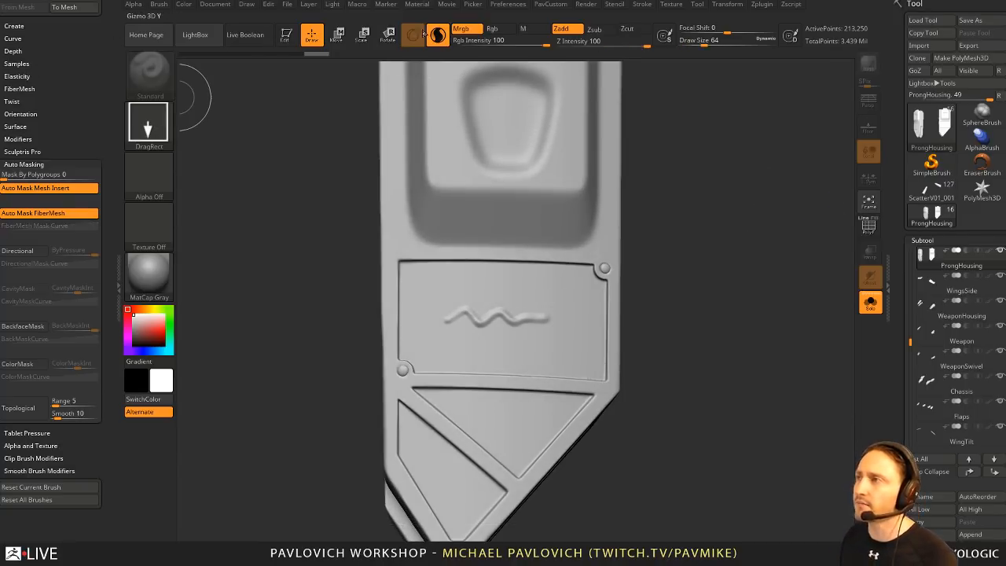
key("ctrl+n")
left_click(935, 165)
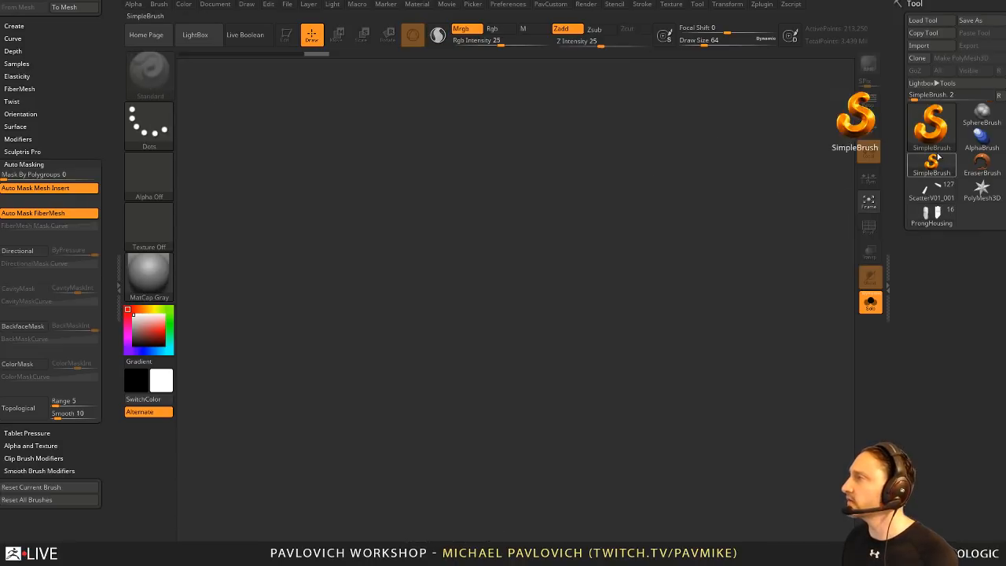
left_click(932, 130)
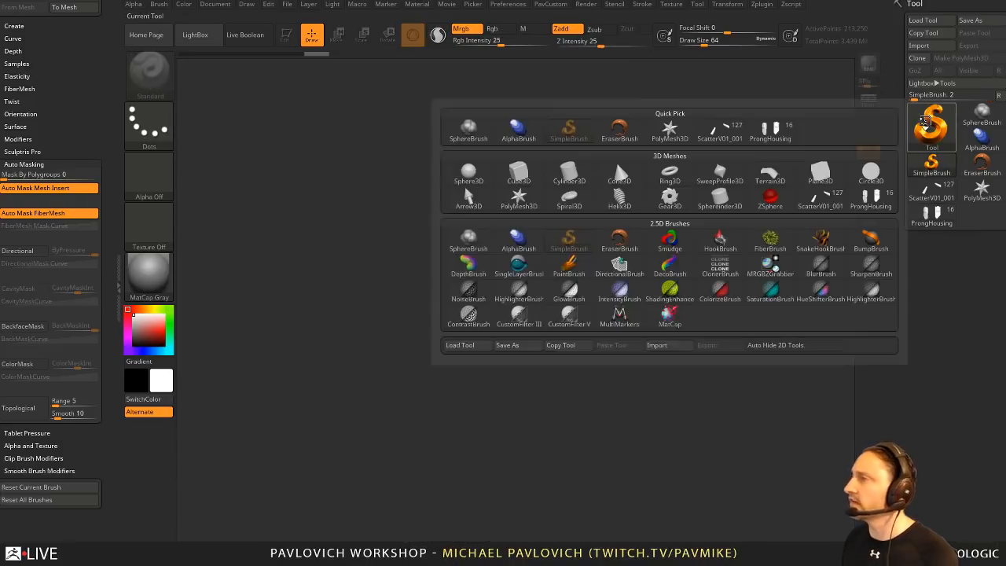
left_click(571, 174)
left_click_drag(437, 299, 312, 164)
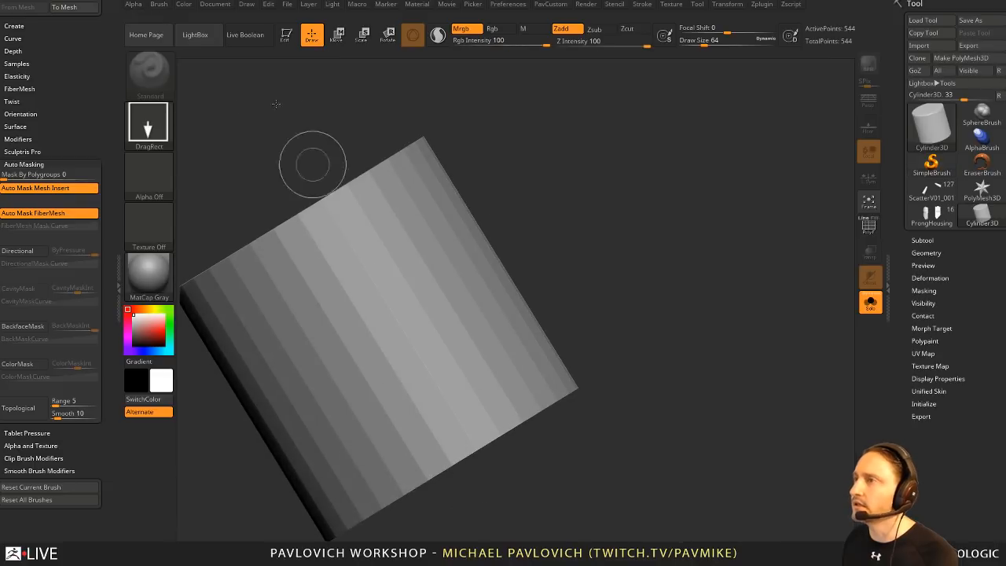
Step: Make the cylinder an editable PolyMesh3D, frame it in view and display its polyframe
left_click(286, 34)
left_click(990, 58)
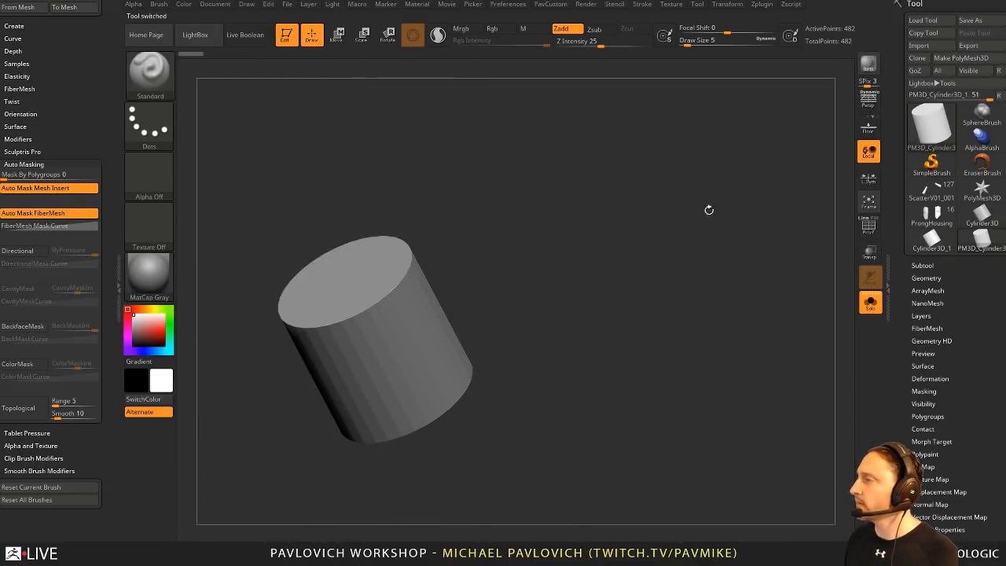
key("f")
left_click(872, 223)
left_click(874, 219)
Step: Set the crease tolerance to 54 for the cylinder
key("grave")
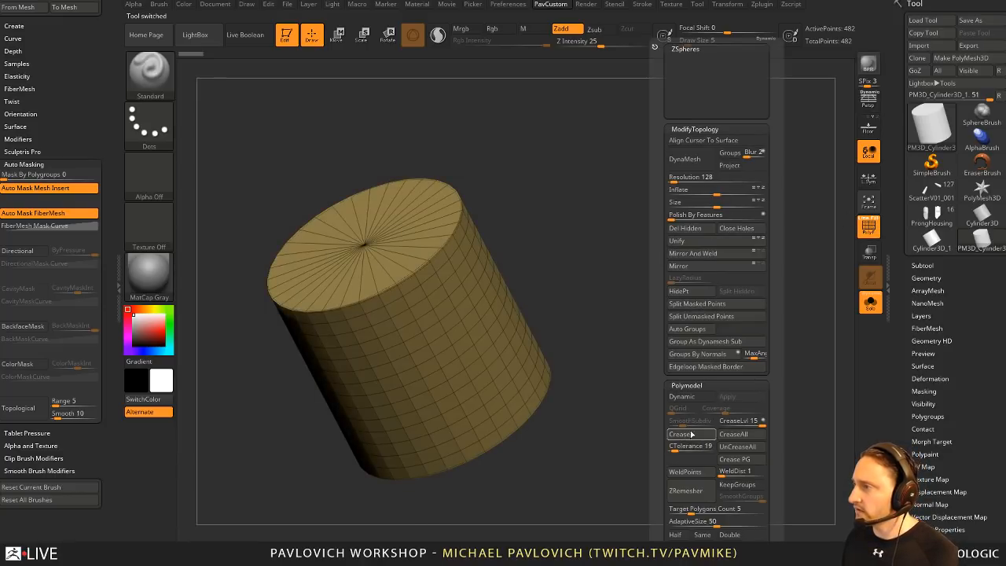
left_click_drag(680, 445, 687, 446)
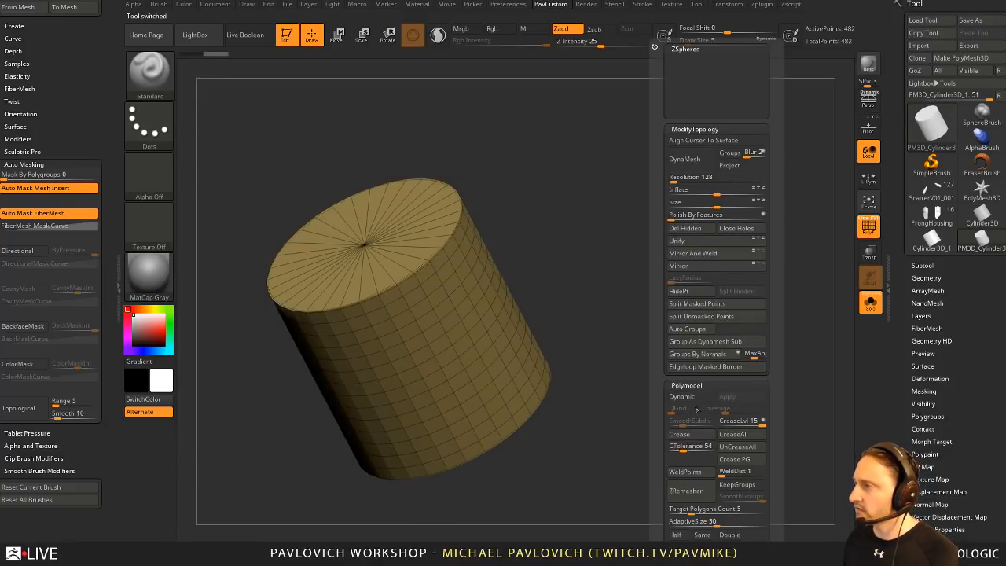
Step: Apply dynamic subdivision to the cylinder and DynaMesh it at resolution 128 without freezing the subdivision levels
left_click(696, 398)
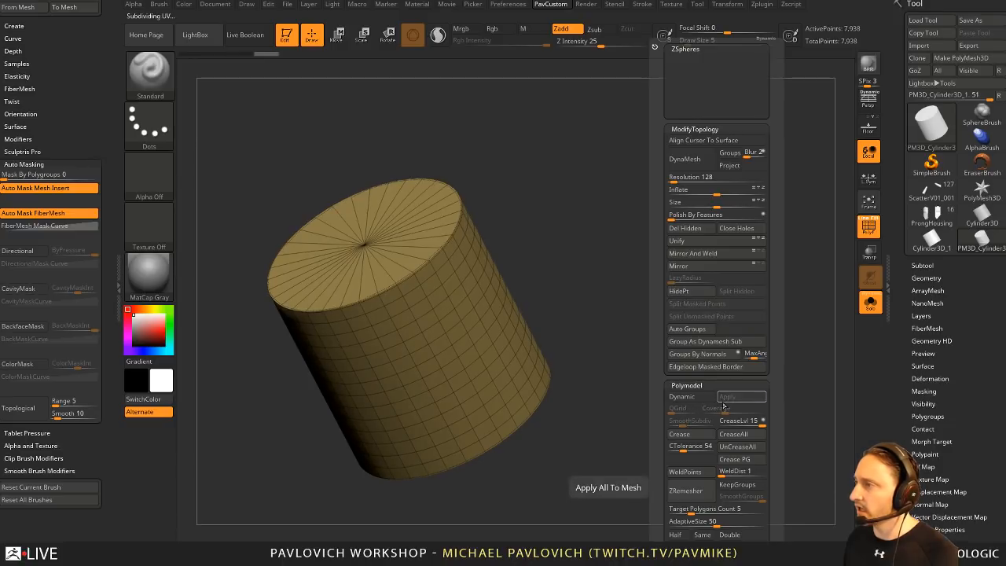
left_click(697, 159)
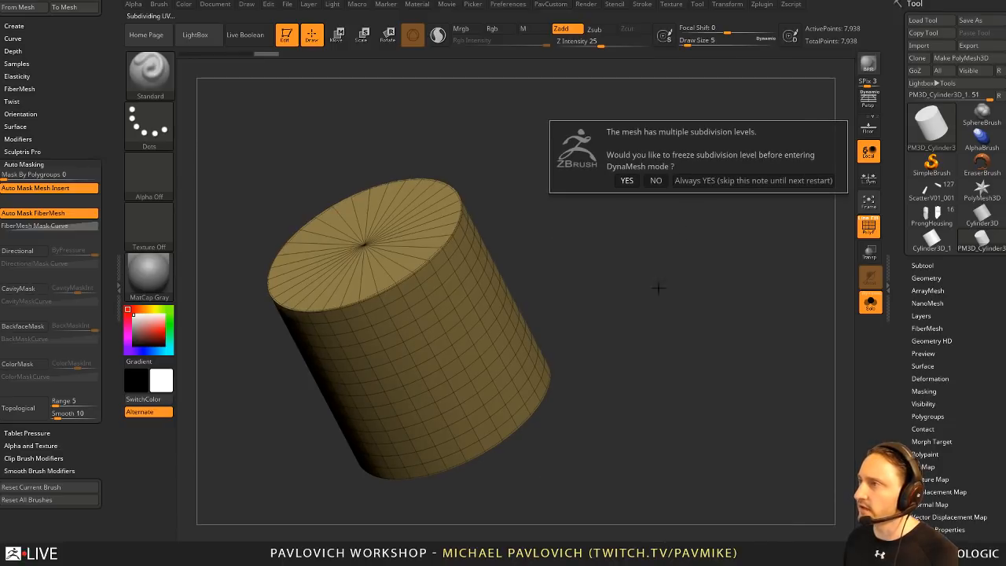
left_click(656, 180)
Step: Switch to the DamStandard brush with draw size 149 and try a groove across the cylinder's side
key("s")
mouse_move(752, 283)
left_mouse_down()
mouse_move(689, 290)
mouse_move(730, 283)
mouse_move(744, 323)
left_mouse_up()
key("g")
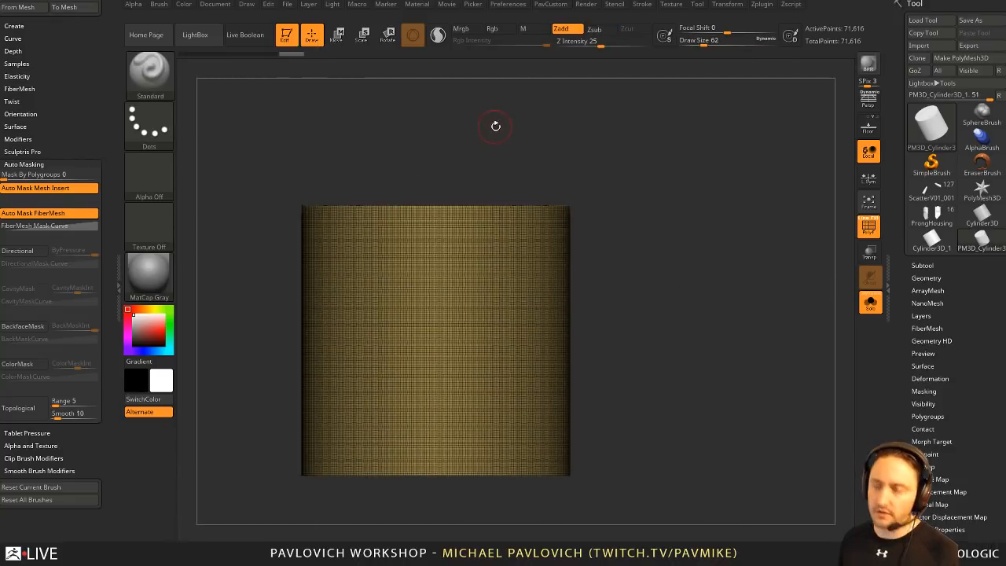
key("b")
key("d")
key("s")
left_click_drag(671, 127, 670, 172)
key("s")
left_click_drag(429, 272, 424, 274)
mouse_move(380, 227)
left_mouse_down()
mouse_move(550, 363)
mouse_move(630, 316)
mouse_move(640, 287)
left_mouse_up()
key("ctrl+z")
Step: Enable Sculptris Pro for the brush and turn off both Solo mode and the polyframe display
left_click(438, 35)
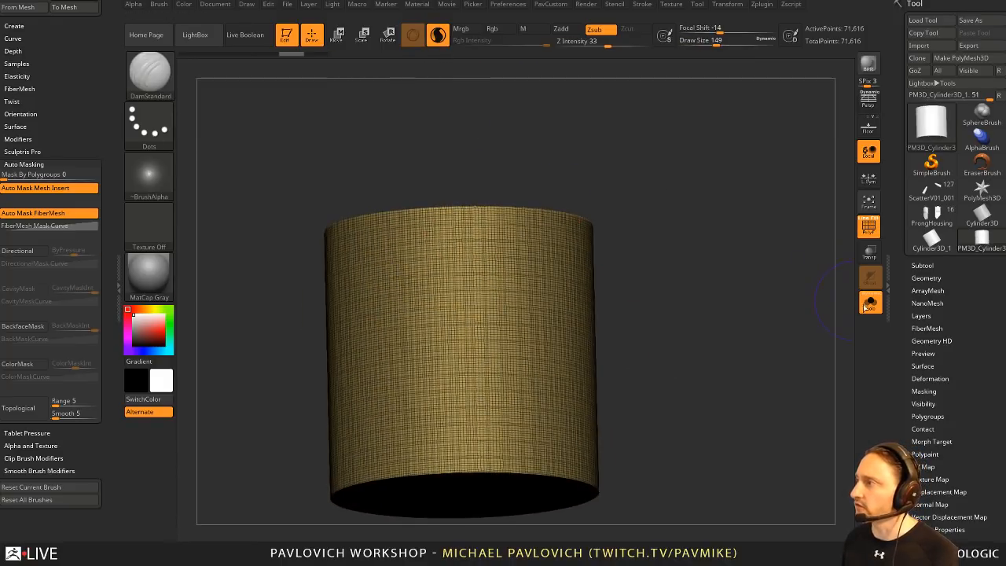
left_click(865, 307)
left_click_drag(807, 274, 812, 300)
left_click(868, 227)
Step: Try a wide curved groove on the cylinder's side with draw size 172
key("s")
left_click_drag(432, 272, 436, 273)
left_click_drag(375, 237, 479, 415)
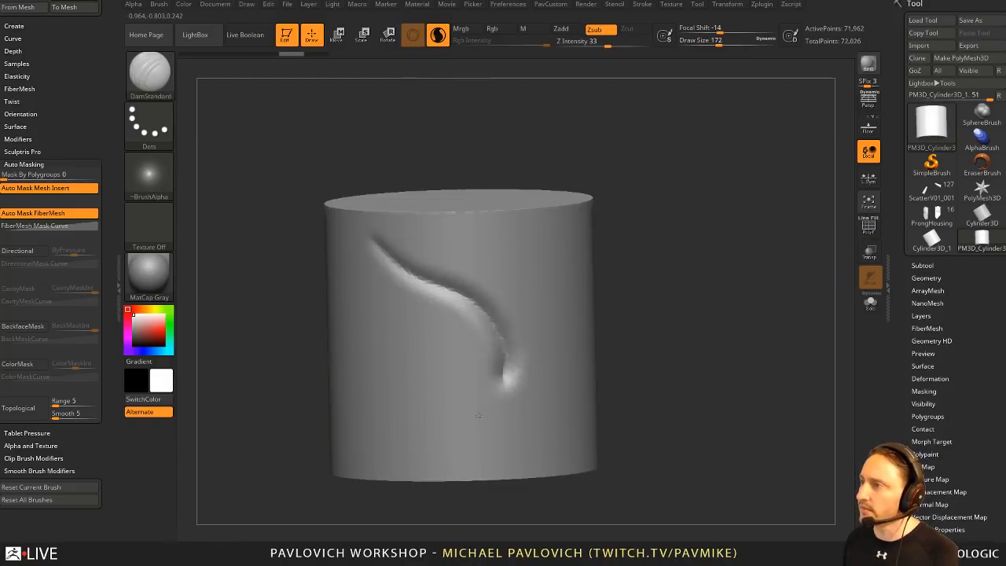
left_click_drag(657, 374, 624, 337)
key("ctrl+z")
Step: Carve a diagonal groove across the upper half of the cylinder's side with a smaller brush
key("s")
left_click_drag(430, 266, 422, 264)
mouse_move(372, 238)
left_mouse_down()
mouse_move(537, 364)
mouse_move(526, 333)
left_mouse_up()
Step: With draw size 68, carve grooves closing a triangle above the diagonal and outlining a second triangle below it
key("s")
left_click_drag(661, 273, 706, 263)
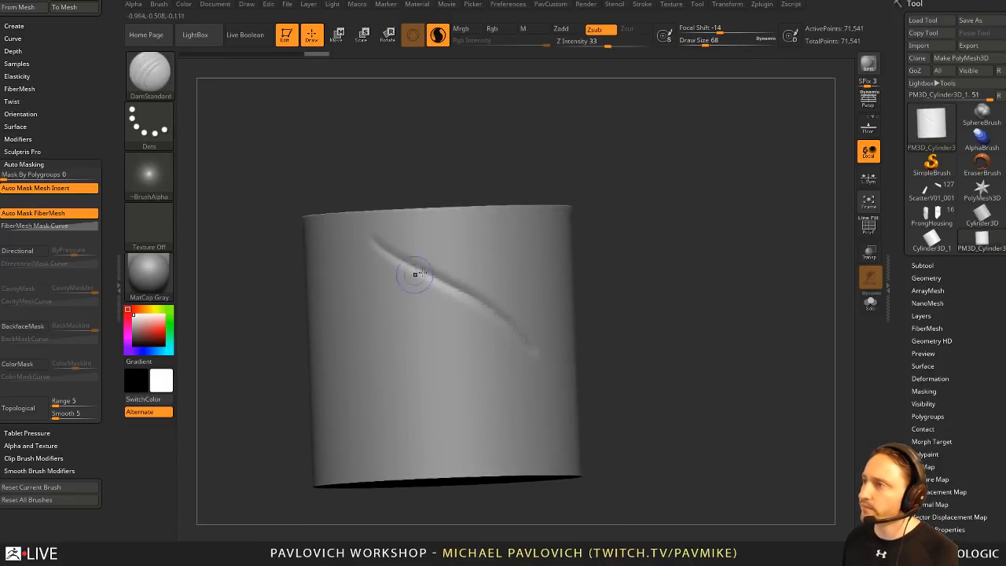
left_click_drag(376, 238, 532, 236)
mouse_move(589, 237)
left_mouse_down()
mouse_move(650, 239)
mouse_move(502, 353)
left_mouse_up()
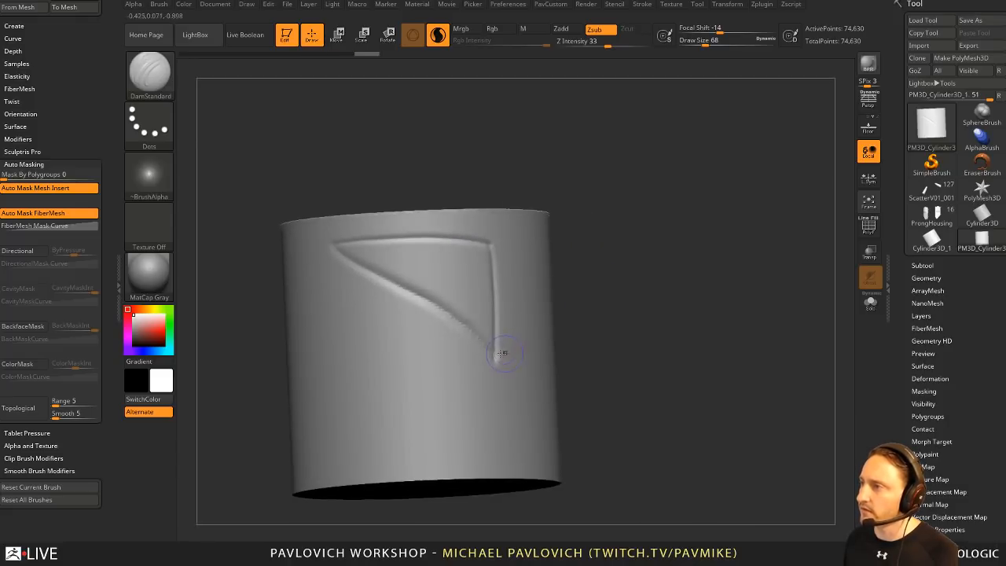
left_click_drag(442, 365, 335, 402)
mouse_move(605, 299)
left_mouse_down()
mouse_move(410, 297)
mouse_move(338, 388)
left_mouse_up()
left_click_drag(550, 338, 743, 265)
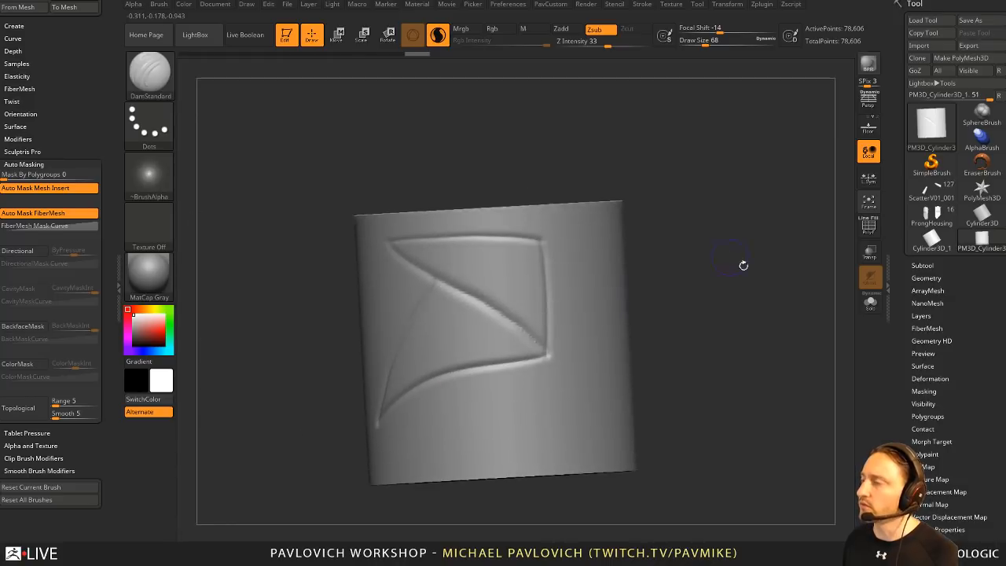
Step: Send the current SubTool to the PolyGroupIt plugin and enlarge the plugin window
left_click_drag(166, 119, 109, 340)
left_click(100, 4)
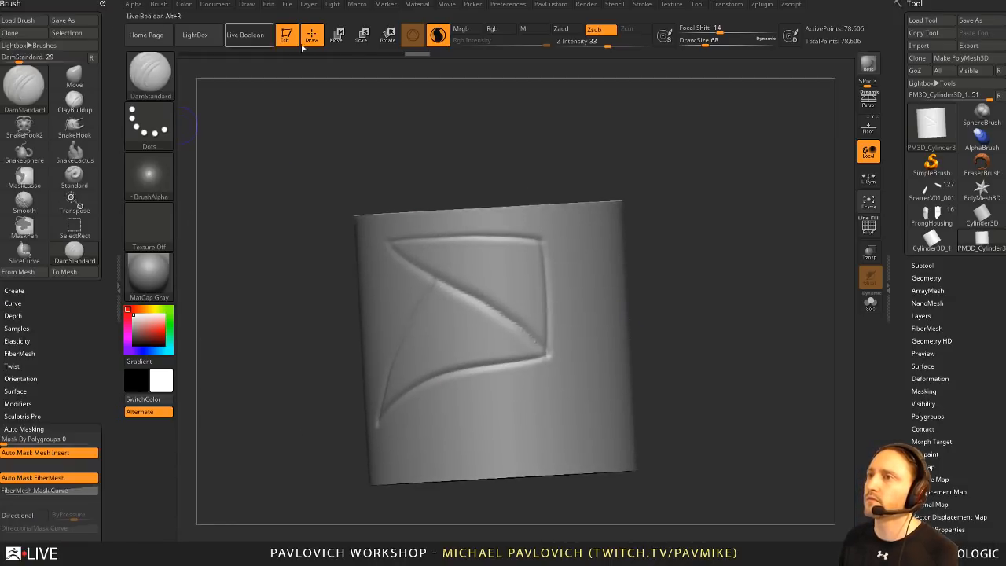
left_click(103, 4)
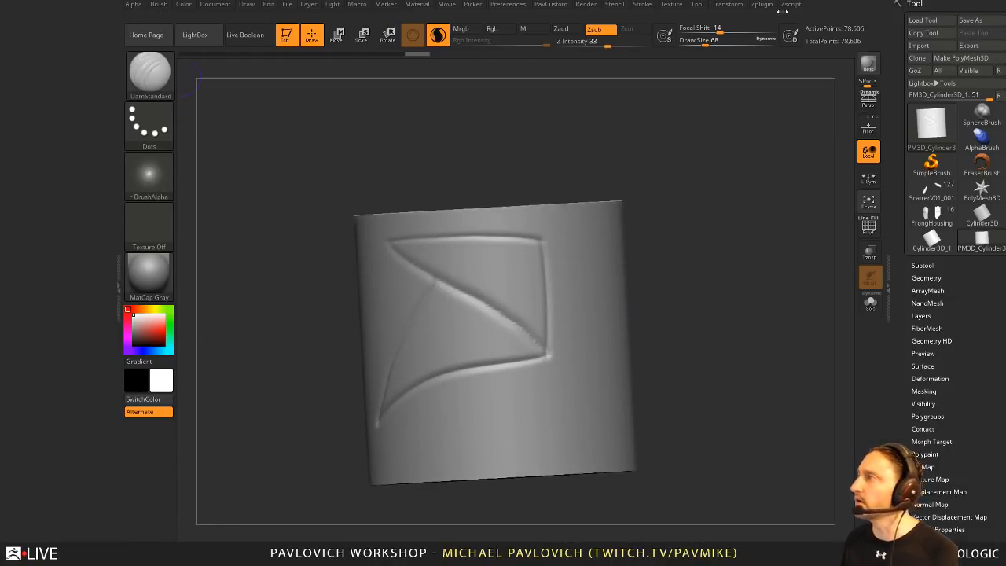
mouse_move(764, 6)
mouse_move(755, 18)
left_mouse_down()
mouse_move(276, 189)
mouse_move(47, 118)
left_mouse_up()
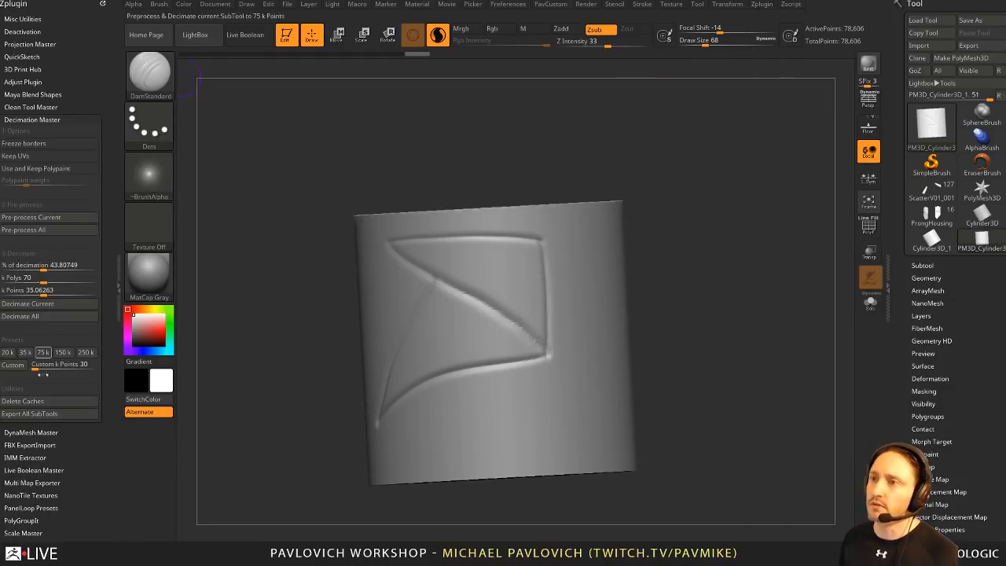
scroll(59, 410, "down", 5)
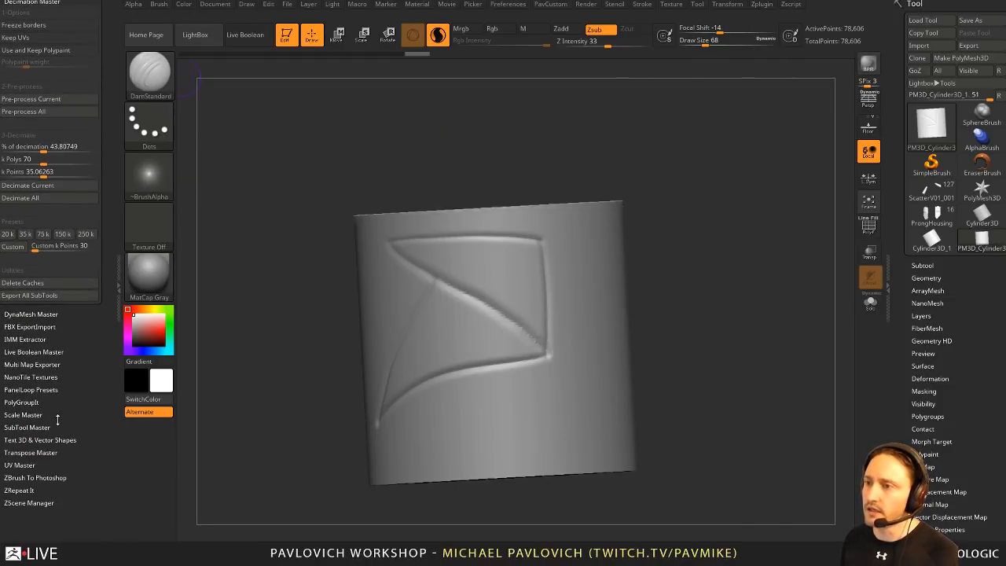
left_click(21, 402)
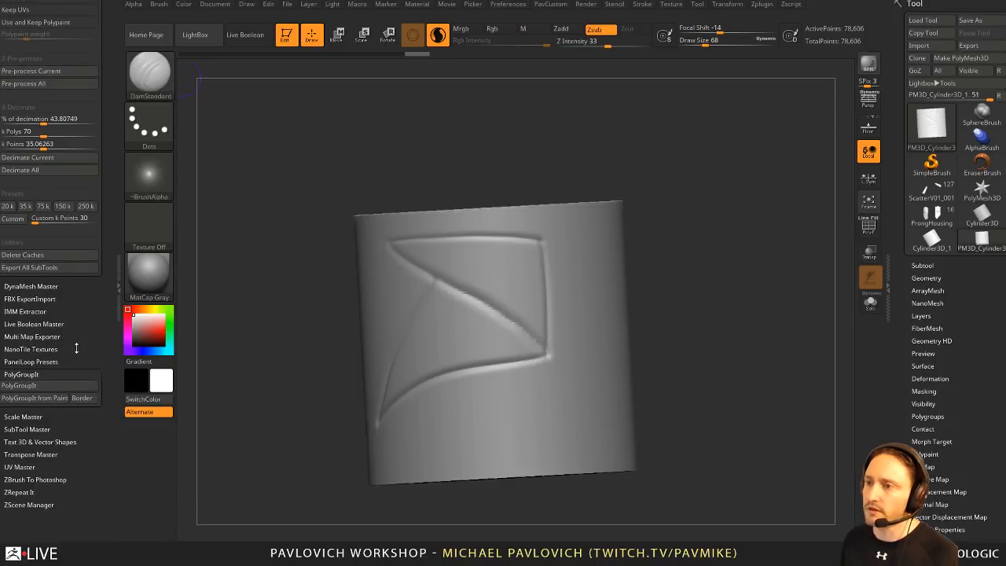
left_click(40, 385)
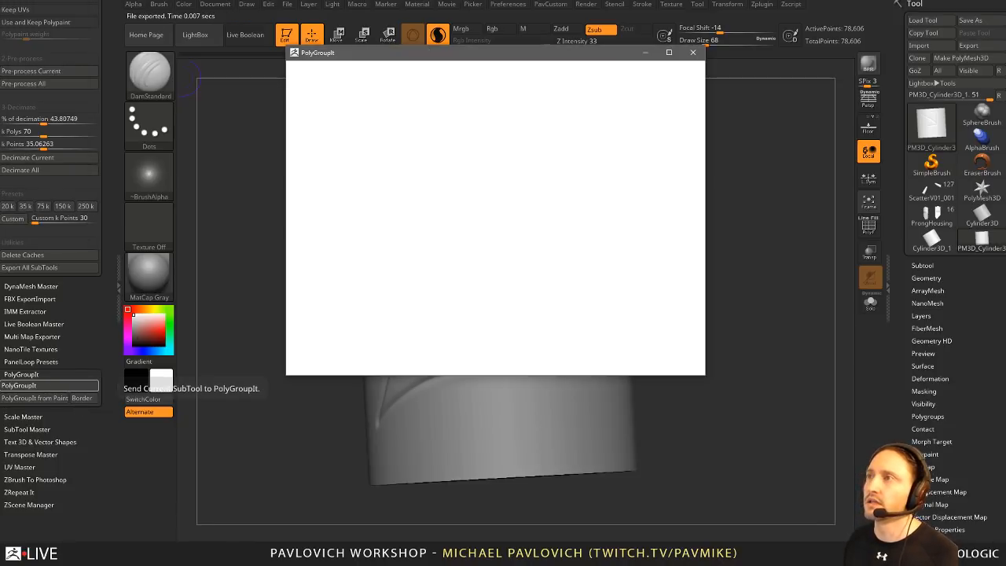
left_click_drag(287, 45, 0, 0)
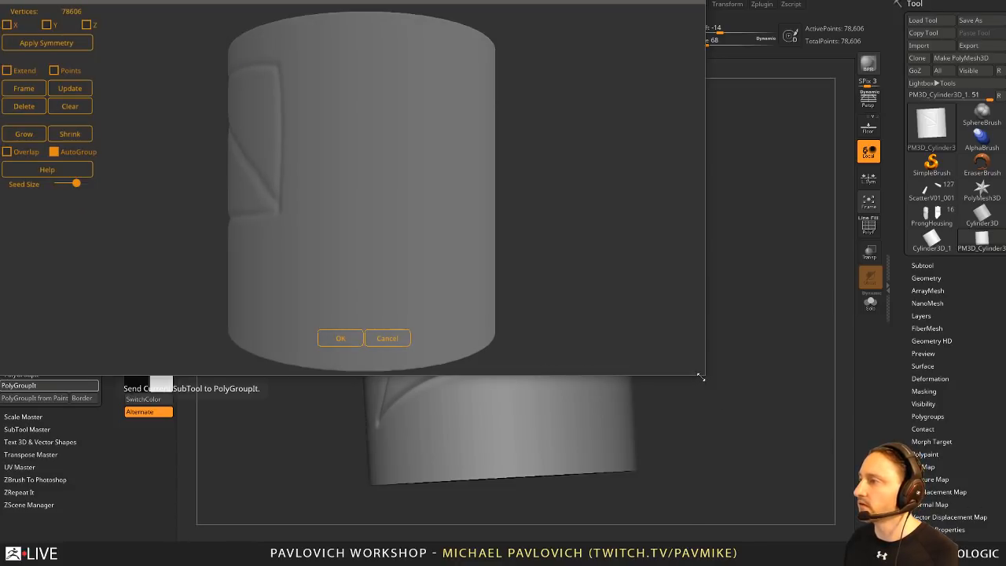
left_click_drag(701, 377, 995, 543)
Step: Place group seeds inside the upper triangle with value 0.05 and inside the lower triangle with value 0.10
left_click_drag(743, 346, 758, 271)
left_click_drag(414, 178, 898, 260)
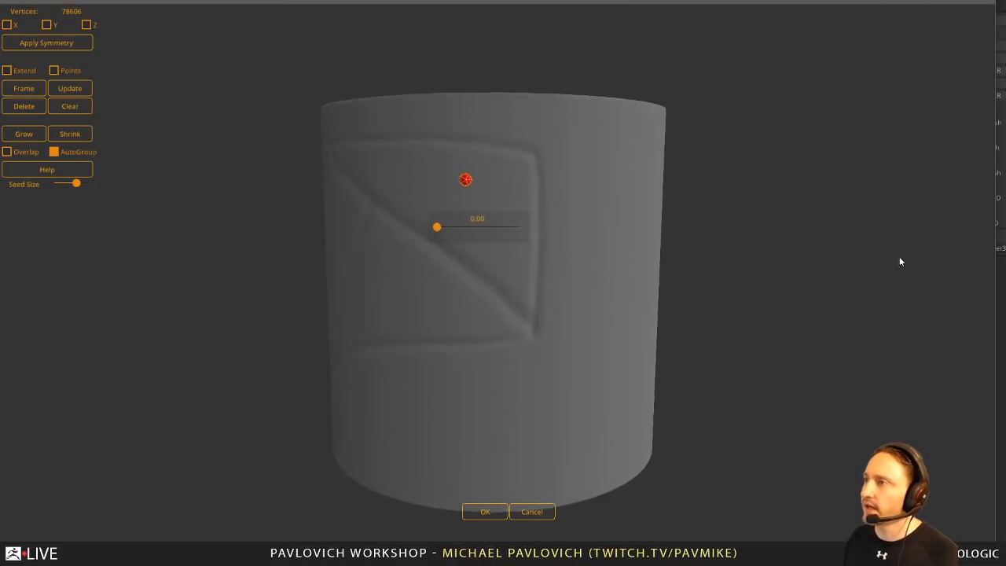
mouse_move(453, 230)
left_mouse_down()
mouse_move(495, 228)
mouse_move(456, 229)
left_mouse_up()
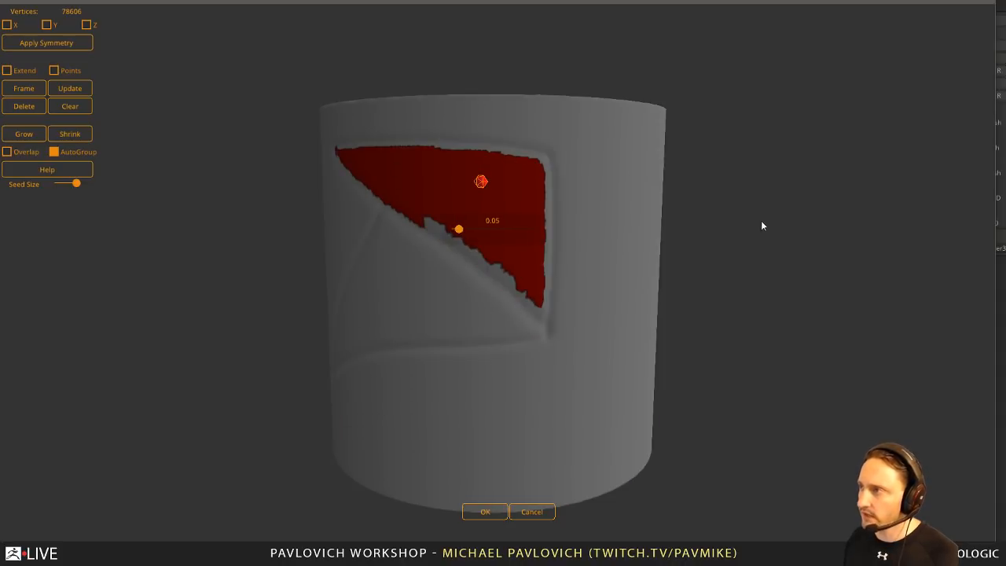
left_click_drag(761, 225, 477, 319)
left_click(428, 311)
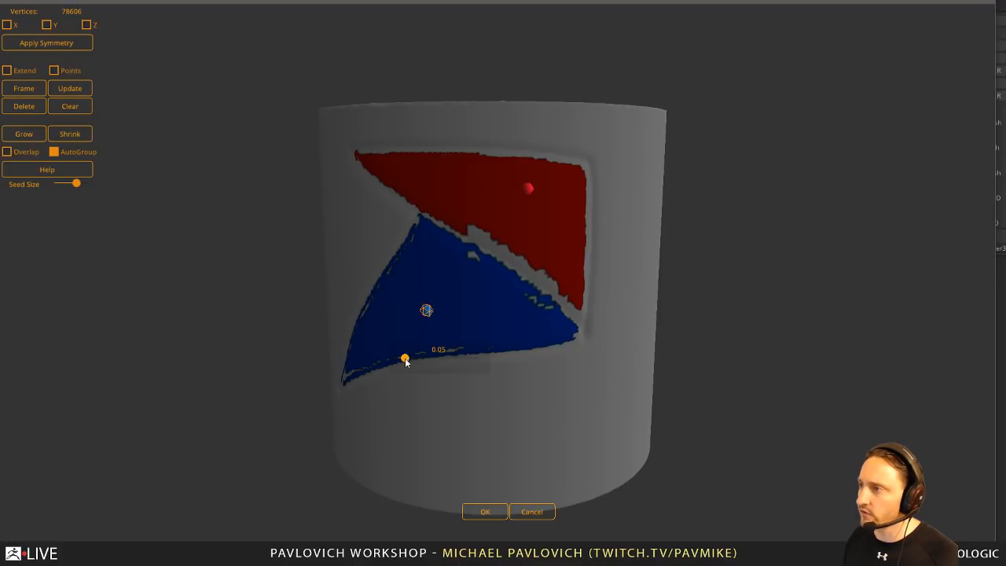
left_click_drag(405, 362, 413, 360)
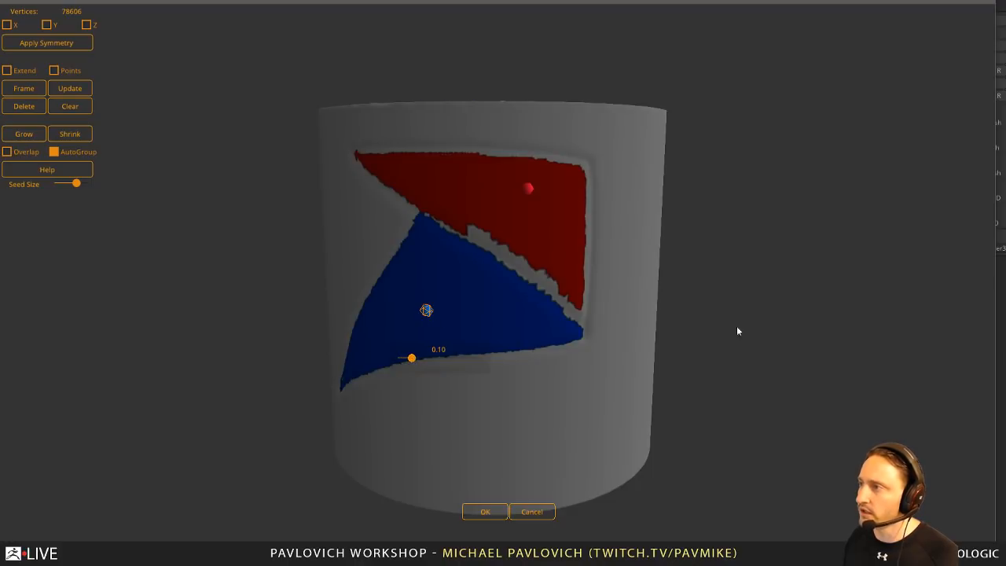
Step: Add a group seed on the side surface around the triangles and one on the top cap with value 0.15
left_click_drag(736, 331, 509, 271)
left_click(453, 237)
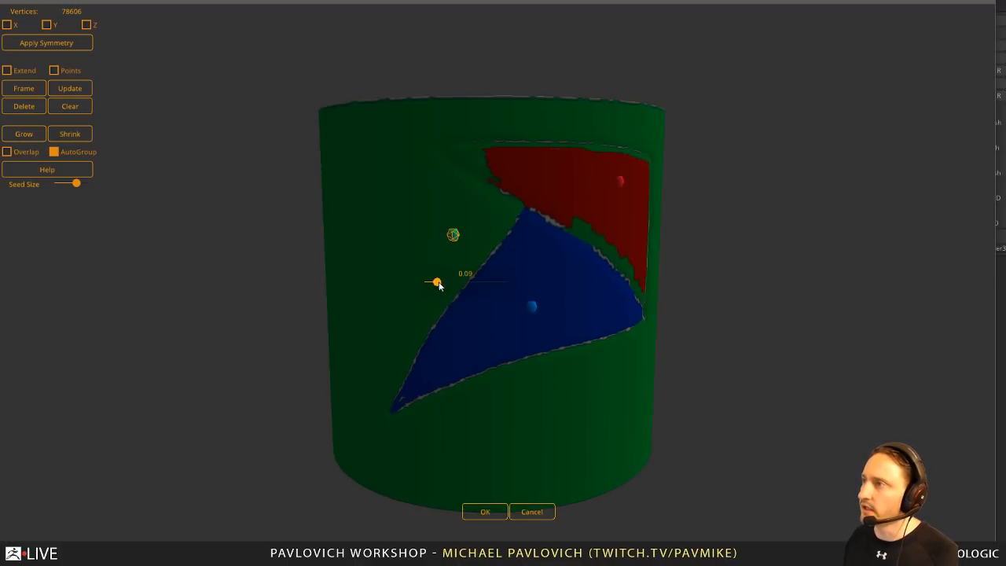
left_click_drag(437, 283, 439, 284)
left_click_drag(691, 330, 478, 117)
left_click(478, 116)
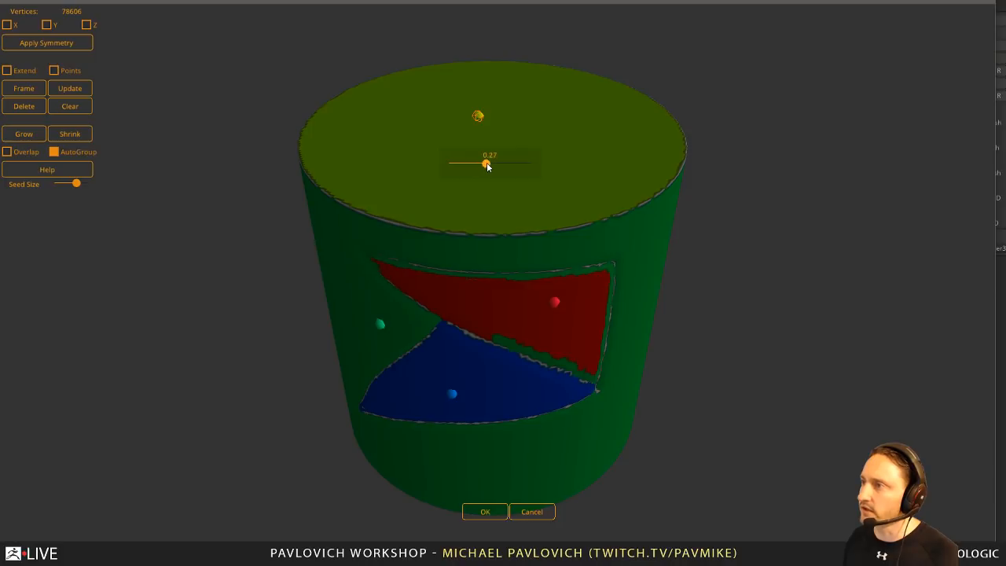
left_click_drag(487, 166, 464, 171)
Step: Turn on Extend for the groups and set the upper triangle seed's value to 0.07
left_click_drag(739, 209, 642, 98)
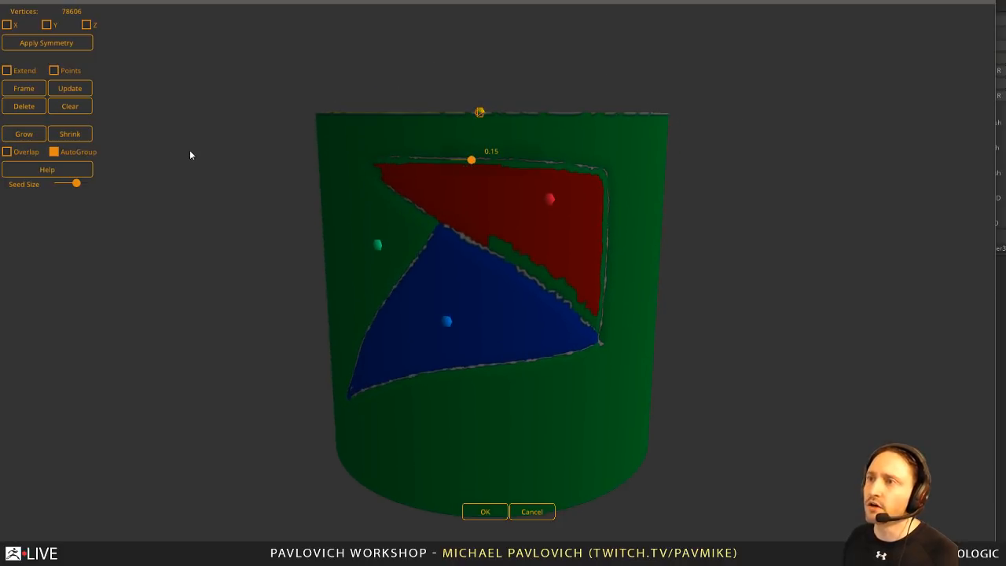
left_click(21, 135)
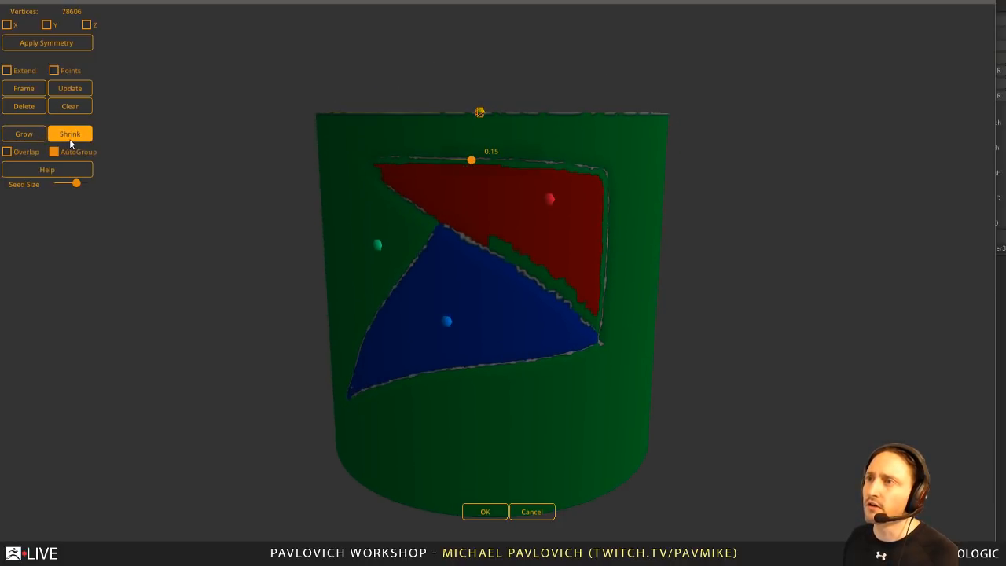
left_click(21, 71)
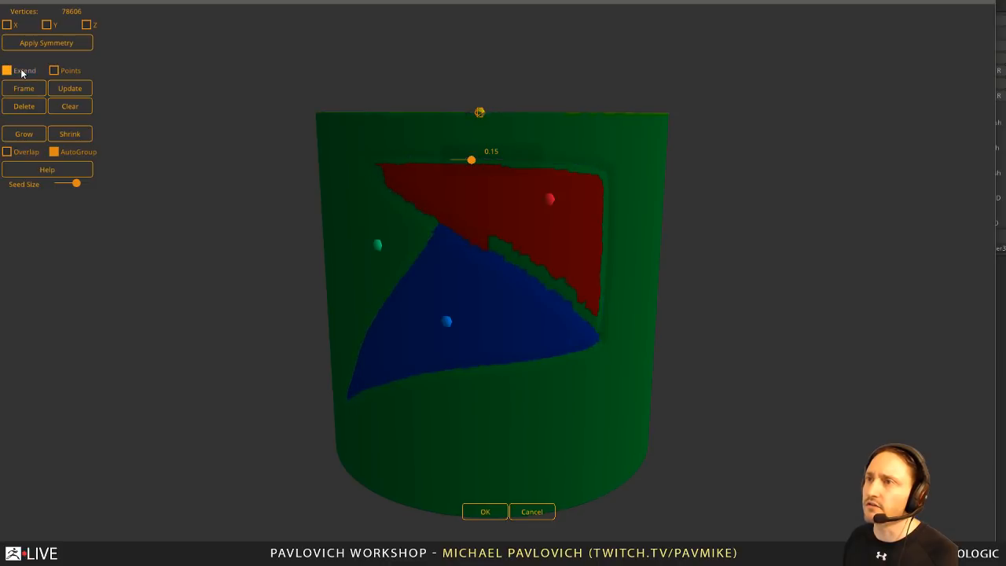
left_click_drag(245, 176, 481, 151)
left_click_drag(487, 206, 478, 240)
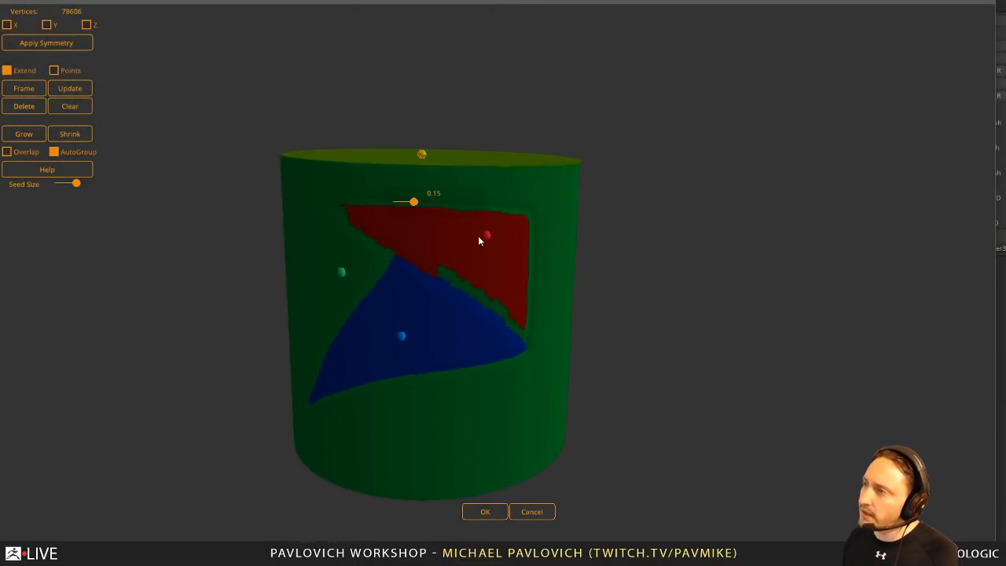
left_click_drag(465, 279, 468, 286)
left_click_drag(677, 264, 405, 191)
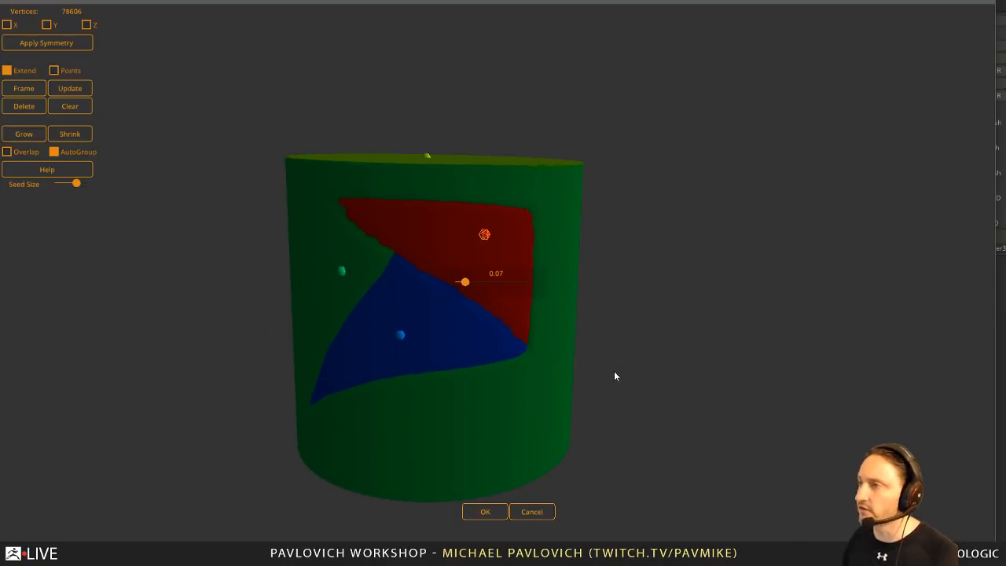
Step: Accept the PolyGroupIt groups and turn on the polyframe display to inspect the polygroups along the grooves
left_click(475, 515)
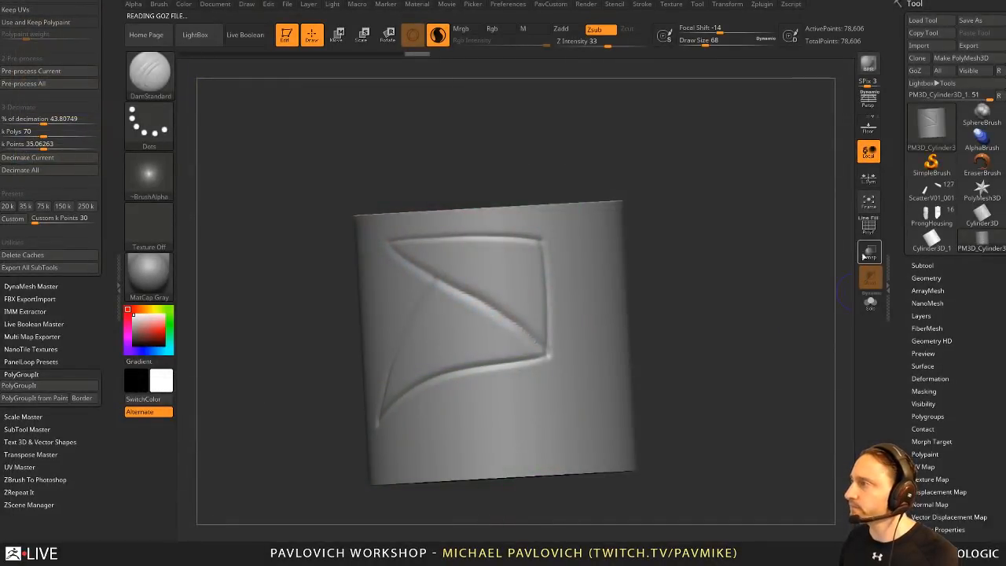
left_click(868, 226)
mouse_move(778, 236)
left_mouse_down()
mouse_move(676, 236)
mouse_move(714, 228)
mouse_move(757, 253)
mouse_move(318, 235)
left_mouse_up()
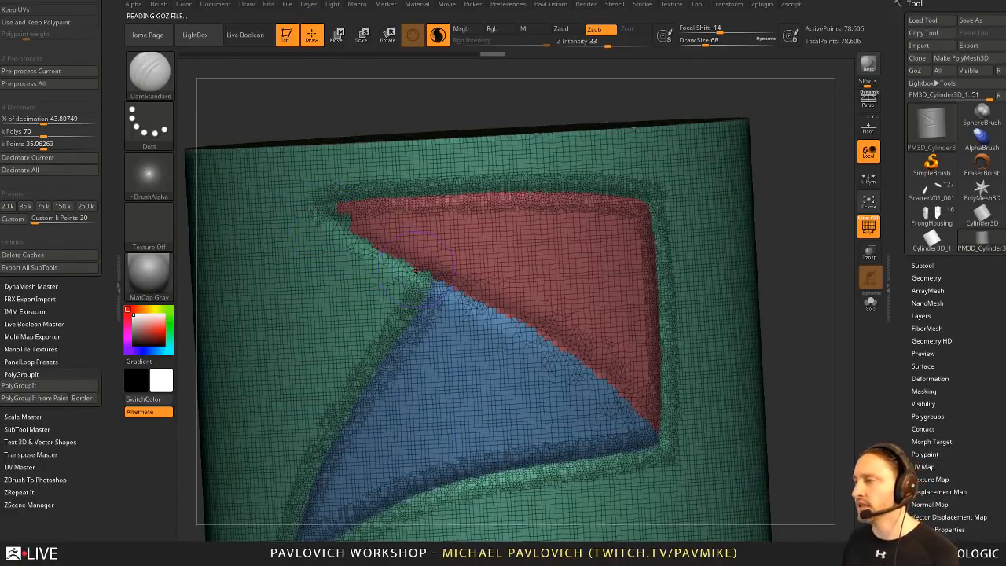
left_click_drag(811, 212, 793, 196, "alt")
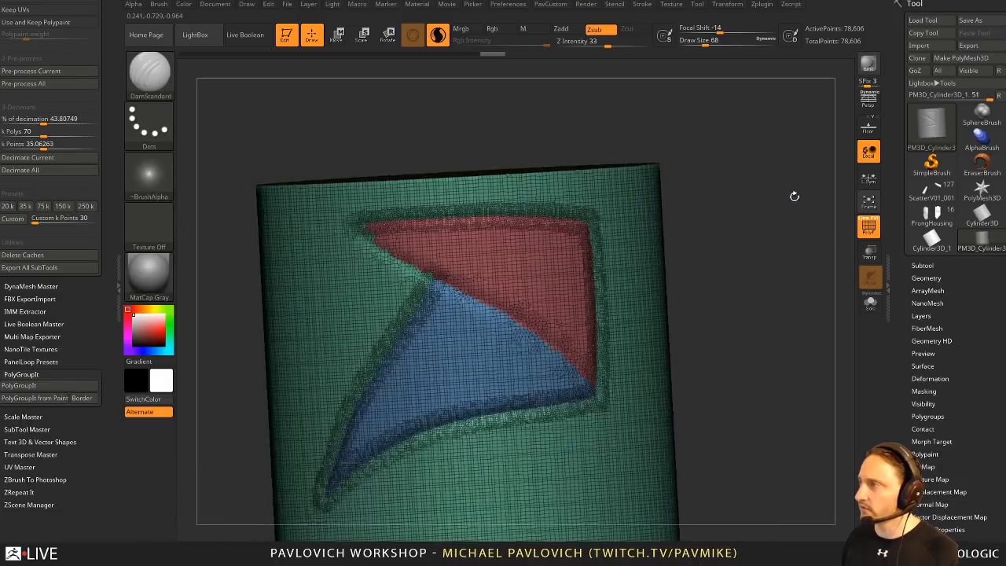
left_click_drag(859, 206, 774, 213)
Step: Hide the polyframe display and carve a small triangular outline beside the existing shapes with draw size 33
key("shift+f")
mouse_move(839, 227)
left_mouse_down("alt")
mouse_move(781, 253)
mouse_move(715, 257)
left_mouse_up("alt")
key("s")
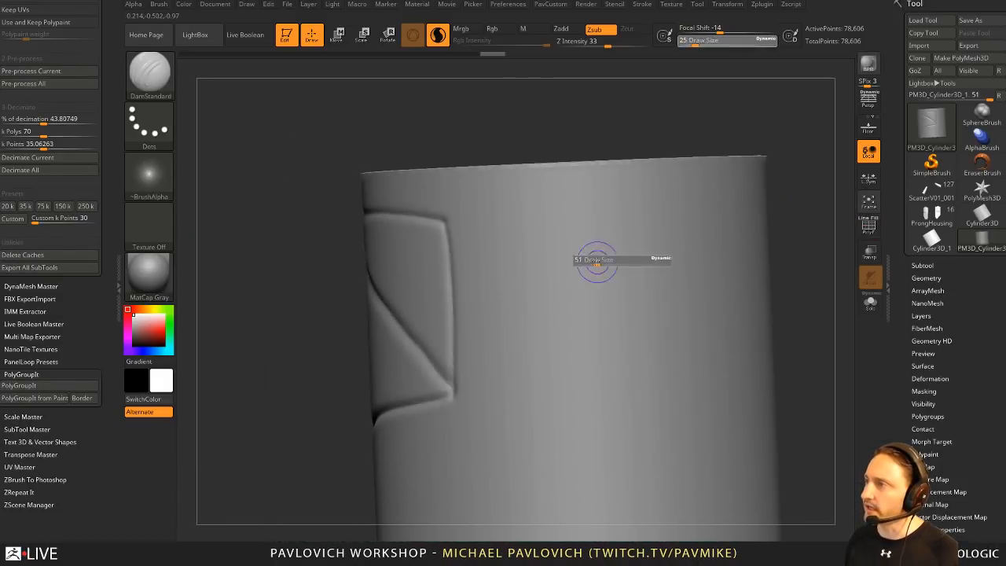
left_click_drag(597, 264, 601, 264)
left_click_drag(562, 231, 558, 431)
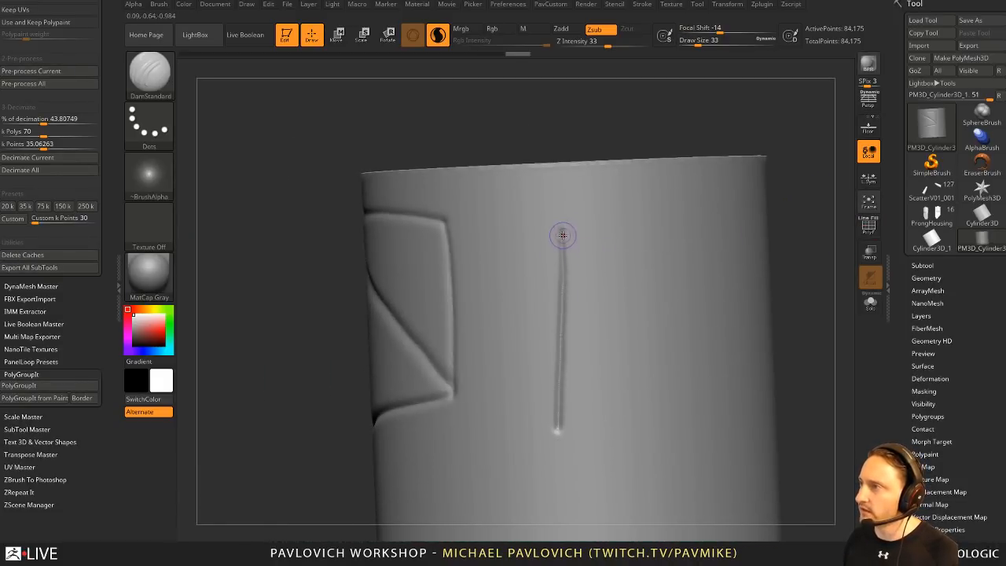
mouse_move(562, 235)
left_mouse_down()
mouse_move(627, 282)
mouse_move(557, 431)
left_mouse_up()
mouse_move(797, 200)
left_mouse_down()
mouse_move(815, 199)
mouse_move(770, 206)
left_mouse_up()
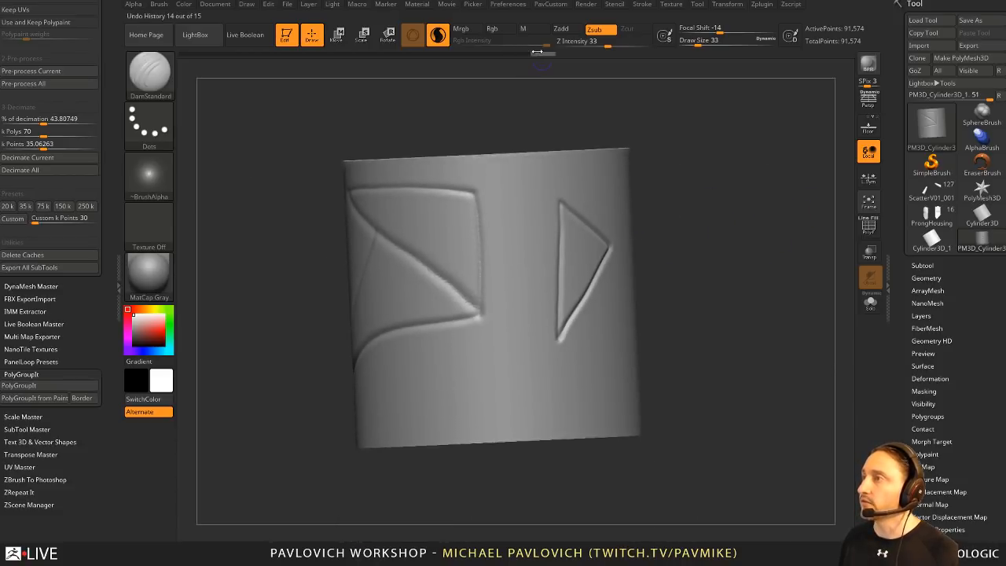
Step: Roll the undo history back to the plain DynaMeshed cylinder without any grooves
mouse_move(536, 52)
left_mouse_down()
mouse_move(346, 68)
mouse_move(297, 62)
left_mouse_up()
mouse_move(633, 132)
left_mouse_down()
mouse_move(760, 205)
mouse_move(771, 245)
left_mouse_up()
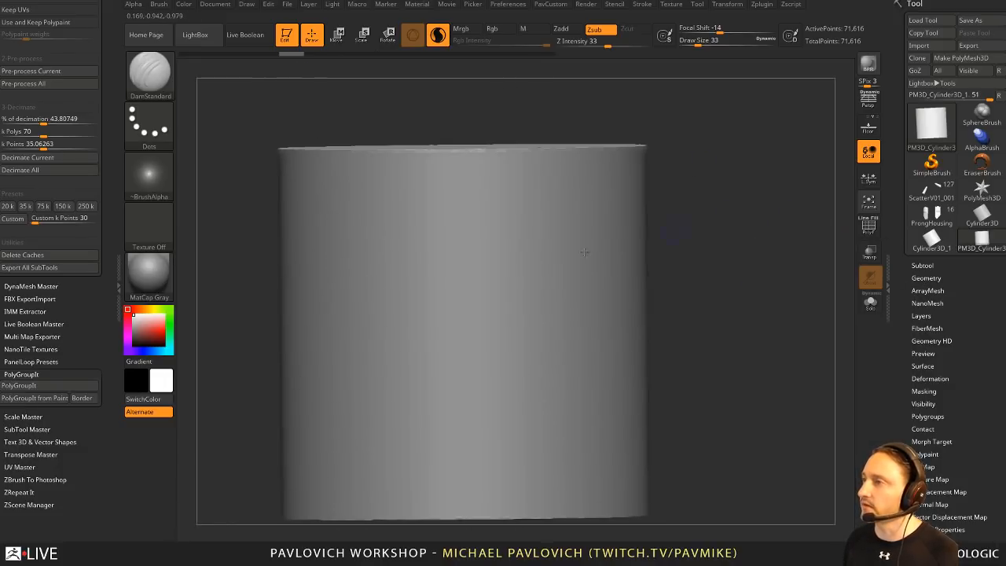
Step: Select the Standard brush and set it to paint Rgb color only, with Zadd off
key("b")
key("s")
key("t")
left_click(501, 29)
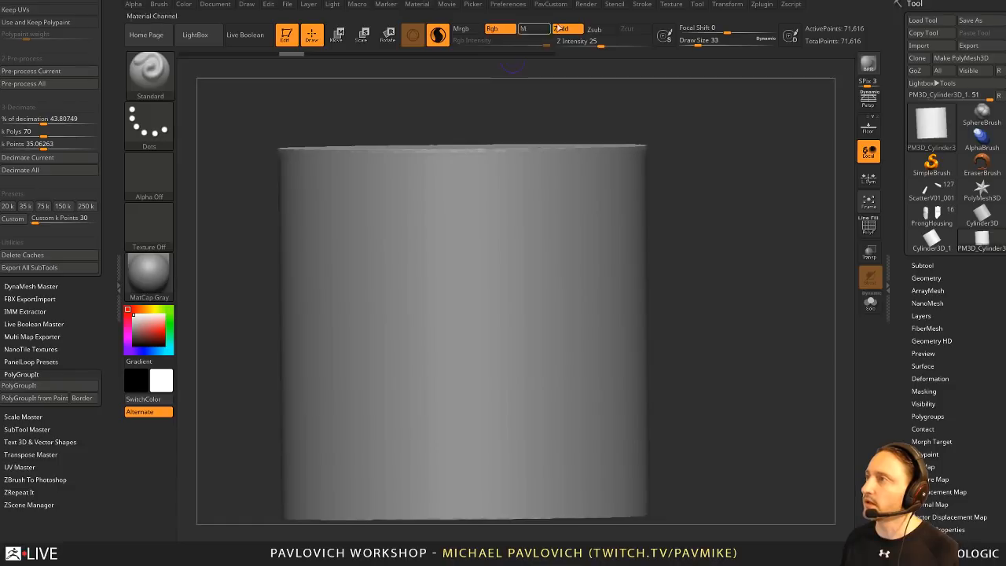
left_click(561, 29)
Step: Increase the brush draw size to 62 and turn on the polyframe display
left_click_drag(699, 200, 741, 164, "alt")
key("bracketright")
key("bracketright")
left_click(869, 226)
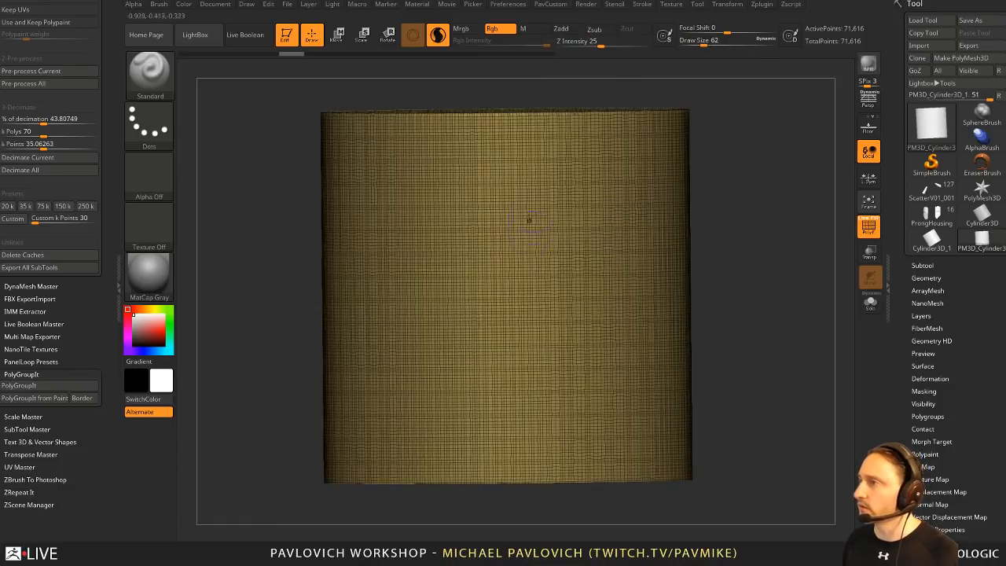
Step: Set the paint color to black and reduce the brush draw size to 27
mouse_move(535, 205)
left_mouse_down()
mouse_move(461, 307)
mouse_move(448, 370)
left_mouse_up()
key("ctrl+z")
key("bracketleft")
key("bracketleft")
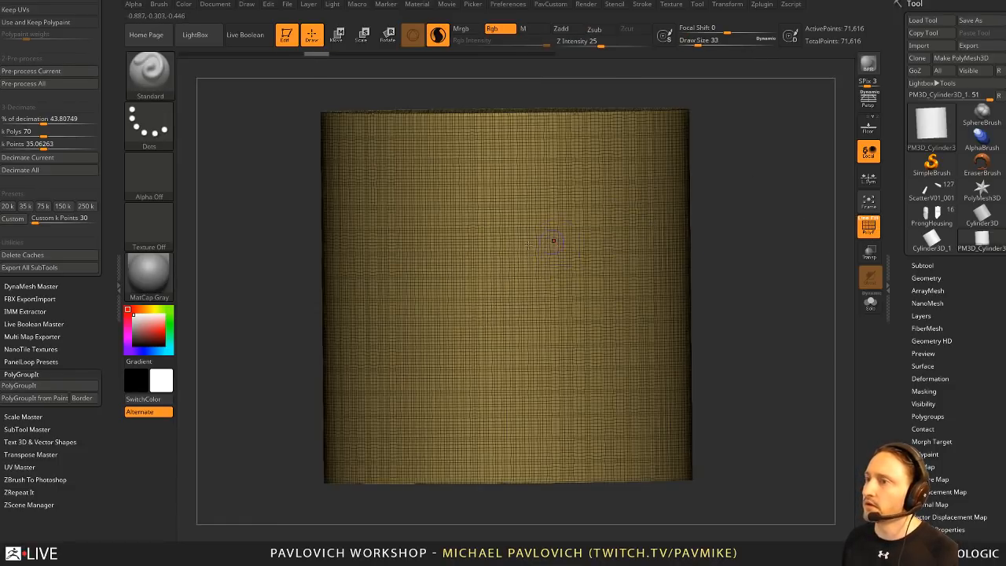
left_click(157, 332)
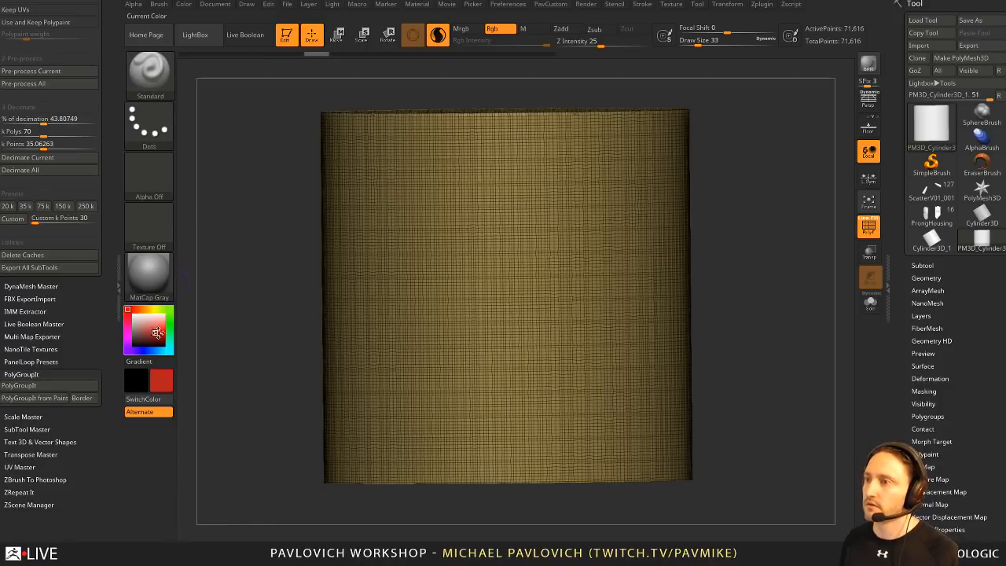
left_click_drag(157, 332, 163, 331)
key("bracketleft")
left_click(139, 344)
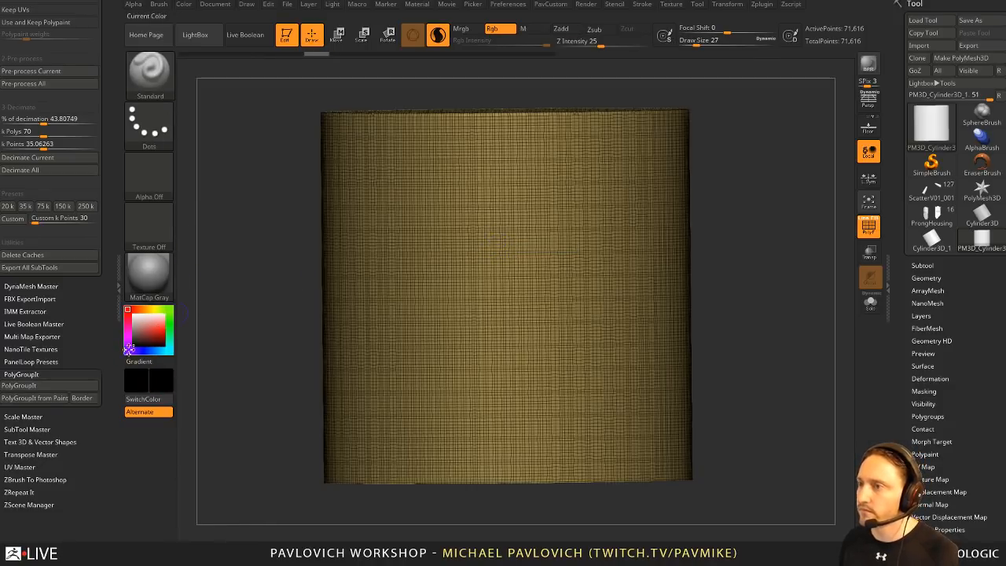
Step: Paint a trial black angled stroke on the cylinder's front, hide the polyframe display and undo the stroke
mouse_move(511, 208)
left_mouse_down()
mouse_move(428, 302)
mouse_move(511, 345)
left_mouse_up()
left_click(862, 233)
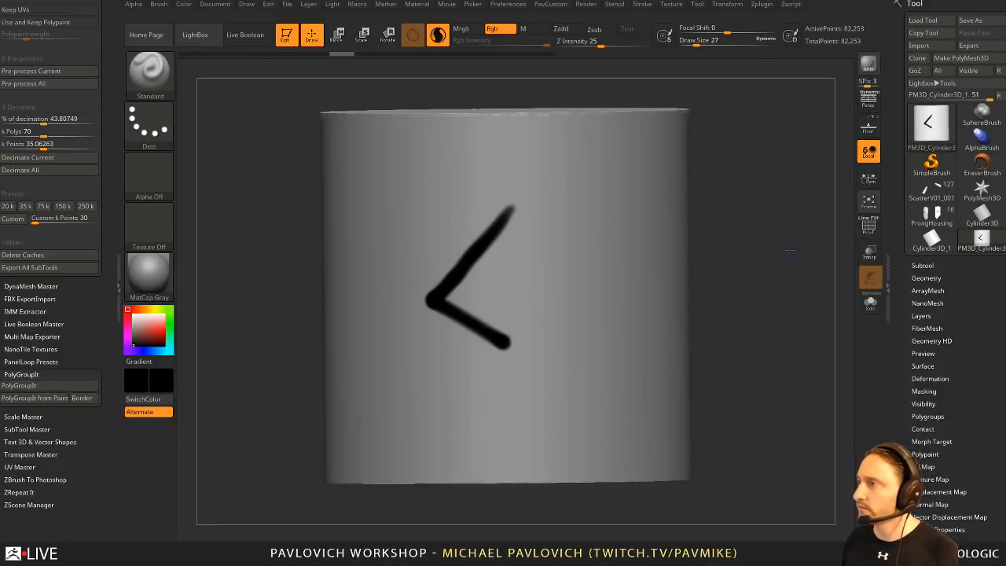
left_click_drag(786, 247, 768, 251, "alt")
key("ctrl+z")
Step: With draw size 17, paint a black four-sided outline on the cylinder's front and a second one adjoining its upper edge
key("bracketleft")
mouse_move(490, 228)
left_mouse_down()
mouse_move(415, 329)
mouse_move(471, 411)
left_mouse_up()
mouse_move(487, 230)
left_mouse_down()
mouse_move(550, 334)
mouse_move(477, 346)
mouse_move(471, 412)
left_mouse_up()
key("ctrl+z")
mouse_move(492, 231)
left_mouse_down()
mouse_move(572, 299)
mouse_move(476, 411)
left_mouse_up()
left_click_drag(774, 259, 712, 268)
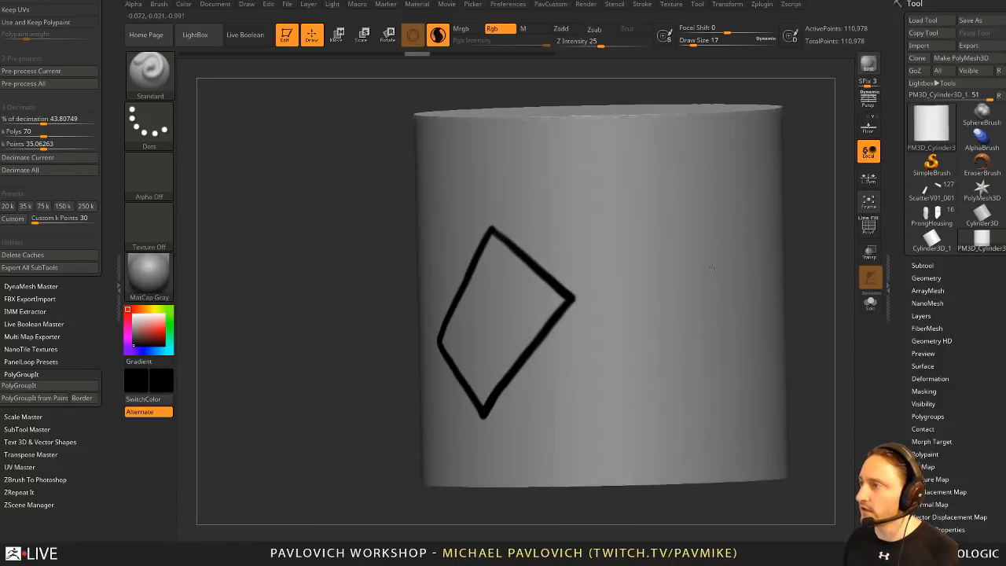
mouse_move(473, 166)
left_mouse_down()
mouse_move(614, 208)
mouse_move(573, 297)
left_mouse_up()
left_click_drag(806, 189, 820, 201)
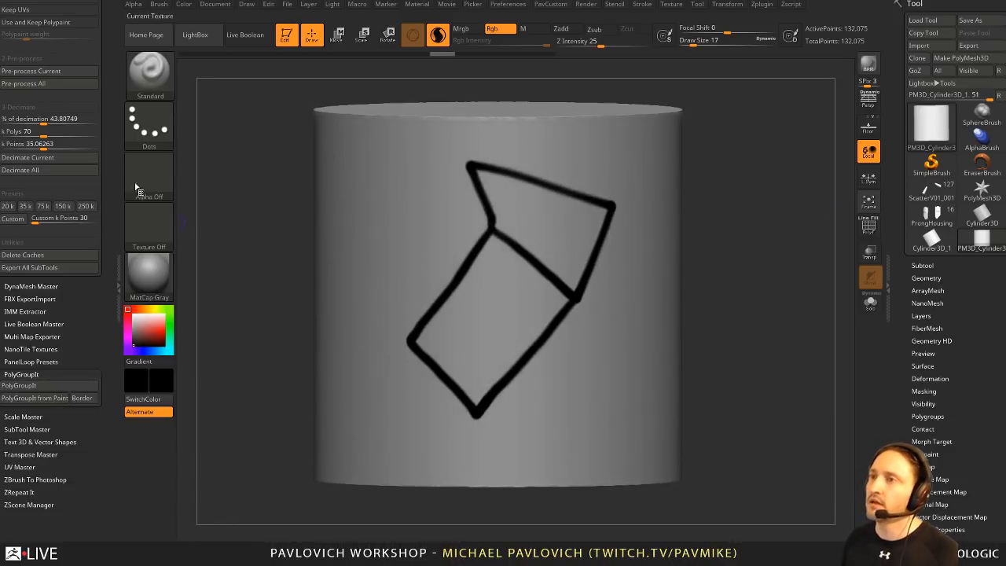
mouse_move(109, 118)
left_mouse_down()
mouse_move(90, 302)
mouse_move(119, 106)
left_mouse_up()
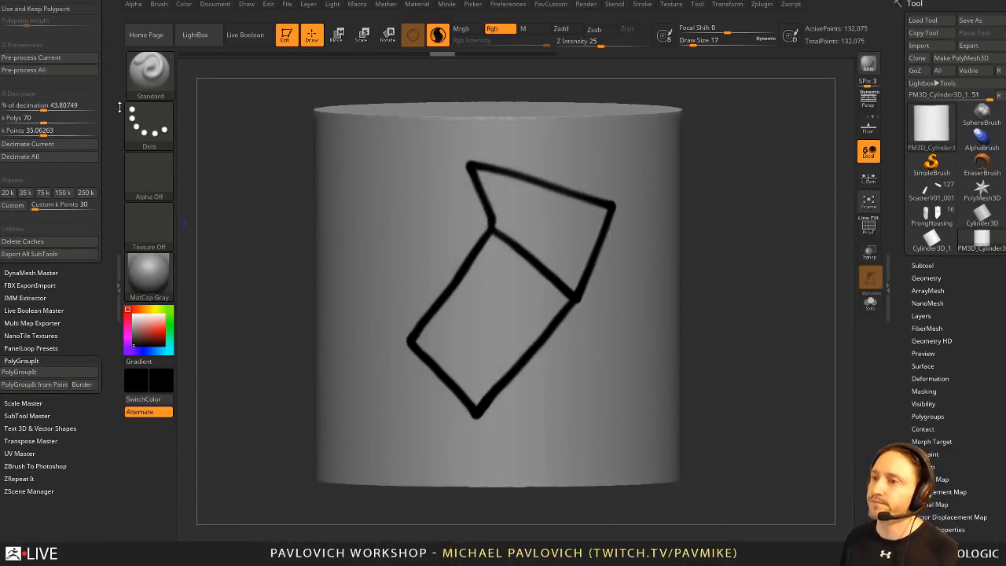
left_click(44, 372)
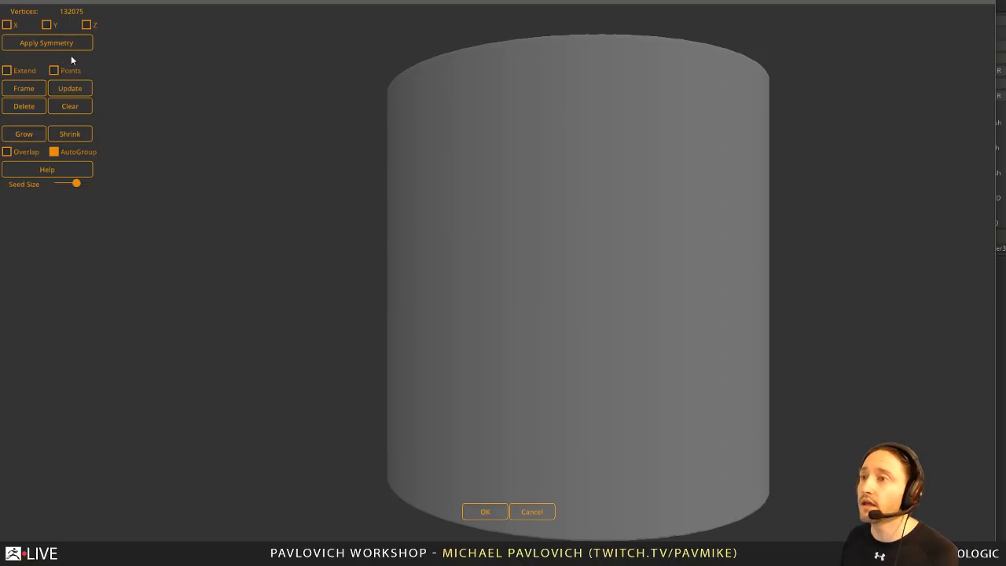
left_click(70, 88)
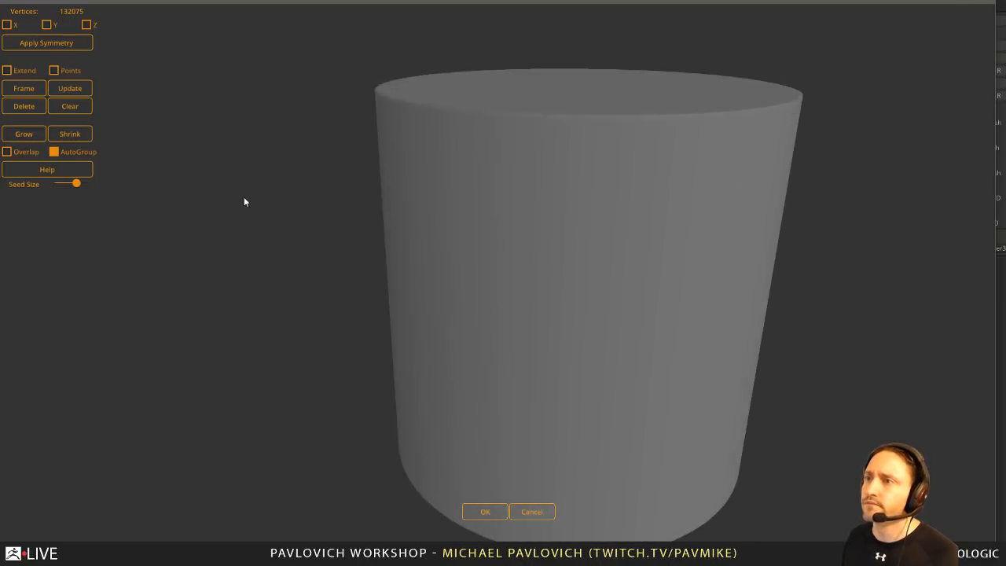
left_click(6, 90)
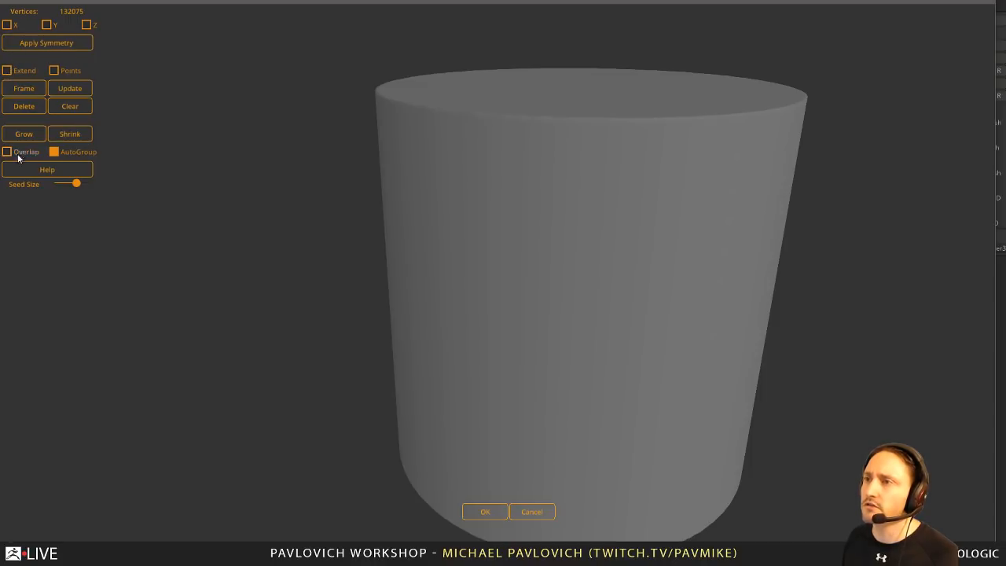
mouse_move(222, 225)
left_mouse_down()
mouse_move(767, 229)
mouse_move(215, 204)
mouse_move(287, 197)
left_mouse_up()
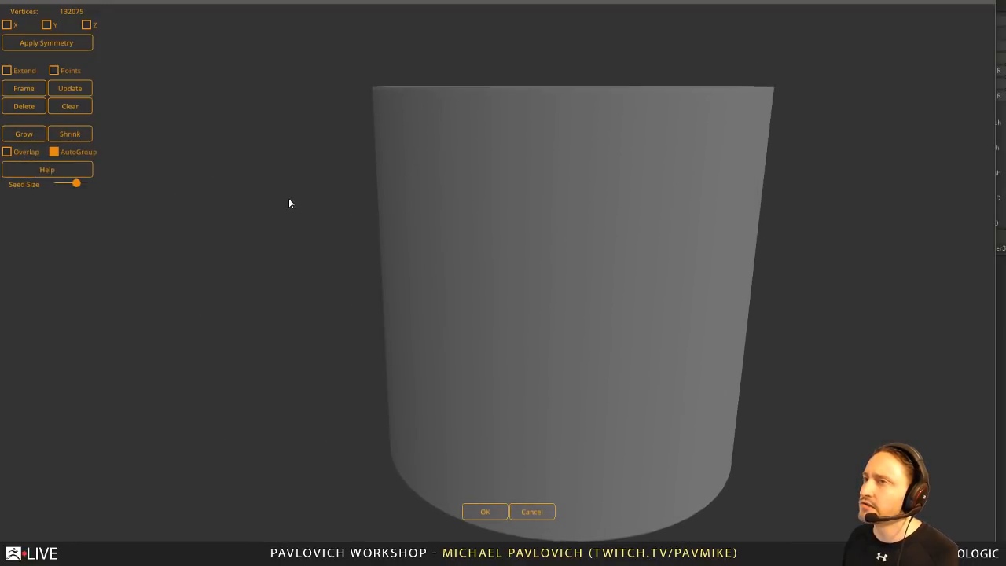
left_click(540, 519)
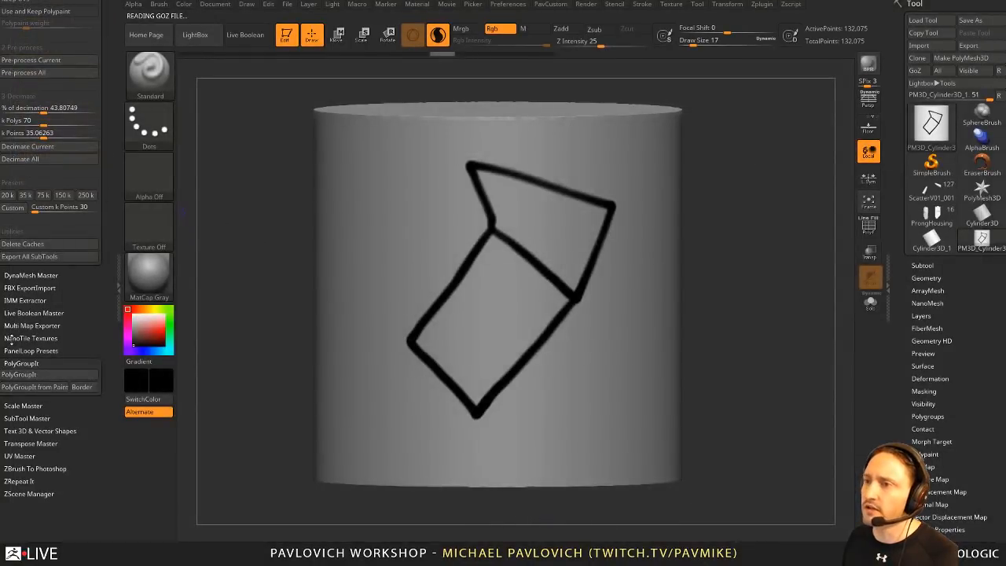
Step: Create borderless polygroups from the painted outlines with PolyGroupIt from Paint and show them in polyframe display
left_click(43, 388)
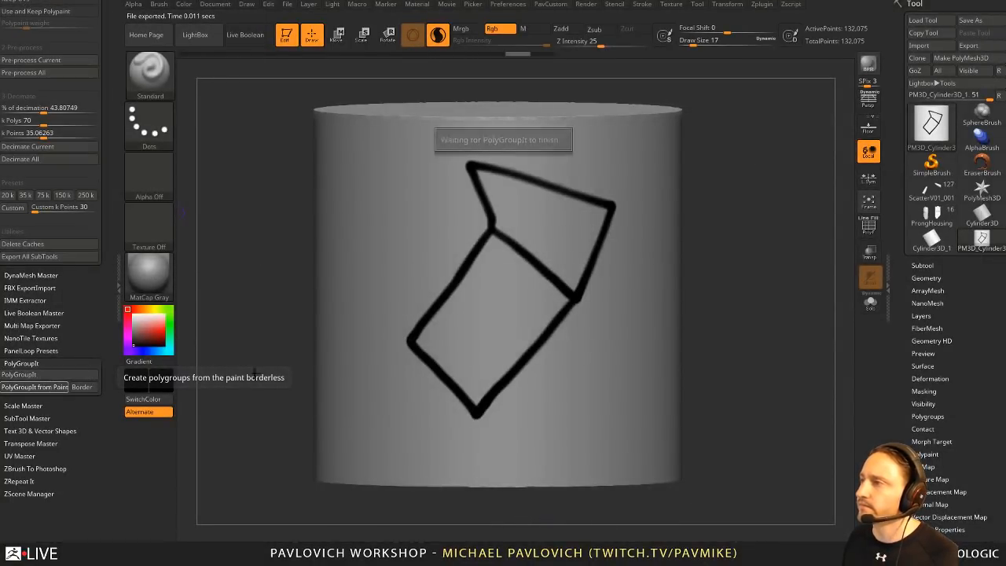
left_click(871, 229)
left_click_drag(786, 241, 758, 222)
left_click(869, 221)
key("ctrl+z")
key("ctrl+shift+z")
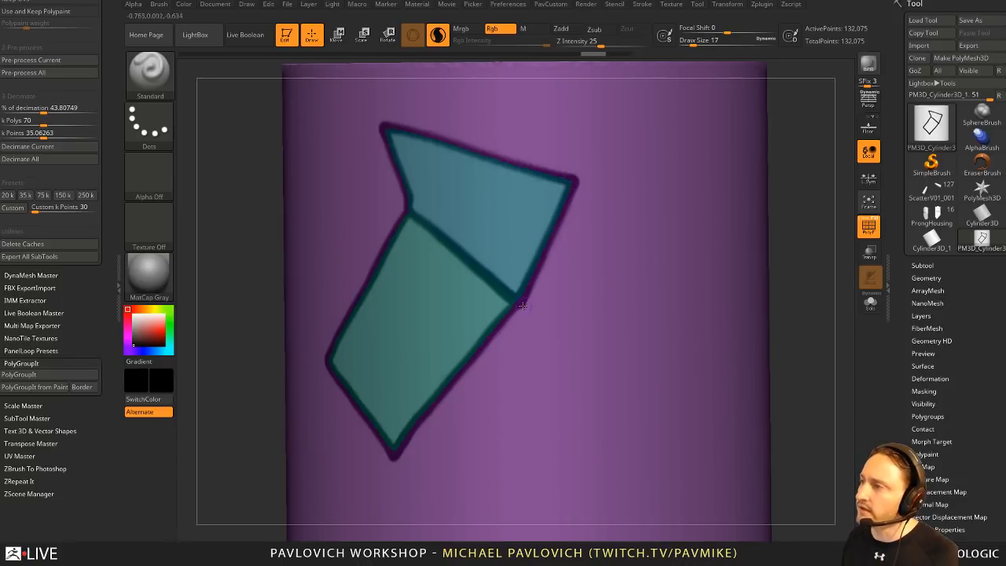
Step: Isolate the upper and lower outlined polygroups one after the other, restoring the full cylinder each time
left_click(444, 209, "ctrl+shift")
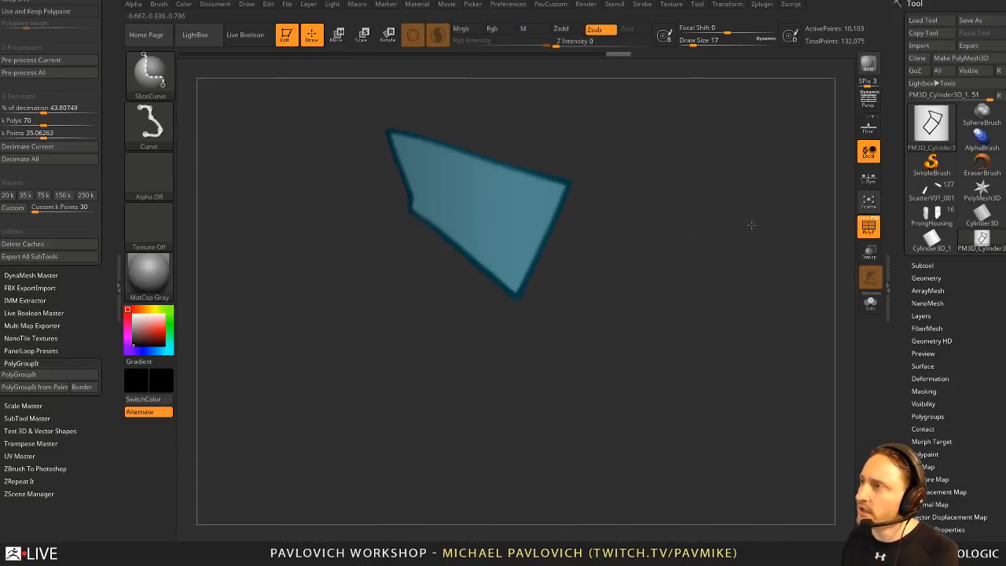
left_click(751, 225, "ctrl+shift")
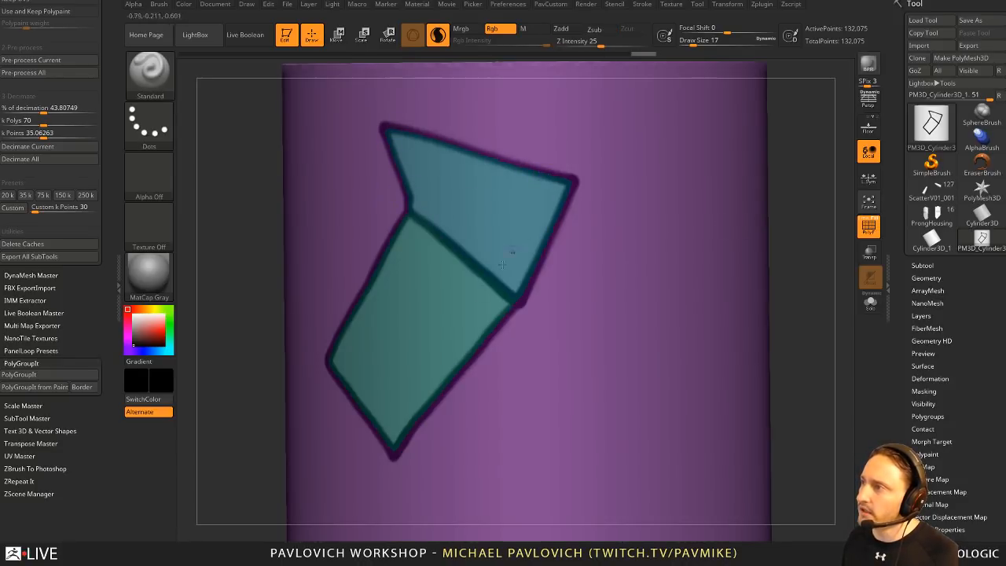
left_click(447, 320, "ctrl+shift")
left_click(726, 293, "ctrl+shift")
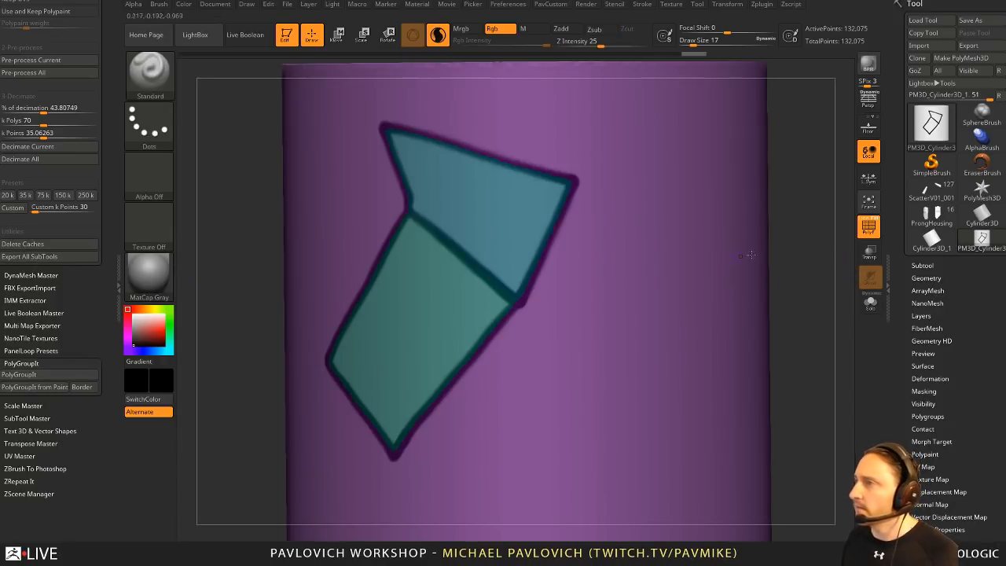
Step: Undo the borderless polygroups and create polygroups from the paint with the Border option instead
key("ctrl+z")
key("ctrl+z")
key("ctrl+z")
key("ctrl+z")
key("ctrl+z")
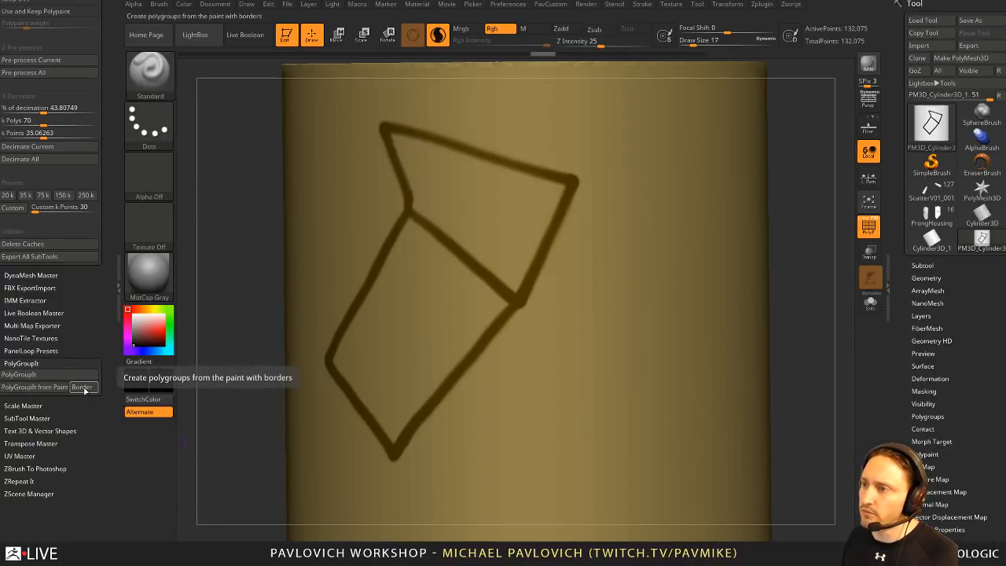
left_click(82, 387)
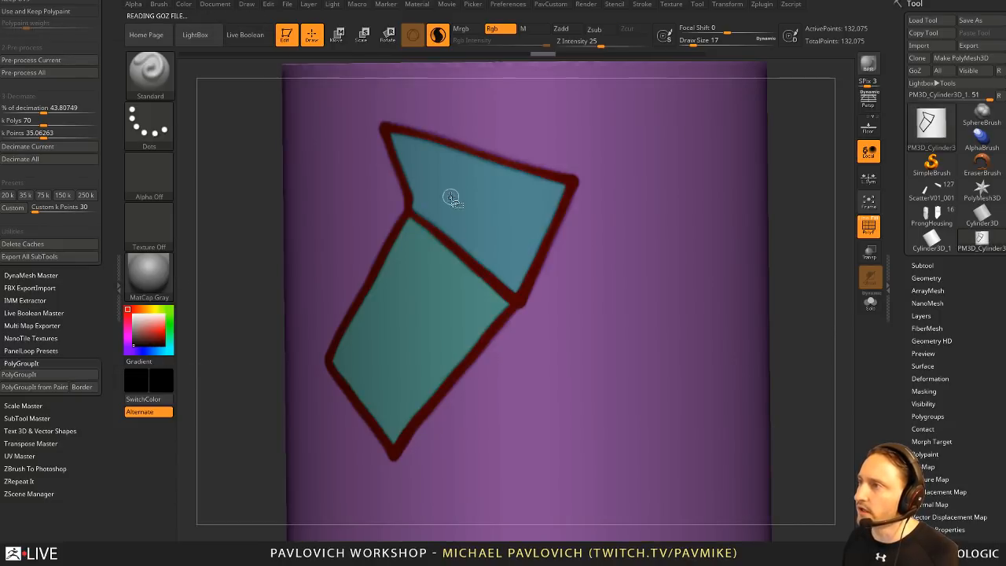
Step: Isolate the upper, lower and border polygroups in turn to inspect them, restoring the full cylinder each time
left_click(451, 196, "ctrl+shift")
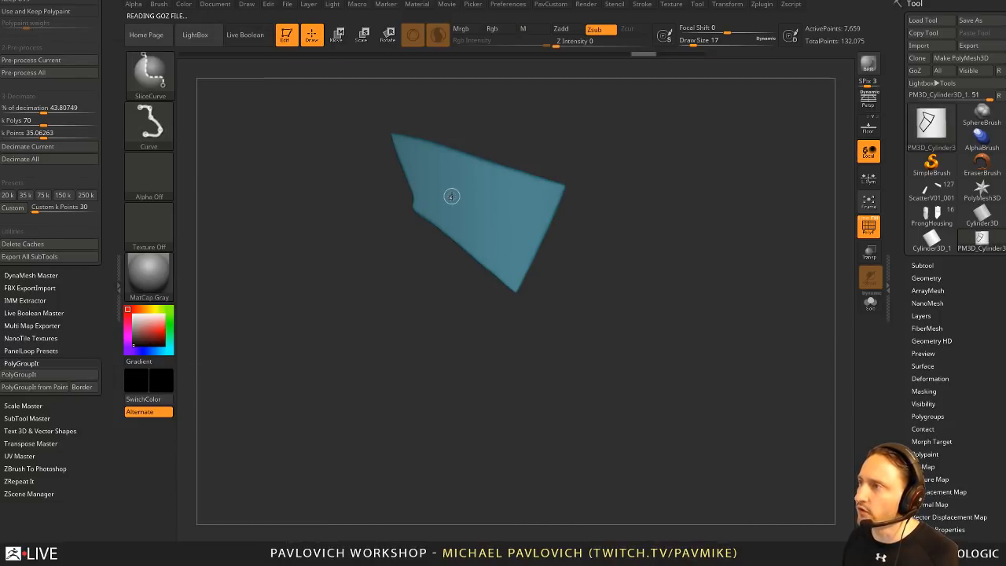
left_click(832, 250, "ctrl+shift")
left_click(433, 339, "ctrl+shift")
left_click(811, 269, "ctrl+shift")
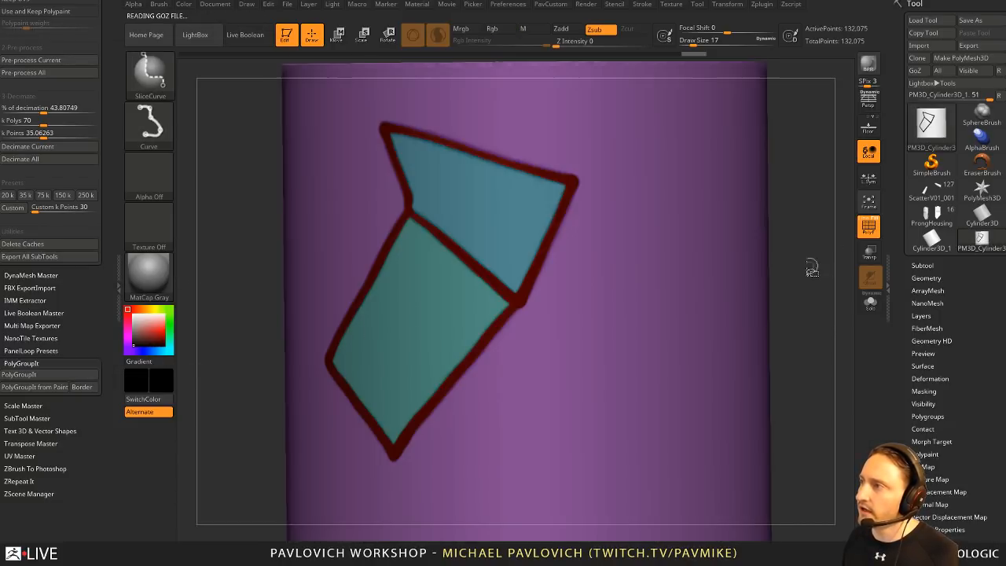
left_click(559, 219, "ctrl+shift")
left_click_drag(810, 256, 770, 237)
left_click(818, 255, "ctrl+shift")
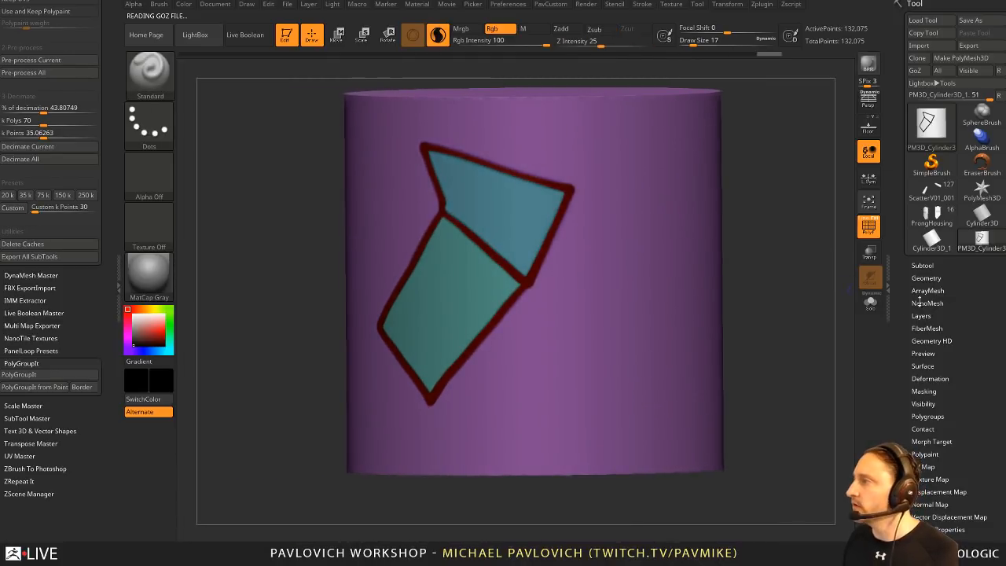
Step: Create Panel Loops around the polygroups with thickness 0.03366 and hide the polyframe display
left_click(926, 279)
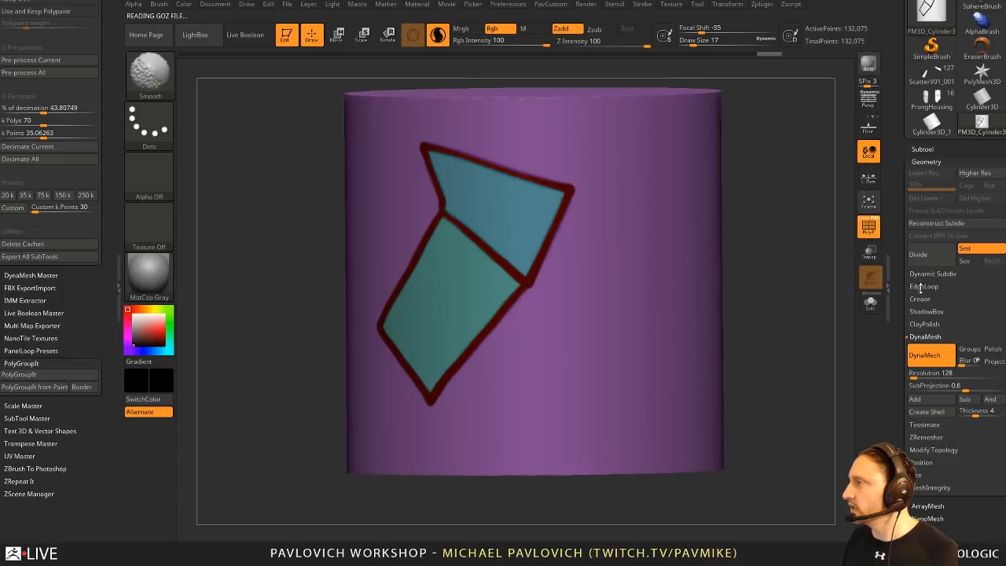
left_click(917, 336)
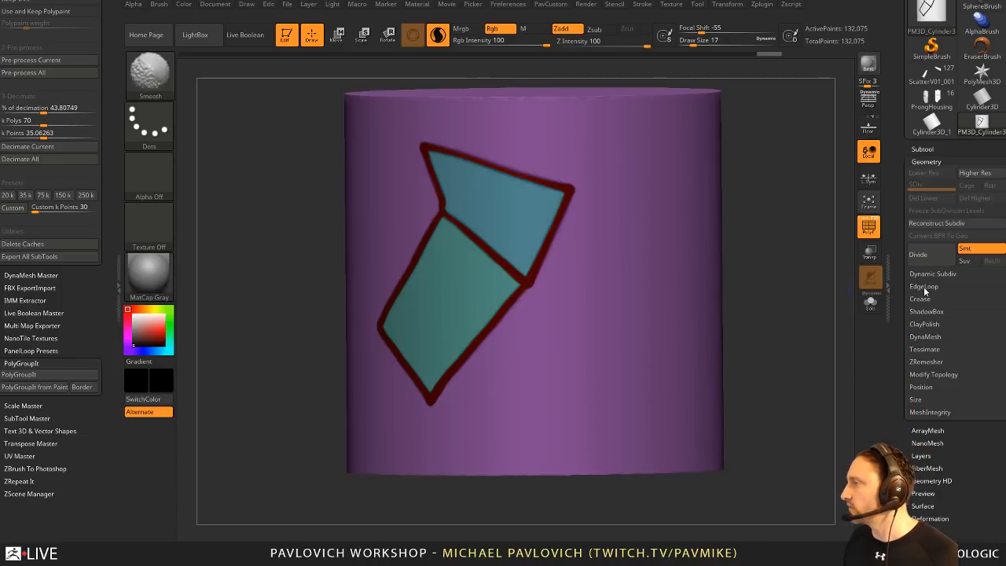
left_click(924, 286)
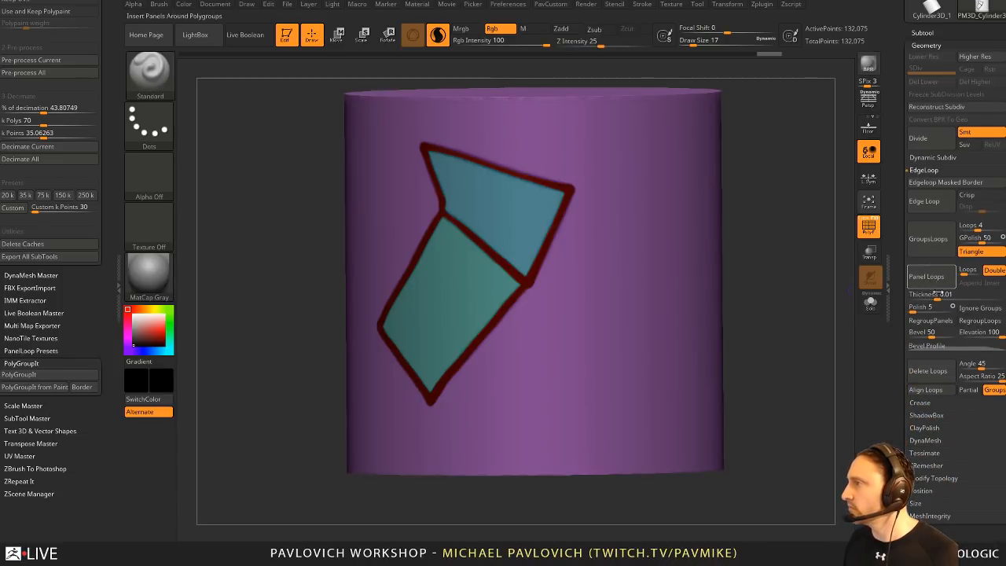
left_click(941, 293)
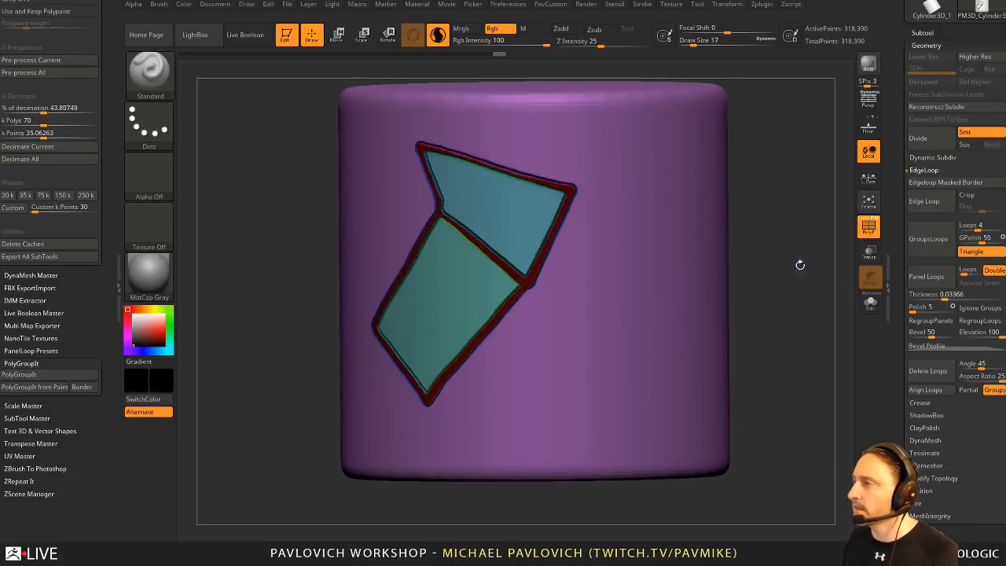
left_click(868, 227)
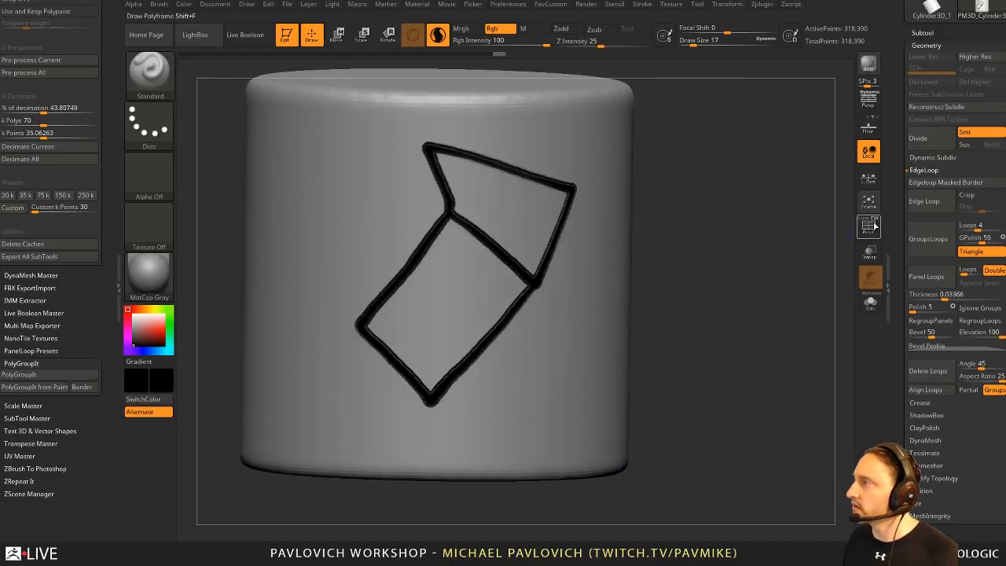
Step: Turn off the subtool's polypaint and set the current color to white to view the panel grooves
left_click_drag(917, 171, 917, 404)
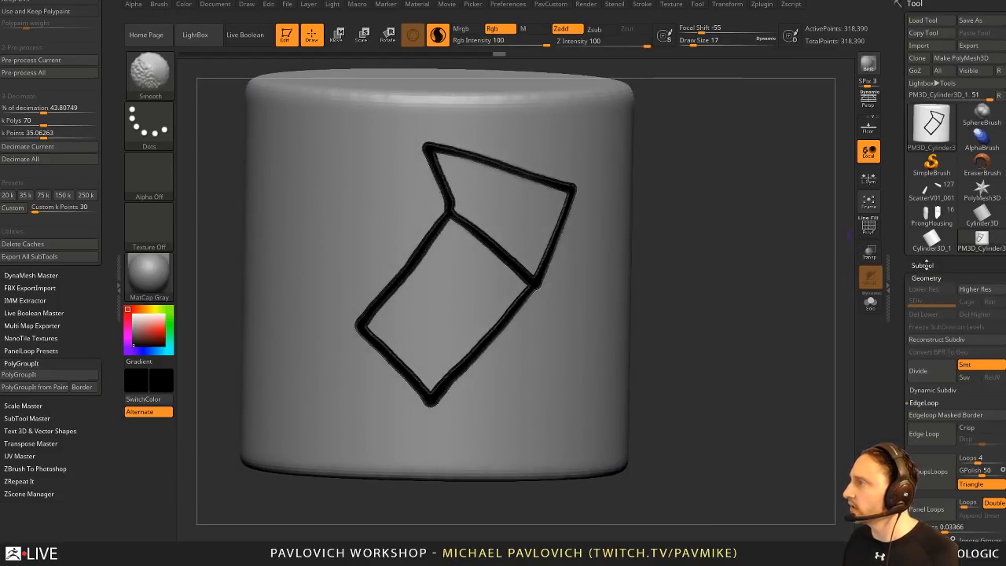
left_click(926, 265, "shift")
left_click(987, 276, "shift")
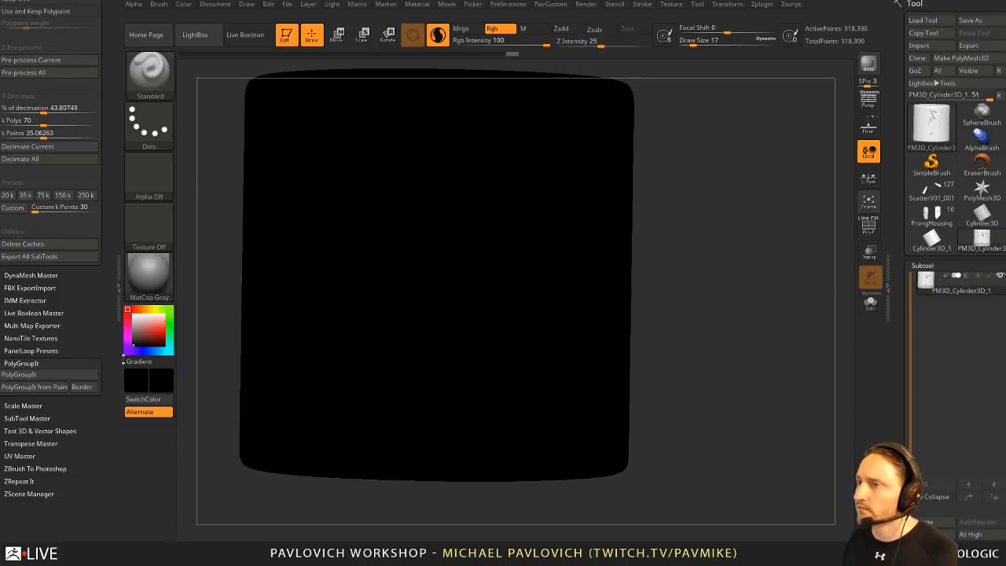
left_click_drag(135, 343, 131, 302)
left_click_drag(659, 302, 786, 241, "alt")
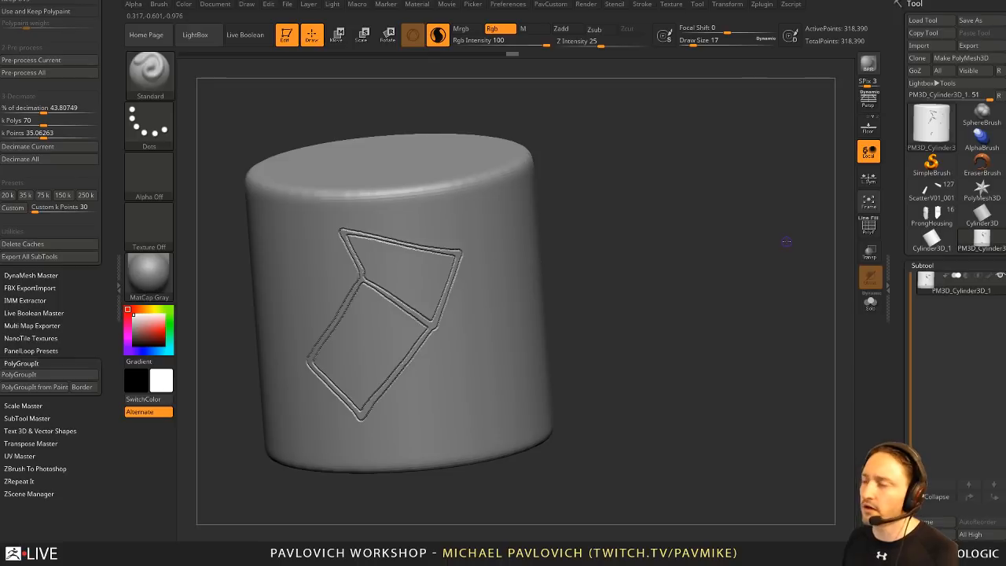
Step: Undo the polypaint change and the panel loops on the cylinder
key("ctrl+z")
key("ctrl+z")
key("ctrl+z")
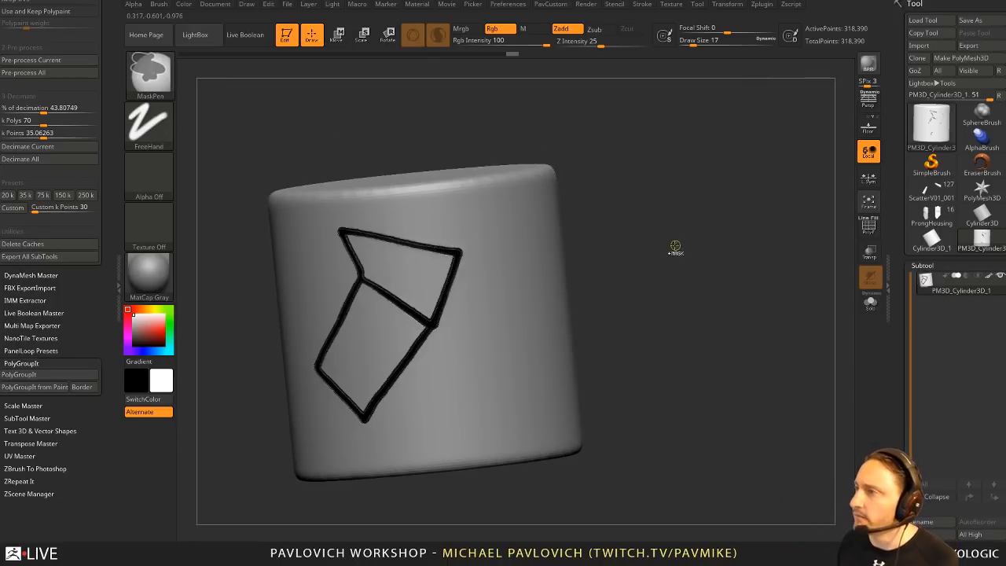
key("ctrl+z")
key("ctrl+z")
key("ctrl+z")
key("ctrl+z")
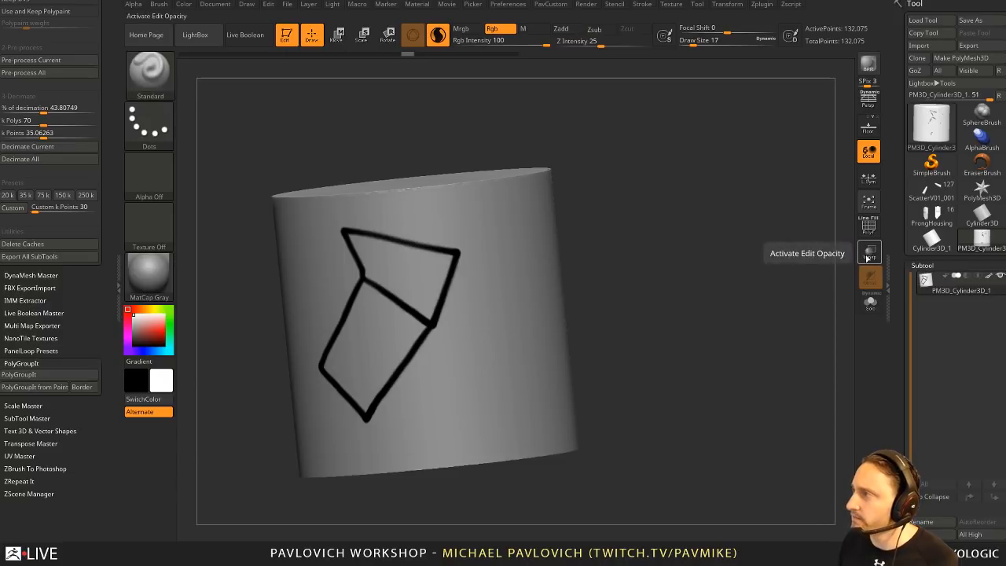
Step: Turn on Solo and polyframe display, and roll the undo history back to the partly painted first outline
left_click(870, 302)
key("ctrl+z")
key("ctrl+z")
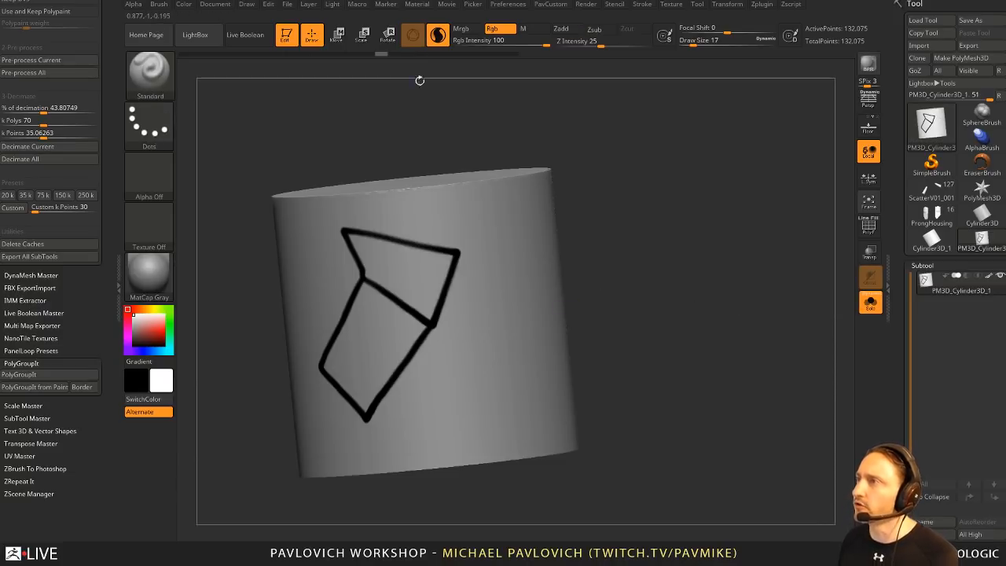
key("ctrl+z")
left_click(870, 229)
mouse_move(783, 203)
right_mouse_down("ctrl")
mouse_move(765, 209)
mouse_move(770, 180)
right_mouse_up("ctrl")
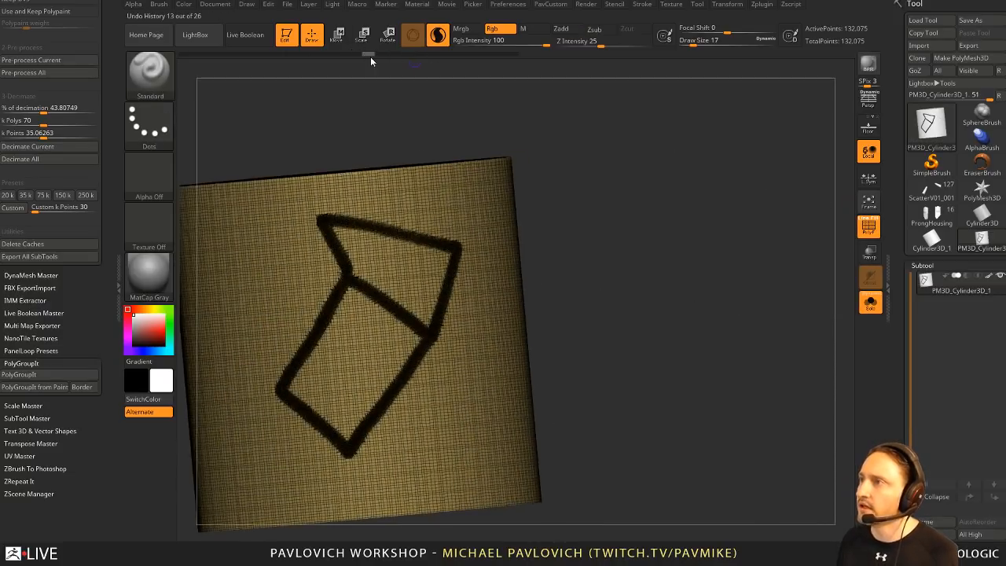
left_click_drag(370, 56, 276, 53)
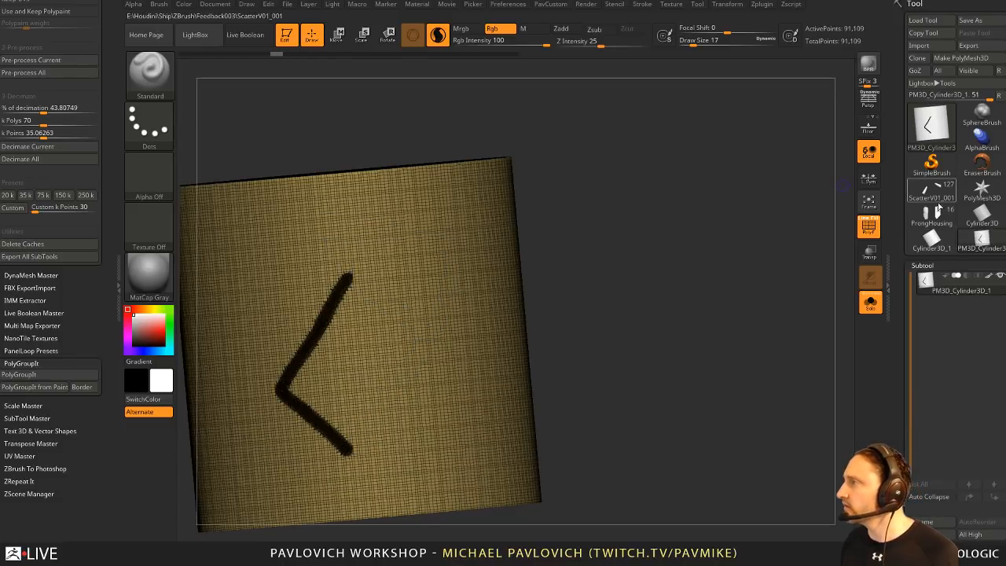
Step: Switch to the ScatterV01_001 tool, turn off Solo to view the whole ship, and look over the ProngHousing tool
mouse_move(936, 200)
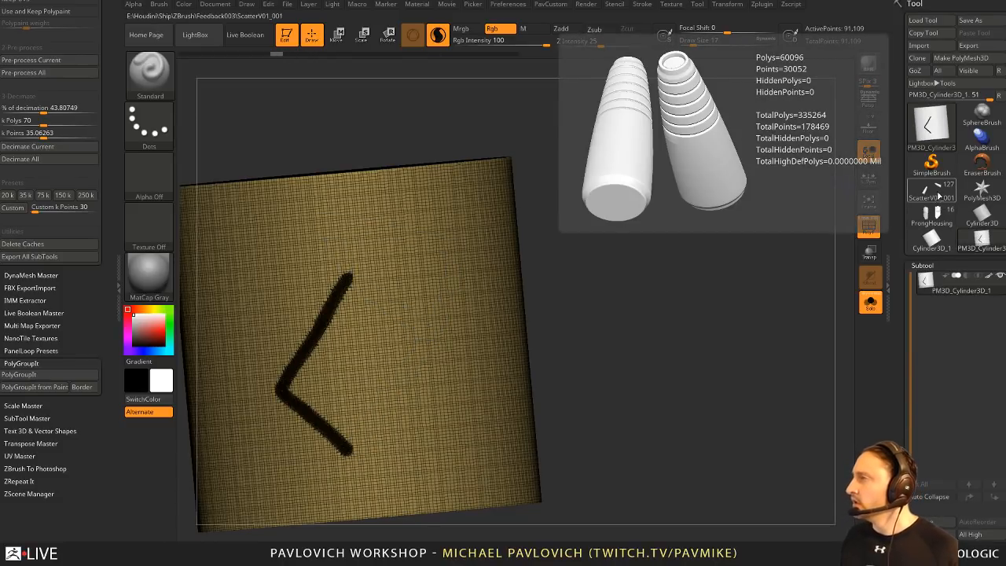
left_click(937, 195)
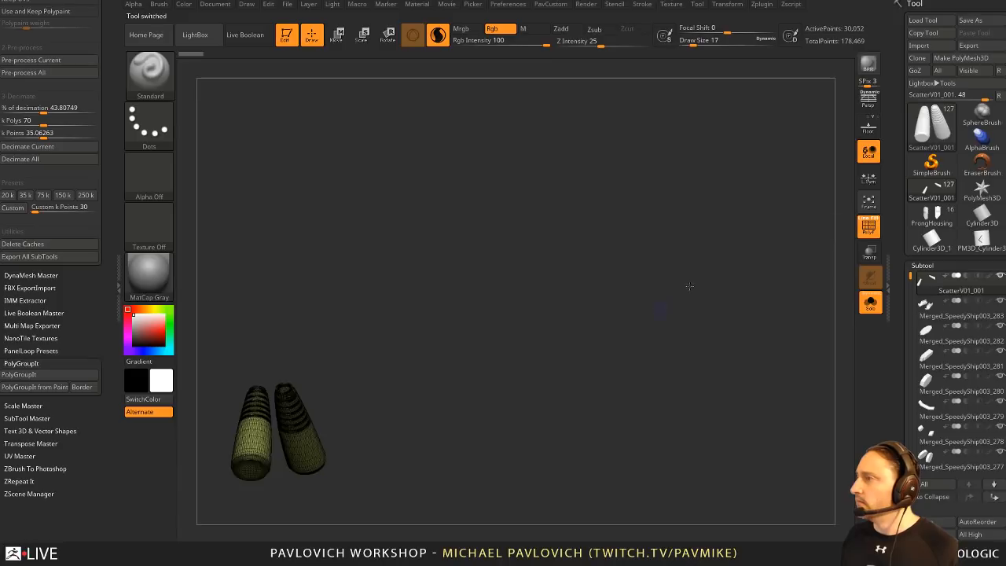
left_click(869, 301)
left_click_drag(747, 329, 945, 249)
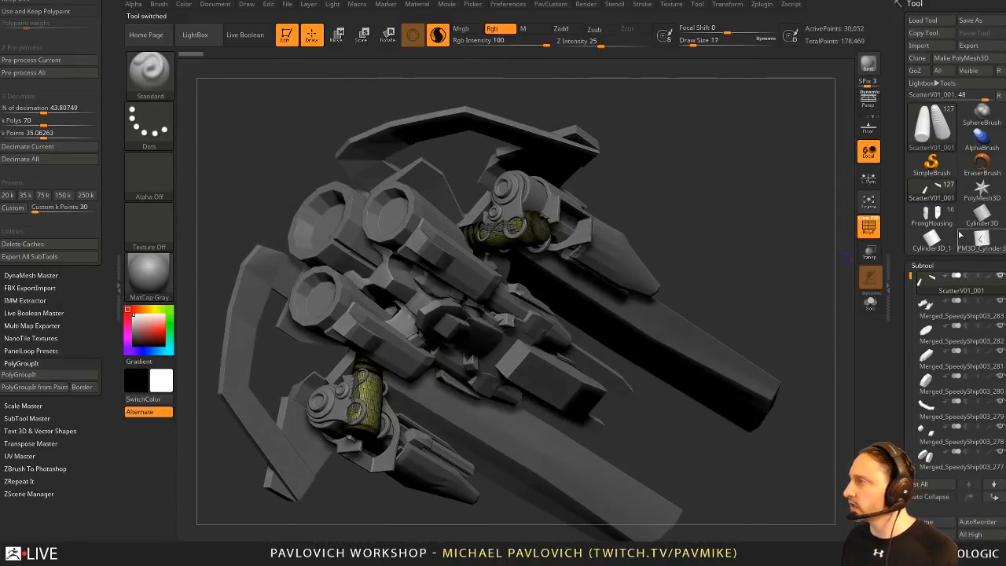
left_click(943, 224)
left_click_drag(778, 227, 748, 297)
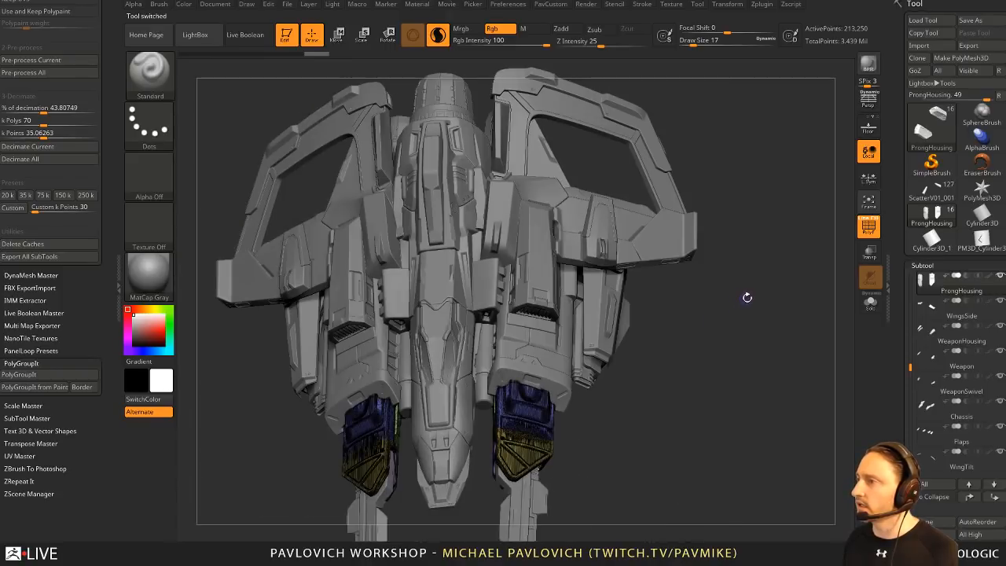
Step: Load the Earthworm Jim tool from the EarthwormJim folder inside the streaming folder and bring the whole character into view
left_click(922, 20)
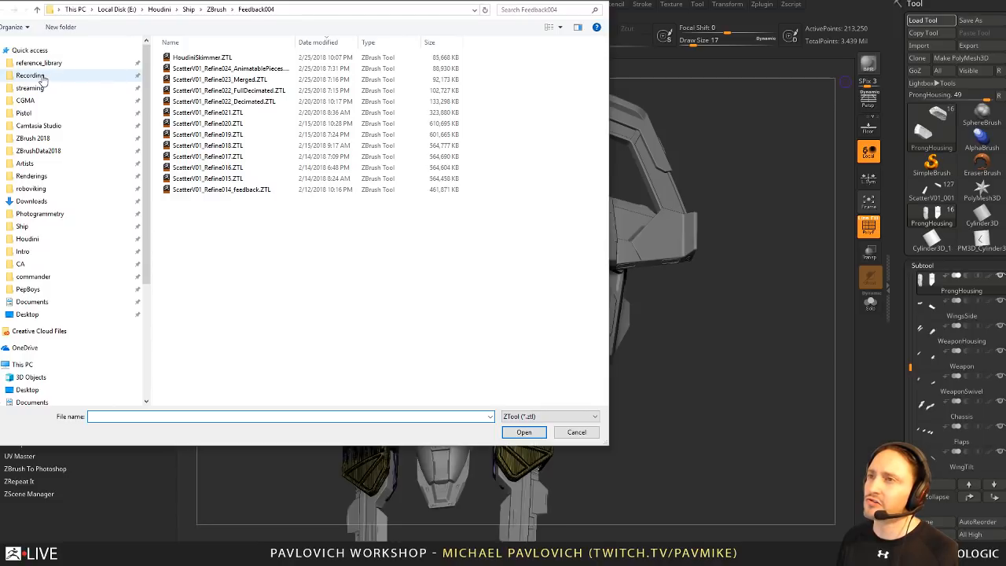
left_click(43, 86)
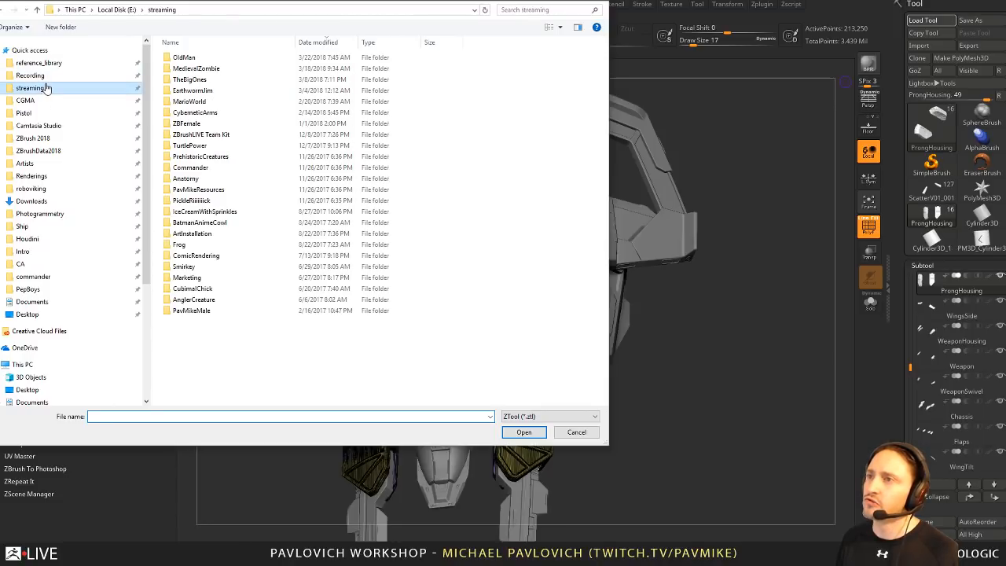
double_click(225, 89)
double_click(208, 59)
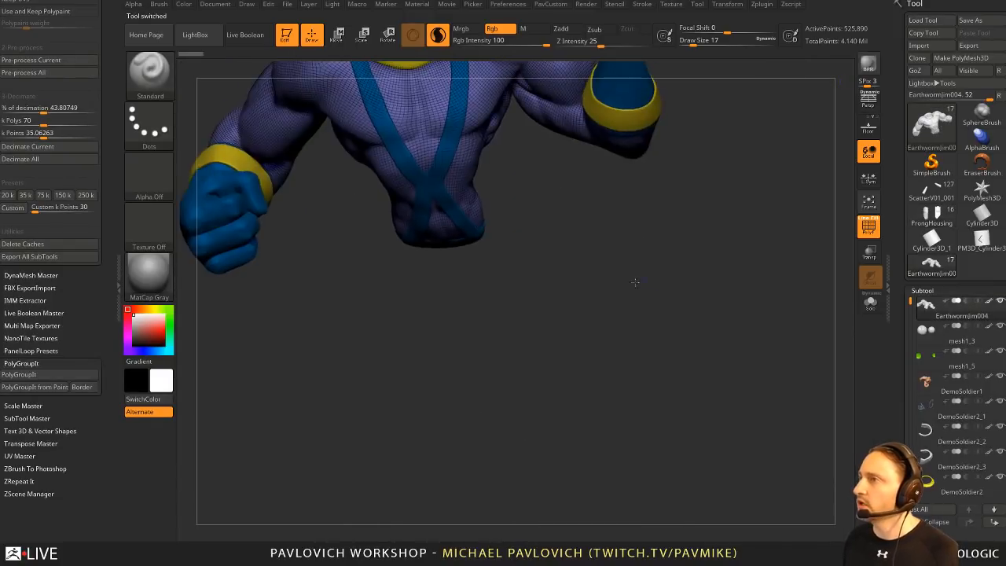
left_click_drag(765, 300, 673, 286)
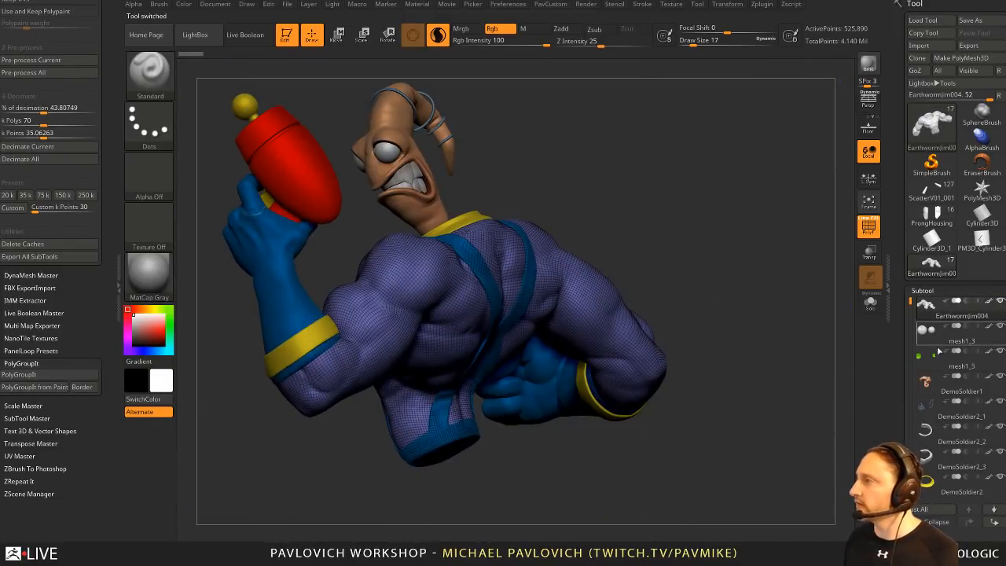
Step: Duplicate the EarthwormJim004 torso subtool, isolate the copy with Solo, and hide its polyframe
scroll(939, 352, "down", 5)
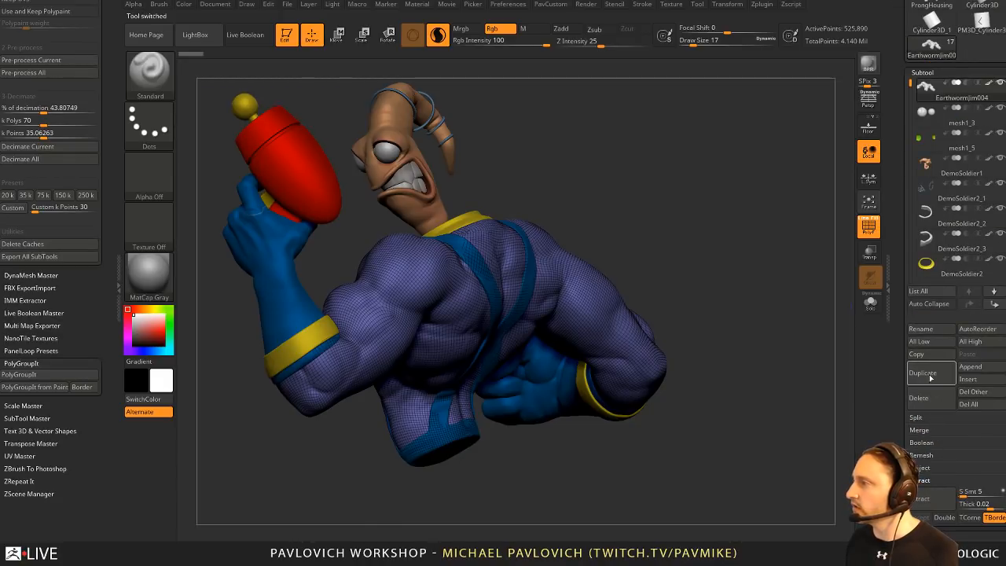
left_click(931, 378)
left_click(870, 302)
left_click_drag(824, 293, 813, 236)
key("shift+f")
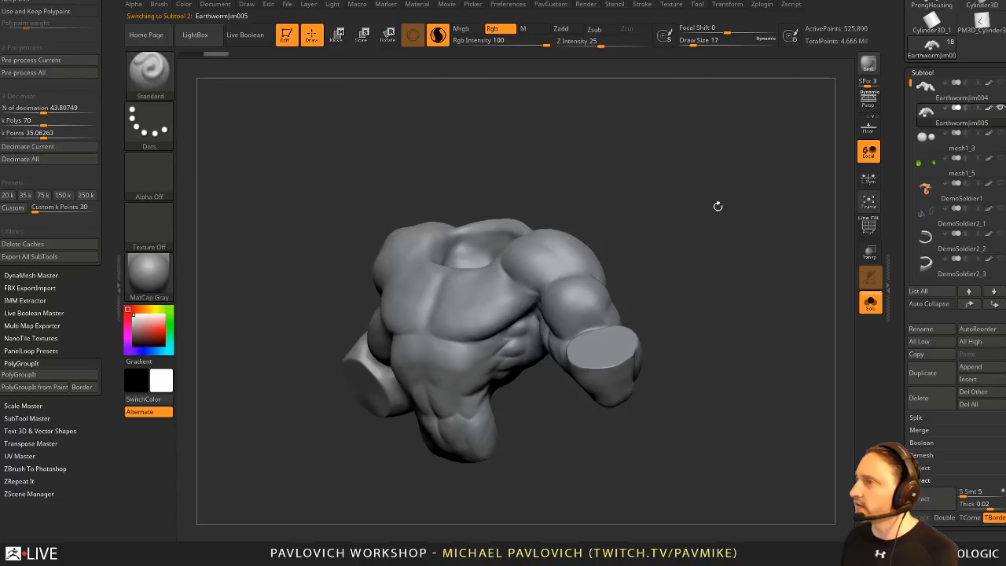
Step: Show the torso copy's polyframe, drop it to subdivision level 1, and delete its higher subdivision levels
key("f")
mouse_move(718, 206)
left_mouse_down()
mouse_move(831, 231)
mouse_move(796, 208)
mouse_move(793, 231)
left_mouse_up()
left_click(868, 227)
key("s")
left_click_drag(902, 357, 616, 332)
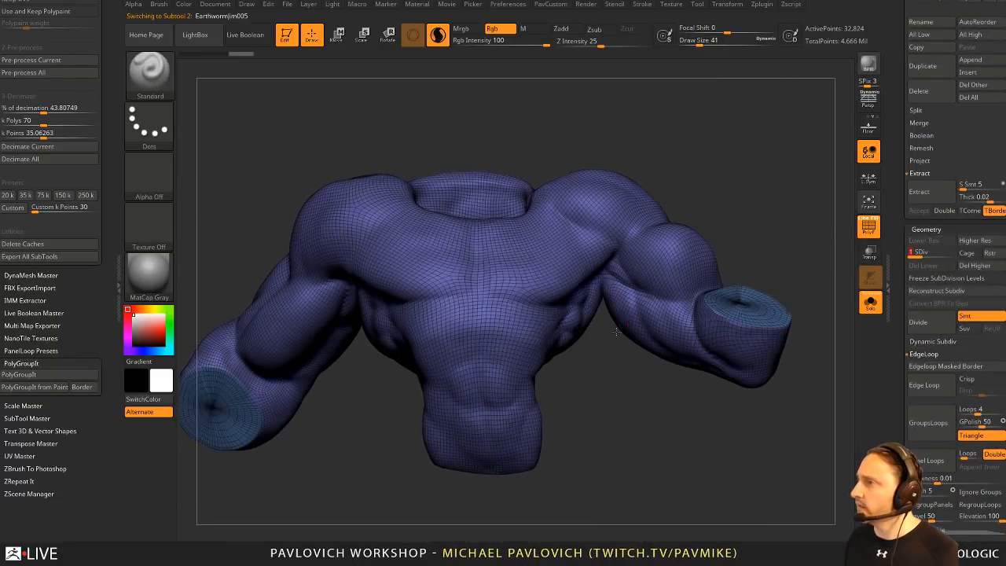
mouse_move(677, 193)
left_mouse_down()
mouse_move(739, 243)
mouse_move(747, 227)
mouse_move(739, 202)
mouse_move(801, 248)
mouse_move(842, 242)
left_mouse_up()
left_click(974, 265)
Step: Preview the torso with dynamic subdivision and turn it off again, keeping the upper back in view
key("d")
key("s")
left_click(800, 246)
left_click_drag(838, 277, 868, 298)
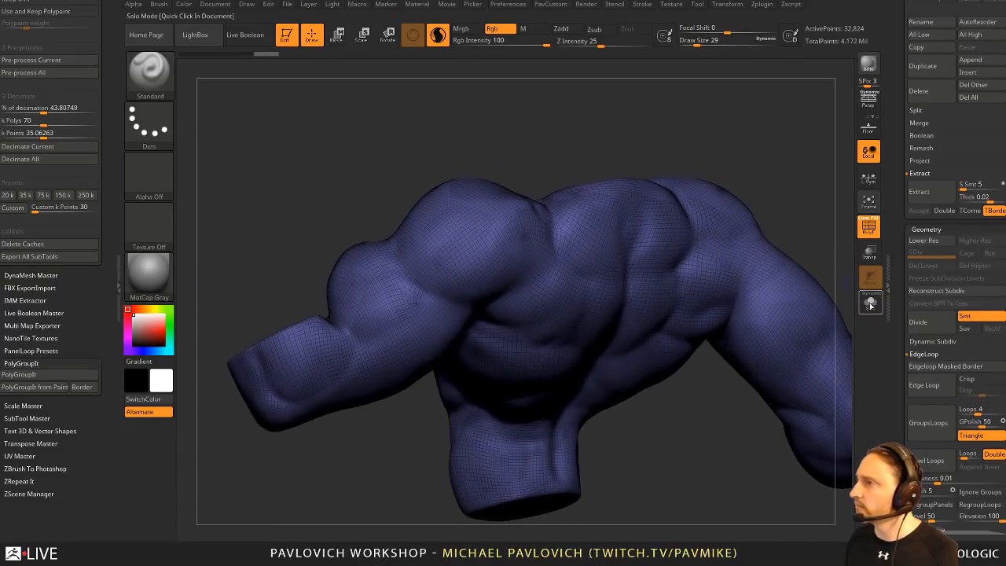
key("shift+d")
left_click_drag(799, 177, 774, 200)
key("s")
left_click(600, 273)
left_click_drag(730, 147, 705, 221, "alt")
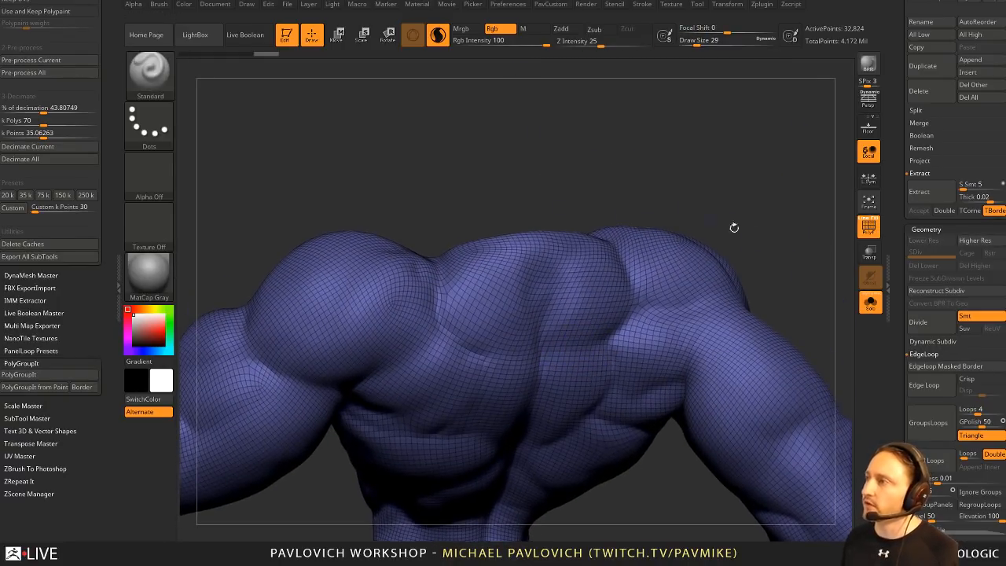
Step: Hide the polyframe and set the Standard brush to paint black with a draw size of 20
left_click(868, 225)
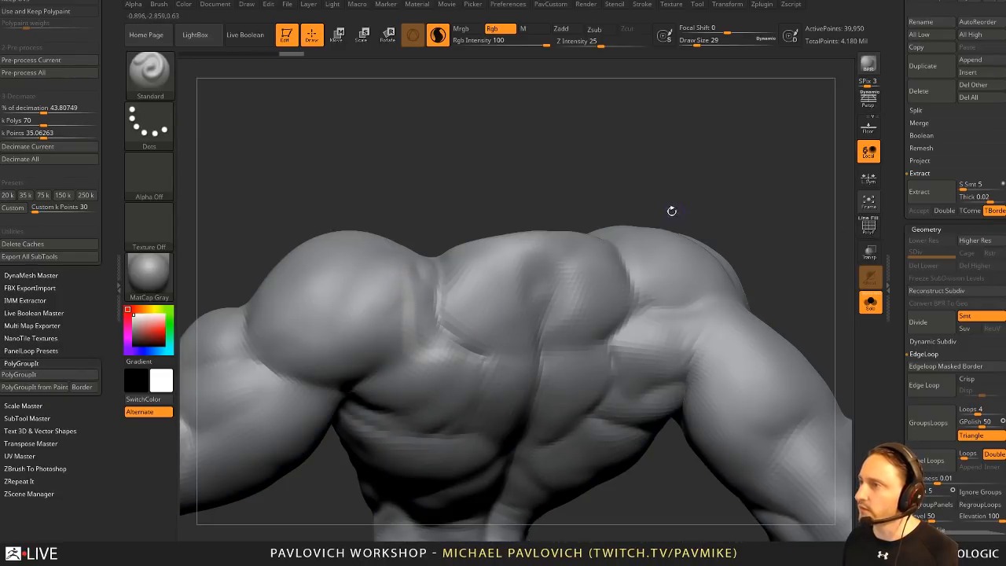
left_click_drag(404, 213, 459, 202)
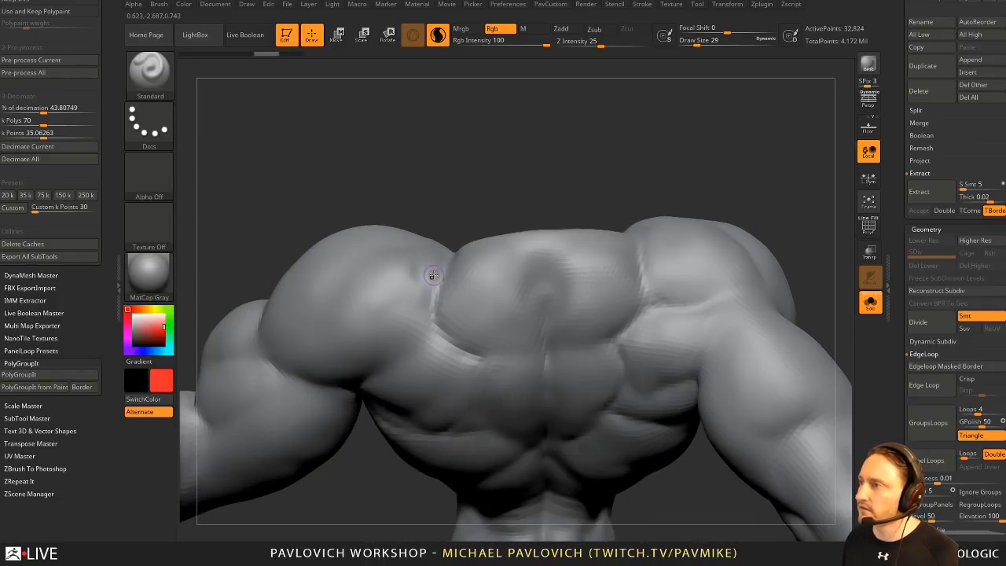
left_click_drag(225, 277, 248, 295)
key("s")
left_click(464, 256)
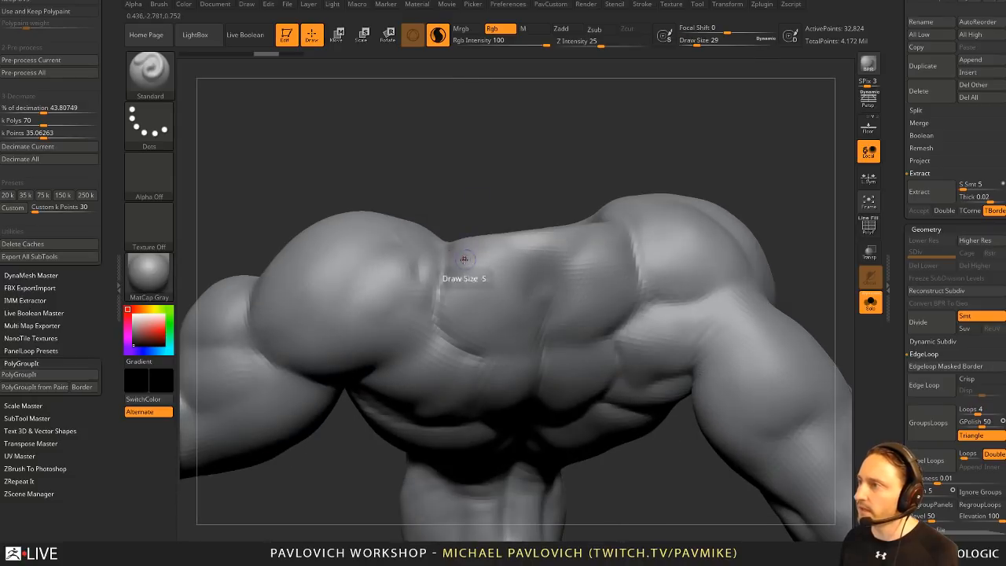
left_click_drag(464, 259, 452, 261)
left_click_drag(505, 197, 403, 284)
mouse_move(640, 253)
left_mouse_down()
mouse_move(465, 275)
mouse_move(432, 318)
mouse_move(472, 350)
mouse_move(585, 346)
left_mouse_up()
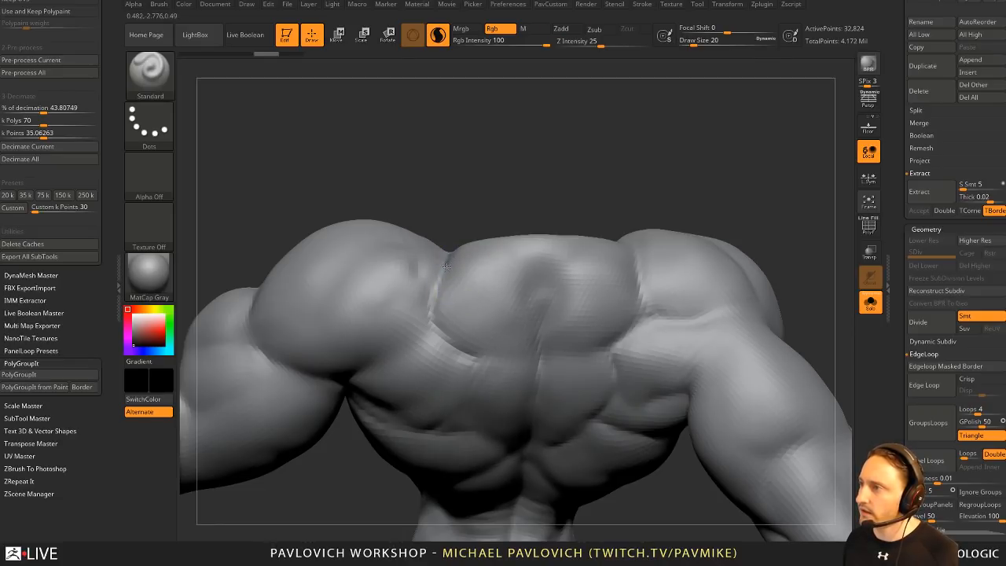
Step: Paint a closed black outline around the upper back between the shoulders, continuing it over the neck side
mouse_move(440, 323)
left_mouse_down()
mouse_move(511, 349)
mouse_move(593, 346)
mouse_move(643, 312)
mouse_move(638, 245)
left_mouse_up()
mouse_move(638, 245)
left_mouse_down()
mouse_move(461, 272)
mouse_move(452, 317)
left_mouse_up()
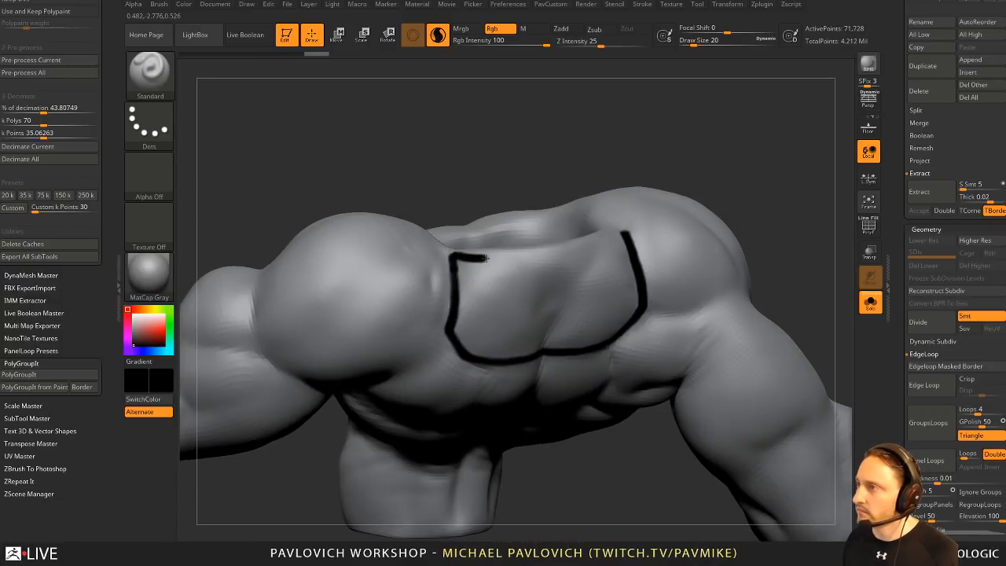
left_click_drag(485, 258, 541, 253)
mouse_move(624, 234)
right_mouse_down()
mouse_move(601, 271)
mouse_move(573, 255)
right_mouse_up()
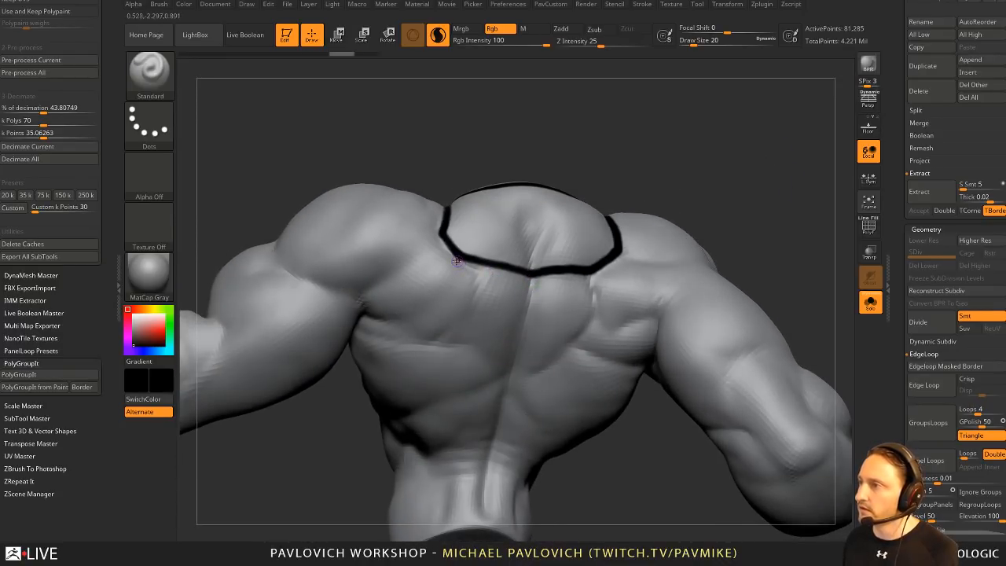
Step: Paint two adjoining black panel outlines below the upper back shape, one on each side of the spine
mouse_move(451, 262)
left_mouse_down()
mouse_move(400, 297)
mouse_move(429, 341)
mouse_move(493, 348)
mouse_move(532, 276)
left_mouse_up()
right_click_drag(536, 277, 588, 280)
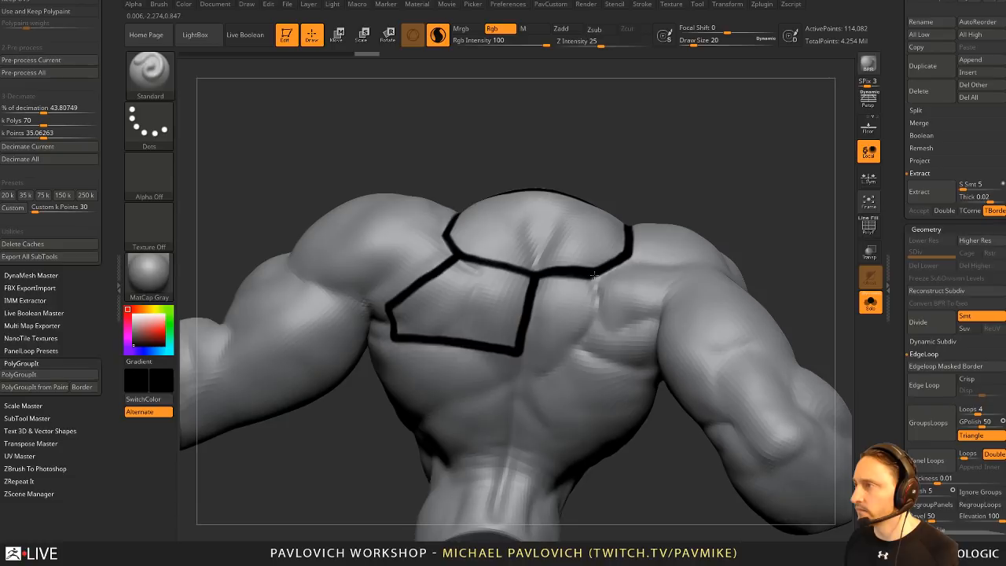
left_click_drag(656, 312, 556, 360)
right_click_drag(520, 354, 456, 320)
Step: Paint three stacked, narrowing black panel outlines down the spine below the two back panels
mouse_move(452, 338)
left_mouse_down()
mouse_move(522, 375)
mouse_move(542, 338)
left_mouse_up()
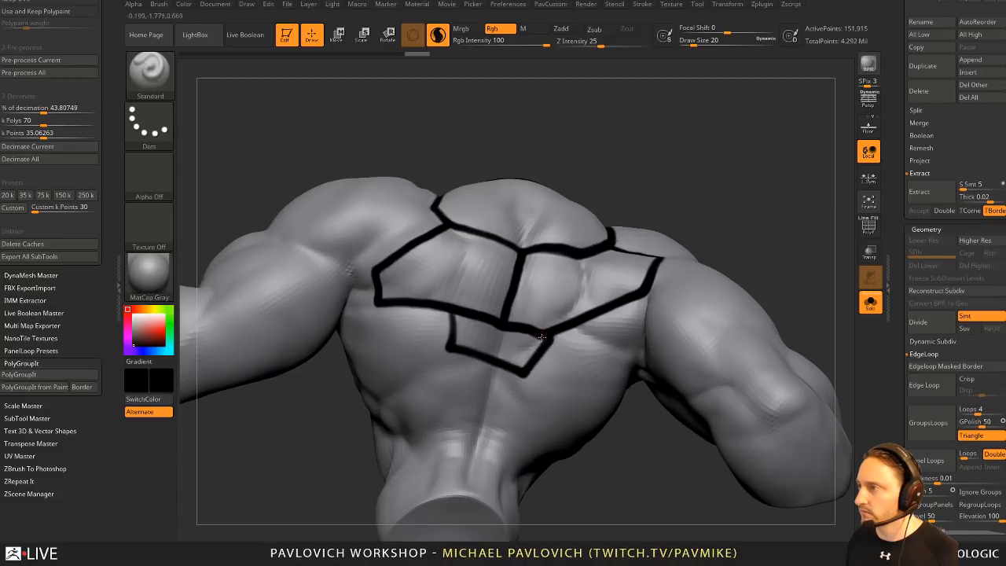
mouse_move(454, 354)
left_mouse_down()
mouse_move(453, 391)
mouse_move(512, 387)
left_mouse_up()
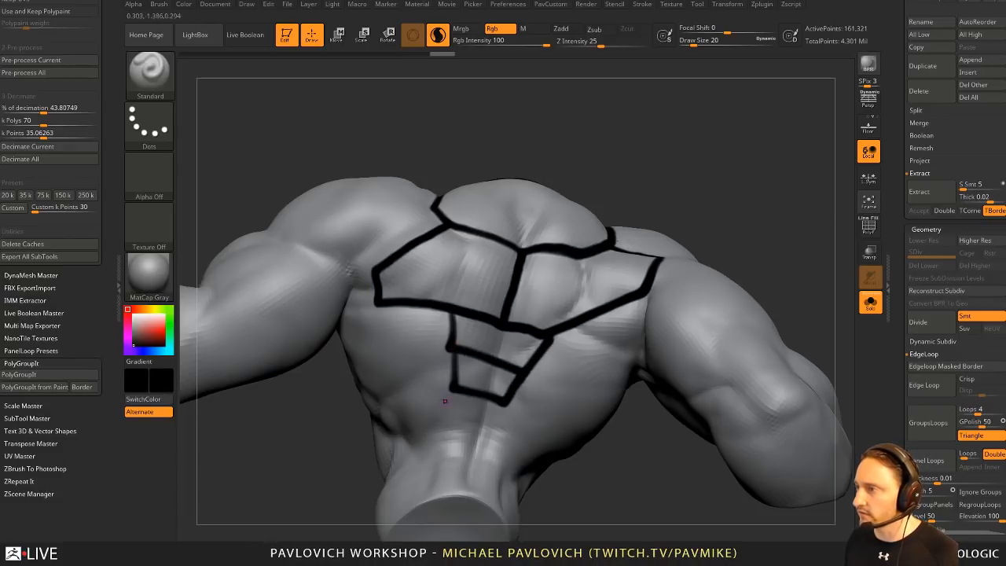
left_click_drag(490, 431, 509, 400)
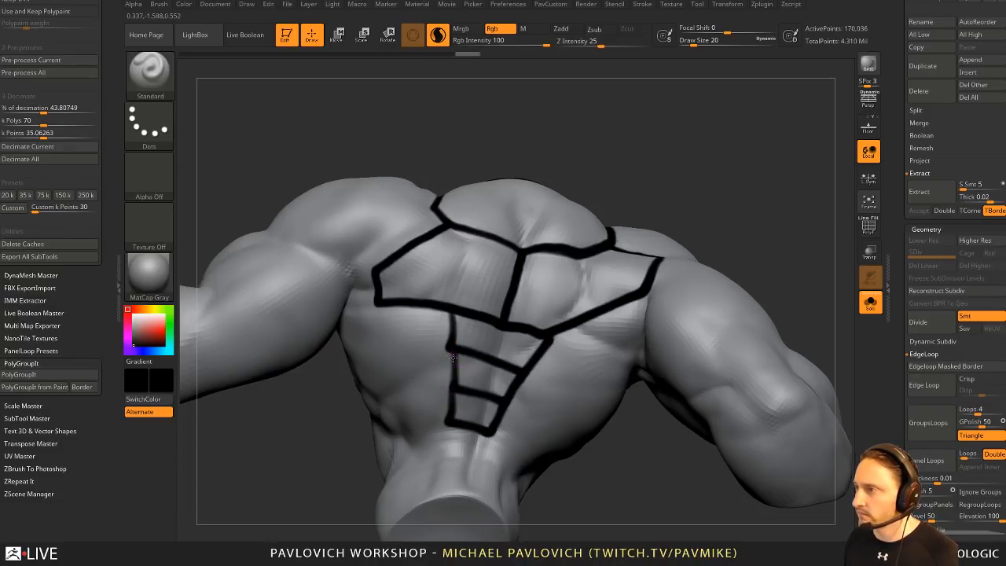
left_click_drag(452, 357, 454, 384)
Step: Assign the whole torso to a single polygroup and run PolyGroupIt from Paint on the painted outlines
mouse_move(682, 228)
left_mouse_down()
mouse_move(752, 240)
mouse_move(762, 234)
mouse_move(752, 223)
left_mouse_up()
left_click(869, 227)
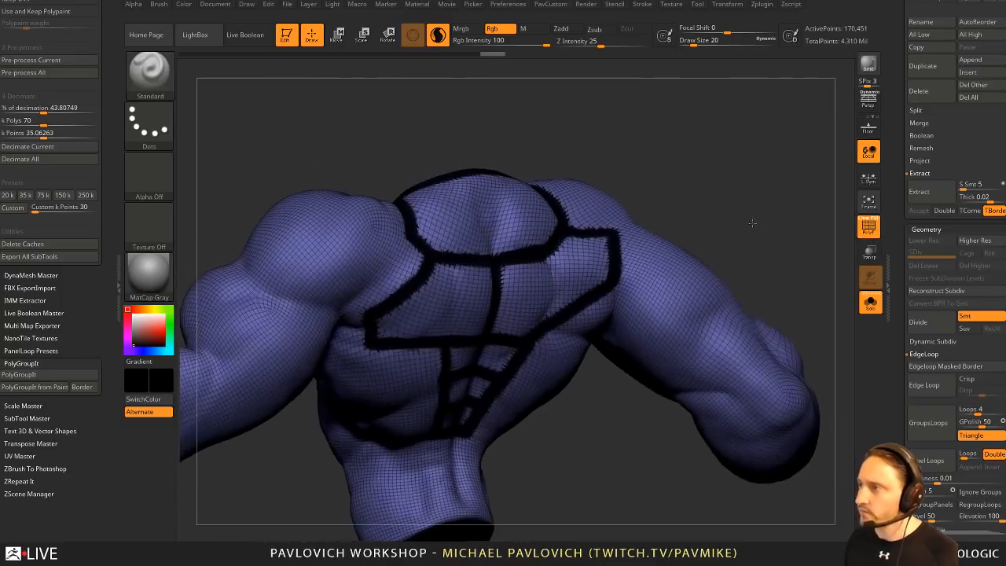
key("ctrl+w")
mouse_move(719, 164)
left_mouse_down("alt")
mouse_move(771, 200)
mouse_move(777, 217)
left_mouse_up("alt")
left_click(868, 224)
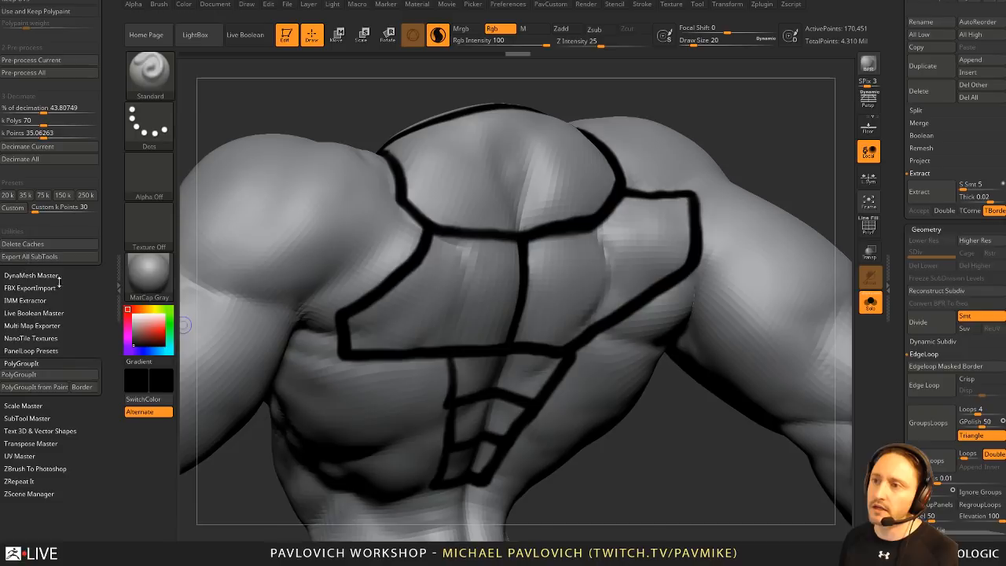
left_click(35, 387)
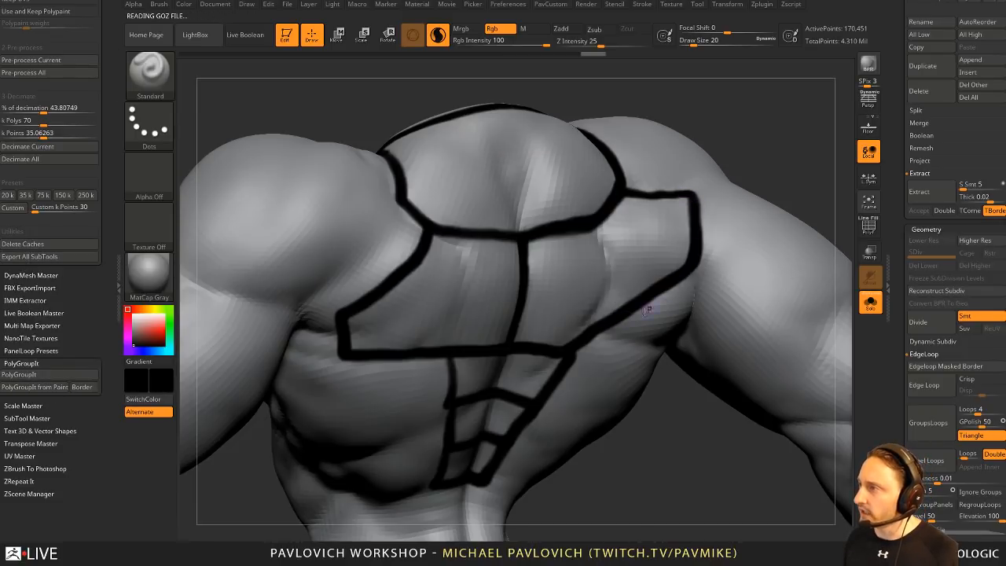
Step: Display the new polygroups on the torso with the polyframe's wireframe lines turned off
left_click(868, 225)
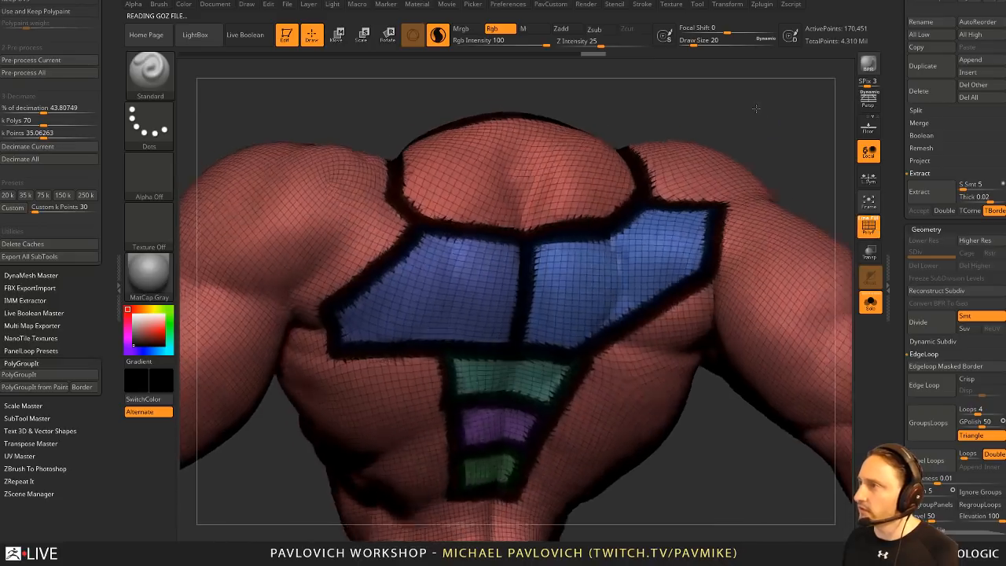
left_click(867, 225)
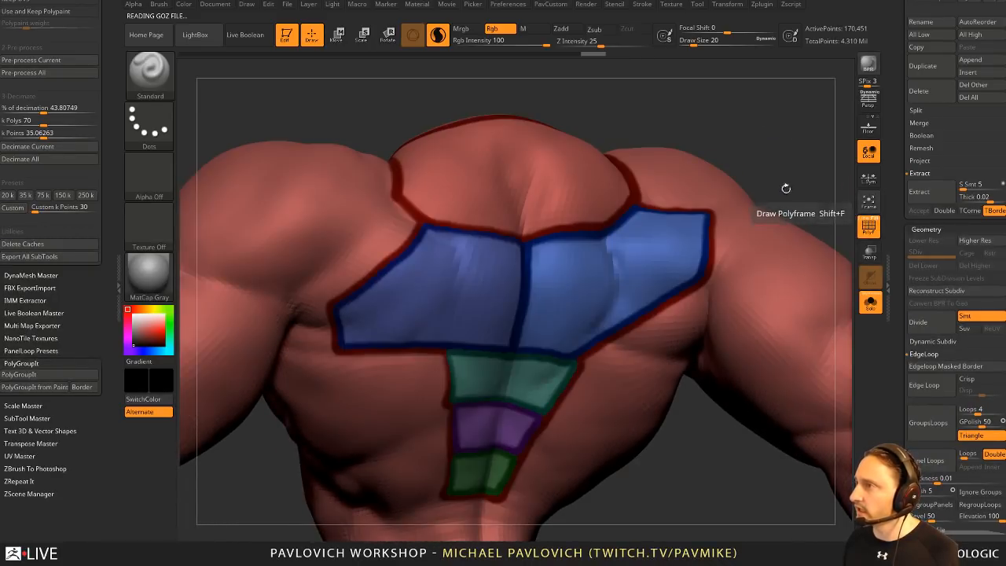
left_click_drag(783, 190, 808, 216)
Step: Turn off the torso's polypaint, set the current color to white, and increase the draw size to 44
left_click_drag(893, 163, 892, 393)
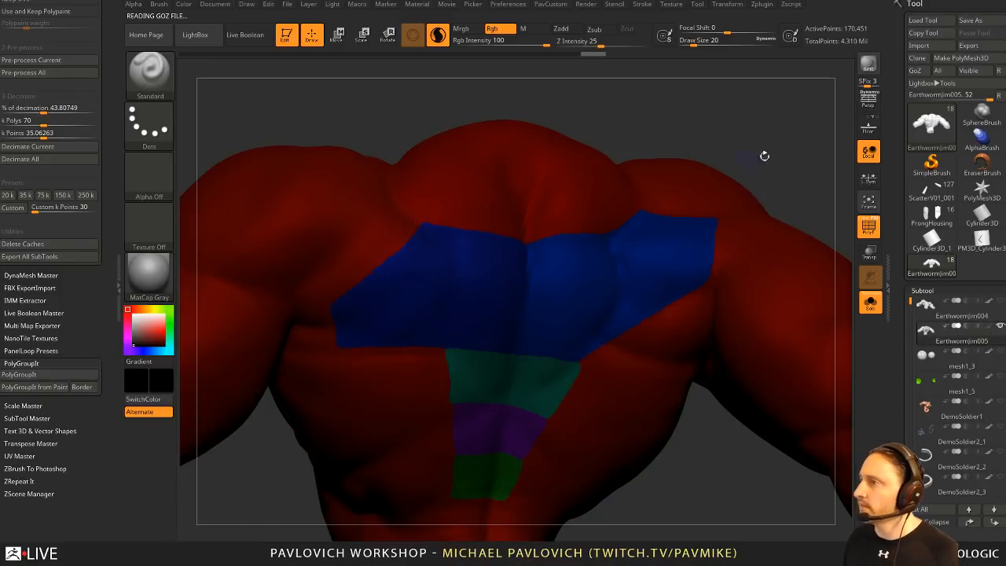
left_click_drag(763, 155, 805, 202)
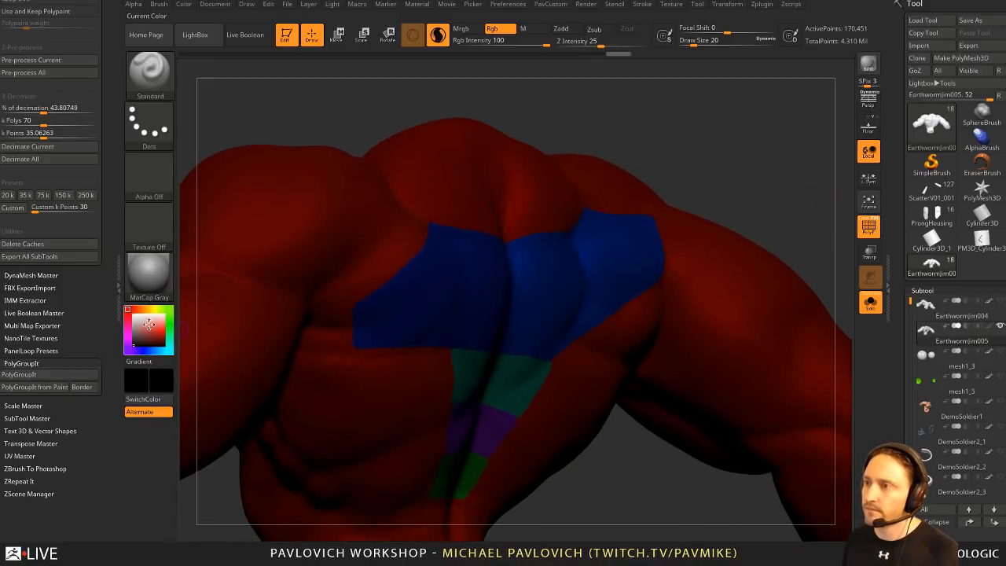
left_click(133, 314)
left_click_drag(823, 157, 769, 152)
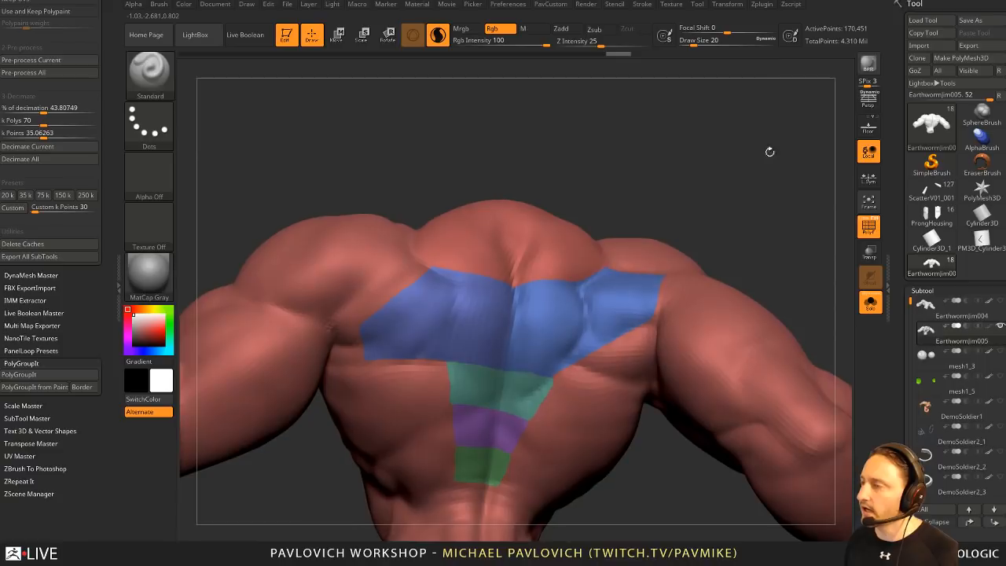
key("s")
left_click(761, 191)
left_click_drag(761, 189, 788, 211)
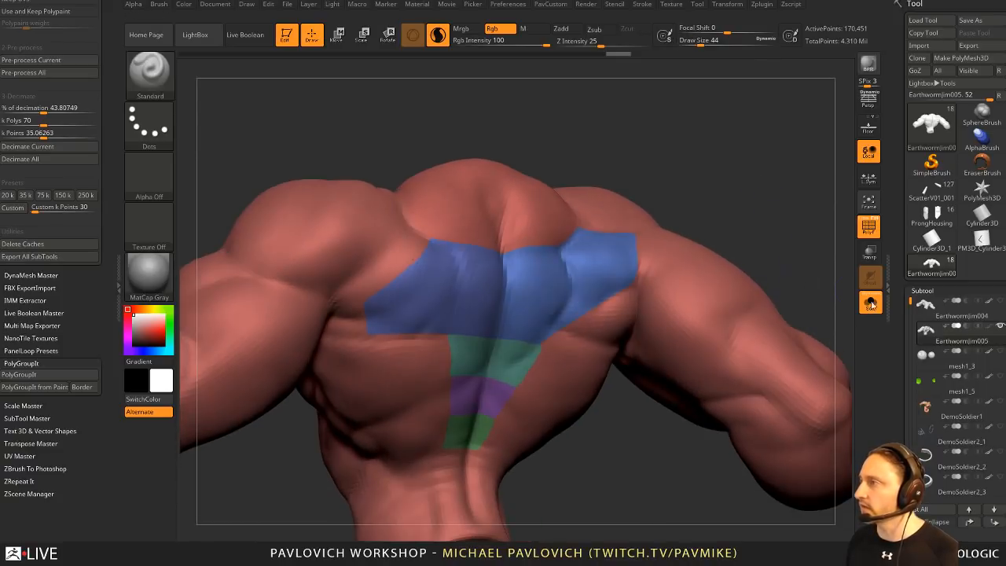
Step: Show only the painted back-panel polygroups by hiding them with SelectRect and inverting the torso's visibility
left_click(946, 329)
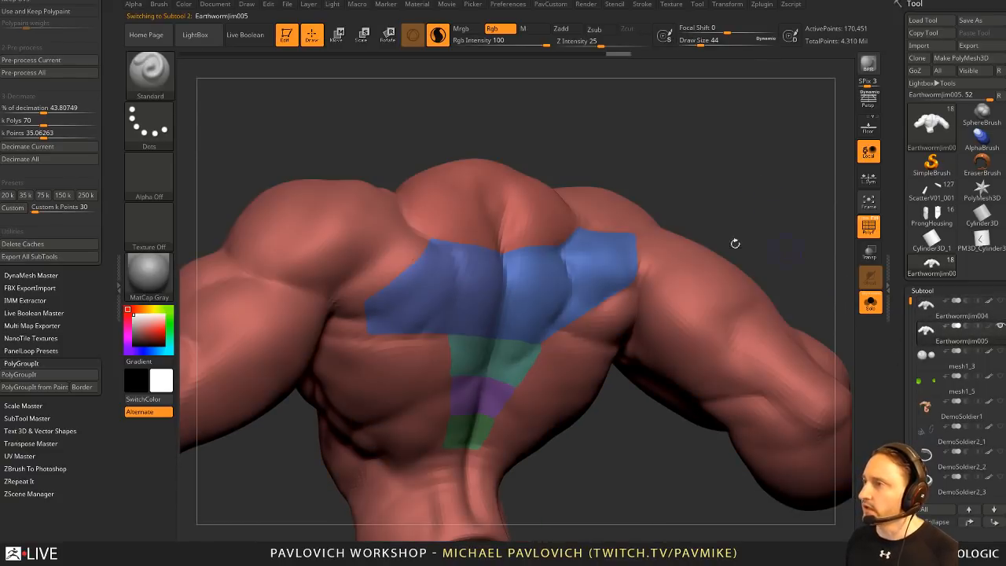
left_click(486, 300, "ctrl+shift")
left_click(155, 80, "ctrl+shift")
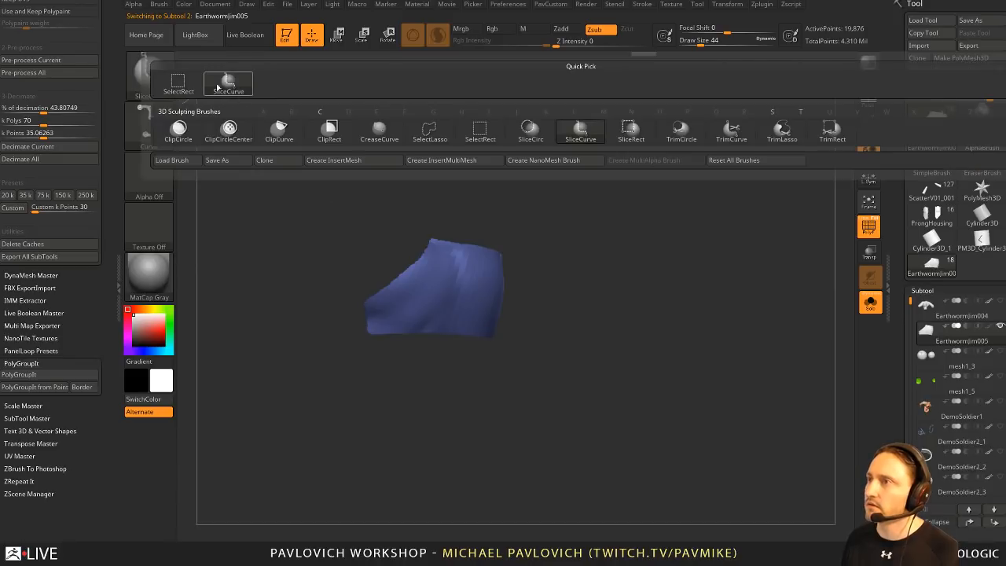
left_click(181, 82, "ctrl+shift")
left_click(595, 219, "ctrl+shift")
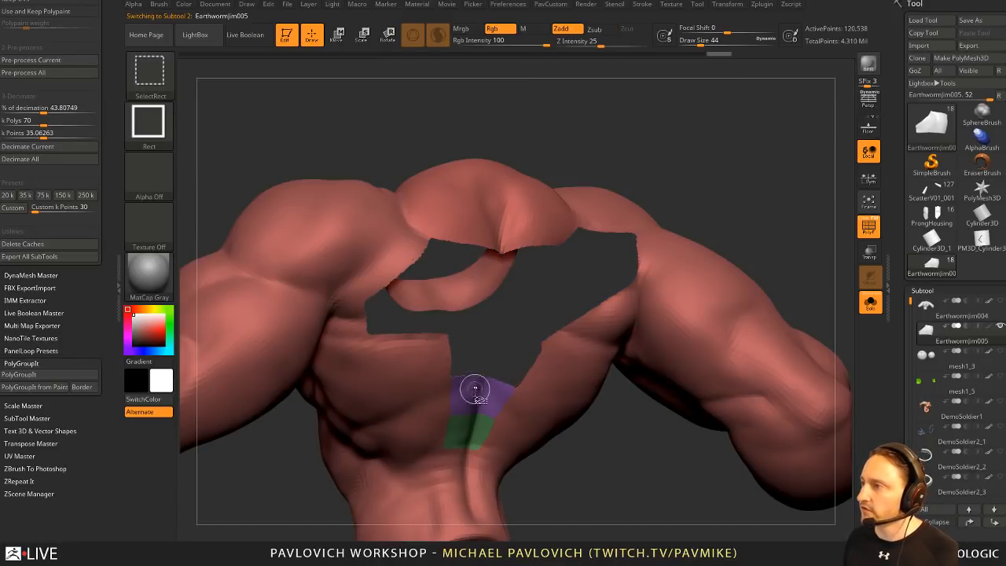
left_click(463, 432, "ctrl+shift")
key("2")
left_click_drag(662, 164, 692, 189, "ctrl+shift")
key("2")
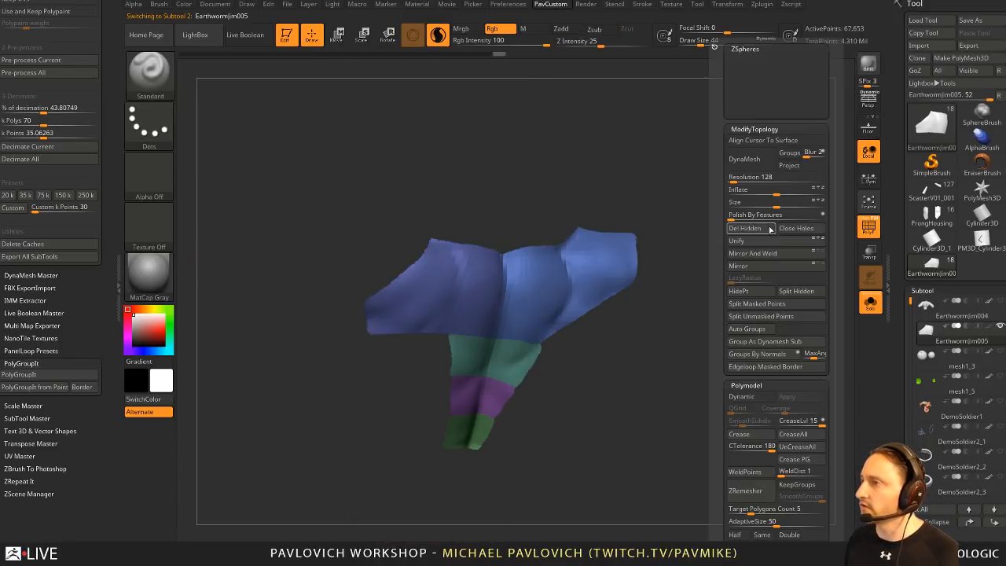
Step: Delete the hidden torso geometry, frame the remaining back panels and set the draw size to 25
left_click(744, 232)
key("f")
key("s")
left_click_drag(744, 224, 739, 223)
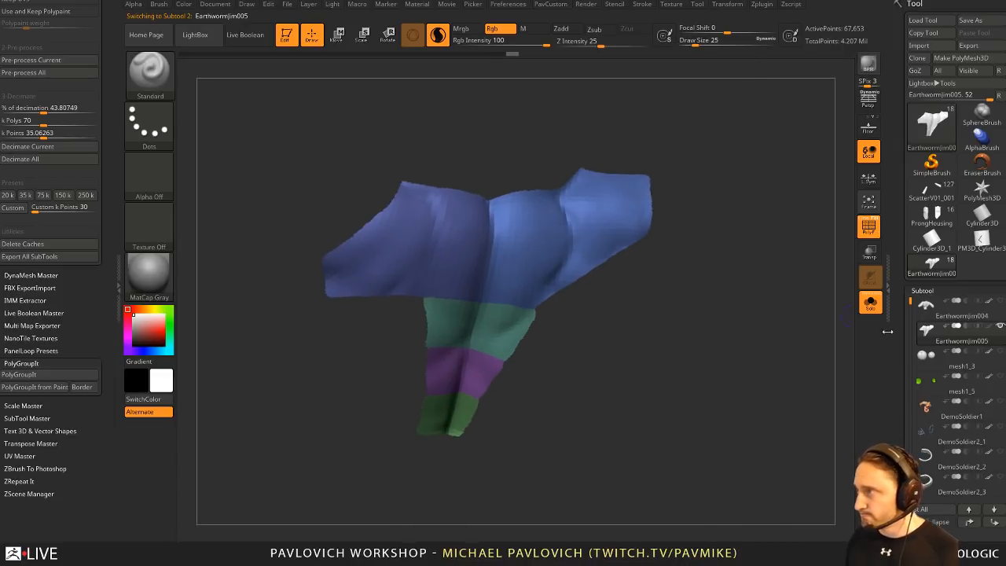
Step: Combine the two upper back panels into a single polygroup, keeping the three spine panels visible as separate groups
left_click_drag(898, 344, 899, 215)
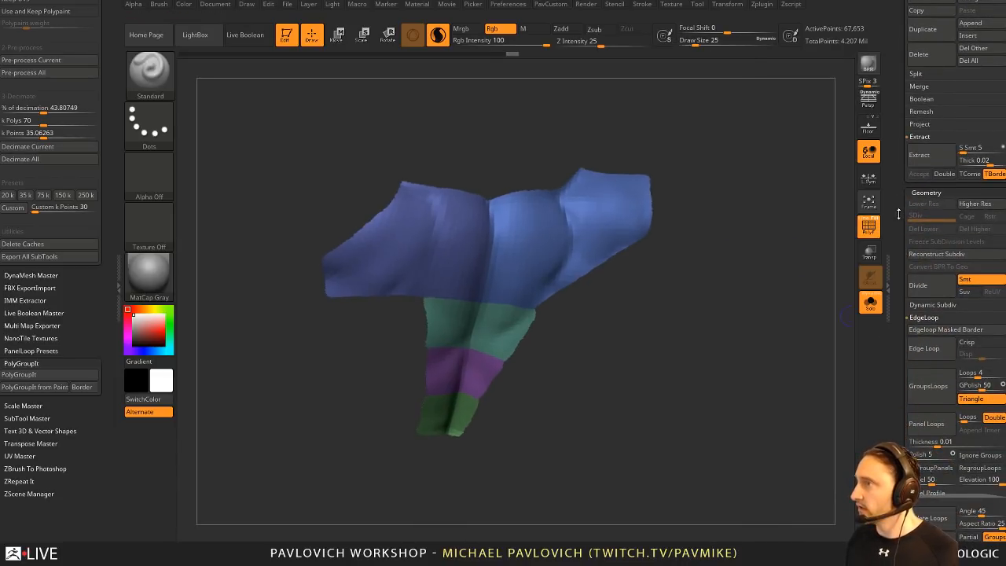
left_click_drag(773, 249, 730, 290, "alt")
left_click(559, 306, "ctrl+shift")
left_click_drag(571, 162, 584, 173, "ctrl+shift")
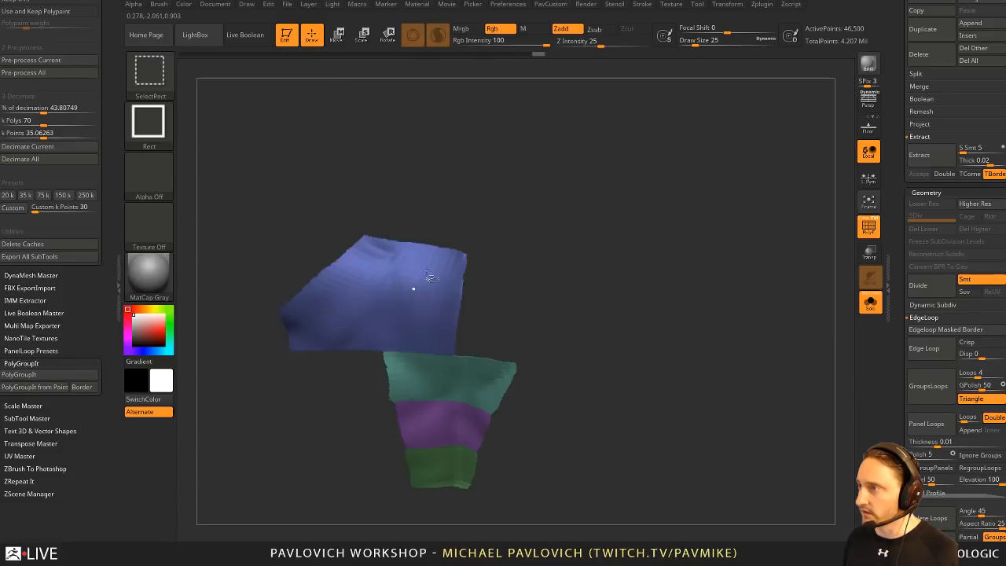
left_click(413, 287, "ctrl+shift")
mouse_move(687, 270)
left_mouse_down("ctrl+shift")
mouse_move(701, 281)
mouse_move(796, 262)
left_mouse_up("ctrl+shift")
left_click(691, 292, "ctrl+shift")
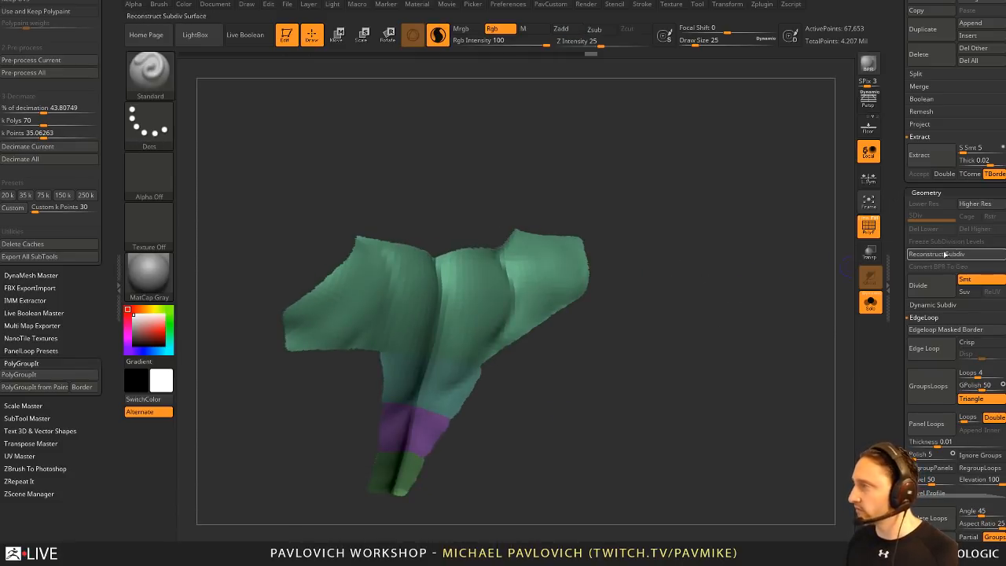
Step: Try Panel Loops on the back panels, including with polish 18 and thickness 0.03111
scroll(930, 260, "down", 3)
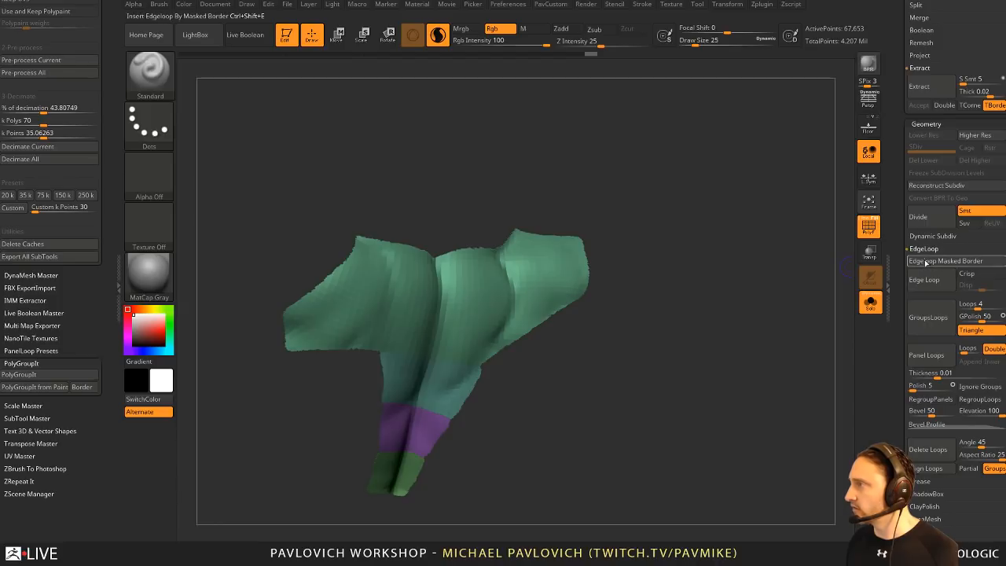
left_click(934, 357)
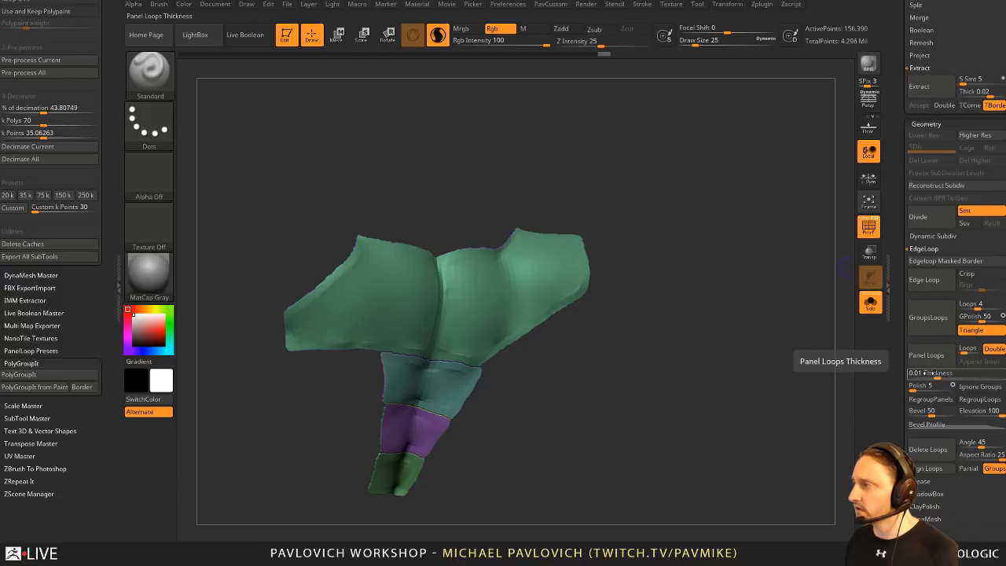
left_click(918, 386)
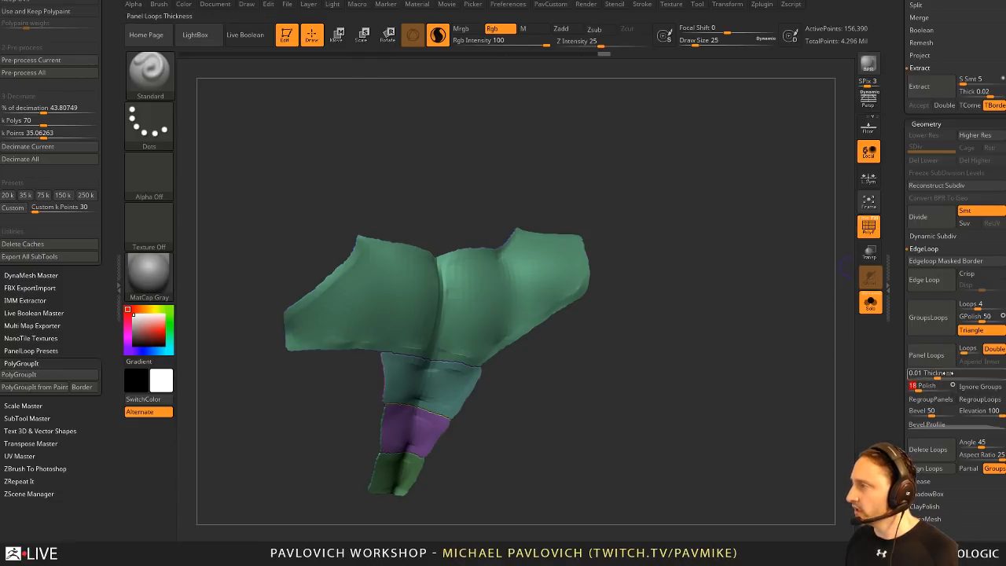
left_click(943, 375)
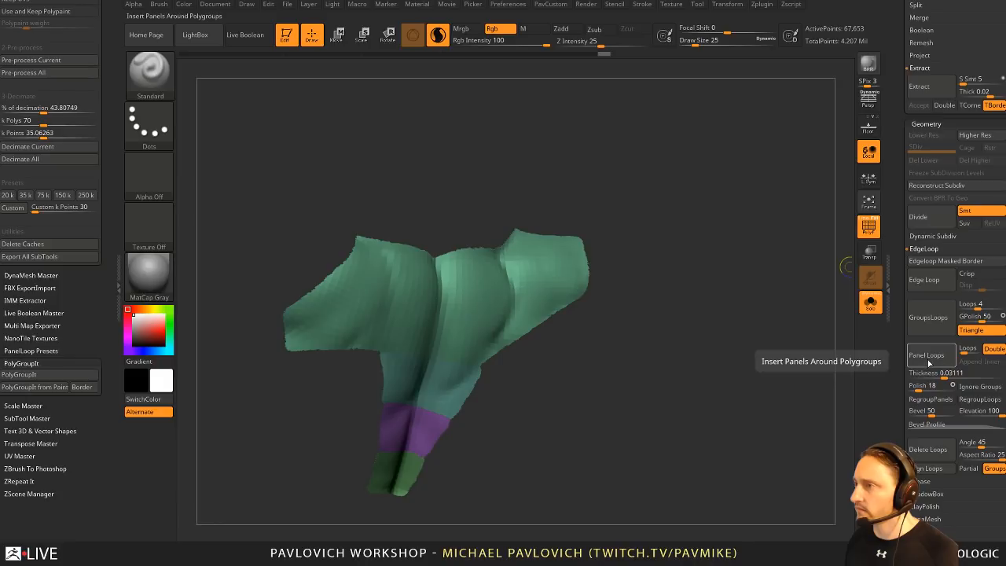
left_click(925, 357)
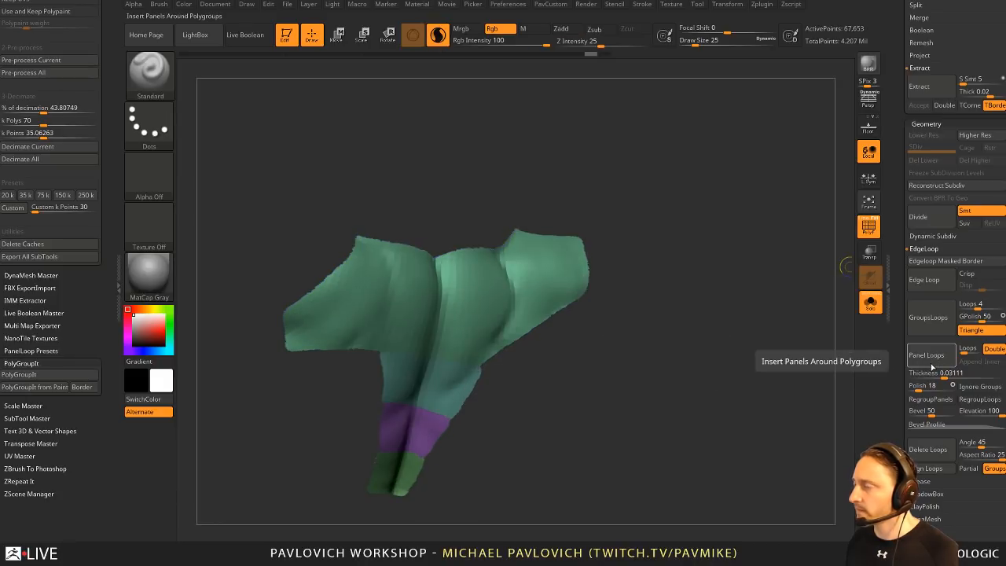
Step: Mask the panel mesh by Border only, with Groups and Crease excluded, and check the mask without the polyframe
left_click_drag(897, 516, 898, 241)
scroll(912, 251, "down", 5)
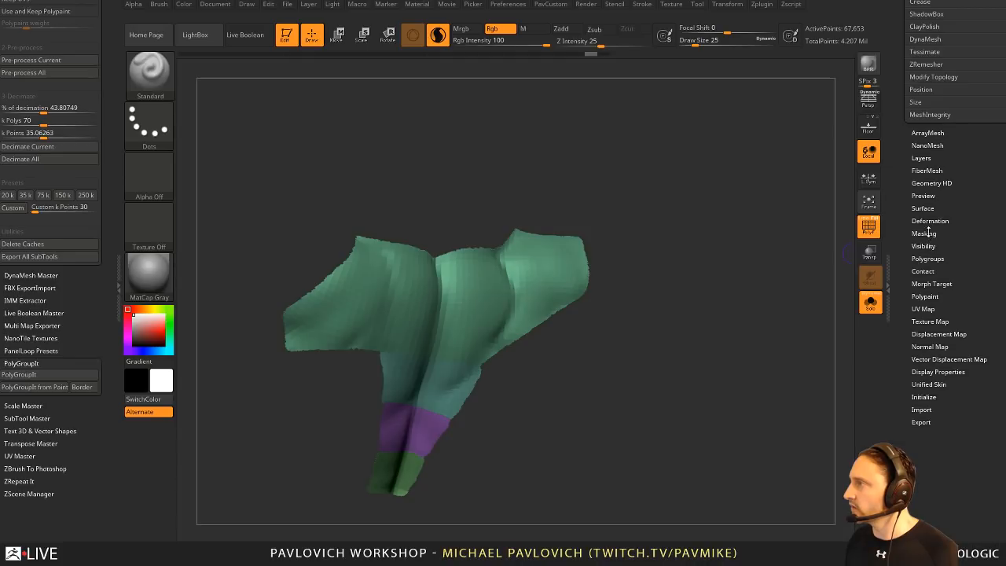
left_click(923, 232)
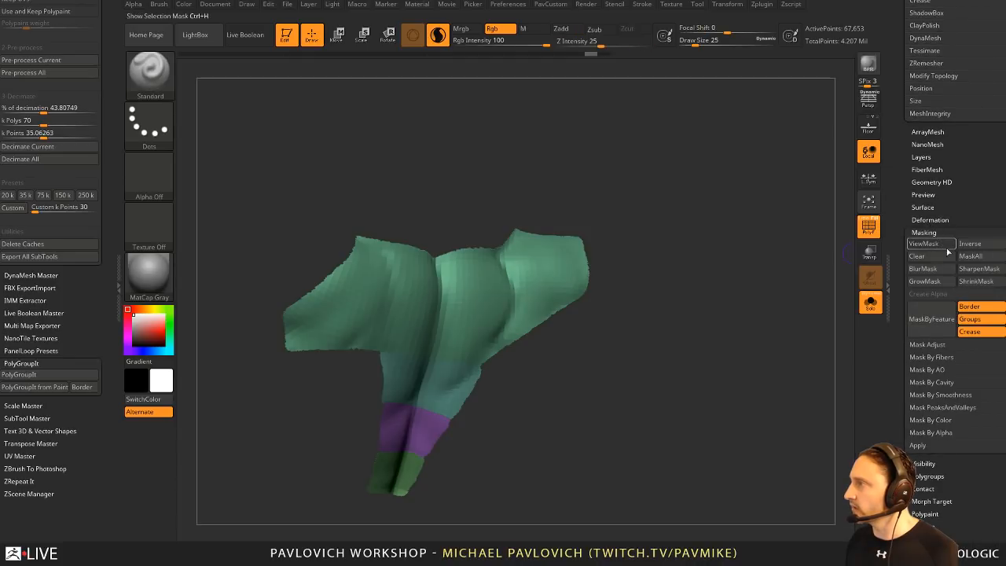
left_click(931, 320)
left_click_drag(799, 320, 781, 338)
left_click(869, 230)
left_click_drag(781, 338, 795, 312)
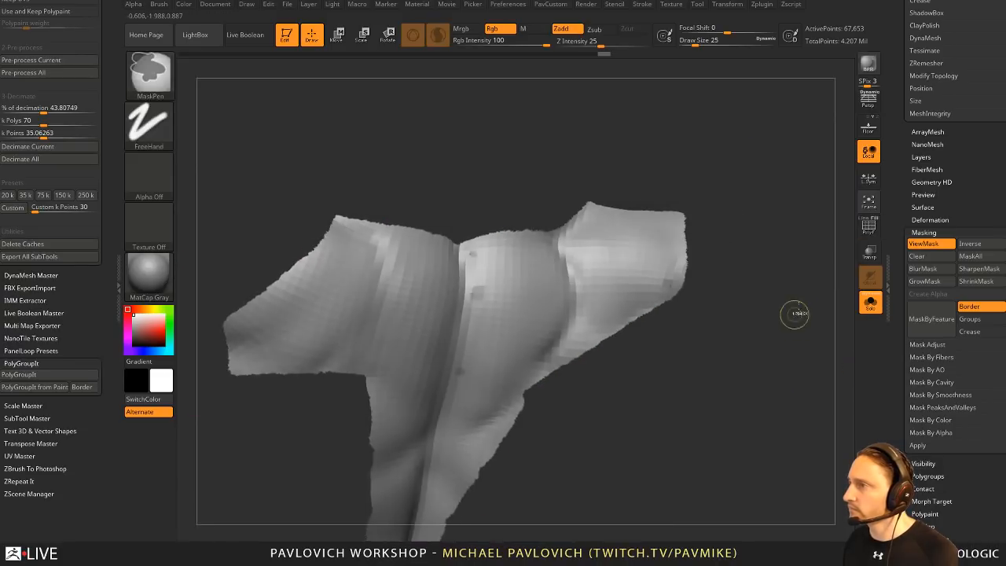
key("ctrl+h")
Step: Weld the identical points of the back-panel mesh
key("grave")
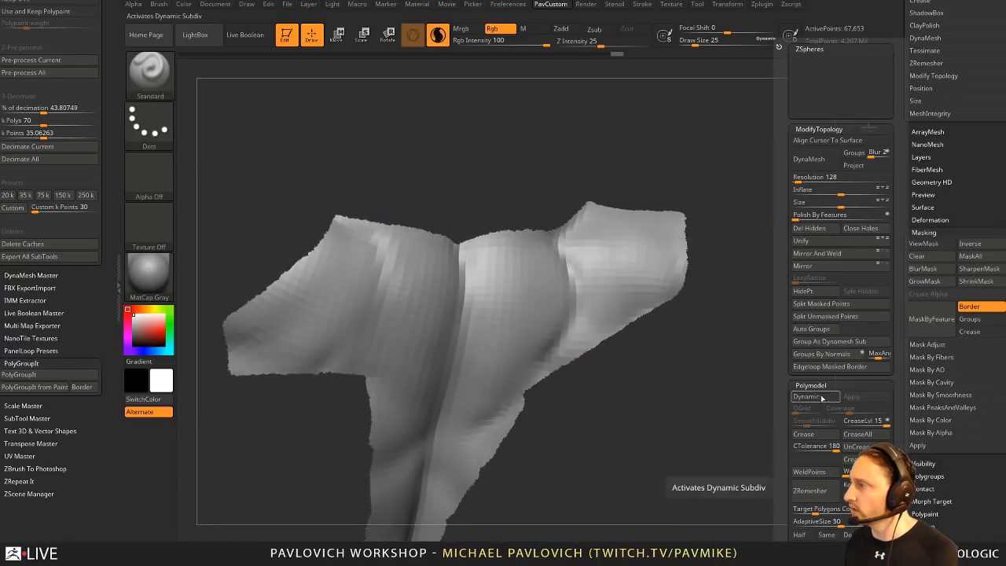
scroll(791, 385, "down", 3)
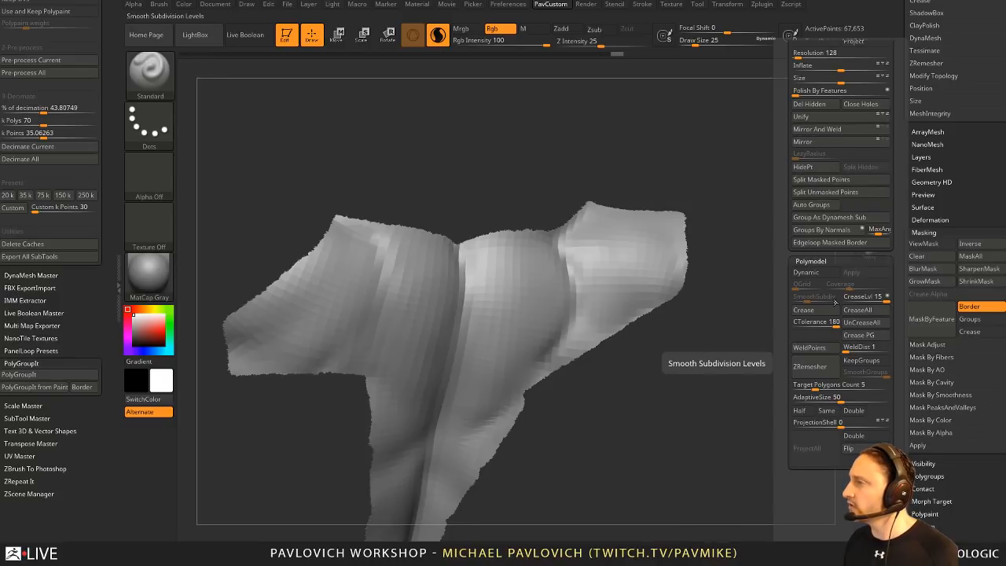
left_click(825, 351)
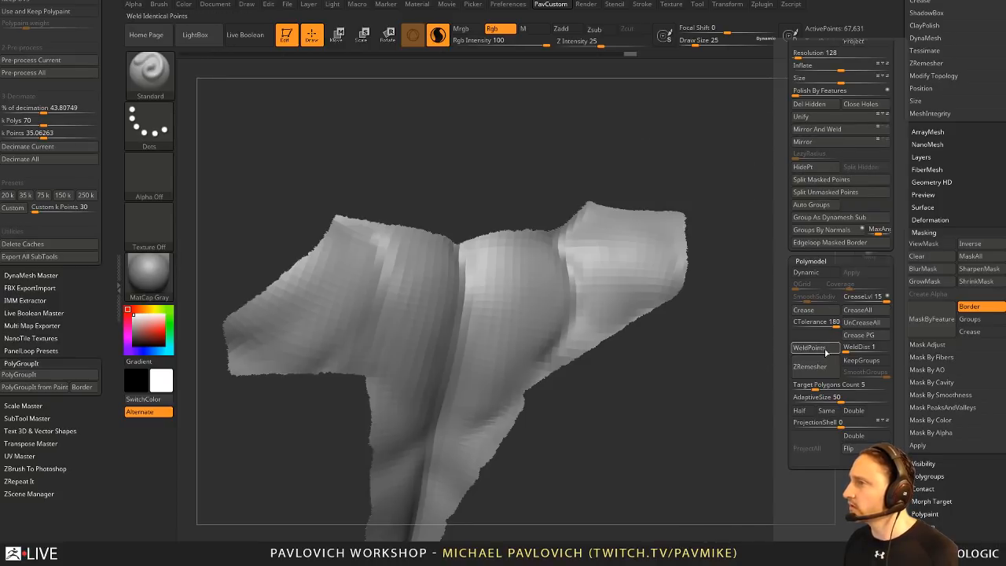
Step: Reapply the border mask to the panel mesh and examine the seam between the two upper panels with the polyframe on
left_click(938, 320)
left_click_drag(793, 342, 812, 327)
left_click(869, 234)
left_click_drag(763, 289, 790, 330)
left_click(869, 225)
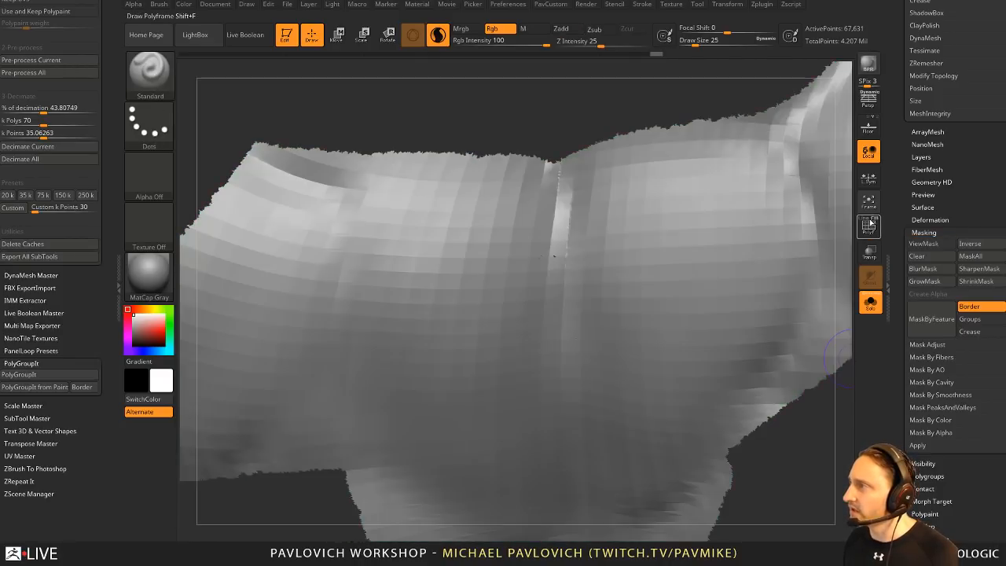
left_click(869, 228)
left_click_drag(803, 450, 772, 395, "alt")
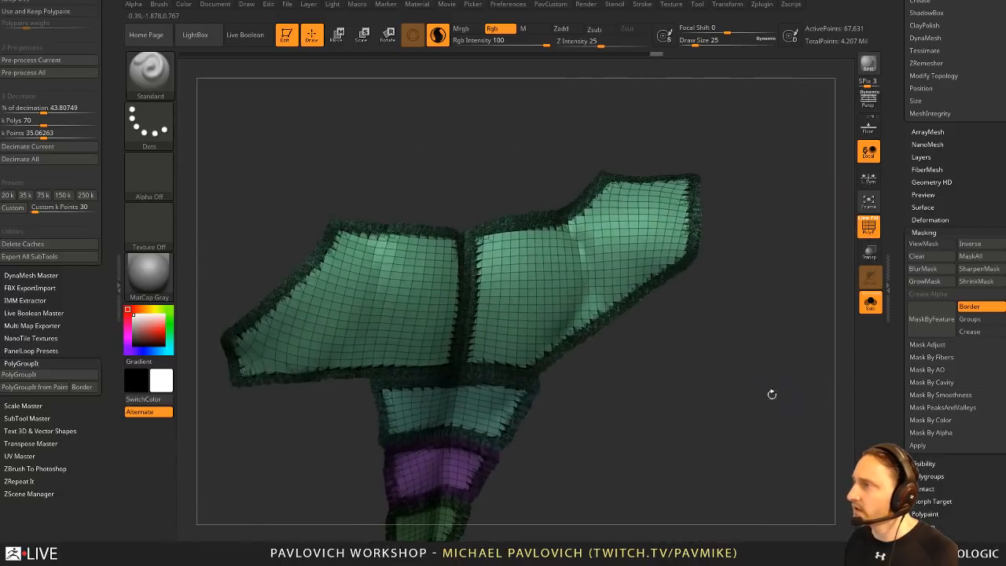
Step: Turn off Solo mode and delete the back-panel subtool
mouse_move(764, 349)
left_mouse_down()
mouse_move(735, 330)
mouse_move(725, 291)
mouse_move(723, 324)
mouse_move(735, 319)
mouse_move(766, 346)
mouse_move(810, 339)
mouse_move(726, 330)
left_mouse_up()
left_click(877, 236)
left_click(870, 303)
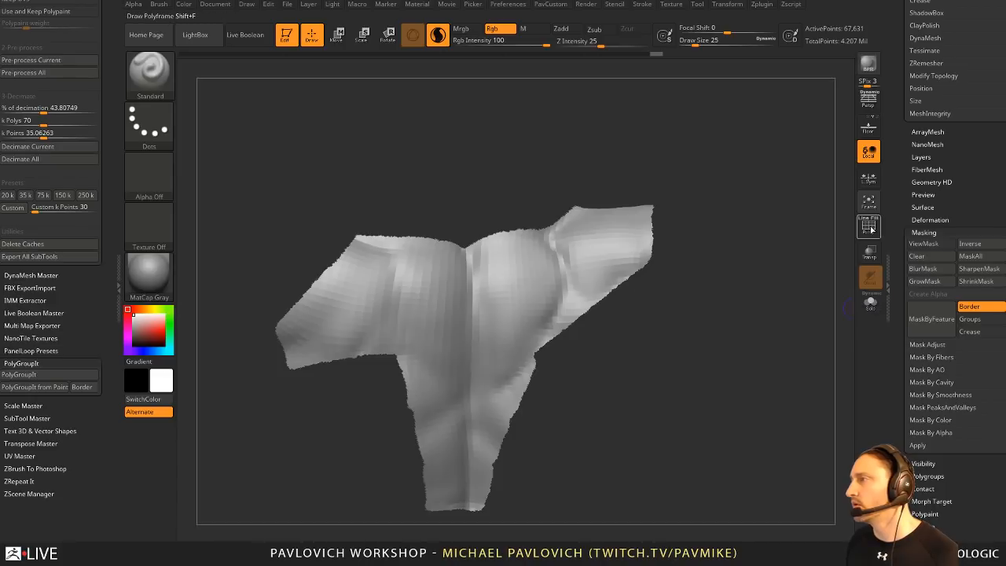
left_click(869, 227)
left_click_drag(805, 329, 843, 305, "alt")
left_click_drag(906, 206, 906, 487)
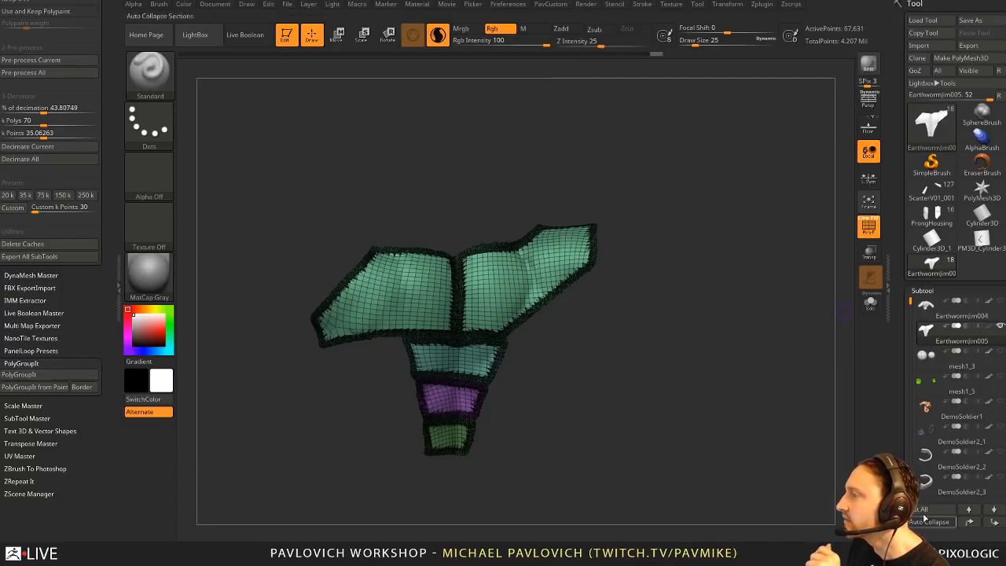
scroll(900, 454, "down", 1)
scroll(900, 455, "down", 5)
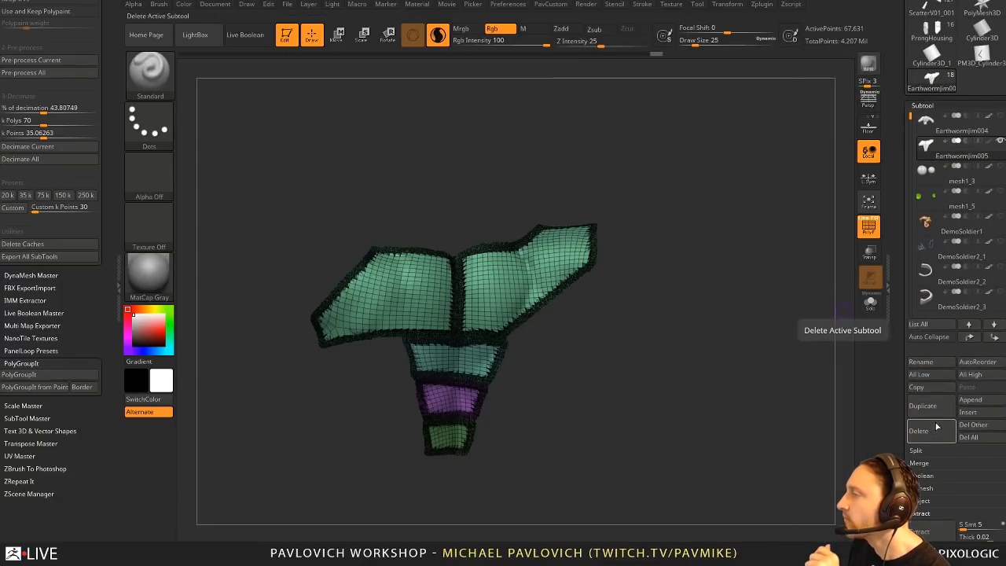
left_click(938, 432)
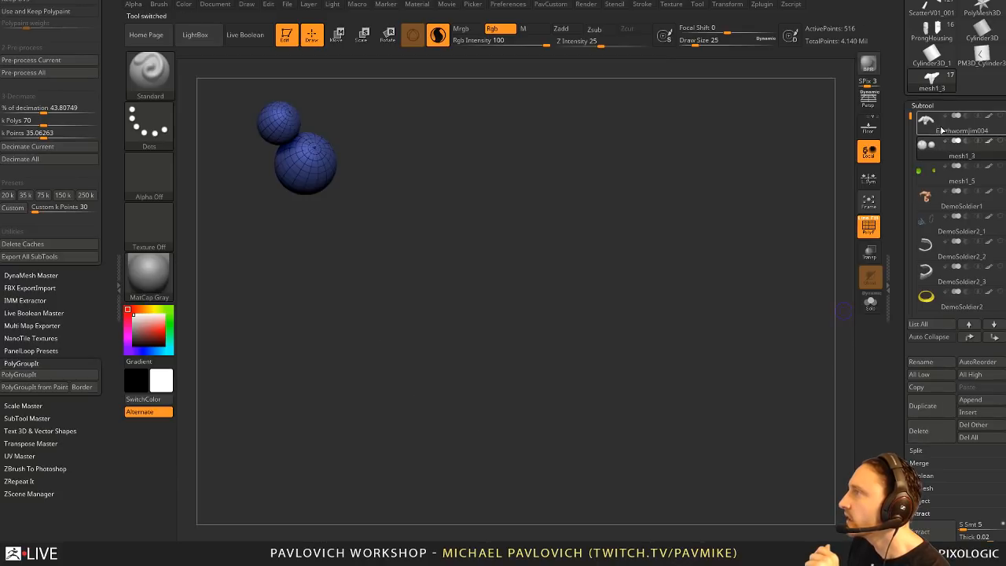
Step: Duplicate the EarthwormJim004 torso and reduce the copy to its lowest subdivision level, deleting the higher levels
key("Up")
left_click_drag(841, 277, 803, 214)
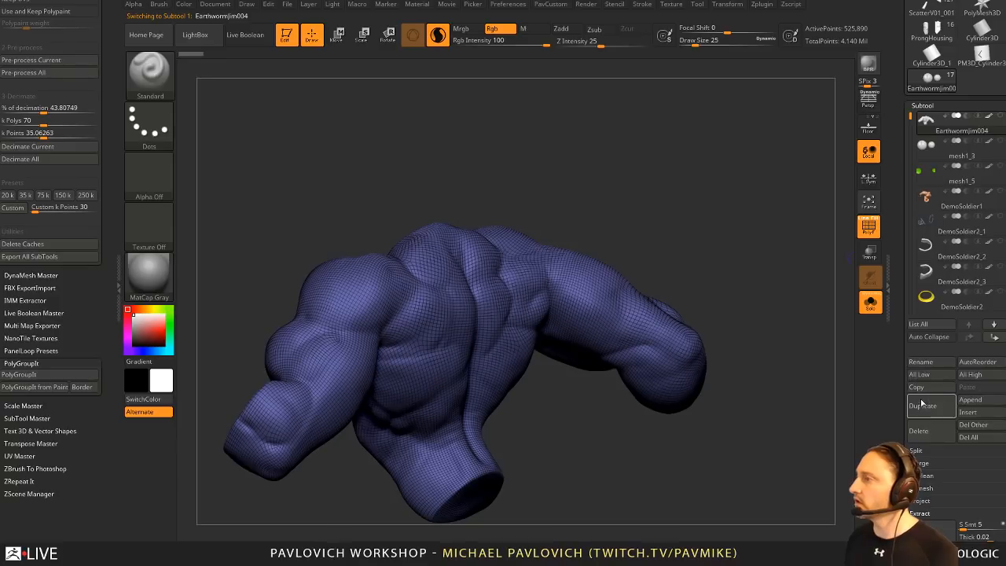
left_click_drag(885, 375, 895, 275)
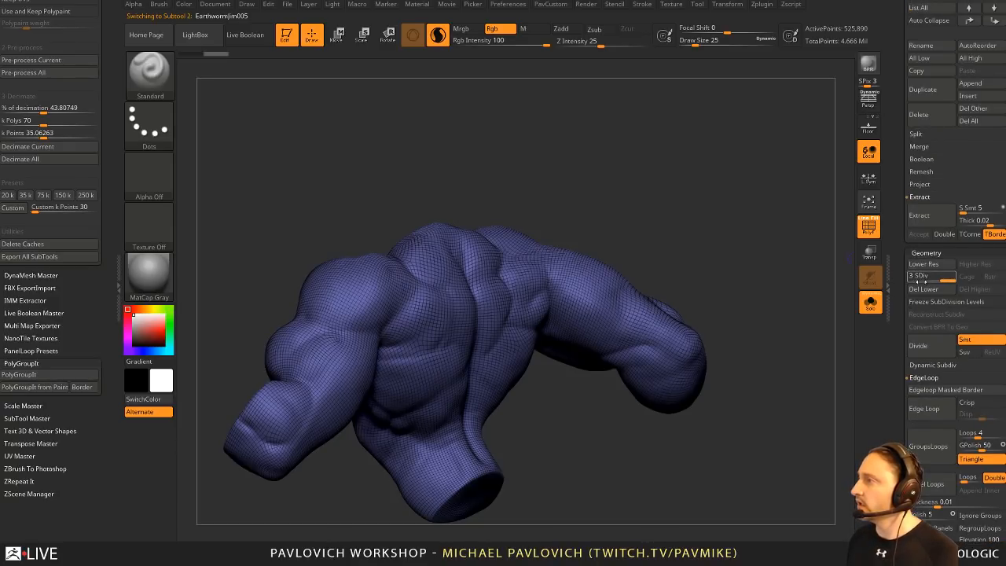
key("shift+d")
key("shift+d")
left_click(963, 289)
Step: Pull a long curved tendril from the torso's shoulder over the upper back with the SnakeHook brush at draw size 112
left_click_drag(714, 245, 764, 347)
key("b")
key("s")
key("h")
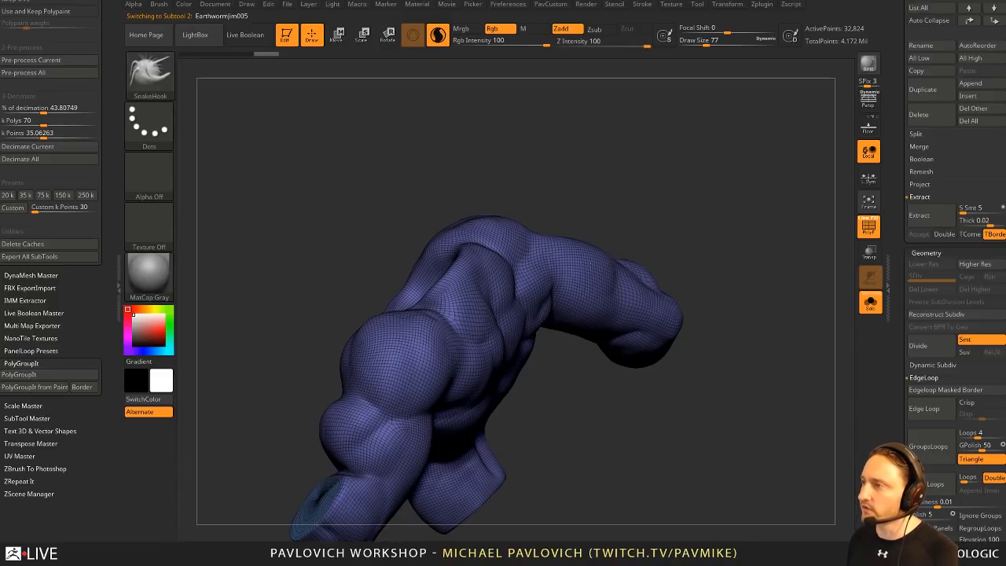
mouse_move(597, 235)
left_mouse_down()
mouse_move(612, 254)
mouse_move(381, 310)
mouse_move(375, 339)
mouse_move(385, 300)
left_mouse_up()
left_click_drag(479, 307, 481, 312)
key("ctrl+z")
key("bracketright")
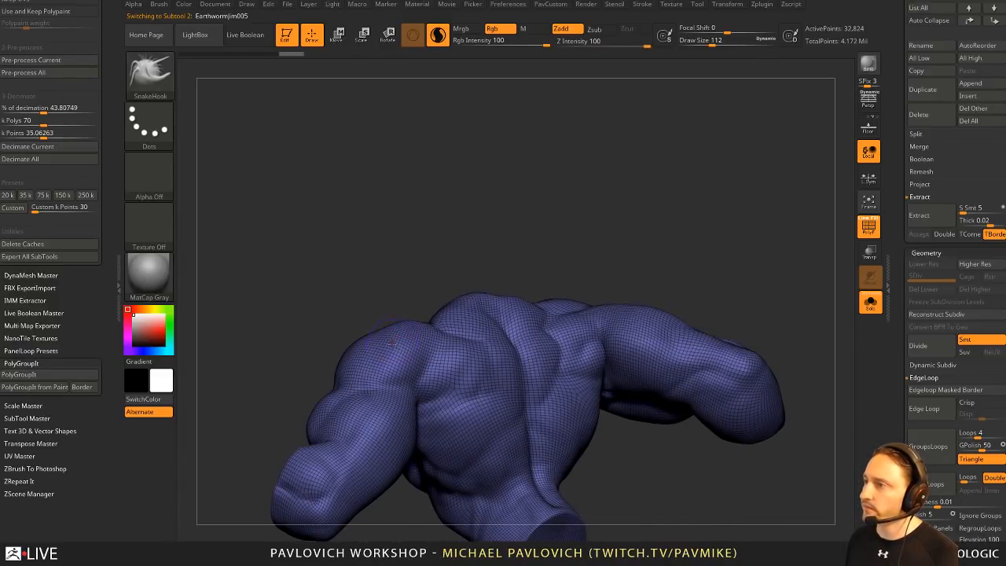
mouse_move(388, 355)
left_mouse_down()
mouse_move(394, 323)
mouse_move(485, 346)
left_mouse_up()
left_click_drag(523, 243, 528, 270)
left_click_drag(492, 298, 861, 265)
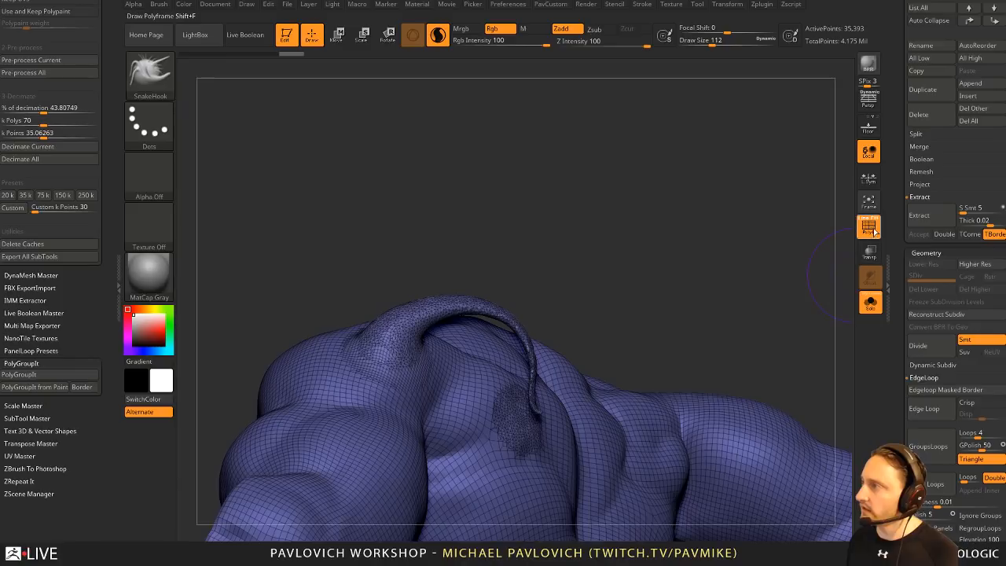
Step: Thicken the tendril and swell its tip into a bulb with the Inflat brush at draw size 132, with the polyframe off
key("shift+f")
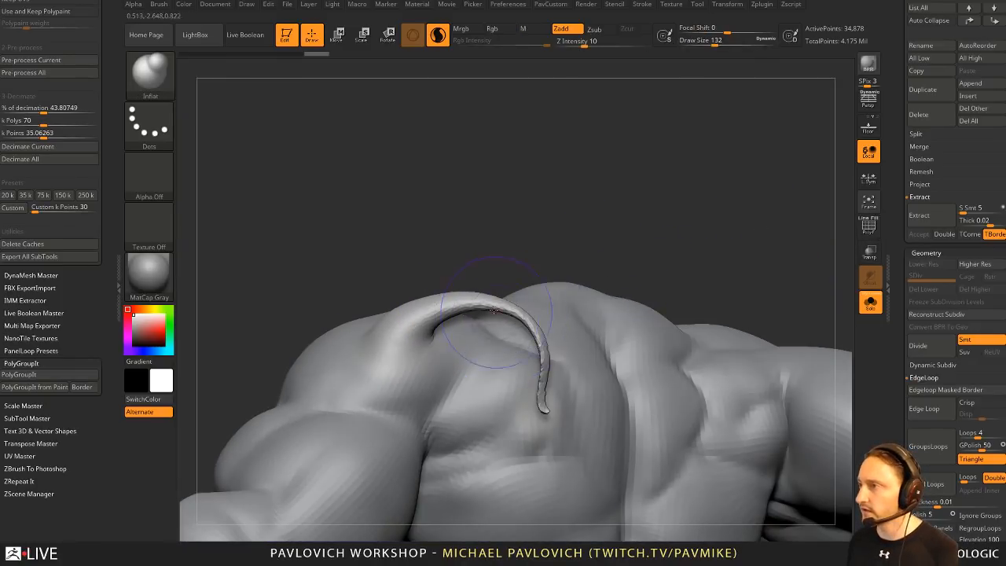
left_click_drag(540, 352, 542, 409)
left_click_drag(522, 226, 591, 218)
mouse_move(550, 354)
left_mouse_down()
mouse_move(550, 332)
mouse_move(520, 317)
mouse_move(547, 408)
left_mouse_up()
left_click_drag(621, 259, 727, 257)
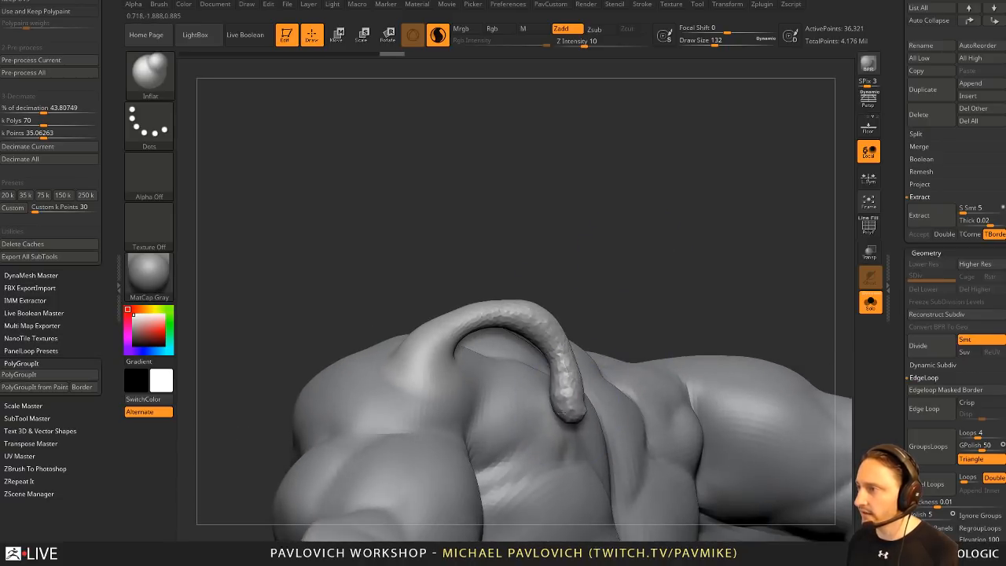
left_click_drag(564, 409, 562, 405)
mouse_move(472, 321)
left_mouse_down()
mouse_move(443, 325)
mouse_move(513, 313)
mouse_move(542, 324)
left_mouse_up()
left_click_drag(682, 289, 592, 300)
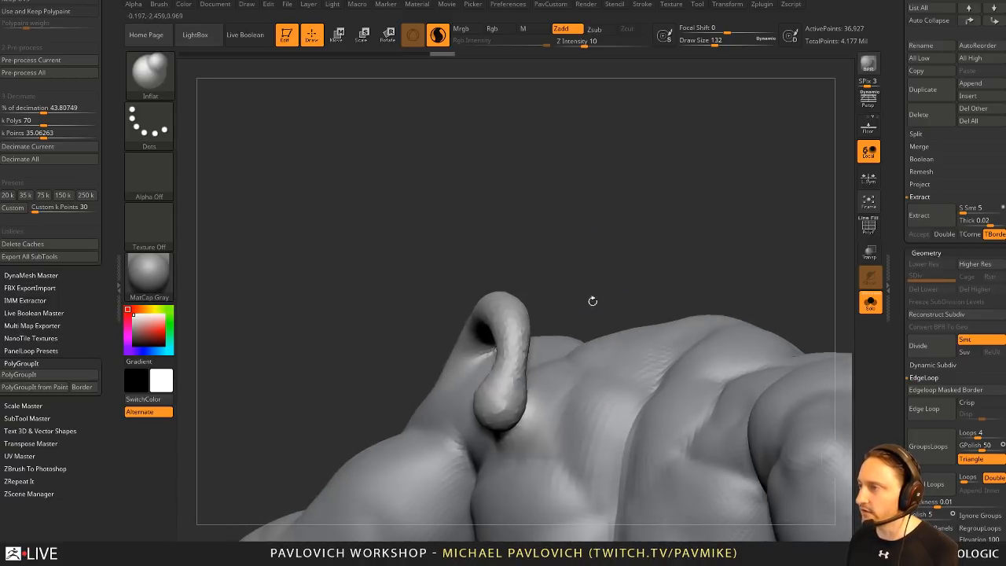
Step: Reduce the draw size to 25 and inspect the tendril's topology from several angles with the polyframe on
key("s")
mouse_move(621, 254)
left_mouse_down()
mouse_move(707, 263)
mouse_move(662, 251)
left_mouse_up()
key("s")
mouse_move(665, 249)
left_mouse_down()
mouse_move(719, 247)
mouse_move(728, 261)
mouse_move(752, 126)
mouse_move(734, 212)
mouse_move(741, 228)
mouse_move(609, 356)
left_mouse_up()
key("shift+f")
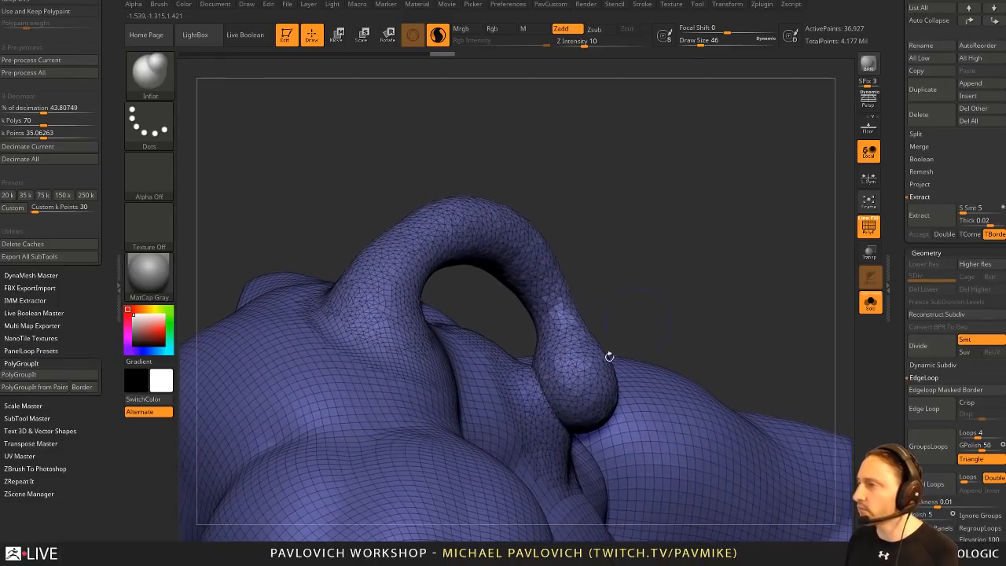
left_click_drag(677, 292, 691, 249)
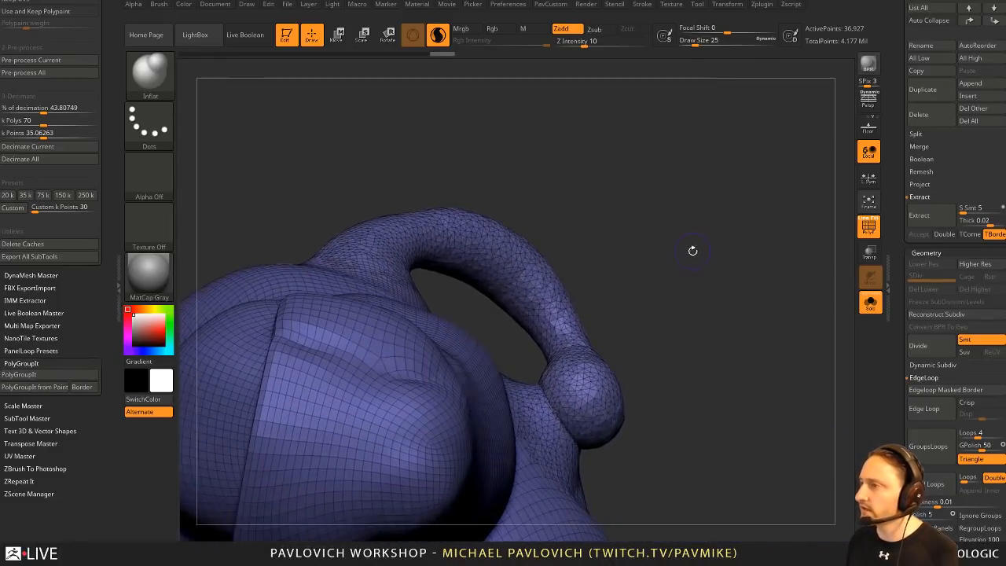
Step: Lasso-hide the geometry between the tendril's bulb and the upper back with SelectLasso, and delete the hidden polygons
key("ctrl+shift")
left_click(160, 82)
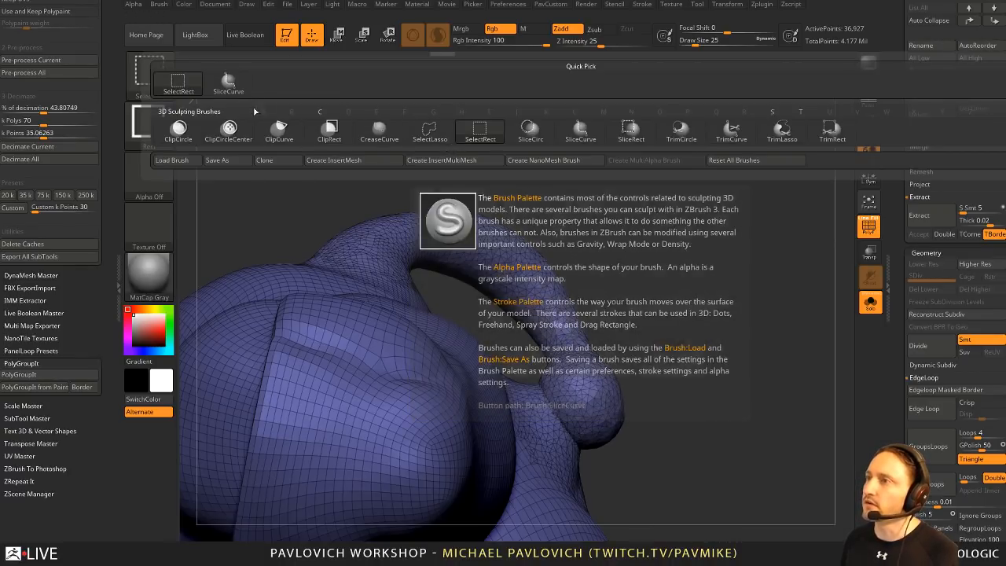
left_click(430, 134)
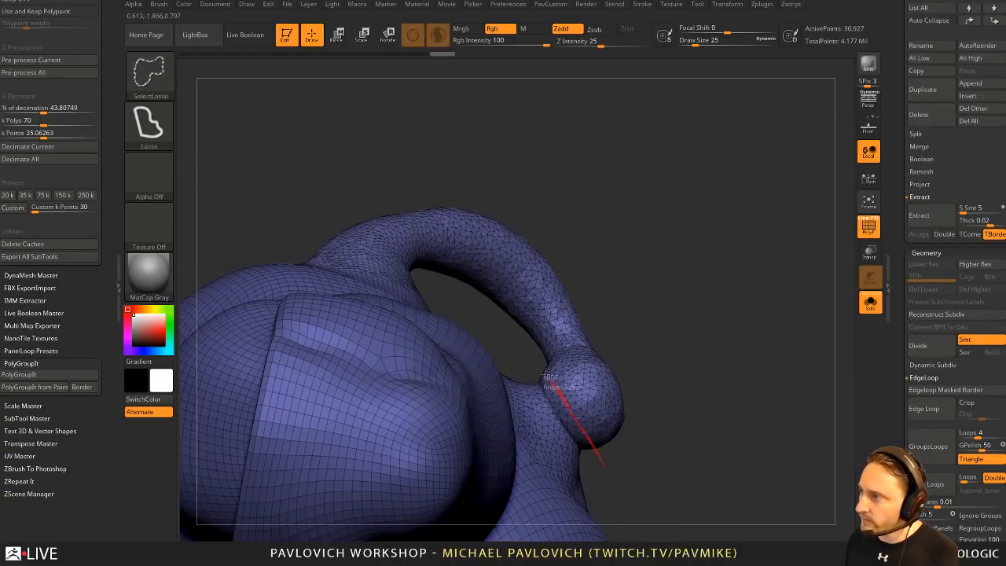
left_click_drag(548, 377, 528, 381, "ctrl+shift")
left_click_drag(583, 462, 583, 462, "ctrl+alt+shift")
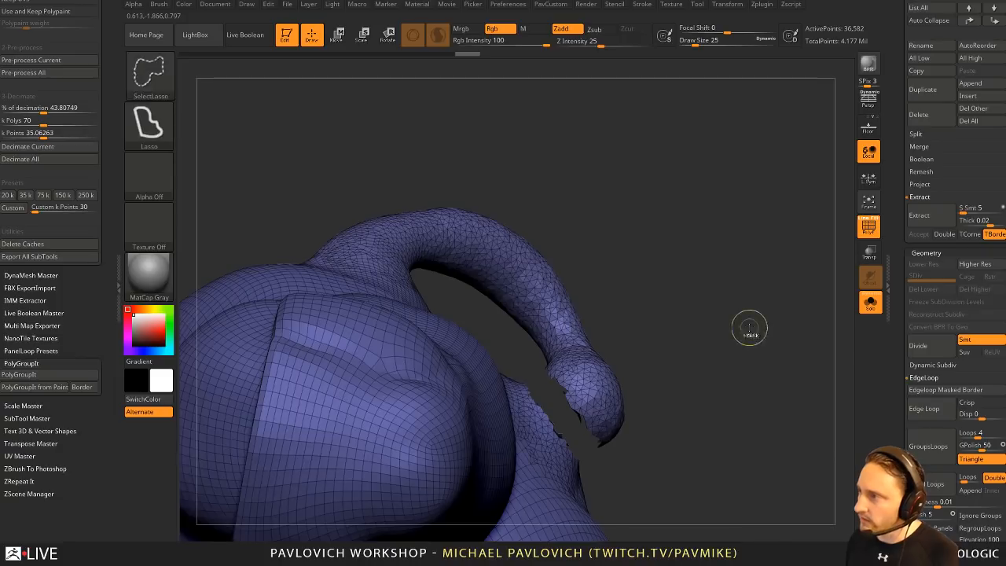
mouse_move(750, 328)
left_mouse_down()
mouse_move(668, 314)
mouse_move(744, 280)
mouse_move(692, 315)
mouse_move(754, 314)
mouse_move(756, 293)
left_mouse_up()
key("space")
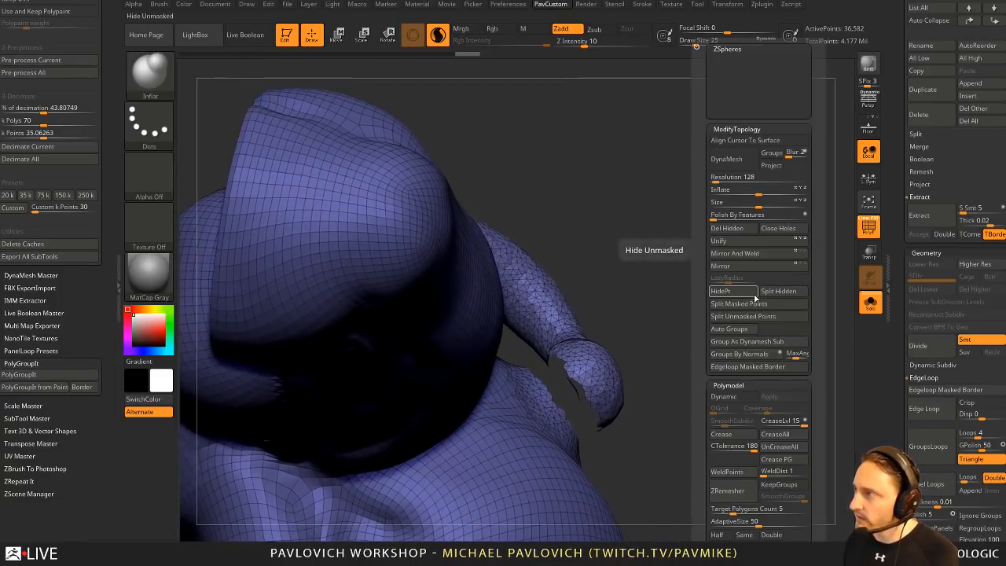
left_click(737, 231)
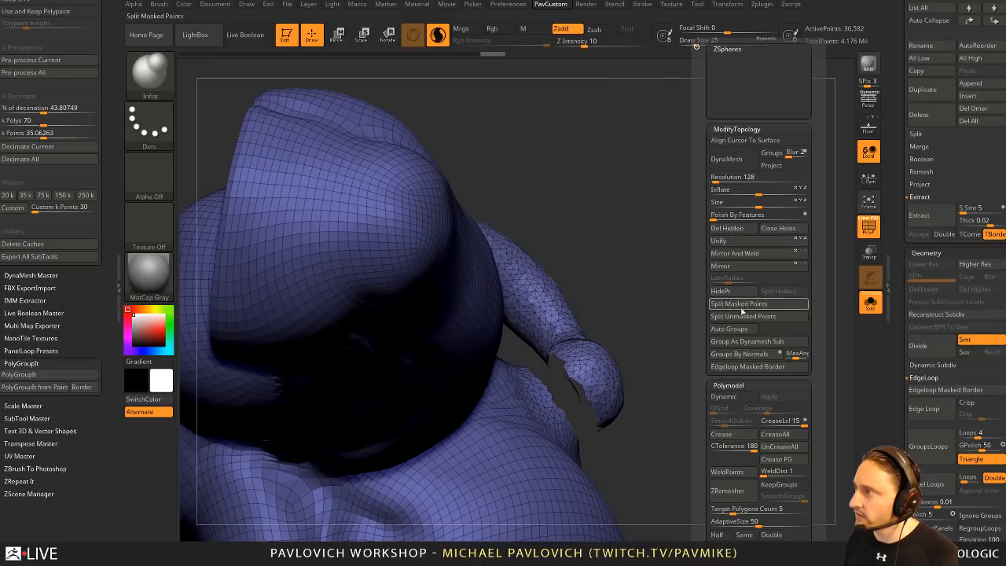
Step: Regroup the torso as one polygroup, then use SelectRect to isolate and delete the ragged polygons along the open borders
key("ctrl+w")
key("ctrl+shift")
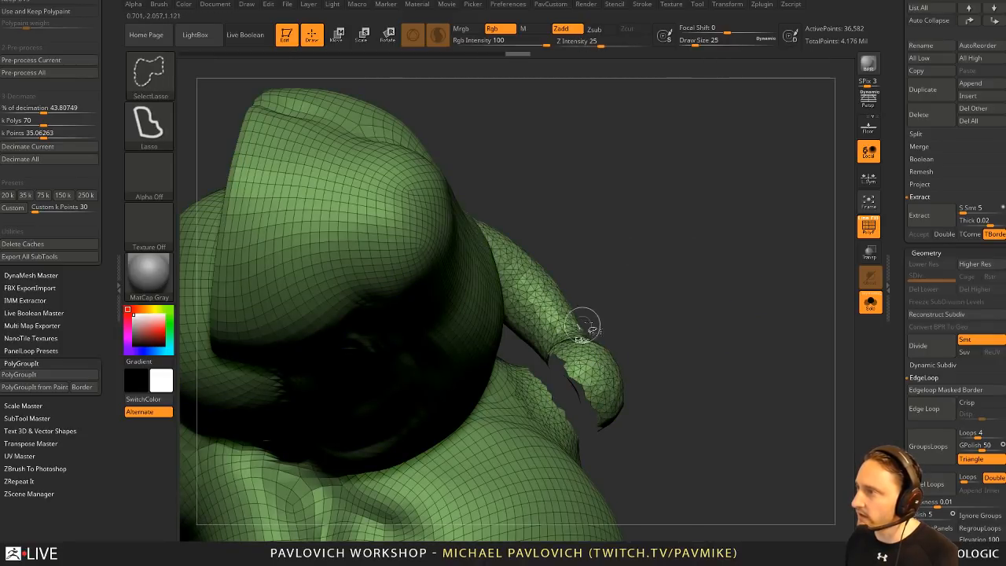
left_click(154, 77, "ctrl+shift")
left_click(228, 83, "ctrl+shift")
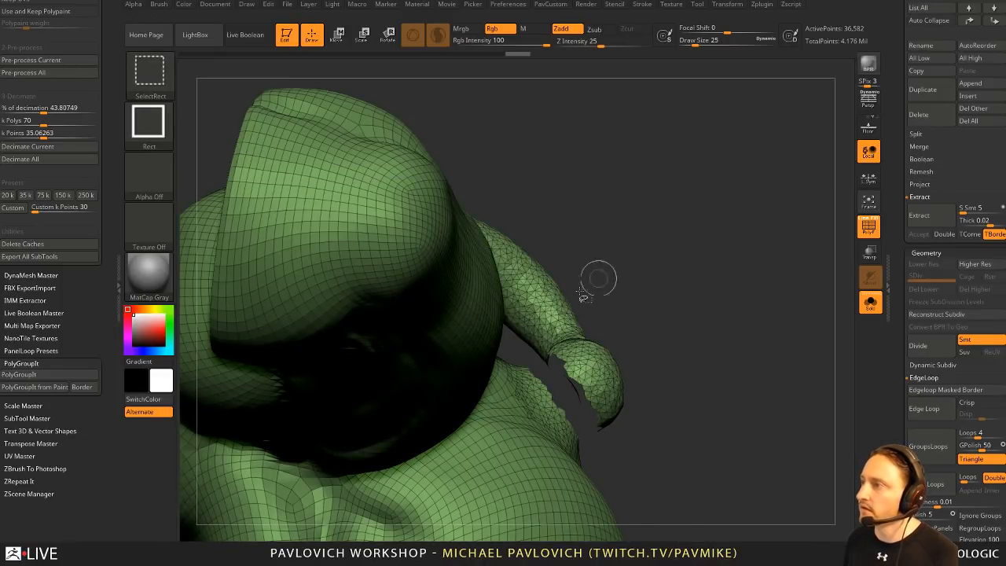
left_click(544, 302, "ctrl+shift")
key("space")
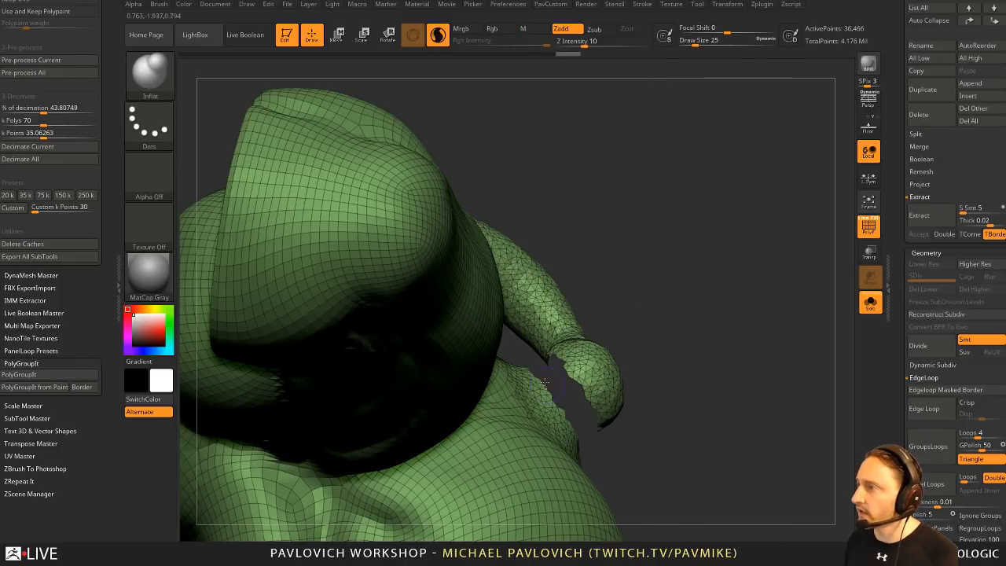
Step: Bridge the open edge of the tendril's bulb to the hole edge on the back with CurveBridge at draw size 7
mouse_move(696, 276)
left_mouse_down()
mouse_move(703, 271)
mouse_move(620, 345)
mouse_move(770, 288)
mouse_move(737, 283)
left_mouse_up()
key("s")
left_click(731, 291)
key("b")
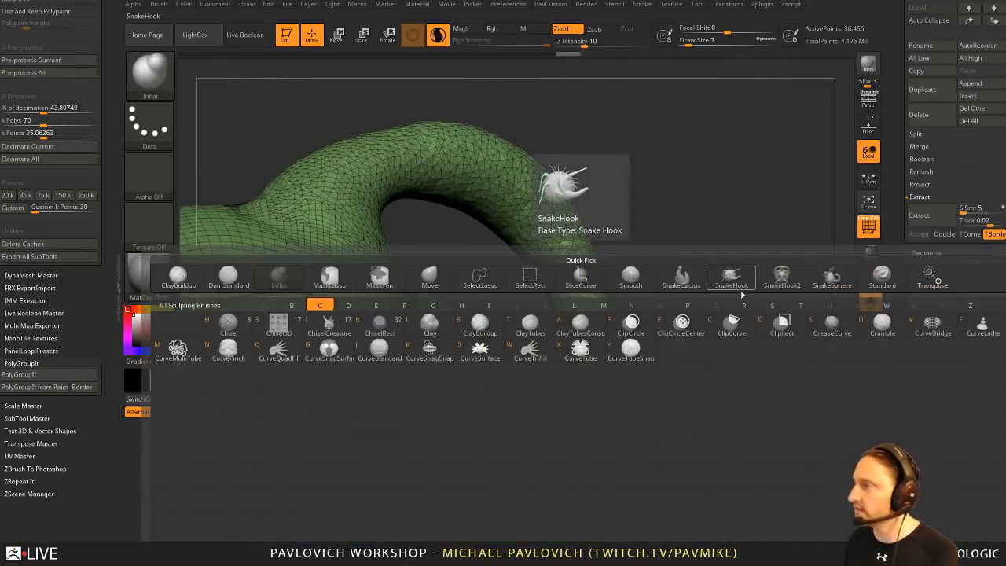
left_click(933, 327)
left_click(564, 361)
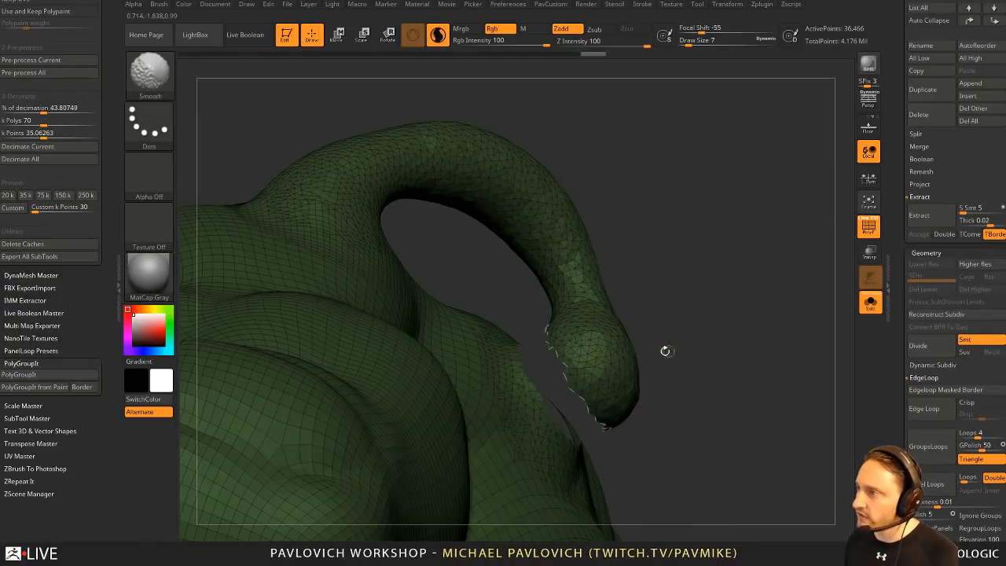
left_click(536, 387)
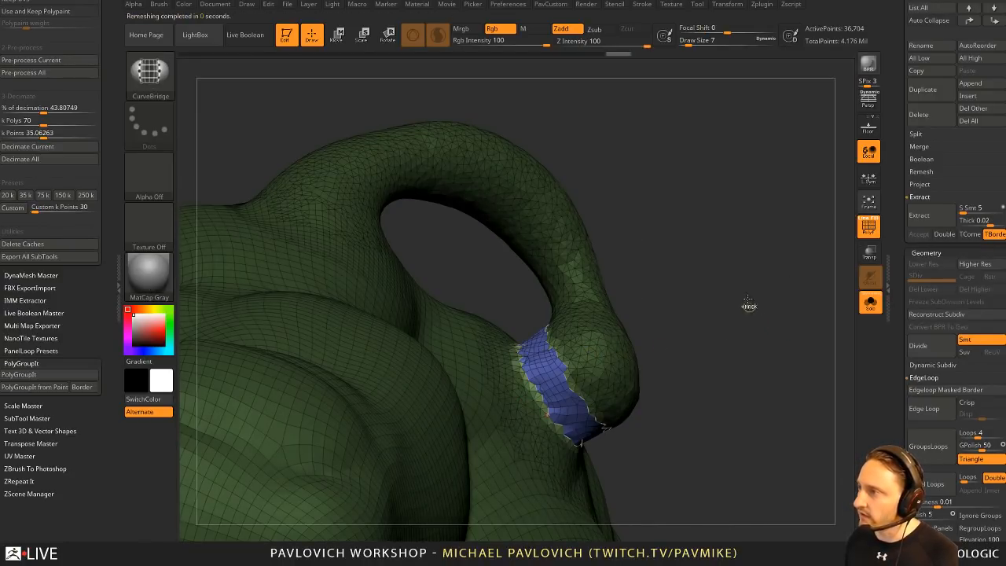
Step: Smooth the bridge strip between the bulb and the back at draw size 14, and turn off the polyframe
mouse_move(748, 305)
left_mouse_down()
mouse_move(766, 314)
mouse_move(756, 311)
left_mouse_up()
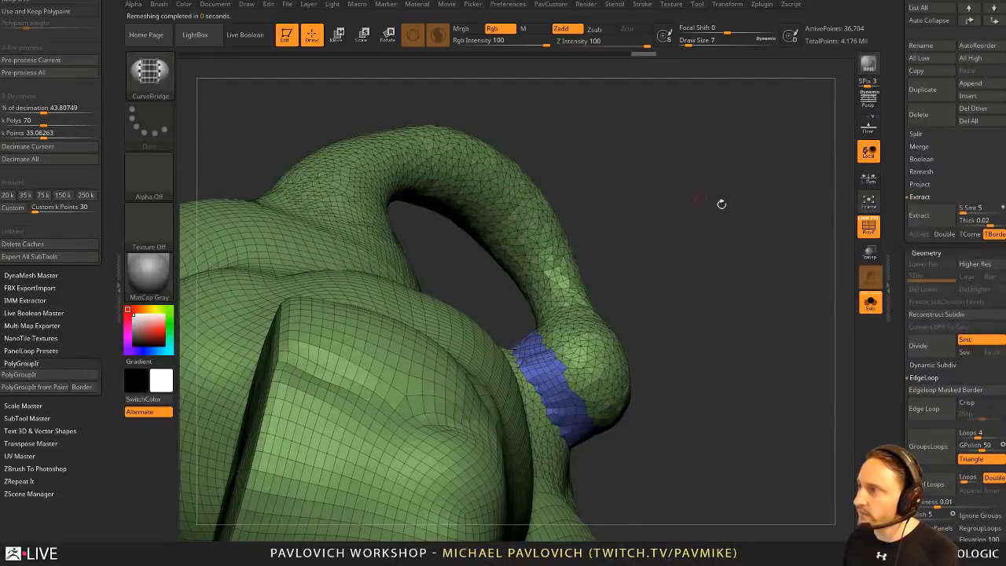
left_click_drag(721, 204, 729, 272)
key("b")
key("m")
key("v")
left_click_drag(737, 223, 736, 175)
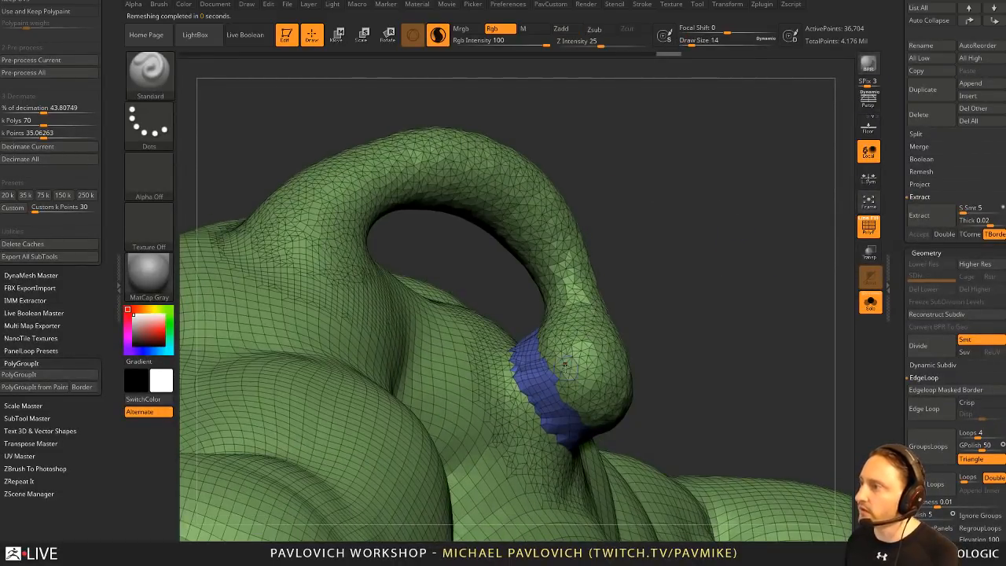
mouse_move(558, 359)
left_mouse_down("shift")
mouse_move(554, 386)
mouse_move(523, 377)
left_mouse_up("shift")
key("shift+f")
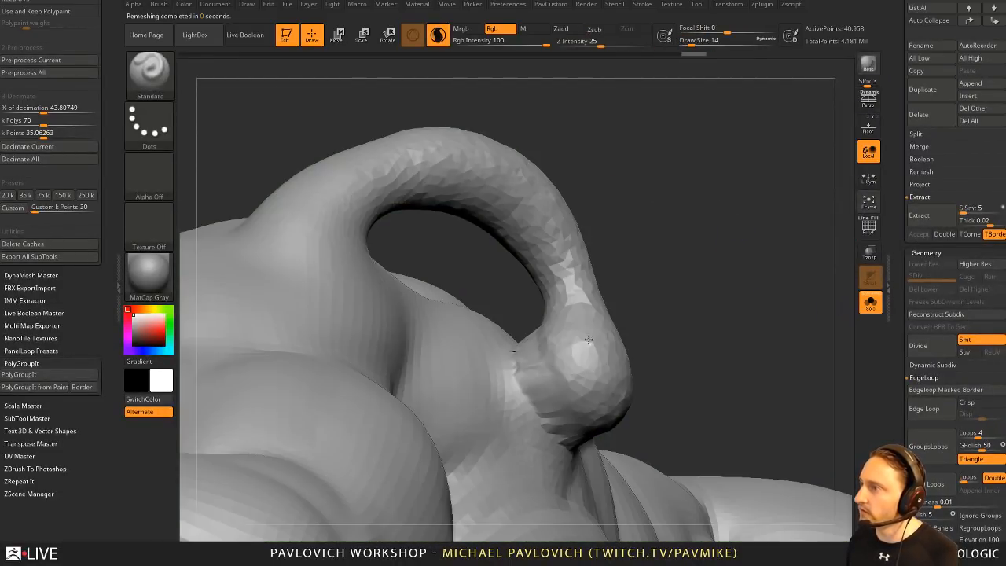
Step: Blend the remaining seam around the underside of the bulb into the back with the Smooth brush at draw size 39
left_click_drag(726, 308, 597, 314)
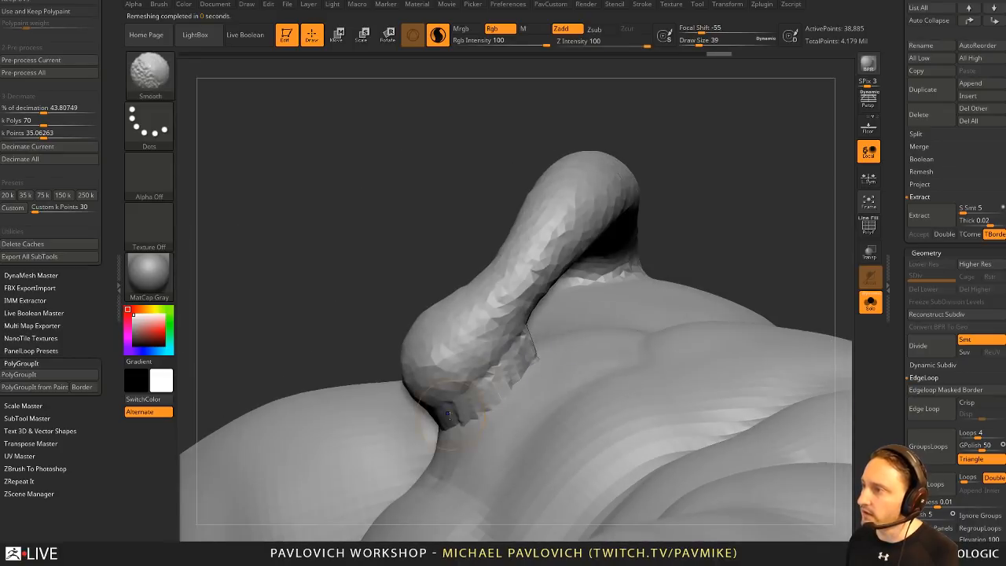
left_click_drag(458, 420, 525, 360, "shift")
left_click_drag(404, 276, 421, 381)
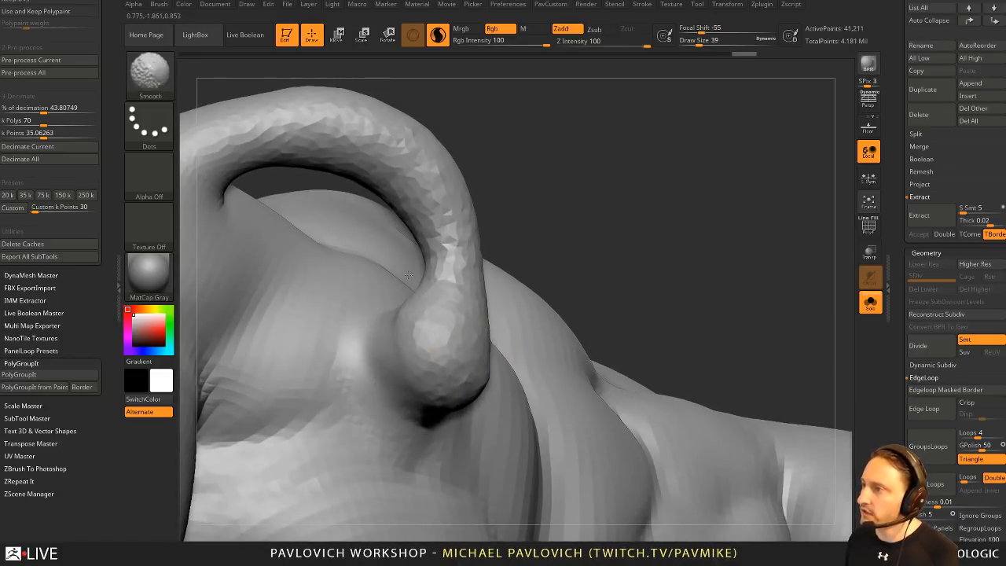
left_click_drag(408, 274, 406, 291)
mouse_move(506, 408)
left_mouse_down("alt")
mouse_move(496, 346)
mouse_move(585, 483)
left_mouse_up("alt")
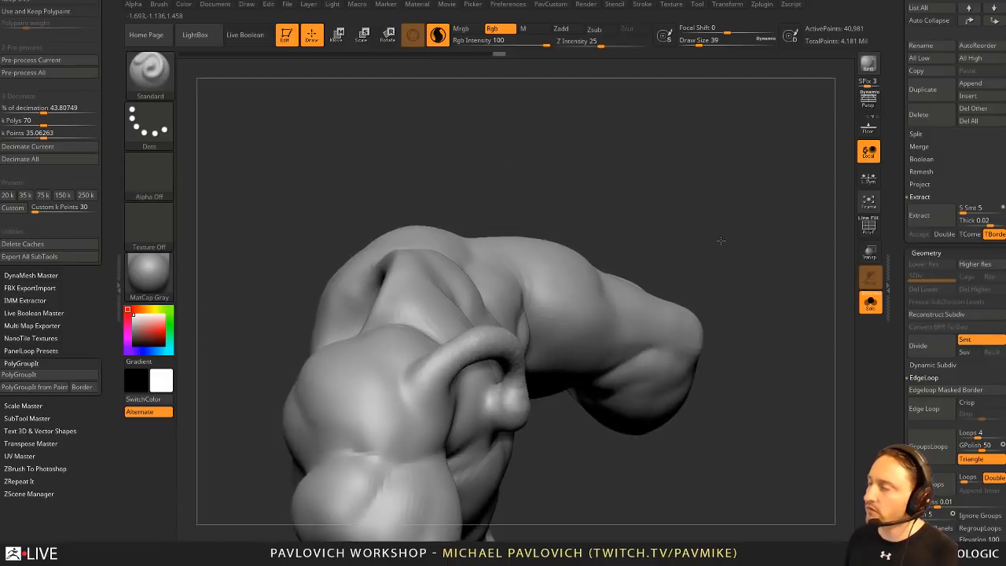
Step: Smooth the tendril's surface along its length and at both attachments from several angles at draw size 39
left_click_drag(721, 240, 550, 248)
left_click_drag(482, 295, 430, 356)
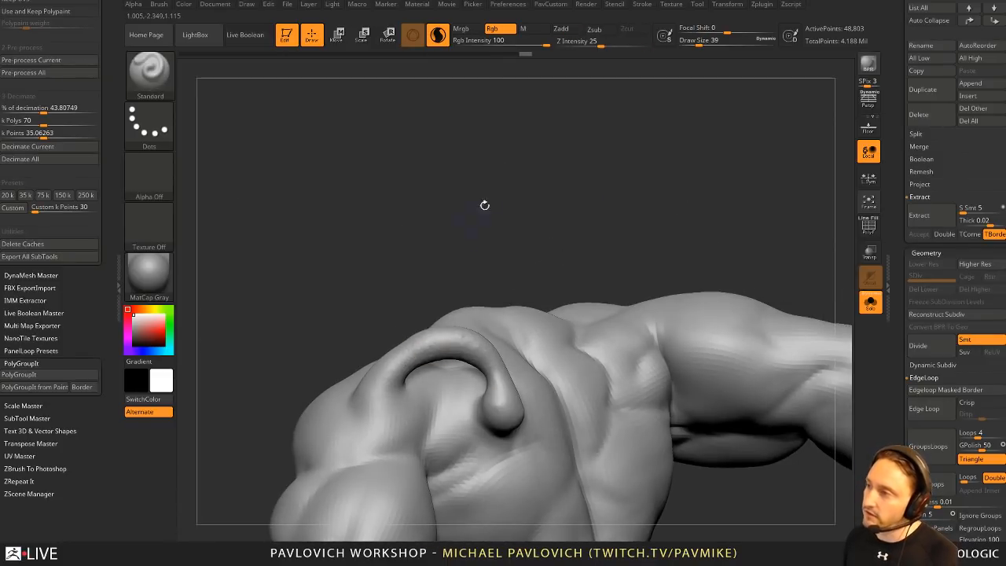
left_click_drag(483, 204, 407, 347)
left_click_drag(503, 330, 440, 267)
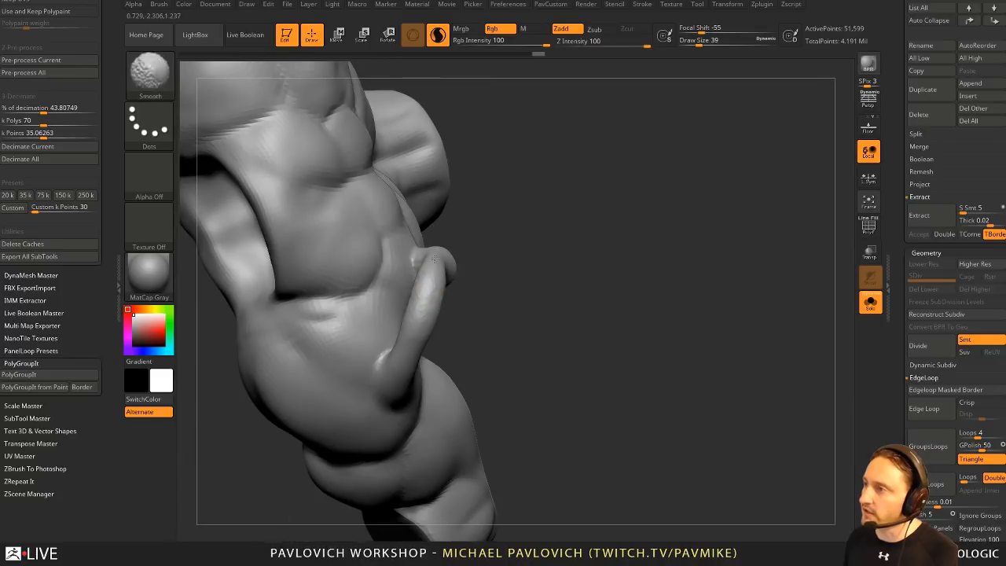
left_click_drag(503, 264, 578, 241)
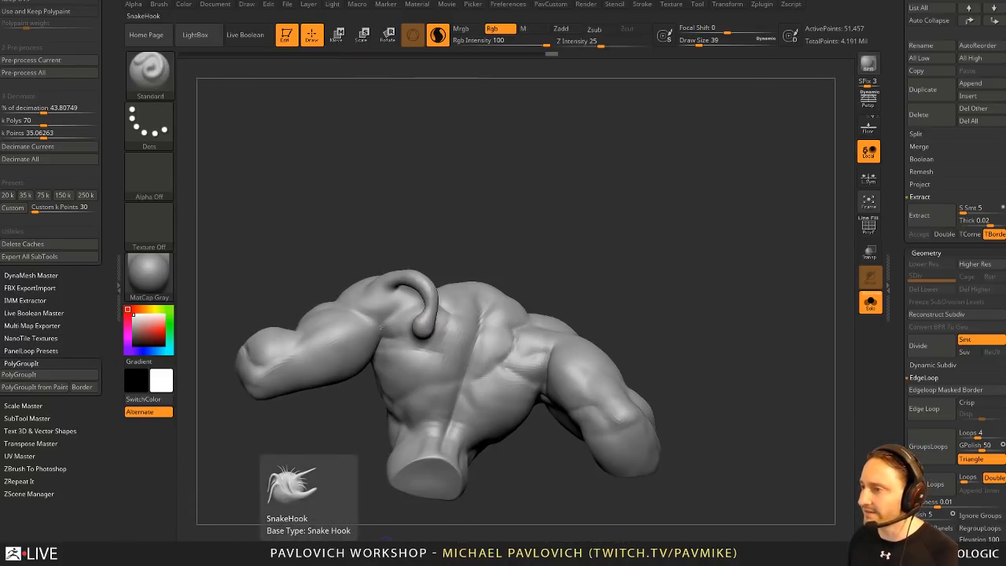
Step: Pull a second, pointed tendril out of the opposite shoulder with the SnakeHook brush at draw size 120
left_click(384, 546)
mouse_move(354, 495)
left_mouse_down()
mouse_move(582, 330)
mouse_move(731, 196)
mouse_move(657, 290)
left_mouse_up()
key("s")
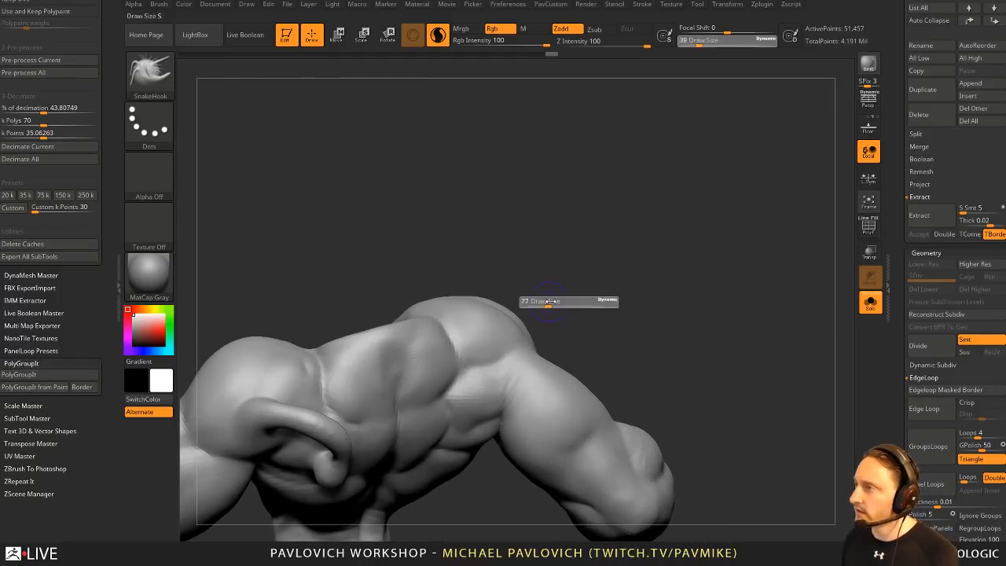
mouse_move(540, 302)
left_mouse_down()
mouse_move(525, 353)
mouse_move(532, 341)
mouse_move(600, 370)
left_mouse_up()
key("s")
key("ctrl+z")
key("bracketright")
left_click_drag(510, 362, 599, 361)
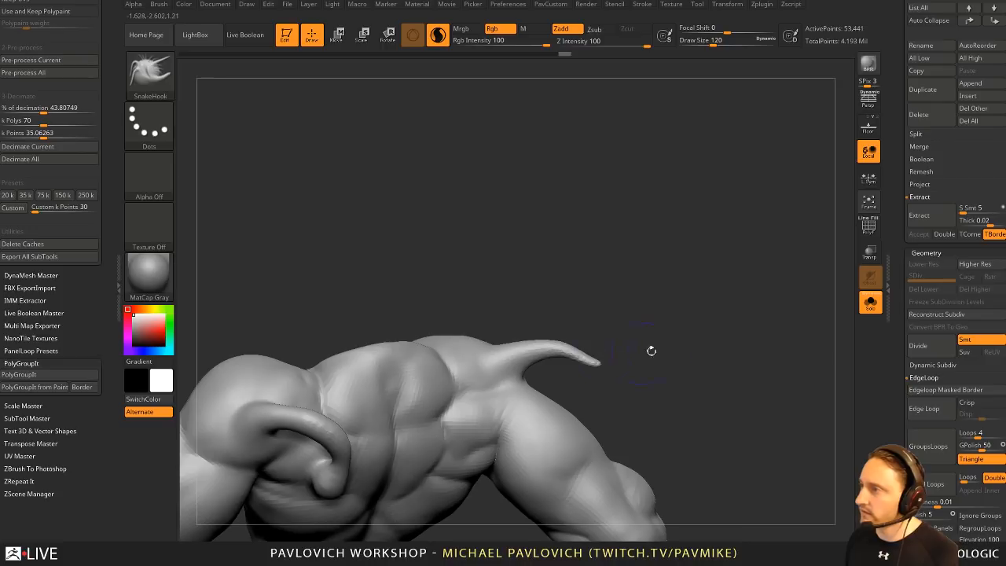
Step: Thicken and round the second tendril with the Inflat brush at draw size 120, then show the polyframe and reduce the draw size to 35
key("b")
key("i")
key("n")
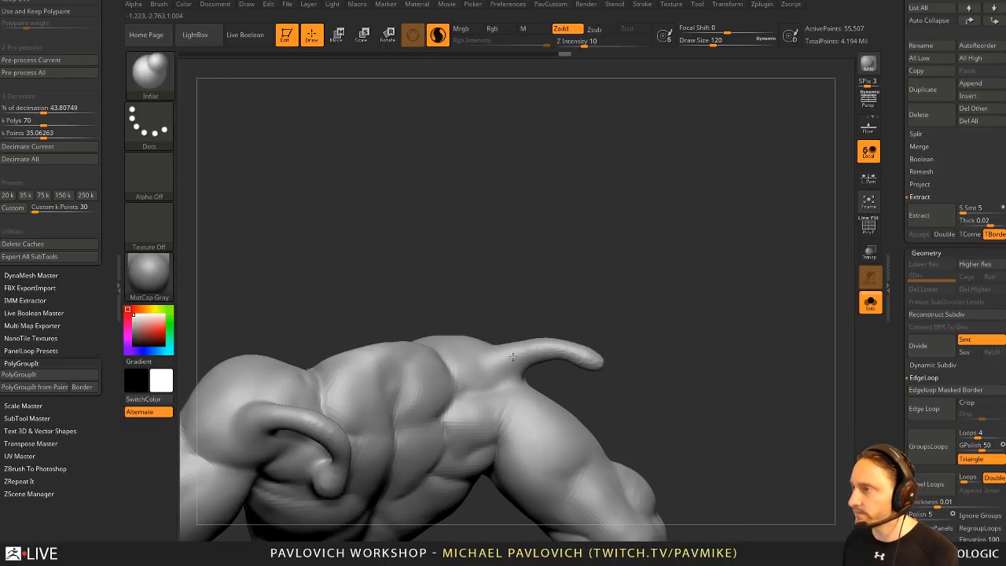
key("bracketleft")
key("bracketleft")
mouse_move(678, 336)
left_mouse_down()
mouse_move(636, 397)
mouse_move(681, 333)
mouse_move(605, 350)
mouse_move(626, 330)
mouse_move(632, 279)
mouse_move(666, 284)
left_mouse_up()
key("shift+f")
key("bracketleft")
key("bracketleft")
key("bracketleft")
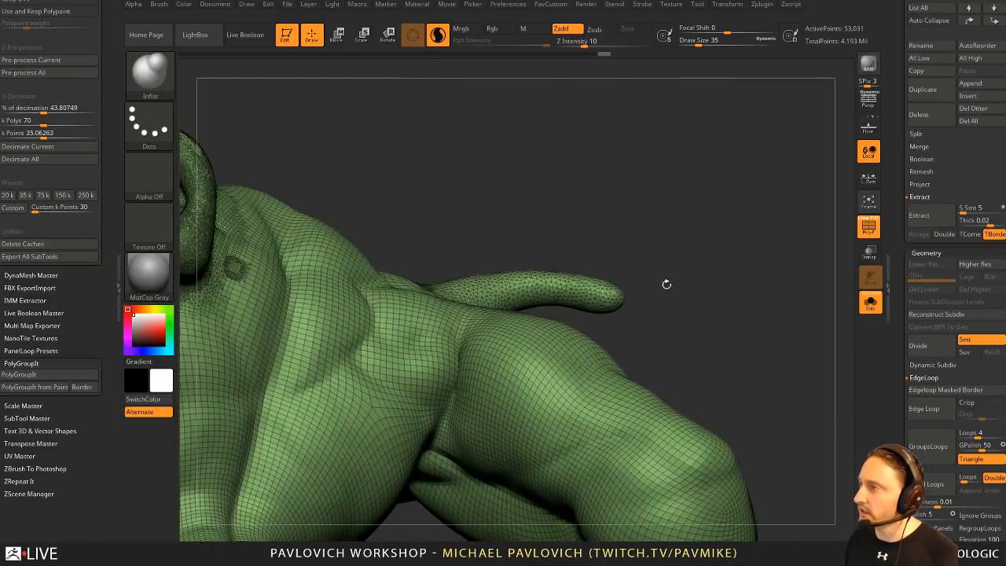
Step: Try to cut off the tip of the second tendril with the TrimCurve brush
left_click(151, 76, "ctrl+shift")
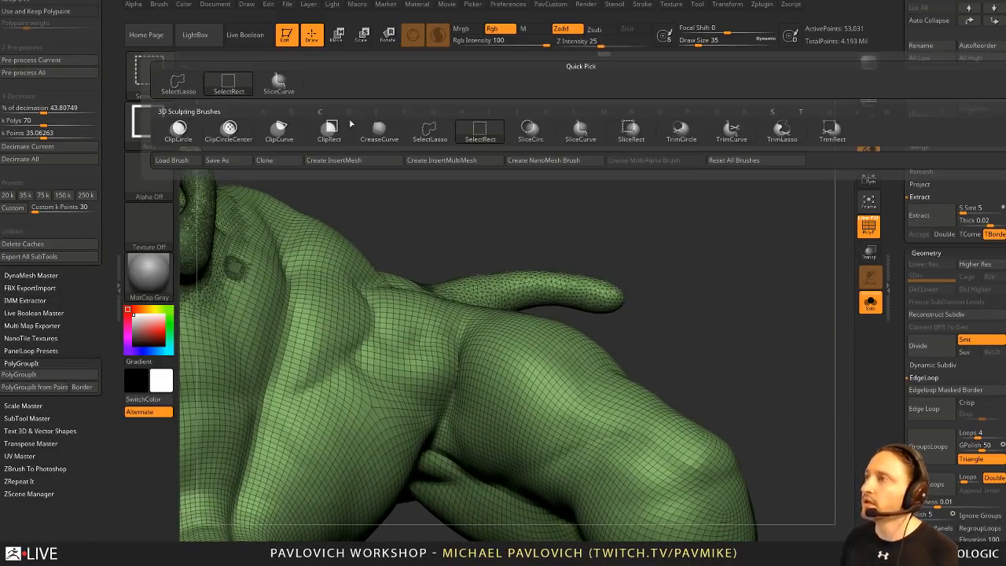
left_click(729, 137)
mouse_move(595, 191)
left_mouse_down("ctrl+shift")
mouse_move(597, 330)
mouse_move(747, 432)
mouse_move(759, 253)
mouse_move(701, 250)
left_mouse_up("ctrl+shift")
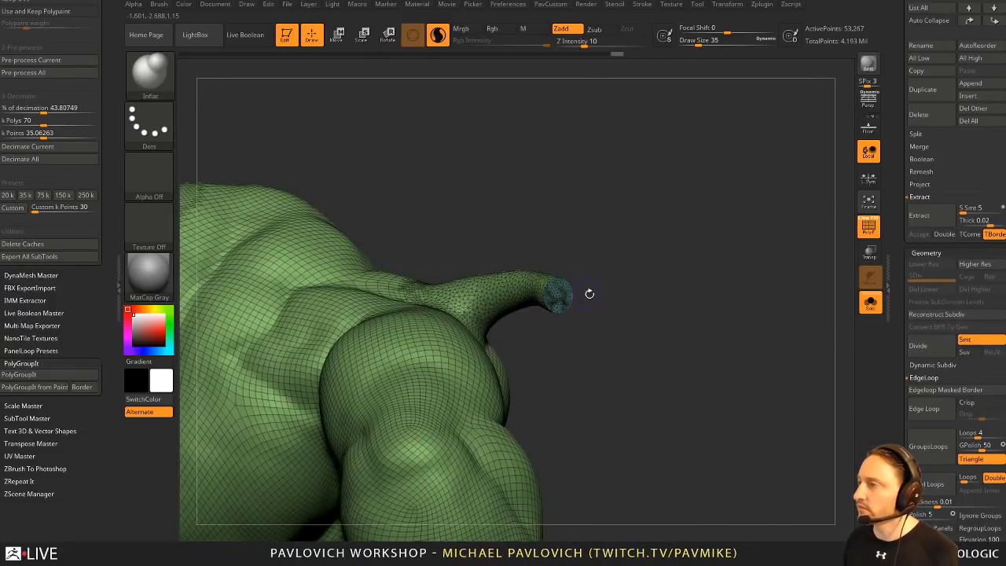
Step: Bend the tip of the second tendril downward with the Move brush at draw size 74
mouse_move(589, 293)
left_mouse_down()
mouse_move(637, 310)
mouse_move(651, 295)
mouse_move(633, 320)
mouse_move(601, 317)
mouse_move(591, 329)
mouse_move(821, 330)
left_mouse_up()
key("s")
left_click(601, 340)
key("b")
key("m")
key("v")
left_click_drag(648, 326, 641, 321)
left_click_drag(682, 260, 730, 262)
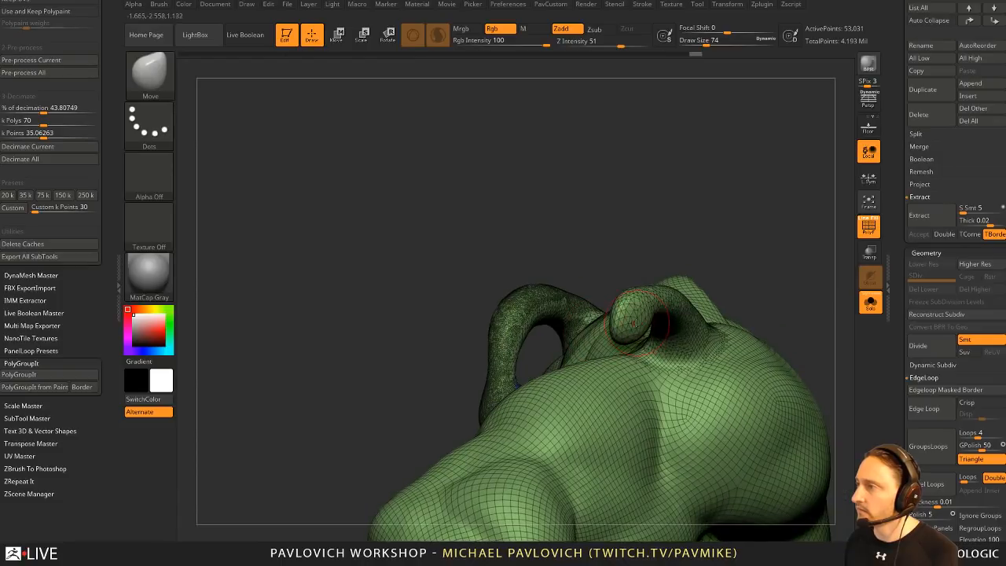
left_click_drag(634, 325, 631, 317)
Step: Refine the downward hook of the second tendril's tip with the Move brush from several angles, undoing the last change
mouse_move(701, 246)
left_mouse_down()
mouse_move(723, 255)
mouse_move(669, 269)
left_mouse_up()
left_click_drag(611, 314, 599, 320)
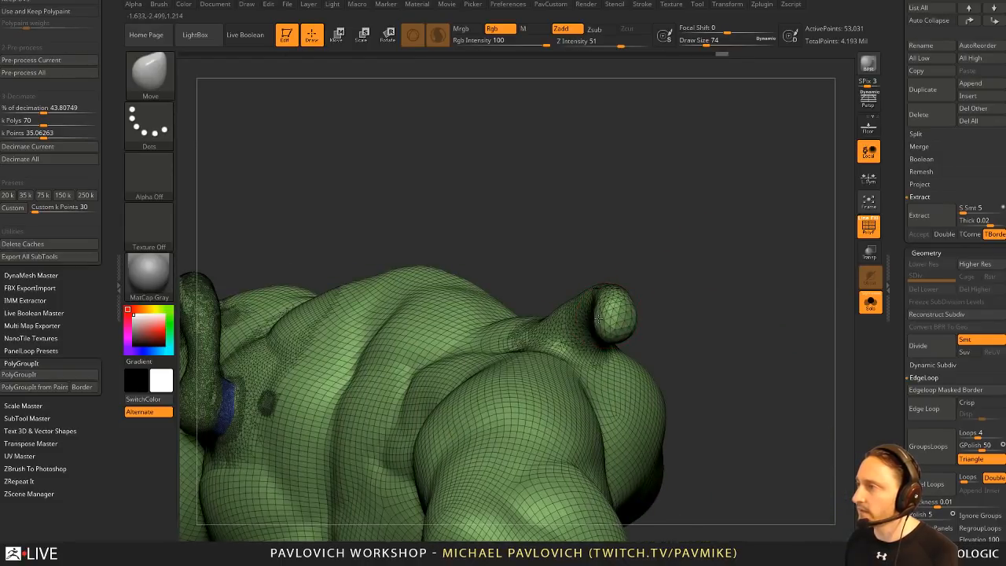
left_click_drag(652, 297, 632, 316)
left_click_drag(668, 302, 737, 300)
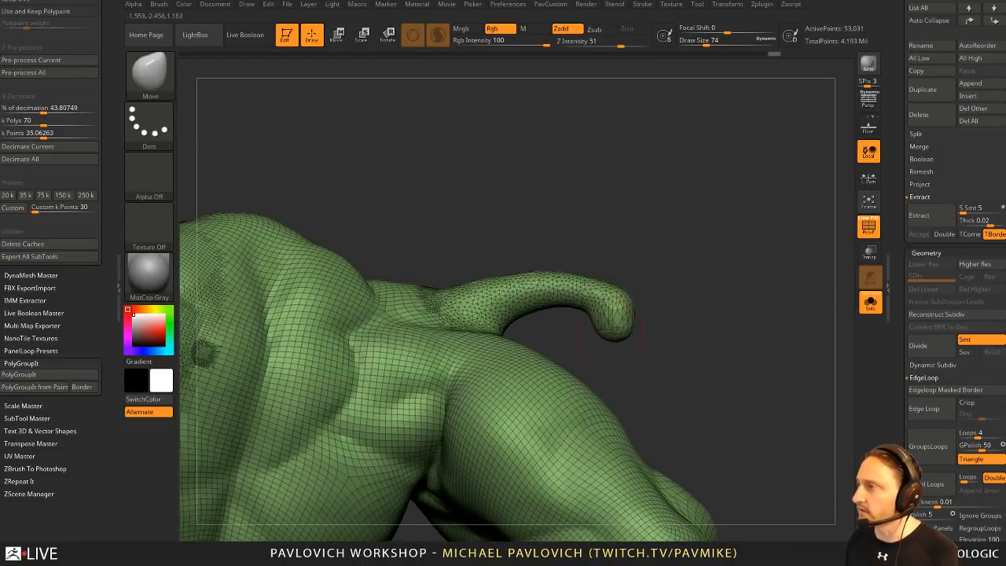
left_click_drag(599, 328, 619, 314)
mouse_move(662, 320)
left_mouse_down()
mouse_move(698, 348)
mouse_move(699, 333)
mouse_move(582, 325)
left_mouse_up()
key("ctrl+z")
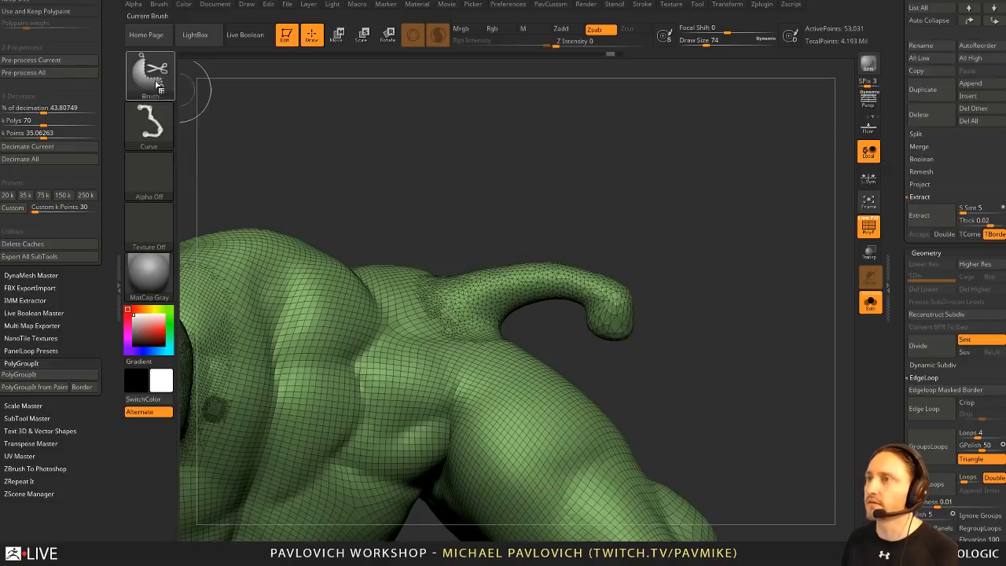
Step: Isolate the second tendril's end with SelectLasso, slice a separate polygroup across its tip with SliceCurve, and show the whole torso again
left_click(153, 77, "ctrl+shift")
left_click(177, 83)
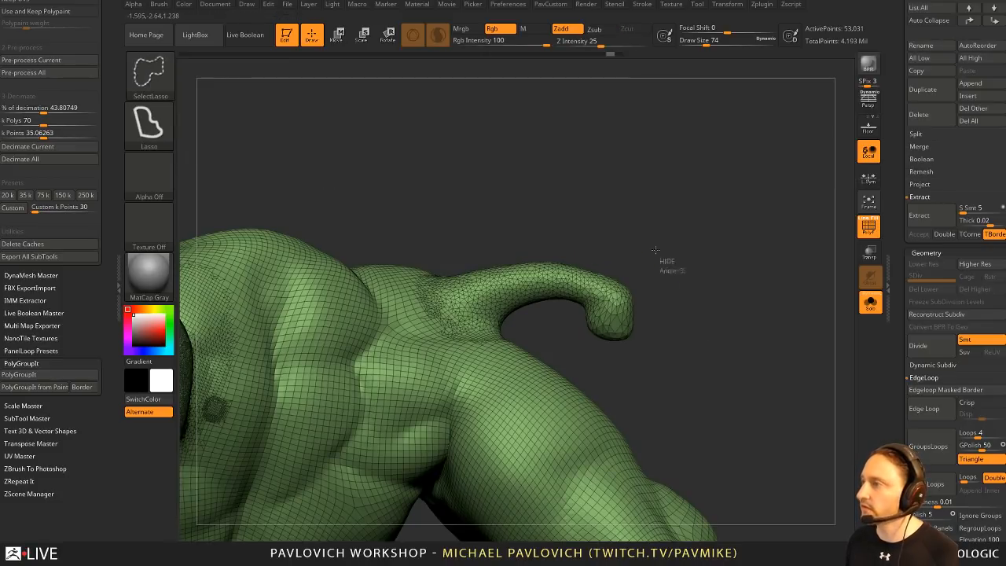
left_click_drag(665, 260, 696, 382, "ctrl+shift")
left_click(152, 77, "ctrl+shift")
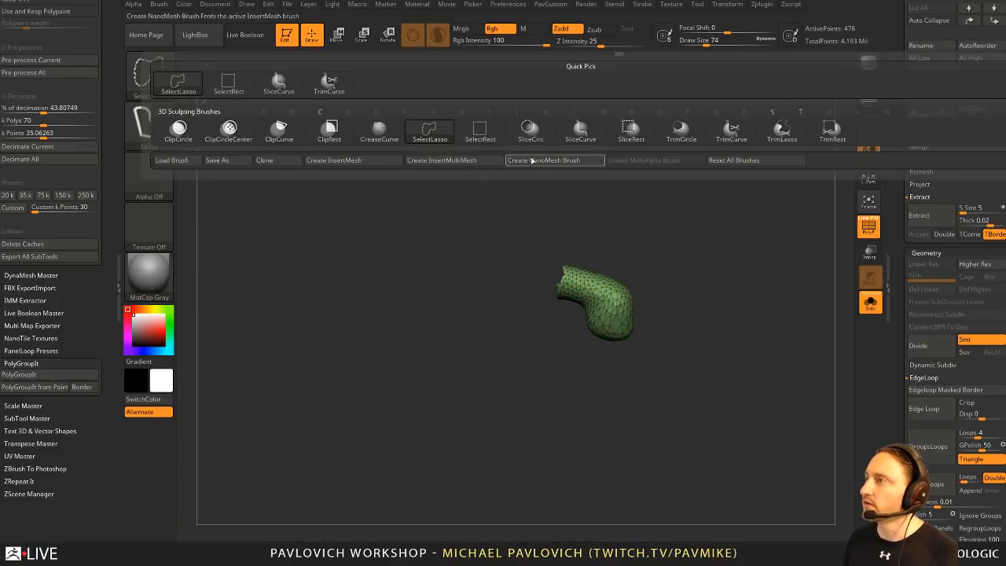
left_click(599, 144)
left_click_drag(731, 375, 567, 311, "ctrl+shift")
left_click(712, 298, "ctrl+shift")
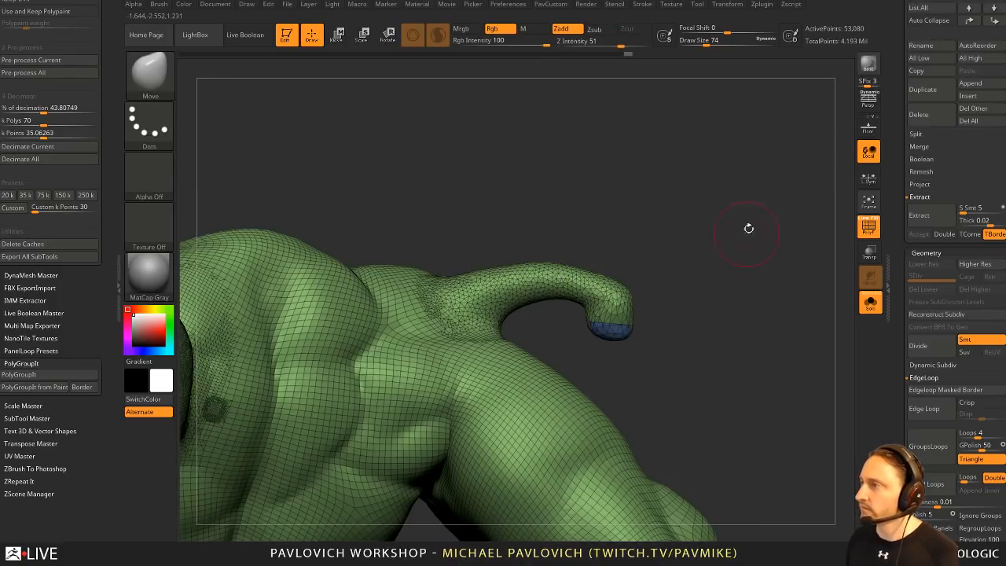
Step: Hide the sliced tip polygroup, delete the hidden geometry and close the resulting hole
left_click(620, 307, "ctrl+shift")
key("space")
left_click(744, 229)
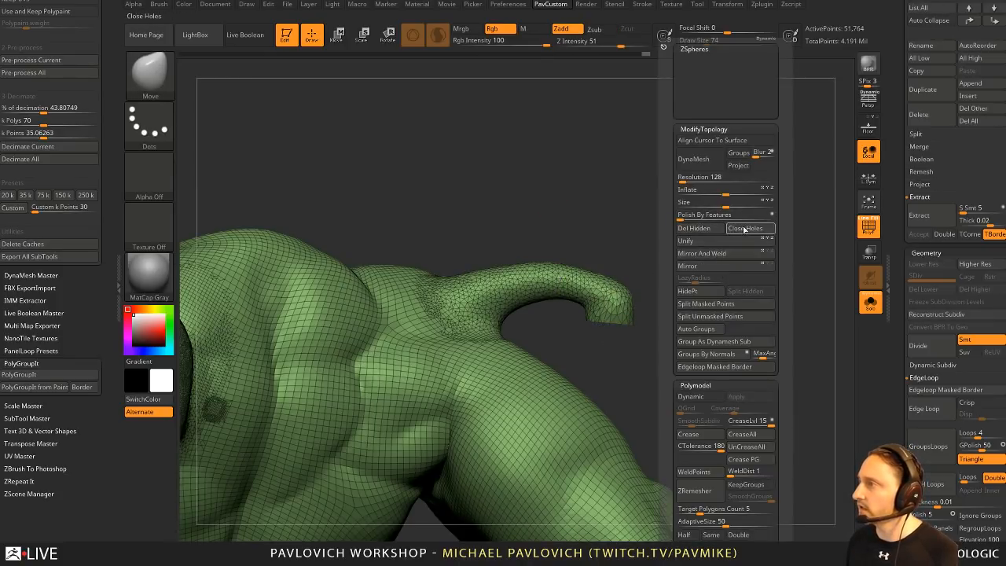
Step: Mask a round spot on the upper arm beneath the tendril's tip and turn it into its own polygroup
mouse_move(810, 228)
left_mouse_down()
mouse_move(693, 155)
mouse_move(711, 277)
mouse_move(664, 372)
mouse_move(631, 388)
left_mouse_up()
key("ctrl")
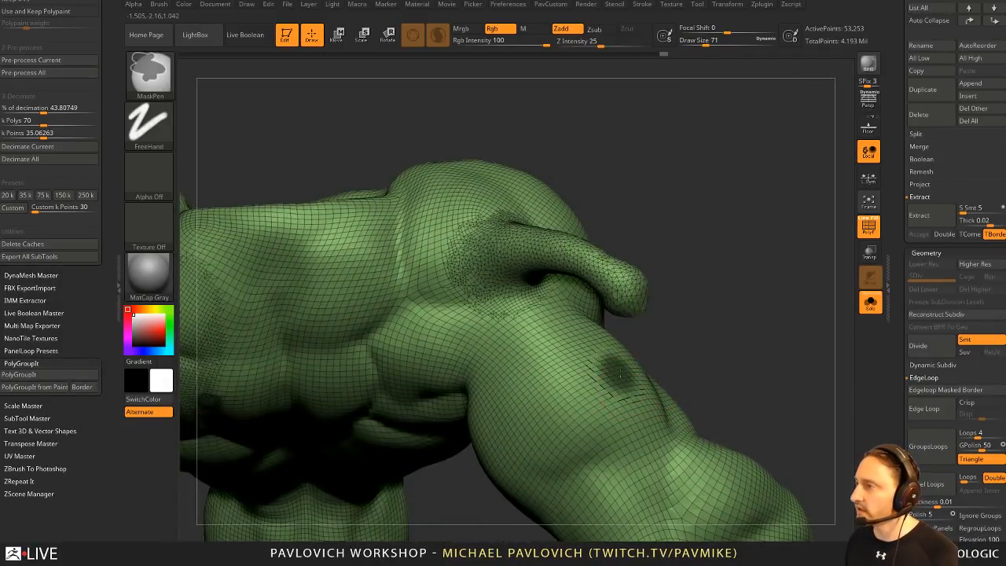
left_click(616, 371, "ctrl")
left_click_drag(690, 373, 699, 275)
Step: Hide the tendril's end cap and the round arm polygroup with SelectRect, and delete the hidden geometry
left_click(624, 319, "ctrl+shift")
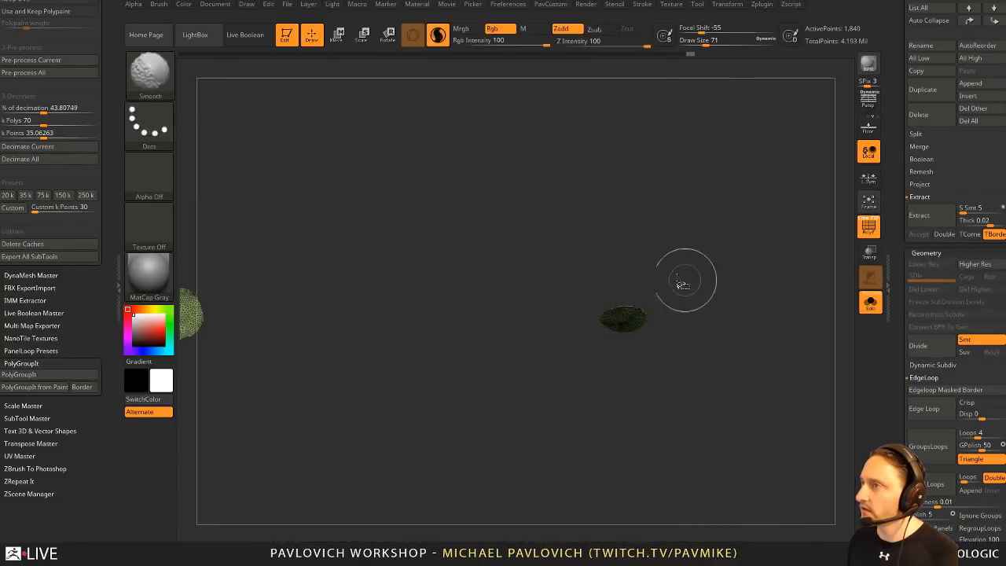
left_click(150, 74, "ctrl+shift")
left_click(227, 84, "ctrl+shift")
mouse_move(729, 252)
left_mouse_down("ctrl+shift")
mouse_move(750, 269)
mouse_move(730, 358)
left_mouse_up("ctrl+shift")
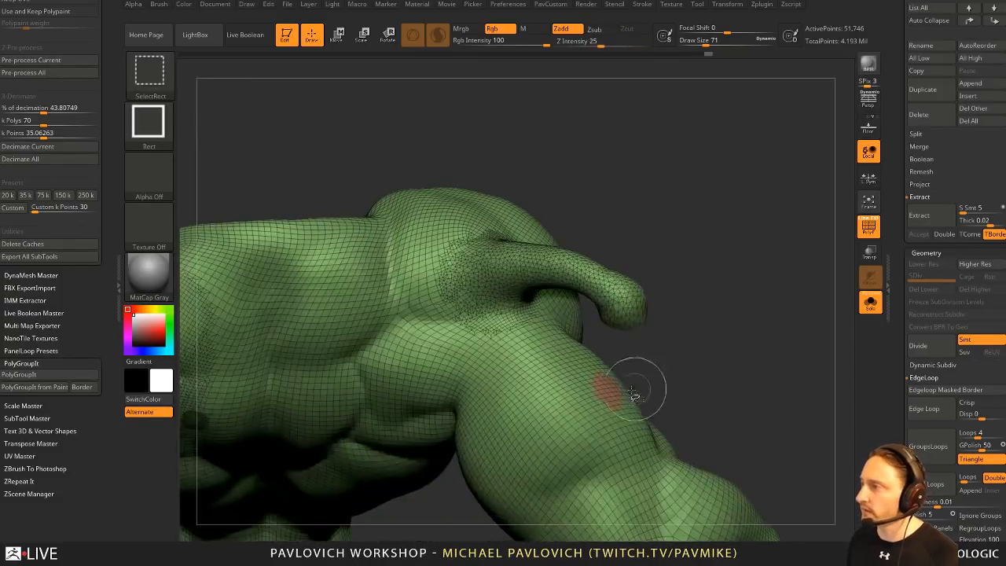
left_click(610, 390, "ctrl+shift")
key("3")
left_click(719, 228)
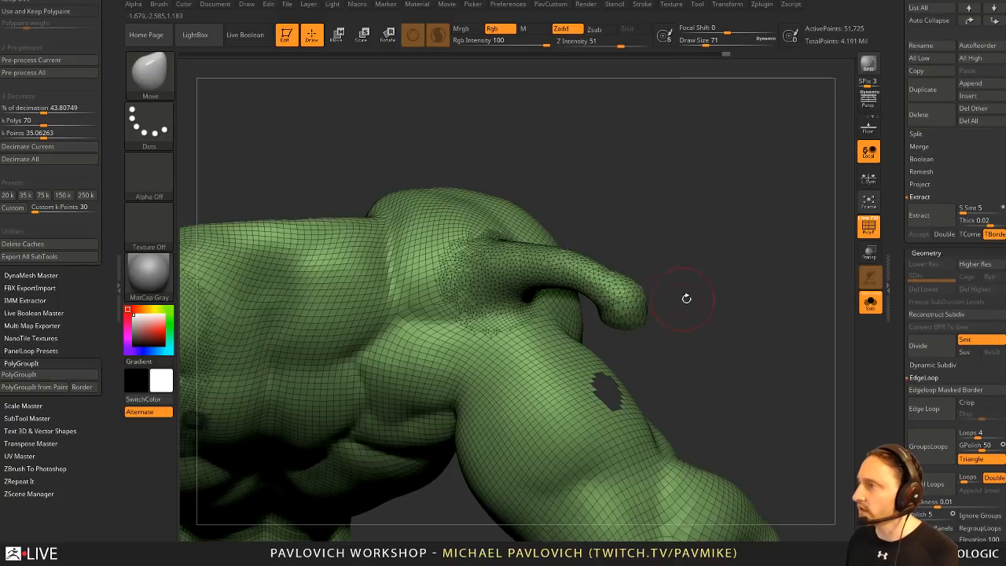
Step: Bridge the opening at the tendril's tip to the hole in the upper arm with the CurveBridge brush
mouse_move(685, 294)
left_mouse_down()
mouse_move(722, 302)
mouse_move(676, 299)
mouse_move(677, 346)
left_mouse_up()
key("b")
left_click(913, 333)
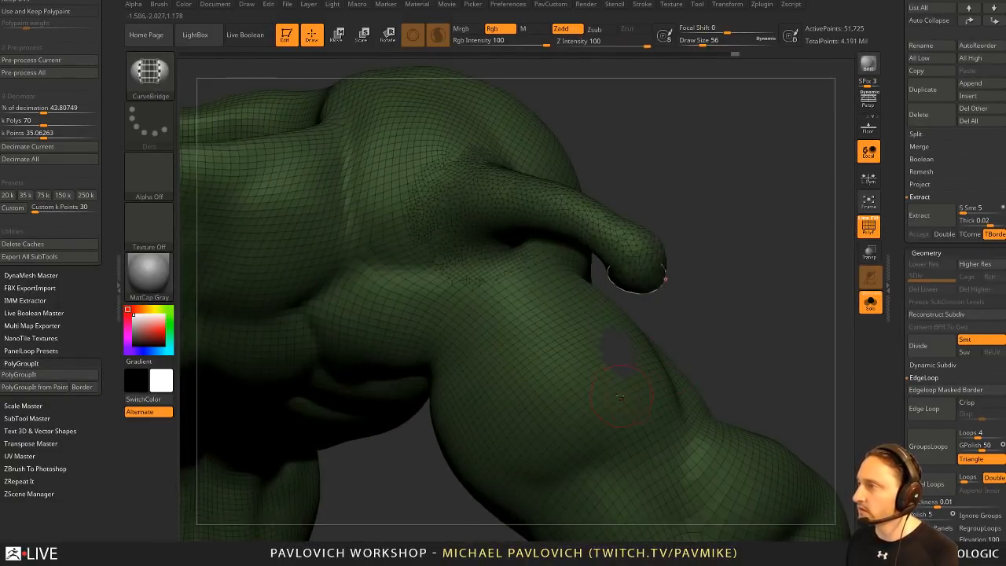
mouse_move(768, 328)
left_mouse_down()
mouse_move(777, 283)
mouse_move(769, 323)
left_mouse_up()
Step: Smooth the bridge and its joints with the arm and tendril at draw size 41, and turn off the wireframe display
left_click_drag(604, 346, 627, 382, "shift")
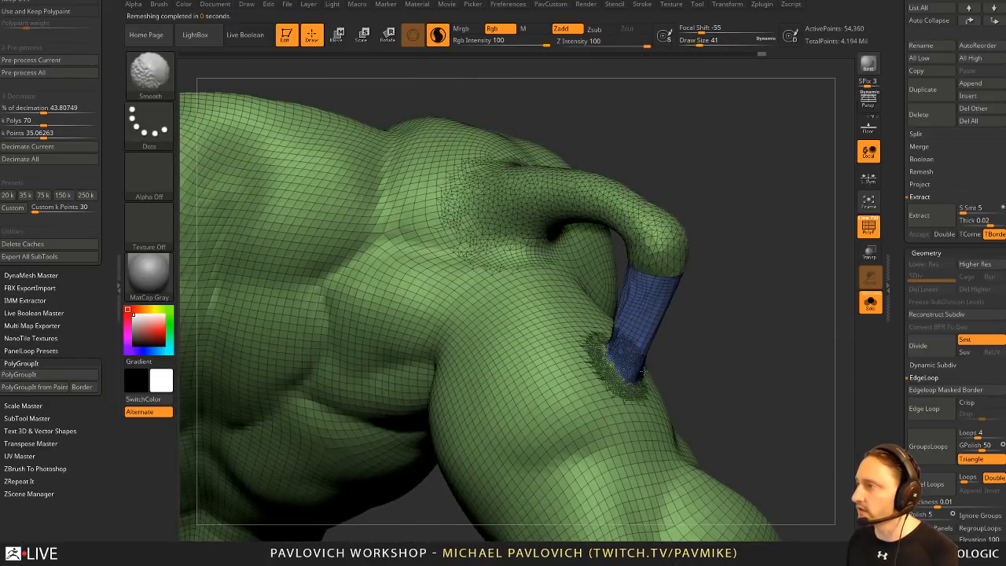
left_click_drag(727, 334, 535, 334)
mouse_move(651, 363)
left_mouse_down("shift")
mouse_move(647, 334)
mouse_move(591, 271)
left_mouse_up("shift")
left_click_drag(519, 283, 696, 267)
mouse_move(750, 303)
left_mouse_down()
mouse_move(711, 314)
mouse_move(707, 307)
left_mouse_up()
key("shift+f")
mouse_move(766, 338)
left_mouse_down("alt")
mouse_move(765, 276)
mouse_move(633, 268)
mouse_move(763, 259)
left_mouse_up("alt")
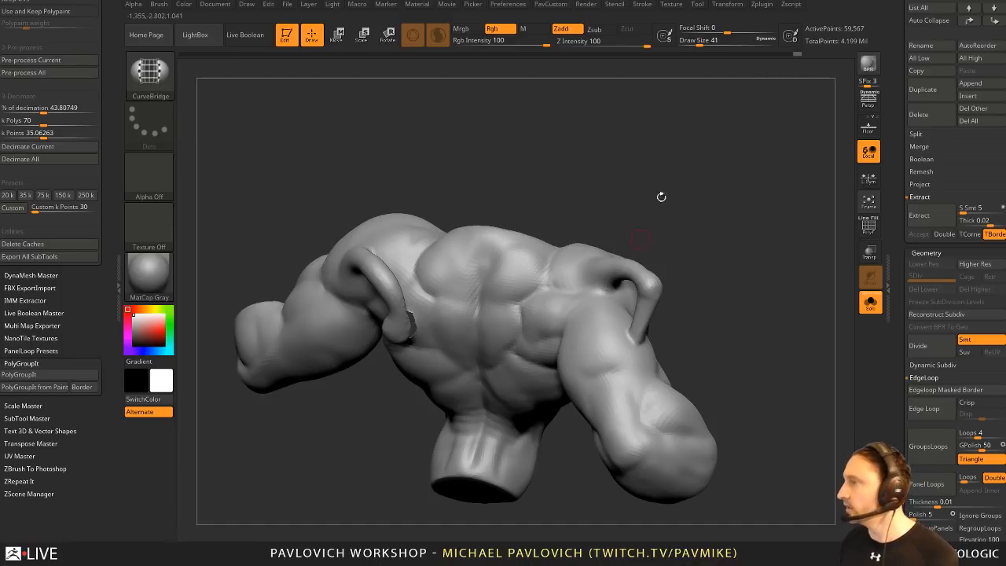
Step: Turn off Solo mode and delete the Earthwormjim005 torso subtool
left_click(869, 302)
left_click_drag(648, 159, 793, 173)
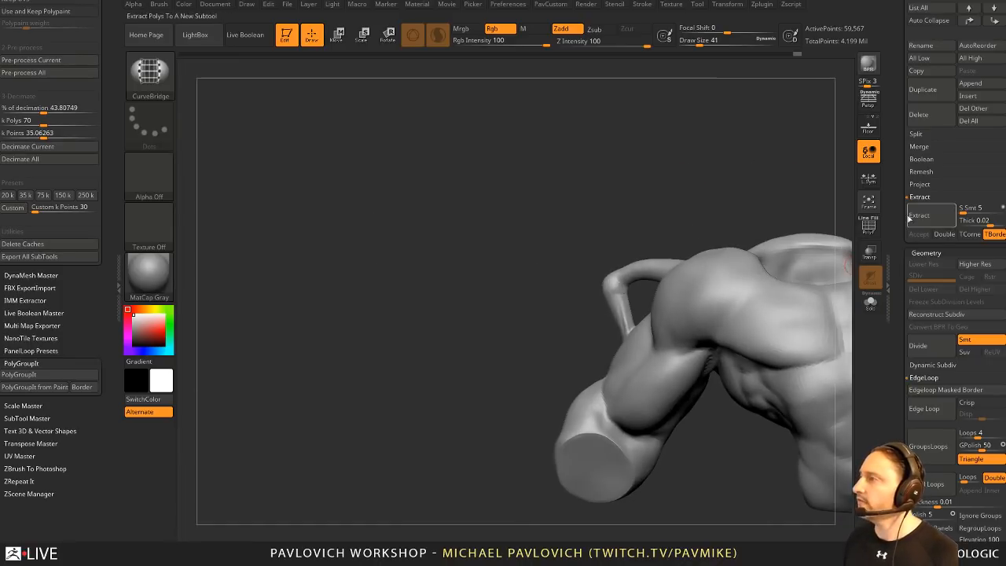
left_click_drag(896, 224, 892, 439)
key("f")
scroll(954, 354, "down", 5)
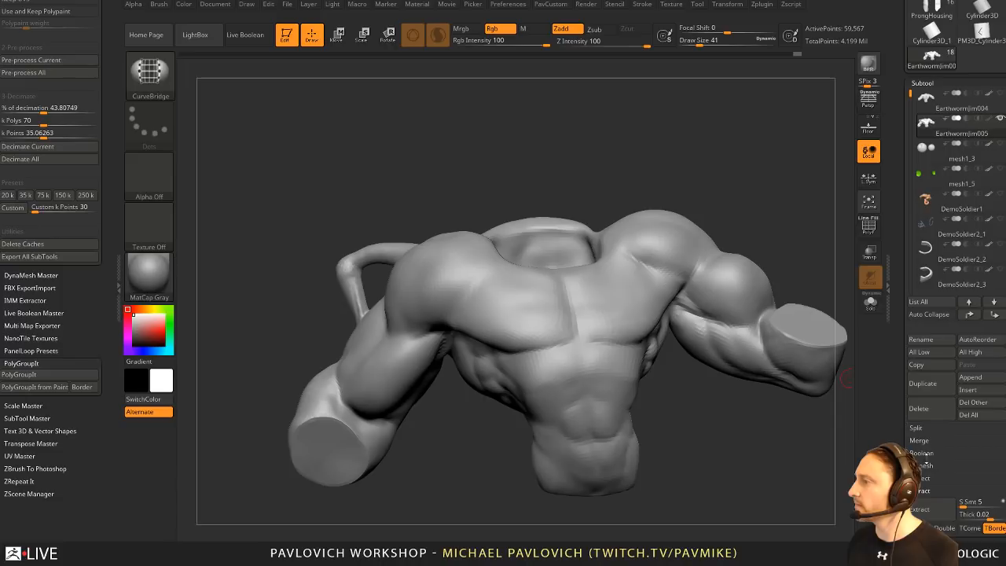
left_click(918, 408)
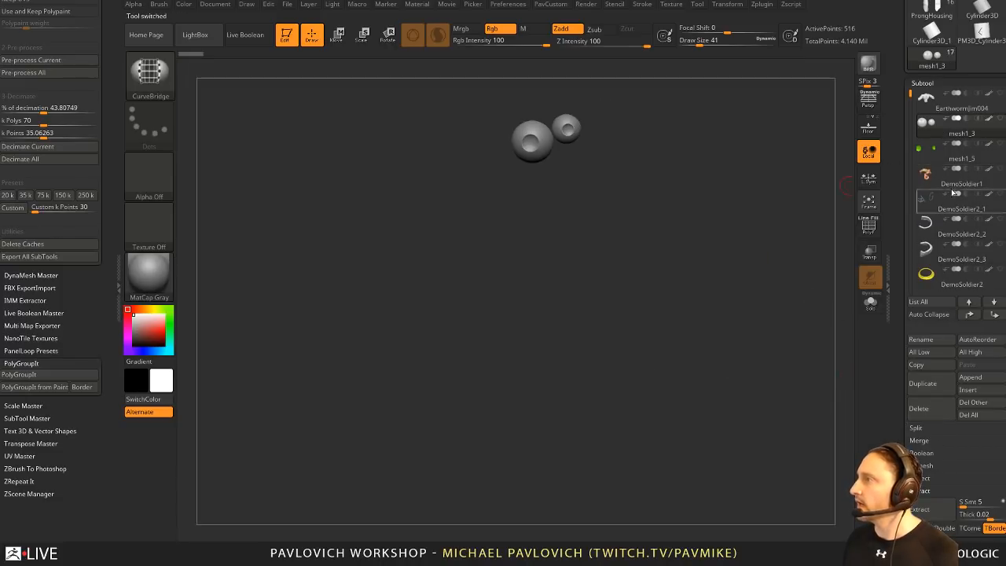
Step: Select the DemoSoldier1 worm head subtool and make it and the DemoSoldier2_1 rings visible
left_click(956, 185)
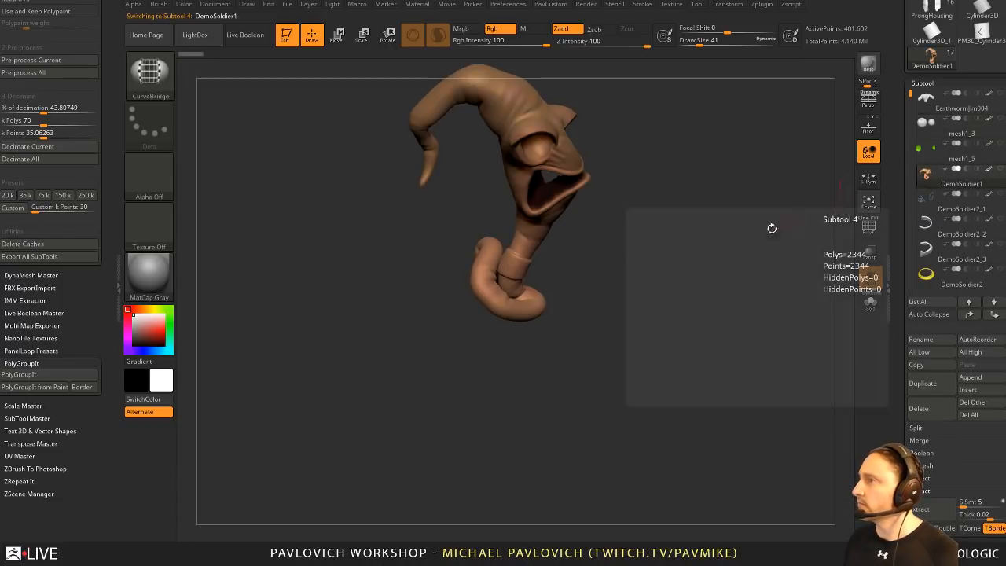
left_click_drag(770, 227, 758, 338)
left_click(868, 227)
left_click_drag(744, 253, 822, 233)
left_click(1000, 195)
left_click(1000, 170)
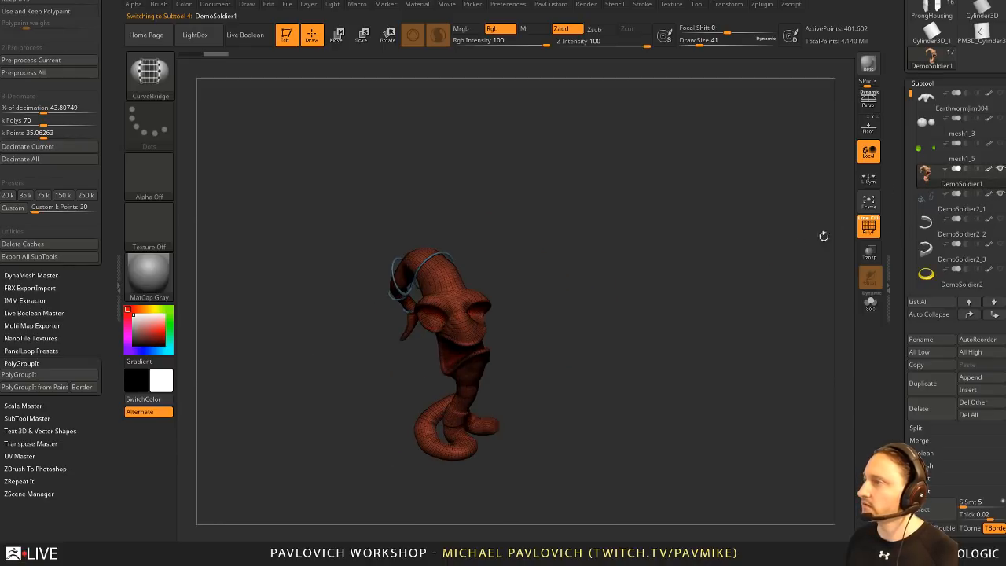
left_click(868, 232)
Step: Examine the rings around the curled tip of the worm head from several angles
left_click_drag(743, 256, 764, 241)
mouse_move(765, 241)
left_mouse_down("alt")
mouse_move(785, 286)
mouse_move(547, 310)
mouse_move(455, 519)
left_mouse_up("alt")
key("1")
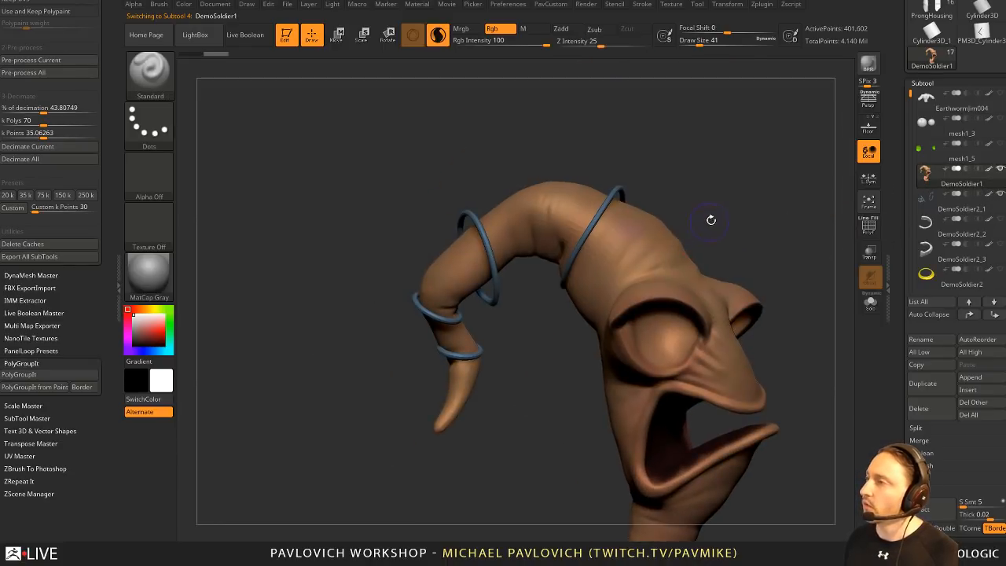
left_click_drag(712, 211, 496, 372)
left_click_drag(718, 244, 706, 228, "alt")
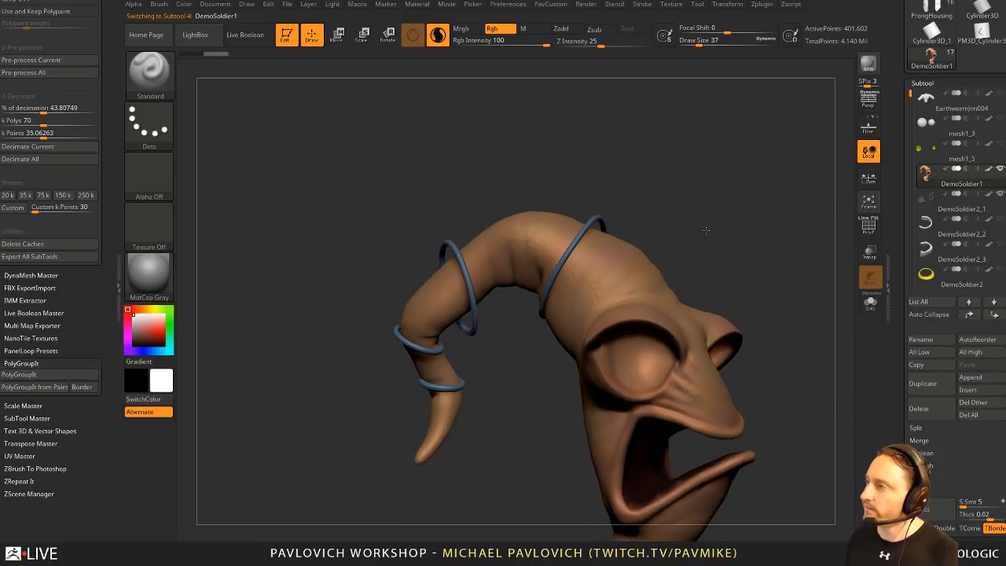
key("s")
left_click(705, 227)
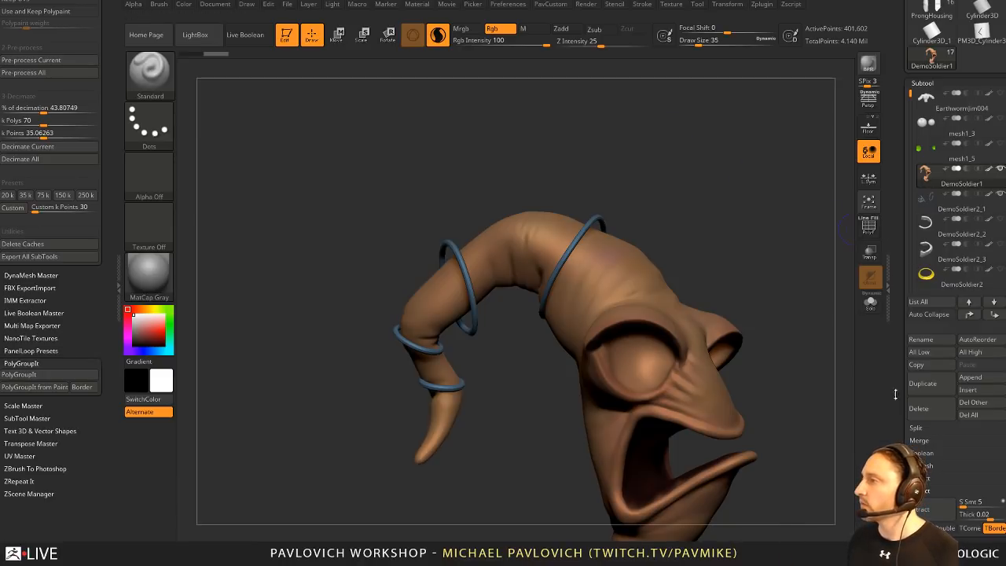
Step: Duplicate the DemoSoldier1 worm head and isolate the copy with Solo and the polygroup wireframe display on
left_click(940, 384)
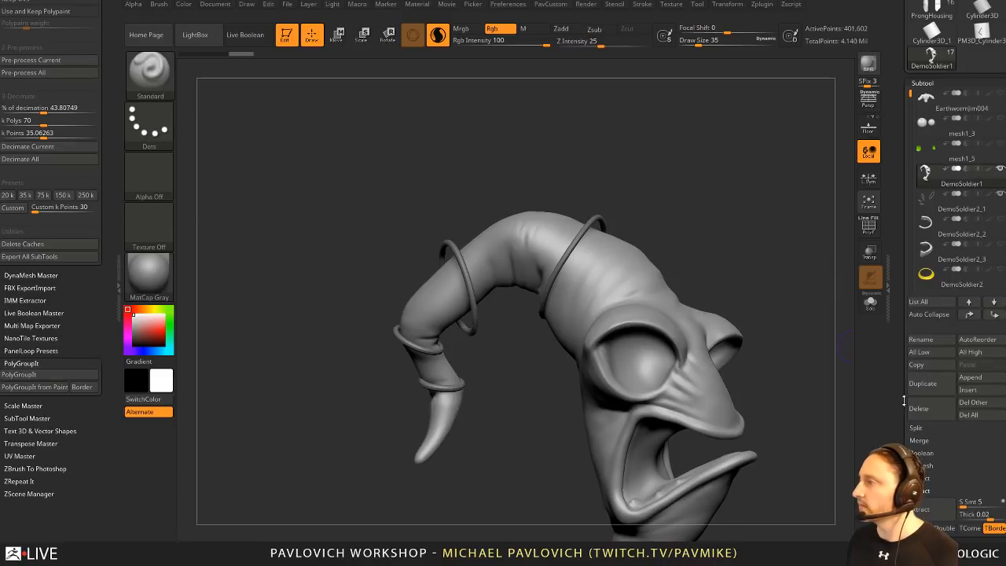
left_click(870, 303)
key("shift+f")
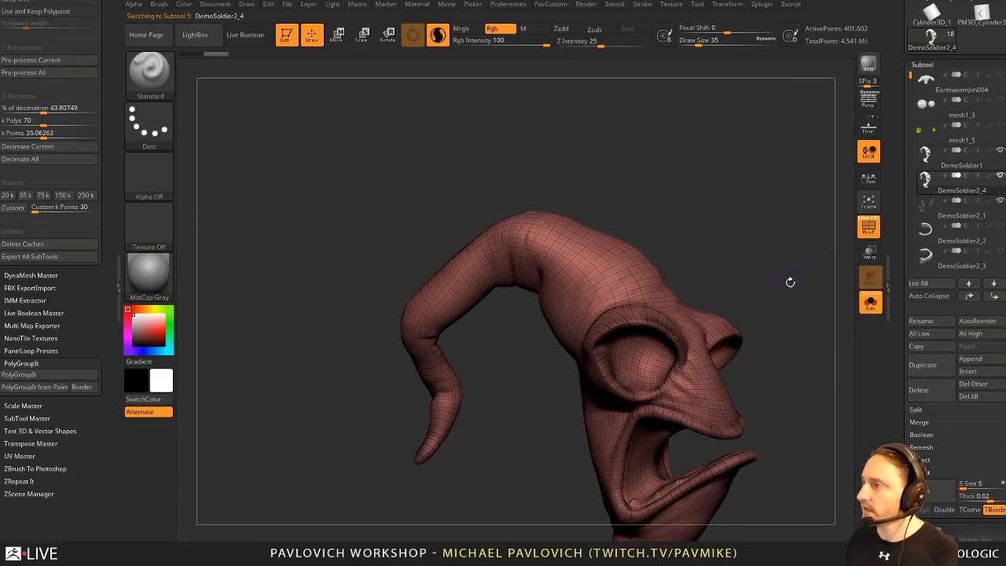
left_click_drag(791, 281, 718, 274)
Step: Set up the SliceCurve brush with BRadius at draw size 17 and try to slice across the head's curled tip
left_click(150, 70, "ctrl+shift")
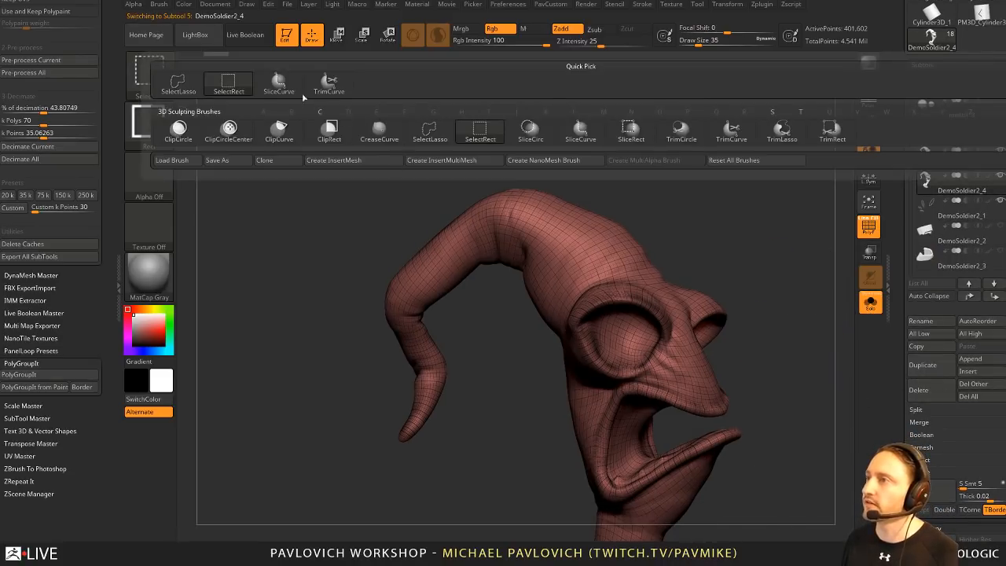
left_click(595, 141)
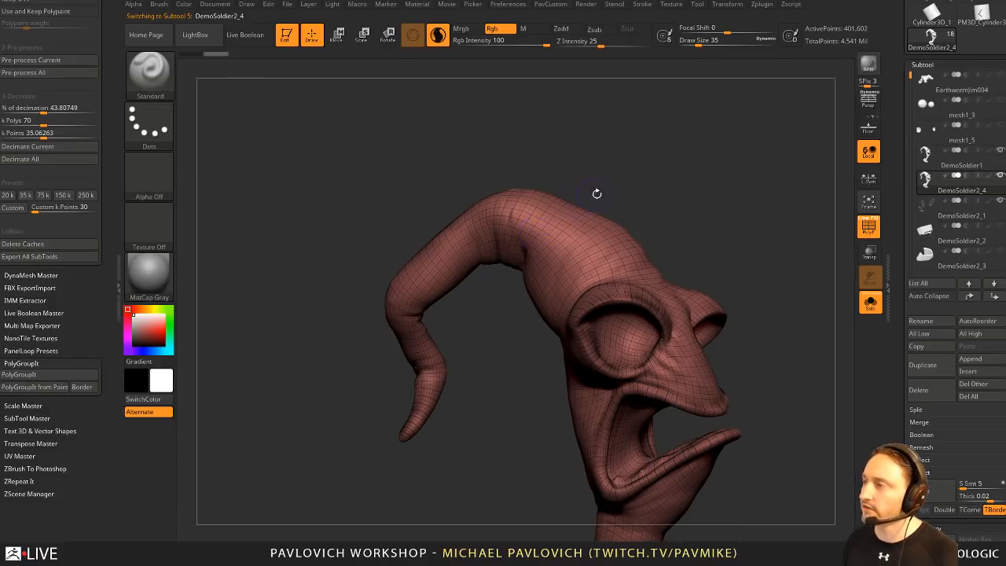
right_click(617, 143, "ctrl+shift")
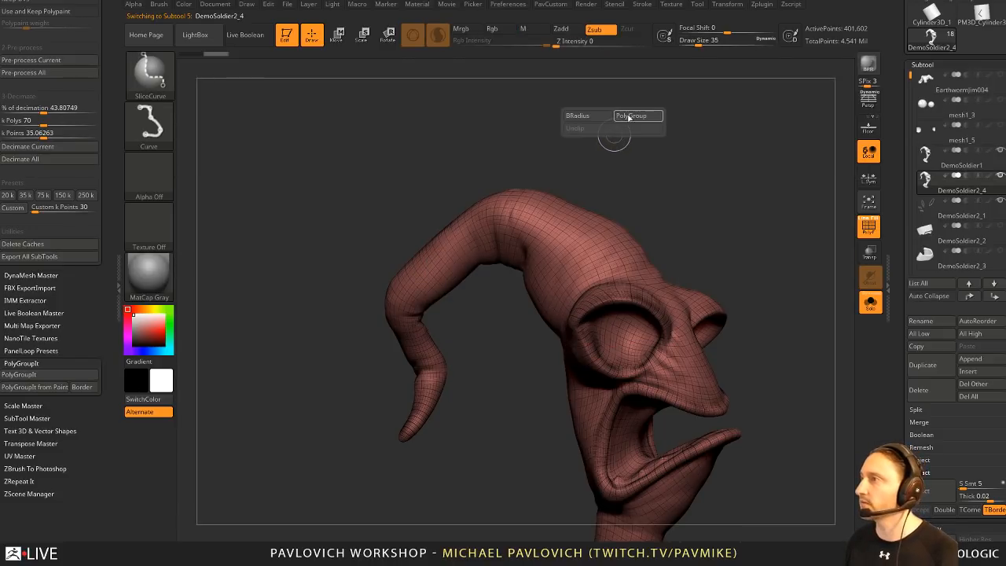
left_click(596, 118, "ctrl+shift")
key("s")
left_click_drag(525, 215, 519, 216)
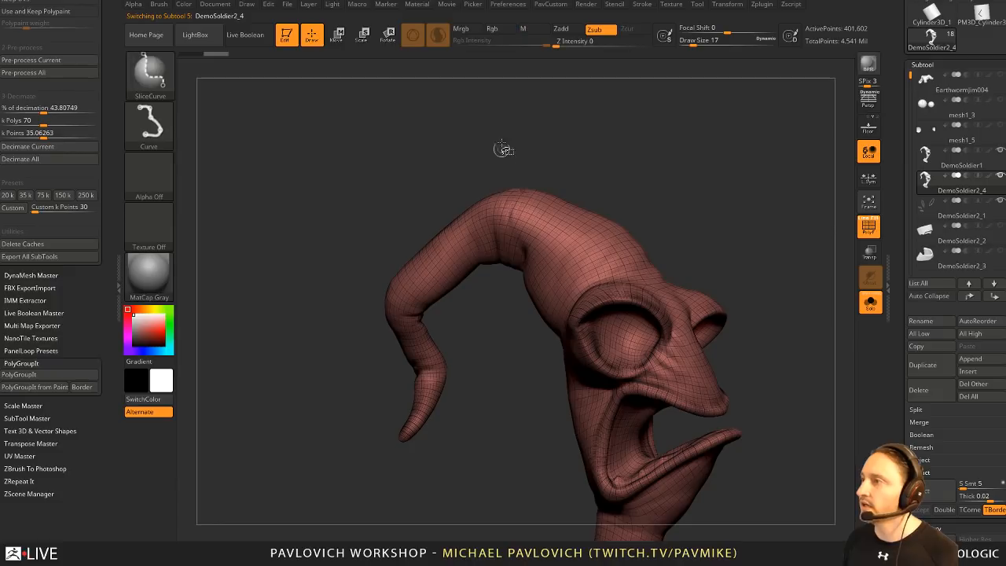
left_click_drag(503, 149, 511, 538, "ctrl+shift")
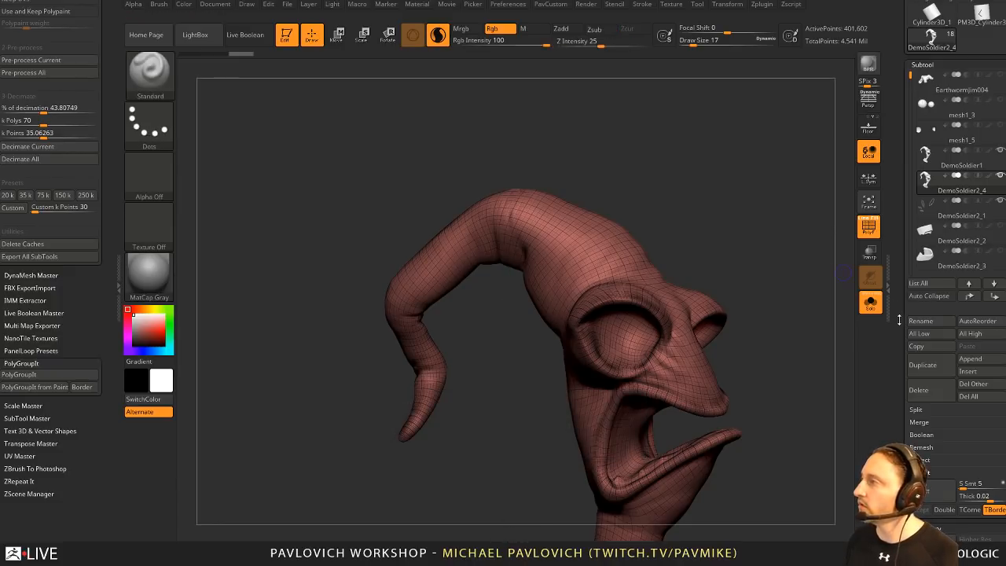
Step: Switch the duplicated head to a lower subdivision level and delete its higher and lower levels
left_click_drag(898, 321, 899, 197)
mouse_move(905, 370)
left_mouse_down()
mouse_move(903, 255)
mouse_move(906, 369)
left_mouse_up()
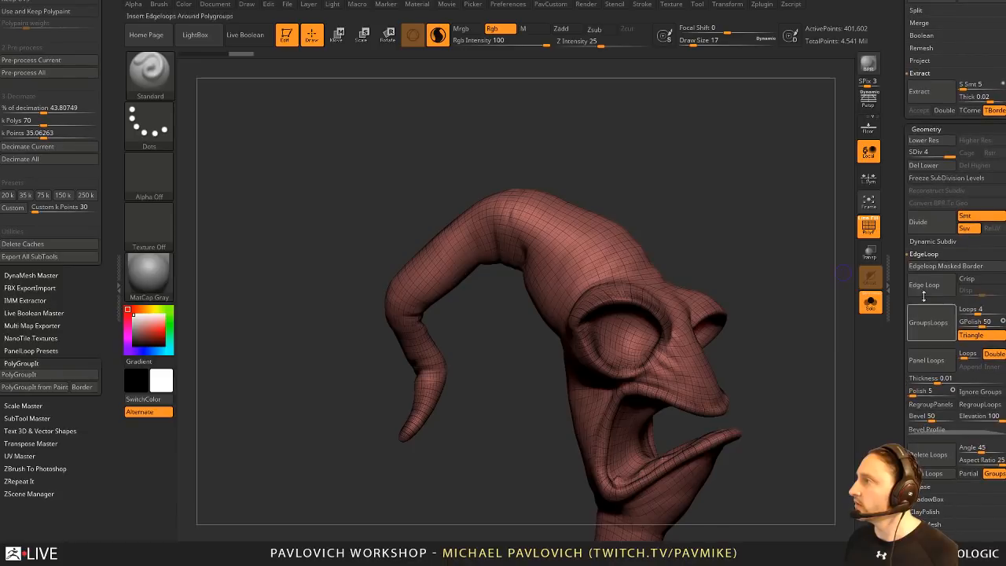
left_click(937, 156)
left_click(970, 166)
left_click(930, 165)
Step: Slice three narrow polygroup bands across the head's curled tip with SliceCurve, one at each ring position
left_click_drag(488, 118, 523, 540, "ctrl+shift")
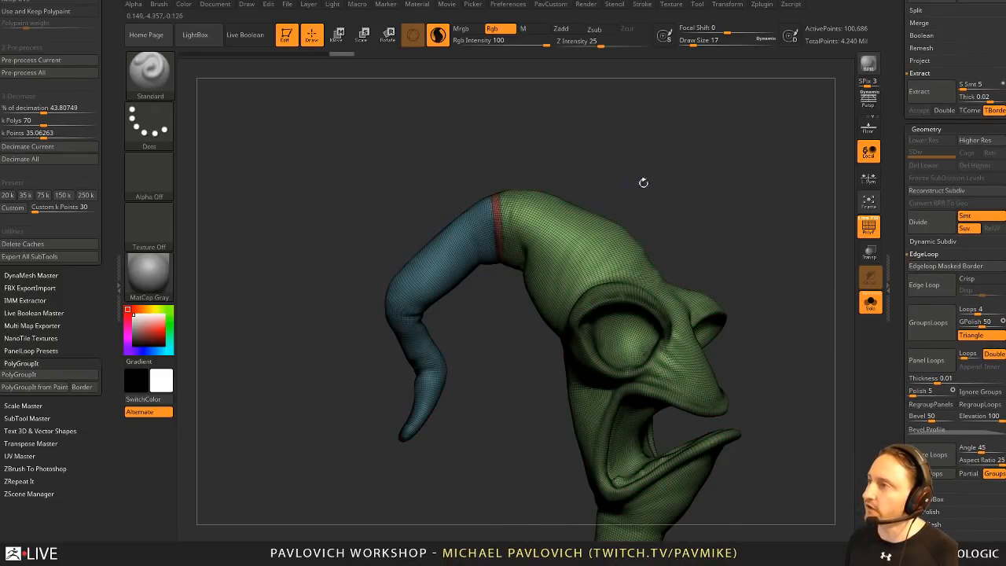
mouse_move(642, 181)
left_mouse_down()
mouse_move(702, 183)
mouse_move(657, 168)
left_mouse_up()
left_click_drag(414, 182, 559, 360, "ctrl+shift")
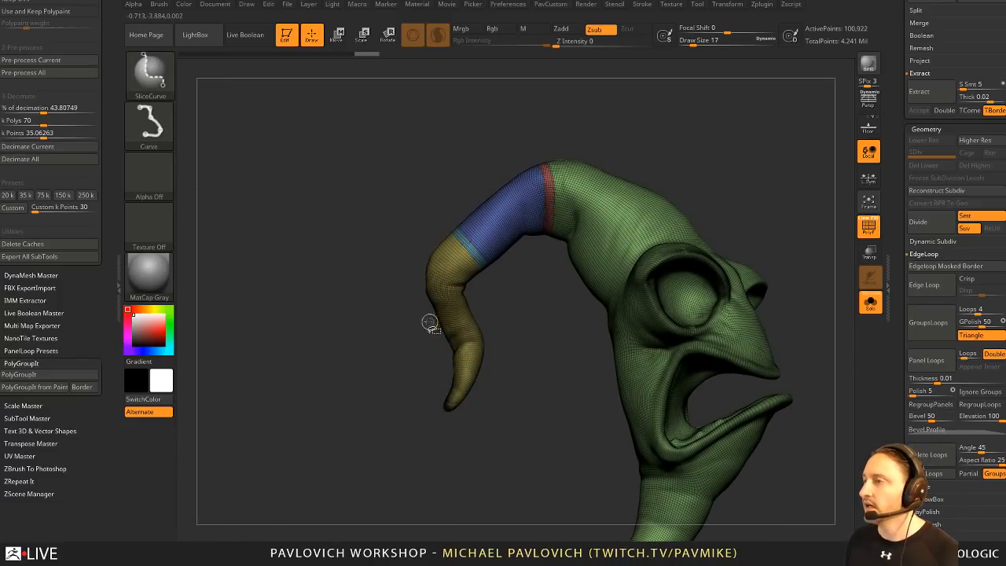
mouse_move(342, 346)
left_mouse_down("ctrl+shift")
mouse_move(525, 298)
mouse_move(509, 302)
left_mouse_up("ctrl+shift")
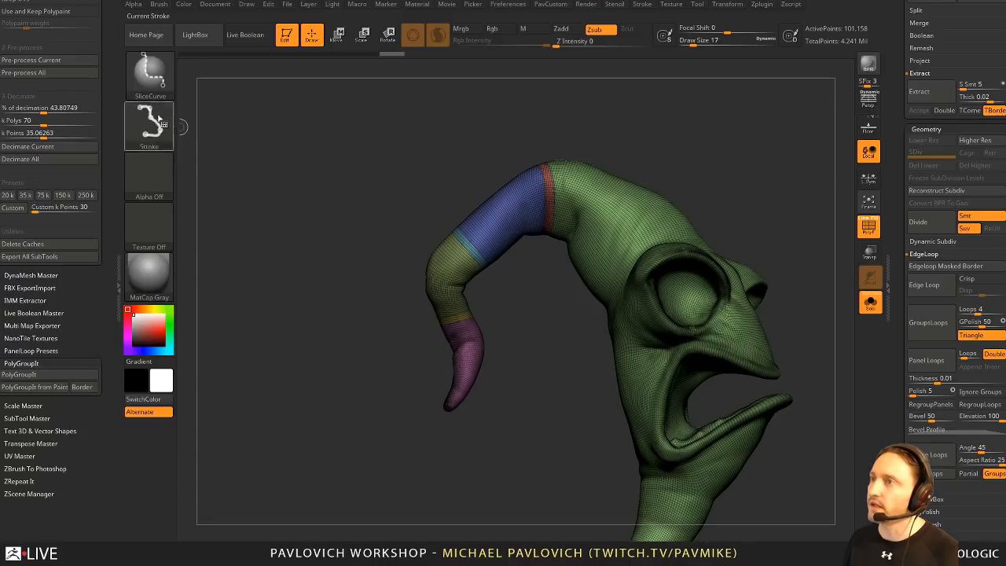
Step: Isolate the three narrow band polygroups with SelectRect and delete the rest of the hidden head
key("b")
left_click(228, 85)
left_click(550, 188, "ctrl+shift")
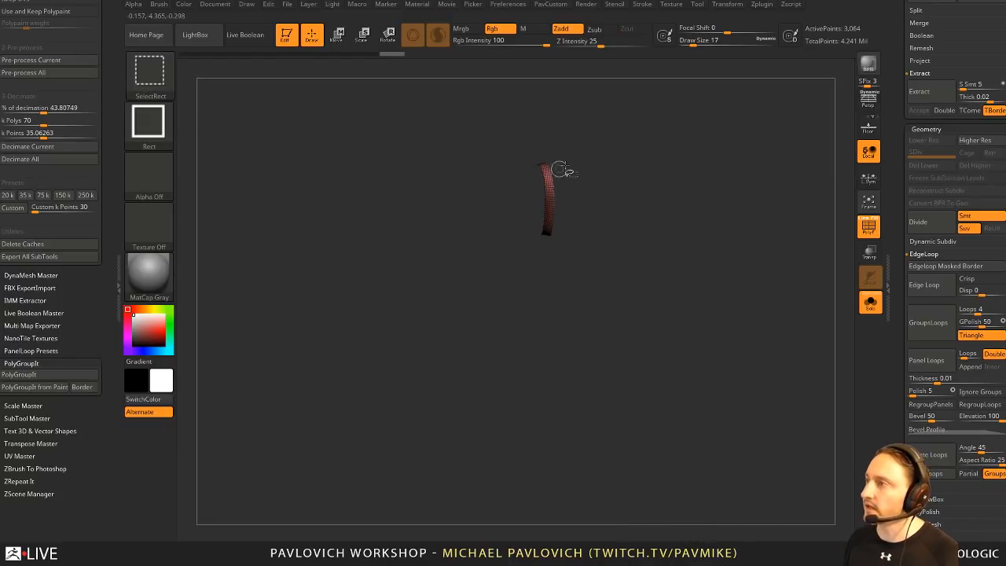
left_click(553, 182, "ctrl+shift")
left_click(473, 252, "ctrl+shift")
left_click(471, 317, "ctrl+shift")
left_click(471, 324, "ctrl+shift")
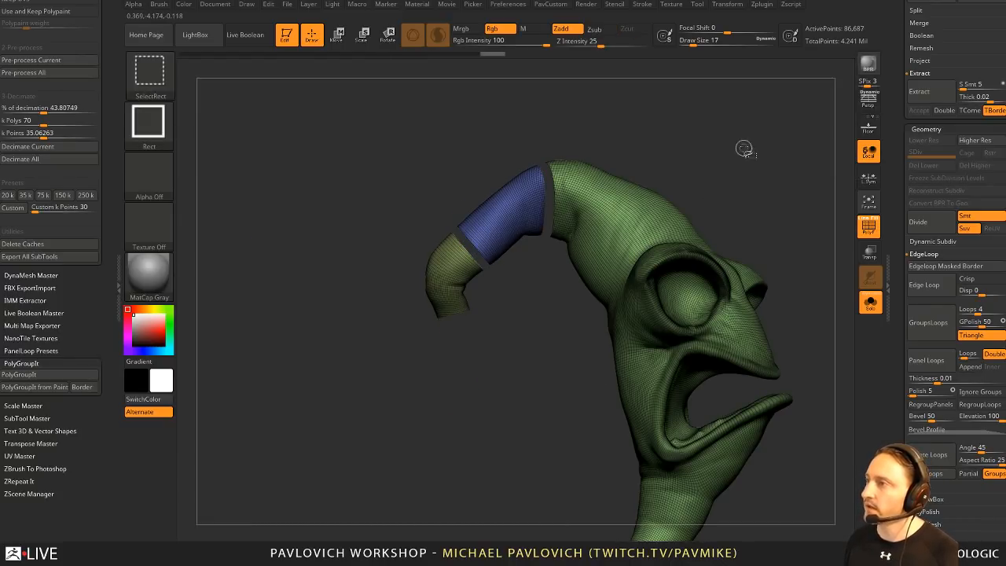
left_click_drag(501, 315, 508, 401, "ctrl+shift")
left_click(453, 368, "ctrl+shift")
key("space")
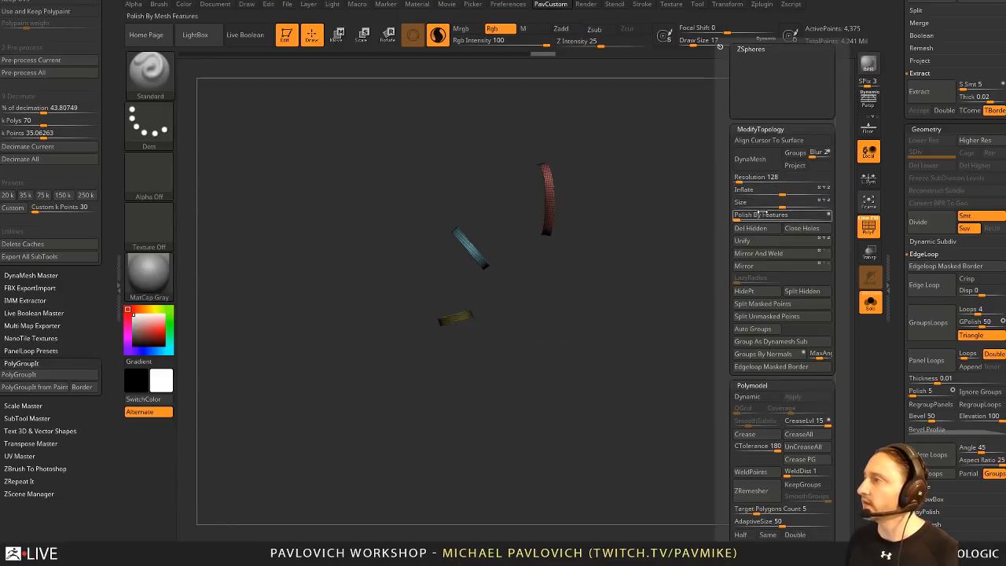
left_click(755, 227)
Step: ZRemesh the three bands twice with AdaptiveSize 0 and the Half option
left_click_drag(638, 213, 591, 232, "alt")
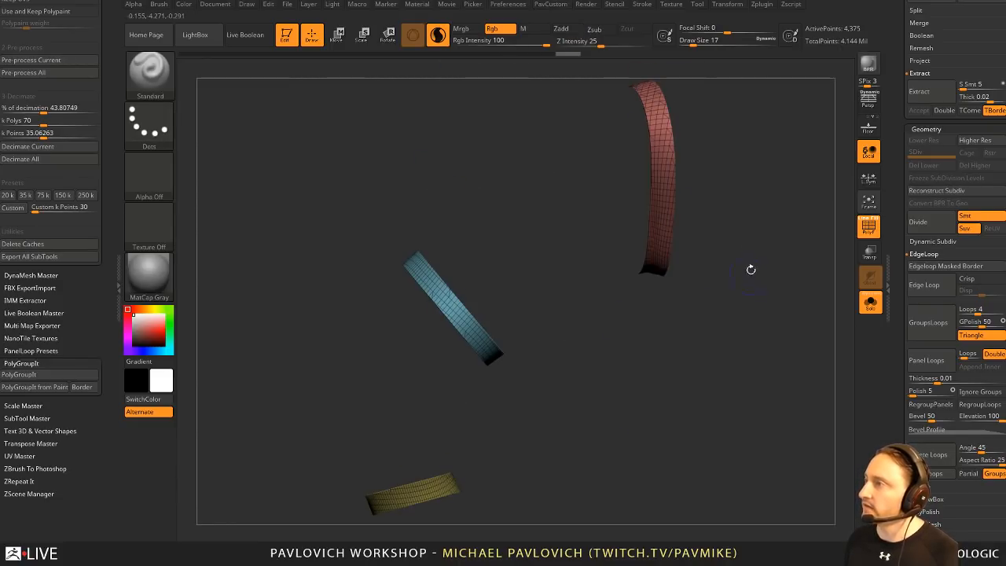
left_click_drag(750, 269, 781, 218)
key("space")
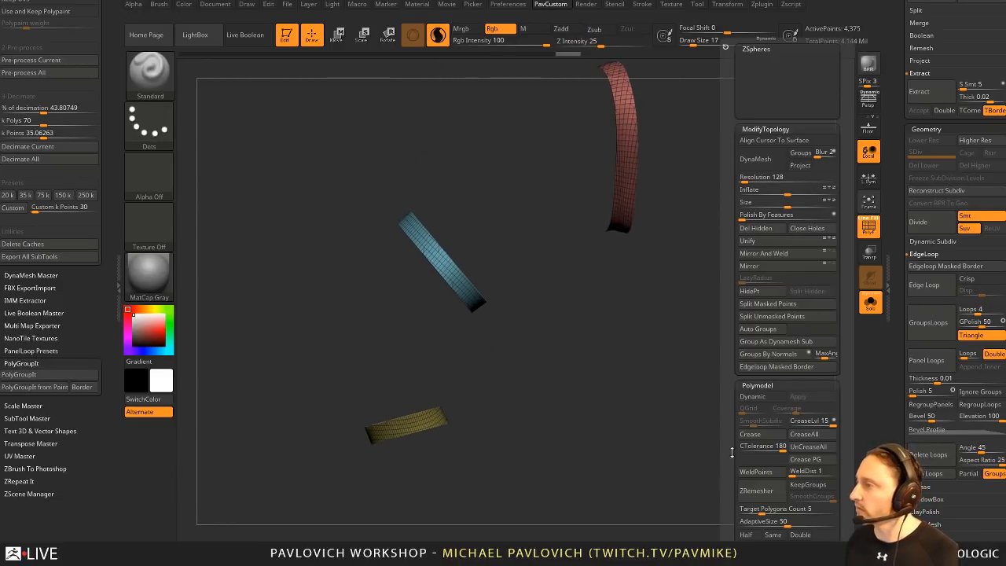
left_click_drag(732, 452, 732, 341)
left_click(759, 410)
type("0")
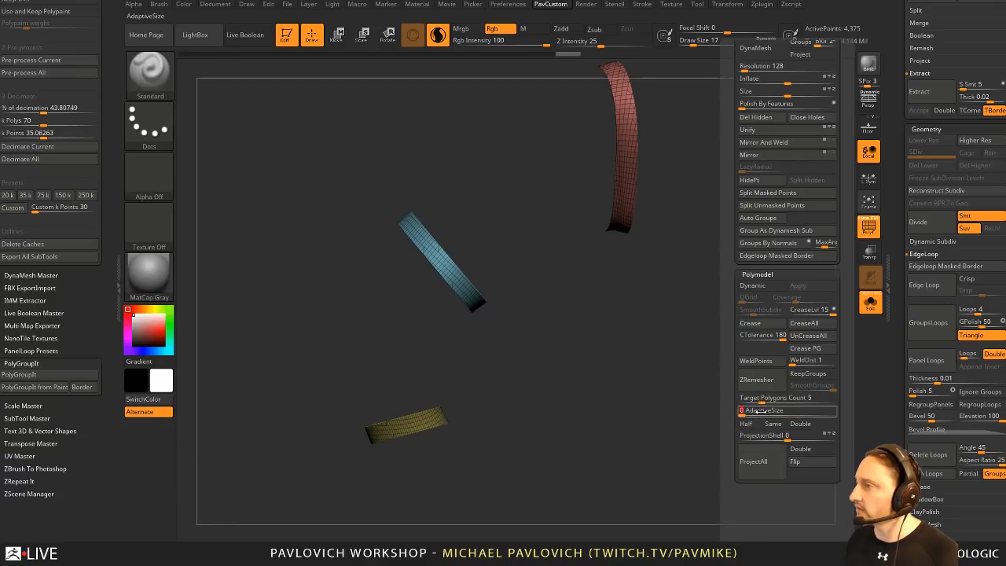
left_click(746, 423)
left_click(762, 384)
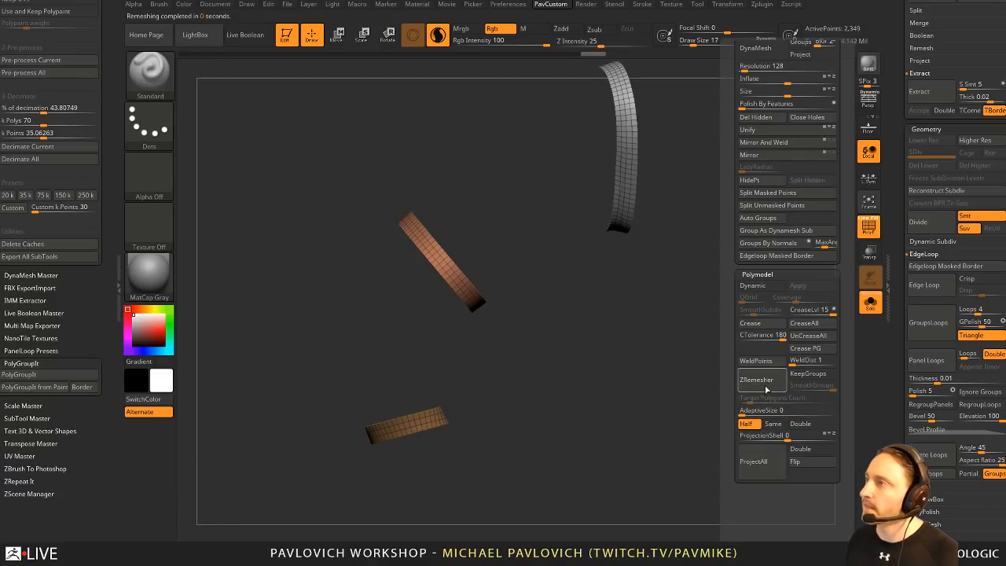
left_click(763, 388)
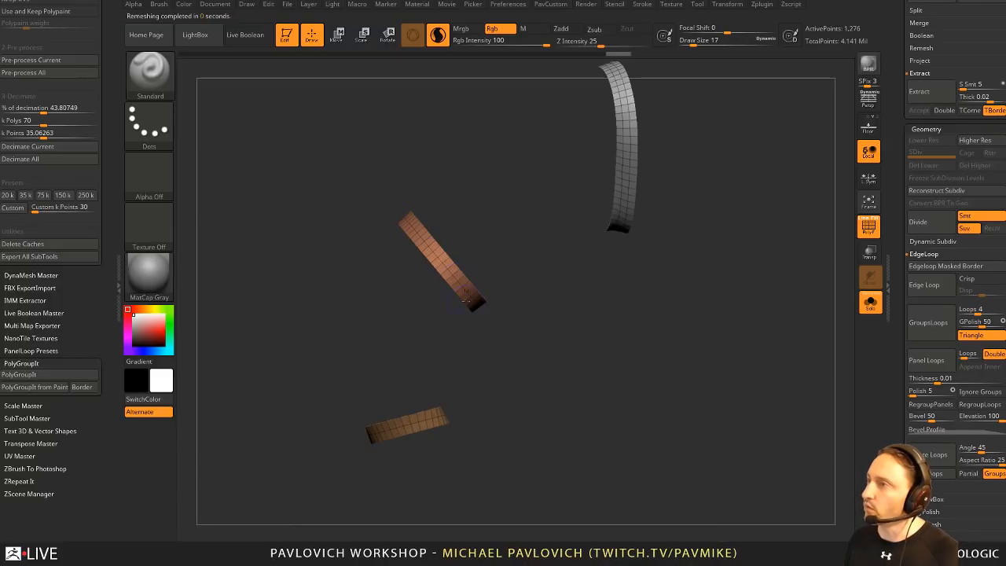
Step: With ZModeler's Insert Single EdgeLoop action, delete the upper band's inner edge loops and insert one loop along its middle
left_click_drag(500, 383, 692, 312)
key("b")
key("z")
key("m")
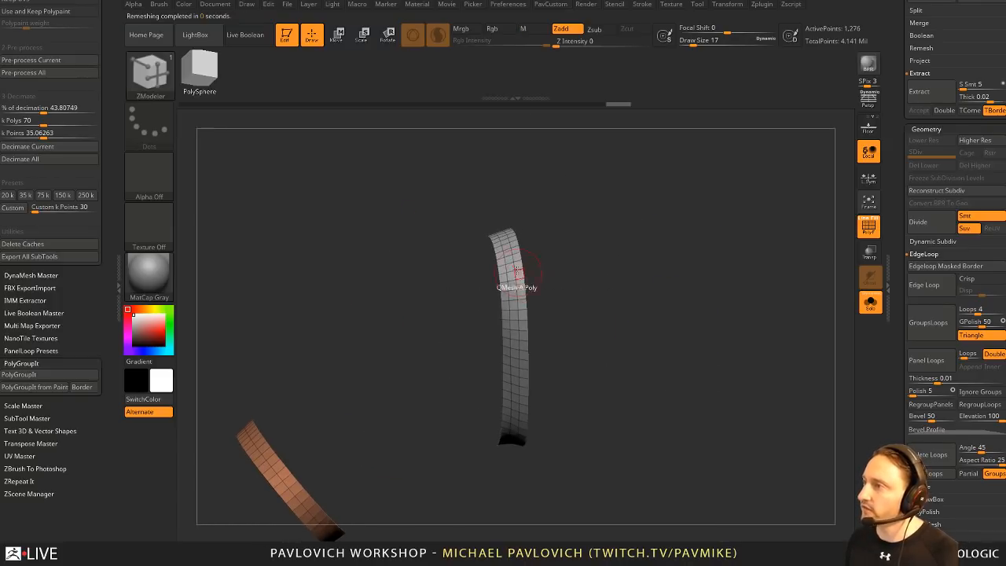
key("space")
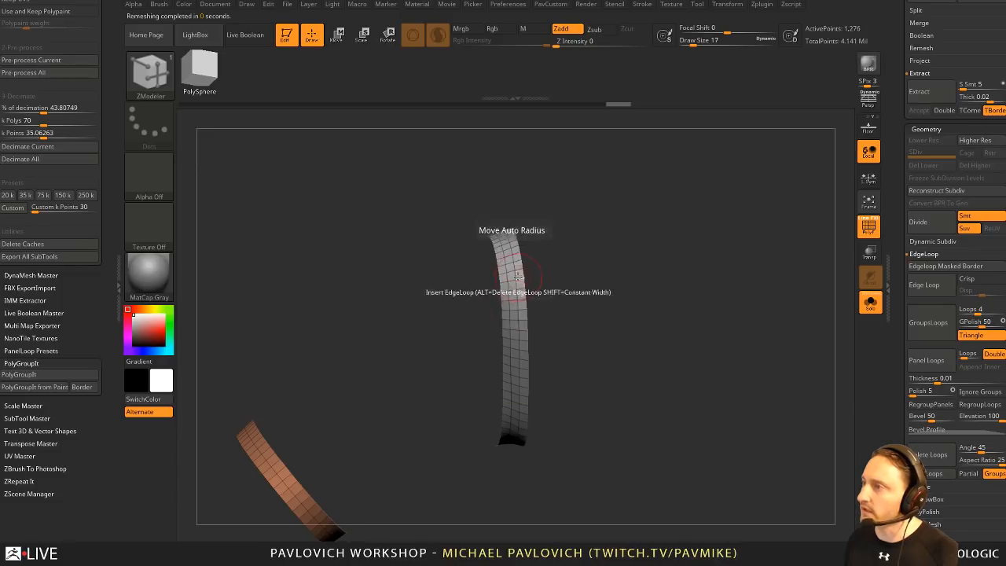
key("space")
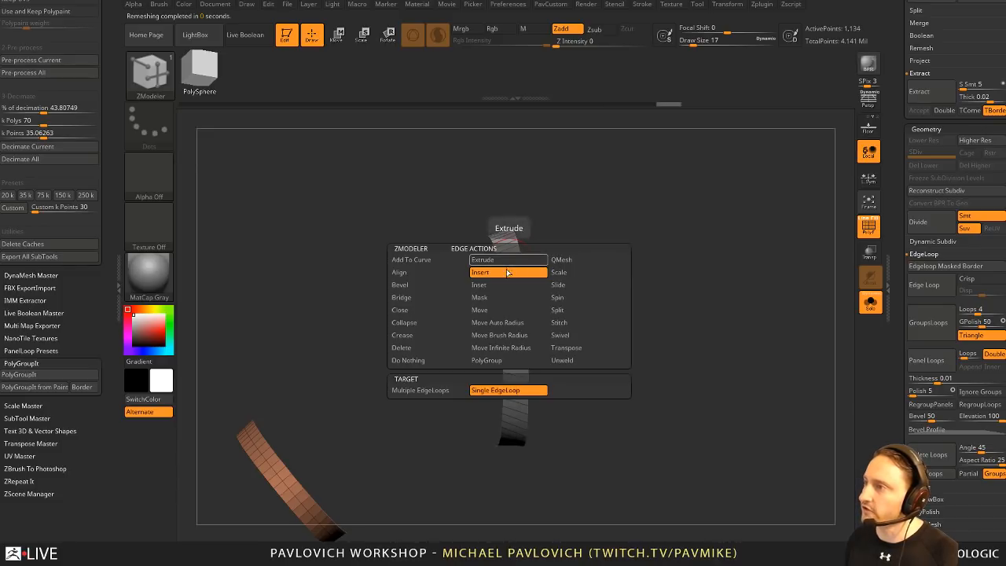
left_click(512, 280)
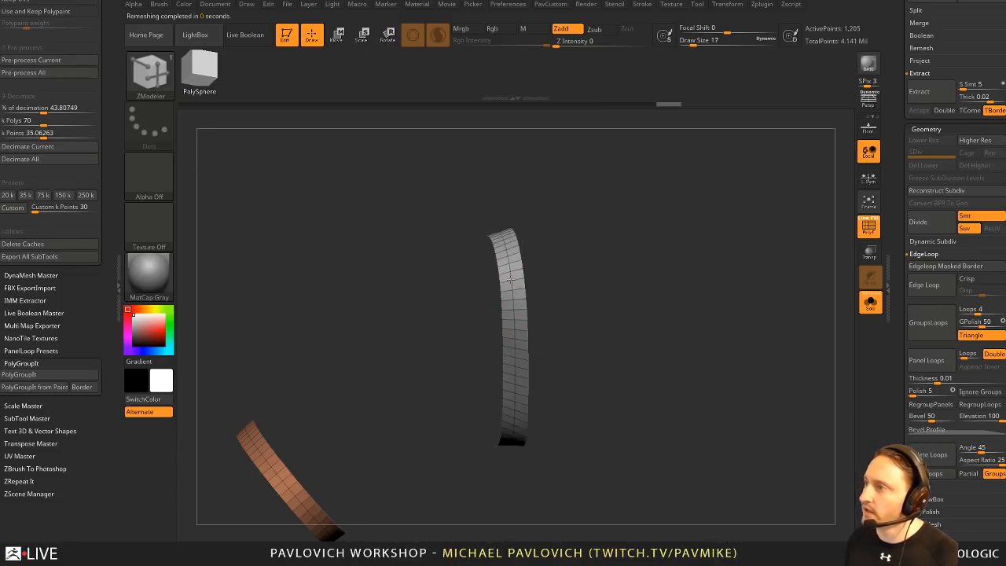
Step: Set the ZModeler edge action to PolyGroup Polyloop with Overwrite and give each half of the upper band its own polygroup
key("space")
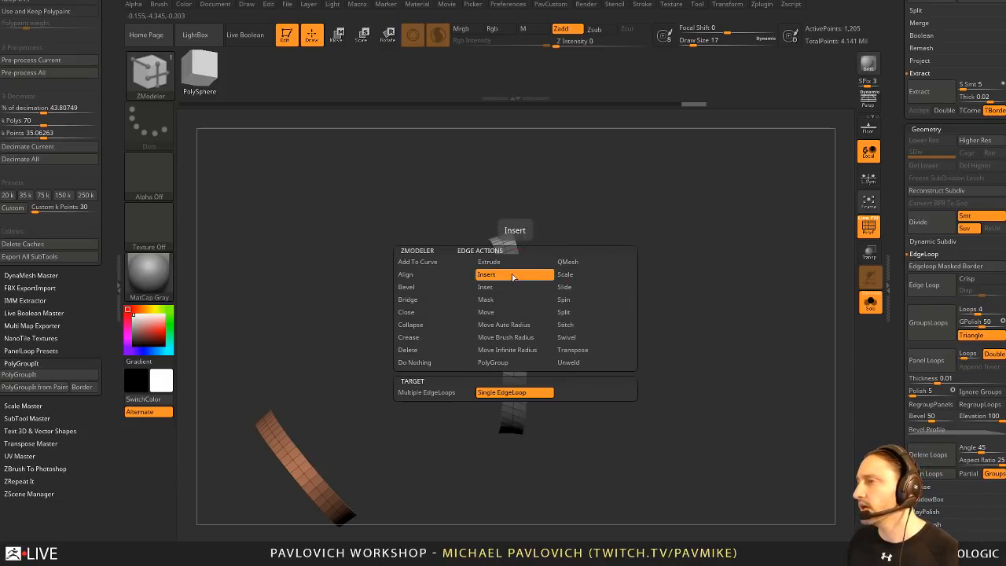
left_click(502, 364)
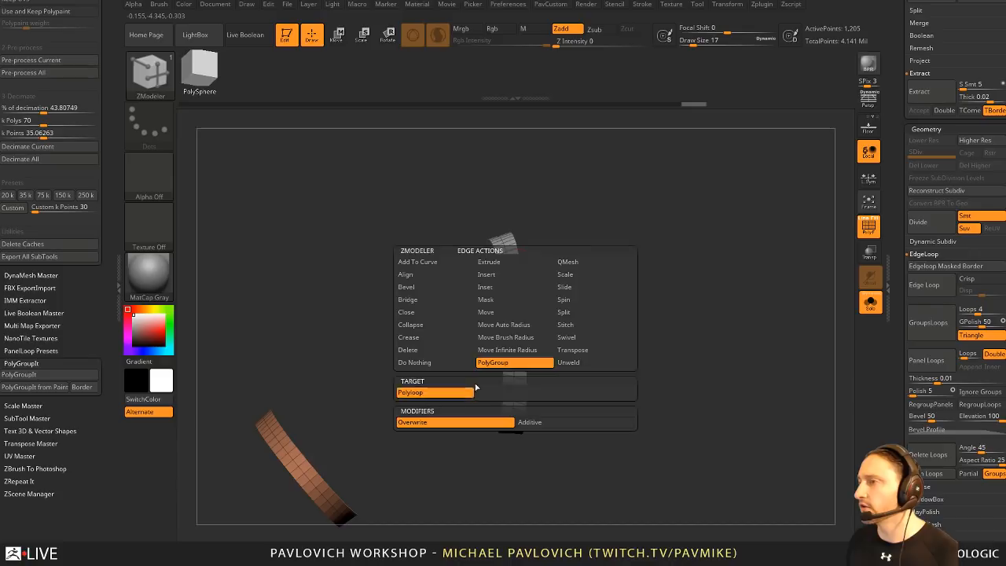
left_click(515, 273)
key("alt")
left_click_drag(505, 275, 494, 279)
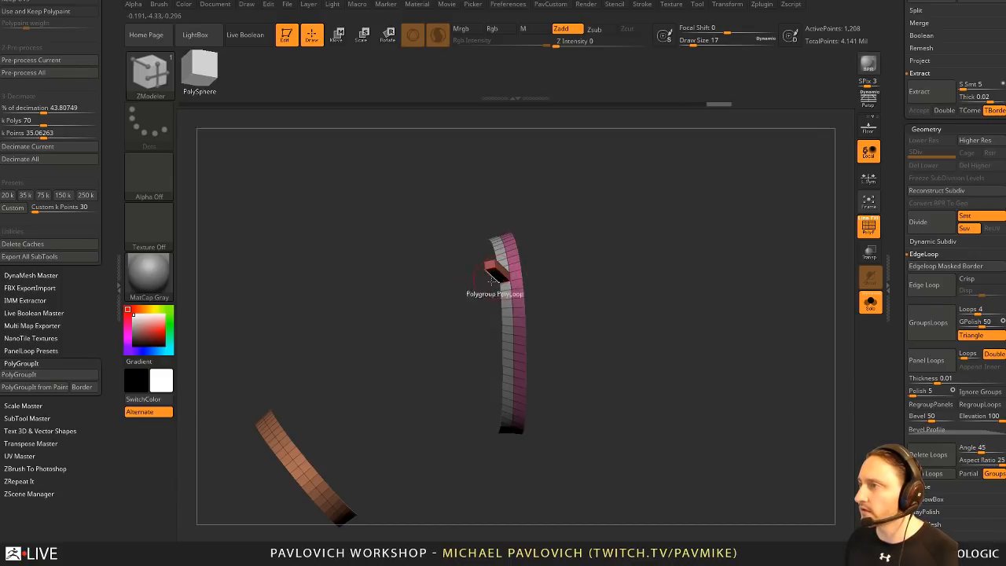
left_click_drag(443, 326, 458, 305, "alt")
key("ctrl+z")
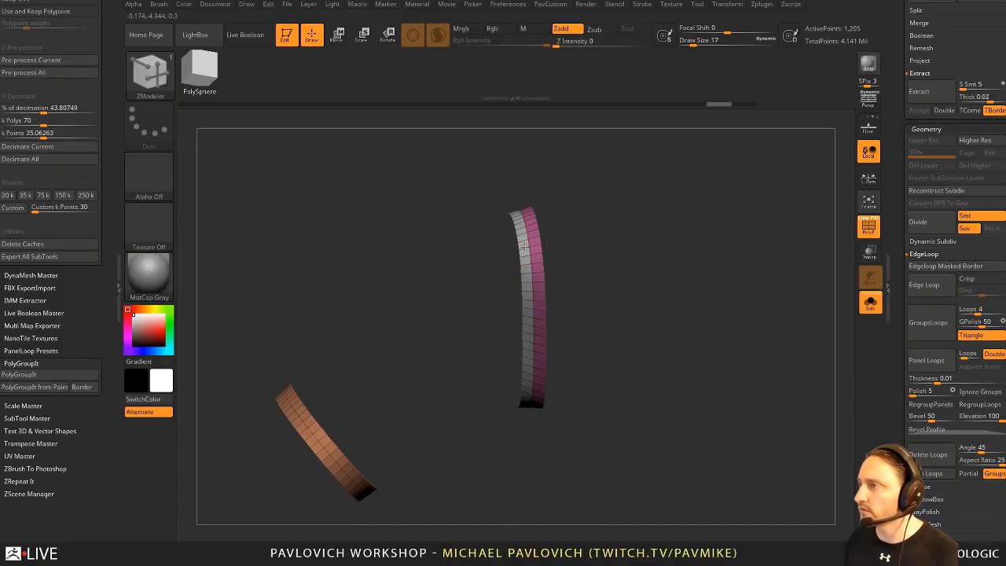
left_click(523, 247)
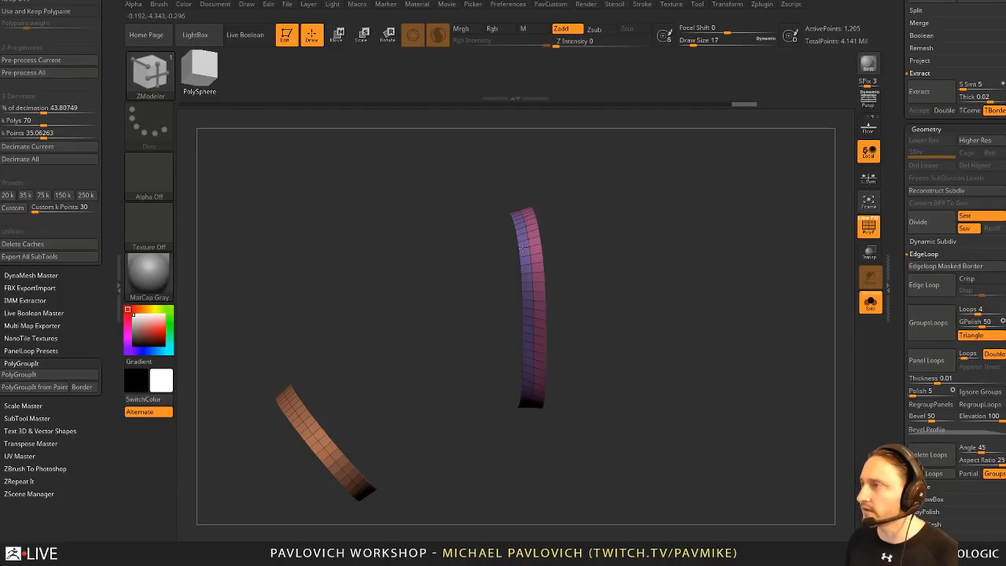
Step: Split the middle and lower bands lengthwise into two polygroups each with the ZModeler PolyGroup Polyloop action
left_click_drag(426, 342, 498, 242, "alt")
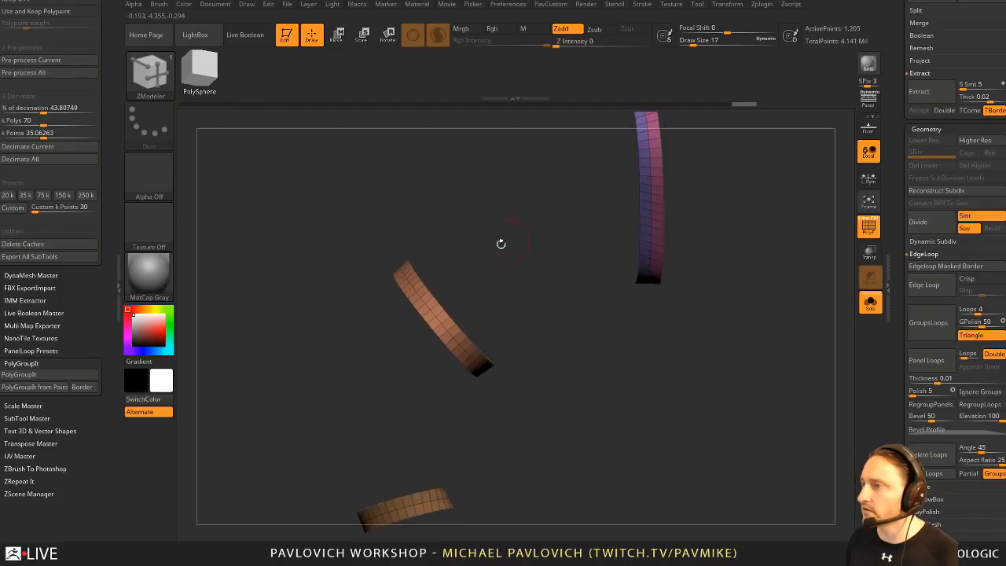
left_click(424, 312)
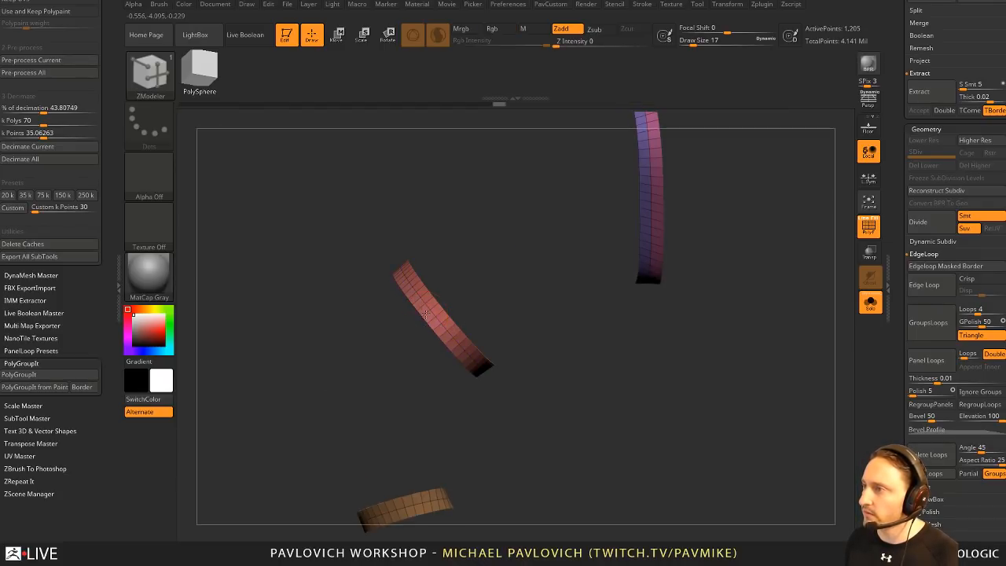
left_click_drag(409, 312, 425, 183, "alt")
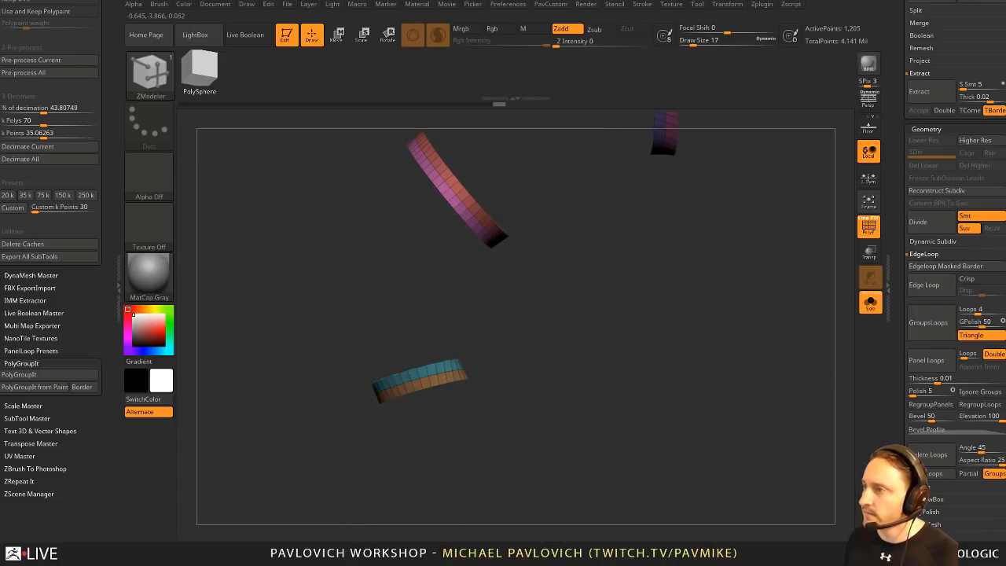
left_click(415, 384)
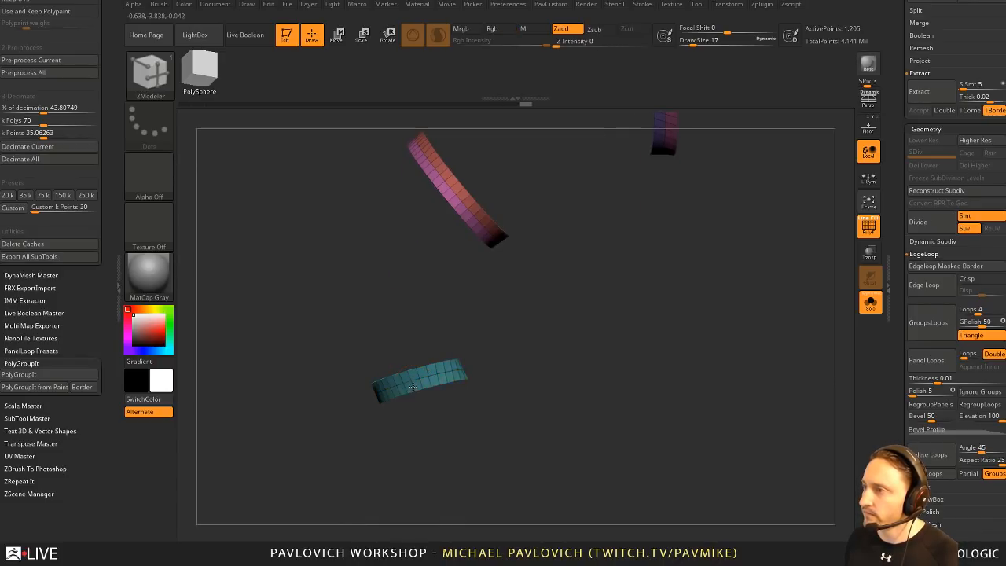
left_click_drag(503, 316, 520, 380, "alt")
Step: Replace the docked Zplugin palette with the Stroke palette and collapse its Sculptris Pro and Modifiers sections
left_click_drag(110, 36, 103, 147)
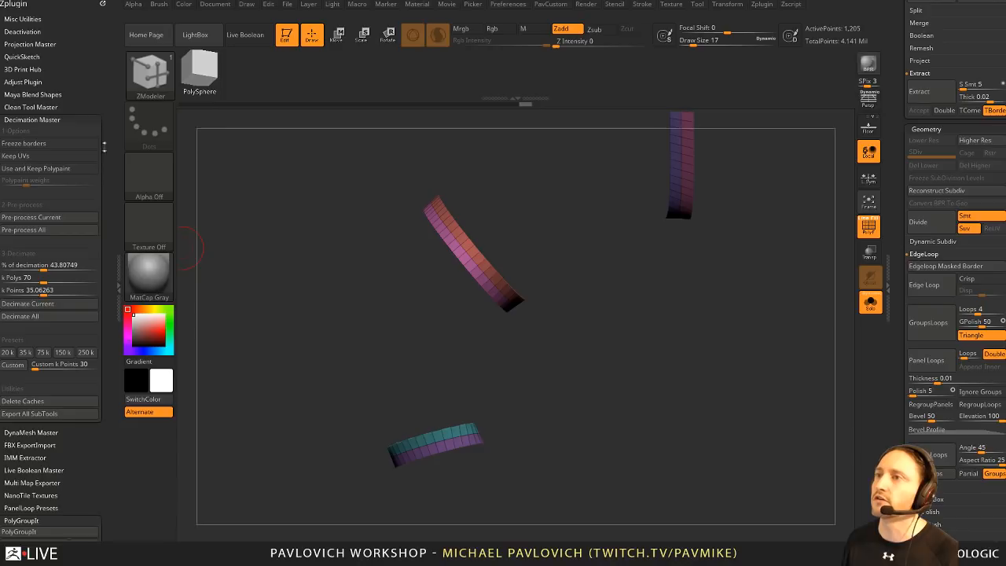
left_click(101, 6)
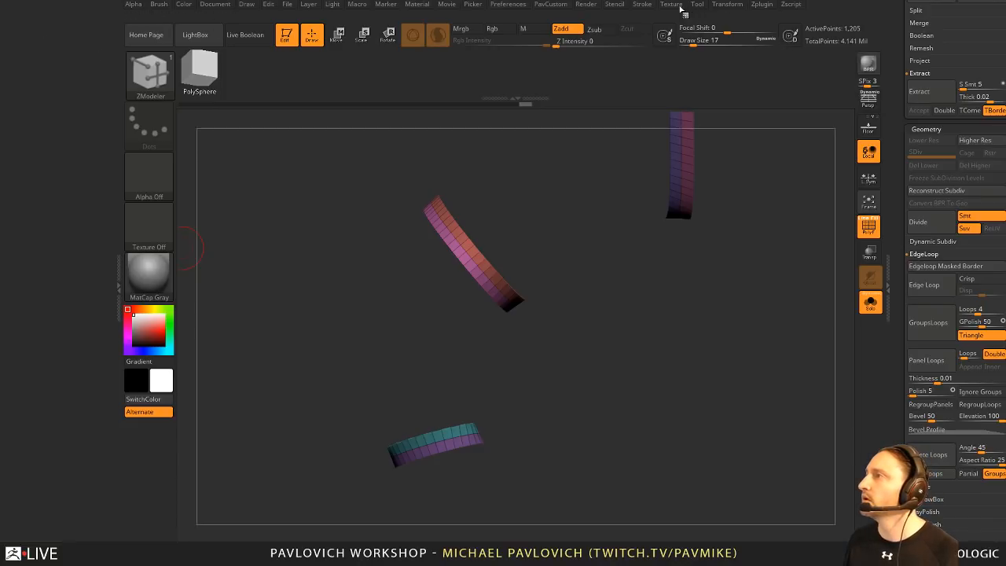
left_click(640, 8)
mouse_move(652, 15)
left_mouse_down()
mouse_move(581, 79)
mouse_move(108, 48)
left_mouse_up()
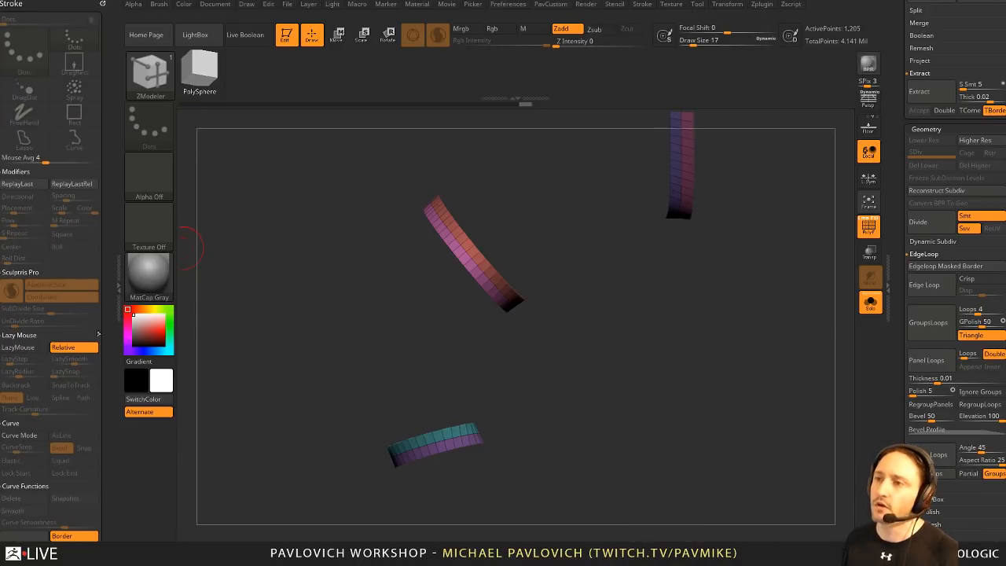
left_click_drag(105, 297, 105, 268)
left_click(15, 243, "shift")
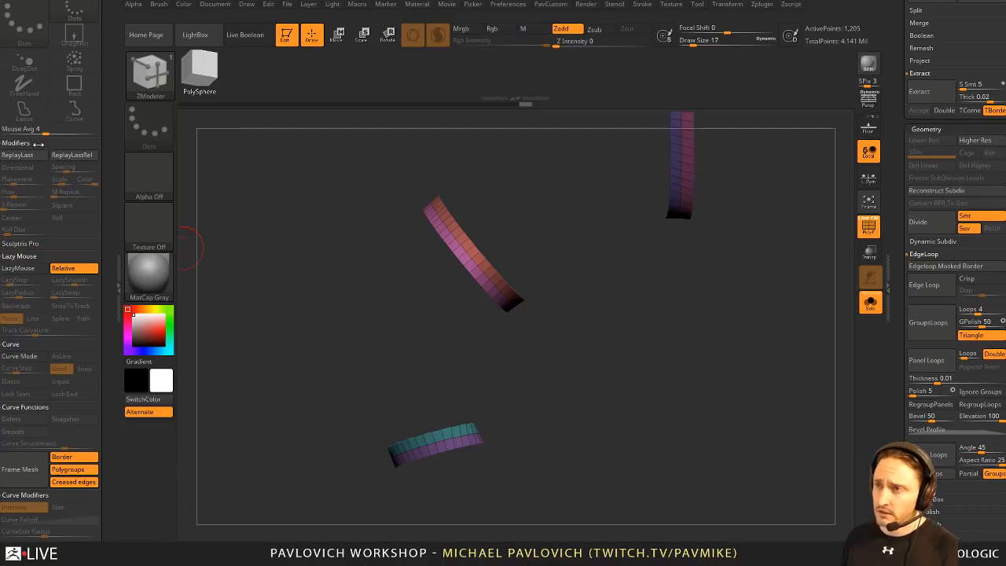
left_click(37, 142, "shift")
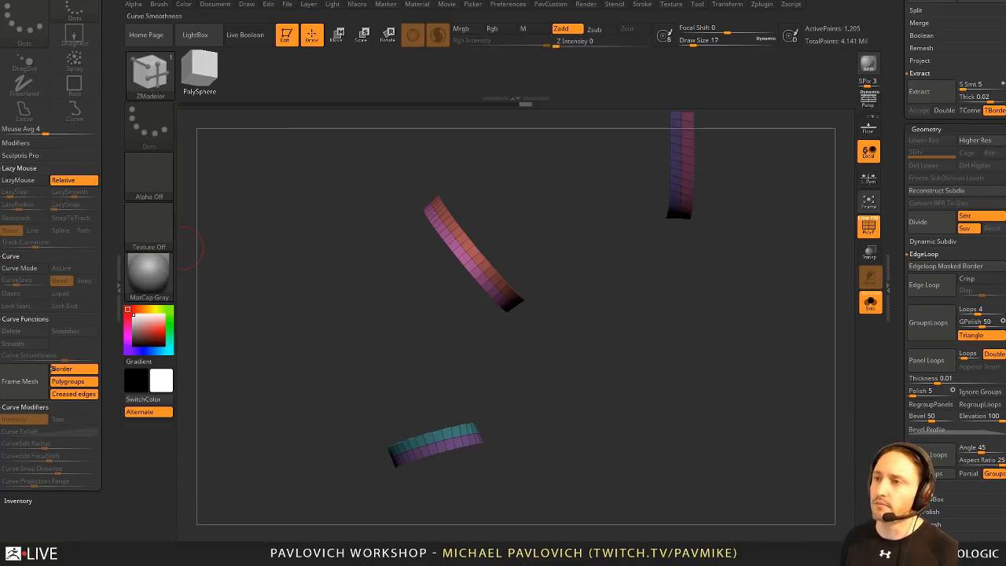
Step: Turn off Creased edges and Border for Frame Mesh and generate curves along the bands' polygroup boundaries
left_click(77, 394)
left_click(70, 369)
left_click(23, 381)
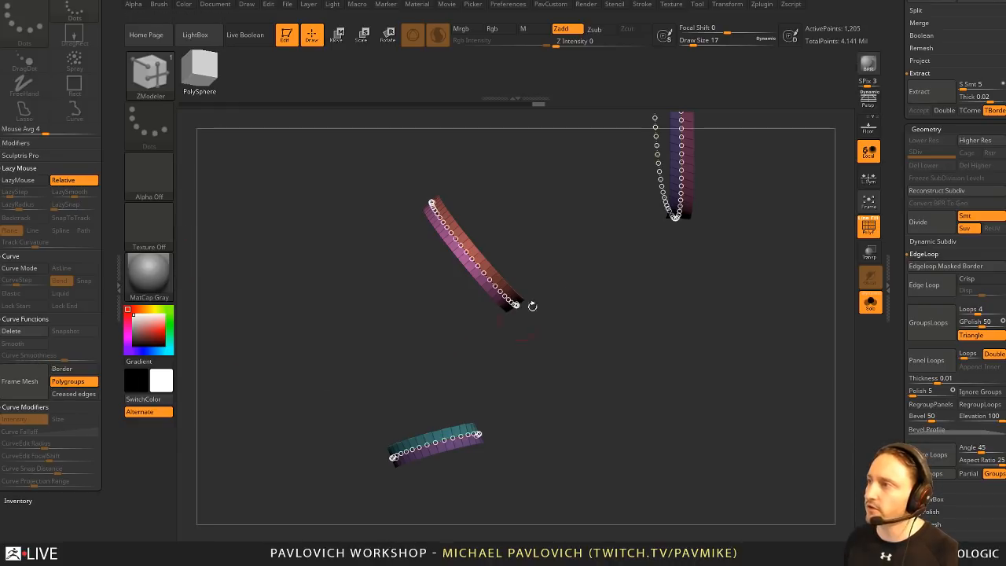
left_click_drag(703, 317, 697, 258)
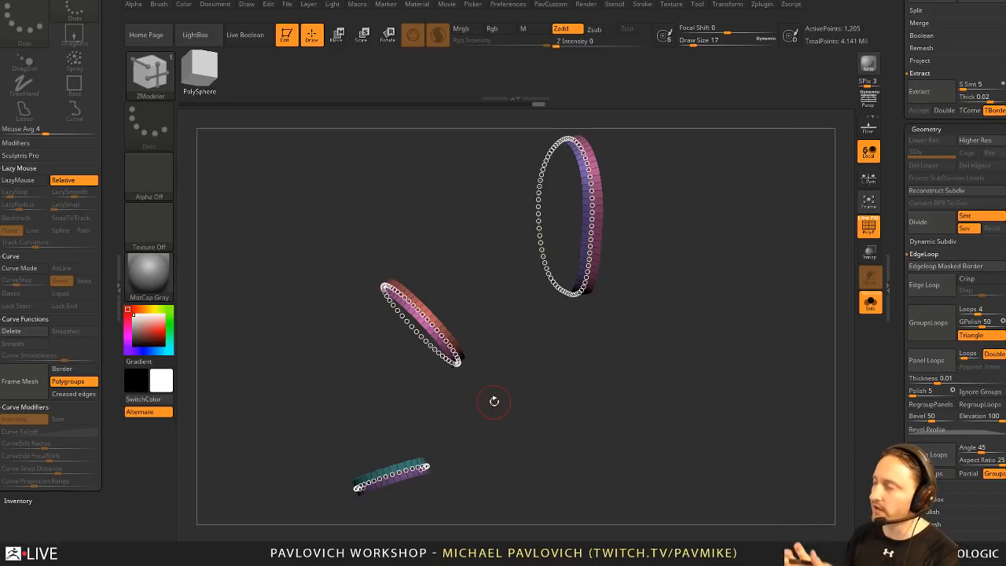
Step: Open the QuickSave preferences
left_click(688, 215)
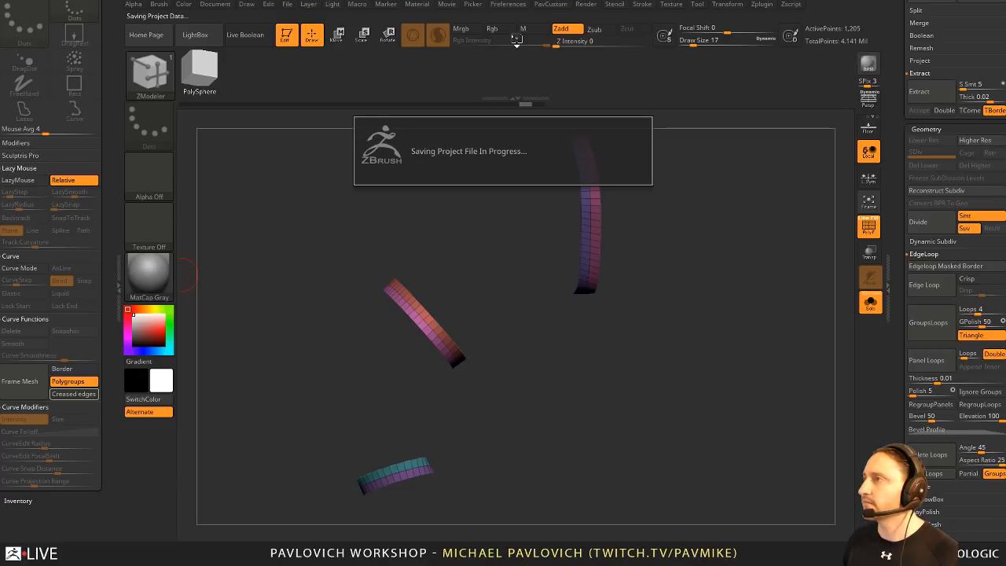
left_click(506, 5)
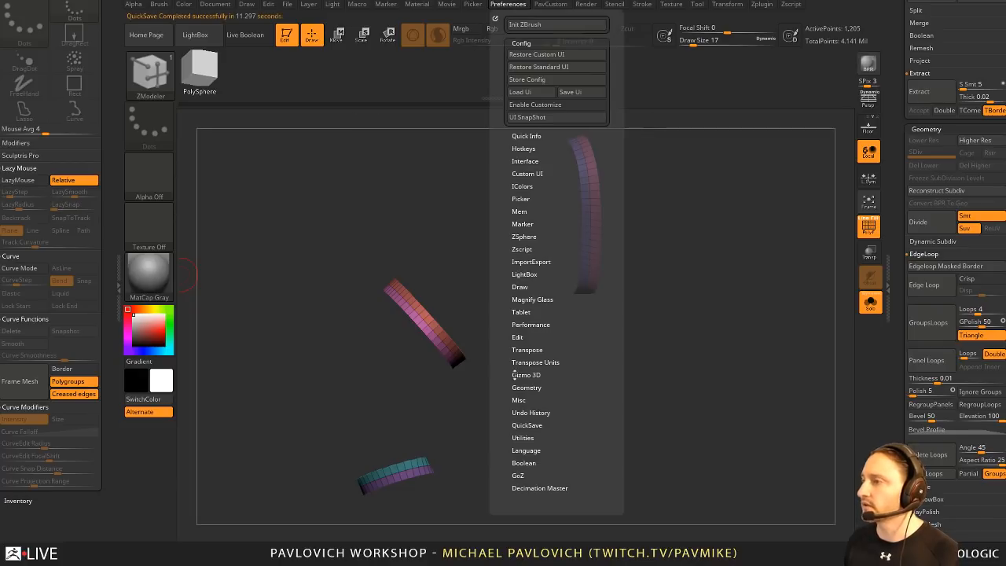
left_click(526, 425)
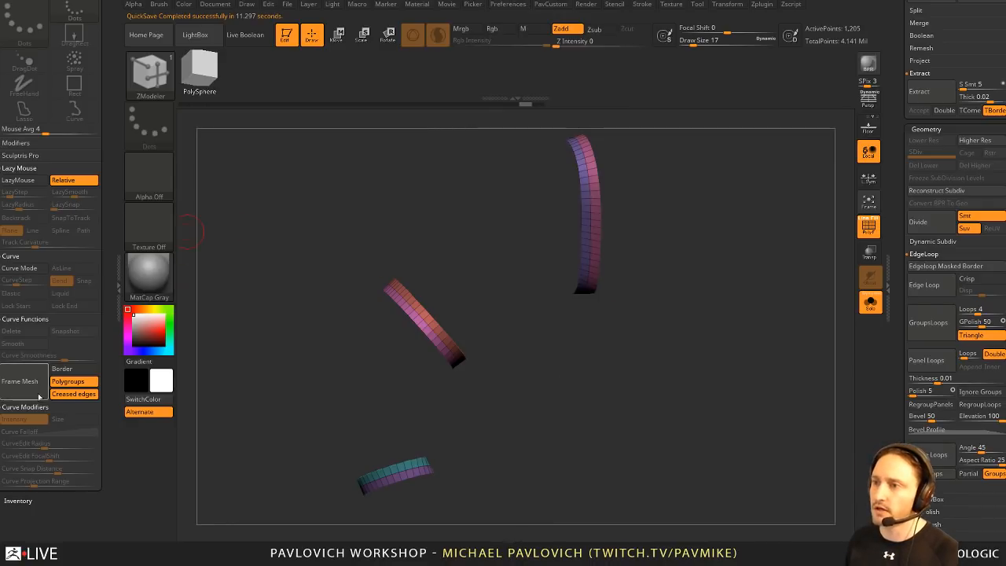
Step: Try Frame Mesh with only Border enabled on the three bands, and undo the resulting border curves
left_click(75, 383)
left_click(73, 370)
left_click(72, 394)
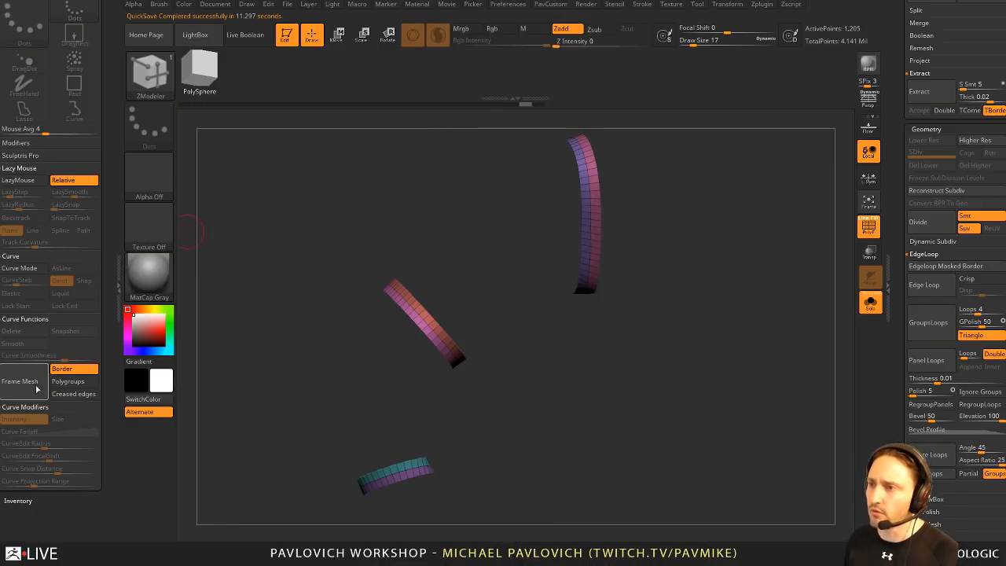
left_click(36, 387)
left_click_drag(708, 282, 685, 294)
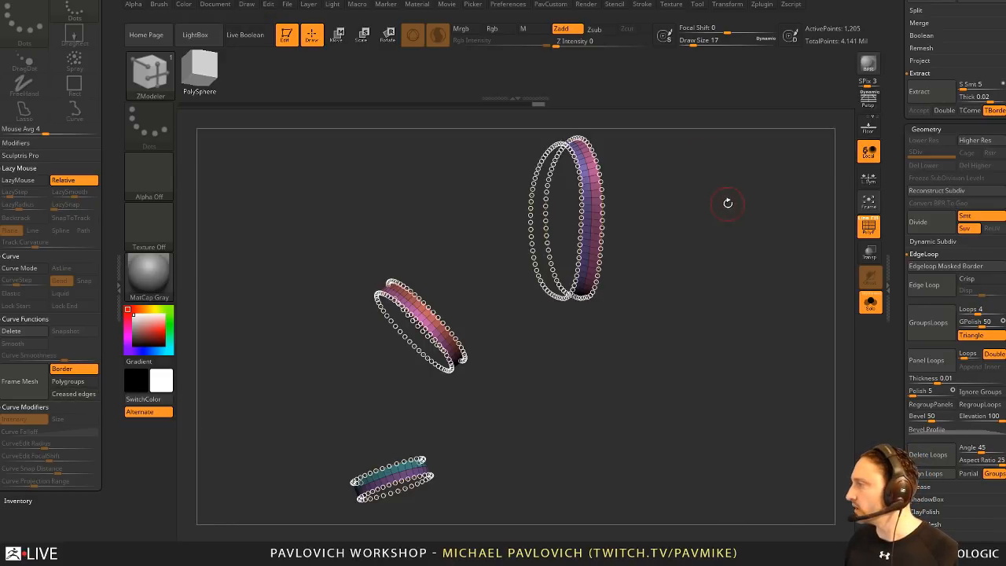
left_click_drag(726, 199, 639, 276)
key("ctrl+z")
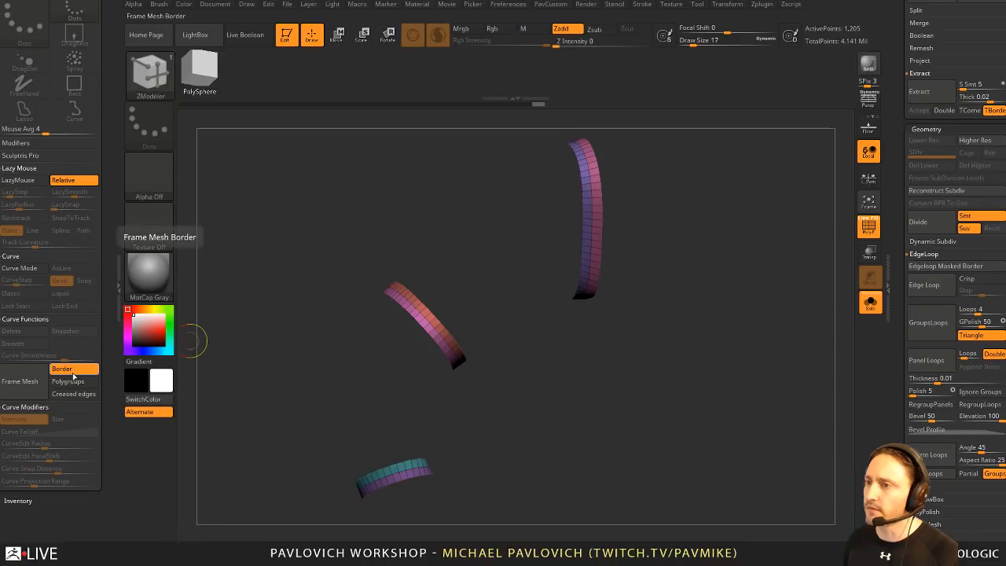
Step: Switch Frame Mesh from Border to Polygroups and create a curve along the centre loop of each band
left_click(73, 371)
left_click(70, 382)
left_click(34, 383)
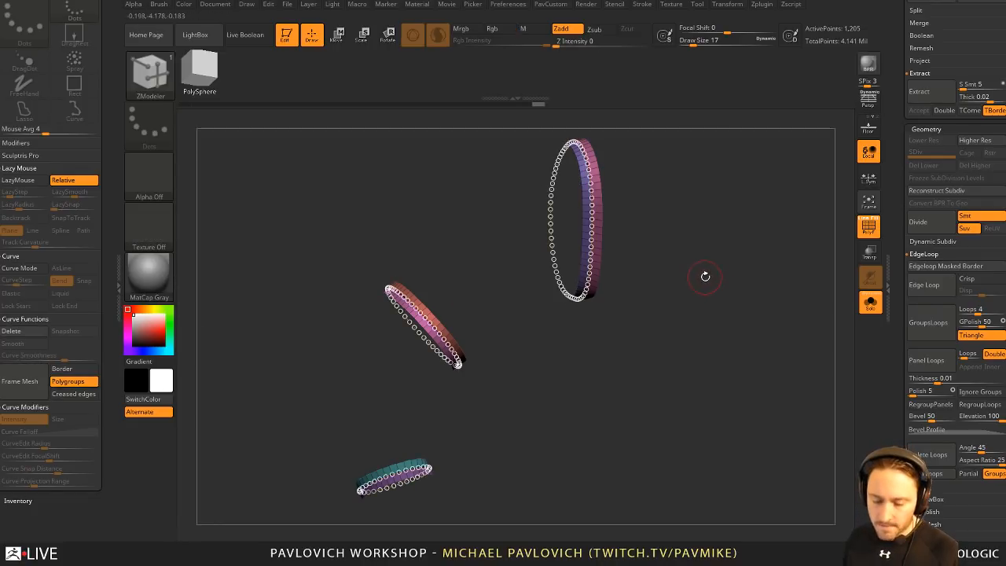
Step: Select the CurveTube brush and apply a tube to the upper band's centre curve
key("b")
key("c")
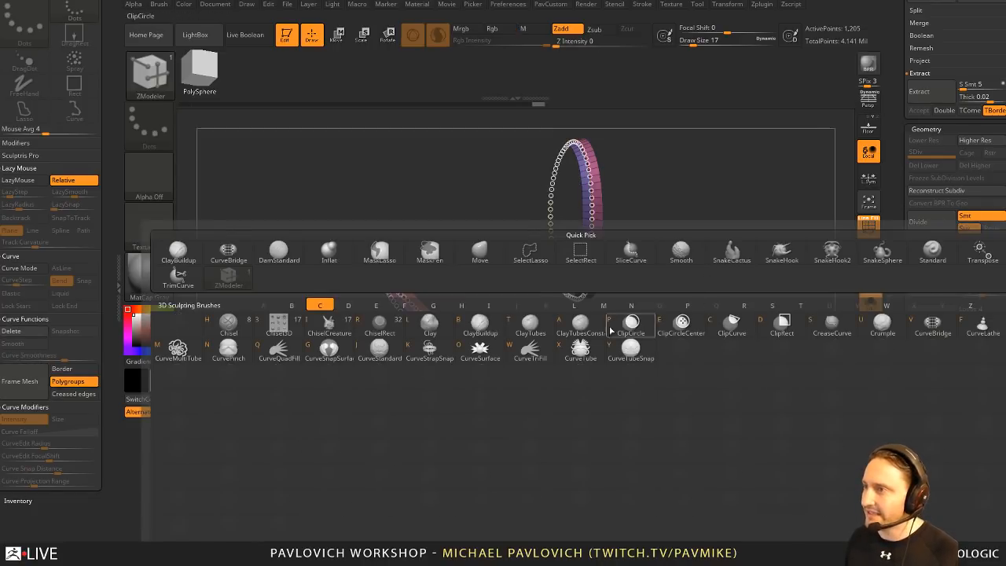
left_click(582, 348)
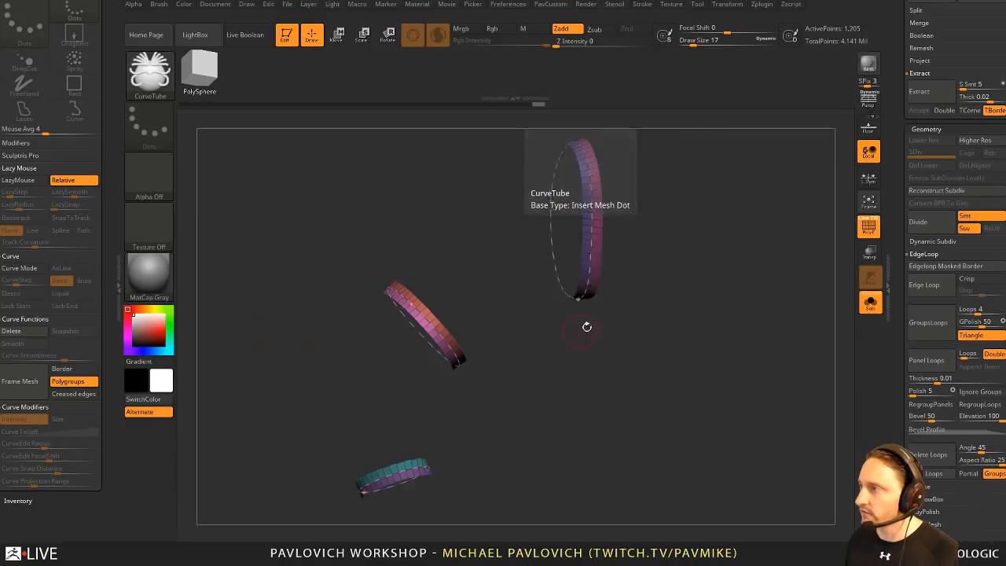
key("s")
left_click(639, 222)
left_click(590, 189)
Step: Try different brush sizes on the upper ring's tube and rebuild it with Draw Size 7
key("s")
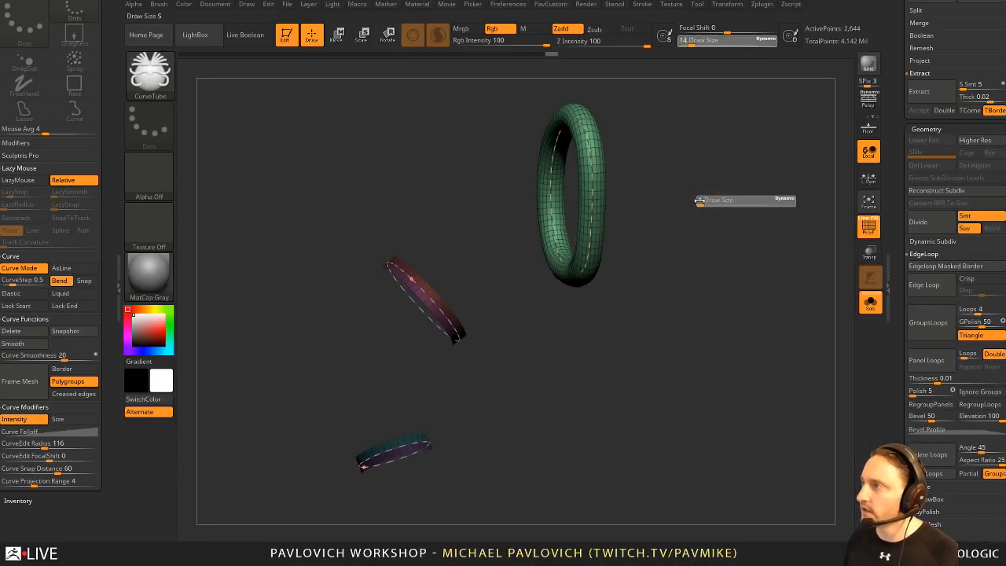
left_click(696, 198)
key("s")
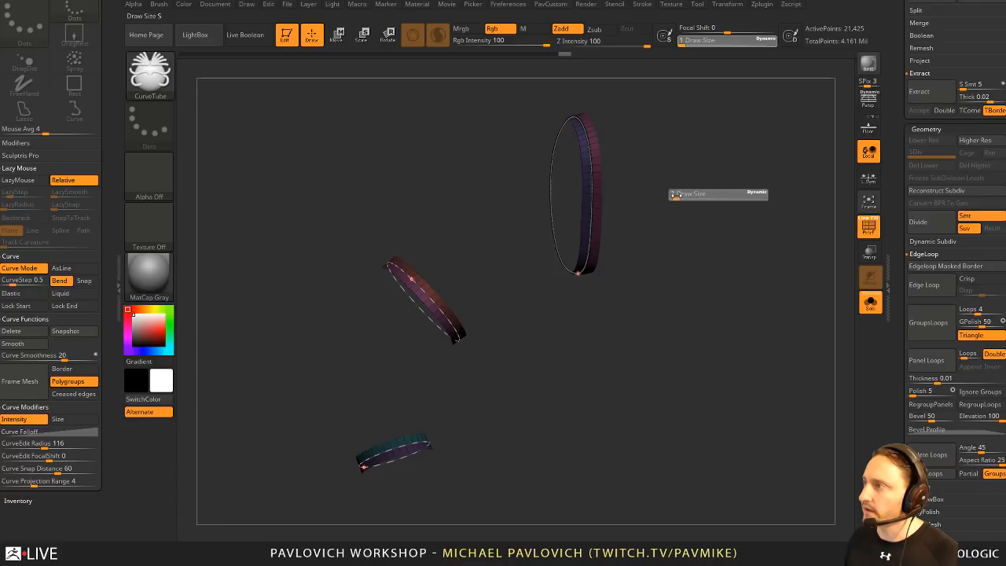
left_click(676, 195)
left_click(591, 196)
key("s")
left_click(645, 199)
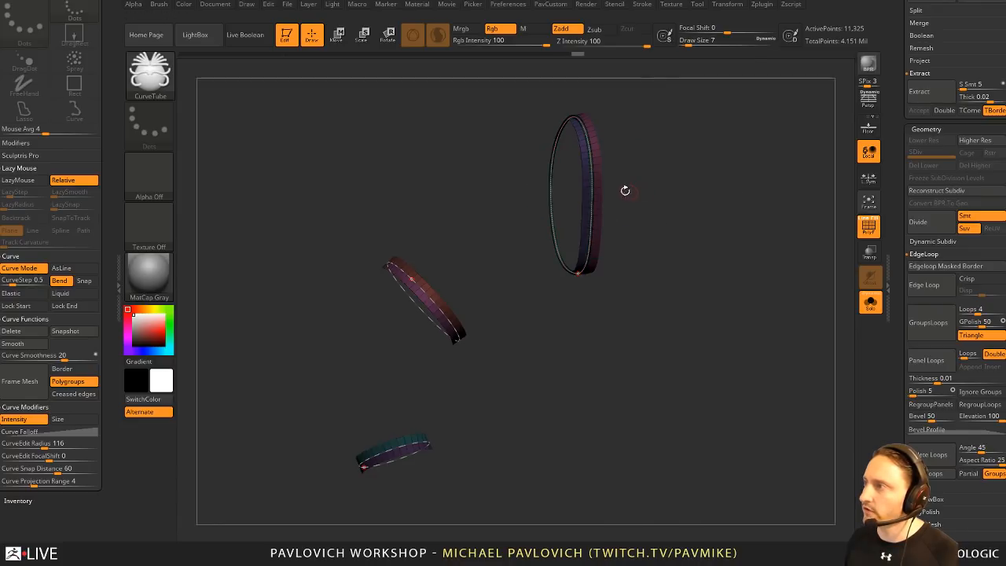
left_click(629, 187)
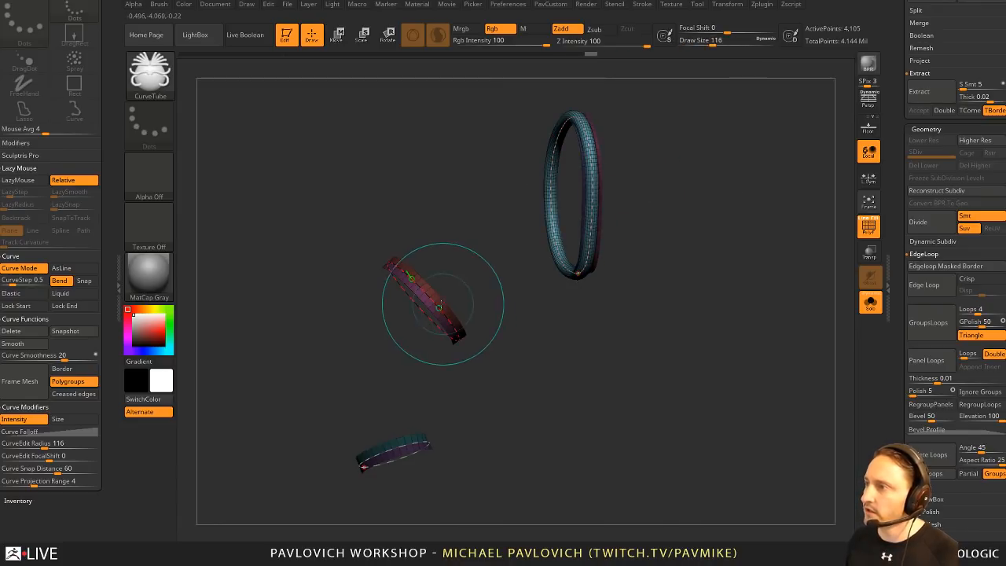
Step: Try applying the tube to the middle band's curve, and undo it
left_click(432, 310)
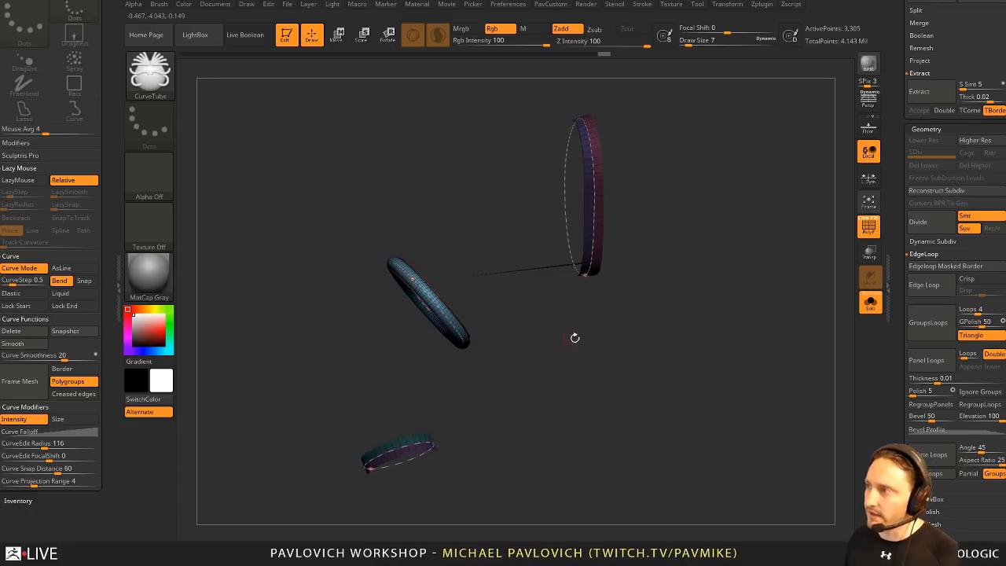
key("ctrl+z")
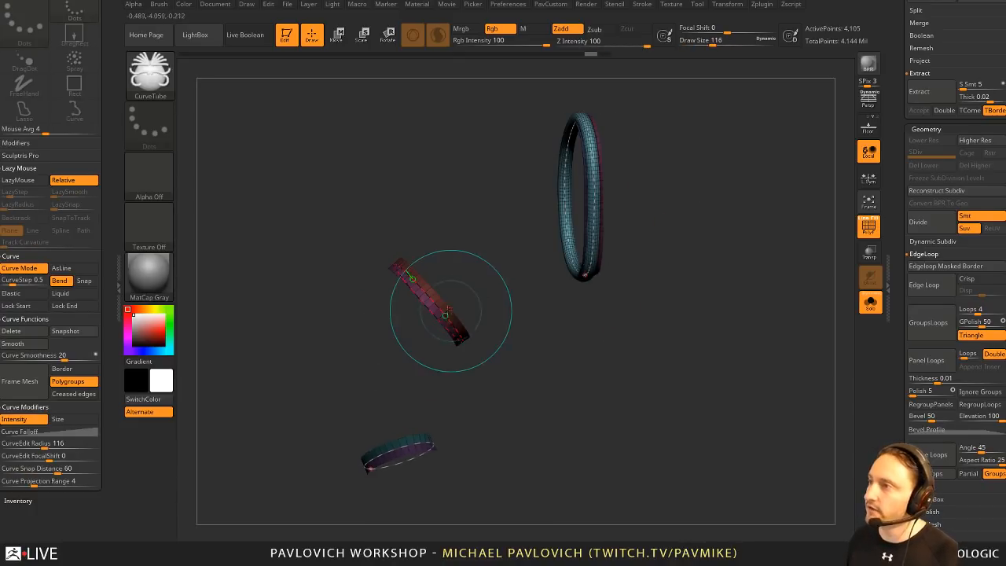
Step: Apply CurveTube tubes to the centre curves of the middle and lower bands
left_click(435, 312)
left_click(424, 452)
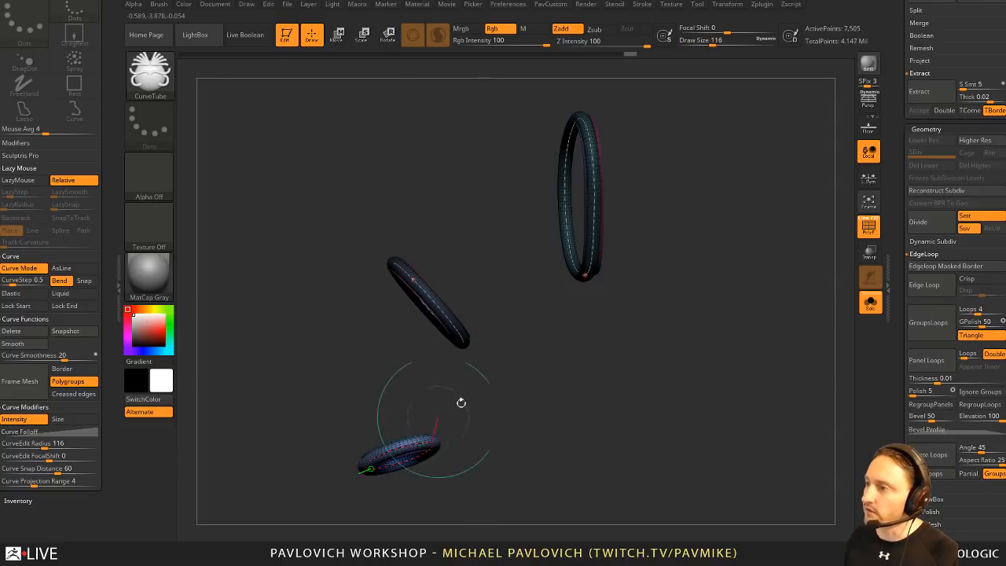
left_click_drag(656, 348, 649, 354)
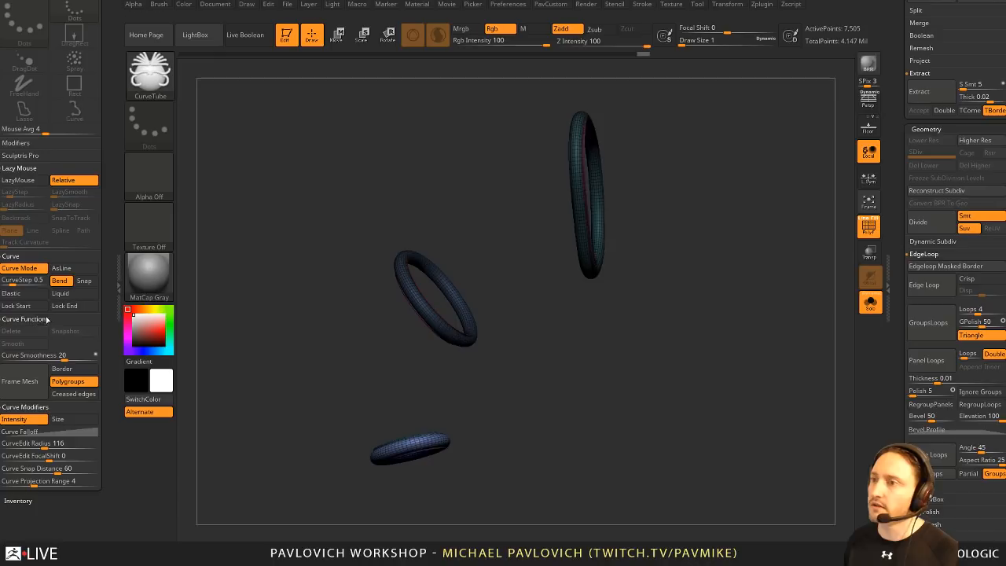
Step: Clear the mask and hide the original bands, leaving only the three tube rings visible
left_click_drag(677, 293, 682, 290)
left_click_drag(700, 240, 714, 282, "ctrl")
left_click(581, 210, "ctrl+shift")
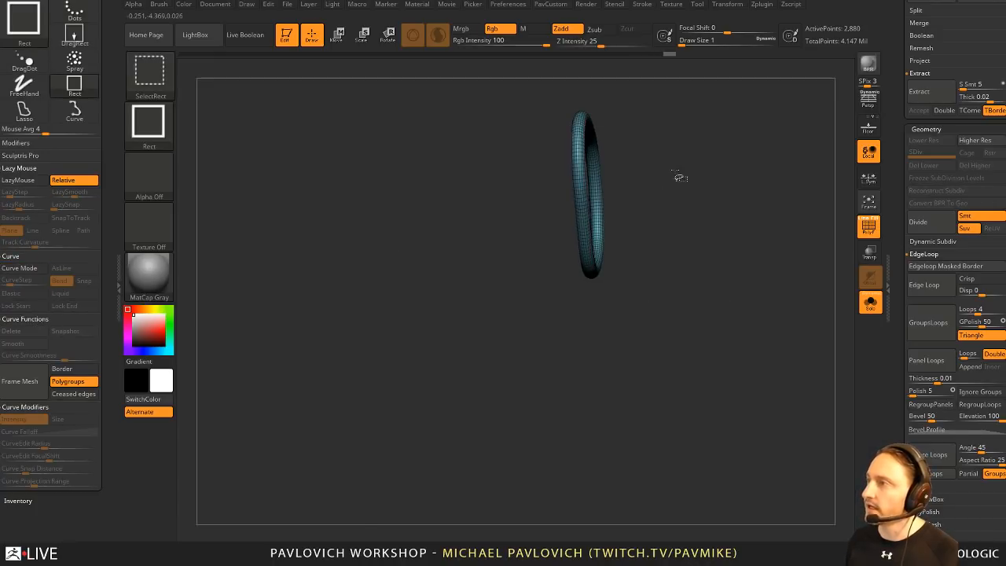
left_click_drag(675, 172, 665, 189, "ctrl+shift")
left_click(425, 310, "ctrl+shift")
left_click(425, 445, "ctrl+shift")
left_click_drag(782, 322, 800, 337, "ctrl+shift")
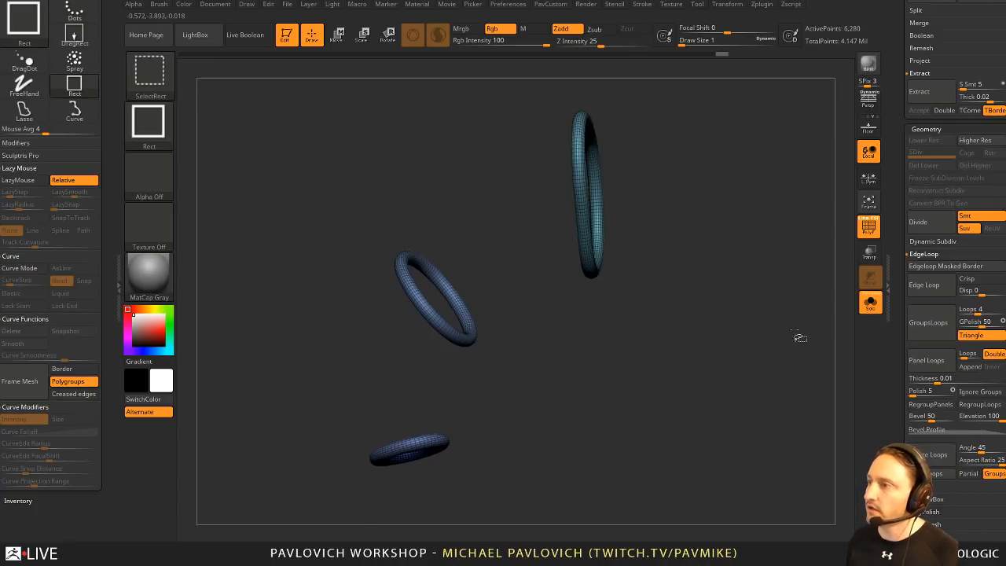
Step: Delete the hidden band geometry and thin the three tubes with a slight negative Inflate
key("space")
left_click(752, 228)
key("space")
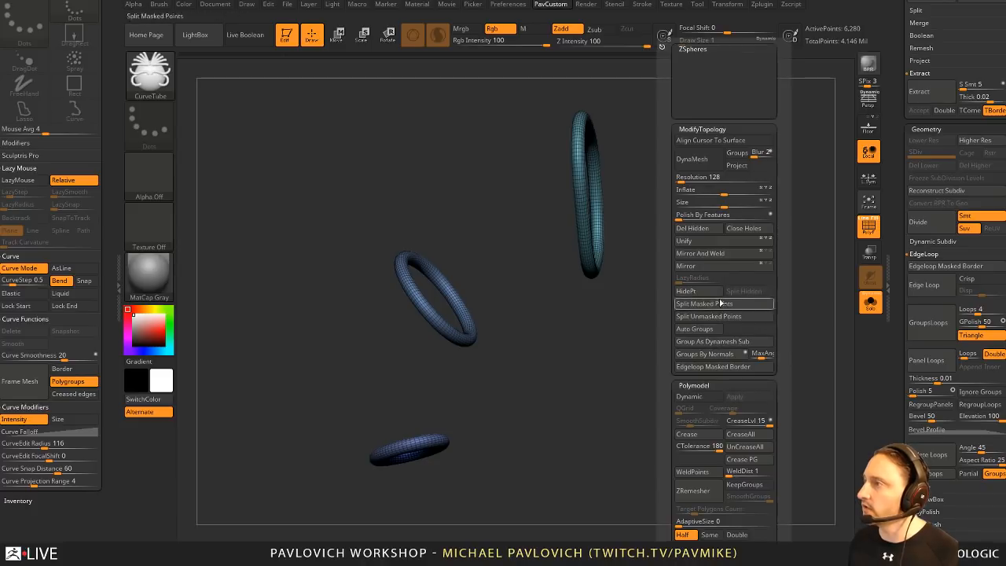
left_click_drag(728, 190, 722, 192)
Step: Turn off Solo and PolyFrame, and examine the rings in place around the worm's curved head
left_click(870, 302)
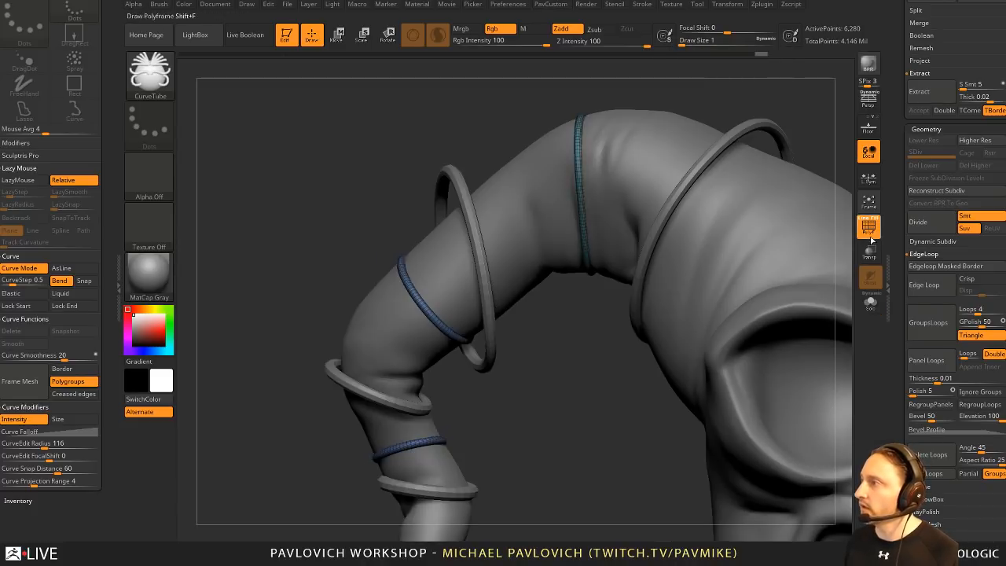
left_click(871, 231)
mouse_move(492, 377)
right_mouse_down("ctrl")
mouse_move(541, 290)
mouse_move(679, 273)
mouse_move(582, 268)
right_mouse_up("ctrl")
key("s")
left_click_drag(579, 274, 607, 276)
key("w")
key("q")
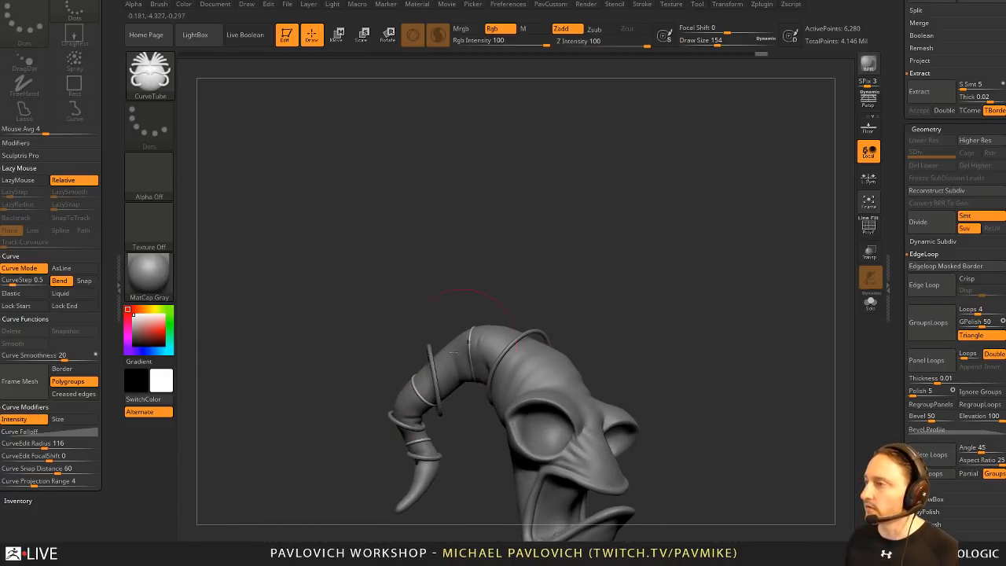
key("s")
left_click_drag(544, 310, 529, 310)
right_click_drag(533, 308, 559, 304)
key("s")
right_click_drag(654, 366, 675, 243, "alt")
mouse_move(675, 242)
right_mouse_down("ctrl")
mouse_move(667, 249)
mouse_move(684, 280)
mouse_move(649, 283)
right_mouse_up("ctrl")
key("s")
left_click(670, 261)
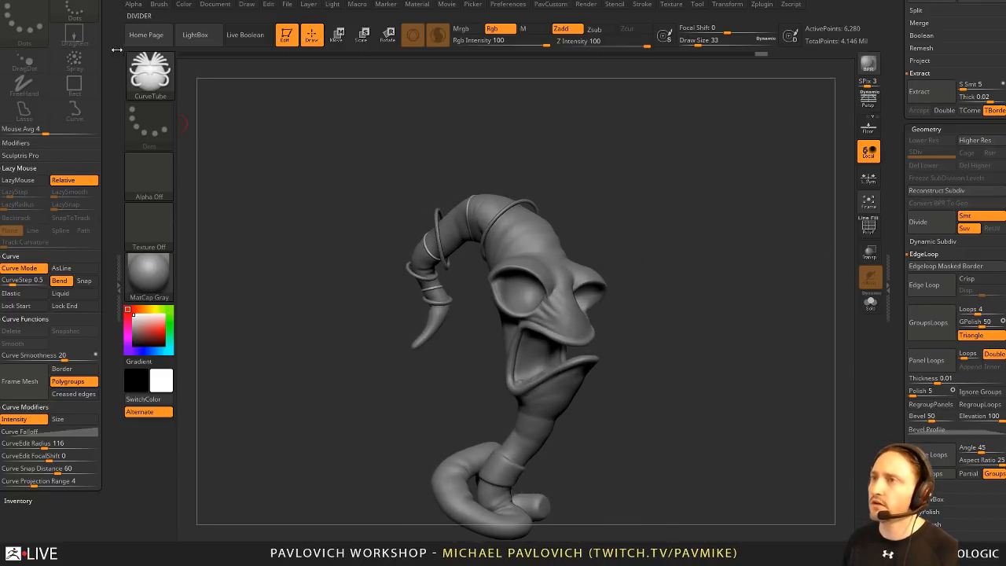
Step: Replace the Stroke palette in the tray with the Zplugin palette, and collapse its PolyGroupIt section
left_click(118, 287)
left_click_drag(110, 26, 117, 205)
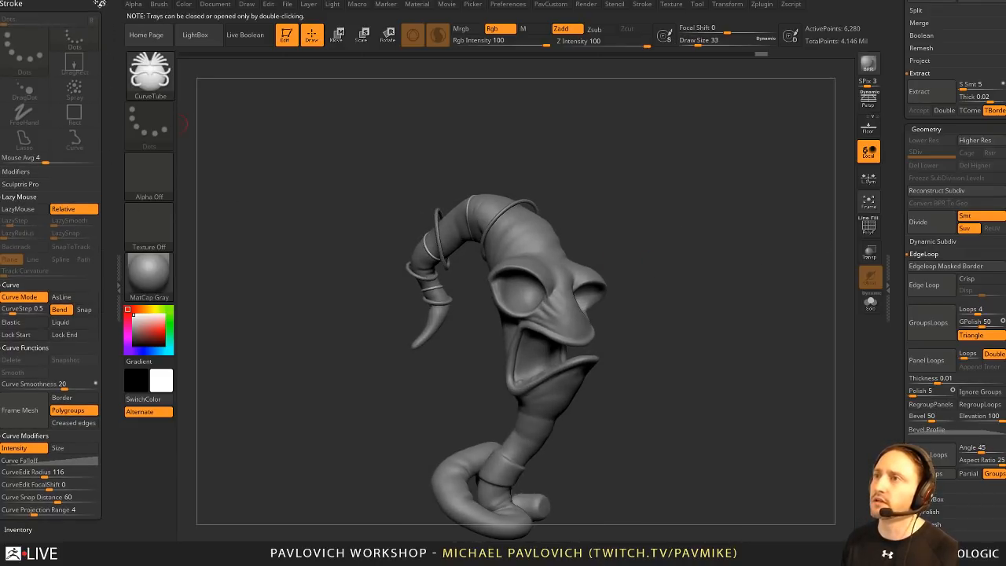
left_click(103, 4)
left_click(760, 7)
left_click_drag(757, 16, 103, 197)
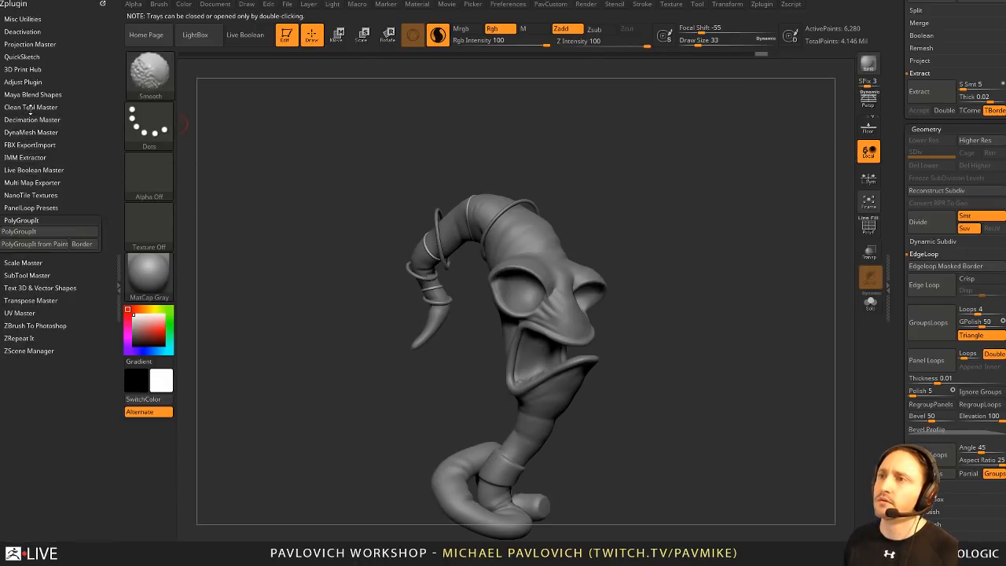
left_click(31, 219)
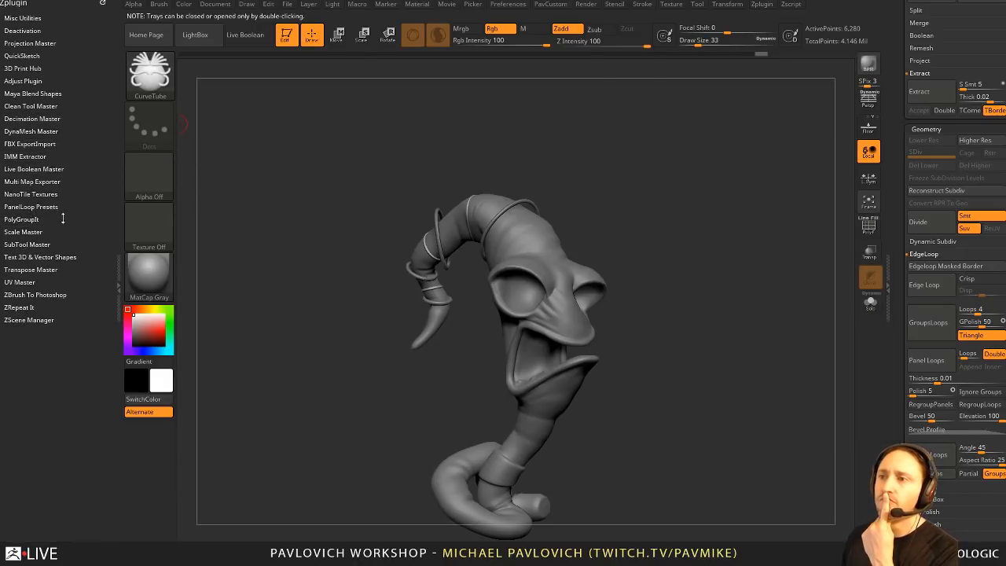
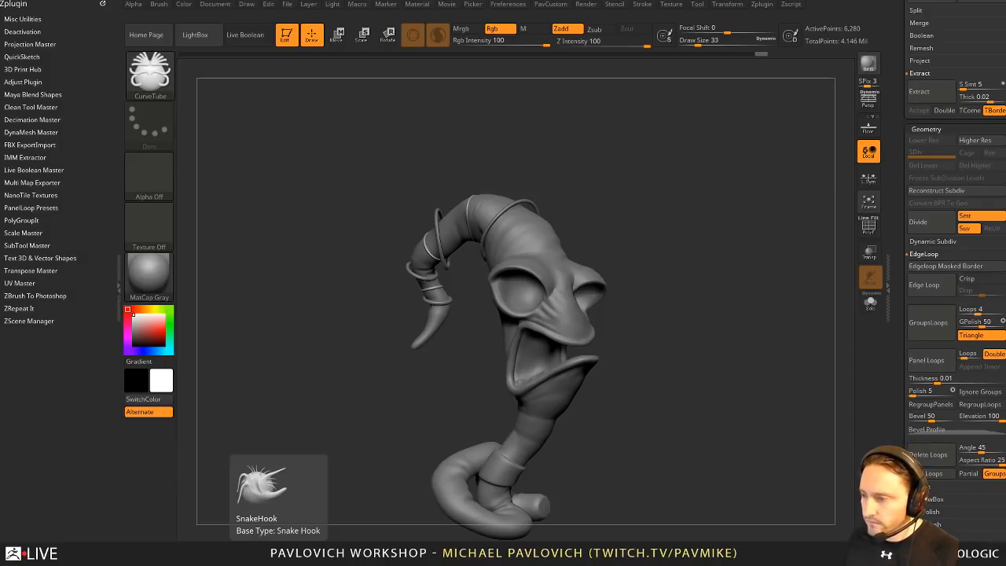
Step: Switch to the browser, open the Curves Helper post in the ZBrushCentral scripts and macros thread, and download CurvesHelper.zip
left_click_drag(1005, 87, 814, 43)
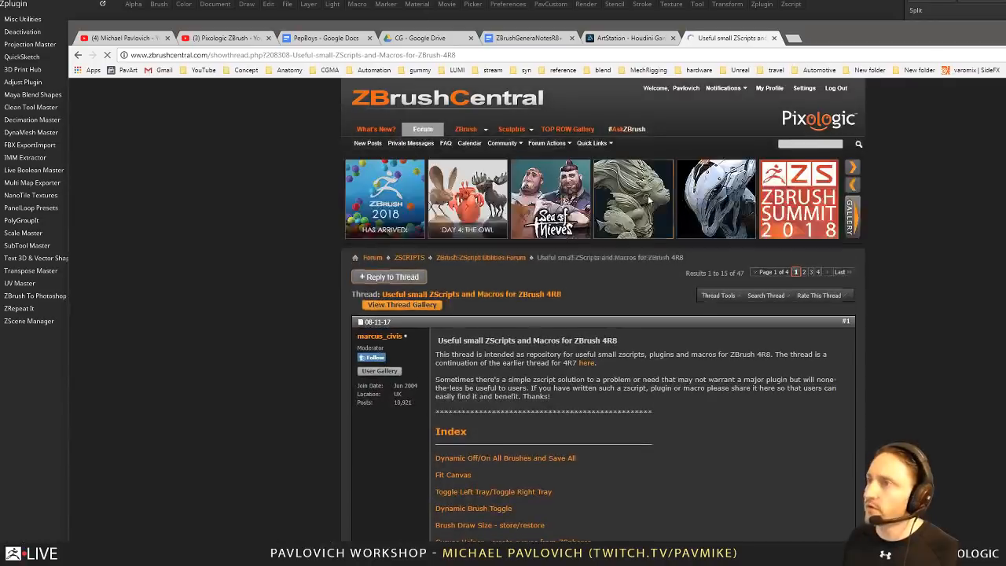
left_click(498, 56)
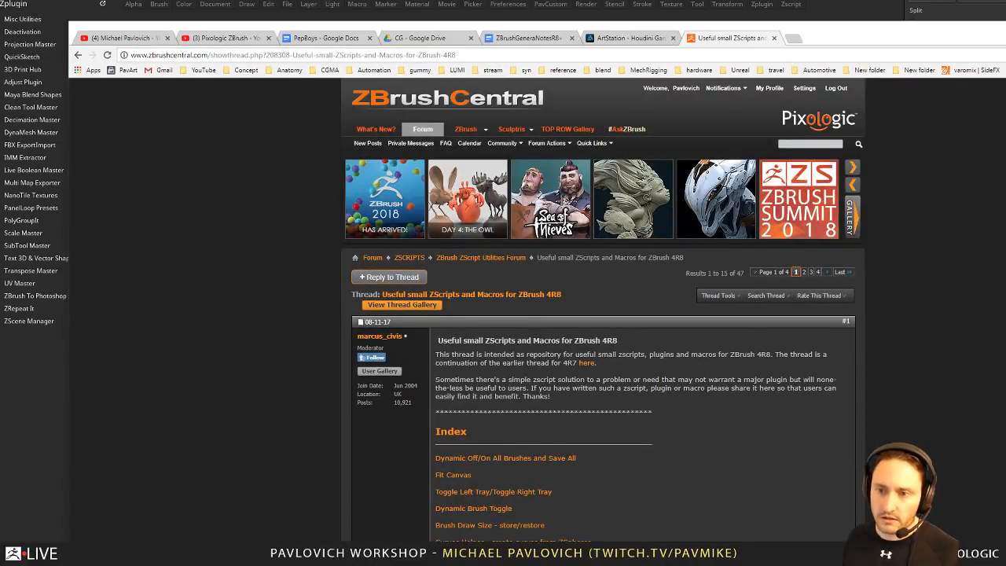
scroll(330, 356, "down", 3)
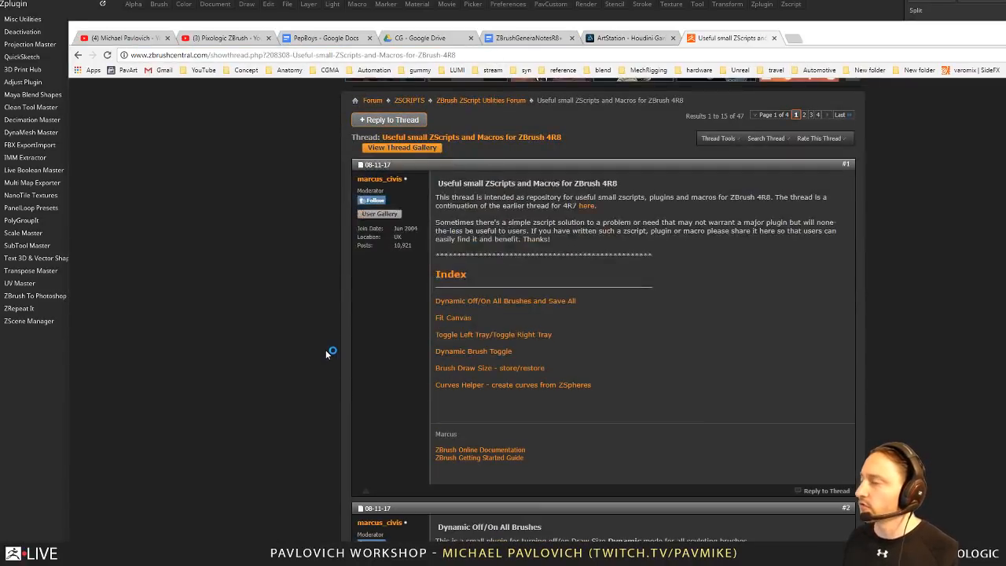
left_click(498, 385)
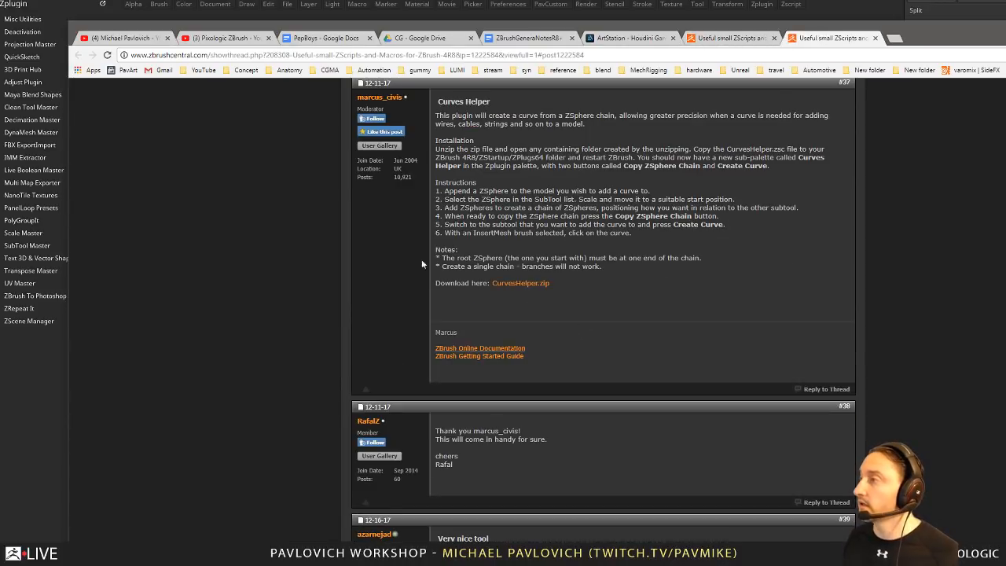
left_click(516, 285)
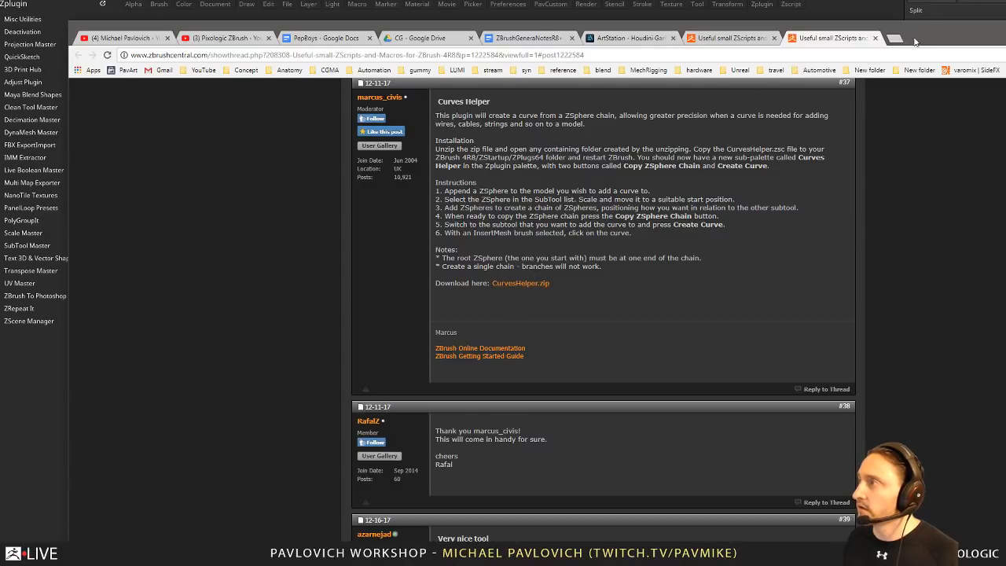
key("alt+Tab")
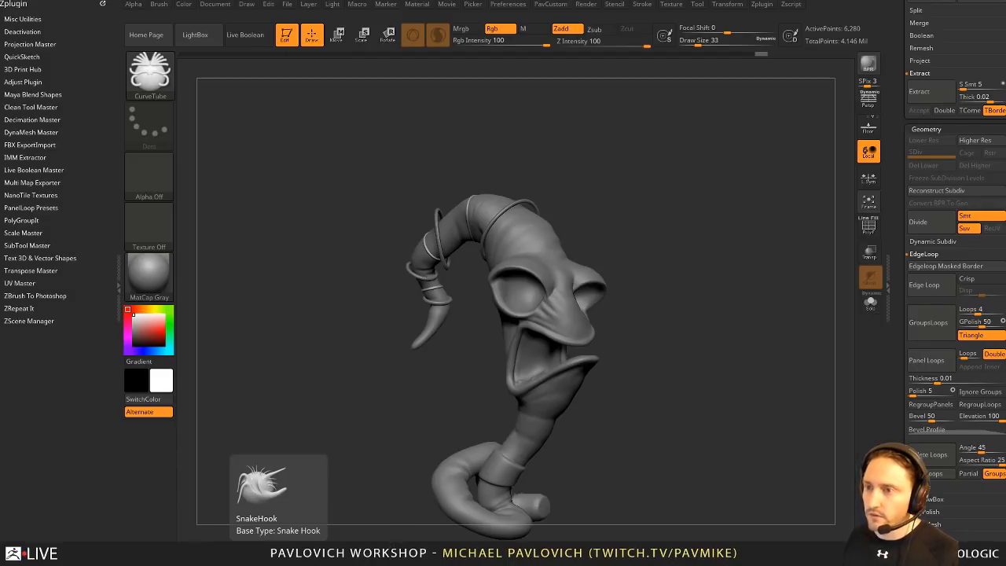
right_click(0, 300)
left_click(0, 346)
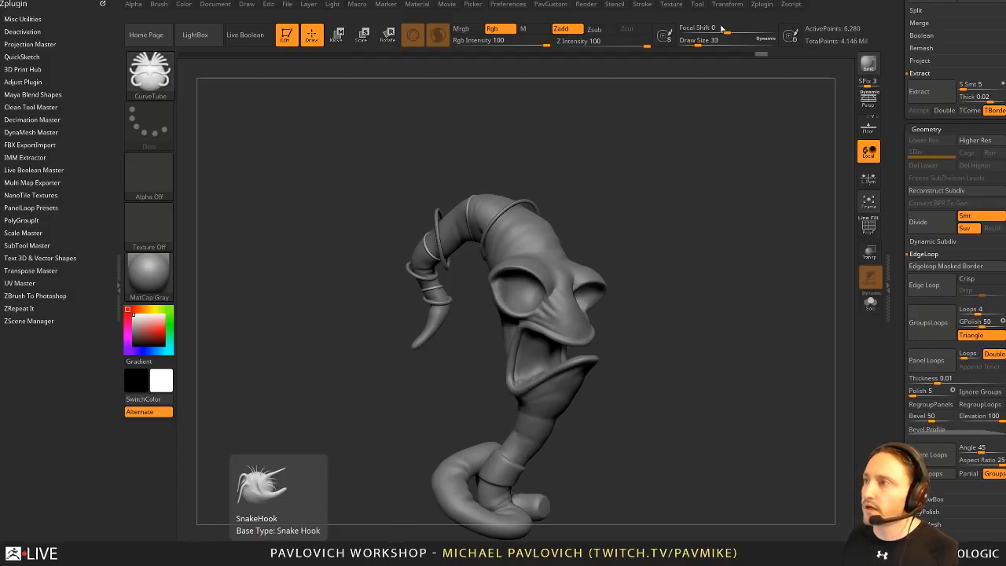
key("alt+Tab")
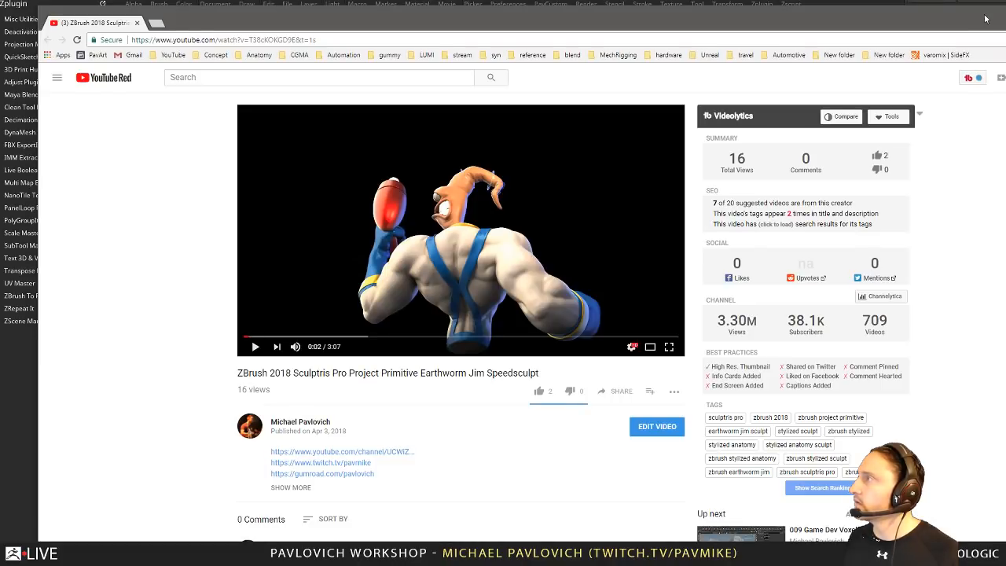
key("alt+Tab")
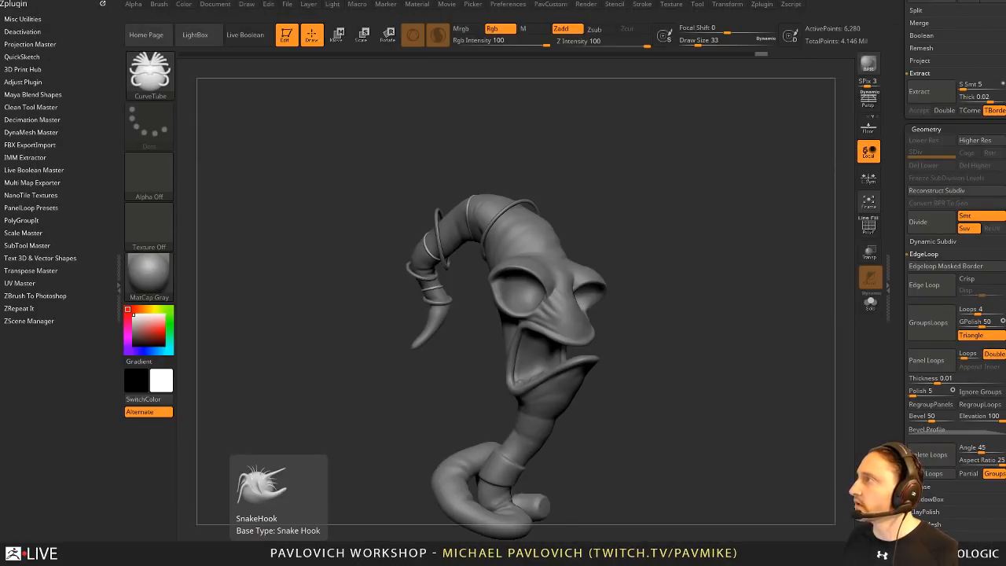
Step: Minimize the open windows to reach the desktop and extract CurvesHelper.zip there
left_click(964, 0)
left_click(950, 0)
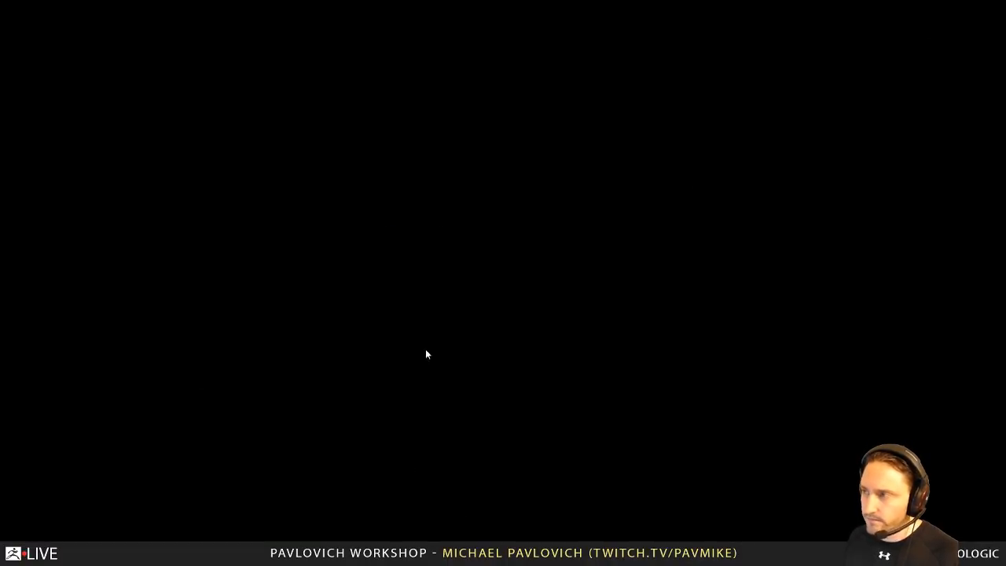
right_click_drag(425, 355, 404, 186)
mouse_move(426, 191)
left_click(320, 227)
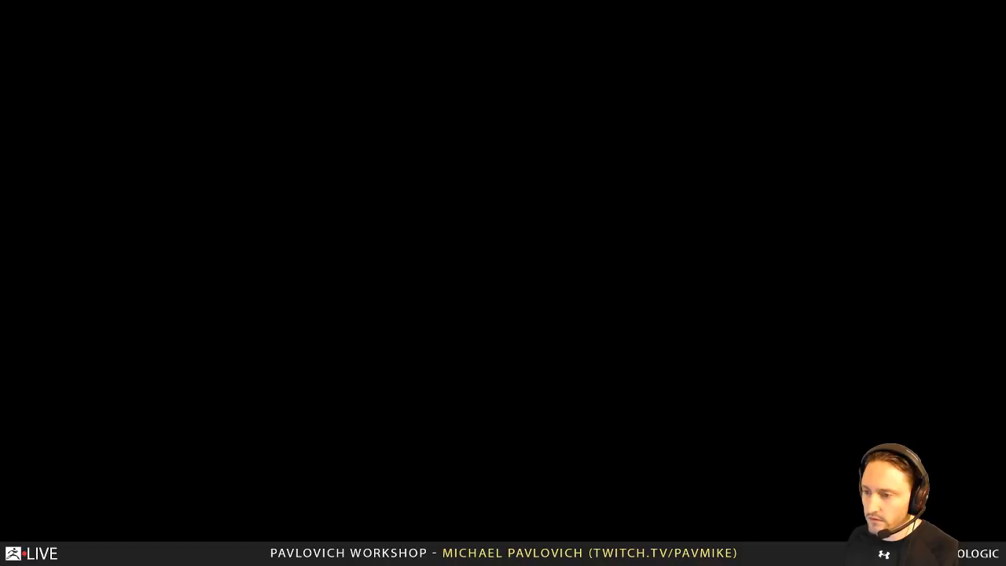
Step: Switch to File Explorer and browse the ZPlugs64 folder inside the ZBrush 2018 ZStartup folder
left_click_drag(380, 565, 364, 0)
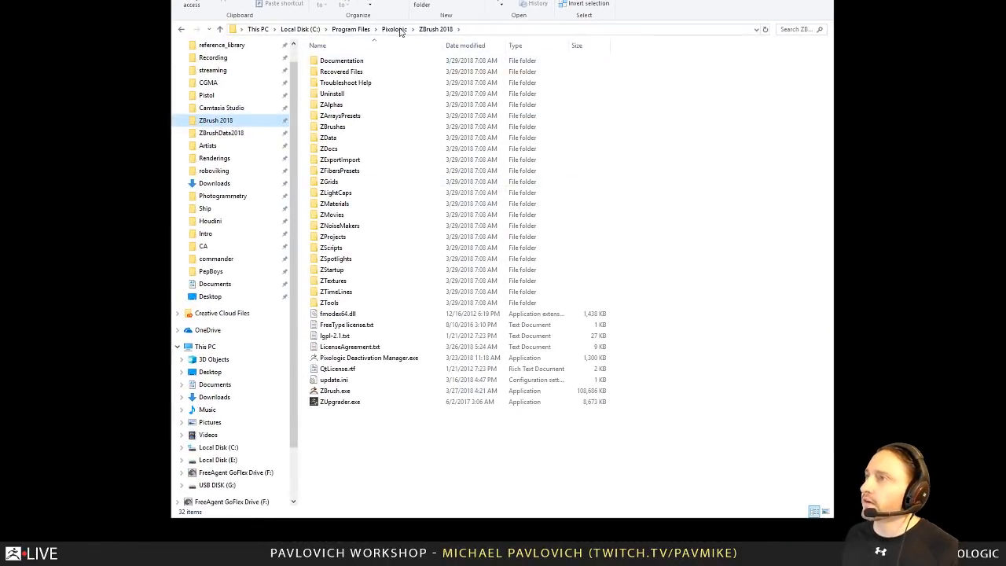
double_click(342, 271)
double_click(339, 227)
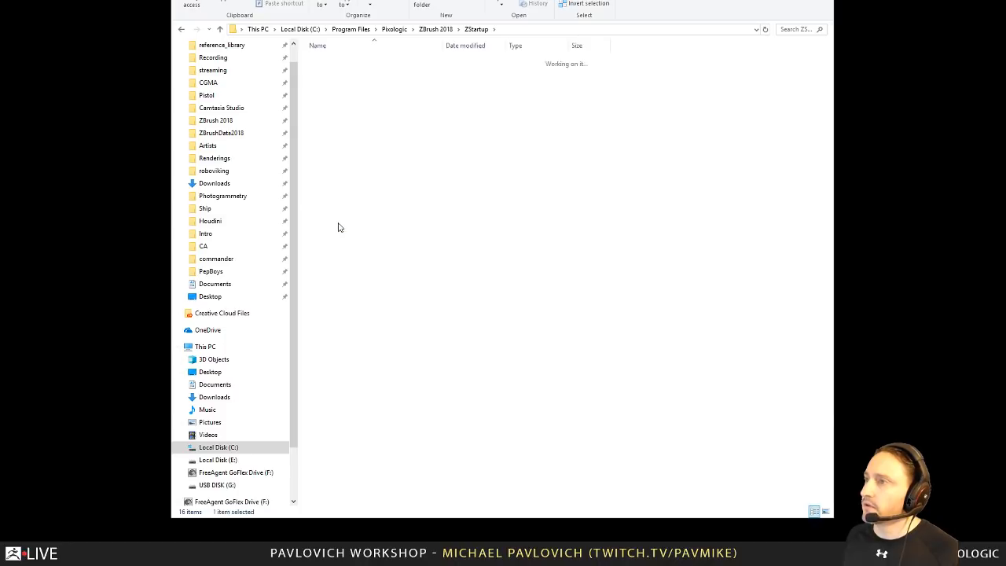
scroll(391, 293, "down", 3)
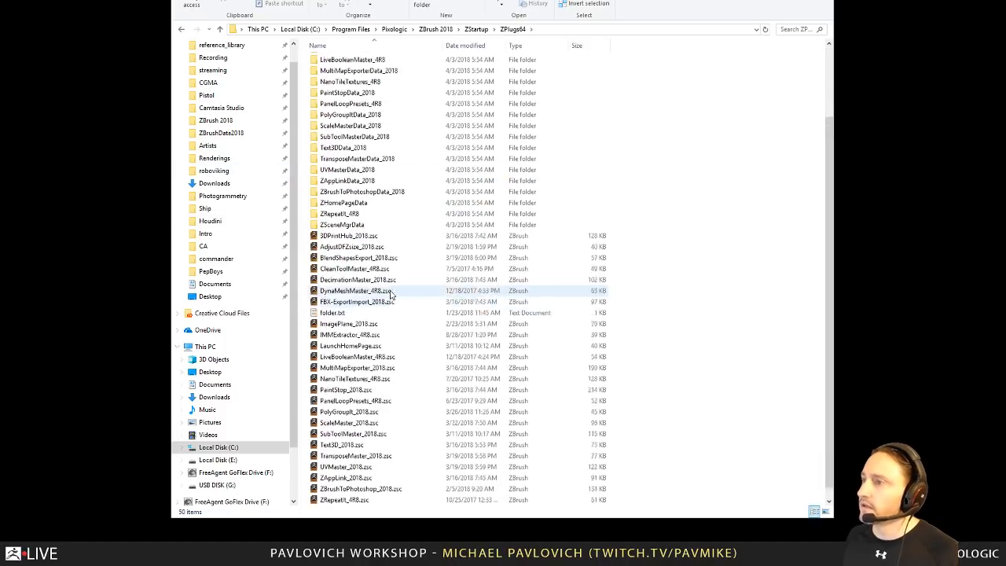
scroll(391, 293, "down", 1)
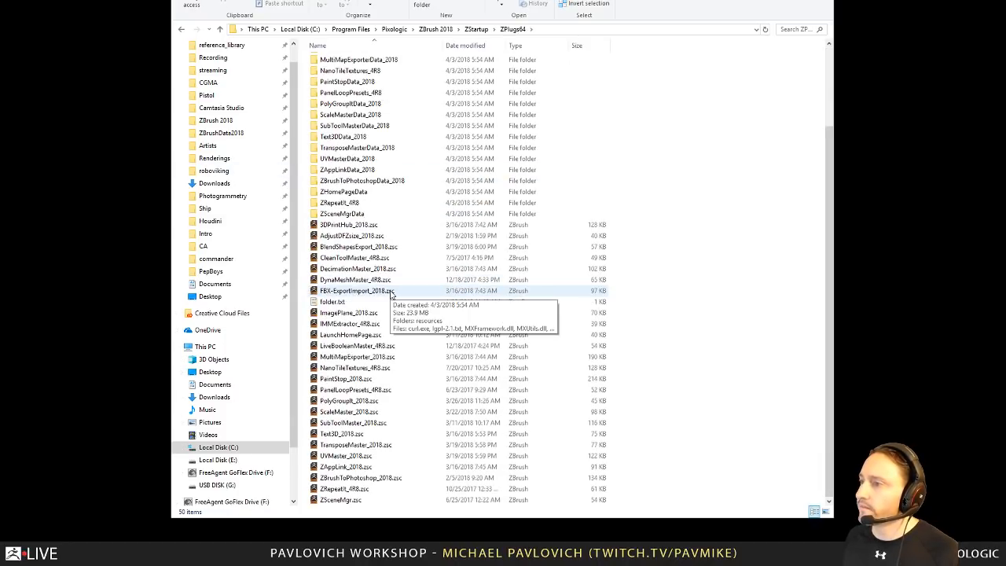
scroll(390, 293, "up", 3)
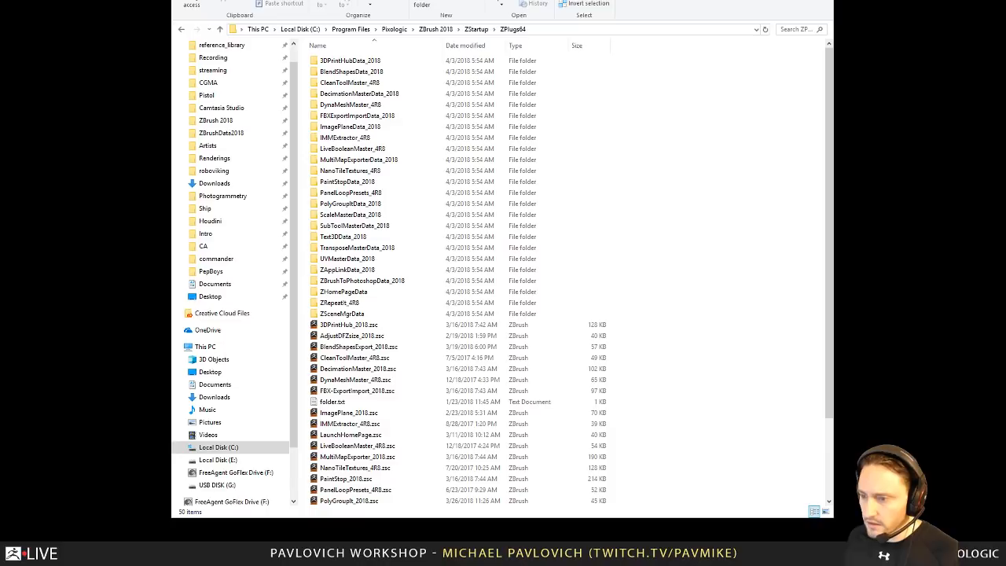
Step: Extract CurvesHelper.zip again over the existing desktop copy and try placing CurvesHelper.zsc in the ZPlugs64 folder
right_click_drag(79, 322, 107, 298)
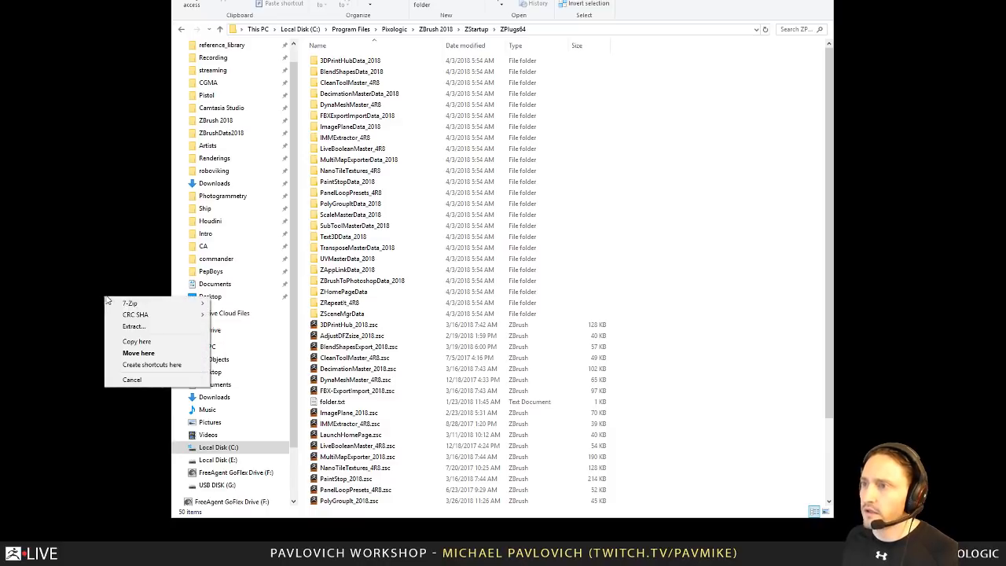
mouse_move(130, 303)
left_click(22, 337)
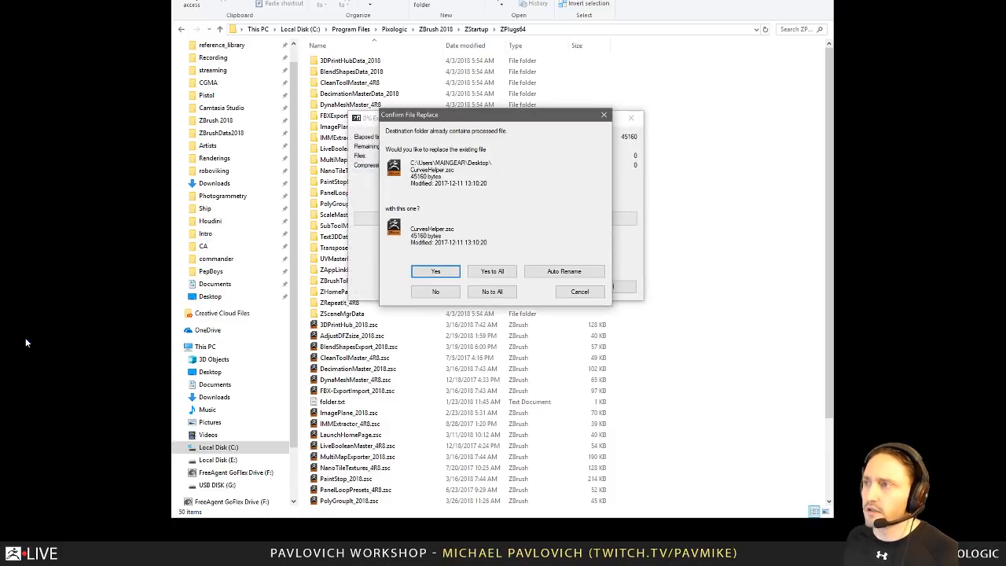
left_click(435, 272)
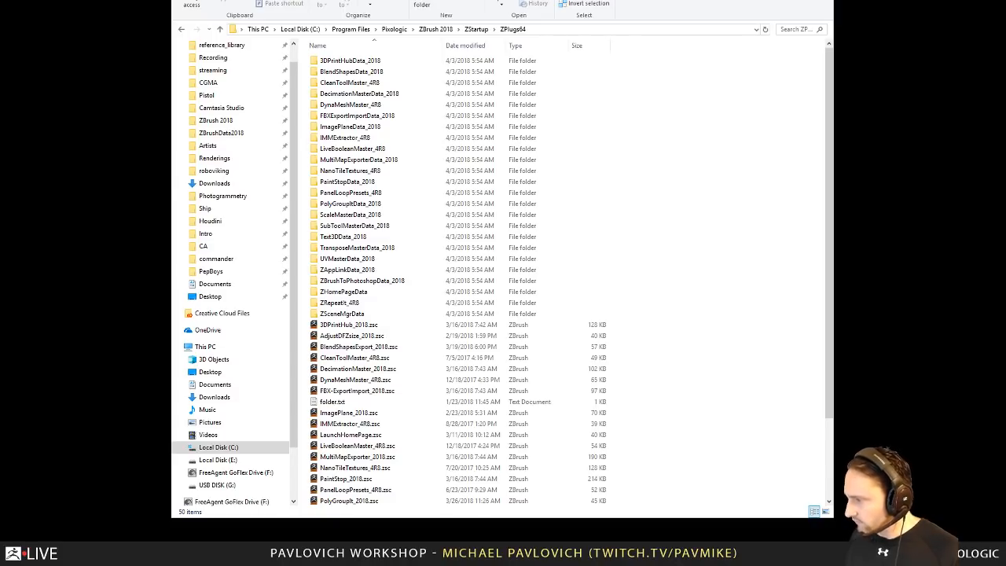
right_click_drag(753, 373, 742, 316)
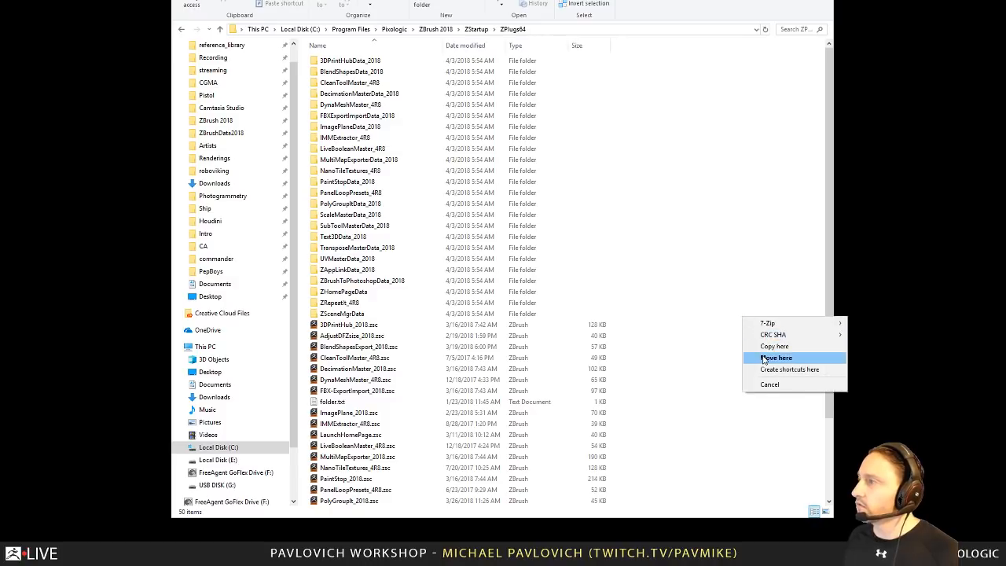
left_click(767, 385)
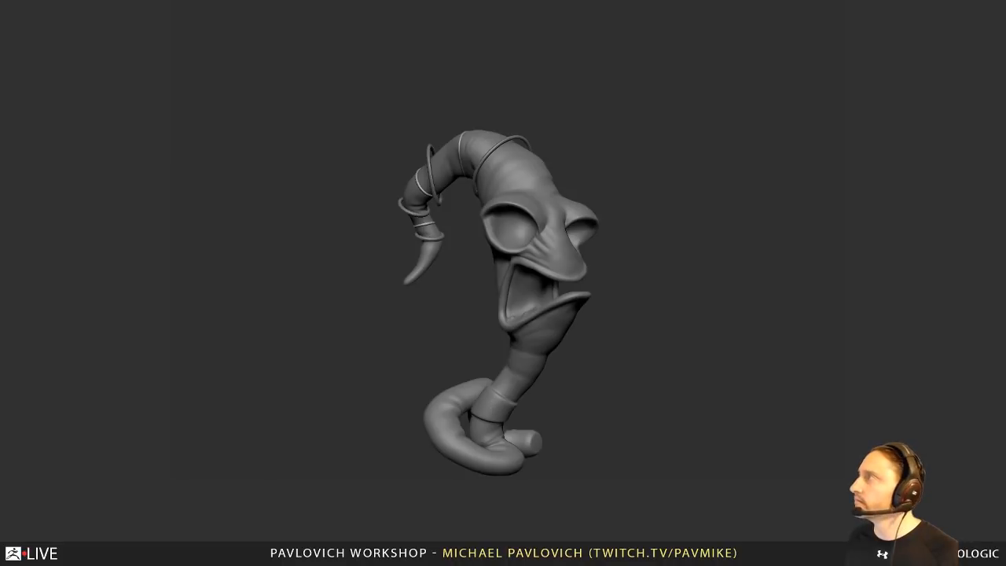
Step: Quit ZBrush and answer its closing prompt
key("alt+F4")
left_click(509, 246)
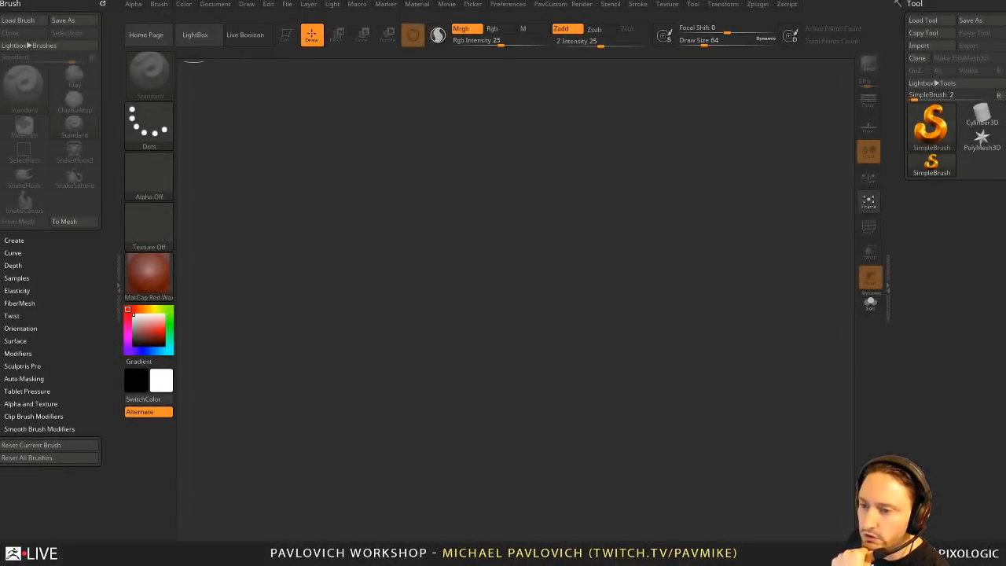
Step: Switch to the browser and show the Pixologic ZBrush channel's YouTube videos page
left_click_drag(609, 541, 674, 134)
left_click(161, 141)
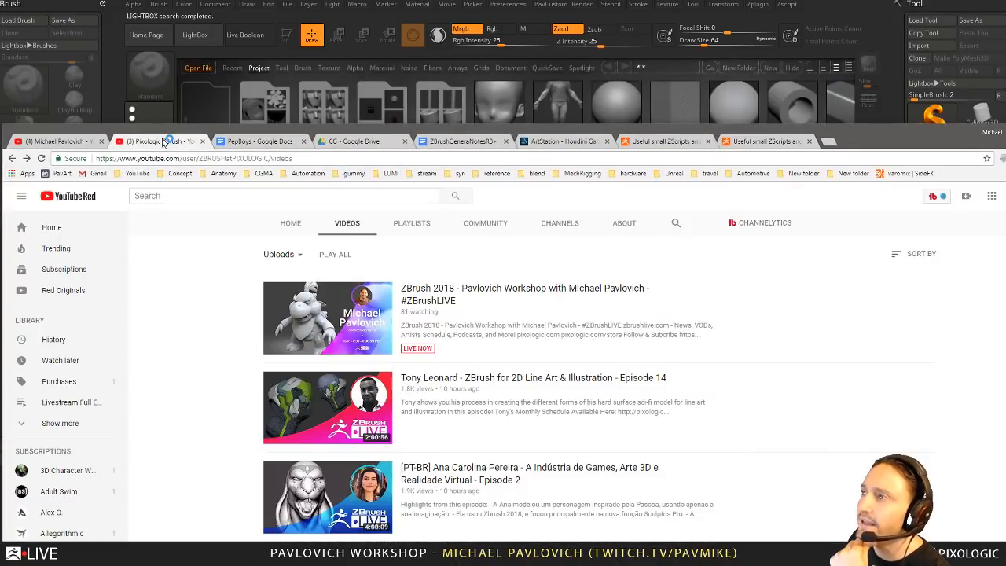
Step: Switch to the presenter's own YouTube channel, maximize the browser window and show the channel's playlists
left_click(67, 141)
left_click(404, 158)
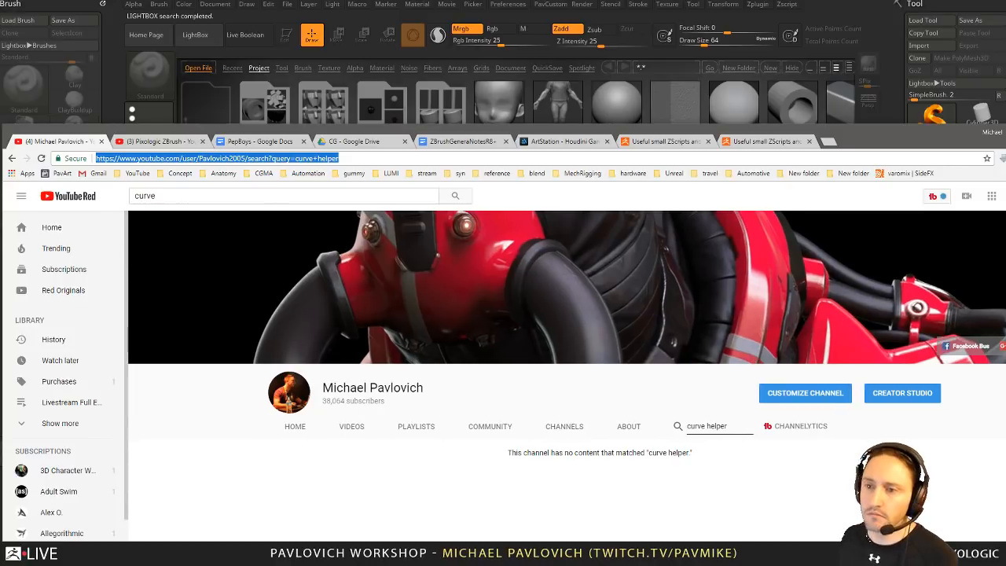
double_click(630, 134)
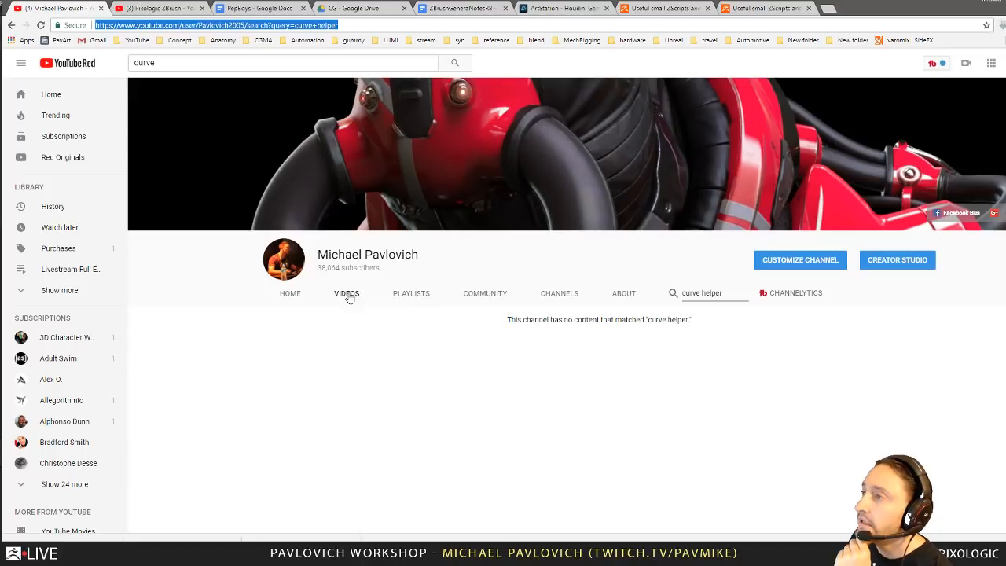
left_click(399, 292)
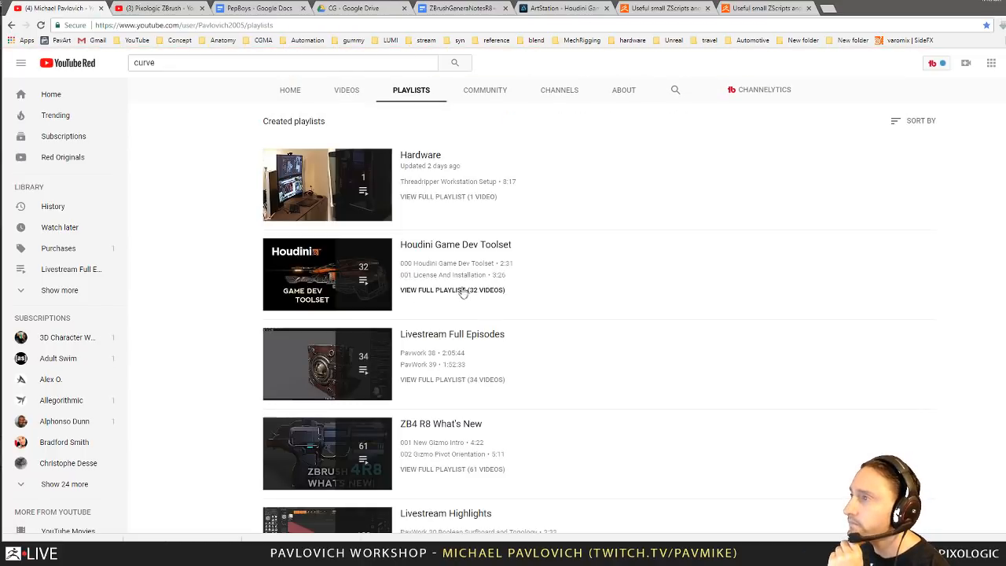
Step: Look through the channel's created playlists, down to the ZBrush Mech Helmet and Intro to ZBrush series
scroll(229, 278, "down", 1)
scroll(229, 278, "down", 1)
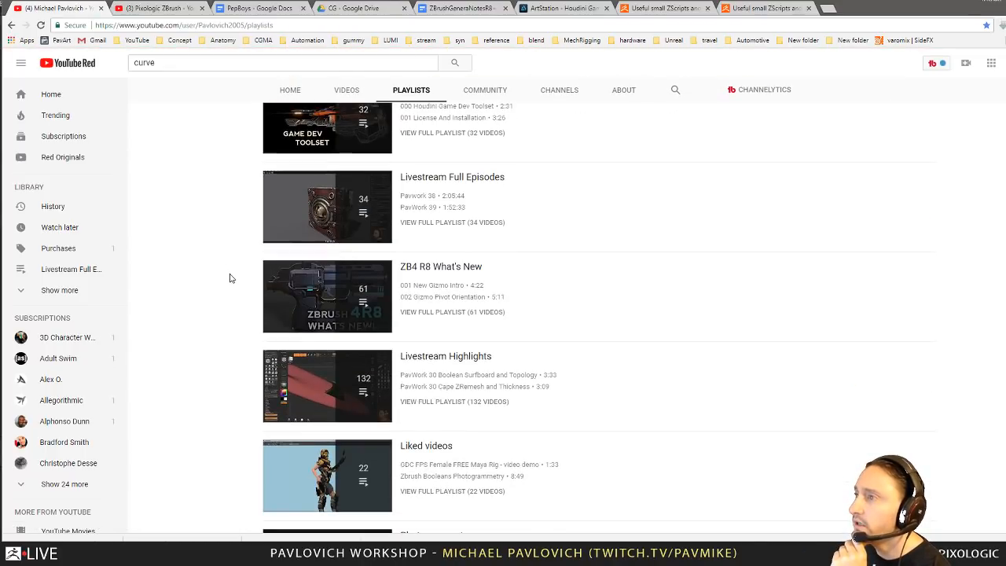
scroll(411, 292, "down", 2)
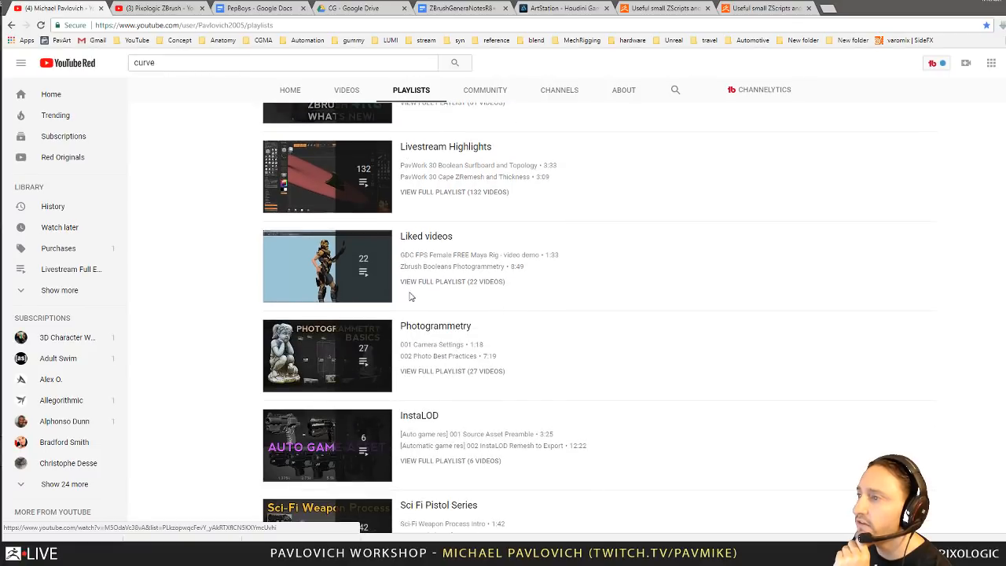
scroll(411, 292, "down", 2)
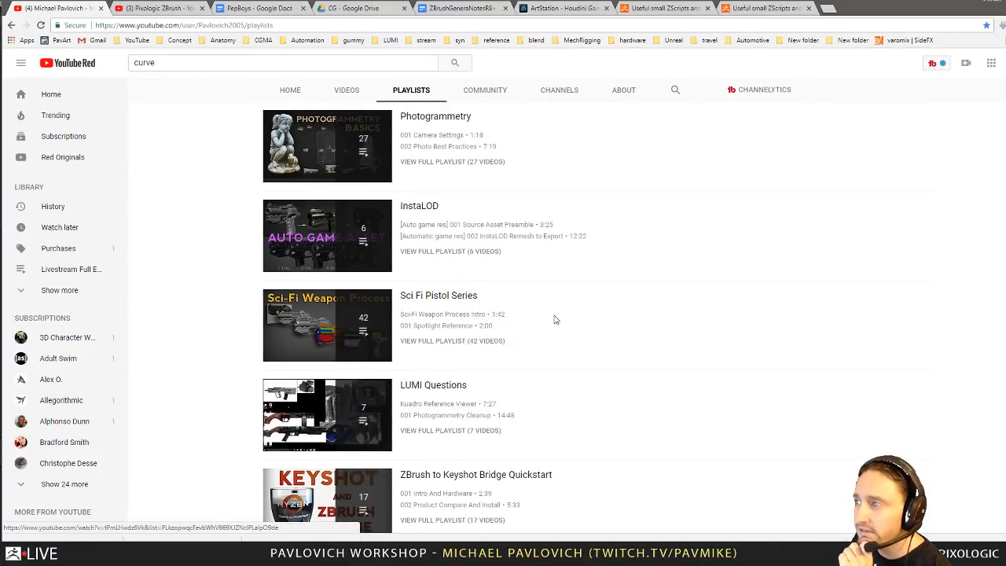
scroll(555, 319, "down", 4)
scroll(556, 319, "down", 10)
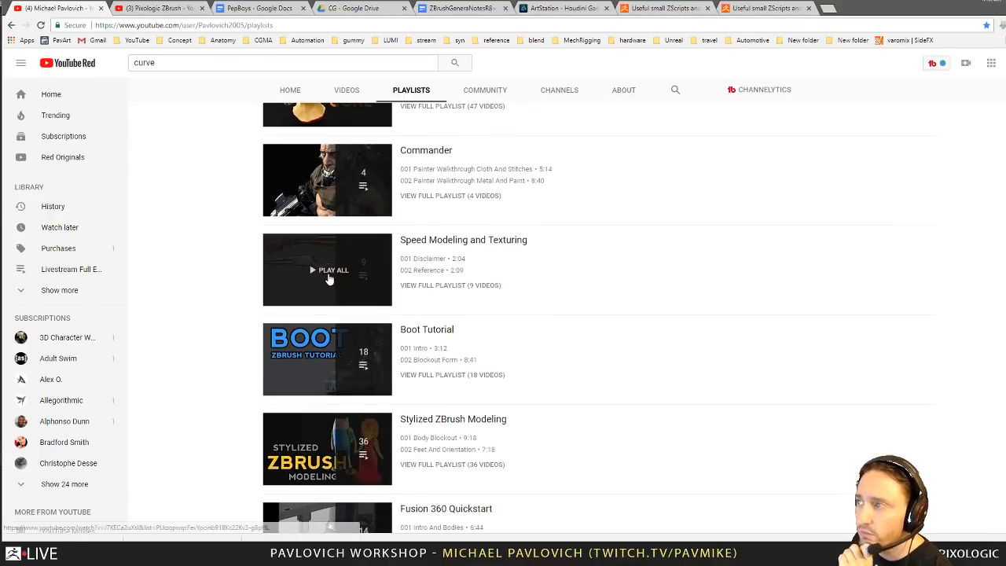
scroll(530, 271, "down", 2)
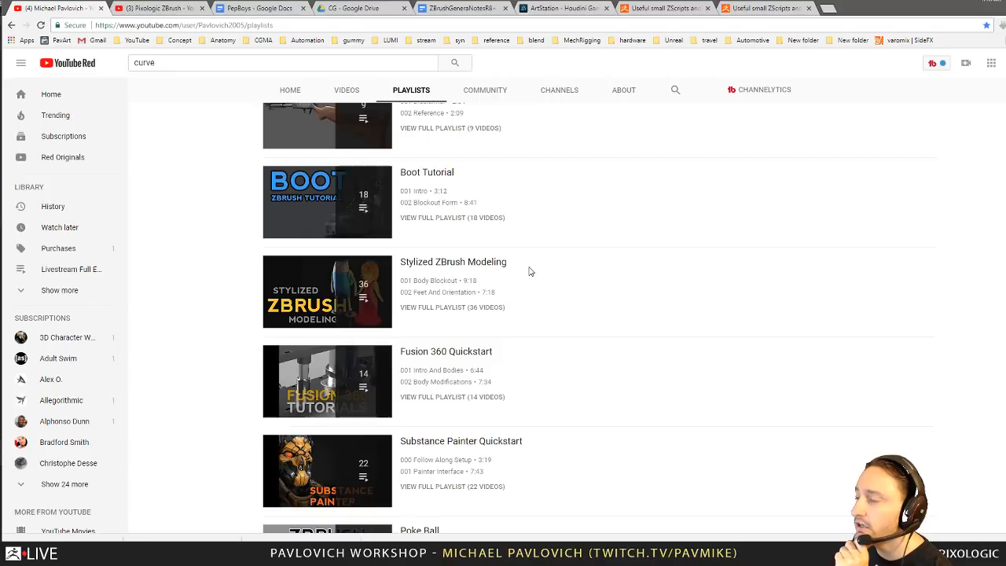
scroll(552, 283, "down", 4)
scroll(577, 290, "up", 3)
scroll(575, 291, "down", 6)
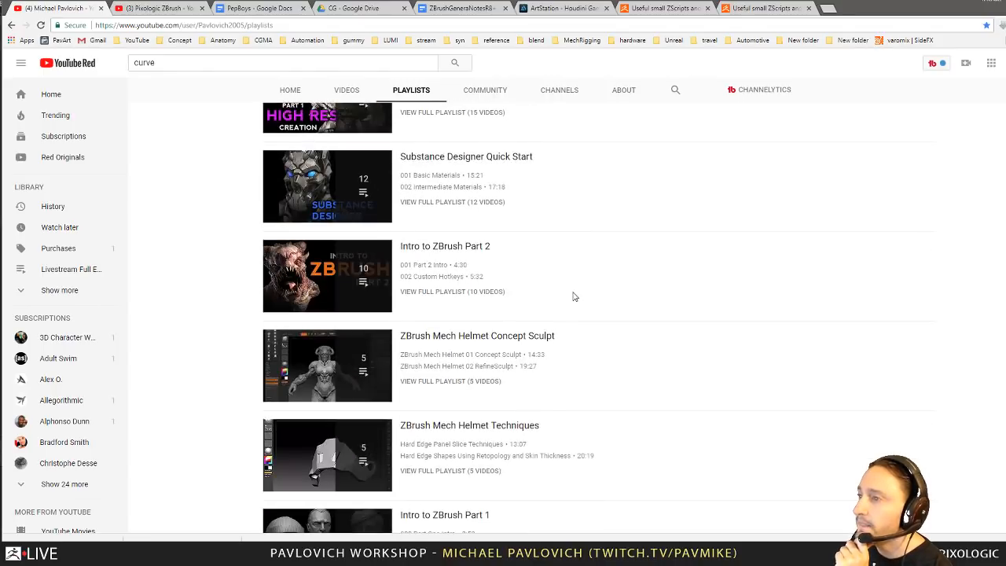
scroll(570, 302, "up", 5)
scroll(563, 307, "down", 5)
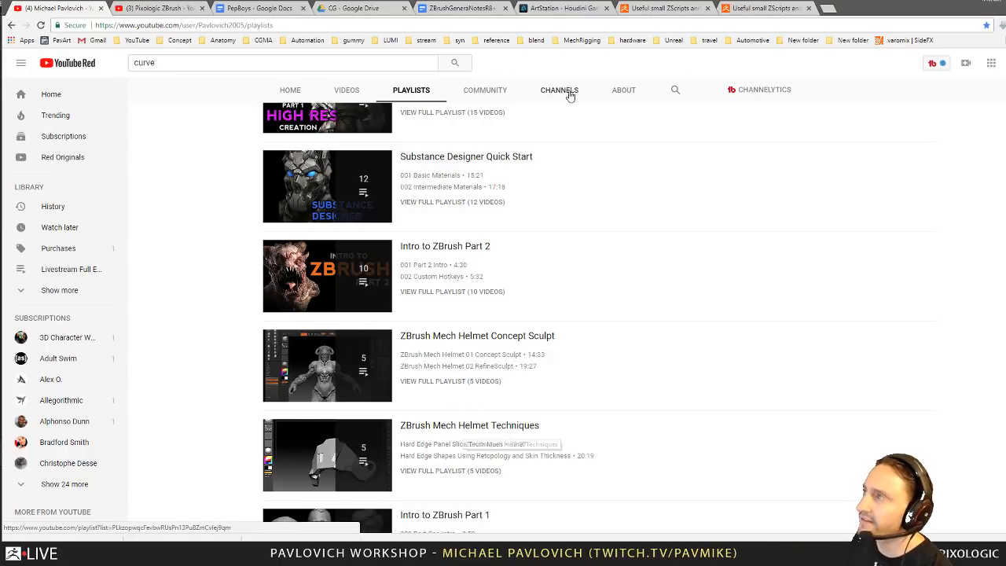
Step: Switch to ArtStation and open the MCC: Halo 2 Anniversary project from the presenter's portfolio
left_click(564, 8)
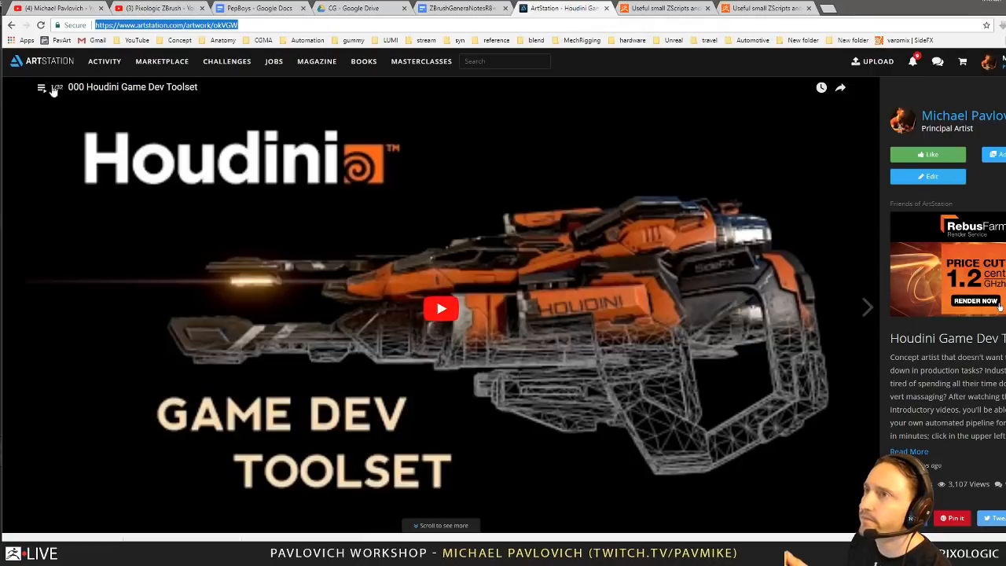
scroll(490, 307, "down", 3)
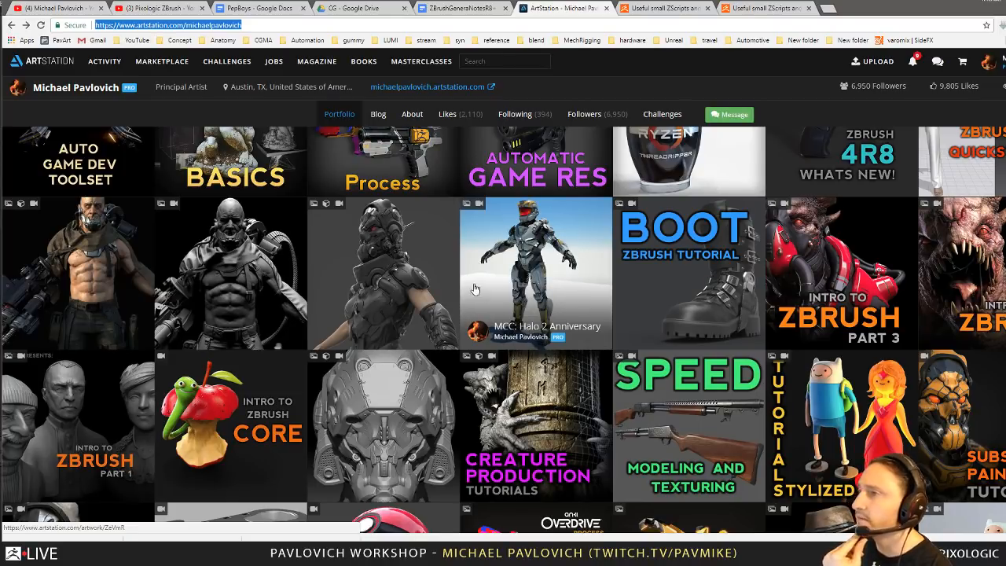
left_click(541, 256)
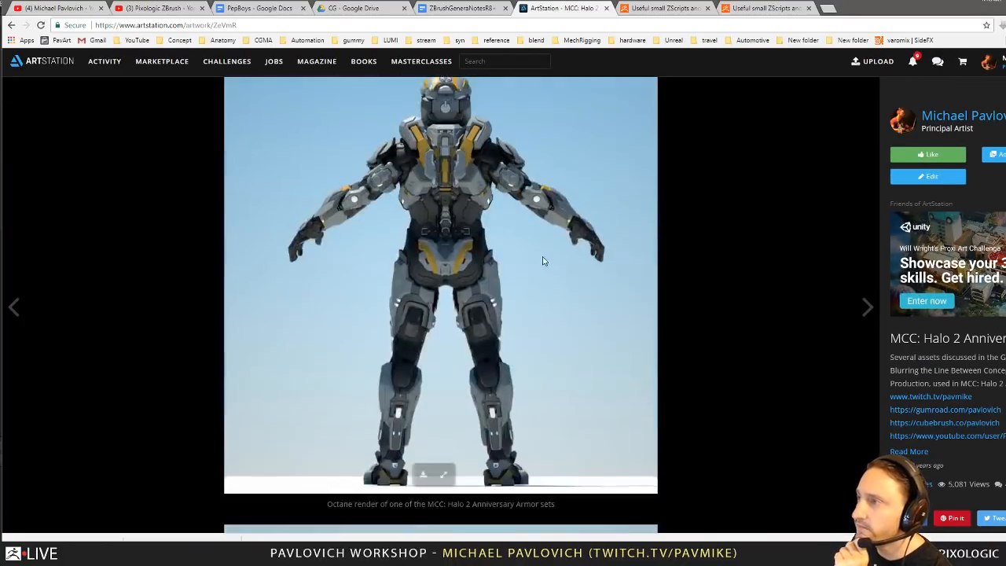
Step: Examine the project's images from the armor sketches and material ID mockup to the creature sculpts
scroll(542, 261, "down", 15)
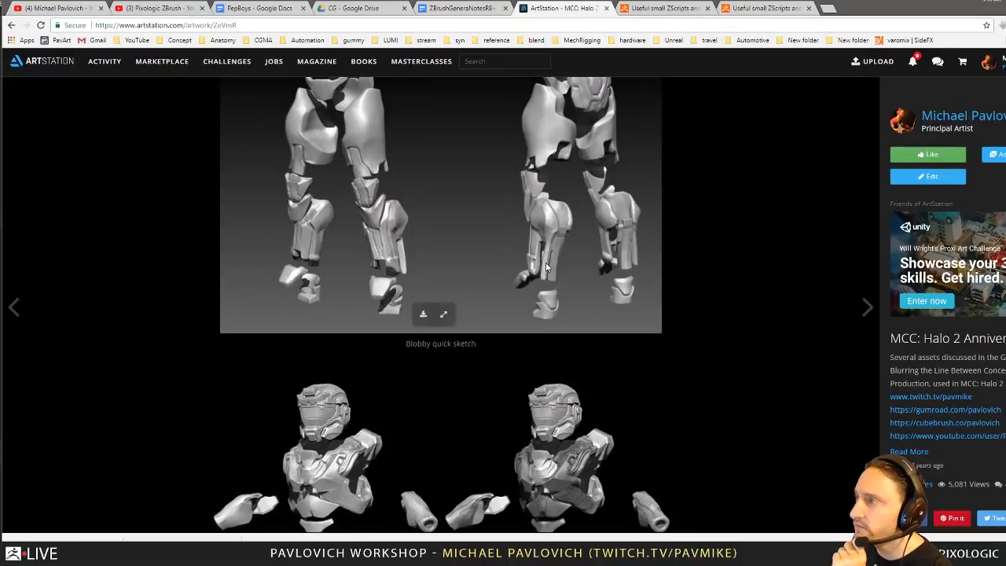
scroll(546, 269, "down", 15)
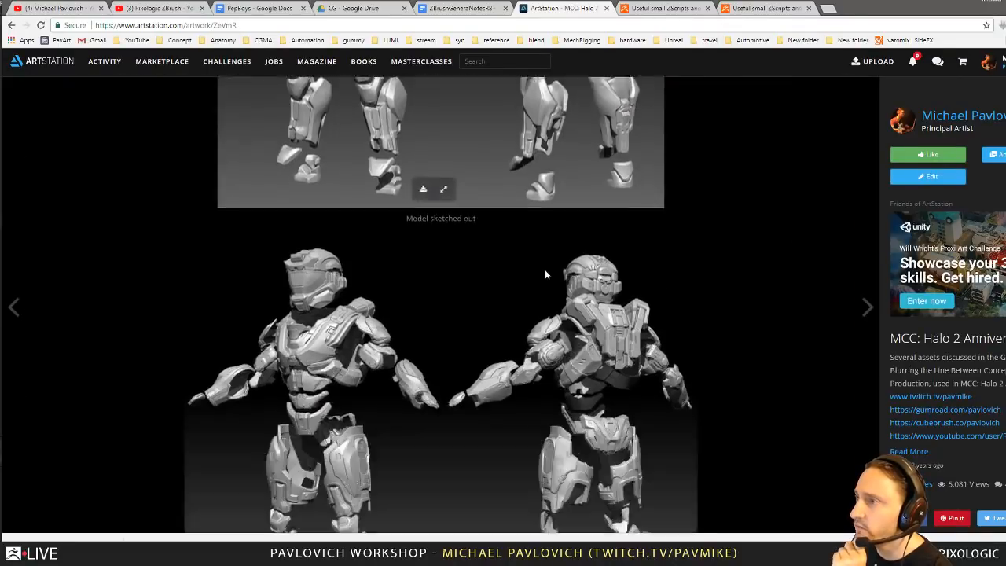
scroll(544, 268, "down", 10)
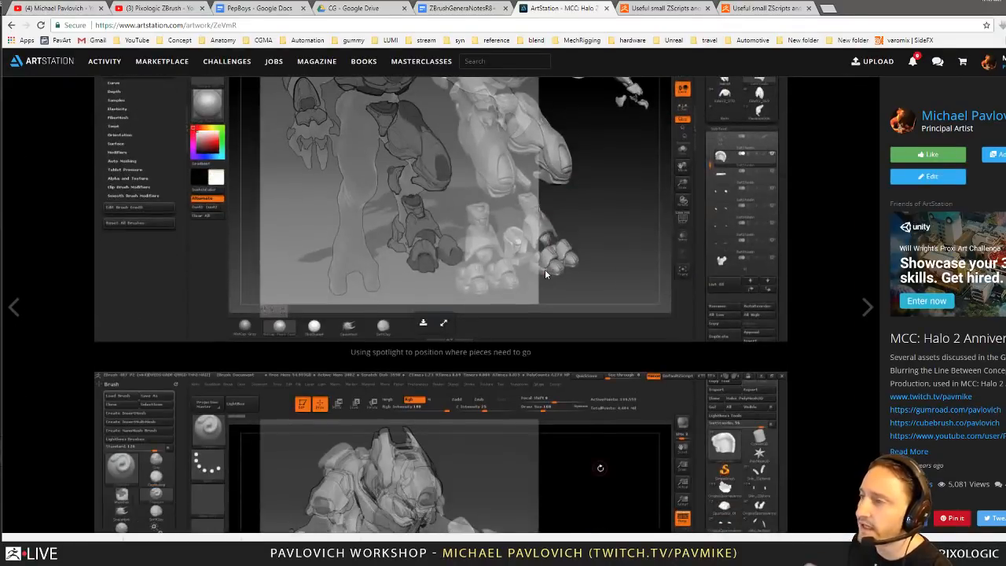
scroll(545, 269, "down", 6)
scroll(545, 265, "down", 3)
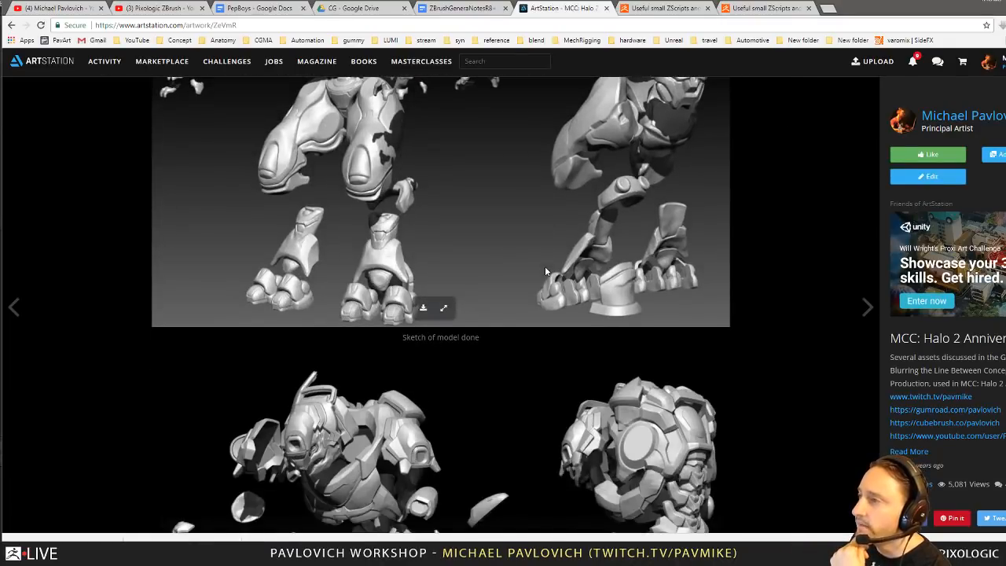
scroll(544, 268, "down", 4)
scroll(544, 267, "down", 6)
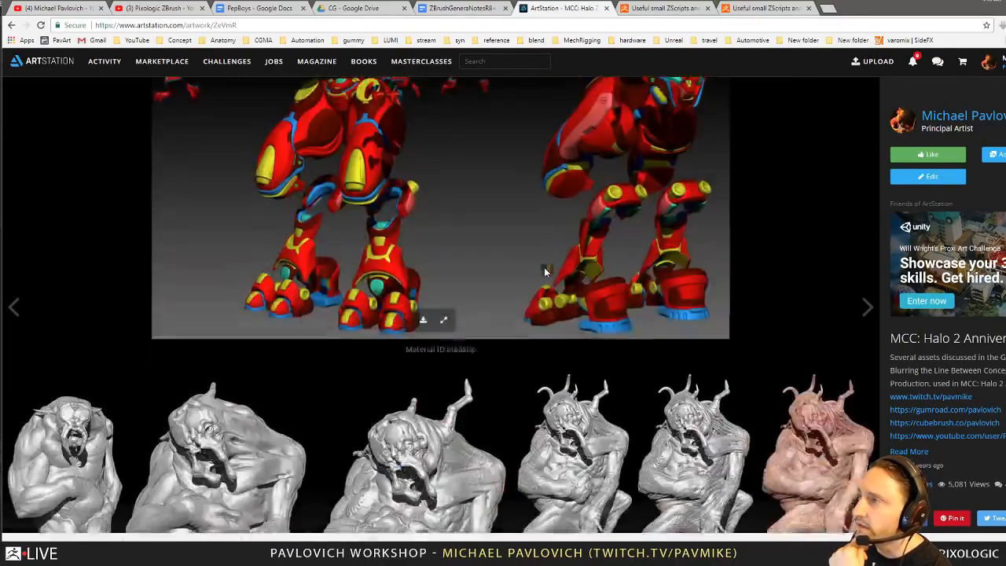
scroll(543, 267, "down", 8)
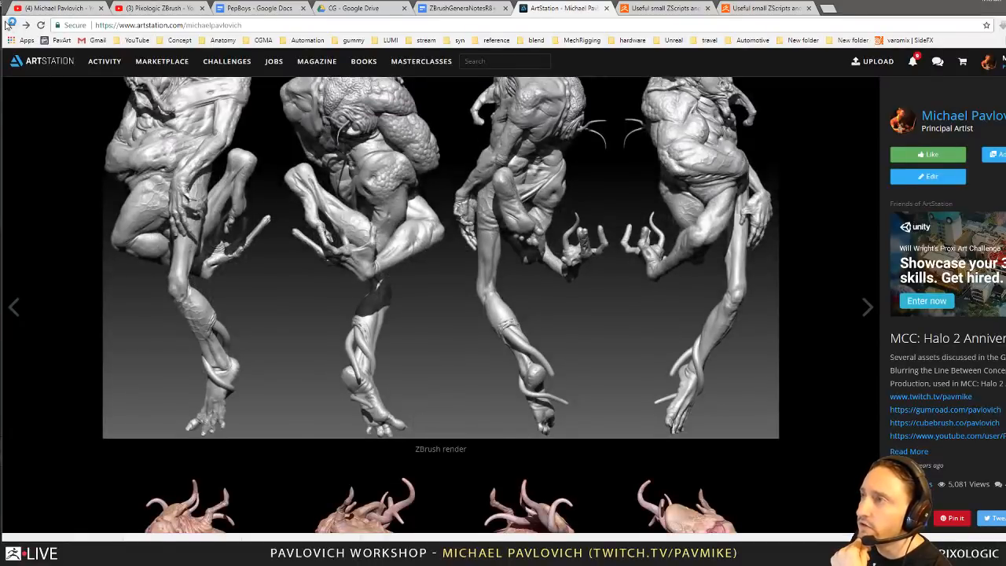
Step: Return to the ArtStation portfolio and open the Boot ZBrush Tutorial project
left_click(11, 24)
scroll(321, 308, "up", 2)
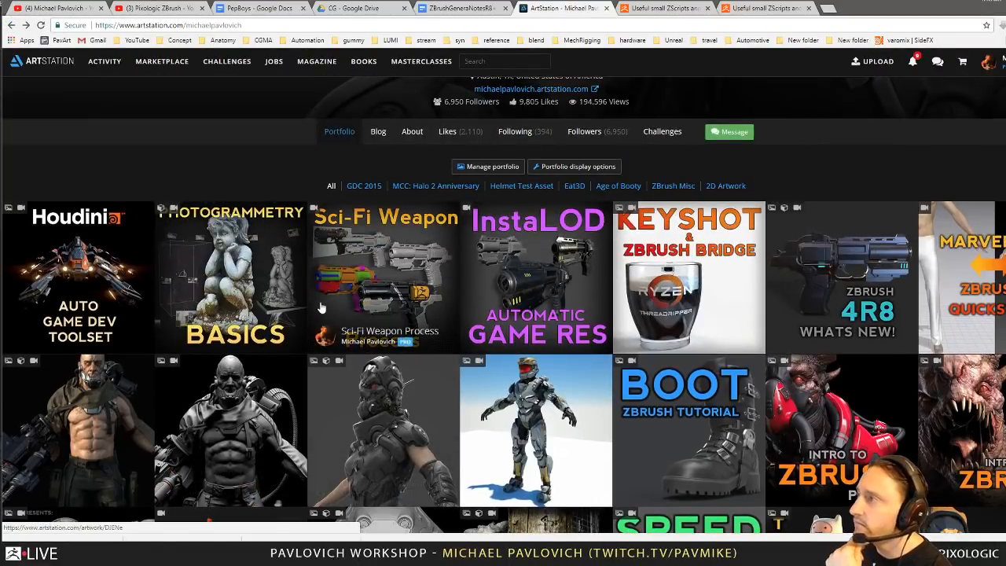
scroll(320, 308, "down", 1)
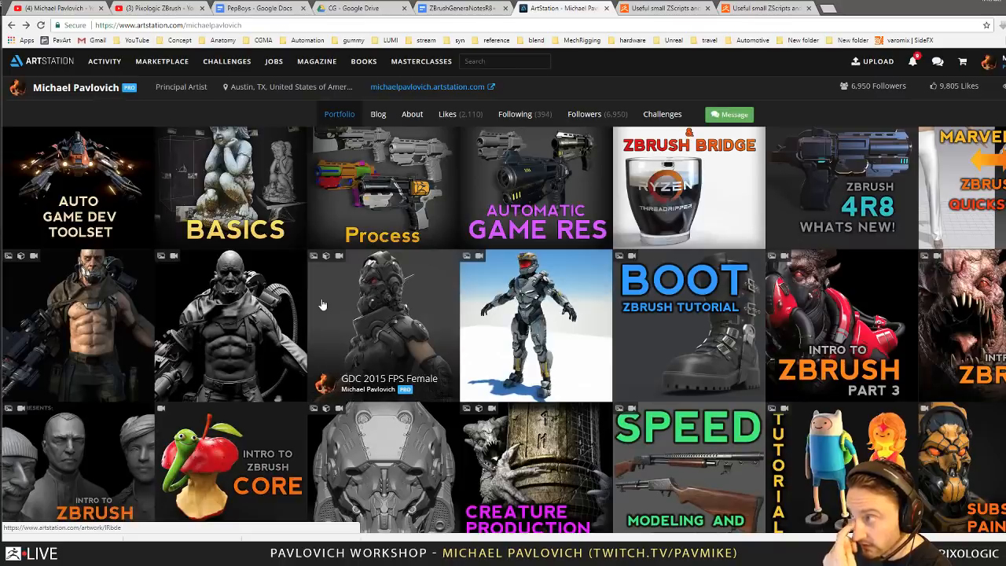
left_click(694, 320)
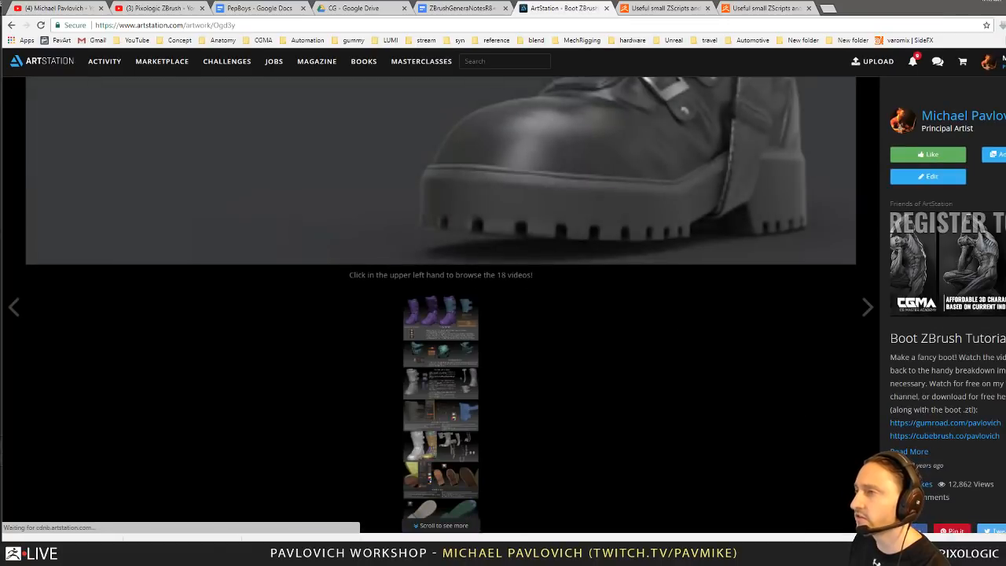
scroll(507, 244, "up", 3)
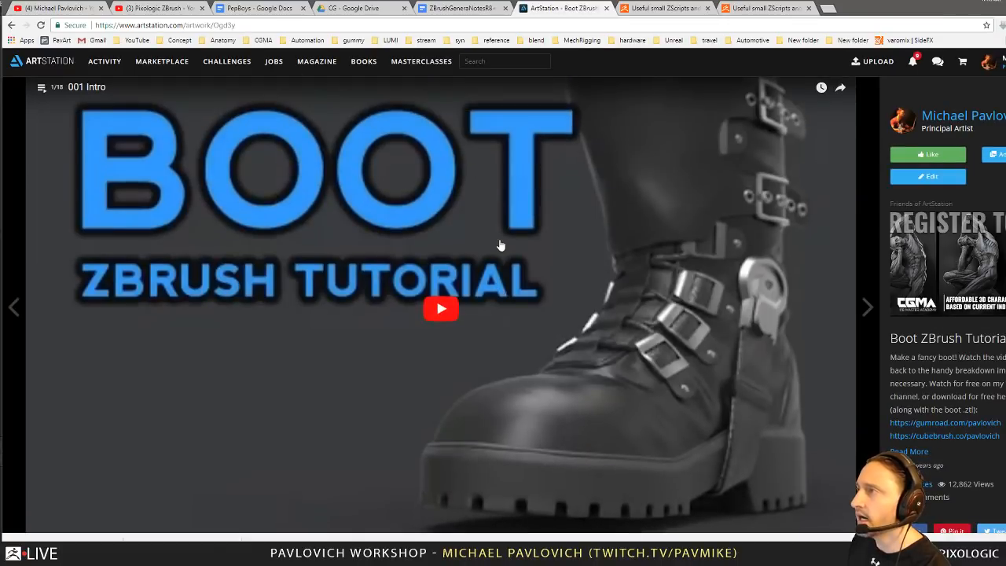
Step: Show the Boot Tutorial's video list and look over the breakdown images below the video
left_click(42, 88)
scroll(112, 199, "down", 3)
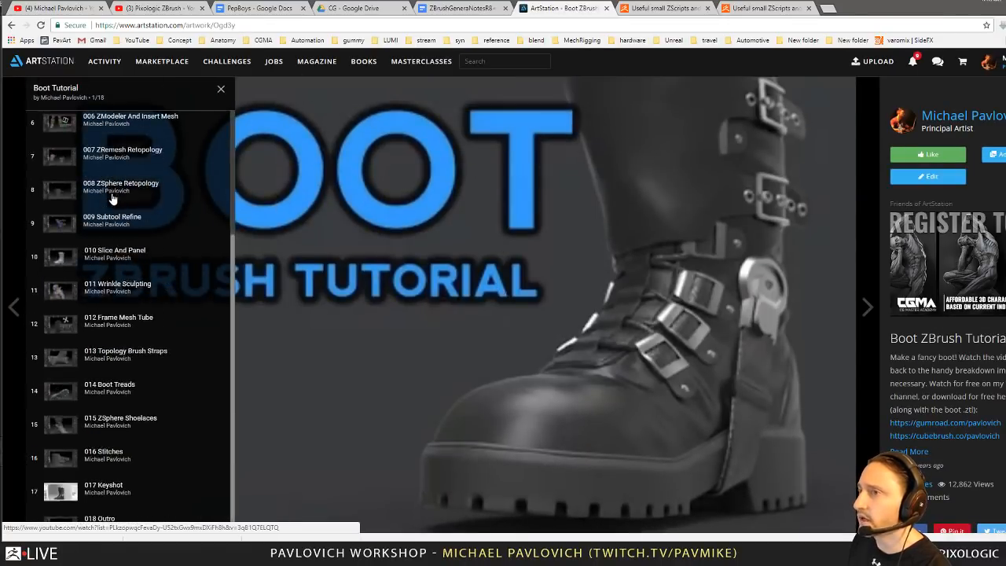
scroll(649, 367, "down", 3)
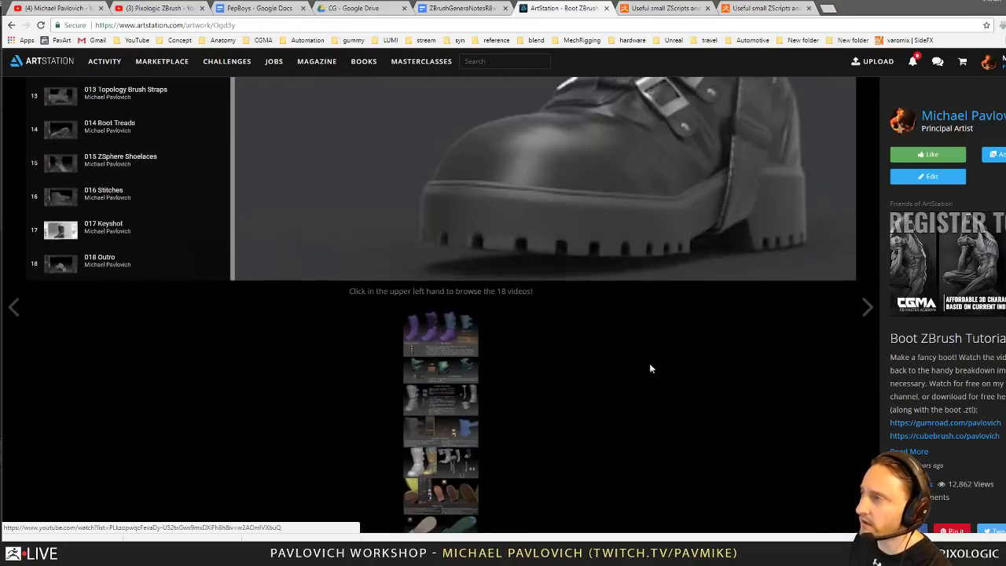
scroll(428, 365, "down", 2)
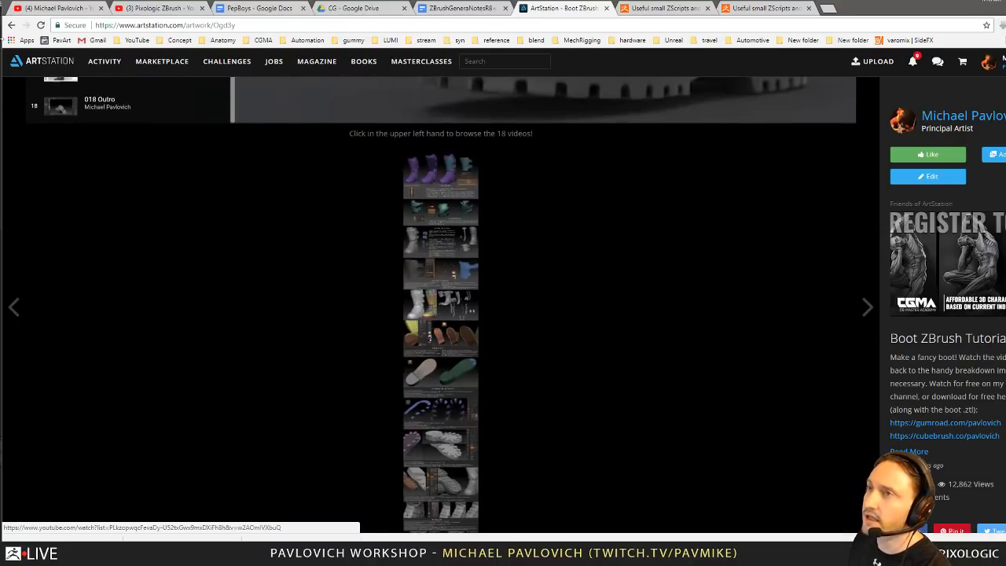
Step: Return to the portfolio, open the Commander high-res process project and examine its character renders
left_click(12, 25)
scroll(550, 314, "down", 3)
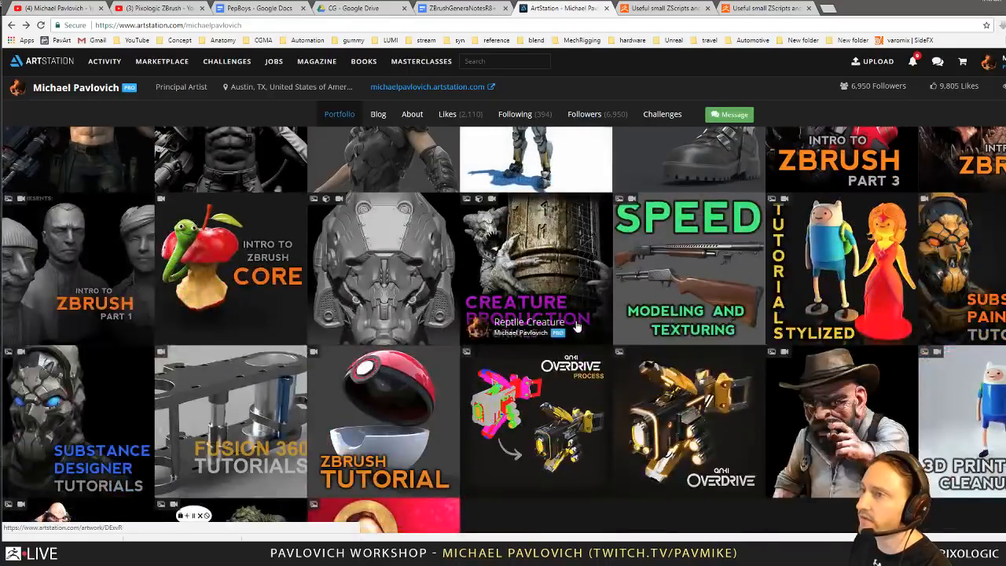
scroll(613, 344, "up", 4)
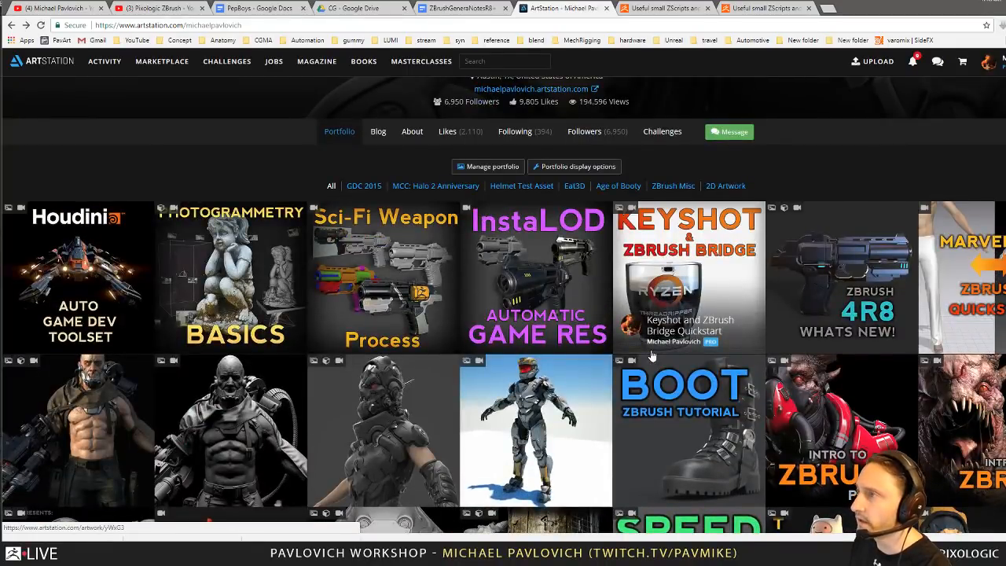
left_click(232, 413)
scroll(460, 323, "down", 7)
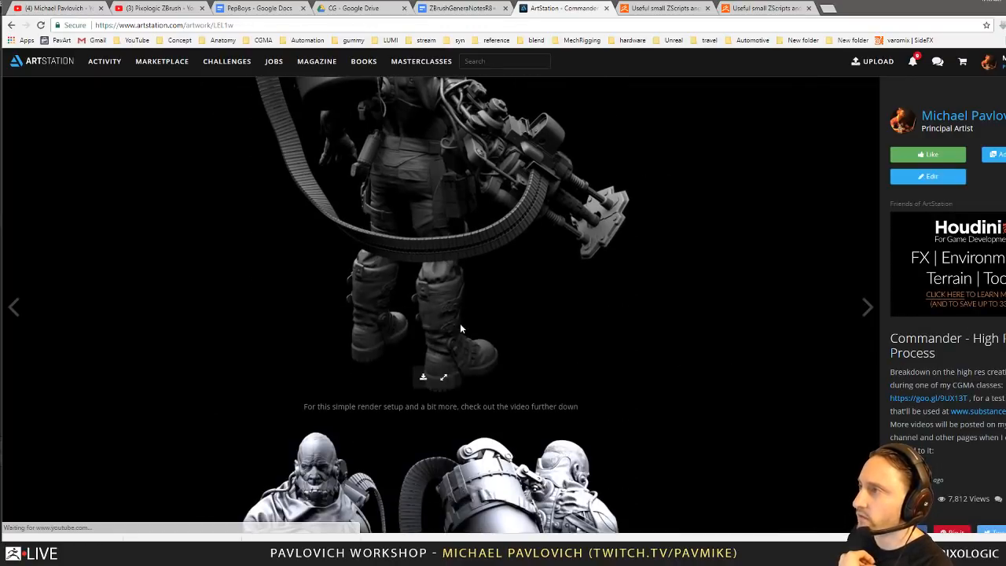
scroll(492, 228, "up", 1)
scroll(492, 228, "down", 5)
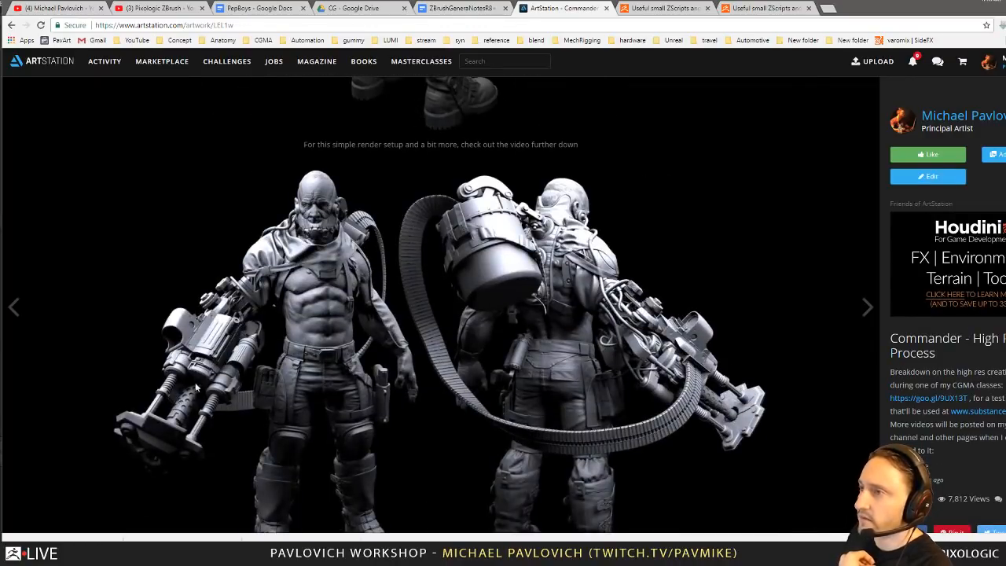
scroll(268, 354, "down", 7)
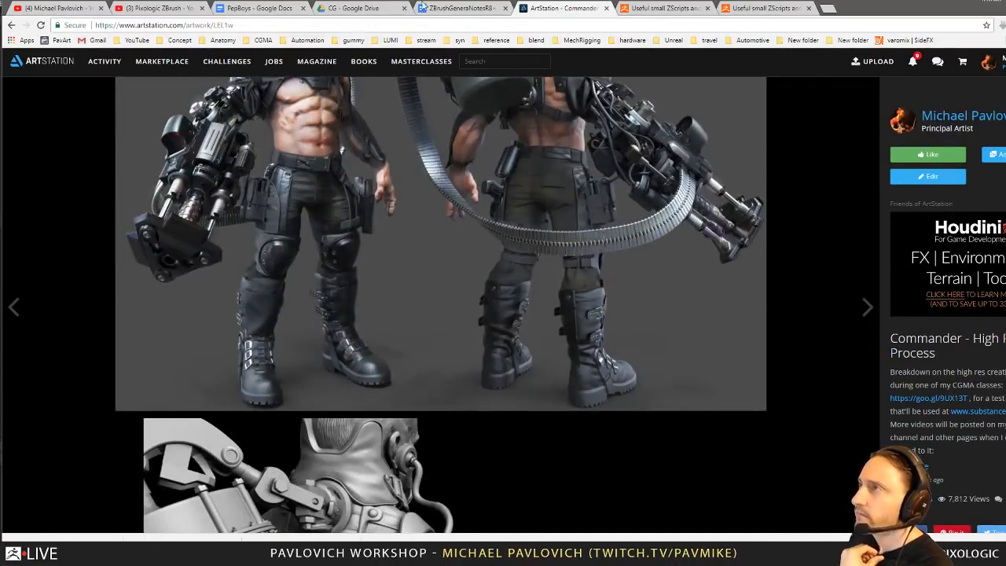
Step: Switch to ZBrush, replace the docked Brush palette with the Zplugin palette and expand Curves Helper
key("alt+Tab")
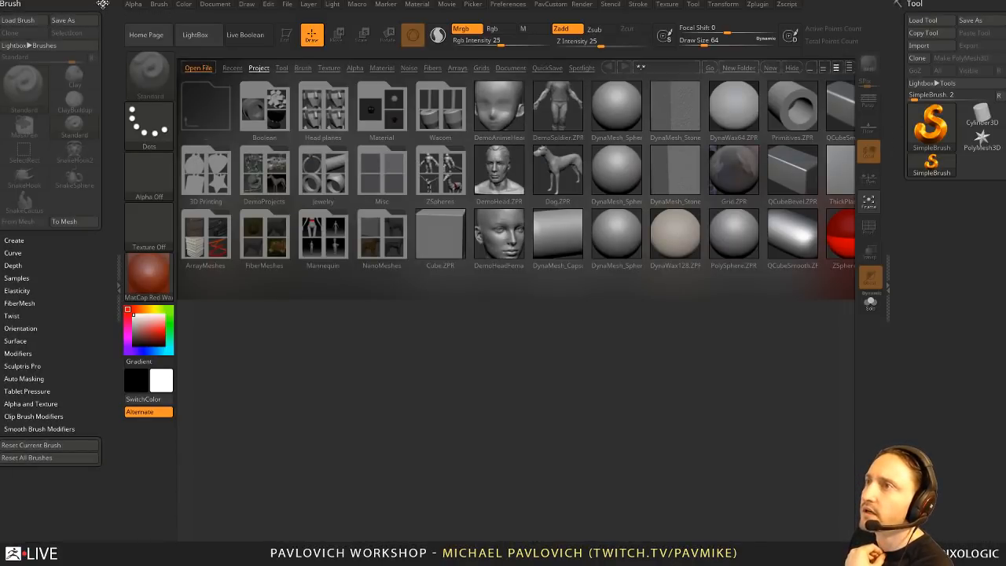
left_click(102, 3)
left_click(759, 4)
left_click(752, 12)
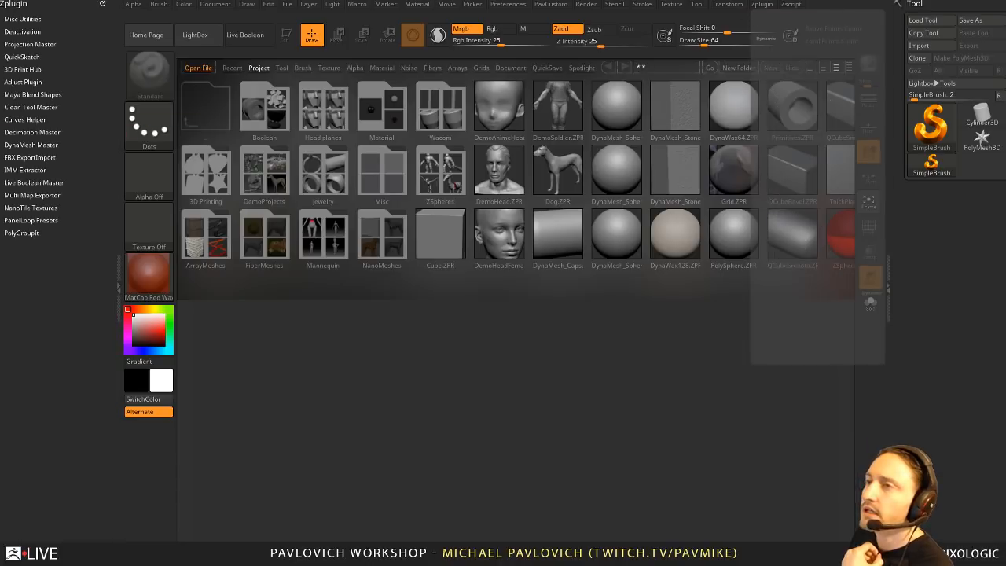
left_click(26, 121)
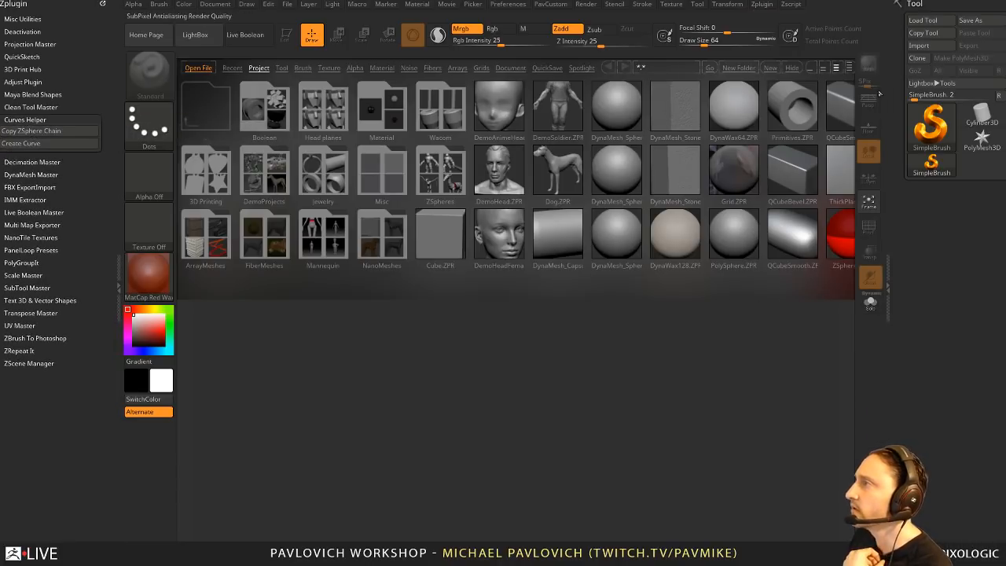
scroll(113, 129, "up", 3)
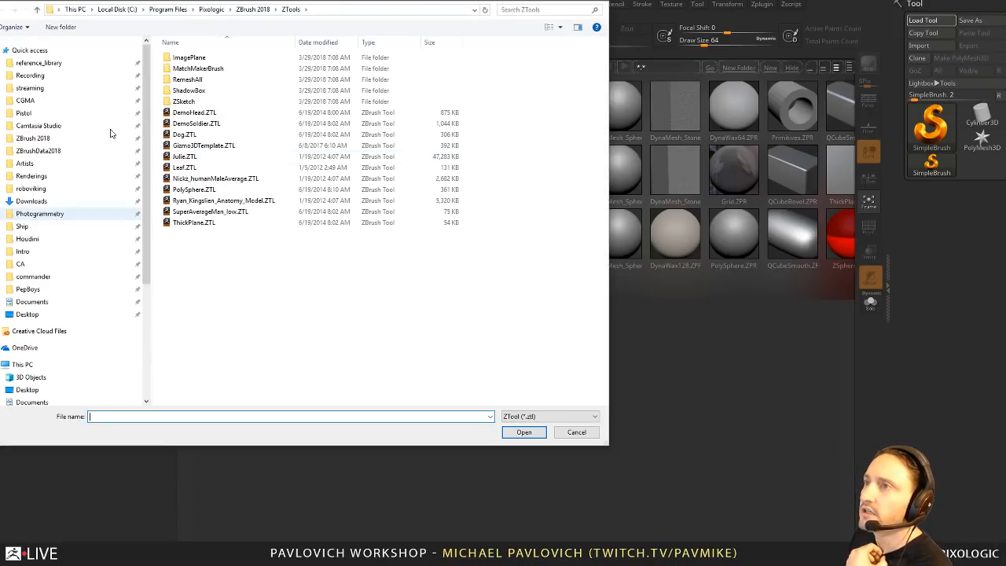
Step: Load the Earthwormjim004 tool from the streaming EarthwormJim folder and place it on the canvas in edit mode
left_click(70, 90)
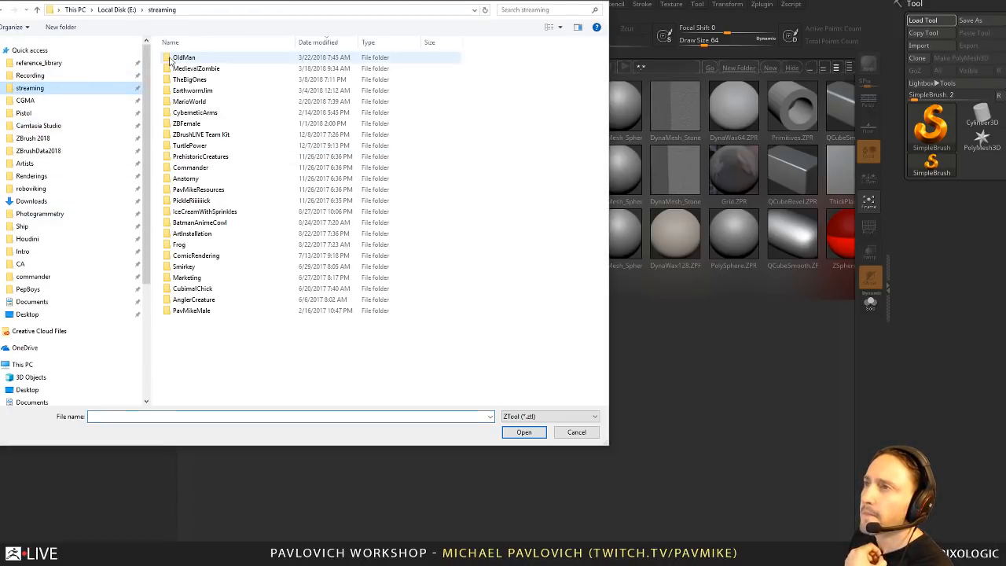
double_click(200, 90)
double_click(201, 57)
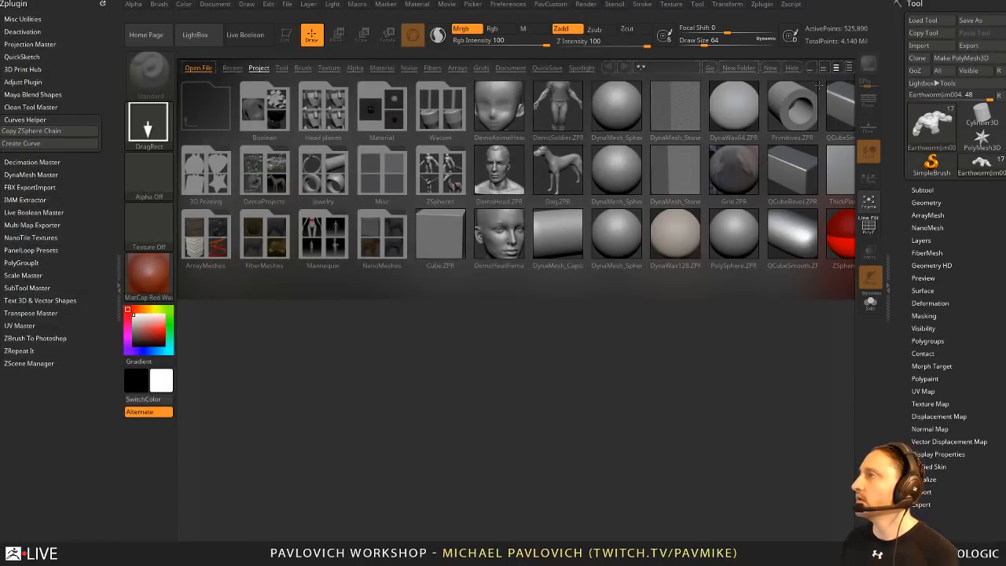
left_click(794, 68)
left_click_drag(440, 220, 527, 399)
key("t")
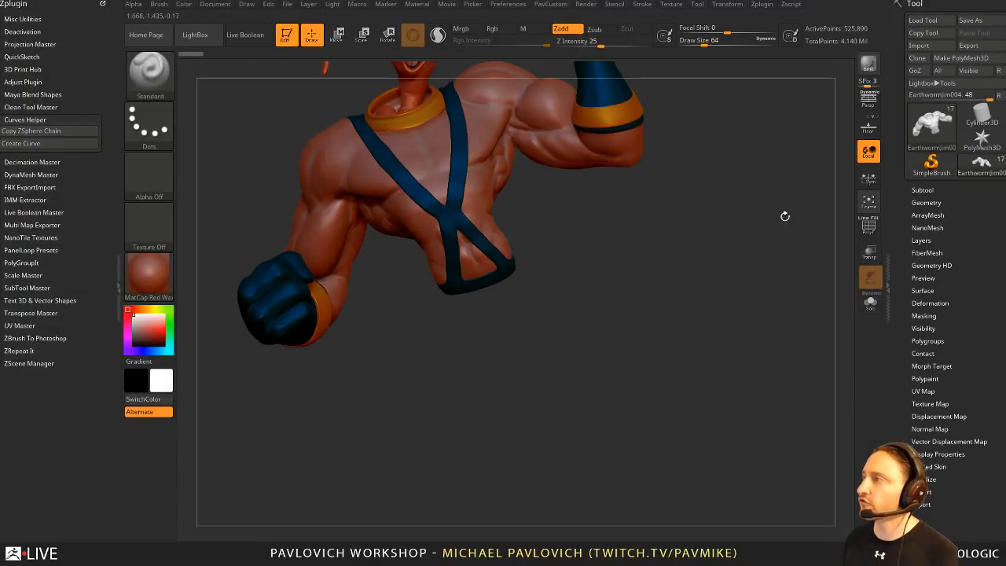
left_click_drag(750, 276, 778, 300)
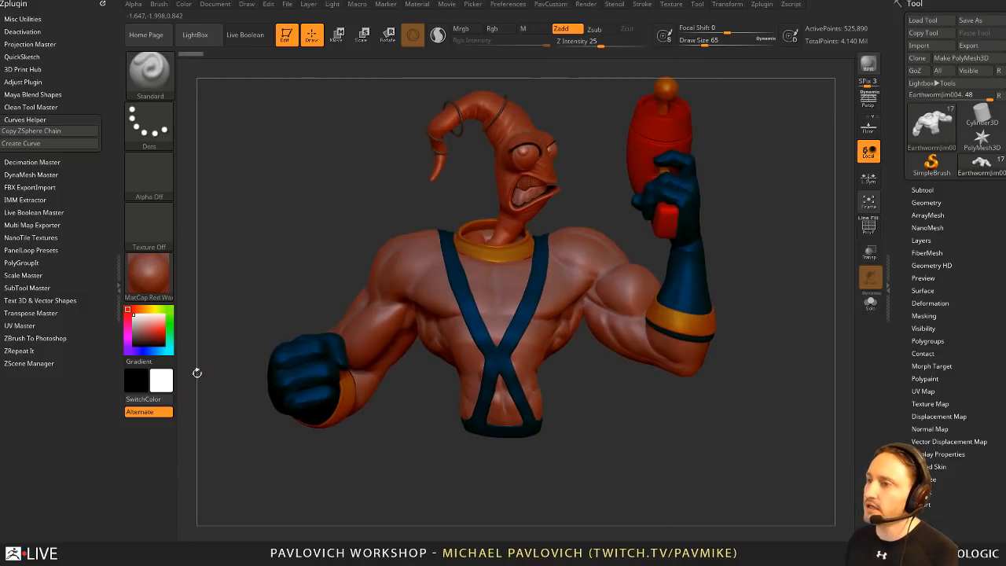
Step: Change the character's material to SkinShade4
left_click(226, 542)
left_click_drag(752, 334, 570, 382)
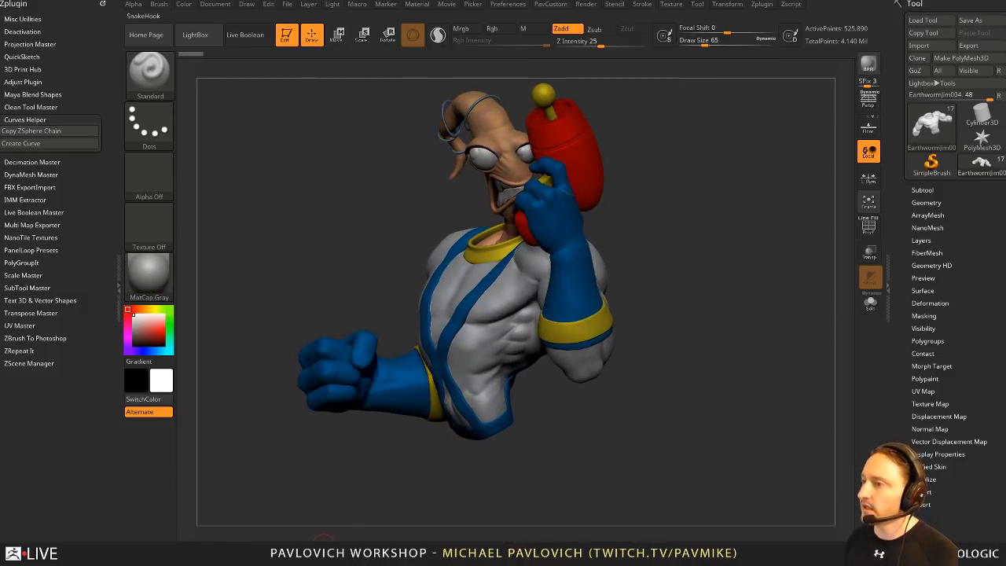
left_click(322, 542)
left_click_drag(678, 338, 662, 332, "shift")
right_click_drag(613, 272, 598, 304, "alt")
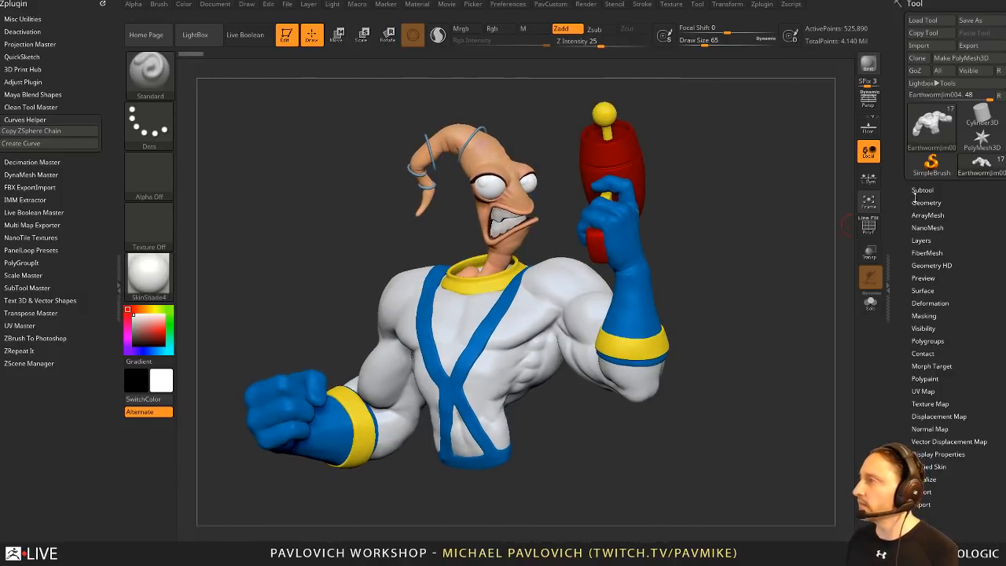
Step: Append a ZSphere subtool to the character and make it the active subtool
left_click(926, 189)
scroll(978, 315, "down", 5)
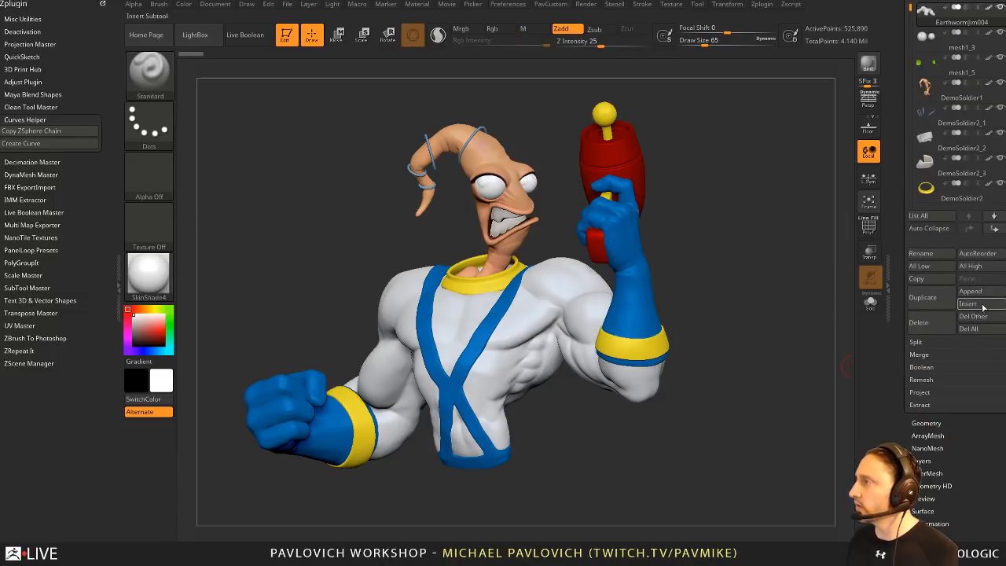
left_click(969, 291)
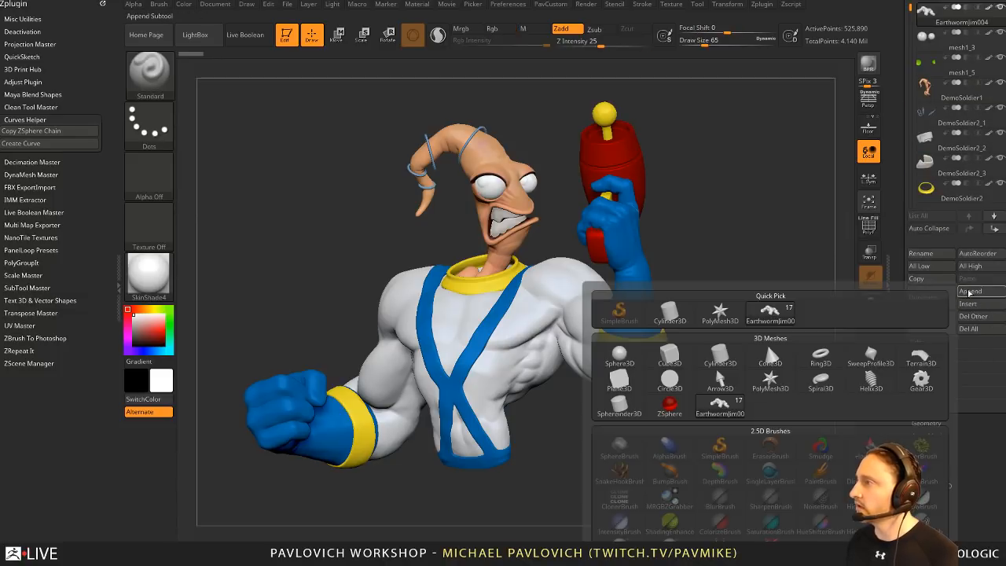
left_click(686, 406)
right_click_drag(734, 416, 618, 349)
key("e")
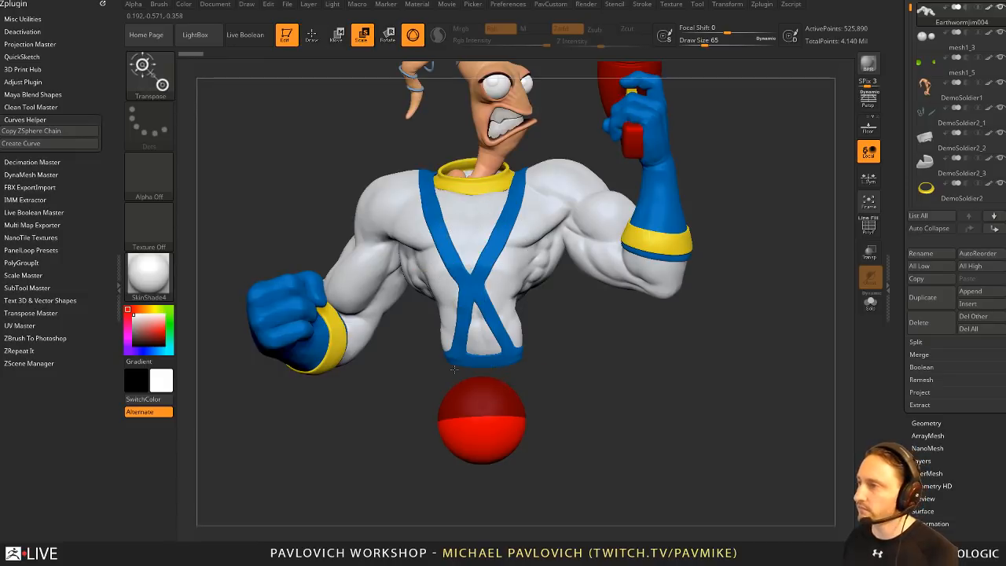
left_click_drag(906, 52, 905, 154)
left_click(959, 126)
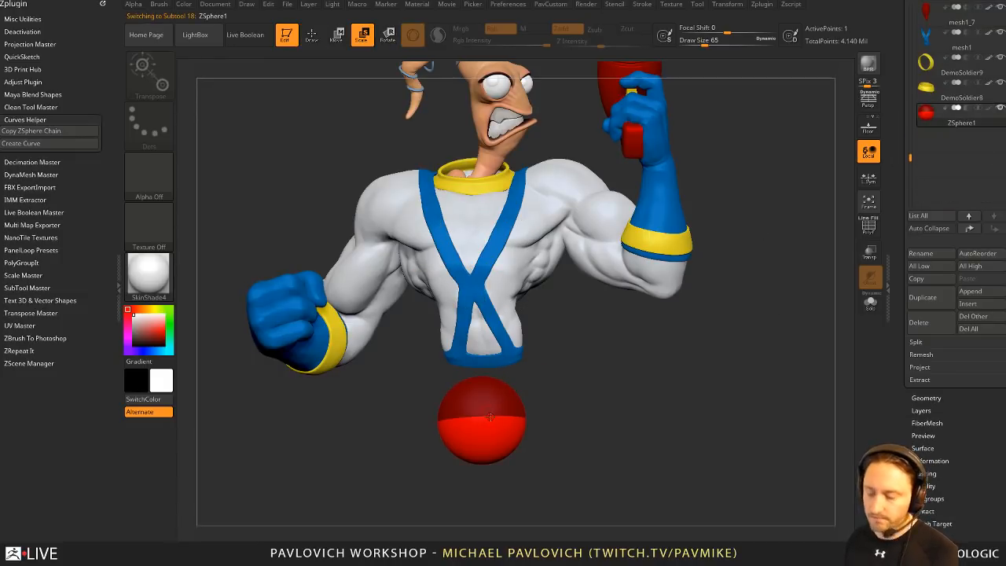
Step: Shrink the ZSphere below the torso and build a zigzag ZSphere chain beside the raised arm at Draw Size 39
left_click_drag(489, 417, 80, 71)
key("q")
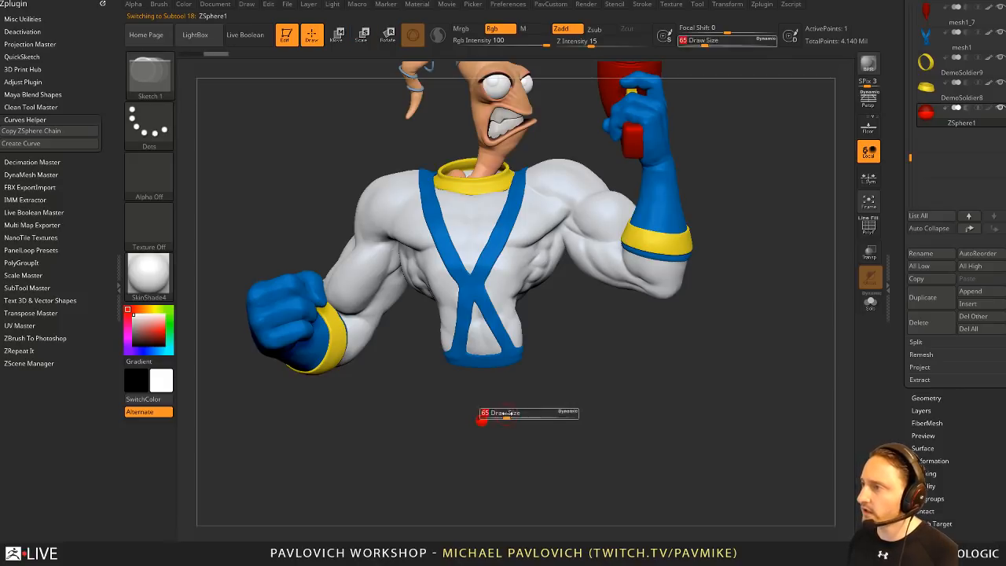
mouse_move(487, 419)
left_mouse_down()
mouse_move(530, 182)
mouse_move(581, 127)
mouse_move(653, 364)
left_mouse_up()
left_click(582, 127)
key("w")
key("q")
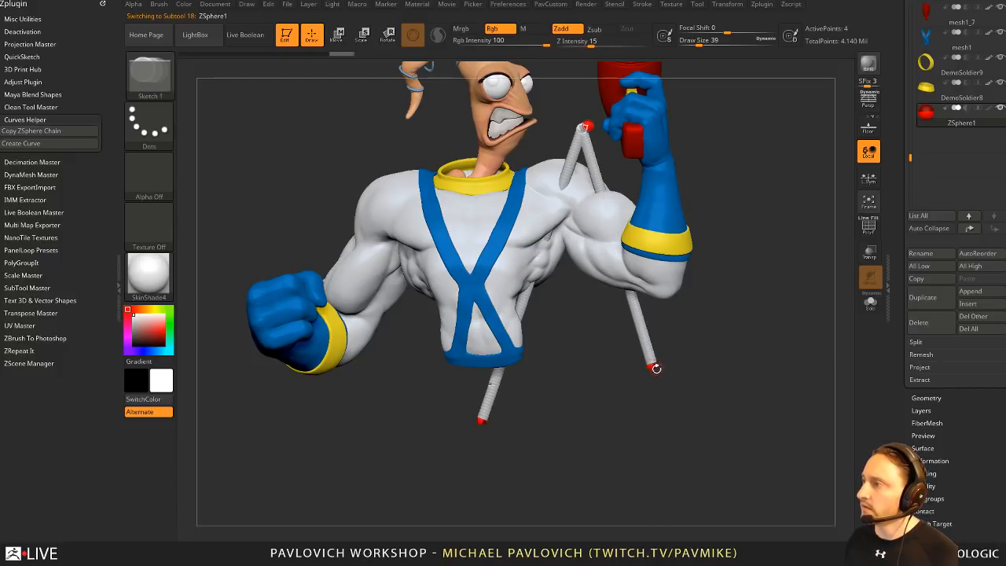
Step: Undo the last ZSphere chain changes and pull another joint up beside the raised forearm
left_click(653, 366)
key("ctrl+z")
key("ctrl+z")
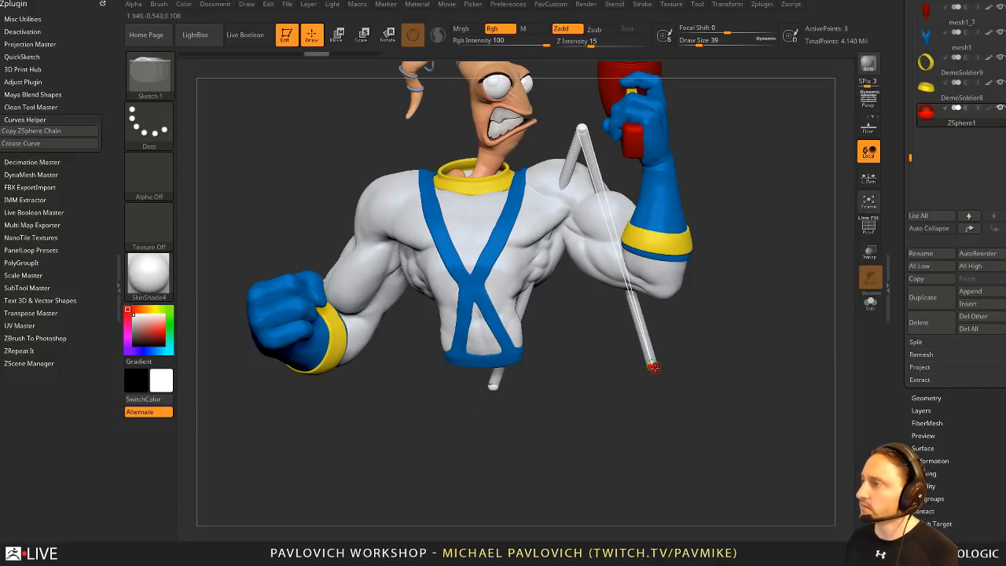
key("w")
mouse_move(653, 367)
left_mouse_down()
mouse_move(729, 258)
mouse_move(698, 172)
mouse_move(716, 146)
left_mouse_up()
right_click_drag(716, 146, 774, 165)
right_click_drag(708, 223, 780, 261)
key("q")
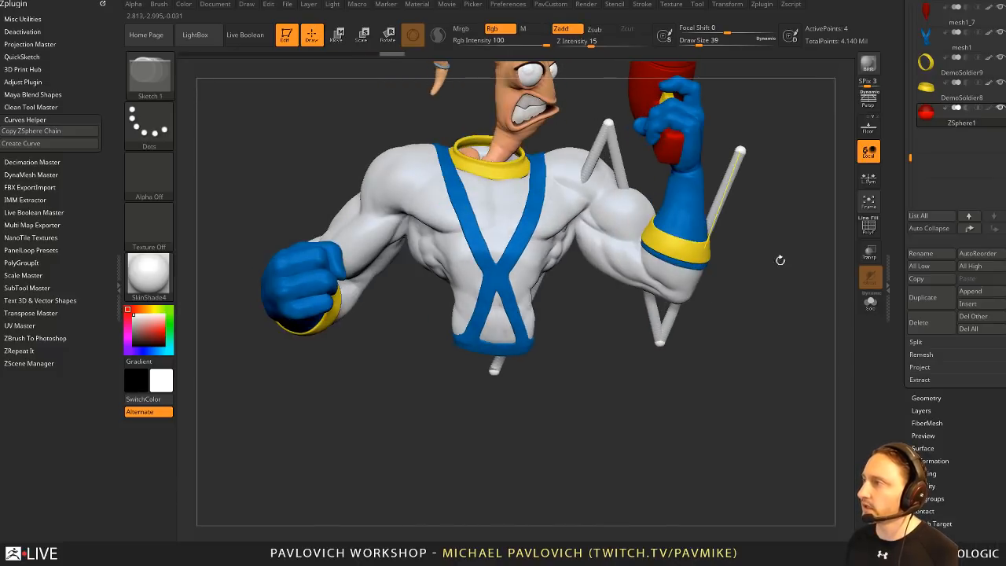
Step: Turn on ghost transparency, insert joints midway along the chain's segments and pull the torso-side one out of line
left_click(869, 253)
right_click_drag(628, 236, 606, 301, "alt")
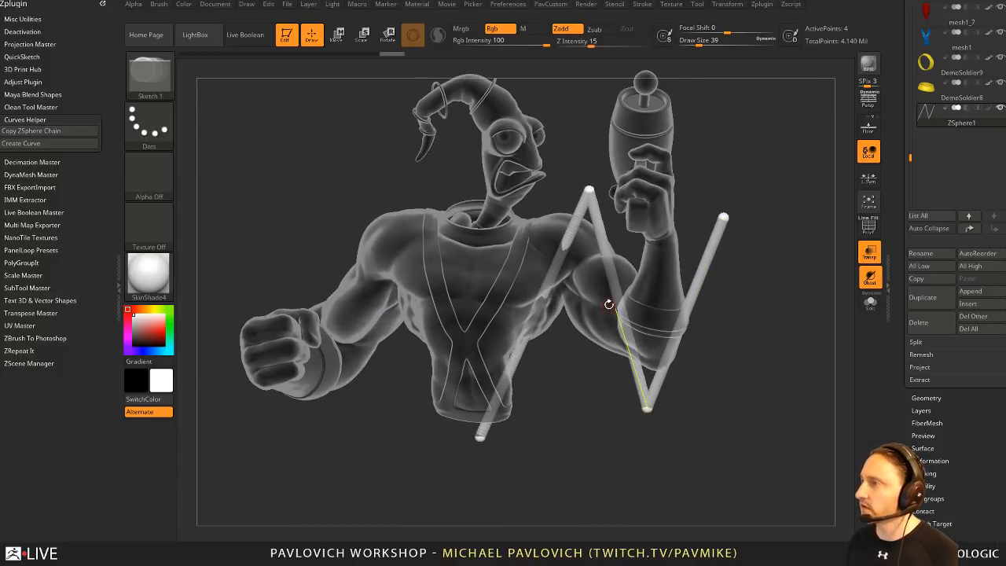
right_click_drag(681, 327, 700, 301)
key("w")
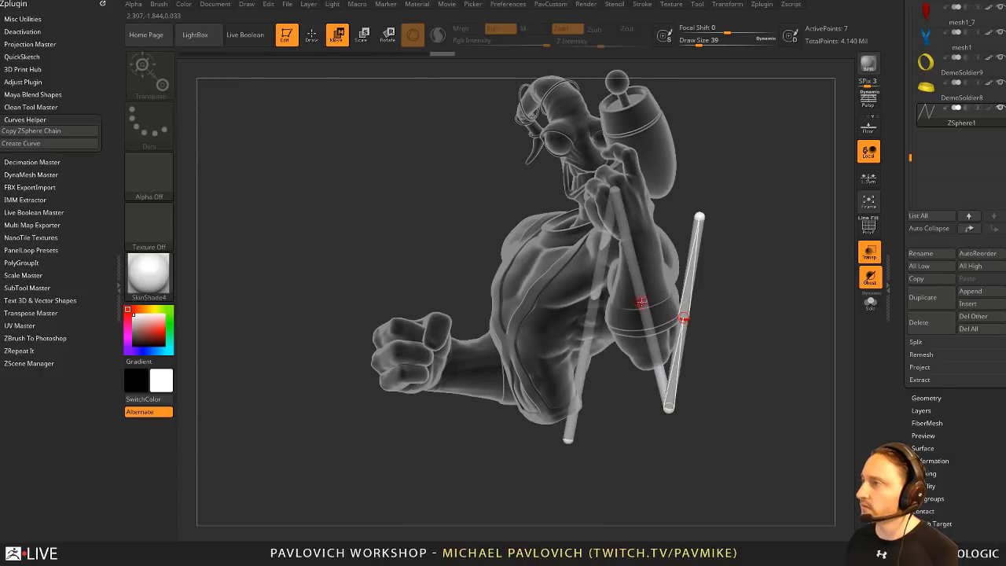
right_click_drag(574, 354, 624, 372)
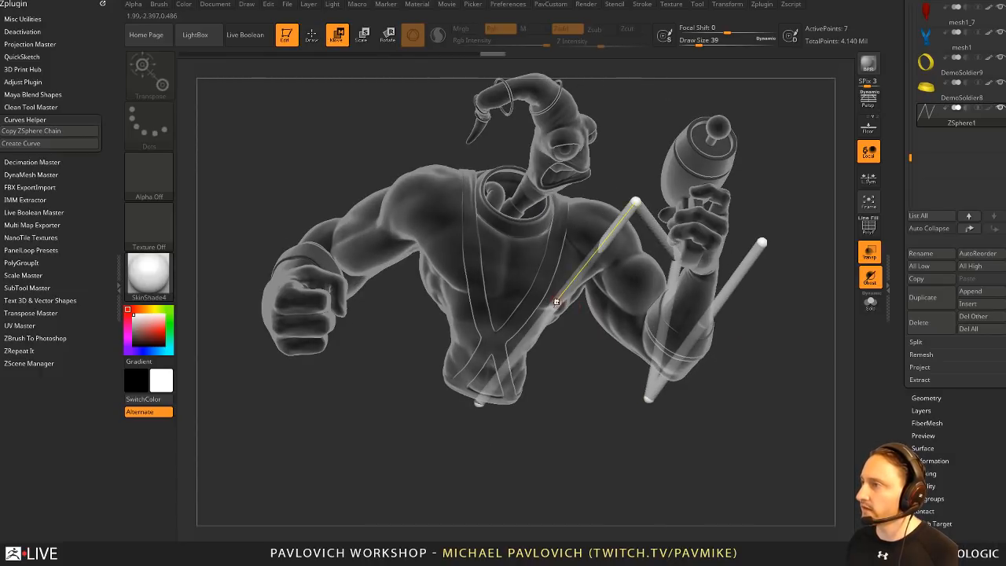
left_click_drag(556, 301, 574, 330)
Step: Reposition the chain's upper end joint in depth so it sits near the raised wrist
right_click_drag(676, 334, 613, 303)
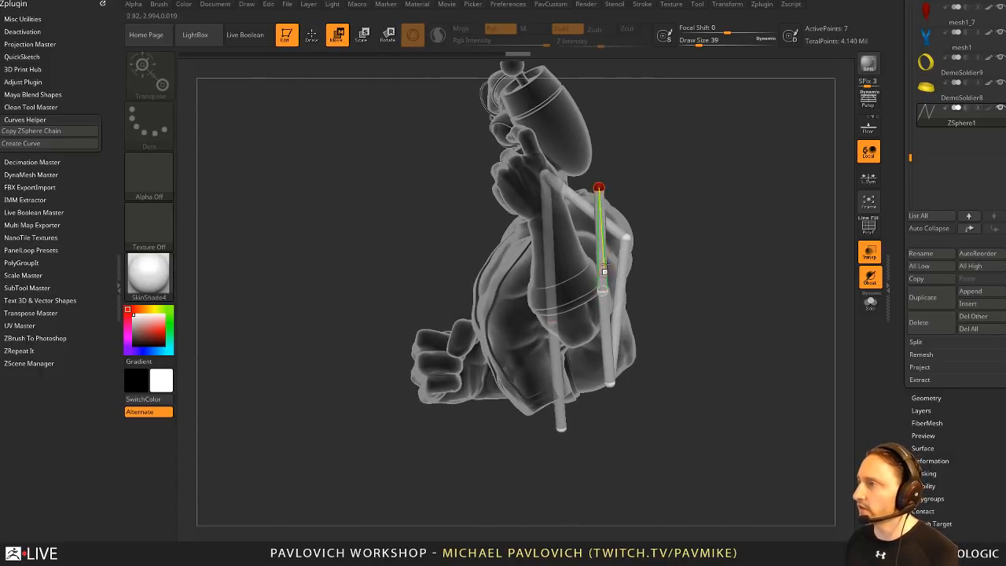
left_click_drag(598, 188, 546, 195)
right_click_drag(503, 235, 558, 257)
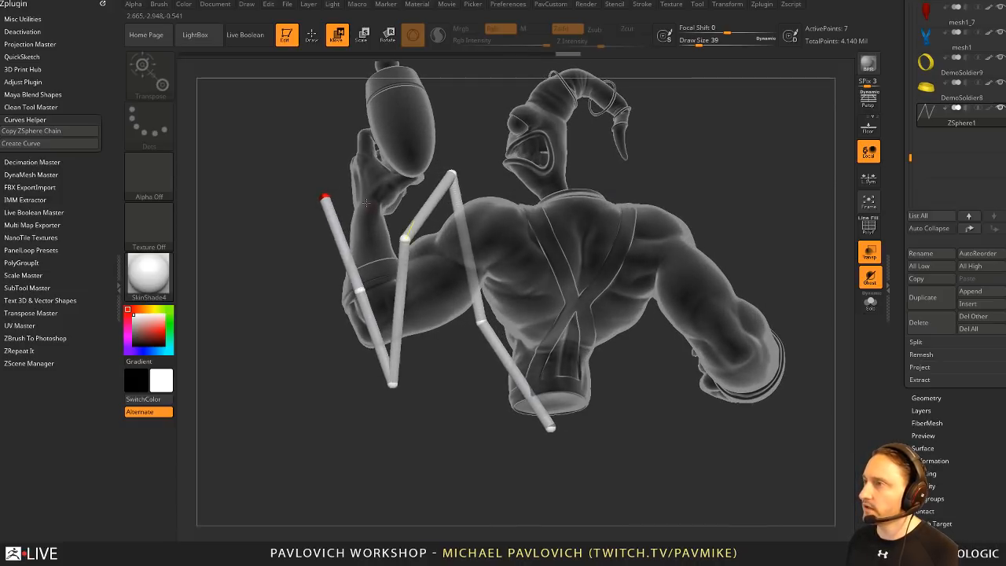
left_click_drag(326, 198, 381, 208)
right_click_drag(511, 358, 574, 385)
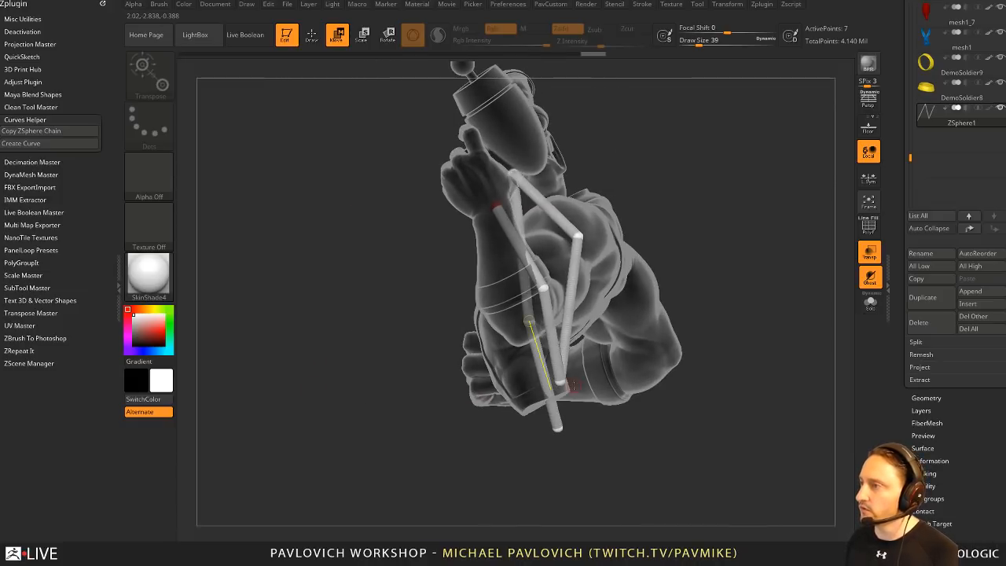
right_click_drag(540, 315, 724, 225)
left_click_drag(511, 209, 535, 199)
right_click_drag(678, 175, 662, 202)
Step: Insert a joint in the forearm segment and move the joint behind the upper arm closer to the muscle
key("q")
left_click(553, 252)
key("w")
left_click_drag(552, 253, 557, 251)
mouse_move(424, 296)
right_mouse_down()
mouse_move(410, 294)
mouse_move(414, 282)
right_mouse_up()
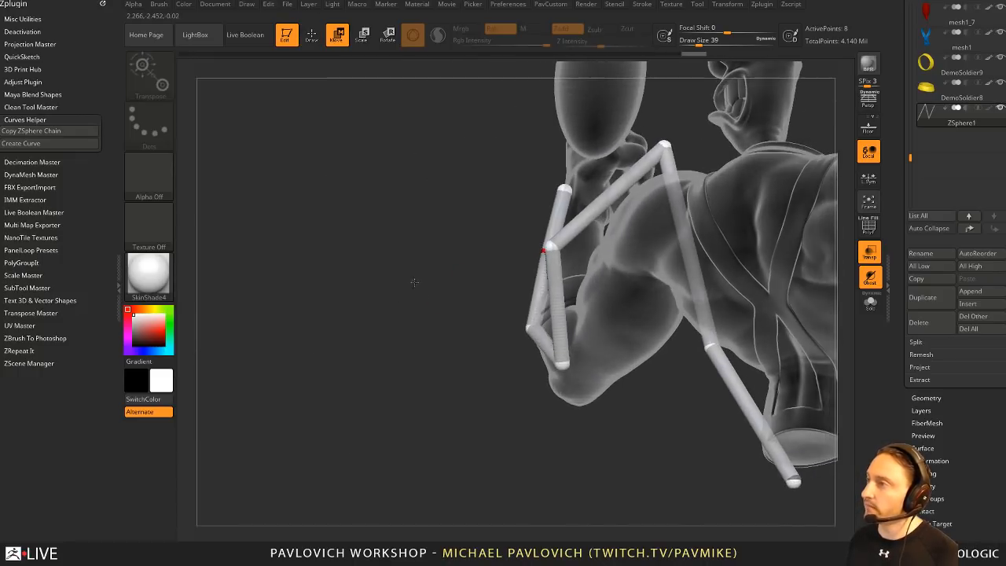
left_click_drag(556, 250, 582, 266)
Step: Insert a joint between the upper arm and shoulder, offset it outward and lower the chain's peak joint above the shoulder
key("q")
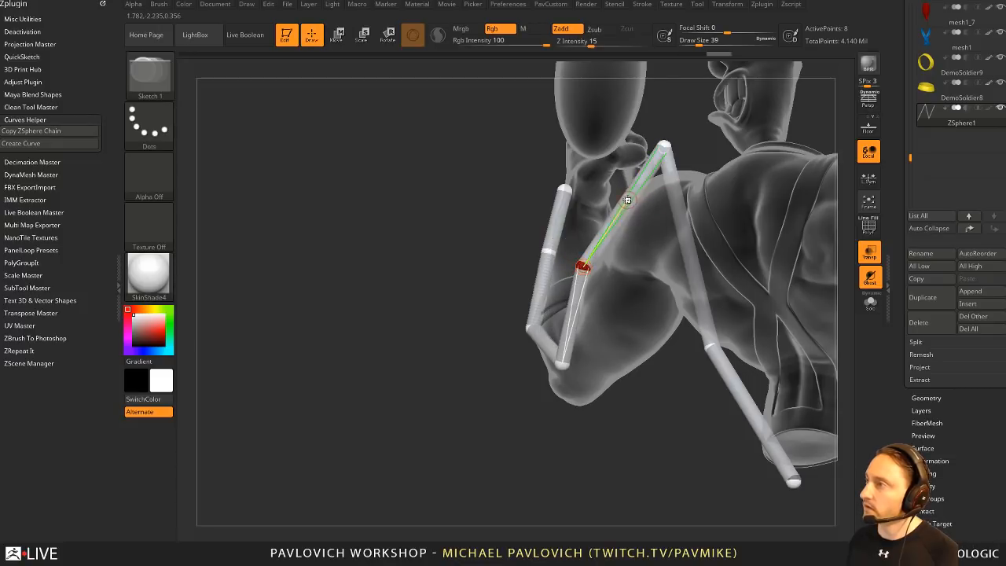
left_click(624, 201)
key("w")
left_click_drag(624, 201, 608, 191)
key("q")
key("w")
left_click_drag(664, 147, 672, 168)
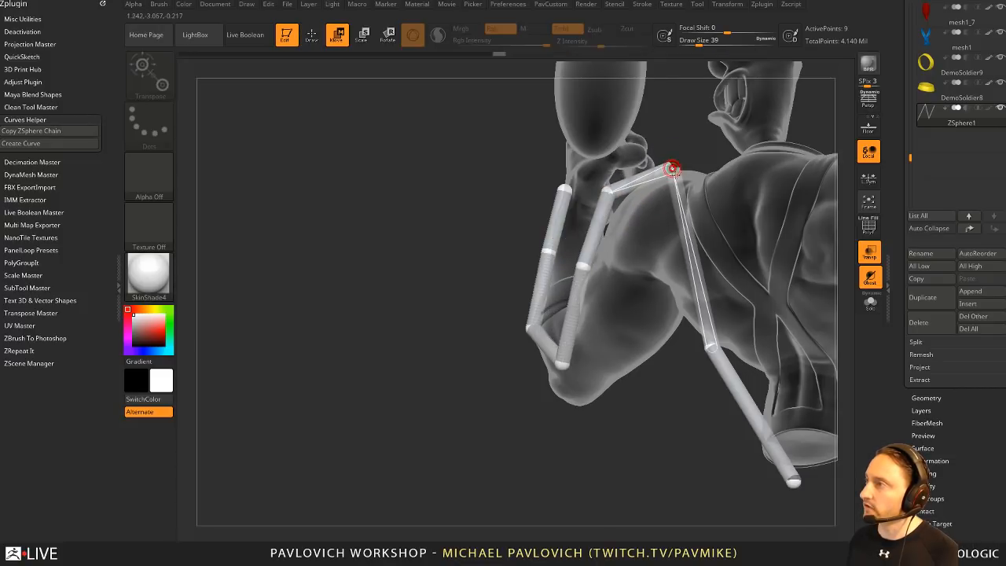
Step: Insert a joint in the chest-side segment and adjust it and the peak joint to follow the shoulder
key("q")
left_click(694, 270)
key("w")
left_click_drag(696, 270, 702, 268)
right_click_drag(550, 428, 707, 408)
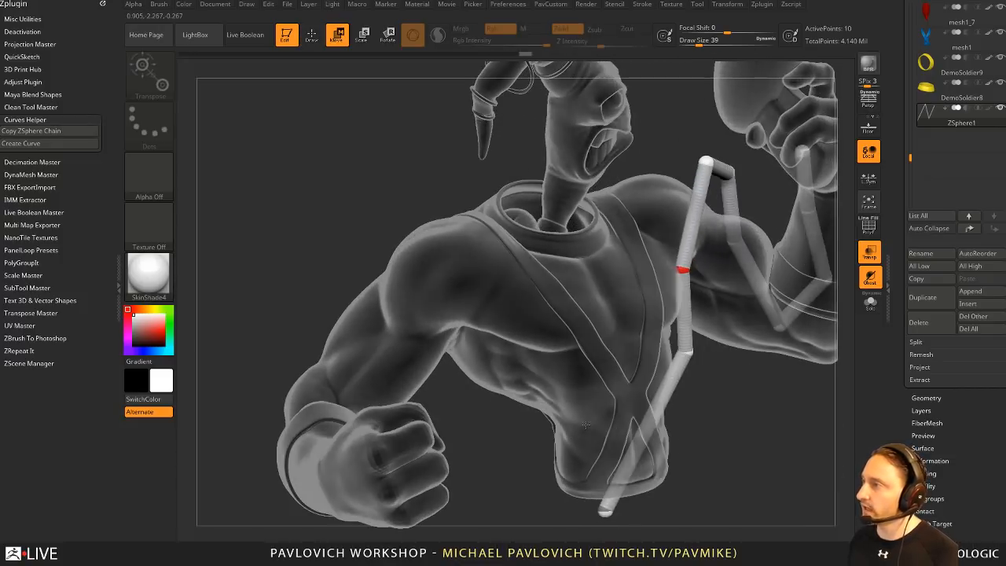
left_click_drag(682, 269, 675, 269)
right_click_drag(719, 346, 746, 349)
left_click_drag(674, 268, 679, 277)
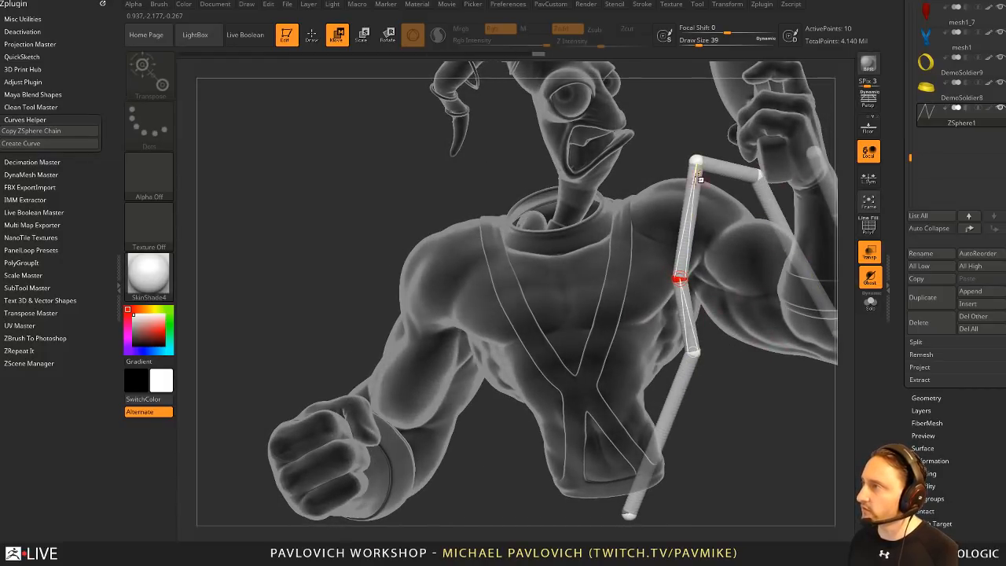
left_click_drag(696, 162, 692, 189)
Step: Insert more joints along the chain's torso side and shape its lower part around the ribs and waist
right_click_drag(764, 440, 725, 345, "alt")
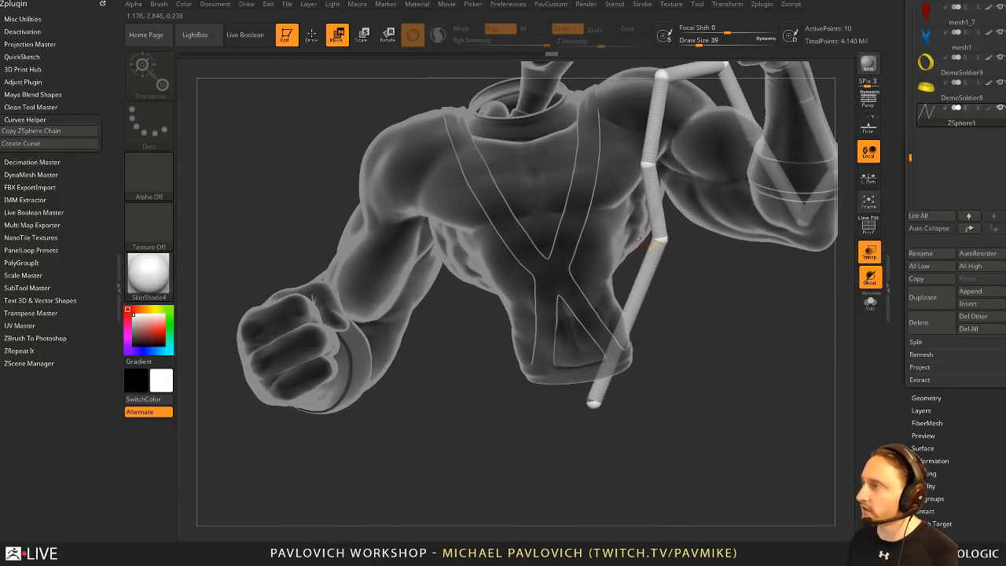
left_click_drag(658, 239, 651, 236)
key("q")
mouse_move(629, 302)
right_mouse_down()
mouse_move(644, 303)
mouse_move(635, 308)
right_mouse_up()
right_click_drag(550, 362, 652, 345)
left_click_drag(632, 281, 593, 275)
right_click_drag(719, 298, 628, 331)
key("ctrl+z")
mouse_move(628, 330)
left_mouse_down()
mouse_move(643, 329)
mouse_move(658, 292)
mouse_move(635, 319)
left_mouse_up()
left_click_drag(624, 404, 667, 398)
key("q")
mouse_move(667, 396)
right_mouse_down()
mouse_move(770, 371)
mouse_move(752, 389)
right_mouse_up()
Step: Turn off transparency and move the shoulder joints and the wrist end joint closer to the body surface
left_click(869, 253)
key("w")
right_click_drag(585, 206, 606, 187)
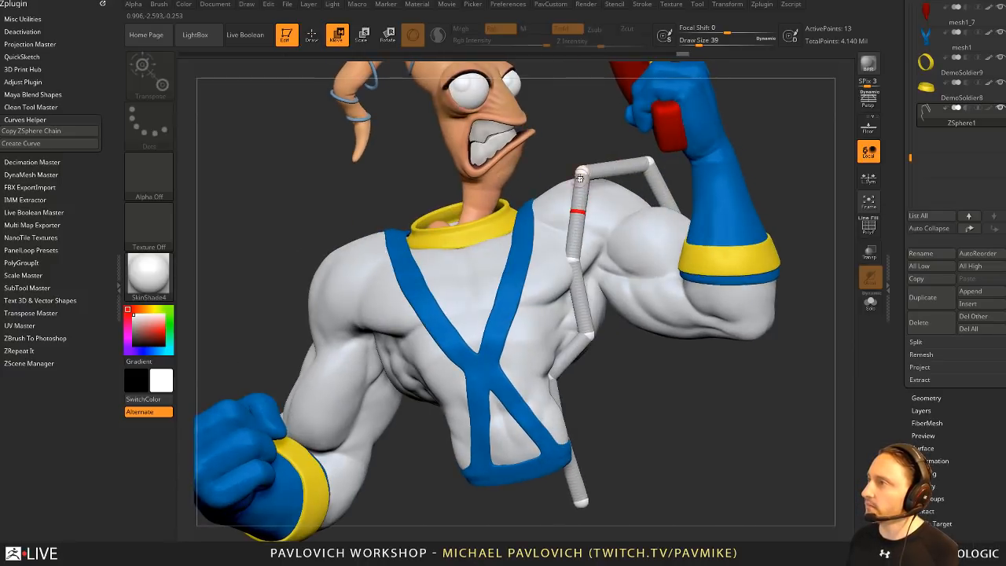
left_click_drag(651, 163, 668, 211)
right_click_drag(801, 188, 630, 178)
right_click_drag(564, 190, 582, 192)
left_click_drag(578, 191, 566, 190)
right_click_drag(602, 176, 564, 168)
left_click_drag(594, 130, 612, 157)
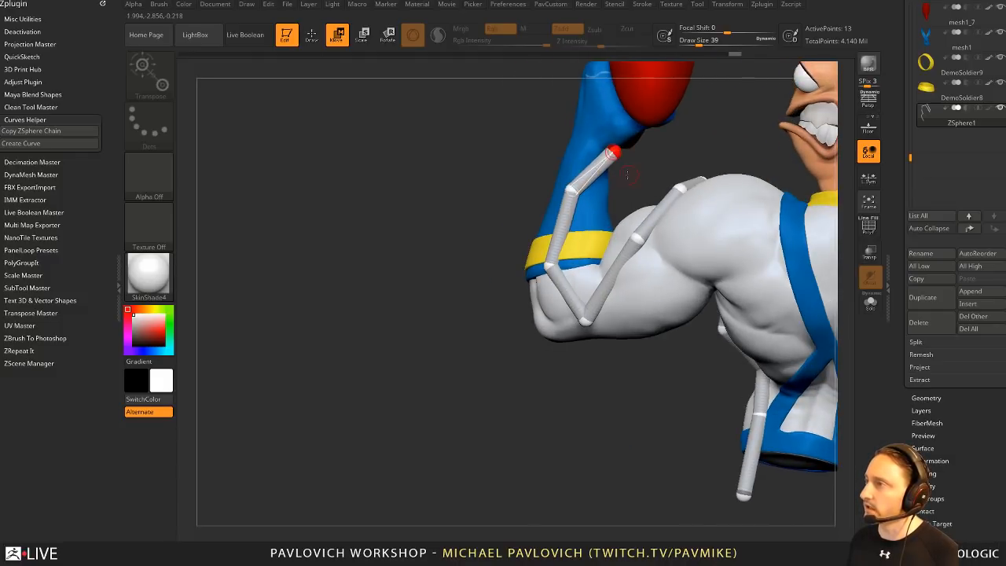
Step: Refine the chain joints over the shoulder so they arch clear of the body
key("q")
mouse_move(605, 216)
right_mouse_down()
mouse_move(737, 237)
mouse_move(503, 185)
mouse_move(463, 157)
right_mouse_up()
key("w")
left_click_drag(448, 184, 432, 176)
right_click_drag(487, 173, 550, 163)
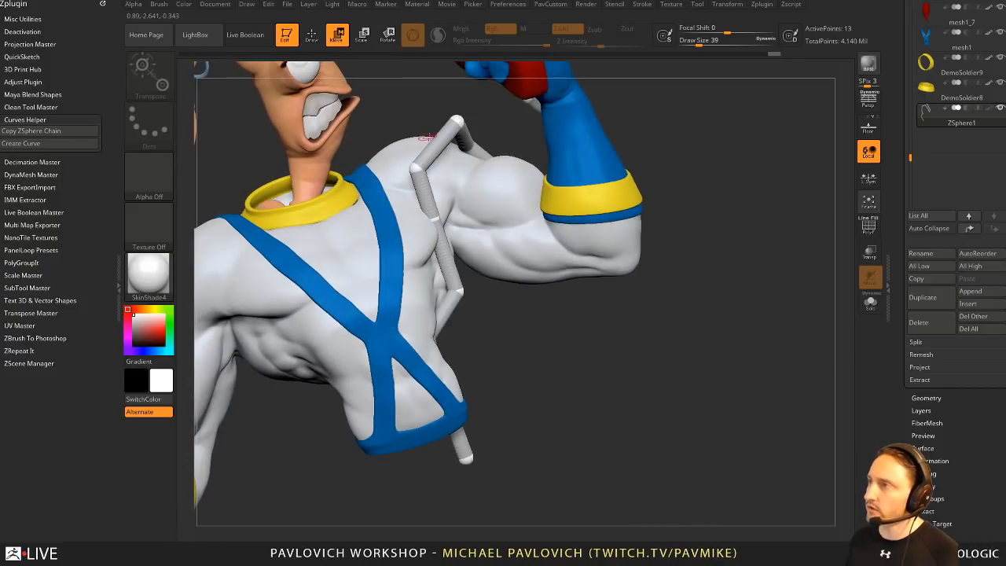
mouse_move(436, 137)
left_mouse_down()
mouse_move(462, 154)
mouse_move(421, 122)
mouse_move(429, 126)
left_mouse_up()
key("q")
mouse_move(503, 129)
right_mouse_down()
mouse_move(671, 146)
mouse_move(647, 143)
mouse_move(790, 242)
mouse_move(776, 263)
mouse_move(786, 275)
mouse_move(845, 252)
mouse_move(791, 294)
mouse_move(792, 241)
right_mouse_up()
key("shift+f")
left_click(877, 236)
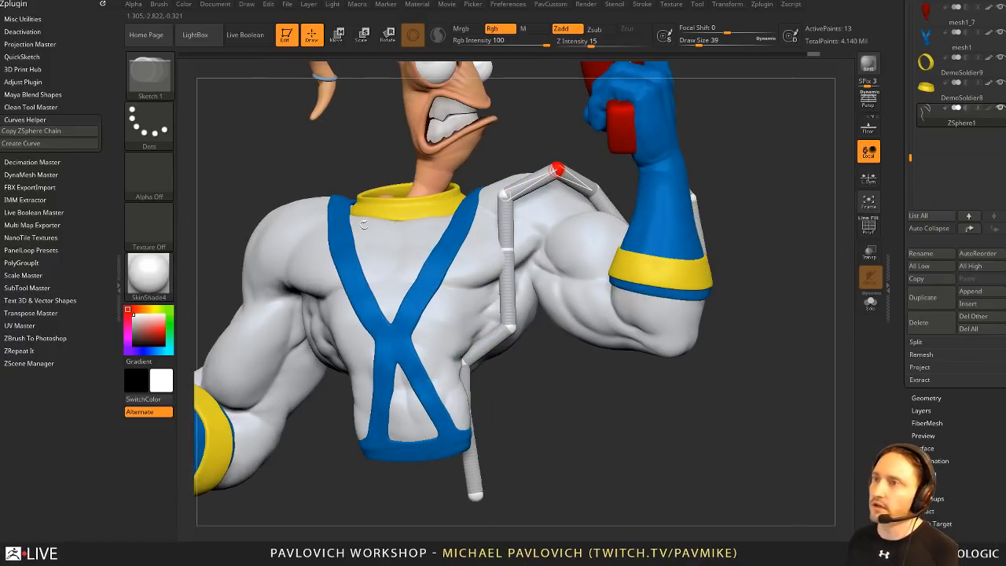
Step: Copy the ZSphere chain into memory with Curves Helper, append a PolyMesh3D star and make it the active subtool
left_click(32, 131)
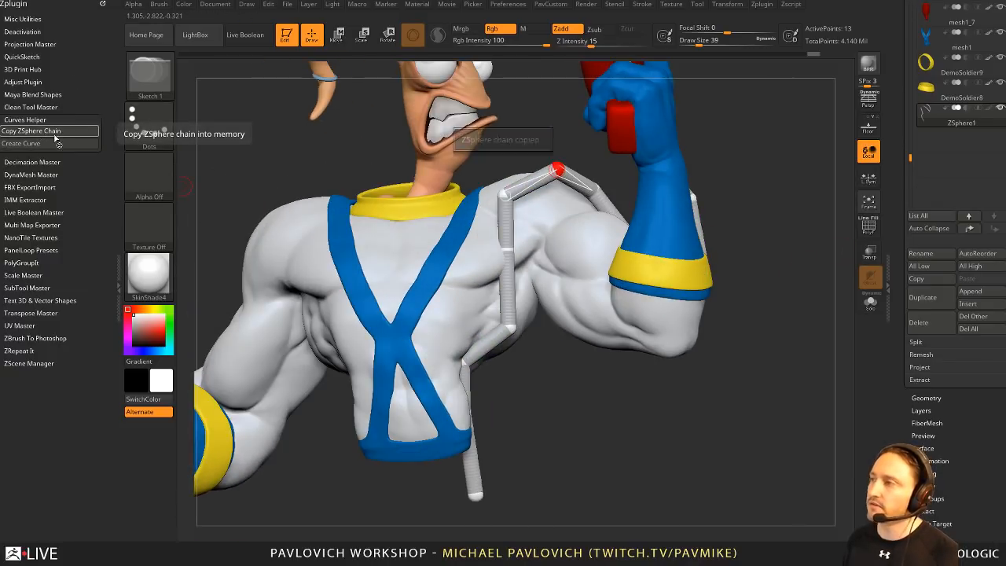
left_click(970, 290)
left_click(715, 315)
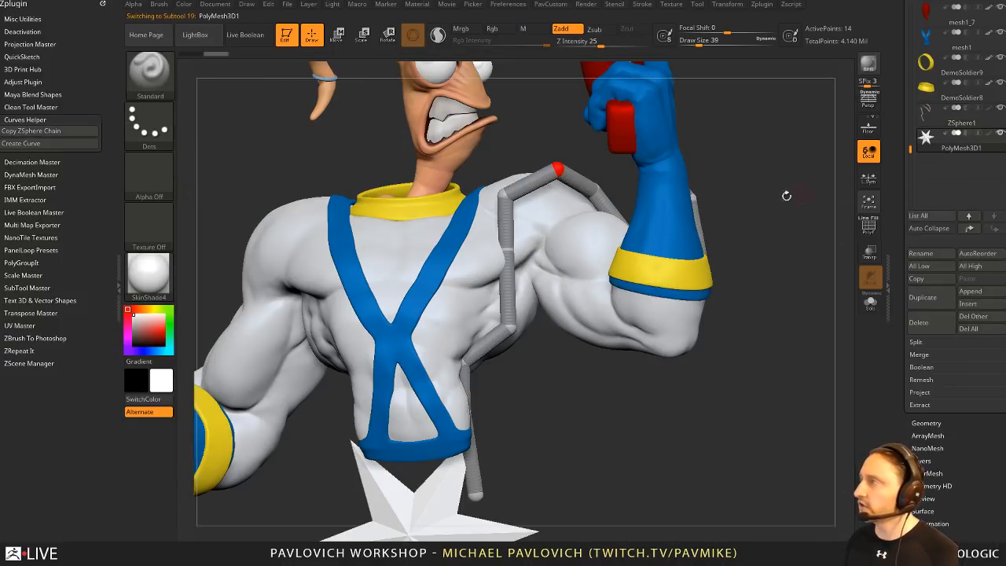
Step: Create a curve from the copied ZSphere chain on the star subtool and isolate it with Solo
left_click(32, 143)
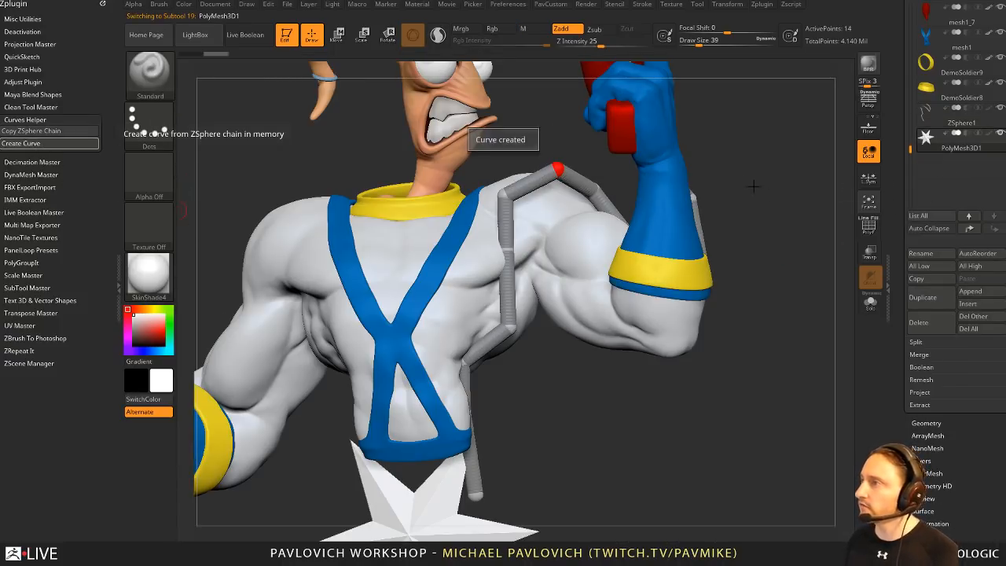
left_click(869, 304)
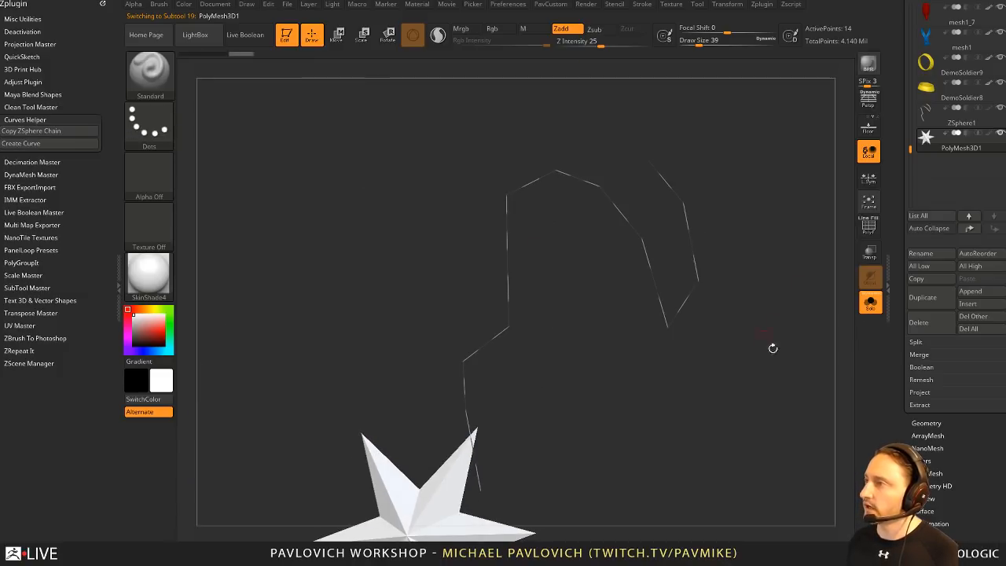
left_click_drag(773, 348, 788, 364)
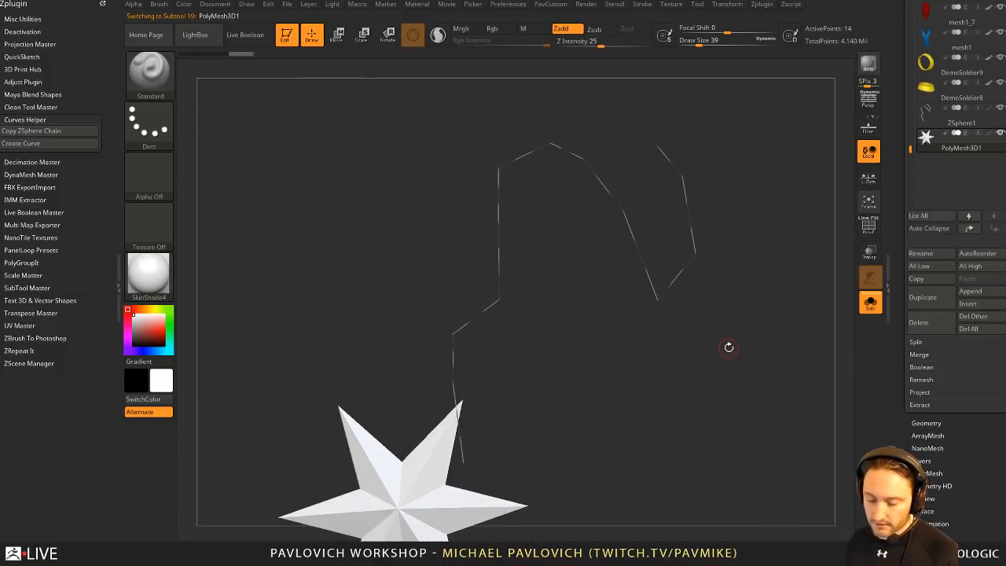
Step: Select the IMM Curve brush and run its Scales mesh along the created curve
key("b")
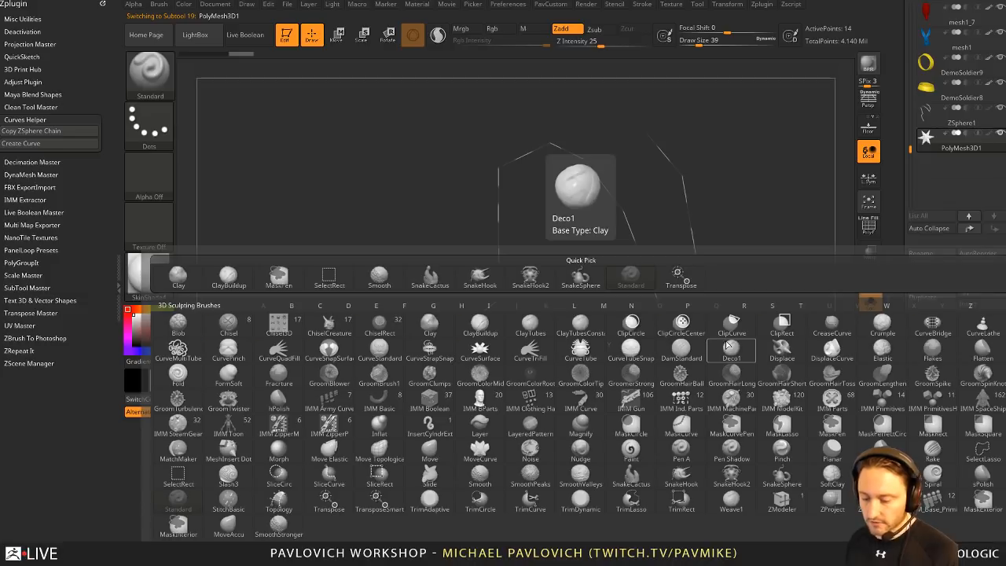
key("b")
key("i")
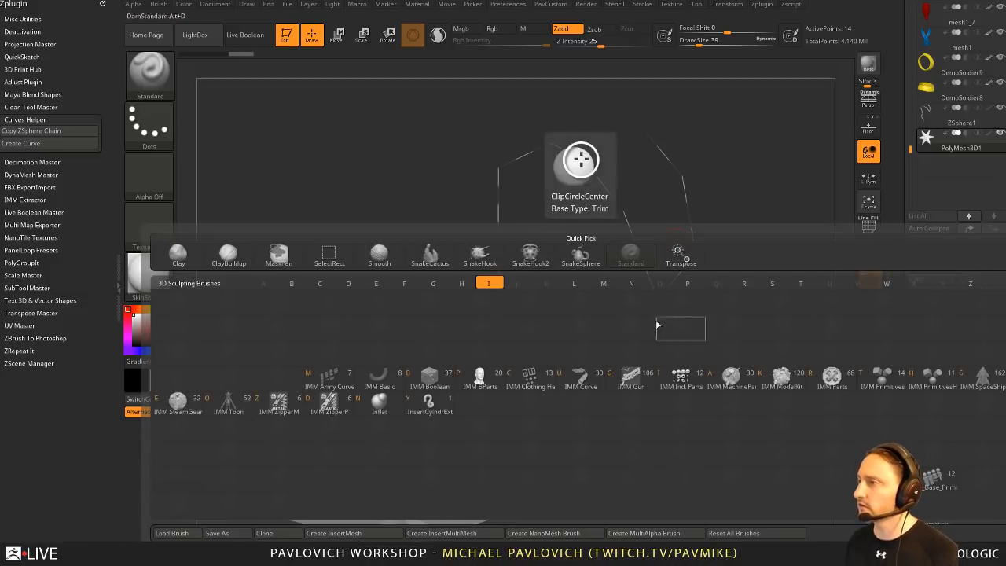
left_click(580, 377)
left_click(491, 232)
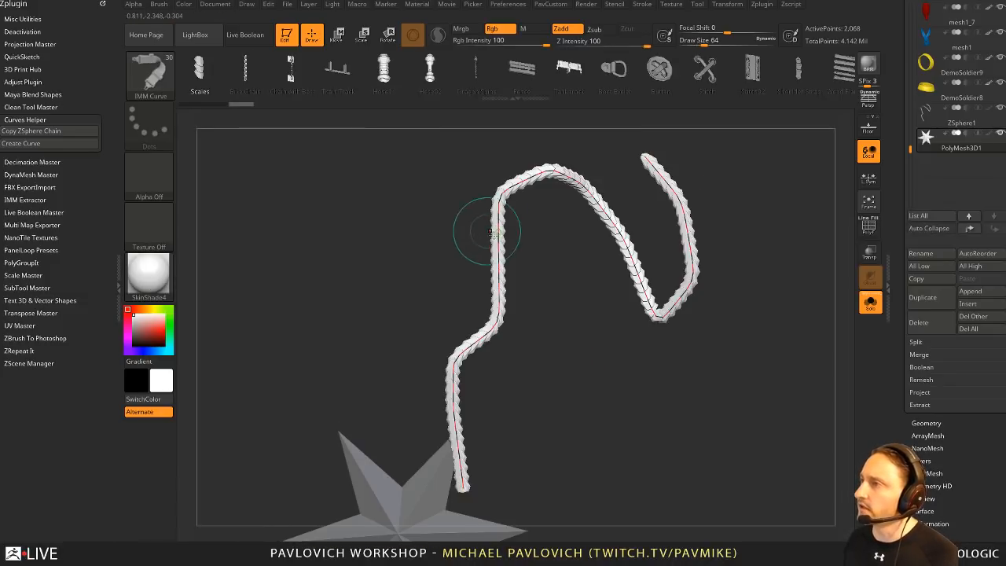
Step: Reduce the draw size to 23 and replace the mesh along the curve with the Stitch insert
key("s")
left_click(779, 307)
left_click(672, 75)
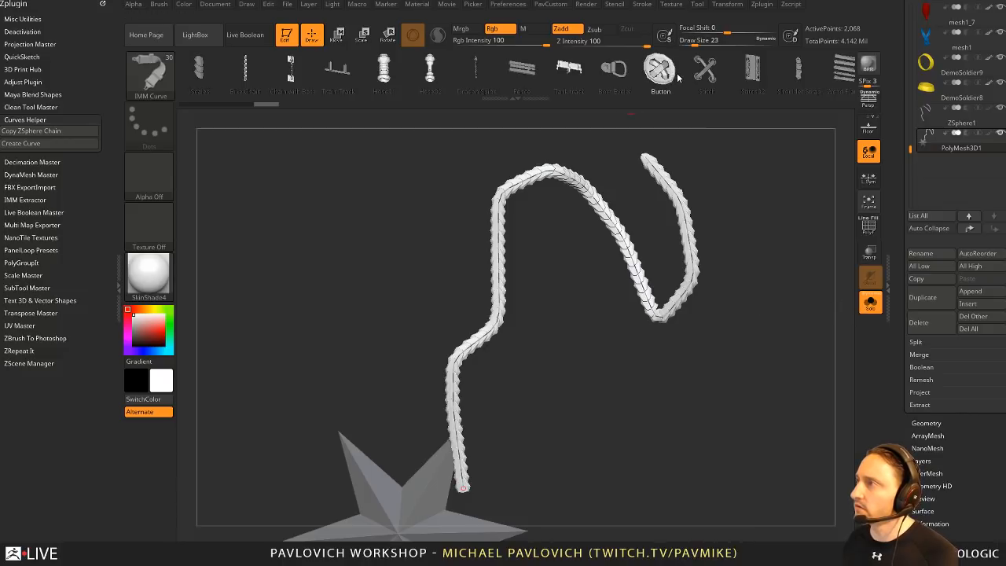
left_click(704, 72)
left_click(497, 203)
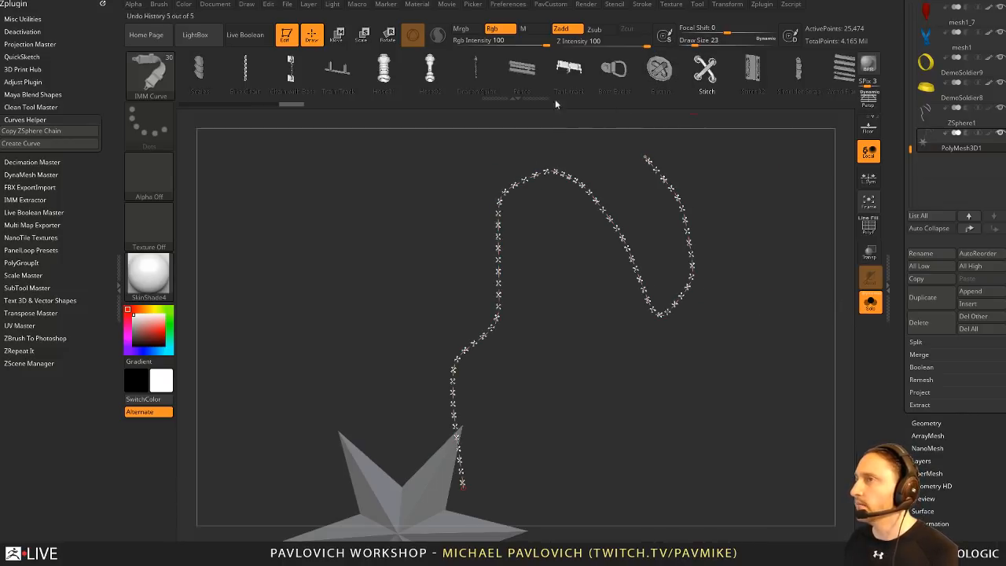
Step: Replace the stitches along the curve with the Necklace Link insert and enlarge it with a draw size of 64
key("m")
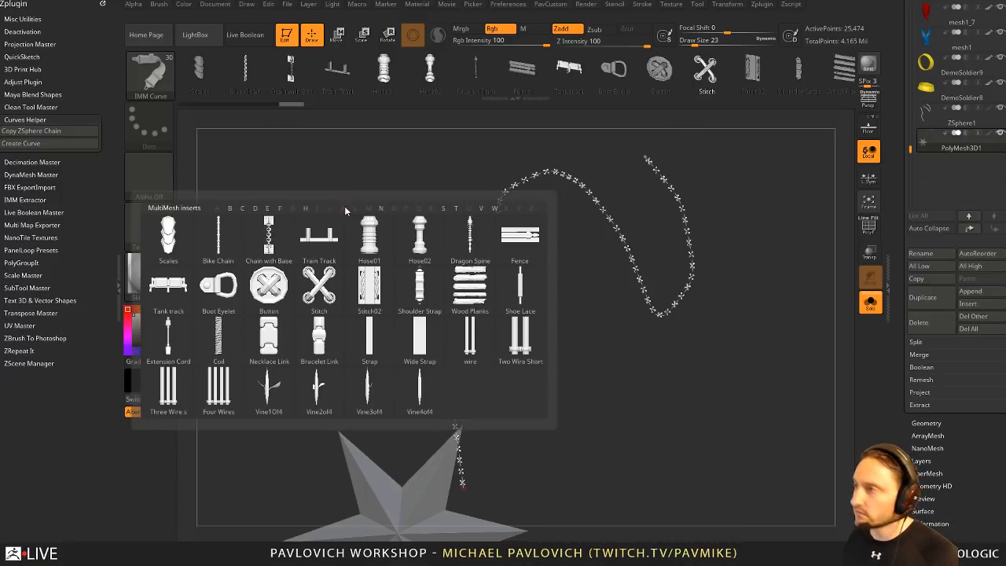
left_click(277, 343)
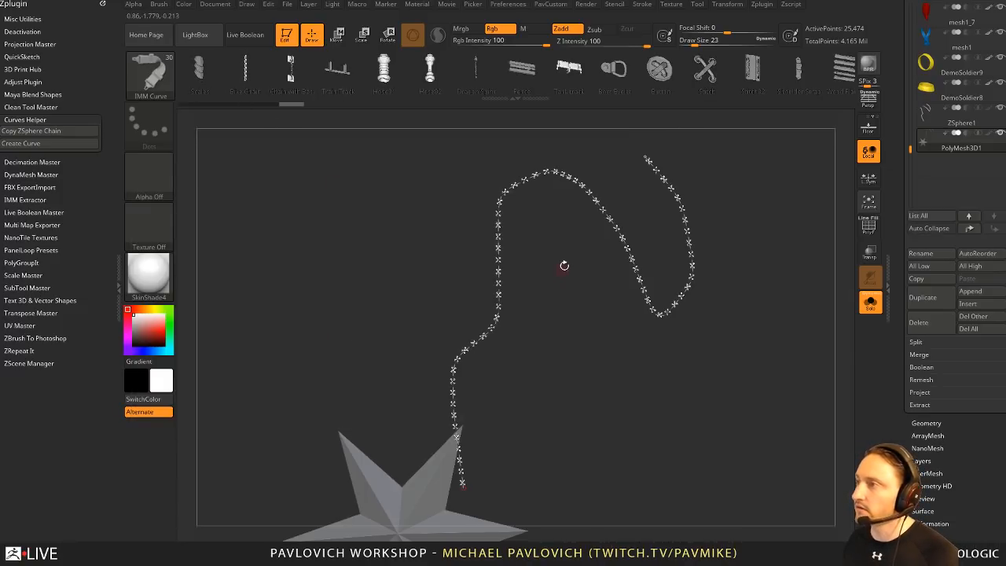
left_click(579, 189)
key("s")
left_click_drag(738, 285, 752, 287)
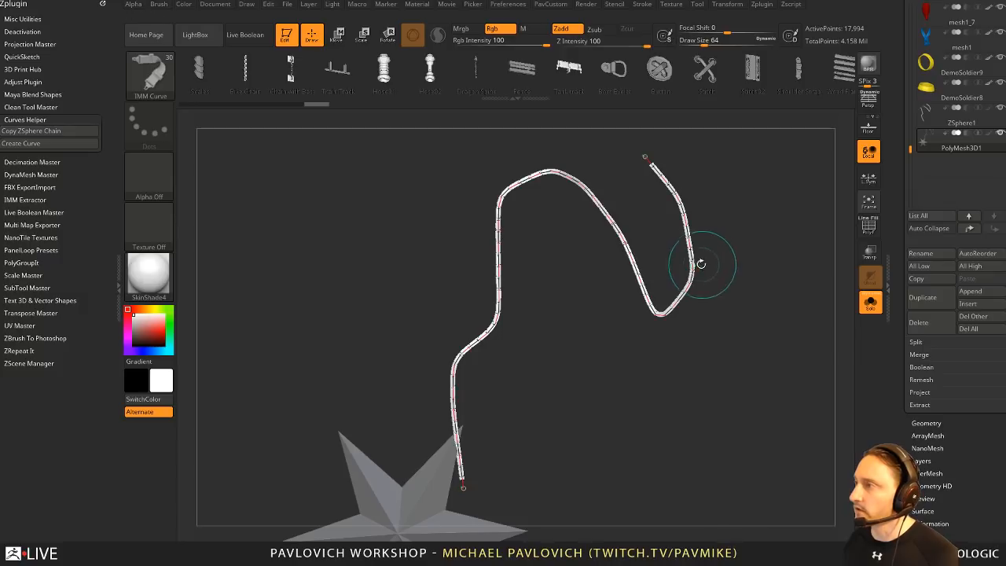
left_click(691, 264)
Step: Turn off Solo to show the whole model and hide the ZSphere chain subtool
left_click(870, 302)
left_click_drag(808, 262, 846, 241)
left_click(1001, 110)
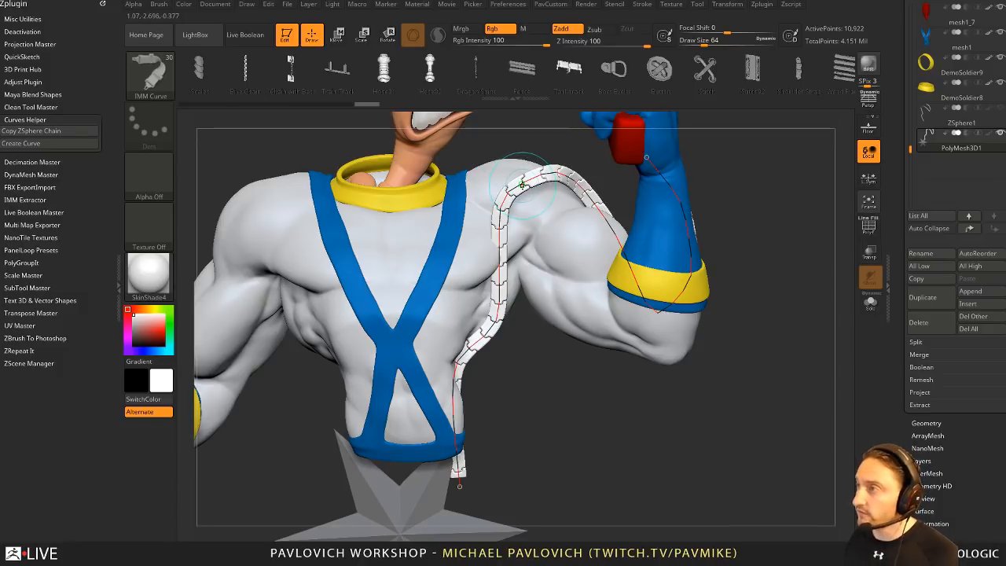
Step: Nudge the link curve at the front of the shoulder and set the draw size to 112
key("s")
mouse_move(522, 185)
left_mouse_down()
mouse_move(534, 187)
mouse_move(506, 190)
mouse_move(484, 210)
mouse_move(505, 210)
left_mouse_up()
left_click_drag(736, 278, 393, 307)
left_click_drag(761, 272, 661, 291)
left_click_drag(682, 162, 964, 267, "alt")
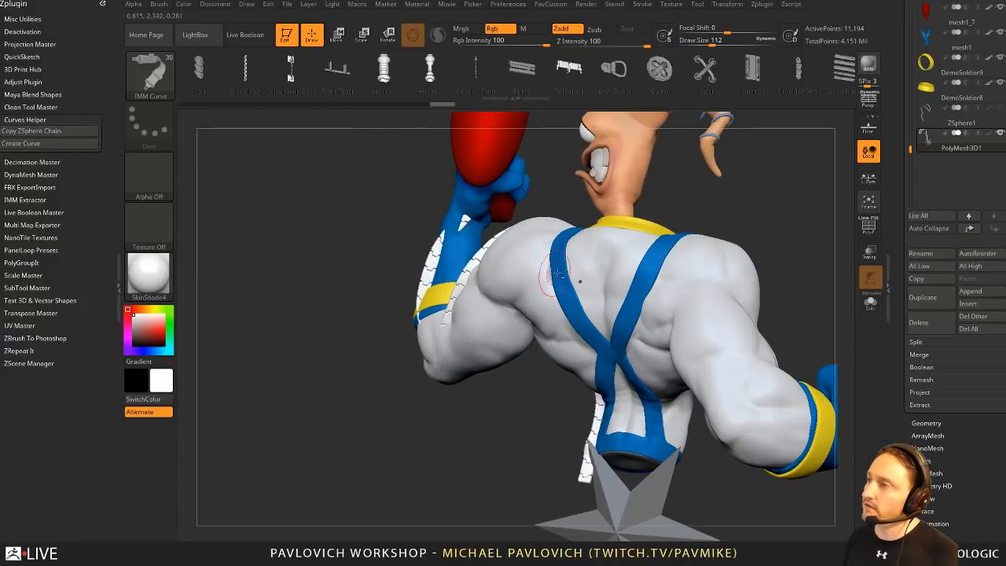
Step: Reshape the link strap around the raised arm with a large Move brush, and reduce the draw size to 286
key("s")
left_click_drag(576, 274, 595, 273)
key("b")
key("m")
key("v")
mouse_move(352, 225)
left_mouse_down()
mouse_move(427, 216)
mouse_move(416, 226)
mouse_move(461, 281)
mouse_move(442, 261)
mouse_move(456, 256)
mouse_move(453, 239)
left_mouse_up()
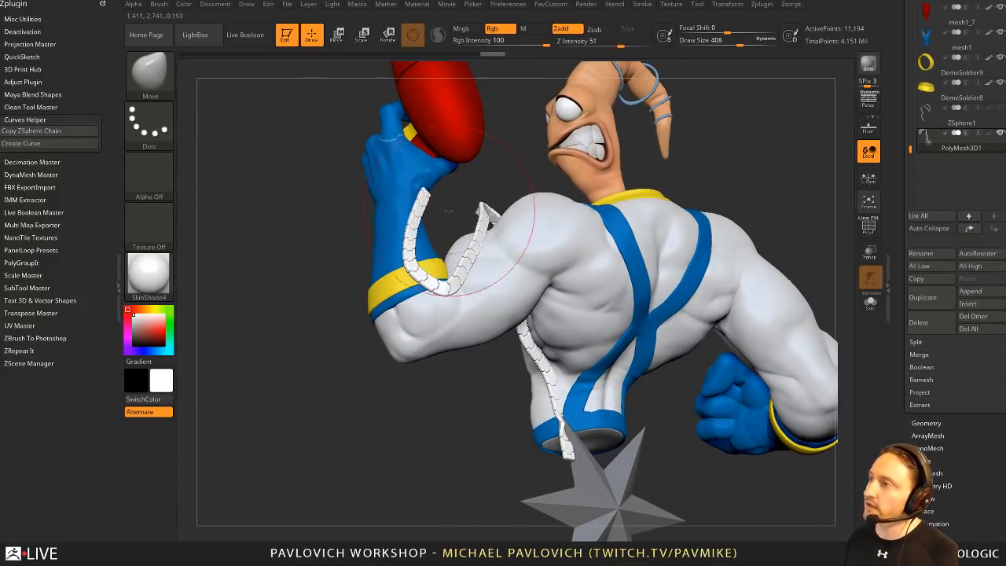
left_click_drag(464, 189, 306, 220)
left_click_drag(404, 266, 415, 268)
key("bracketleft")
key("bracketleft")
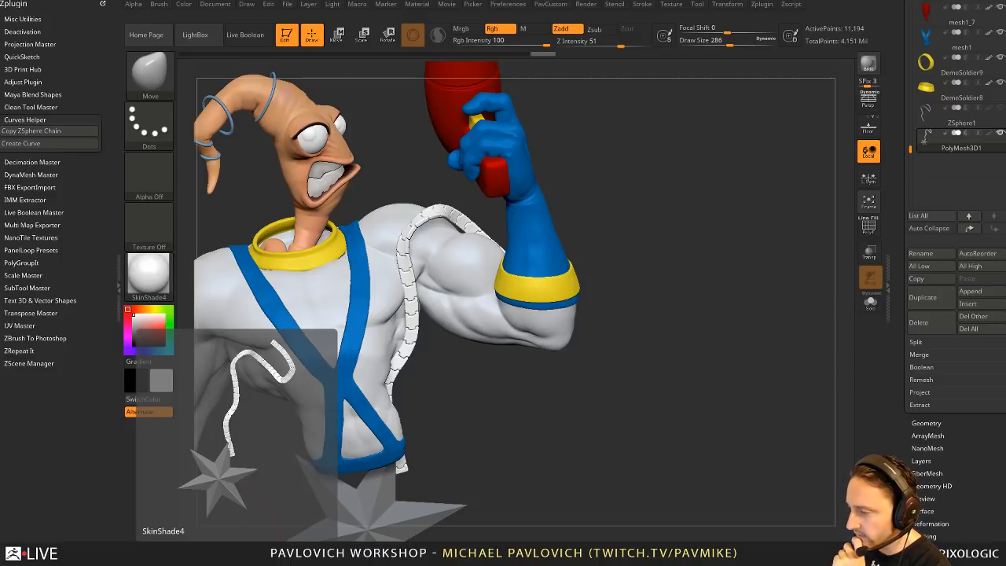
Step: Switch to the browser, view the Threadripper workstation video on YouTube and minimize the browser window
left_click_drag(824, 540, 814, 82)
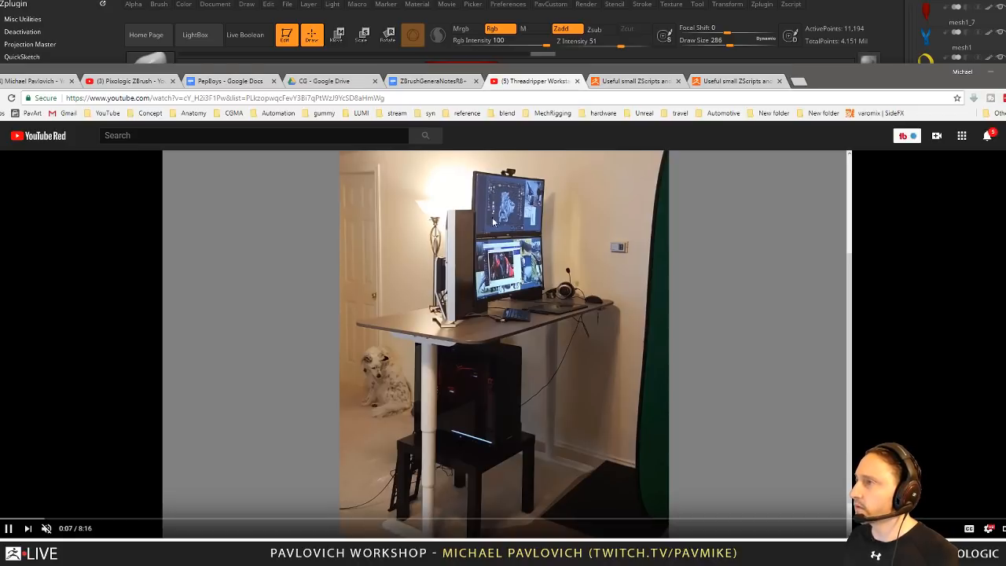
left_click(501, 98)
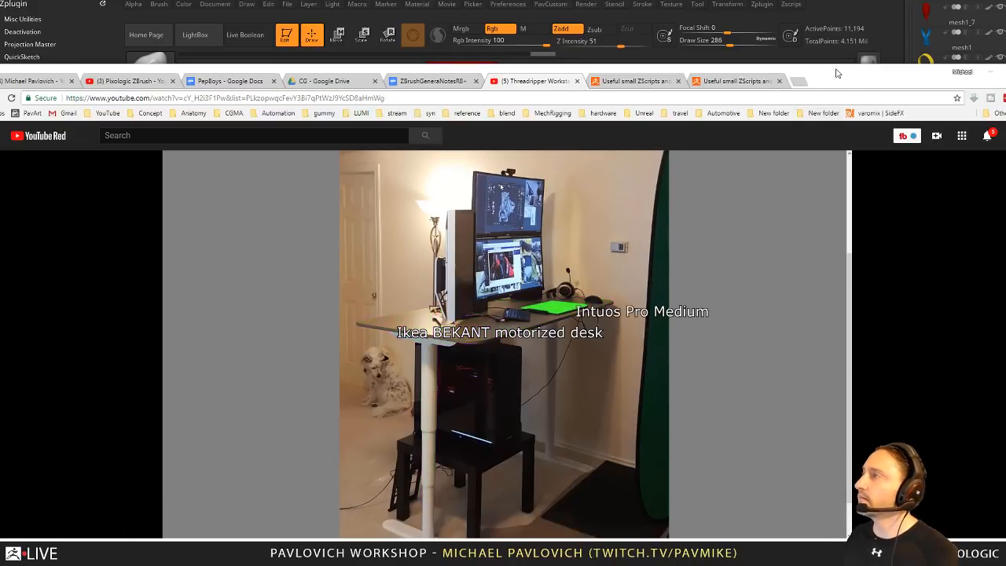
left_click(990, 72)
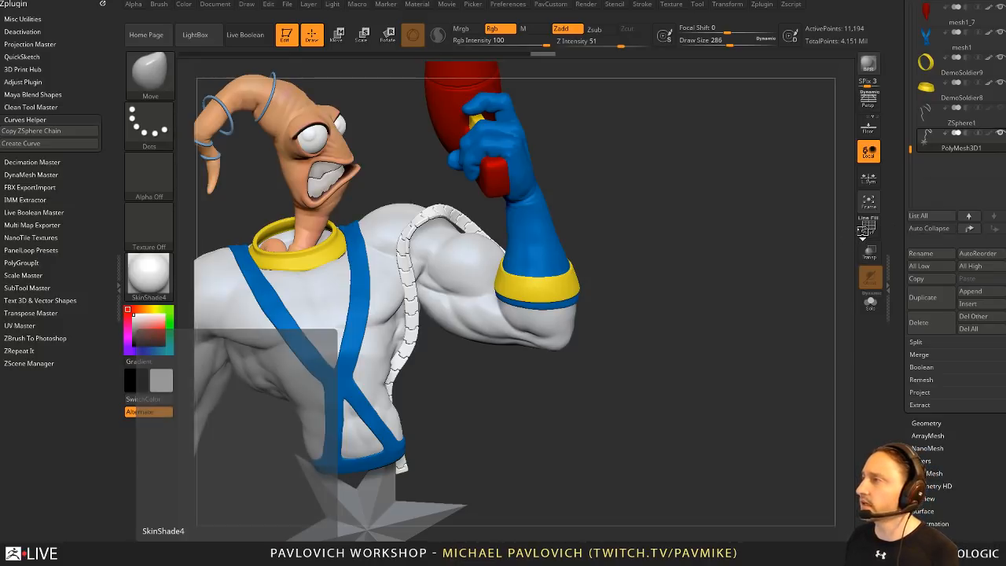
Step: Turn on PolyFrame and examine the link strap's polygroups on the model and isolated with Solo
left_click(868, 229)
left_click_drag(773, 228, 710, 216)
key("ctrl+n")
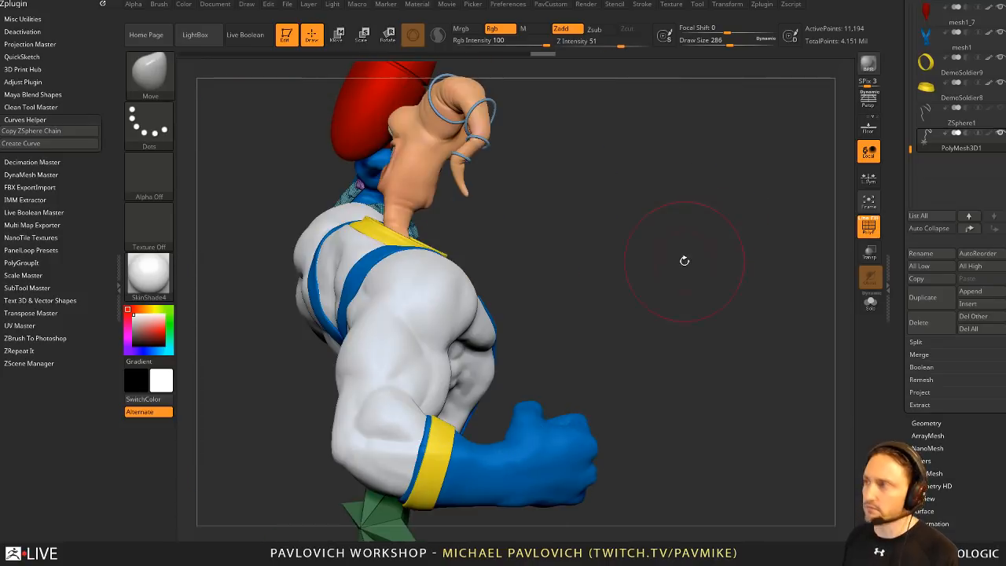
left_click_drag(674, 244, 599, 247)
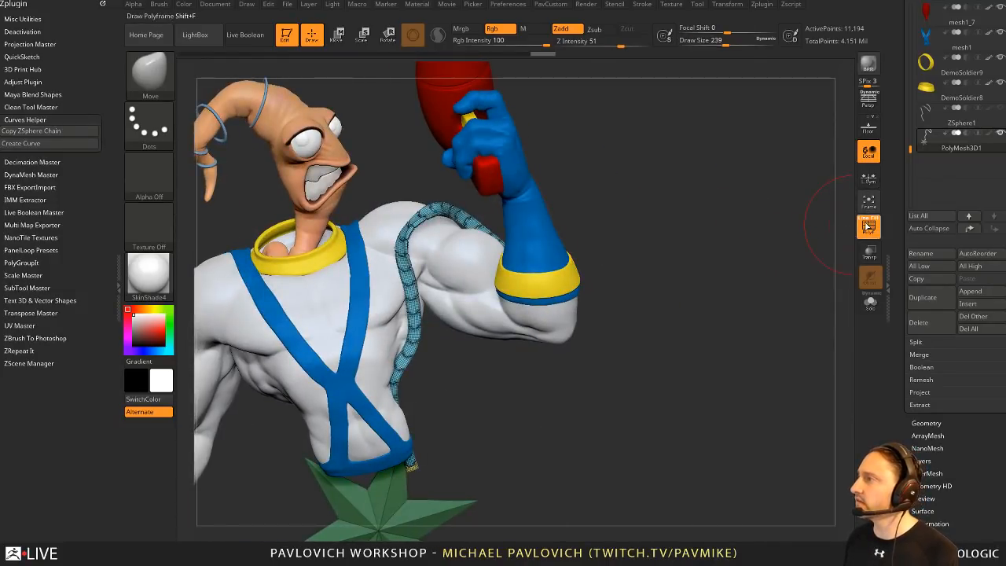
left_click_drag(774, 236, 842, 254, "alt")
left_click_drag(904, 236, 904, 307)
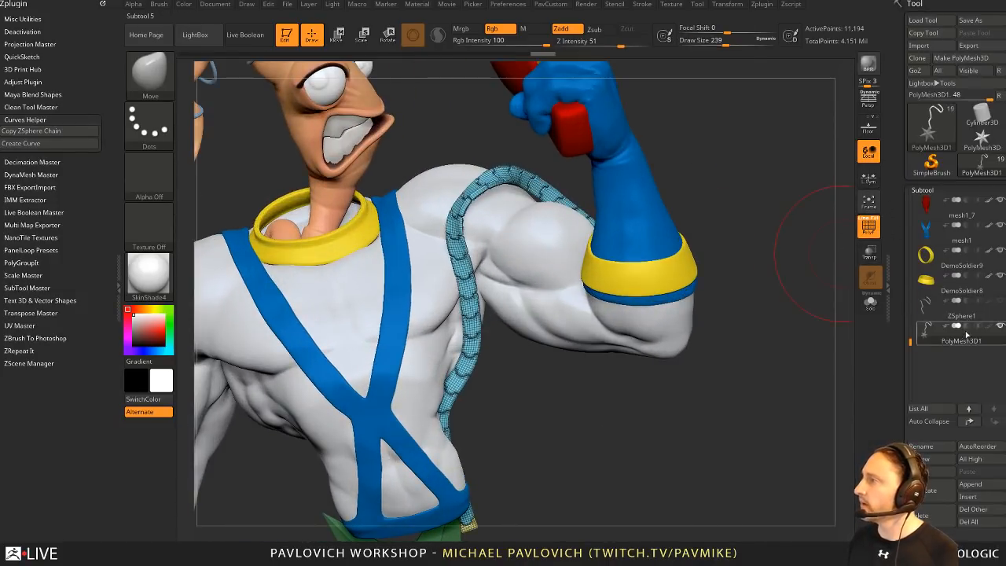
left_click(868, 307)
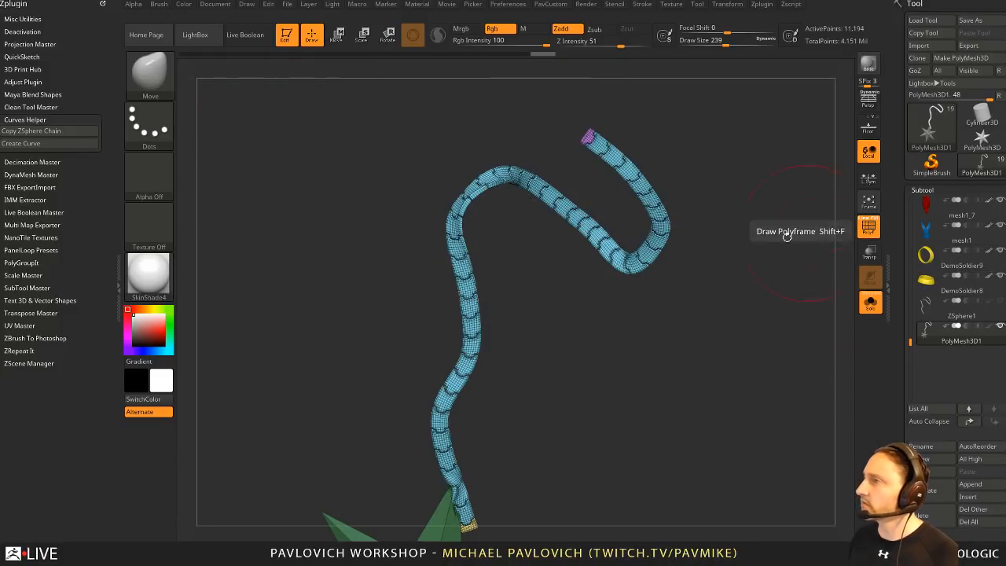
left_click(869, 305)
Step: Make the body the active subtool, duplicate it and isolate the copy with Solo
key("b")
key("s")
key("t")
left_click(518, 270, "alt")
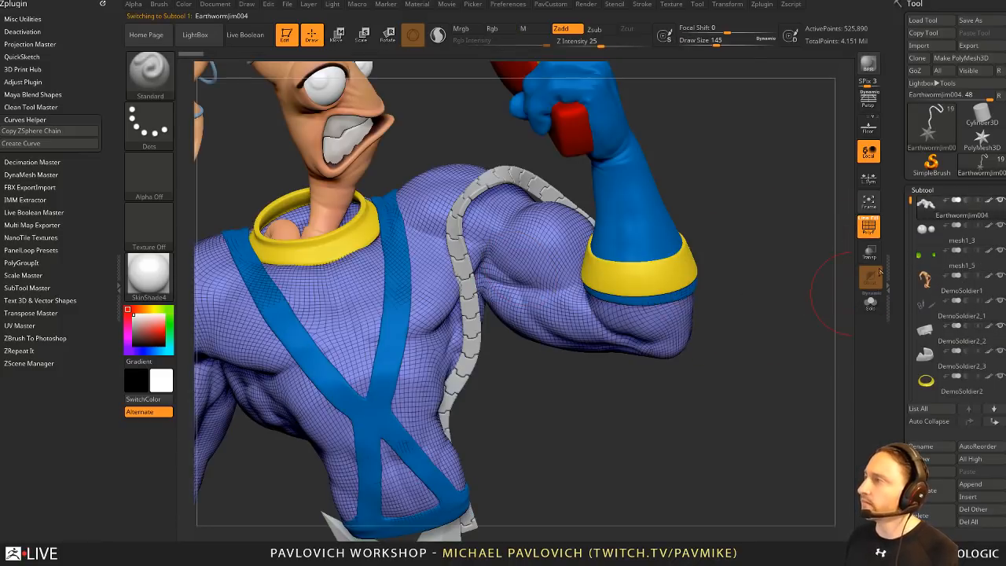
scroll(951, 330, "down", 3)
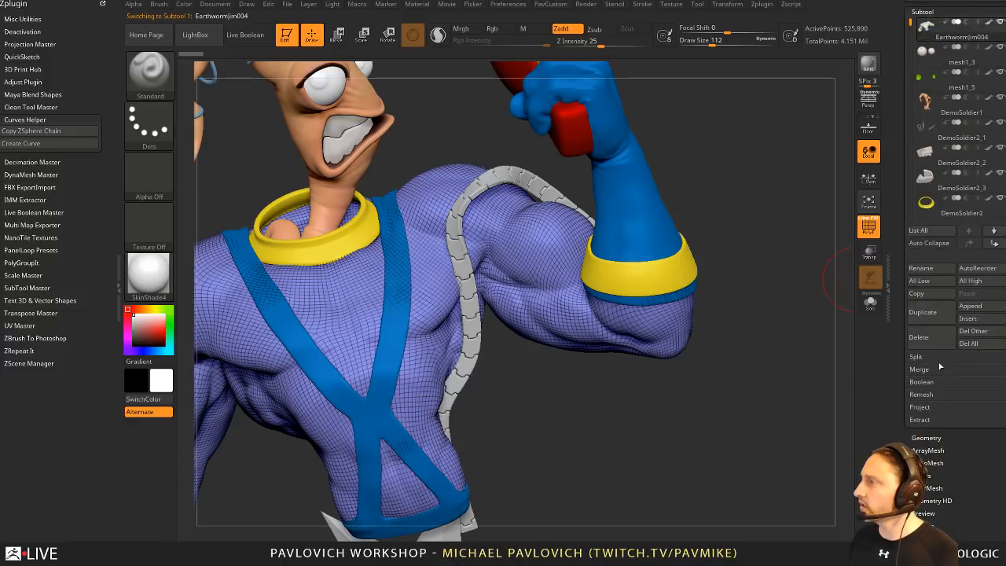
left_click(922, 312)
left_click(870, 305)
left_click_drag(736, 224, 857, 261)
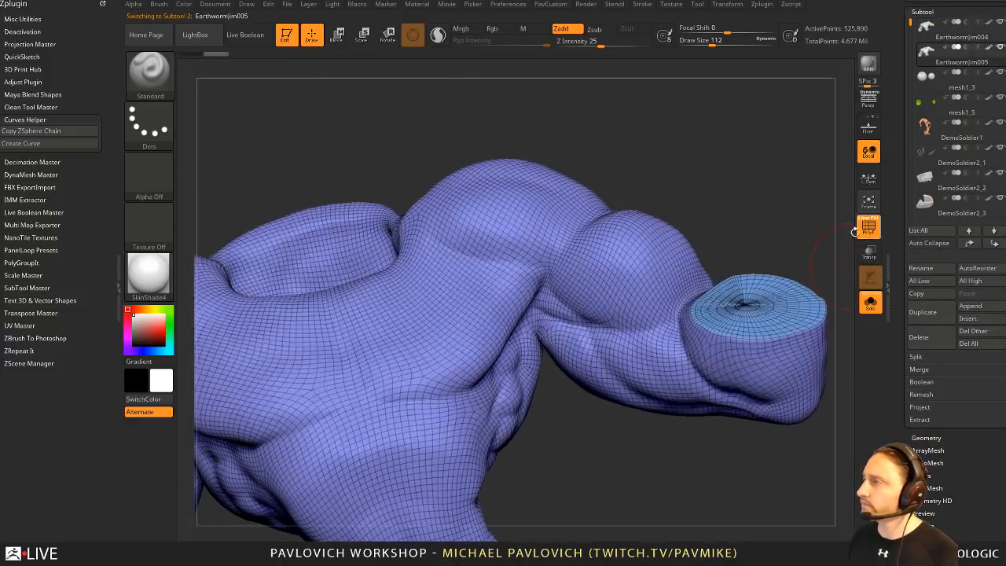
Step: Drop the duplicated body to its lowest subdivision level and mask a round patch on the raised upper arm
left_click(862, 229)
left_click_drag(821, 217, 846, 219)
left_click(869, 226)
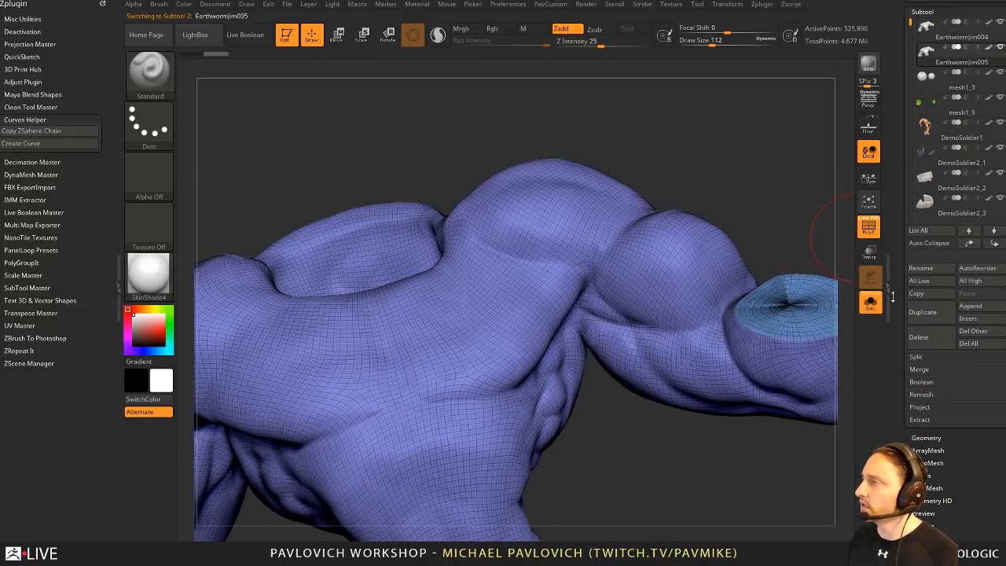
scroll(893, 296, "down", 3)
left_click(930, 311)
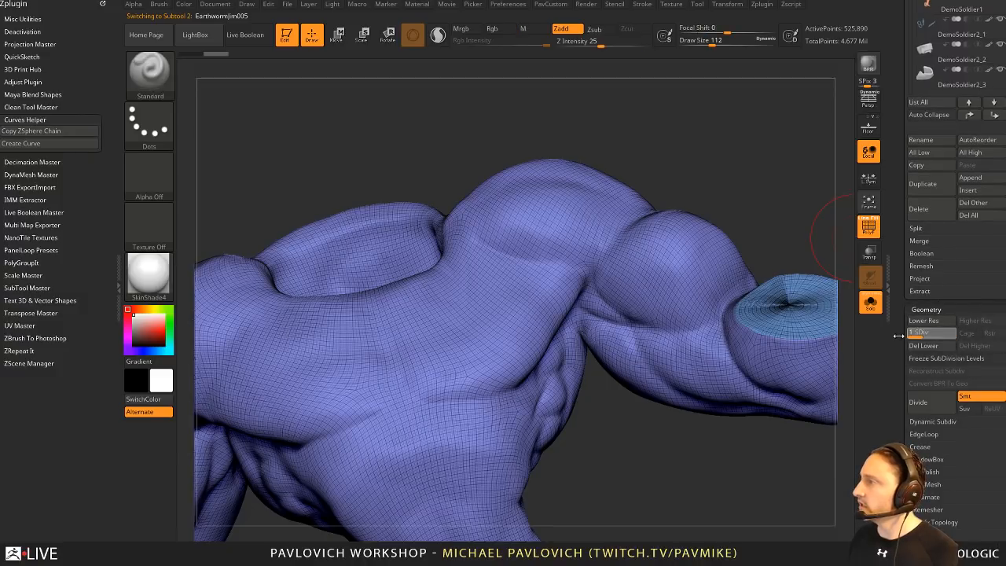
key("shift+d")
key("shift+d")
left_click_drag(633, 269, 666, 260, "ctrl")
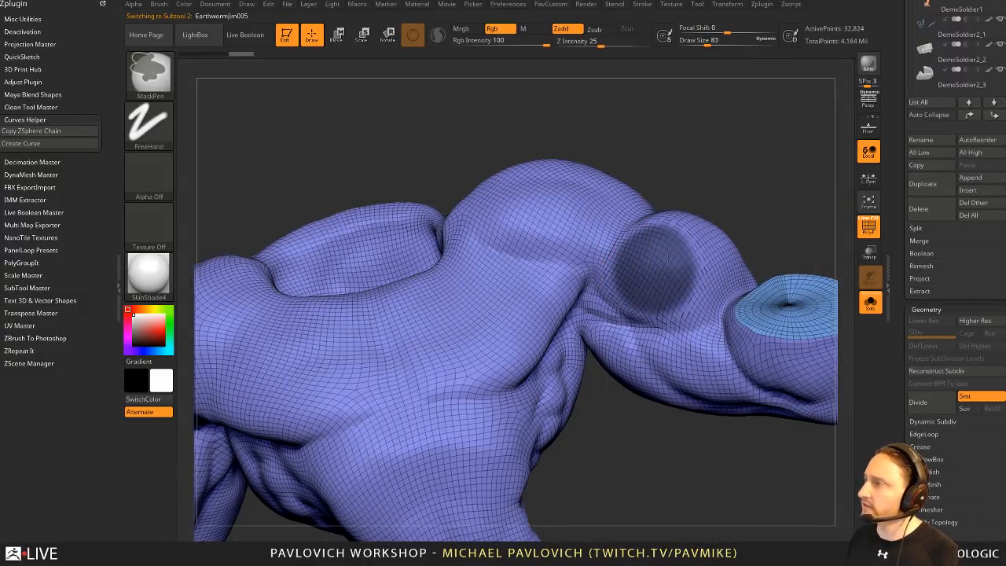
Step: Try turning the masked patch into its own polygroup directly, and undo it
scroll(903, 346, "down", 4)
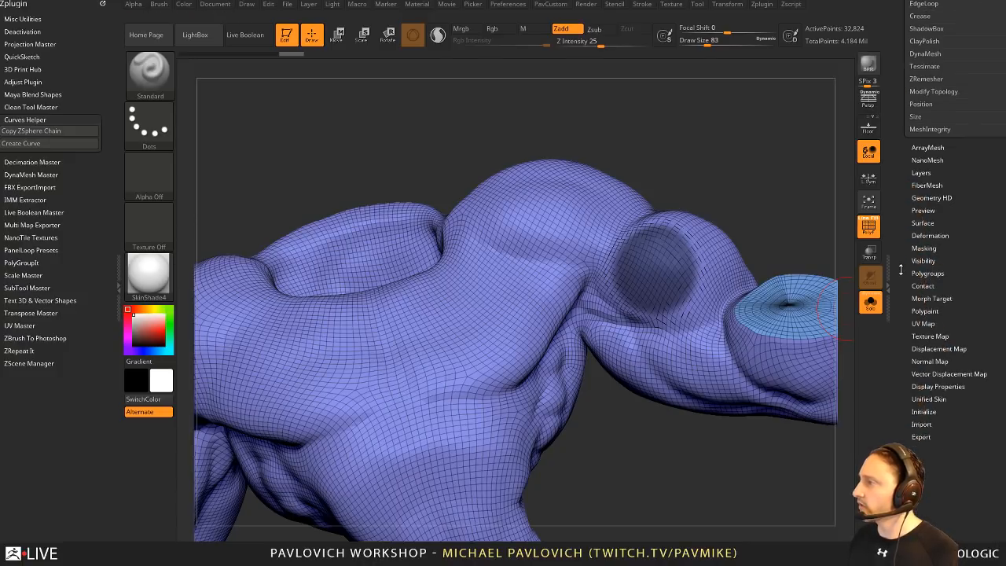
scroll(929, 298, "down", 6)
key("ctrl")
key("ctrl+w")
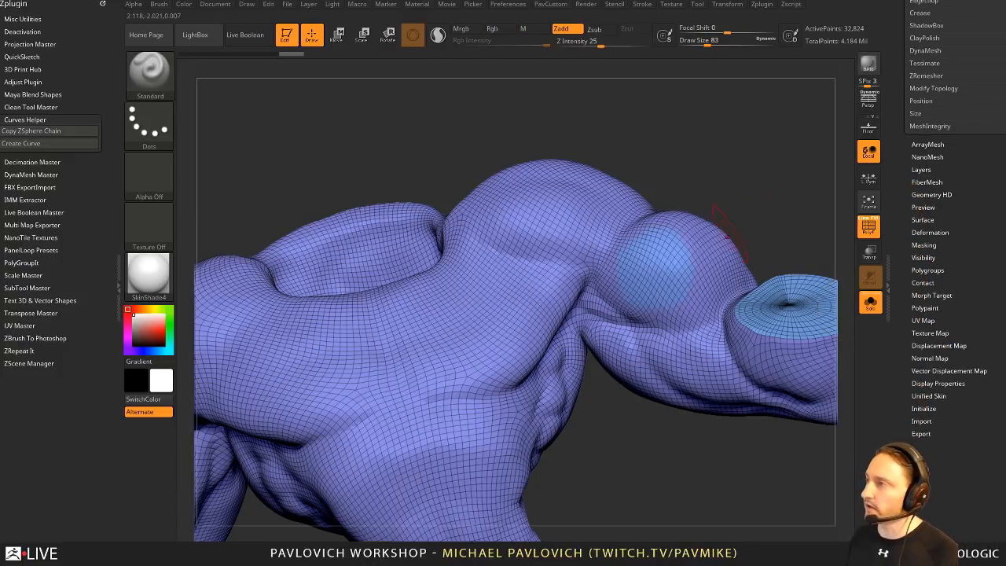
right_click_drag(718, 209, 537, 340)
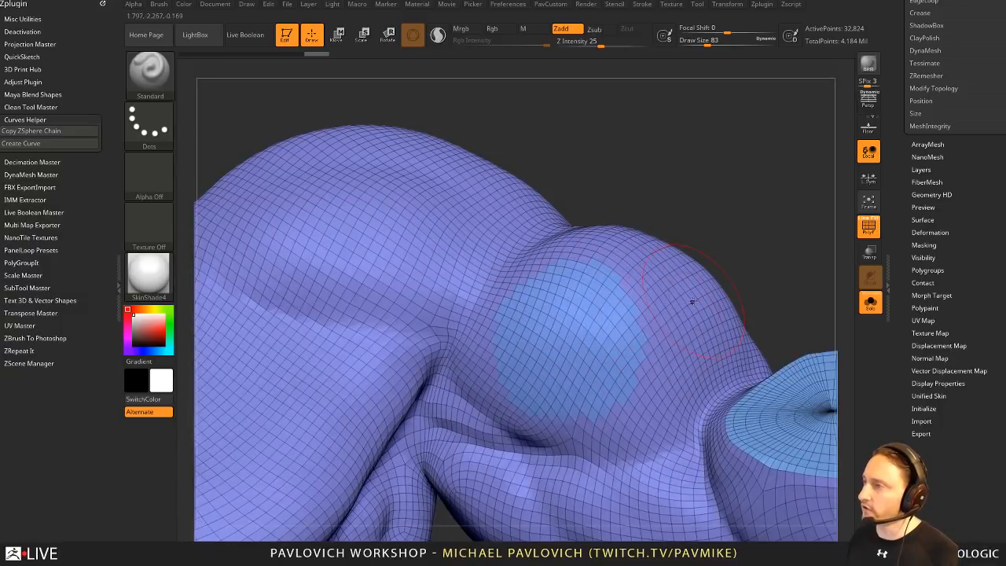
key("ctrl+z")
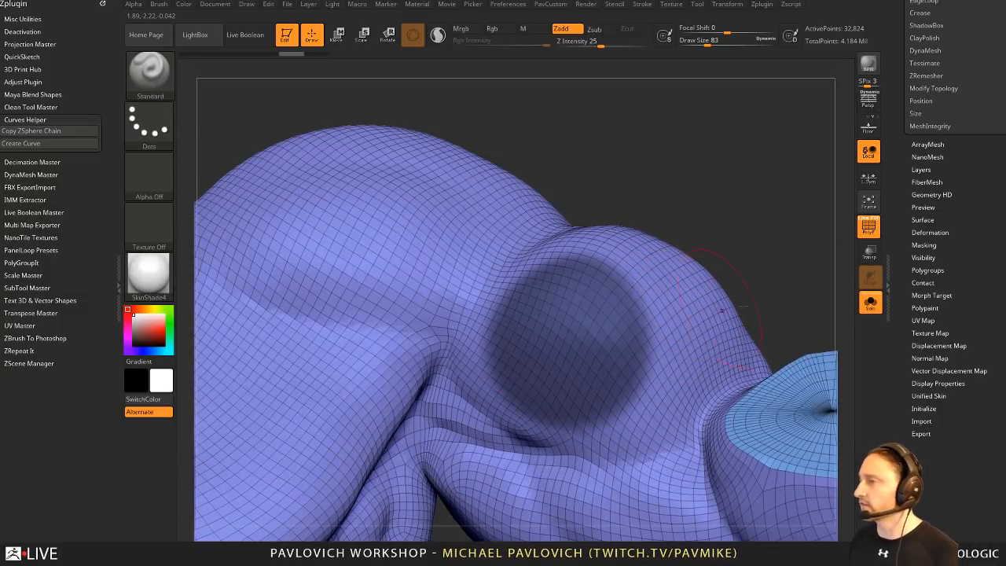
Step: Insert an edge loop around the masked patch with Edgeloop Masked Border and turn the patch into its own polygroup
key("bracketleft")
key("bracketleft")
key("bracketleft")
key("bracketright")
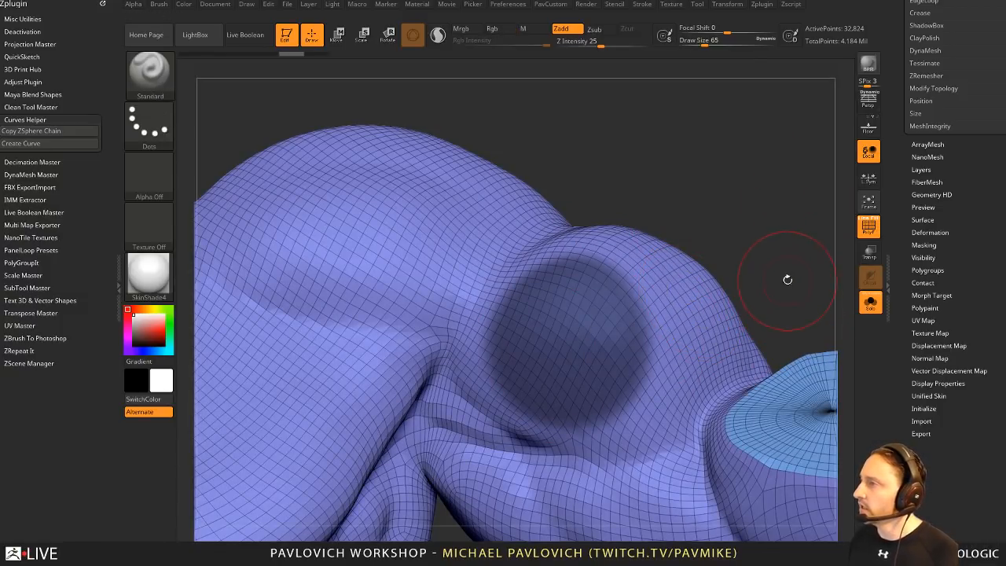
key("shift")
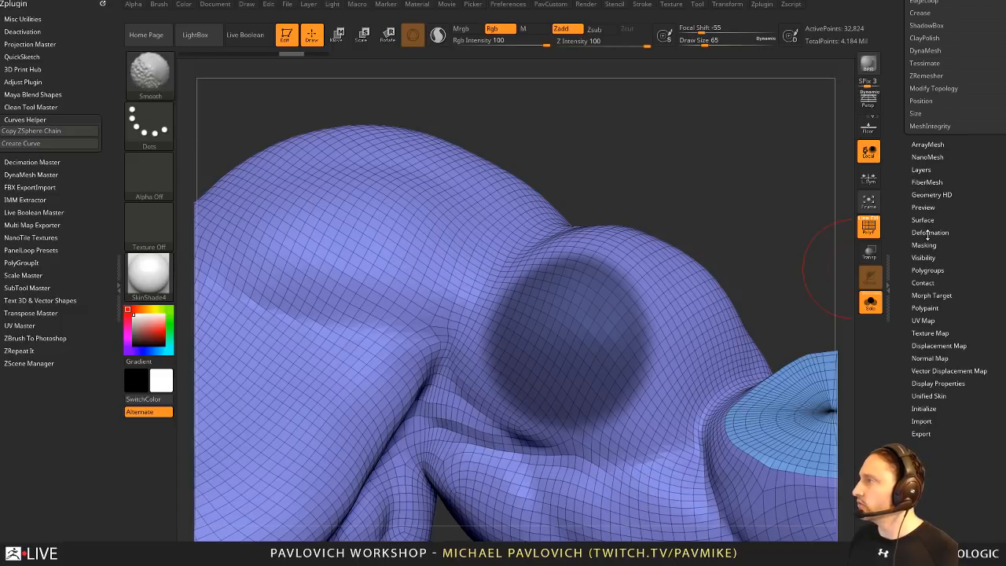
left_click(925, 244, "shift")
left_click_drag(901, 249, 901, 238)
left_click(923, 235, "shift")
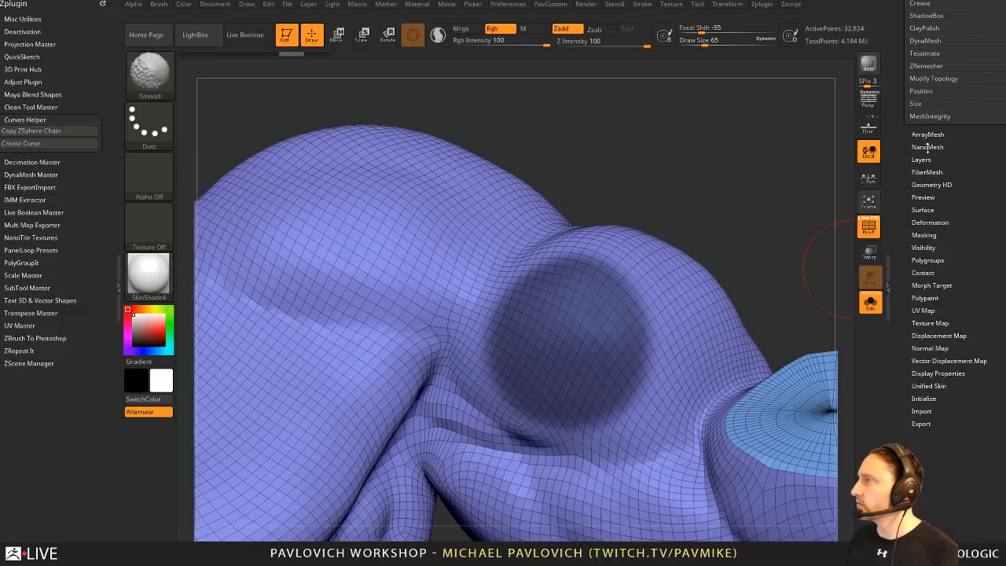
left_click_drag(901, 102, 899, 286)
left_click(921, 183, "shift")
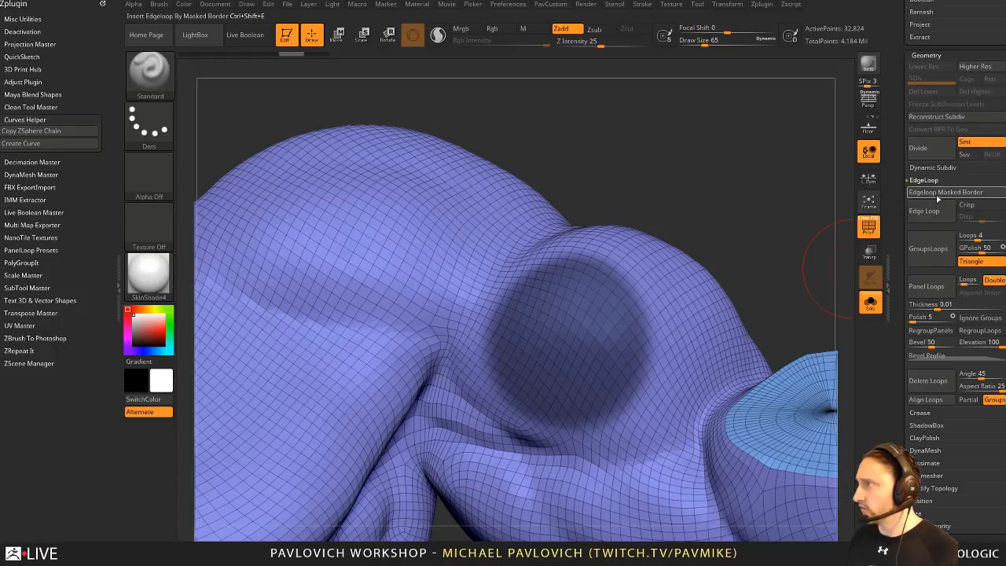
left_click(944, 194)
key("ctrl+w")
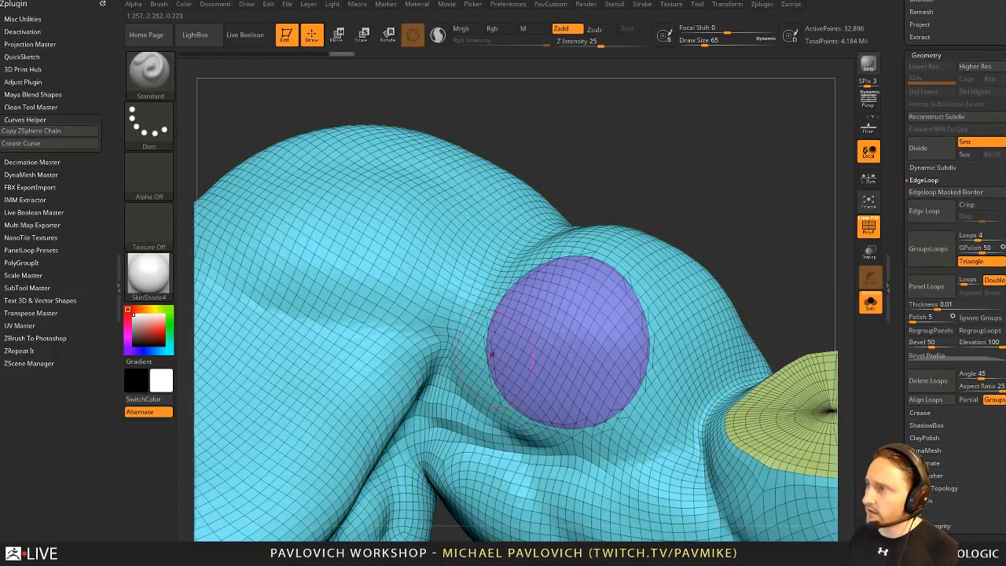
Step: Isolate the round polygroup on the upper arm to examine its border, and show the whole mesh again
left_click(574, 403, "ctrl+shift")
mouse_move(735, 248)
left_mouse_down()
mouse_move(704, 250)
mouse_move(736, 251)
left_mouse_up()
left_click(743, 248, "ctrl+shift")
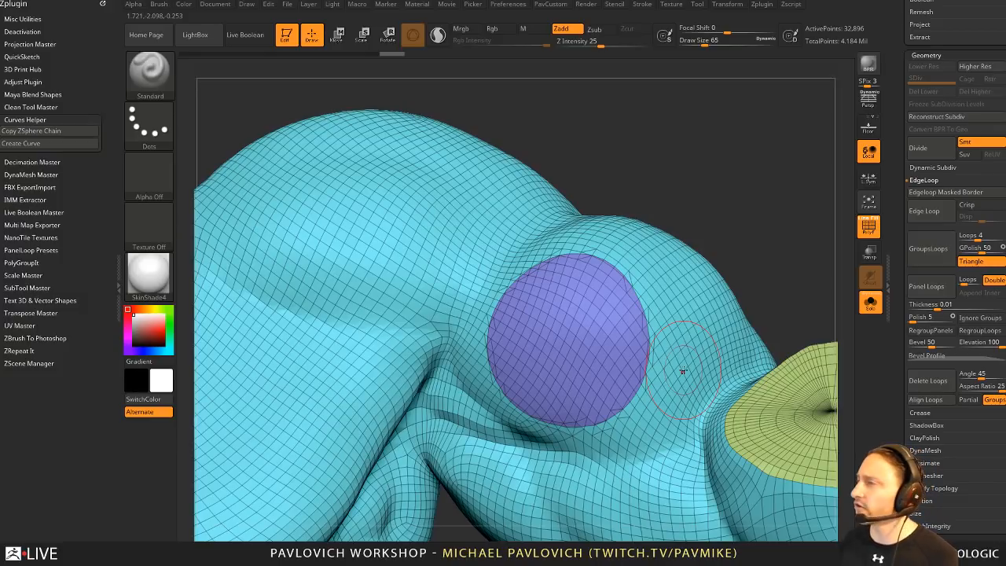
Step: Mask a round patch on the shoulder, try turning it into a polygroup with Group Masked, and undo the grouping
left_click(413, 216, "ctrl")
left_click_drag(402, 190, 393, 205, "ctrl")
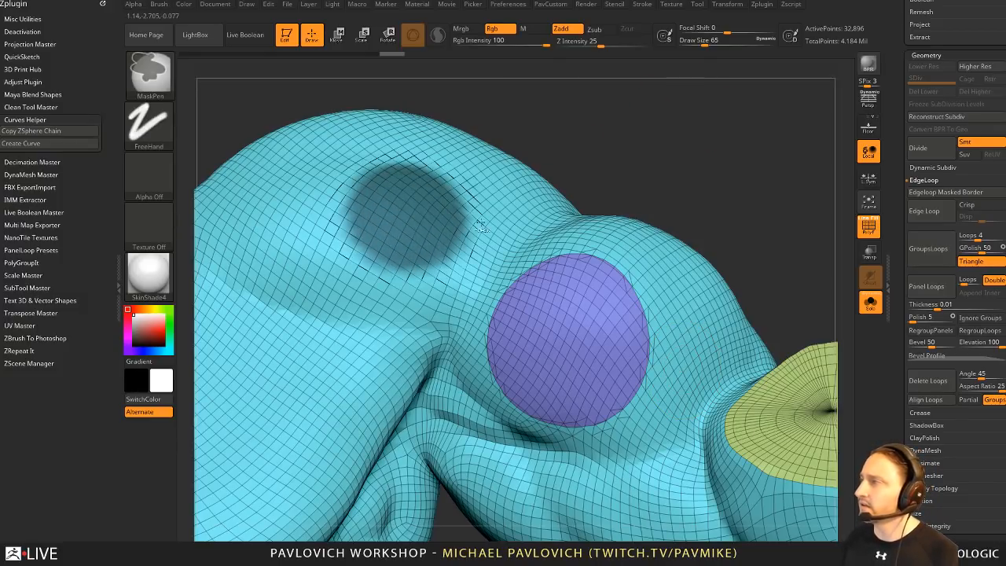
mouse_move(916, 406)
left_mouse_down()
mouse_move(907, 304)
mouse_move(928, 312)
left_mouse_up()
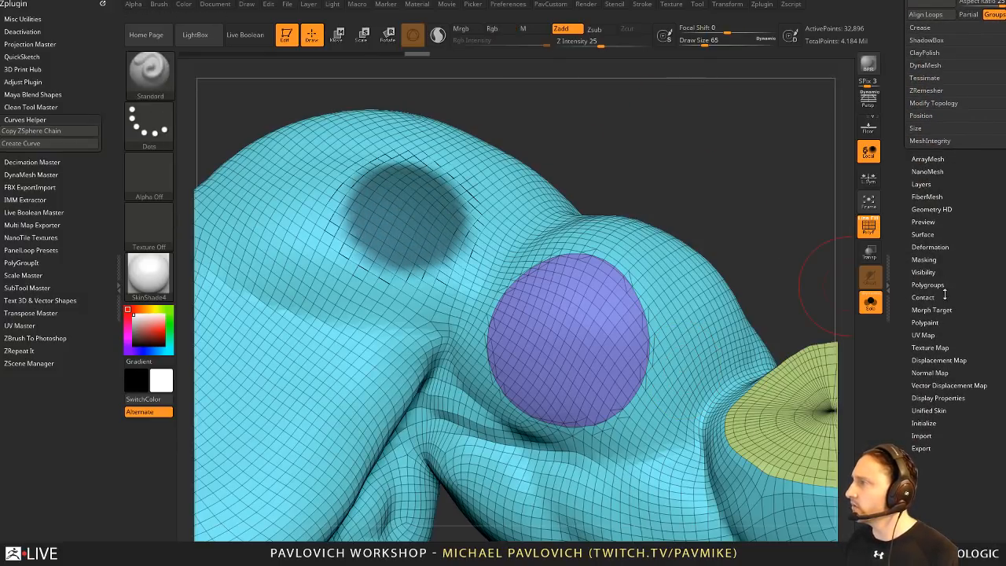
left_click(927, 287)
left_click_drag(893, 421, 893, 346)
left_click(948, 341)
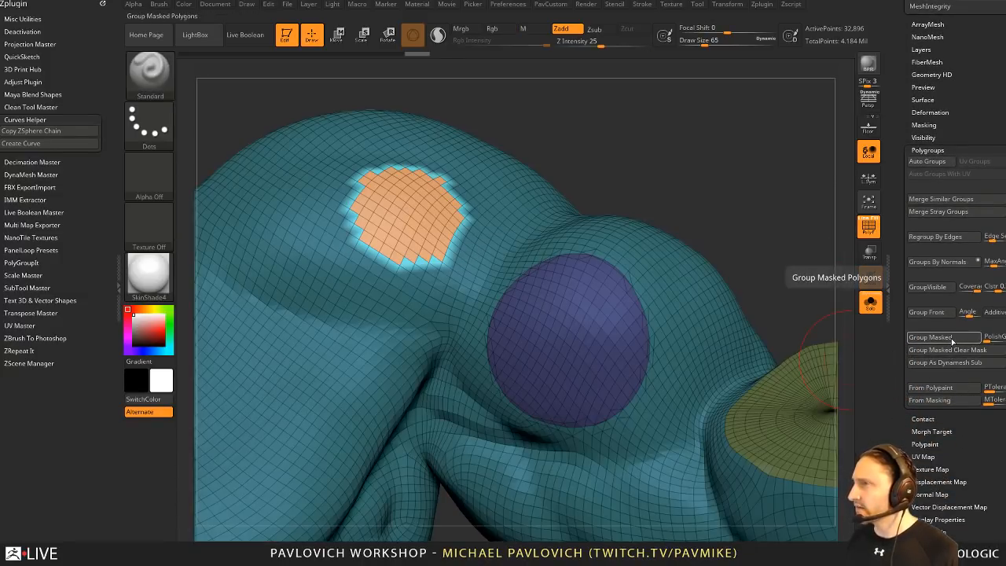
key("ctrl+z")
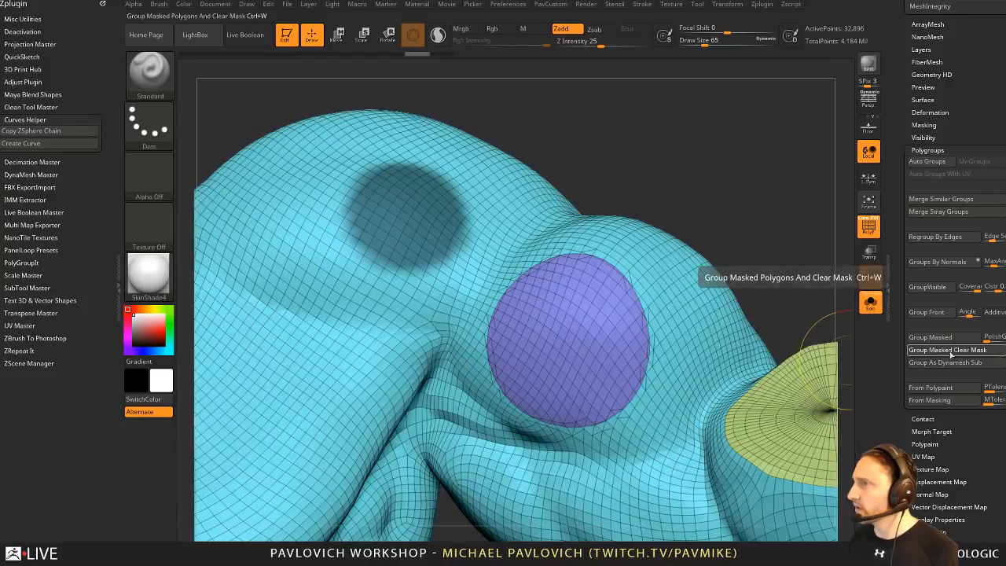
Step: Try Group Masked Clear Mask on the shoulder patch, undo it, and clear the mask from the body
left_click(948, 350)
key("ctrl+z")
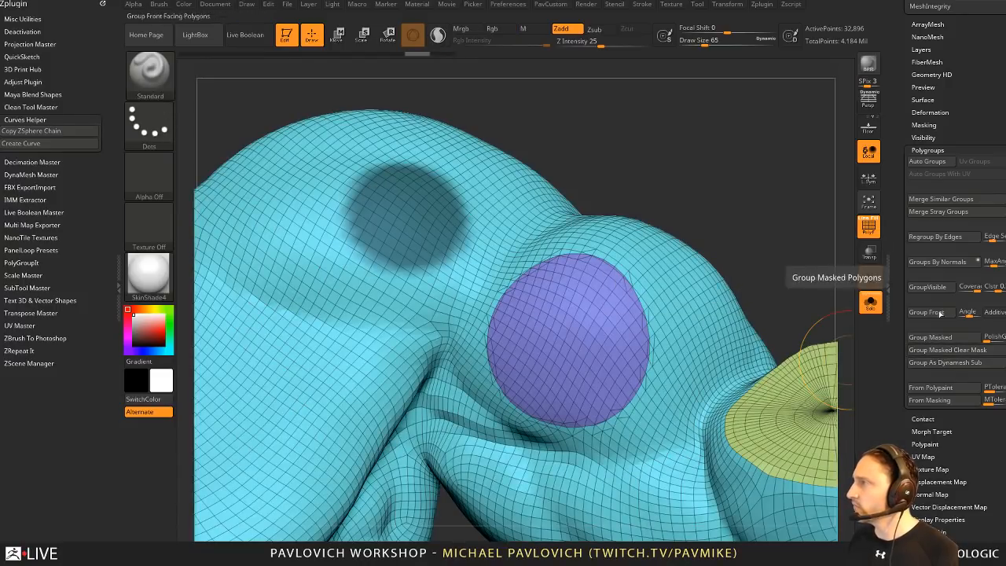
left_click_drag(677, 135, 635, 132, "ctrl")
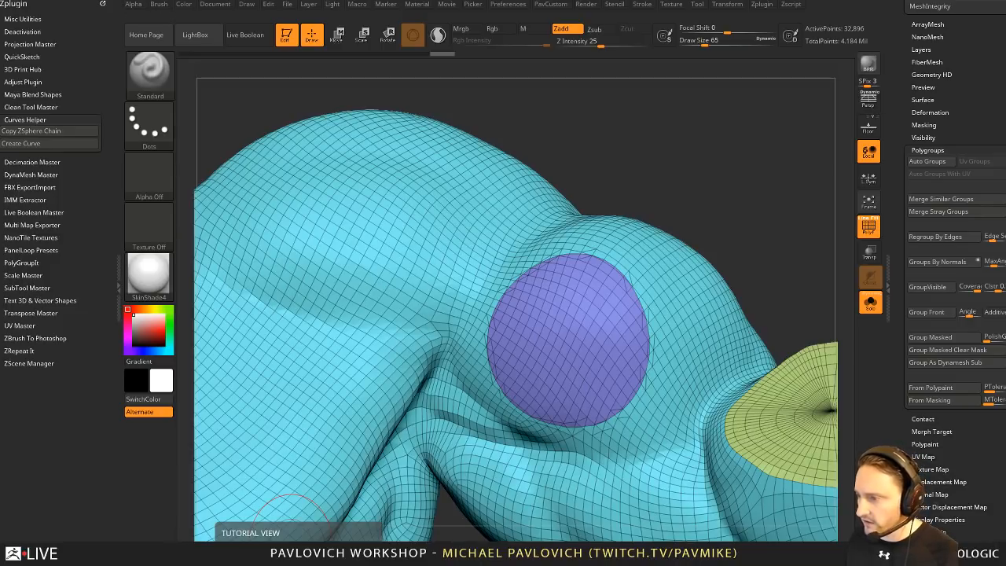
Step: Switch to the browser to look through the YouTube channel's fishnets video results, and return to ZBrush
left_click_drag(0, 36, 456, 0)
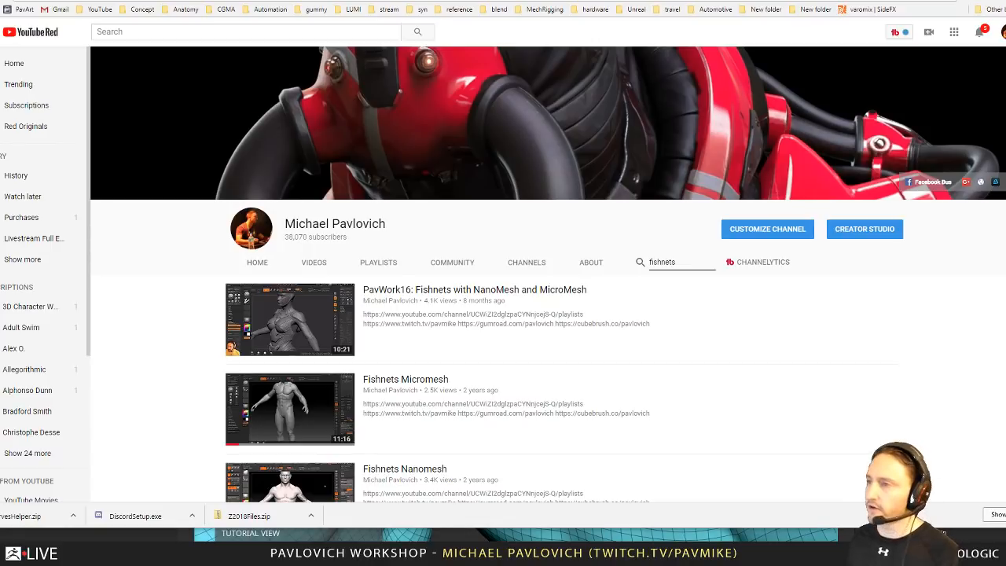
scroll(334, 223, "down", 2)
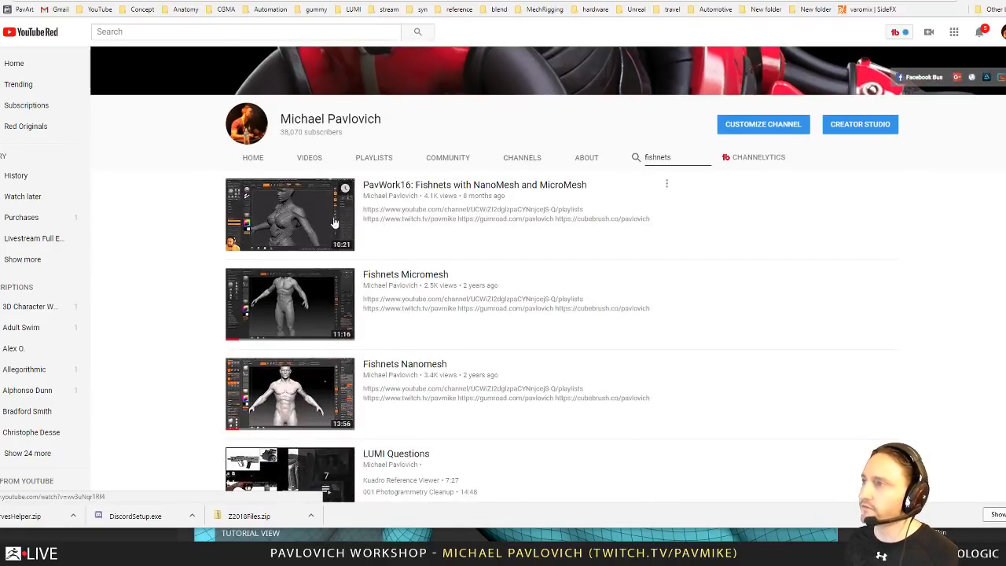
key("alt+Tab")
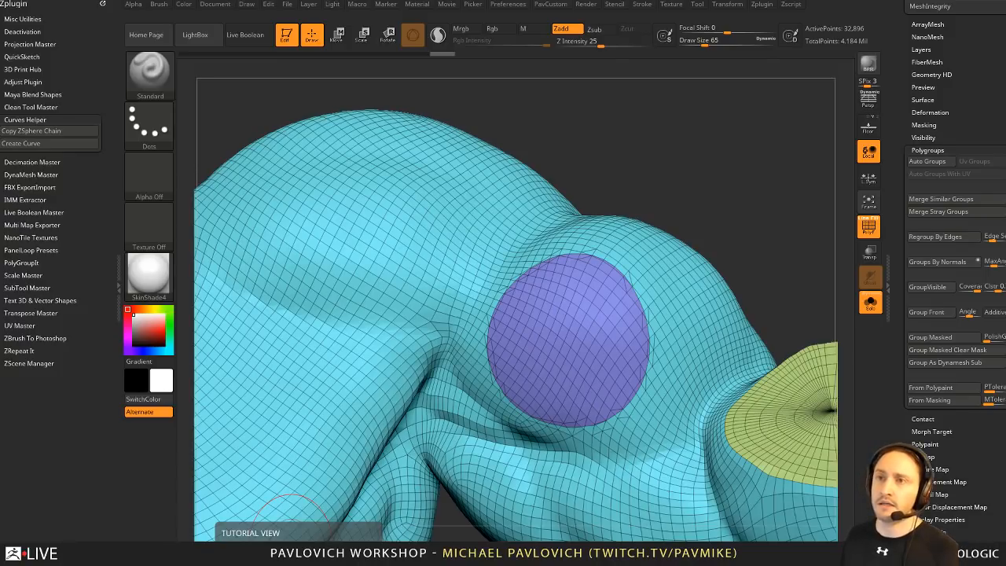
key("ctrl+s")
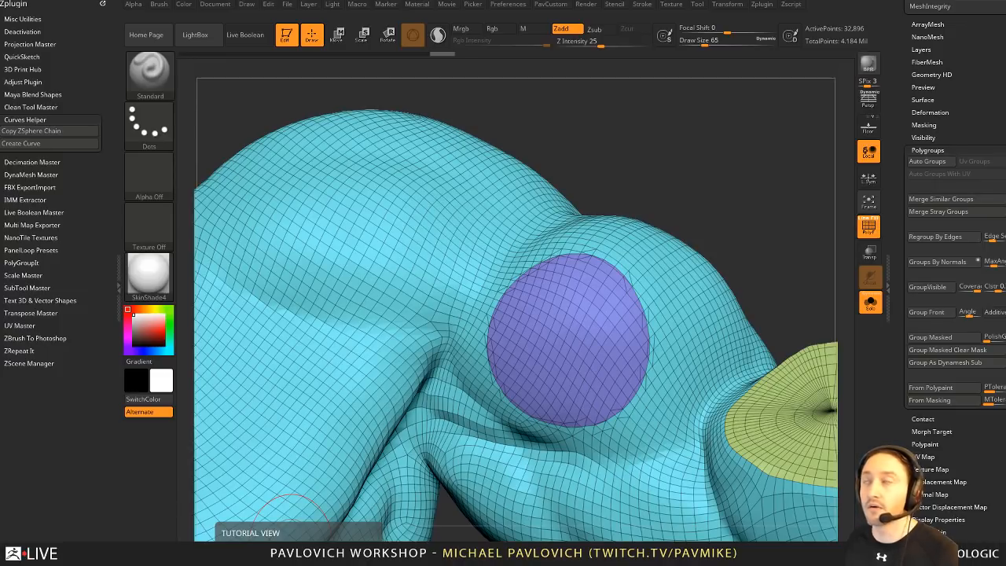
mouse_move(705, 157)
left_mouse_down()
mouse_move(720, 176)
mouse_move(570, 115)
mouse_move(749, 166)
mouse_move(732, 165)
mouse_move(757, 220)
left_mouse_up()
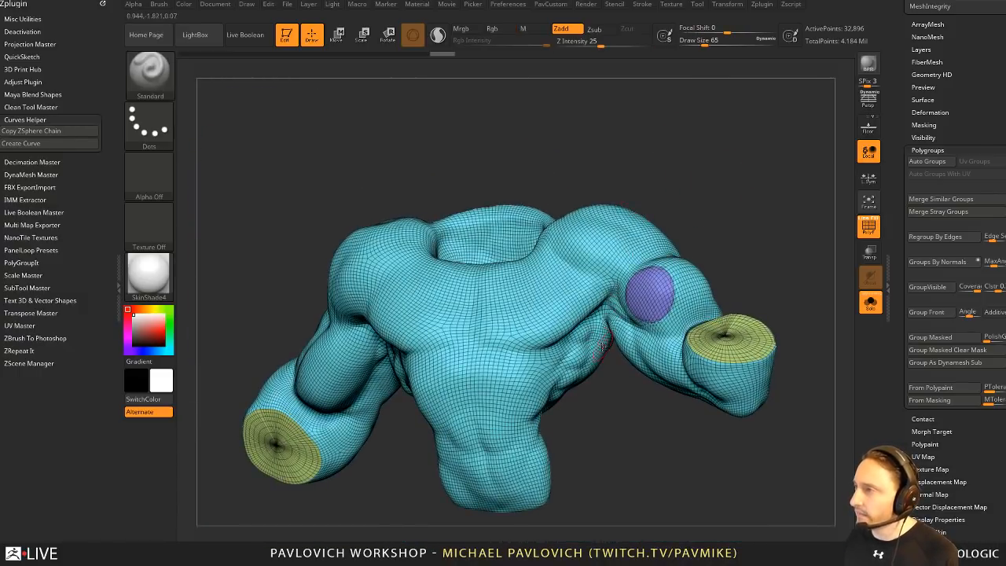
left_click_drag(784, 123, 791, 133)
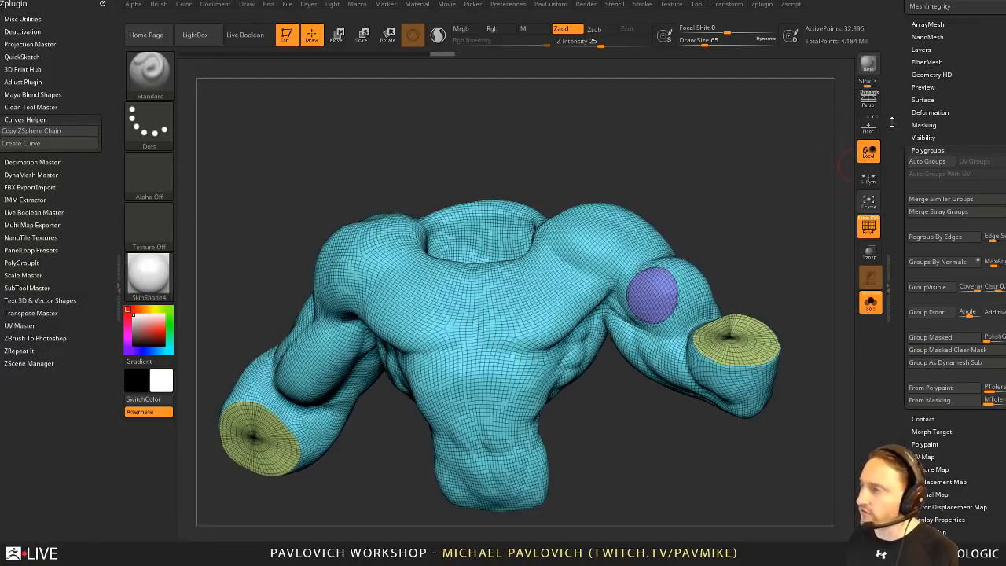
Step: Undo the circular polygroup made on the upper arm and the preceding grouping edits on the isolated torso
left_click_drag(891, 123, 893, 314)
key("ctrl+z")
key("ctrl+z")
key("ctrl+z")
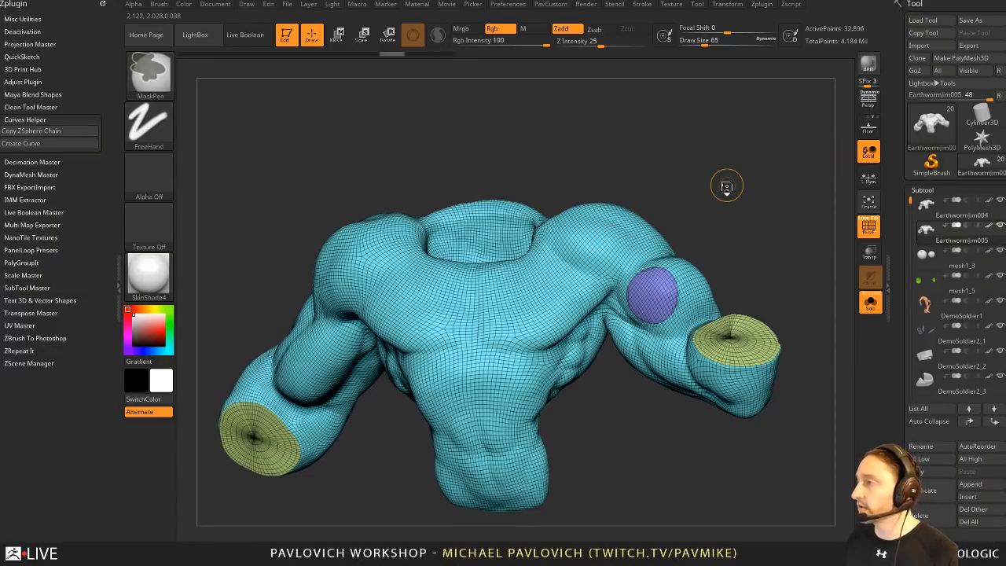
key("ctrl+z")
key("ctrl+z")
key("ctrl+z")
key("ctrl+z")
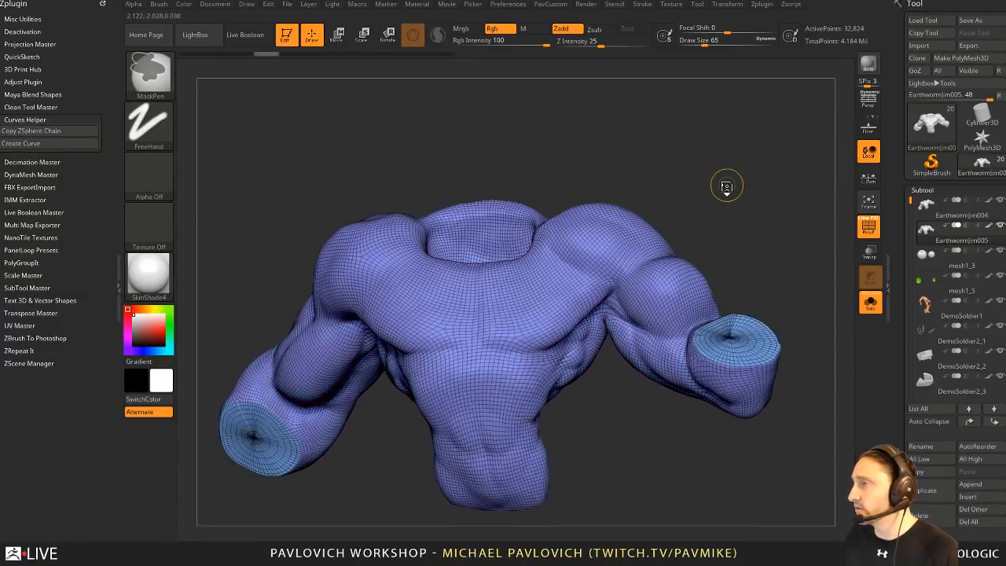
Step: Turn off Solo to show the whole character and delete the duplicate torso subtool Earthwormjim005
mouse_move(722, 170)
left_mouse_down()
mouse_move(690, 180)
mouse_move(675, 149)
mouse_move(721, 127)
mouse_move(711, 132)
left_mouse_up()
key("s")
left_click(669, 149)
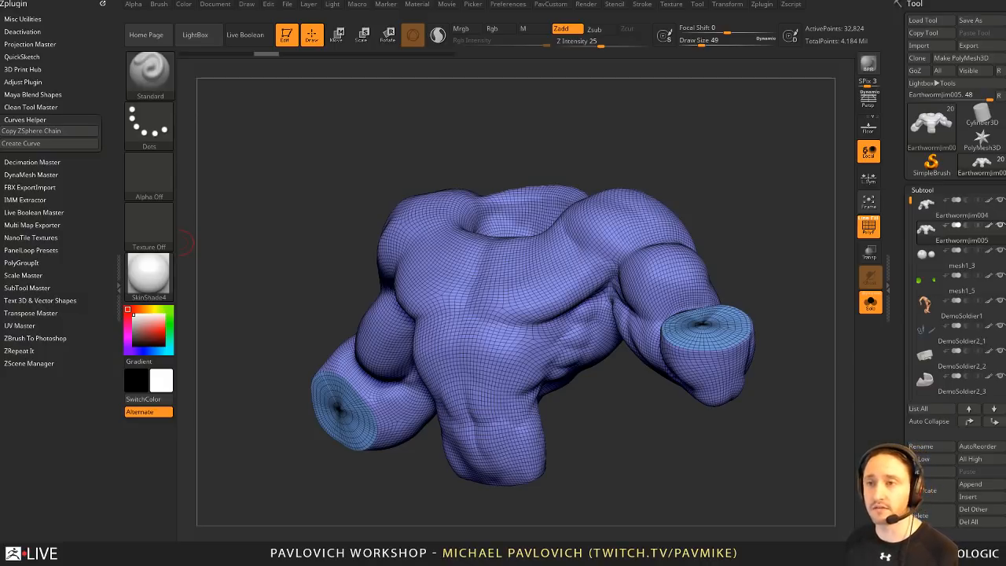
left_click_drag(710, 170, 837, 281)
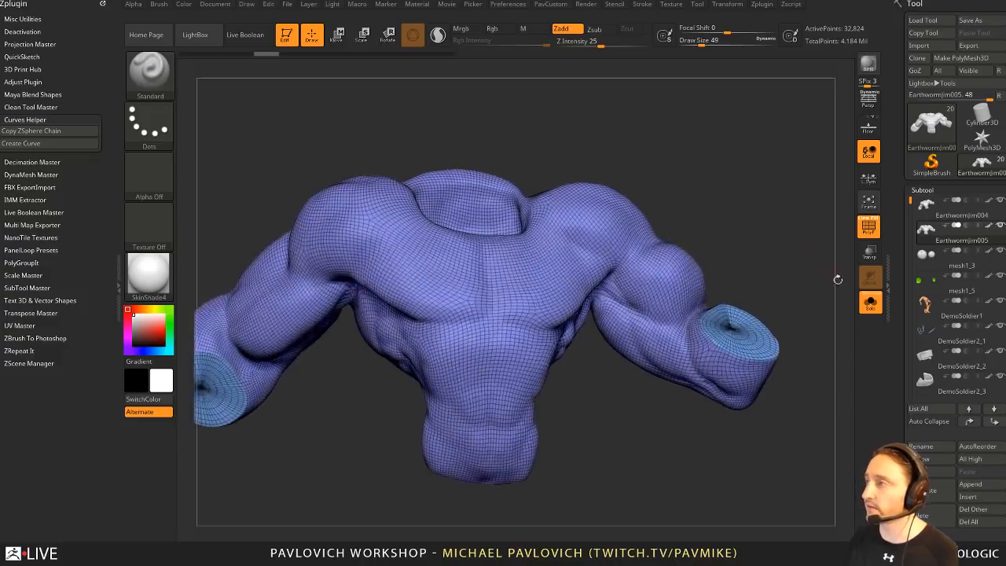
left_click(870, 302)
left_click_drag(767, 199, 764, 197)
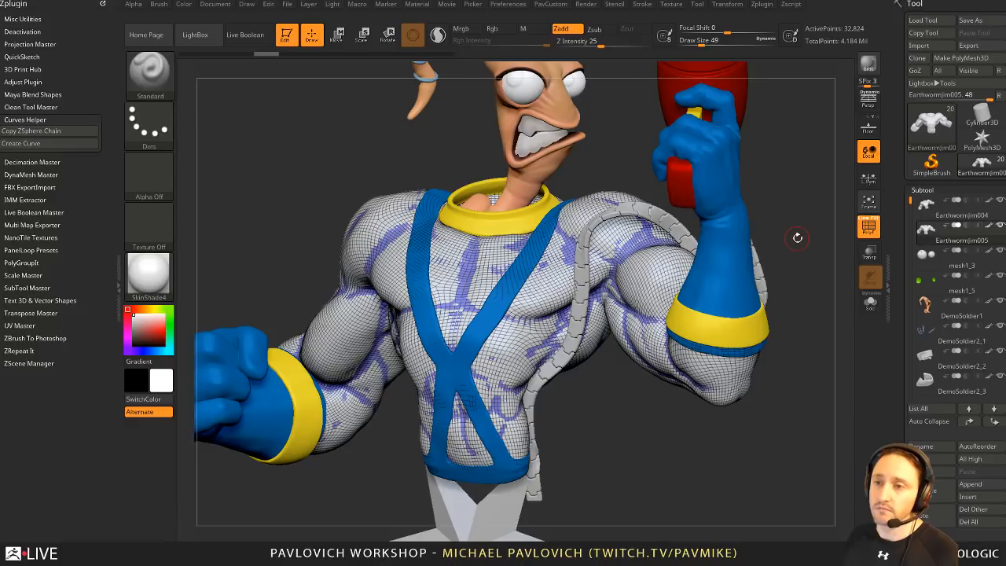
right_click_drag(796, 207, 759, 256, "ctrl")
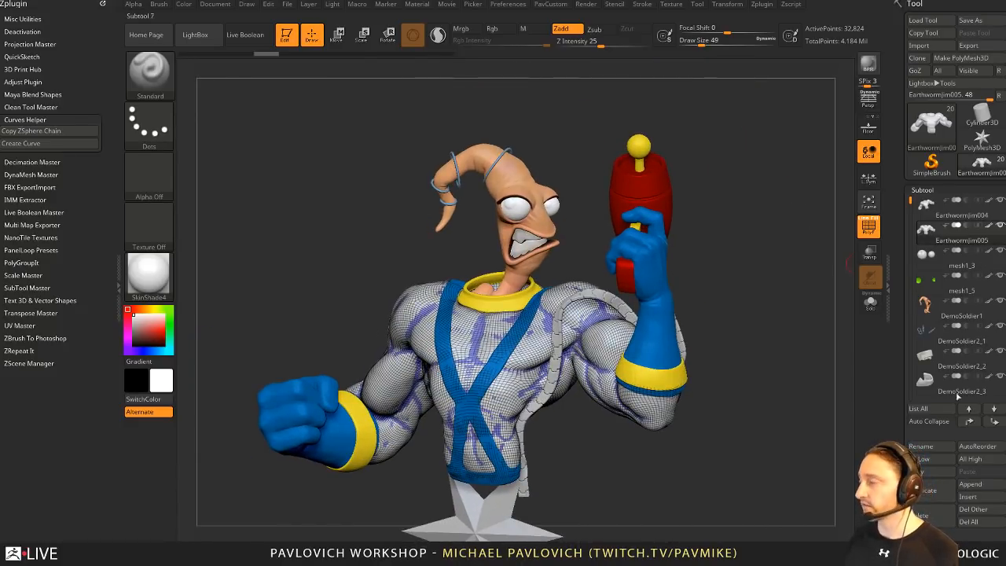
left_click(921, 514)
left_click(904, 537)
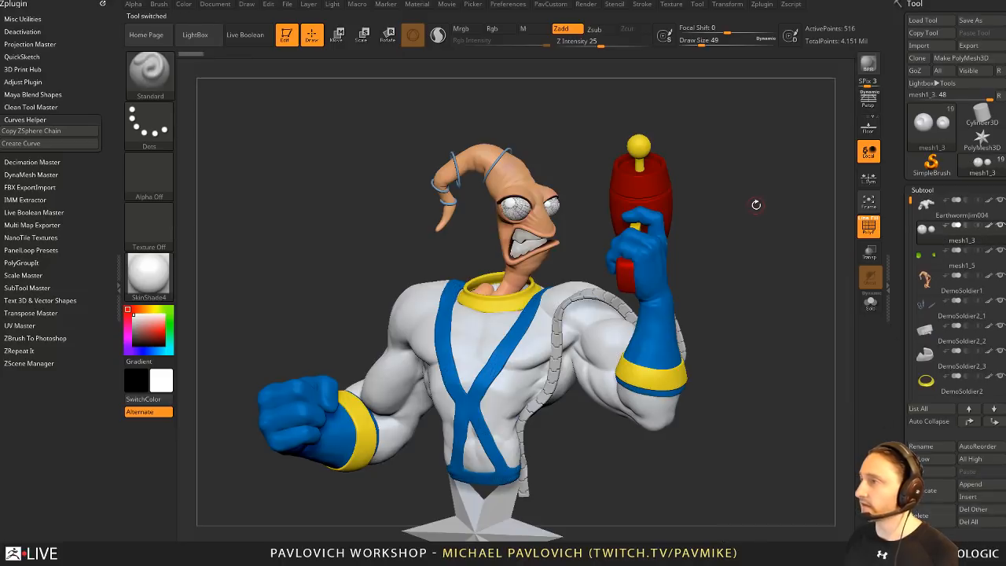
Step: Turn off the polygroup wireframe display and switch the material to MatCap Gray
right_click_drag(757, 205, 660, 209)
left_click(870, 227)
right_click_drag(786, 198, 759, 180)
left_click(313, 550)
right_click_drag(371, 309, 393, 260, "ctrl")
right_click_drag(393, 259, 566, 250)
right_click_drag(730, 244, 770, 268, "ctrl")
Step: Delete the star-shaped PolyMesh3D1 subtool and the ZSphere1 chain over the shoulder
left_click(522, 470, "alt")
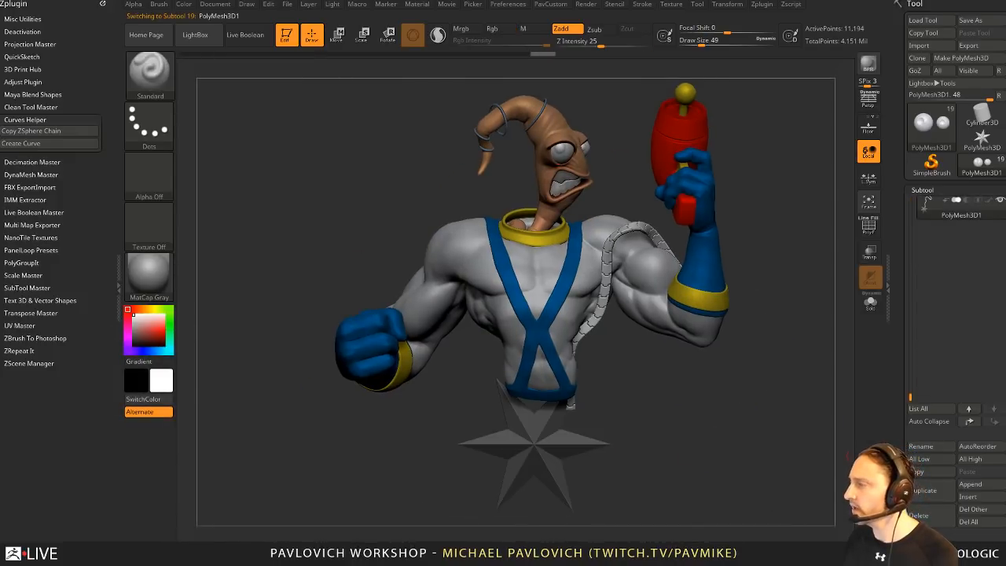
left_click(932, 524)
right_click_drag(831, 363, 801, 436, "alt")
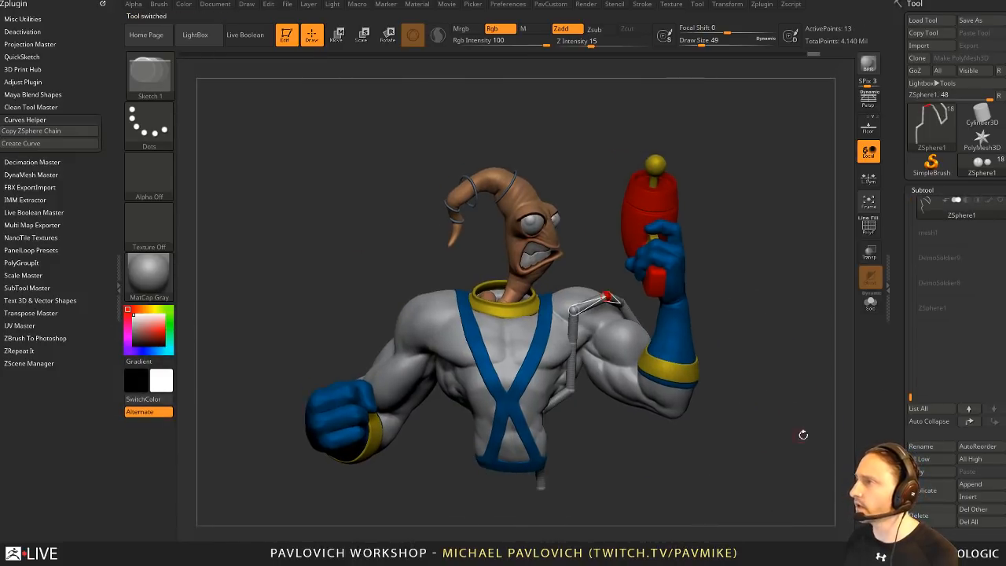
left_click(932, 517)
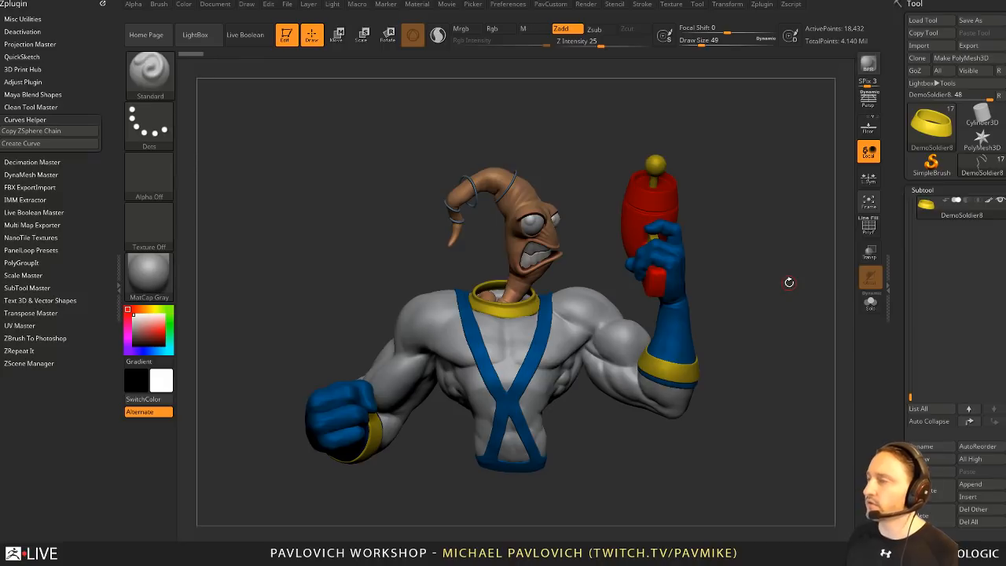
Step: Examine the character's pose and silhouette from the front and from low side angles
left_click_drag(724, 195, 729, 142)
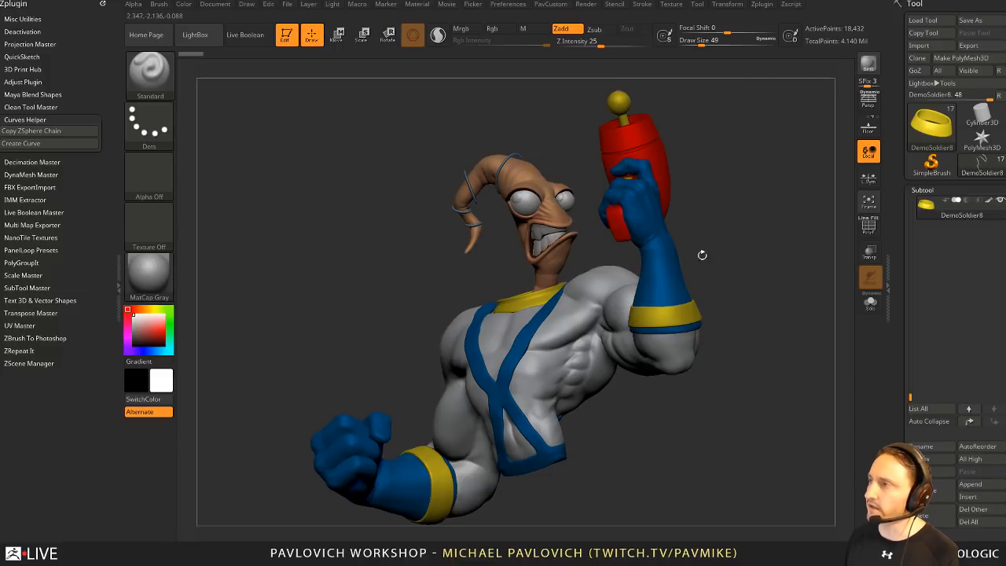
mouse_move(700, 251)
left_mouse_down("shift")
mouse_move(799, 265)
mouse_move(778, 280)
mouse_move(828, 268)
mouse_move(729, 275)
mouse_move(795, 251)
mouse_move(782, 236)
mouse_move(787, 264)
mouse_move(768, 281)
mouse_move(777, 281)
left_mouse_up("shift")
key("s")
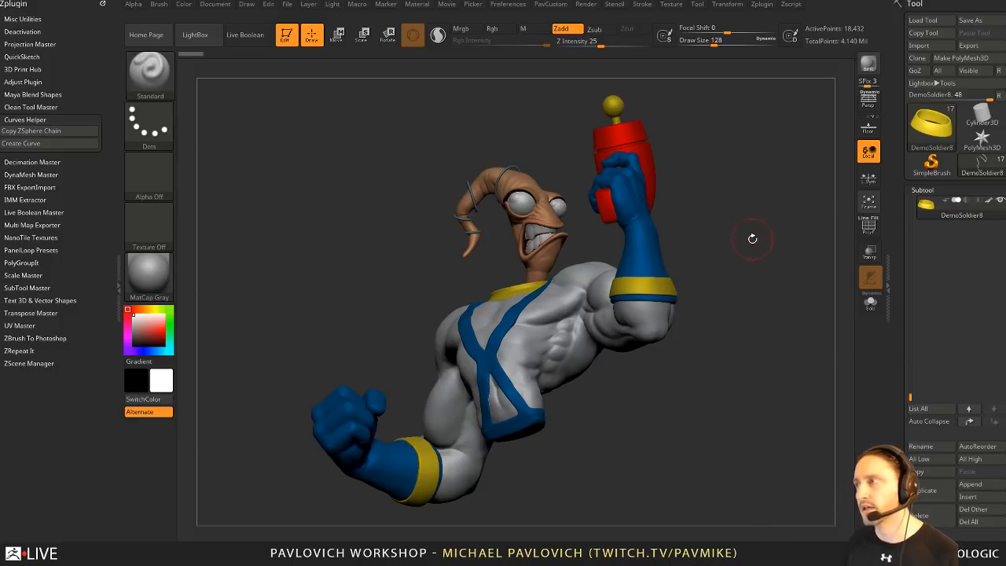
mouse_move(752, 237)
left_mouse_down()
mouse_move(775, 252)
mouse_move(776, 278)
mouse_move(759, 278)
left_mouse_up()
key("s")
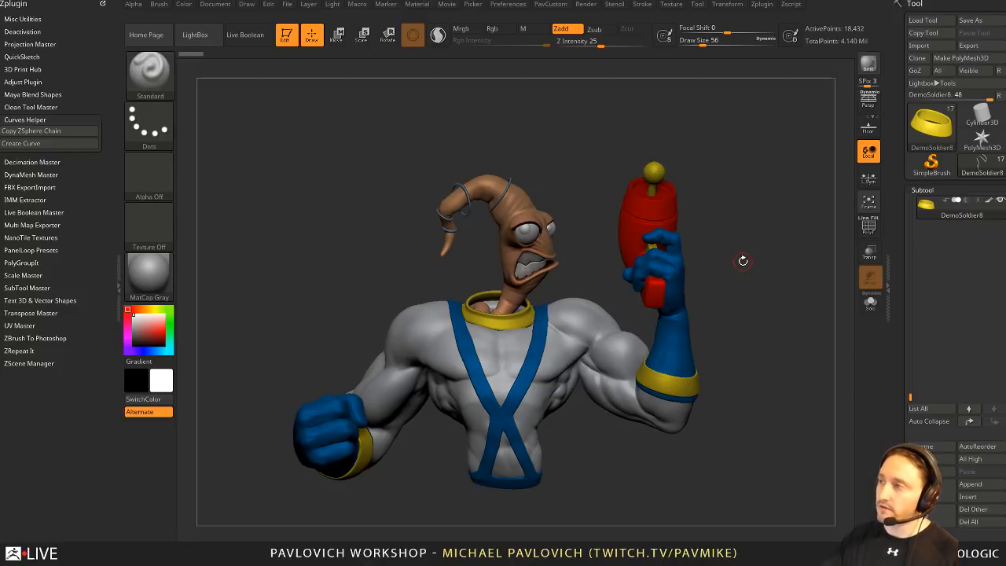
left_click_drag(743, 260, 778, 158)
key("s")
left_click_drag(585, 227, 591, 228)
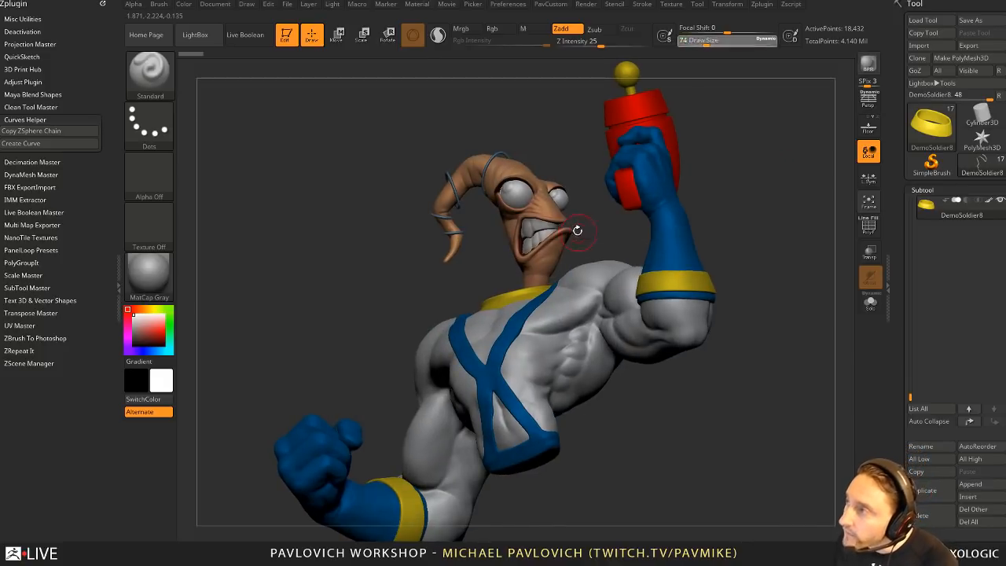
Step: Reshape the lip corner and jaw of the head subtool DemoSoldier1 with the Move brush, reducing the draw size to 46
key("s")
key("b")
key("m")
key("v")
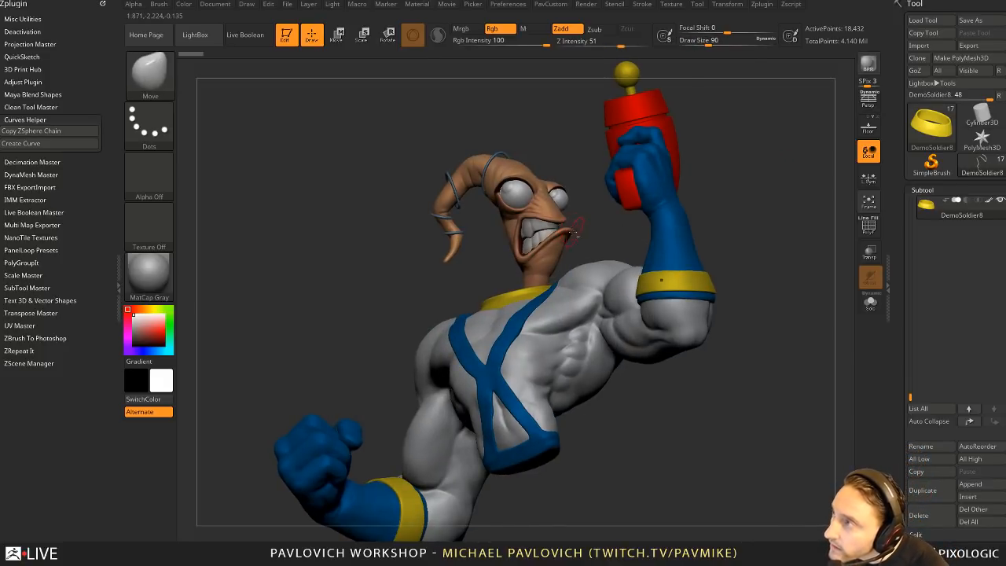
left_click(574, 230, "alt")
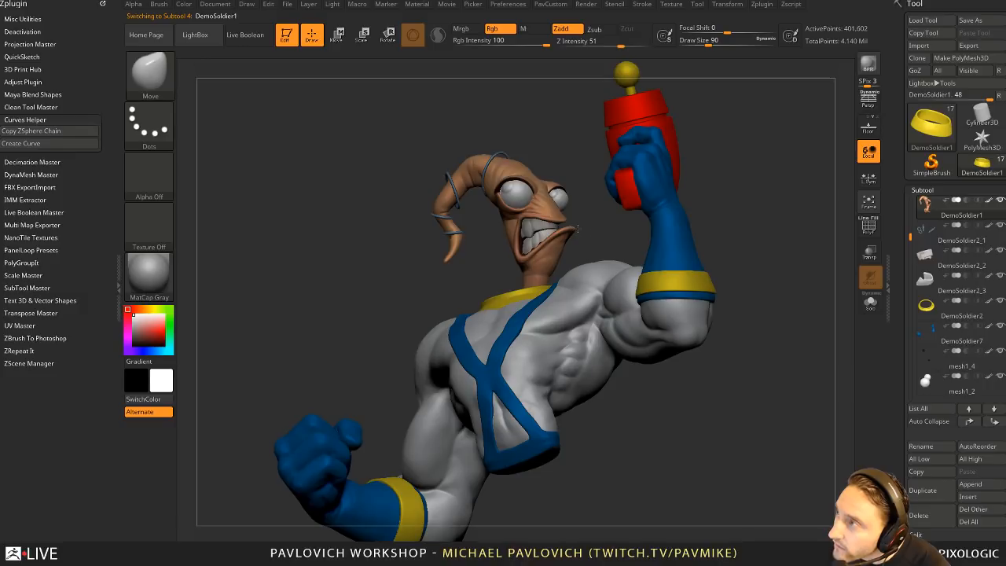
key("s")
left_click_drag(576, 229, 573, 228)
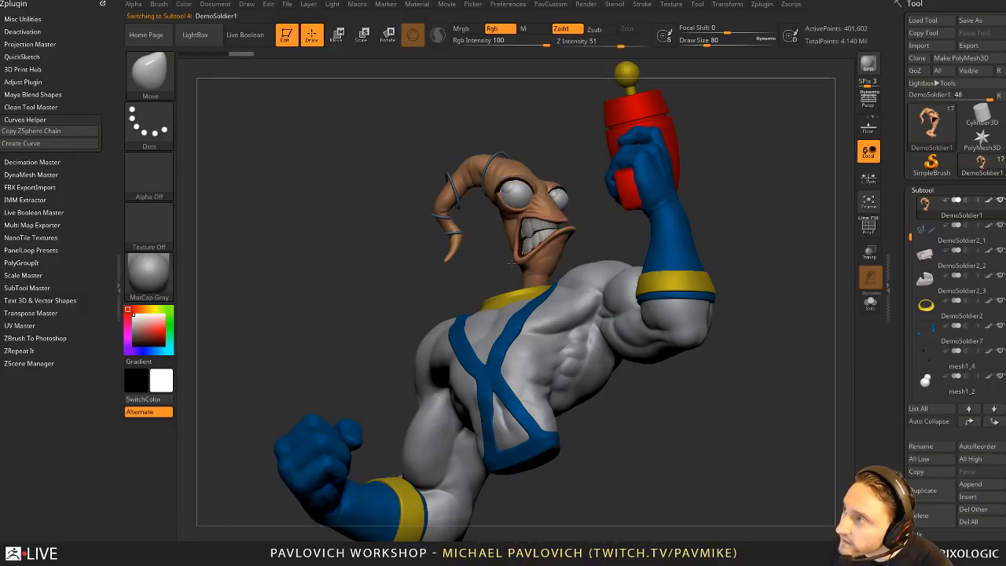
key("s")
left_click_drag(522, 245, 515, 250)
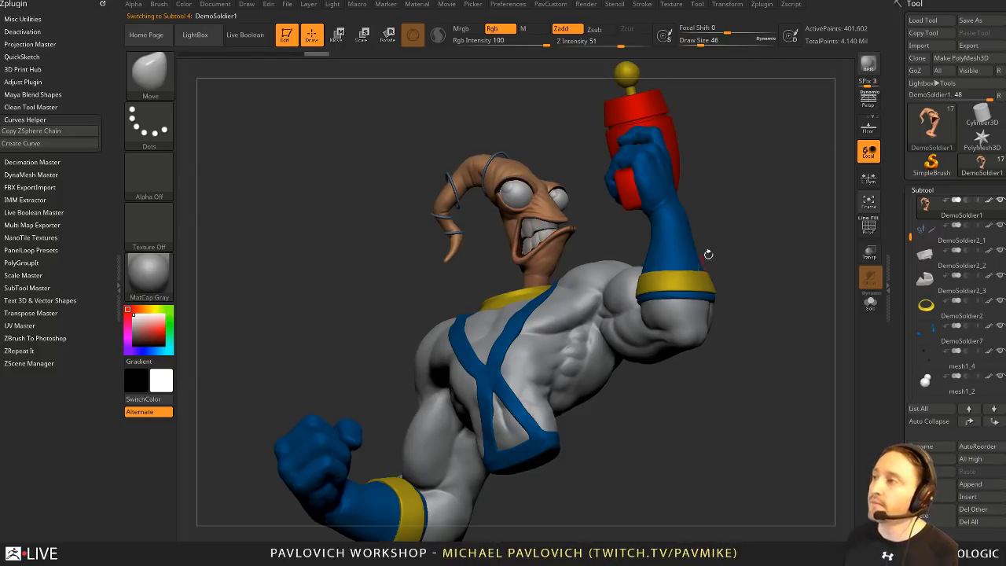
Step: Examine the reshaped mouth and the whole bust up close, from a distance and from several angles
mouse_move(744, 238)
left_mouse_down("alt")
mouse_move(736, 192)
mouse_move(692, 173)
mouse_move(746, 272)
mouse_move(725, 232)
left_mouse_up("alt")
mouse_move(725, 233)
left_mouse_down()
mouse_move(696, 262)
mouse_move(720, 256)
mouse_move(727, 265)
left_mouse_up()
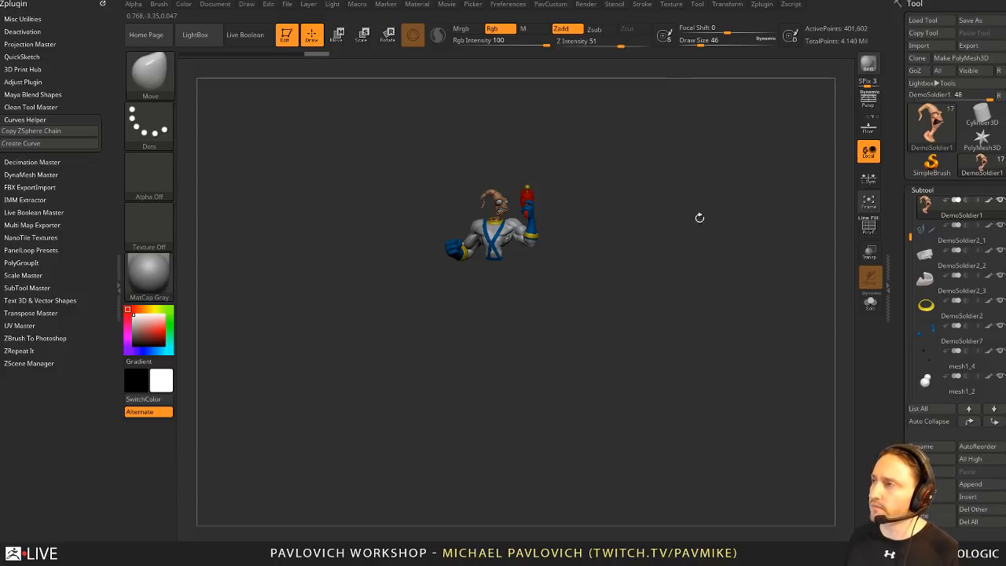
right_click_drag(699, 218, 713, 353, "ctrl")
right_click_drag(604, 230, 581, 376, "alt")
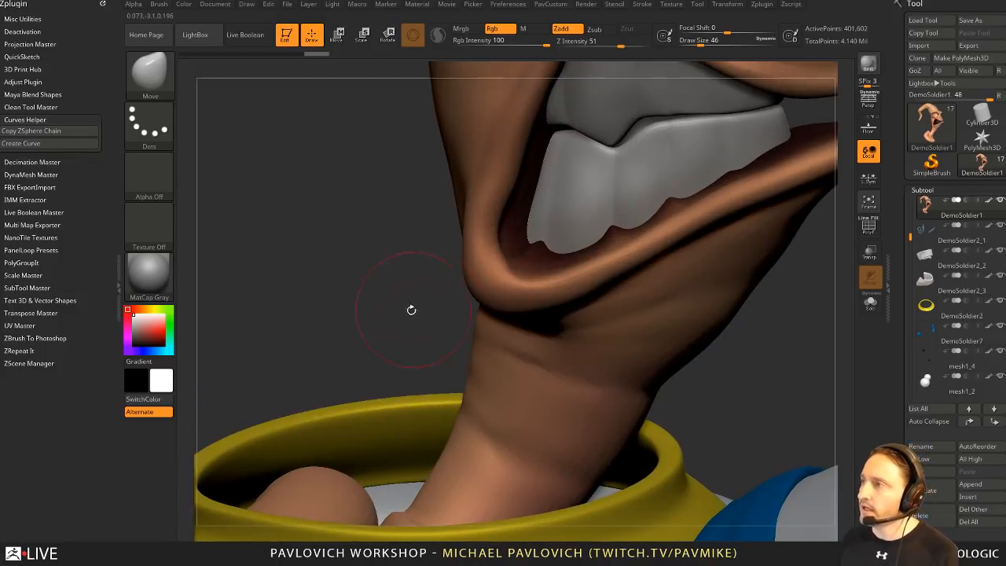
key("f")
right_click_drag(781, 227, 785, 206, "ctrl")
right_click_drag(786, 206, 808, 299, "alt")
right_click_drag(808, 299, 775, 320, "ctrl")
key("s")
left_click_drag(444, 307, 472, 306)
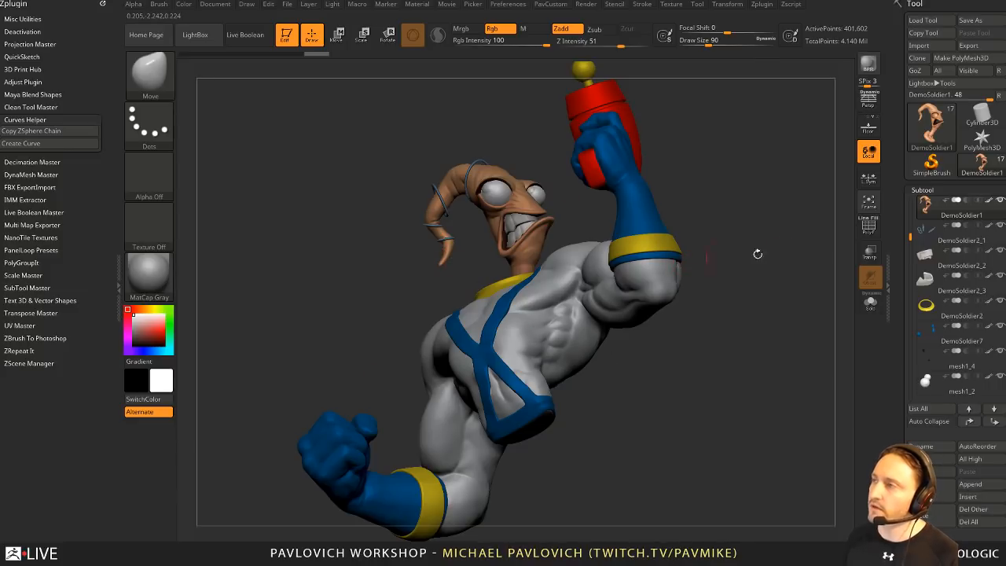
right_click_drag(751, 231, 778, 212, "ctrl")
right_click_drag(778, 213, 758, 291, "shift")
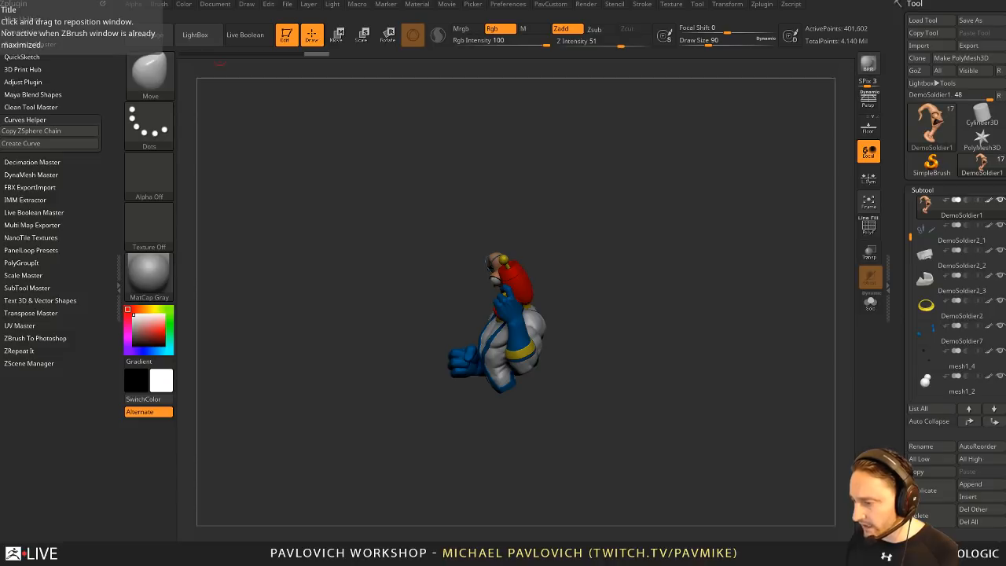
Step: Switch to the browser to study the Colossus costume reference image, and return to ZBrush
left_click_drag(638, 542, 620, 1)
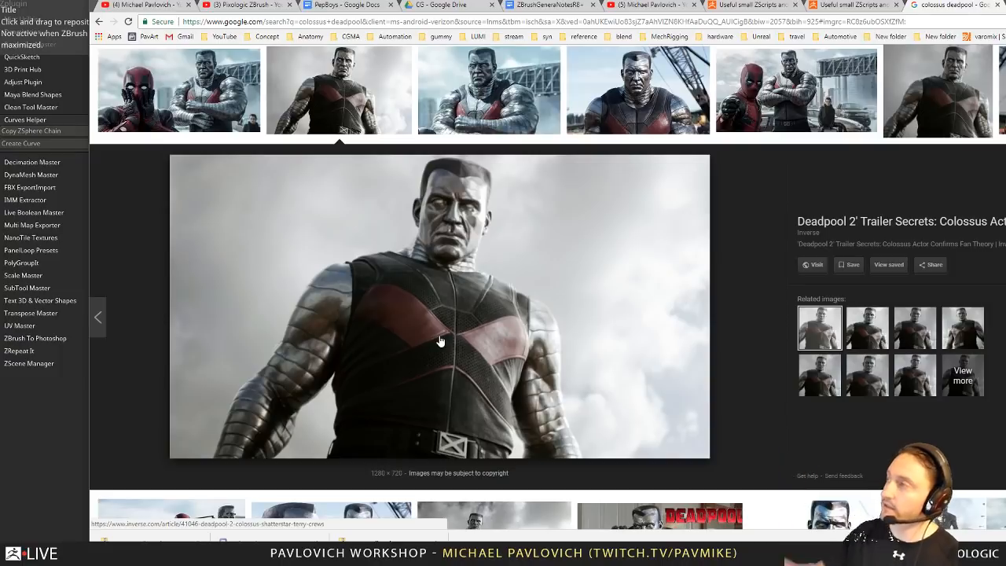
key("alt+Tab")
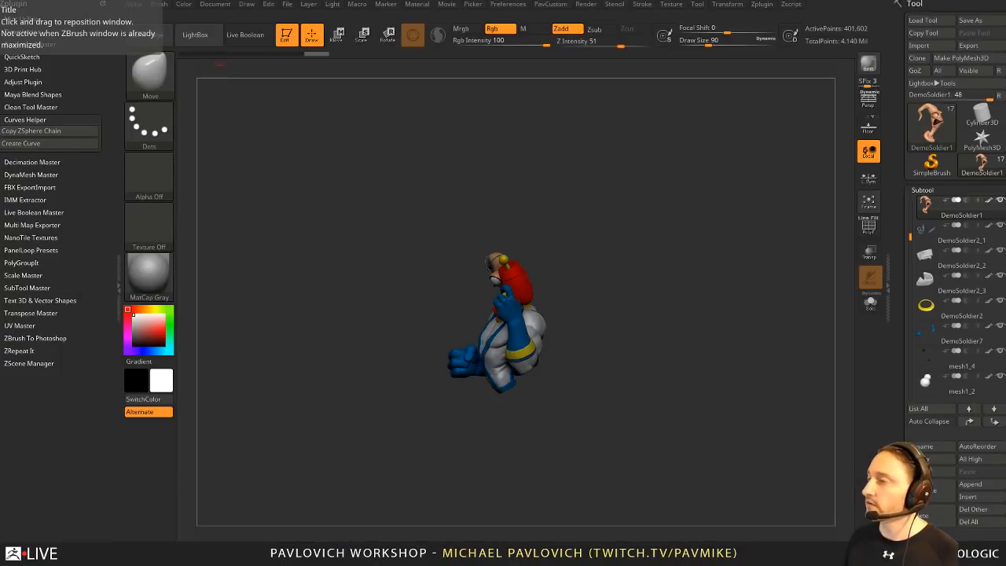
Step: Activate the Standard brush, select the torso subtool Earthwormjim004 and duplicate it
left_click_drag(647, 232, 689, 194, "shift")
key("f")
key("b")
key("s")
key("t")
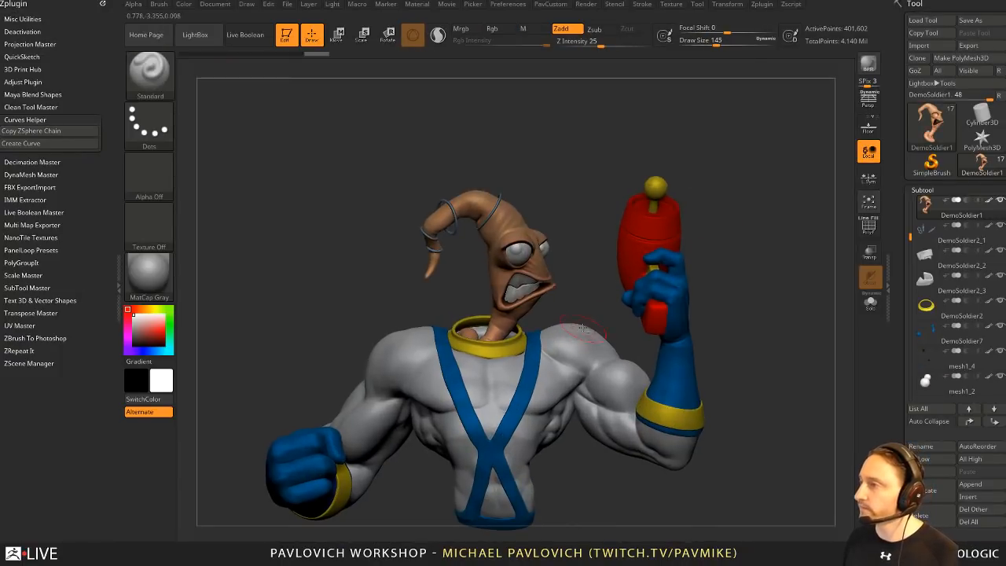
left_click(599, 350, "alt")
left_click_drag(803, 311, 831, 254, "alt")
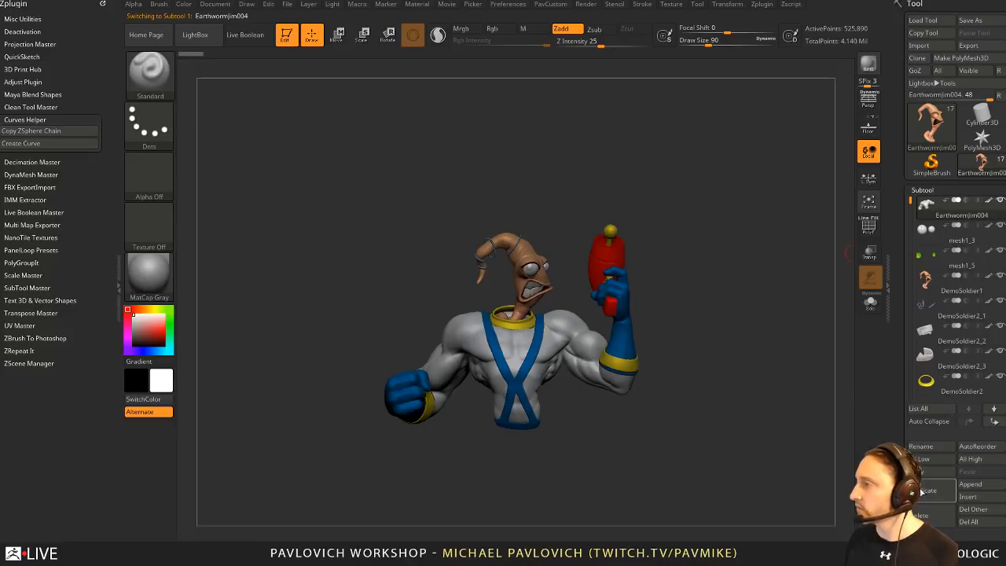
left_click(923, 490)
Step: Isolate the duplicated torso with Solo, delete its higher subdivision levels and display its polygroup wireframe
left_click(870, 303)
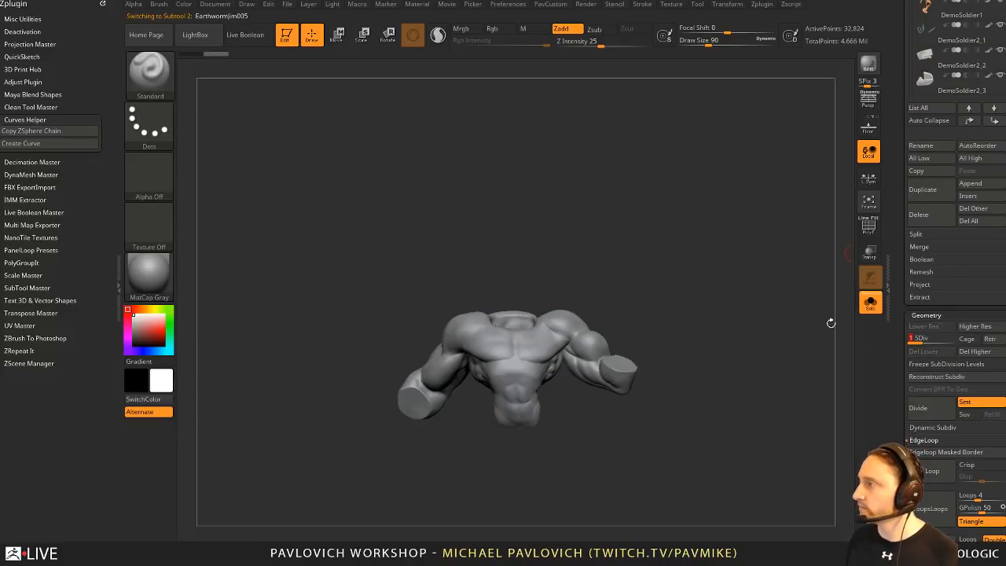
left_click(970, 355)
left_click_drag(803, 308, 797, 226, "alt")
left_click(869, 227)
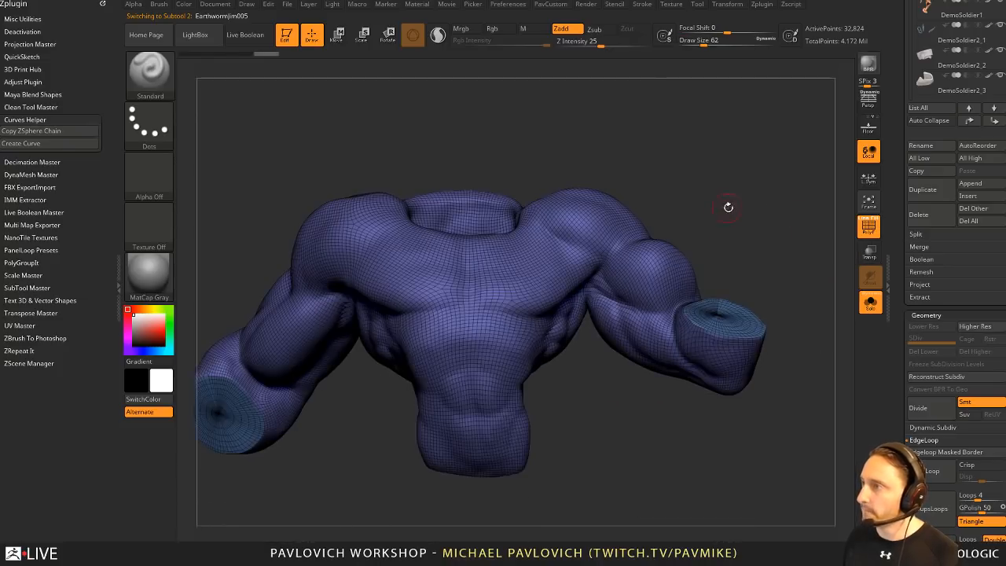
left_click_drag(727, 207, 748, 239, "alt")
key("s")
left_click_drag(732, 239, 717, 240)
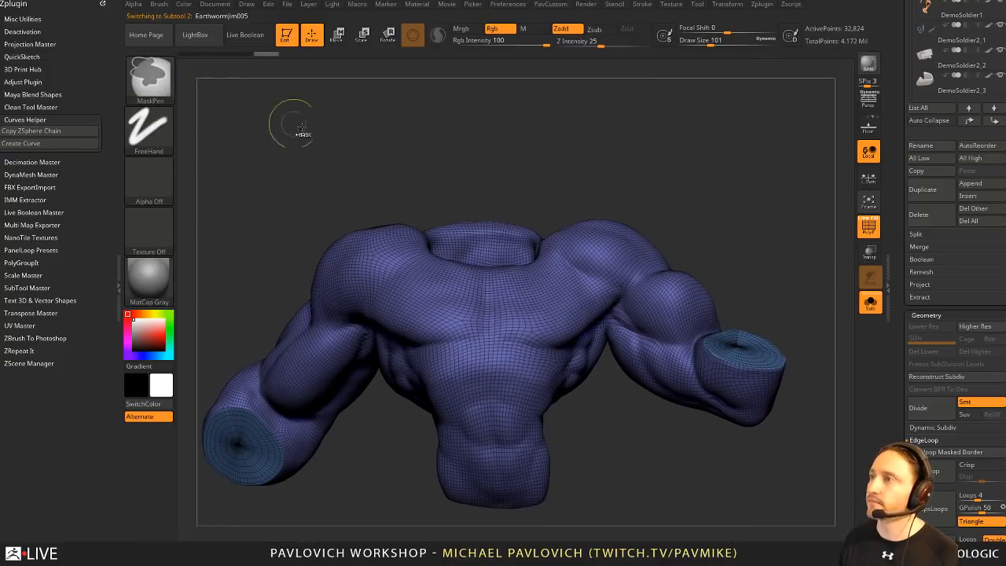
Step: Mask the central torso with MaskLasso, turn it into a polygroup, isolate it and delete the hidden arms and lower waist
key("b")
left_click(343, 143)
mouse_move(544, 188)
left_mouse_down("ctrl")
mouse_move(363, 189)
mouse_move(378, 302)
mouse_move(419, 448)
mouse_move(589, 459)
mouse_move(587, 204)
mouse_move(725, 191)
mouse_move(656, 190)
mouse_move(781, 197)
mouse_move(725, 205)
mouse_move(737, 193)
left_mouse_up("ctrl")
key("ctrl+w")
left_click(580, 294, "ctrl+shift")
key("2")
left_click(702, 235)
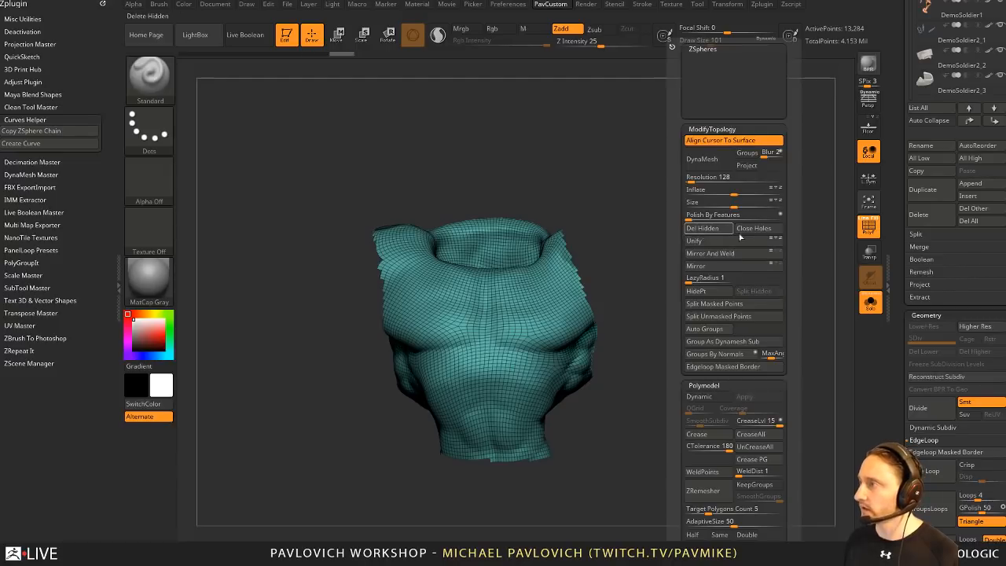
Step: Switch the masking brush from MaskLasso to MaskPen and mask the inside of the torso's neck opening
left_click_drag(900, 341, 897, 231)
left_click_drag(789, 221, 677, 255)
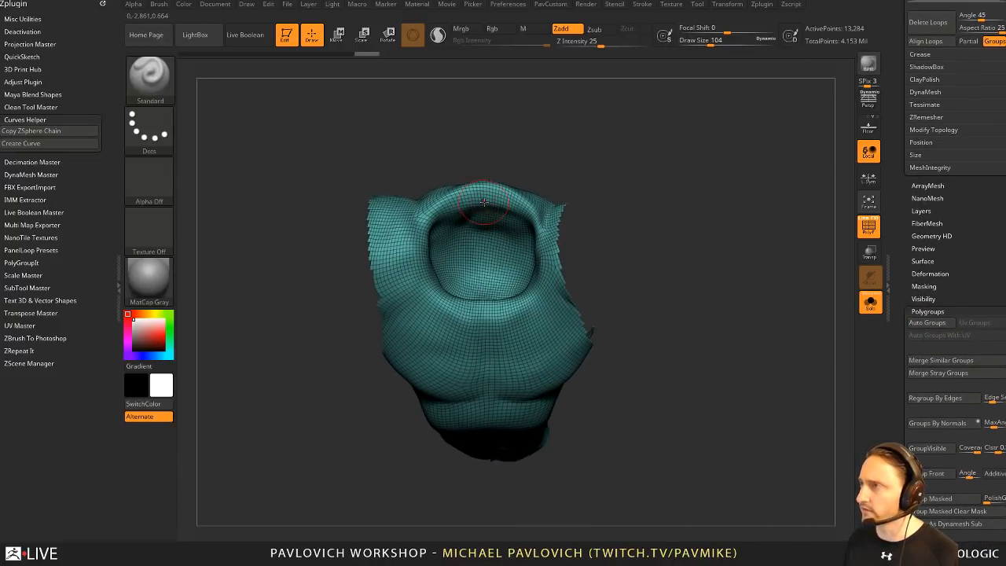
key("ctrl")
mouse_move(451, 210)
left_mouse_down("ctrl")
mouse_move(489, 230)
mouse_move(512, 207)
left_mouse_up("ctrl")
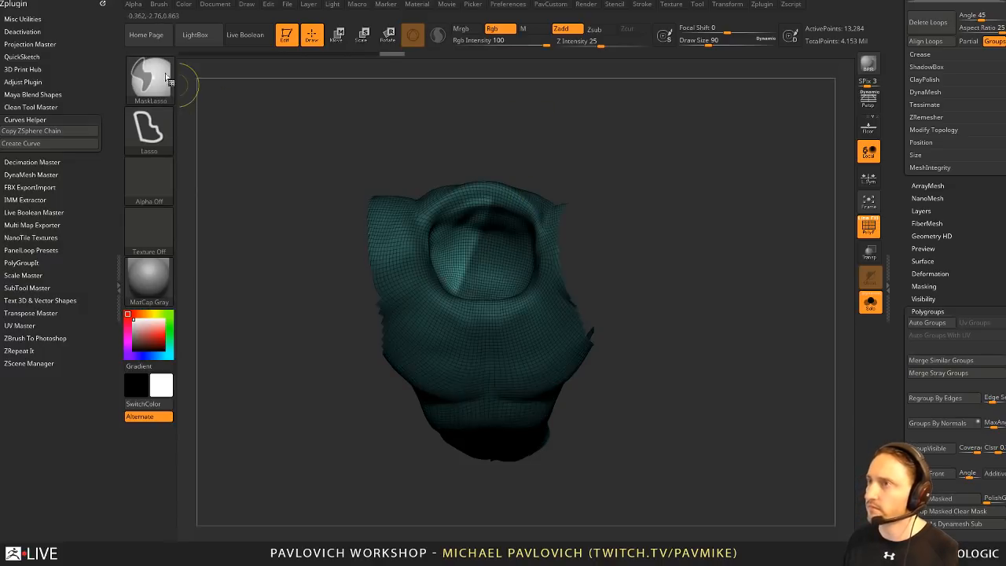
left_click(167, 83, "ctrl")
left_click(228, 87, "ctrl")
left_click(512, 170, "ctrl")
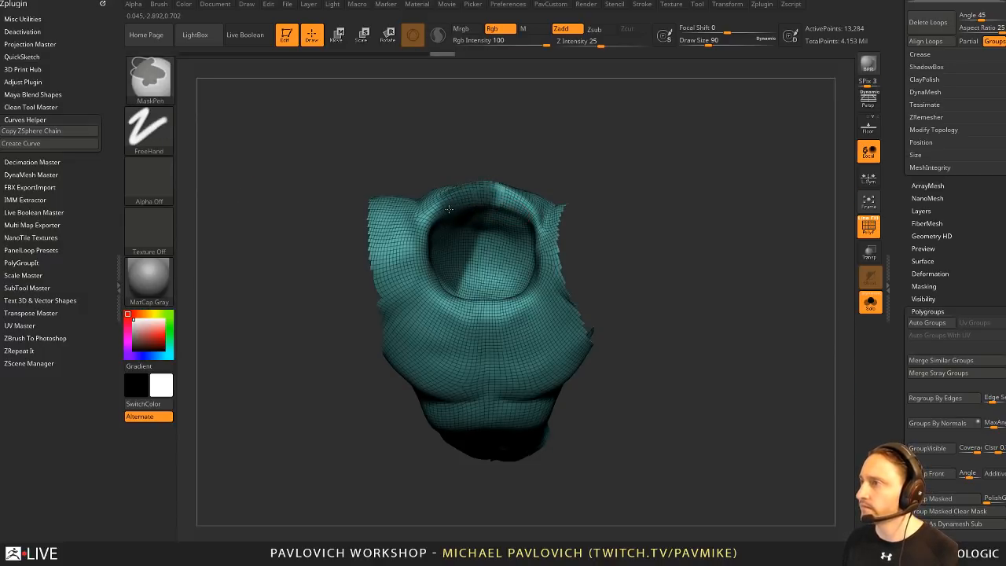
mouse_move(440, 288)
left_mouse_down("ctrl")
mouse_move(502, 310)
mouse_move(542, 247)
mouse_move(489, 200)
left_mouse_up("ctrl")
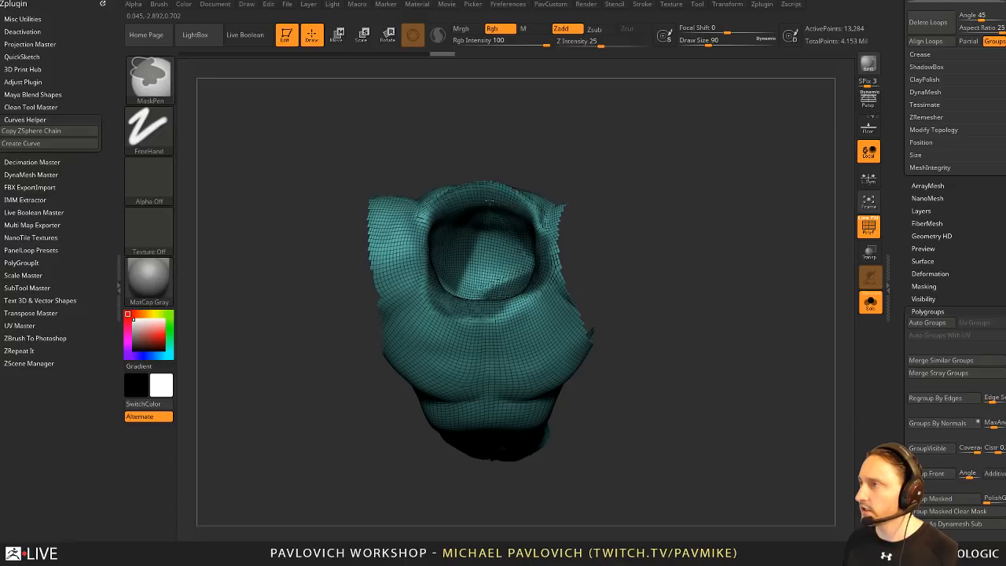
mouse_move(538, 244)
left_mouse_down("ctrl")
mouse_move(468, 311)
mouse_move(492, 217)
left_mouse_up("ctrl")
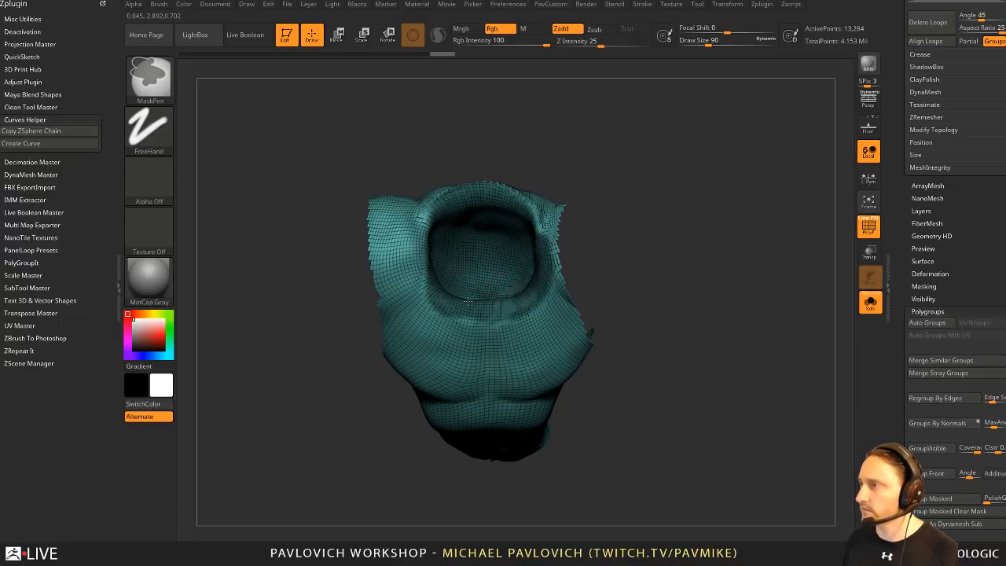
Step: Extend the MaskPen mask around the whole collar rim and fill the remaining unmasked spots inside the neck
left_click_drag(572, 124, 449, 225)
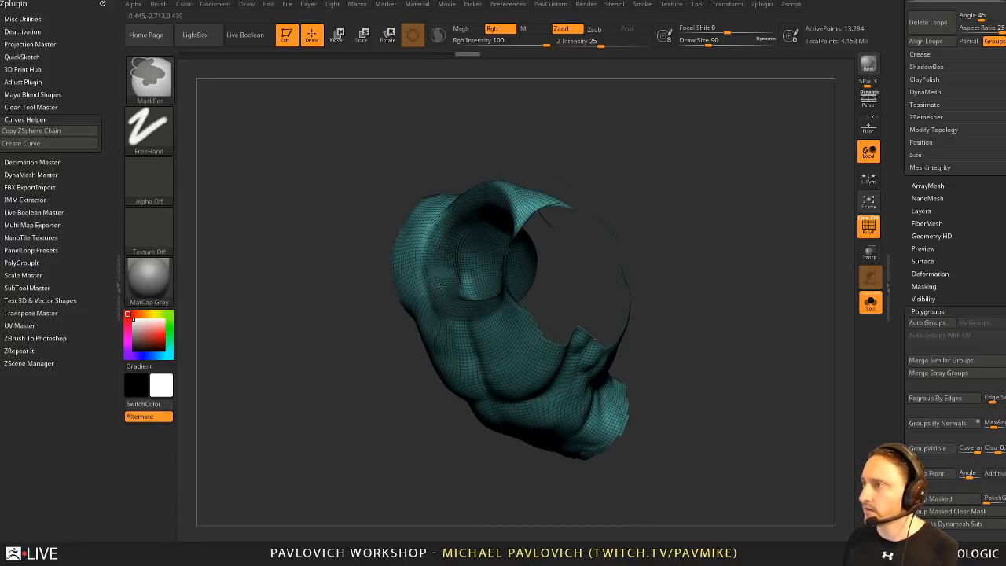
mouse_move(511, 165)
left_mouse_down()
mouse_move(594, 139)
mouse_move(600, 156)
mouse_move(608, 141)
mouse_move(579, 233)
mouse_move(452, 211)
mouse_move(453, 187)
left_mouse_up()
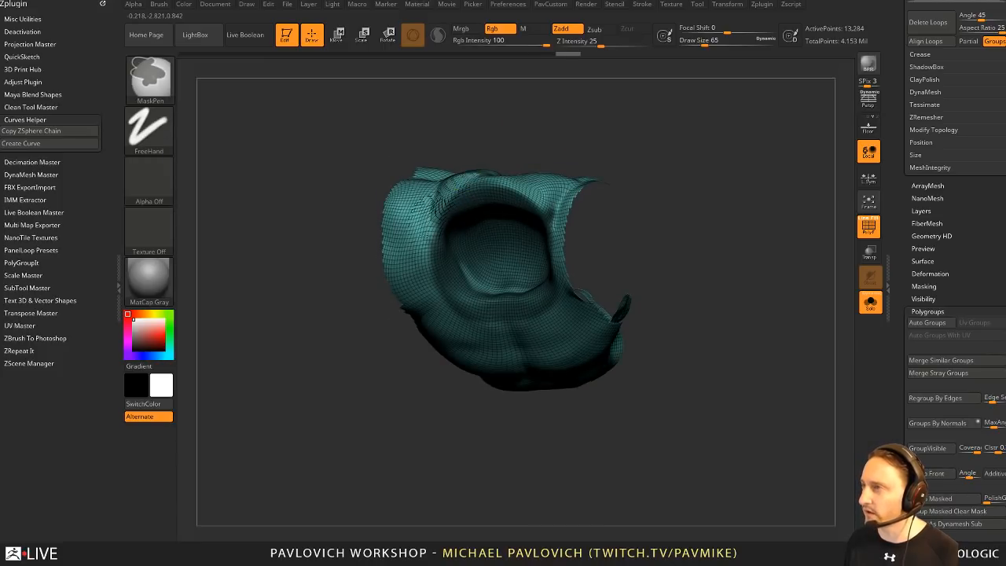
left_click_drag(424, 259, 437, 281)
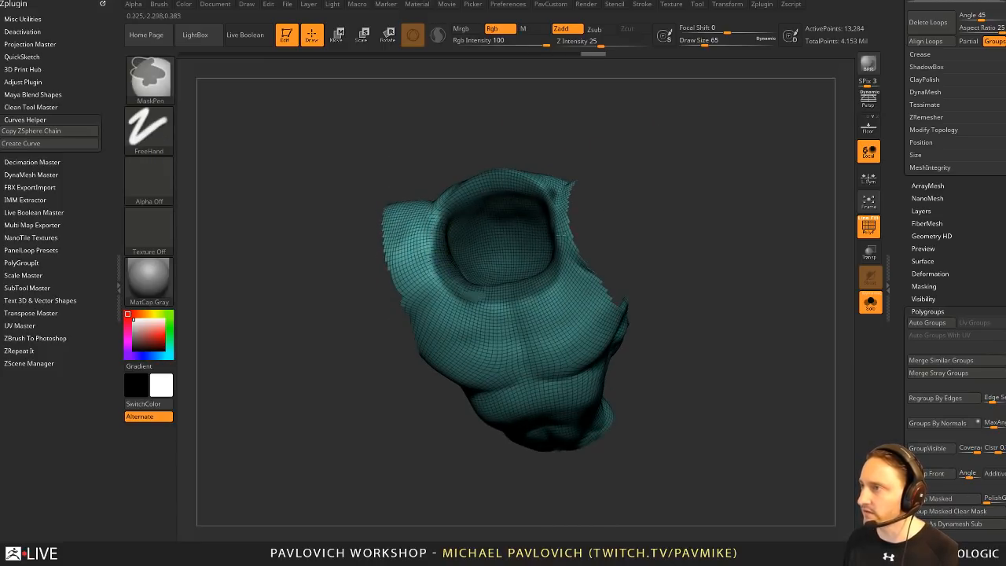
mouse_move(631, 210)
left_mouse_down()
mouse_move(655, 202)
mouse_move(626, 195)
left_mouse_up()
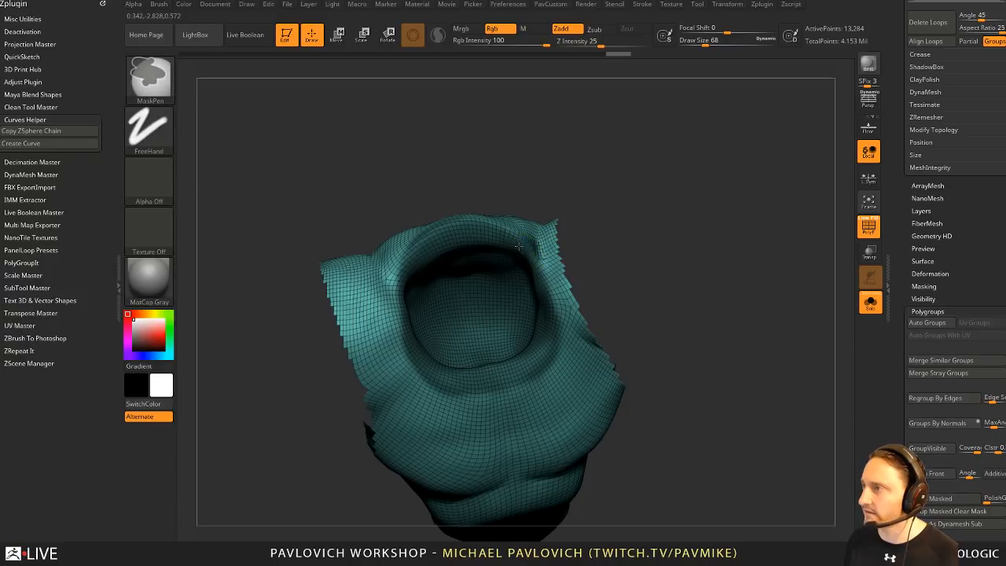
mouse_move(572, 276)
left_mouse_down()
mouse_move(551, 250)
mouse_move(542, 191)
left_mouse_up()
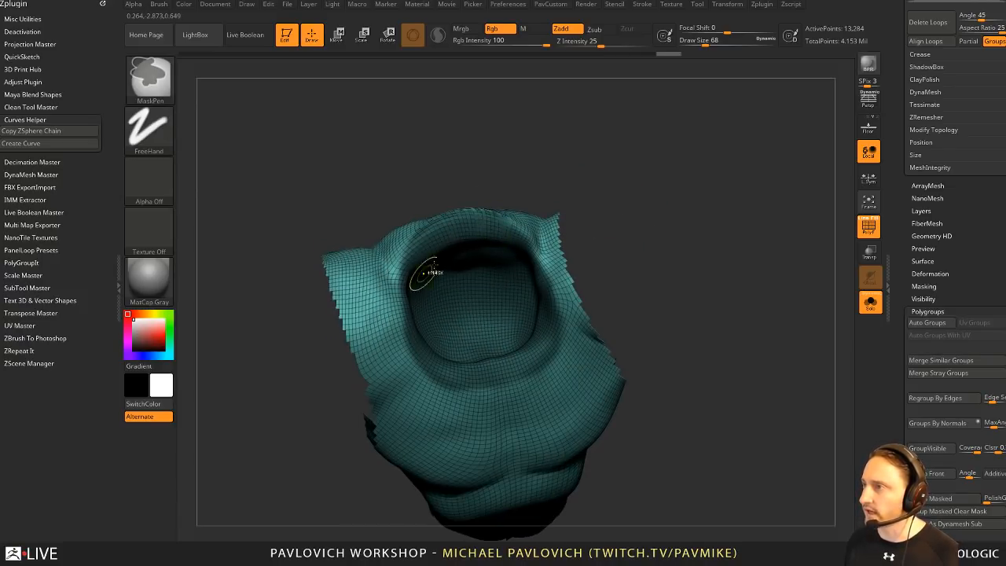
left_click_drag(645, 201, 633, 182)
left_click_drag(688, 257, 592, 331)
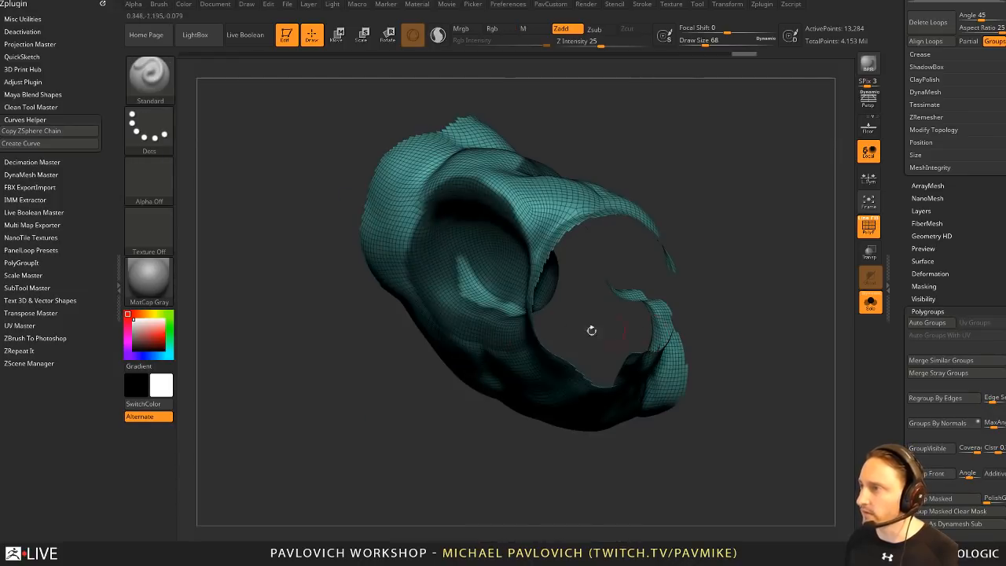
key("ctrl")
right_click_drag(480, 297, 528, 307)
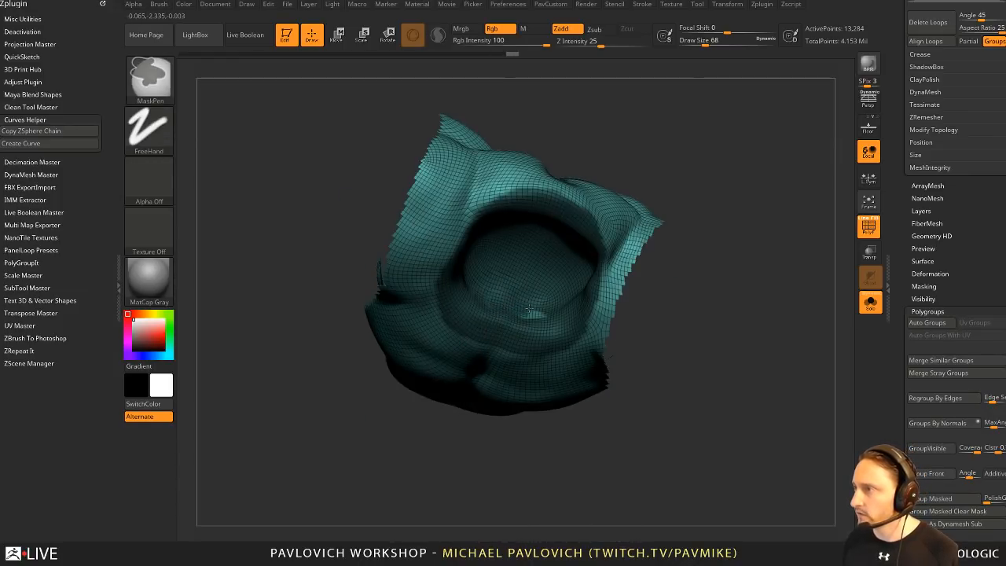
left_click(541, 316, "ctrl")
Step: Turn the masked neck into its own polygroup, isolate the torso group and delete the hidden neck
left_click_drag(731, 295, 766, 186)
key("ctrl+w")
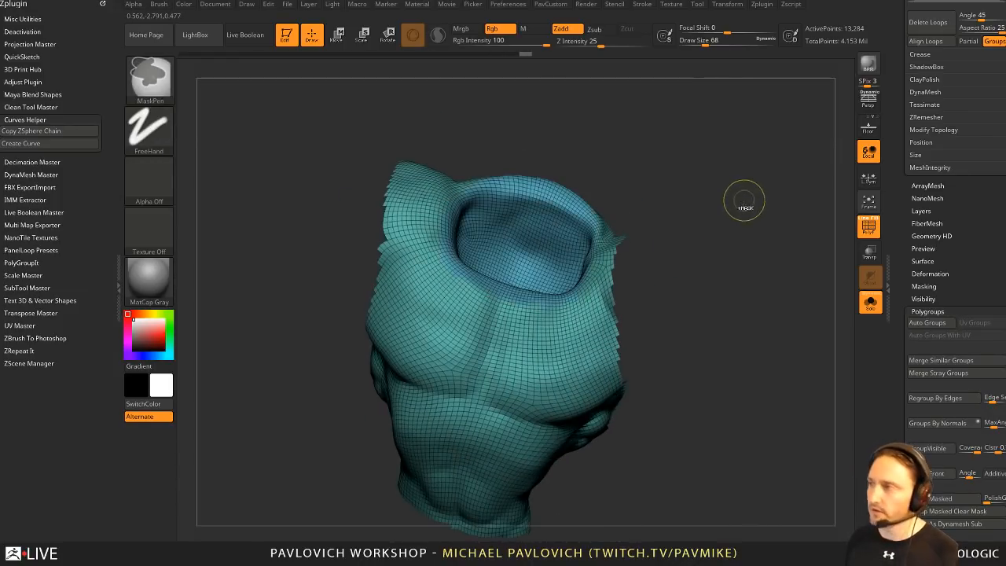
left_click(604, 291, "ctrl+shift")
key("2")
left_click(730, 227)
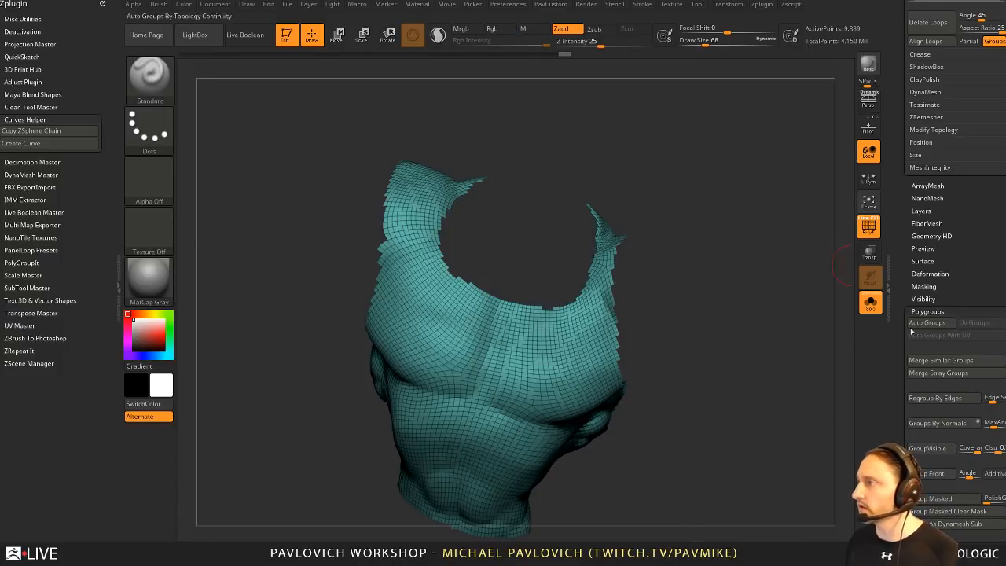
Step: Mask the torso's open edges by feature with only Border enabled, and grow the mask
left_click_drag(904, 266, 942, 267)
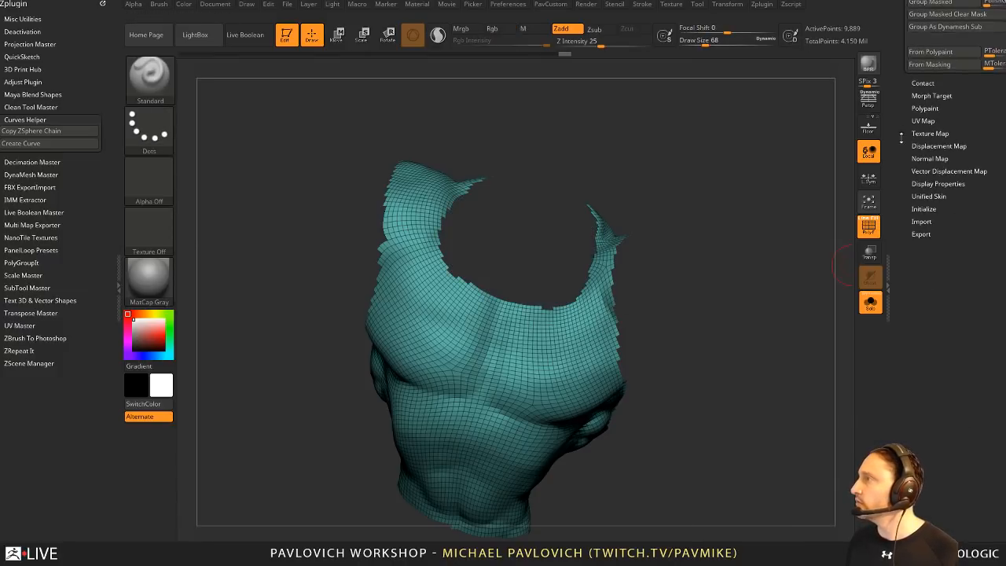
left_click_drag(902, 134, 901, 227)
left_click(927, 64)
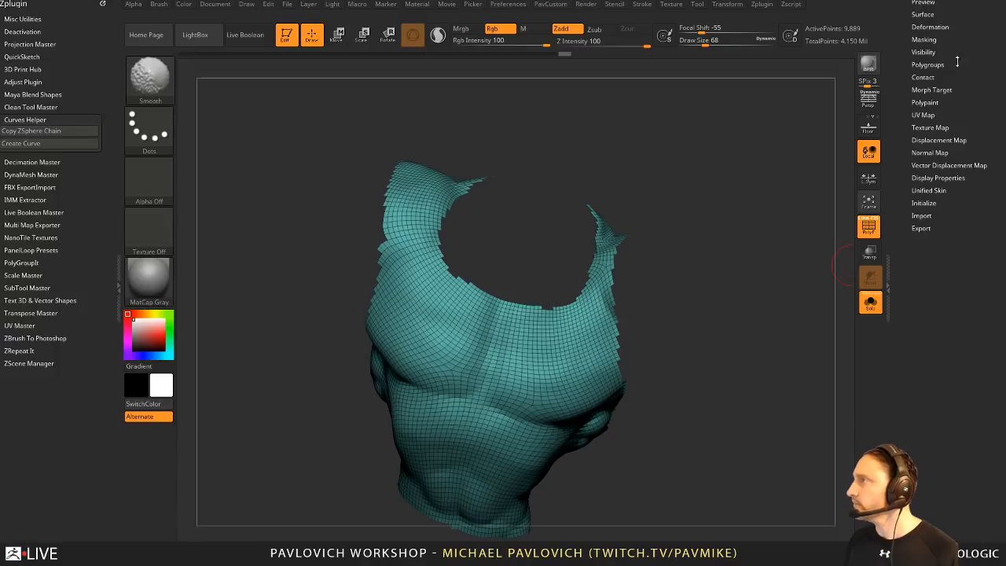
left_click(924, 39)
left_click(971, 127)
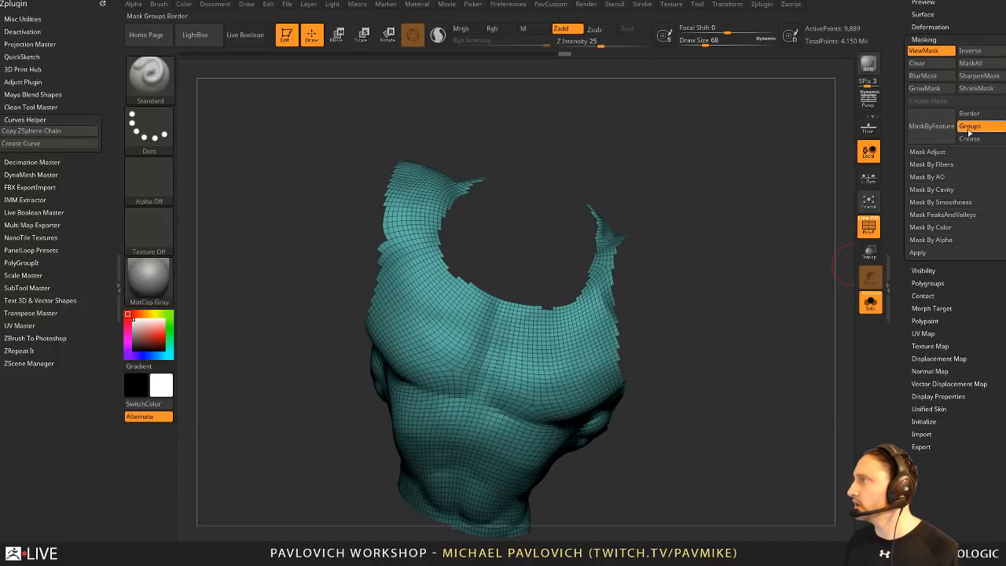
left_click(969, 114)
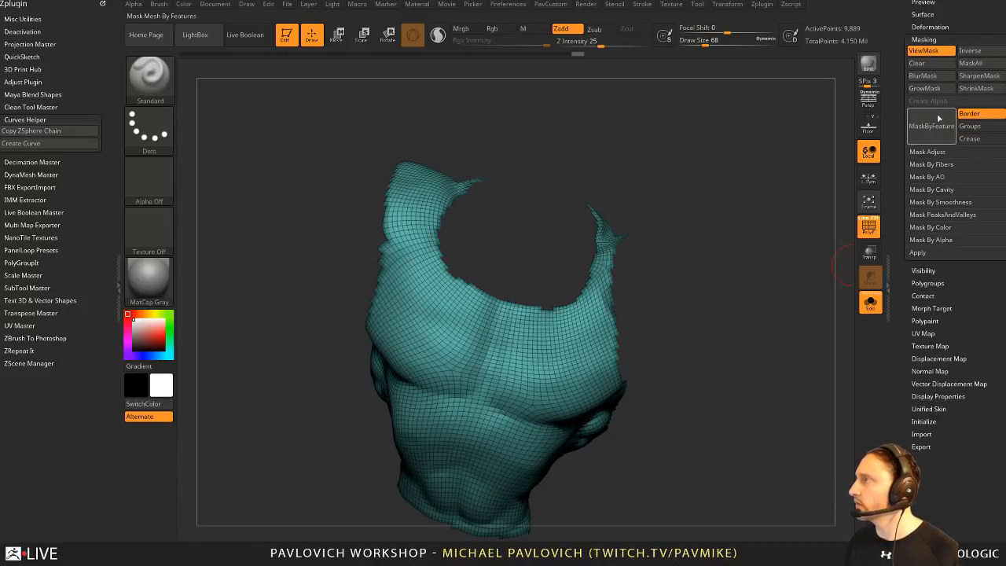
left_click(932, 91)
Step: Invert the mask, smooth the jagged open edges with Polish By Features and clear the mask
left_click(797, 157, "ctrl")
key("space")
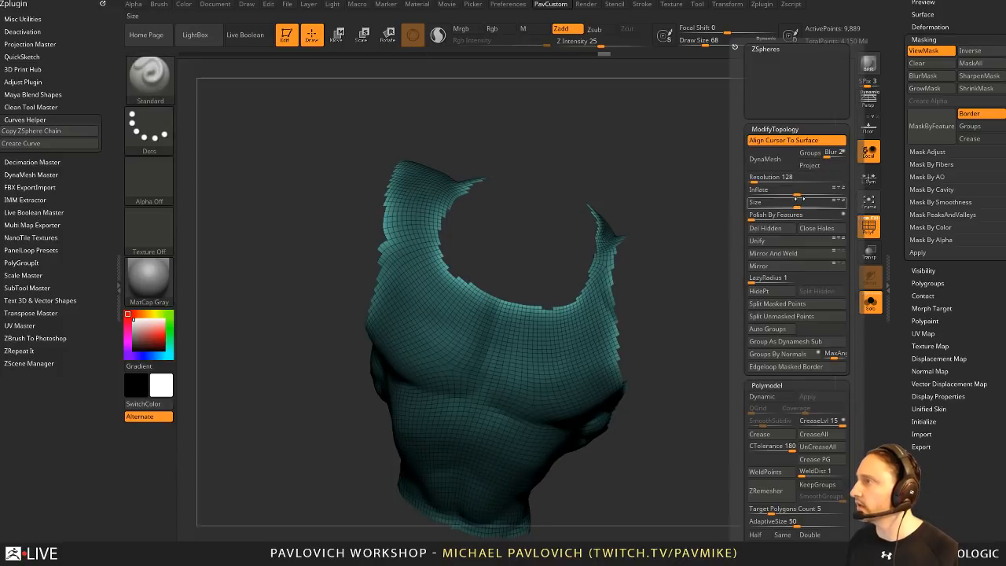
left_click(764, 218)
left_click(752, 267, "ctrl")
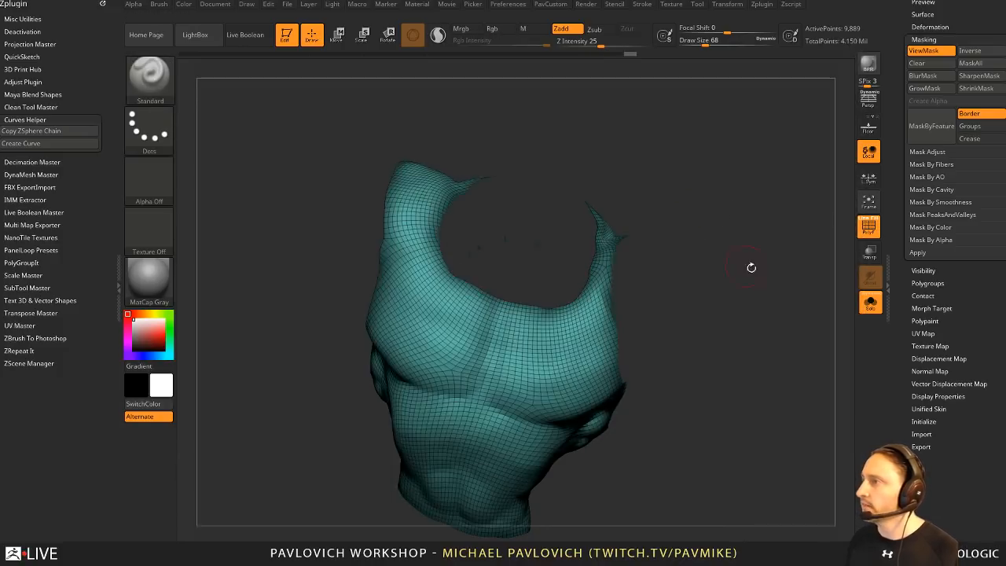
left_click_drag(775, 300, 751, 267)
mouse_move(738, 271)
left_mouse_down("ctrl")
mouse_move(759, 315)
mouse_move(759, 283)
mouse_move(755, 311)
left_mouse_up("ctrl")
Step: Activate the Move brush and reshape the vest's shoulder and neck edge, using a draw size of 94
key("s")
key("b")
key("m")
key("v")
mouse_move(631, 224)
left_mouse_down()
mouse_move(641, 223)
mouse_move(601, 214)
left_mouse_up()
mouse_move(594, 233)
left_mouse_down()
mouse_move(605, 256)
mouse_move(584, 231)
left_mouse_up()
key("s")
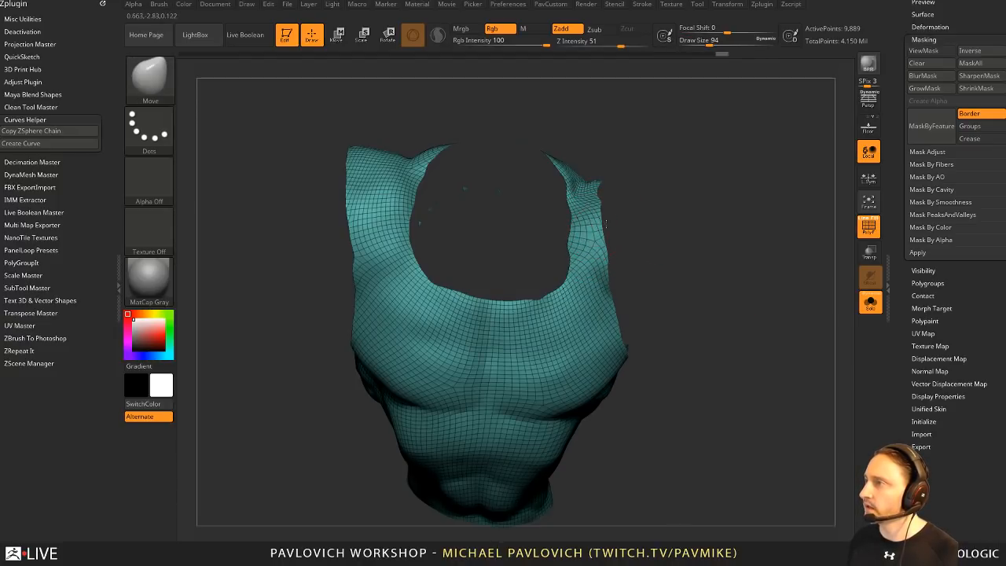
Step: Cut the vest into front and back polygroups with a slanted SliceCurve line from the side view
mouse_move(684, 221)
left_mouse_down()
mouse_move(722, 177)
mouse_move(730, 191)
left_mouse_up()
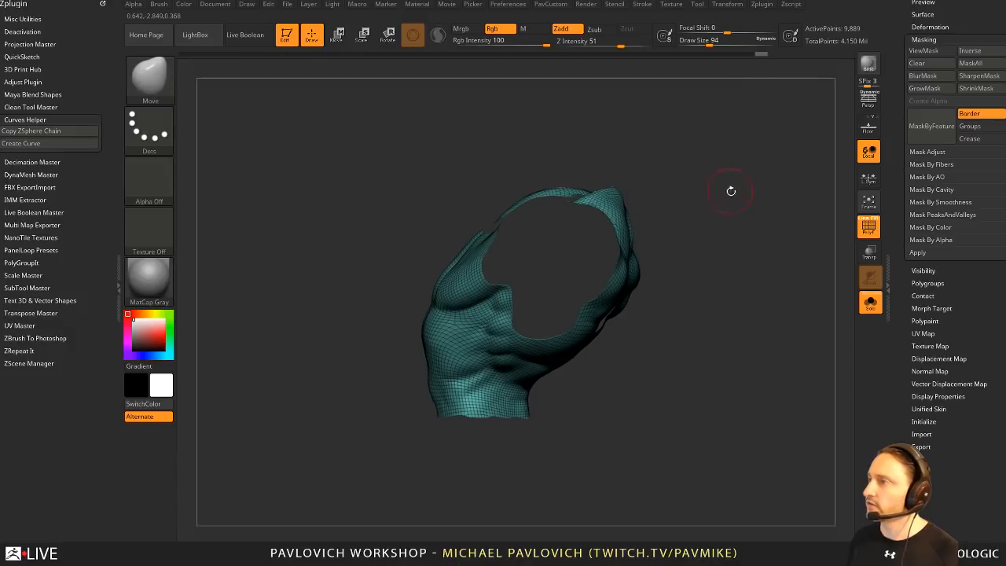
left_click(161, 82, "ctrl+shift")
left_click(580, 135)
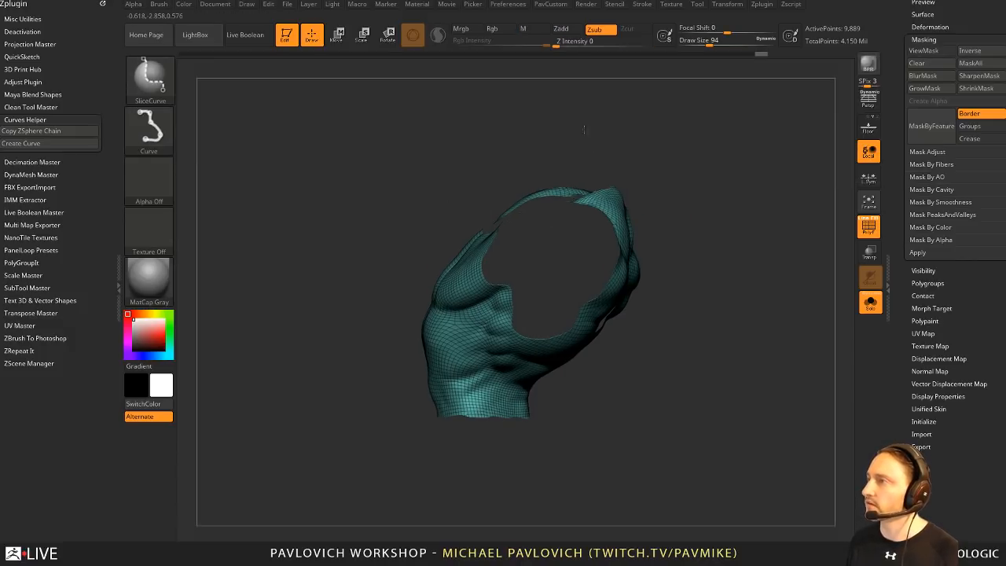
mouse_move(582, 130)
left_mouse_down("ctrl+shift")
mouse_move(564, 224)
mouse_move(484, 416)
mouse_move(465, 533)
left_mouse_up("ctrl+shift")
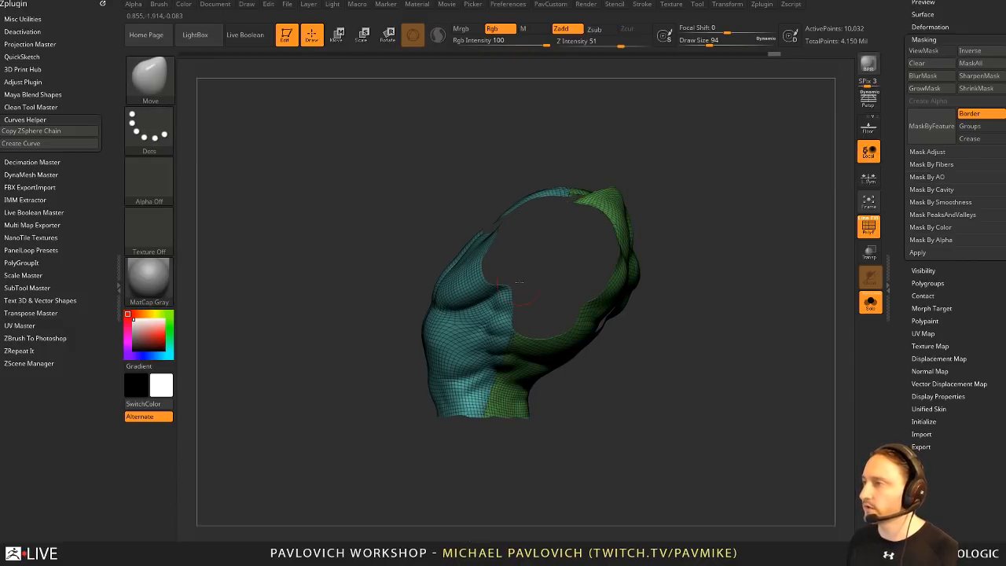
Step: Isolate the front half of the vest and split the hidden back half into a separate subtool
left_click_drag(725, 280, 682, 333)
left_click(546, 300, "ctrl+shift")
key("2")
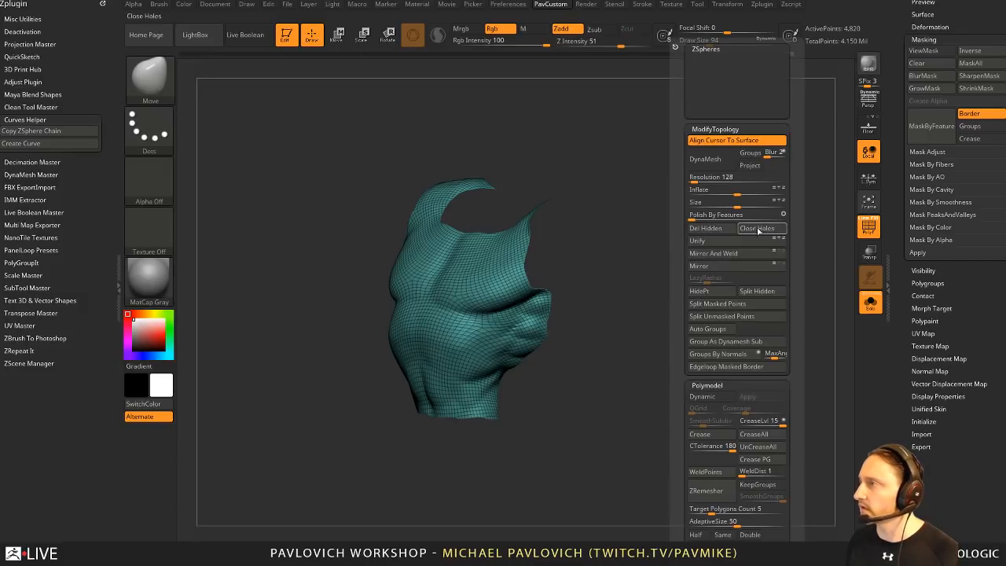
left_click(748, 293)
left_click_drag(679, 296, 725, 273)
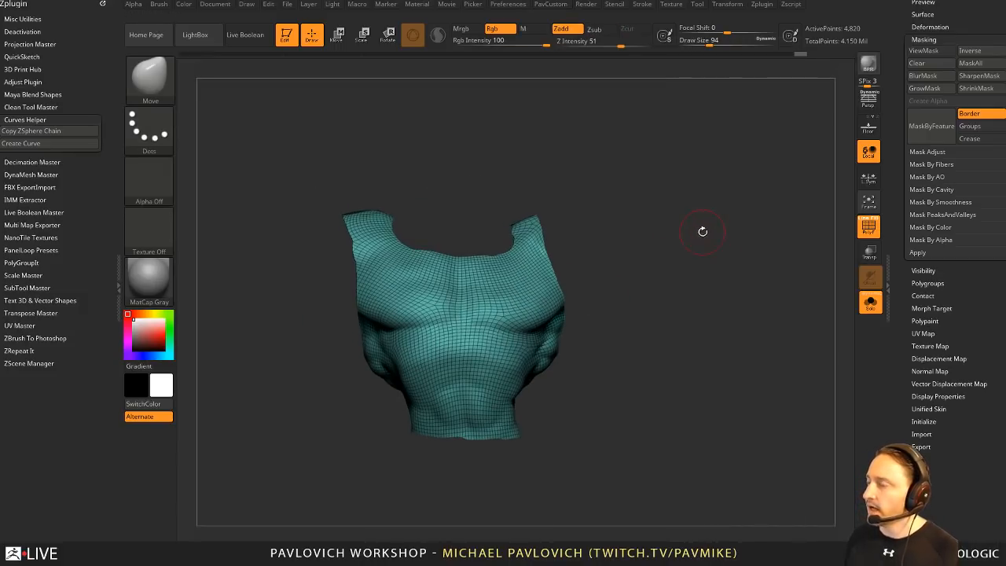
key("2")
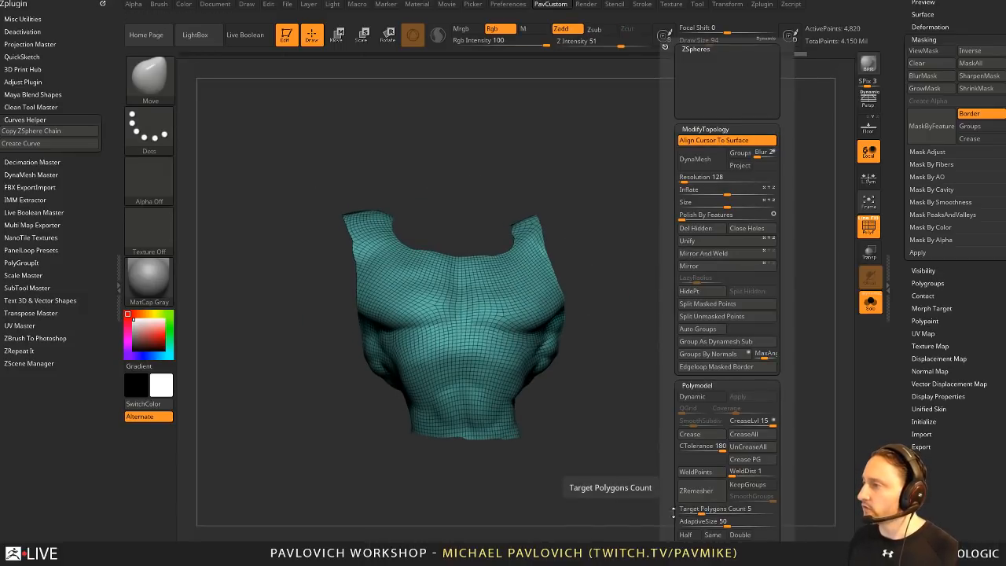
left_click_drag(670, 510, 673, 345)
Step: Slice the vest front into polygroup panels with SliceCurve, using two steep cuts, one horizontal chest cut and two crossing diagonals
left_click(153, 83, "ctrl+shift")
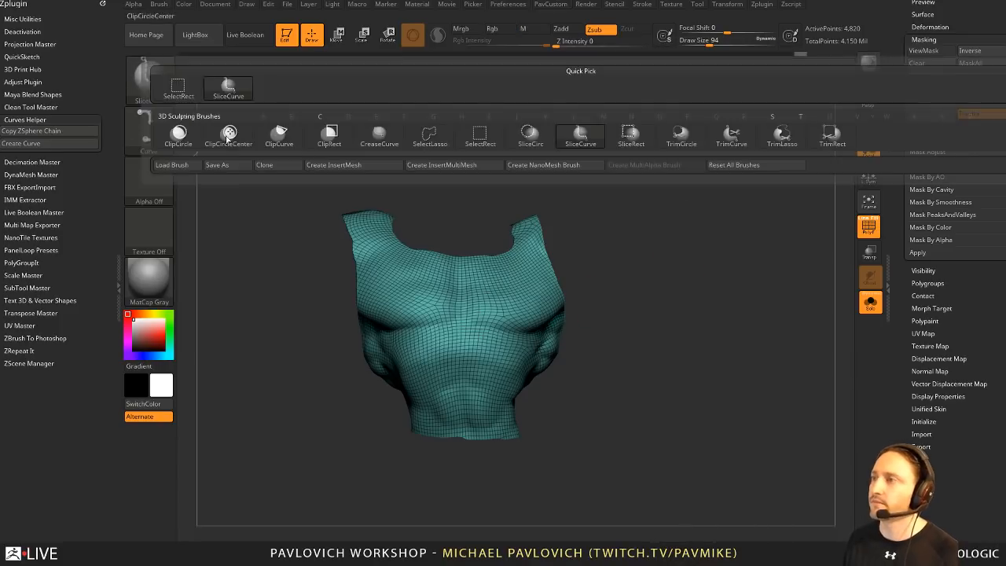
left_click(152, 84, "ctrl+shift")
left_click(177, 86, "ctrl+shift")
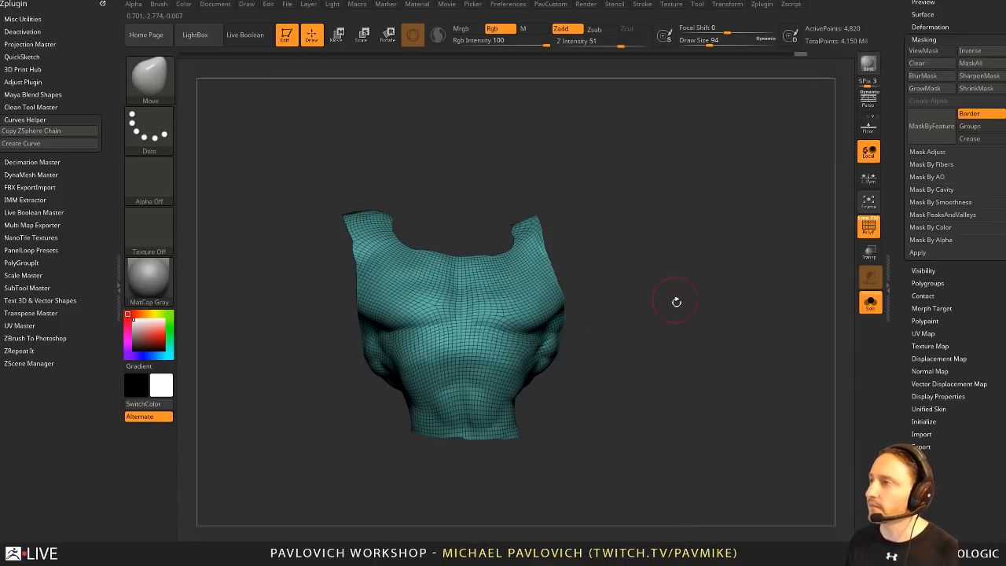
key("s")
left_click_drag(620, 262, 617, 262)
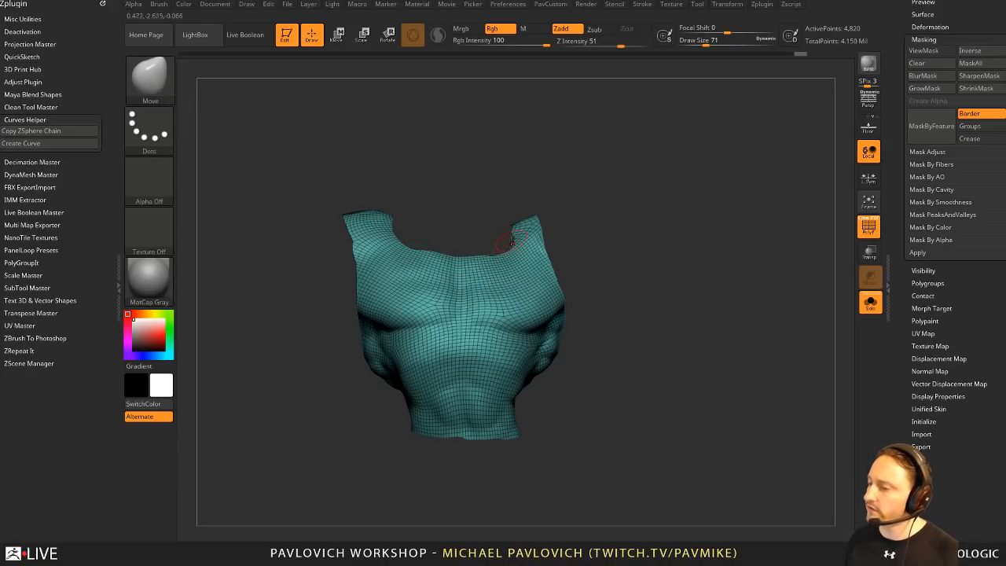
left_click_drag(408, 196, 471, 495, "ctrl+shift")
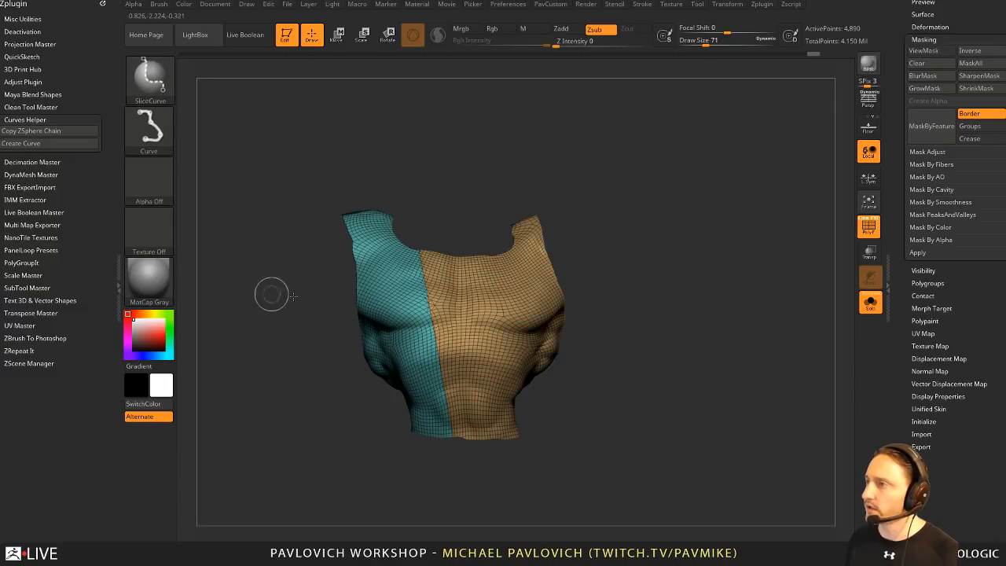
left_click_drag(283, 310, 677, 315, "ctrl+shift")
left_click_drag(505, 142, 469, 495, "ctrl+shift")
left_click_drag(324, 455, 627, 202, "ctrl+shift")
mouse_move(585, 463)
left_mouse_down("ctrl+shift")
mouse_move(310, 252)
mouse_move(332, 225)
mouse_move(310, 238)
left_mouse_up("ctrl+shift")
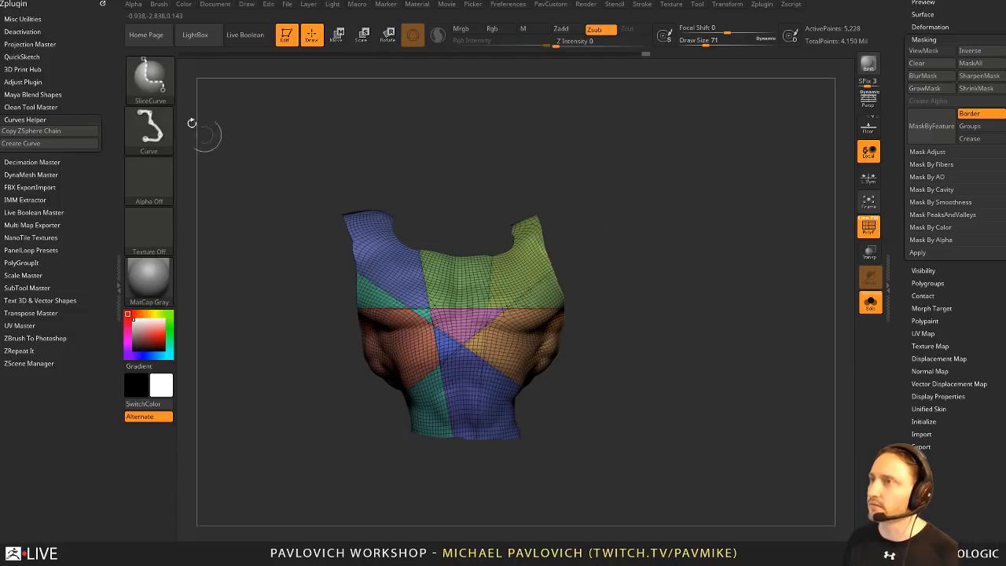
Step: Switch the visibility brush to SelectRect and isolate the upper central chest panel
left_click(165, 90, "ctrl+shift")
left_click(180, 90, "ctrl+shift")
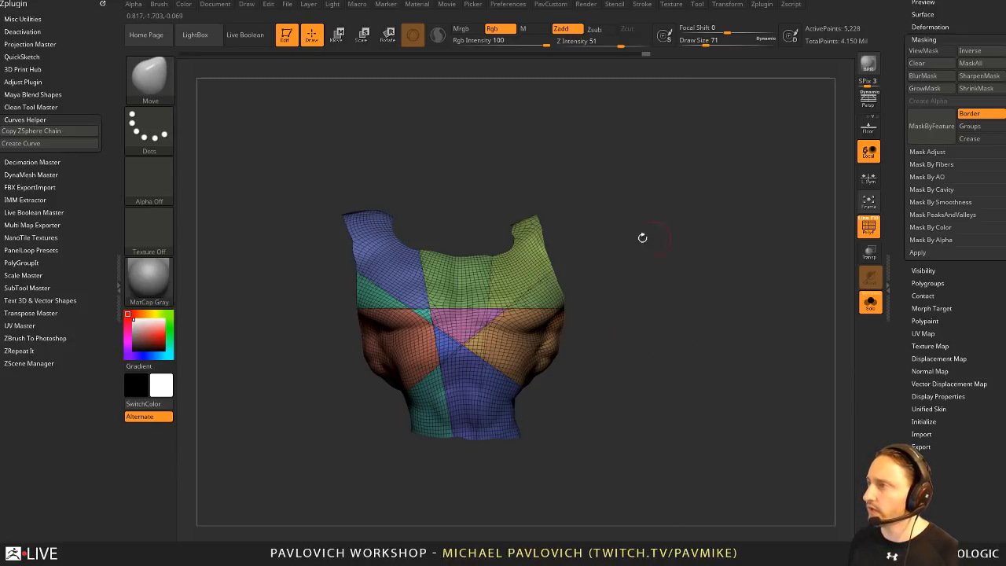
key("ctrl+shift")
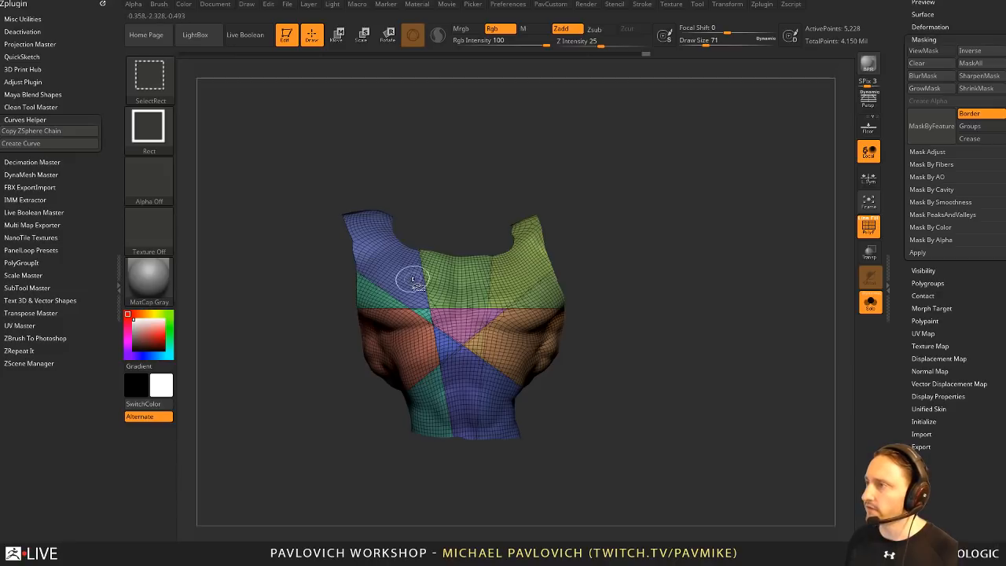
left_click(445, 293, "ctrl+shift")
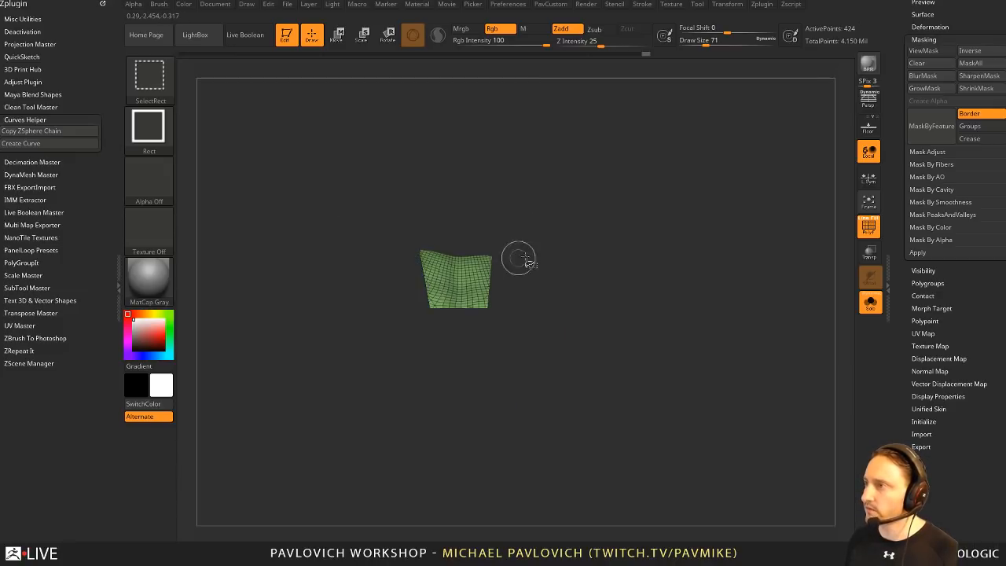
Step: Combine the shoulder and upper chest panels on both sides of the centre panel into one polygroup
left_click(586, 198, "ctrl+shift")
left_click(632, 243, "ctrl+shift")
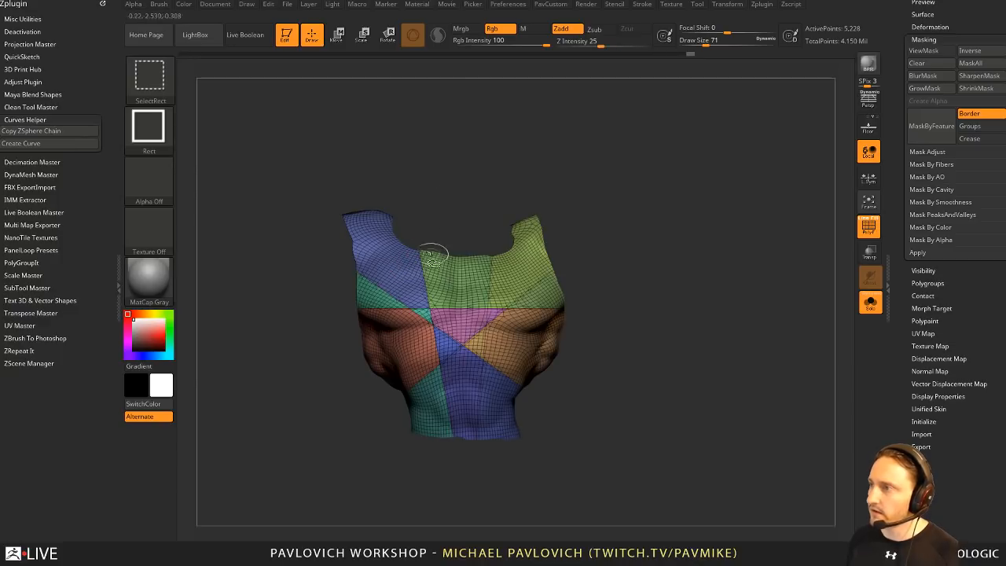
left_click(393, 264, "ctrl+shift")
left_click(333, 306, "ctrl+shift")
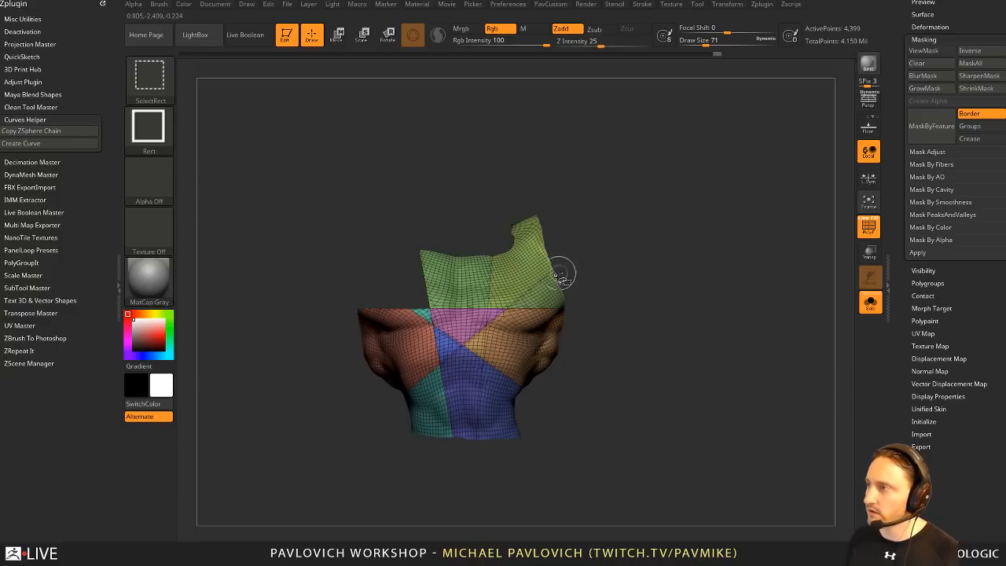
left_click(654, 263, "ctrl+shift")
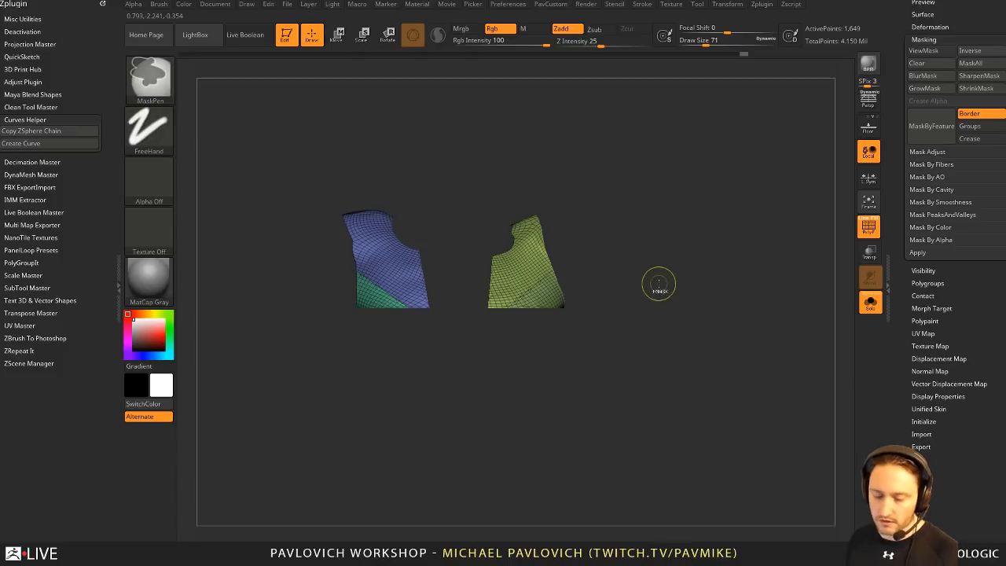
left_click(660, 278, "ctrl+shift")
Step: Combine both lower chest side panels and their small corner triangles into one polygroup
left_click_drag(416, 311, 427, 330, "ctrl+shift")
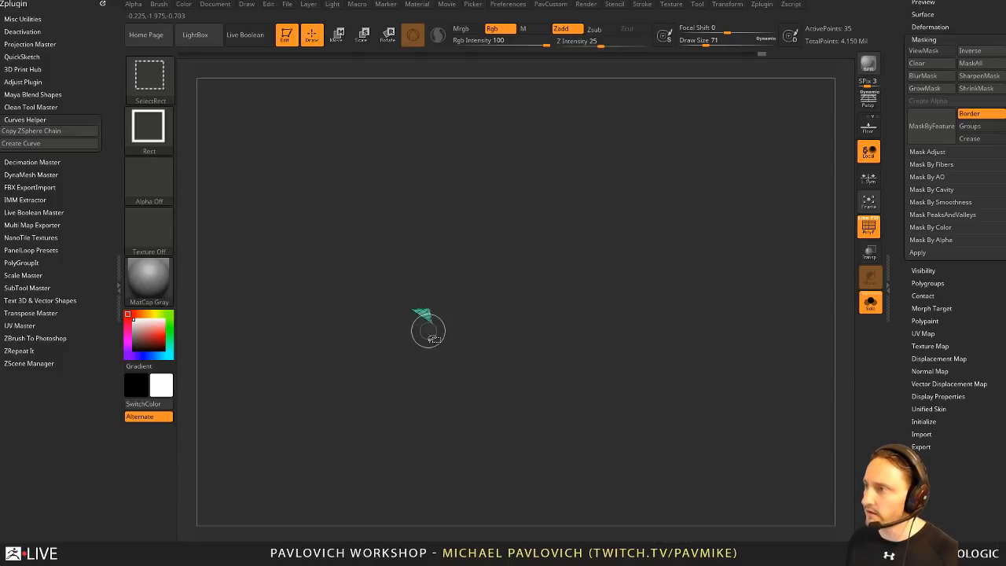
left_click(499, 252, "ctrl+shift")
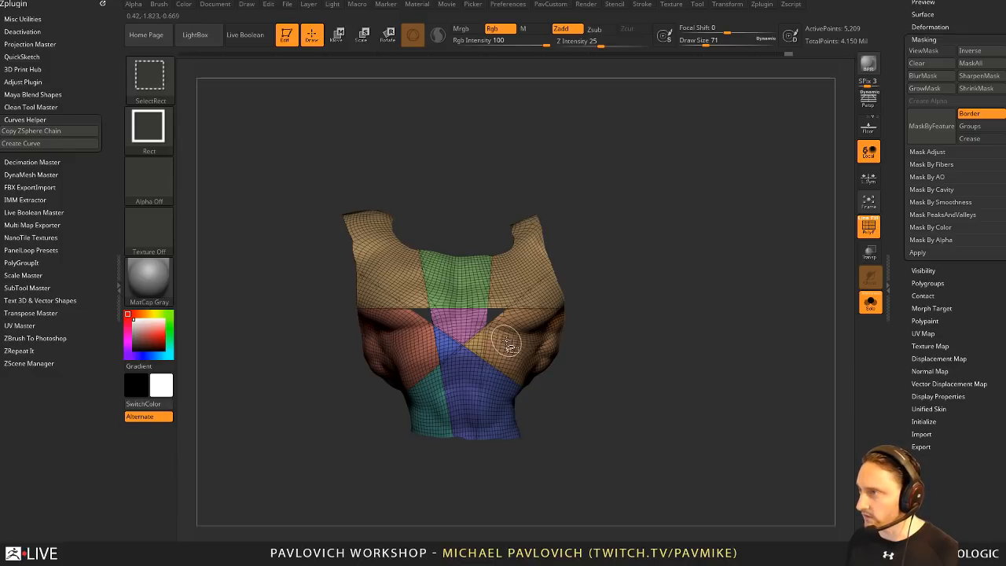
left_click(417, 340, "ctrl+alt+shift")
left_click(521, 344, "ctrl+alt+shift")
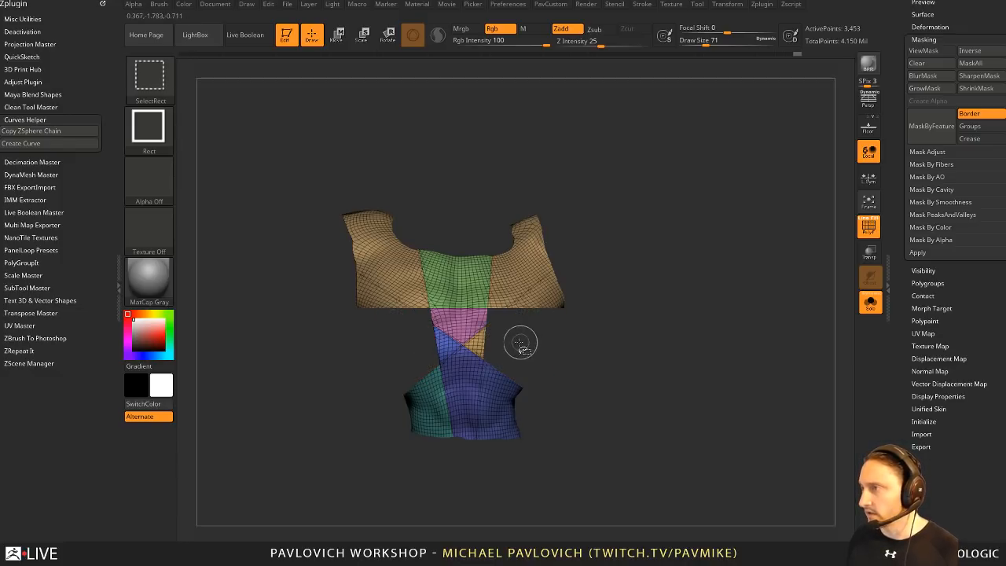
left_click(664, 302, "ctrl+shift")
key("ctrl+w")
left_click(652, 308, "ctrl+shift")
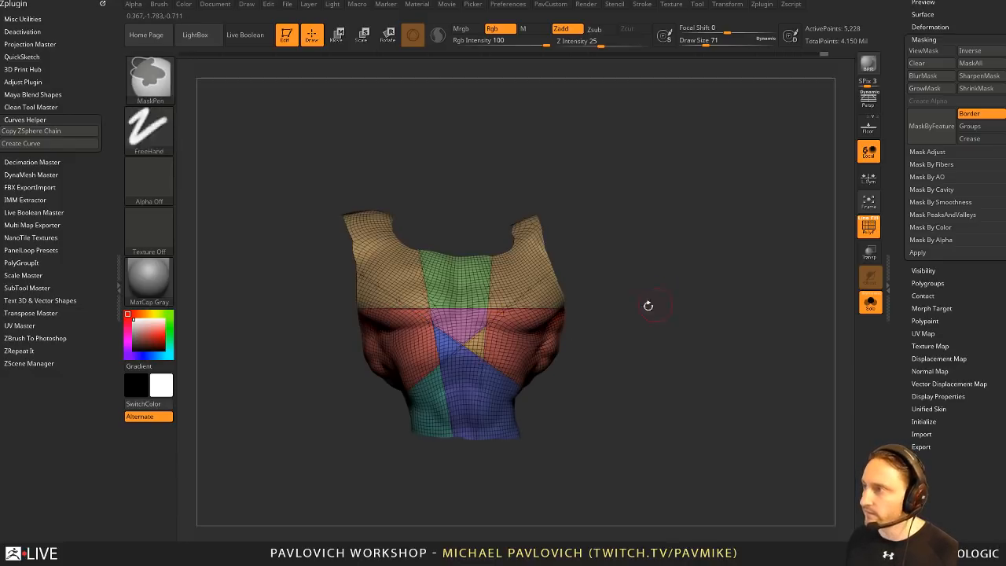
Step: Merge the central panel below the chest cut and its leftover slivers into one polygroup
left_click(453, 337, "ctrl+shift")
left_click(625, 338, "ctrl+shift")
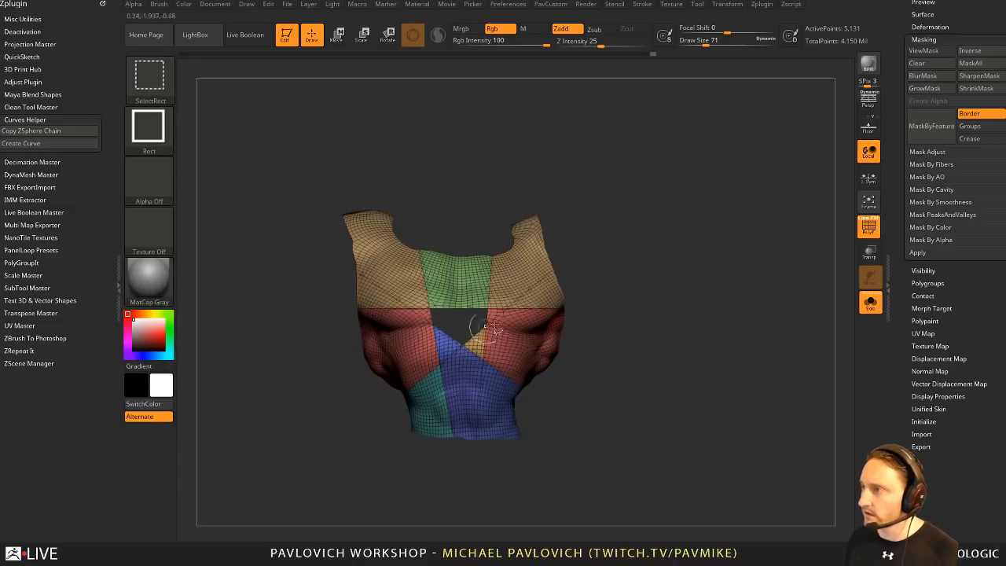
left_click(447, 345, "ctrl+shift")
left_click_drag(604, 268, 701, 349, "ctrl+shift")
left_click(458, 323, "ctrl+shift")
left_click(476, 343, "ctrl+shift")
left_click(638, 339, "ctrl+shift")
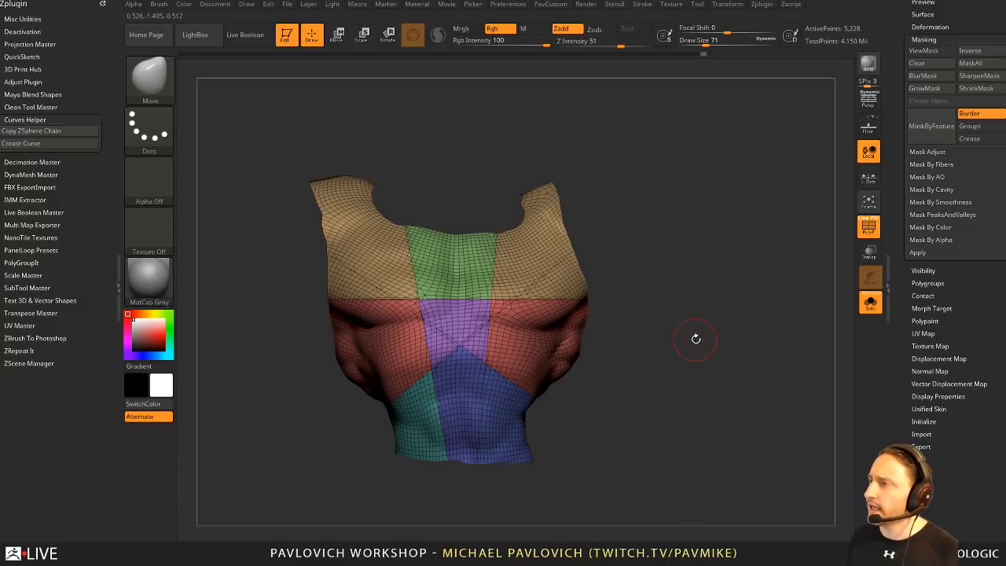
Step: Try Panel Loops on the vest front with thickness 0.01, and undo it
left_click_drag(900, 196, 905, 304)
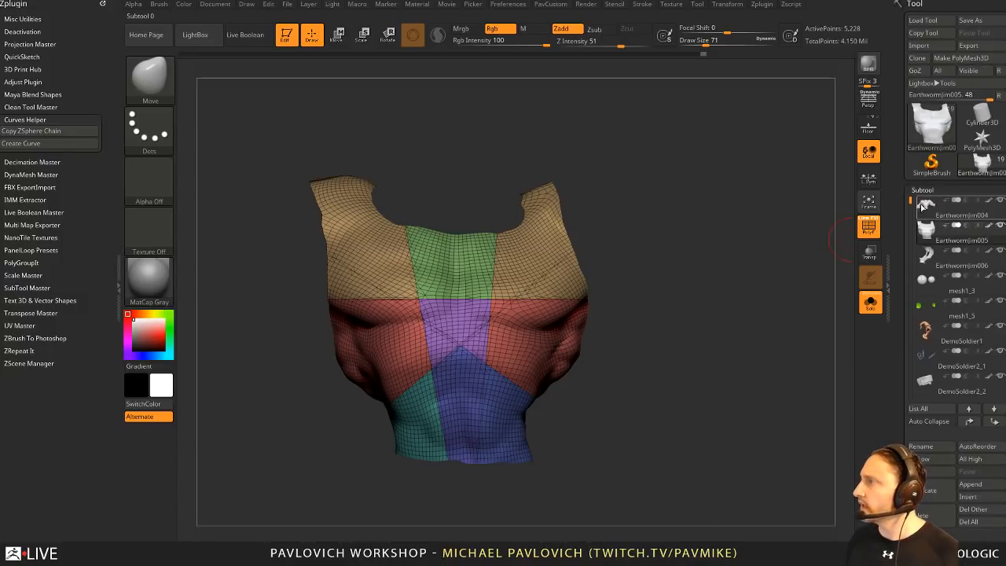
left_click_drag(903, 511, 903, 169)
left_click_drag(903, 259, 902, 102)
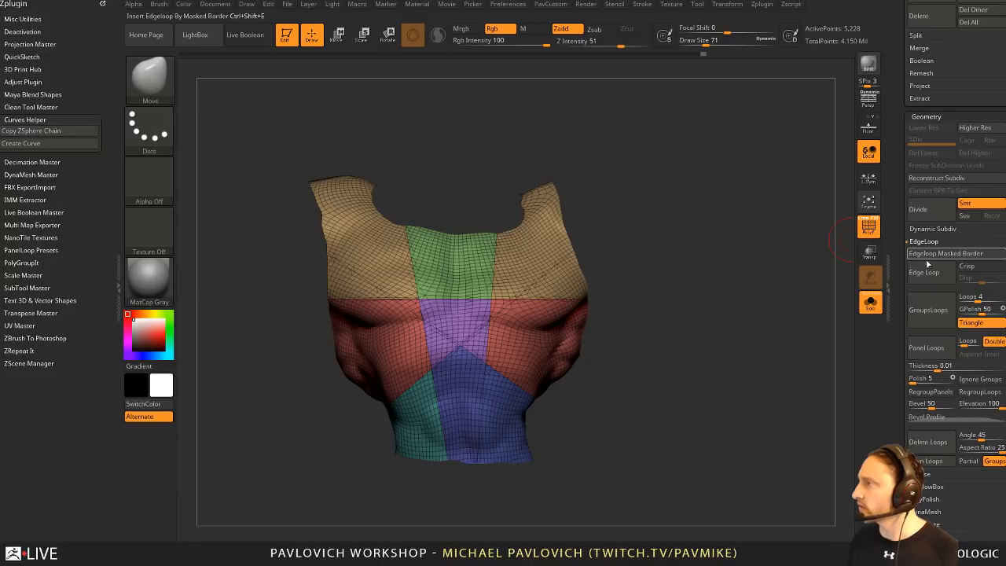
left_click(926, 348)
left_click(869, 228)
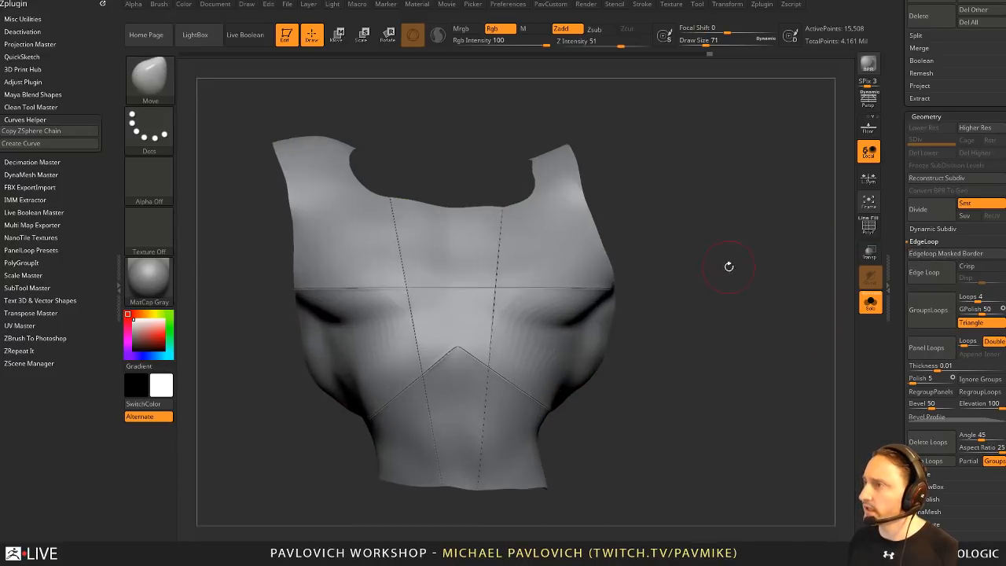
left_click_drag(729, 265, 729, 311)
key("ctrl+z")
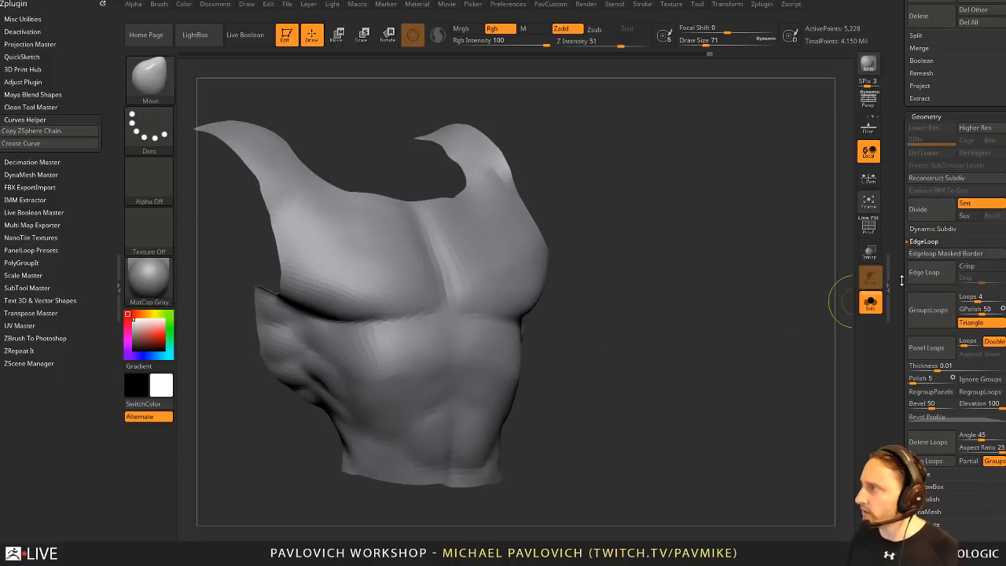
Step: Try Panel Loops on the vest front with thickness 0.05268, inspect the grooves, undo it and show the polygroups again
left_click_drag(927, 366, 967, 366)
left_click(944, 349)
key("ctrl+z")
left_click(927, 347)
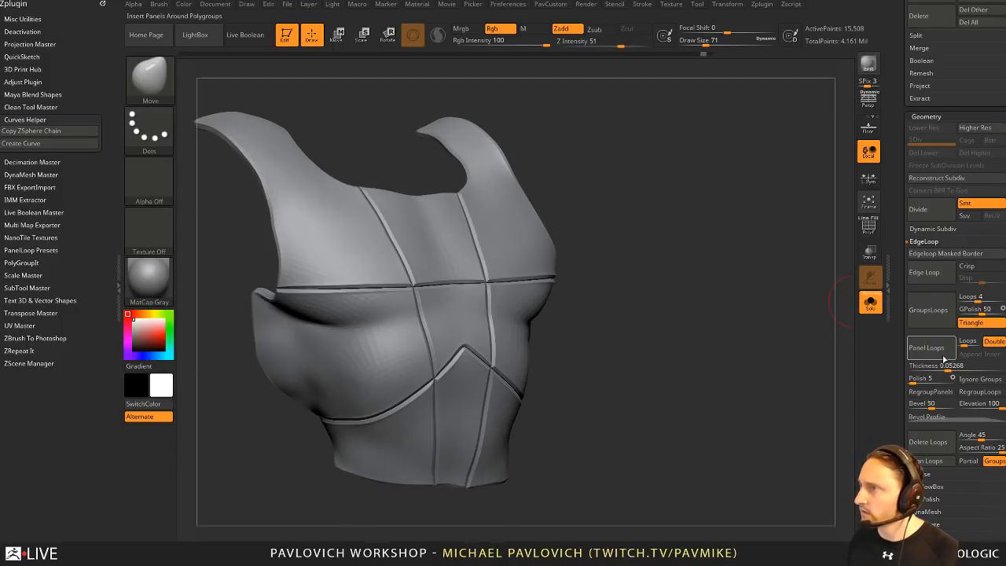
left_click_drag(776, 340, 604, 415)
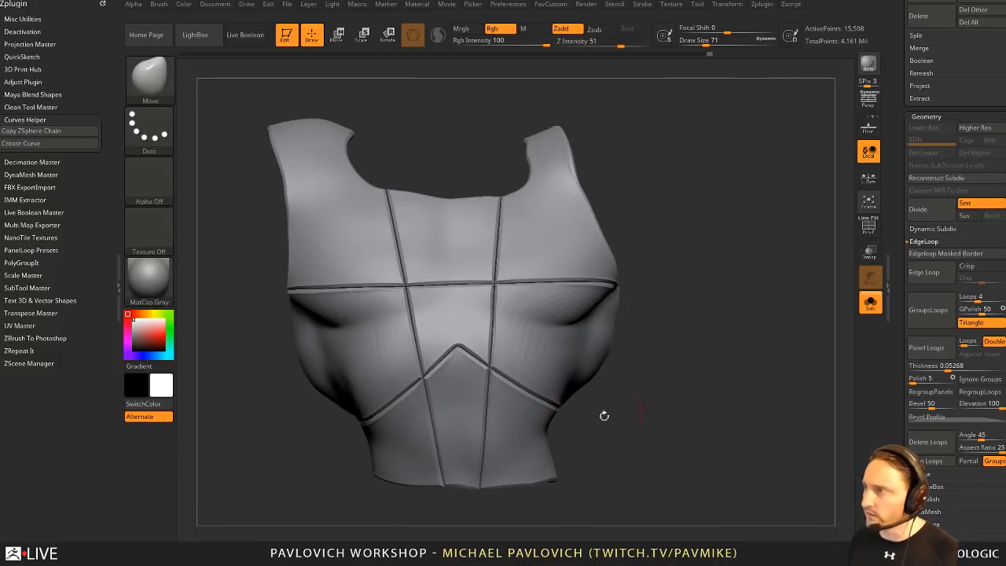
key("s")
left_click_drag(667, 291, 663, 291)
left_click_drag(707, 299, 779, 268)
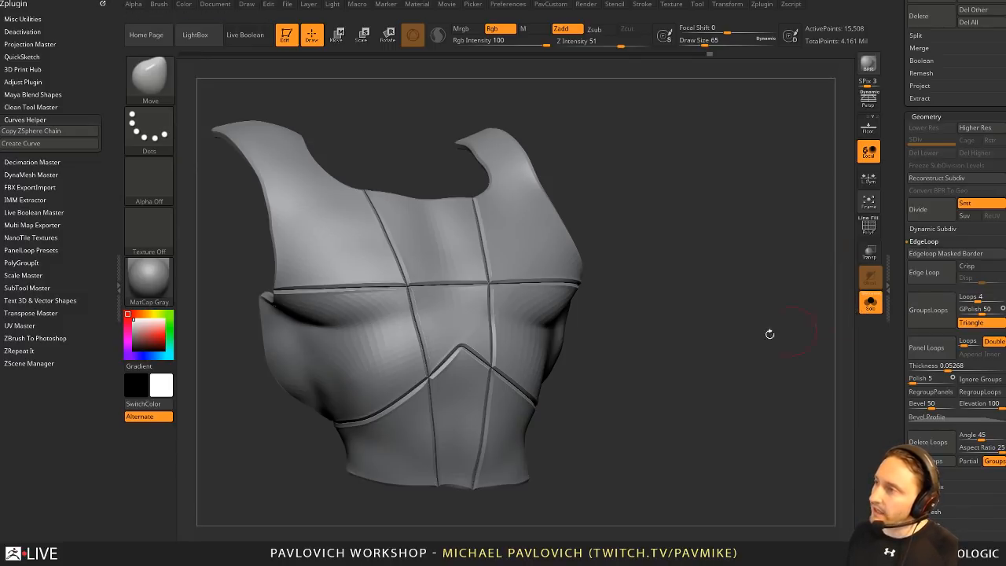
key("ctrl+z")
left_click(868, 227)
left_click_drag(822, 268, 779, 265)
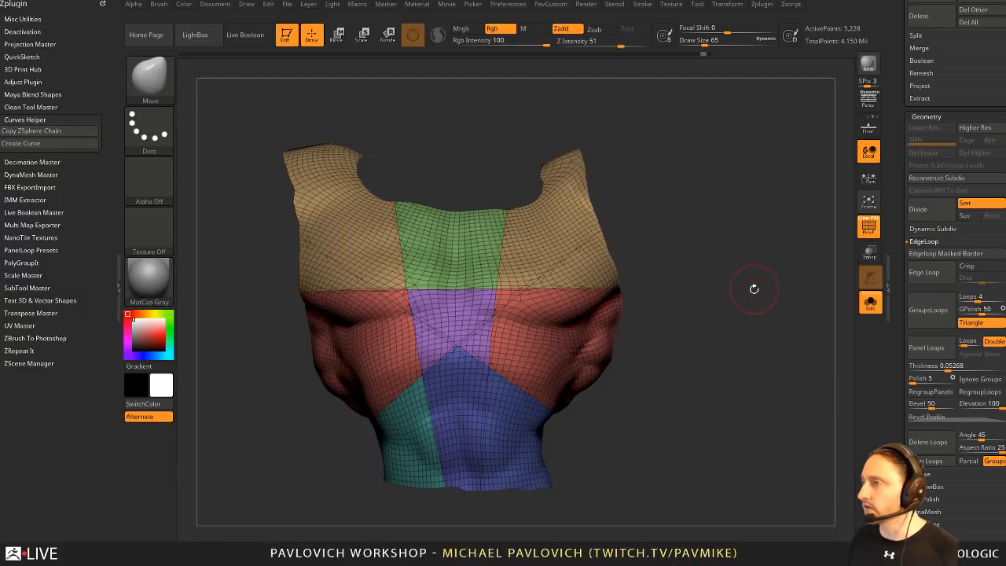
Step: ZRemesh the vest front with KeepGroups on and SmoothGroups at 0
key("space")
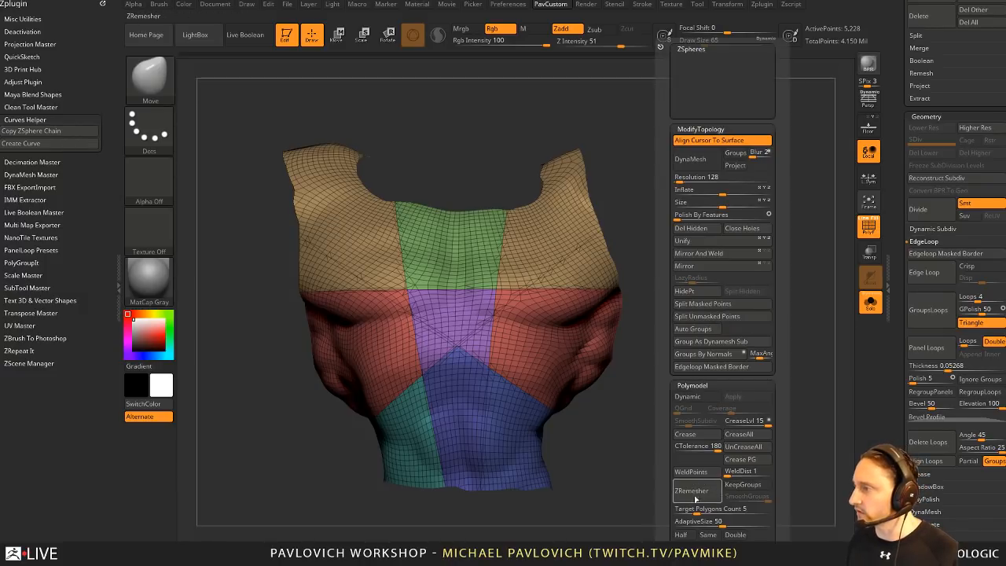
left_click_drag(741, 496, 724, 496)
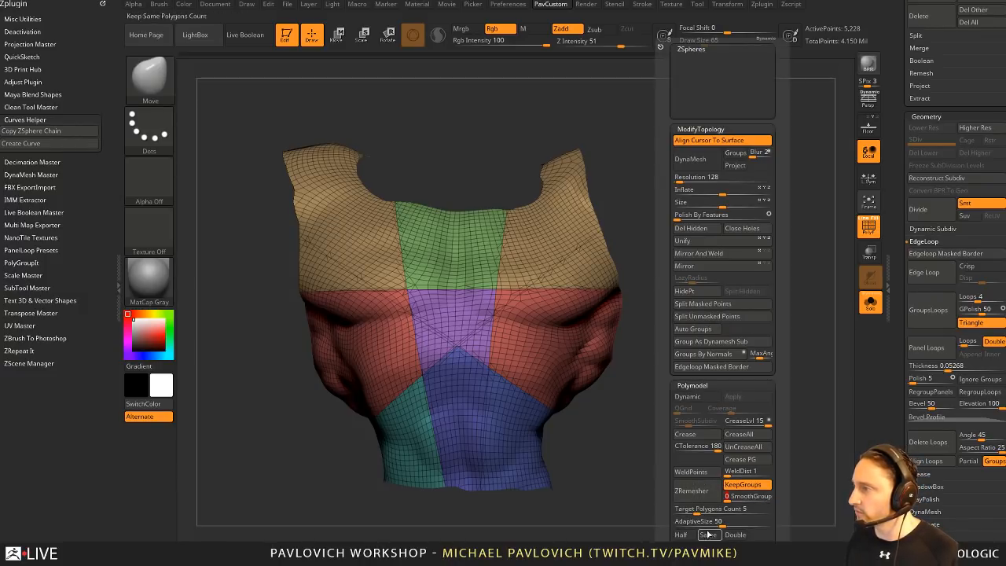
left_click(706, 494)
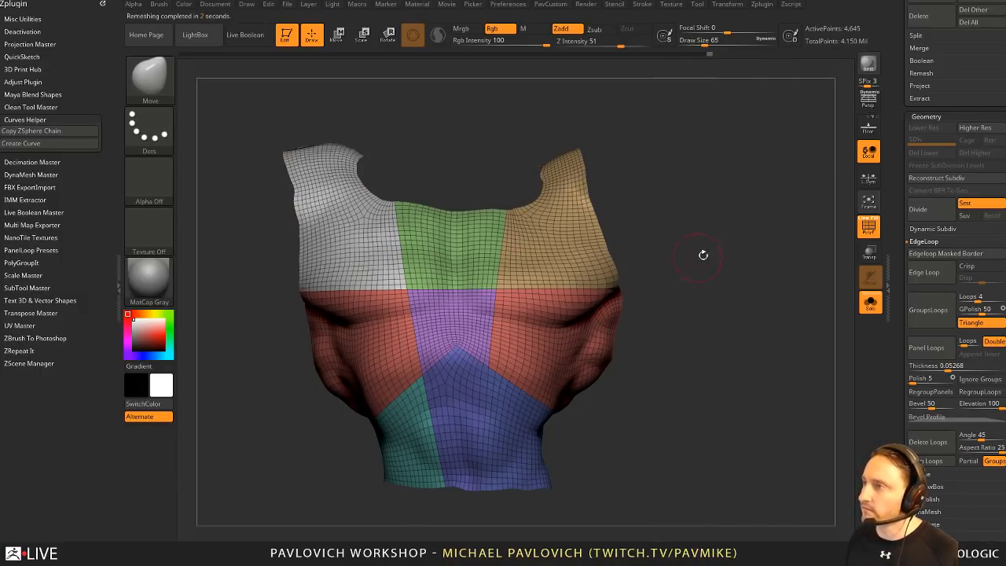
left_click_drag(703, 253, 609, 280)
mouse_move(676, 294)
left_mouse_down()
mouse_move(774, 249)
mouse_move(714, 249)
mouse_move(738, 280)
mouse_move(713, 306)
mouse_move(735, 324)
left_mouse_up()
Step: Isolate the two red side panels below the chest line
left_click(627, 320, "ctrl+shift")
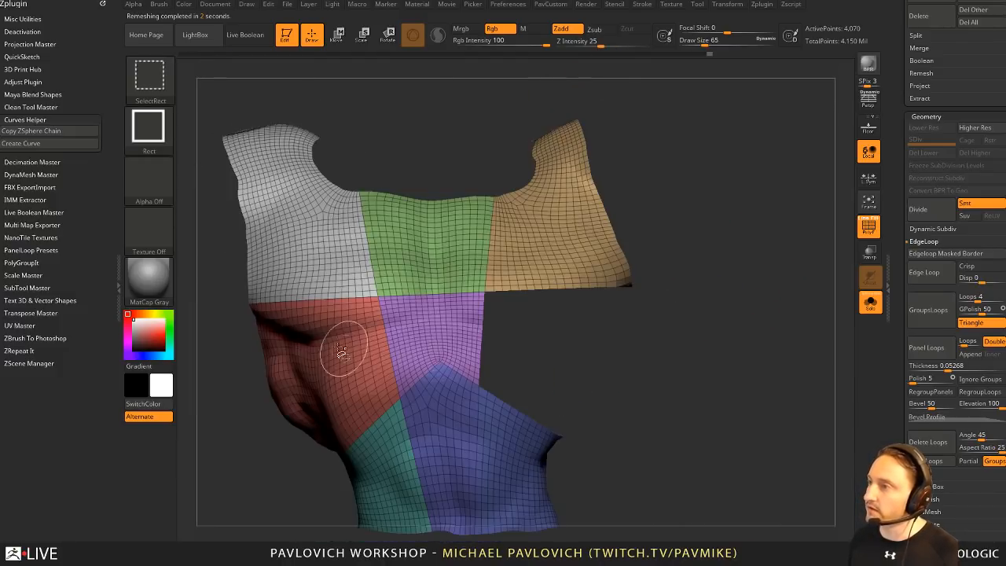
left_click_drag(513, 299, 519, 316, "ctrl+shift")
left_click_drag(765, 265, 777, 334, "ctrl+shift")
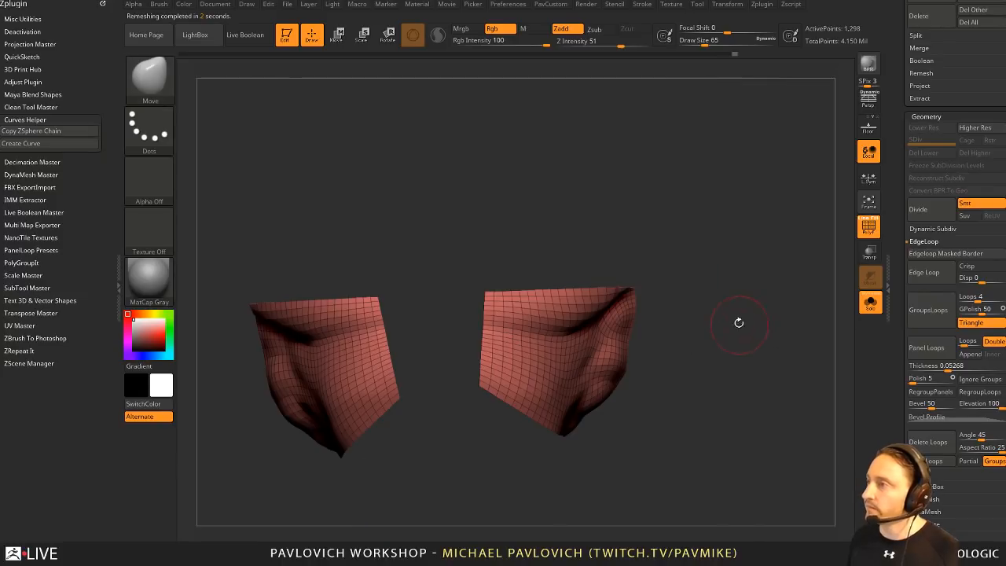
key("space")
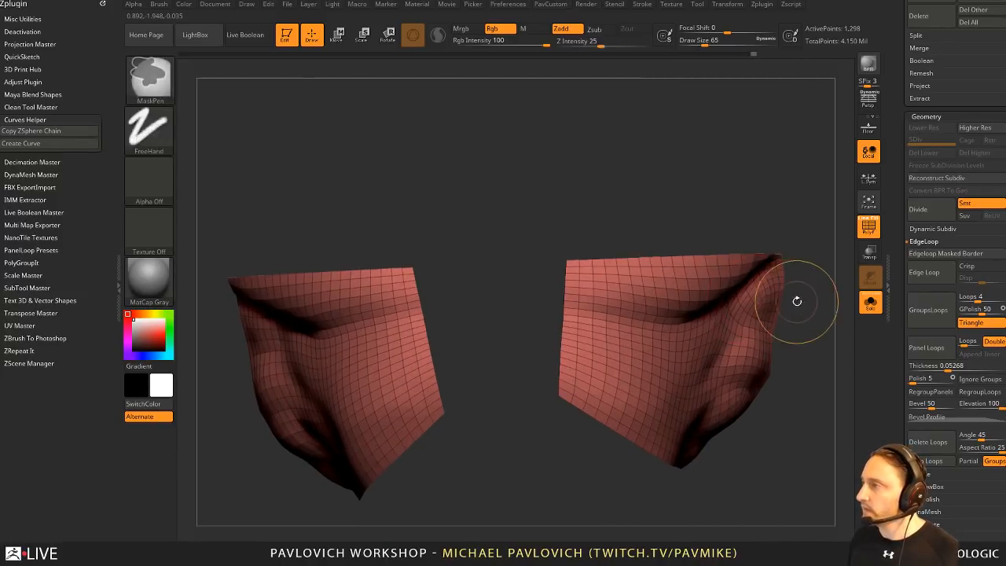
mouse_move(825, 301)
left_mouse_down()
mouse_move(725, 292)
mouse_move(677, 305)
left_mouse_up()
Step: Switch to the ZModeler brush and set its polygon action to Extrude with the Polygroup All target
key("b")
key("z")
key("m")
key("space")
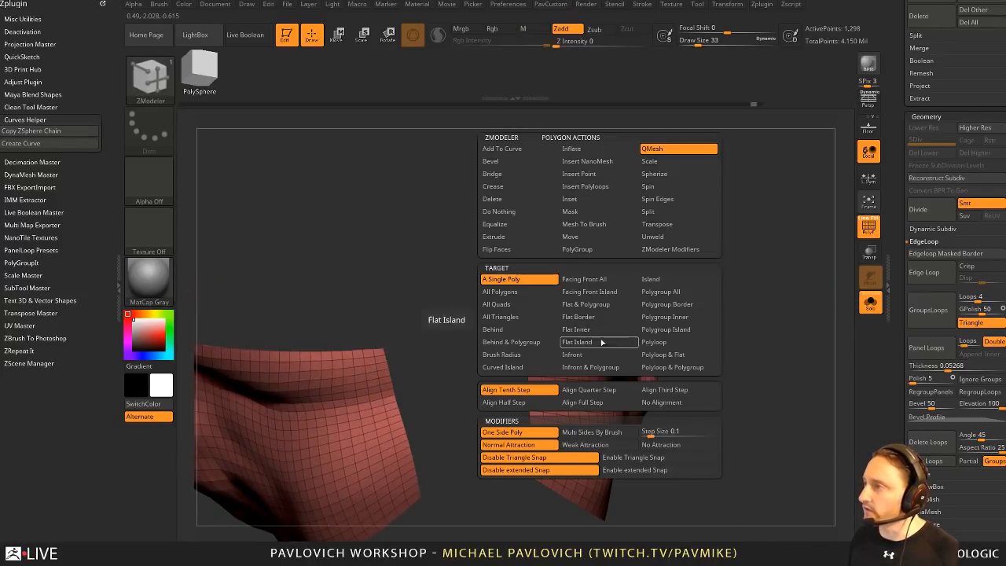
left_click(493, 237)
left_click(663, 293)
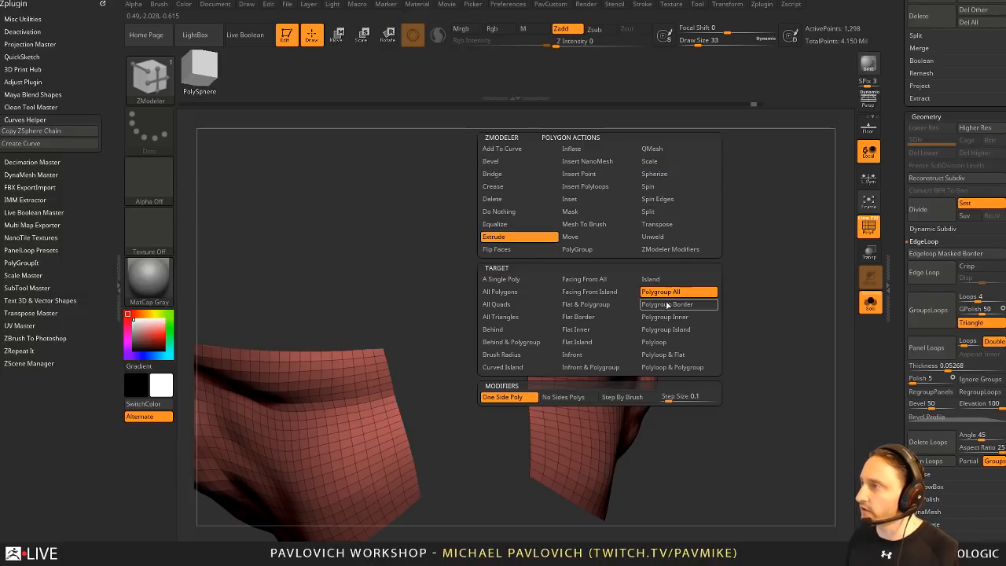
Step: Assign the isolated side panels a single polygroup and extrude them into thin shells
right_click_drag(606, 355, 702, 292)
left_click_drag(617, 317, 720, 325)
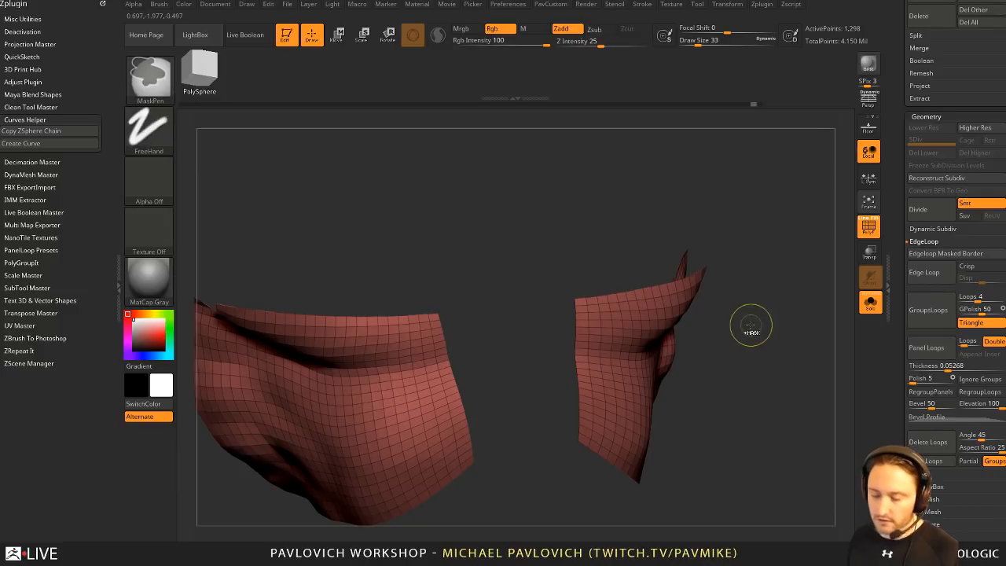
key("ctrl+w")
left_click_drag(624, 312, 660, 307)
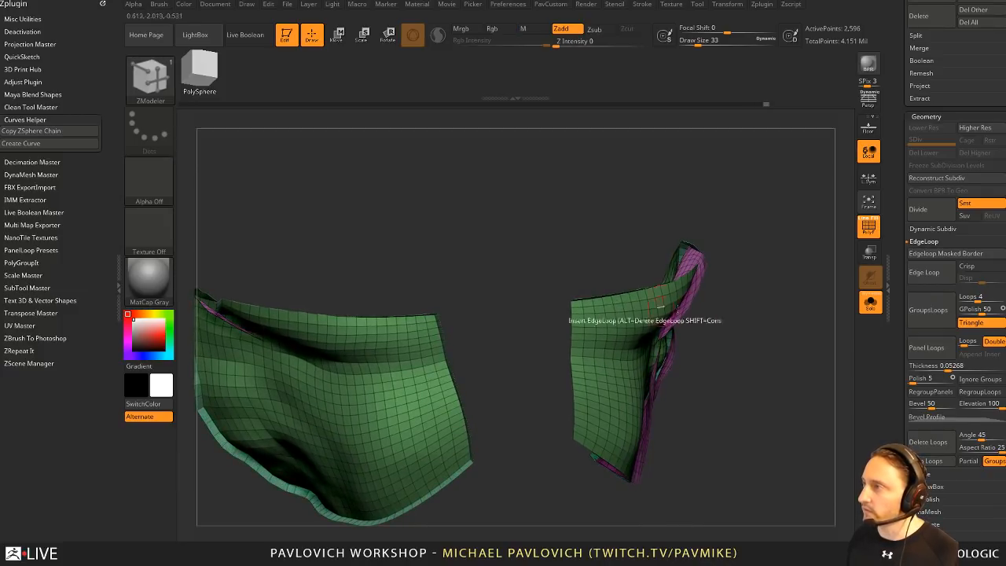
Step: Flip the normals of the extruded side panels
key("2")
left_click_drag(821, 509, 819, 481)
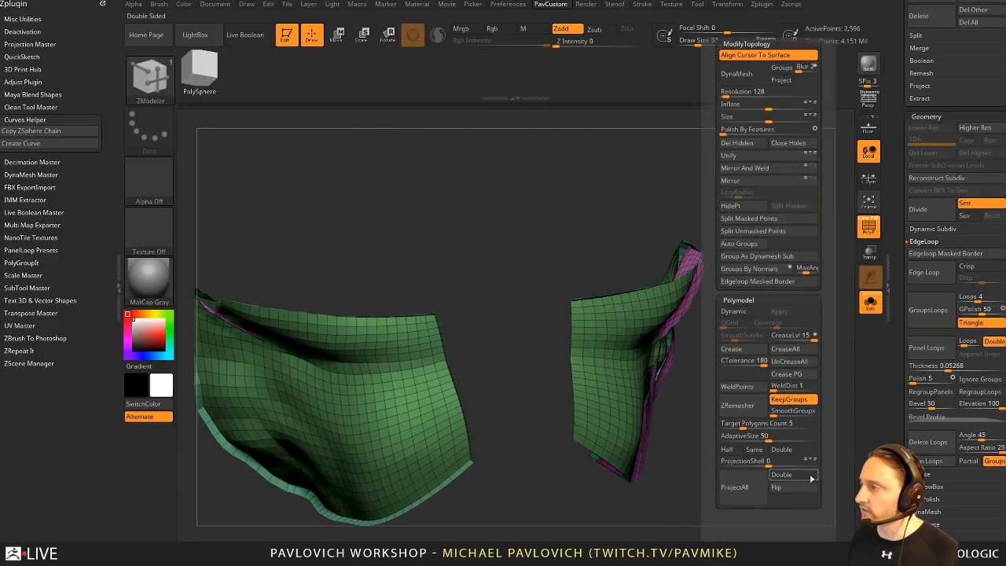
left_click(803, 487)
left_click_drag(935, 491, 897, 350)
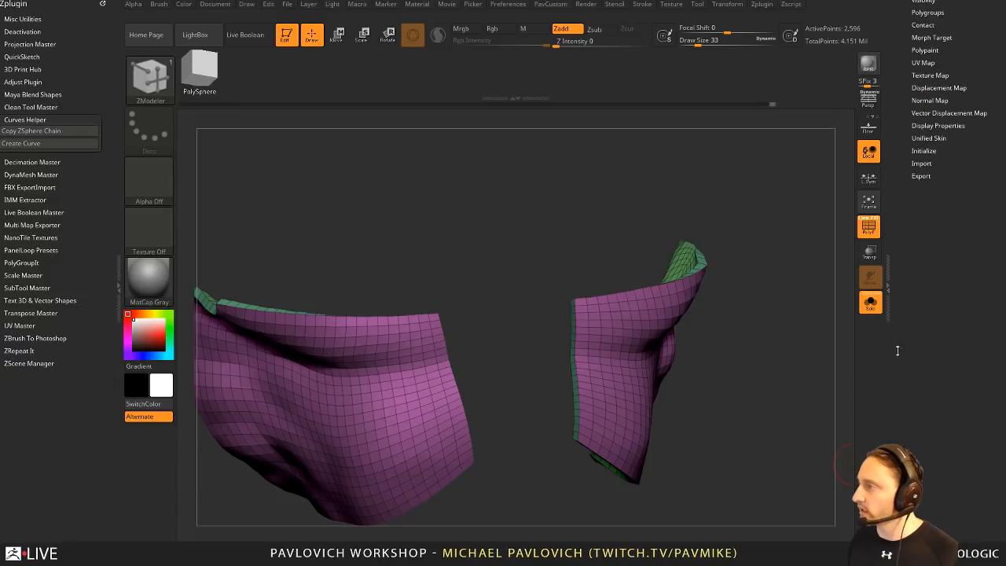
Step: Extrude the edge-strip polygroup of the side panels outward into a raised rim
mouse_move(774, 252)
left_mouse_down()
mouse_move(741, 225)
mouse_move(761, 337)
mouse_move(732, 321)
mouse_move(736, 338)
left_mouse_up()
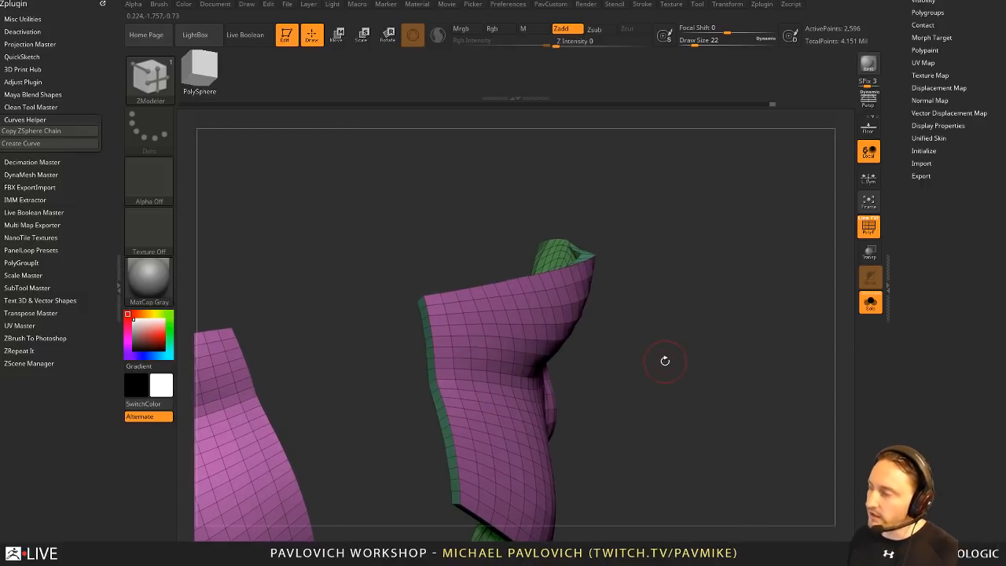
left_click_drag(664, 360, 631, 322)
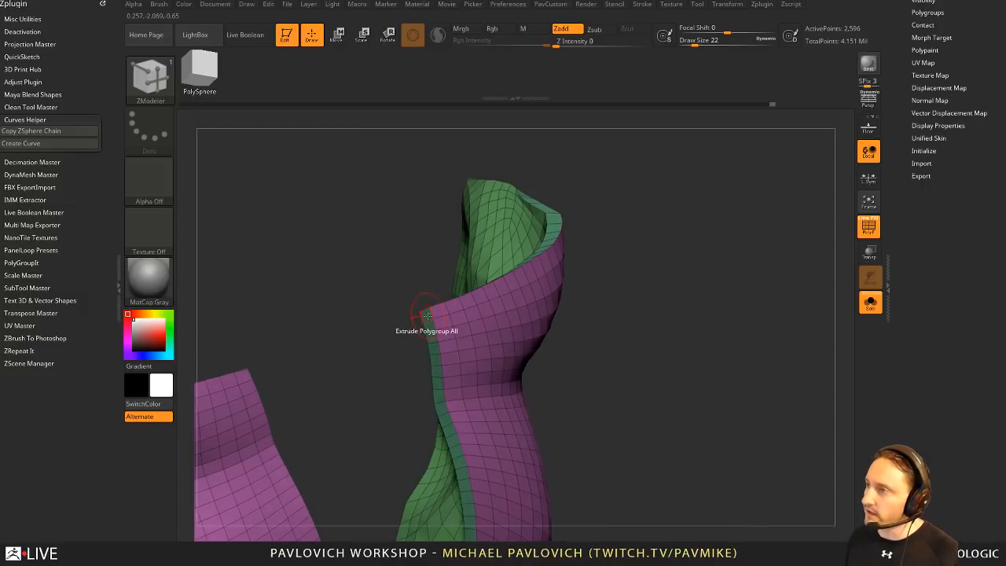
left_click_drag(427, 315, 438, 314)
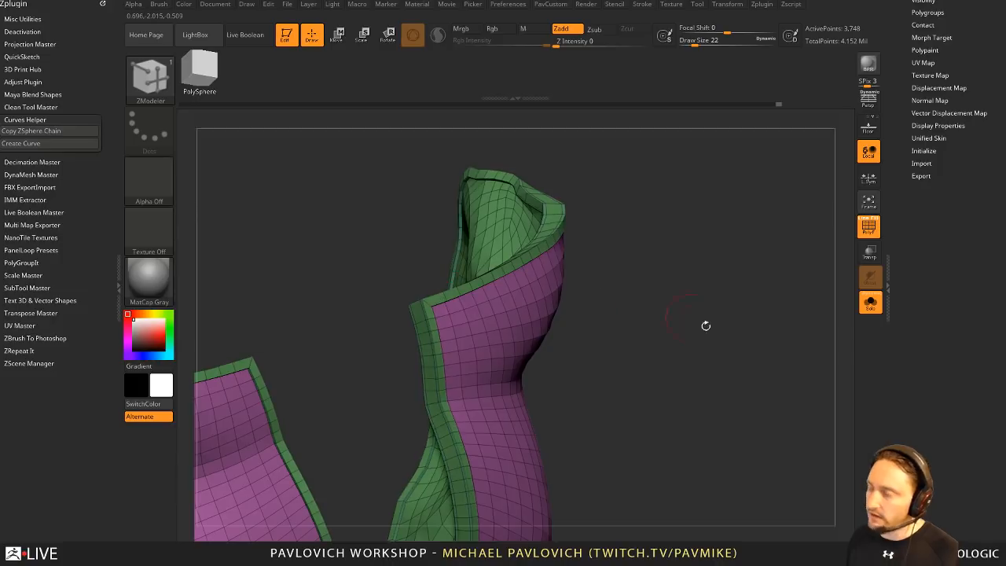
left_click_drag(706, 325, 712, 314, "alt")
Step: Activate Dynamic Subdiv on the side panels and inspect the smoothed rim without the polyframe
key("d")
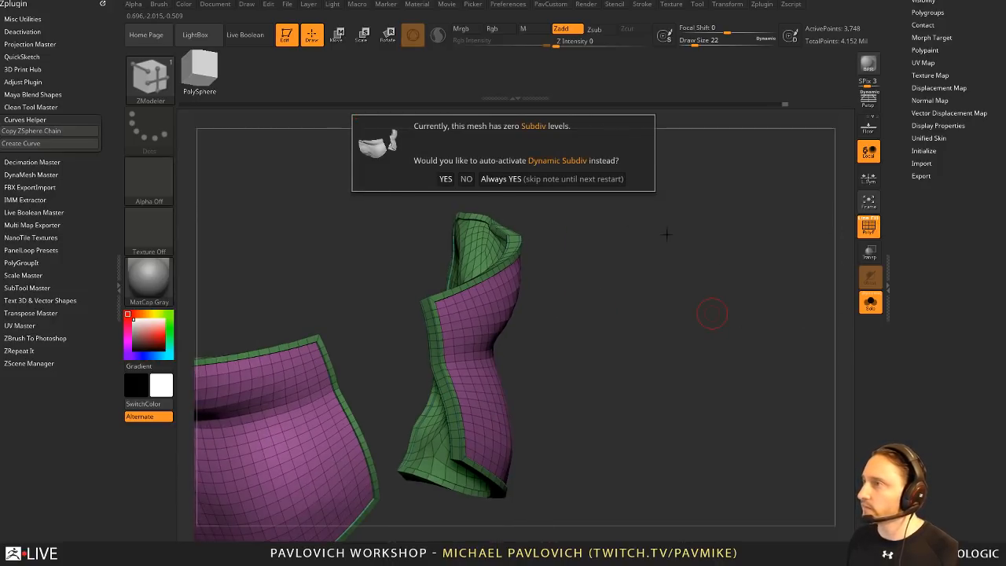
left_click(531, 184)
key("shift+f")
mouse_move(775, 274)
left_mouse_down()
mouse_move(708, 251)
mouse_move(647, 290)
mouse_move(699, 258)
mouse_move(705, 303)
mouse_move(755, 294)
mouse_move(786, 302)
left_mouse_up()
Step: Set Draw Size to 1, show the polyframe and isolate the purple outer-face polygroup
key("s")
left_click(869, 228)
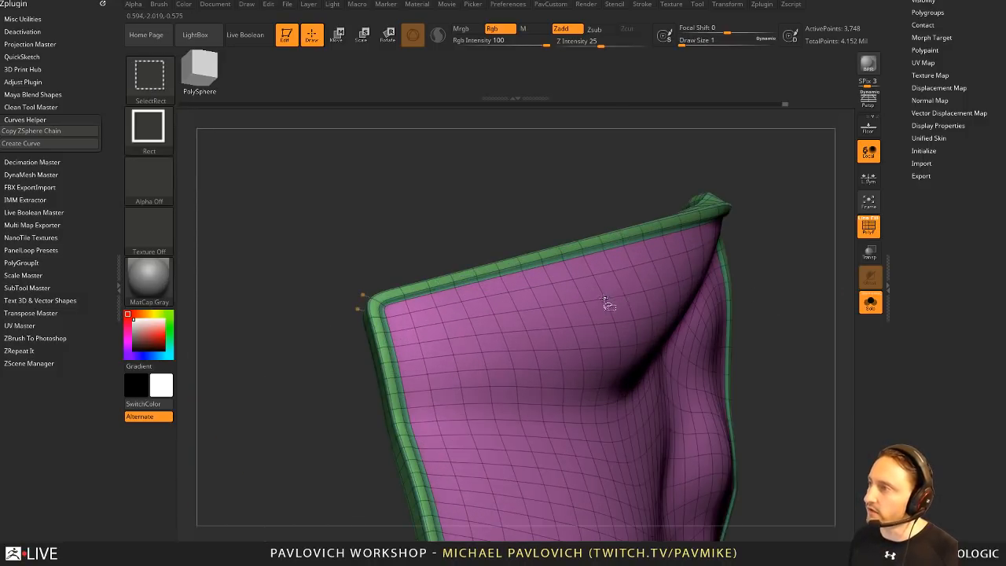
left_click(605, 302, "ctrl+shift")
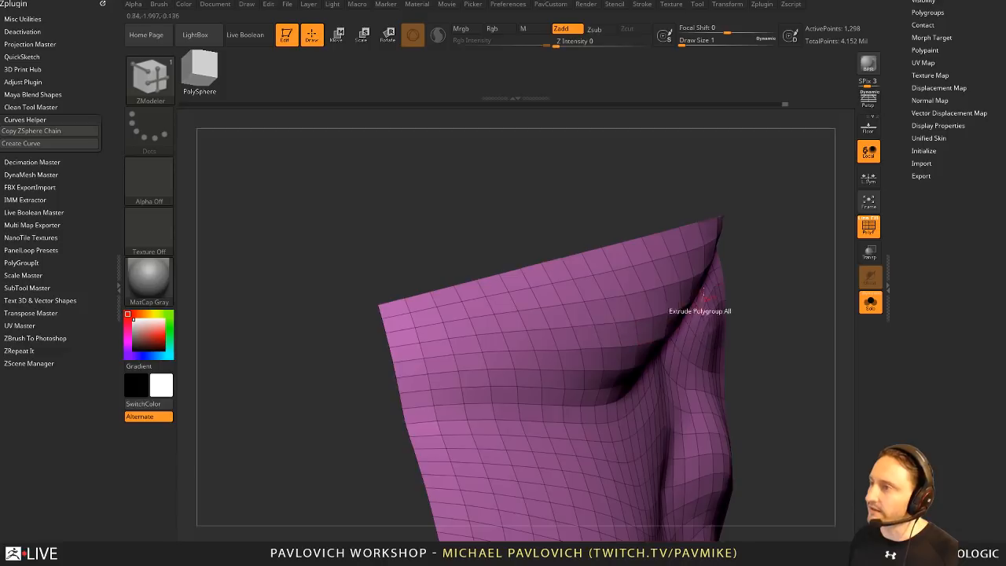
Step: Frame the isolated purple polygroup with curves along its Border only, with Polygroups and Creased edges disabled
left_click(38, 120)
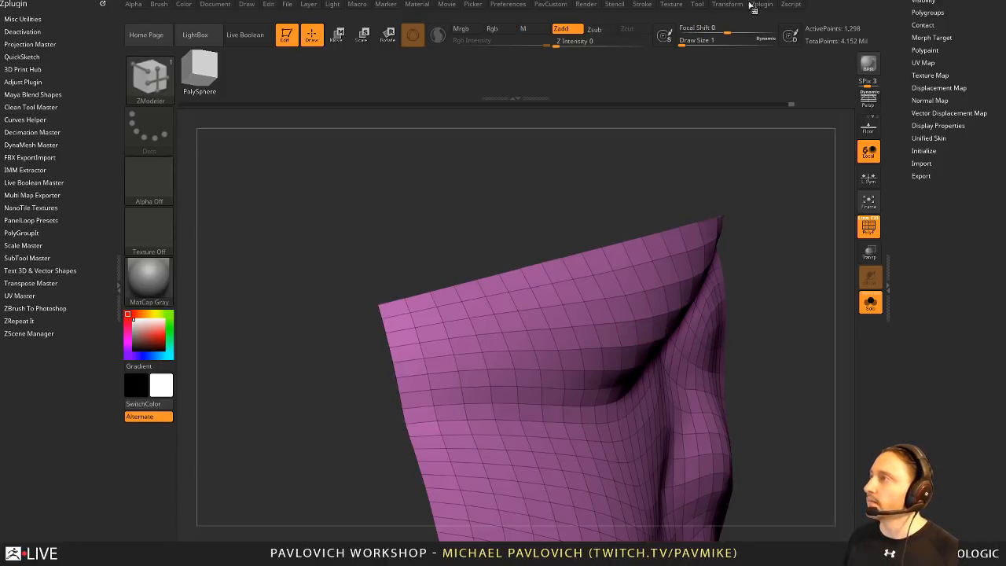
left_click(641, 5)
left_click_drag(529, 76, 158, 167)
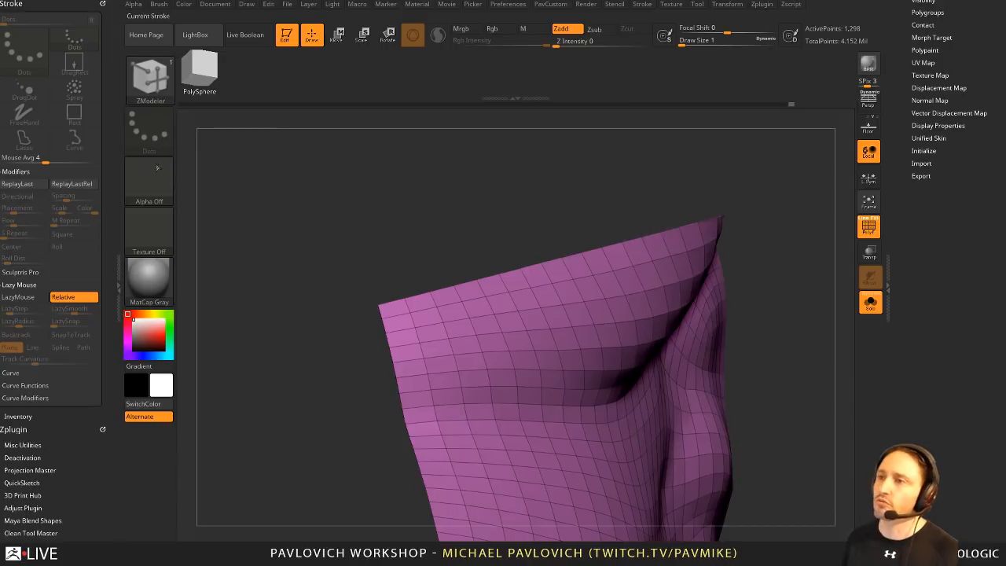
left_click(23, 385)
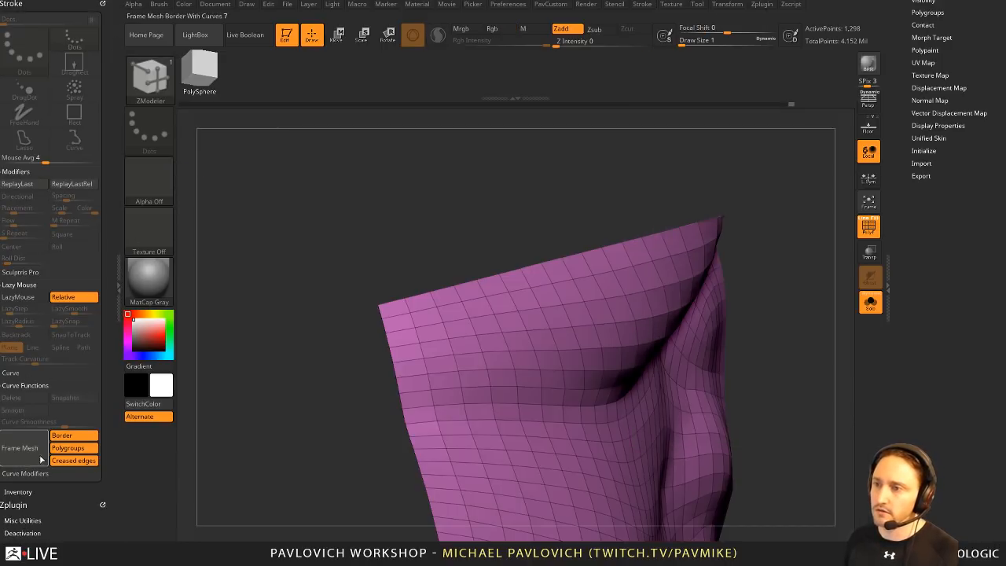
left_click(71, 450)
left_click(72, 461)
left_click(22, 448)
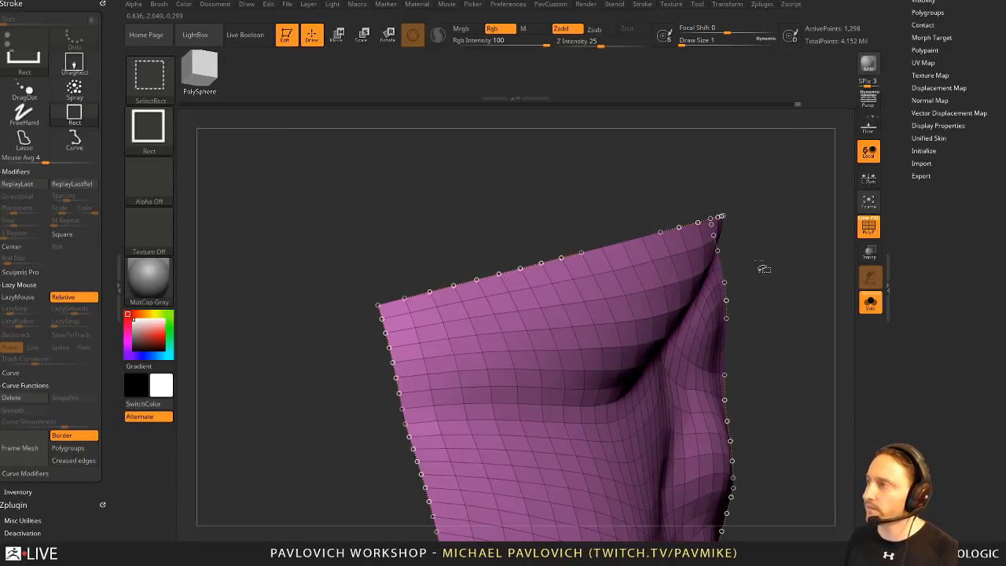
Step: Unhide the whole side-panel mesh, set Draw Size to 3 and switch to the CurveTube brush
left_click(763, 268, "ctrl+shift")
mouse_move(766, 264)
left_mouse_down()
mouse_move(771, 228)
mouse_move(719, 193)
mouse_move(777, 215)
mouse_move(756, 233)
left_mouse_up()
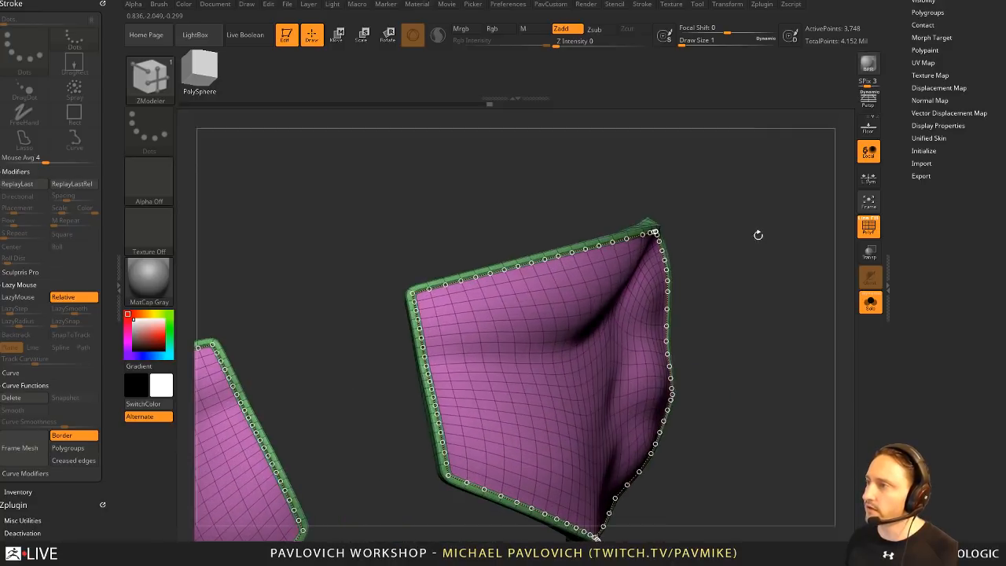
type("s3")
key("Return")
key("b")
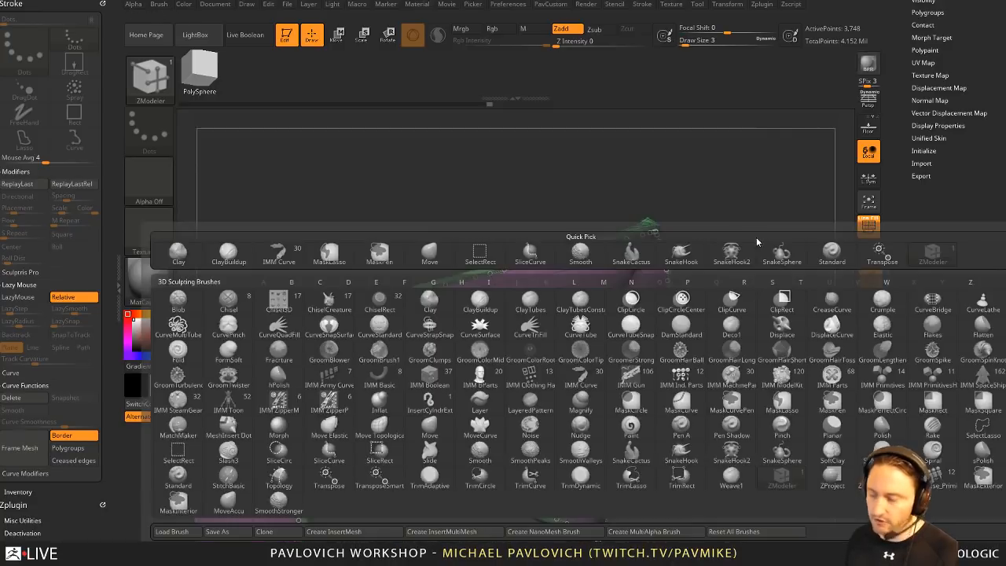
key("c")
key("t")
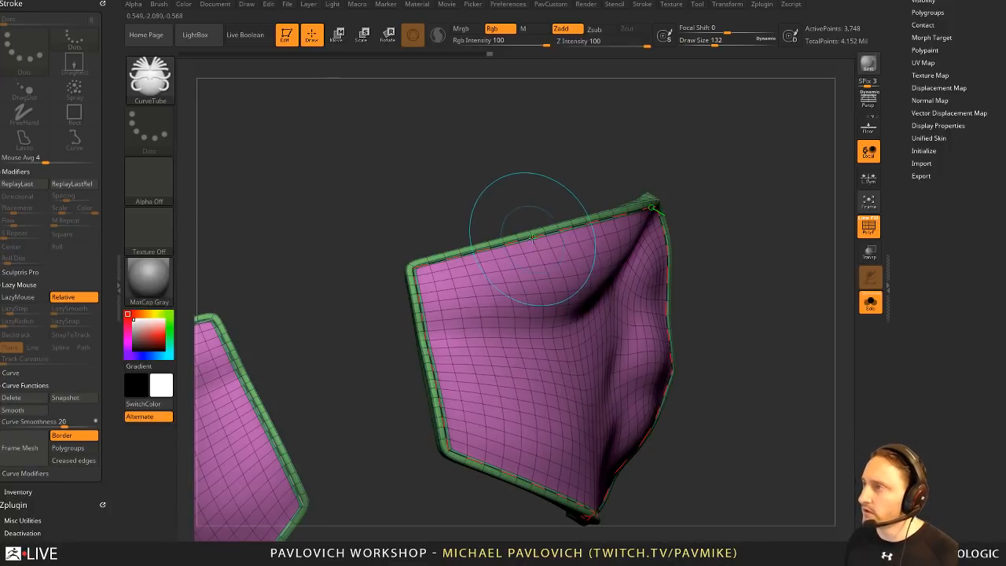
Step: Generate a tube along one side panel's border curve and inspect it without the polyframe
left_click(533, 238)
left_click(867, 228)
left_click_drag(781, 238, 772, 208)
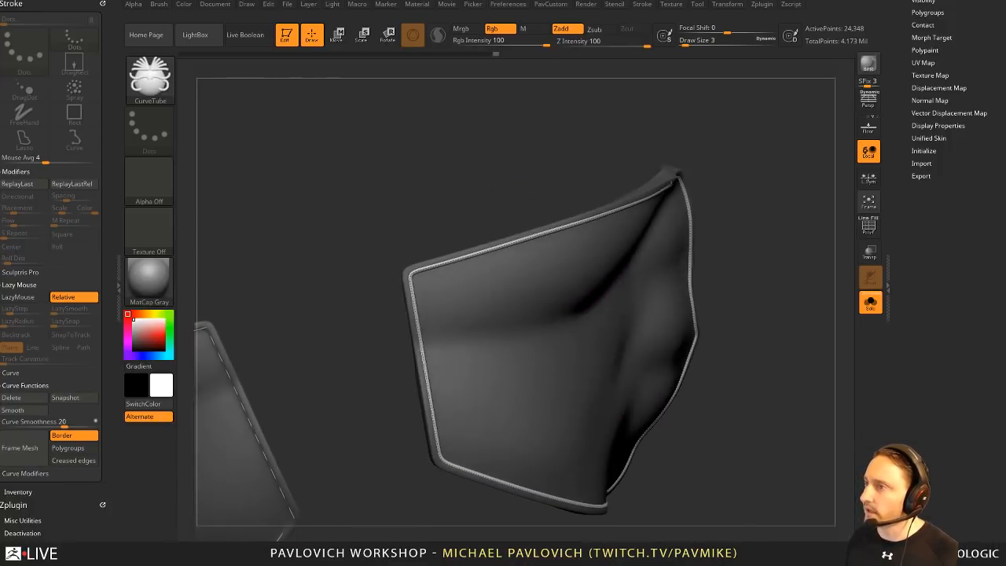
left_click(586, 335)
left_click_drag(727, 239, 759, 247, "alt")
key("ctrl+z")
Step: Split the masked panels away from the tube, mirror and weld the tube to the other side, and check its polyframe
key("3")
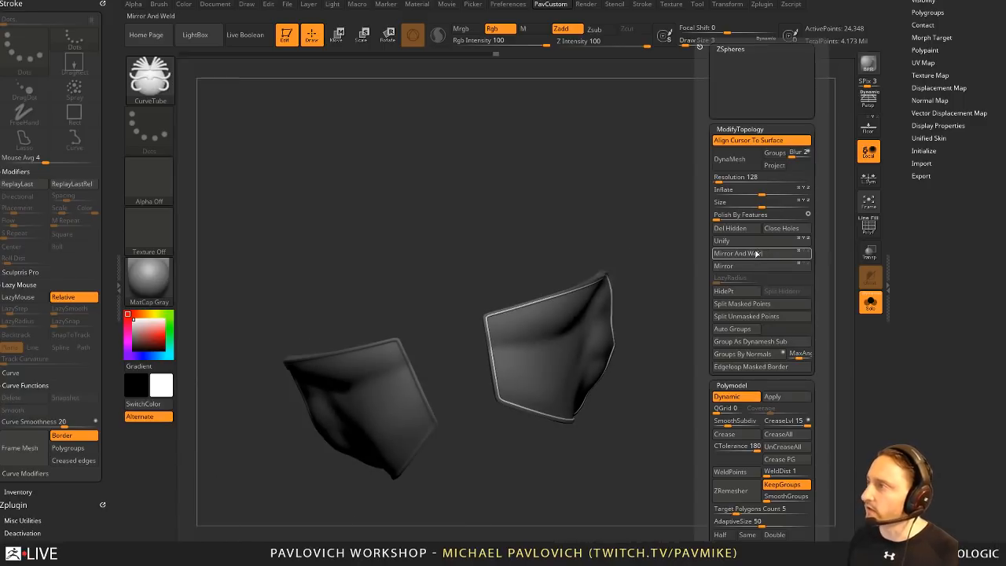
left_click(756, 304)
key("3")
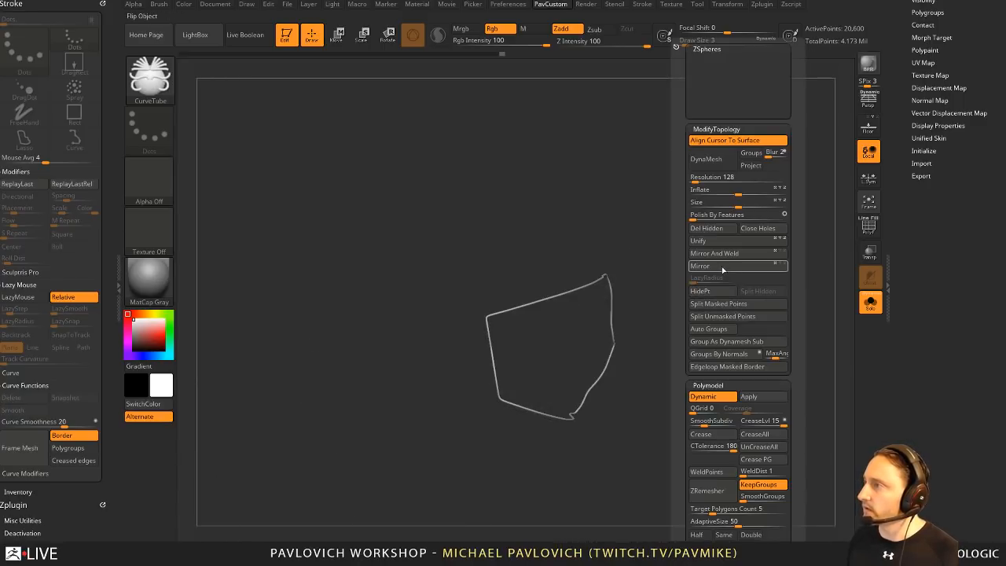
left_click(723, 268)
left_click(723, 253)
left_click(868, 233)
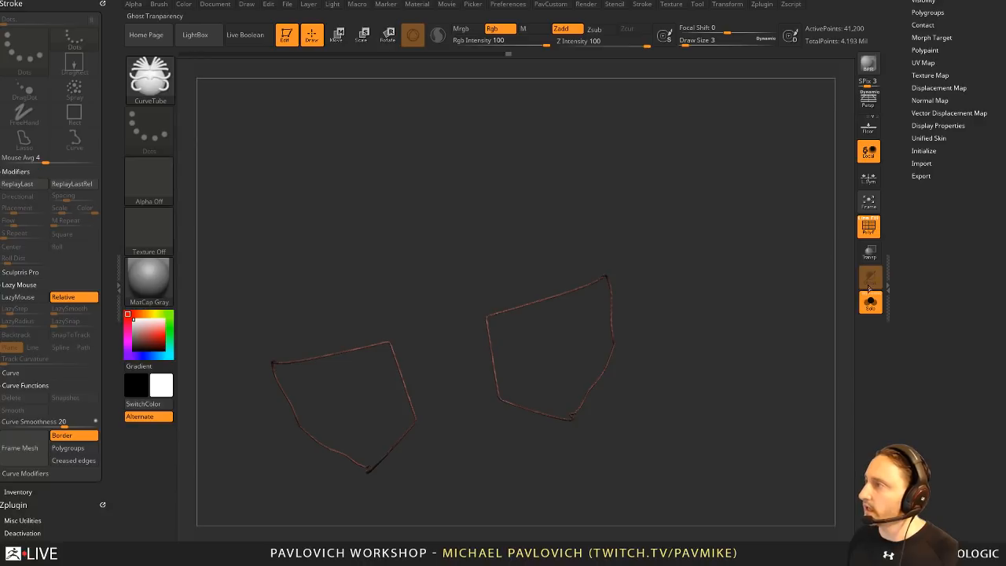
left_click(868, 232)
Step: Check the mirrored tubes against the whole character and delete their subtool
left_click(870, 305)
left_click_drag(701, 349, 652, 363)
left_click_drag(894, 218, 821, 400)
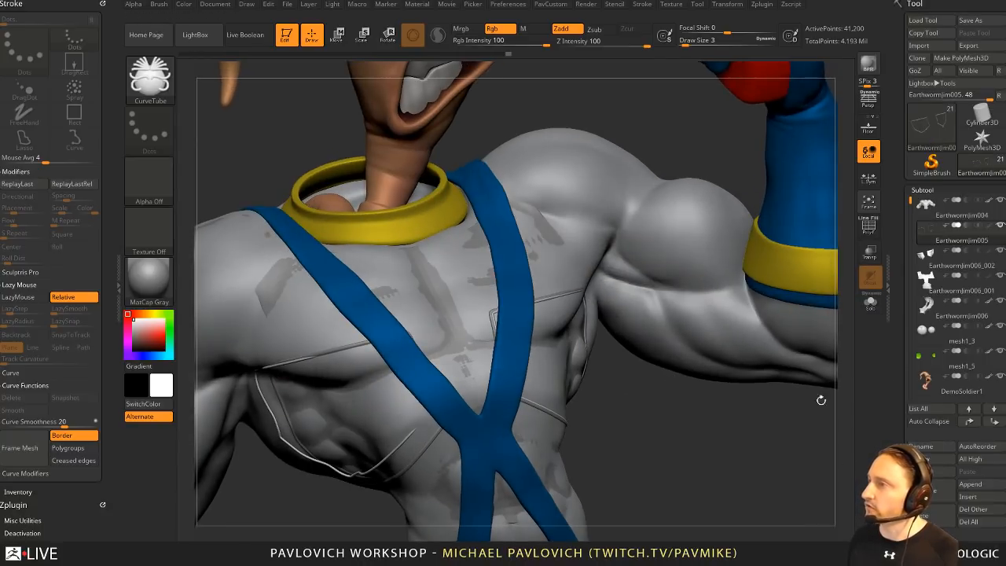
left_click(869, 303)
left_click_drag(786, 341, 777, 332, "shift")
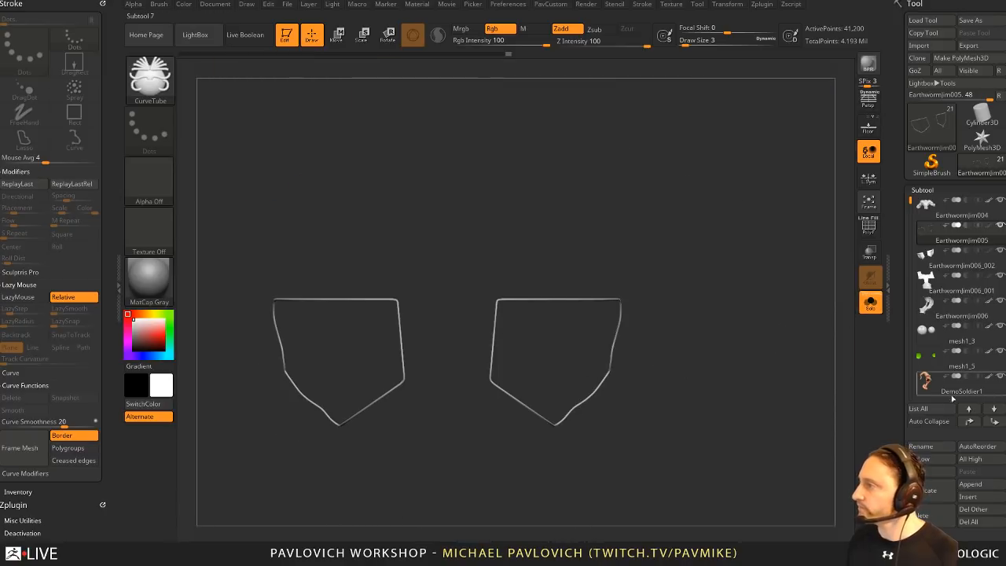
left_click(925, 516)
Step: Show the side panels' polyframe, isolate the purple outer-face polygroup and frame its border with curves again
left_click_drag(629, 308, 629, 359, "alt")
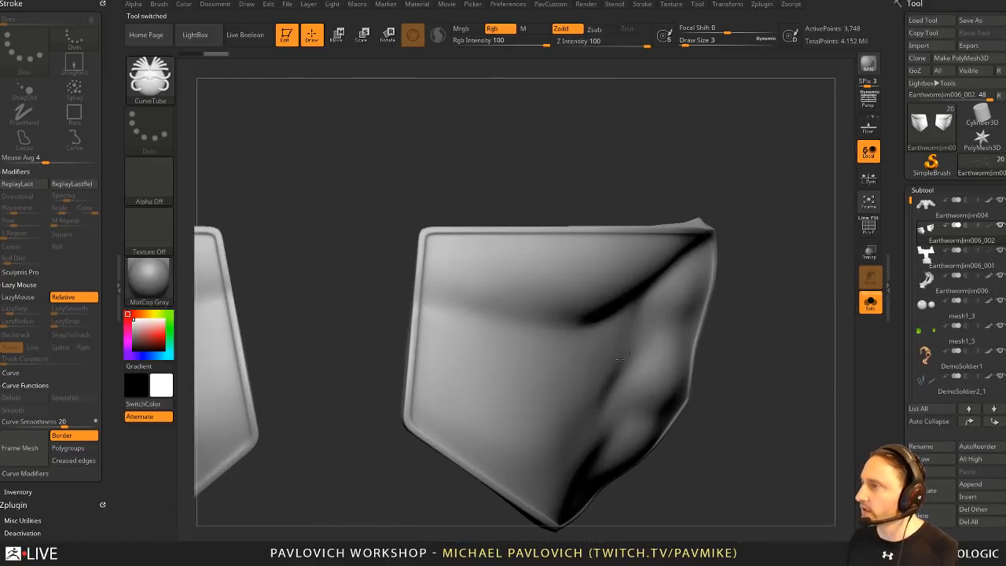
mouse_move(770, 296)
left_mouse_down()
mouse_move(795, 293)
mouse_move(769, 287)
left_mouse_up()
key("shift+f")
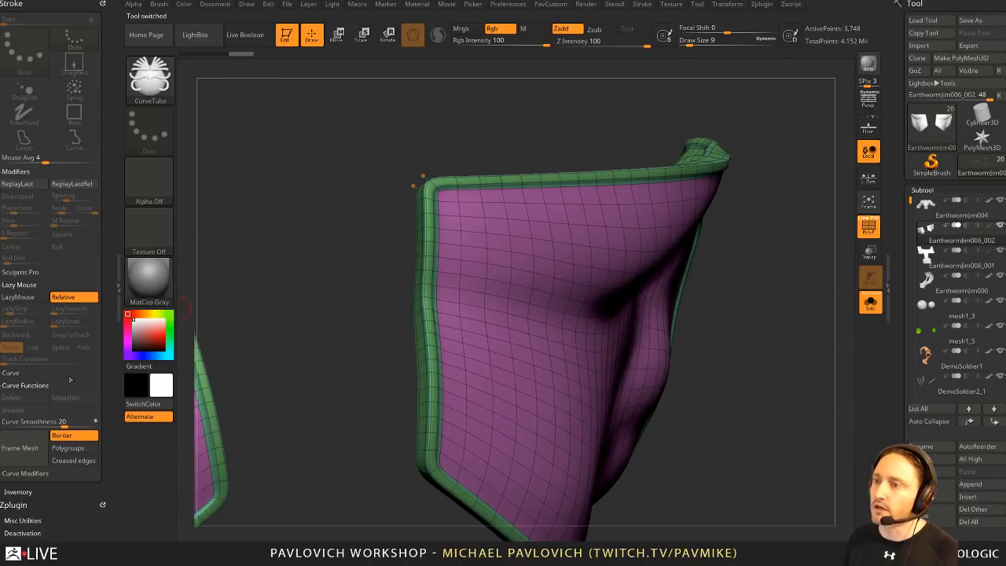
left_click(635, 255, "ctrl+shift")
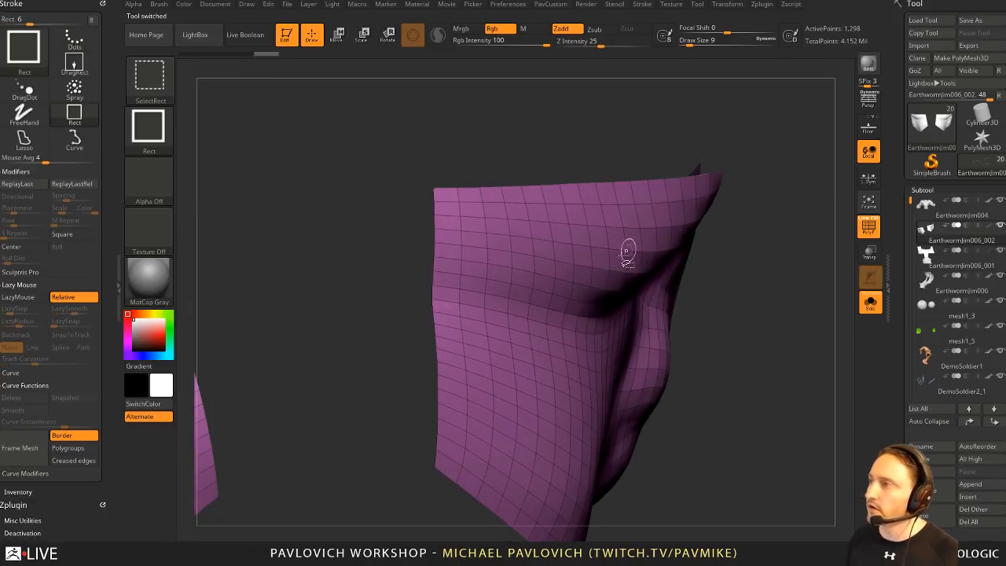
left_click(20, 447)
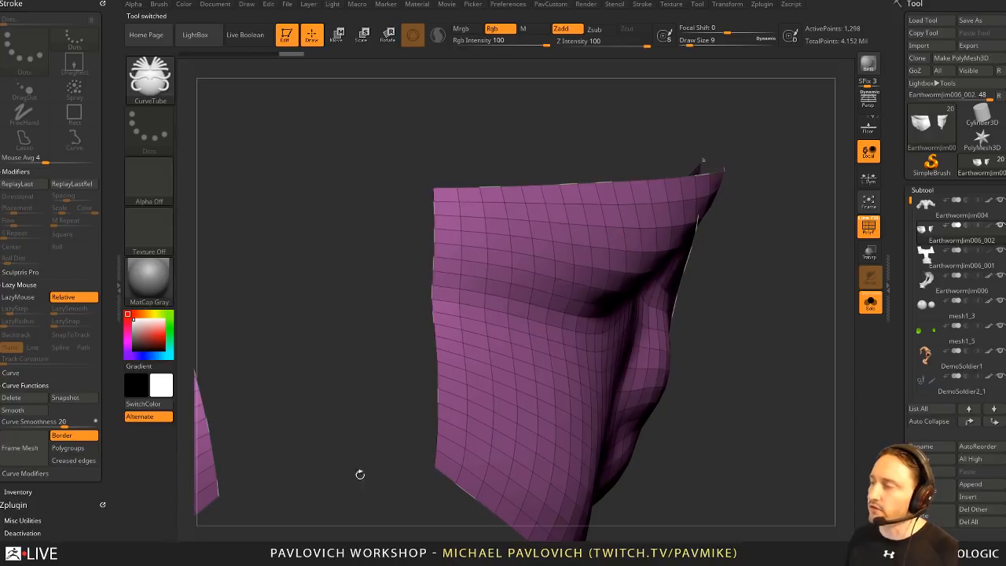
Step: Unhide the full mesh, set Draw Size to 4 and generate CurveTube trims along the border curves of both side panels
left_click_drag(822, 337, 786, 335)
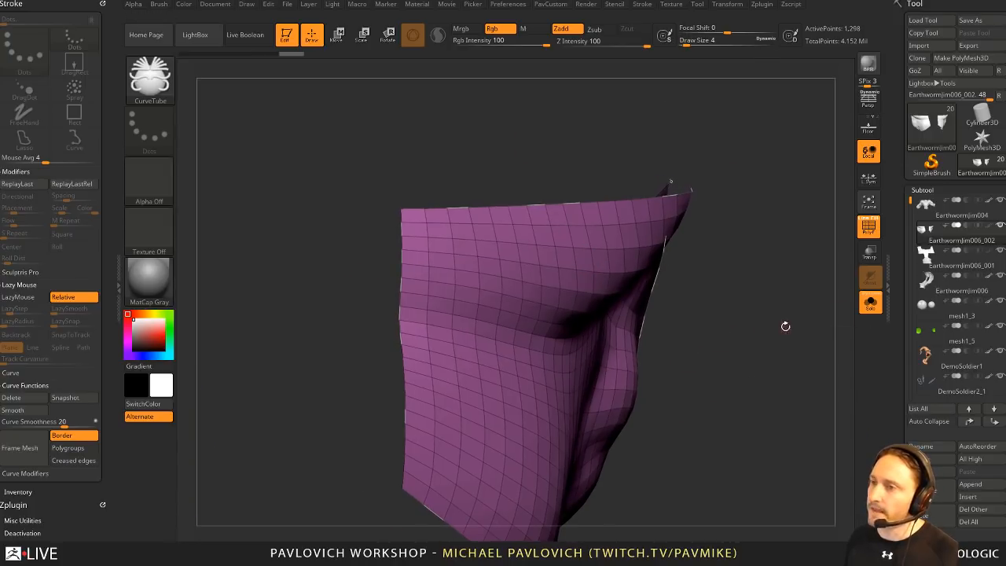
left_click(483, 194, "ctrl+shift")
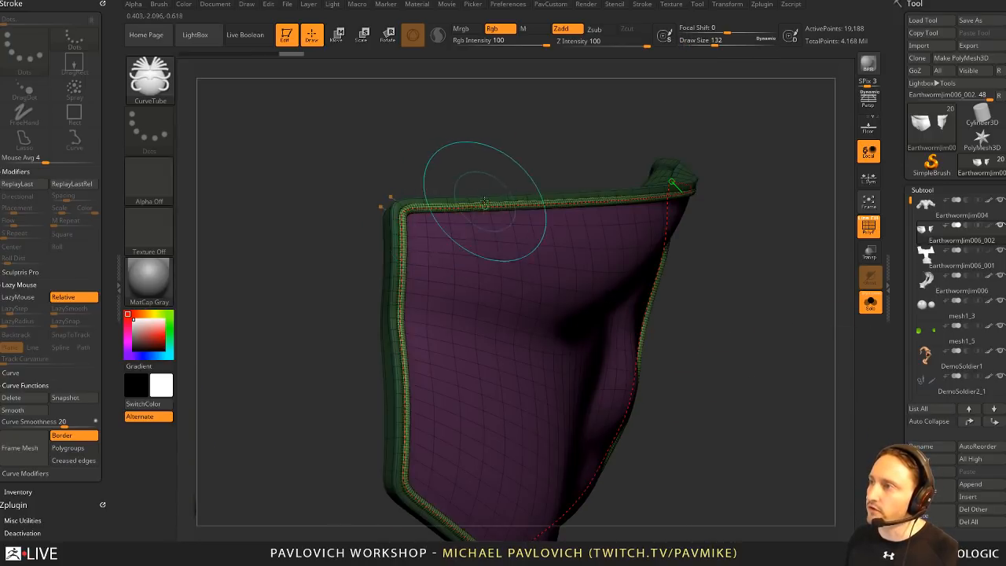
left_click_drag(806, 241, 597, 163)
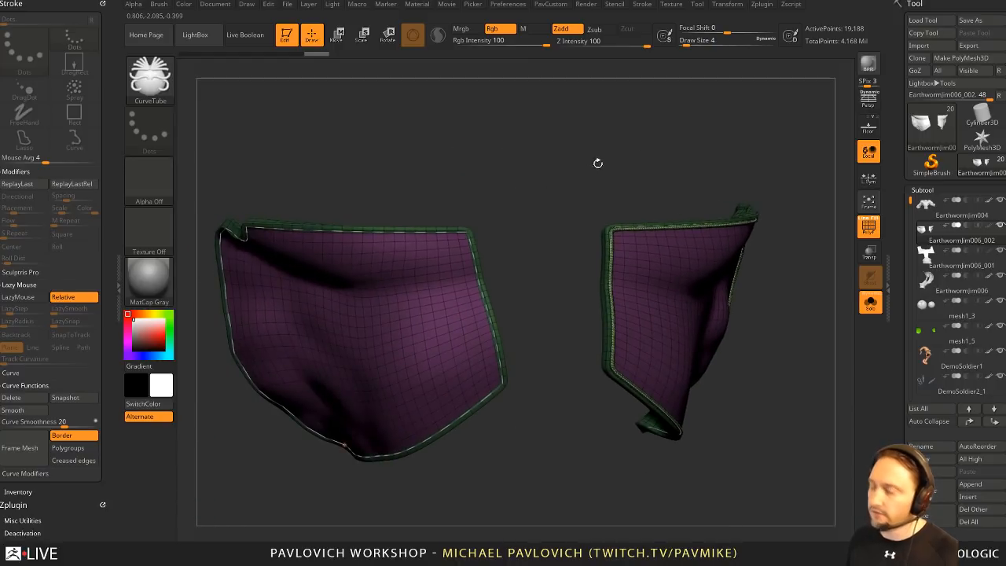
left_click(471, 267)
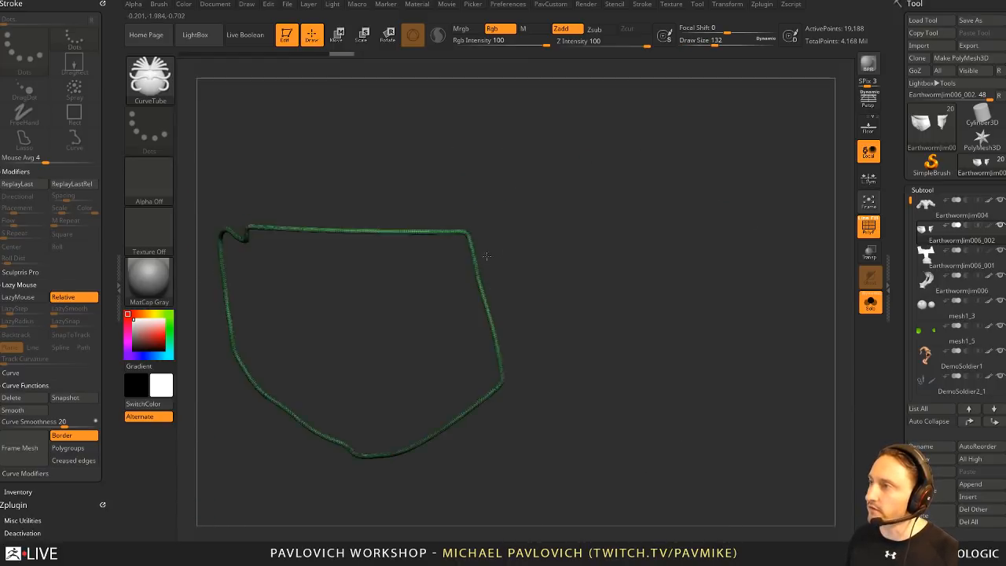
left_click(341, 326)
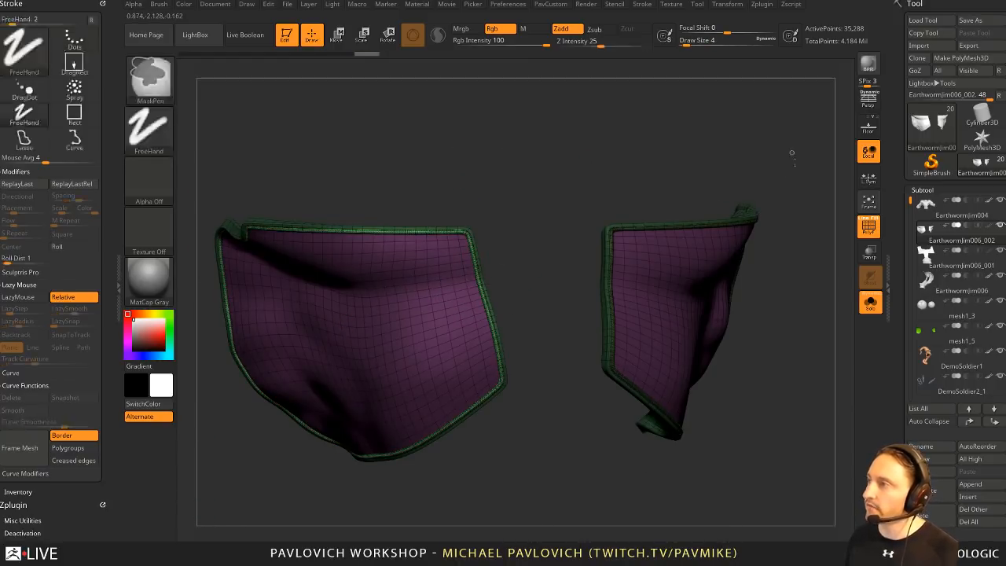
Step: Clear the mask, isolate the two border tubes and split the hidden side panels into a separate subtool
left_click_drag(790, 152, 763, 174, "ctrl")
left_click(478, 258)
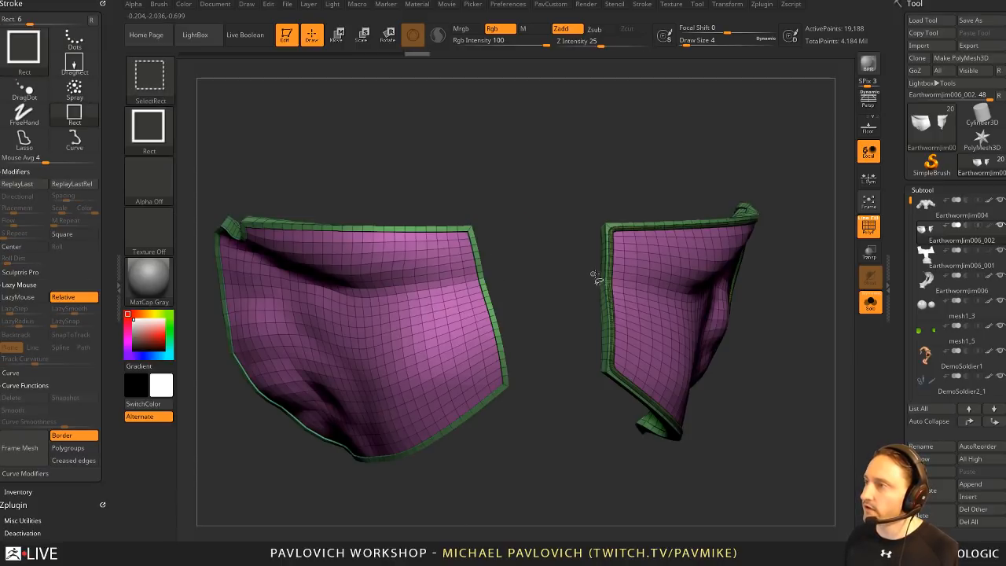
left_click_drag(774, 157, 795, 186, "ctrl+shift")
key("2")
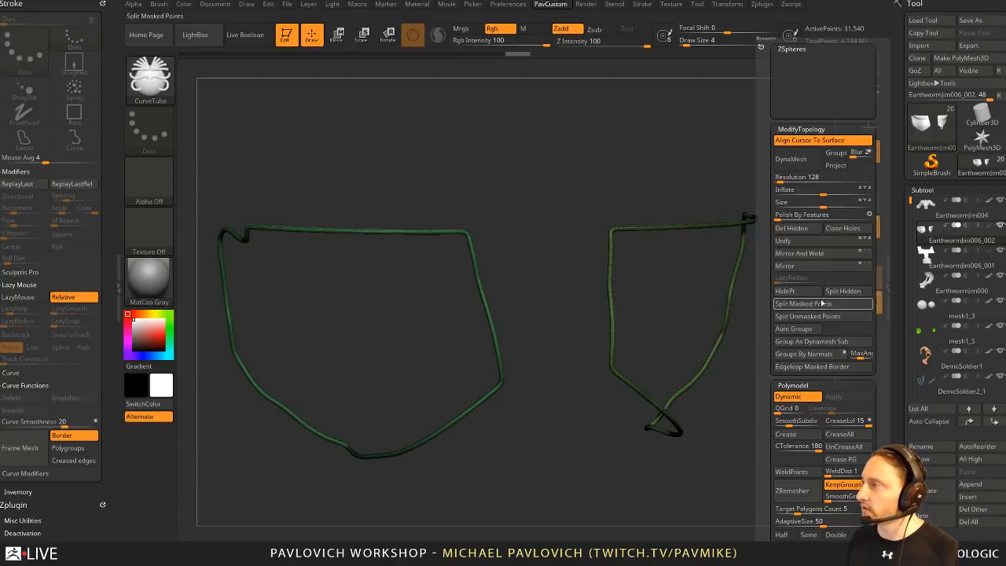
left_click(817, 316)
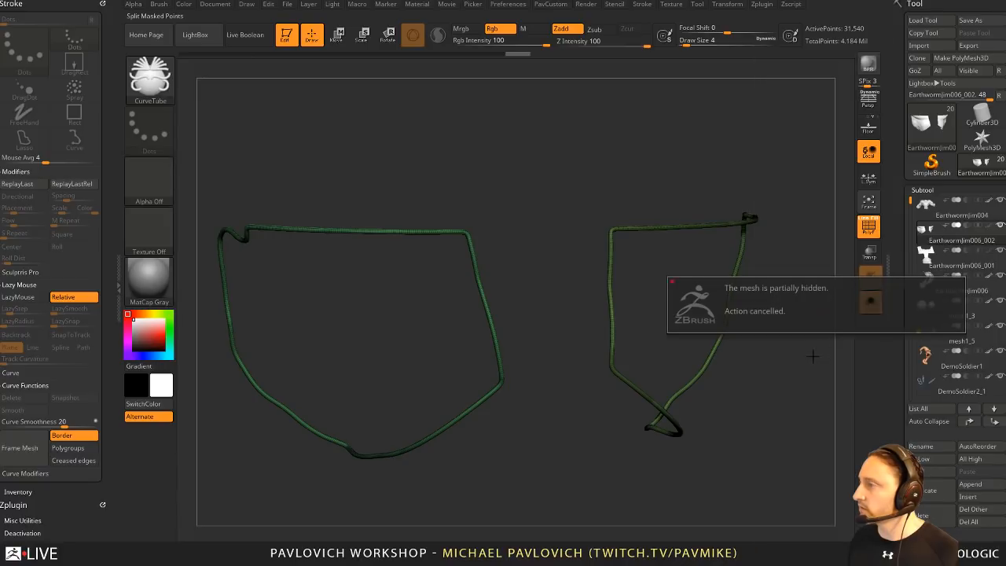
key("2")
left_click(801, 303)
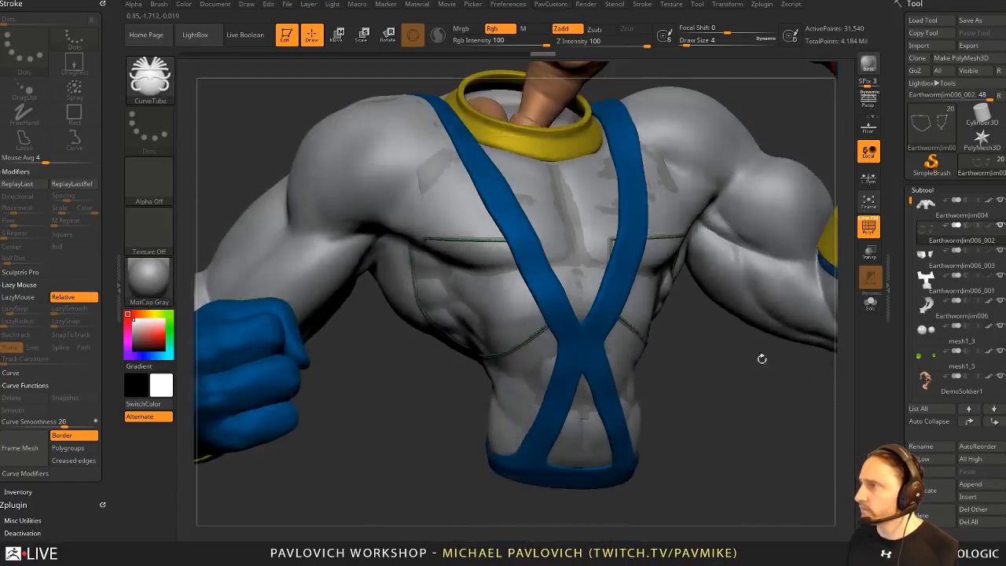
Step: Show the whole character and hide the muscular body subtool, leaving the vest pieces exposed
mouse_move(752, 395)
left_mouse_down()
mouse_move(743, 380)
mouse_move(746, 401)
left_mouse_up()
key("bracketright")
left_click(1000, 202)
left_click_drag(743, 355, 711, 357)
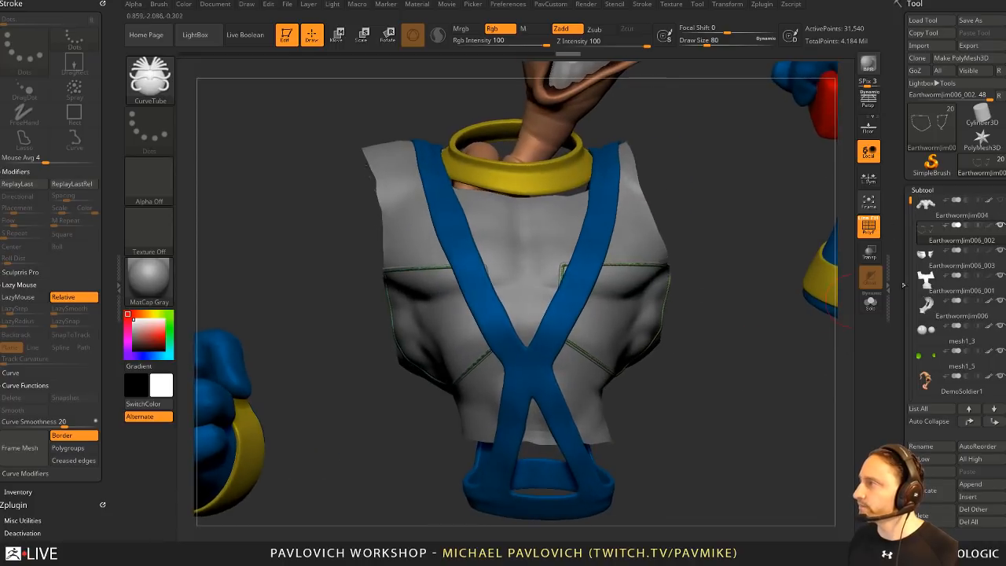
left_click(1001, 275)
left_click(1000, 276)
mouse_move(777, 351)
left_mouse_down()
mouse_move(723, 354)
mouse_move(764, 374)
left_mouse_up()
Step: Select the side-panel subtool, turn off the polyframe and inspect the vest on the character
key("s")
left_click(755, 379)
left_click(751, 363, "alt")
mouse_move(788, 458)
left_mouse_down()
mouse_move(830, 462)
mouse_move(750, 409)
mouse_move(752, 175)
mouse_move(725, 399)
mouse_move(747, 297)
left_mouse_up()
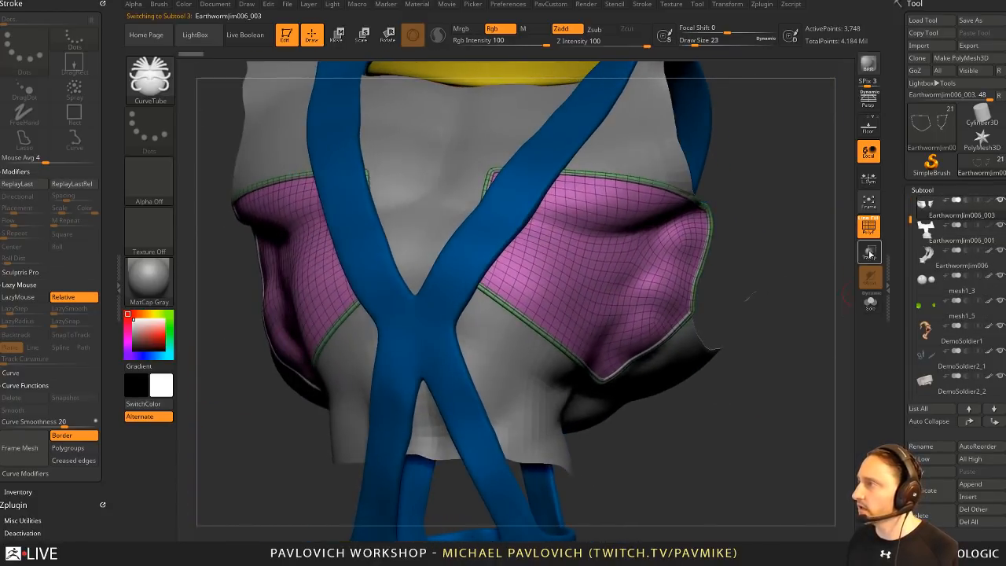
left_click(868, 228)
mouse_move(811, 293)
left_mouse_down()
mouse_move(748, 224)
mouse_move(742, 189)
mouse_move(816, 348)
mouse_move(757, 353)
mouse_move(718, 406)
mouse_move(729, 409)
left_mouse_up()
key("s")
left_click_drag(842, 360, 862, 352)
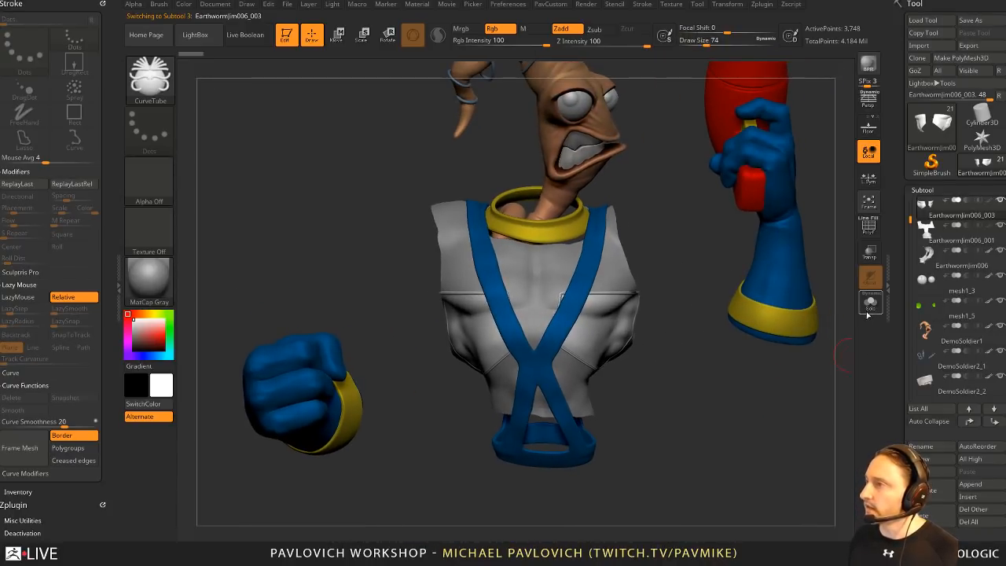
Step: Hide the blue strap subtool mesh1 and make DemoSoldier9 the active subtool
left_click(584, 280, "alt")
left_click(999, 201)
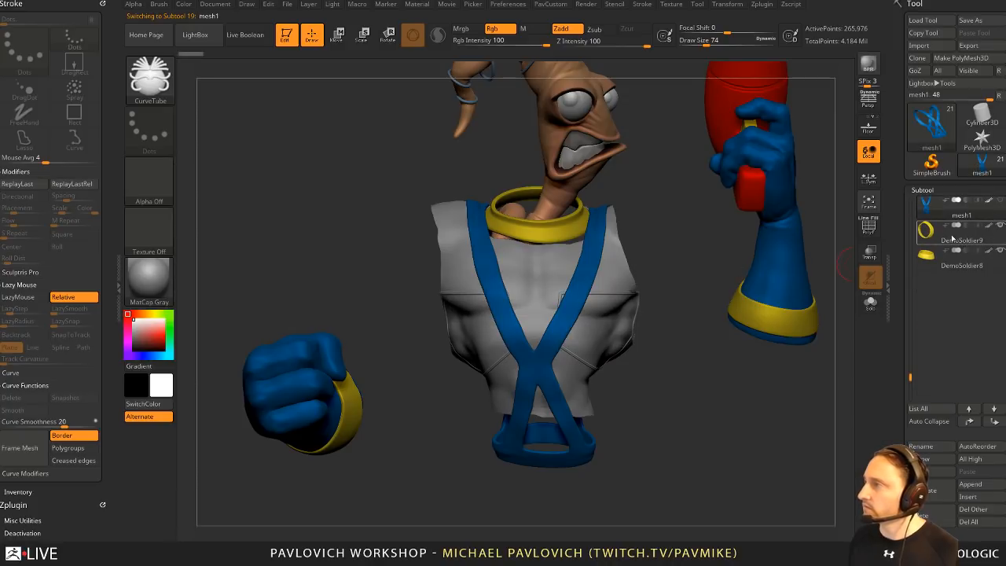
left_click(955, 238)
Step: Make the border-tube subtool along the side panel's edge active, with Draw Size at 16
left_click_drag(680, 375, 795, 444)
key("s")
left_click_drag(532, 350, 519, 350)
left_click(541, 296, "alt")
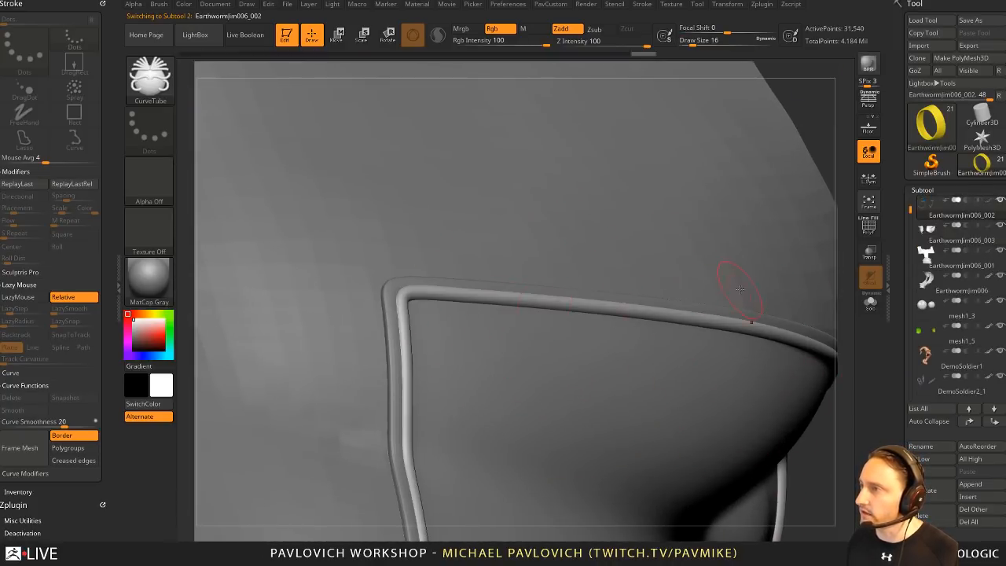
Step: Try inflating the border tubes, undo the inflation and frame the whole character
key("2")
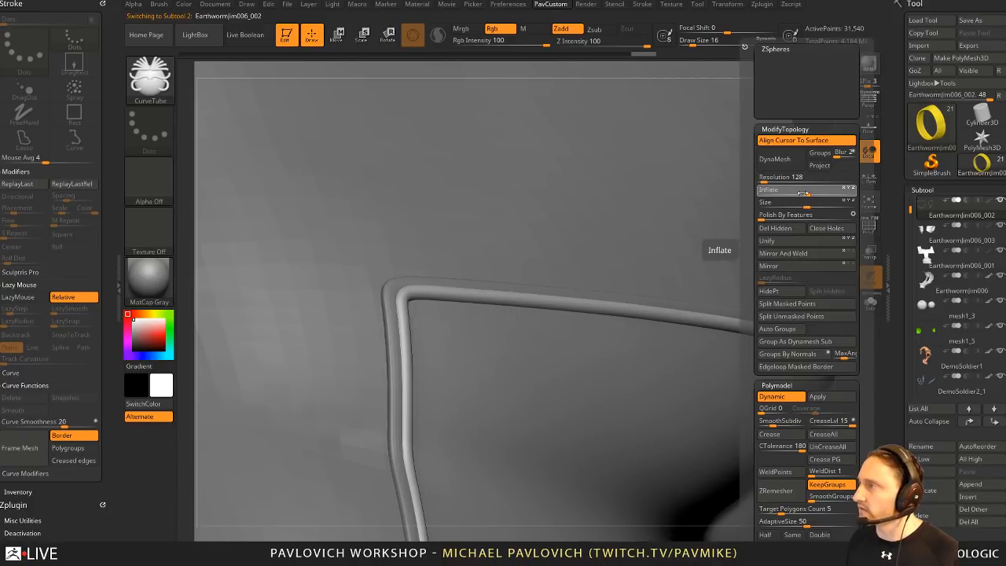
mouse_move(805, 191)
left_mouse_down()
mouse_move(793, 191)
mouse_move(805, 192)
left_mouse_up()
key("ctrl+z")
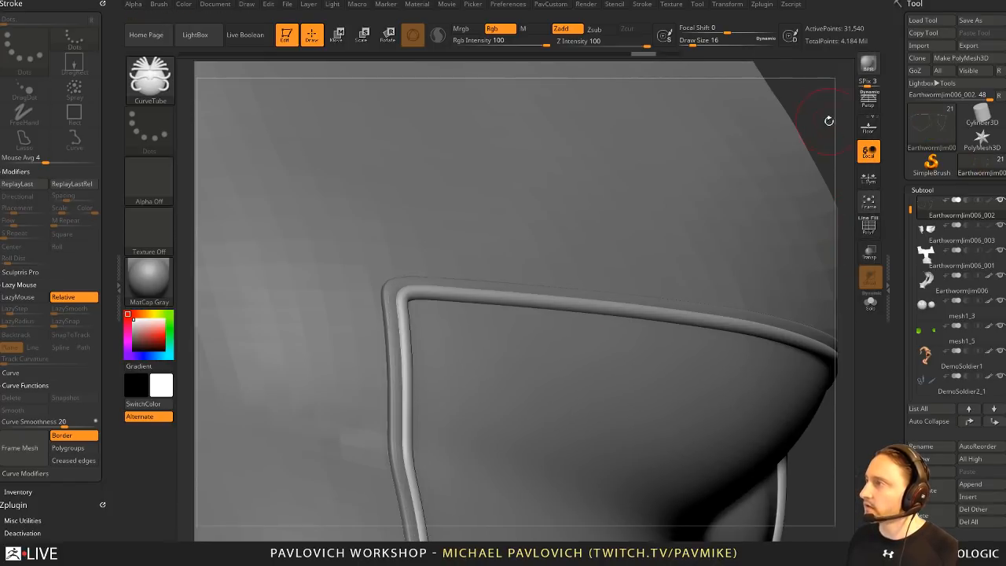
left_click_drag(829, 121, 607, 65)
key("f")
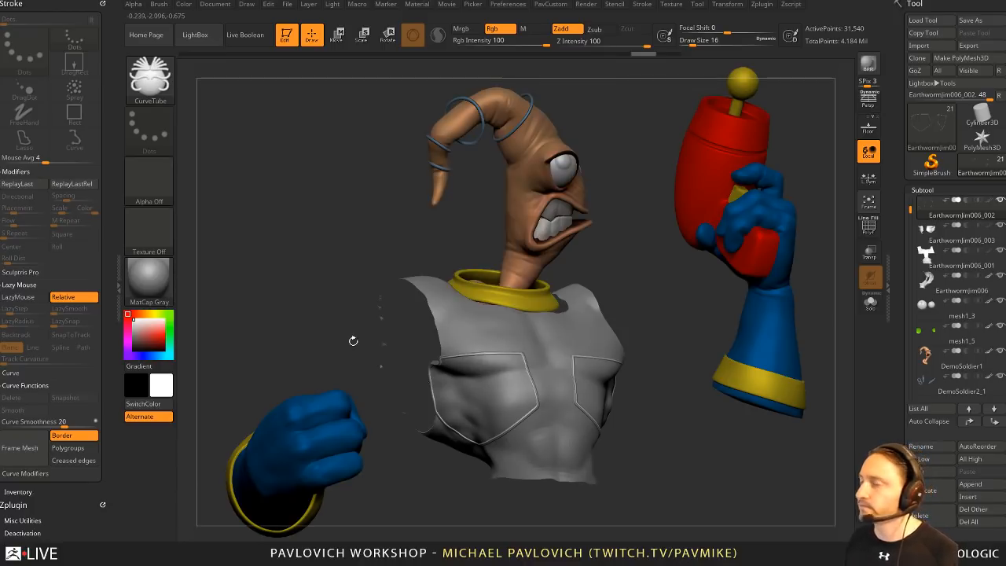
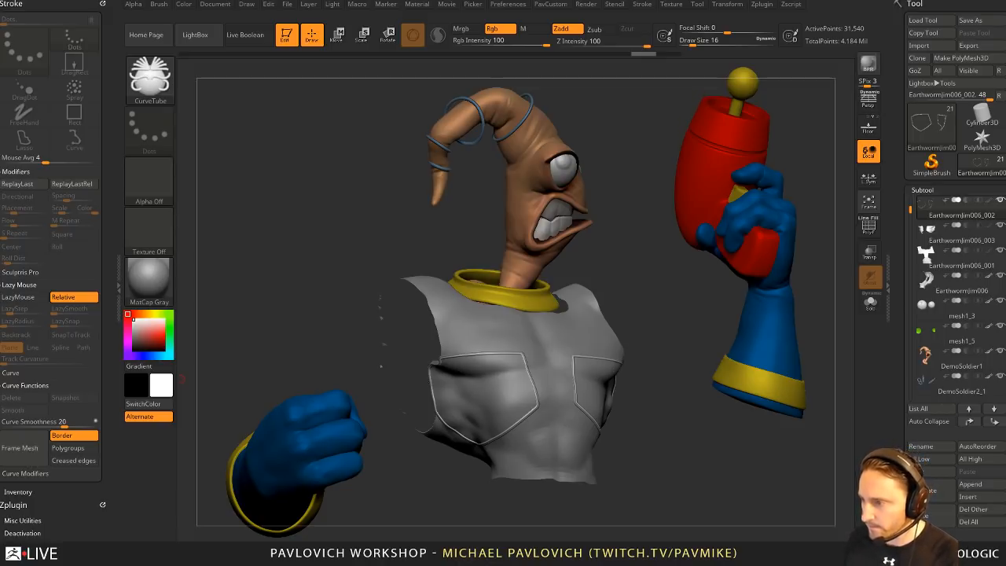
Step: Switch to the browser and view the YouTube channel's search results for "zsphere zremesh"
left_click_drag(4, 106, 519, 1)
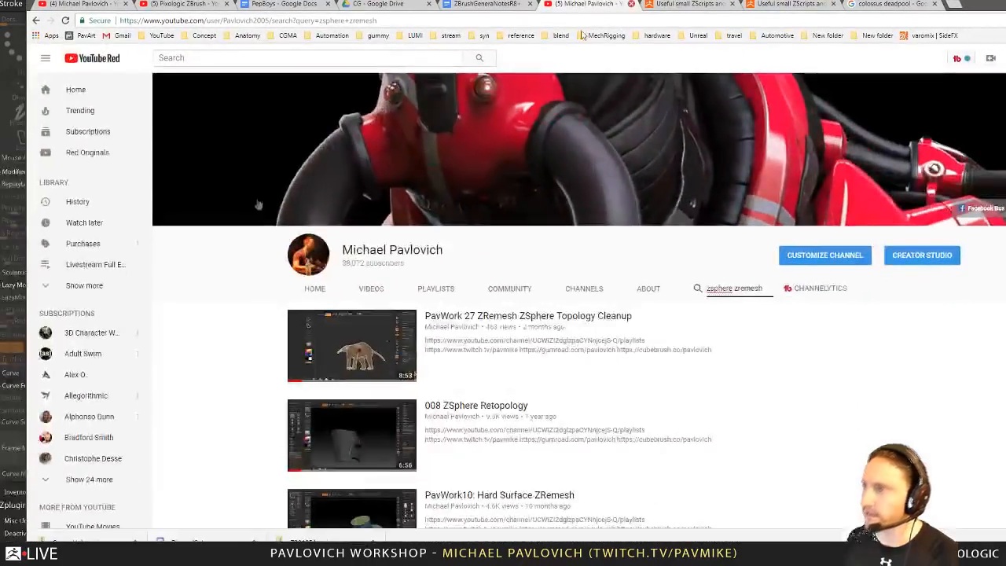
left_click(423, 22)
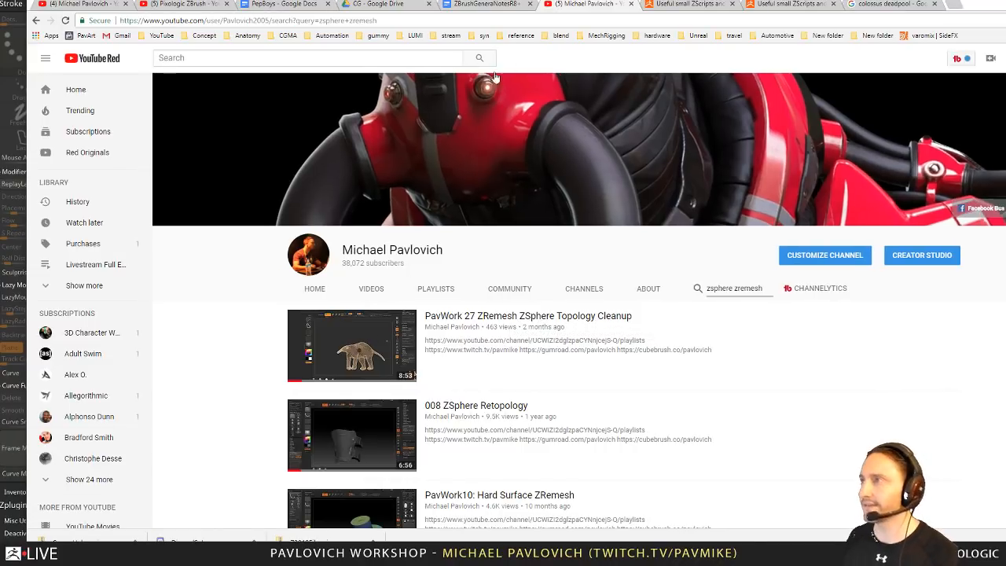
left_click_drag(568, 2, 691, 562)
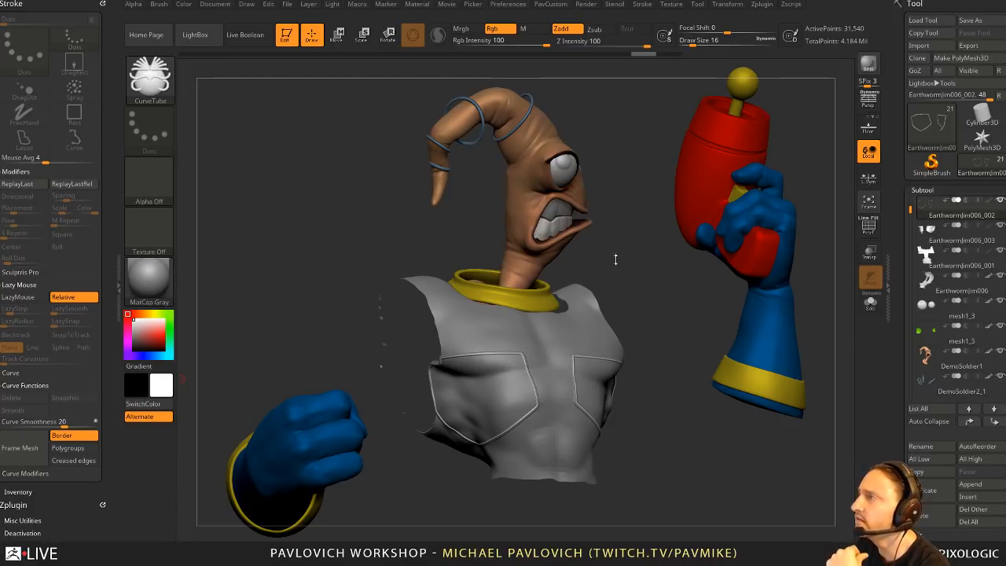
Step: Delete the vest subtools: the border tubes, the side panels and the centre panel EarthwormJim006_001
left_click_drag(648, 428, 719, 440)
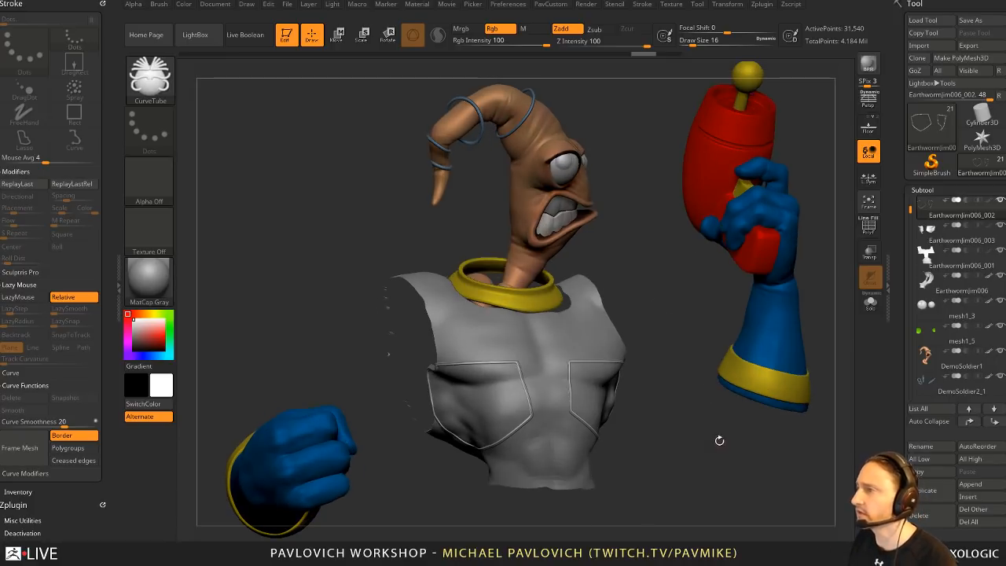
left_click(923, 515)
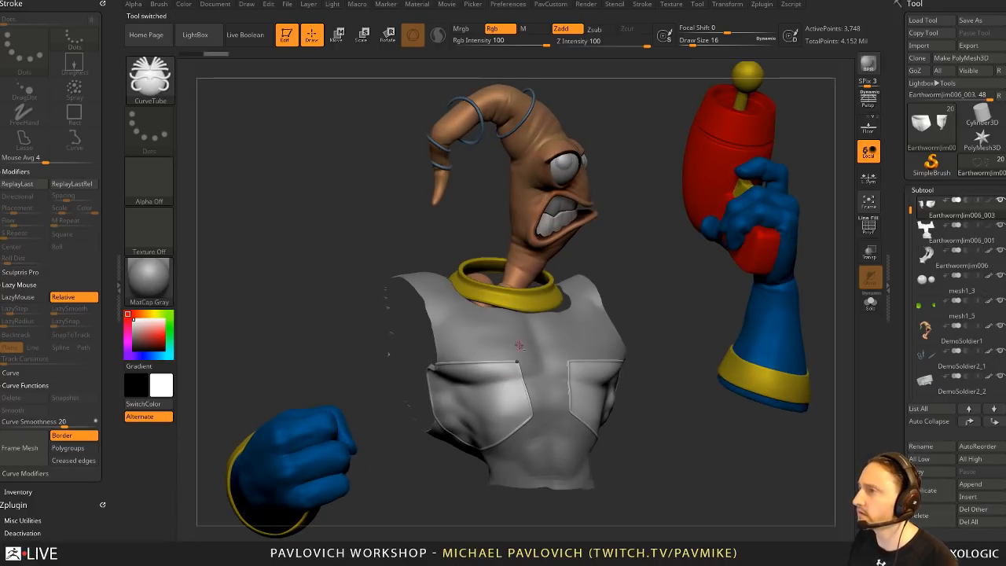
left_click(923, 514)
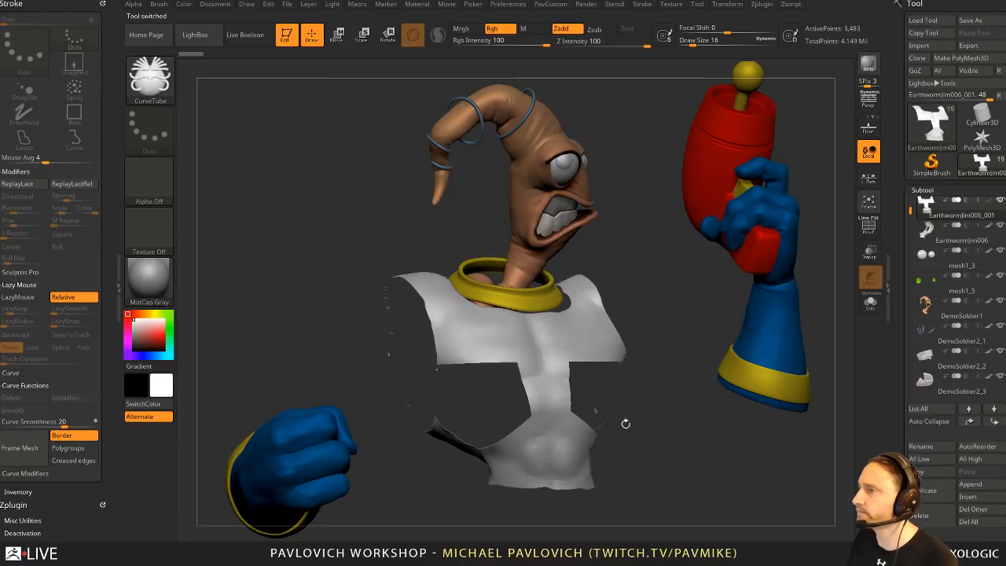
left_click(927, 517)
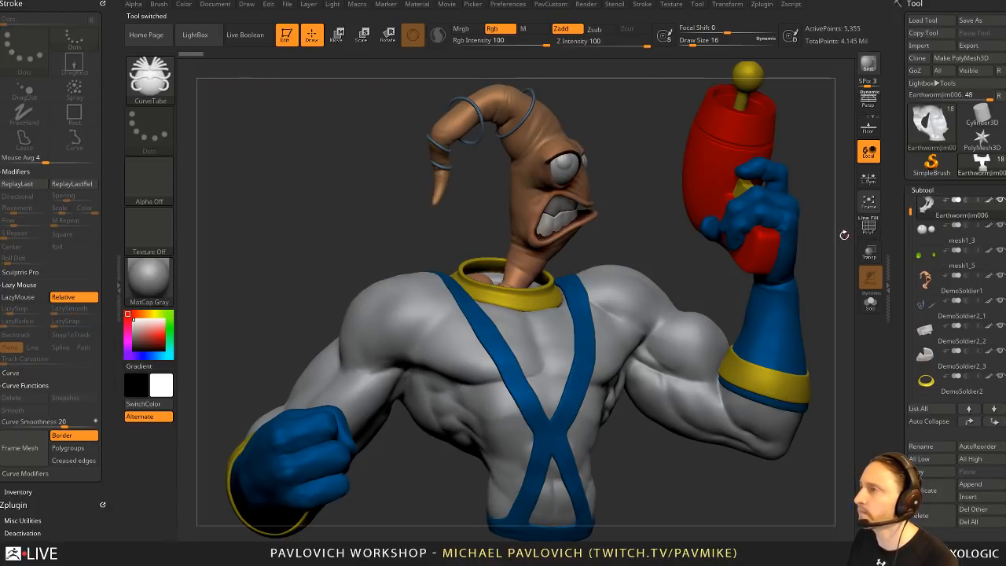
Step: Delete the body copy subtool EarthwormJim006, keeping the detailed body EarthwormJim004
left_click_drag(843, 234, 645, 244)
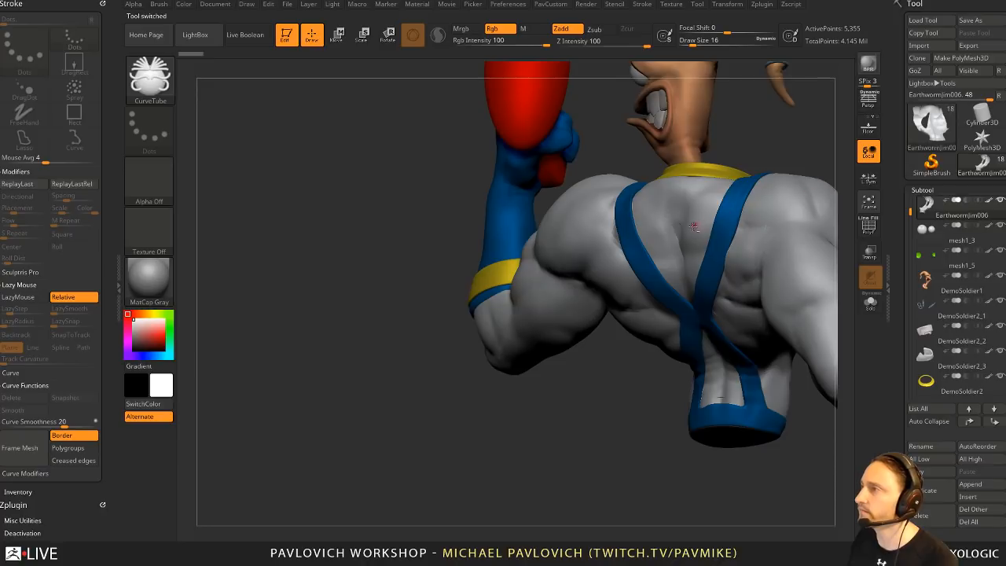
left_click(676, 230, "alt")
left_click_drag(759, 119, 759, 178)
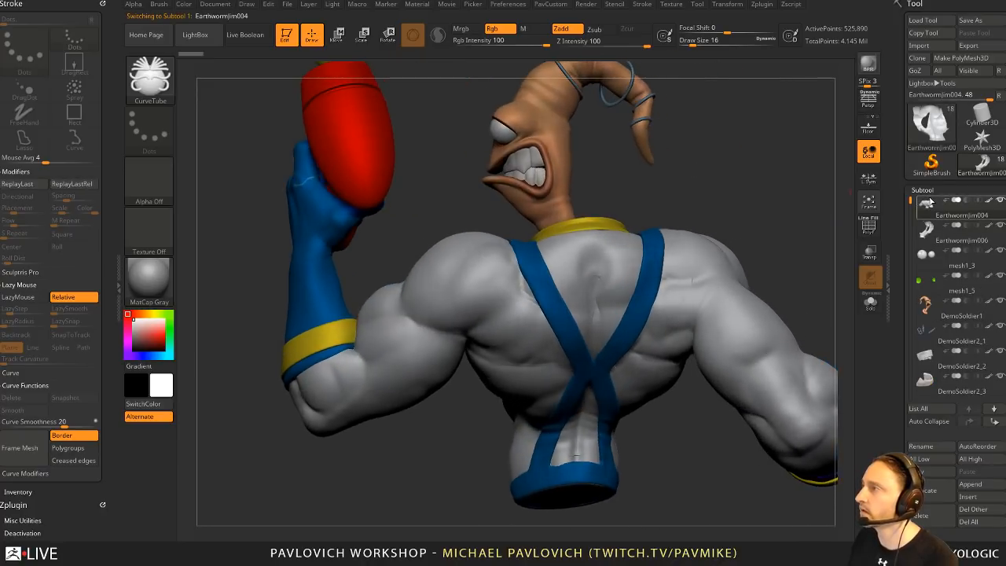
left_click(961, 236)
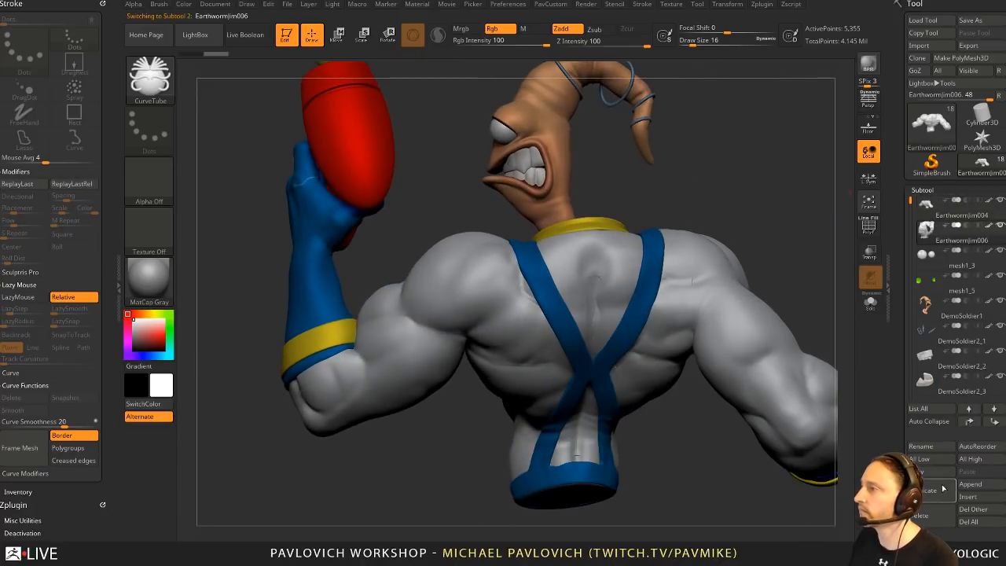
left_click(929, 516)
left_click_drag(763, 251, 847, 380)
Step: Make the body subtool EarthwormJim004 active and display its polyframe
left_click(703, 180, "alt")
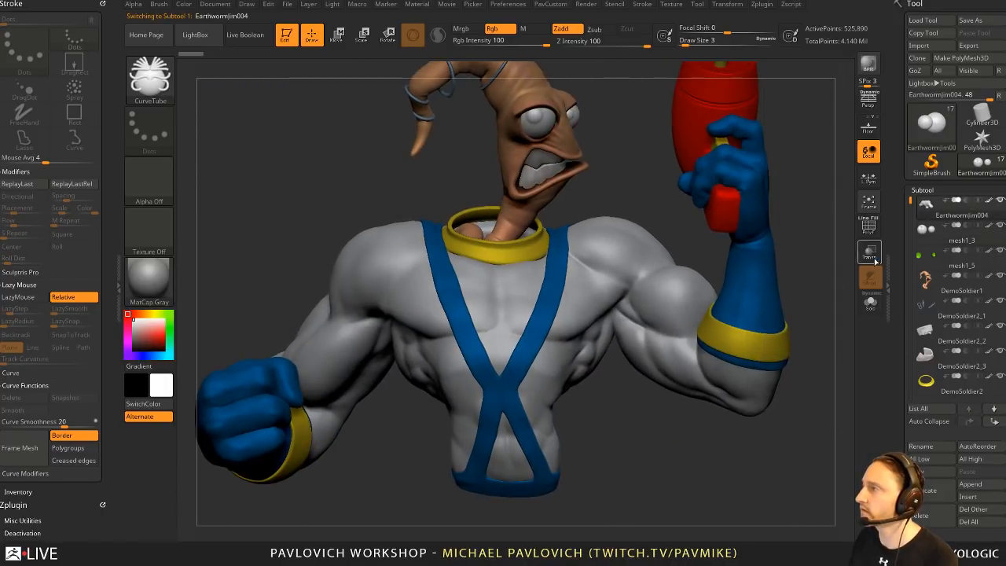
left_click(868, 226)
left_click_drag(628, 177, 624, 220, "alt")
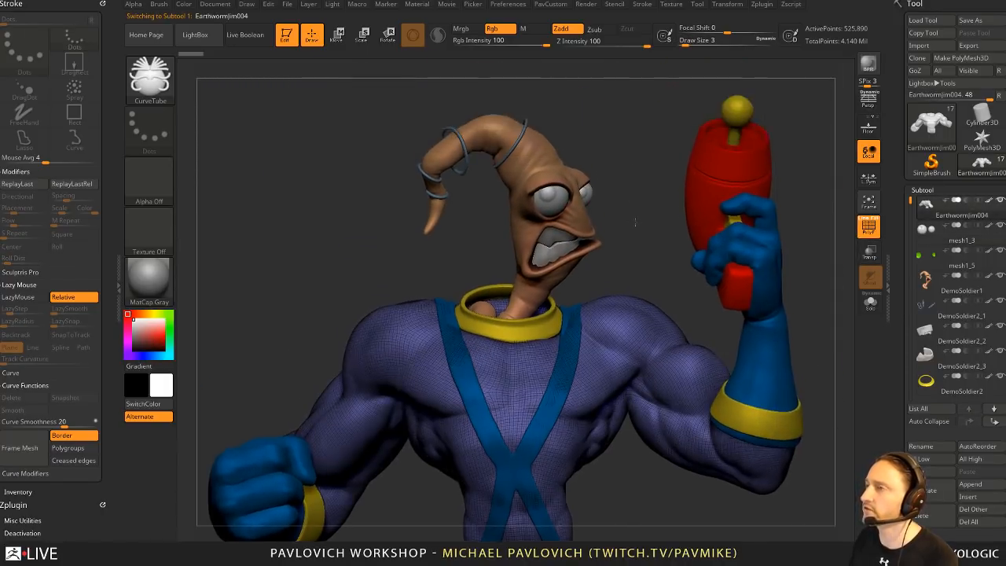
Step: Clone the worm head subtool DemoSoldier1 as a separate tool and load the clone on its own
left_click(561, 168, "alt")
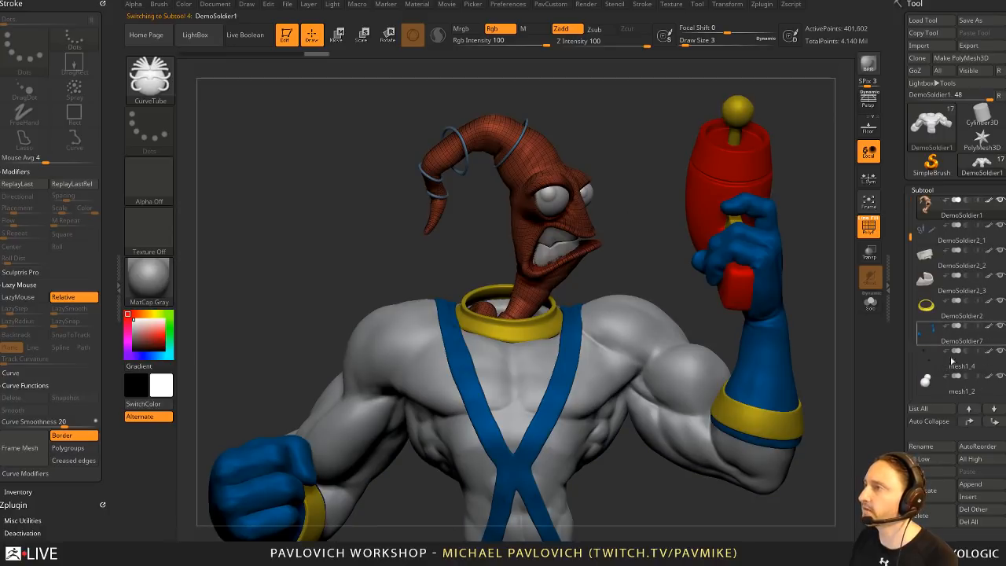
left_click(929, 61)
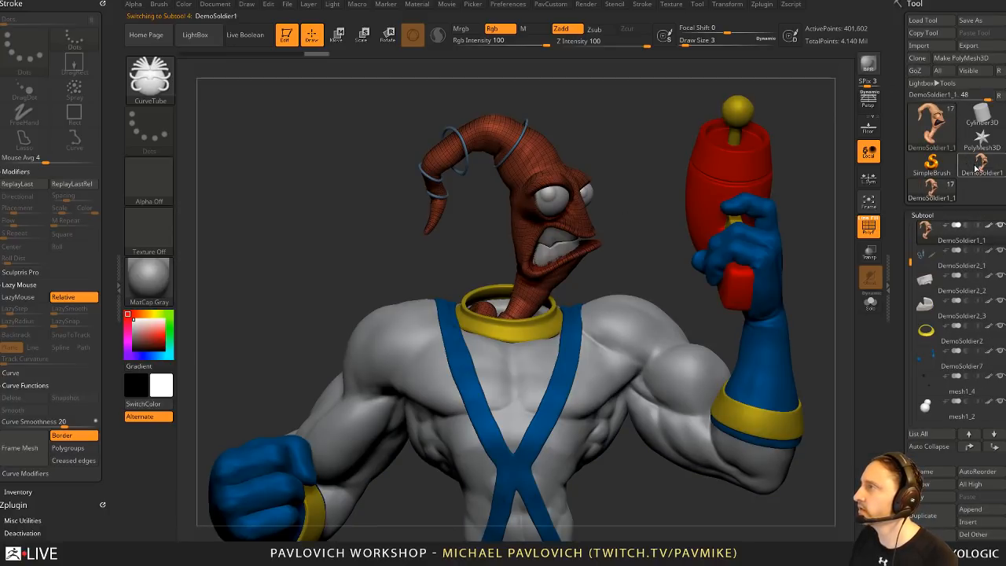
key("2")
left_click_drag(639, 183, 620, 414, "alt")
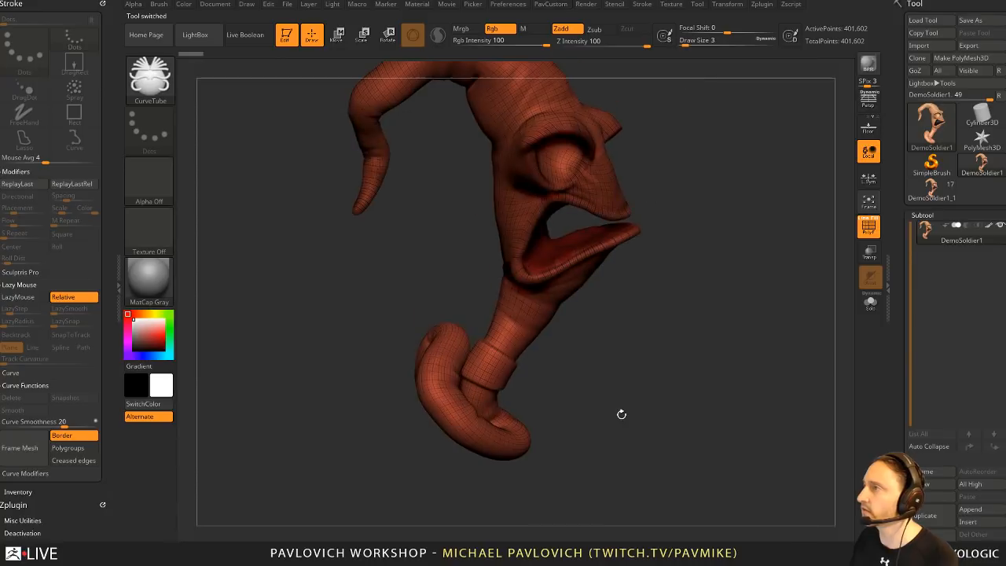
Step: Inspect the cloned head's coiled lower body with and without polyframe and delete its lower subdivision levels
left_click_drag(735, 261, 685, 271)
left_click(867, 229)
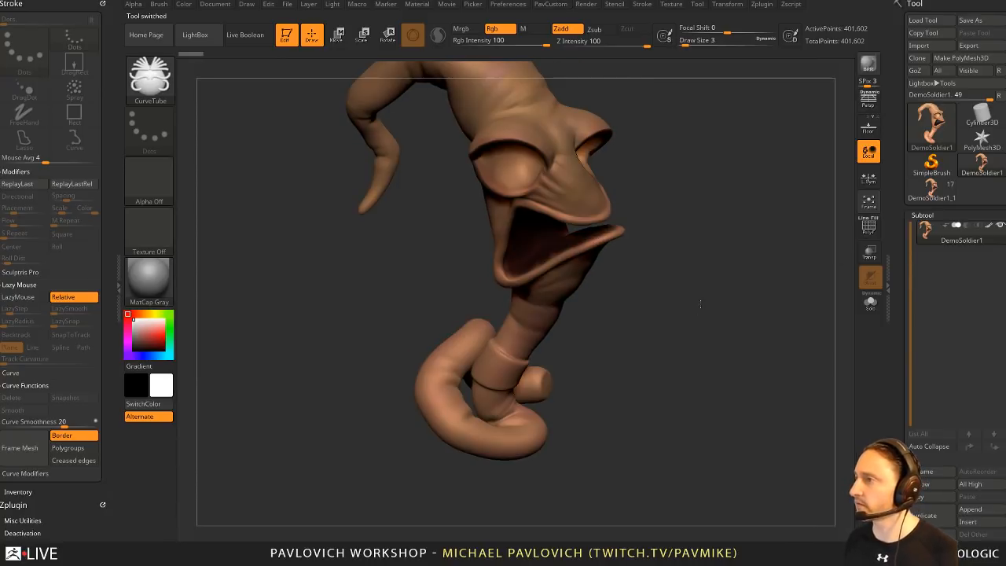
left_click_drag(711, 377, 712, 317, "alt")
left_click_drag(728, 252, 724, 333, "alt")
left_click(868, 228)
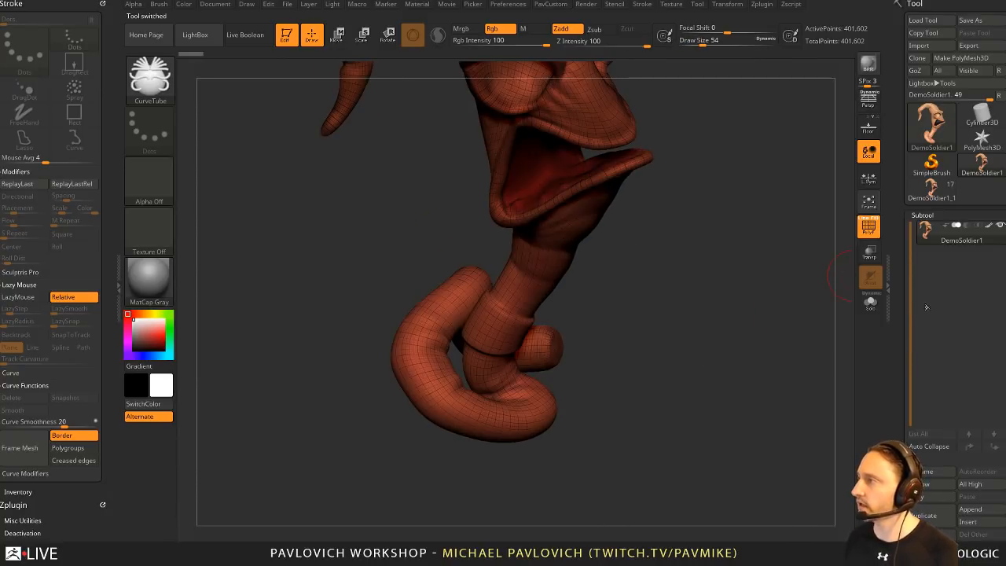
mouse_move(901, 333)
left_mouse_down()
mouse_move(891, 211)
mouse_move(892, 221)
left_mouse_up()
left_click(931, 249)
left_click_drag(785, 285, 772, 319)
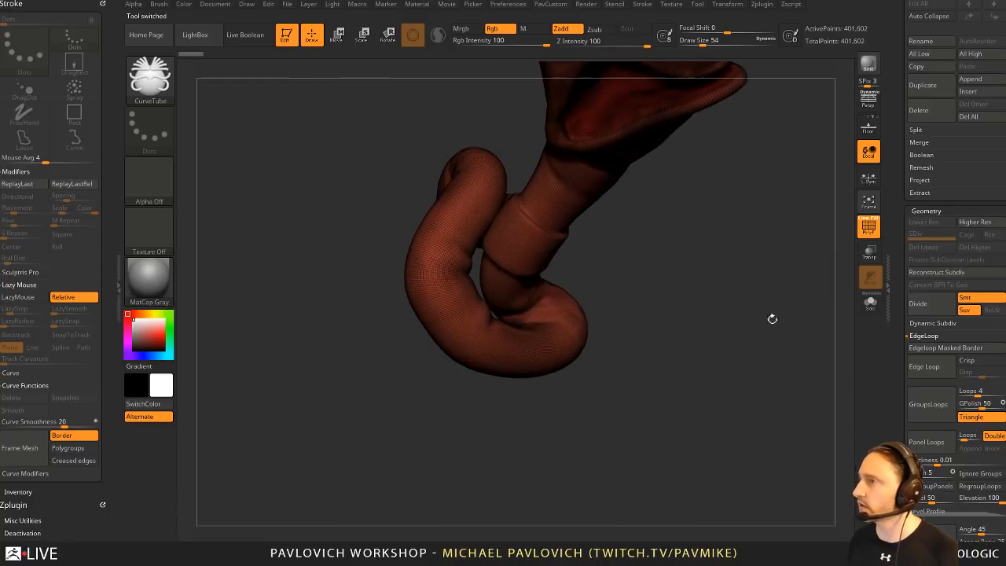
Step: Select the Standard brush and turn on Sculptris Pro for the cloned head
left_click_drag(504, 235, 497, 218, "shift")
right_click_drag(577, 120, 532, 179, "alt")
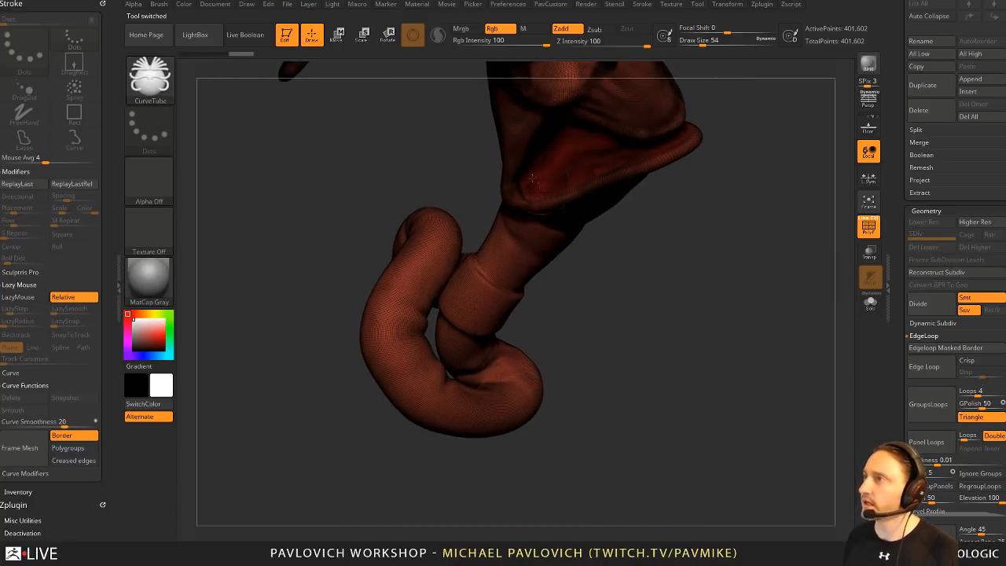
key("b")
key("s")
key("t")
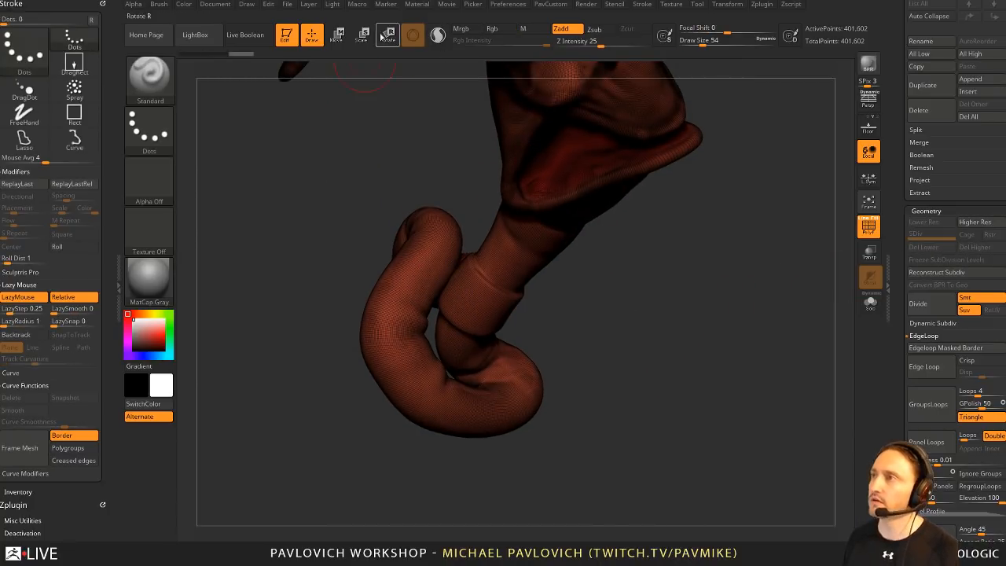
left_click(437, 35)
Step: Smooth the area where the coiled body meets the neck, then add a Standard brush stroke there and undo it
right_click_drag(577, 188, 595, 205)
right_click_drag(595, 206, 604, 275, "ctrl")
mouse_move(453, 288)
left_mouse_down("shift")
mouse_move(448, 256)
mouse_move(457, 287)
left_mouse_up("shift")
right_click_drag(604, 310, 642, 308)
left_click_drag(464, 295, 450, 287)
right_click_drag(622, 320, 572, 320)
key("ctrl+z")
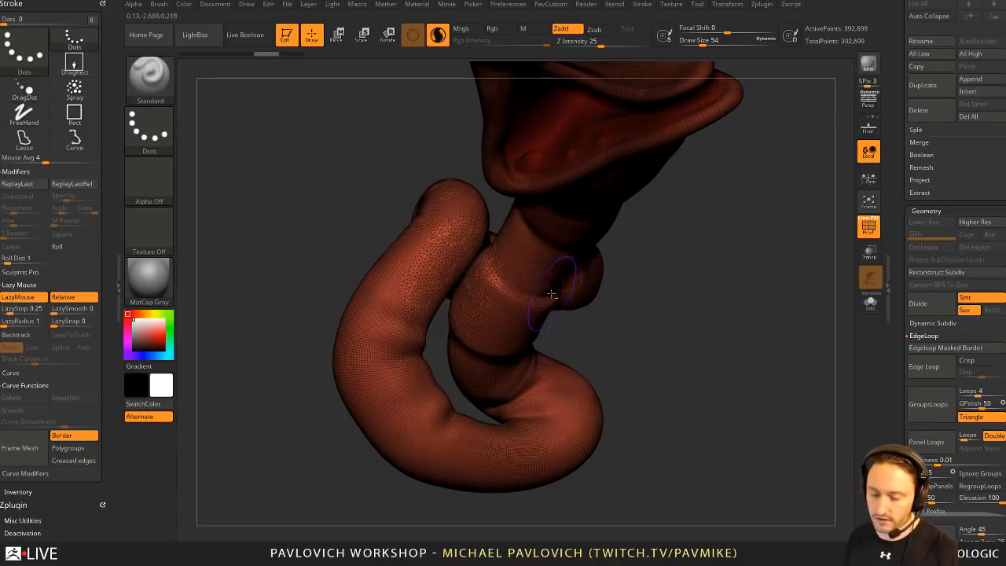
Step: Select the Inflat brush, smooth the contact area between coil and neck, and DynaMesh the cloned head
key("b")
key("i")
key("n")
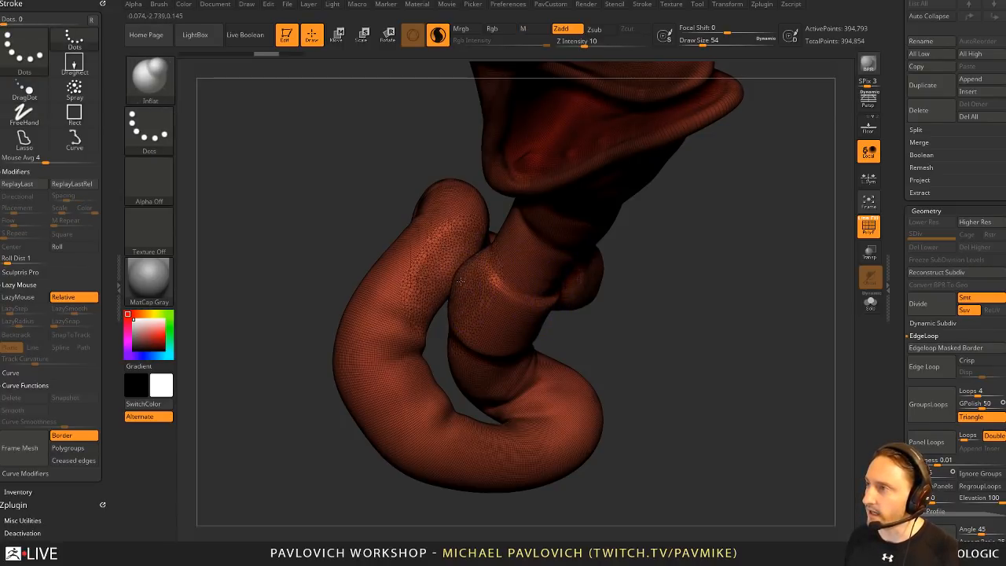
mouse_move(465, 271)
left_mouse_down("shift")
mouse_move(439, 263)
mouse_move(436, 239)
mouse_move(413, 263)
left_mouse_up("shift")
right_click_drag(675, 330, 693, 290)
key("2")
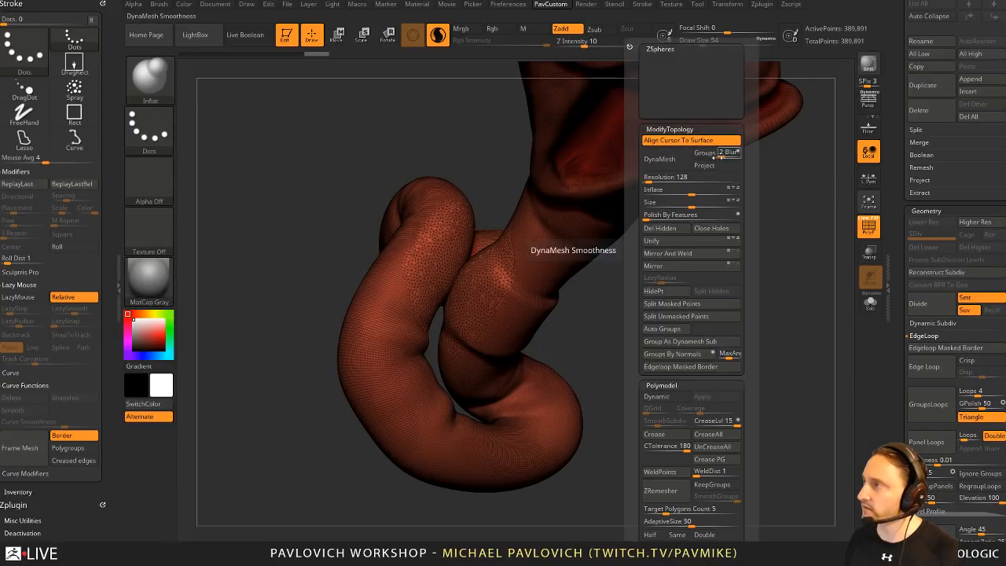
left_click(667, 158)
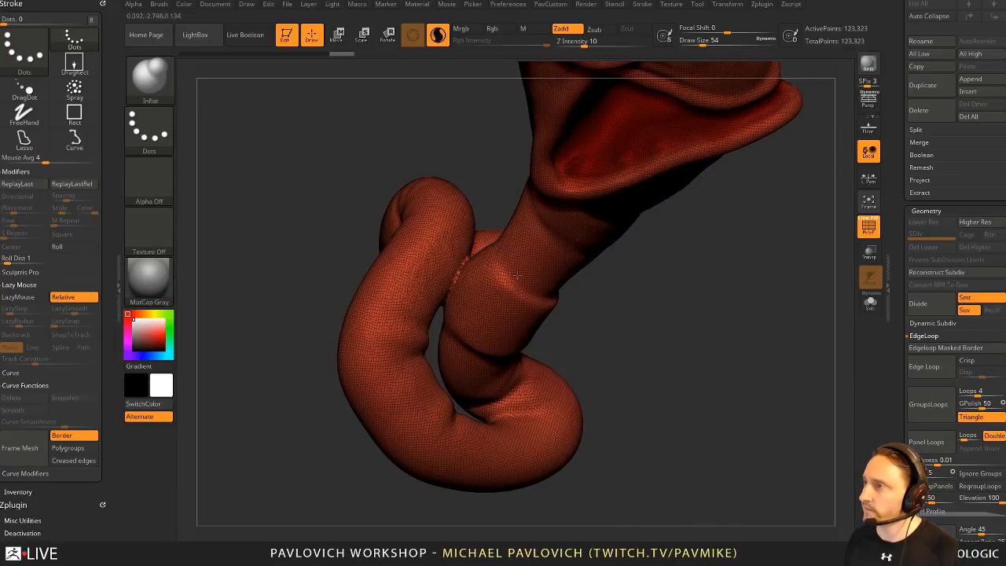
Step: Smooth the fused surface between the coil and the neck with Draw Size 27
mouse_move(692, 344)
right_mouse_down()
mouse_move(681, 296)
mouse_move(664, 307)
right_mouse_up()
right_click_drag(664, 307, 664, 334, "ctrl")
mouse_move(463, 279)
left_mouse_down("shift")
mouse_move(450, 306)
mouse_move(451, 255)
mouse_move(436, 287)
mouse_move(490, 288)
left_mouse_up("shift")
key("s")
mouse_move(452, 263)
left_mouse_down("shift")
mouse_move(440, 295)
mouse_move(434, 247)
left_mouse_up("shift")
mouse_move(731, 308)
right_mouse_down()
mouse_move(667, 320)
mouse_move(586, 303)
mouse_move(621, 271)
right_mouse_up()
left_click_drag(456, 265, 449, 308, "shift")
mouse_move(570, 224)
right_mouse_down()
mouse_move(613, 191)
mouse_move(578, 263)
right_mouse_up()
mouse_move(462, 269)
left_mouse_down("shift")
mouse_move(468, 293)
mouse_move(489, 303)
left_mouse_up("shift")
mouse_move(601, 263)
right_mouse_down()
mouse_move(673, 278)
mouse_move(695, 310)
right_mouse_up()
Step: Inflate a small patch on the head, re-DynaMesh the model and view it without the polyframe
left_click_drag(698, 368, 661, 328)
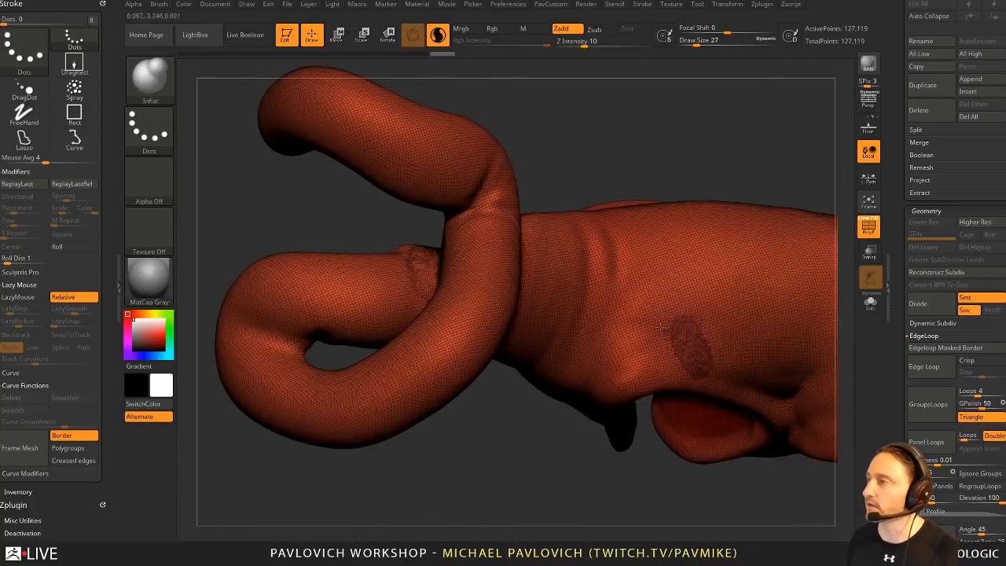
left_click_drag(549, 436, 563, 469, "ctrl")
mouse_move(563, 469)
right_mouse_down("ctrl")
mouse_move(689, 193)
mouse_move(743, 365)
mouse_move(800, 396)
mouse_move(707, 348)
mouse_move(694, 304)
right_mouse_up("ctrl")
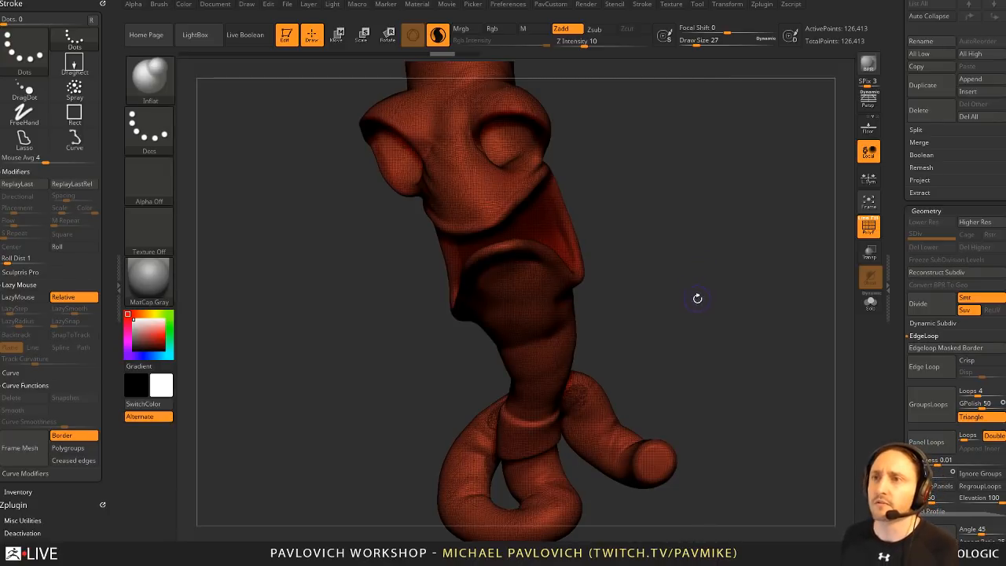
right_click_drag(697, 299, 747, 290)
left_click(868, 227)
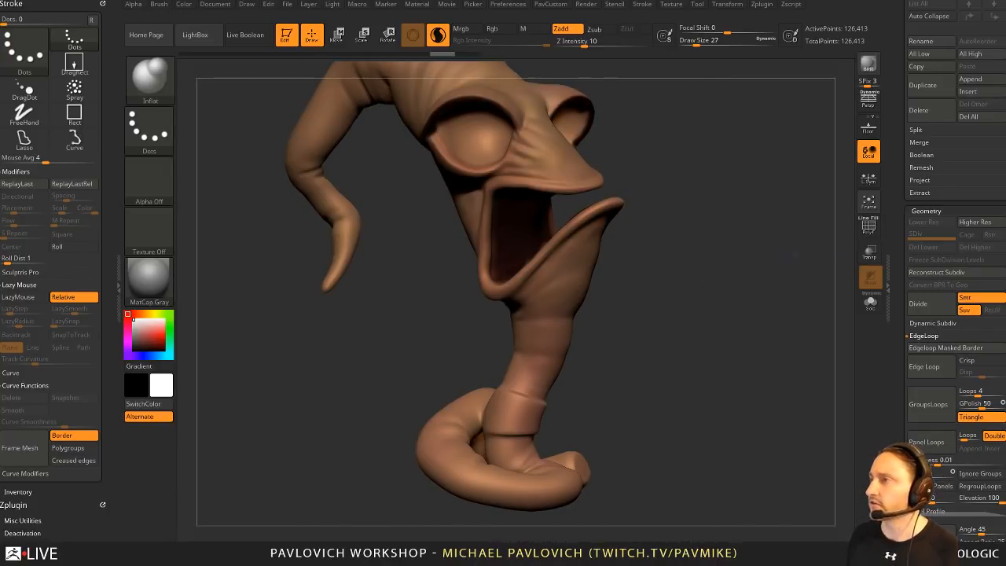
Step: Turn off the polypaint colour display on the DemoSoldier1 subtool
right_click_drag(795, 253, 834, 300, "ctrl")
left_click_drag(902, 208, 904, 472)
left_click(989, 227)
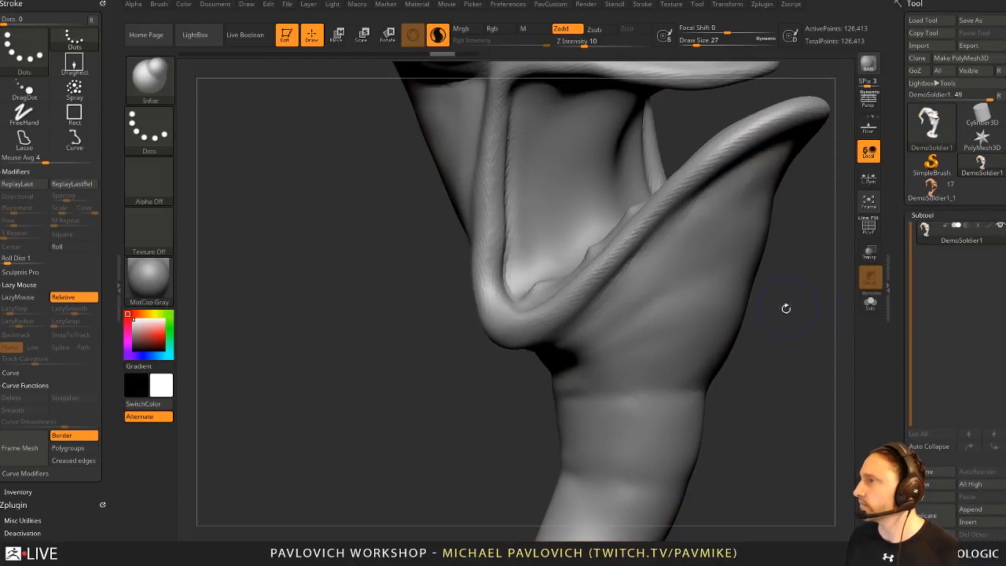
Step: Lower the DynaMesh resolution and re-DynaMesh the head with the polyframe displayed
right_click_drag(786, 308, 673, 471, "alt")
left_click(868, 227)
key("1")
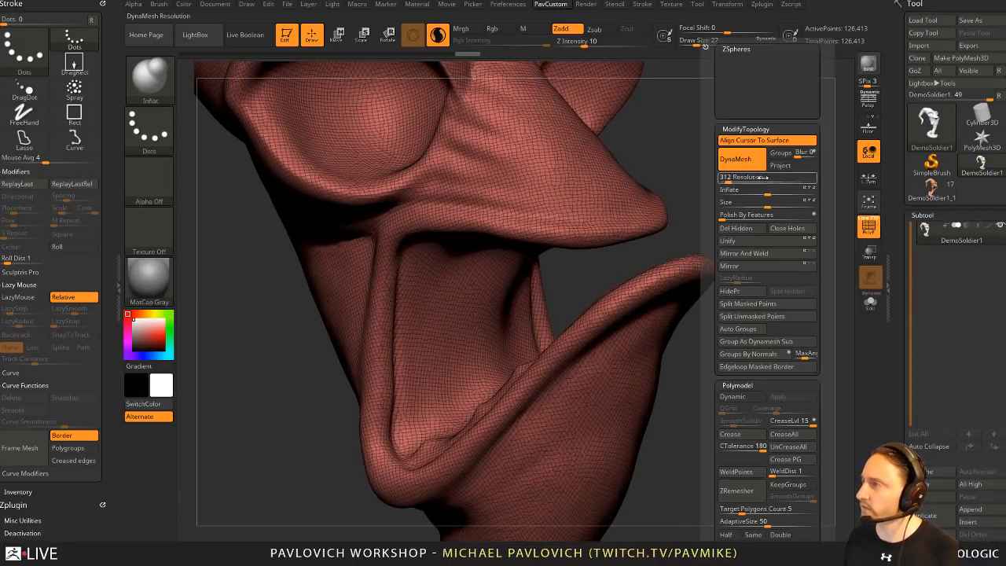
left_click_drag(730, 179, 724, 179)
left_click_drag(640, 207, 617, 212, "ctrl")
left_click_drag(720, 137, 792, 224, "ctrl")
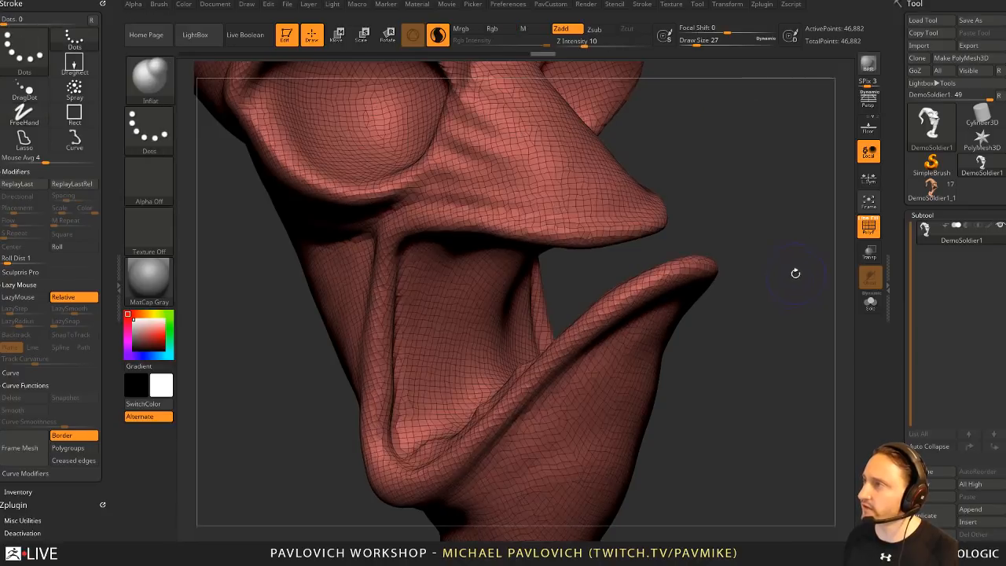
Step: Smooth the lower jaw below the mouth rim and inspect the mesh around the mouth
right_click_drag(795, 274, 763, 193, "ctrl")
right_click_drag(762, 193, 646, 176, "ctrl")
right_click_drag(748, 236, 733, 214)
right_click_drag(733, 214, 707, 142, "ctrl")
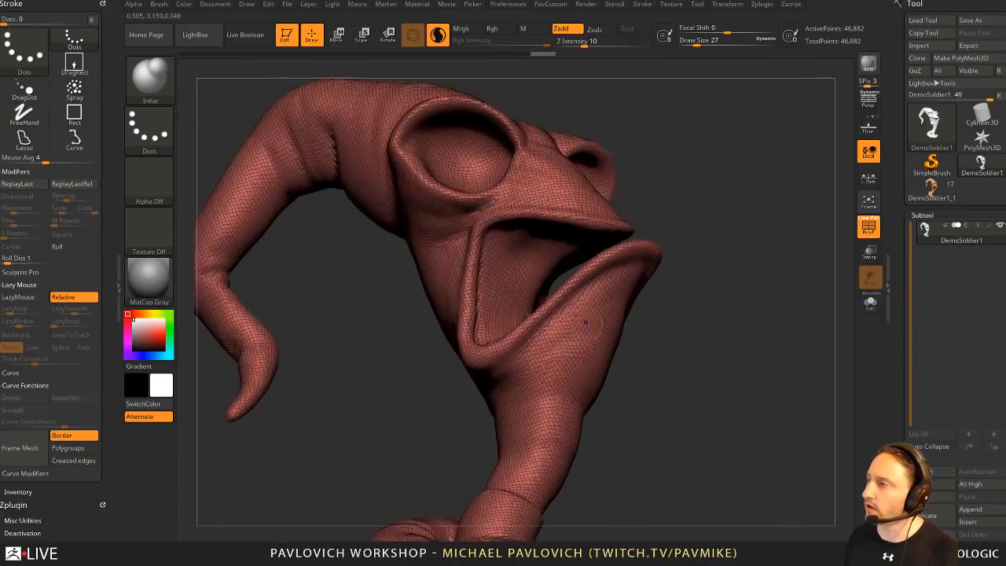
mouse_move(580, 319)
left_mouse_down("shift")
mouse_move(573, 343)
mouse_move(540, 369)
left_mouse_up("shift")
right_click_drag(711, 220, 725, 307, "ctrl")
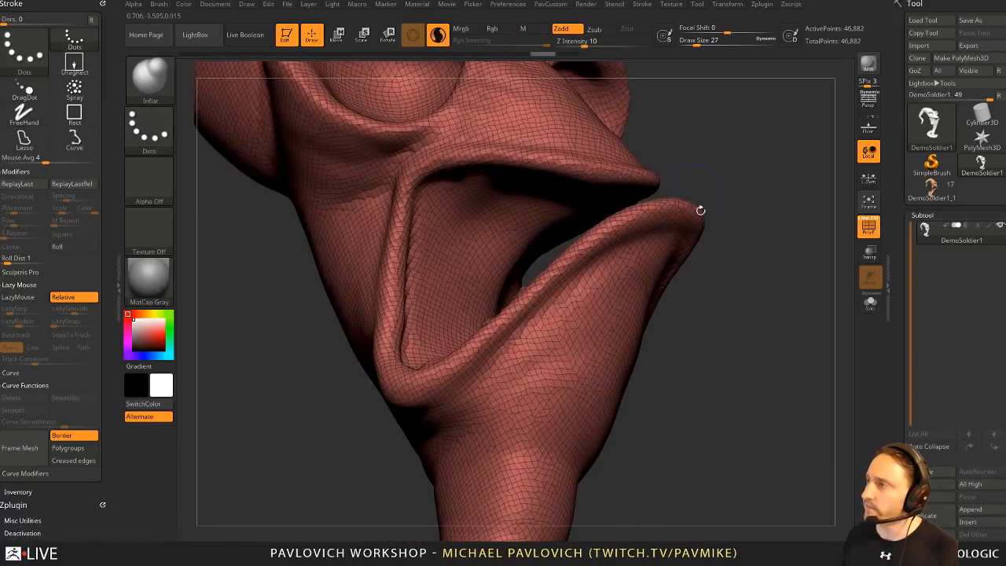
right_click_drag(718, 228, 697, 181, "ctrl")
key("1")
left_click(697, 180)
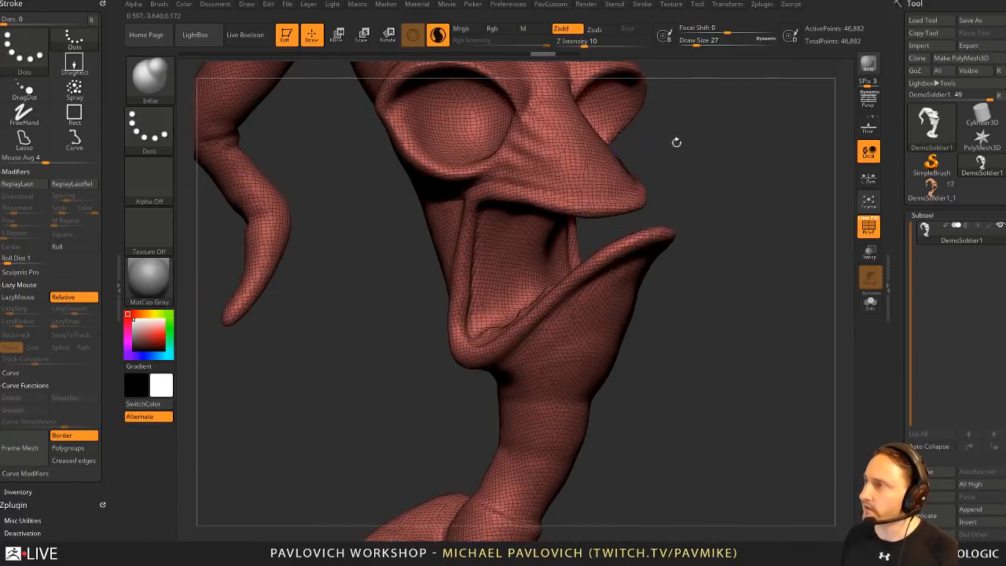
right_click_drag(676, 141, 685, 196, "ctrl")
key("1")
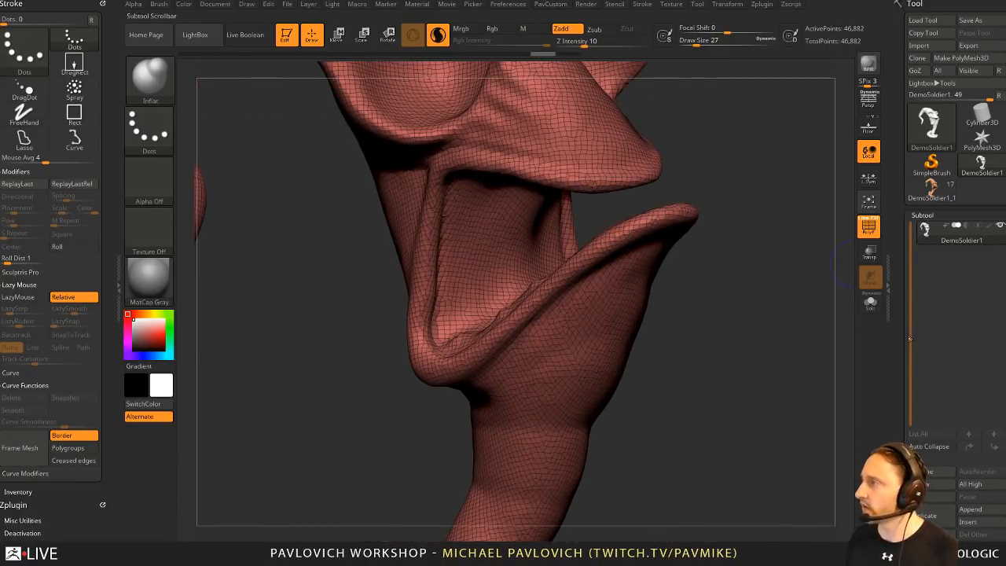
Step: Open the Tessimate settings in the geometry options and tessimate the head with a polygon size of 0.66619
left_click_drag(900, 302, 899, 234)
scroll(929, 347, "down", 5)
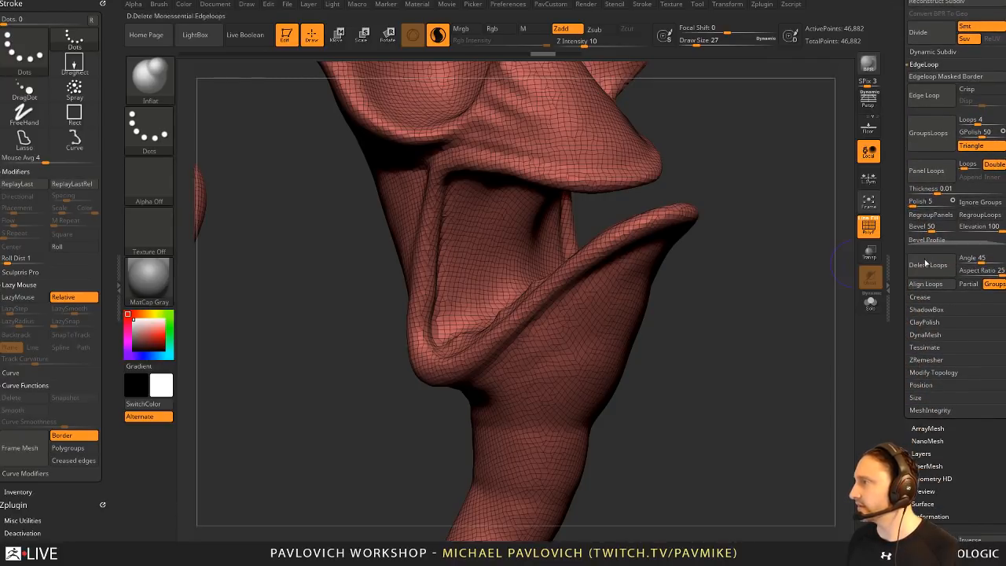
key("shift")
left_click(929, 347)
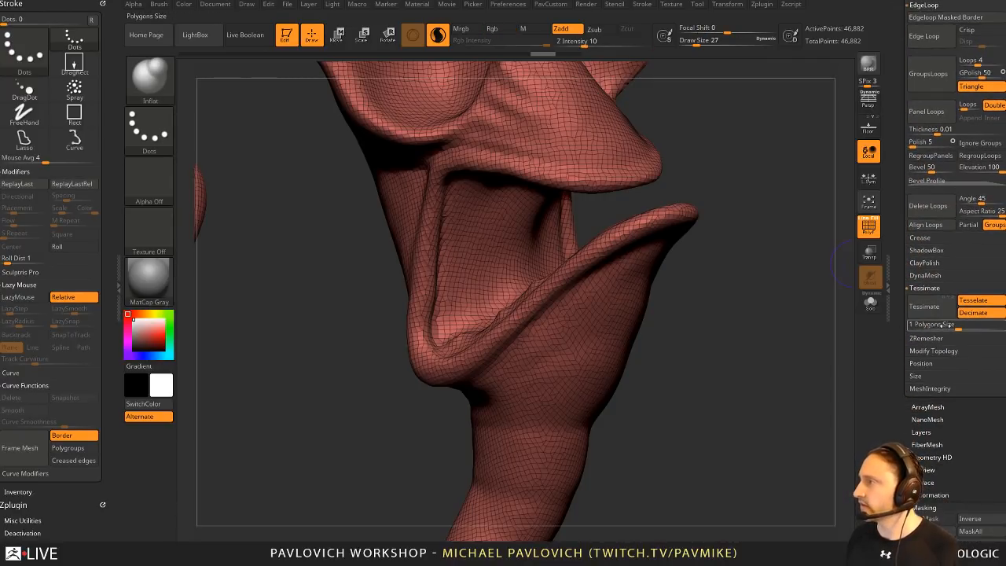
left_click_drag(960, 327, 955, 328)
left_click(955, 328)
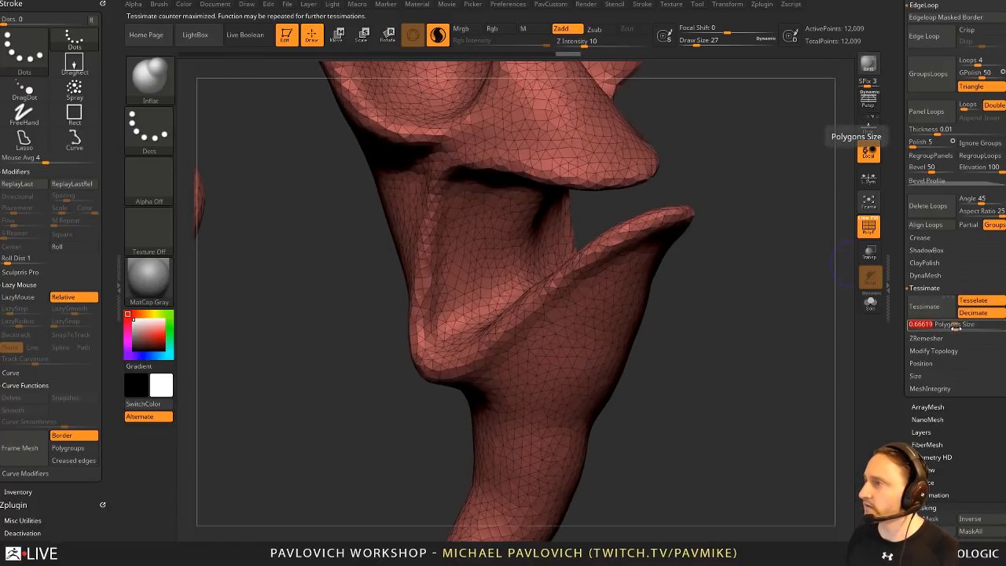
Step: Tessimate the head at progressively smaller polygon sizes: 0.29466, 0.15262 and 0.12182
left_click(950, 328)
left_click(950, 327)
left_click(949, 327)
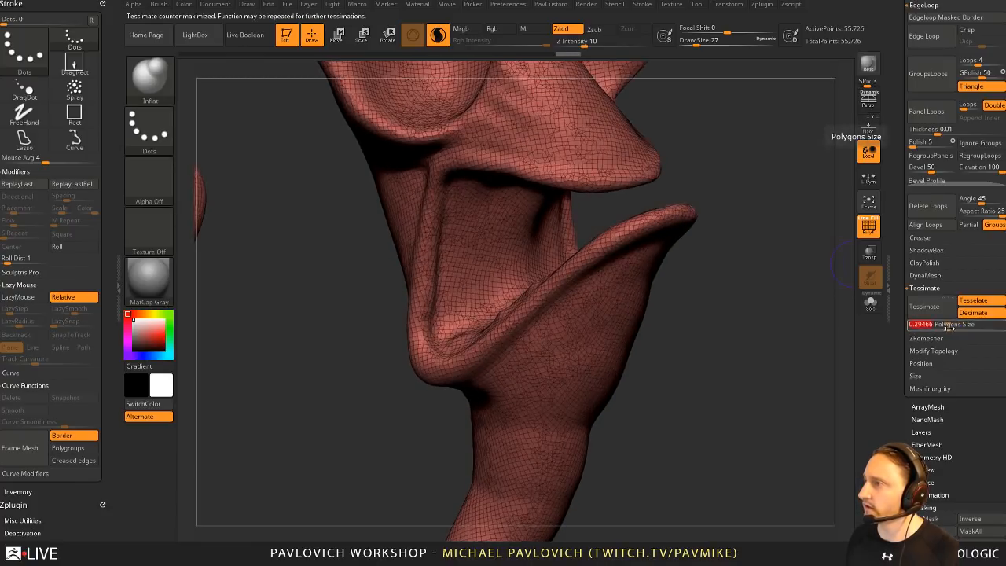
left_click(946, 327)
left_click(945, 327)
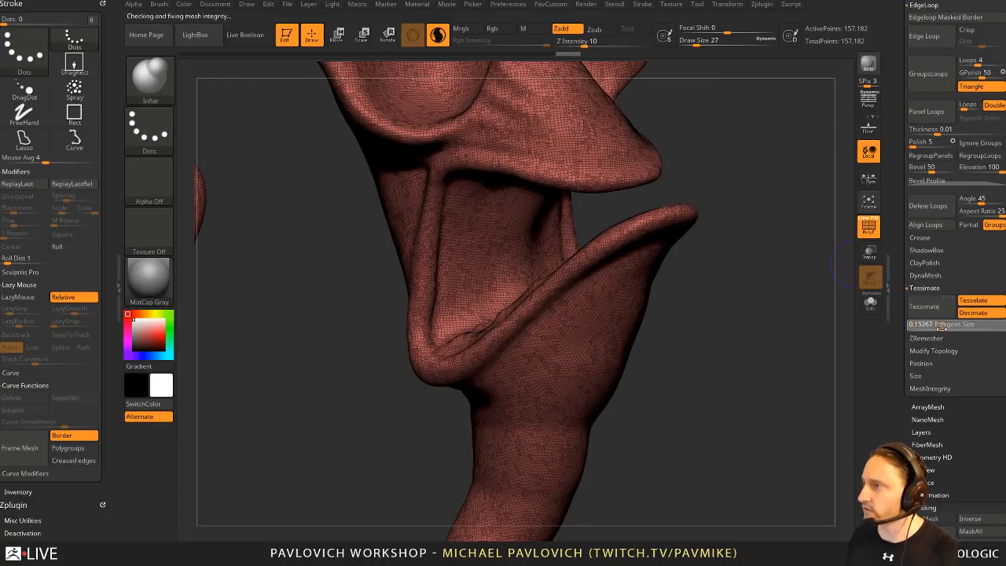
left_click(943, 327)
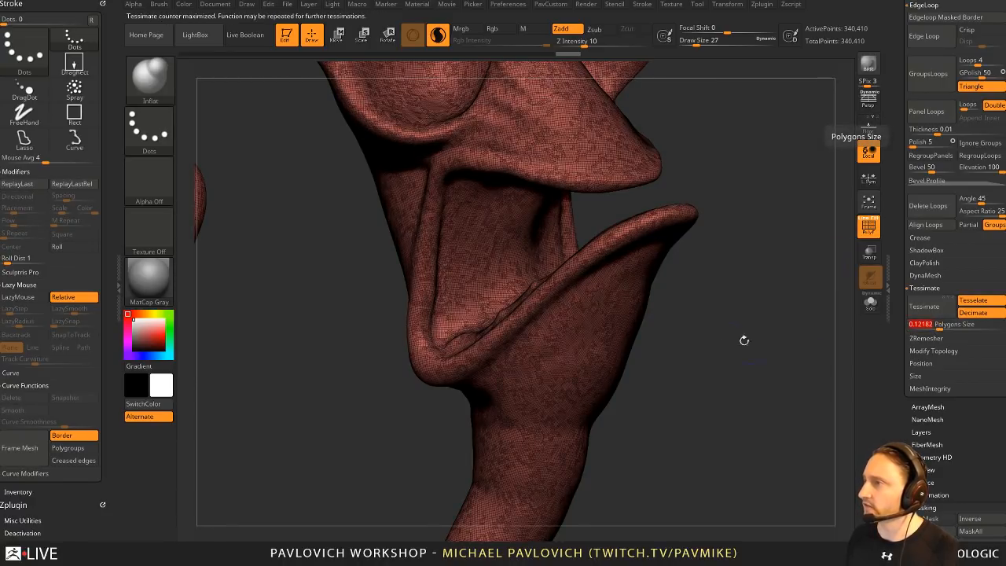
Step: Try coarser Tessimate settings, settle on a polygon size of 0.31291 and inspect the mesh over the whole model
left_click_drag(744, 341, 750, 291)
left_click_drag(750, 292, 760, 315, "alt")
left_click(944, 327)
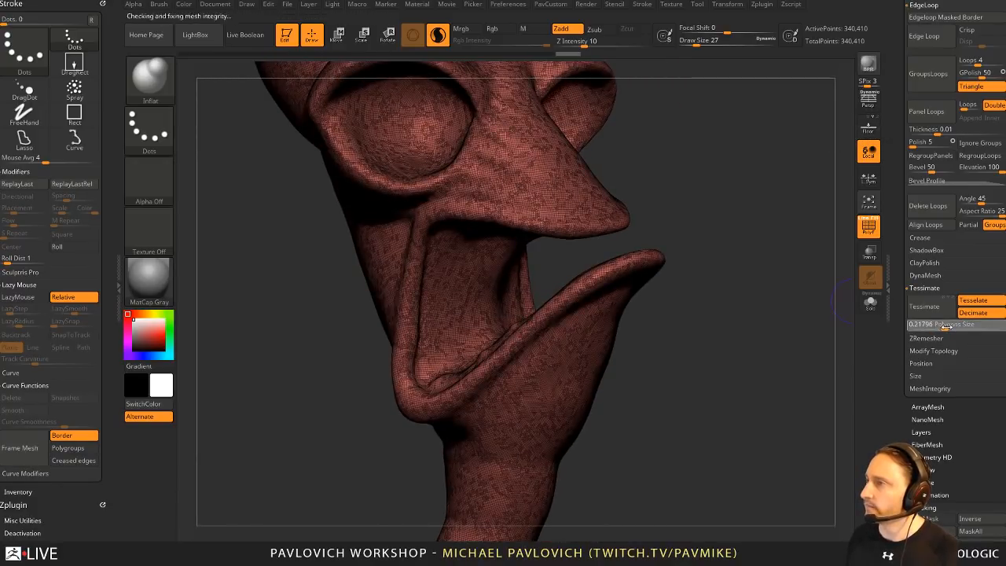
left_click(949, 327)
left_click(951, 326)
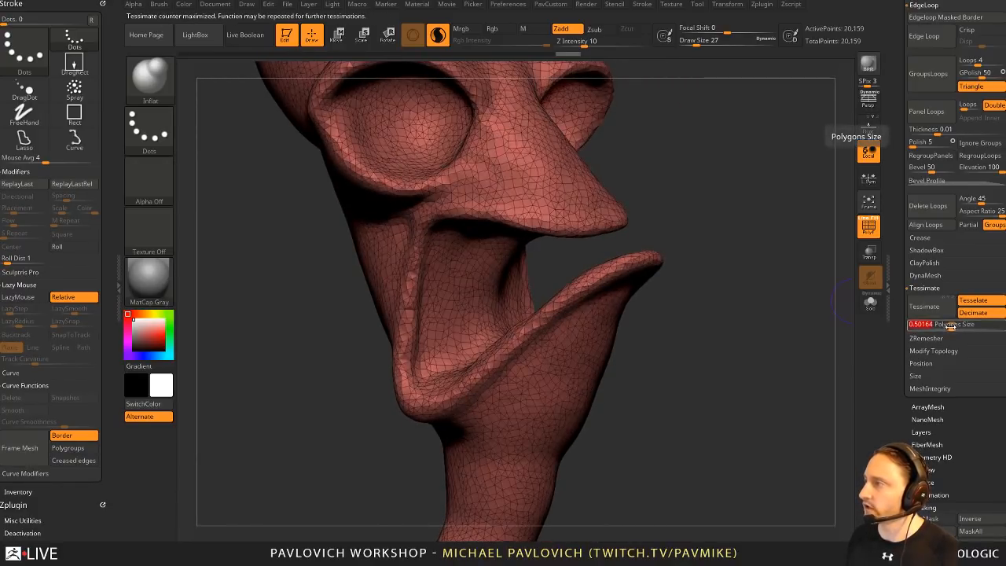
left_click(949, 327)
left_click_drag(700, 413, 641, 370)
right_click_drag(487, 332, 559, 333, "ctrl")
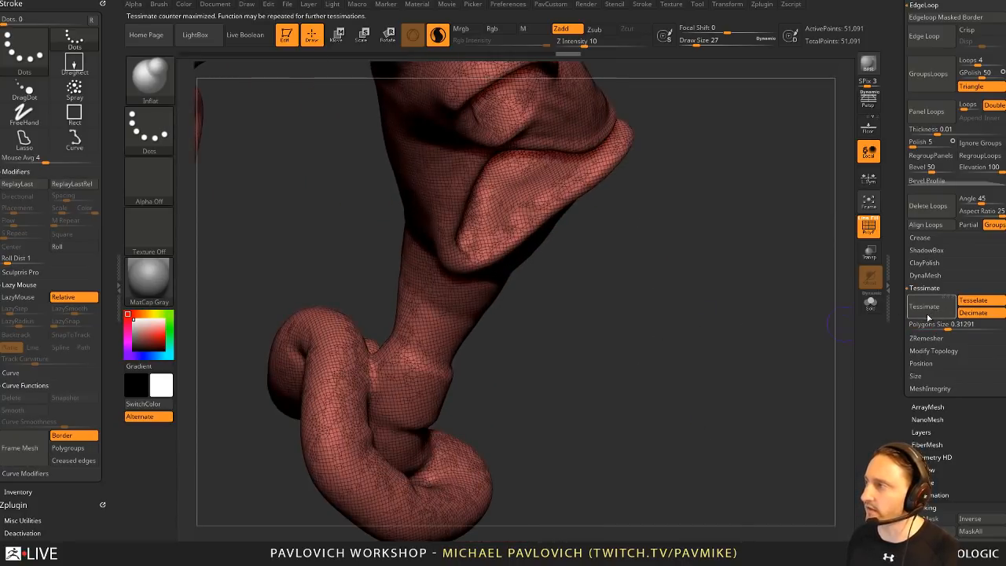
left_click_drag(819, 276, 717, 367)
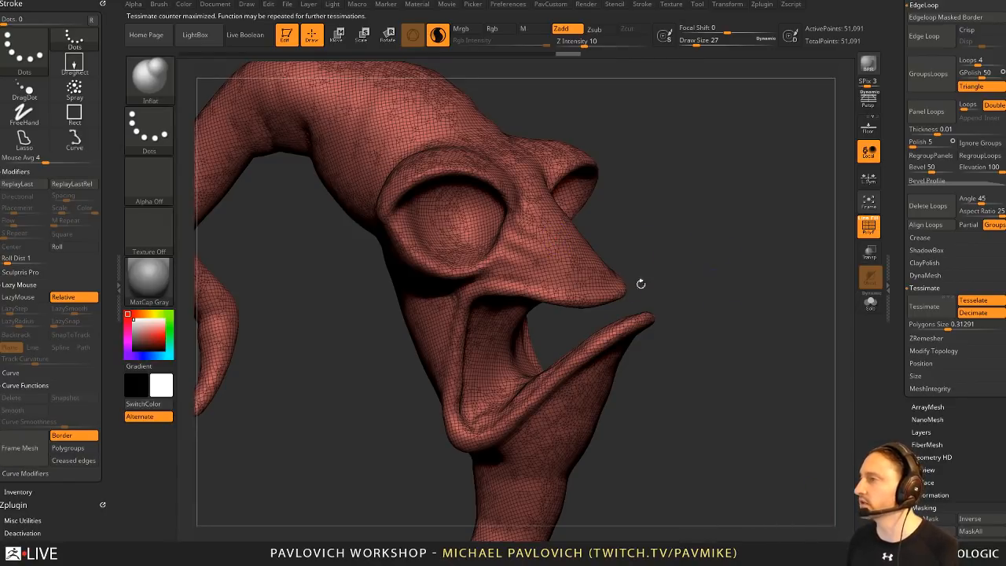
Step: Sculpt raised strokes on the side of the nose with the Standard brush at draw size 20 and hide the polyframe
left_click_drag(545, 271, 536, 246)
left_click_drag(649, 206, 642, 256, "alt")
key("1")
key("s")
left_click(544, 257)
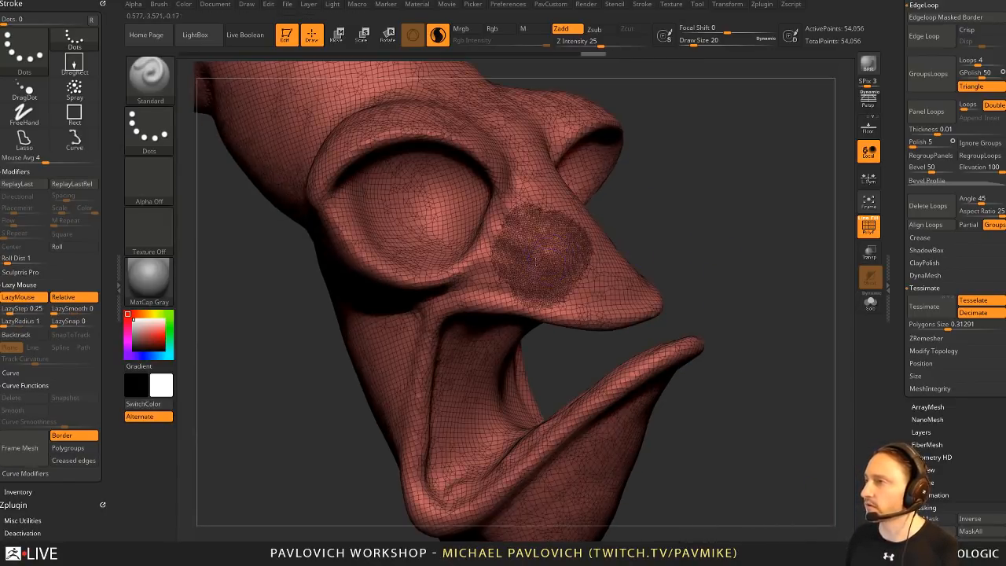
mouse_move(494, 242)
left_mouse_down()
mouse_move(528, 265)
mouse_move(573, 273)
left_mouse_up()
left_click_drag(495, 275, 567, 295)
key("shift+f")
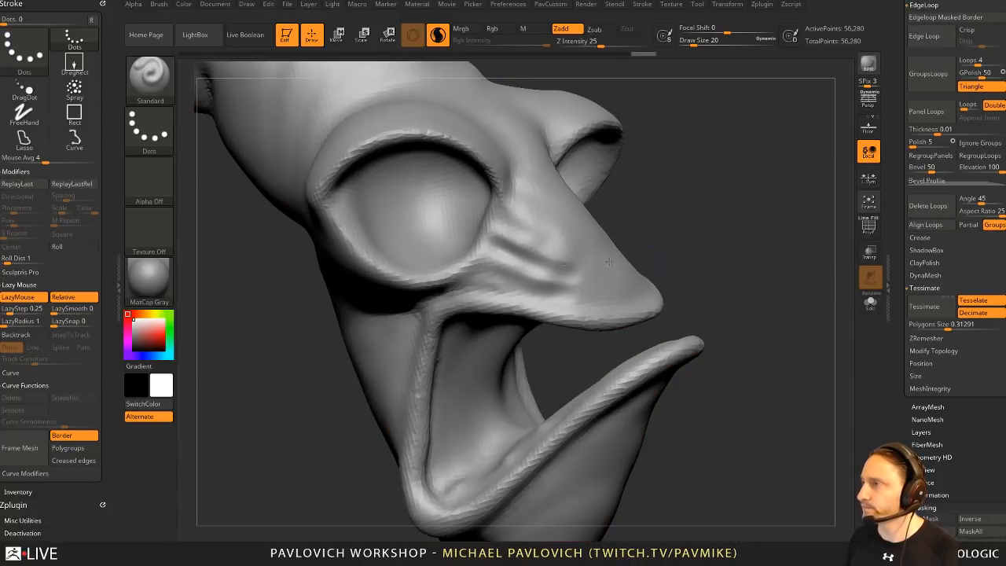
Step: Build up the wrinkles between the eye socket and nose with further strokes and smooth them lightly
mouse_move(504, 233)
left_mouse_down()
mouse_move(533, 255)
mouse_move(585, 272)
left_mouse_up()
left_click_drag(498, 270, 601, 296)
left_click_drag(685, 263, 637, 255)
left_click_drag(553, 275, 563, 269, "shift")
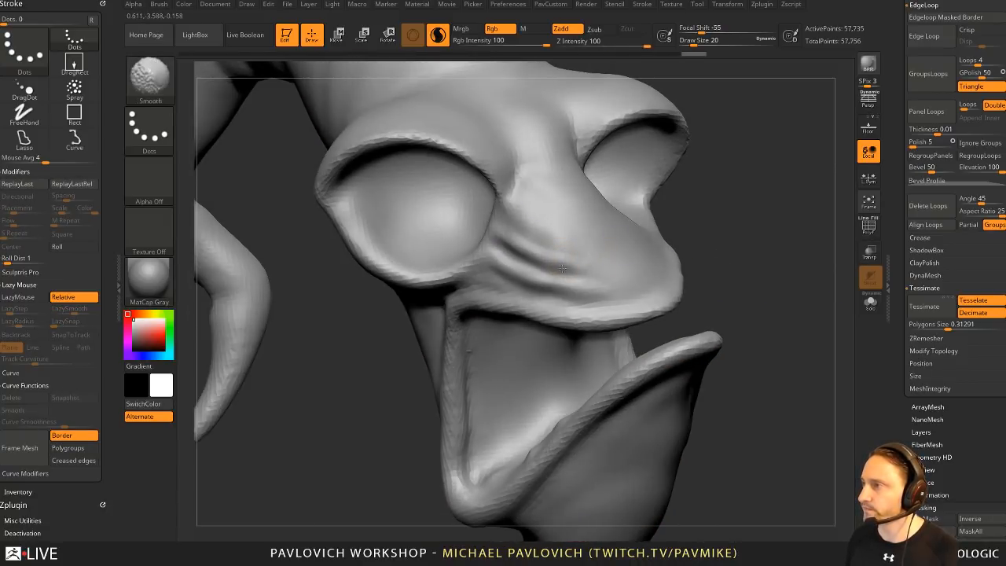
key("l")
left_click_drag(763, 243, 800, 240)
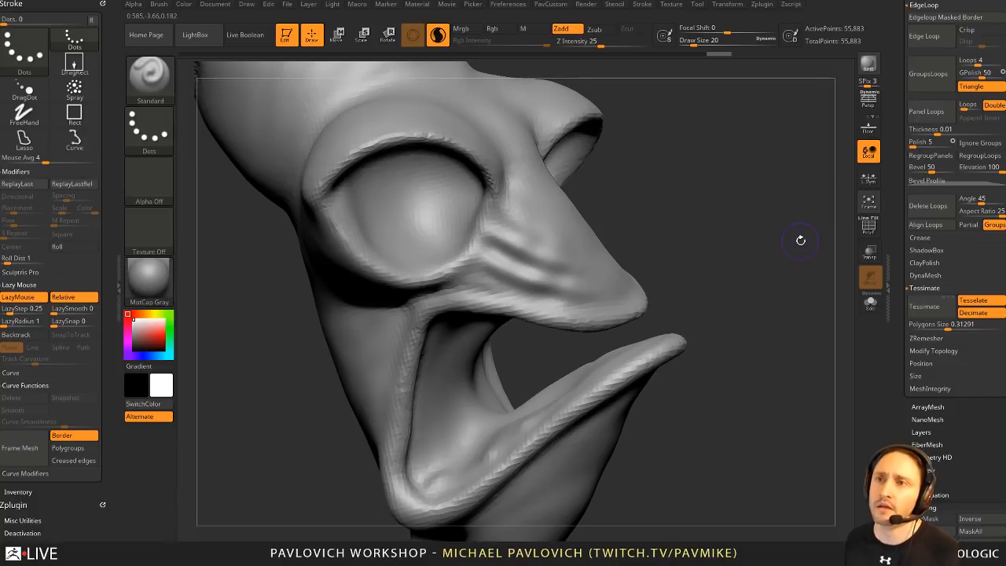
Step: Display the polyframe again and start the Remesh By ZRemesher deformer on the model
mouse_move(672, 198)
left_mouse_down("alt")
mouse_move(684, 220)
mouse_move(687, 210)
left_mouse_up("alt")
key("shift+f")
mouse_move(731, 275)
left_mouse_down("alt")
mouse_move(739, 253)
mouse_move(744, 262)
left_mouse_up("alt")
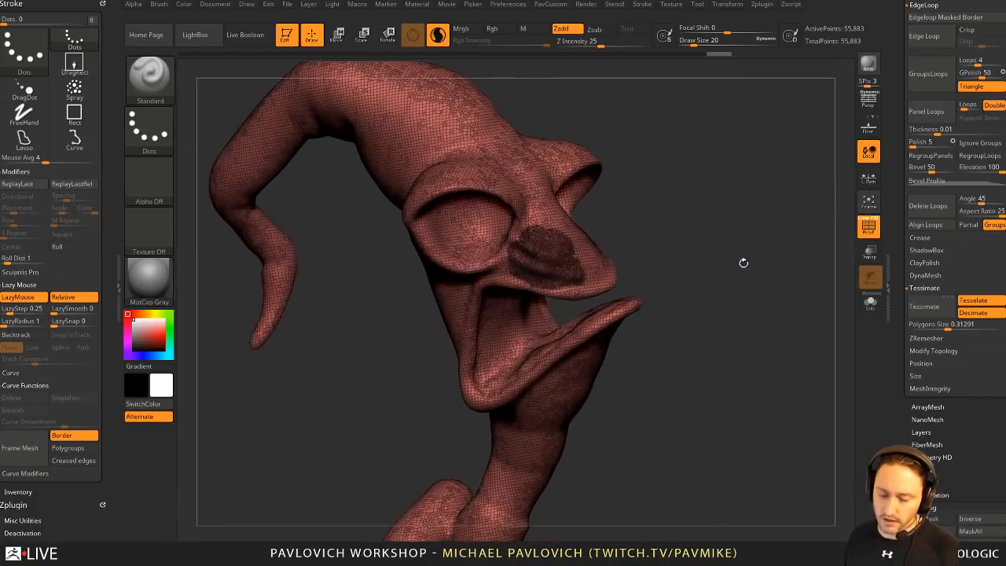
key("2")
key("w")
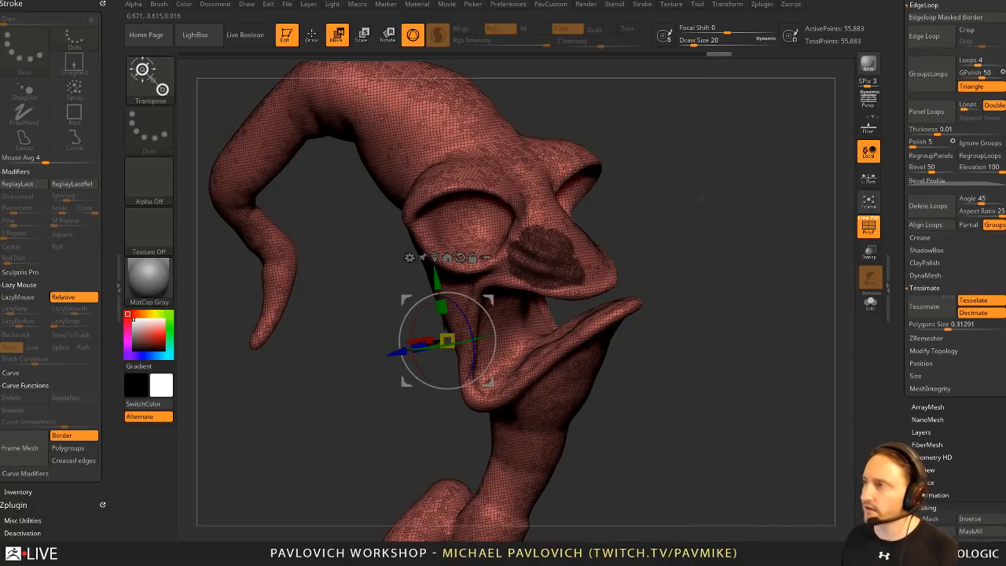
left_click(427, 313)
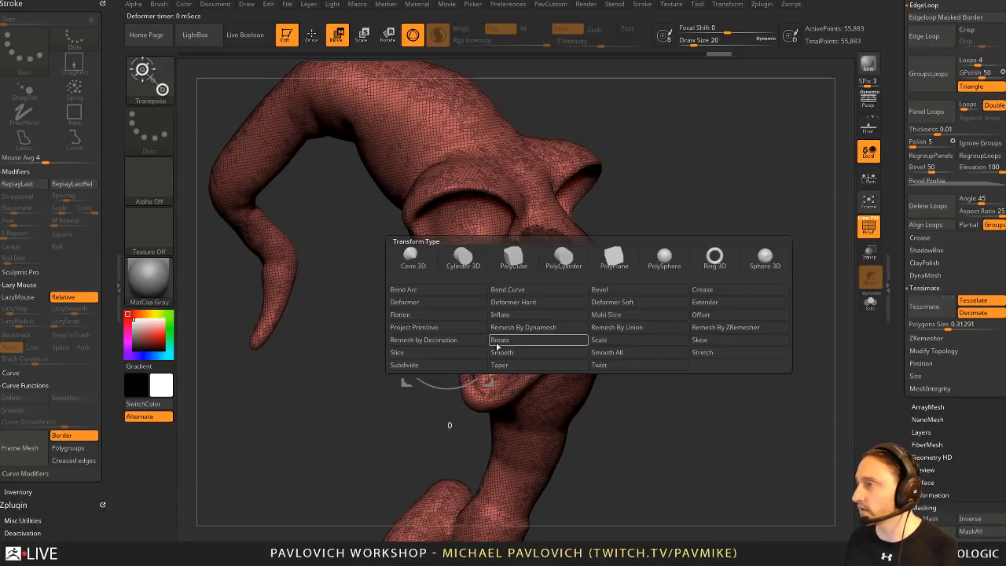
left_click(716, 331)
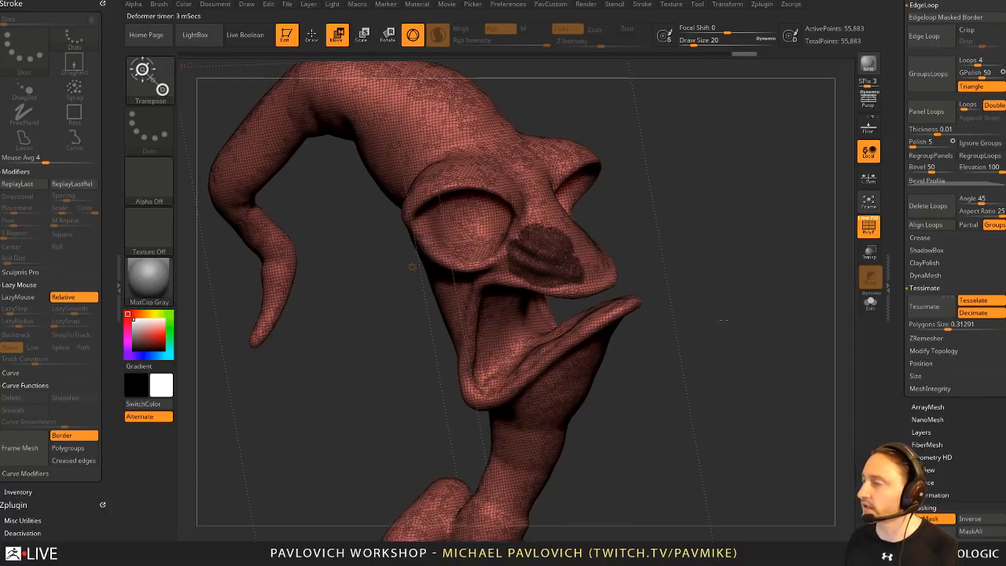
Step: Frame the whole model and lower the deformer's target polygon count to remesh it into a low-poly mesh
key("f")
mouse_move(447, 190)
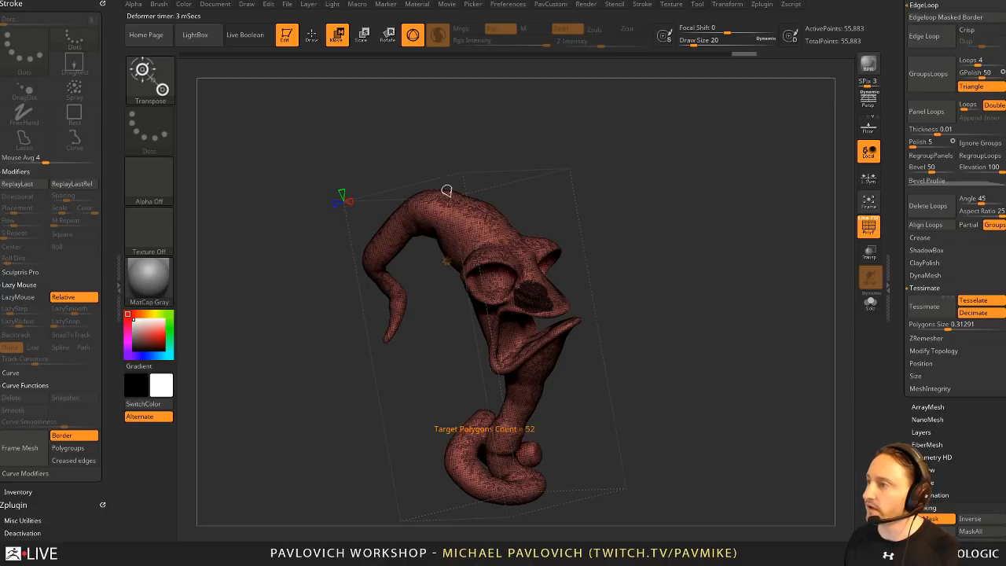
left_click_drag(446, 190, 448, 192)
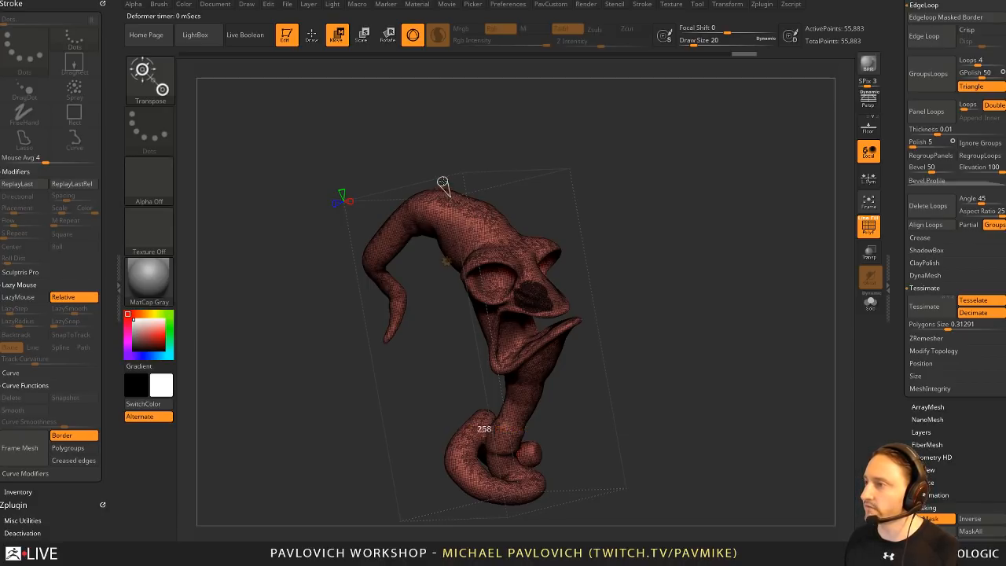
left_click(447, 191)
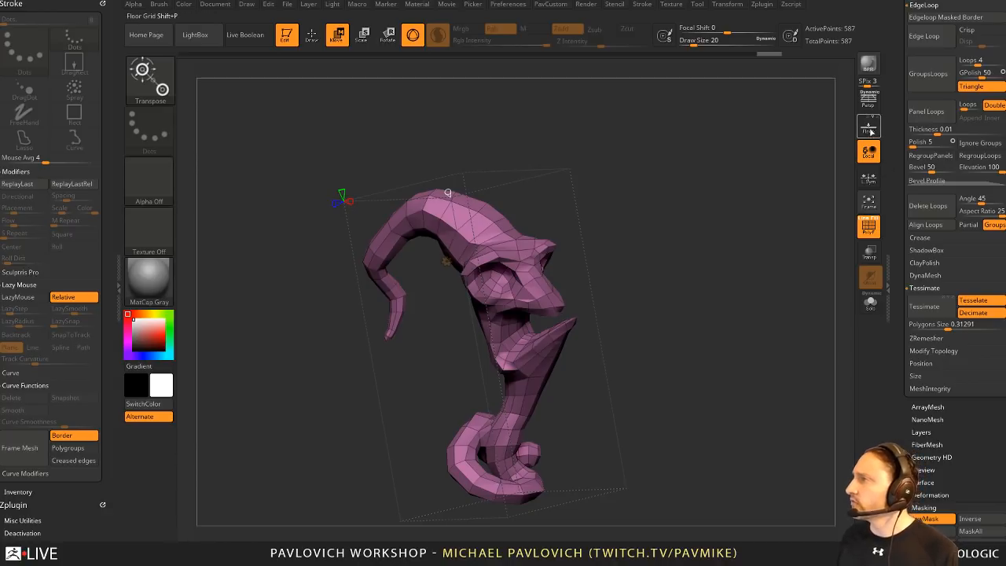
Step: Turn on the floor grid, return to Draw mode and inspect the low-poly model from several angles
left_click(868, 126)
left_click_drag(793, 206, 721, 278)
mouse_move(372, 247)
left_mouse_down()
mouse_move(359, 251)
mouse_move(391, 265)
mouse_move(530, 237)
mouse_move(743, 311)
mouse_move(703, 322)
left_mouse_up()
key("q")
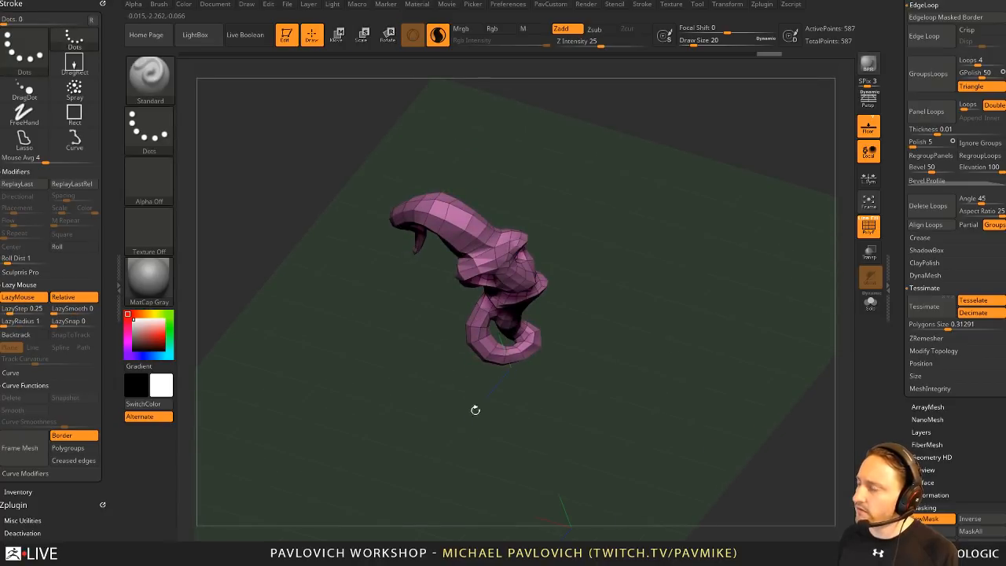
left_click_drag(597, 371, 615, 346)
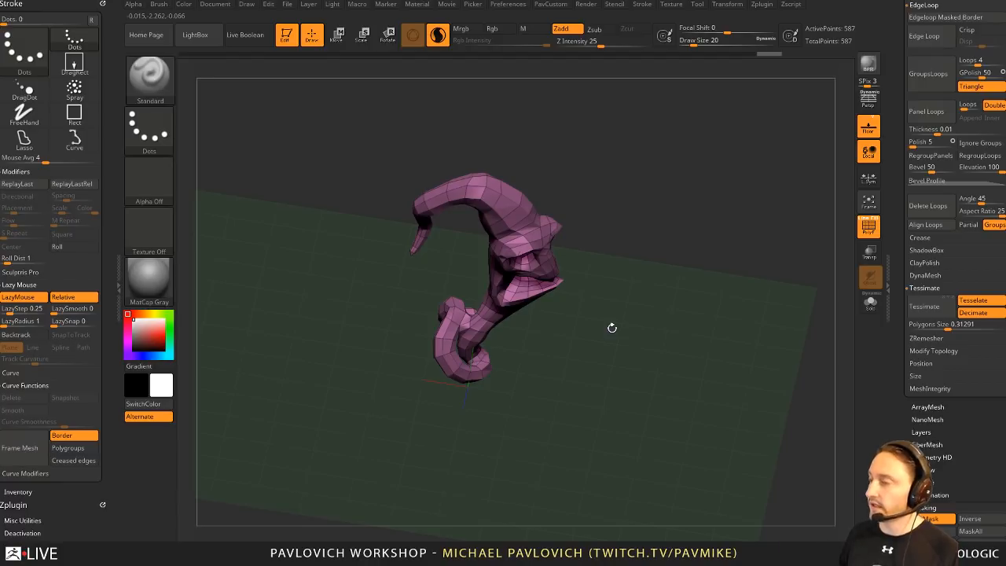
left_click_drag(612, 328, 470, 395)
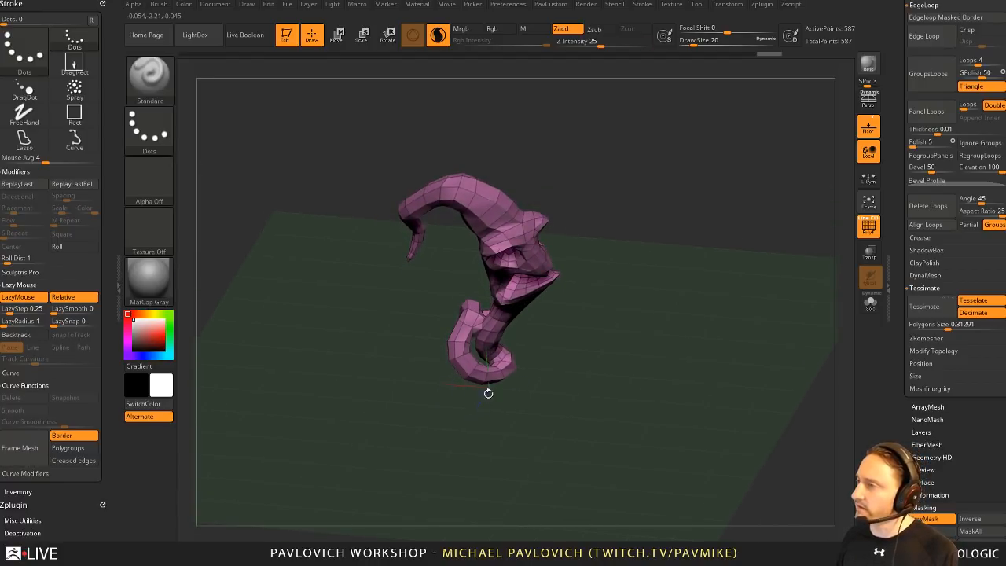
left_click_drag(488, 418, 549, 401)
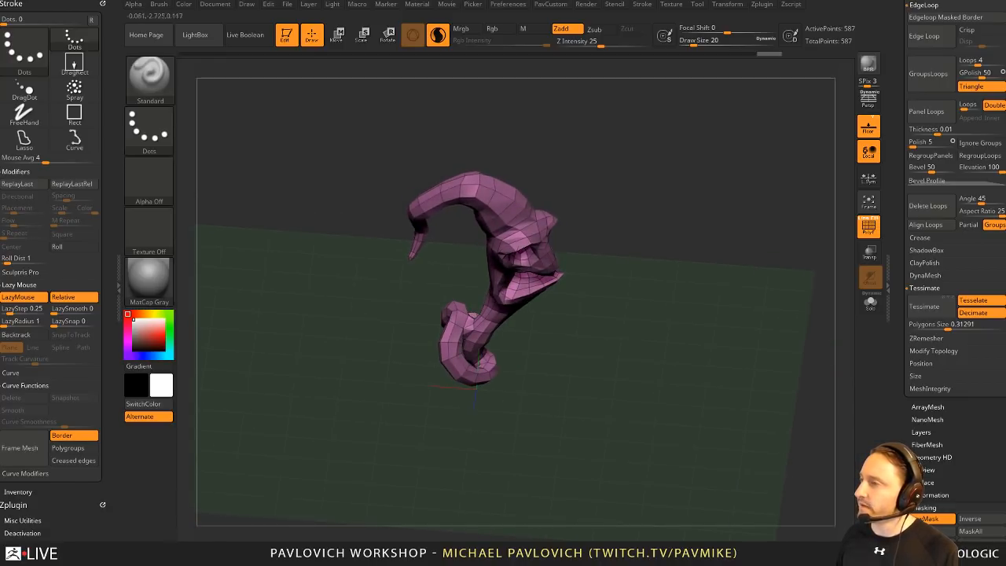
mouse_move(563, 344)
left_mouse_down()
mouse_move(492, 384)
mouse_move(555, 371)
left_mouse_up()
Step: Switch to the Sphere3D primitive, frame it and convert it to a PolyMesh3D
key("s")
left_click(904, 333)
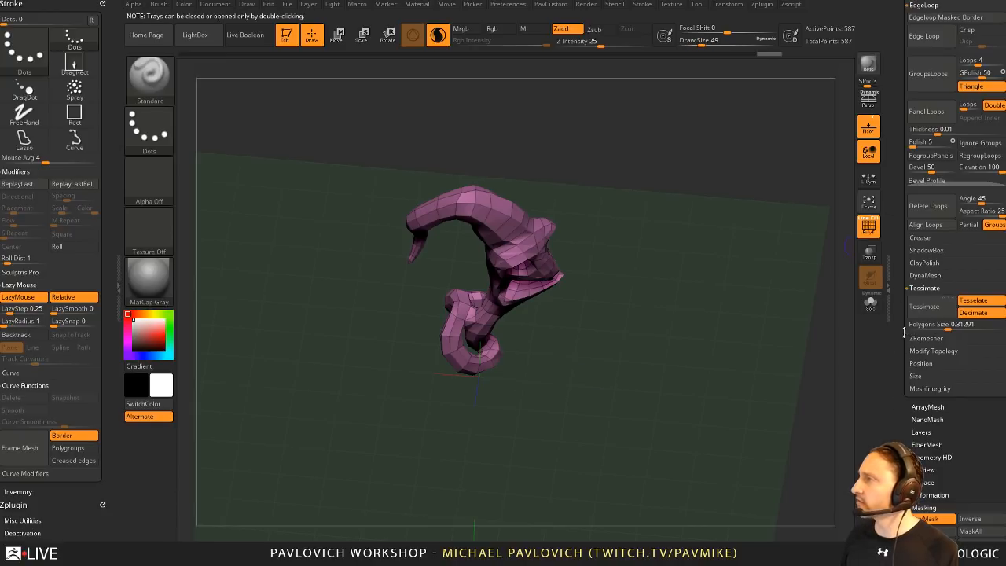
left_click_drag(901, 184, 903, 471)
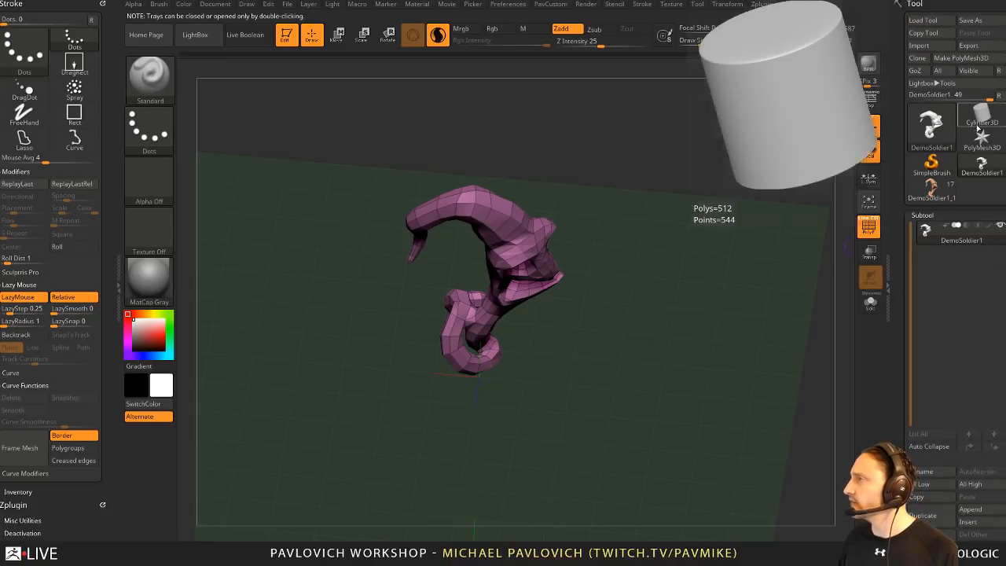
left_click(931, 126)
left_click(468, 174)
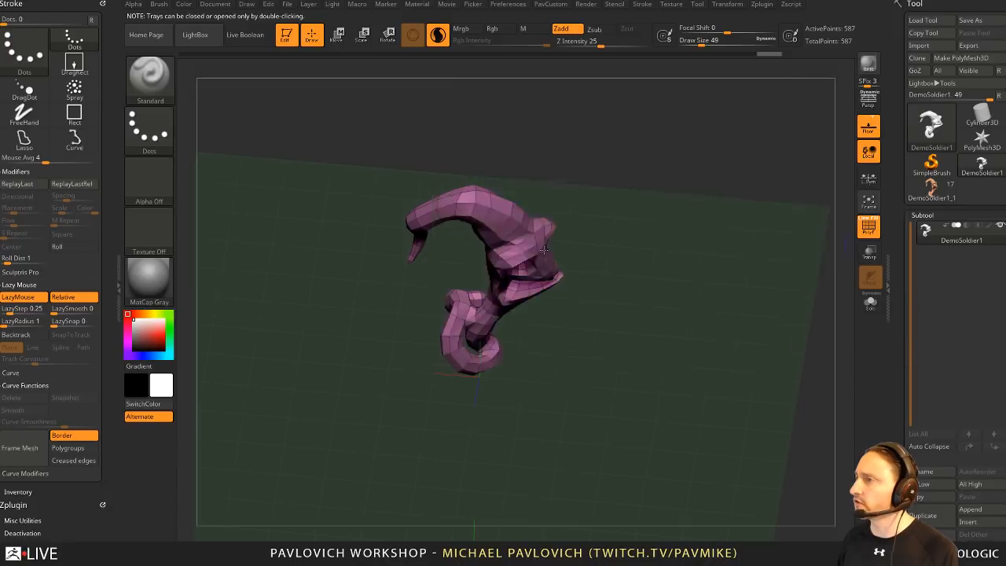
key("f")
left_click(960, 58)
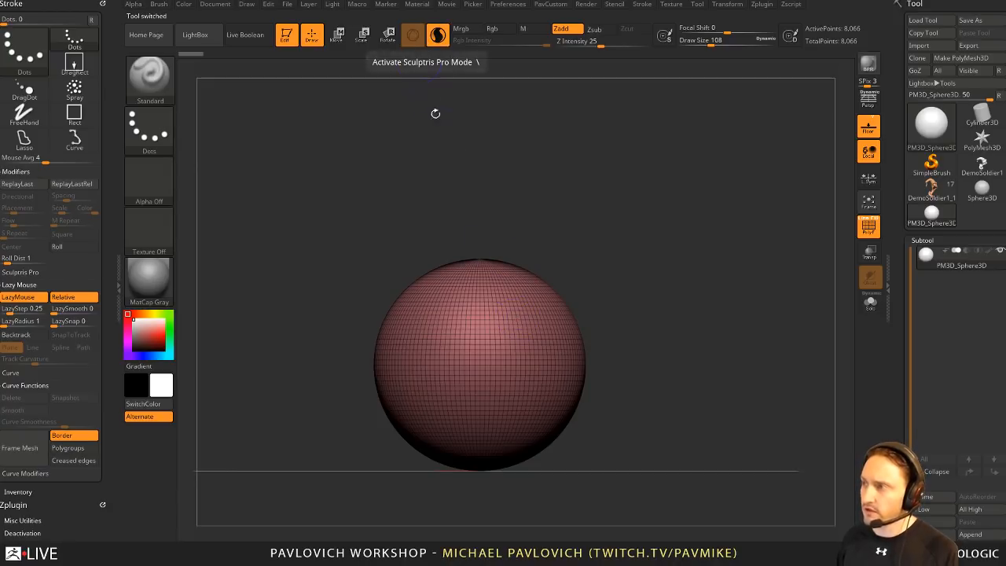
Step: Sculpt brow ridges, a smiling mouth and a round nose on the sphere, with the polyframe turned off
mouse_move(513, 304)
left_mouse_down()
mouse_move(535, 318)
mouse_move(505, 354)
mouse_move(518, 353)
left_mouse_up()
mouse_move(487, 402)
left_mouse_down()
mouse_move(524, 400)
mouse_move(539, 373)
left_mouse_up()
left_click(874, 230)
left_click_drag(762, 267, 736, 280)
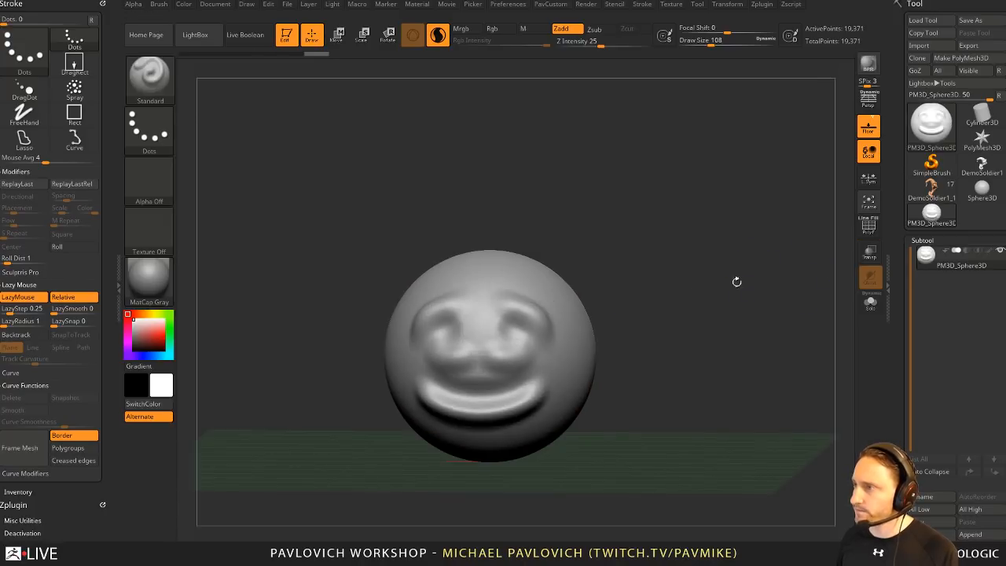
left_click_drag(483, 360, 482, 361)
left_click_drag(606, 300, 639, 270)
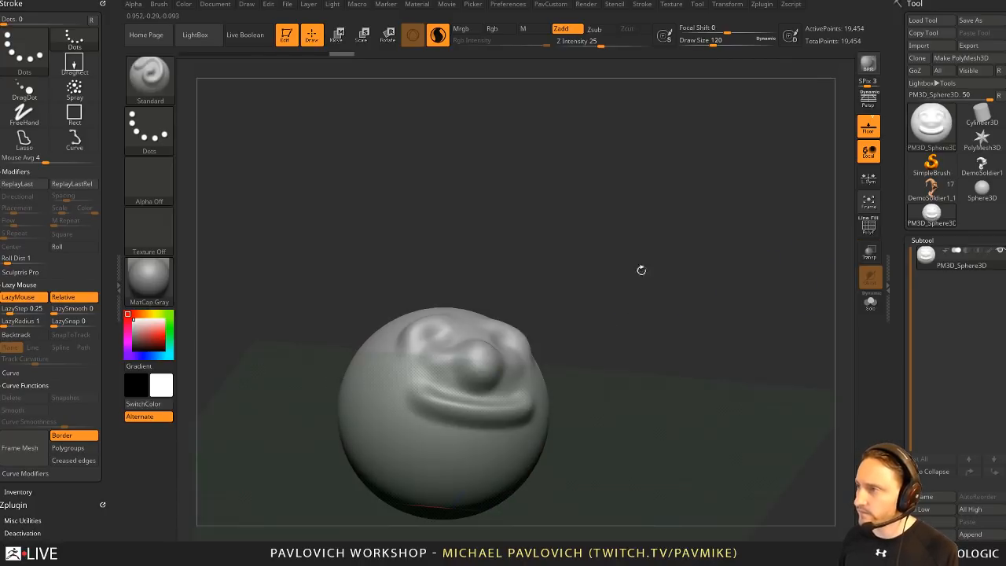
Step: Carve two nostrils into the underside of the nose with a smaller brush and turn off LazyMouse
key("bracketleft")
key("bracketleft")
key("bracketleft")
left_click_drag(465, 377, 467, 380, "alt")
key("l")
mouse_move(621, 275)
left_mouse_down("shift")
mouse_move(639, 262)
mouse_move(641, 276)
left_mouse_up("shift")
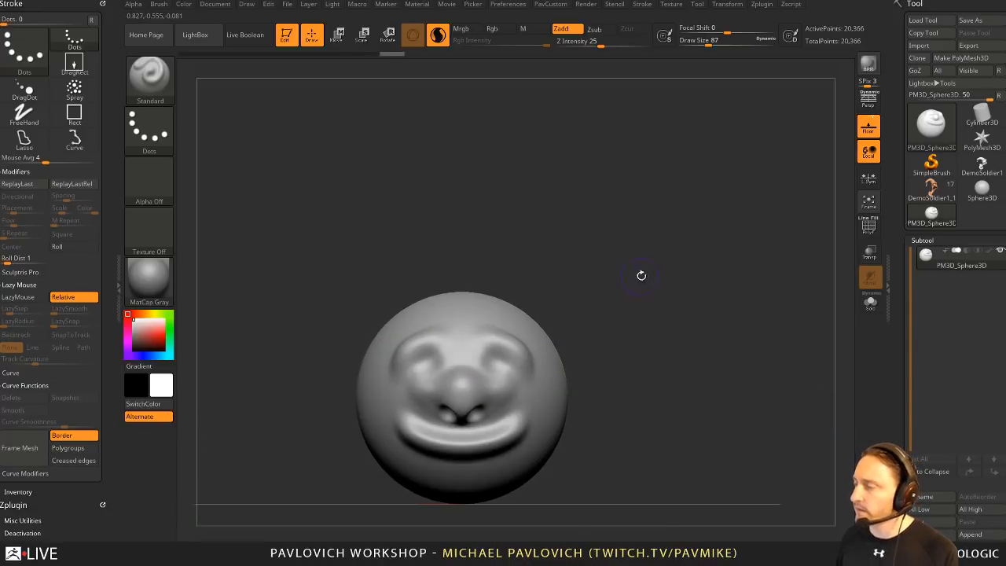
mouse_move(704, 352)
left_mouse_down()
mouse_move(629, 359)
mouse_move(673, 369)
mouse_move(671, 387)
left_mouse_up()
key("bracketright")
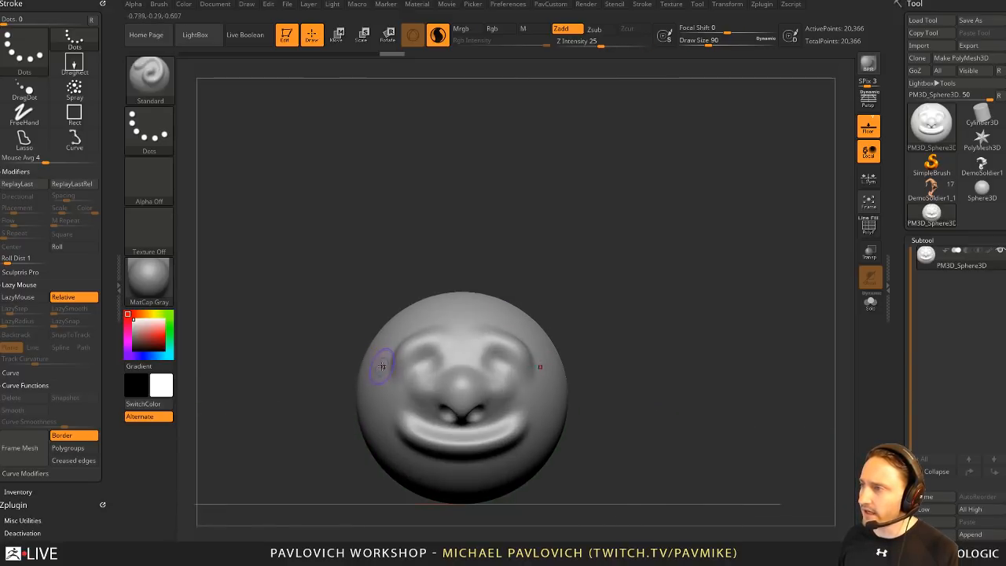
Step: Try moving the sphere down along the Y axis with the gizmo, undo the move and view the sphere from the side
left_click_drag(716, 259, 658, 282)
key("w")
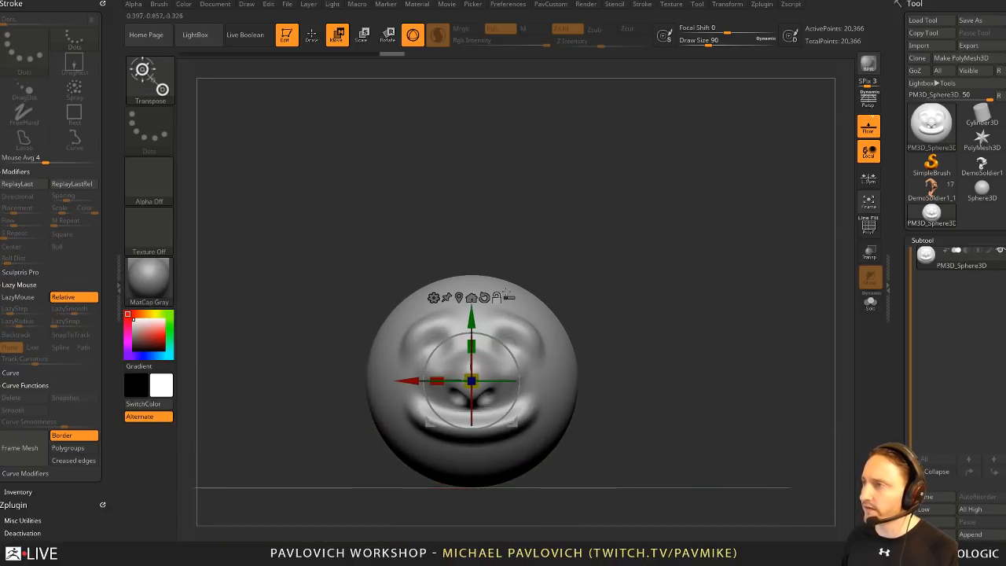
left_click_drag(472, 321, 477, 372)
key("ctrl+z")
left_click_drag(655, 345, 645, 303, "alt")
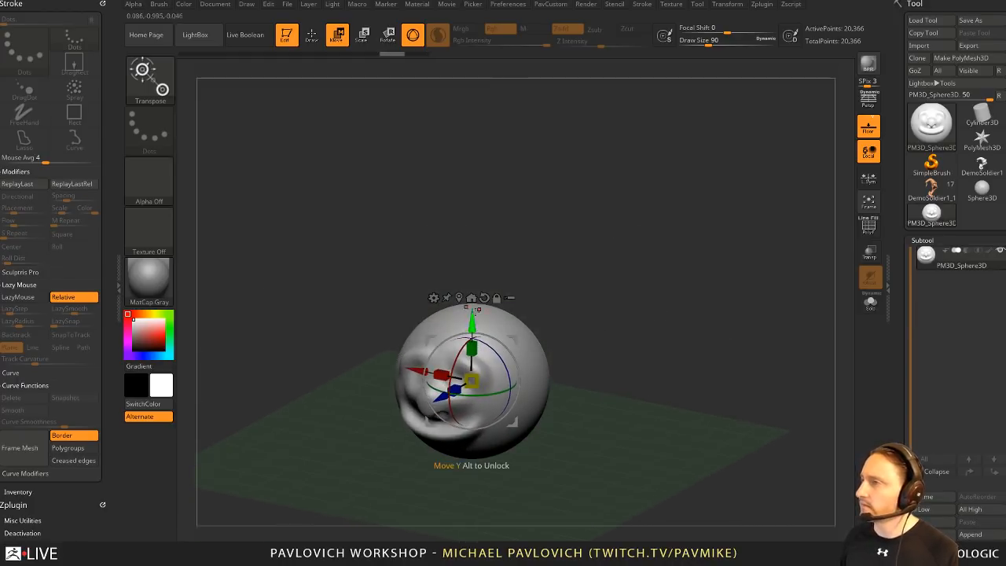
Step: Try moving the sphere up along the Y axis with the gizmo and undo the move
left_click_drag(475, 317, 477, 248)
key("ctrl+z")
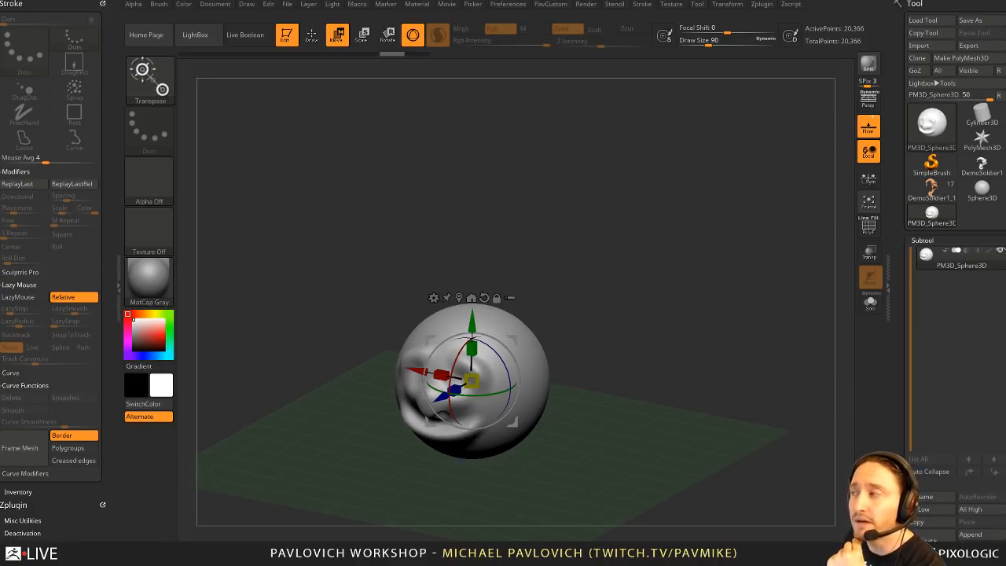
Step: Switch to the gray single-subtool DemoSoldier1 worm head, turn on its polyframe and view it straight from the side
mouse_move(935, 198)
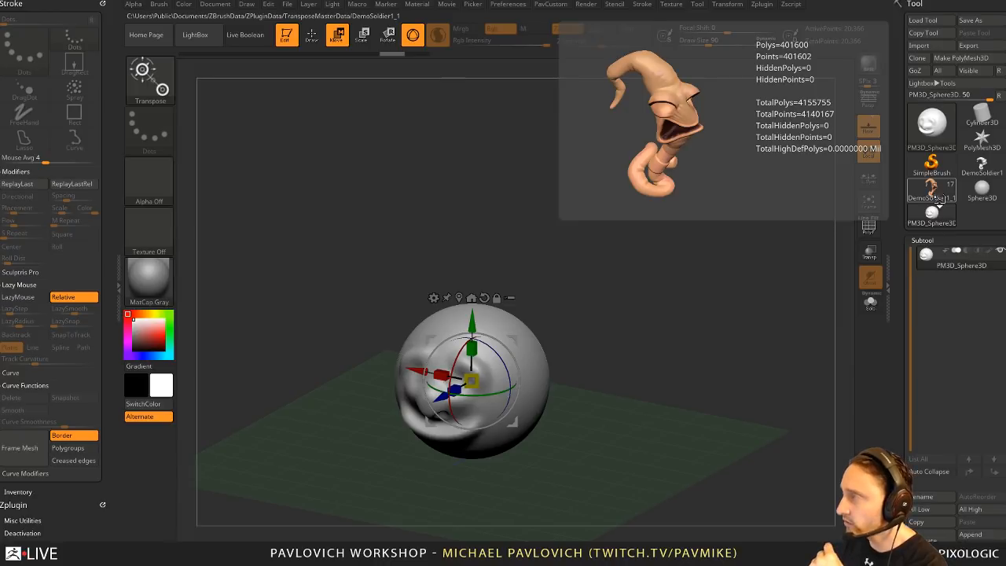
left_click(935, 195)
left_click(980, 168)
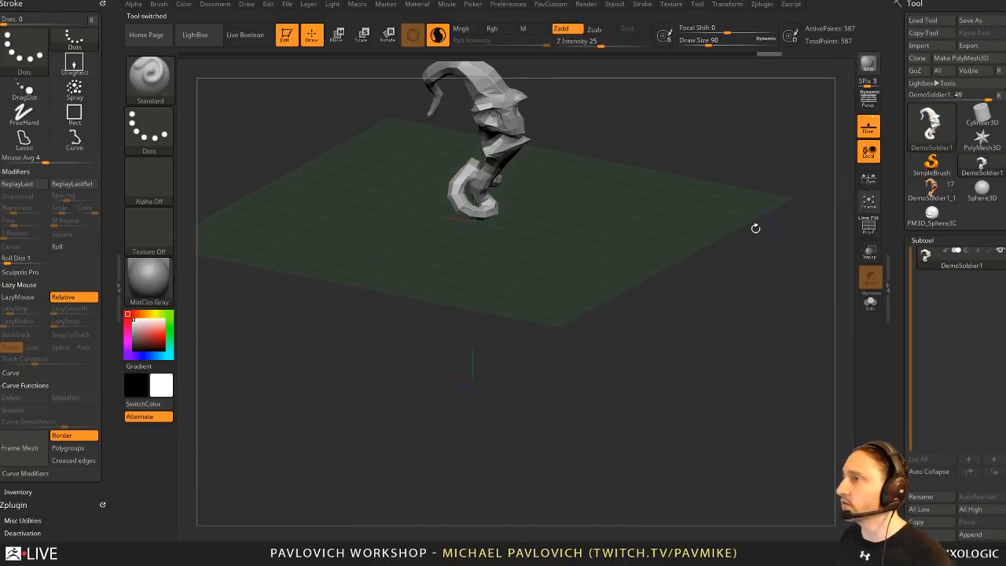
left_click_drag(754, 225, 741, 325)
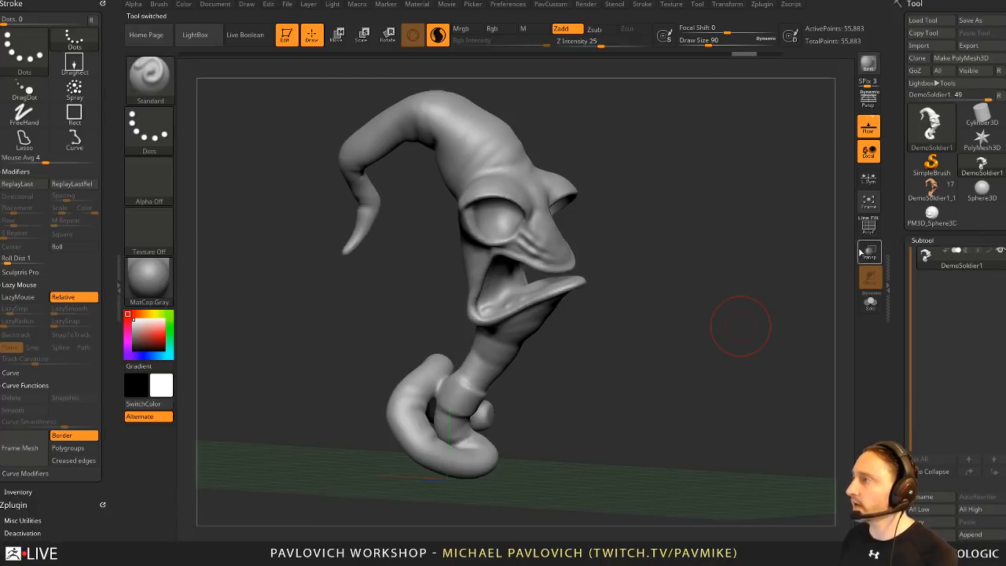
left_click(869, 227)
left_click_drag(684, 250, 632, 245, "shift")
Step: Slice the worm head's back and curled tail into separate polygroups with three SliceCurve cuts, undoing the misplaced cut
left_click(166, 92, "ctrl+shift")
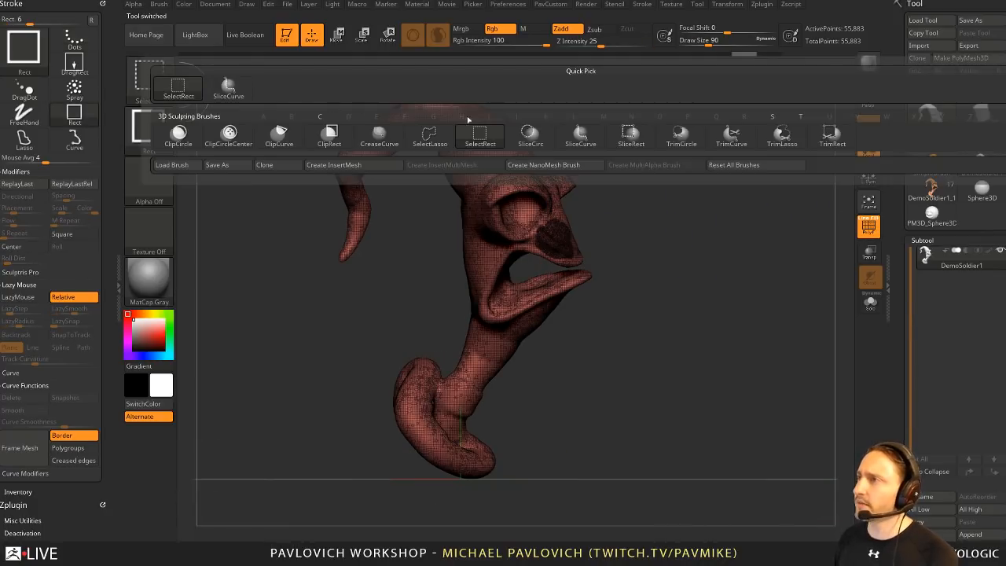
left_click(580, 134)
left_click_drag(330, 366, 562, 77, "ctrl+shift")
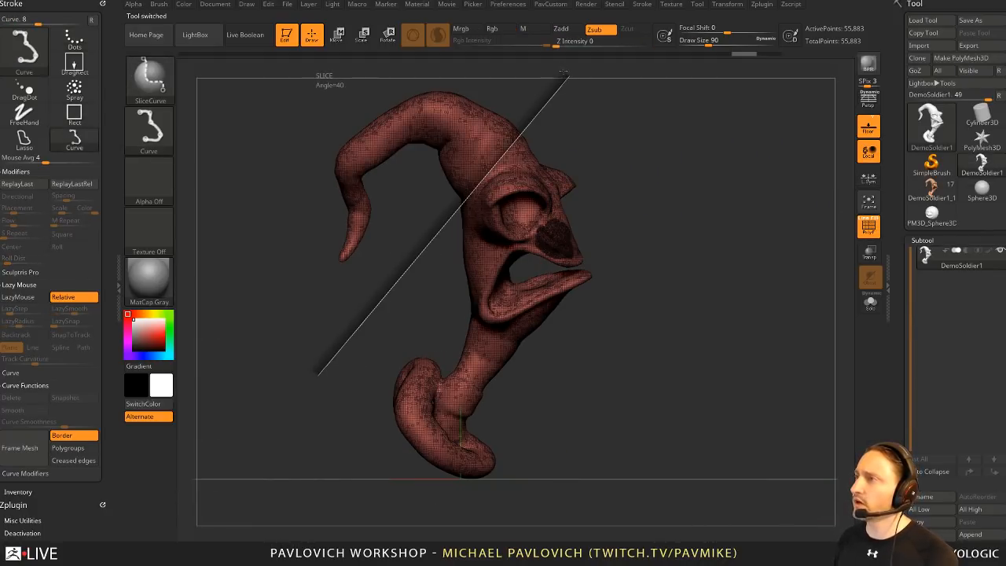
mouse_move(370, 374)
left_mouse_down("ctrl+shift")
mouse_move(476, 71)
mouse_move(437, 140)
mouse_move(422, 63)
left_mouse_up("ctrl+shift")
mouse_move(420, 250)
left_mouse_down("ctrl+shift")
mouse_move(414, 152)
mouse_move(433, 173)
left_mouse_up("ctrl+shift")
key("ctrl+z")
mouse_move(288, 399)
left_mouse_down("ctrl+shift")
mouse_move(426, 209)
mouse_move(410, 74)
left_mouse_up("ctrl+shift")
mouse_move(310, 385)
left_mouse_down("ctrl+shift")
mouse_move(326, 208)
mouse_move(305, 138)
left_mouse_up("ctrl+shift")
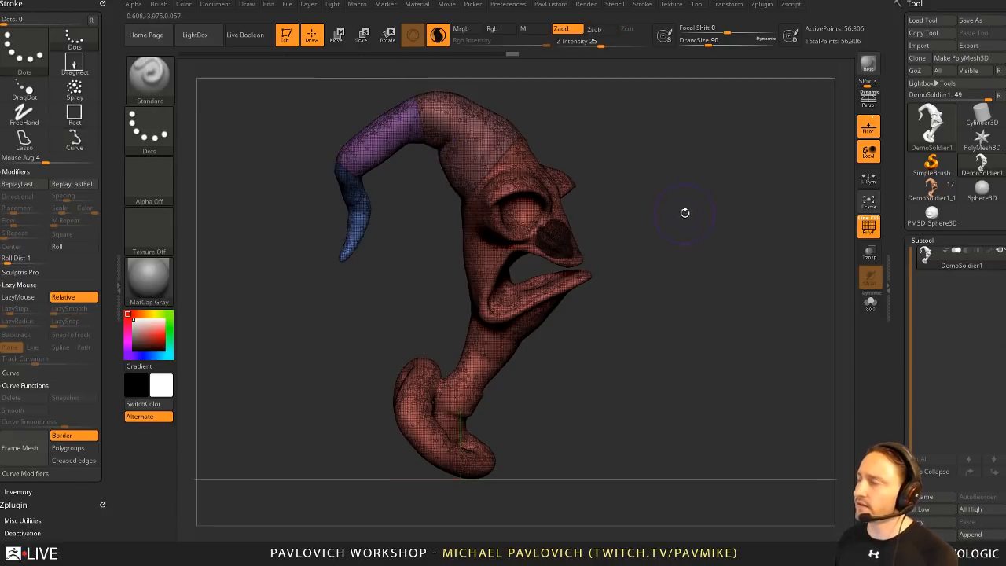
Step: Try drawing a ZRemesherGuides curve along the upper edge of the mouth with a smaller brush, and undo it
mouse_move(684, 213)
left_mouse_down()
mouse_move(666, 211)
mouse_move(696, 200)
mouse_move(696, 214)
mouse_move(672, 213)
left_mouse_up()
key("s")
left_click(678, 215)
key("b")
key("z")
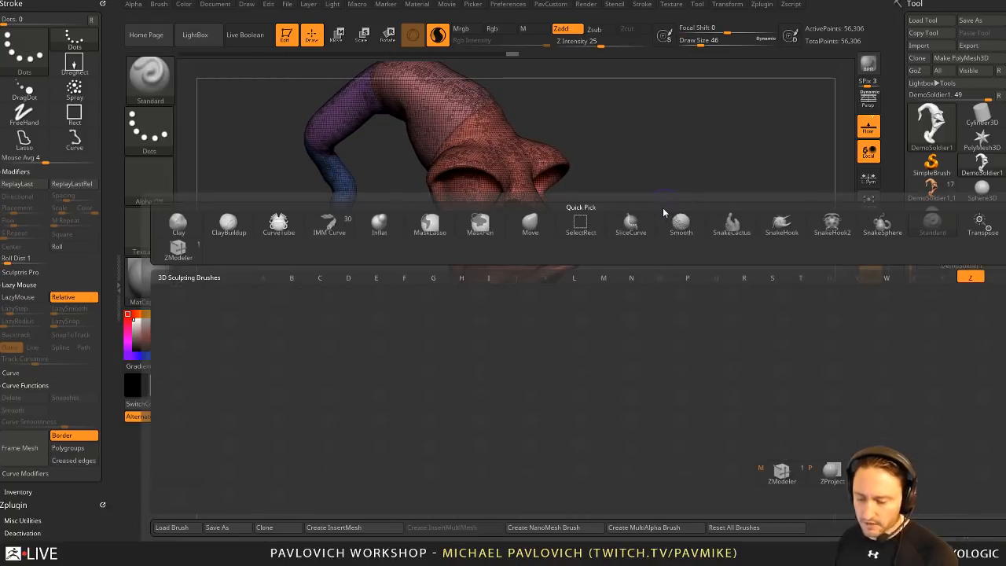
key("r")
left_click_drag(696, 224, 746, 263, "alt")
key("s")
left_click(518, 218)
left_click_drag(490, 260, 640, 227)
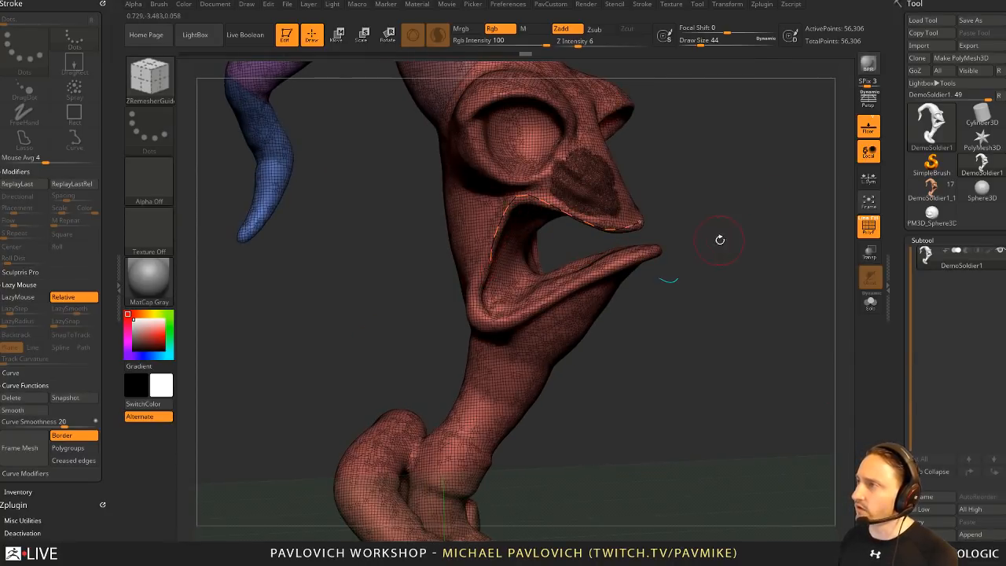
key("ctrl+z")
Step: ZRemesh the sliced worm head with AdaptiveSize 10, keeping its polygroups
mouse_move(712, 215)
left_mouse_down("alt")
mouse_move(744, 223)
mouse_move(765, 247)
left_mouse_up("alt")
key("grave")
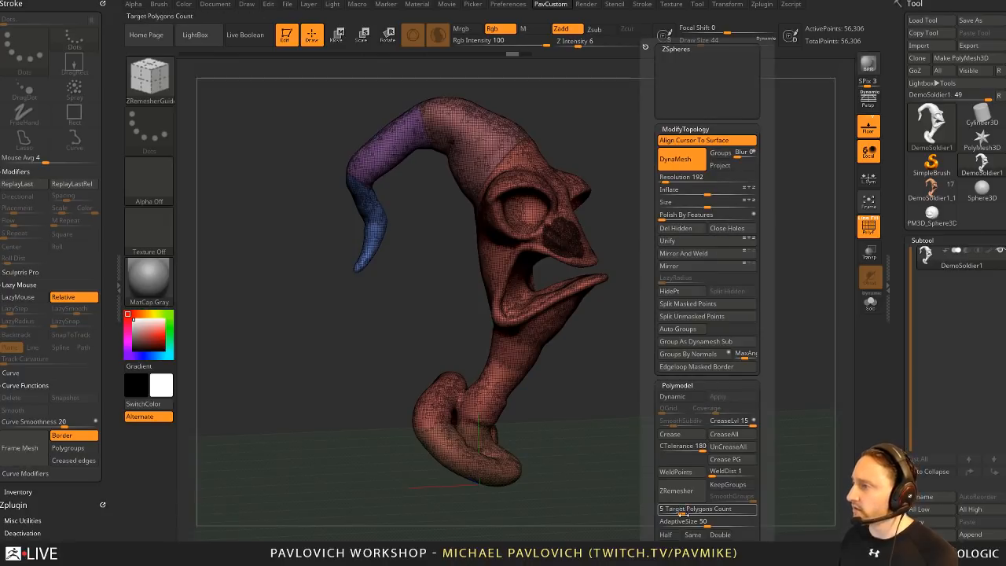
left_click_drag(682, 521, 671, 522)
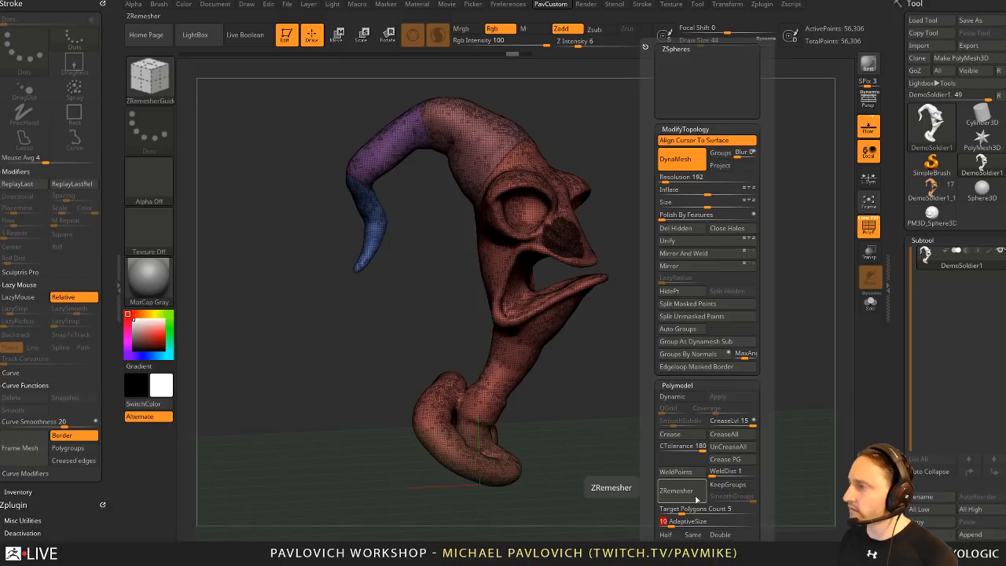
left_click(707, 491)
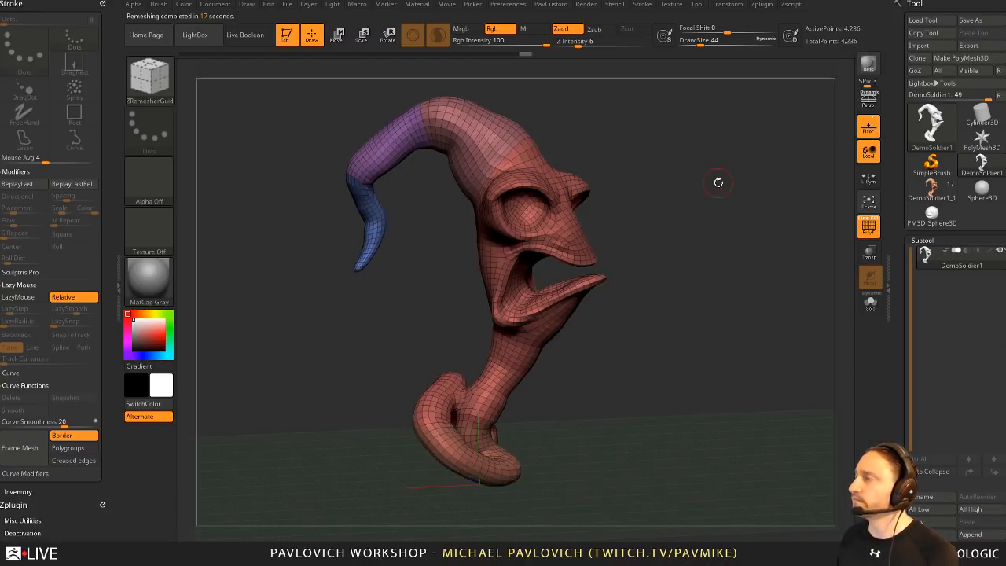
Step: With SelectLasso, hide single edge loops around the purple tail section to check the topology, and show everything again
mouse_move(804, 128)
left_mouse_down("alt")
mouse_move(754, 177)
mouse_move(700, 274)
left_mouse_up("alt")
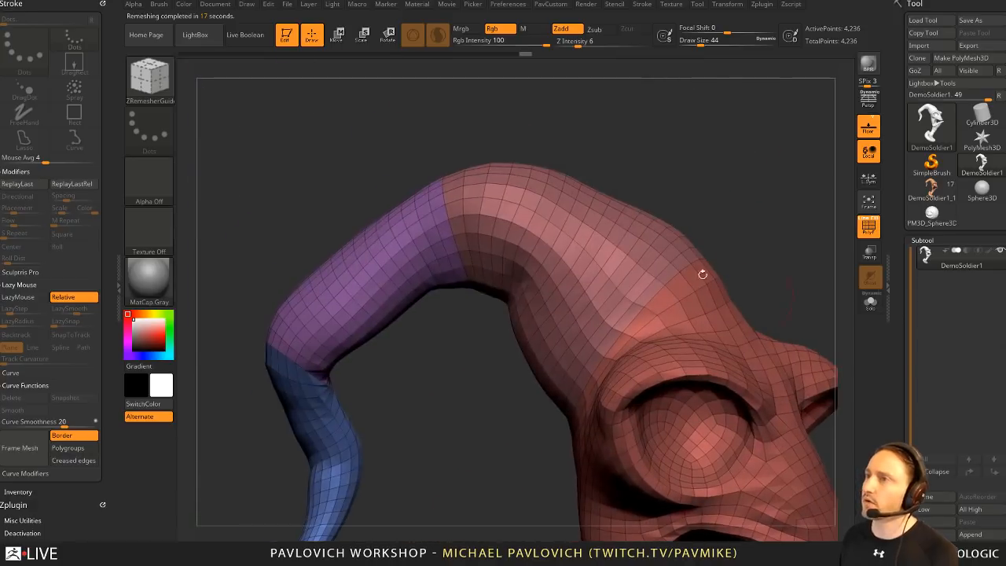
left_click(155, 83, "ctrl+shift")
left_click(430, 136, "ctrl+shift")
left_click_drag(462, 323, 474, 254, "alt")
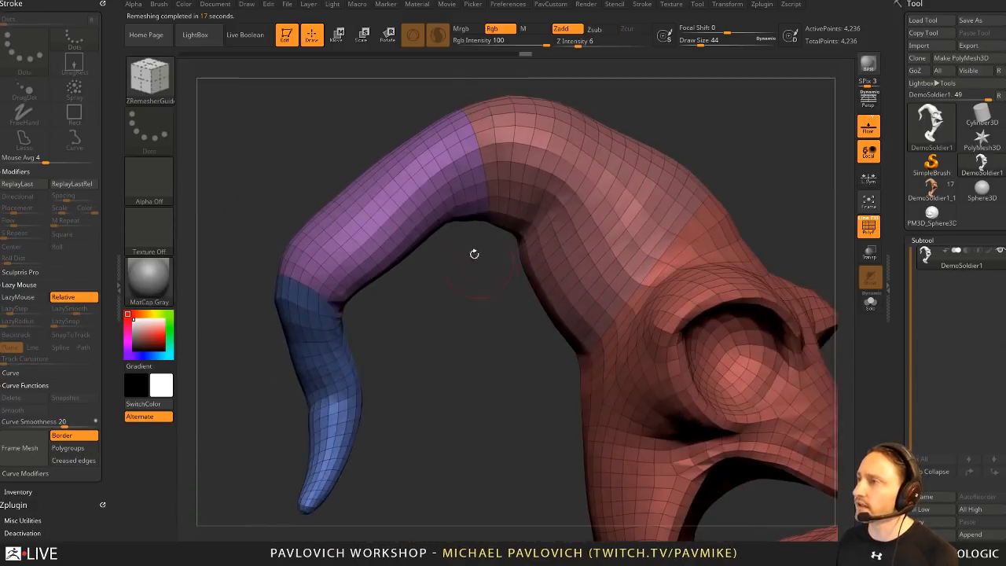
left_click(425, 189, "ctrl+shift")
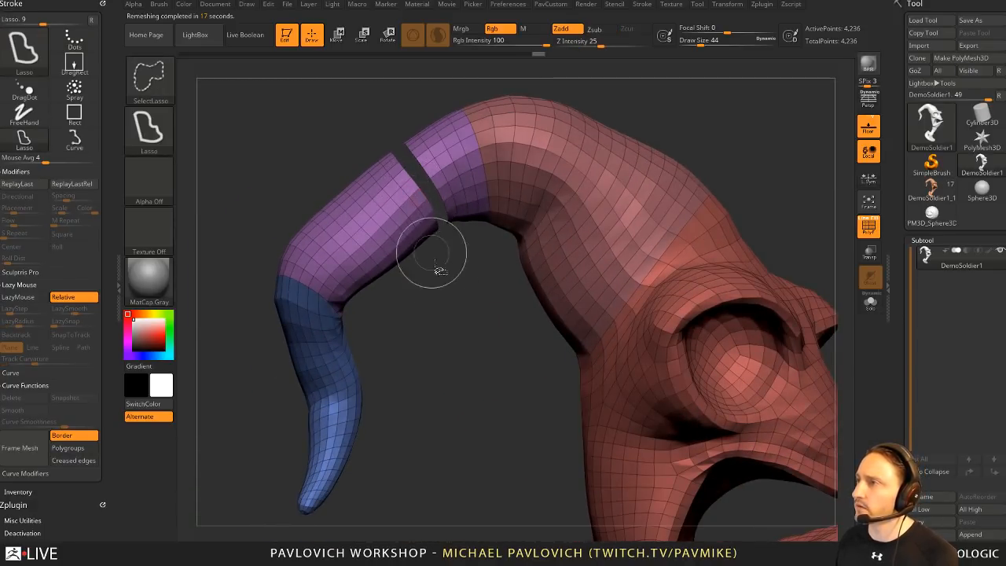
left_click(431, 260, "ctrl+shift")
left_click(398, 214, "ctrl+shift")
left_click(392, 210, "ctrl+shift")
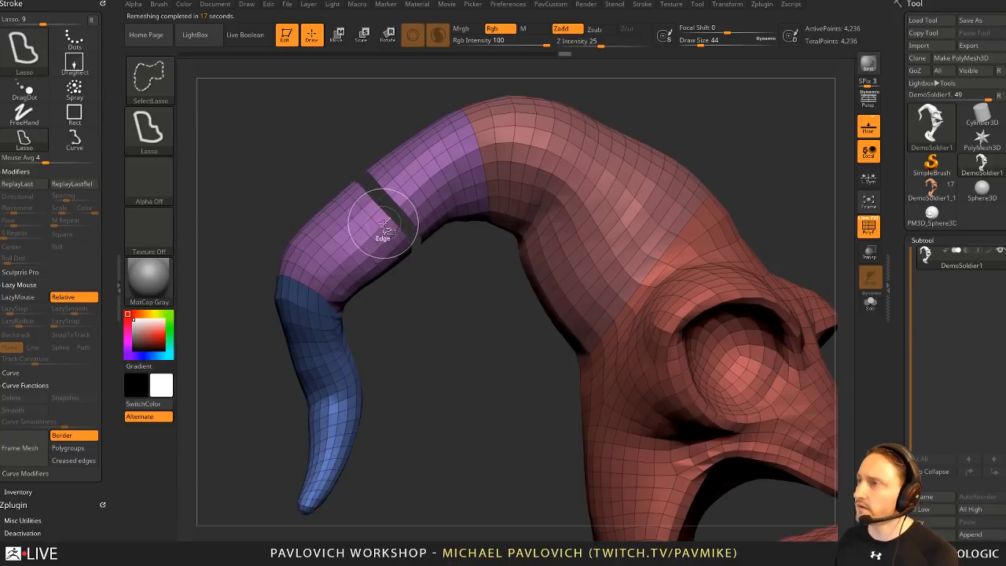
left_click(382, 226, "ctrl+shift")
left_click(492, 285, "ctrl+shift")
Step: Isolate the pink polygroup on the back of the head to check its edge flow, and show the full mesh again
left_click(609, 177, "ctrl+shift")
left_click(646, 187, "ctrl+shift")
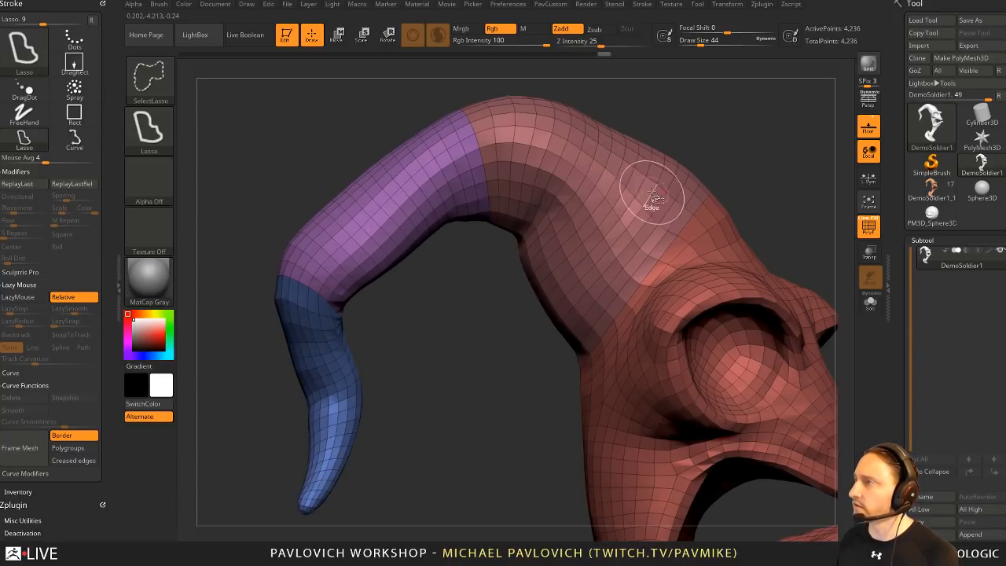
left_click(677, 207, "ctrl+shift")
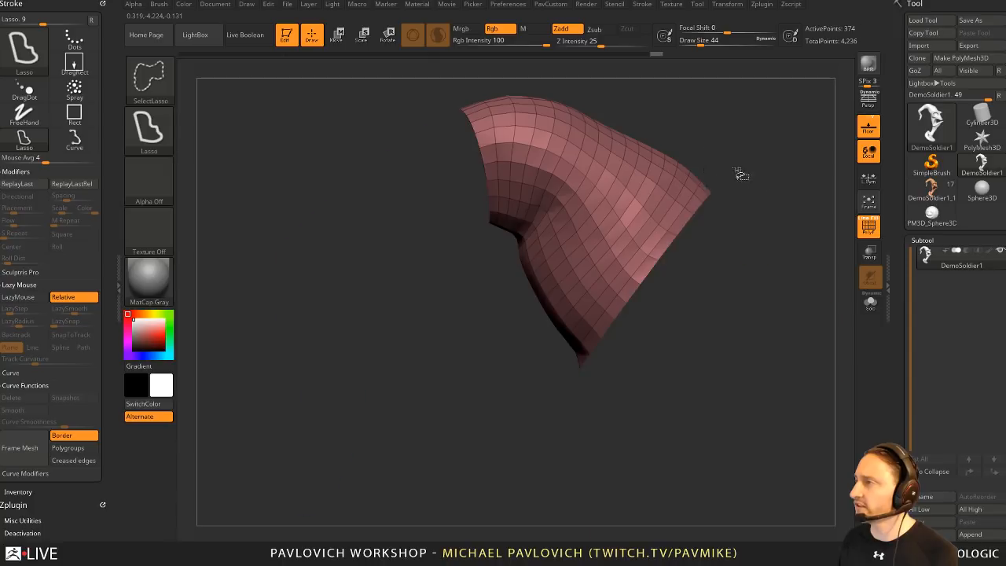
left_click(733, 169, "ctrl+shift")
left_click(680, 203, "ctrl+shift")
left_click(737, 150, "ctrl+shift")
Step: Set the draw size to 31, hide edge loops on the blue tail tip to check for spiraling, and restore the full mesh
key("s")
left_click_drag(463, 307, 459, 307)
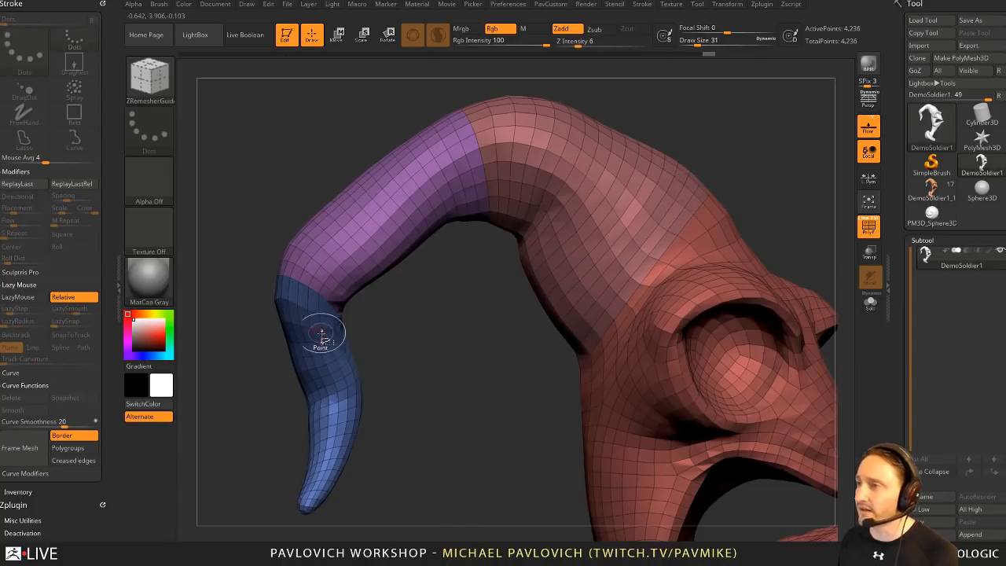
left_click(322, 337, "ctrl+shift")
left_click(396, 340, "ctrl+shift")
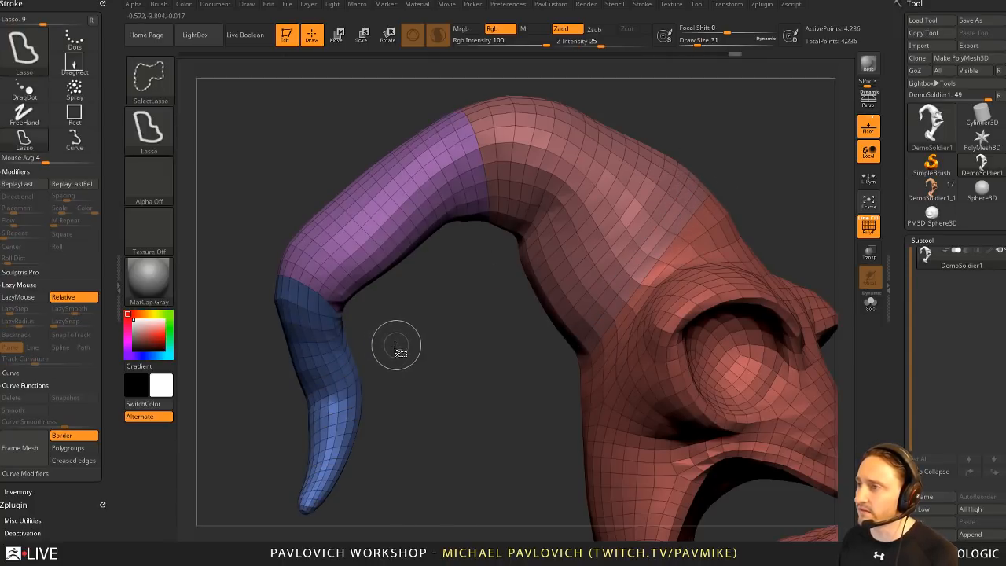
left_click(324, 339, "ctrl+shift")
left_click_drag(400, 359, 403, 322)
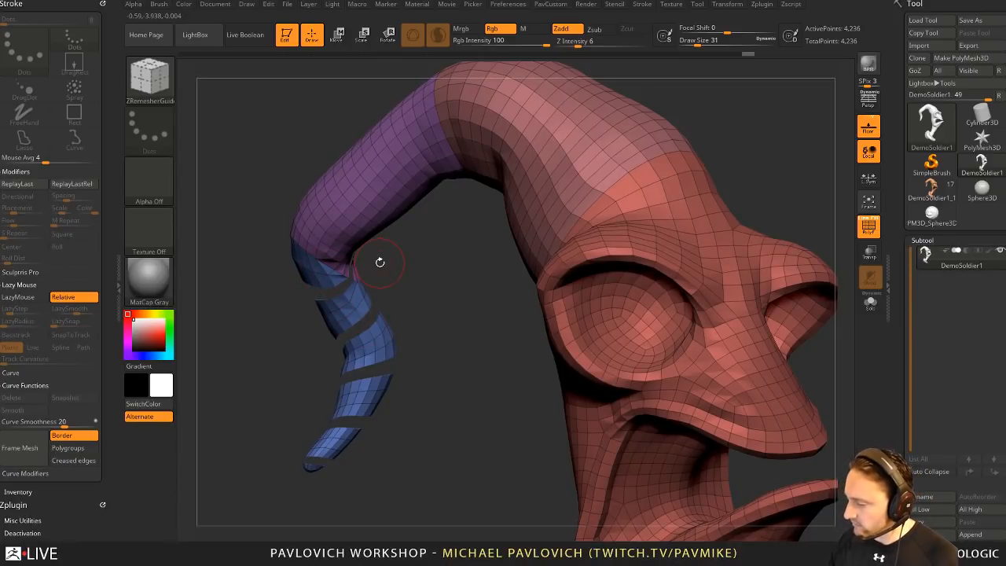
key("ctrl+shift")
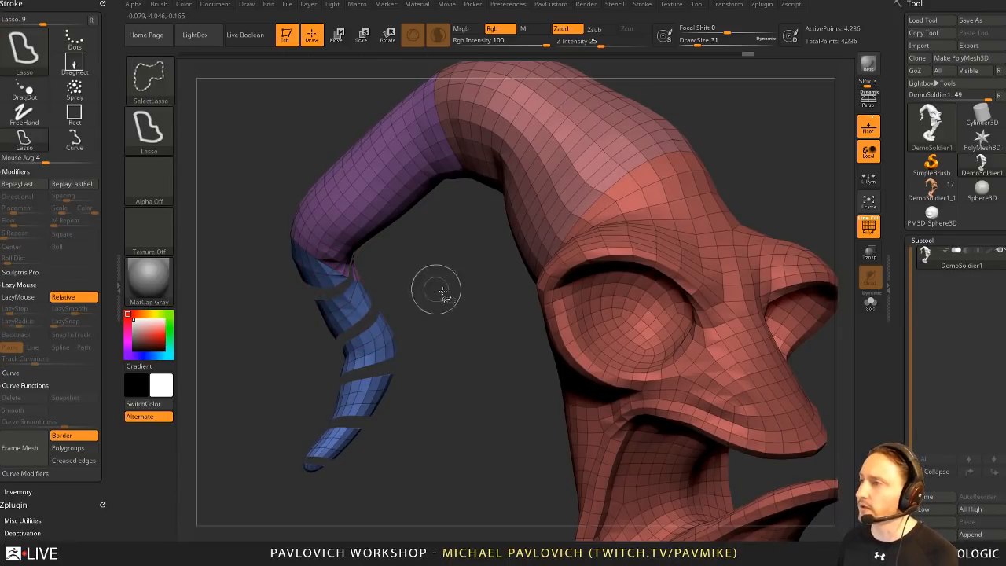
left_click(402, 309, "ctrl+shift")
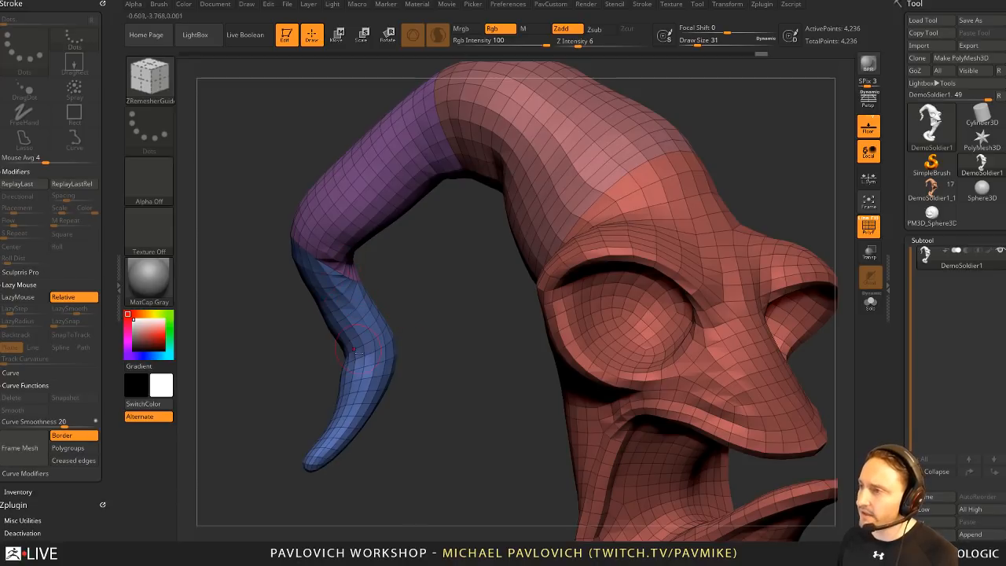
right_click_drag(332, 440, 378, 389)
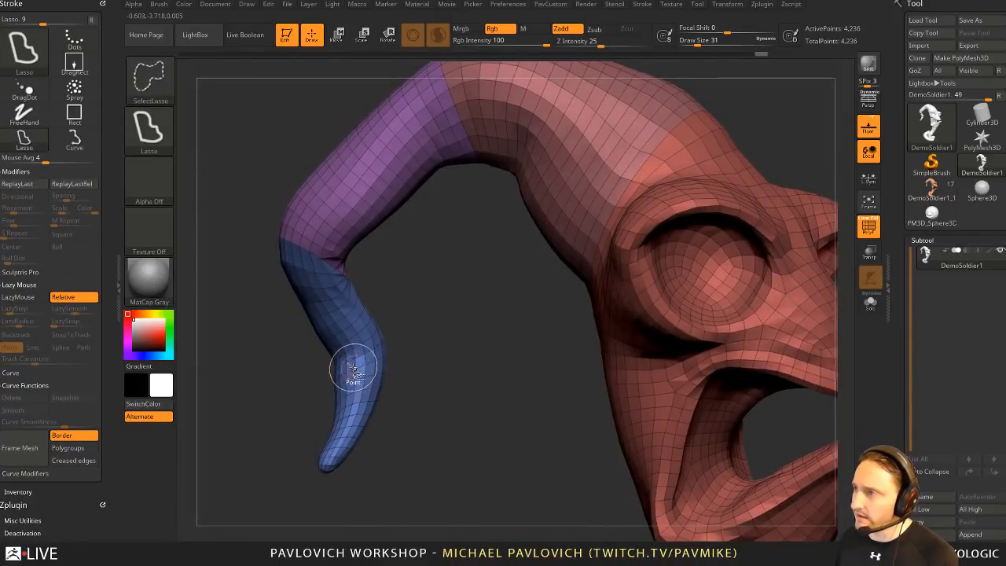
left_click(353, 366, "ctrl+shift")
left_click(417, 360, "ctrl+shift")
Step: Slice off a small polygroup at the very end of the blue tail tip with SliceCurve
key("f")
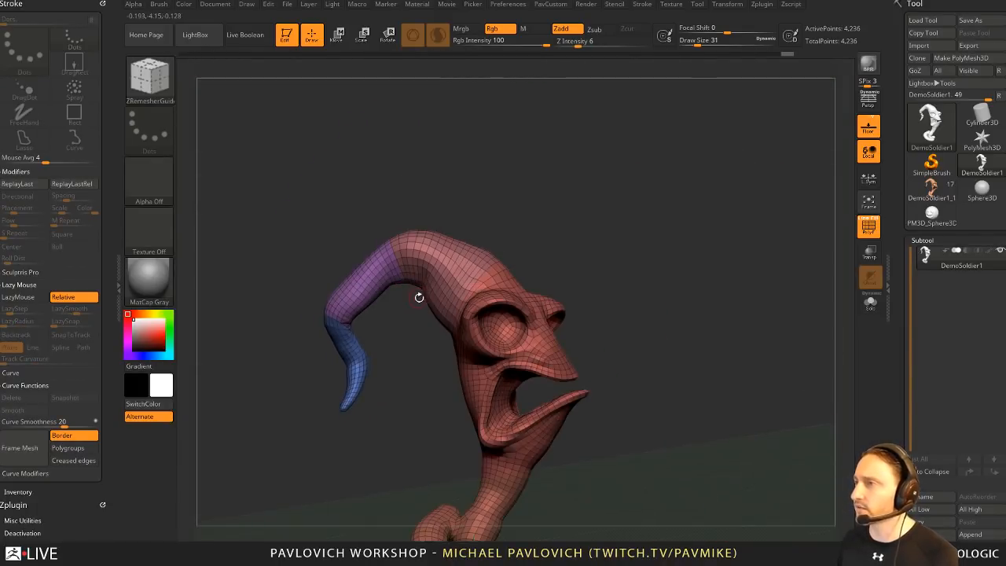
right_click_drag(406, 350, 320, 287)
left_click(169, 88, "ctrl+shift")
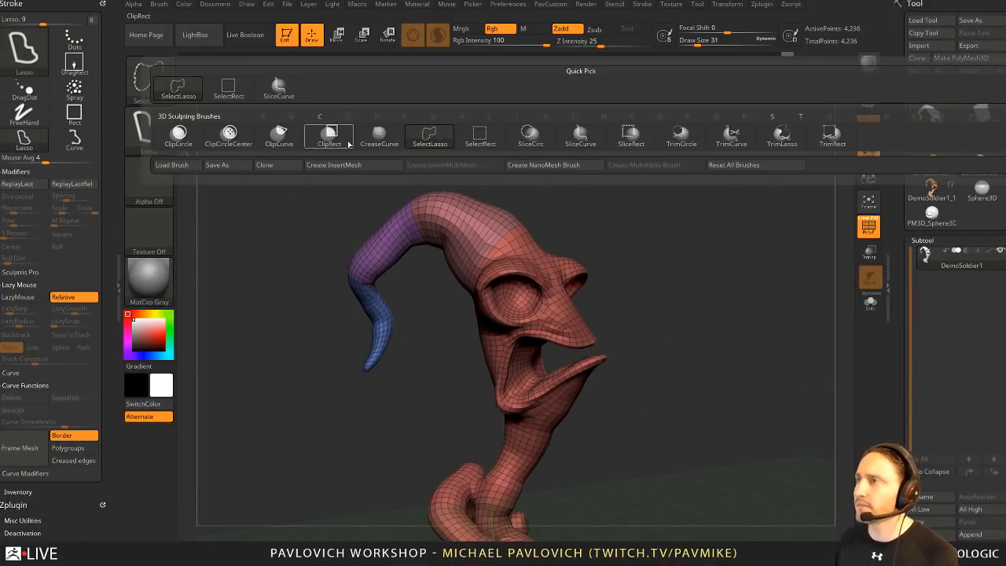
left_click(278, 87)
mouse_move(393, 405)
left_mouse_down("ctrl+shift")
mouse_move(281, 341)
mouse_move(395, 471)
mouse_move(386, 382)
mouse_move(301, 342)
left_mouse_up("ctrl+shift")
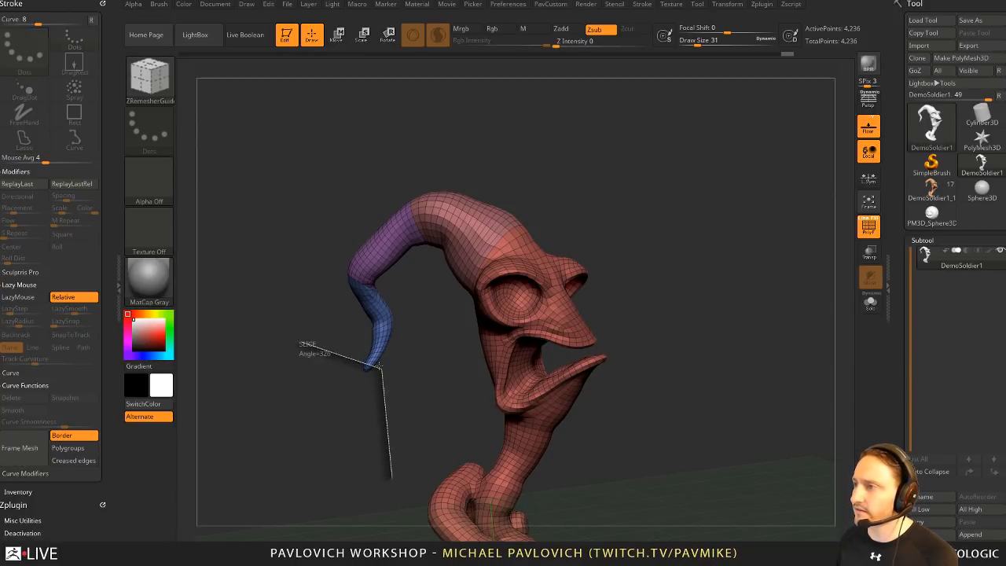
Step: ZRemesh the head again with KeepGroups and Half enabled and AdaptiveSize 10
right_click_drag(430, 387, 440, 366, "alt")
key("space")
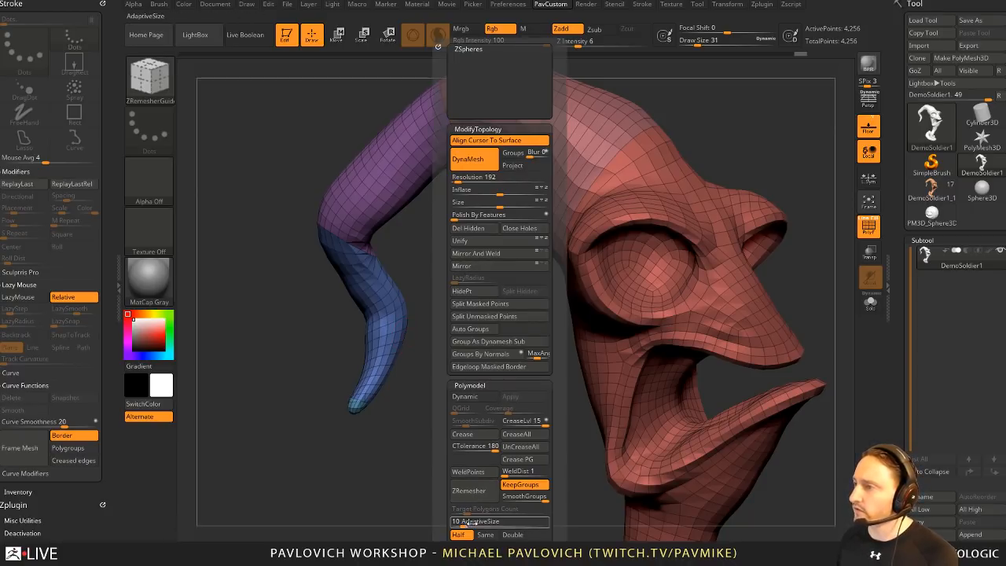
left_click(469, 490)
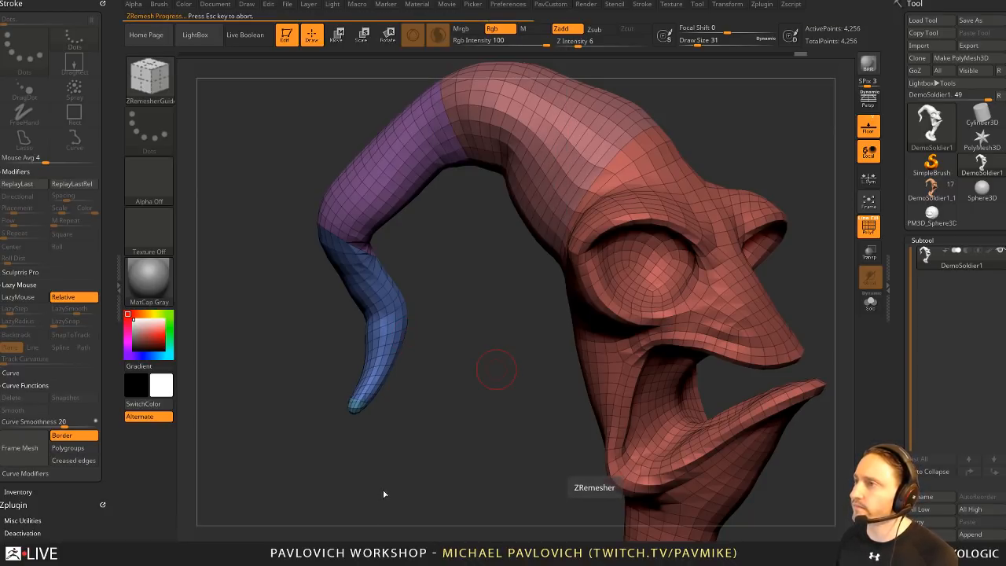
Step: Switch back to SelectLasso and hide an edge loop on the remeshed blue tail to check that it closes
mouse_move(436, 398)
left_mouse_down("alt")
mouse_move(445, 391)
mouse_move(437, 368)
left_mouse_up("alt")
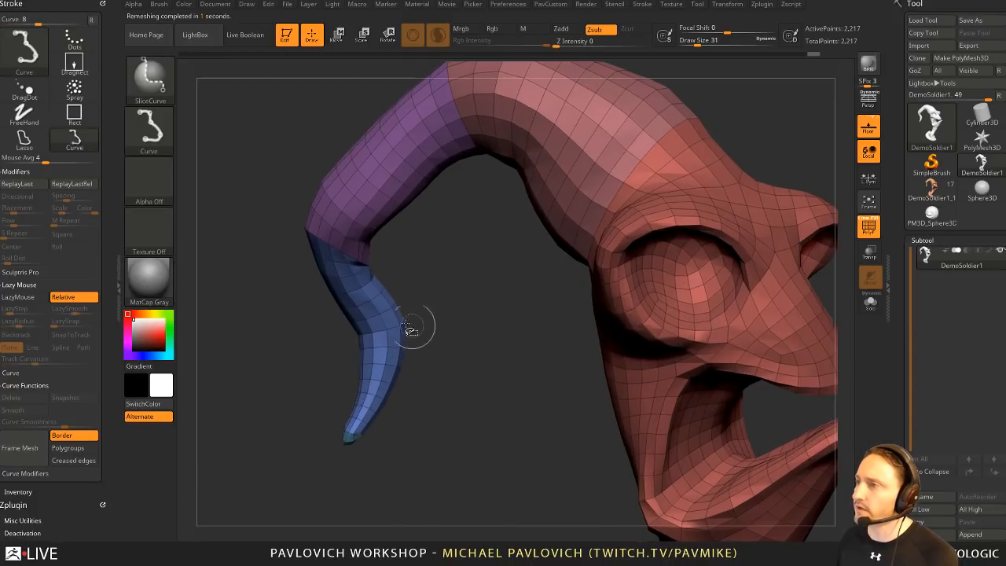
left_click(152, 84, "ctrl+shift")
left_click(230, 90, "ctrl+shift")
left_click(180, 89, "ctrl+shift")
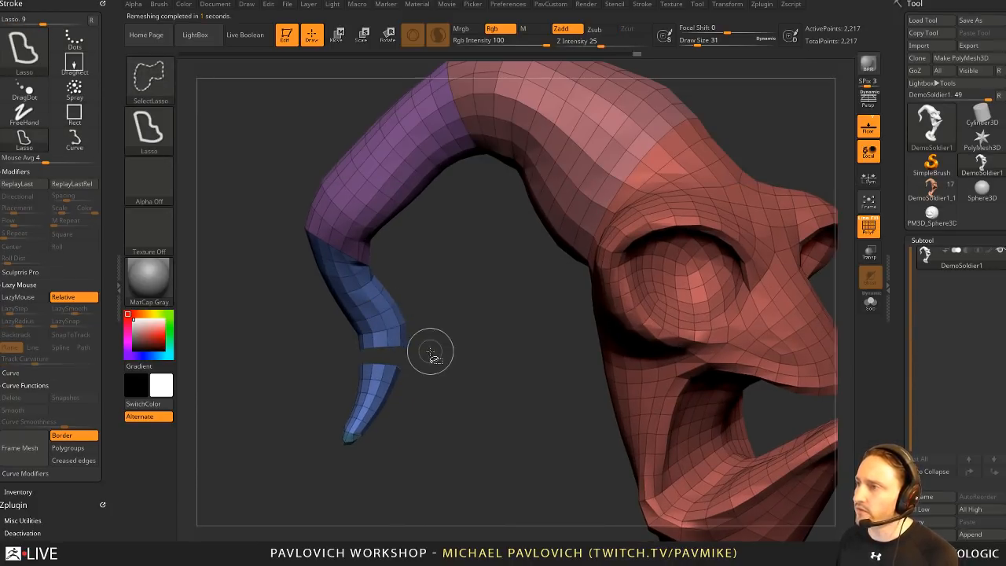
left_click_drag(435, 377, 420, 340)
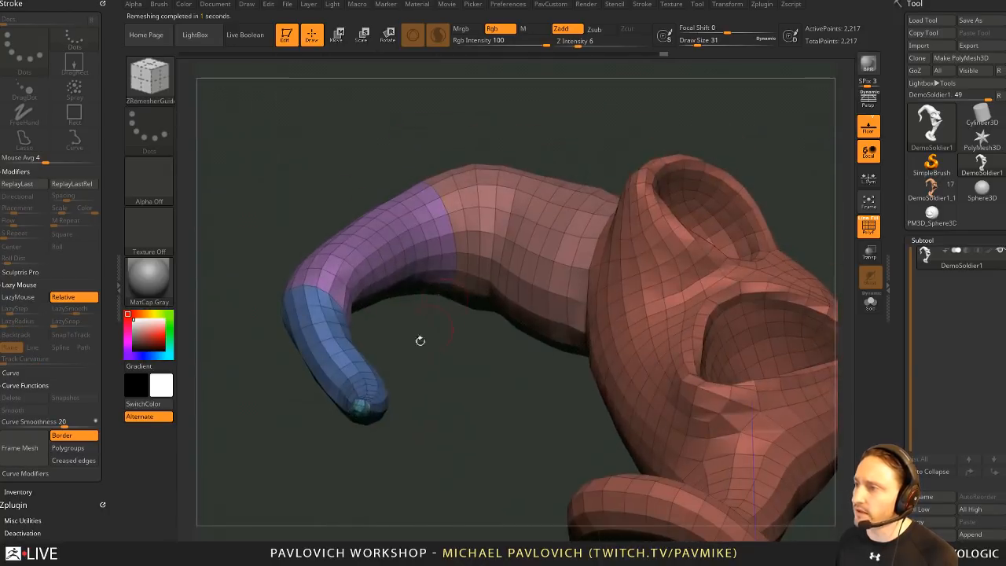
Step: Check the edge loops on the purple and pink sections by hiding them, then restore and view the whole worm head
mouse_move(373, 401)
left_mouse_down()
mouse_move(419, 314)
mouse_move(370, 287)
mouse_move(359, 268)
mouse_move(396, 232)
left_mouse_up()
left_click(391, 229, "ctrl+shift")
left_click(391, 213, "ctrl+shift")
left_click(424, 275, "ctrl+shift")
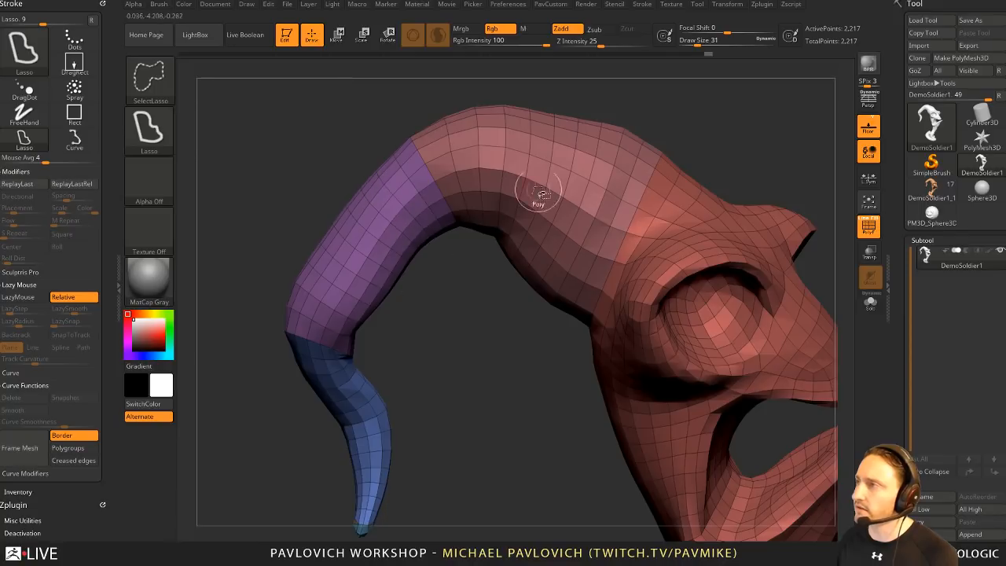
left_click(514, 176, "ctrl+shift")
left_click(473, 318, "ctrl+shift")
left_click(585, 212, "ctrl+shift")
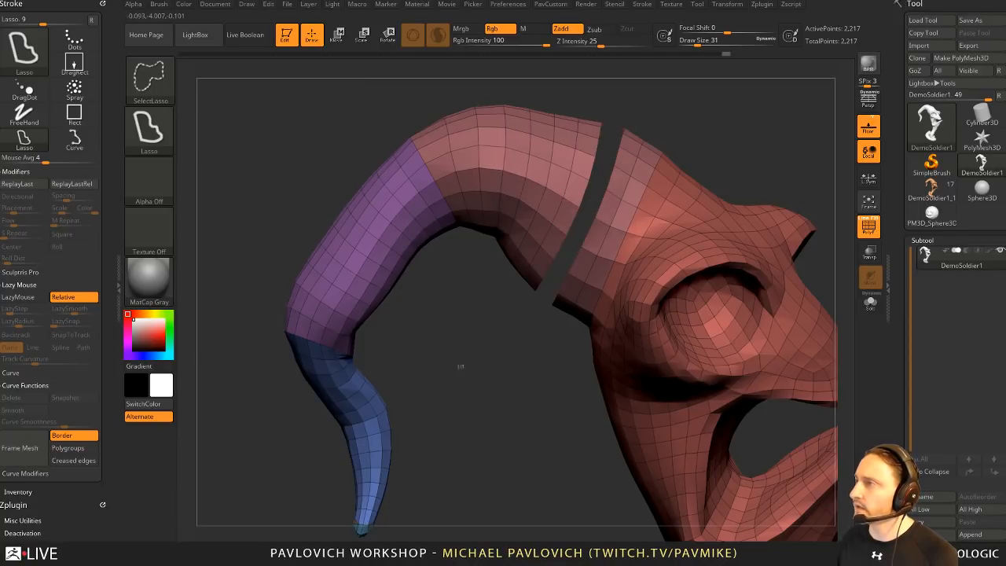
left_click(460, 367, "ctrl+shift")
left_click_drag(460, 366, 737, 215, "alt")
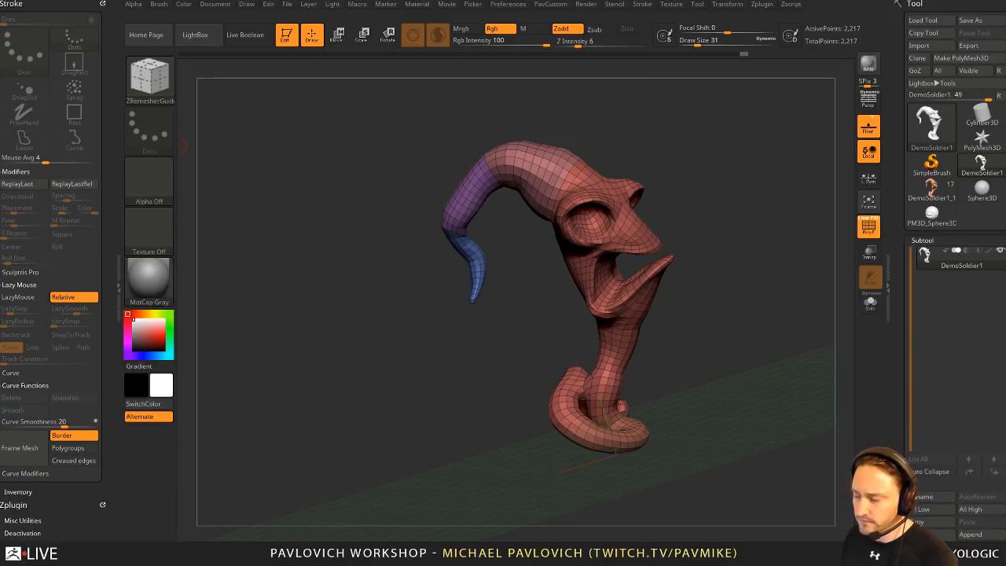
Step: Clear the canvas, draw the multi-subtool DemoSoldier1_1 character in Edit mode, frame it and turn off its polyframe
key("ctrl+s")
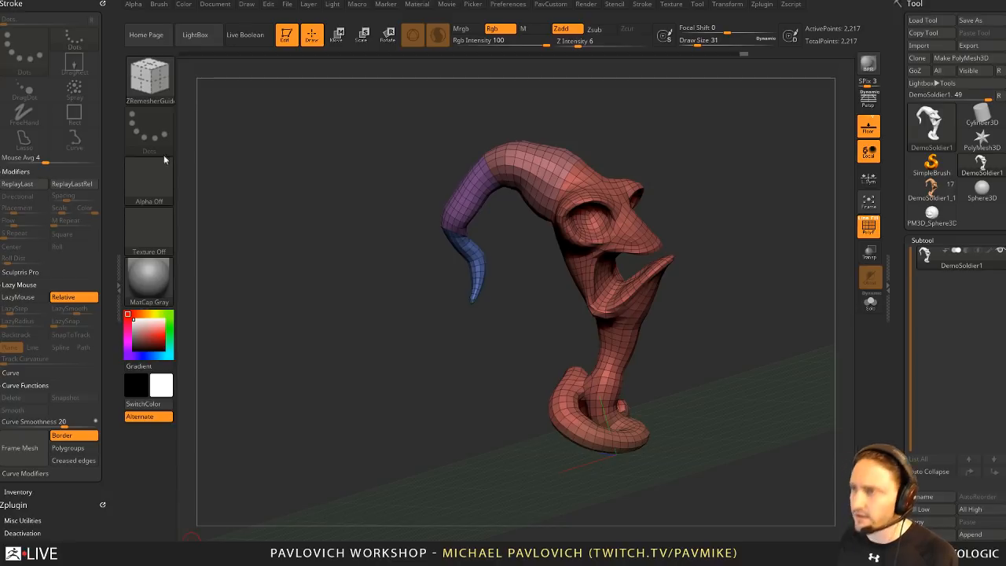
left_click(286, 34)
key("ctrl+n")
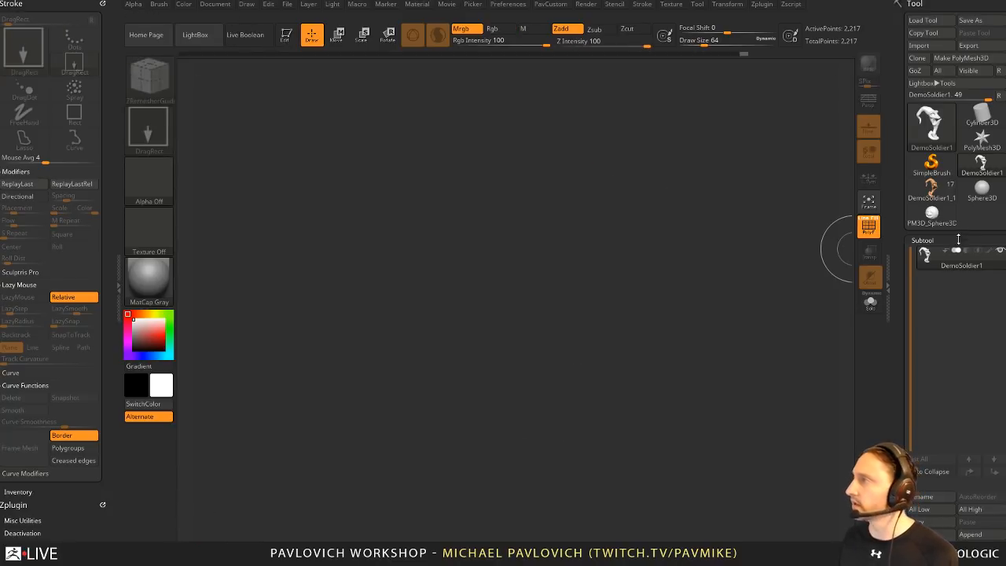
left_click(931, 187)
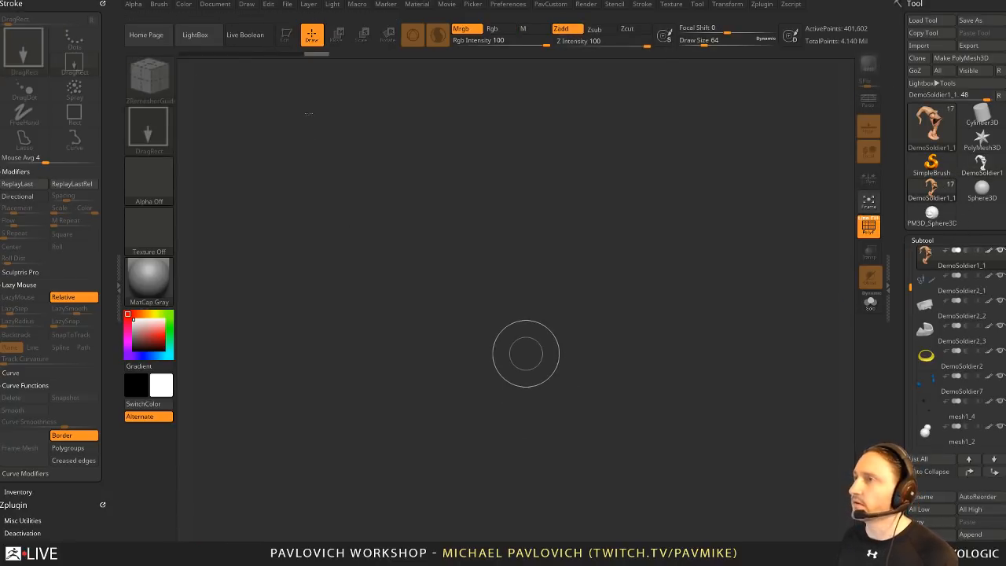
left_click_drag(523, 348, 293, 69)
left_click(284, 35)
key("f")
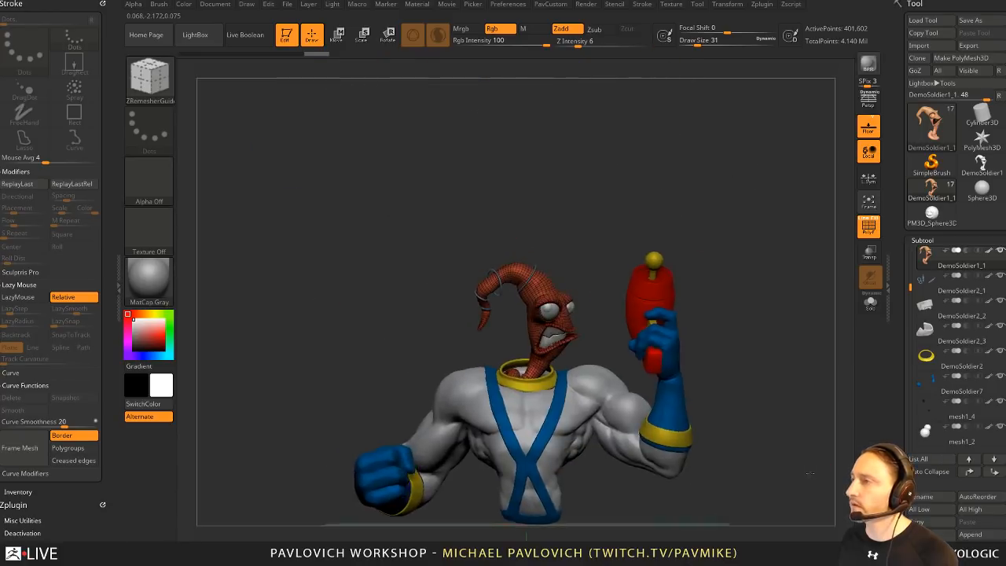
left_click(868, 226)
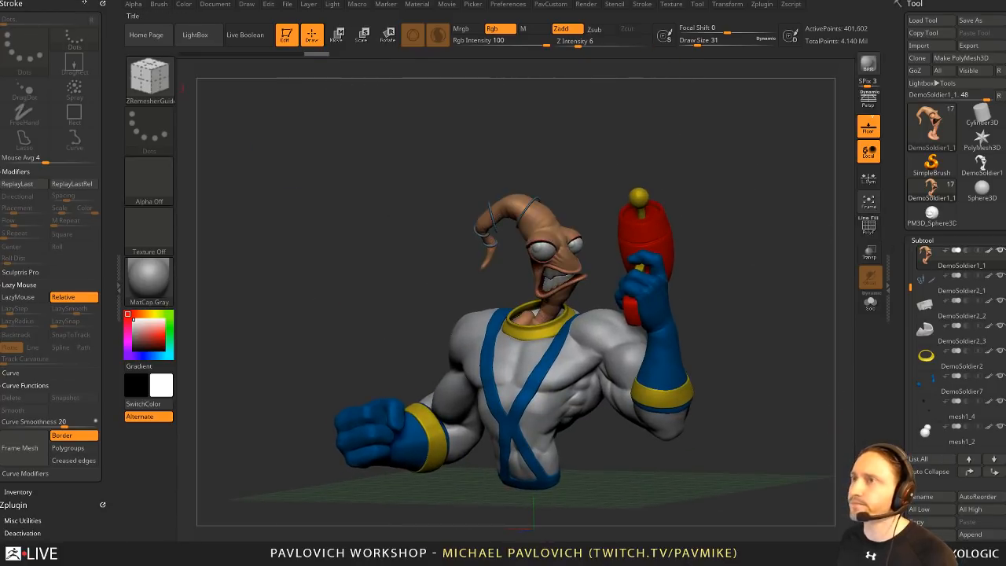
Step: Create a combined low-resolution posing mesh of all subtools with Transpose Master's TPoseMesh
left_click(102, 4)
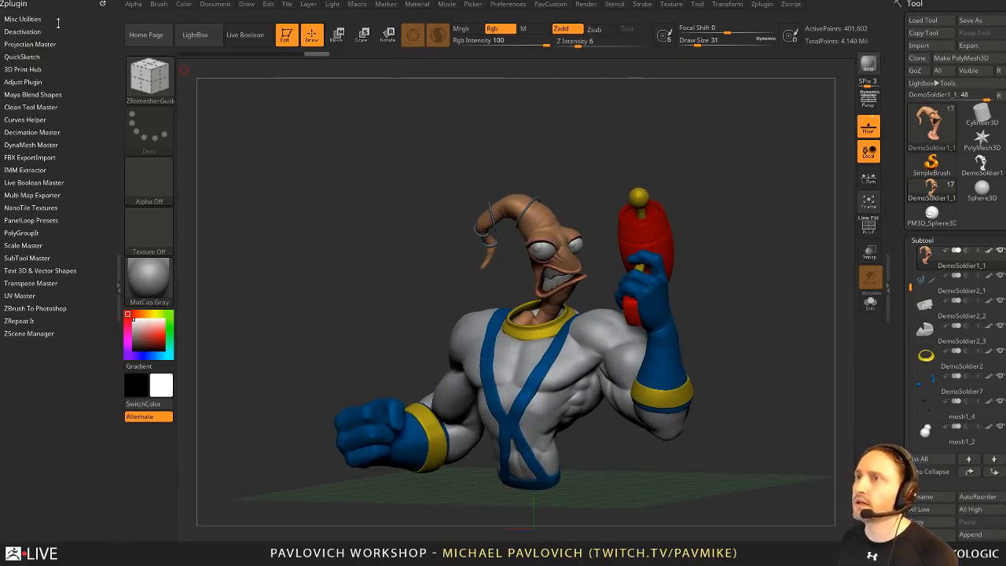
key("shift")
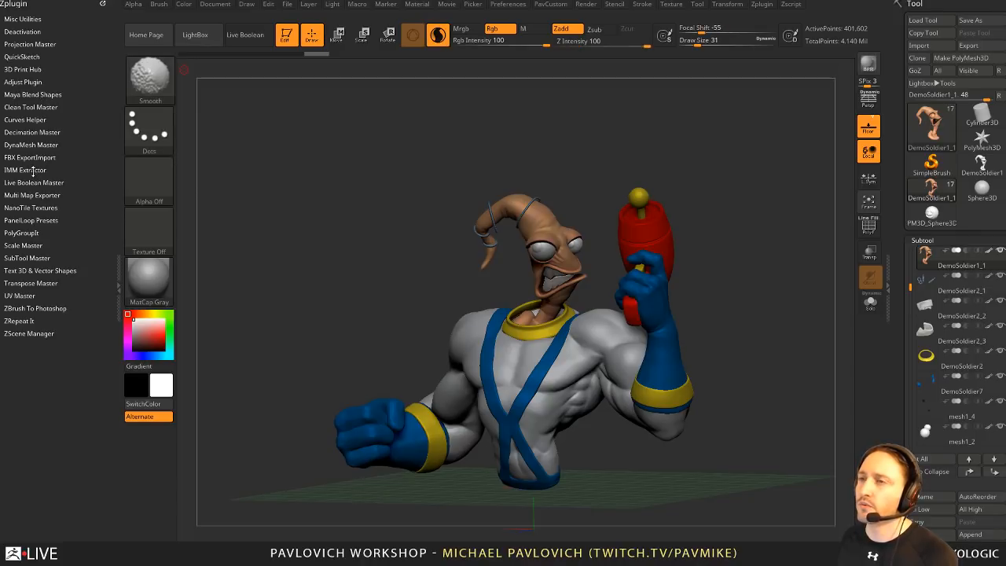
left_click(38, 282)
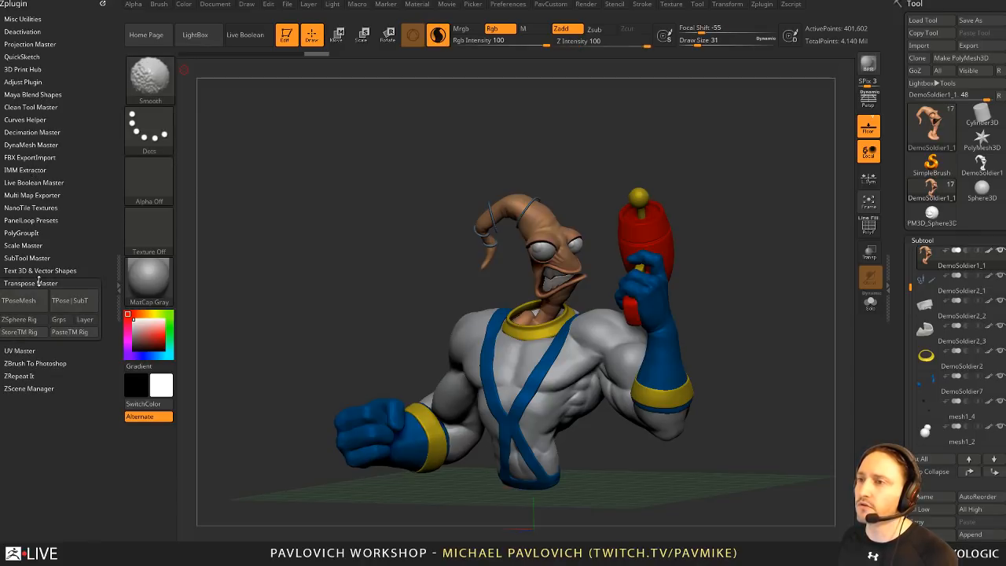
left_click(19, 300)
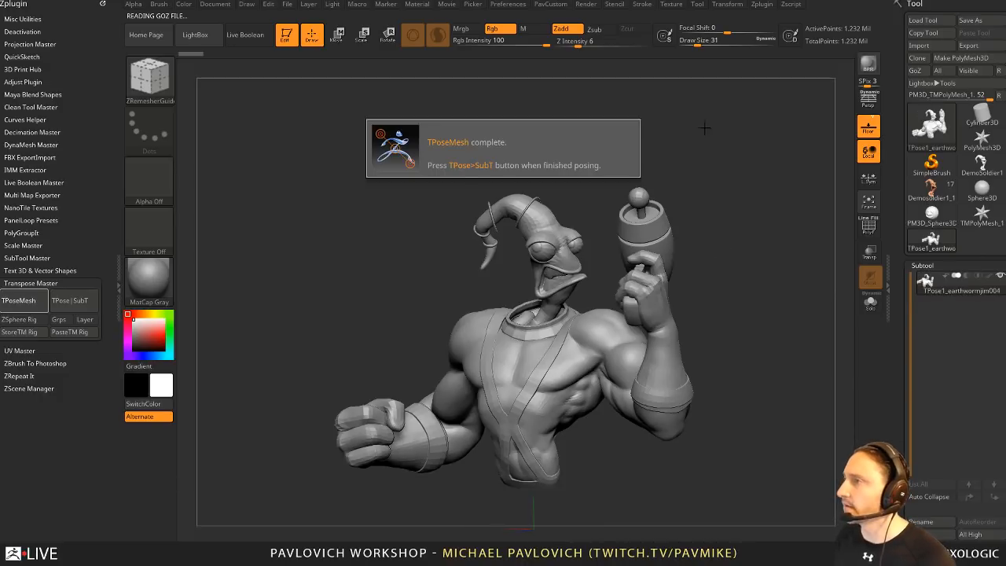
Step: Show the polyframe on the posing mesh and mask the raised gun arm with the MaskLasso brush
left_click_drag(773, 296, 799, 289, "shift")
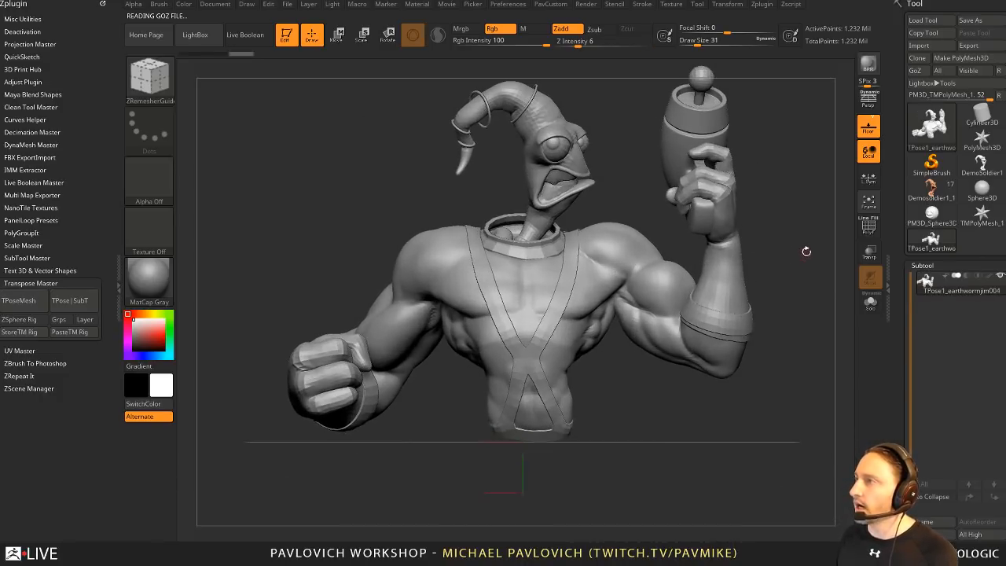
left_click_drag(806, 251, 785, 312, "alt")
mouse_move(932, 213)
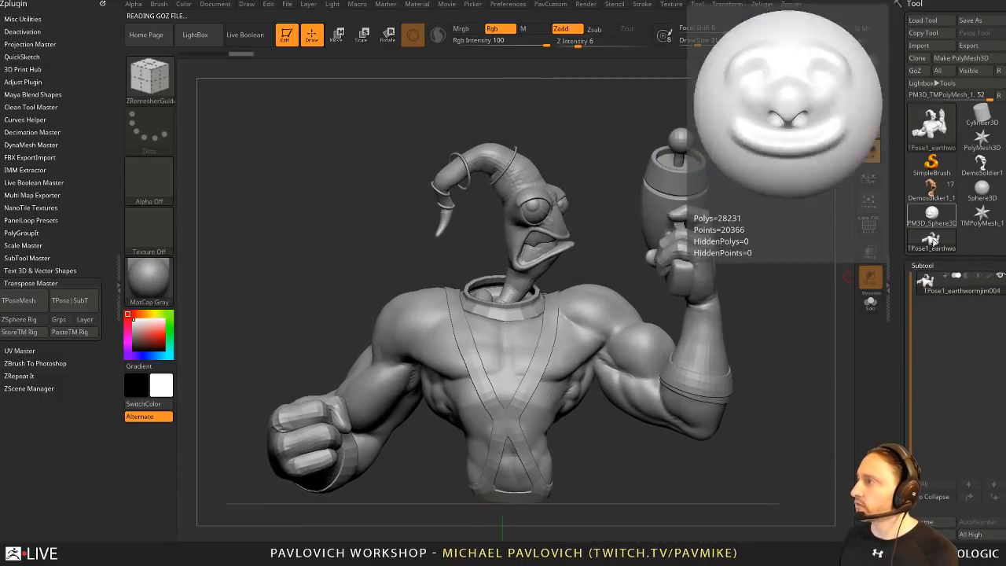
left_click(868, 226)
mouse_move(754, 306)
left_mouse_down()
mouse_move(655, 305)
mouse_move(803, 282)
left_mouse_up()
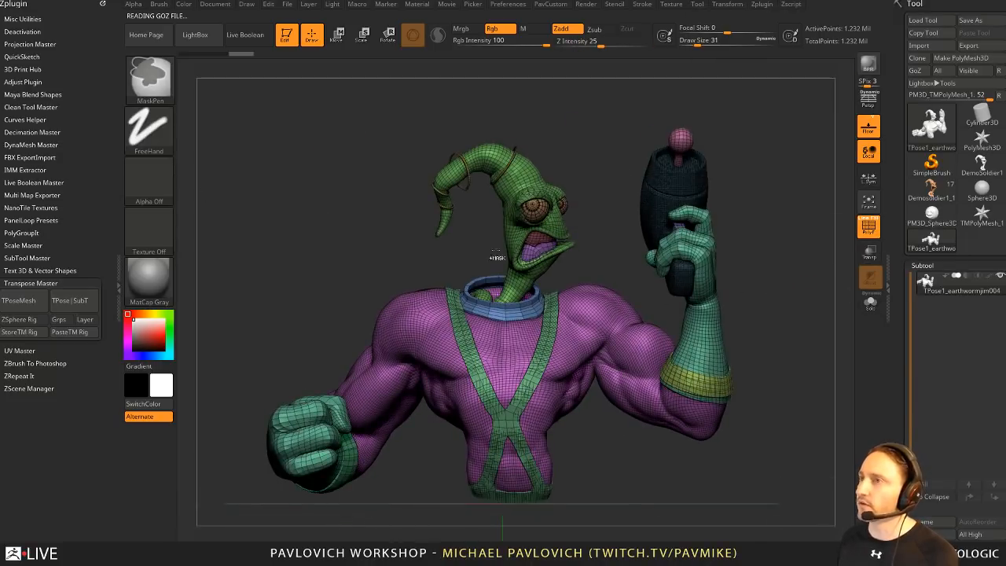
left_click(151, 79, "ctrl")
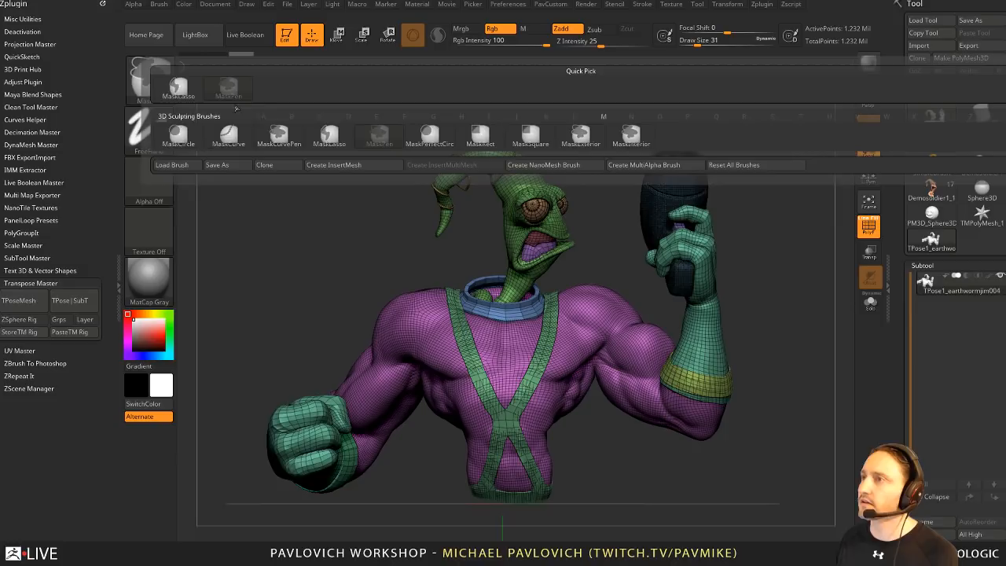
left_click(179, 87, "ctrl")
mouse_move(772, 355)
left_mouse_down("ctrl")
mouse_move(726, 92)
mouse_move(602, 196)
mouse_move(597, 495)
left_mouse_up("ctrl")
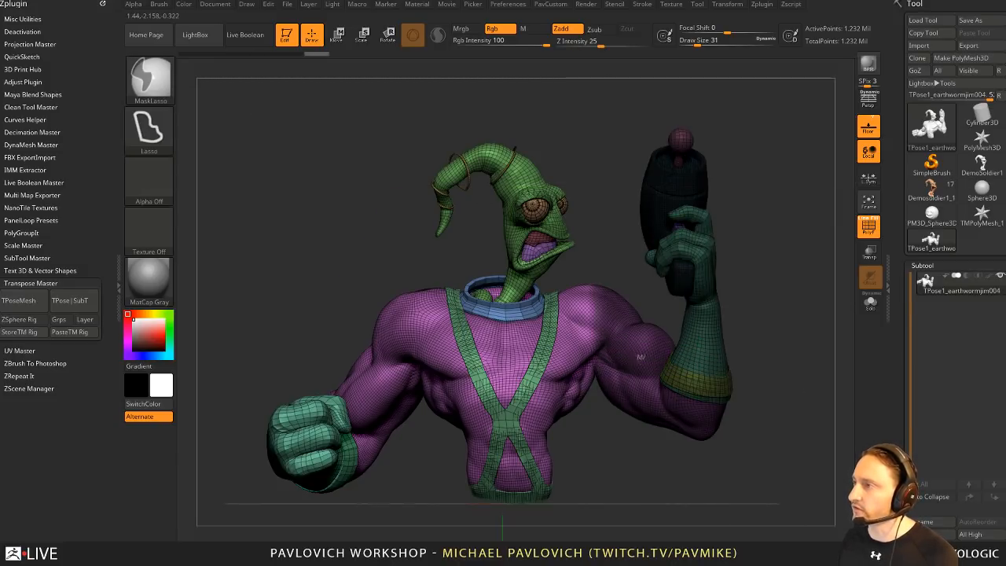
Step: Invert the mask, place the gizmo pivot at the shoulder, swing the gun arm outward and clear the mask
left_click(787, 351, "ctrl")
key("w")
left_click(606, 321, "alt")
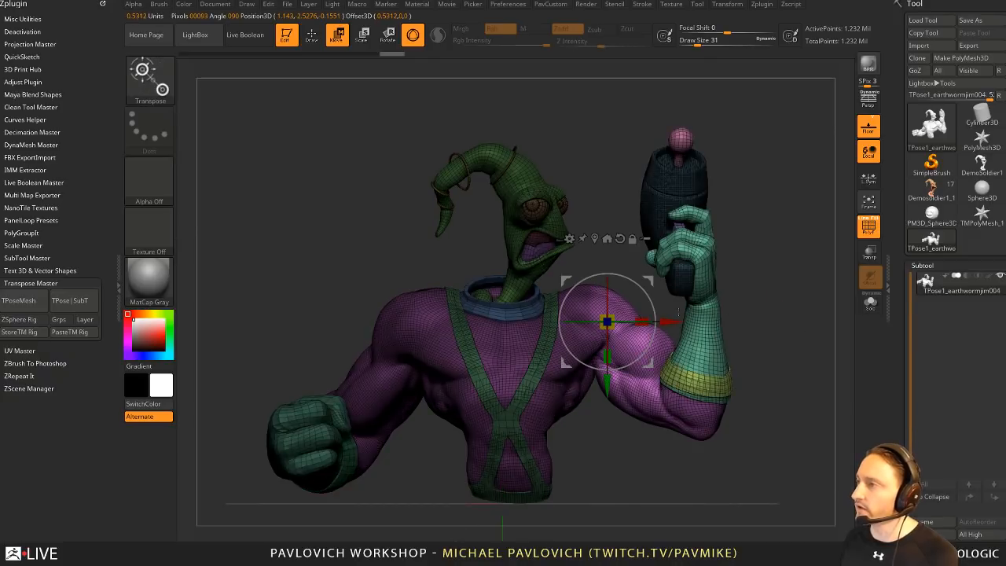
right_click_drag(610, 317, 667, 298, "shift")
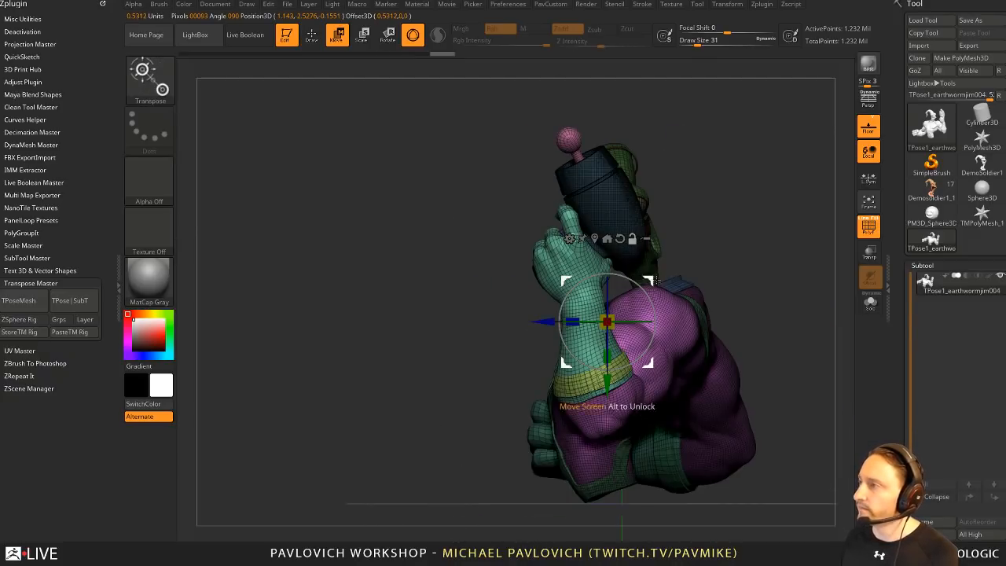
left_click_drag(653, 281, 686, 280, "alt")
right_click_drag(686, 281, 664, 279, "shift")
mouse_move(663, 279)
left_mouse_down()
mouse_move(653, 277)
mouse_move(673, 274)
left_mouse_up()
key("q")
right_click_drag(673, 275, 811, 305)
left_click_drag(817, 312, 825, 320, "ctrl")
Step: Reshape the gun arm's shoulder with the Move brush, reducing the draw size from 212 to 167
key("s")
left_click(654, 304)
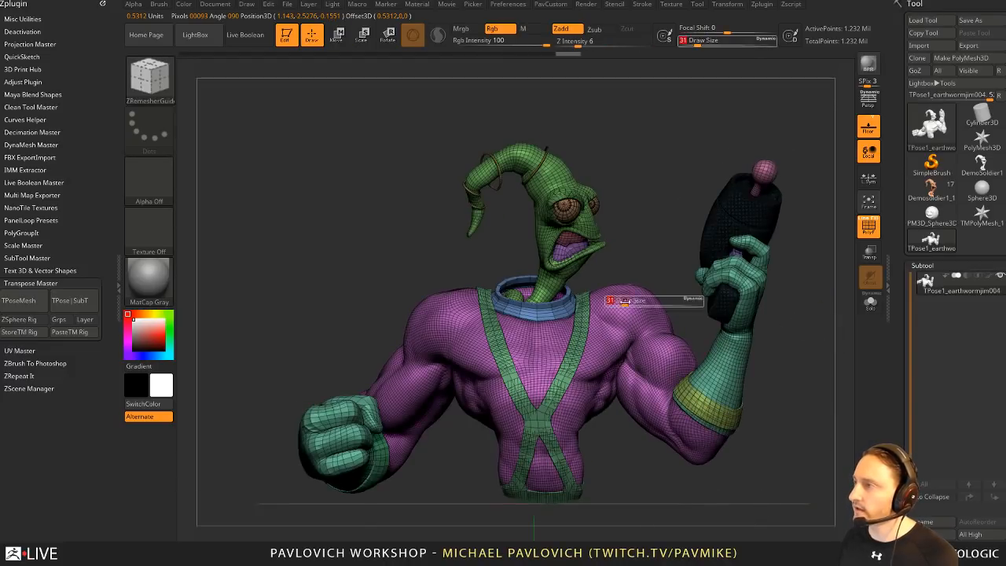
key("b")
key("m")
key("v")
key("space")
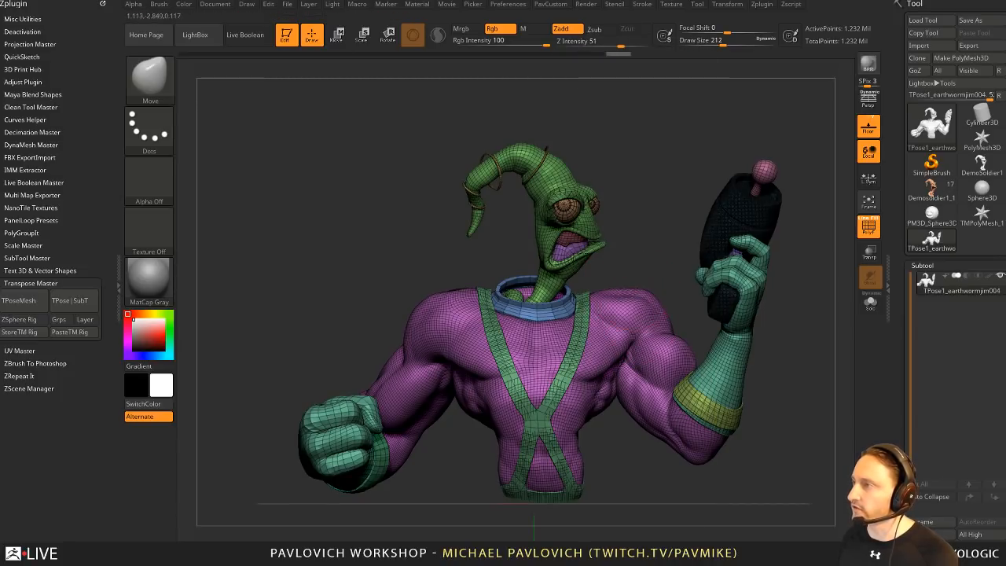
key("s")
left_click(646, 292)
mouse_move(668, 292)
right_mouse_down()
mouse_move(796, 249)
mouse_move(668, 294)
right_mouse_up()
key("s")
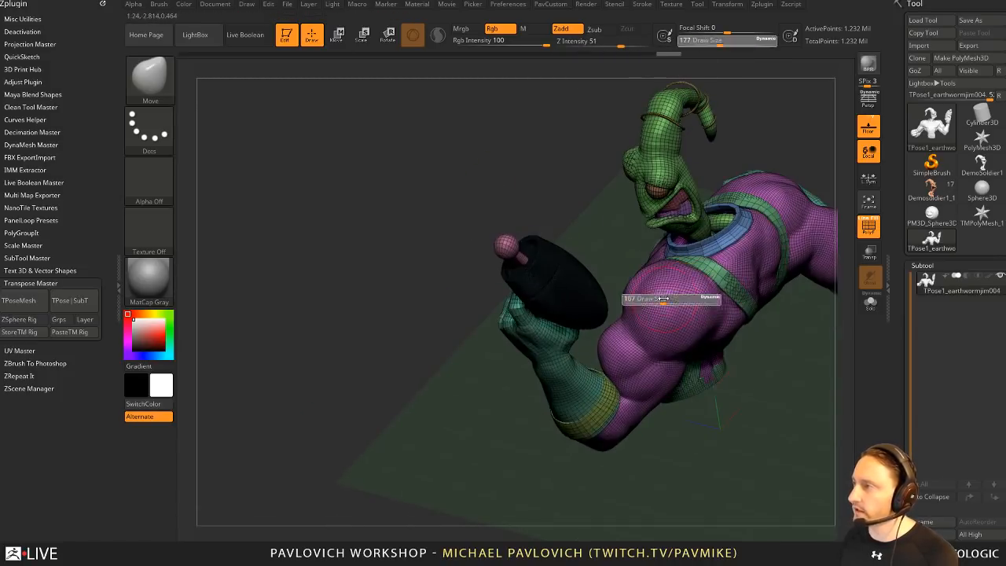
left_click(664, 295)
left_click_drag(666, 294, 668, 292, "shift")
right_click_drag(667, 292, 774, 346, "shift")
Step: Set the draw size to 49, mask the worm head with MaskLasso and invert the mask
key("s")
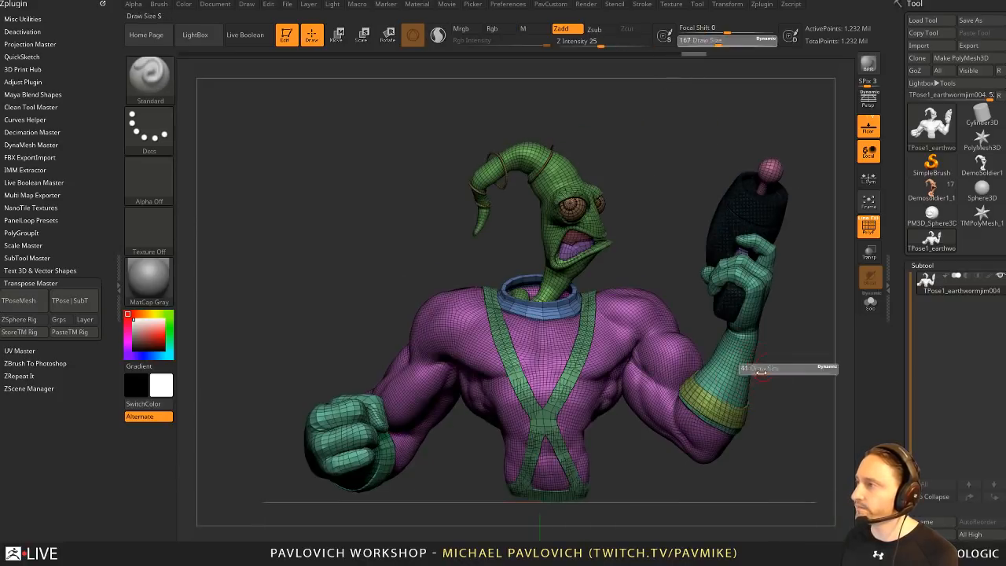
left_click_drag(778, 369, 760, 368)
key("f")
right_click_drag(619, 204, 637, 217, "alt")
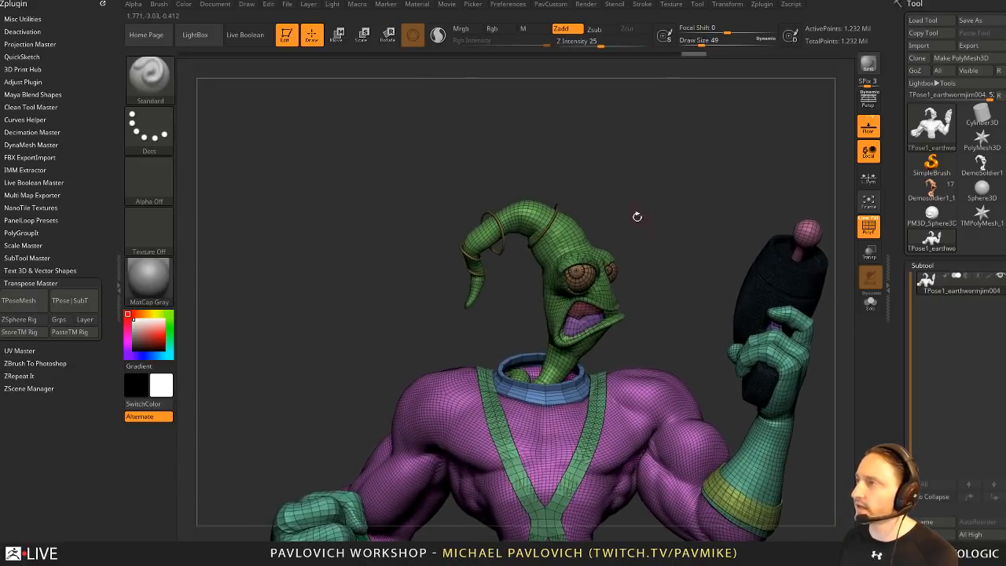
mouse_move(645, 210)
left_mouse_down("ctrl")
mouse_move(418, 173)
mouse_move(527, 344)
mouse_move(629, 314)
mouse_move(646, 228)
left_mouse_up("ctrl")
right_click_drag(662, 289, 671, 276)
mouse_move(654, 275)
left_mouse_down("ctrl")
mouse_move(539, 250)
mouse_move(599, 353)
mouse_move(638, 337)
left_mouse_up("ctrl")
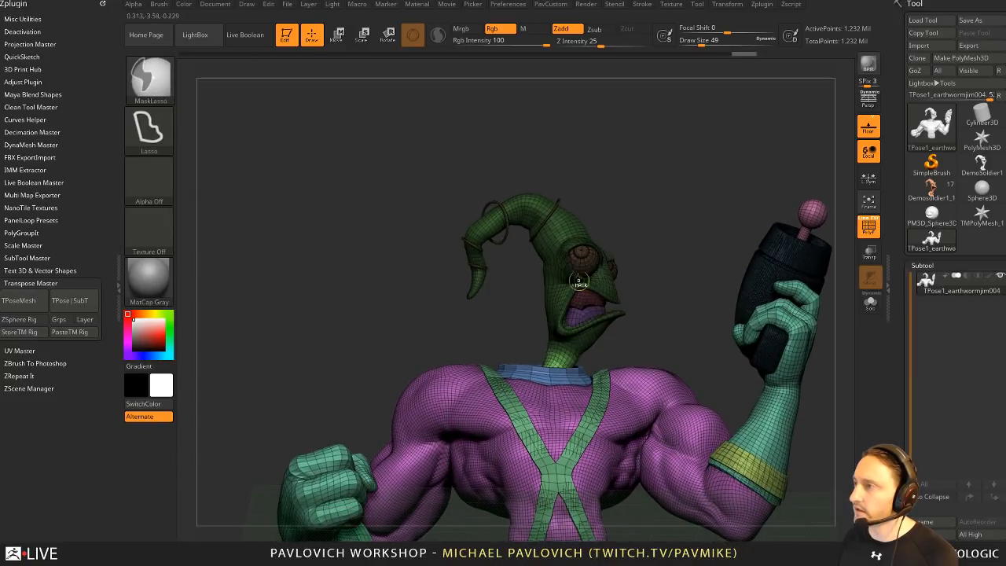
left_click(625, 194, "ctrl")
right_click_drag(653, 175, 655, 206)
Step: Center the gizmo on the unmasked head, reposition its pivot inside the neck and tilt the head back
key("w")
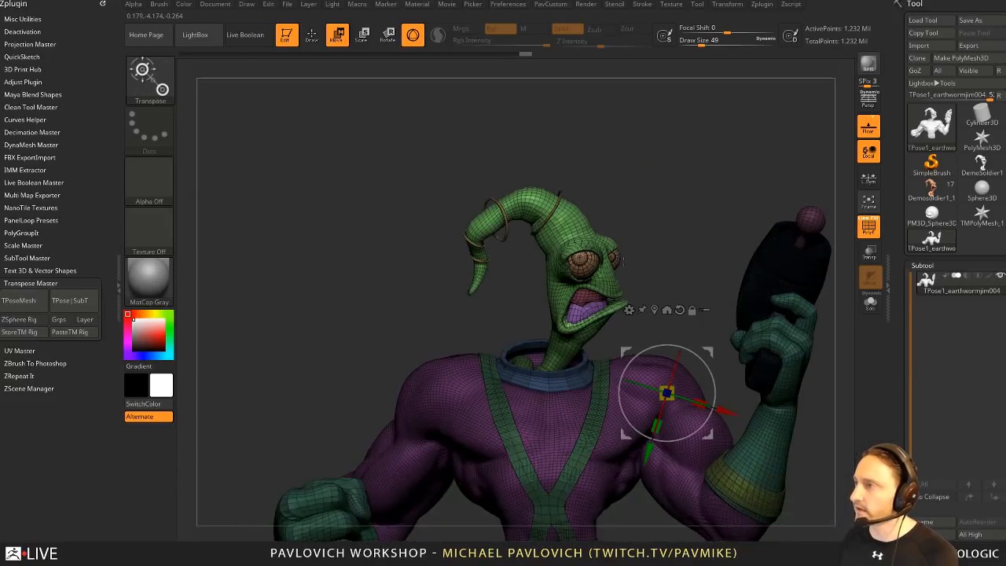
left_click(572, 341, "alt")
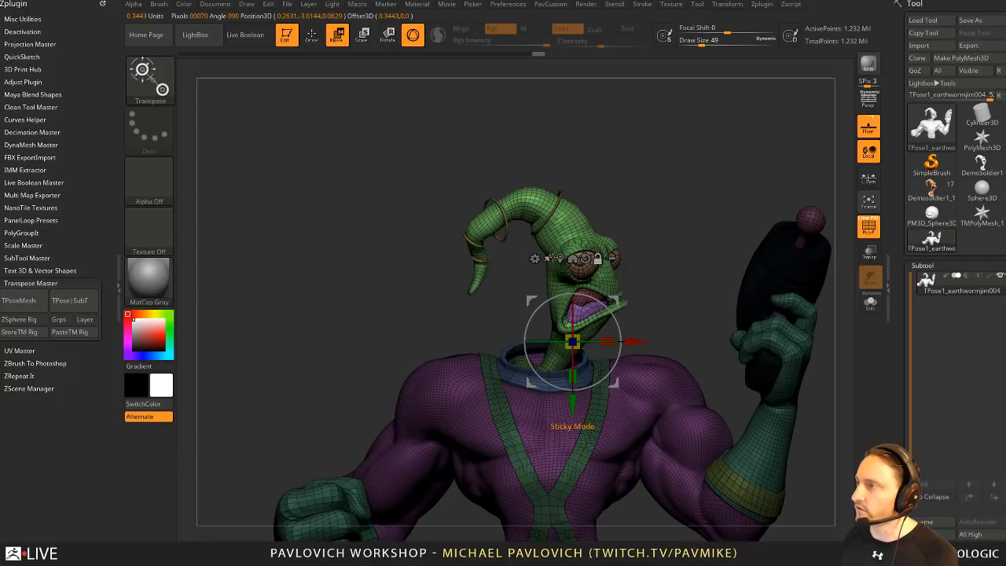
left_click(560, 259)
left_click(572, 336, "alt")
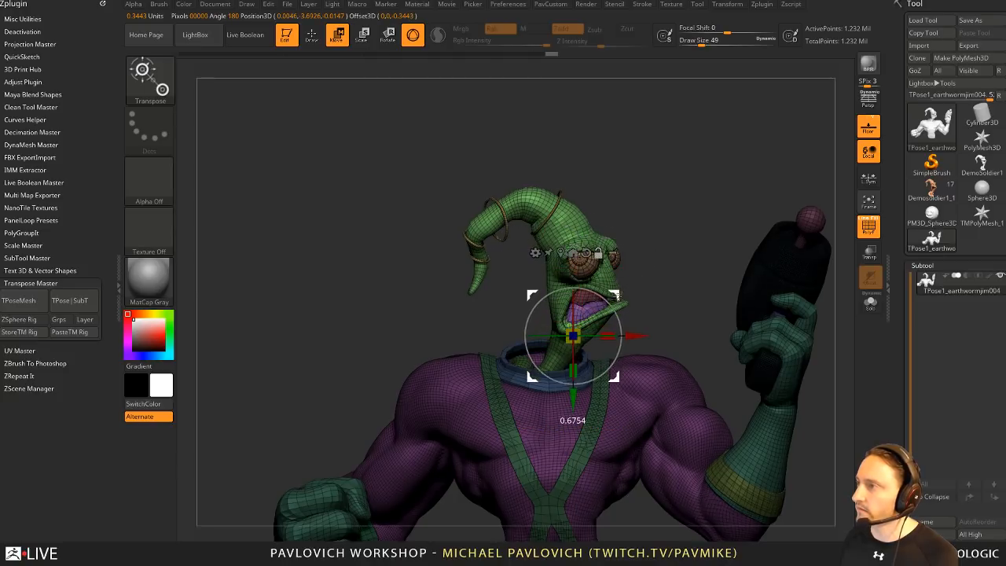
right_click_drag(591, 283, 452, 284)
left_click_drag(615, 294, 641, 304, "alt")
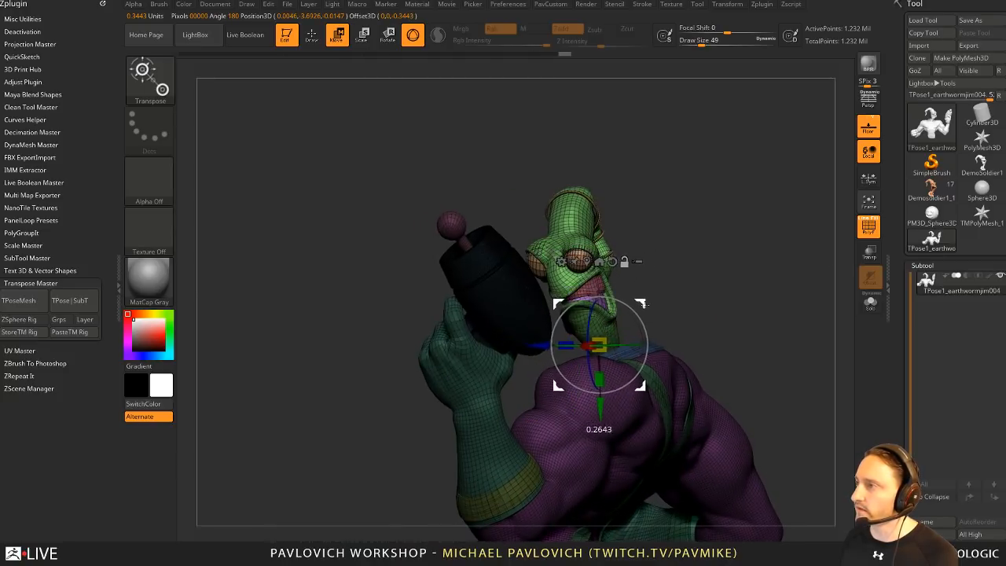
right_click_drag(691, 271, 793, 273)
left_click_drag(643, 324, 640, 296)
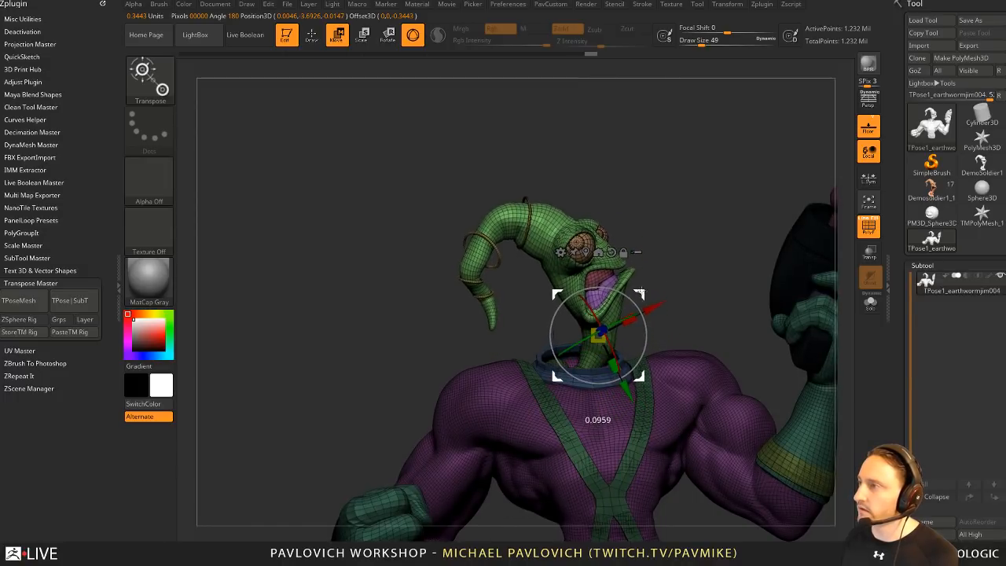
Step: Undo the last change, adjust the head's pose further with the gizmo and clear the mask
right_click_drag(707, 203, 654, 196)
left_click_drag(654, 197, 665, 191, "ctrl")
key("q")
mouse_move(665, 193)
right_mouse_down()
mouse_move(701, 206)
mouse_move(680, 193)
right_mouse_up()
key("ctrl+z")
key("w")
left_click_drag(583, 338, 597, 321)
right_click_drag(617, 271, 646, 184, "ctrl")
left_click_drag(691, 193, 707, 200, "ctrl")
key("q")
right_click_drag(819, 246, 871, 273)
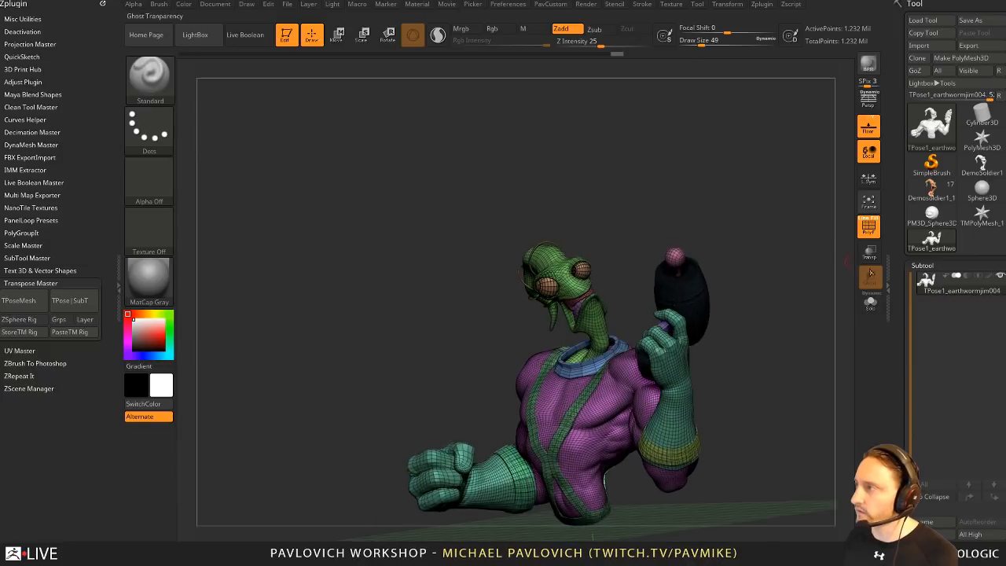
Step: Set the polyframe display to show only the polygroup colors without wireframe lines
left_click(868, 227)
right_click_drag(783, 244, 819, 237, "shift")
left_click(869, 226)
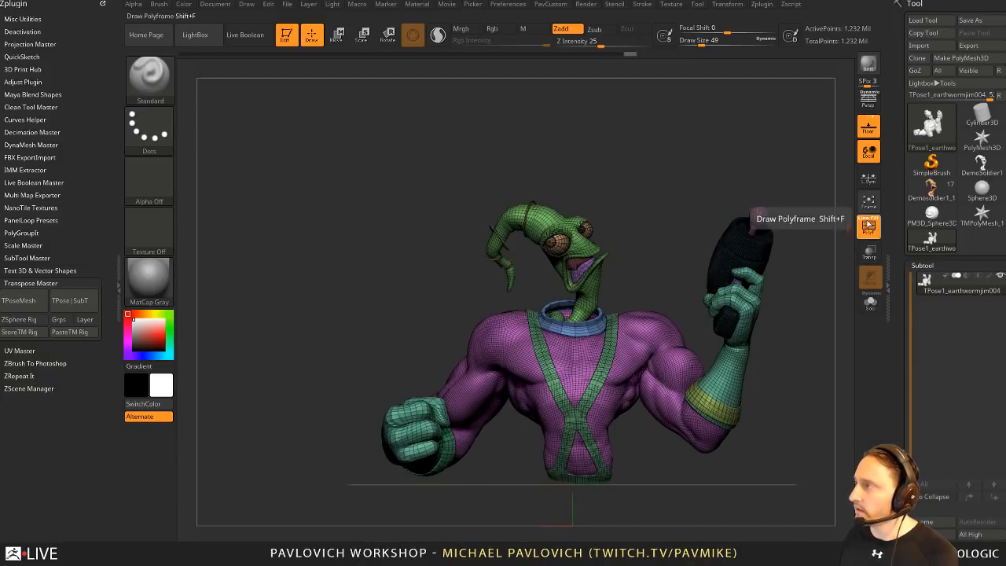
left_click(869, 225)
left_click(870, 224)
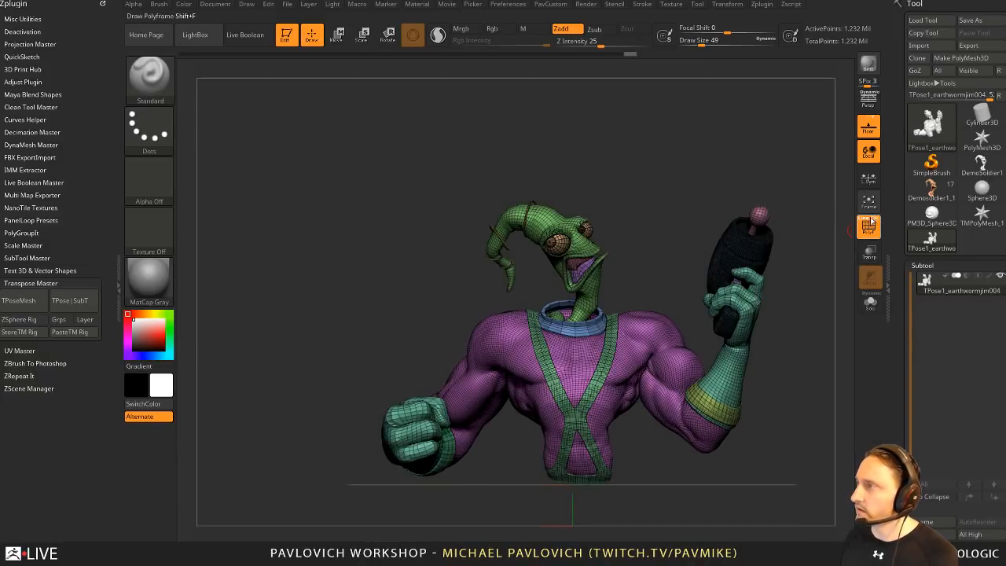
left_click(869, 225)
mouse_move(786, 259)
right_mouse_down()
mouse_move(815, 287)
mouse_move(809, 304)
mouse_move(710, 304)
mouse_move(896, 293)
mouse_move(795, 285)
right_mouse_up()
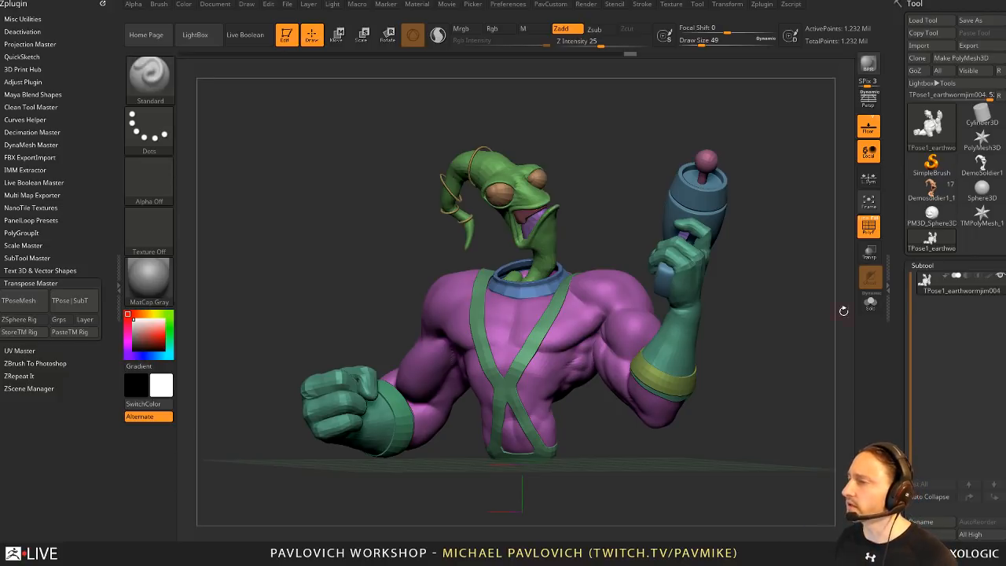
Step: Set the draw size to 87 and transfer the new pose back to the original subtools with TPose|SubT
right_click_drag(843, 310, 714, 292)
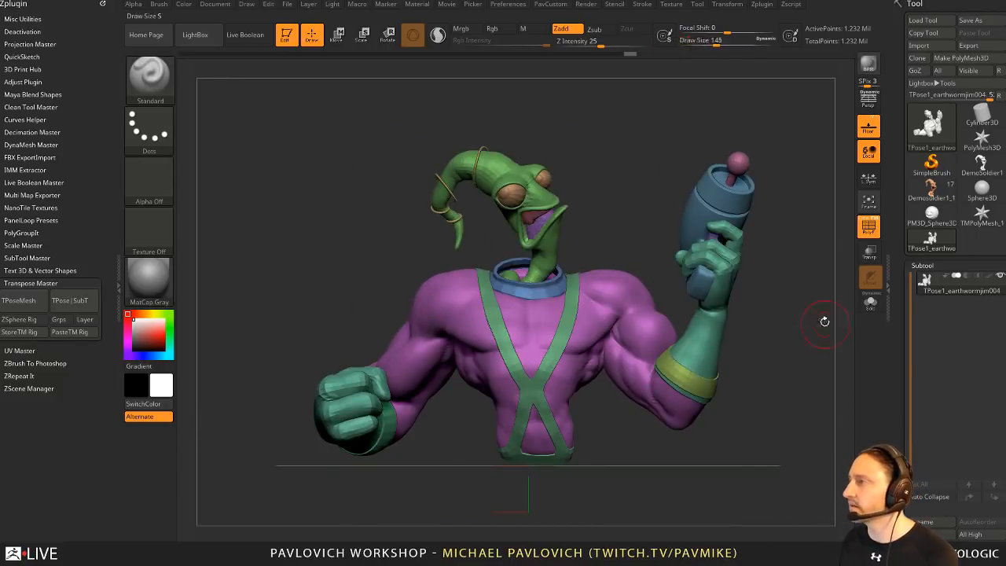
key("s")
left_click_drag(825, 321, 814, 323)
right_click_drag(807, 327, 794, 326, "alt")
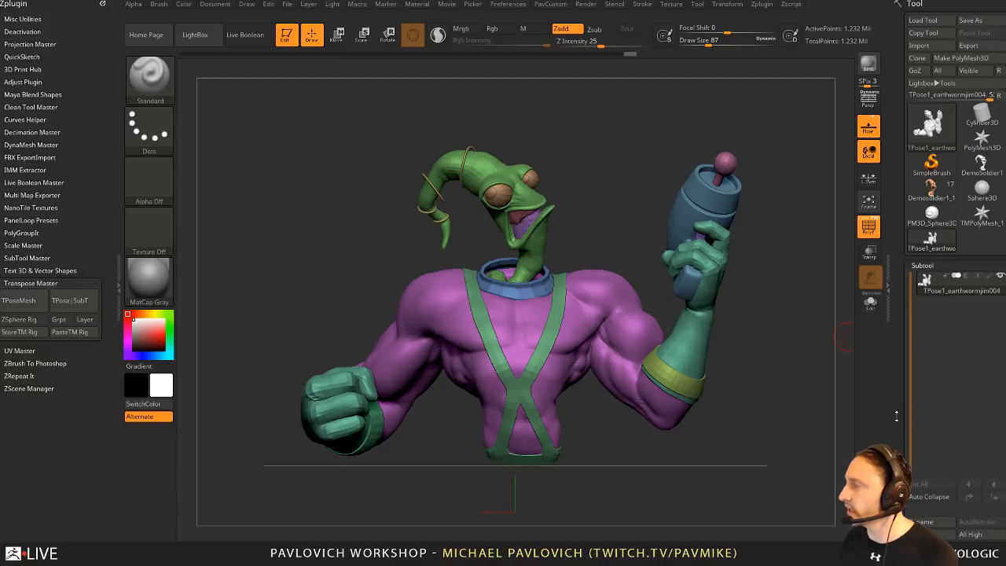
left_click_drag(897, 415, 893, 395)
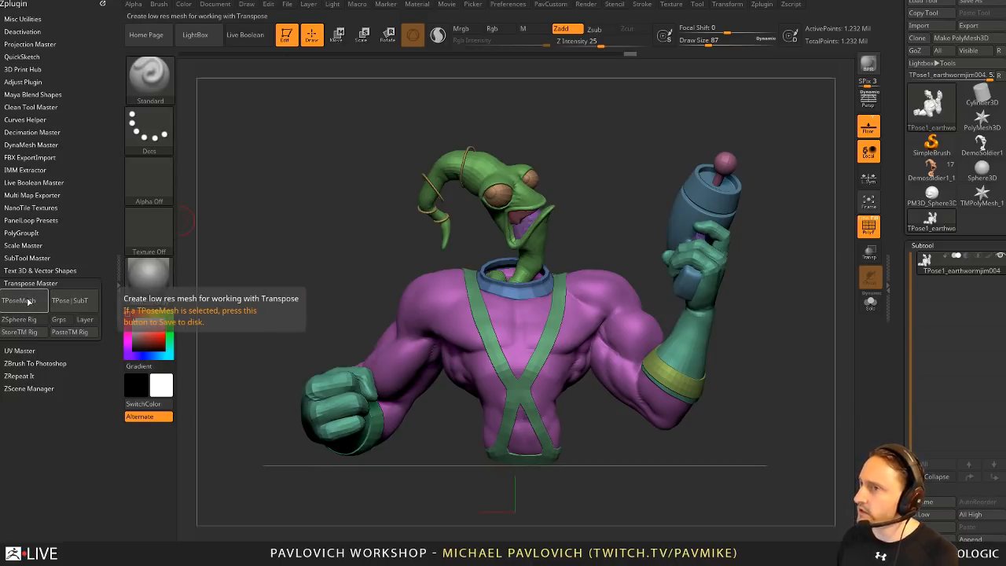
left_click(69, 300)
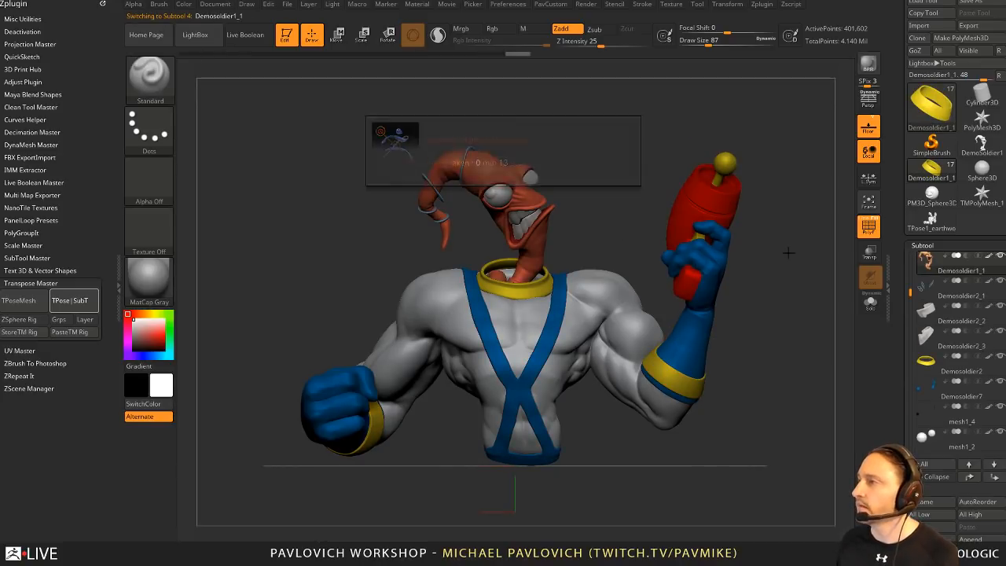
Step: Turn off polypaint display across the character's subtools and set the draw size to 104
mouse_move(788, 253)
left_mouse_down()
mouse_move(763, 307)
mouse_move(741, 305)
mouse_move(802, 301)
mouse_move(790, 304)
left_mouse_up()
left_click(988, 257, "shift")
key("s")
left_click(801, 304)
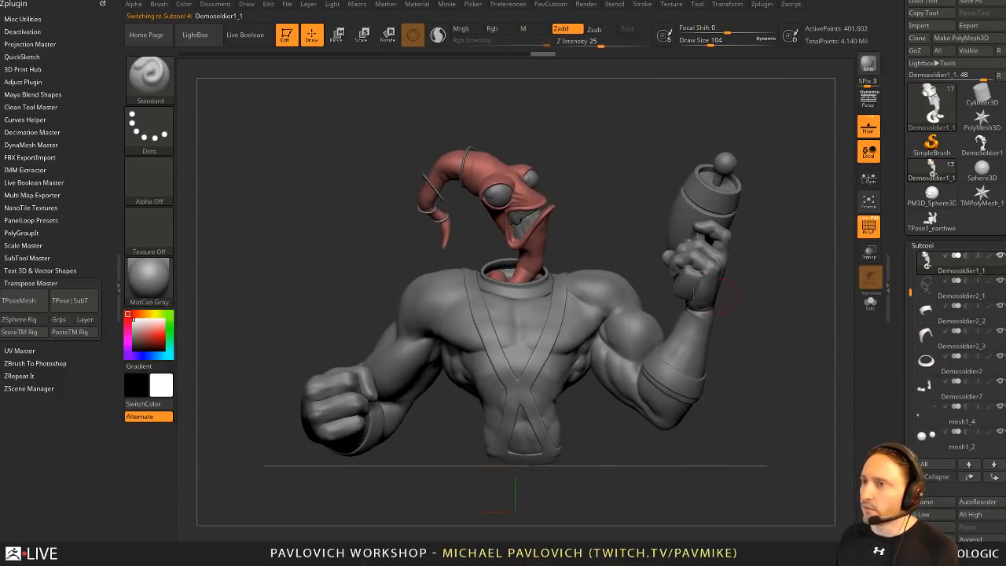
Step: Enable ZSphere Rig in Transpose Master and generate the TPoseMesh for the worm character
left_click(32, 322)
left_click(19, 301)
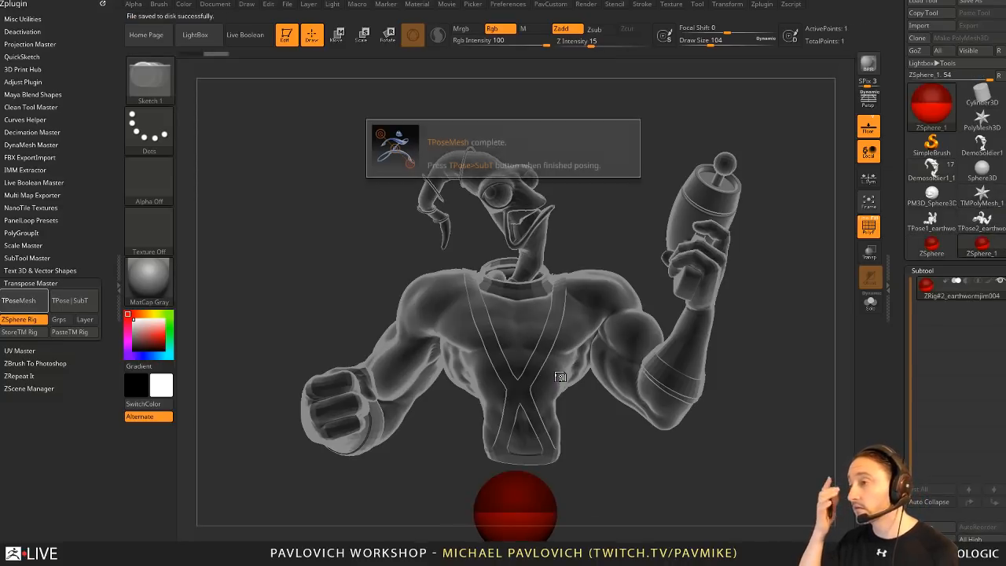
left_click_drag(792, 393, 660, 382)
Step: Add a ZSphere to the root below the torso and move it up into the character's waist
key("w")
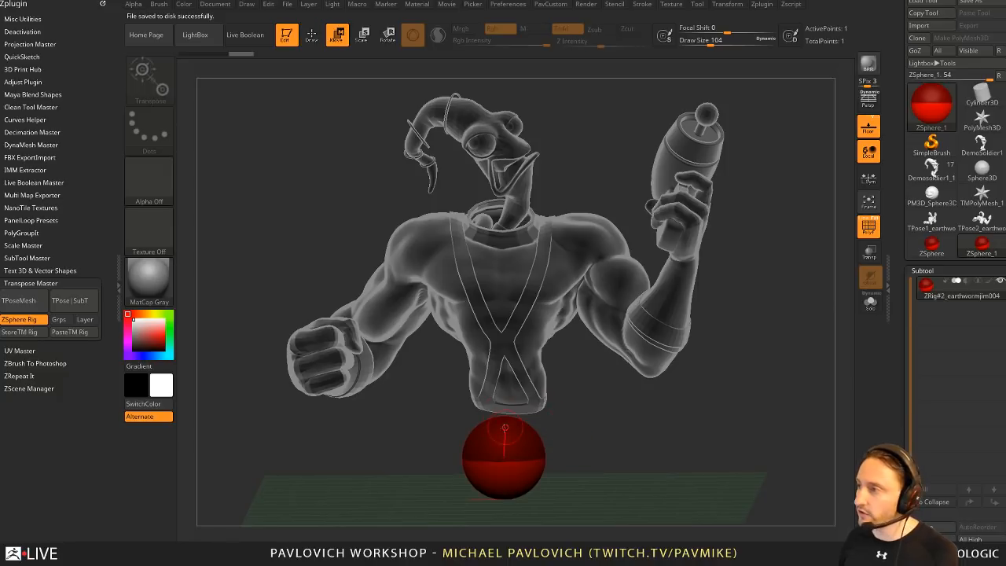
left_click_drag(502, 427, 531, 444)
key("q")
mouse_move(644, 440)
left_mouse_down()
mouse_move(503, 432)
mouse_move(494, 383)
left_mouse_up()
key("w")
left_click_drag(597, 334, 705, 338)
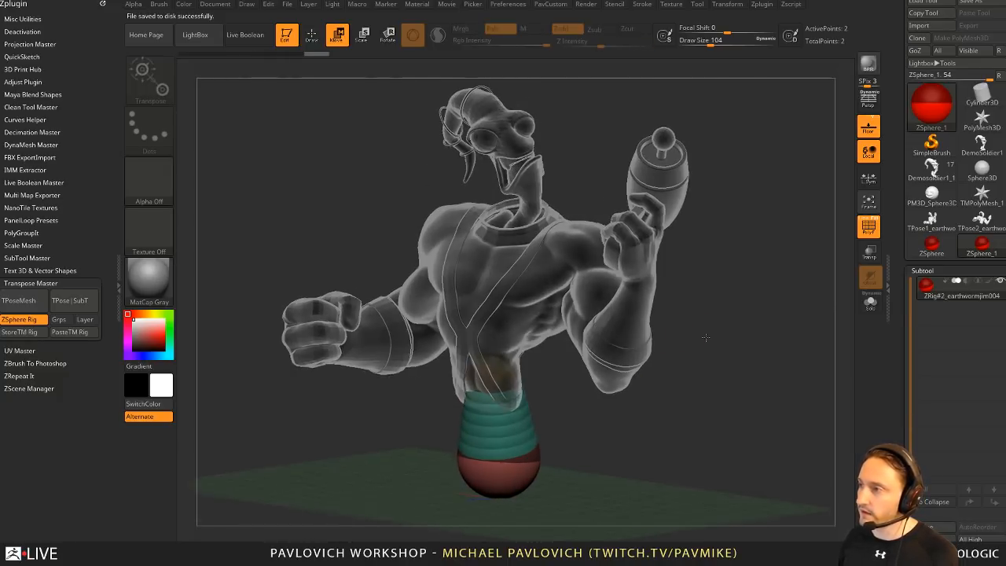
Step: Add a ZSphere at the waist and move it up into the upper chest to form the spine chain
key("q")
mouse_move(493, 362)
left_mouse_down()
mouse_move(519, 366)
mouse_move(475, 228)
mouse_move(479, 236)
left_mouse_up()
key("w")
mouse_move(620, 275)
left_mouse_down()
mouse_move(491, 265)
mouse_move(550, 252)
left_mouse_up()
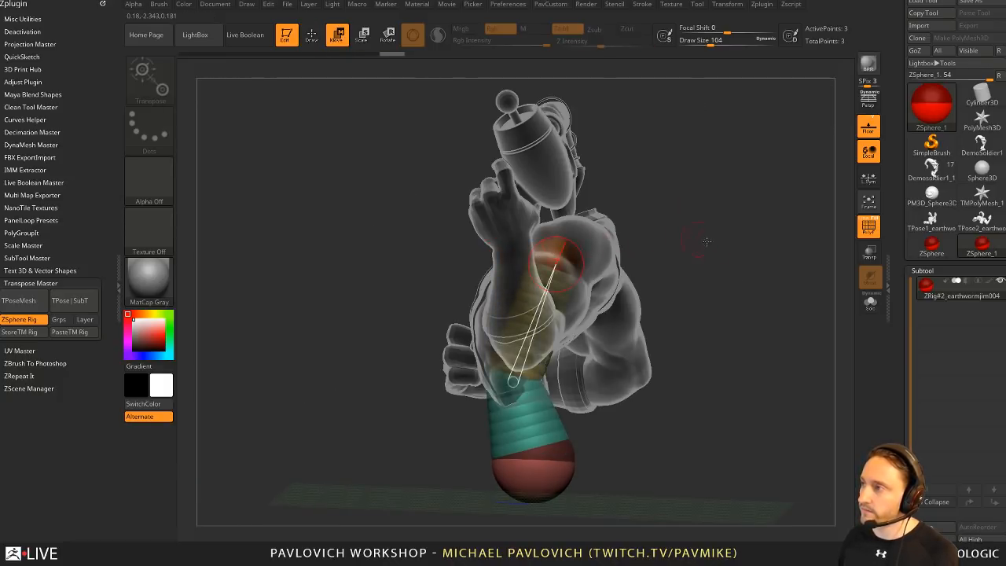
left_click_drag(705, 241, 809, 242)
Step: Draw a ZSphere from the chest and position it inside the shoulder of the gun arm
key("q")
mouse_move(603, 217)
left_mouse_down()
mouse_move(577, 223)
mouse_move(569, 240)
left_mouse_up()
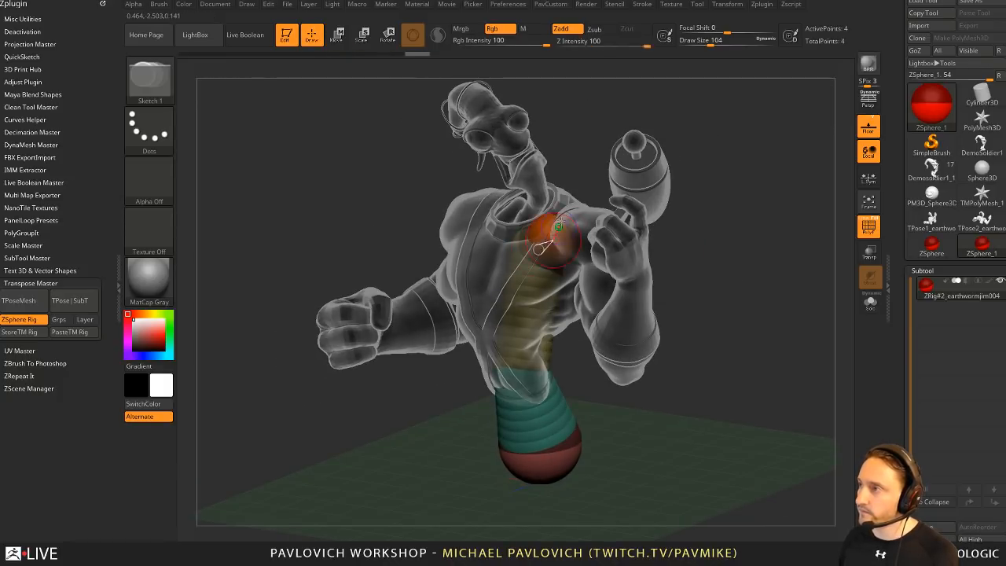
left_click_drag(569, 165, 595, 180, "shift")
key("w")
mouse_move(568, 224)
left_mouse_down()
mouse_move(612, 246)
mouse_move(510, 267)
left_mouse_up()
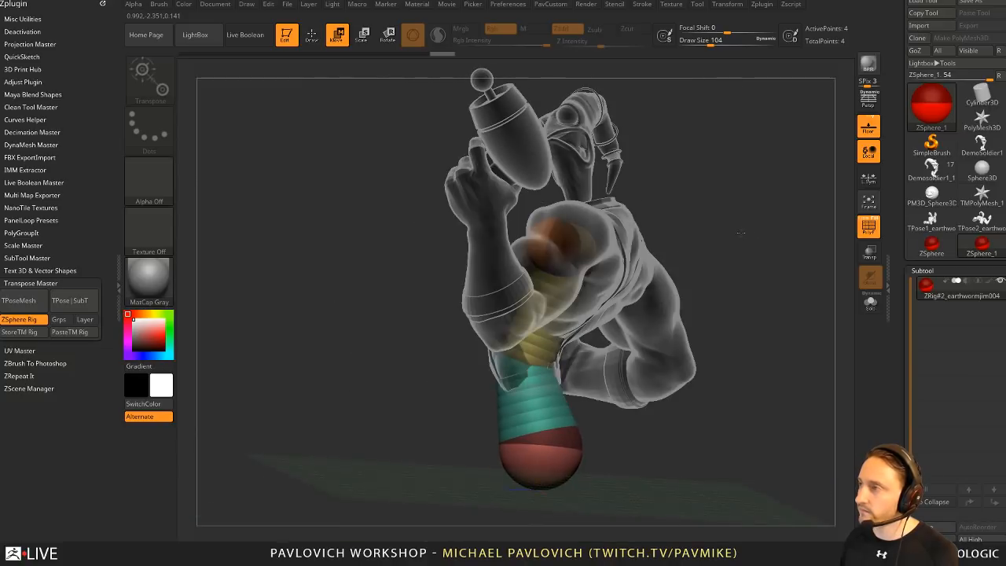
left_click_drag(561, 241, 707, 247)
Step: Add a ZSphere at the shoulder and move it down to the elbow of the gun arm
key("q")
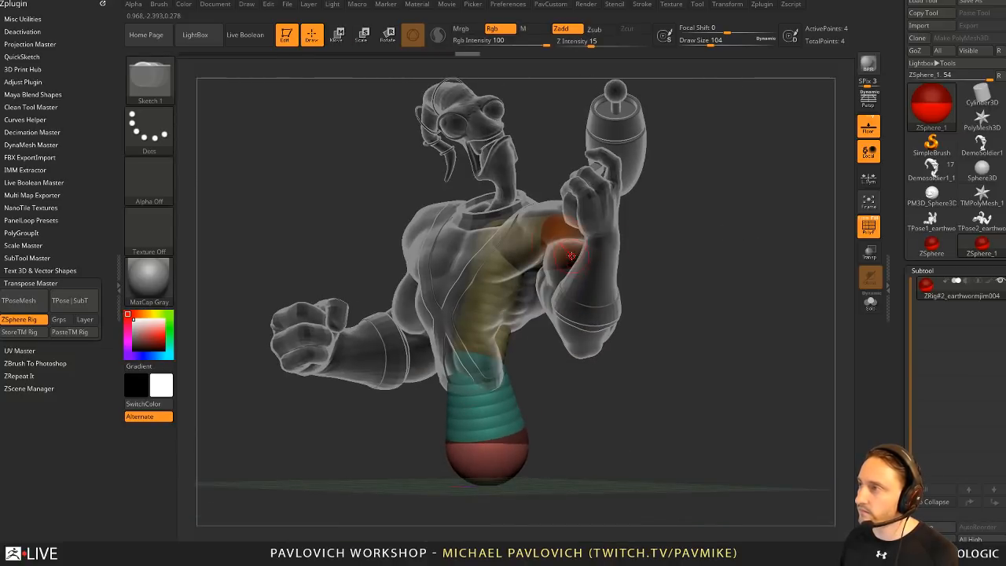
left_click_drag(569, 253, 583, 261)
key("w")
mouse_move(658, 254)
left_mouse_down()
mouse_move(611, 256)
mouse_move(609, 295)
mouse_move(625, 331)
left_mouse_up()
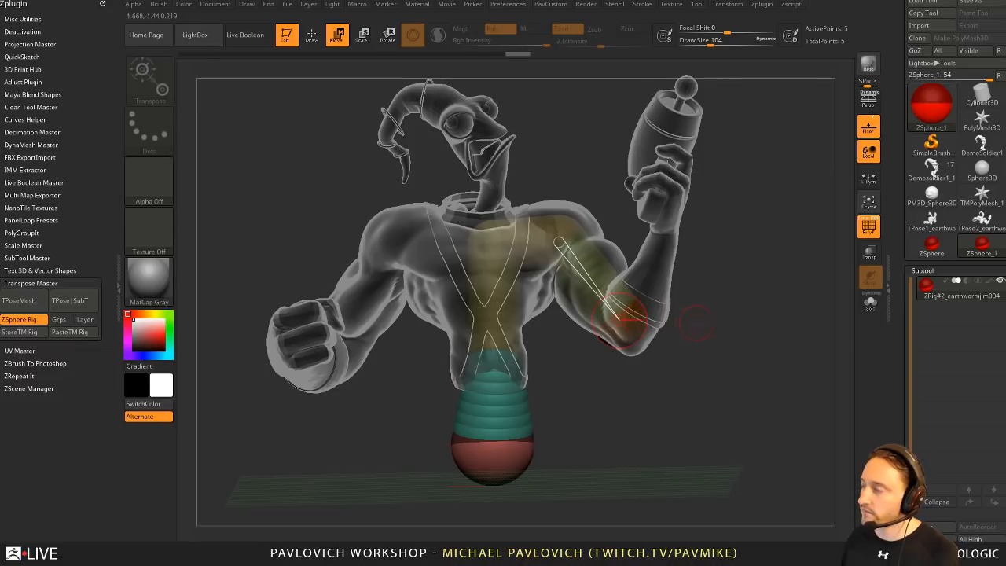
Step: Fine-tune the elbow ZSphere's position so it sits centered inside the gun arm's elbow
key("e")
left_click_drag(568, 251, 605, 255)
key("q")
key("w")
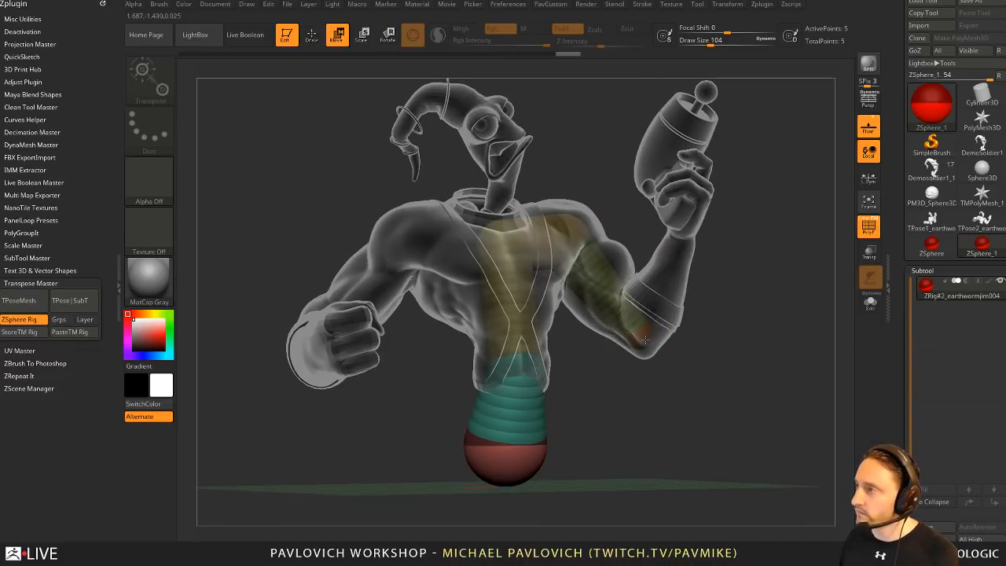
key("q")
mouse_move(805, 303)
left_mouse_down()
mouse_move(815, 332)
mouse_move(755, 327)
left_mouse_up()
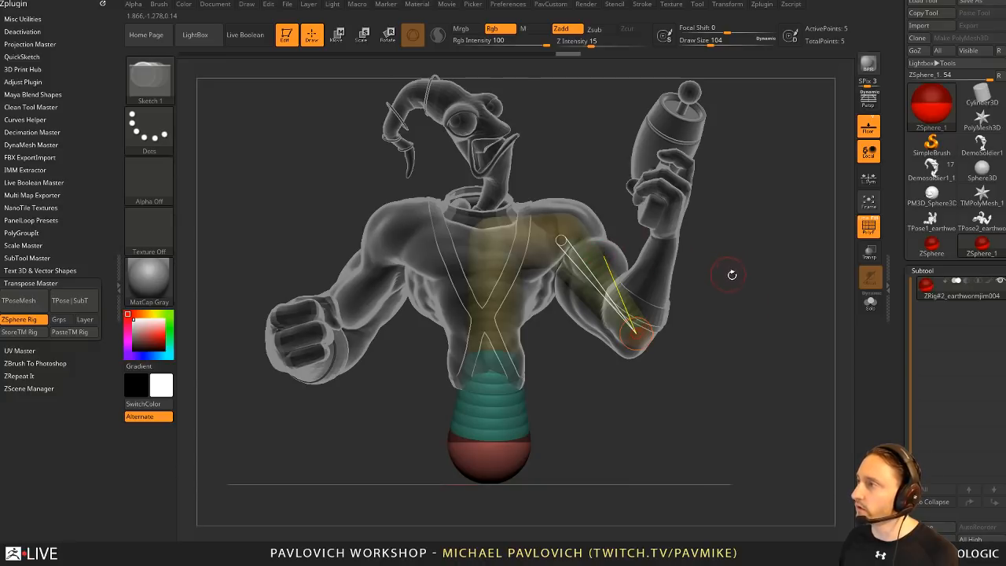
left_click_drag(754, 287, 762, 299)
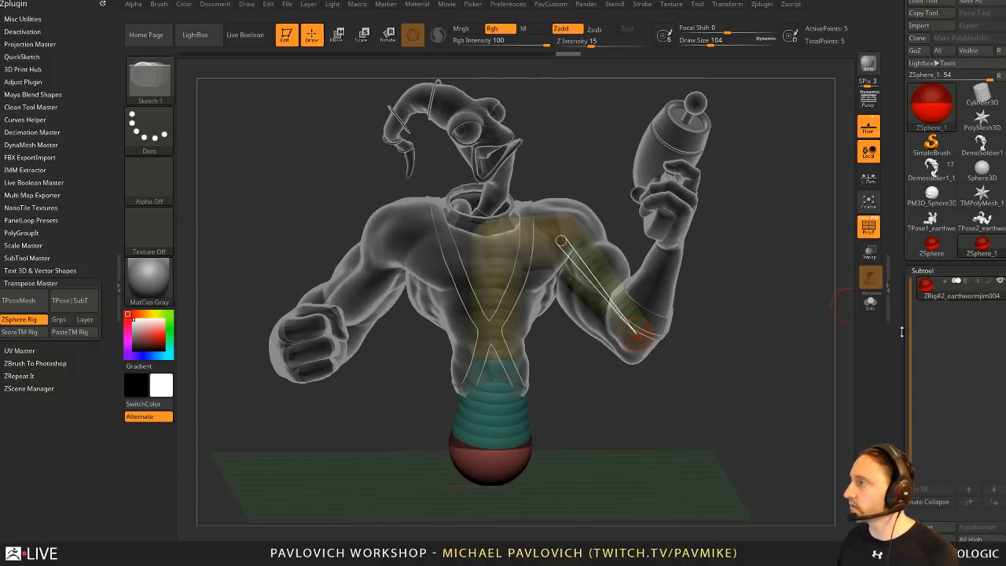
Step: Set the draw size to 68, open the rig's Rigging settings and turn on Bind Mesh
left_click_drag(901, 332, 904, 286)
key("s")
left_click_drag(784, 303, 770, 295)
left_click_drag(910, 267, 895, 286)
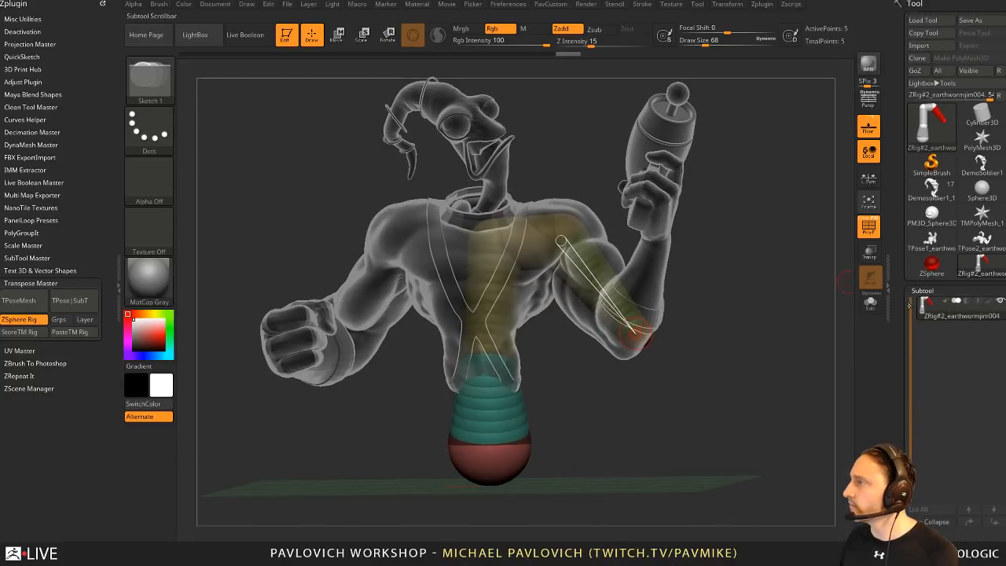
left_click_drag(900, 331, 909, 157)
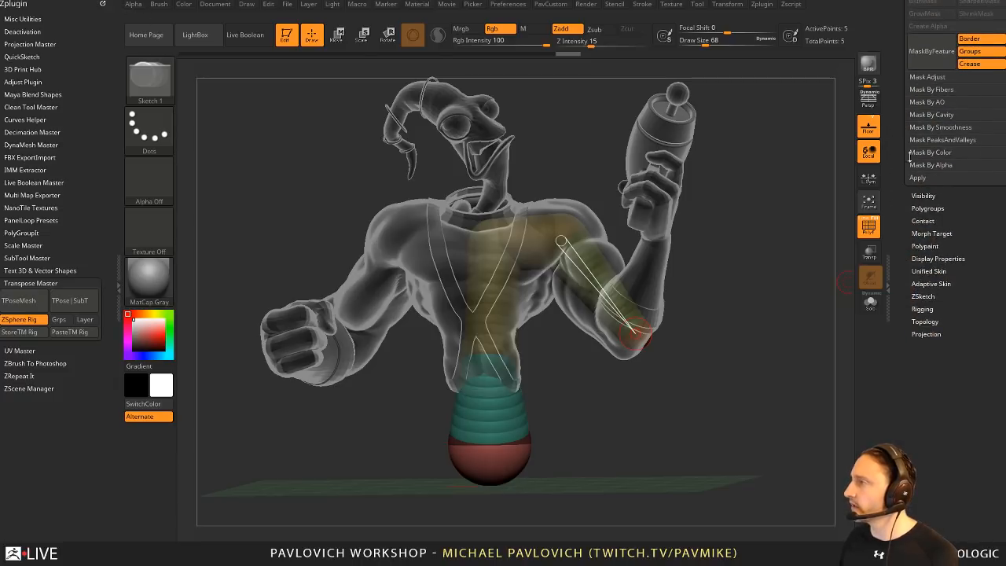
left_click(922, 310)
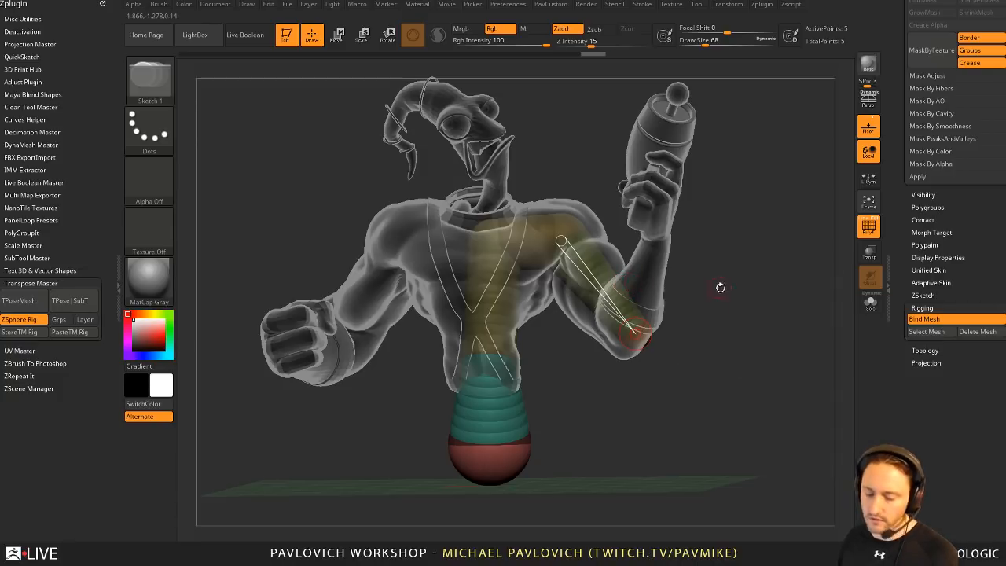
Step: Try to pose the bound mesh by rotating the upper-arm ZSphere chain
key("r")
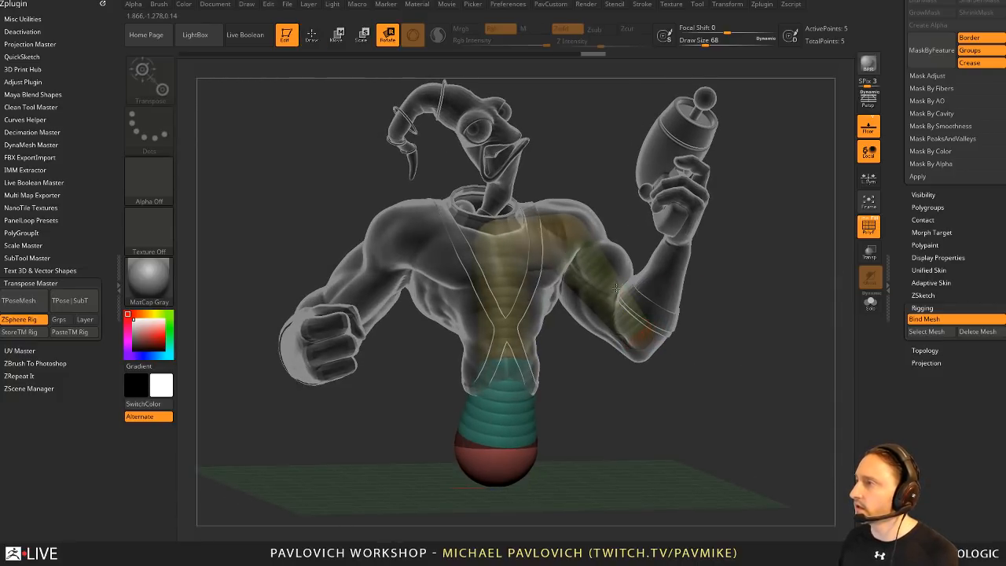
left_click_drag(609, 294, 617, 272)
left_click_drag(673, 200, 692, 237)
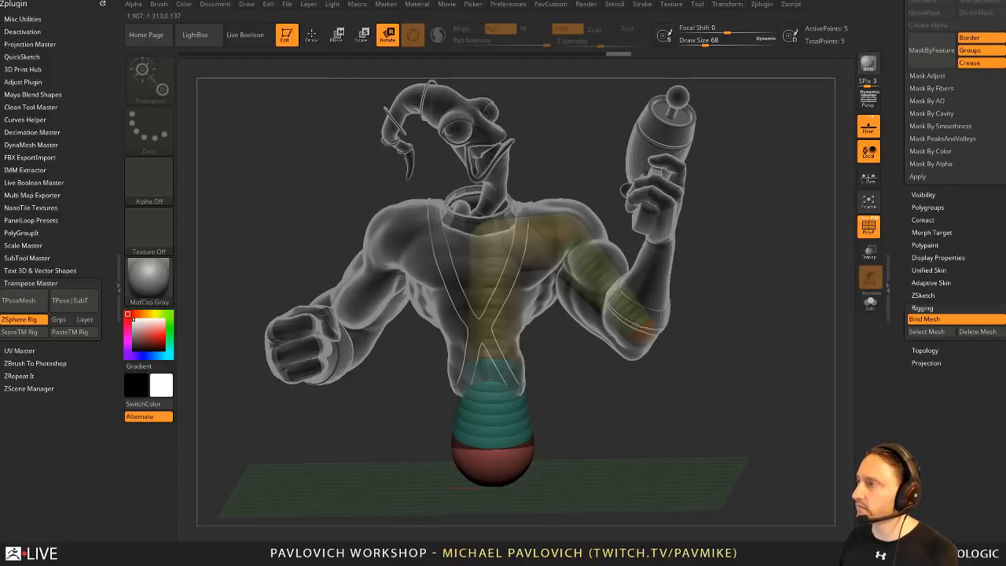
left_click_drag(644, 326, 642, 324)
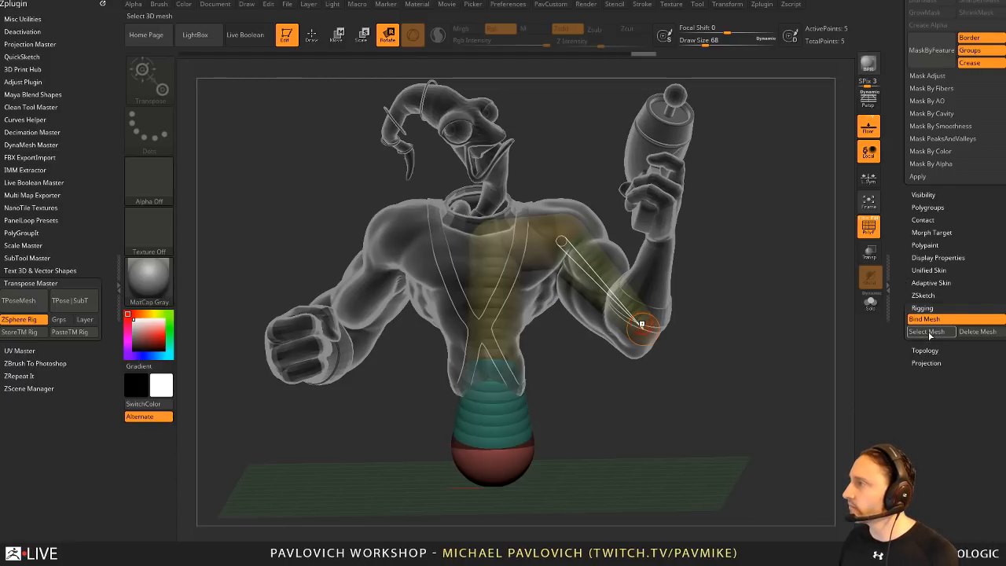
Step: Examine the meshes available for binding and compare the ZSphere rig with the TPose mesh among the loaded tools
left_click(930, 332)
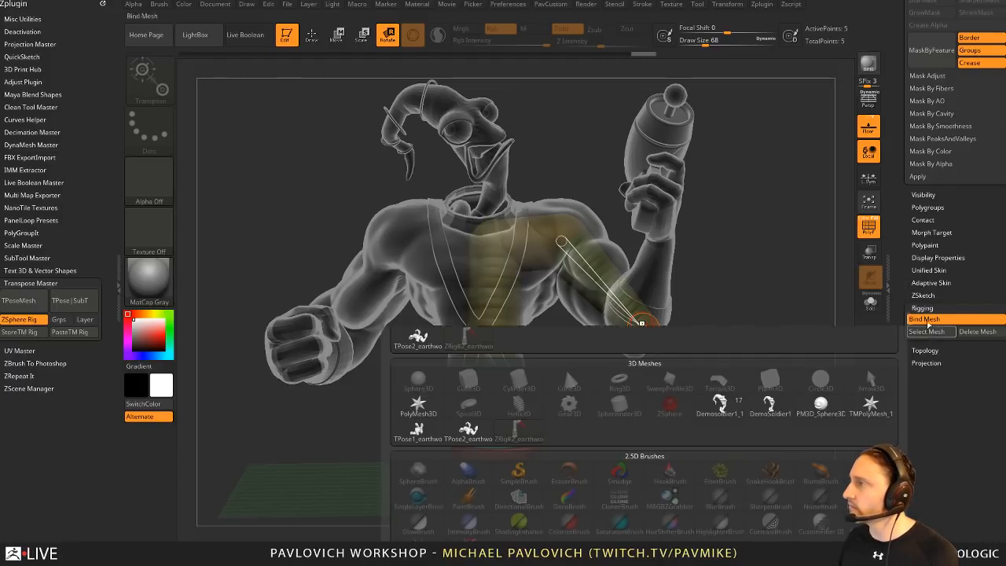
left_click_drag(908, 275, 909, 419)
left_click_drag(909, 196, 916, 425)
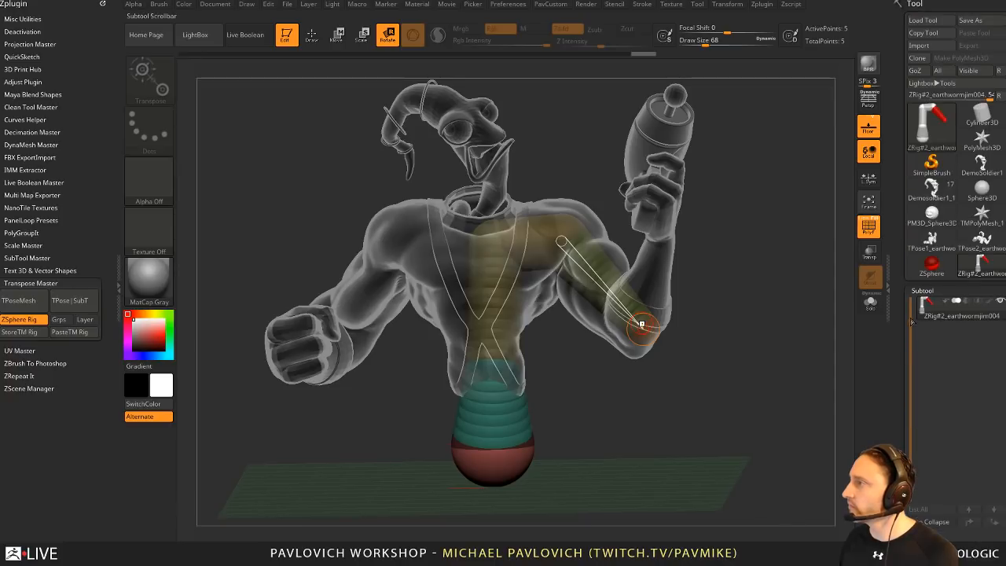
mouse_move(984, 272)
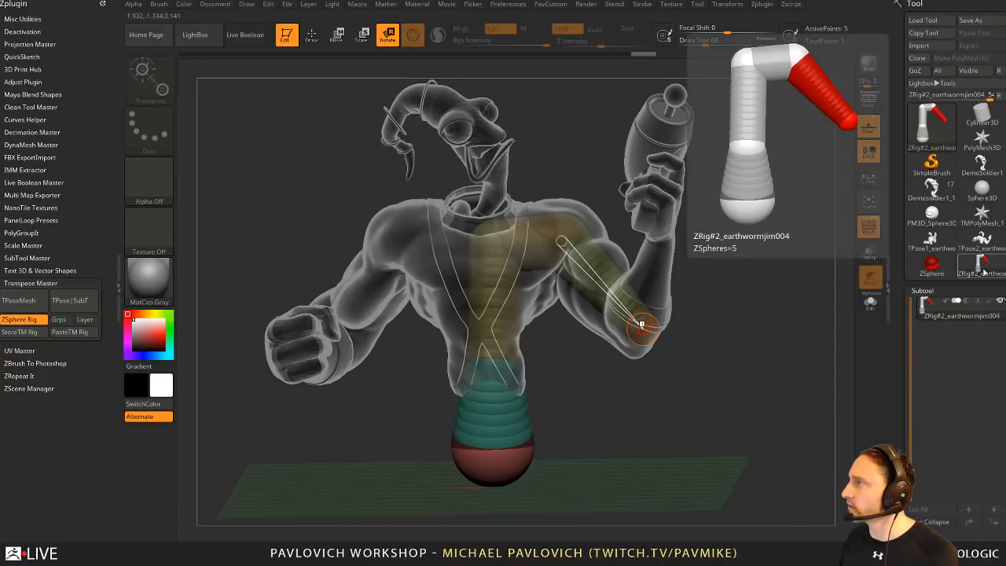
mouse_move(989, 254)
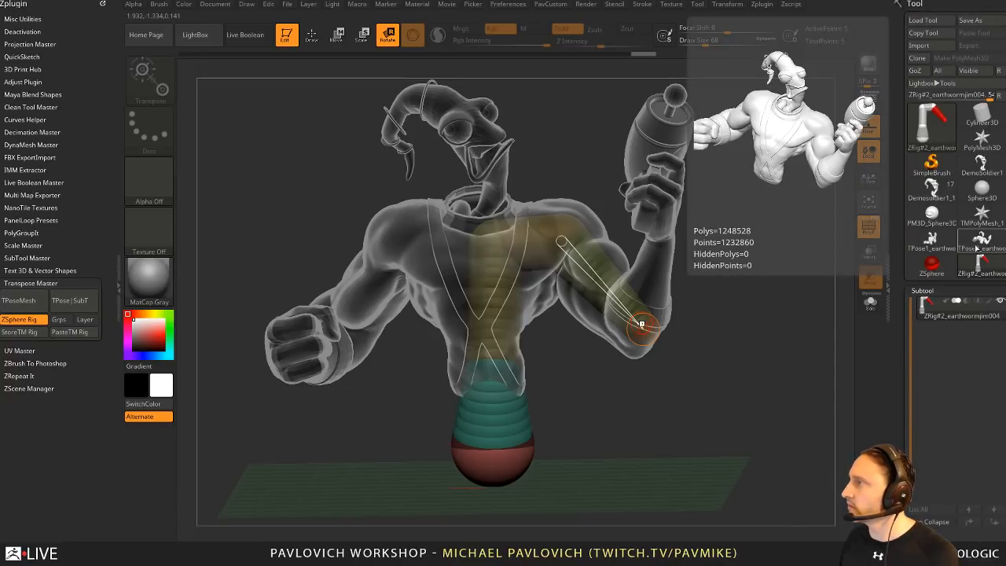
left_click_drag(901, 266, 884, 433)
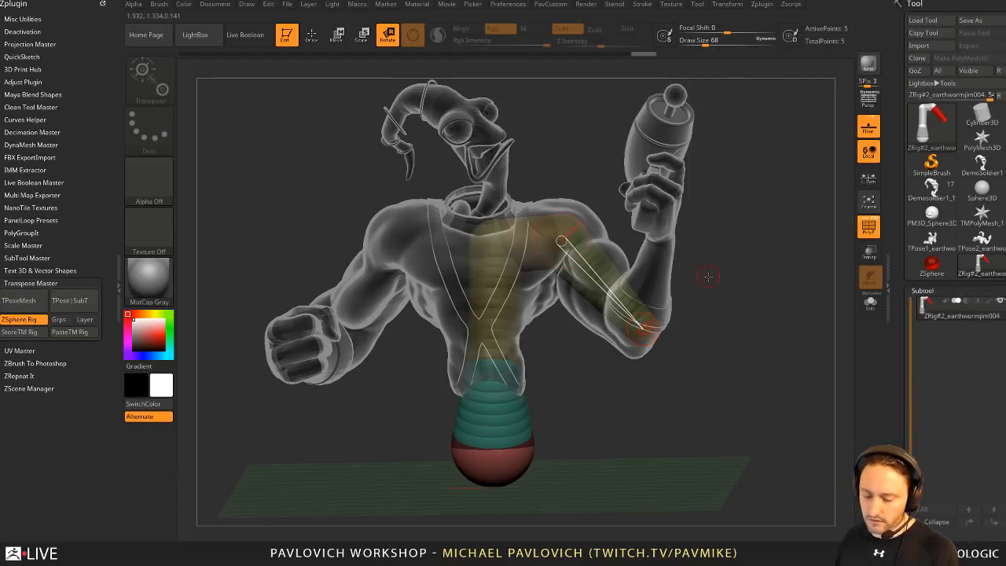
Step: Open the DemoSoldier.ZPR project without keeping the current one and show only the DemoSoldier body subtool
double_click(565, 124)
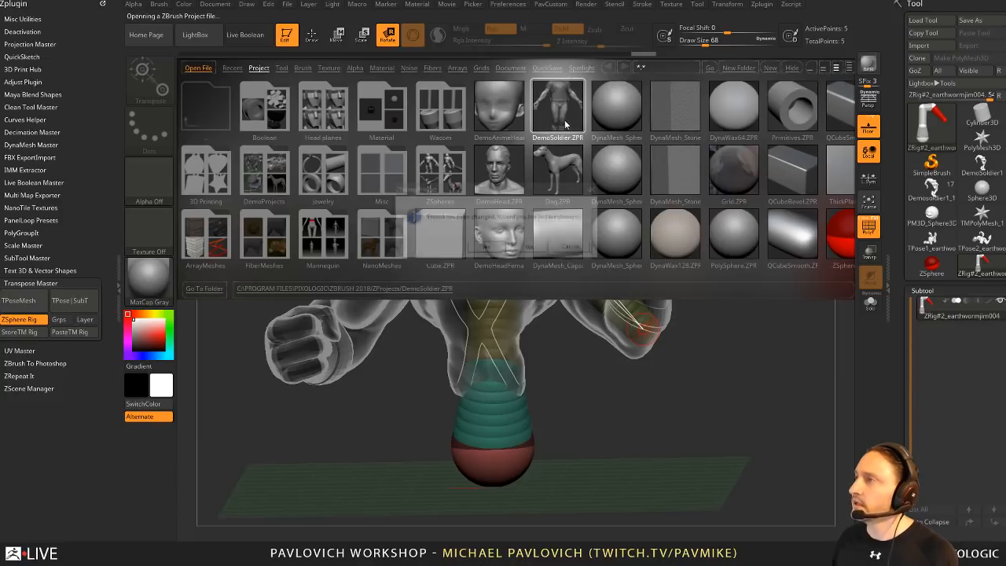
left_click(537, 245)
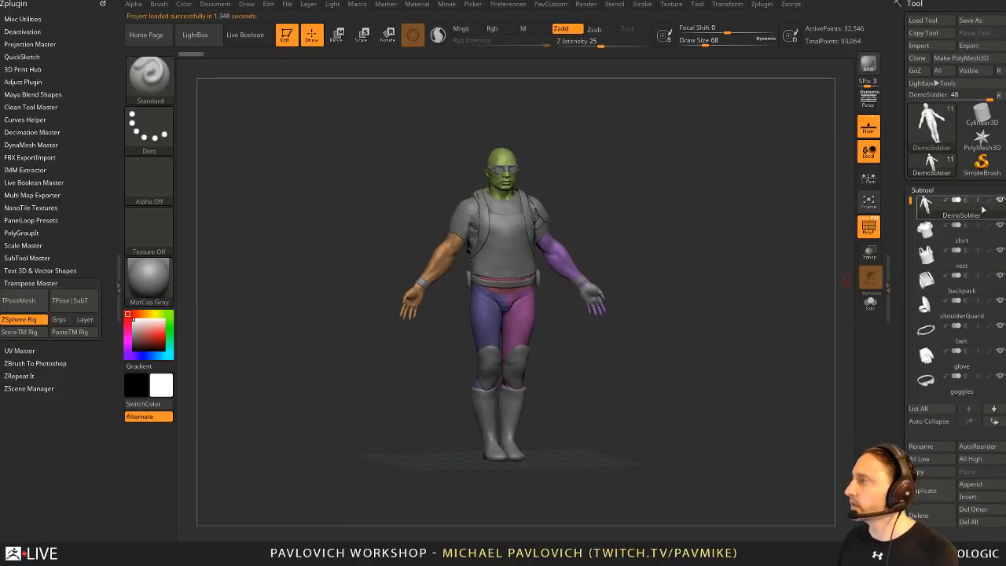
left_click(999, 201, "shift")
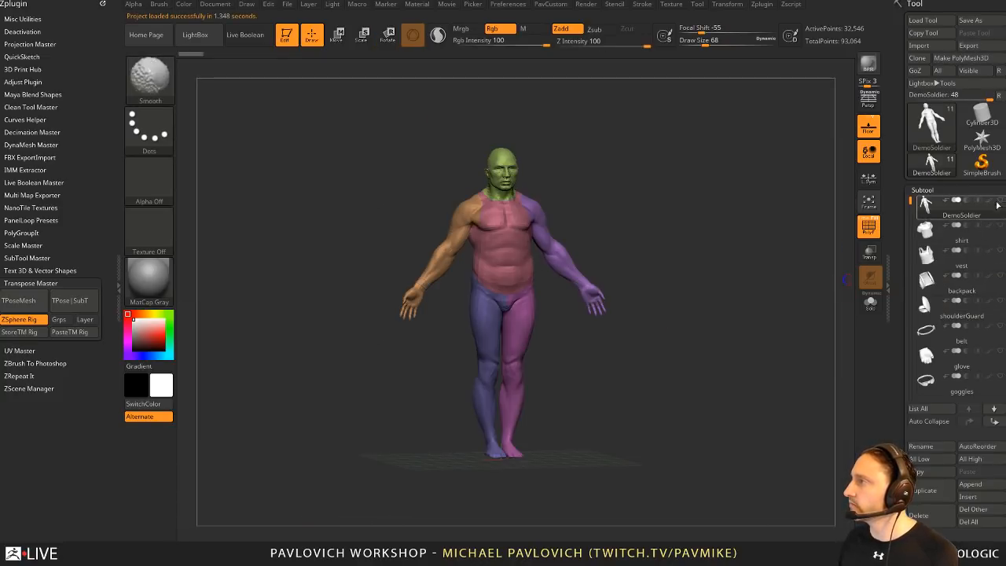
Step: Insert a ZSphere as a new subtool directly below the DemoSoldier body
scroll(923, 356, "down", 3)
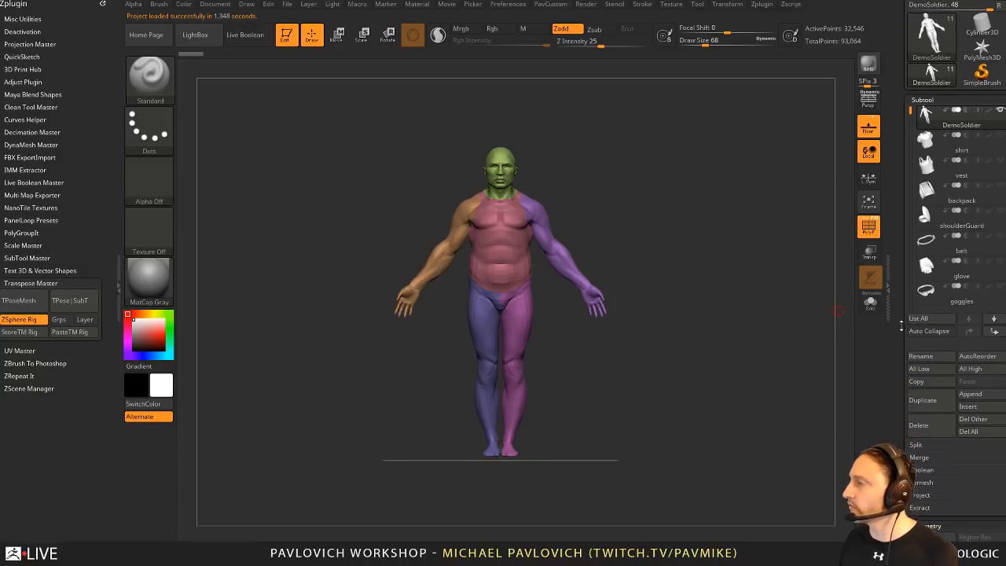
left_click(967, 392, "shift")
left_click(967, 392)
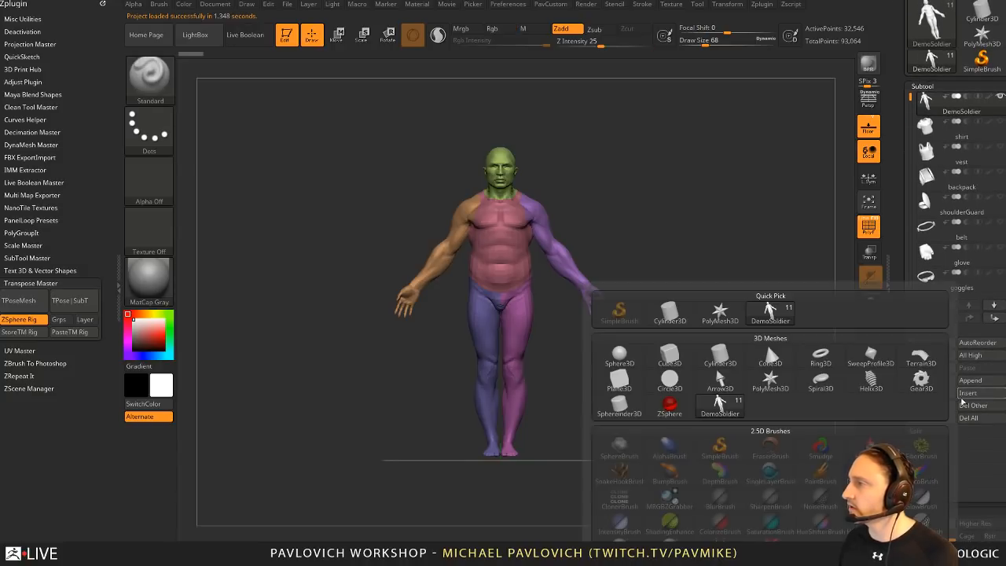
left_click(670, 404)
Step: Turn on ghosted transparency for the body and scale the root ZSphere down to fit inside the pelvis
right_click_drag(748, 287, 878, 280, "ctrl")
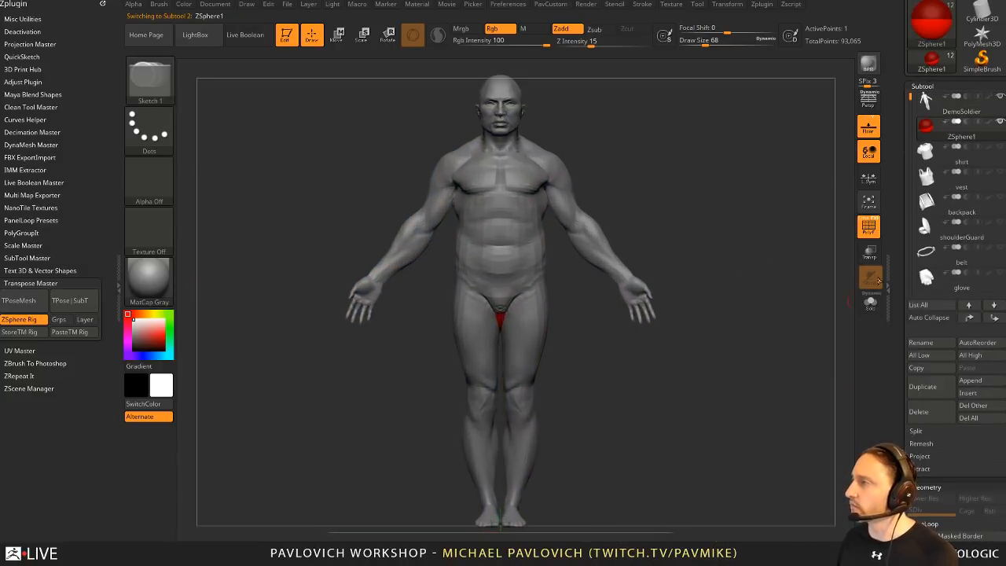
right_click_drag(767, 243, 842, 310, "alt")
left_click(870, 303)
key("w")
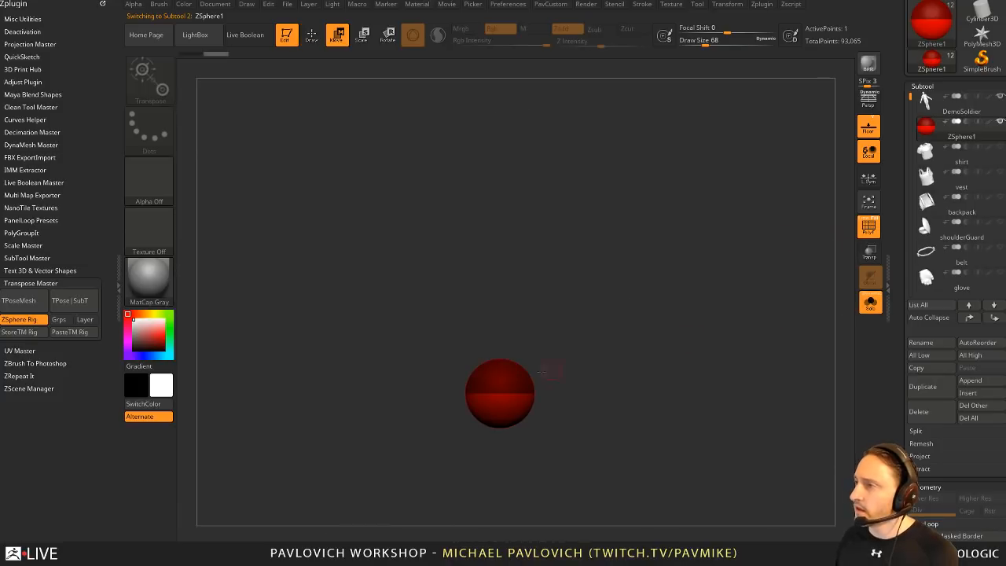
left_click(870, 303)
left_click(868, 251)
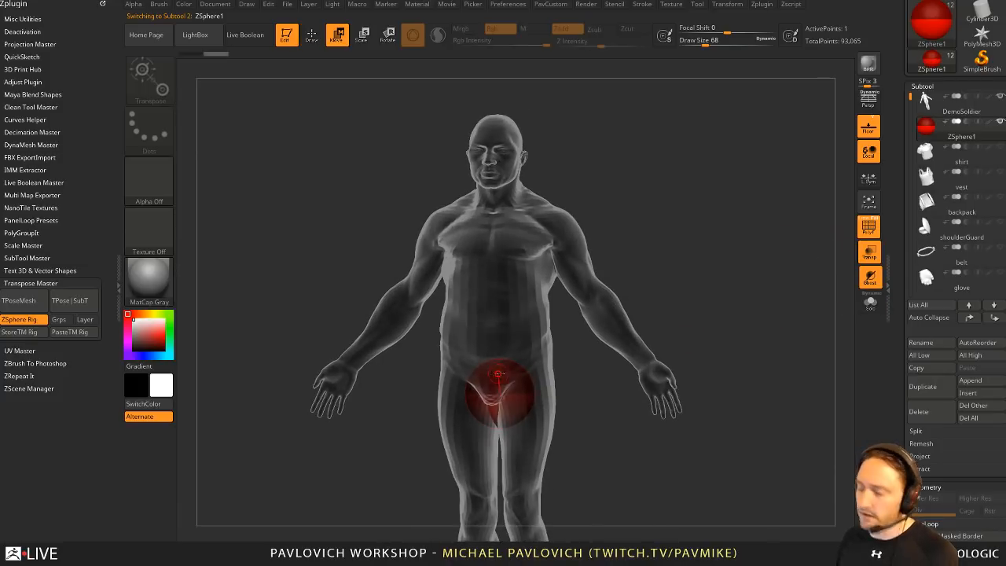
key("e")
left_click_drag(512, 387, 503, 385)
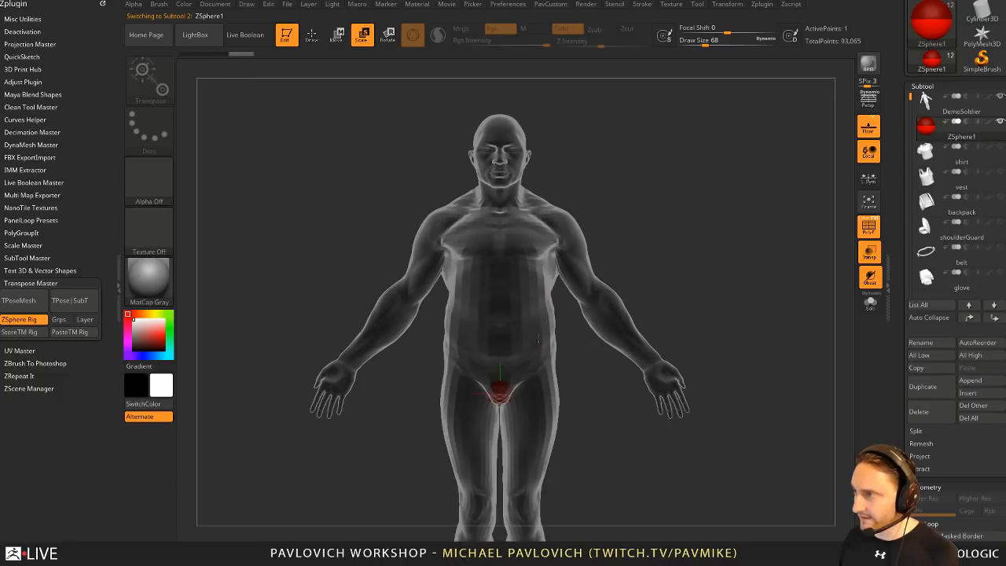
Step: Add a ZSphere on the pelvis root and move it up into the soldier's chest
key("w")
key("q")
left_click(500, 376)
right_click_drag(657, 286, 570, 307, "shift")
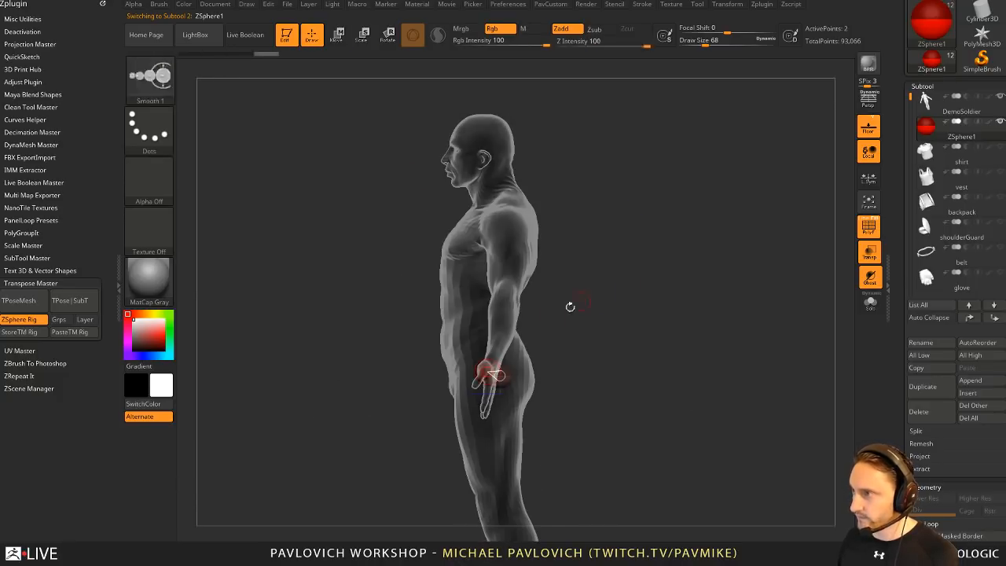
key("w")
left_click_drag(485, 369, 482, 251)
right_click_drag(550, 233, 611, 223)
Step: Add a ZSphere at the chest and move it up into the soldier's head
key("q")
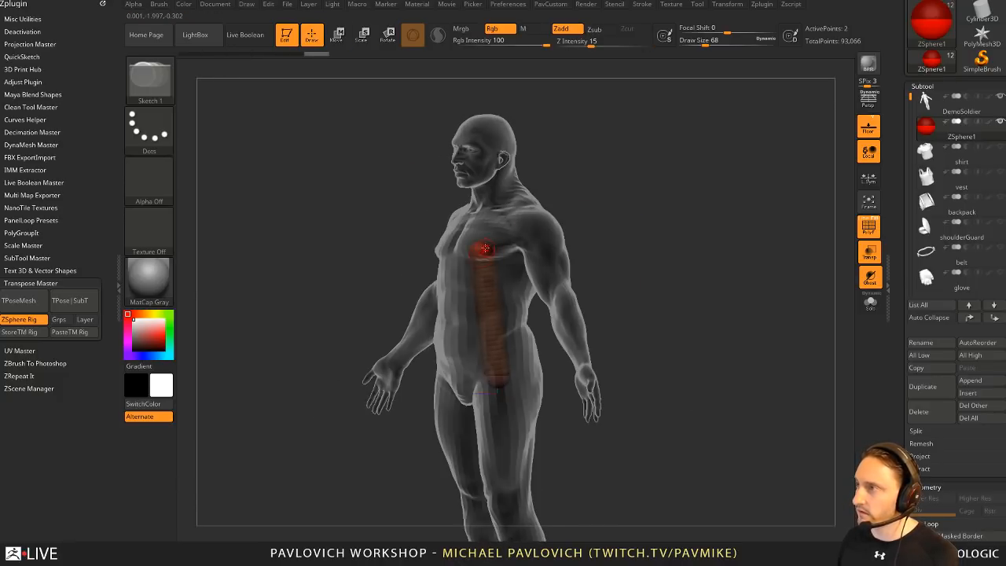
left_click(486, 248)
right_click_drag(556, 196, 595, 186, "shift")
key("w")
left_click_drag(491, 218, 481, 145)
Step: Insert a ZSphere between the chest and head and move it back to the base of the neck
right_click_drag(567, 162, 519, 167)
key("q")
left_click(488, 194)
key("w")
left_click_drag(488, 194, 509, 189)
key("q")
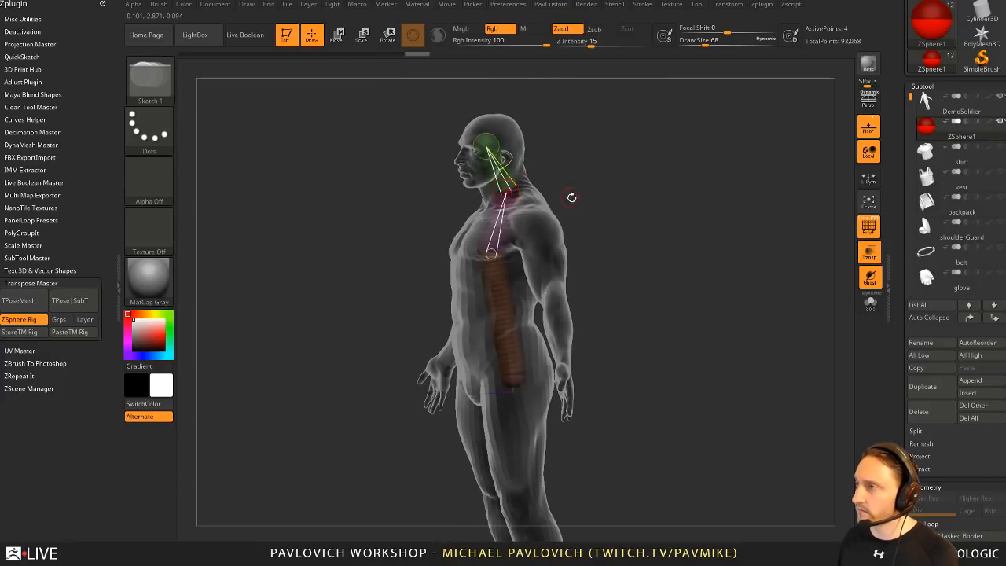
Step: Add a ZSphere at the chest joint and move it out into the soldier's left shoulder
mouse_move(571, 195)
right_mouse_down()
mouse_move(600, 194)
mouse_move(608, 213)
right_mouse_up()
left_click(493, 255)
key("w")
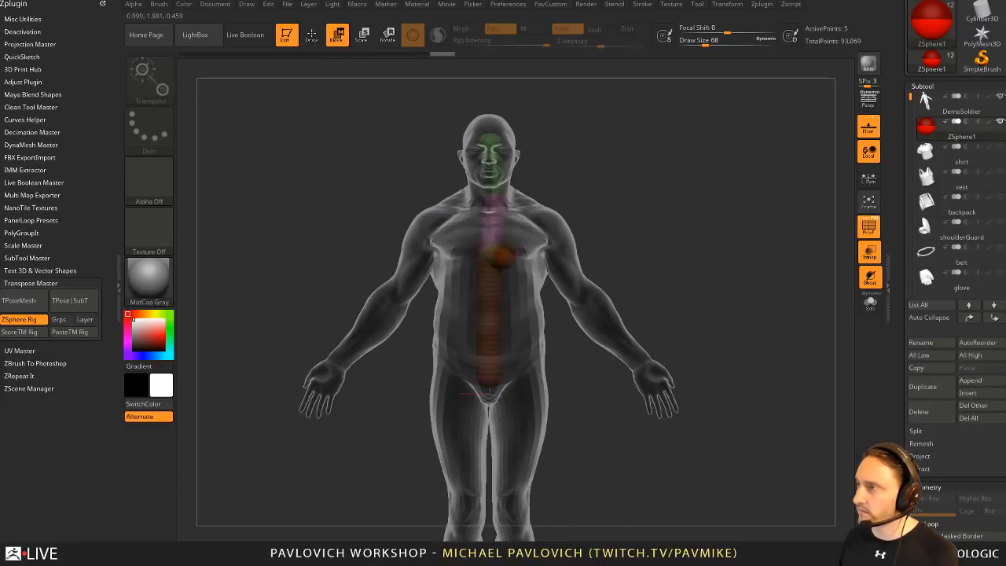
left_click_drag(499, 255, 554, 235)
right_click_drag(628, 234, 585, 233, "shift")
left_click_drag(499, 233, 536, 232)
mouse_move(577, 227)
right_mouse_down()
mouse_move(602, 225)
mouse_move(565, 252)
right_mouse_up()
Step: Add a ZSphere at the left shoulder and move it down into the elbow
key("q")
left_click(531, 237)
key("w")
left_click_drag(529, 241, 527, 300)
right_click_drag(578, 291, 614, 287)
left_click_drag(533, 297, 549, 302)
Step: Add a ZSphere at the left elbow and move it down and forward into the wrist
key("q")
left_click(545, 303)
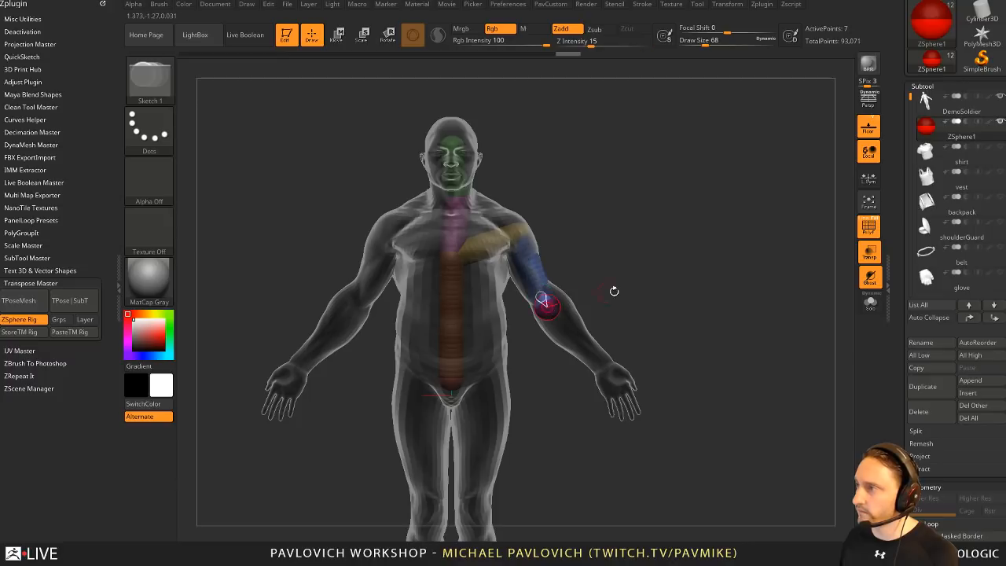
right_click_drag(613, 290, 595, 292)
key("w")
left_click_drag(545, 305, 596, 369)
right_click_drag(659, 323, 598, 324)
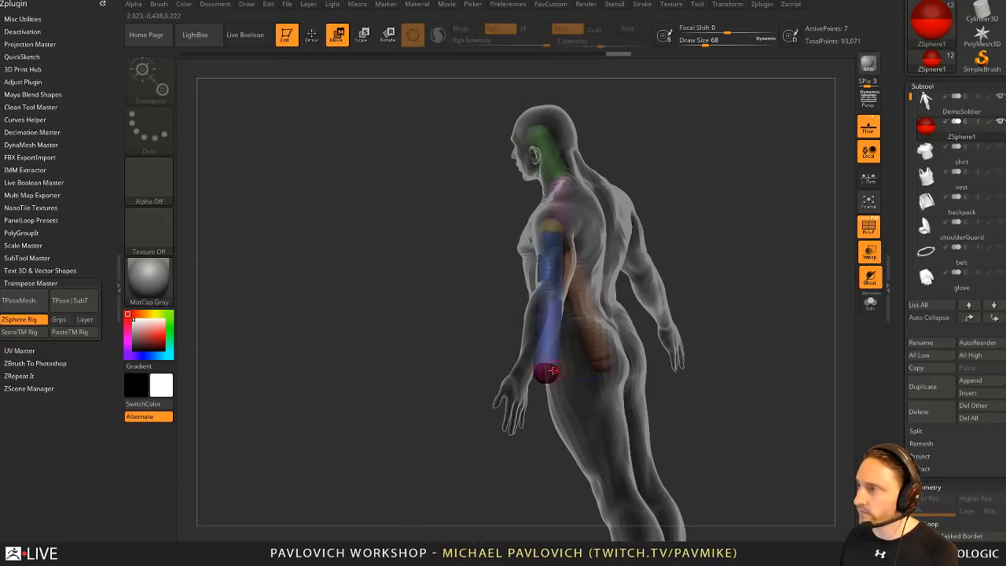
left_click_drag(546, 370, 522, 366)
right_click_drag(704, 266, 775, 266, "shift")
key("q")
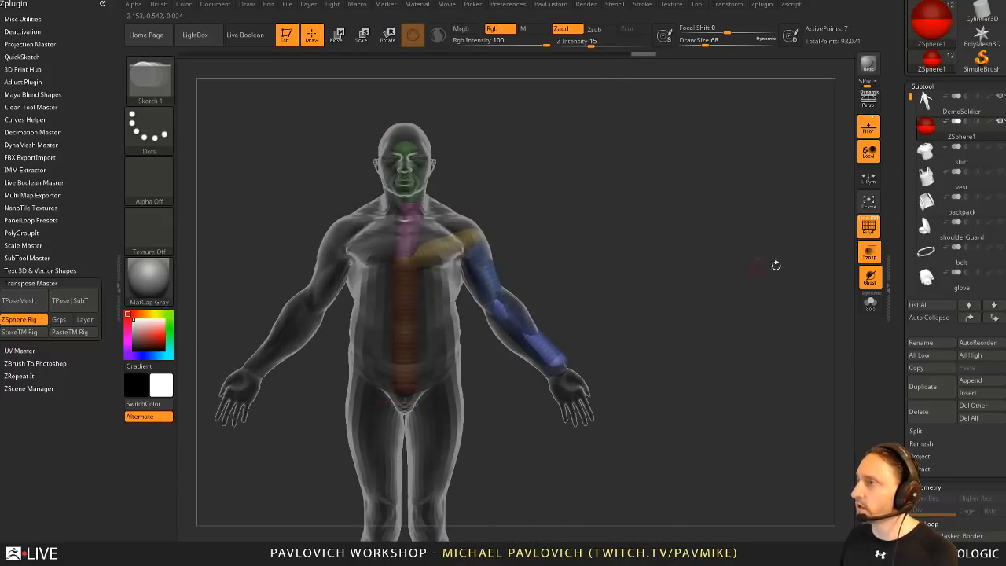
Step: Set the soldier mesh as the rigging mesh of the ZSphere1 subtool and bind it to the skeleton
left_click_drag(898, 315, 898, 362)
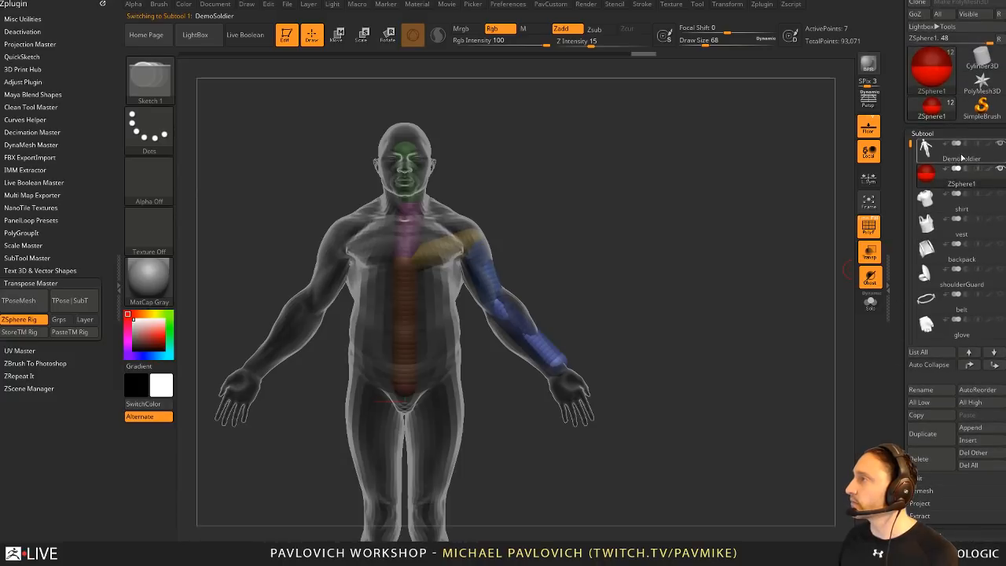
left_click(963, 154)
left_click_drag(899, 201, 899, 283)
left_click(927, 256)
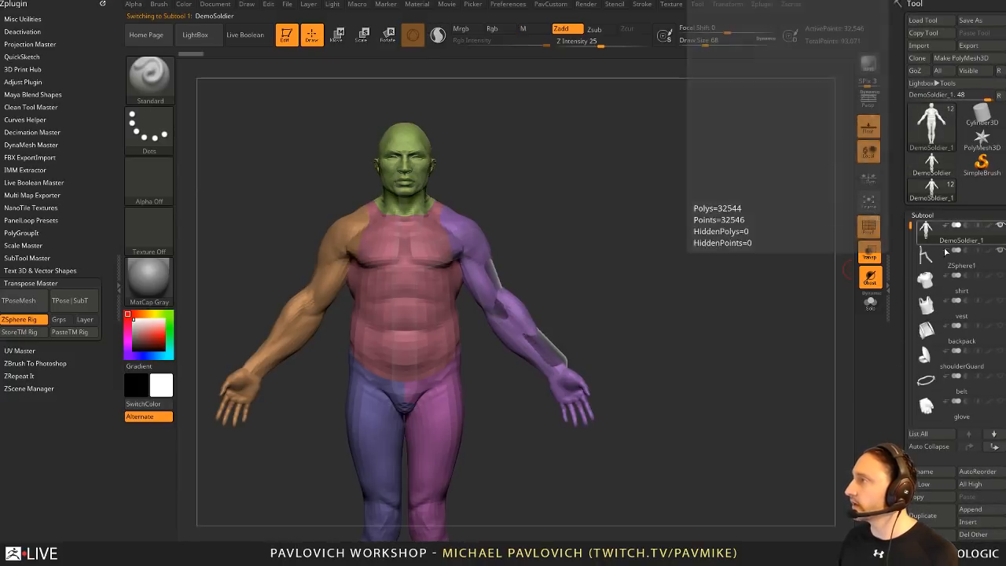
left_click_drag(896, 330, 894, 138)
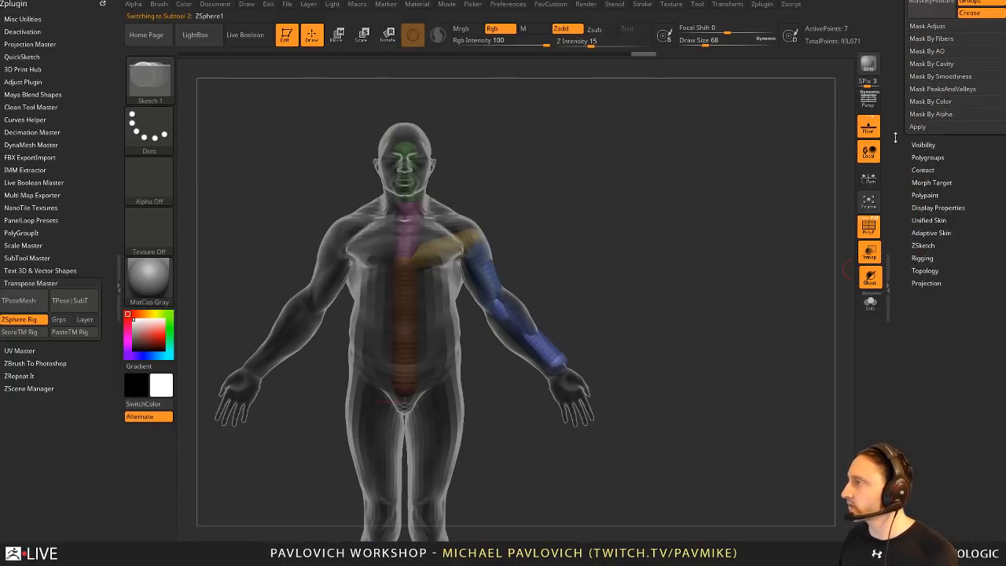
left_click(922, 258)
left_click(926, 273)
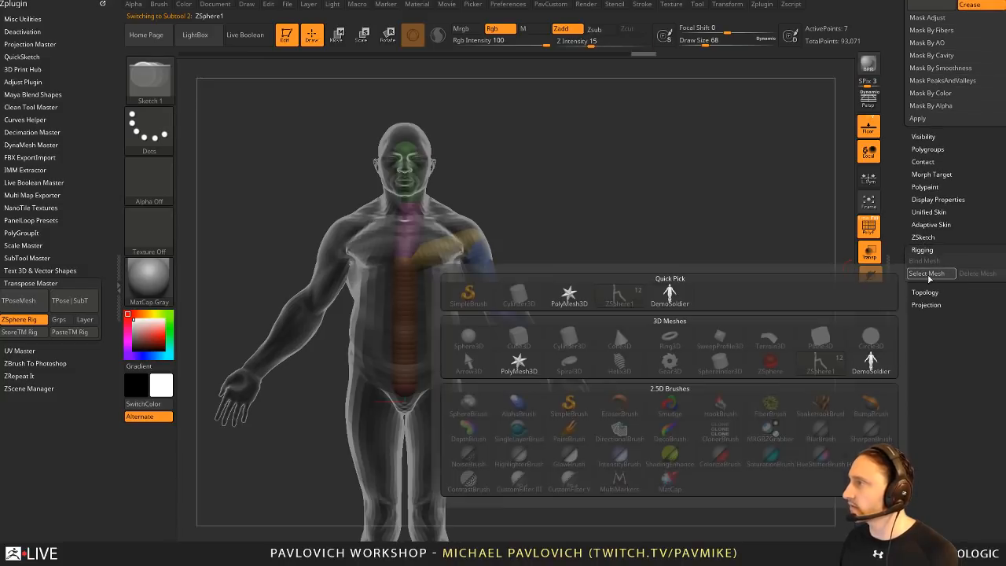
left_click(926, 274)
left_click(614, 324)
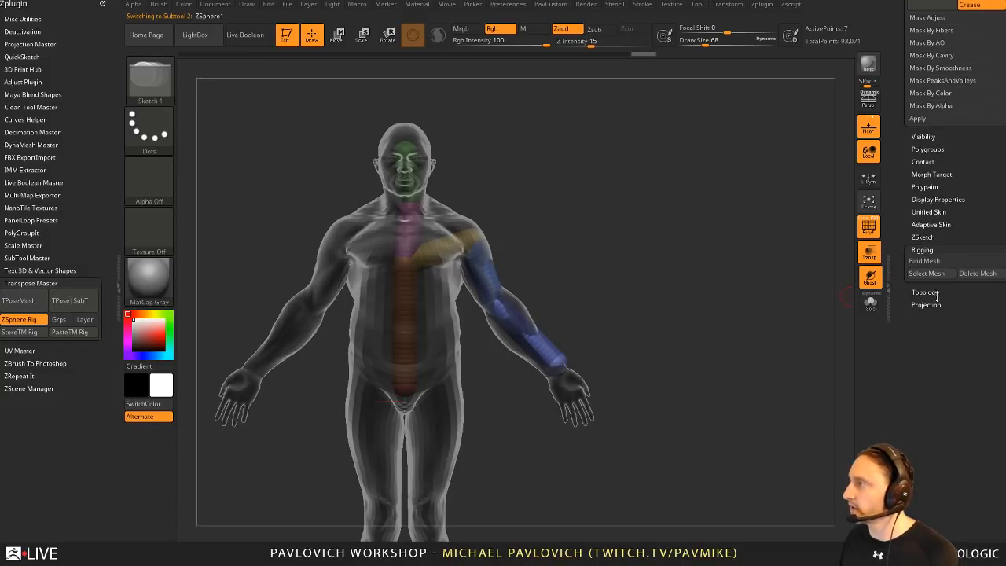
left_click(917, 260)
Step: Isolate the ZSphere rig and switch Bind Mesh off and on again
left_click_drag(893, 228, 883, 371)
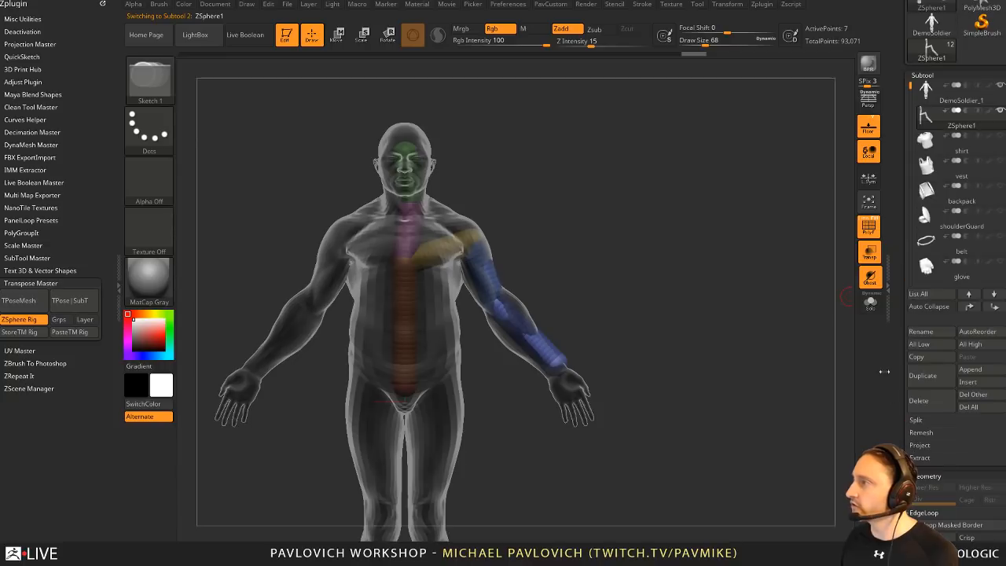
left_click(870, 303)
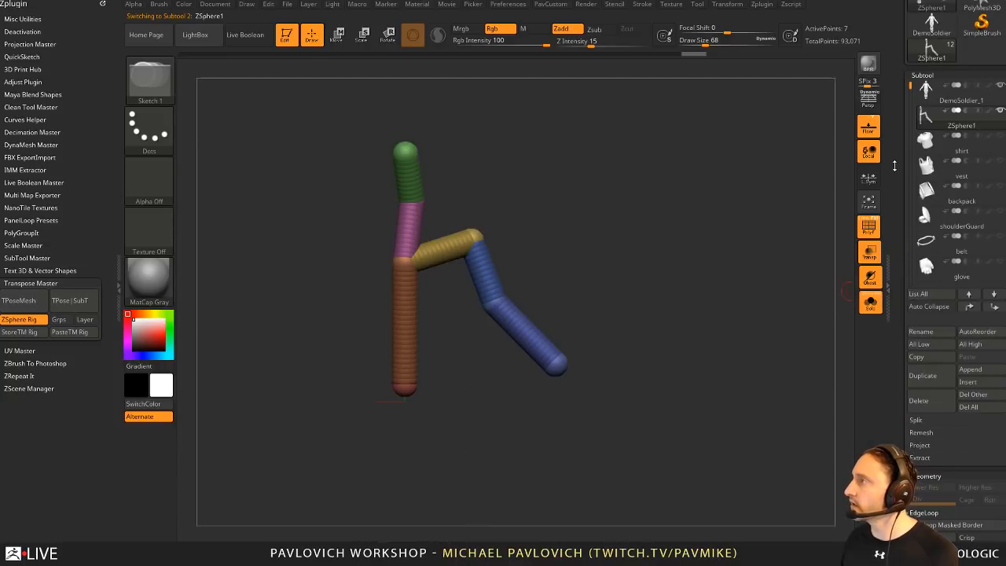
left_click_drag(893, 166, 904, 5)
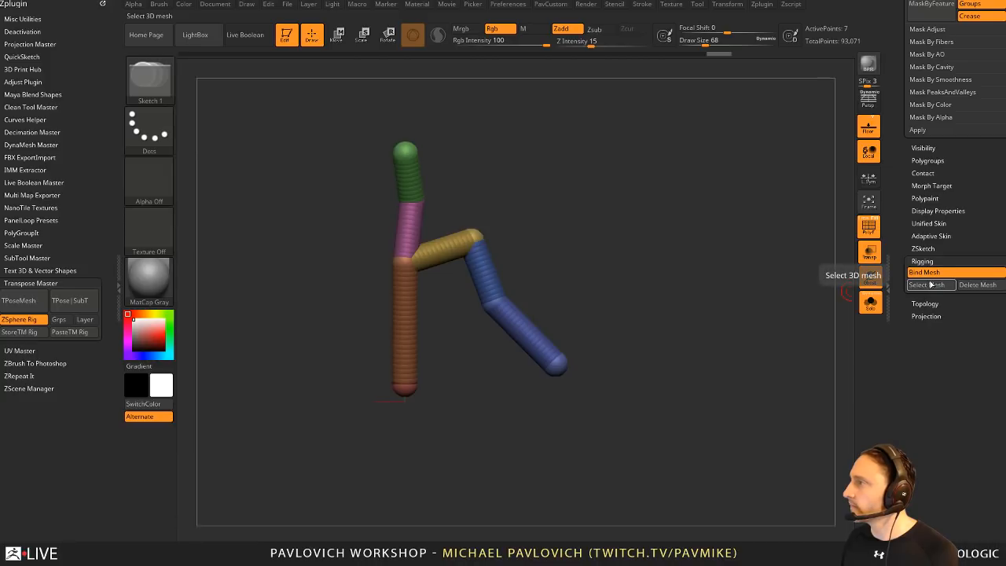
left_click(933, 273)
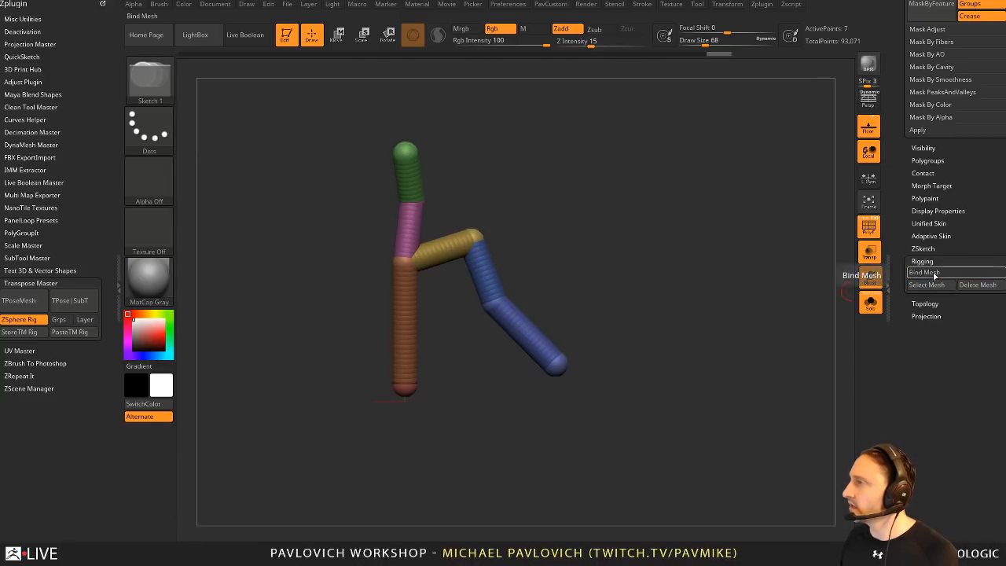
left_click(934, 274)
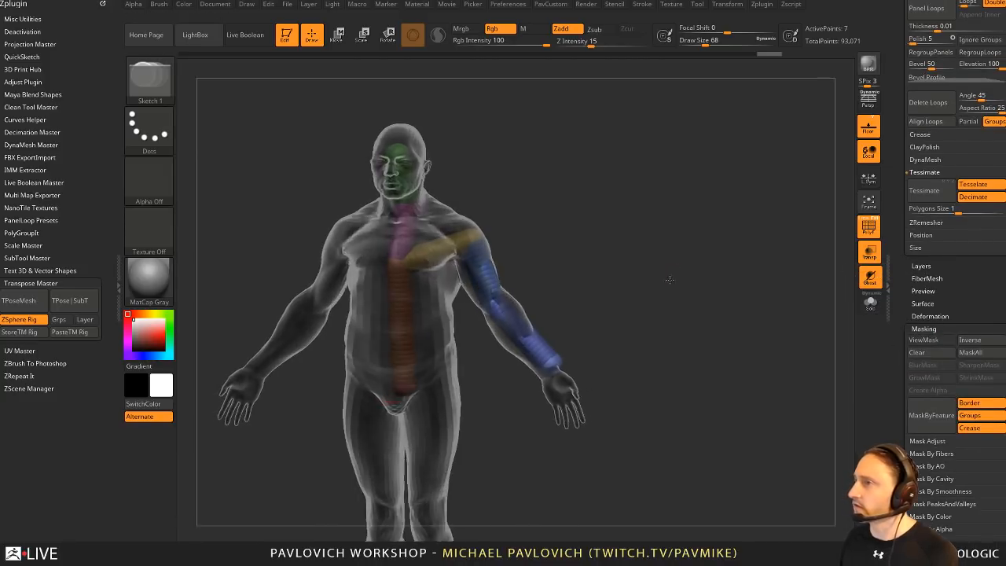
Step: Try rotating the bound left arm through its ZSphere bones
mouse_move(593, 224)
left_mouse_down("alt")
mouse_move(615, 262)
mouse_move(615, 250)
left_mouse_up("alt")
key("r")
mouse_move(579, 400)
left_mouse_down()
mouse_move(587, 395)
mouse_move(585, 330)
mouse_move(598, 413)
mouse_move(578, 261)
mouse_move(439, 311)
mouse_move(382, 359)
mouse_move(358, 401)
mouse_move(440, 428)
mouse_move(391, 364)
mouse_move(369, 369)
mouse_move(568, 372)
mouse_move(591, 326)
mouse_move(587, 248)
mouse_move(572, 235)
mouse_move(565, 291)
mouse_move(550, 317)
mouse_move(567, 277)
mouse_move(562, 310)
left_mouse_up()
key("ctrl+z")
key("ctrl+z")
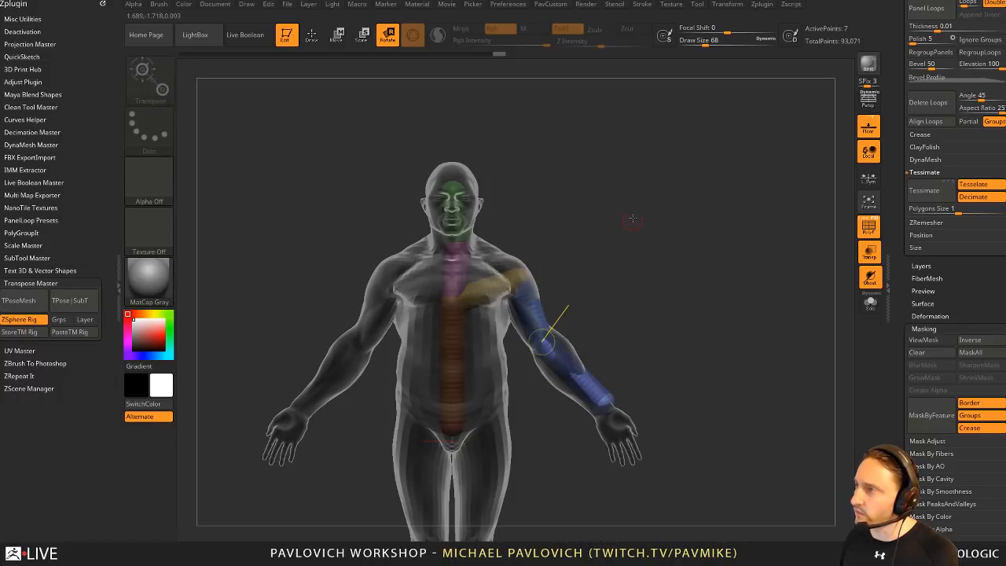
Step: Turn off Bind Mesh and insert a ZSphere midway along the spine between pelvis and chest
left_click_drag(736, 243, 772, 248, "alt")
left_click_drag(902, 328, 902, 191)
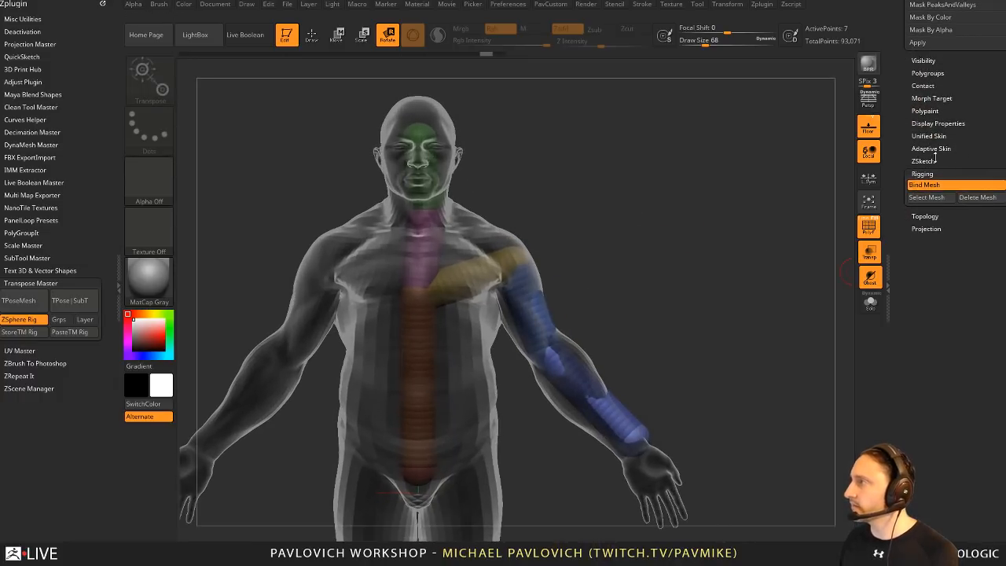
left_click(936, 187)
key("q")
left_click_drag(740, 234, 674, 253)
left_click(415, 353)
left_click_drag(601, 287, 553, 302)
key("w")
key("q")
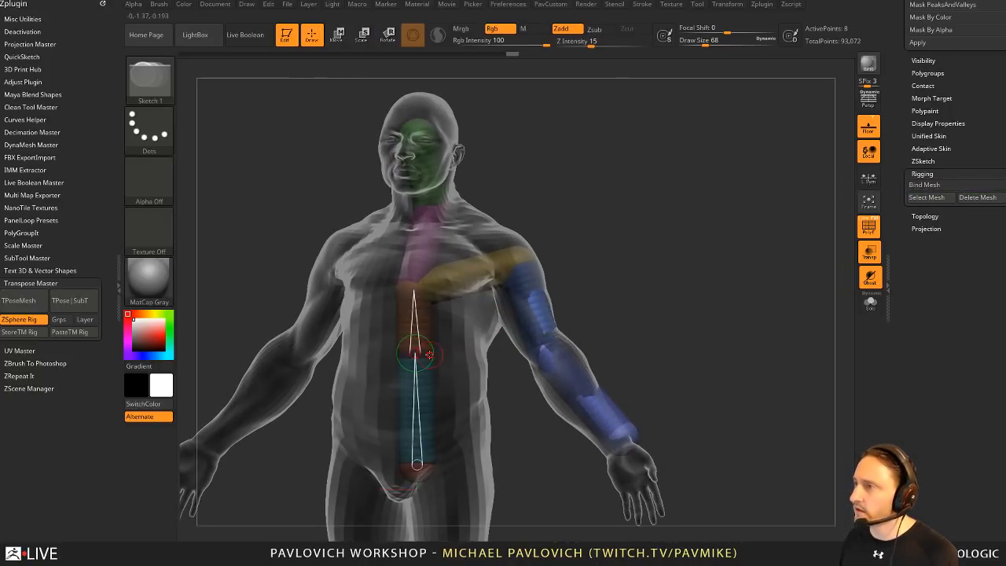
Step: Add a rib ZSphere from the mid-spine out to the soldier's left side and turn Bind Mesh back on
mouse_move(417, 353)
left_mouse_down()
mouse_move(432, 358)
mouse_move(491, 322)
left_mouse_up()
key("w")
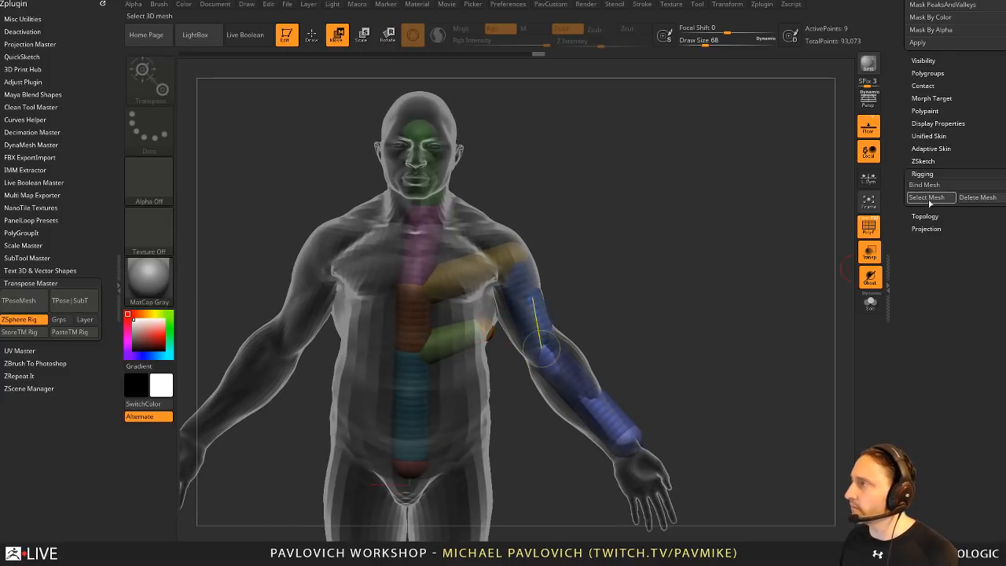
left_click(926, 184)
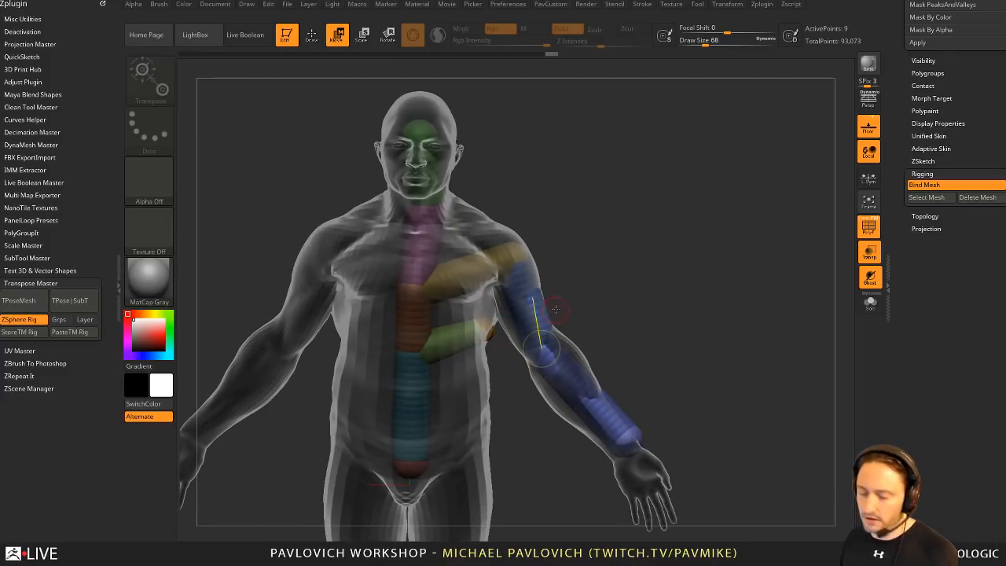
Step: Rotate the bound left upper arm outward and bend the forearm upward at the elbow
key("r")
left_click_drag(554, 313, 505, 319)
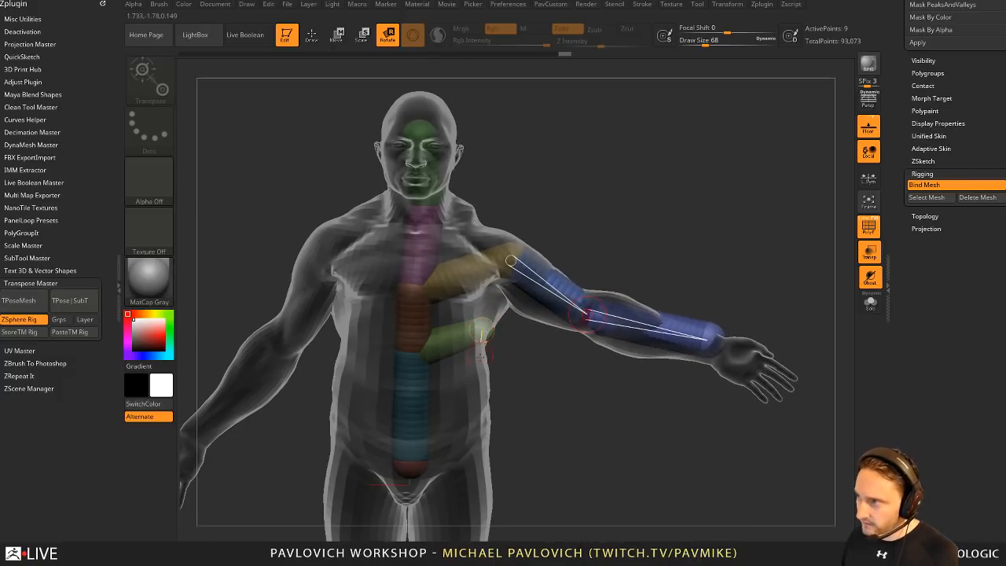
left_click_drag(581, 308, 546, 352)
key("ctrl+z")
left_click_drag(650, 333, 653, 310)
left_click_drag(684, 242, 519, 372)
left_click_drag(692, 338, 722, 260, "alt")
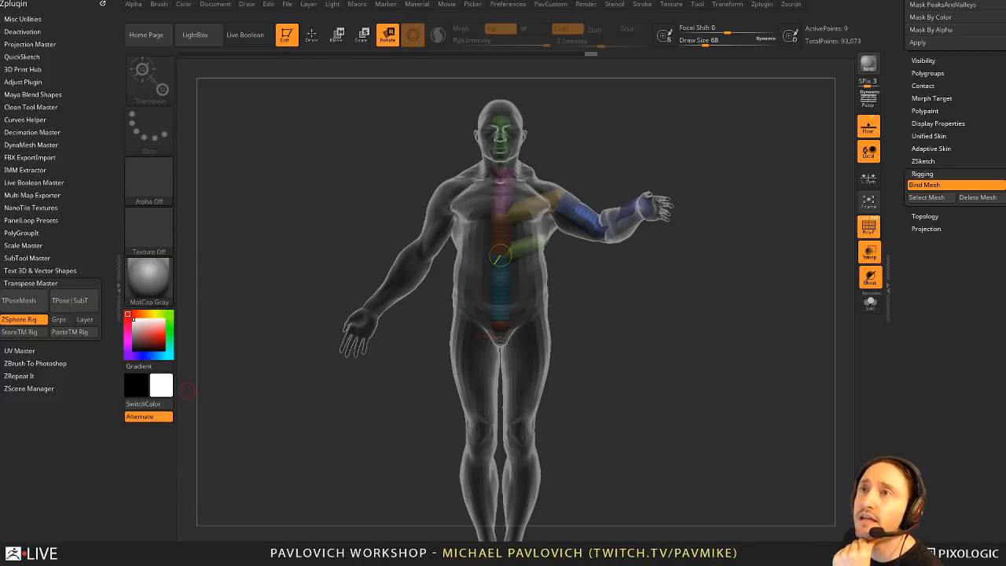
Step: Delete the ZSphere1 subtool and select the DemoSoldier_1 subtool
left_click_drag(900, 107, 899, 417)
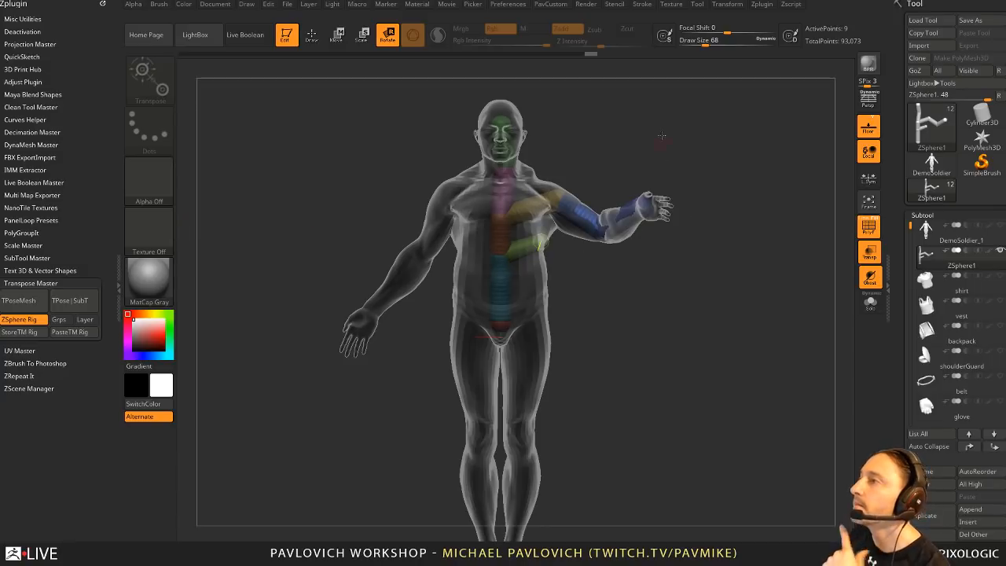
left_click_drag(662, 136, 671, 124)
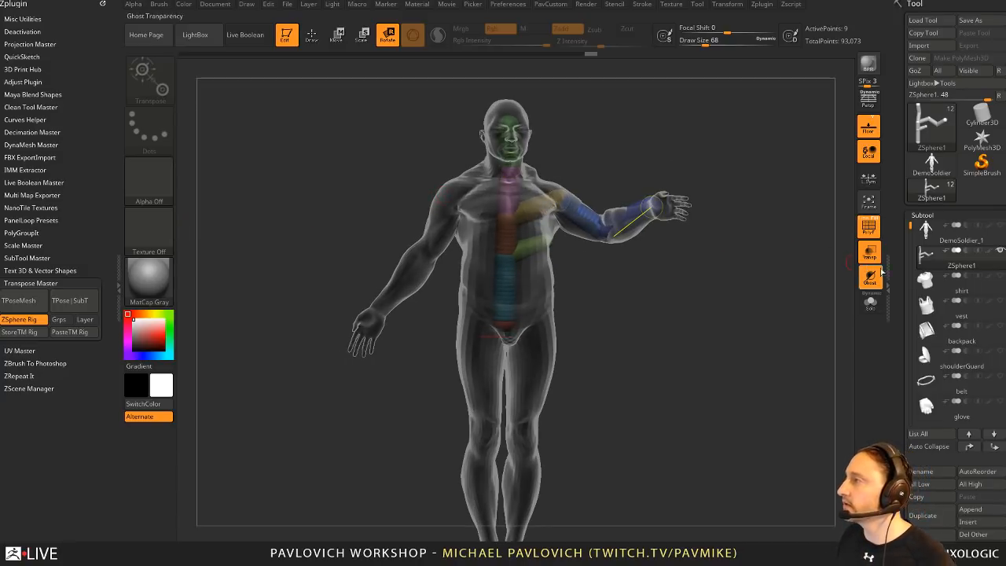
left_click(930, 534)
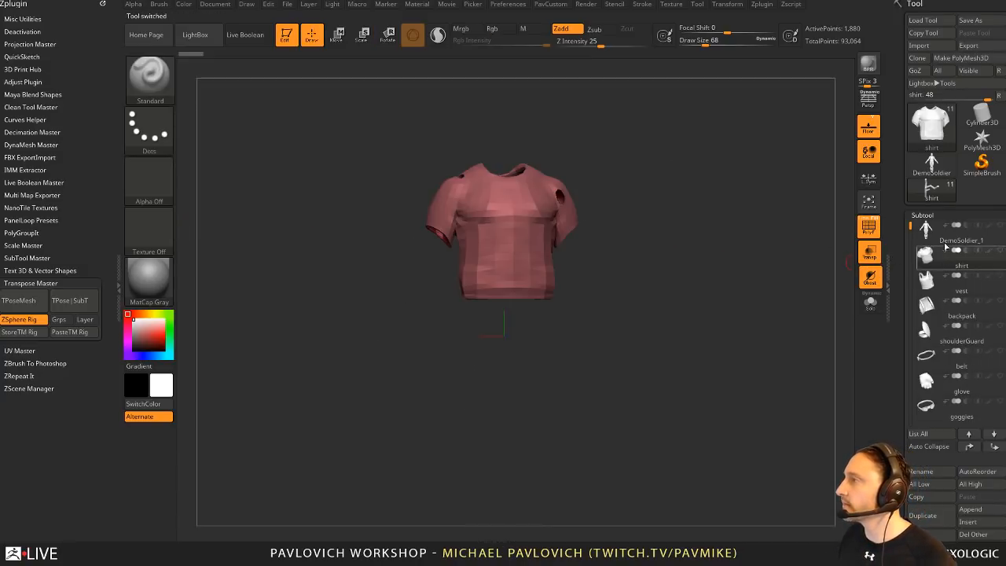
left_click(948, 233)
Step: Mask around the soldier's jaw in side view and try making a polygroup from the mask
right_click_drag(696, 211, 741, 457, "ctrl")
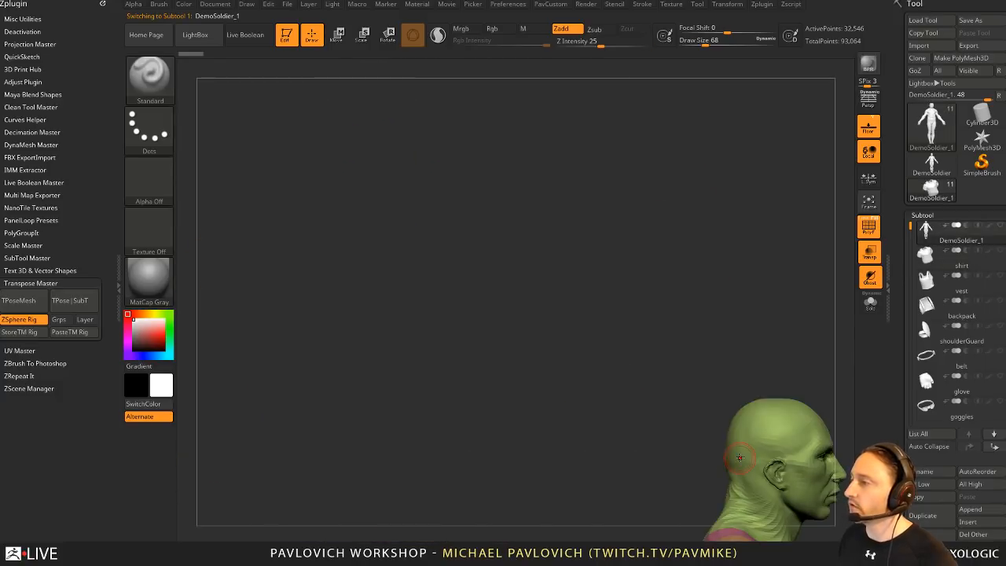
right_click_drag(662, 141, 427, 110, "alt")
mouse_move(607, 144)
right_mouse_down("ctrl")
mouse_move(657, 215)
mouse_move(689, 220)
right_mouse_up("ctrl")
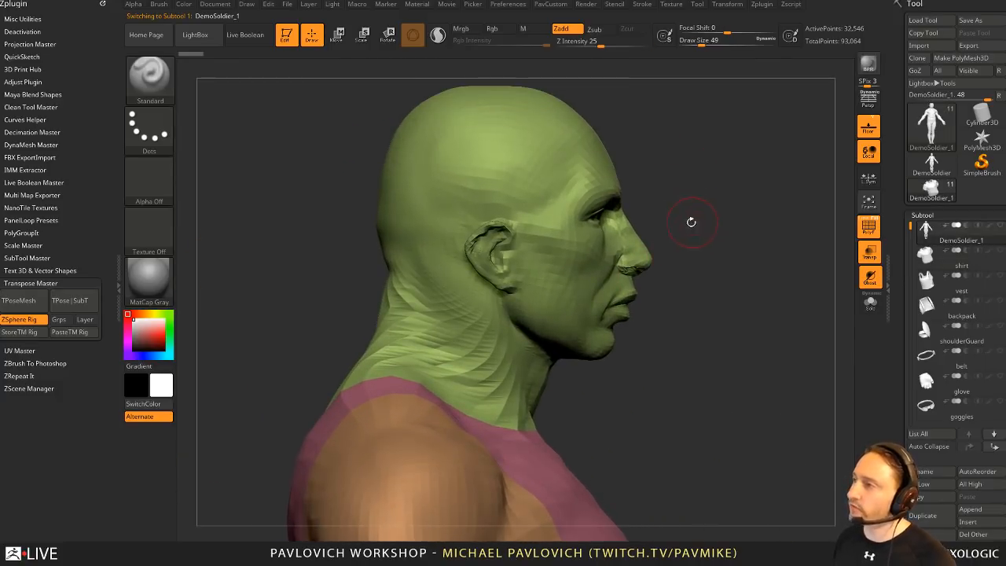
key("r")
right_click_drag(693, 266, 681, 267)
mouse_move(589, 266)
left_mouse_down("ctrl")
mouse_move(585, 330)
mouse_move(574, 330)
left_mouse_up("ctrl")
key("q")
mouse_move(781, 278)
right_mouse_down()
mouse_move(720, 288)
mouse_move(752, 286)
mouse_move(705, 279)
mouse_move(718, 280)
mouse_move(720, 299)
mouse_move(712, 295)
mouse_move(644, 201)
right_mouse_up()
key("ctrl+w")
key("ctrl+z")
Step: Extend the mask over the head, torso, arms and legs, leaving only the jaw unmasked
mouse_move(269, 233)
left_mouse_down("ctrl")
mouse_move(417, 166)
mouse_move(481, 318)
mouse_move(568, 398)
mouse_move(345, 485)
left_mouse_up("ctrl")
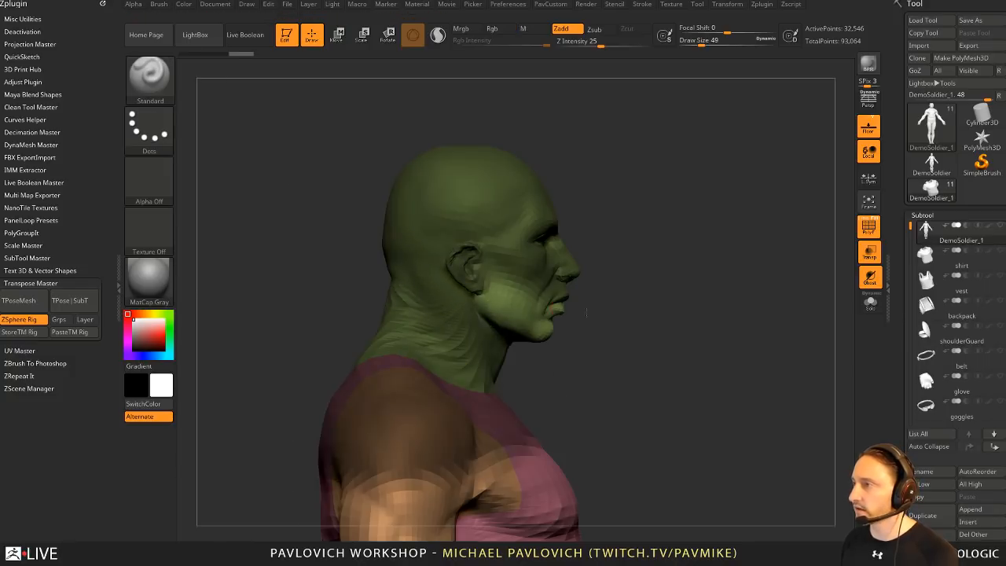
mouse_move(588, 308)
right_mouse_down("alt")
mouse_move(671, 276)
mouse_move(665, 197)
right_mouse_up("alt")
mouse_move(604, 218)
left_mouse_down("ctrl")
mouse_move(584, 198)
mouse_move(653, 496)
mouse_move(660, 491)
left_mouse_up("ctrl")
mouse_move(711, 448)
right_mouse_down("alt")
mouse_move(726, 377)
mouse_move(719, 353)
right_mouse_up("alt")
mouse_move(651, 292)
left_mouse_down("ctrl")
mouse_move(577, 225)
mouse_move(668, 499)
left_mouse_up("ctrl")
right_click_drag(717, 401, 704, 295, "alt")
left_click_drag(589, 316, 660, 472, "ctrl")
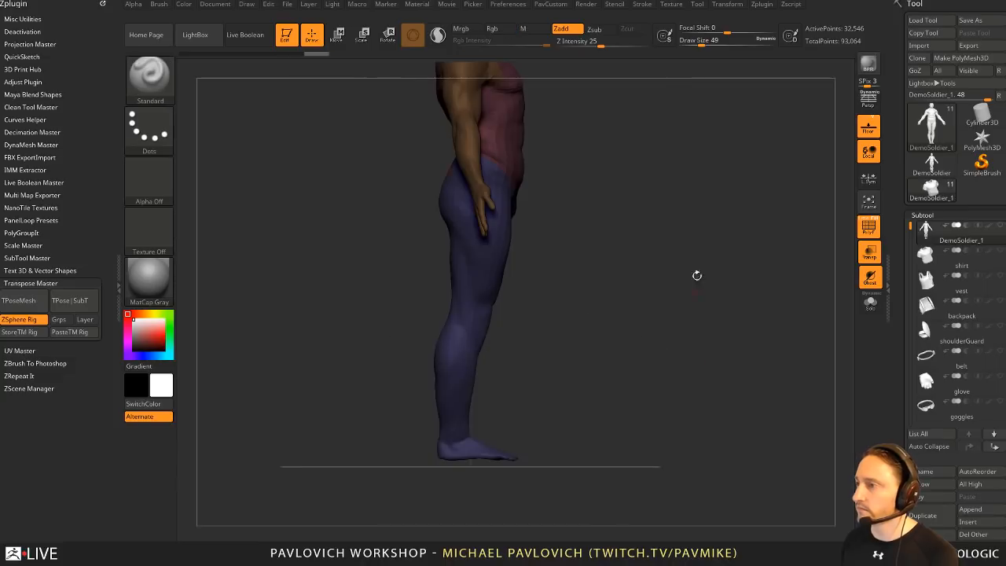
mouse_move(696, 274)
right_mouse_down("alt")
mouse_move(705, 254)
mouse_move(720, 303)
mouse_move(721, 370)
right_mouse_up("alt")
Step: Place the gizmo at the jaw hinge and try rotating the unmasked jaw
key("r")
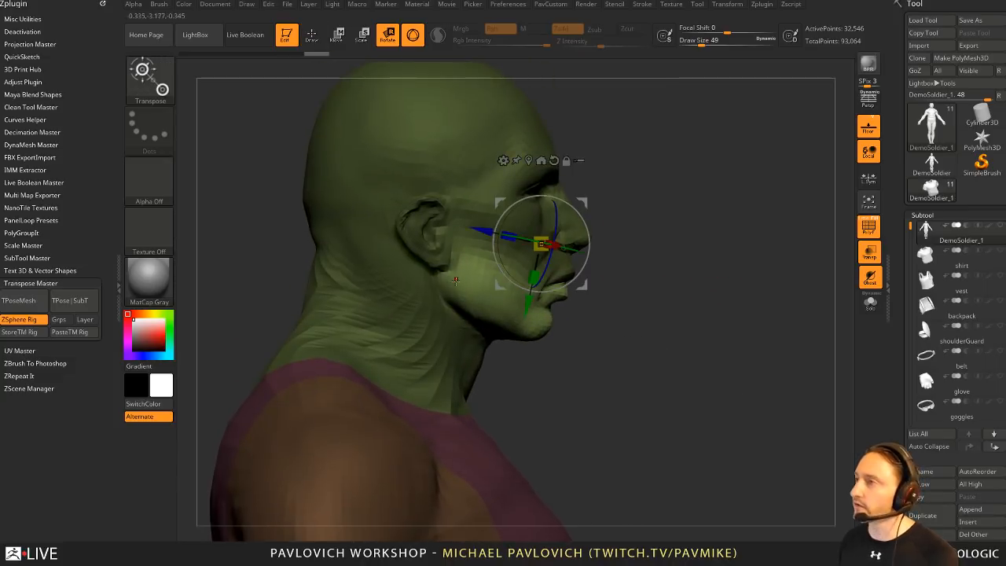
left_click(458, 267, "alt")
left_click_drag(503, 251, 499, 260)
right_click_drag(799, 269, 780, 316)
key("ctrl+z")
mouse_move(781, 316)
right_mouse_down("alt")
mouse_move(774, 344)
mouse_move(704, 328)
mouse_move(729, 321)
mouse_move(684, 305)
right_mouse_up("alt")
Step: Turn the jaw area into its own polygroup and set the selection brush to SelectRect
key("q")
left_click(751, 334, "ctrl")
key("ctrl+w")
left_click(152, 79, "ctrl+shift")
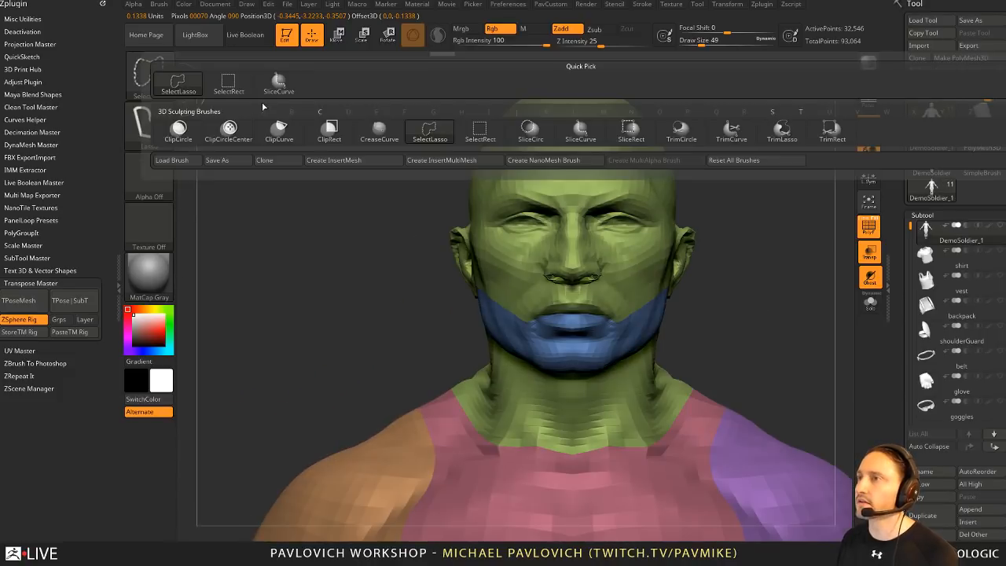
left_click(228, 85, "ctrl+shift")
right_click_drag(282, 235, 377, 245)
Step: Mask everything except the jaw polygroup, place the gizmo at the jaw hinge and try rotating the jaw open
key("w")
right_click_drag(689, 285, 723, 290, "shift")
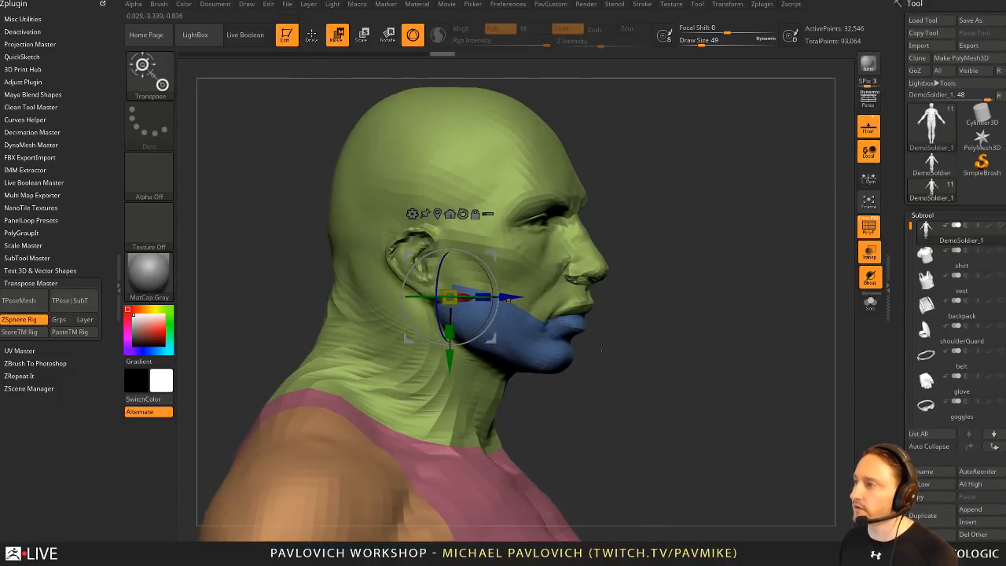
left_click(542, 338, "ctrl")
left_click(470, 307, "alt")
left_click(482, 224, "alt")
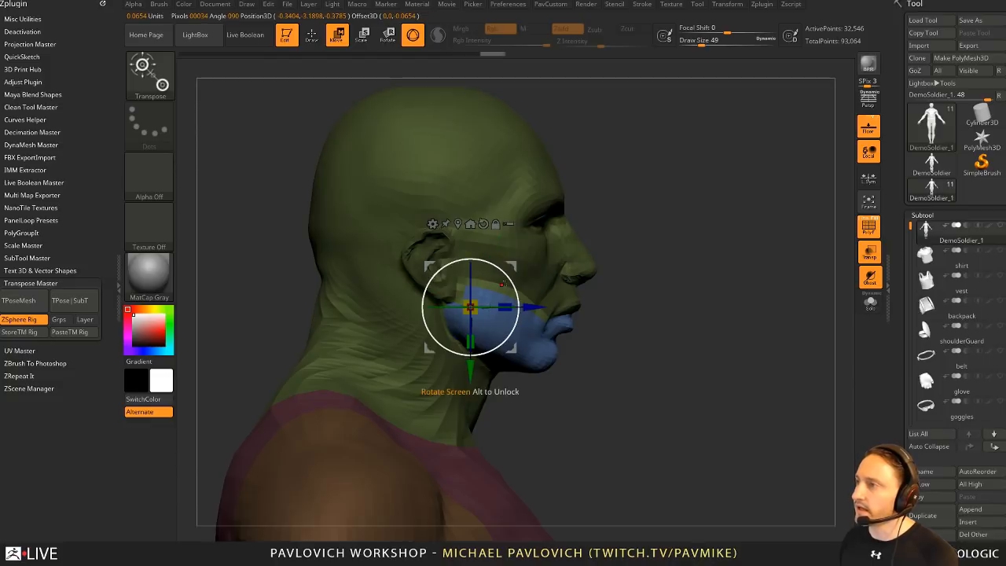
left_click_drag(508, 279, 516, 297)
mouse_move(695, 280)
right_mouse_down()
mouse_move(609, 277)
mouse_move(691, 275)
right_mouse_up()
key("ctrl+z")
left_click_drag(691, 270, 713, 276, "ctrl")
Step: Mask everything except the jaw polygroup once more and clear the mask
key("q")
key("w")
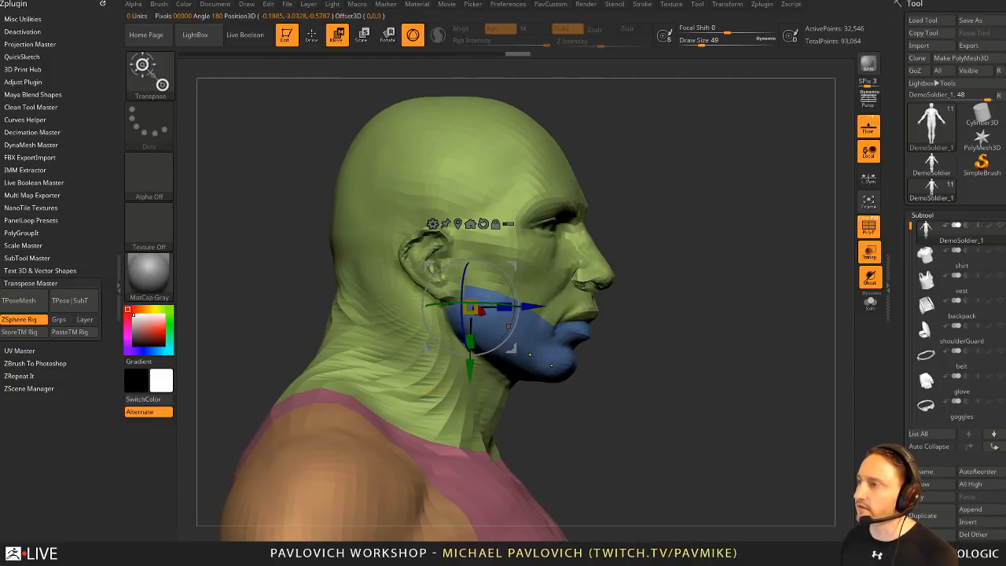
left_click(542, 346, "ctrl")
left_click_drag(698, 355, 726, 363, "ctrl")
key("q")
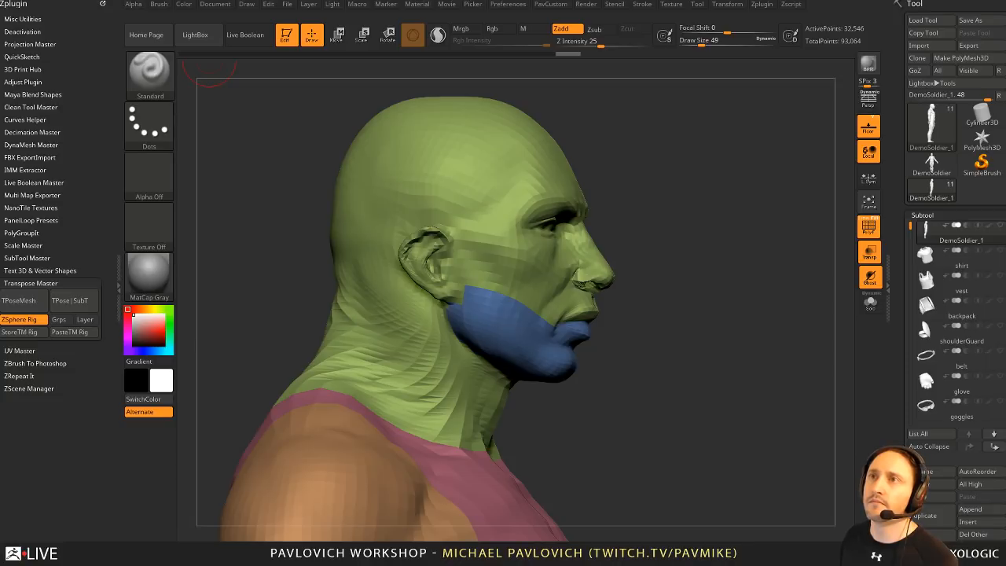
left_click_drag(268, 69, 0, 27)
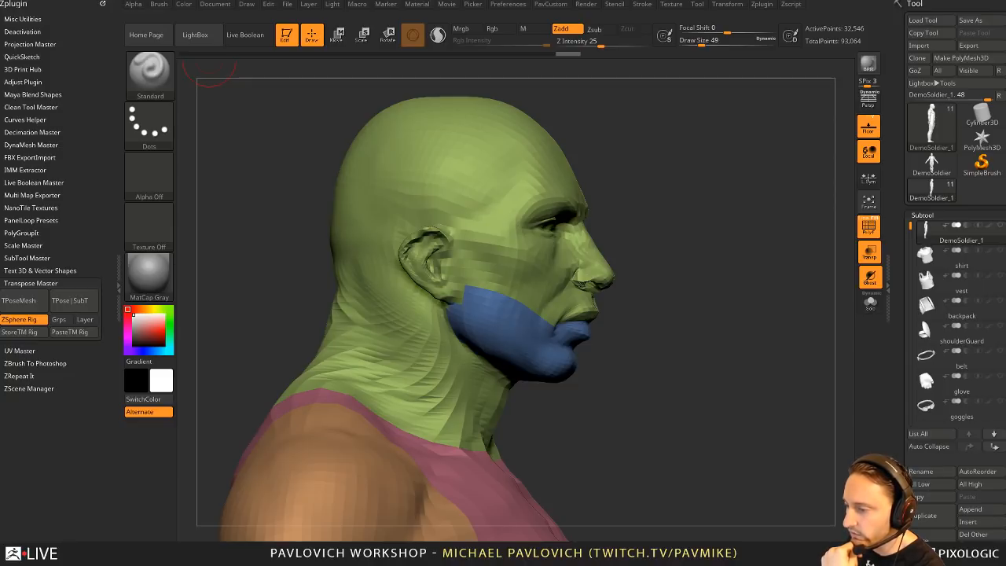
Step: Switch to the browser's YouTube video "ZBrush 2018 Sculptris Pro Project Primitive Earthworm Jim Speedsculpt" and adjust its playback speed
left_click_drag(552, 554, 524, 15)
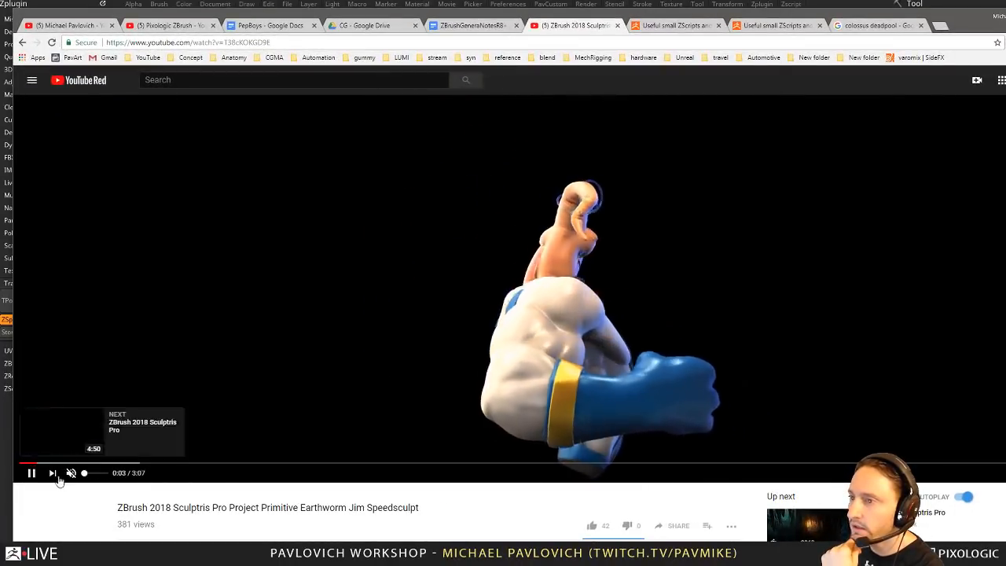
left_click(1005, 473)
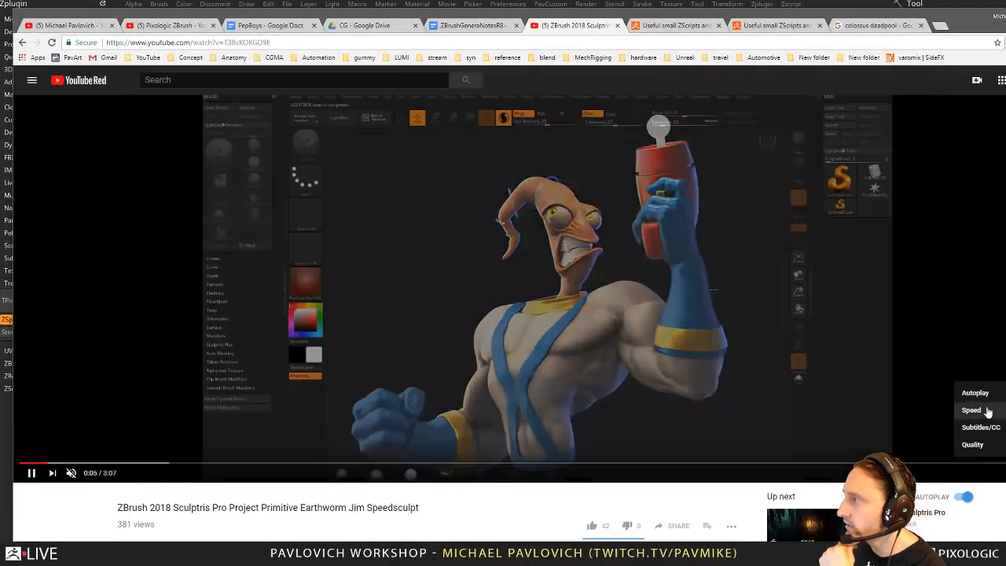
left_click(988, 412)
left_click(952, 421)
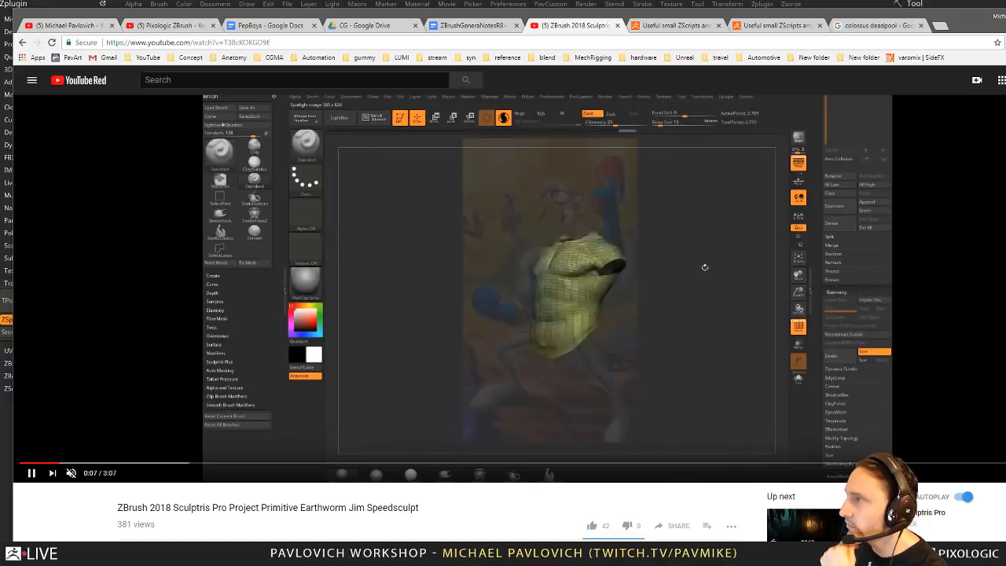
Step: Skim the Earthworm Jim speedsculpt up to about 1:14 to examine how the body, head and arms were built, and return to ZBrush
left_click(124, 467)
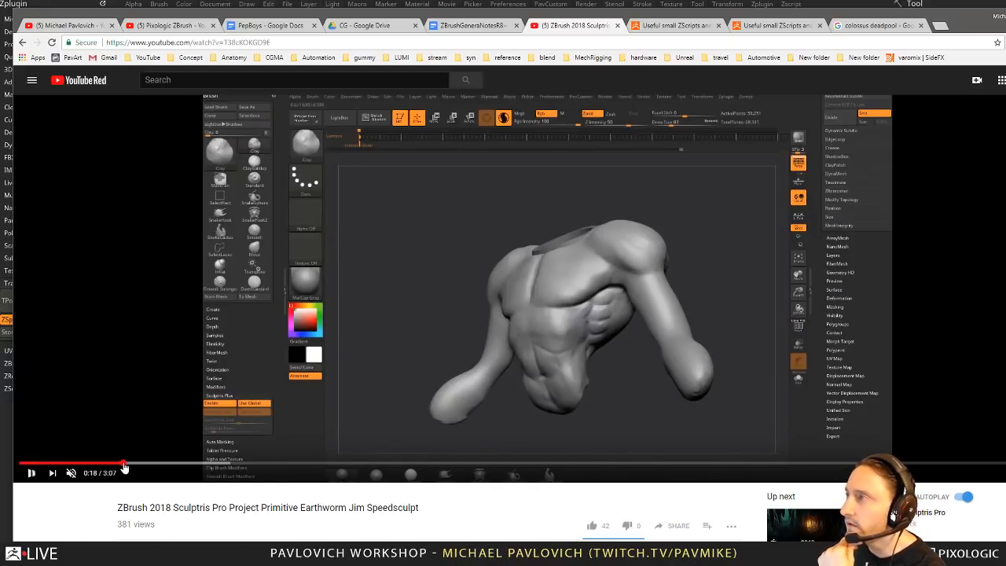
left_click_drag(123, 464, 247, 465)
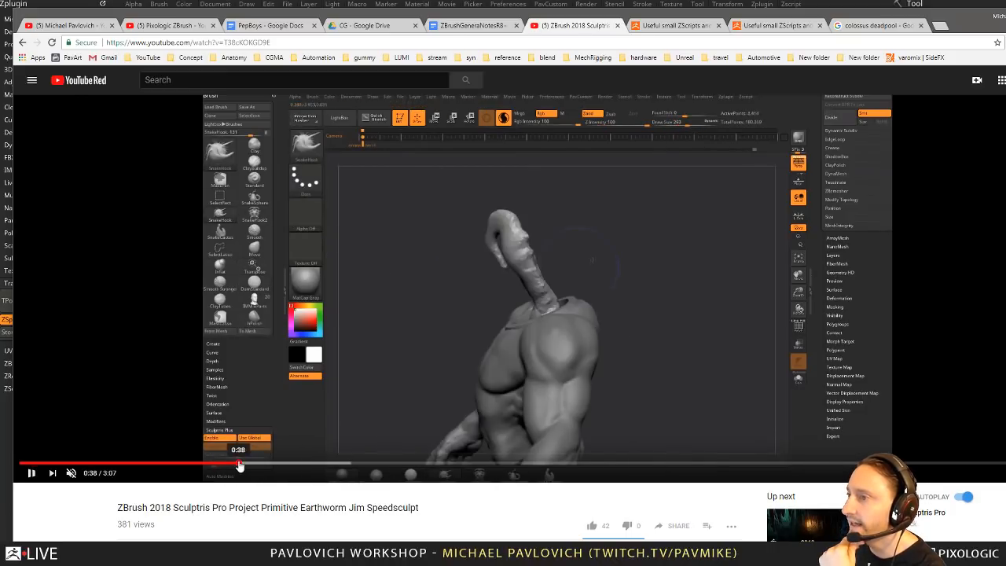
left_click(238, 465)
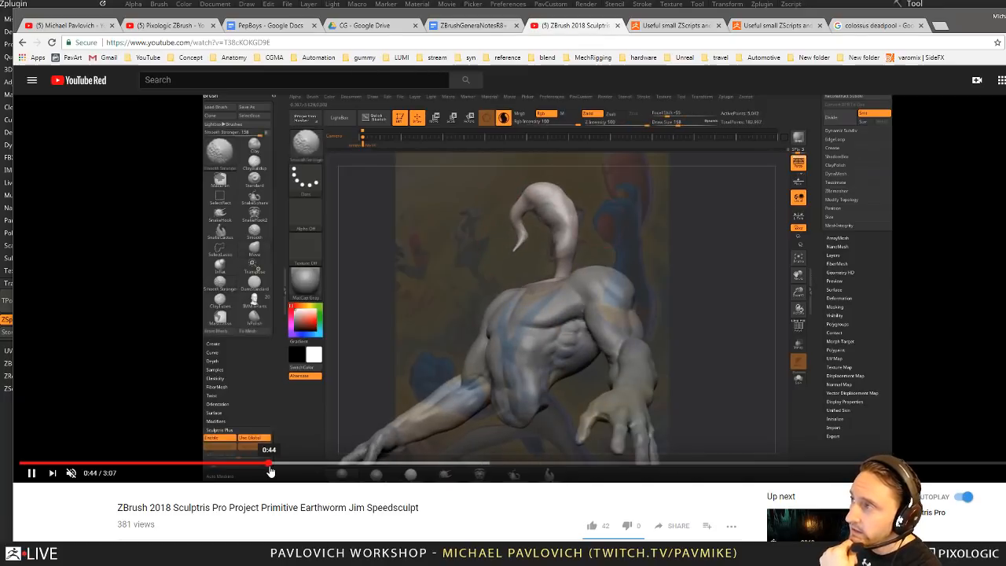
left_click_drag(269, 470, 303, 462)
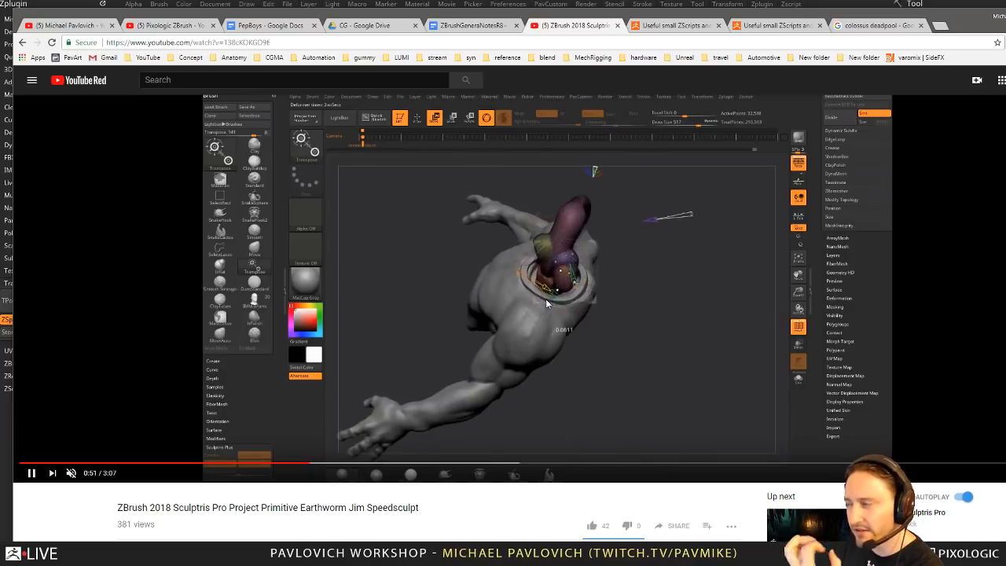
left_click(342, 465)
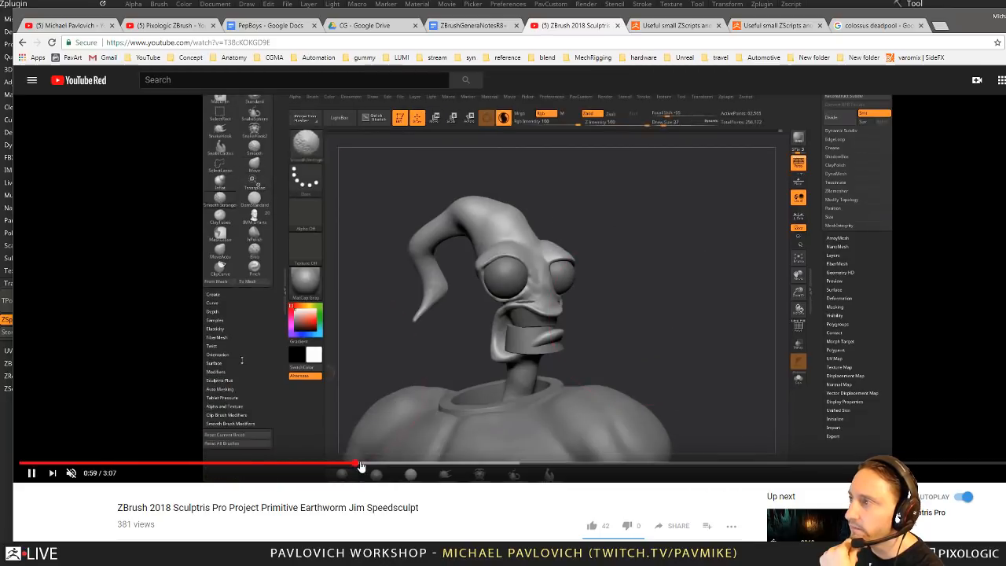
left_click(379, 464)
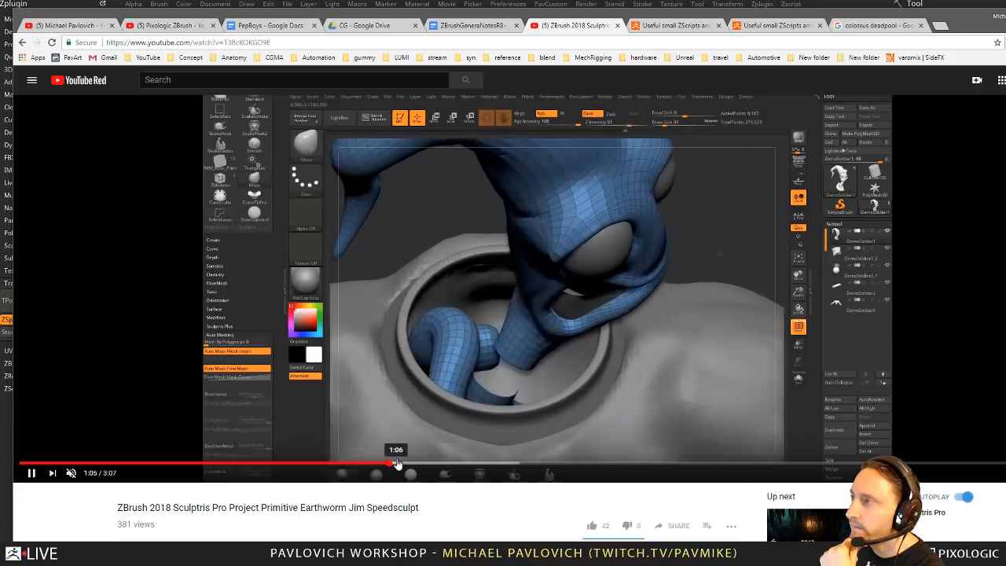
key("space")
key("space")
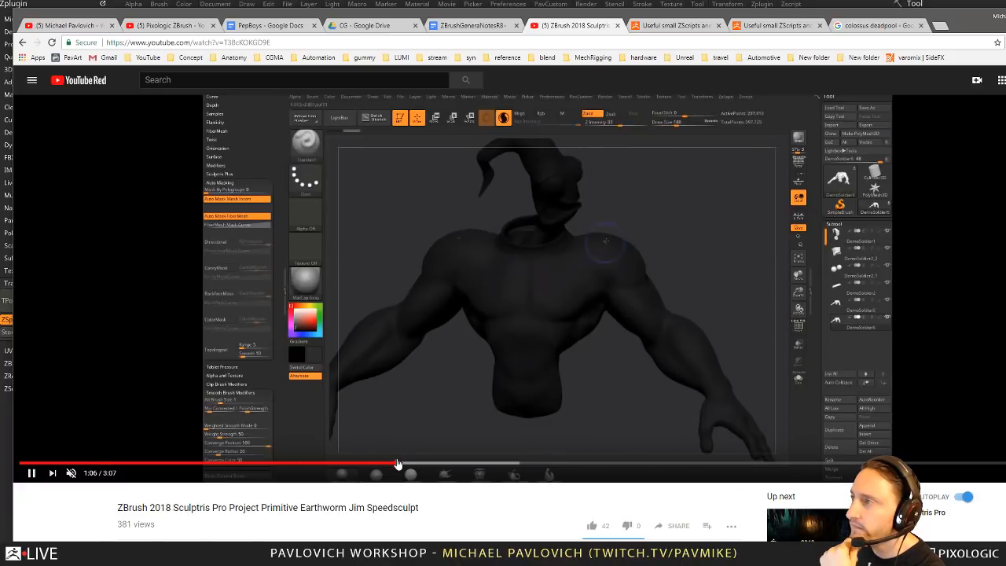
left_click_drag(419, 465, 436, 466)
left_click(30, 474)
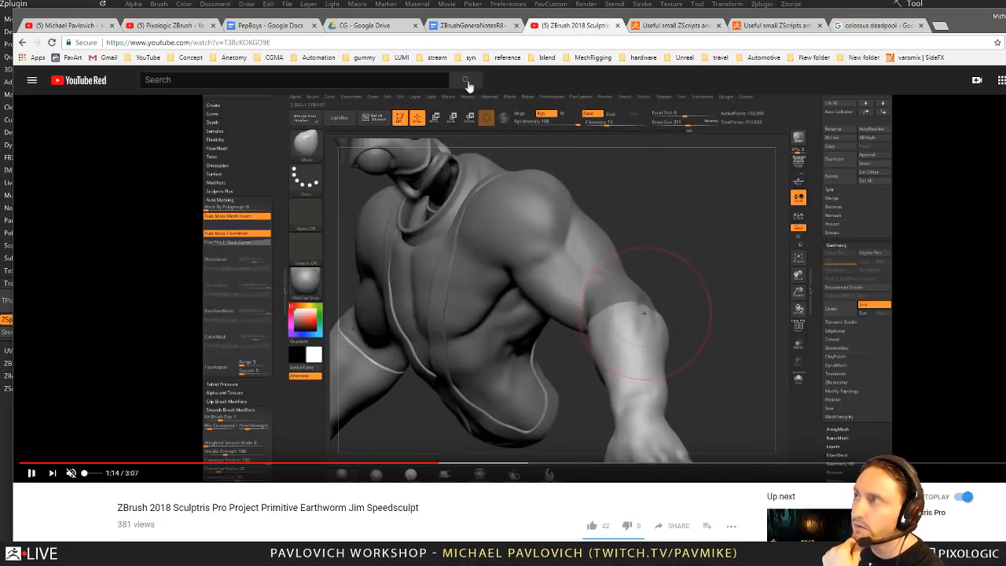
key("alt+Tab")
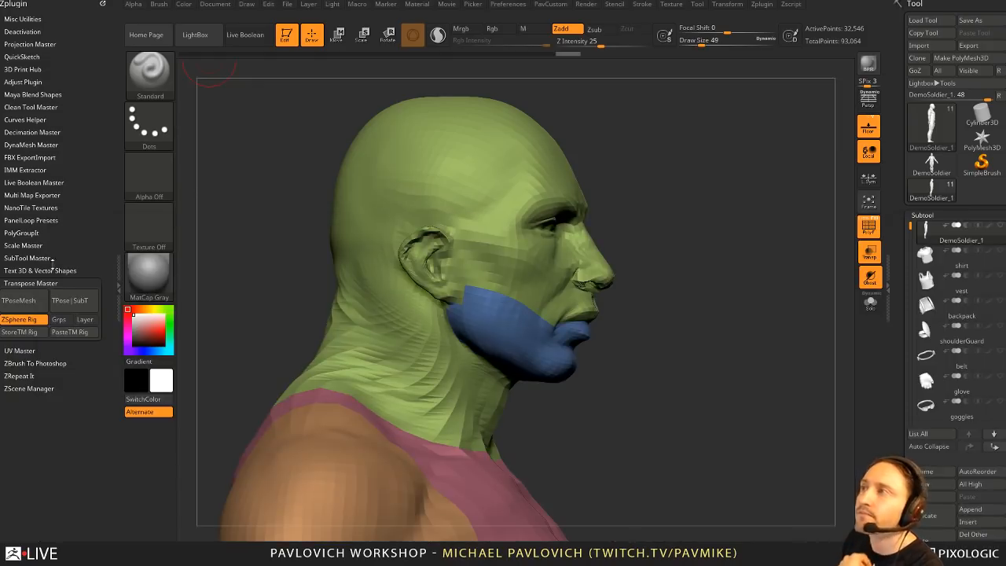
Step: Show the QuickSave projects in LightBox
left_click_drag(624, 124, 479, 61)
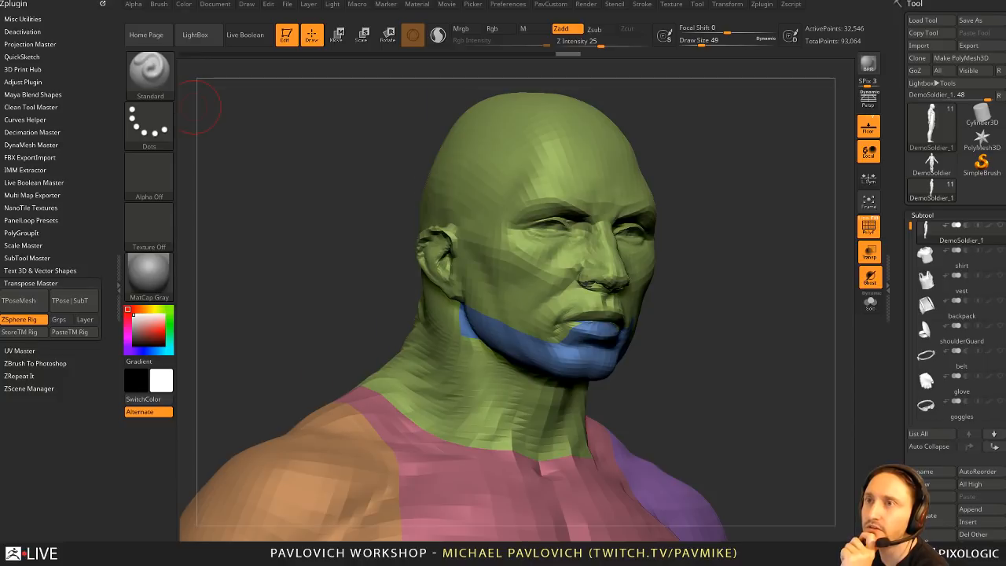
left_click_drag(273, 169, 280, 167)
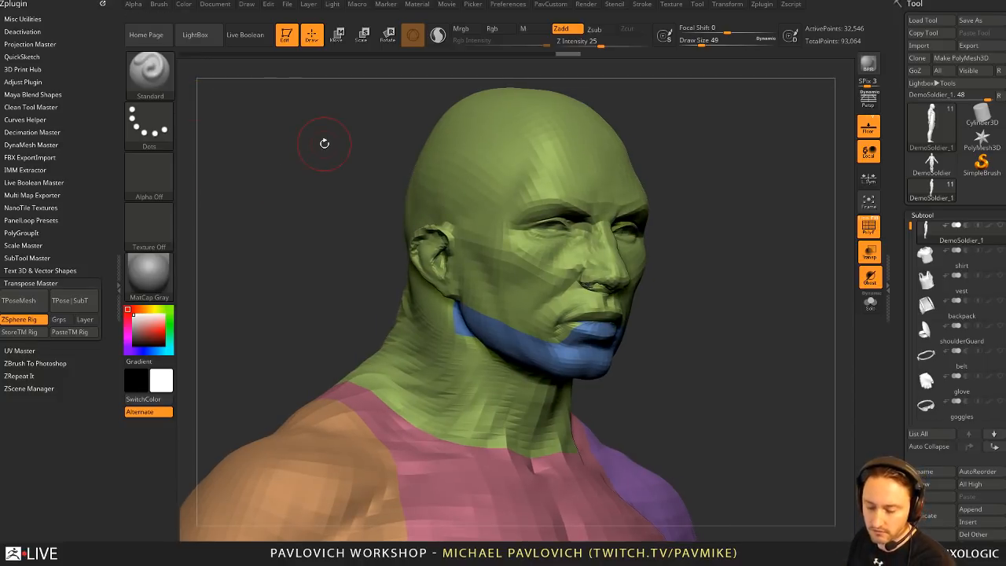
key("comma")
left_click(547, 68)
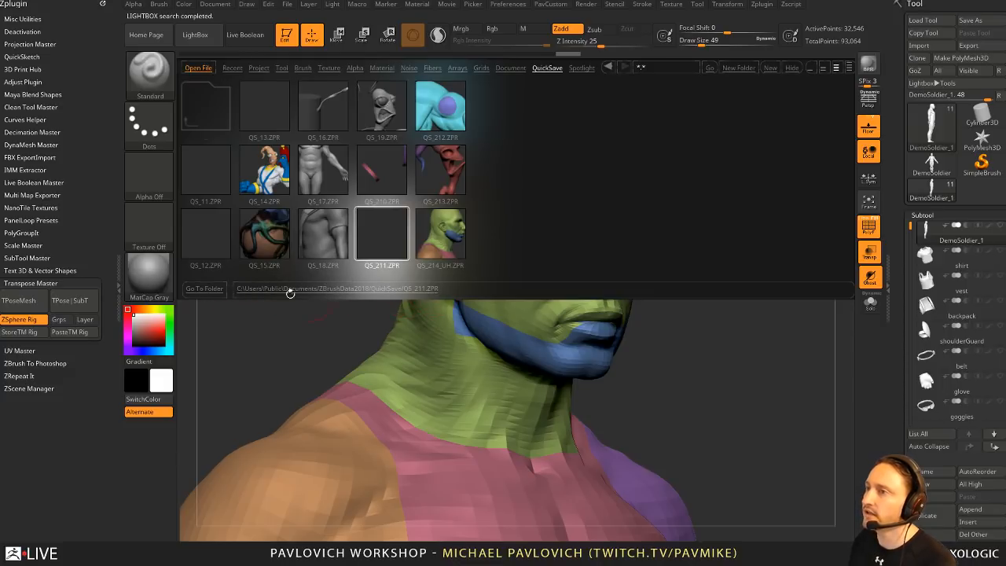
Step: Open the QuickSave folder inside ZBrushData2018 in File Explorer and examine the saved project files and QuickSaveCounter.cfg
left_click(202, 290)
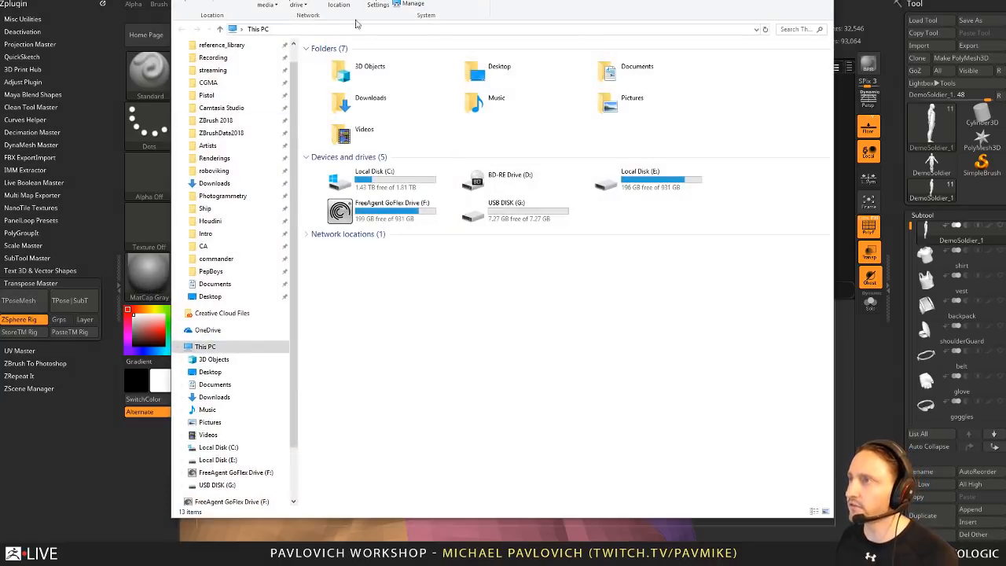
left_click(229, 144)
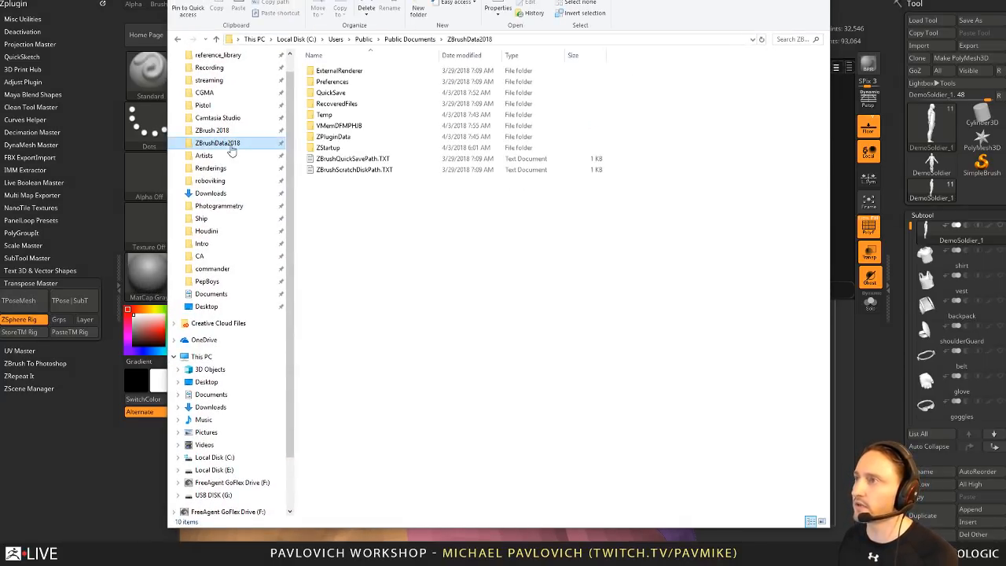
double_click(359, 93)
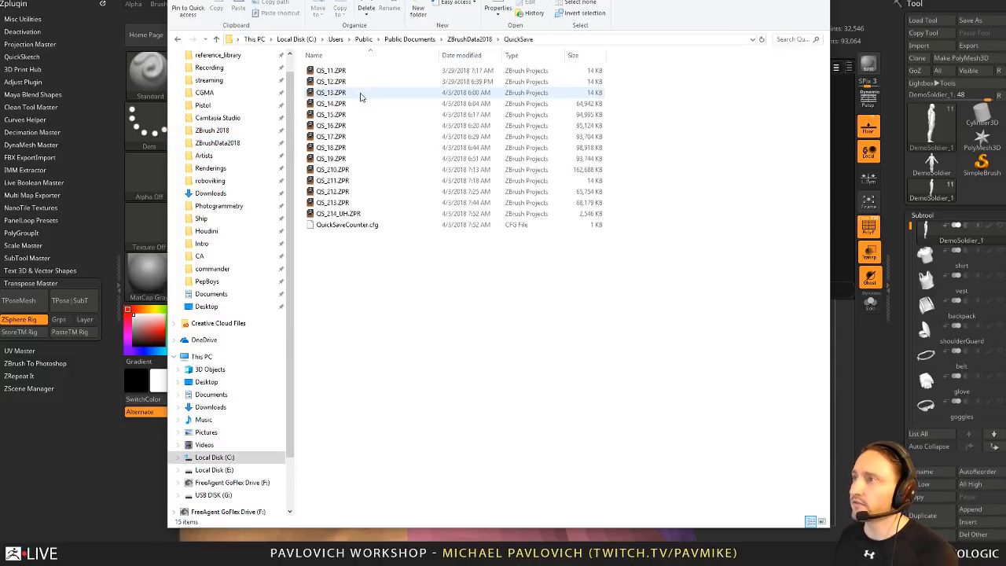
left_click(343, 213, "shift")
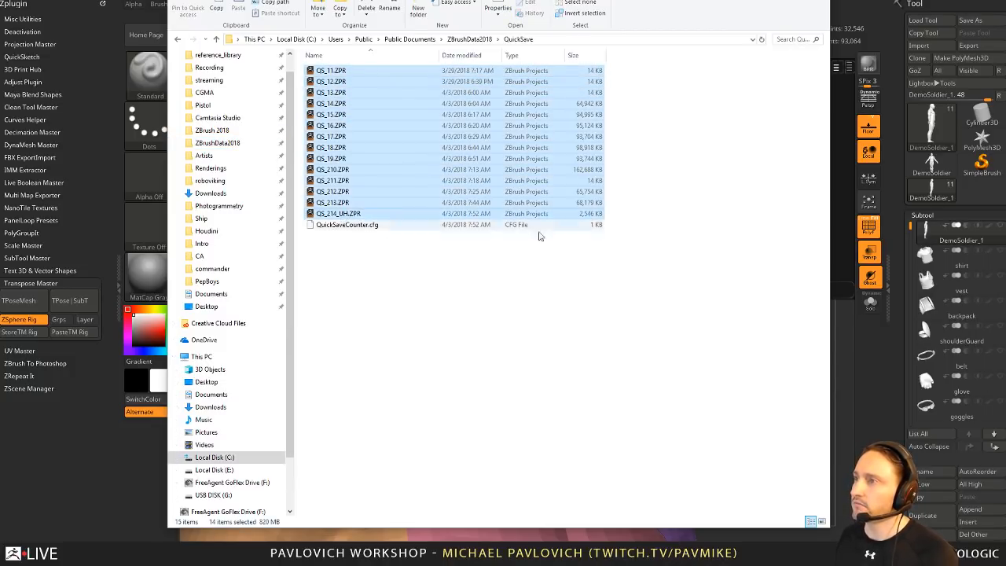
left_click(369, 226)
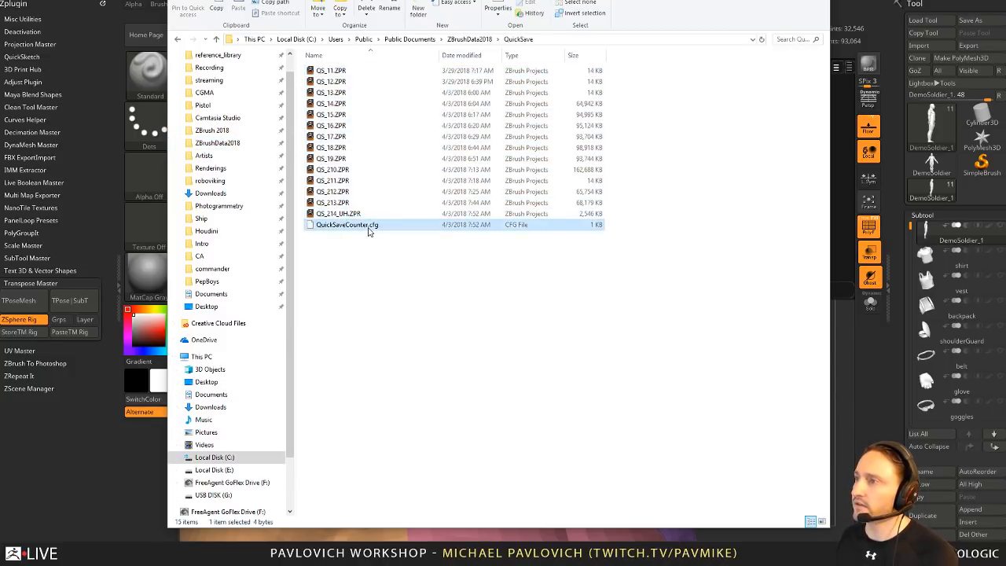
Step: Read the folder path in ZBrushQuickSavePath.TXT under ZBrushData2018, then close the text file, File Explorer and LightBox
left_click(463, 39)
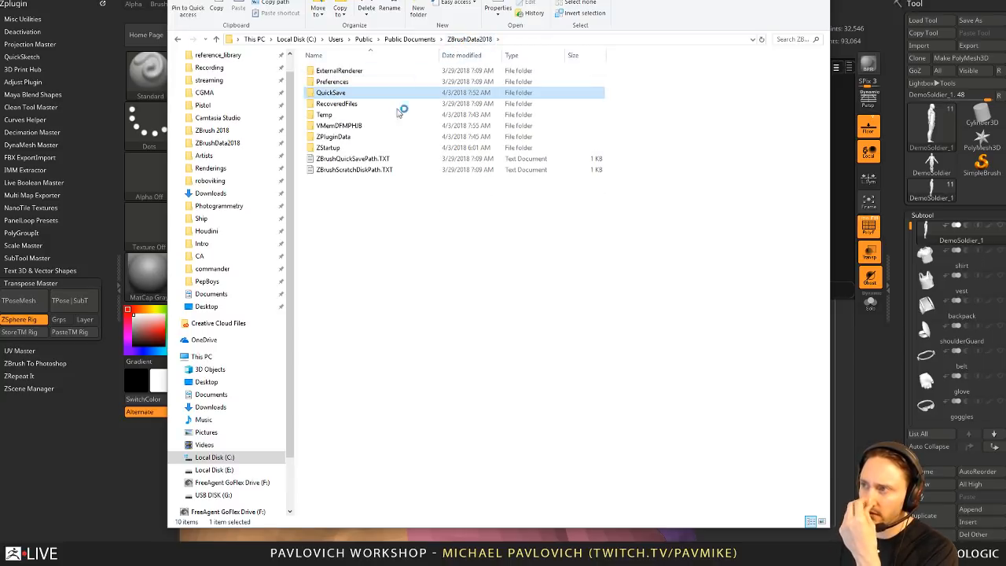
left_click(370, 160)
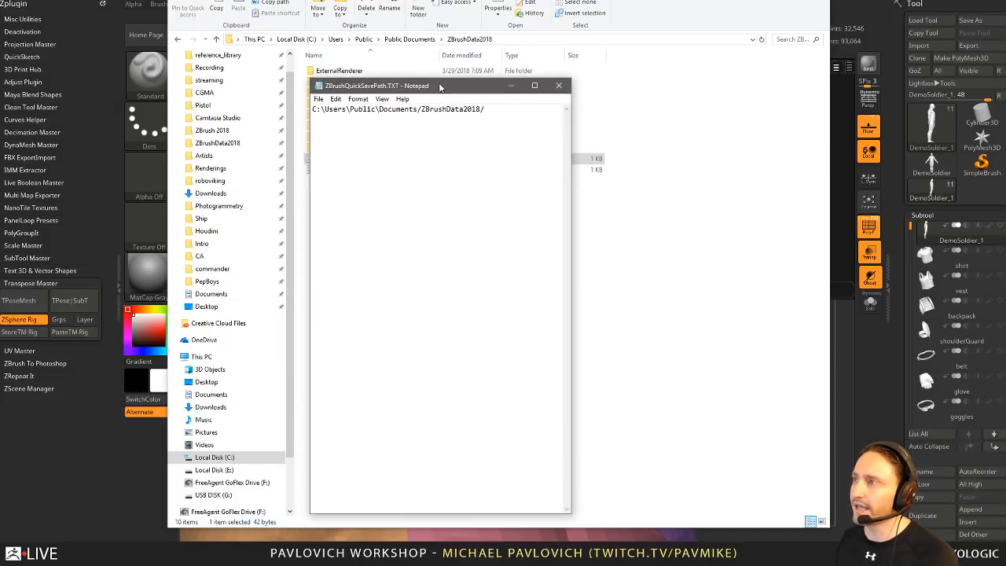
left_click(560, 85)
left_click(769, 0)
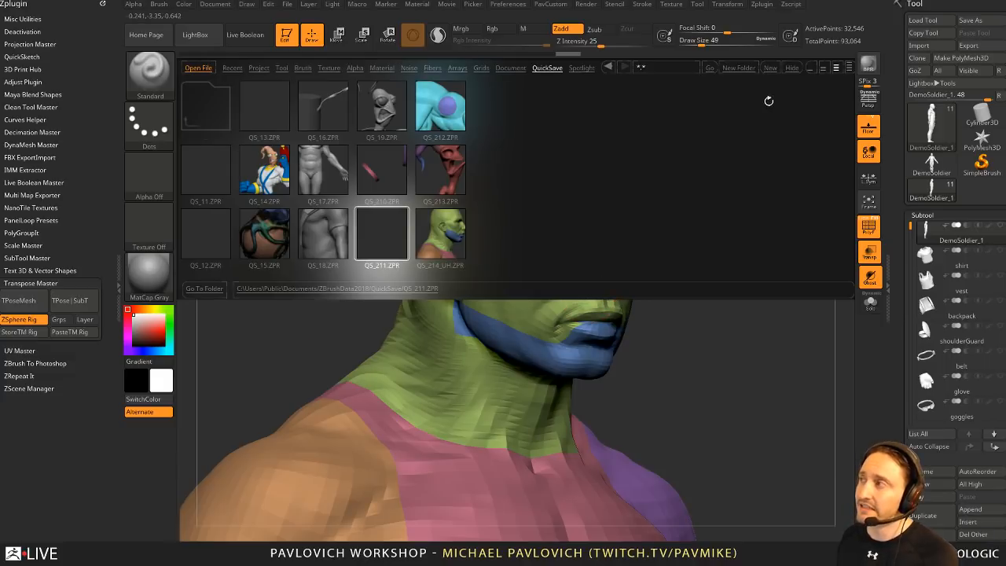
key("comma")
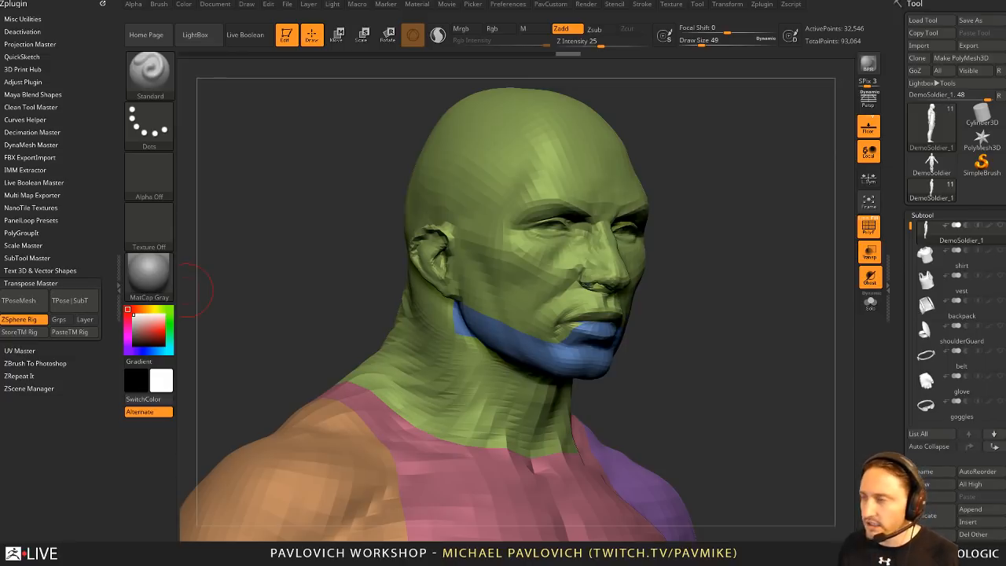
Step: Choose the Move brush and turn on Topological in its Auto Masking settings
left_click_drag(260, 220, 278, 197)
key("b")
key("m")
key("v")
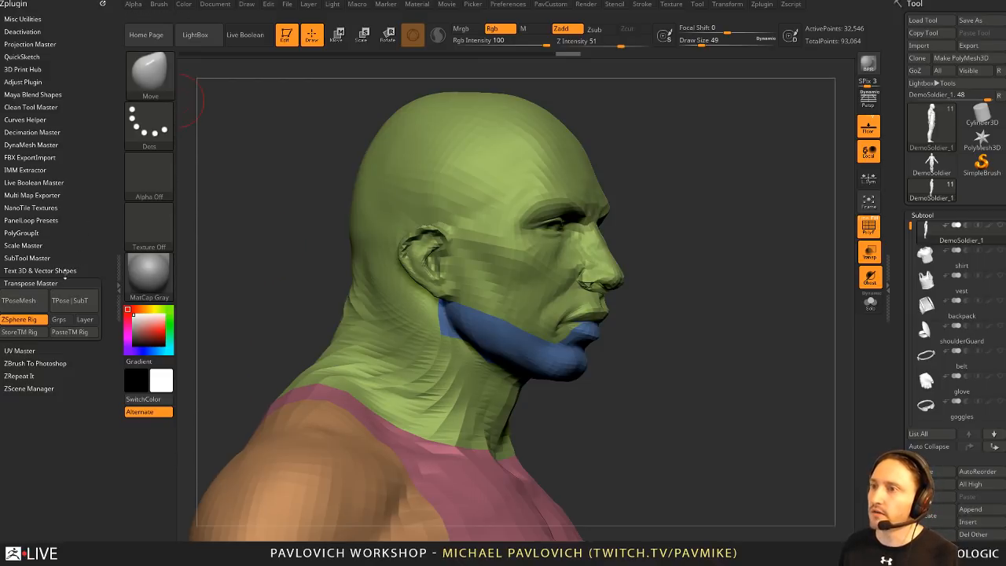
left_click(32, 283)
left_click(101, 6)
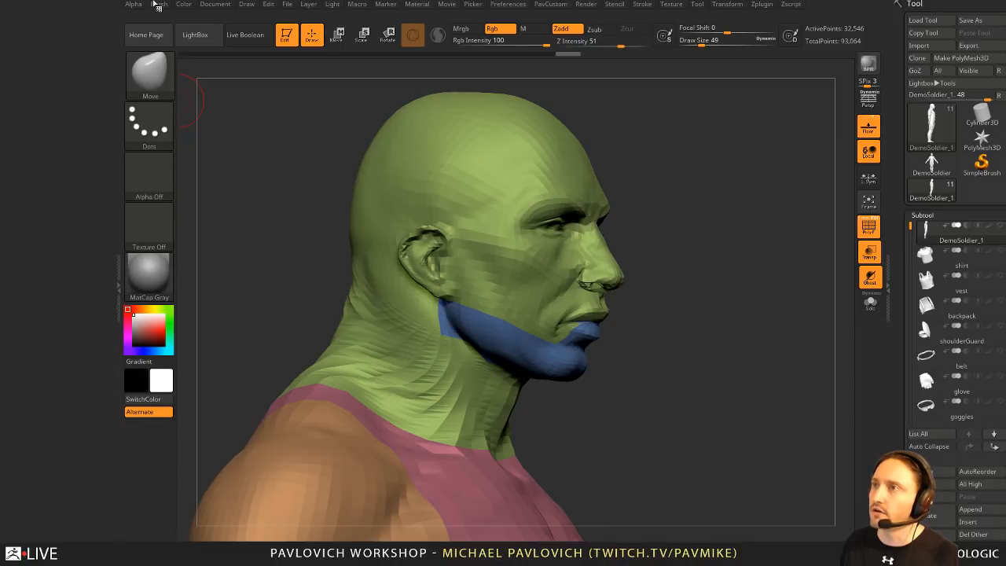
left_click(158, 16)
scroll(78, 440, "down", 5)
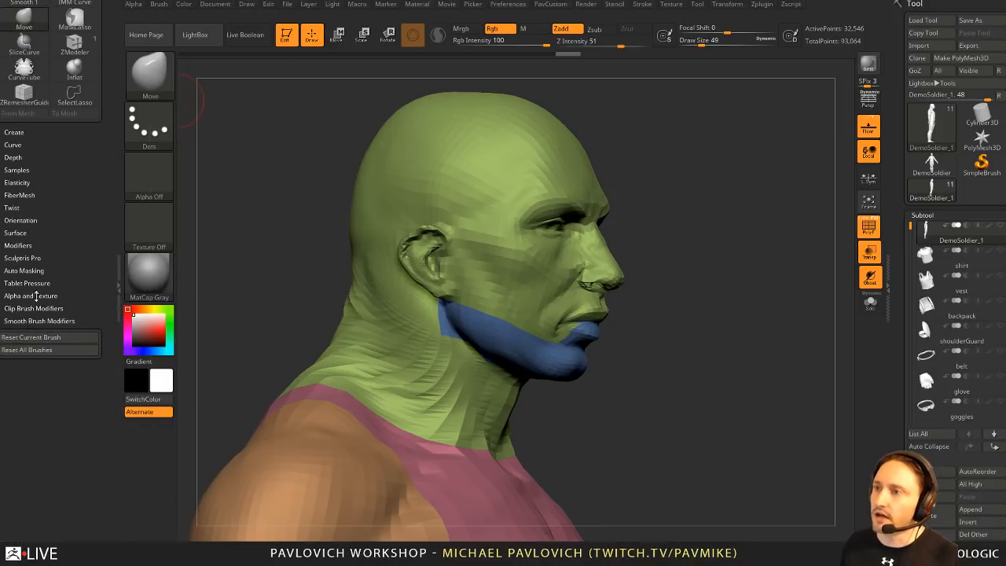
left_click(35, 271)
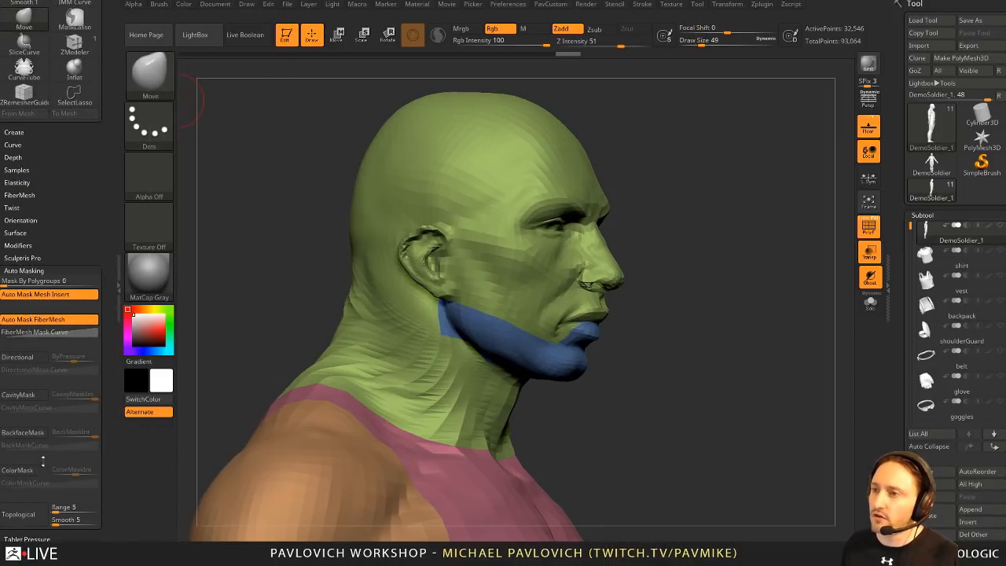
left_click(18, 513)
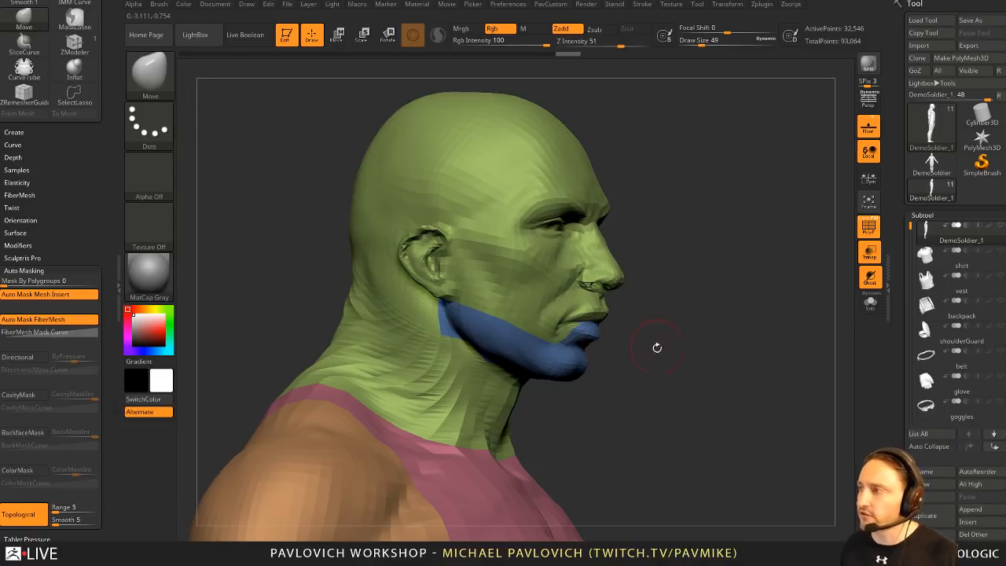
Step: Load DemoHead.ZTL from the LightBox tools, hide LightBox and frame the head in the canvas
key("comma")
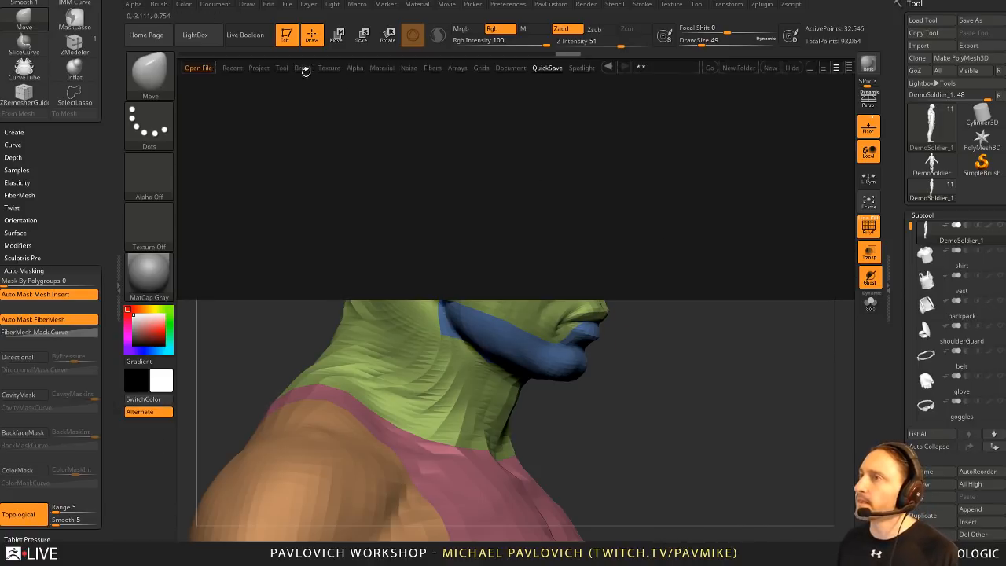
left_click(281, 68)
double_click(334, 118)
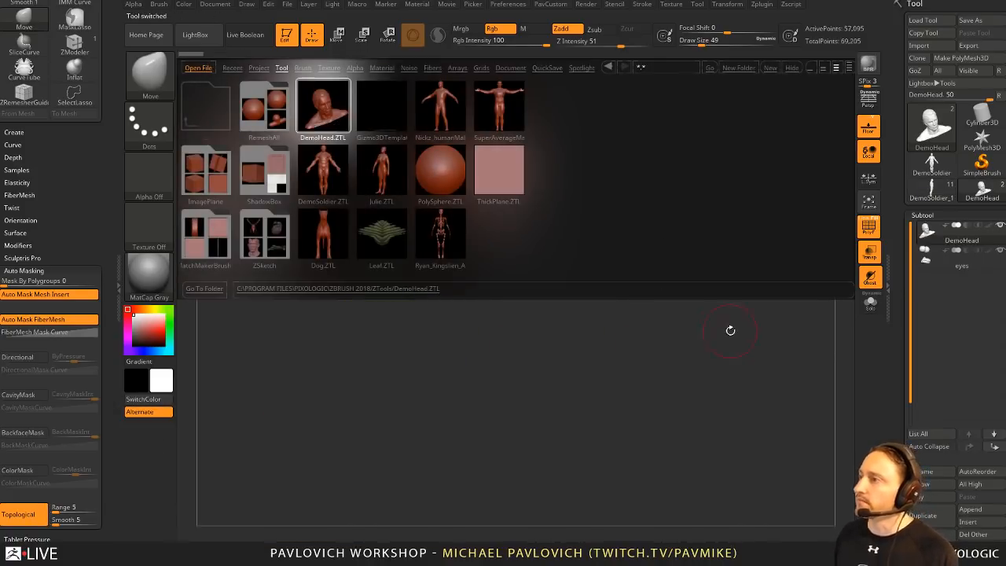
left_click(792, 68)
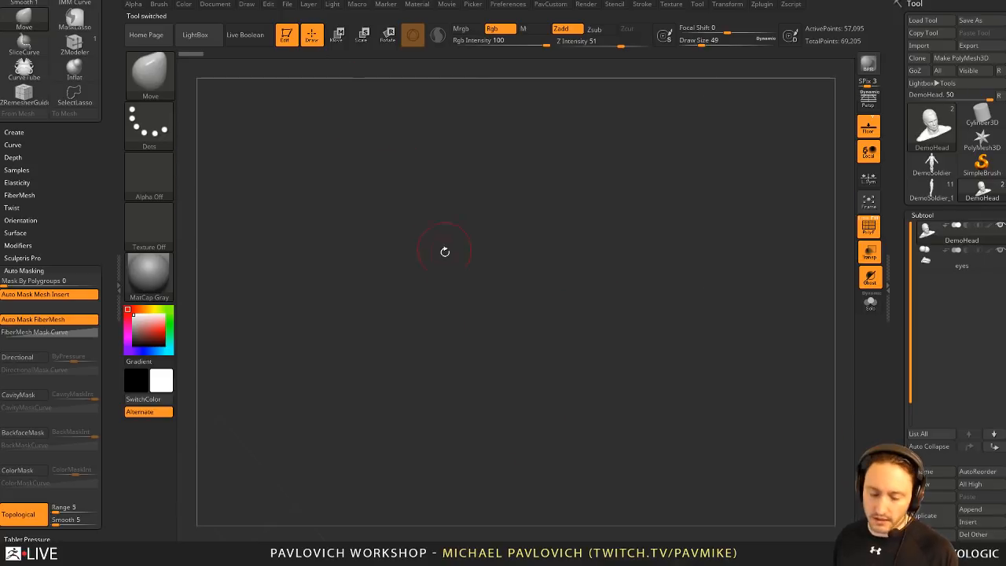
key("f")
Step: Choose the Standard brush with a draw size of 54 and delete the DemoHead's lower subdivision levels
key("b")
key("s")
key("t")
key("s")
left_click(514, 224)
mouse_move(739, 314)
left_mouse_down()
mouse_move(766, 303)
mouse_move(726, 322)
mouse_move(758, 377)
left_mouse_up()
left_click_drag(894, 396, 900, 252)
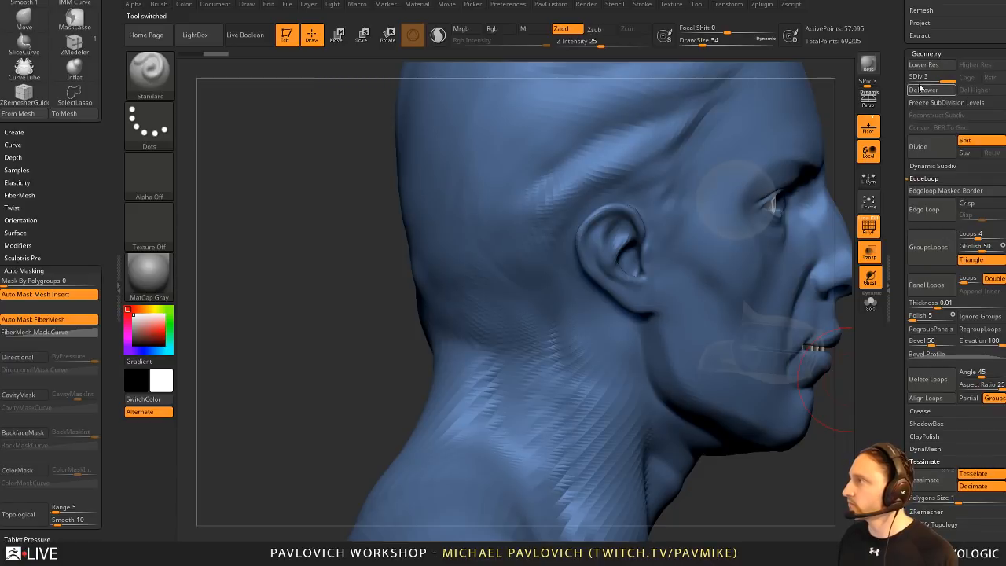
left_click(922, 89)
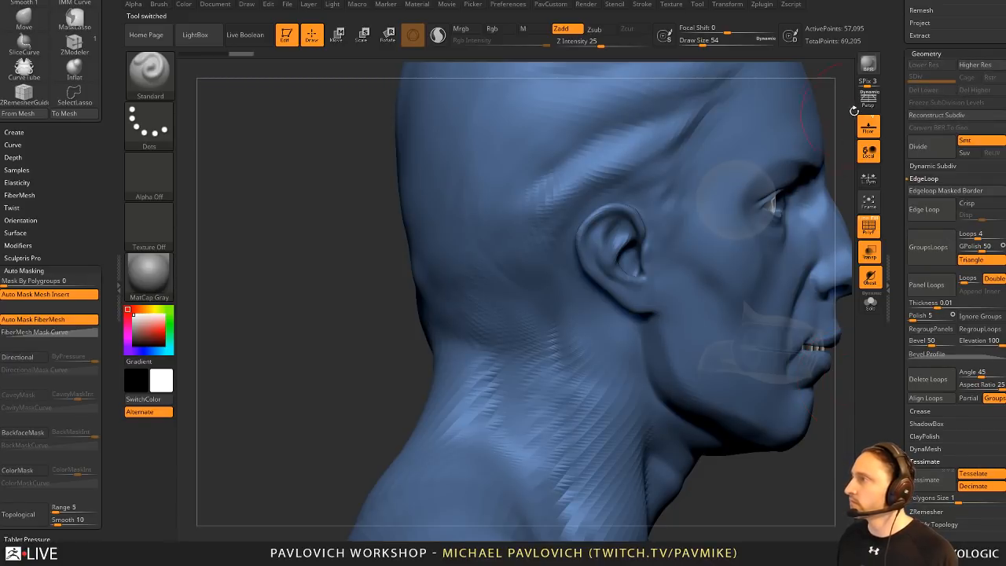
Step: Choose the Move brush, try pulling the upper lip outward, undo the pull and set the draw size to 27
mouse_move(854, 110)
left_mouse_down()
mouse_move(722, 186)
mouse_move(673, 269)
left_mouse_up()
key("b")
key("m")
key("v")
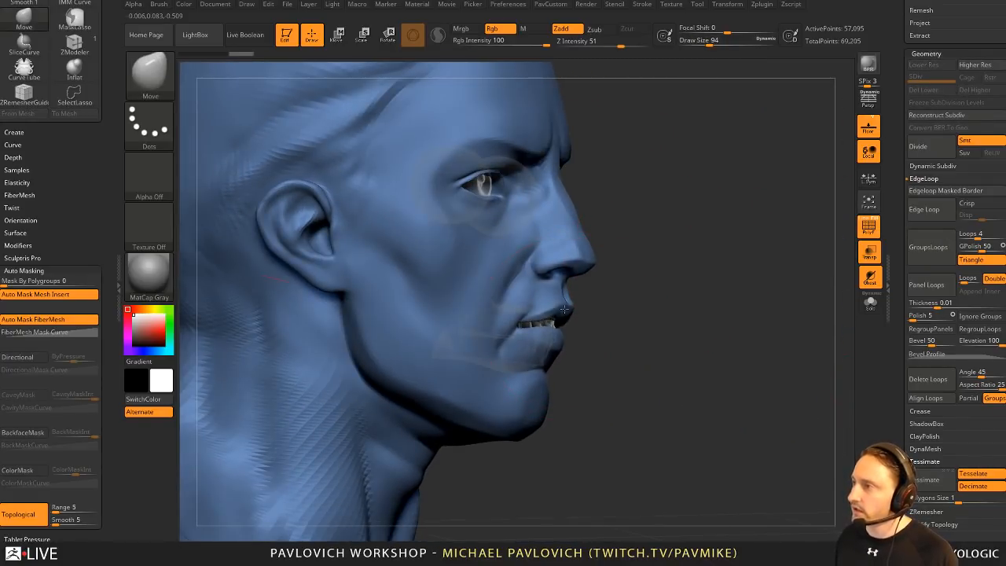
left_click_drag(564, 309, 614, 305)
key("ctrl+z")
key("s")
left_click_drag(629, 308, 660, 333, "alt")
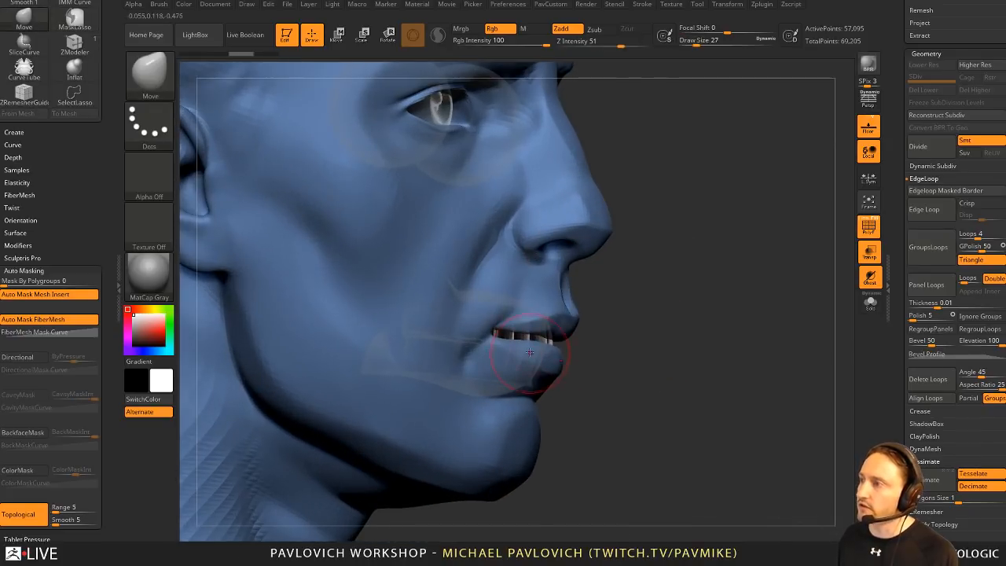
Step: Set the Topological Range to 1.5 and part the lips by moving the upper one up and the lower one down, ending at draw size 17
left_click(73, 509)
type("1.")
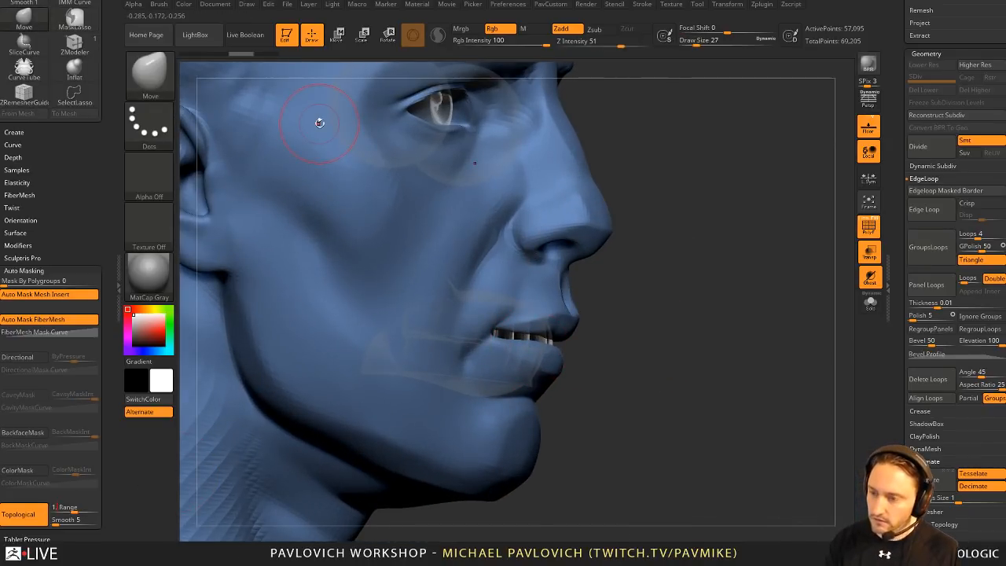
type("5")
key("Return")
left_click_drag(544, 325, 538, 305)
left_click_drag(530, 367, 527, 381)
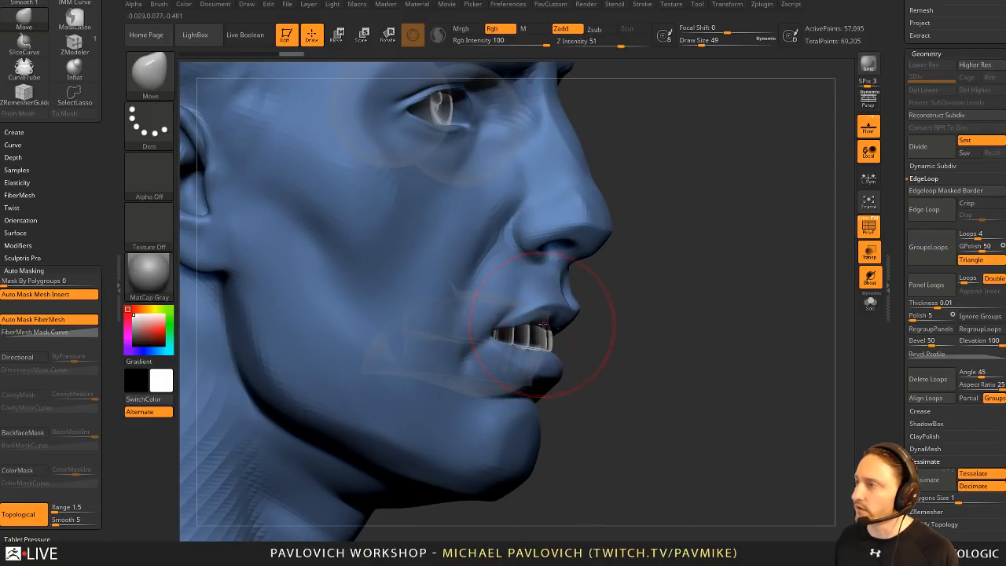
left_click_drag(544, 320, 546, 323)
key("s")
left_click_drag(601, 322, 589, 322)
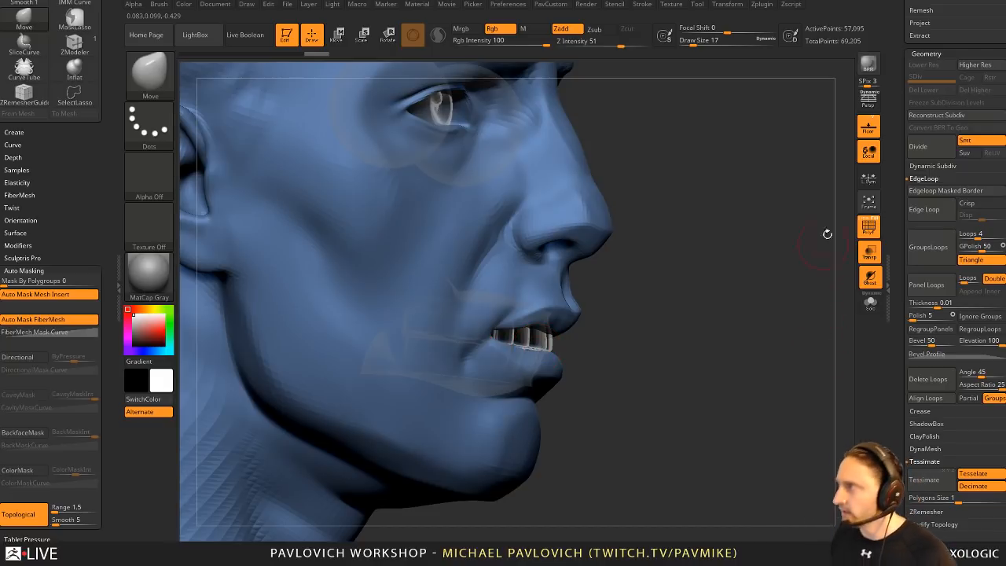
Step: Restore the head's subdivision levels, go to the lowest level and delete the higher ones
left_click(935, 115)
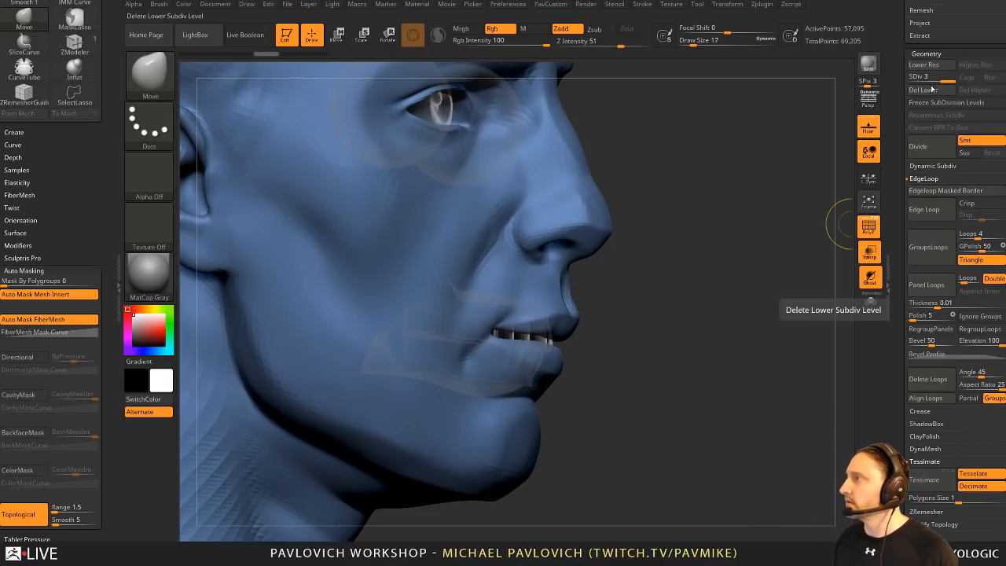
left_click(909, 77)
left_click(977, 92)
Step: Isolate the head with Solo and display its polyframe wireframe around the mouth
right_click_drag(741, 227, 760, 271, "ctrl")
left_click(869, 227)
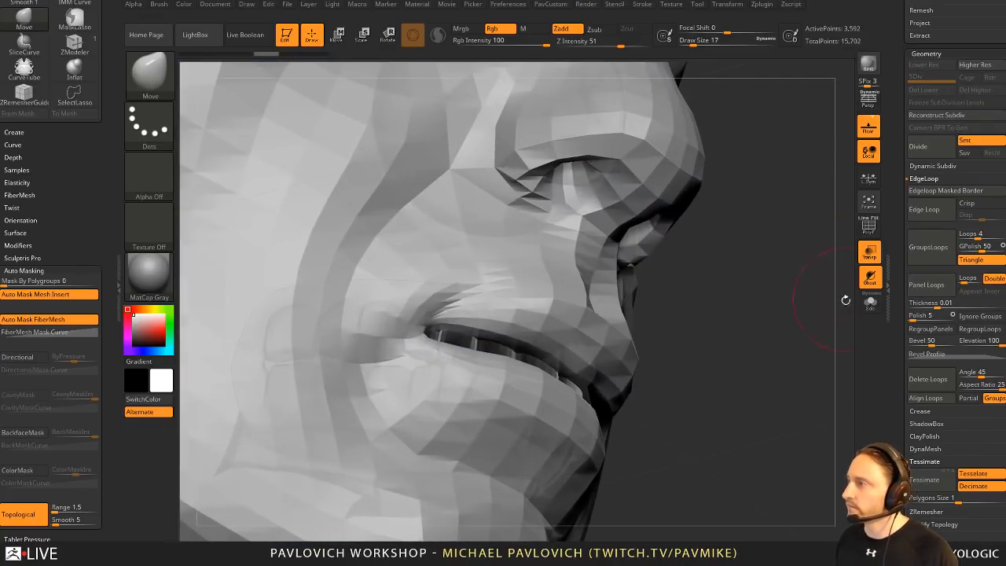
left_click(870, 302)
left_click(868, 226)
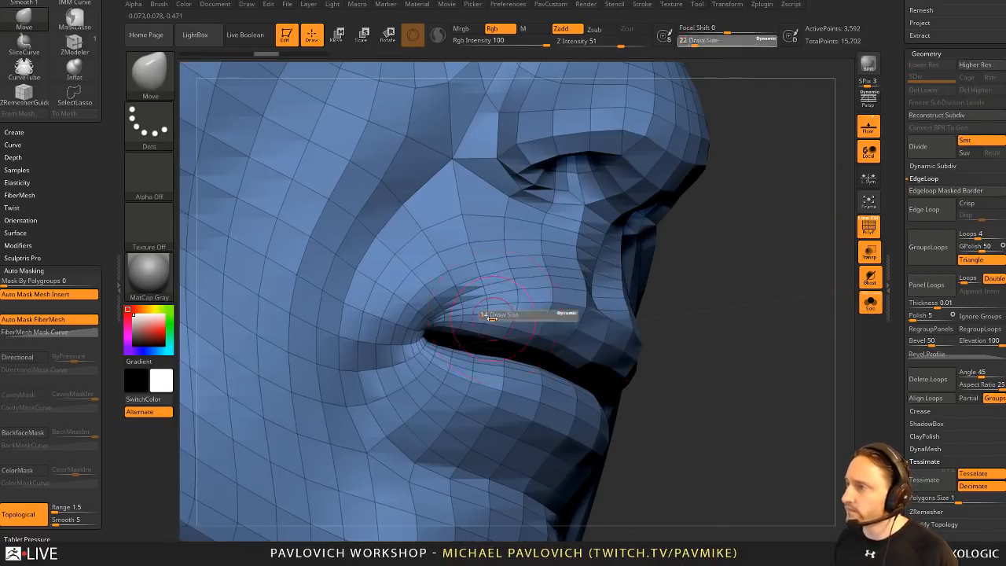
Step: With the ZModeler brush's PolyGroup action targeting PolyLoop, give the polygon loop around the mouth opening its own polygroup
key("b")
key("z")
key("m")
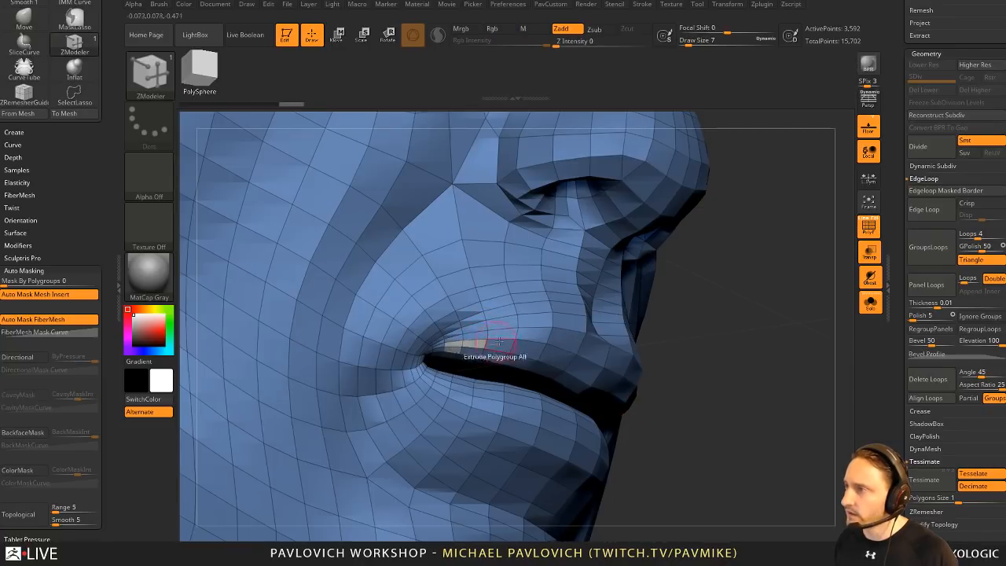
key("space")
left_click(442, 367)
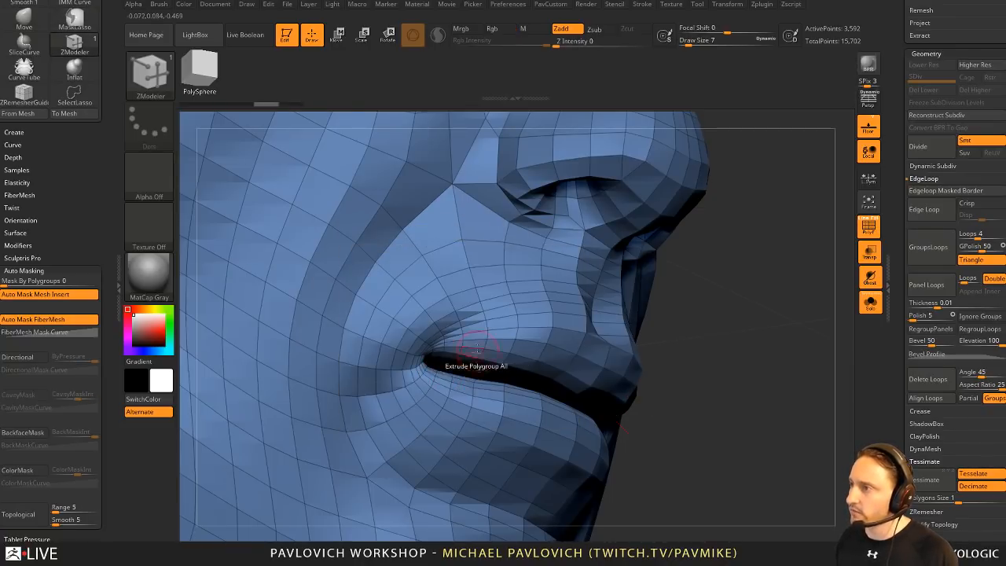
left_click(463, 346)
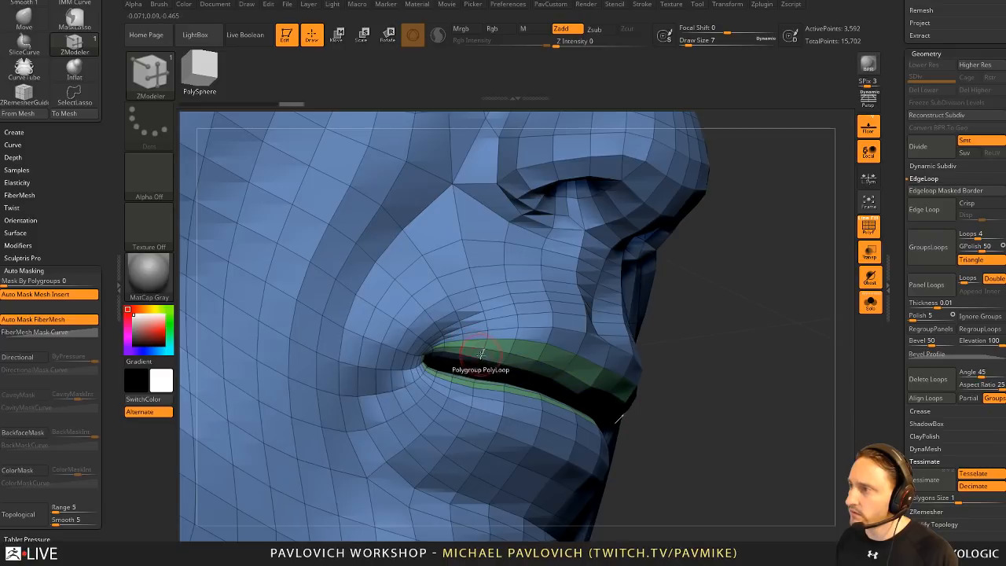
left_click_drag(697, 303, 448, 370)
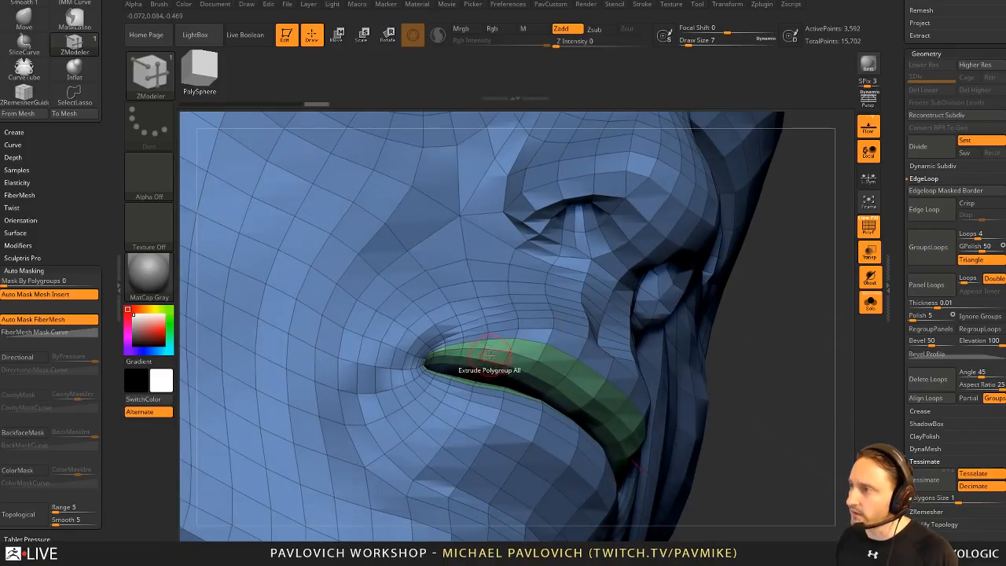
key("space")
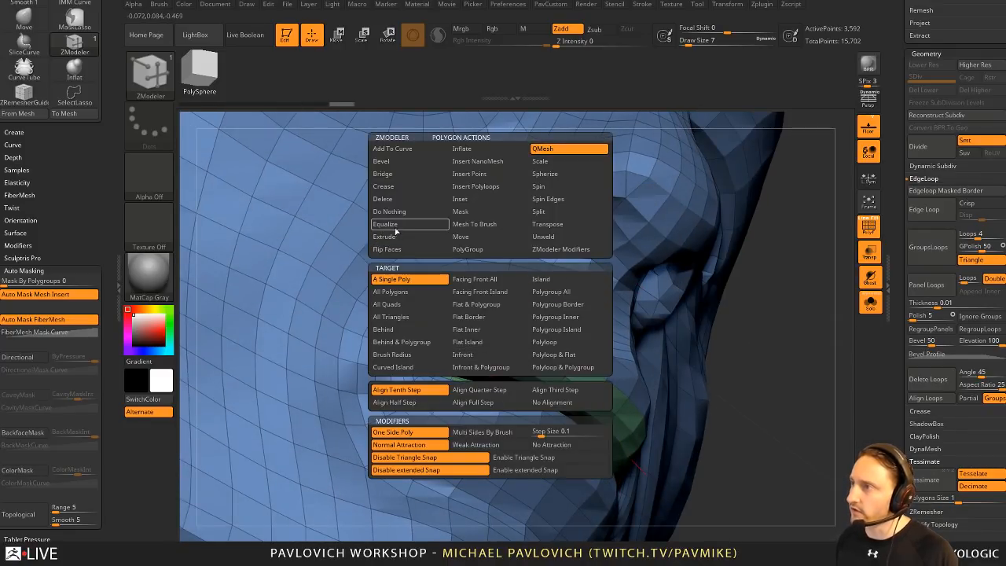
left_click_drag(739, 302, 682, 319)
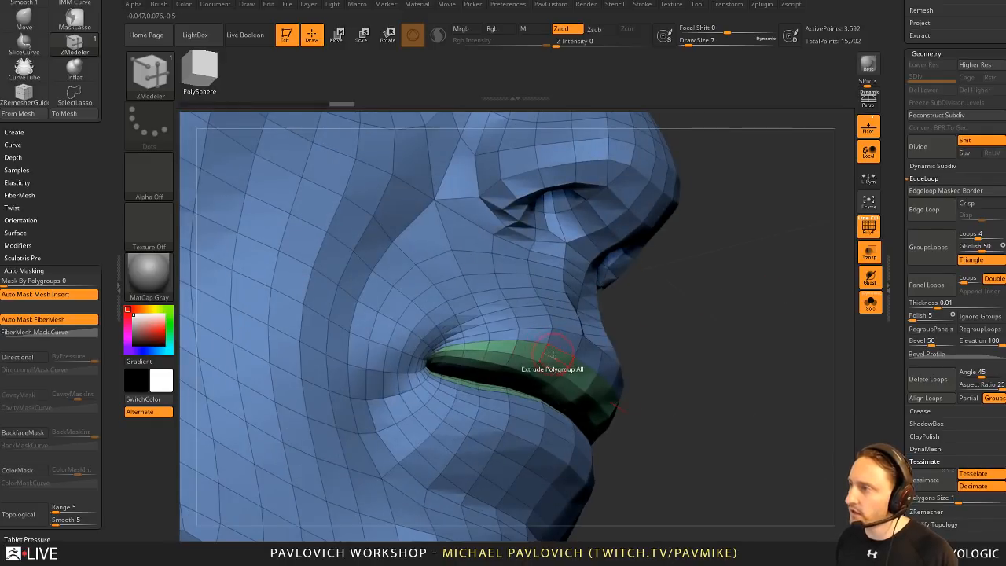
mouse_move(546, 354)
left_mouse_down()
mouse_move(547, 344)
mouse_move(559, 365)
left_mouse_up()
right_click_drag(639, 350, 710, 321, "ctrl")
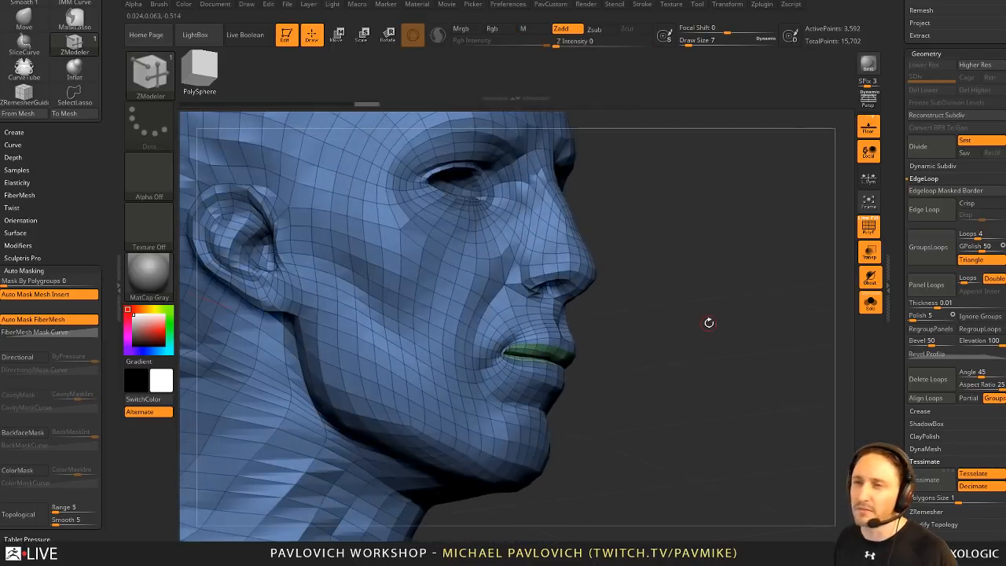